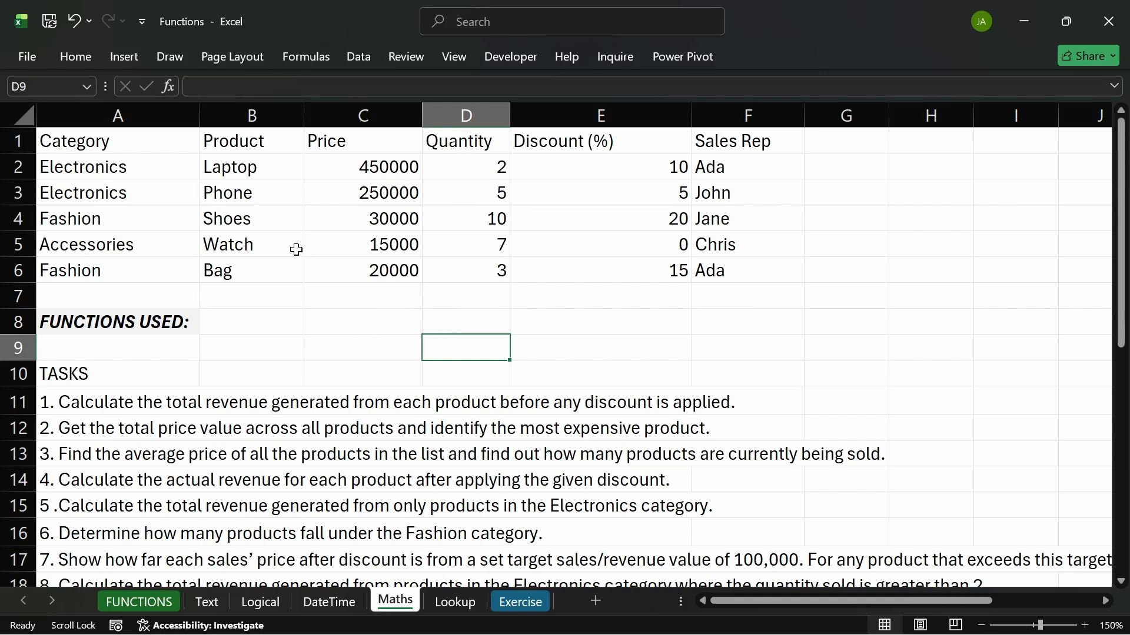
- Examine the sales data in A1:F6, including the Category, Product, Price and Discount (%) columns
drag(74, 143, 705, 270)
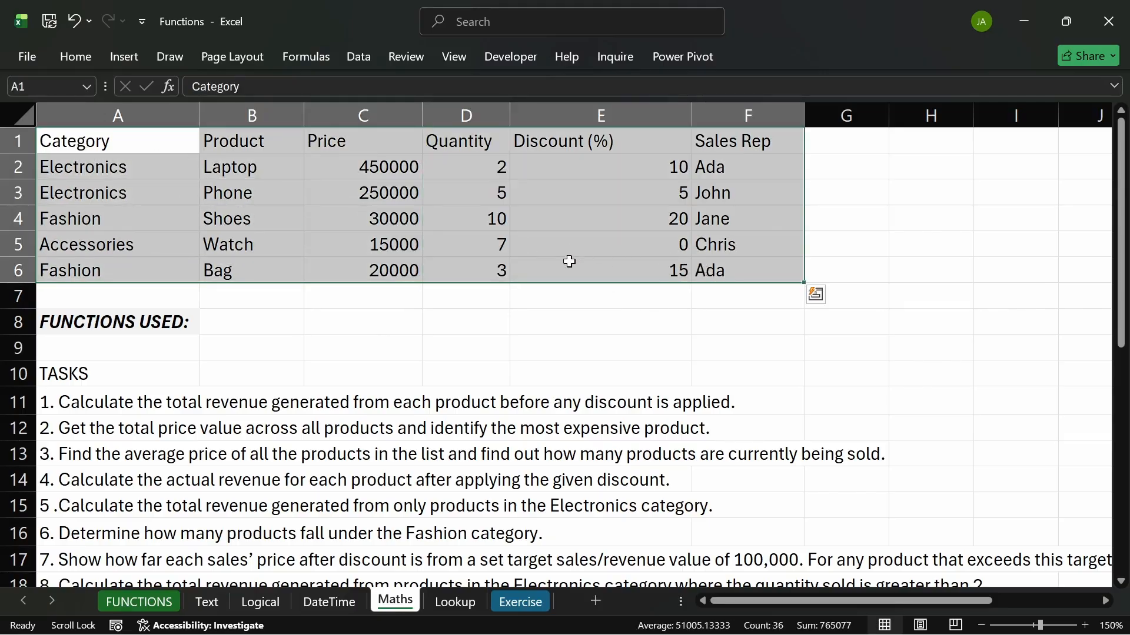
click(138, 143)
click(223, 141)
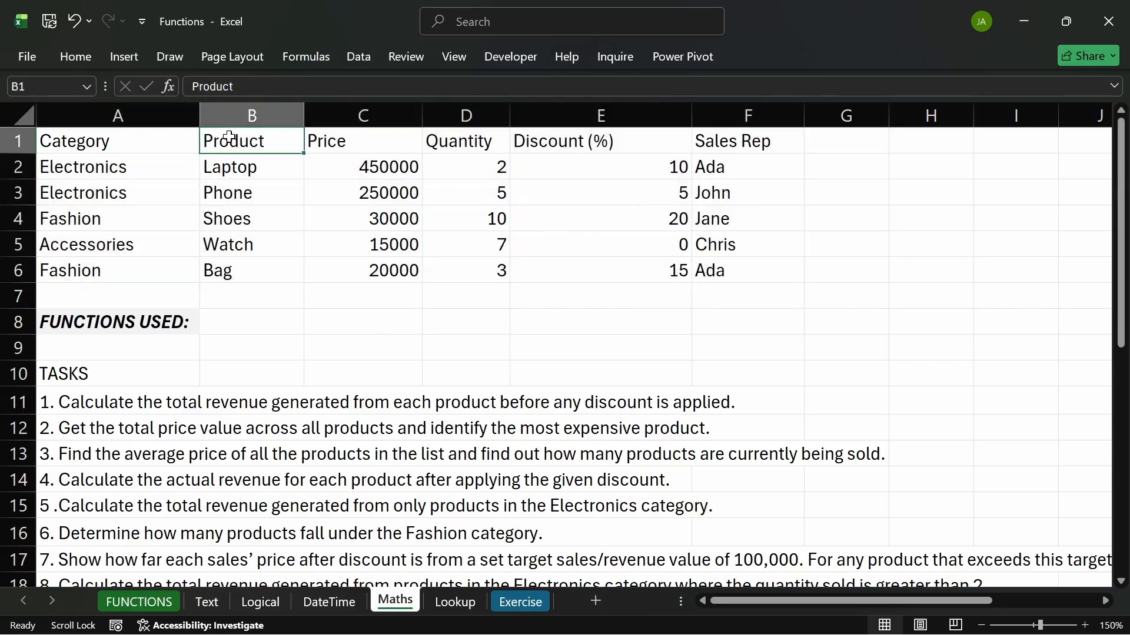
click(358, 148)
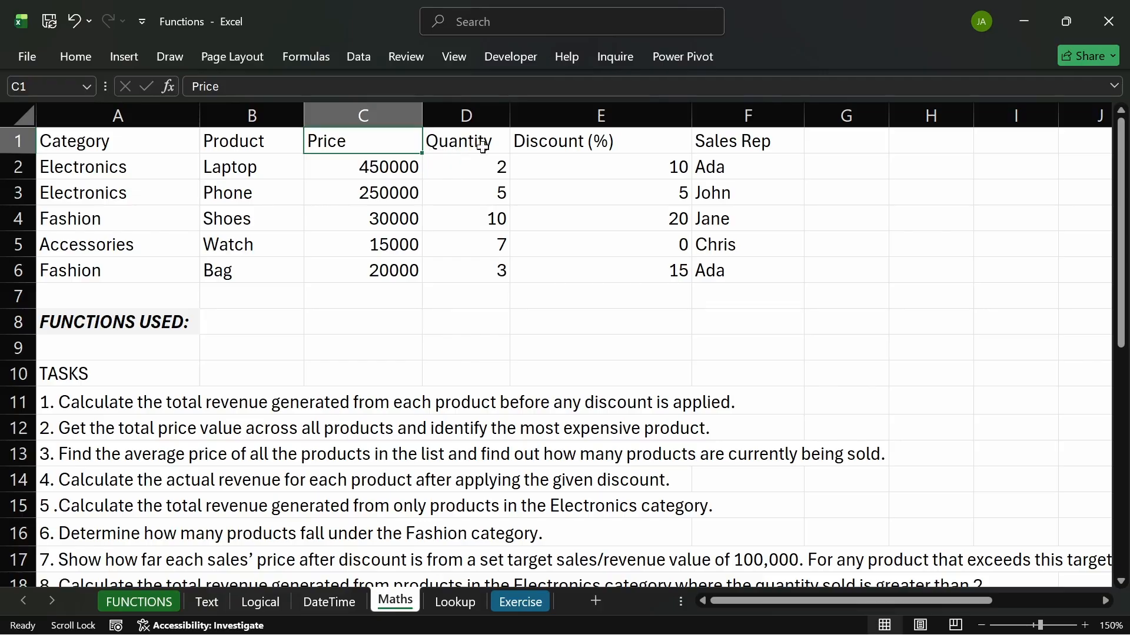
click(577, 147)
double_click(578, 147)
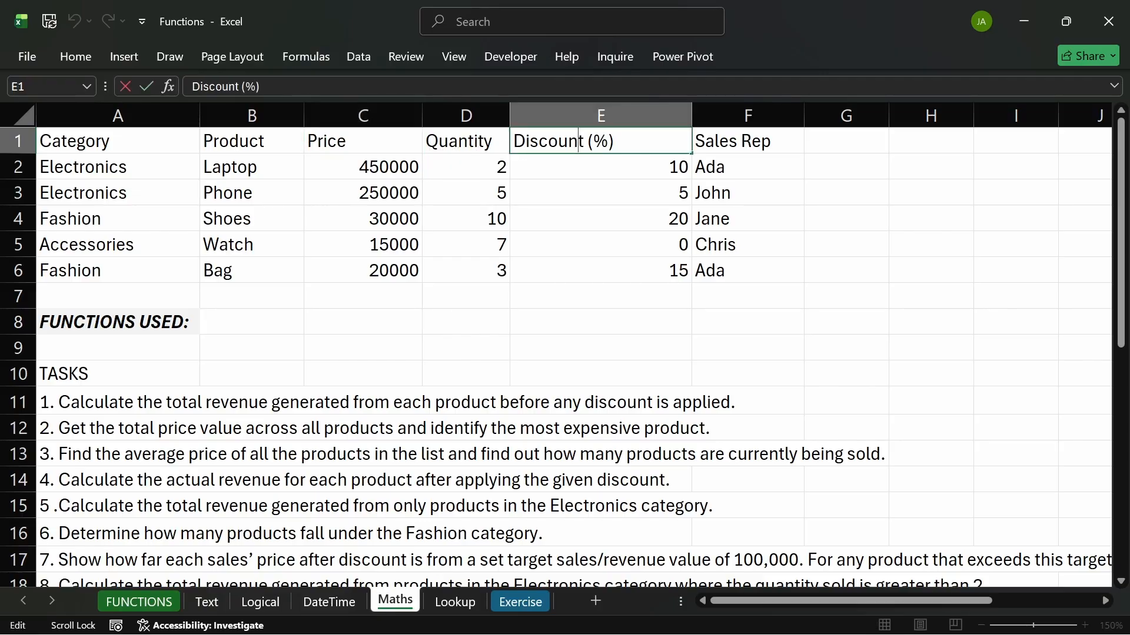
drag(583, 146, 615, 147)
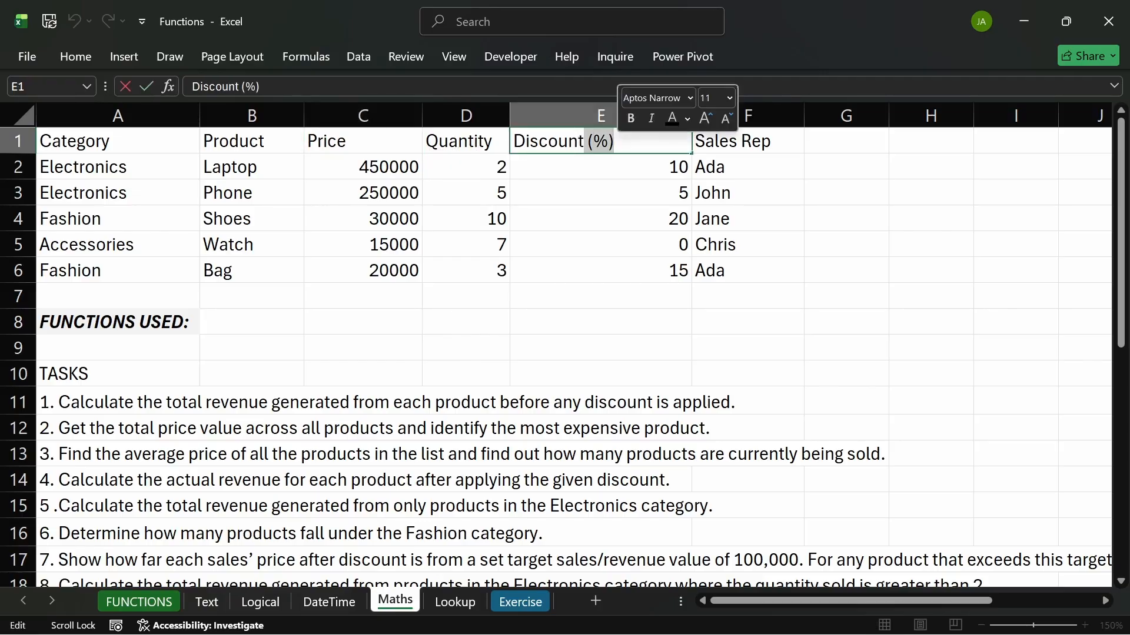
click(581, 185)
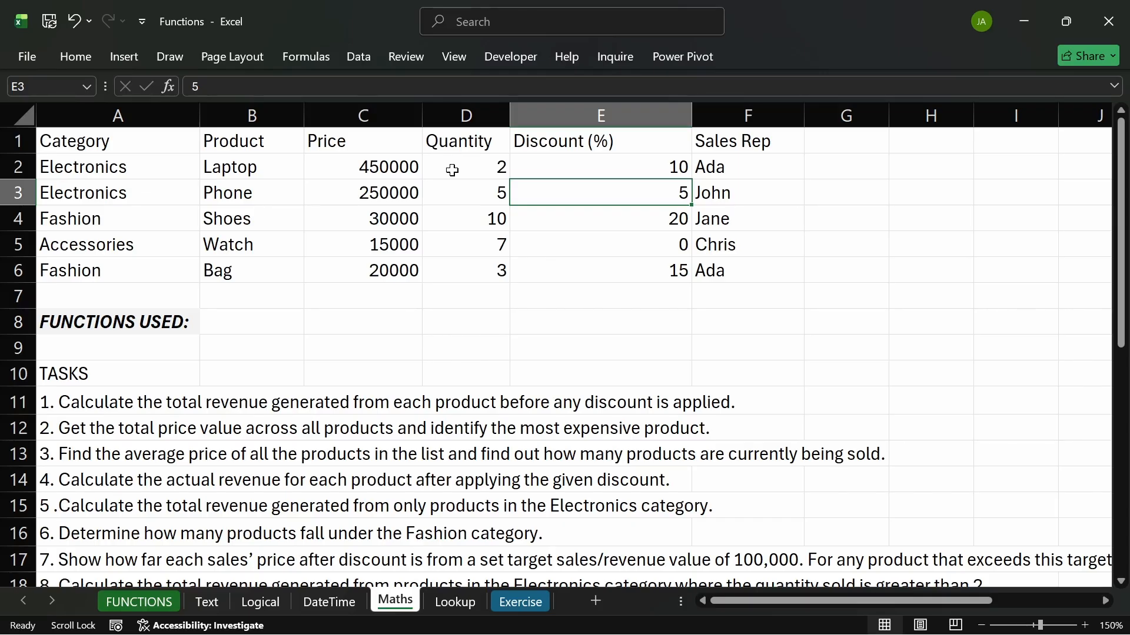
click(286, 194)
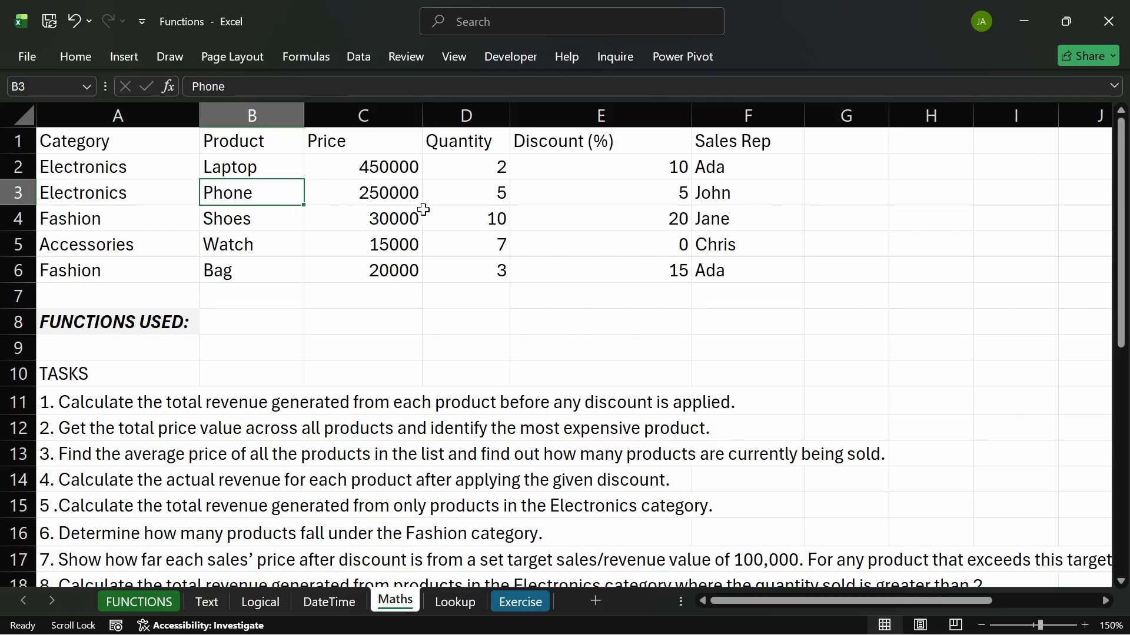
- Convert the range A1:F6 into a table with headers
click(405, 218)
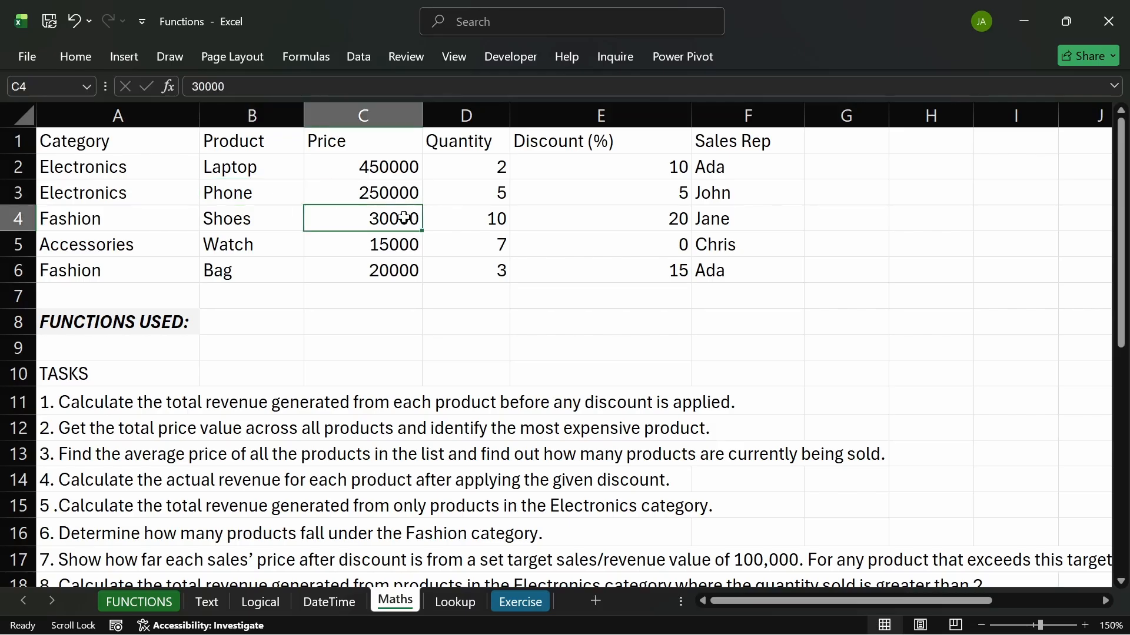
key(ctrl+t)
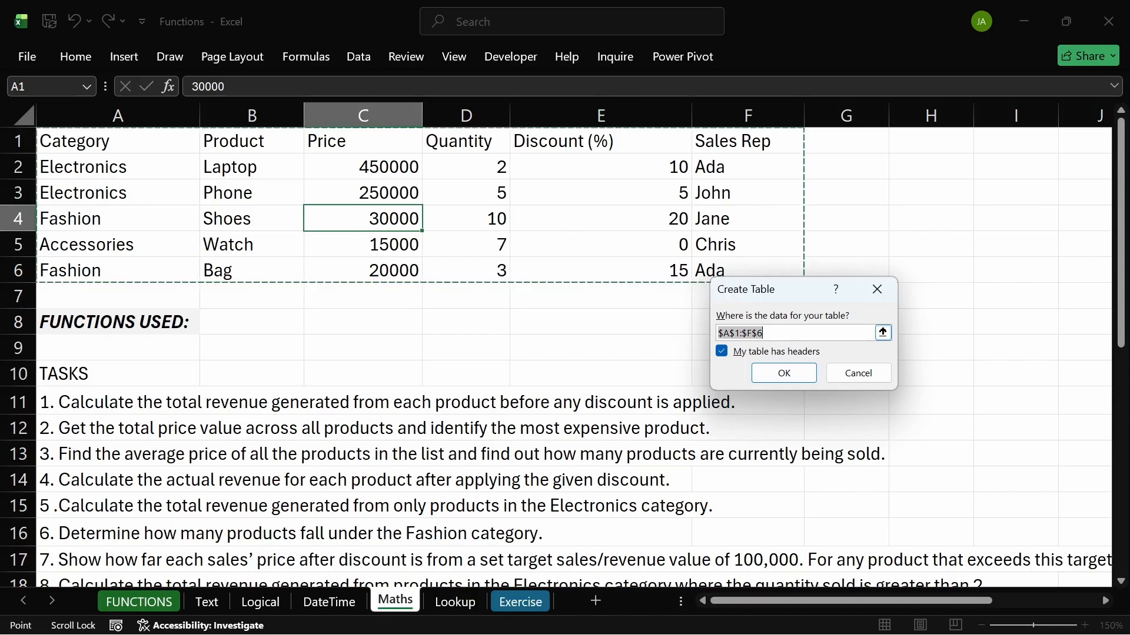
click(779, 373)
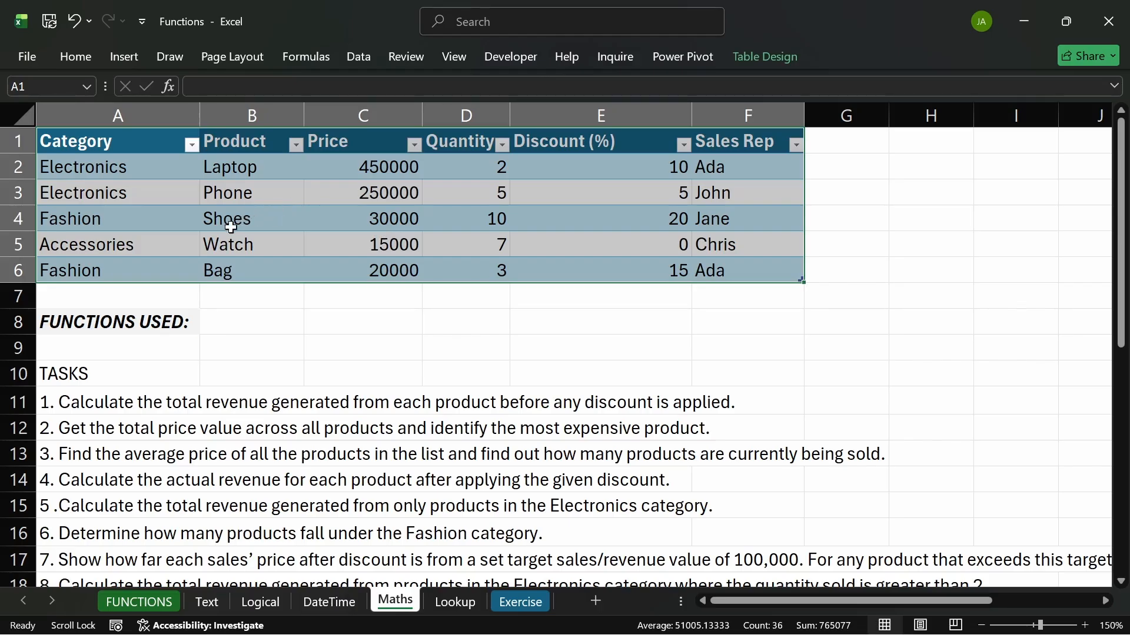
- Examine the new table's cells, the empty column beside it and the available table design options
click(168, 200)
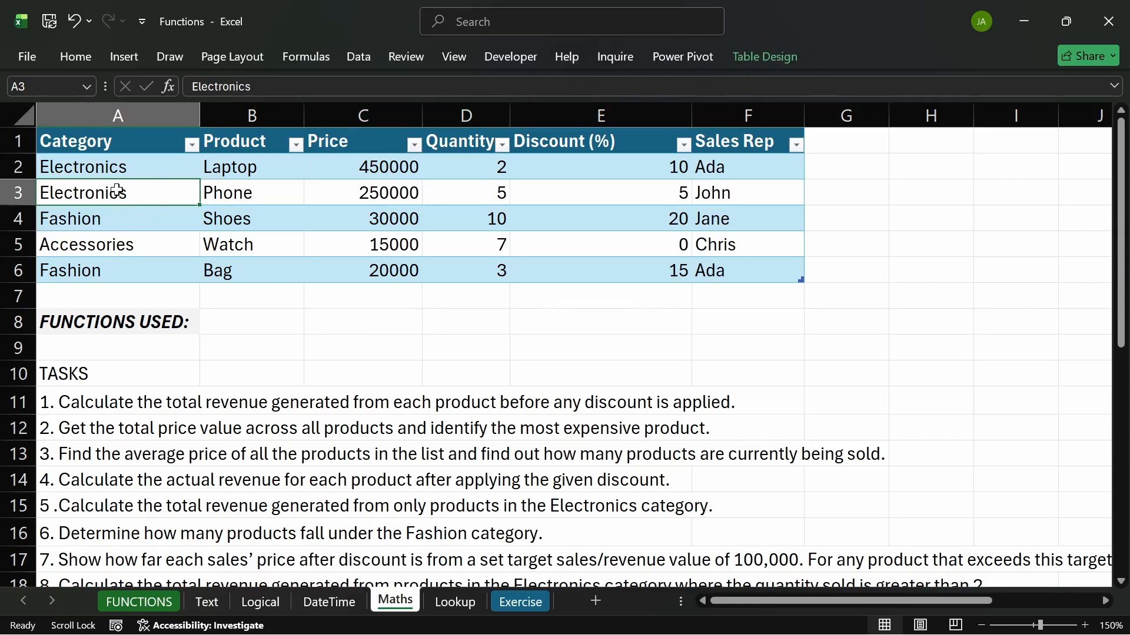
click(643, 215)
click(723, 168)
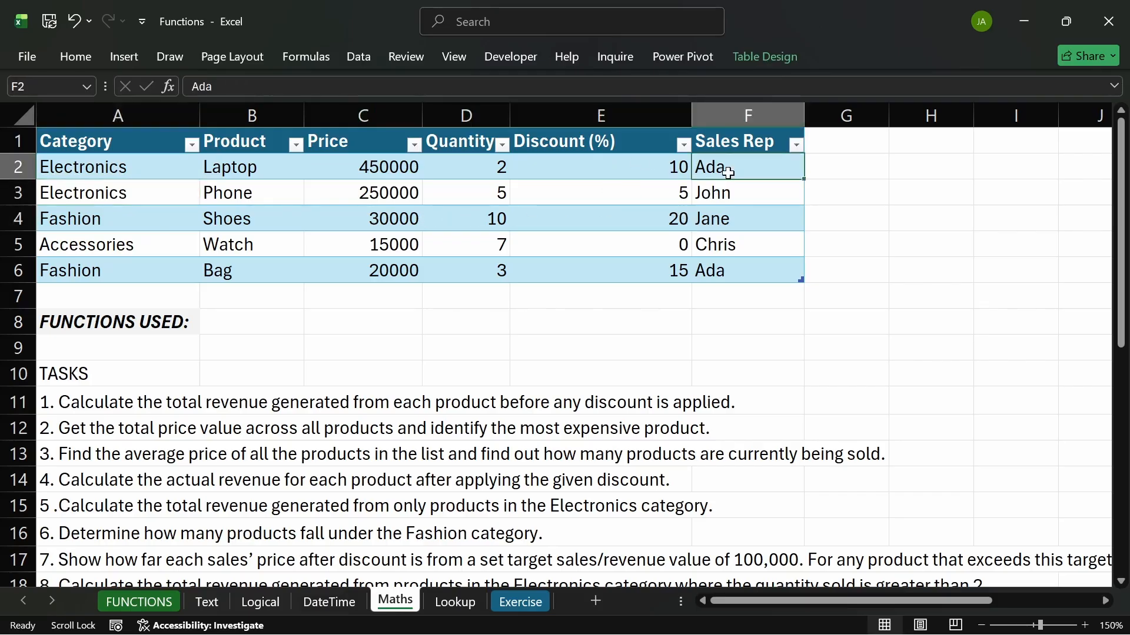
click(612, 168)
click(753, 161)
click(816, 164)
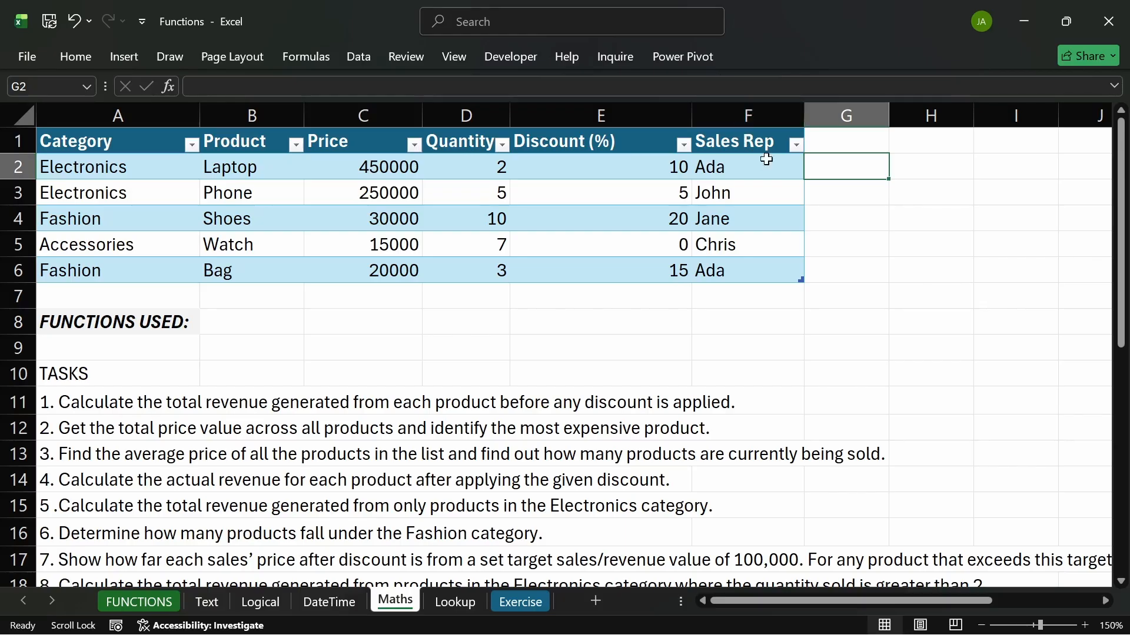
click(834, 240)
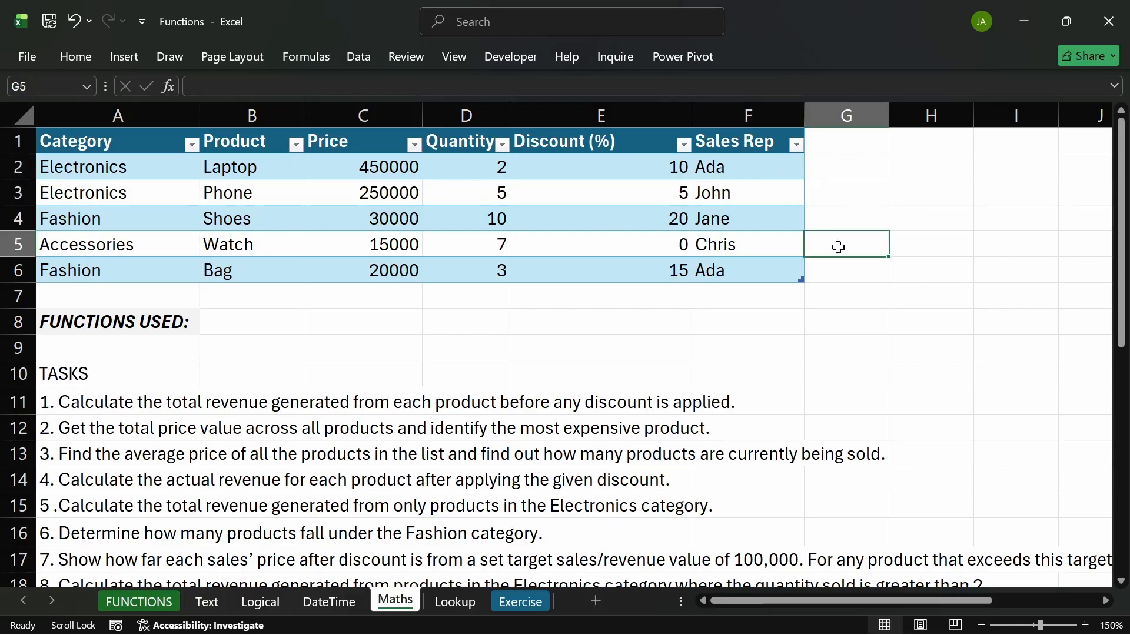
click(780, 244)
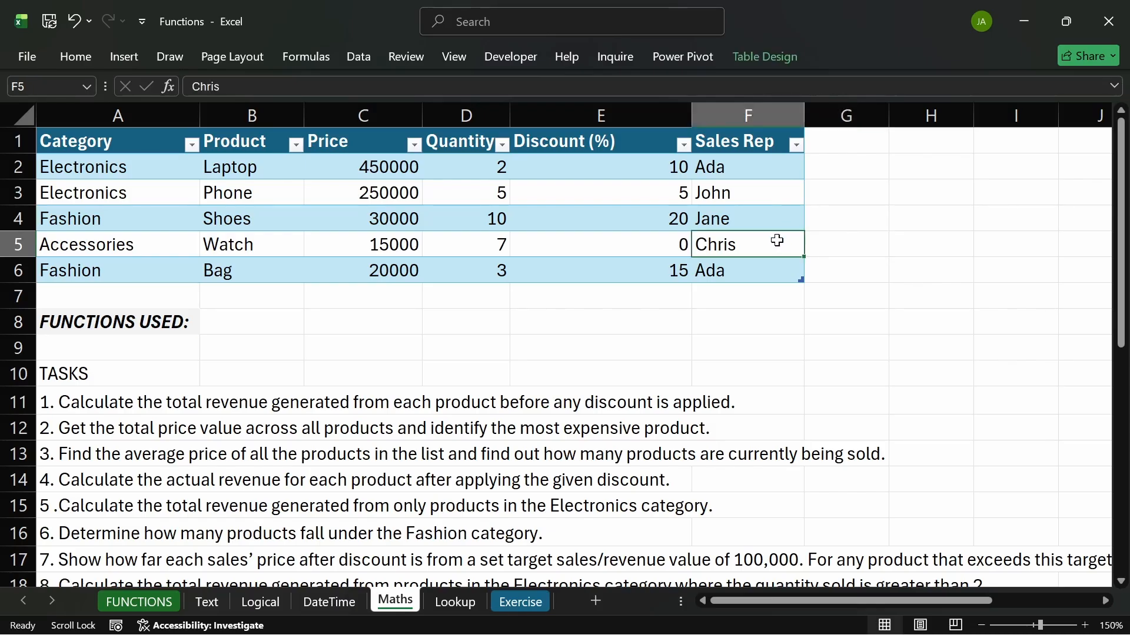
click(768, 54)
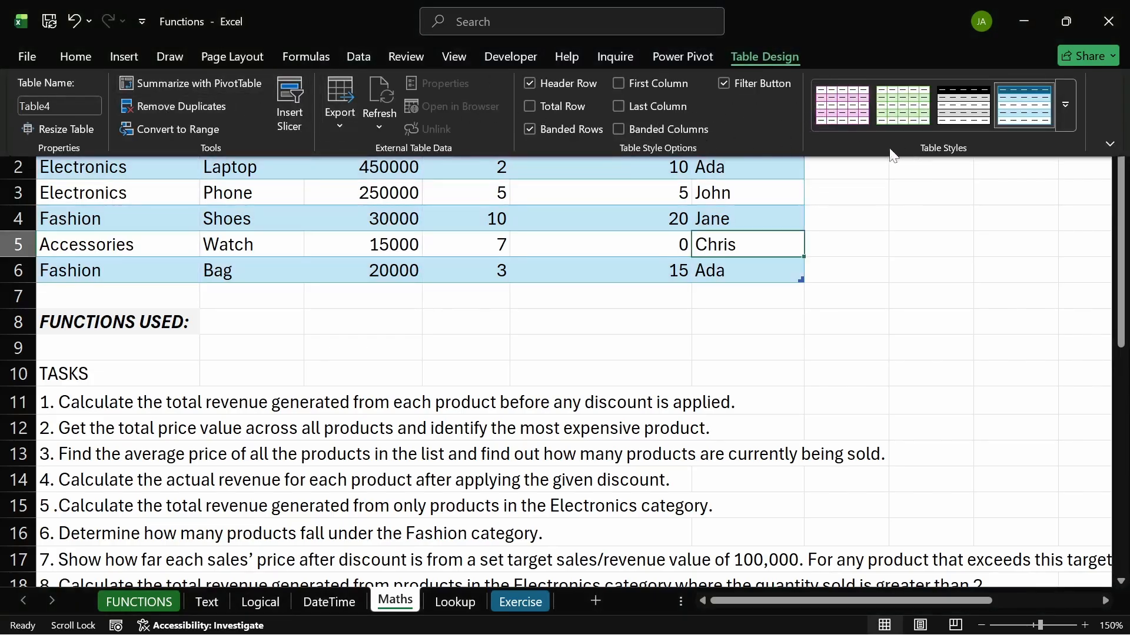
click(794, 209)
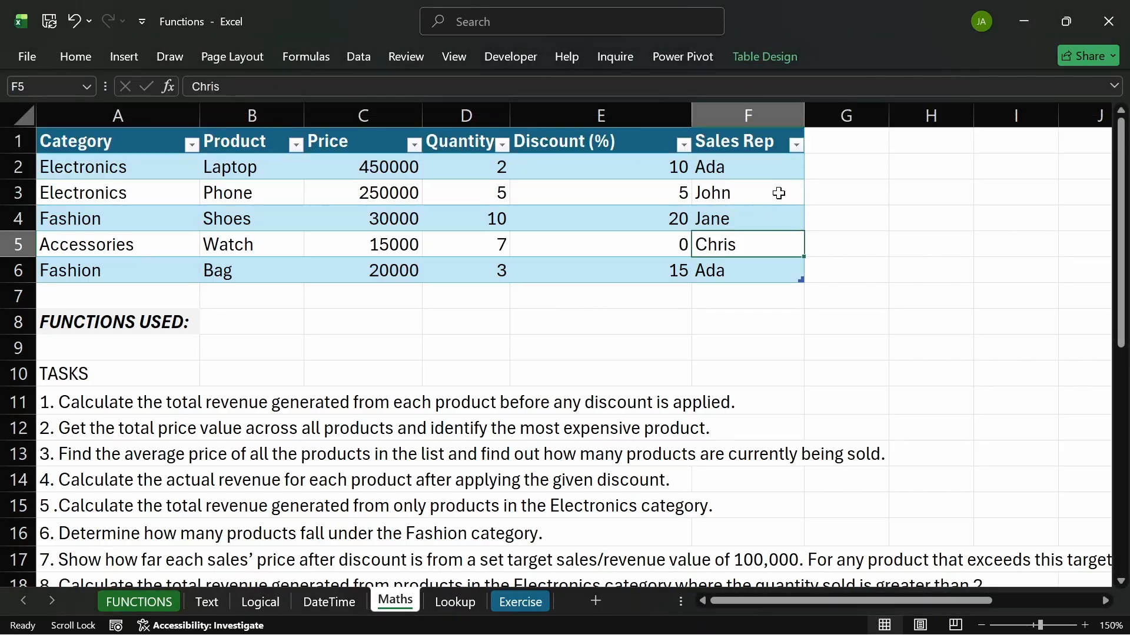
click(778, 194)
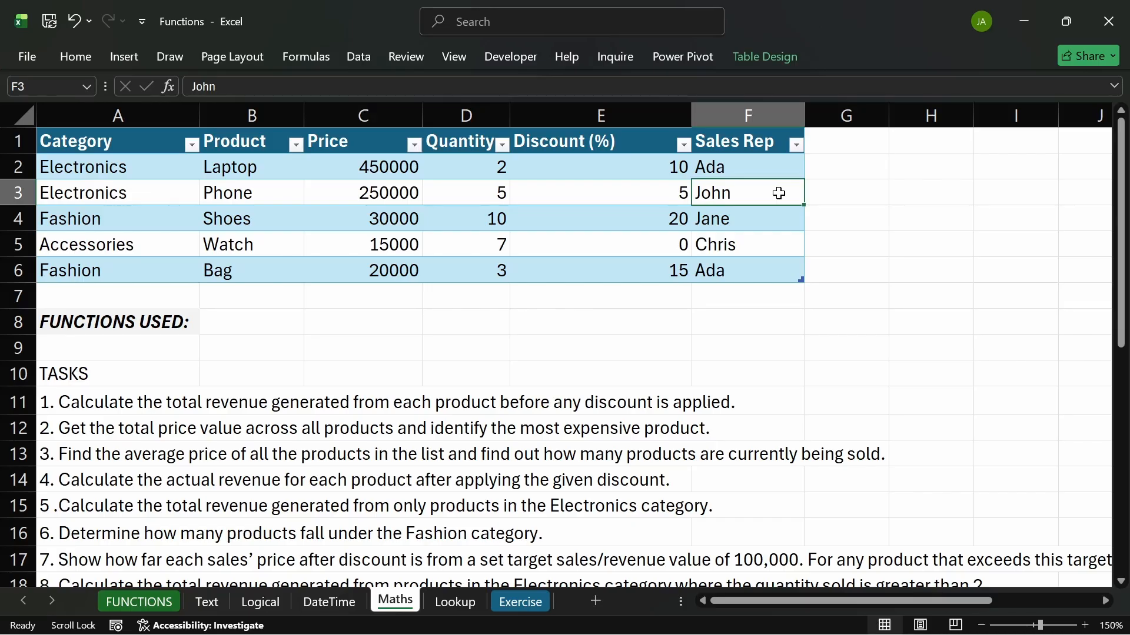
click(827, 228)
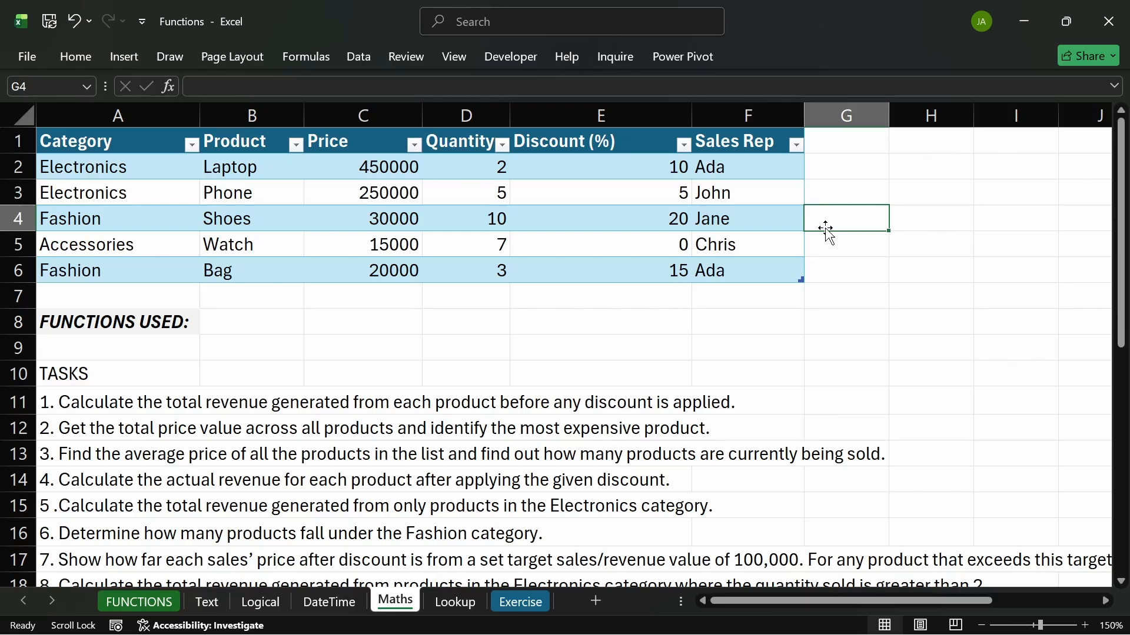
- Clear the table's style formatting and hide the filter buttons in its header row
click(731, 210)
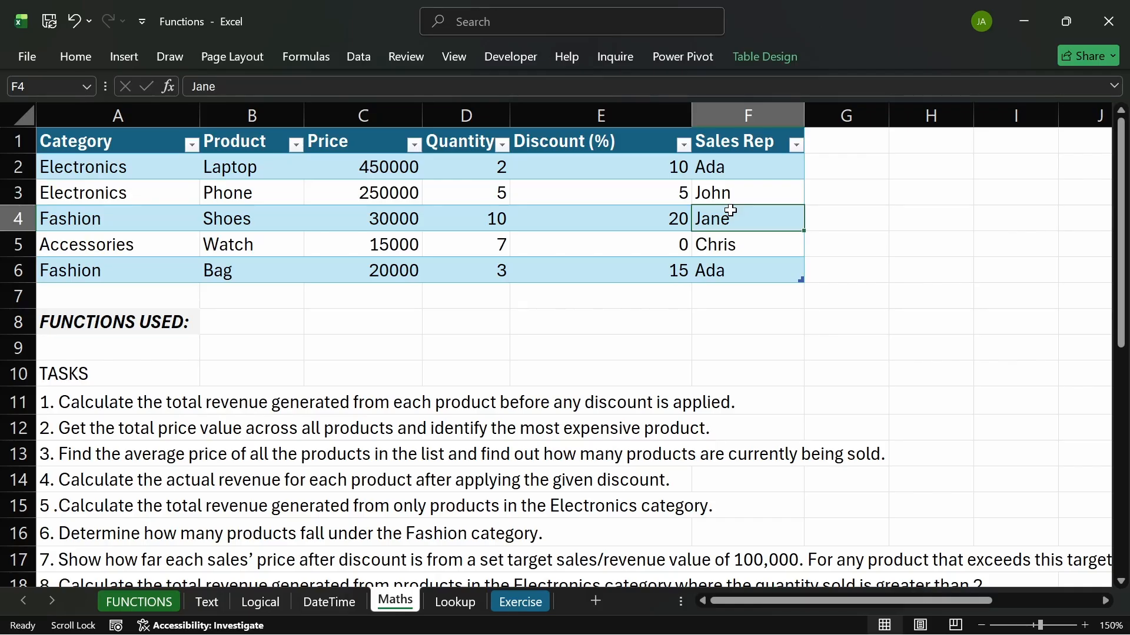
click(765, 61)
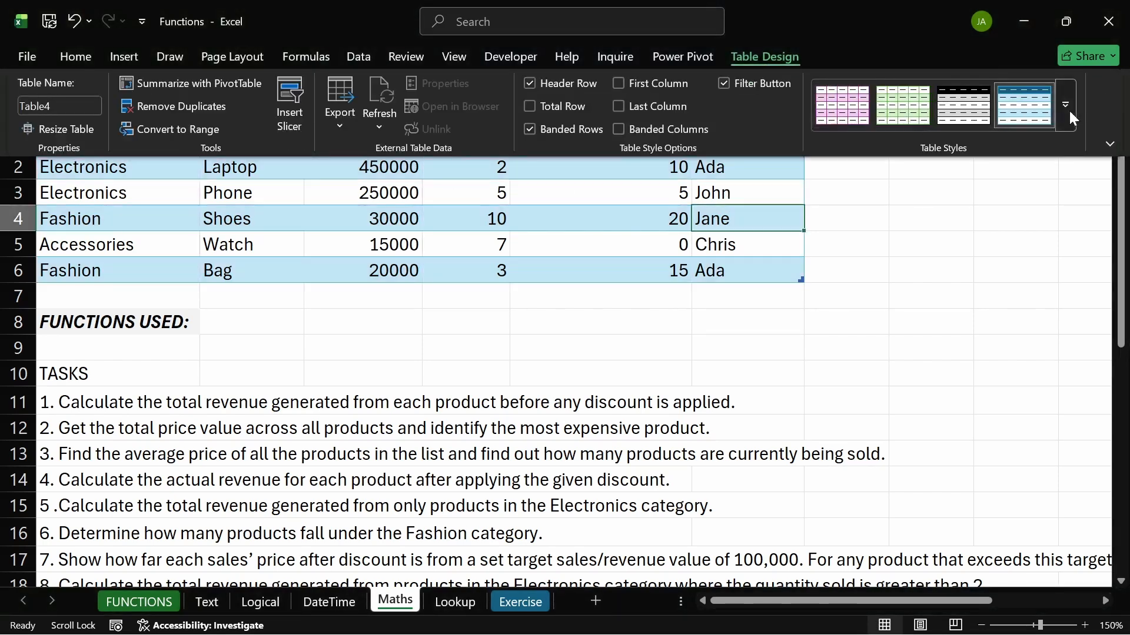
click(1066, 118)
click(743, 546)
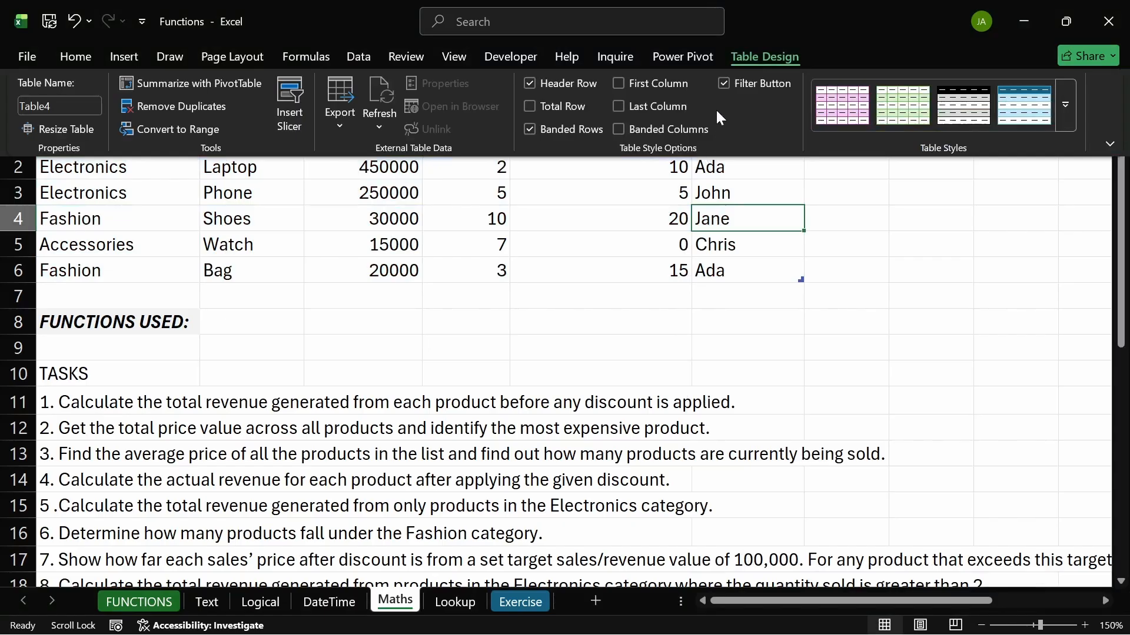
click(710, 292)
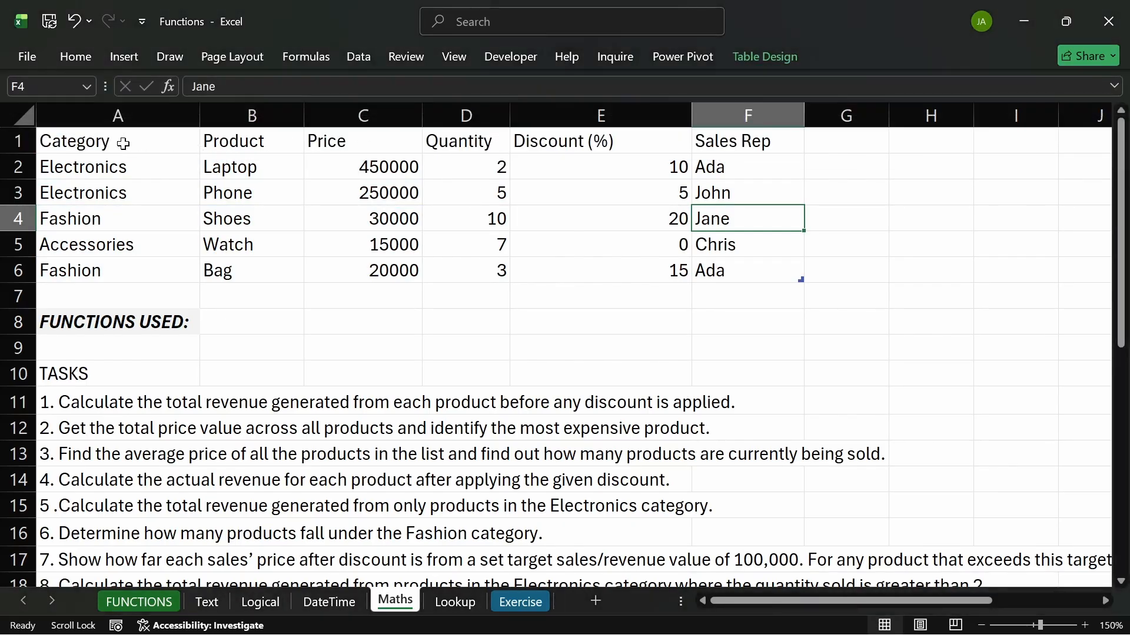
- Bold the table's header row and give it a light gray fill
click(99, 142)
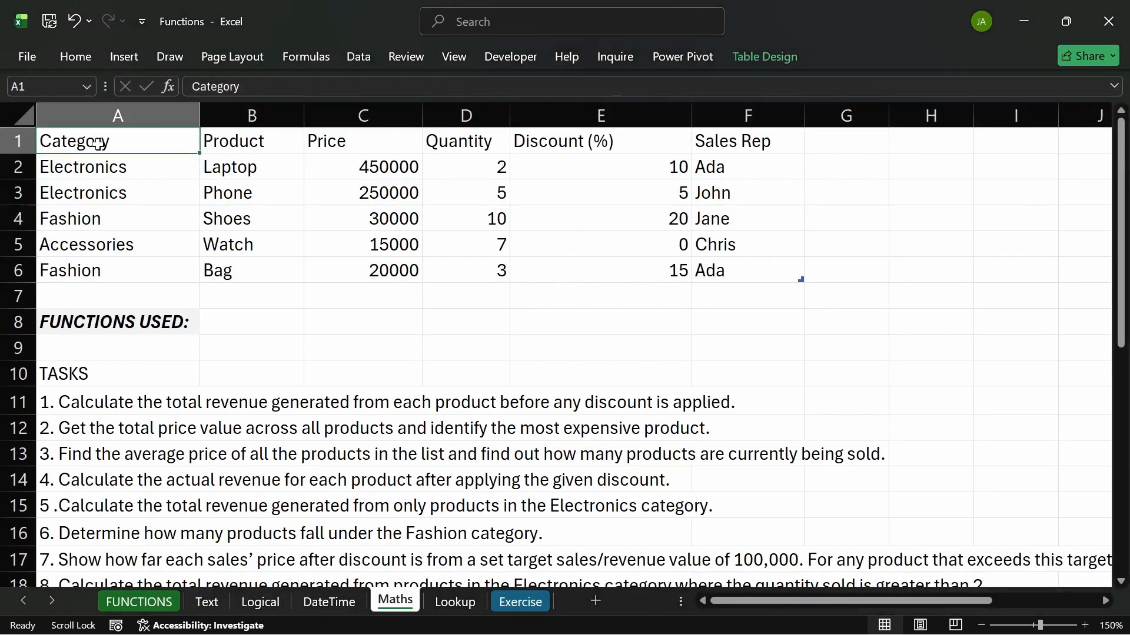
key(ctrl+shift+Right)
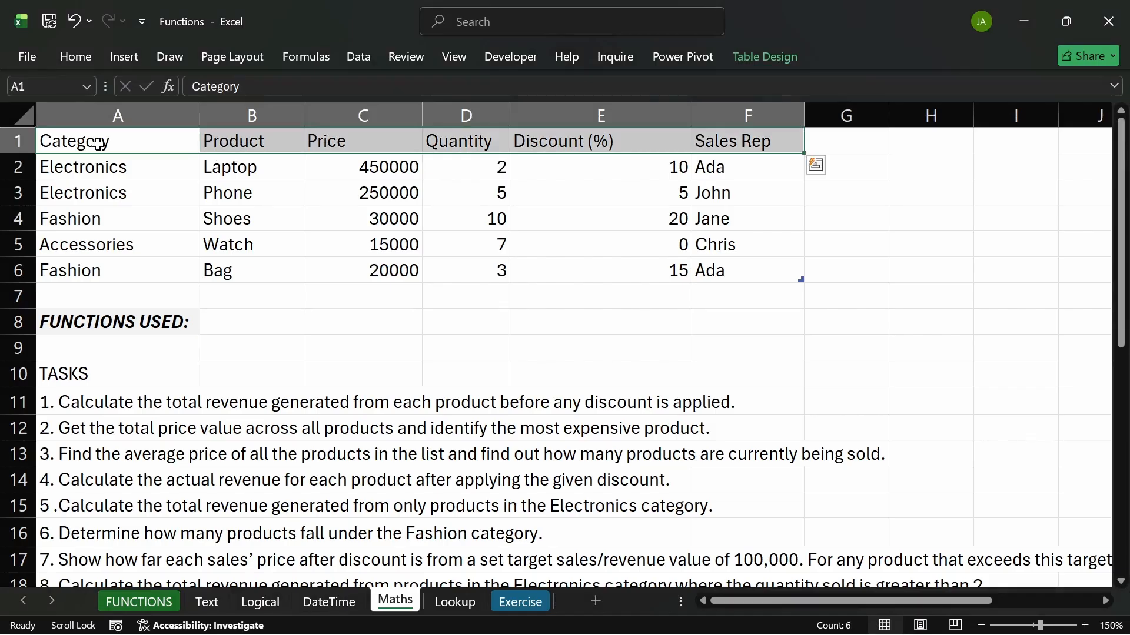
key(ctrl+b)
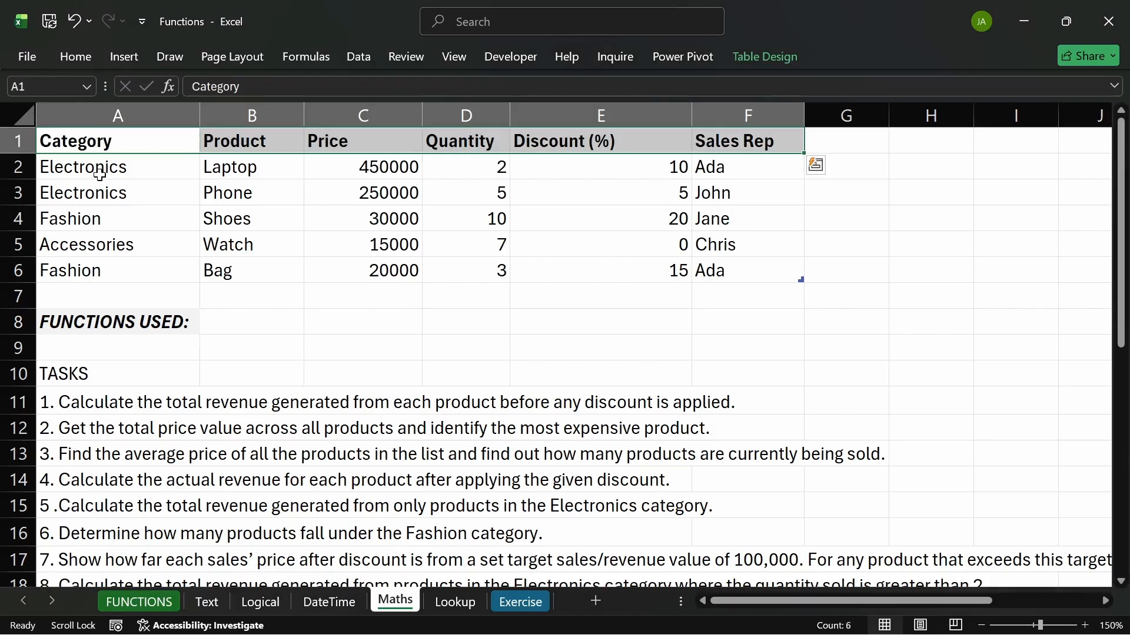
click(83, 60)
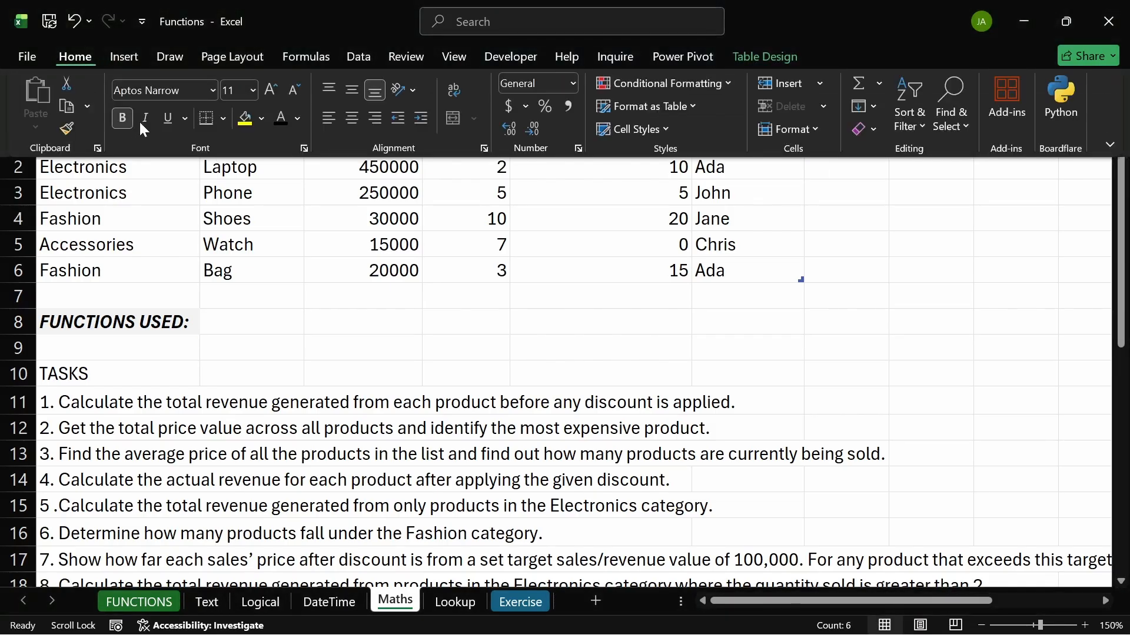
click(255, 110)
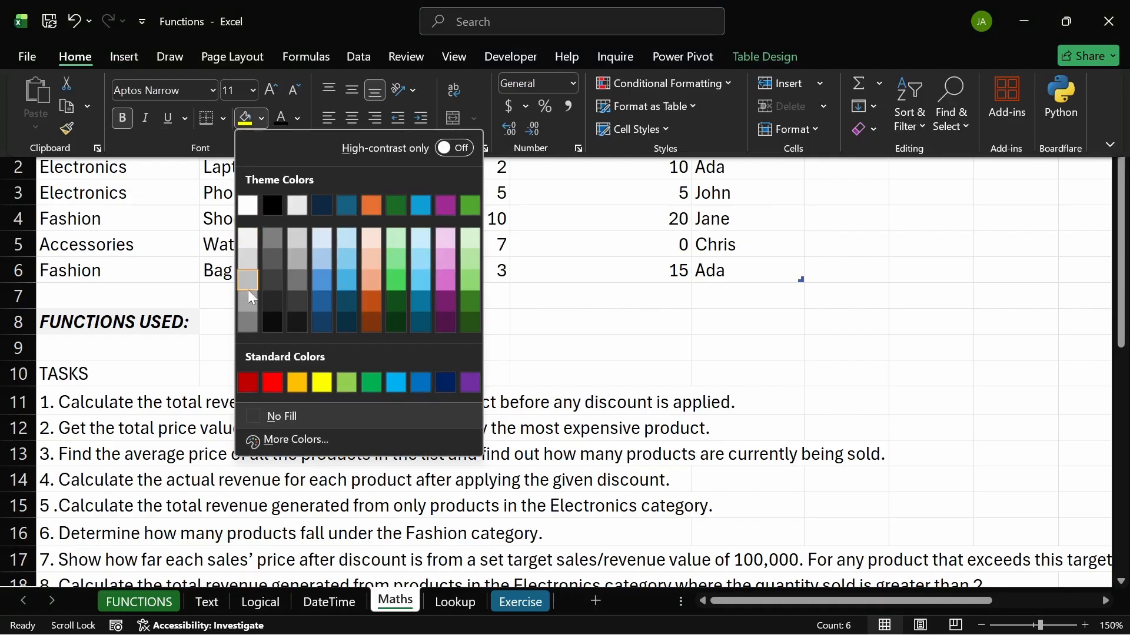
click(252, 260)
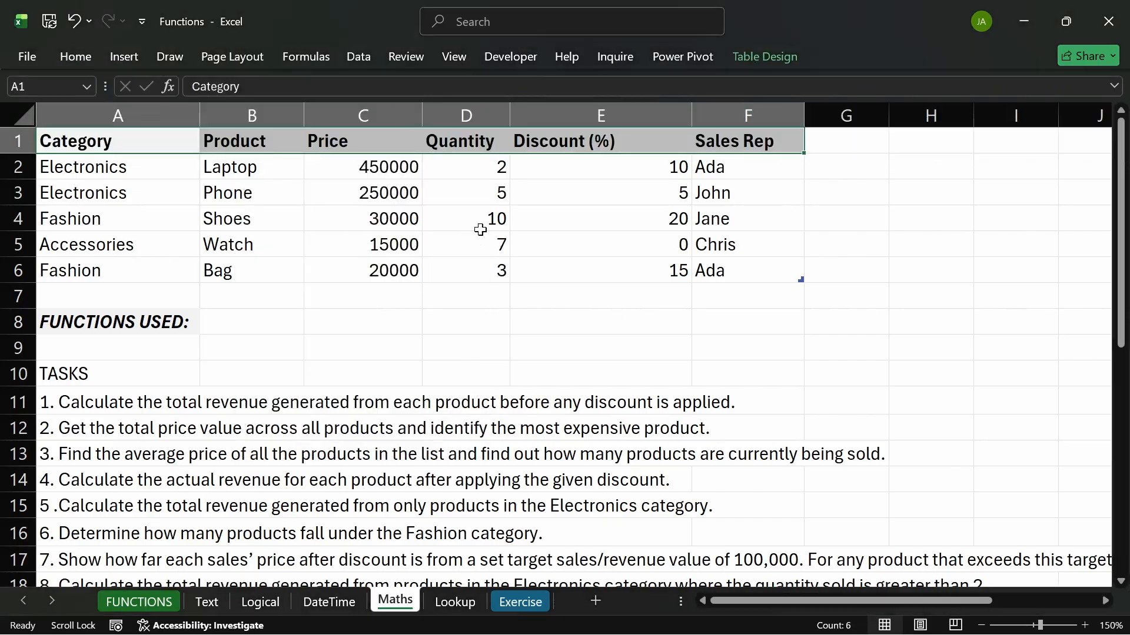
click(534, 261)
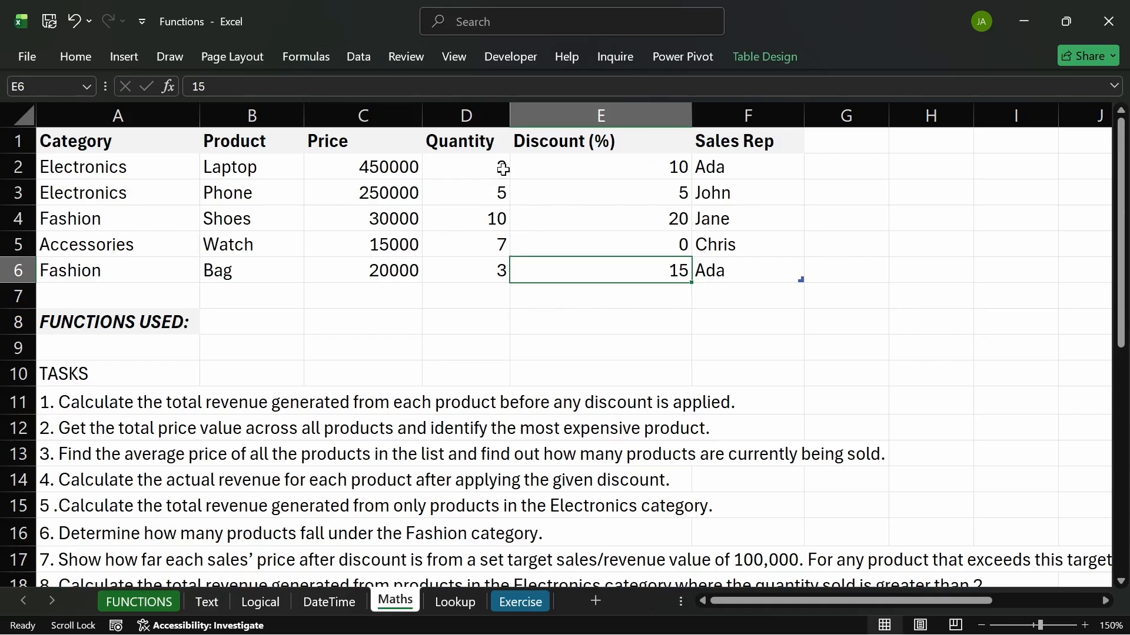
- Move the Sales Rep column with its data to the front of the table, before Category
click(706, 140)
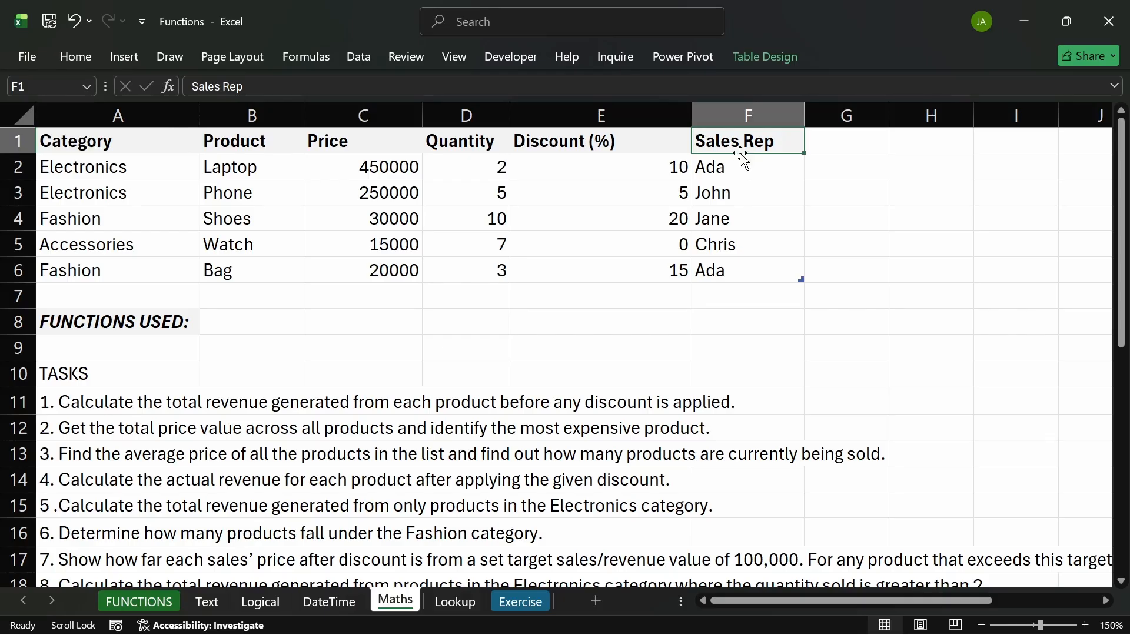
key(ctrl+shift+Down)
drag(693, 161, 70, 155)
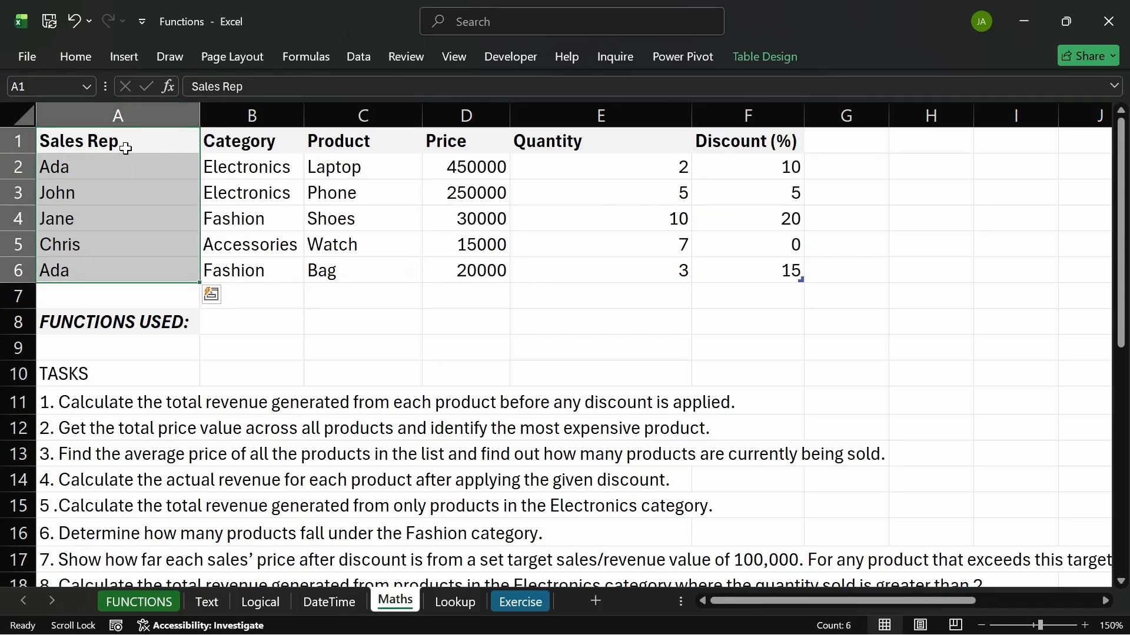
click(157, 142)
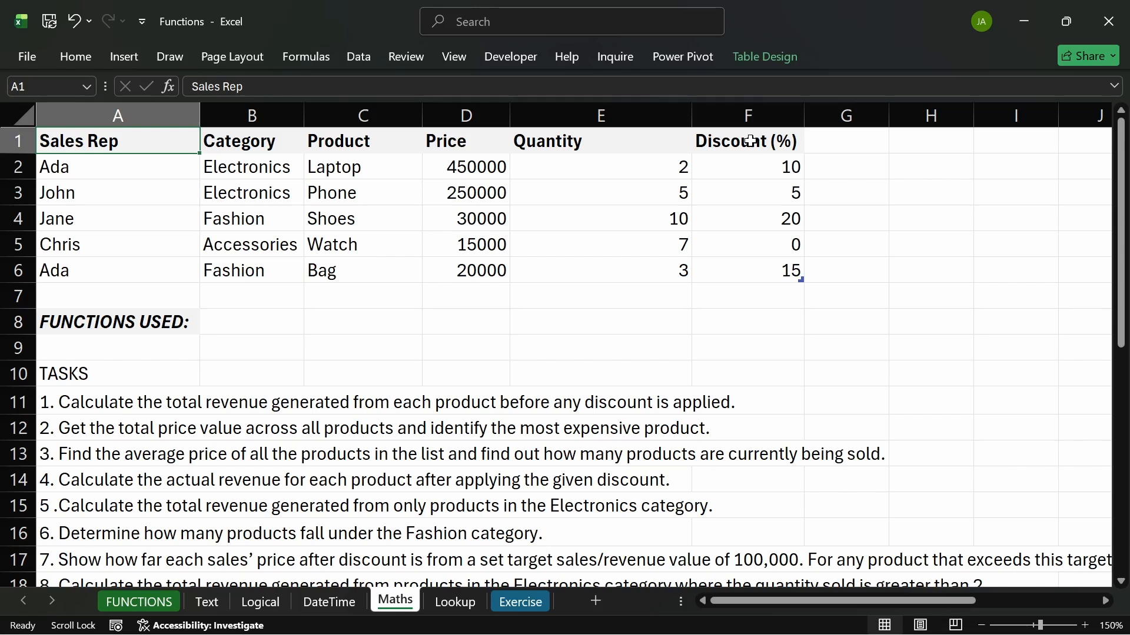
- Examine the Discount (%) column's header and values at the end of the sales table
click(750, 141)
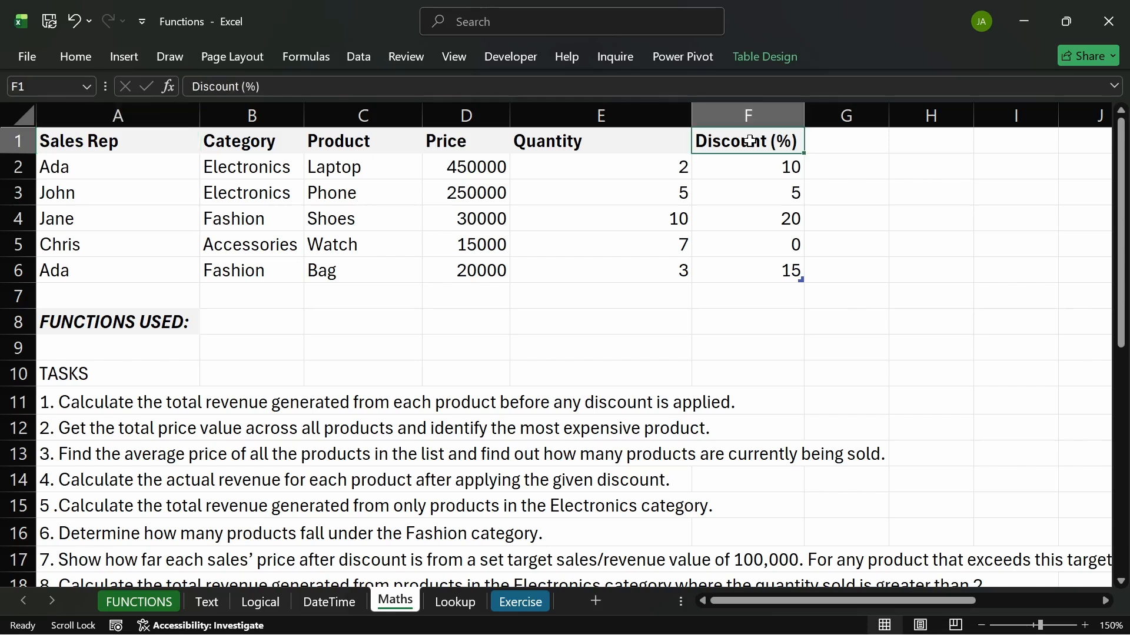
click(742, 118)
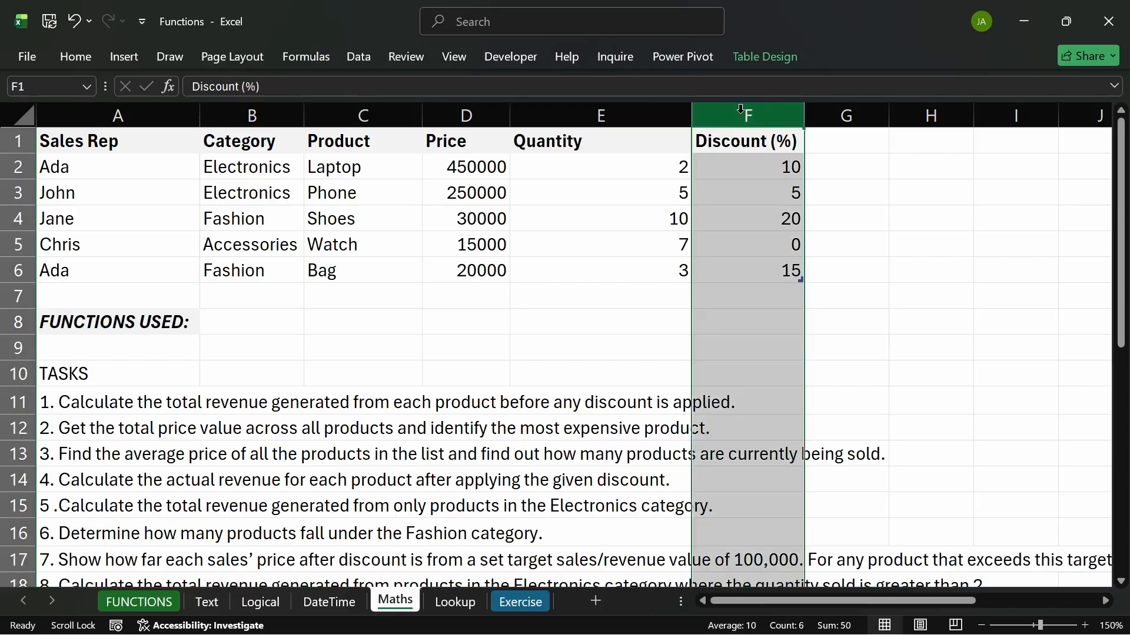
click(735, 146)
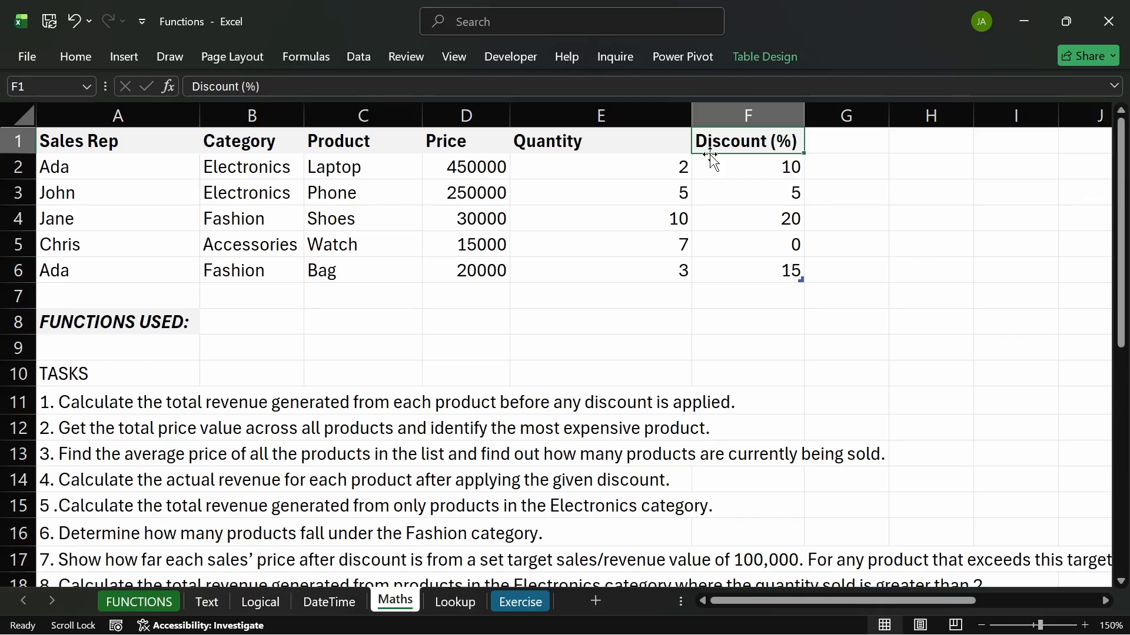
drag(730, 143, 746, 268)
click(741, 142)
shift+double_click(730, 154)
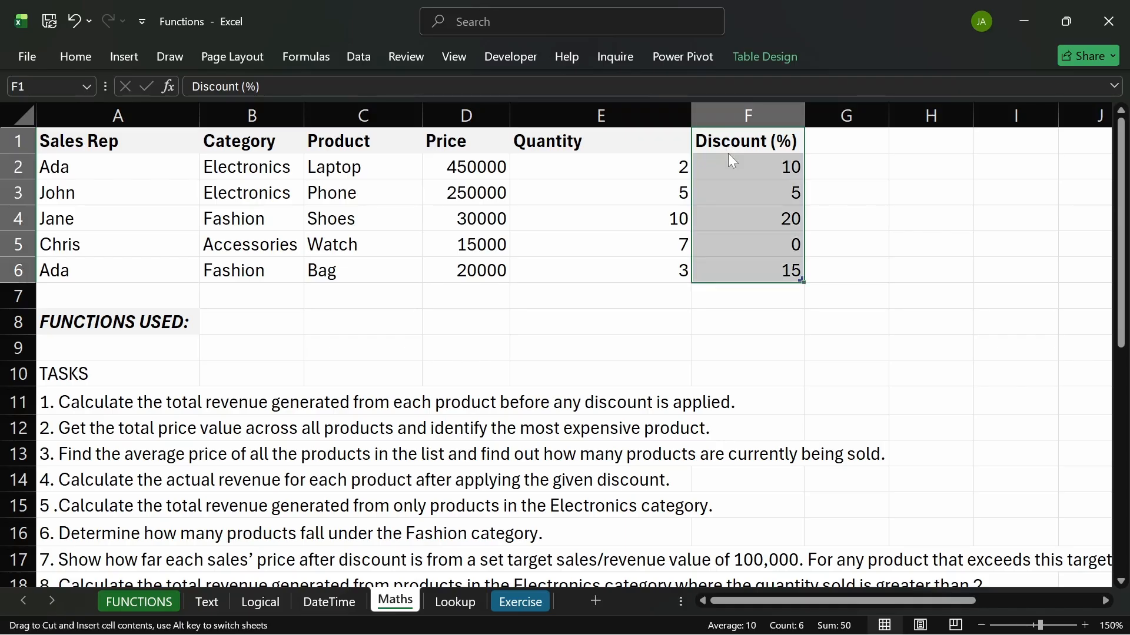
drag(728, 154, 702, 150)
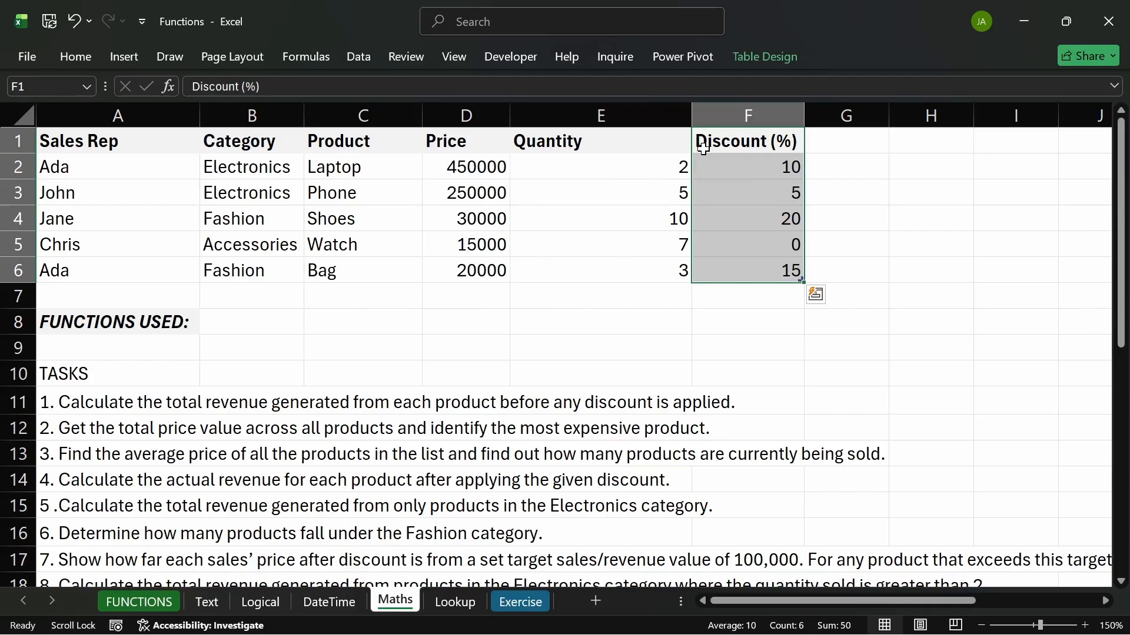
click(575, 300)
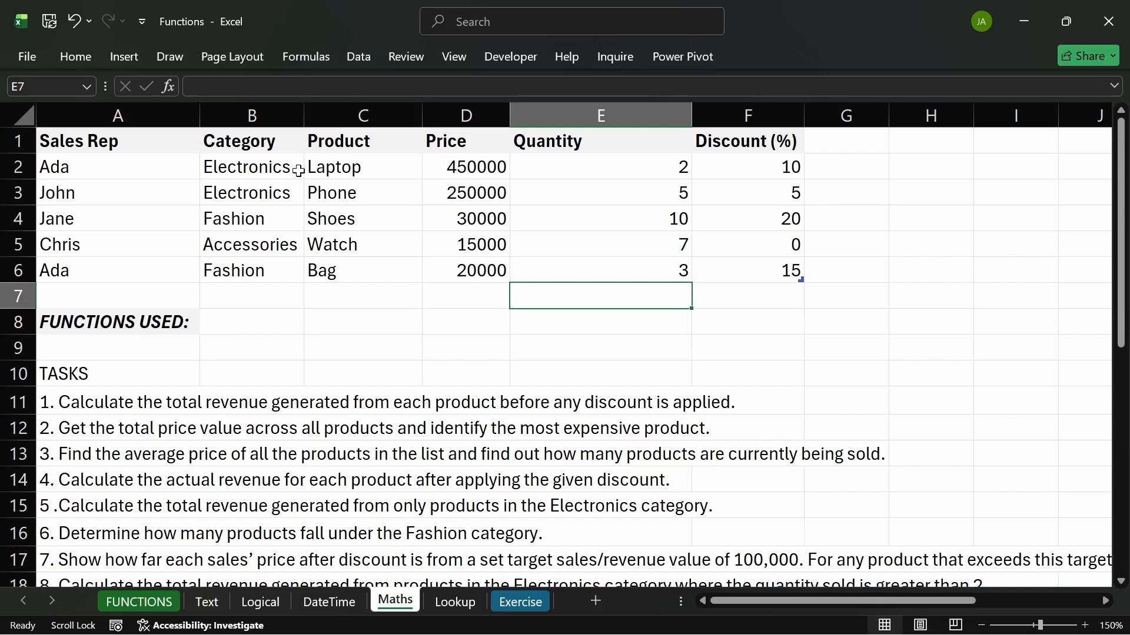
- Rename the Price header to "Price (#)" and select the price values beneath it
drag(438, 149, 469, 268)
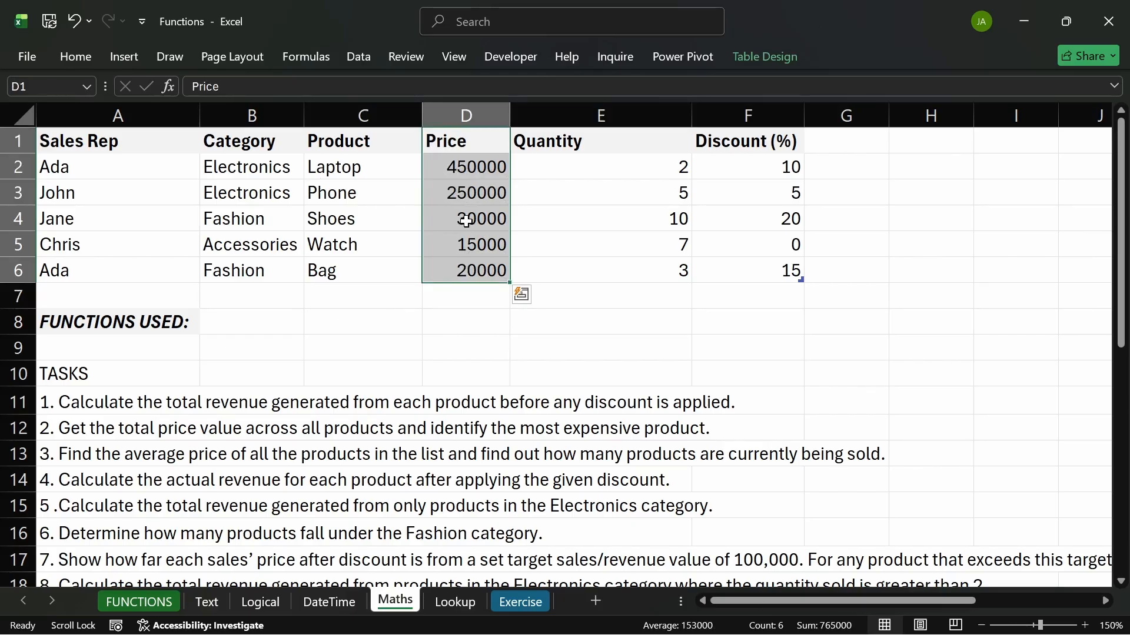
click(465, 144)
drag(464, 167, 479, 270)
double_click(467, 144)
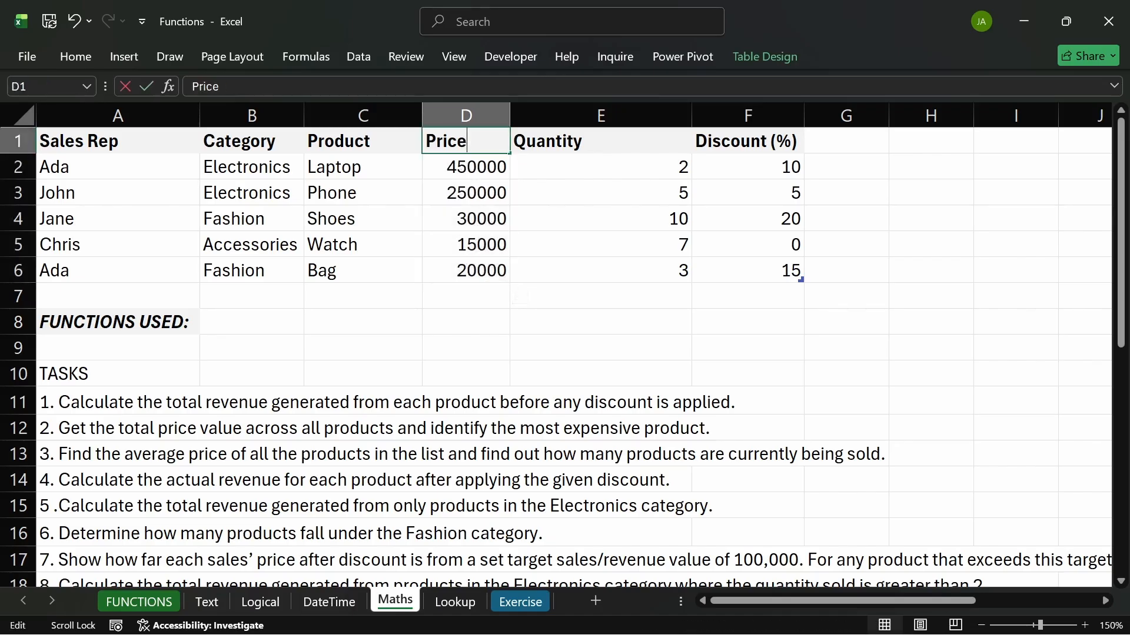
text(()
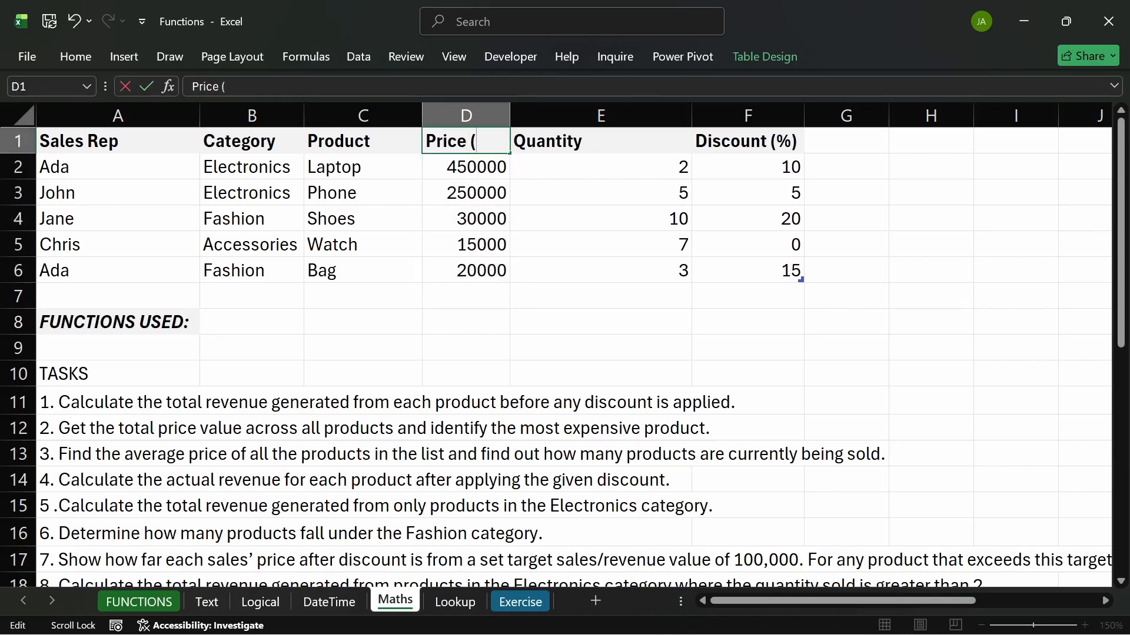
text(#))
key(Return)
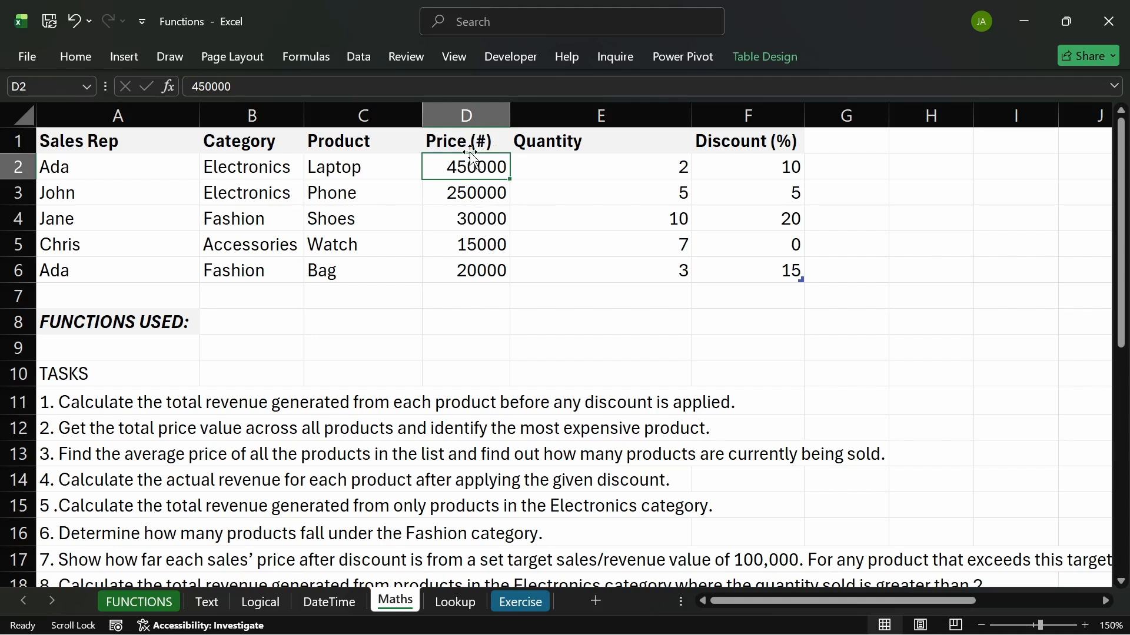
drag(479, 167, 478, 270)
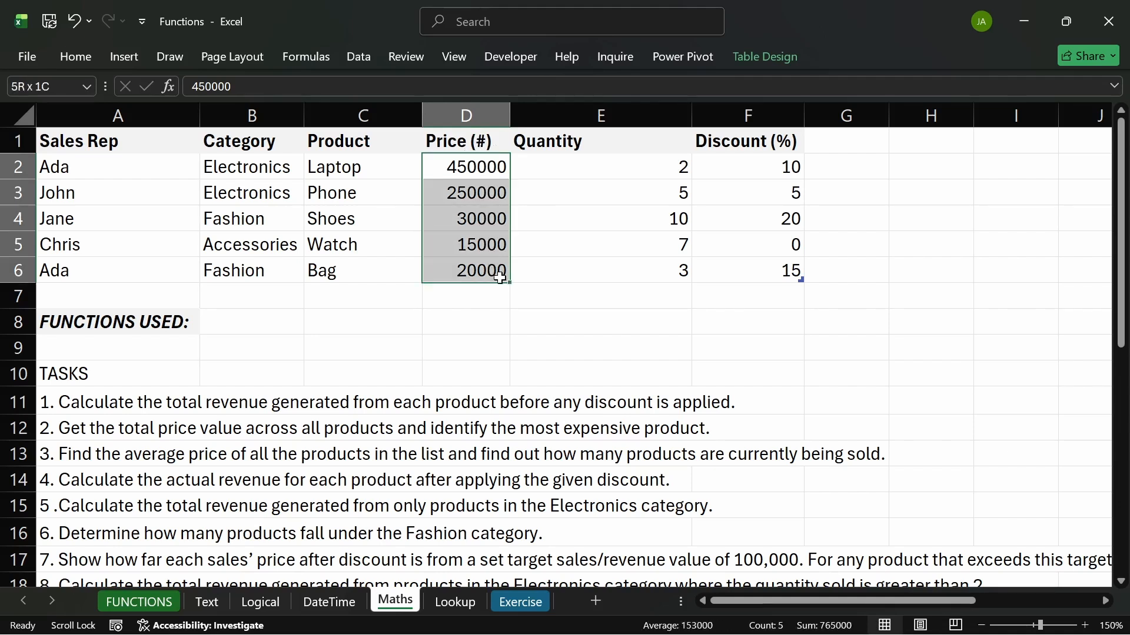
click(78, 58)
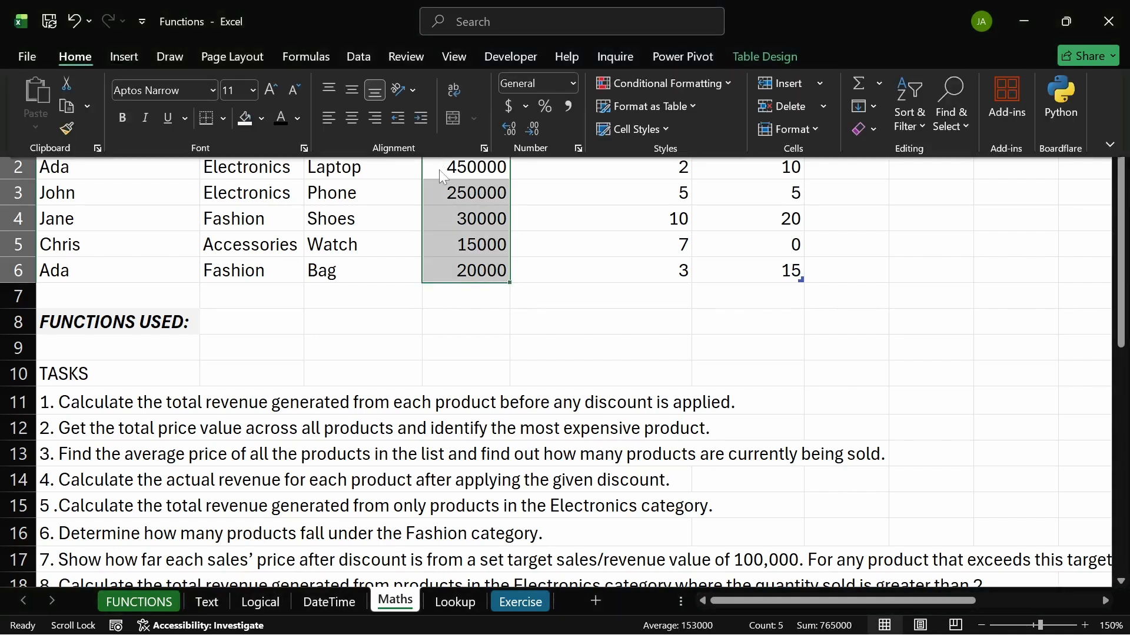
click(453, 217)
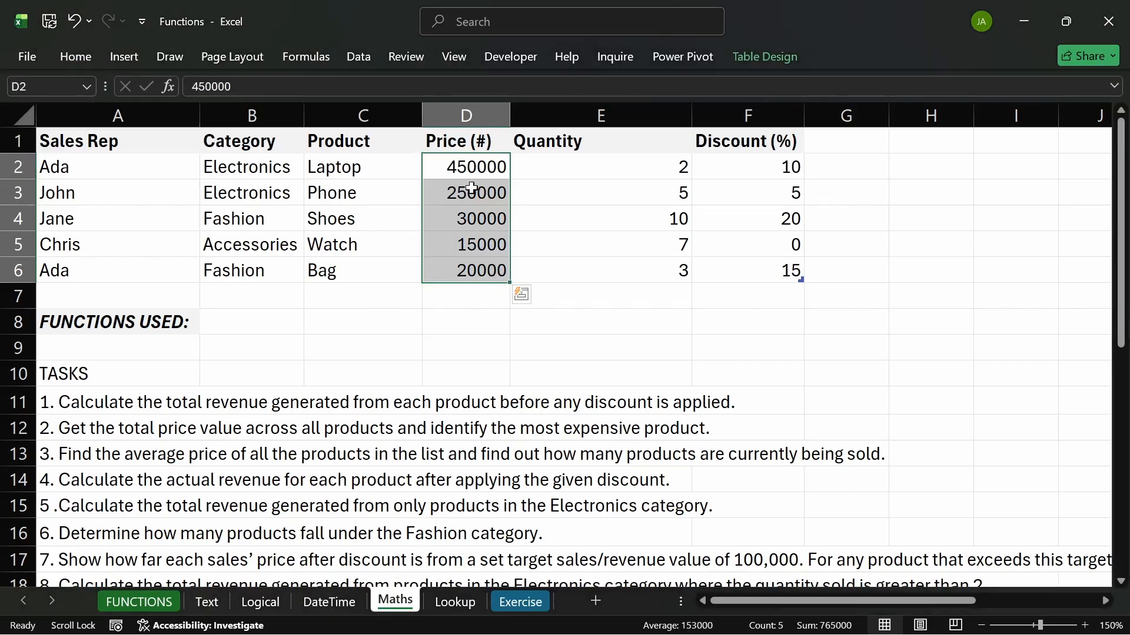
key(ctrl+1)
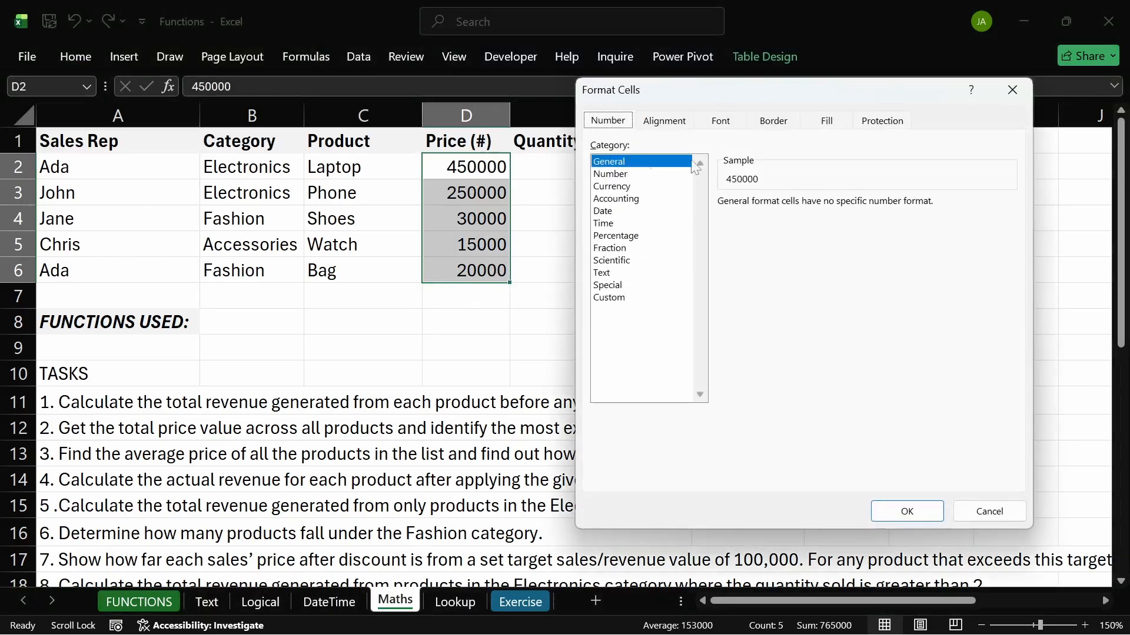
click(617, 186)
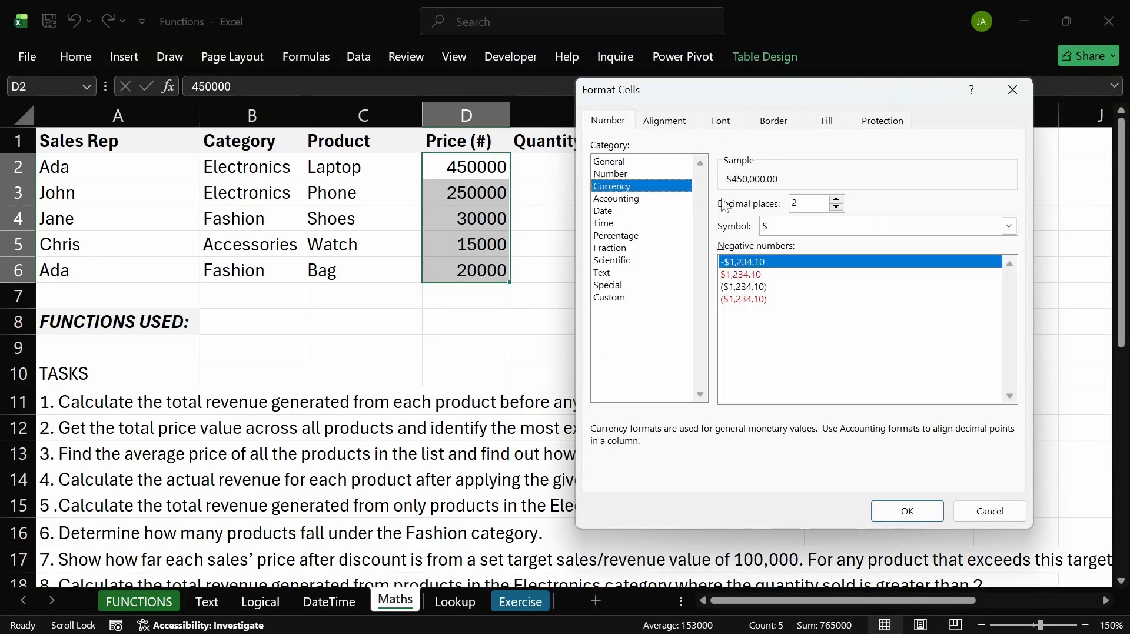
click(989, 508)
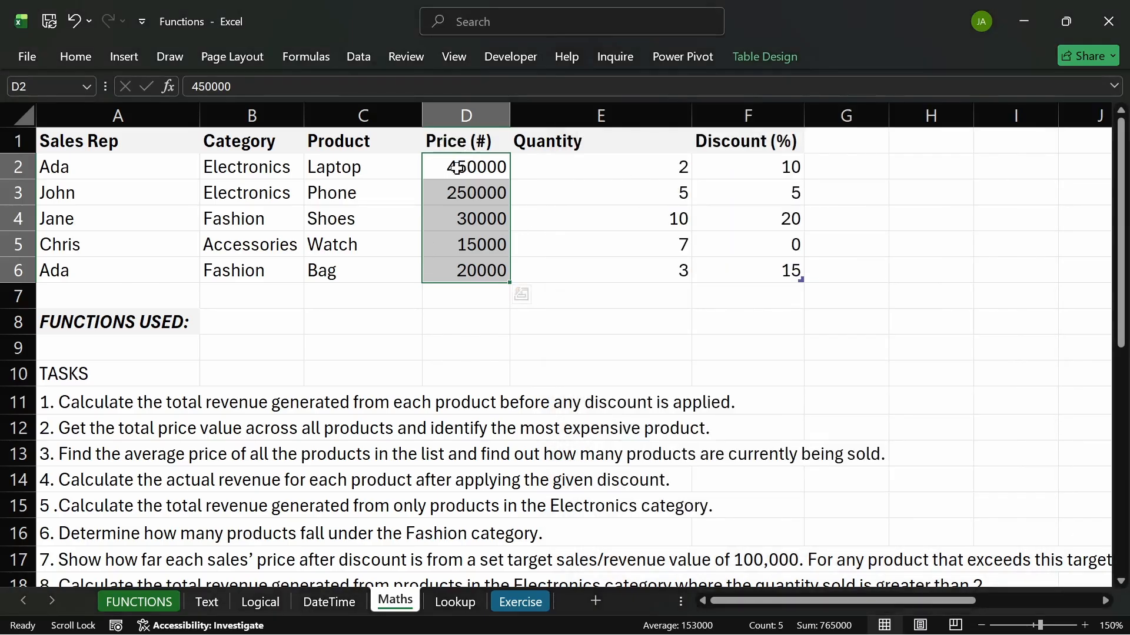
- Apply the comma number style to the selected prices and fit the Price (#) column's width to its contents
click(63, 57)
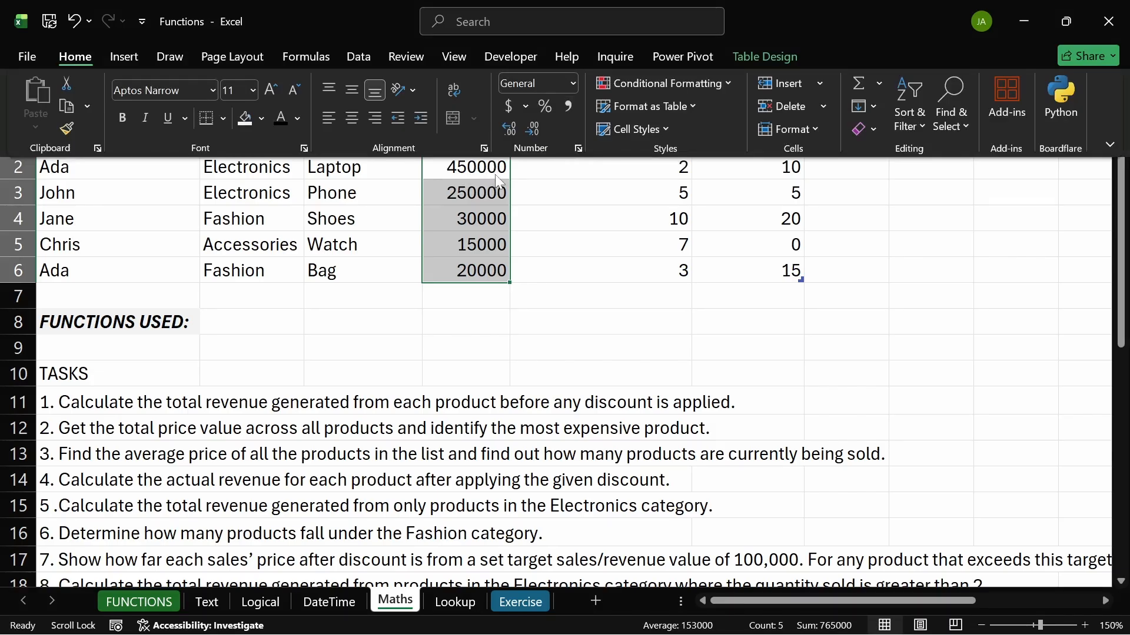
click(573, 104)
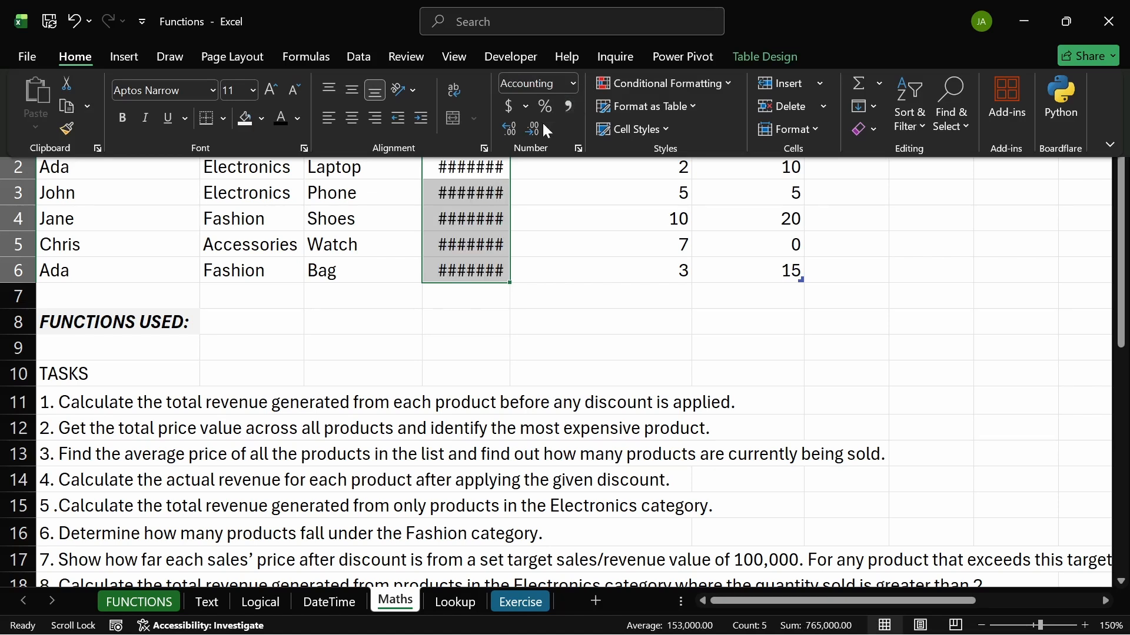
click(550, 231)
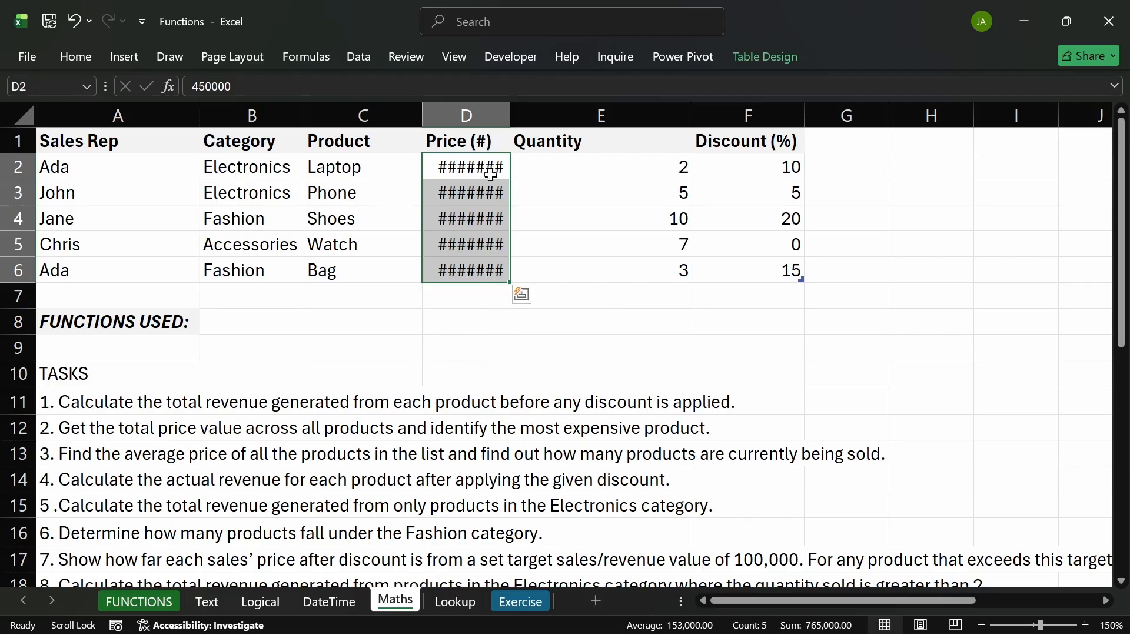
double_click(511, 114)
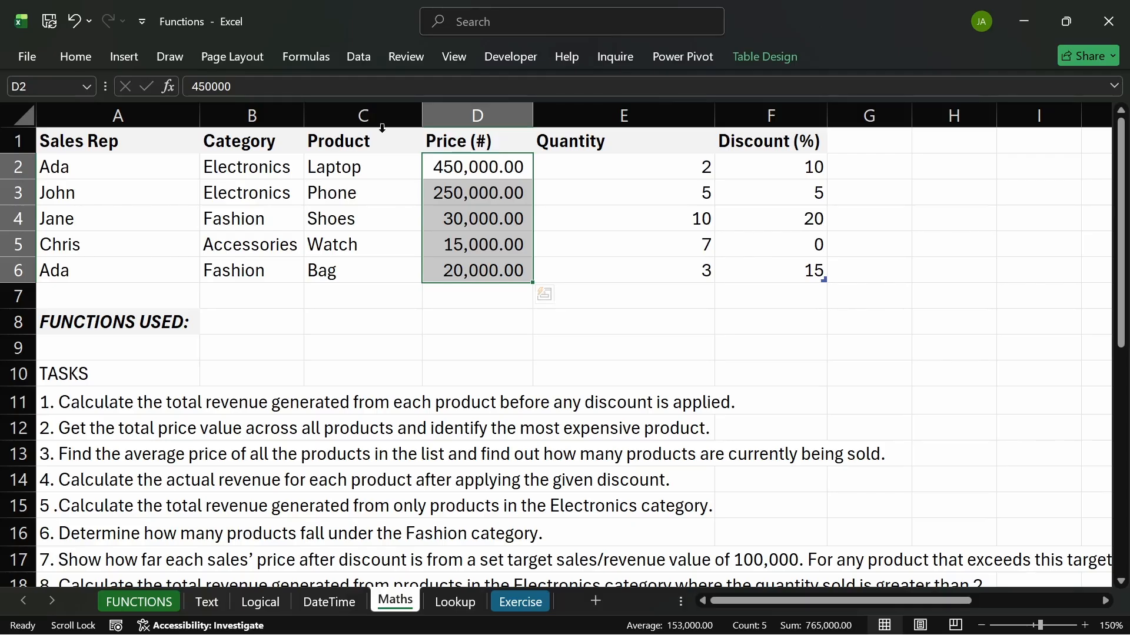
- Remove both decimal places from the values in the Price (#) column
click(75, 60)
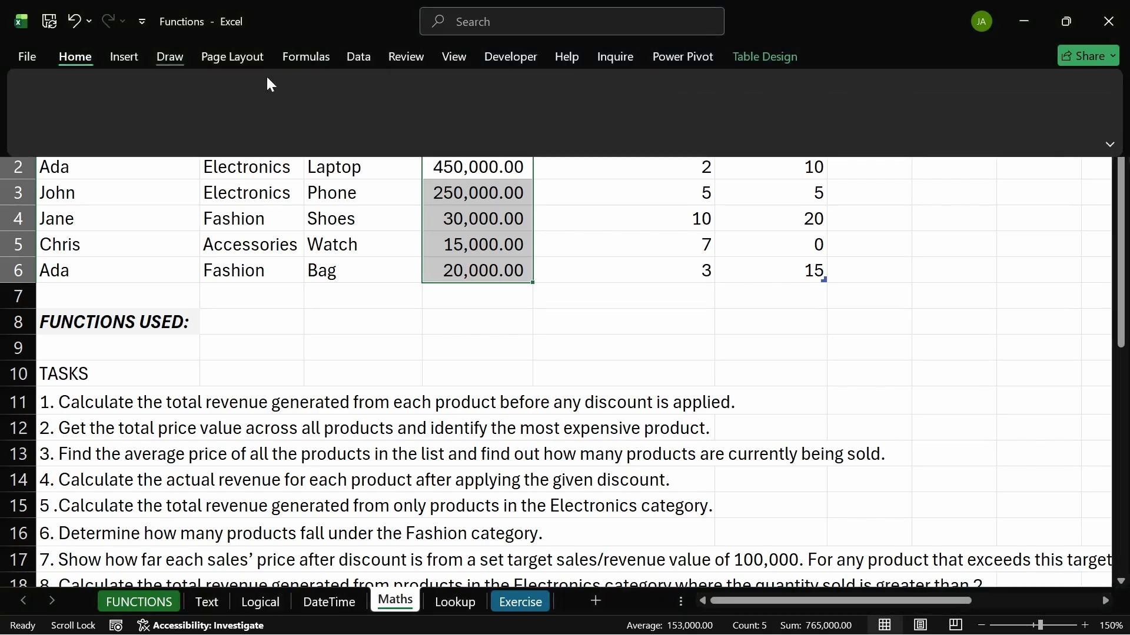
click(532, 129)
click(532, 128)
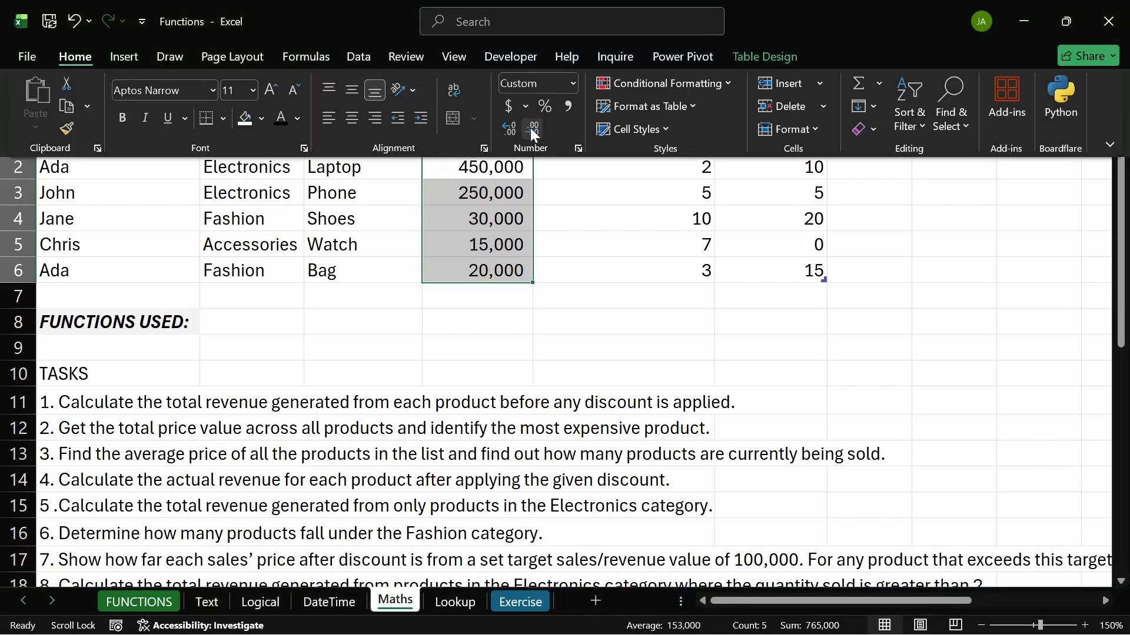
click(437, 312)
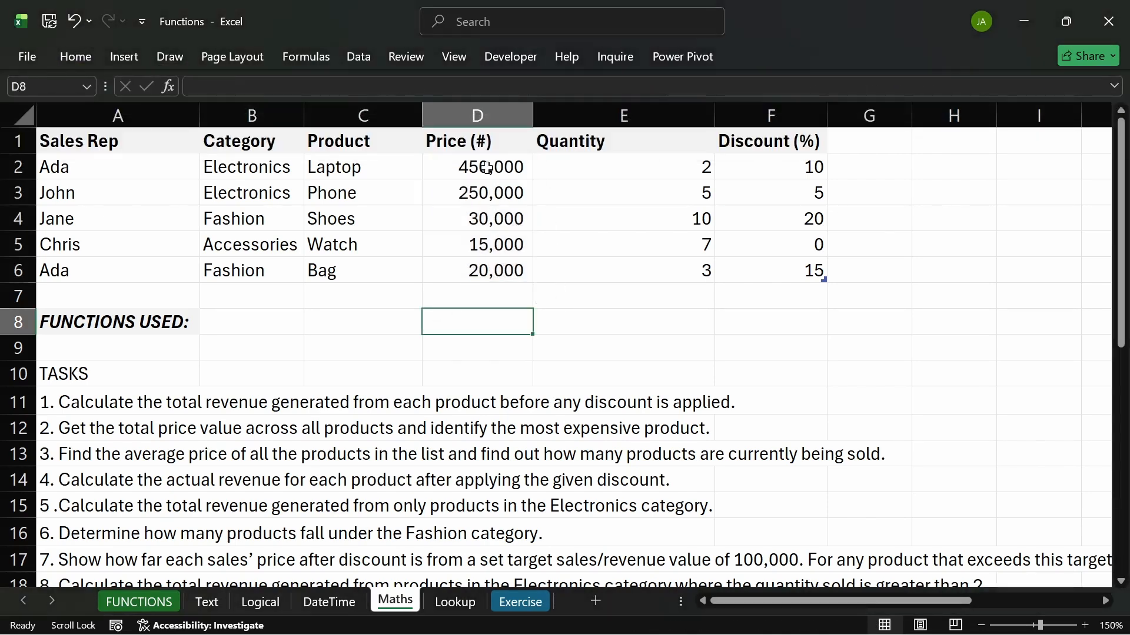
- Examine the Quantity and Discount (%) headers and the empty cells beside the FUNCTIONS USED label in row 8
click(637, 143)
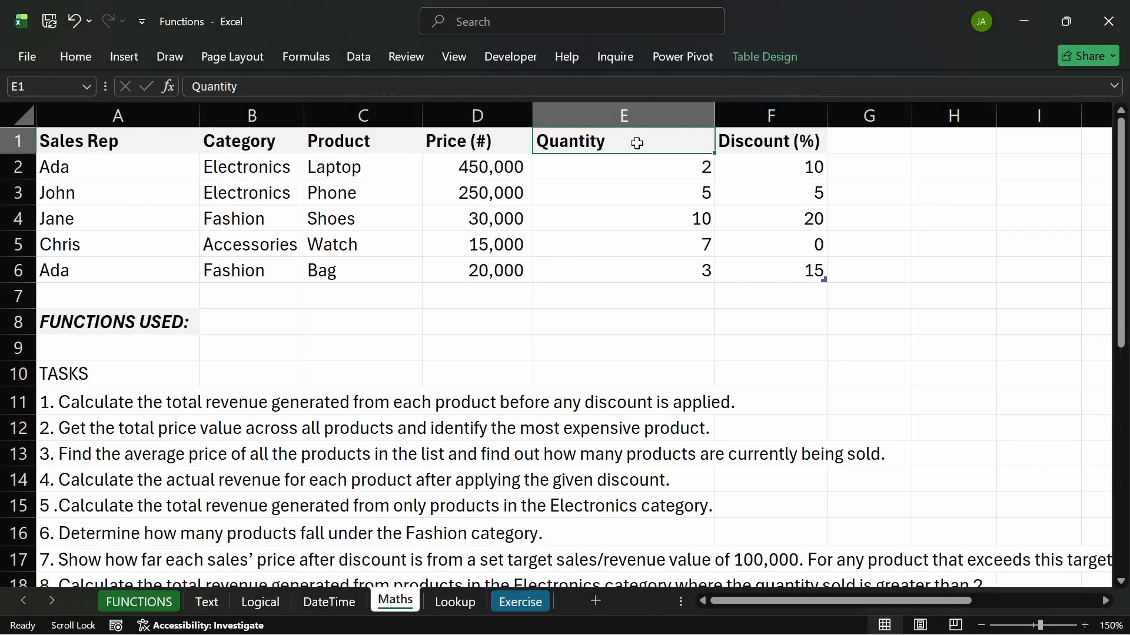
click(789, 142)
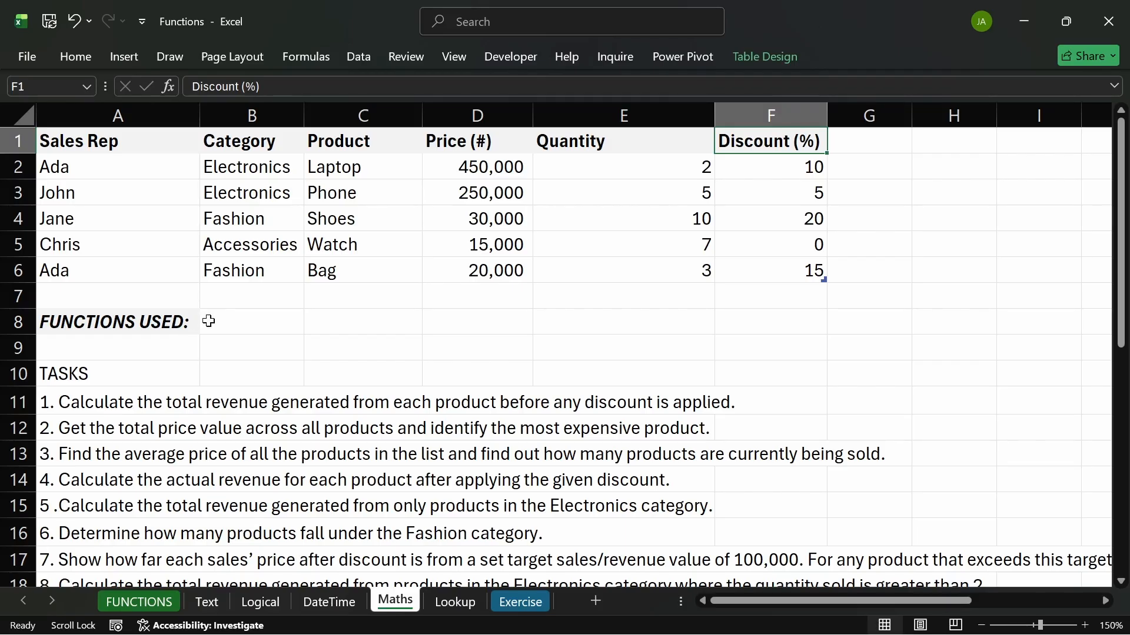
drag(209, 321, 512, 328)
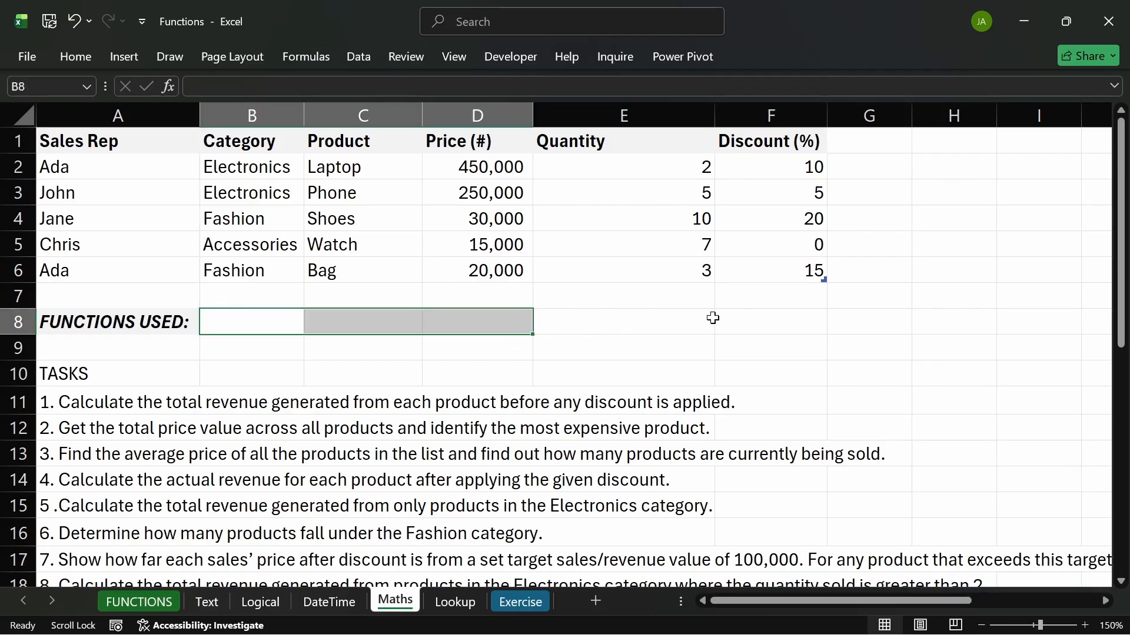
drag(230, 323, 795, 315)
click(926, 315)
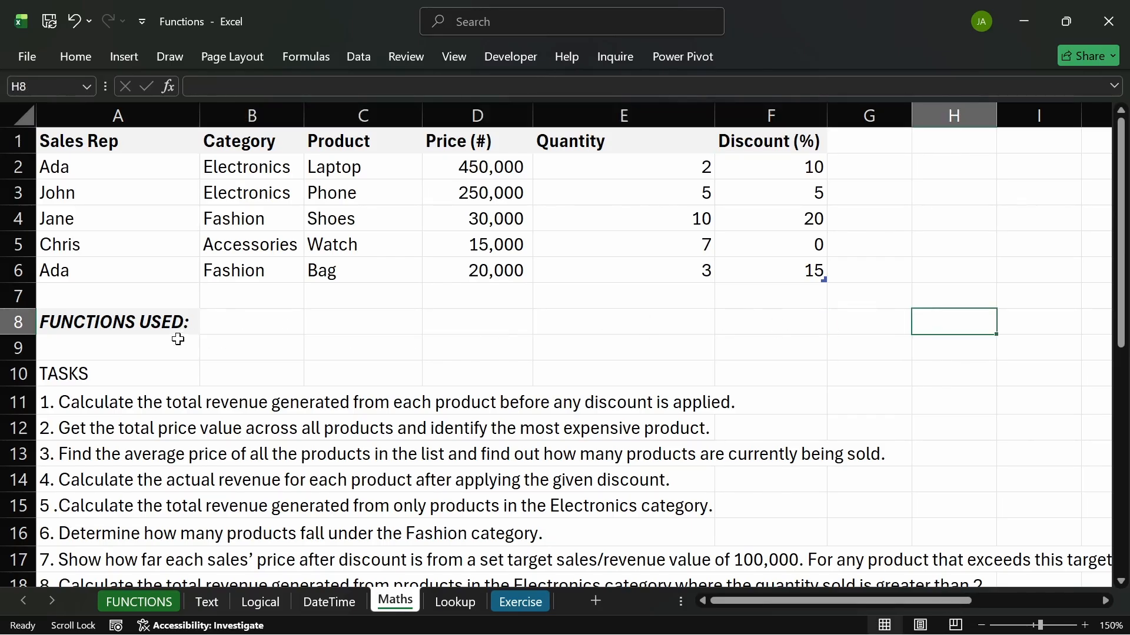
click(205, 326)
drag(327, 325, 848, 320)
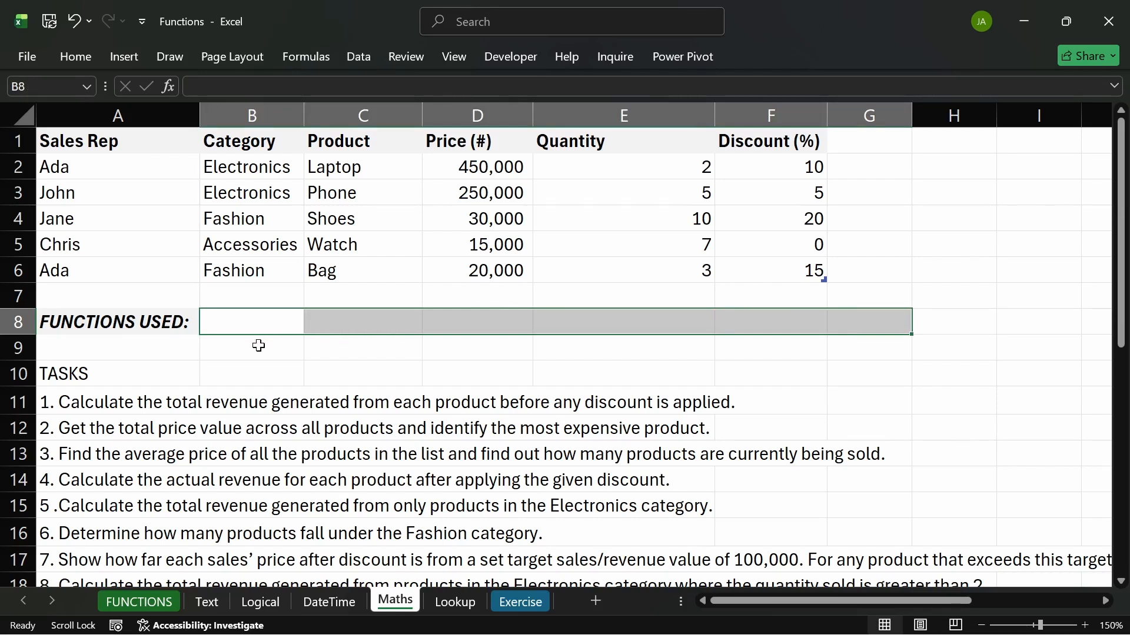
- Review task 1 on revenue before discount against the Discount (%) column and the Laptop row's price and quantity
click(68, 404)
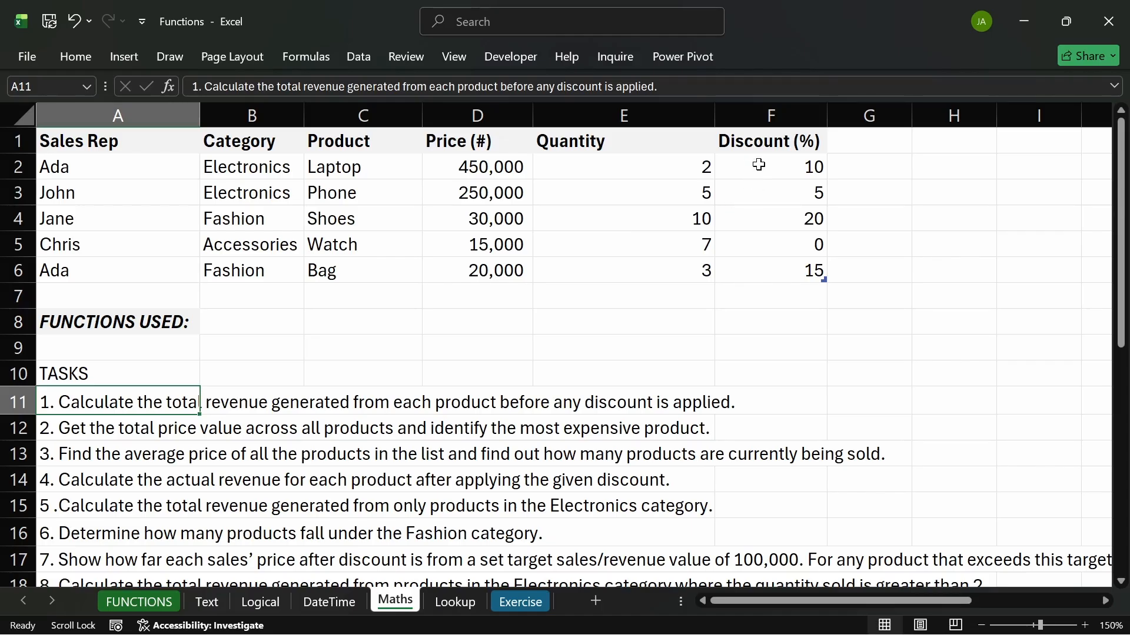
click(757, 148)
drag(756, 170, 764, 272)
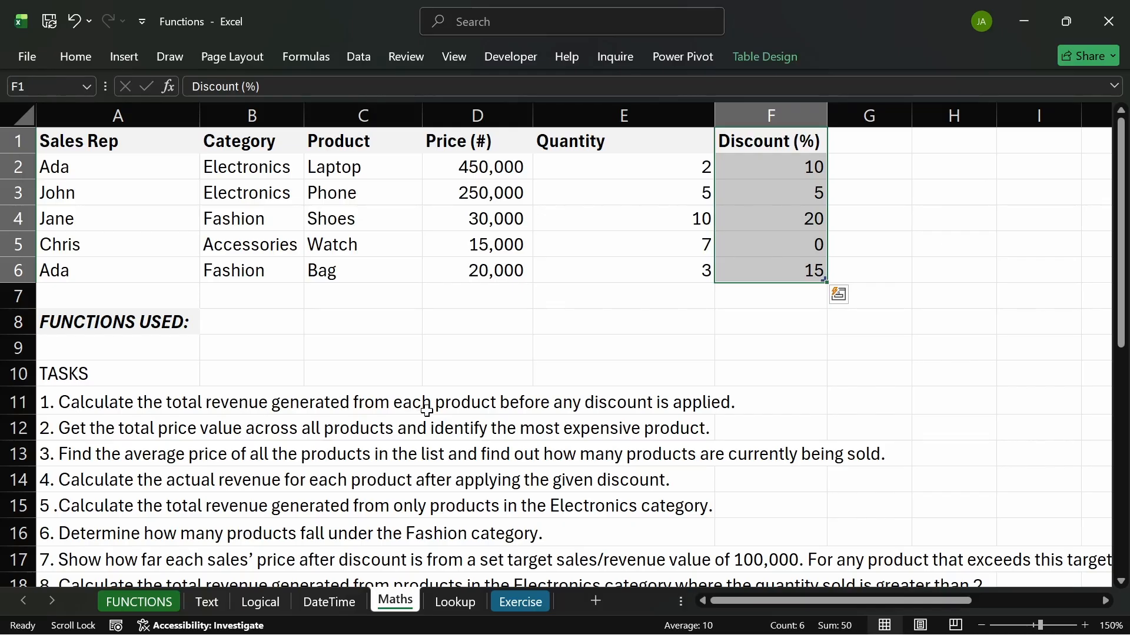
click(340, 167)
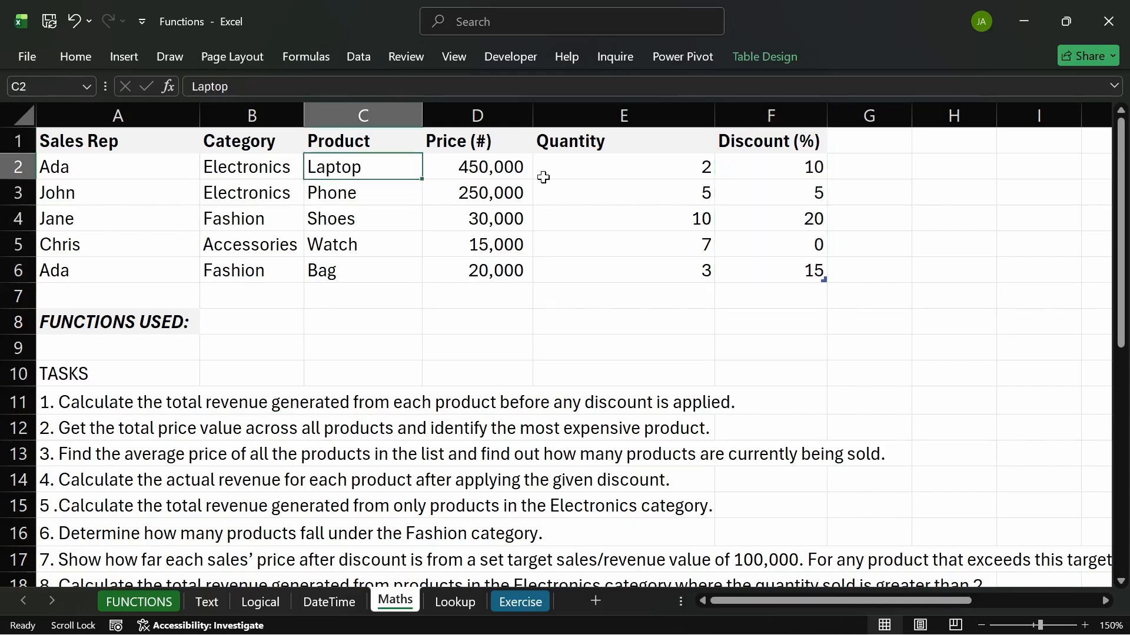
drag(612, 171, 436, 161)
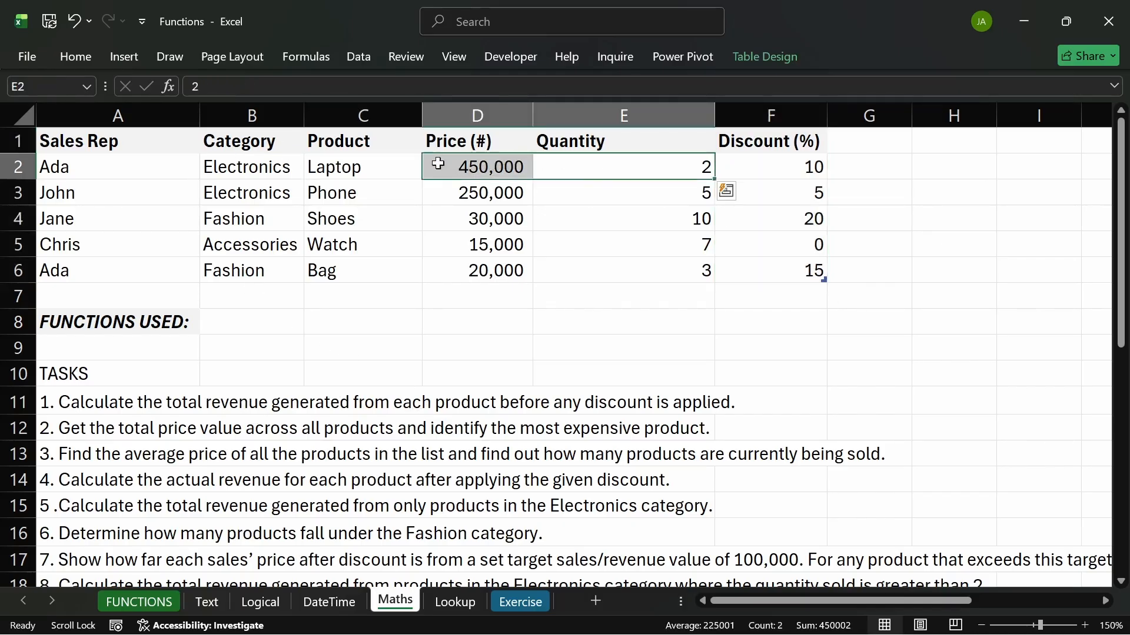
click(364, 168)
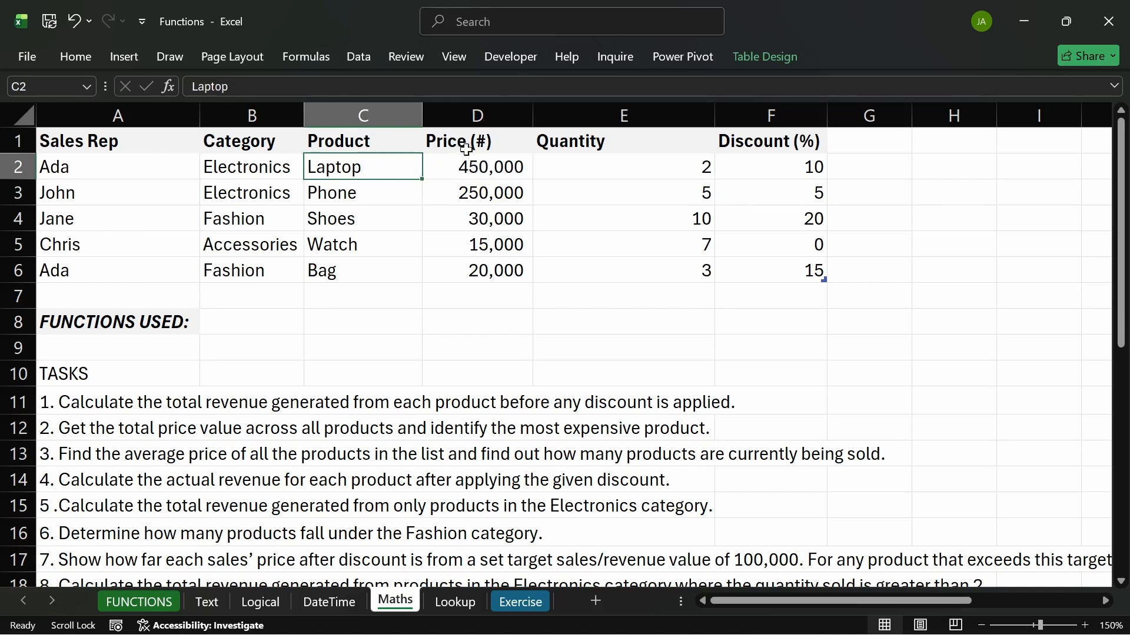
click(474, 167)
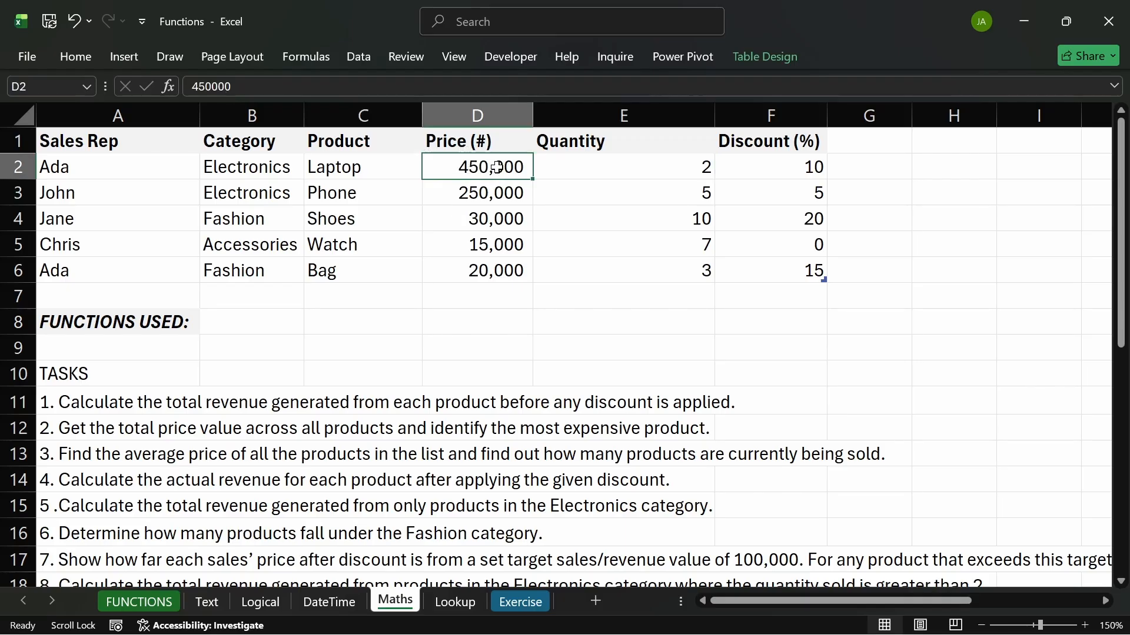
click(573, 169)
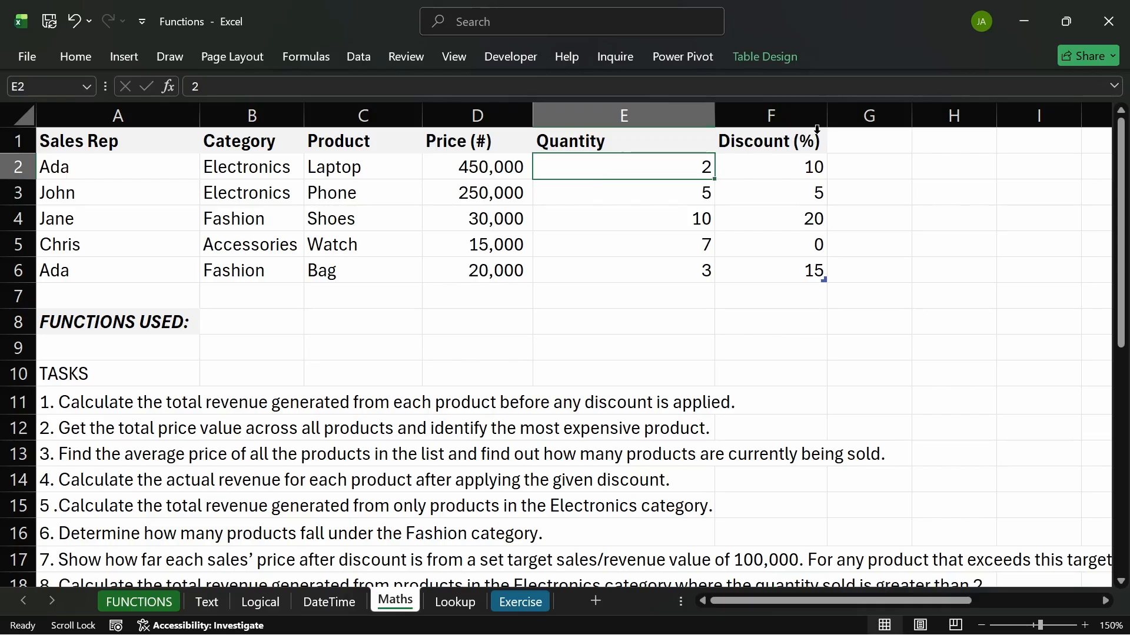
- Insert a new table column between the Quantity and Discount (%) columns
click(784, 118)
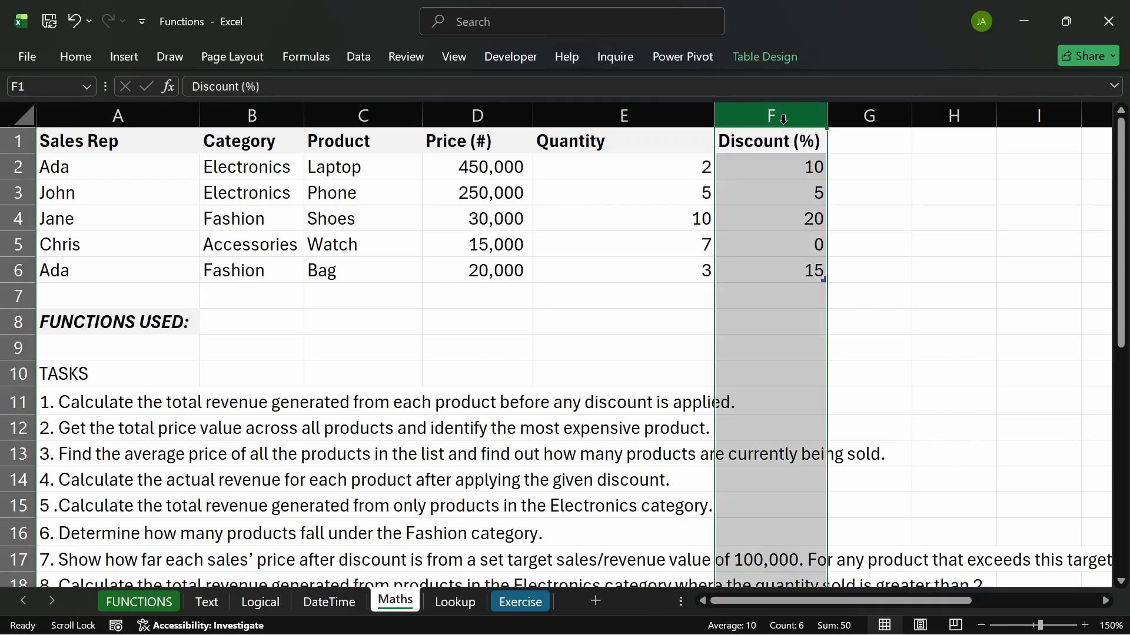
key(ctrl+shift+plus)
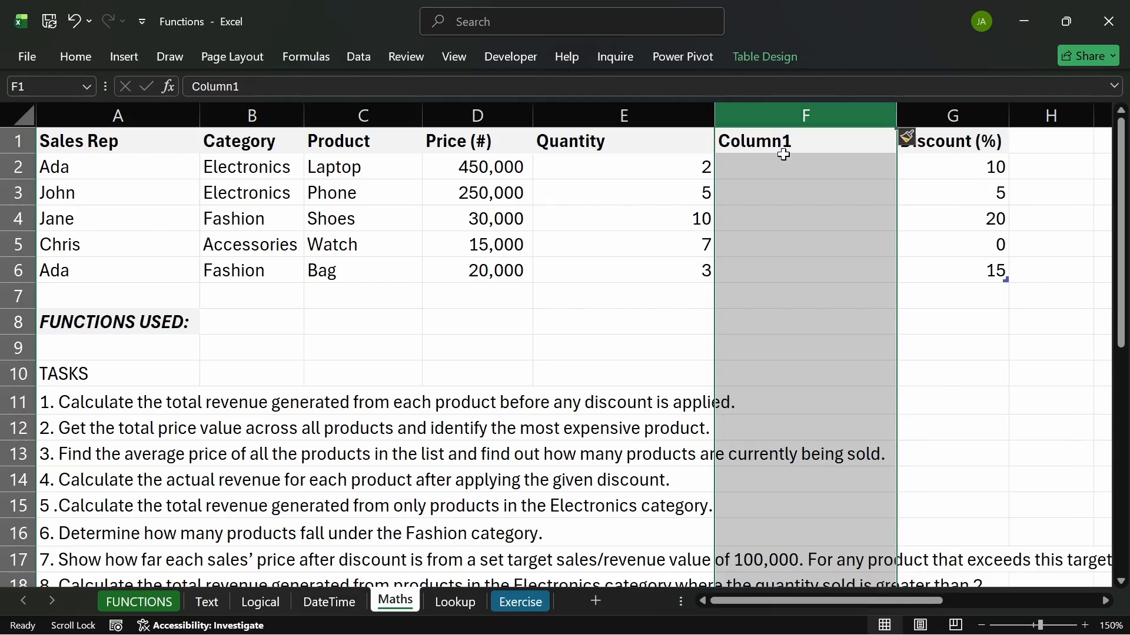
click(786, 129)
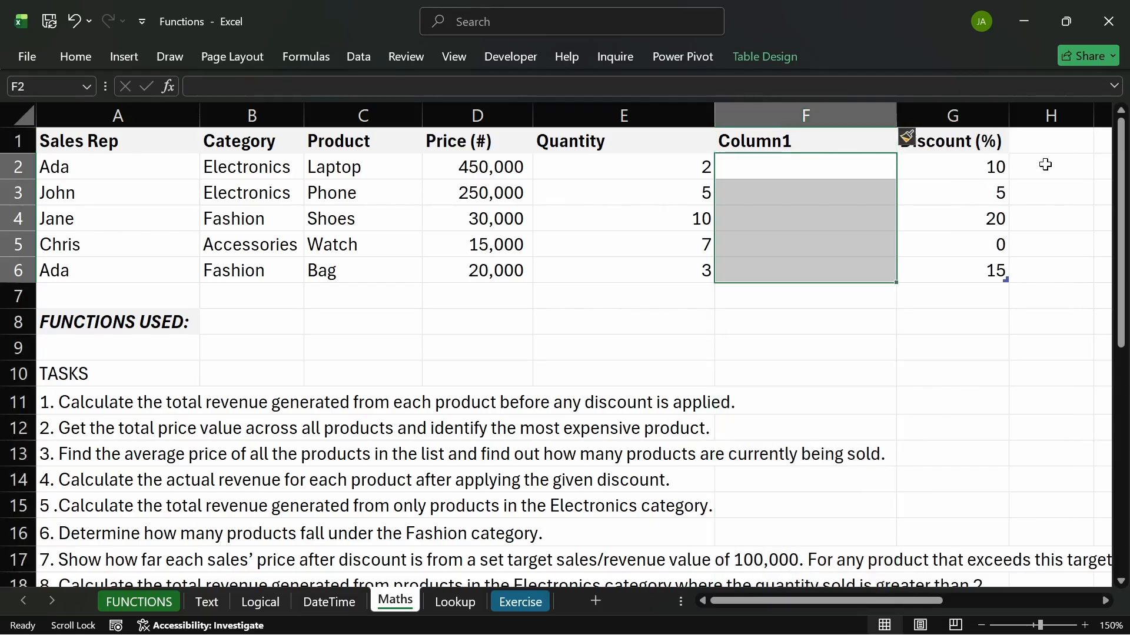
- Rename the new column's header in F1 as Revenue (BD)
click(772, 145)
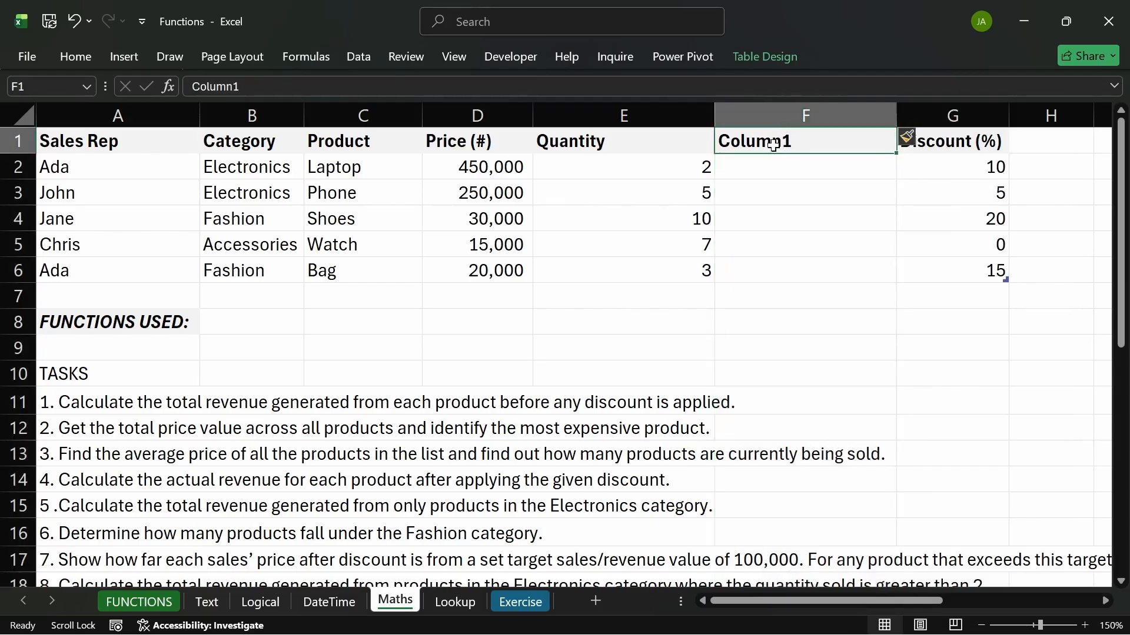
text(Rebe)
key(BackSpace)
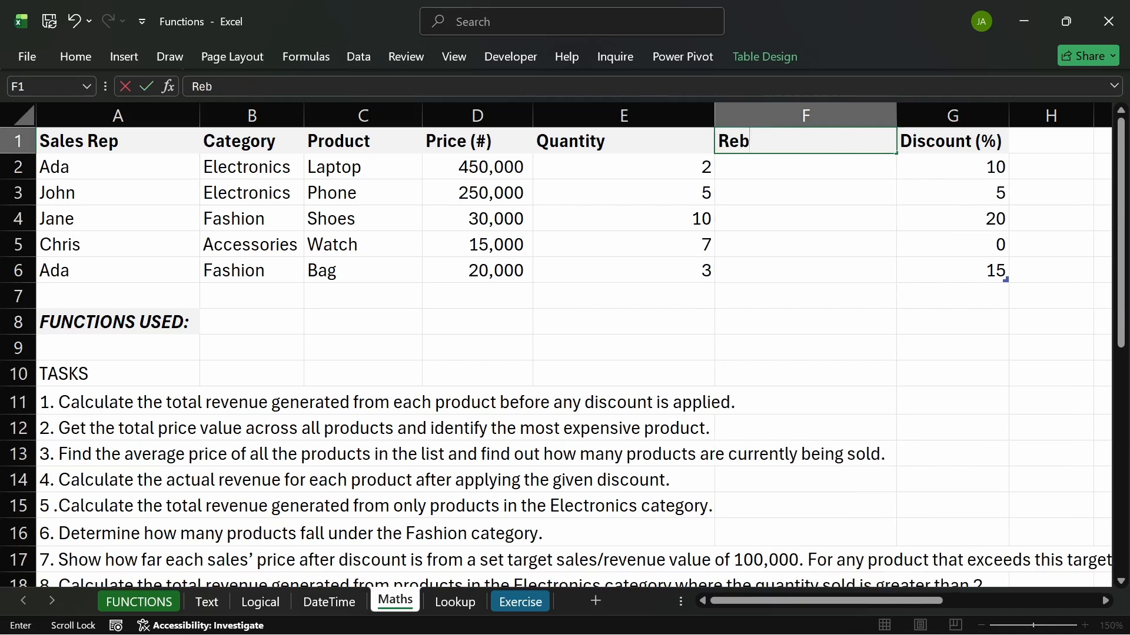
text(v)
key(BackSpace)
key(BackSpace)
text(venue (b)
key(BackSpace)
text(BD))
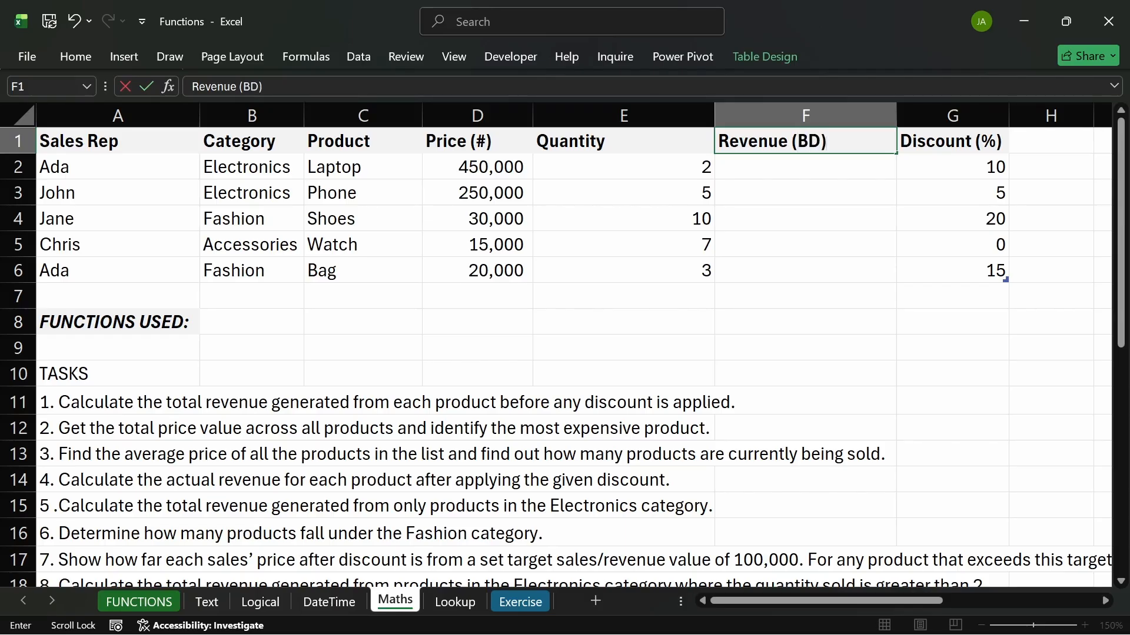
key(Return)
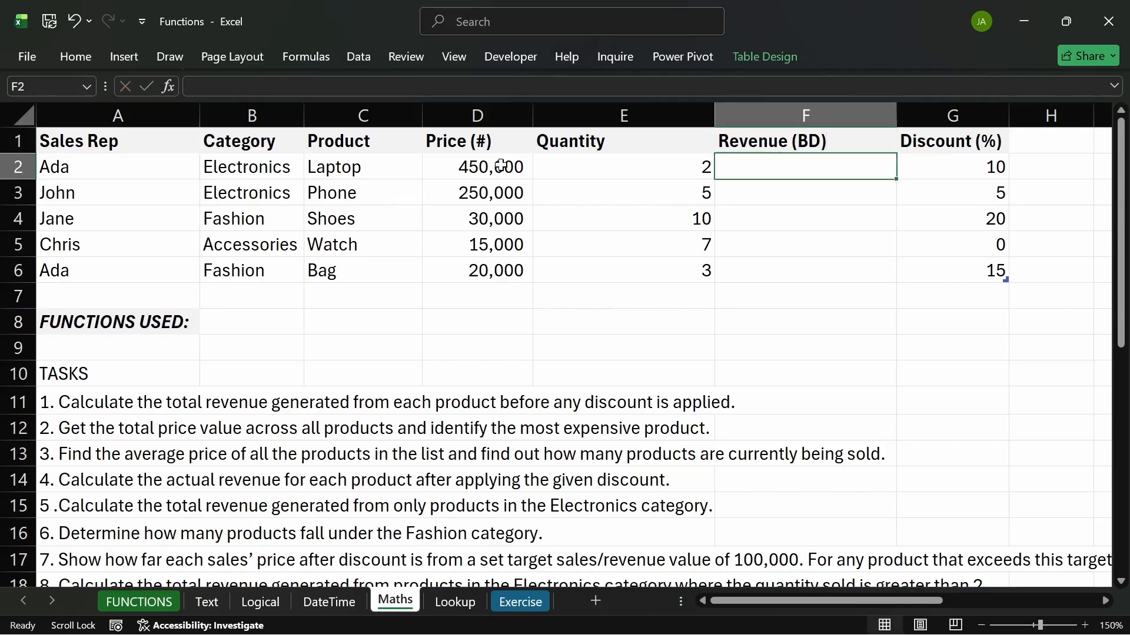
click(471, 170)
click(560, 166)
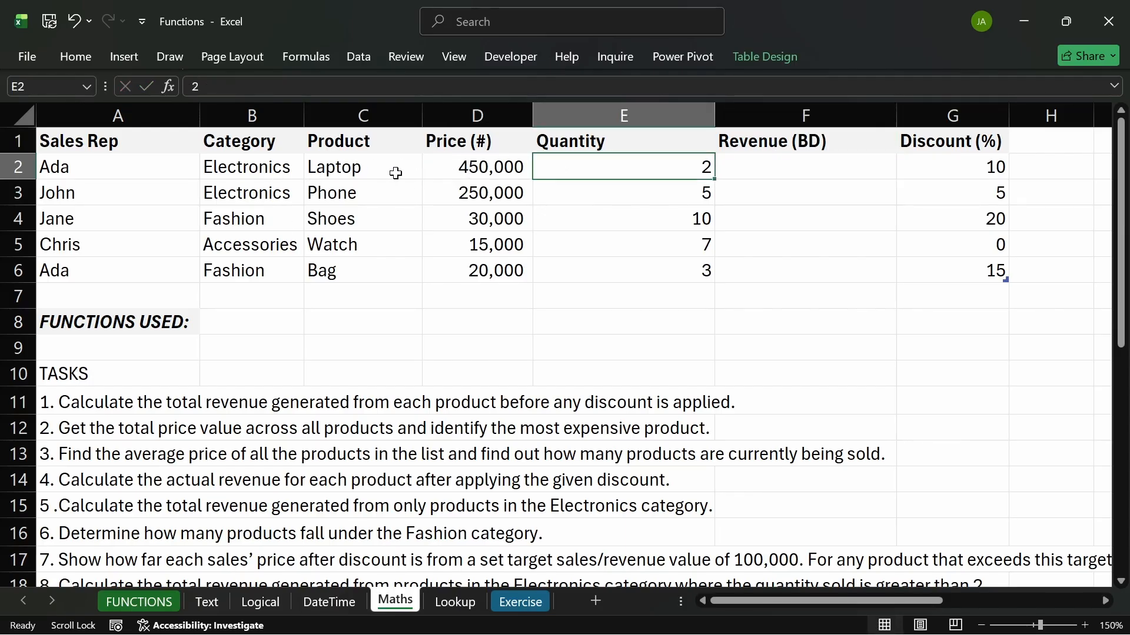
click(757, 165)
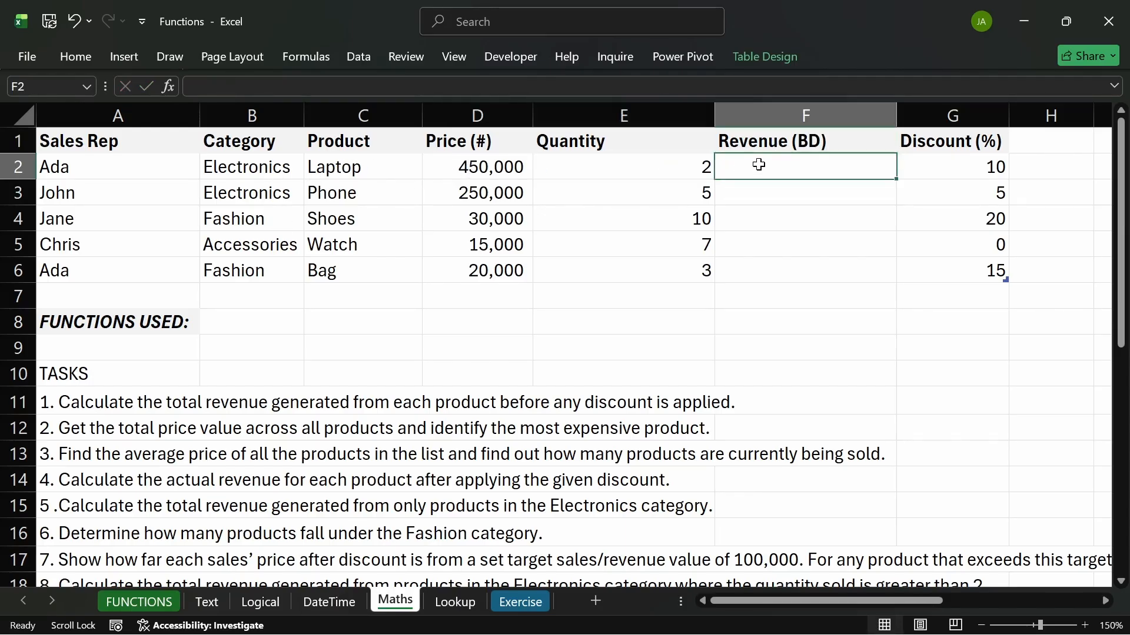
click(572, 166)
click(478, 167)
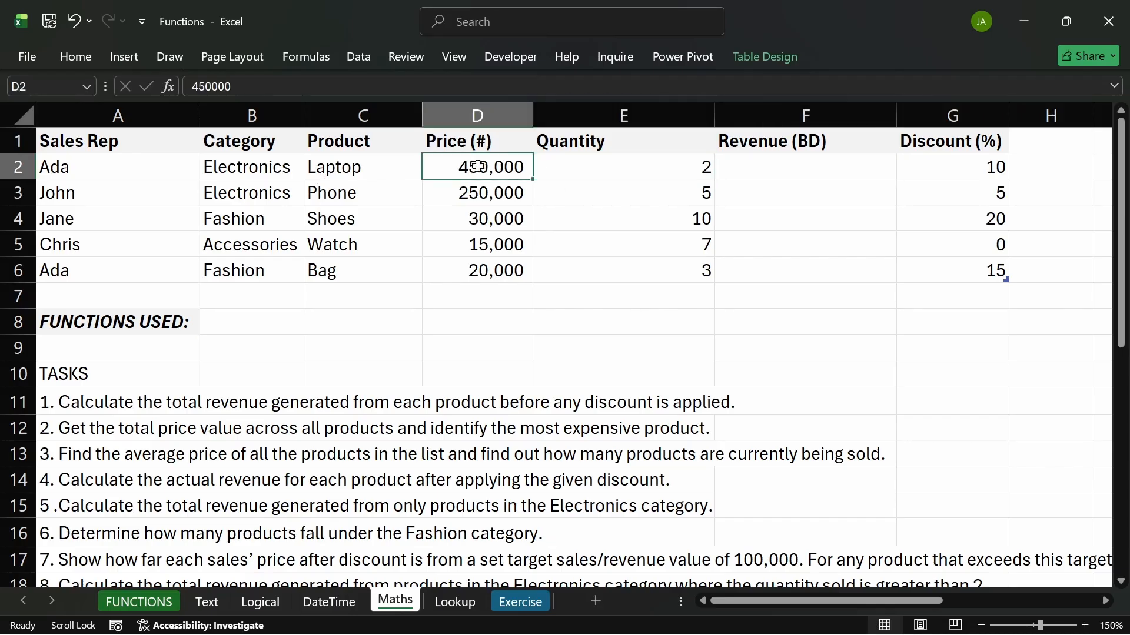
click(753, 168)
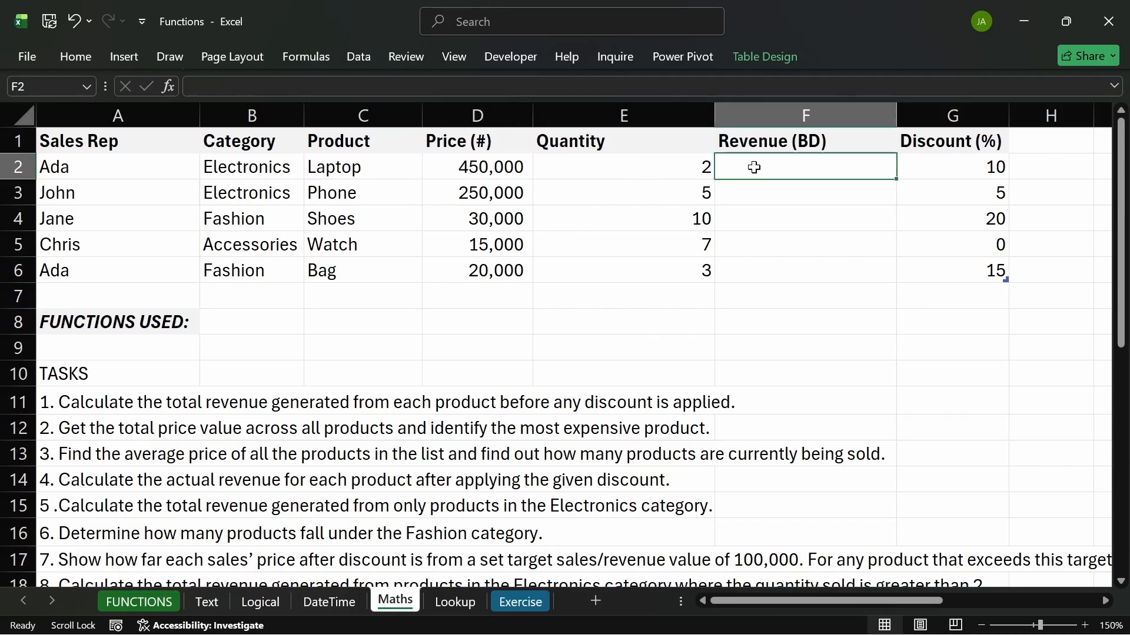
text(=PROD)
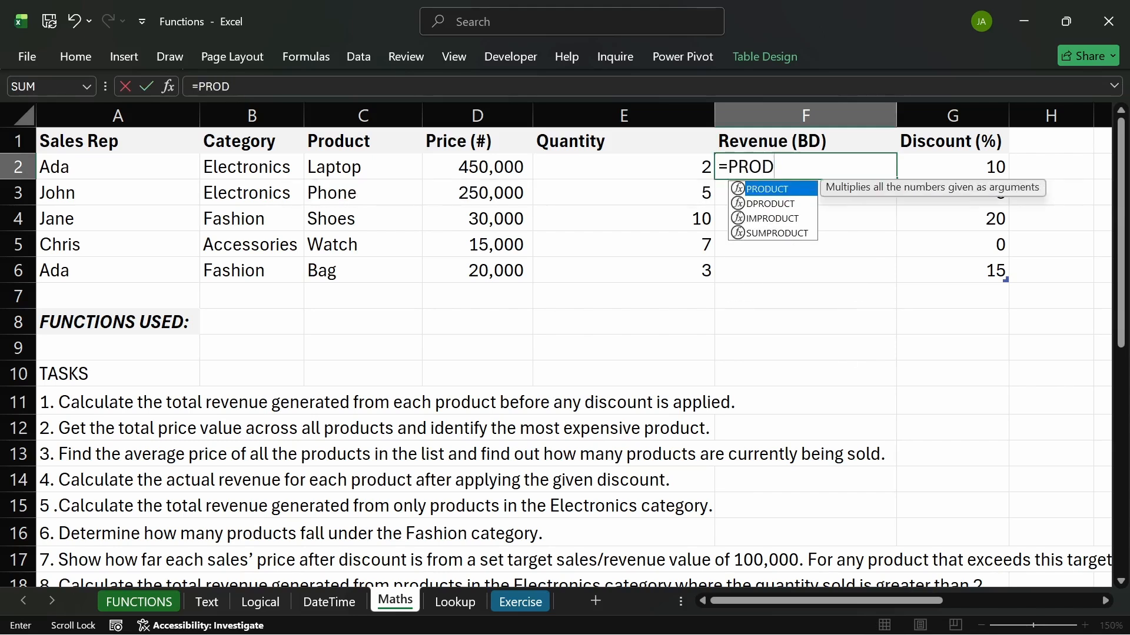
key(Tab)
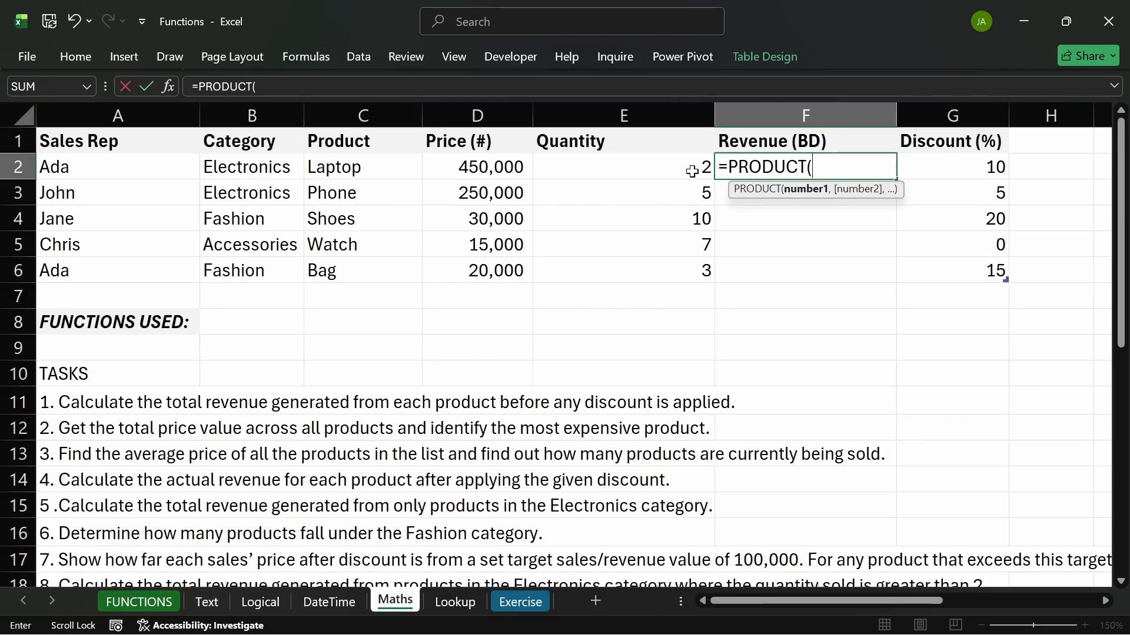
click(481, 168)
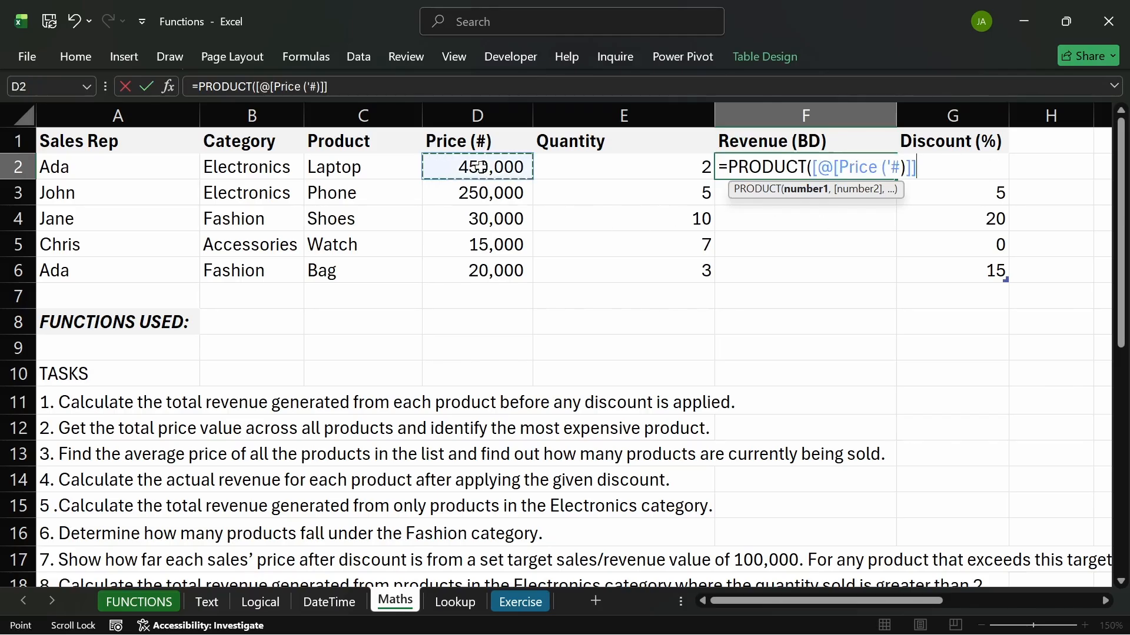
text(,)
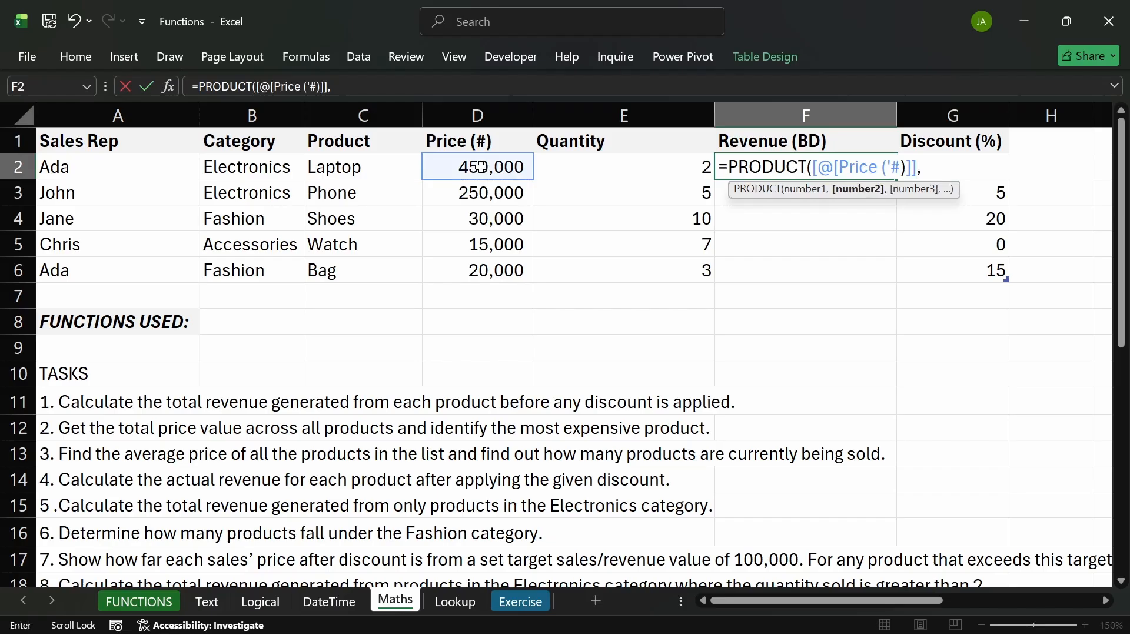
click(612, 167)
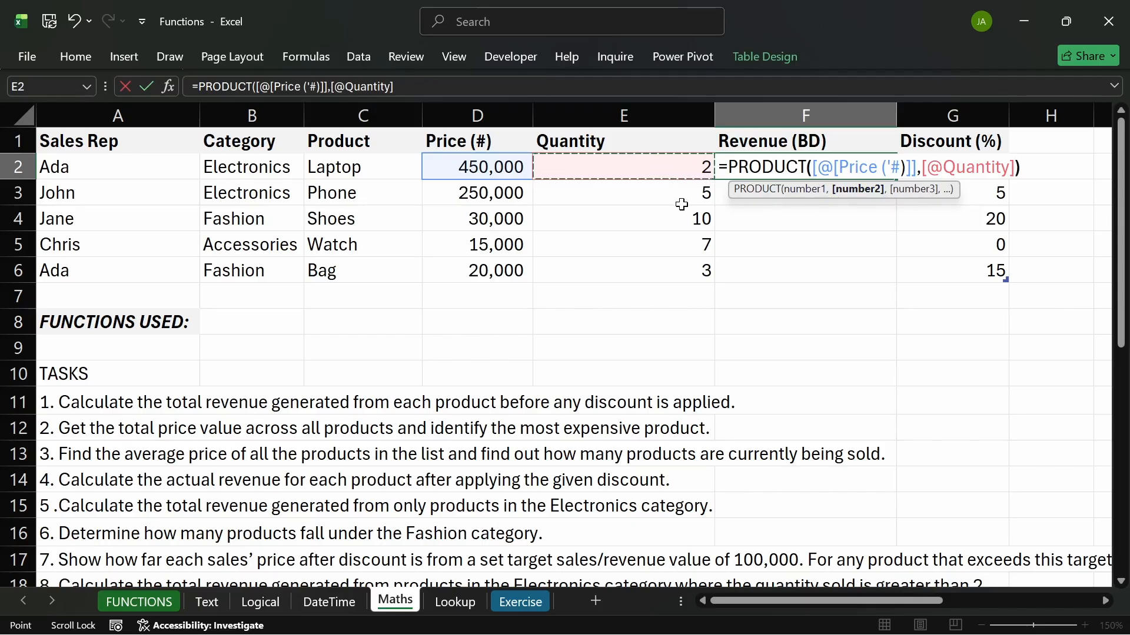
text())
key(Return)
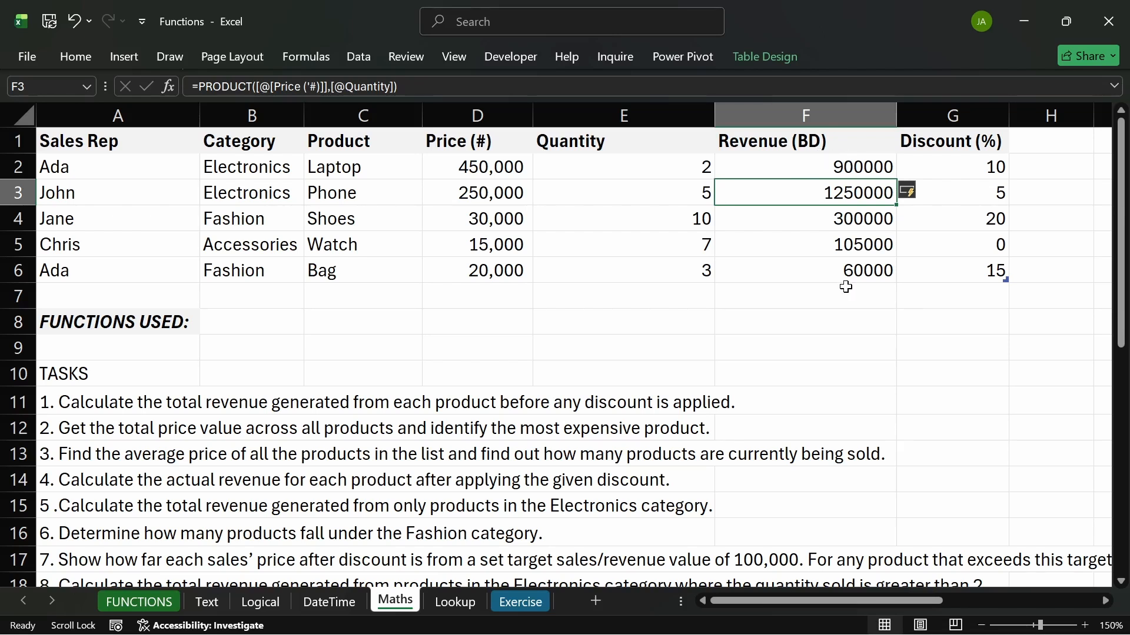
- Check the calculated column's AutoCorrect options and clear the revenue formulas from F2:F6
click(909, 192)
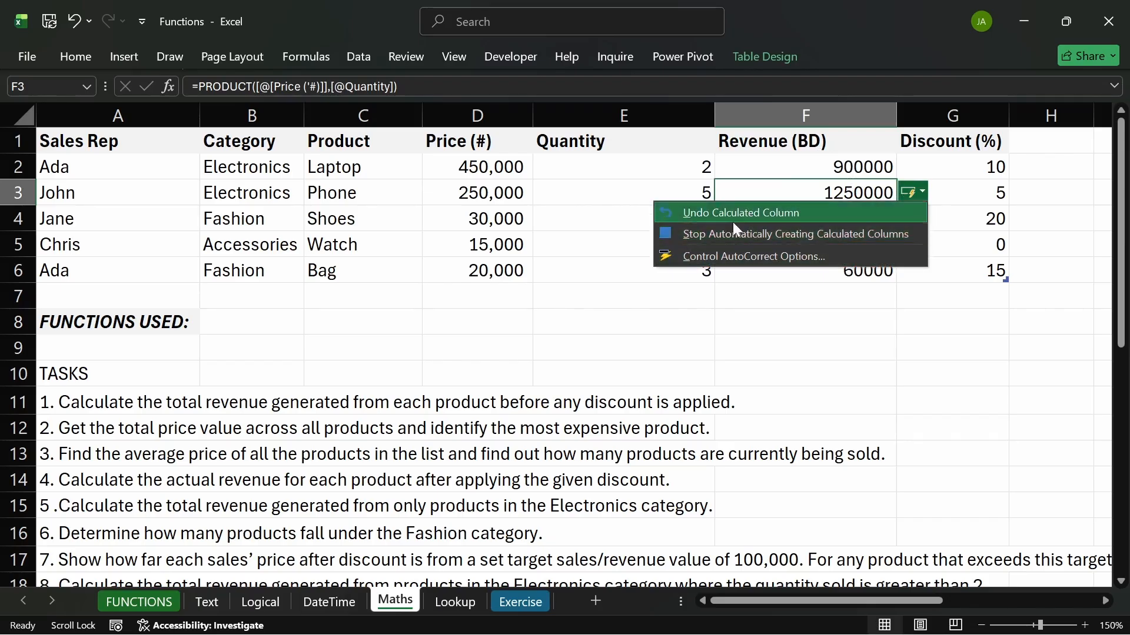
click(856, 169)
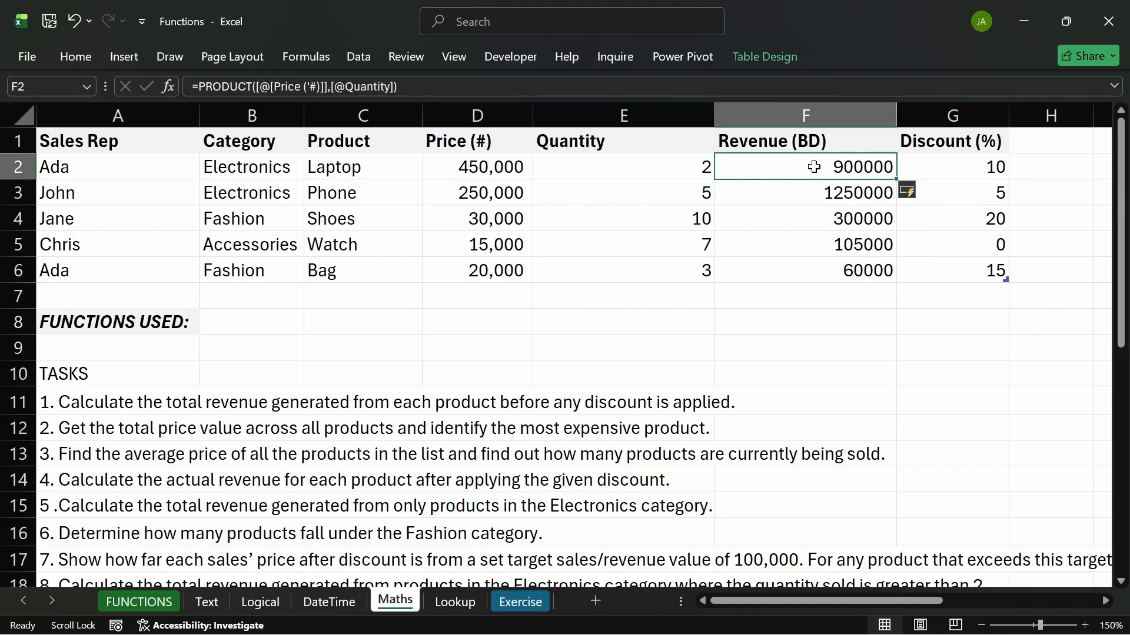
drag(814, 167, 834, 272)
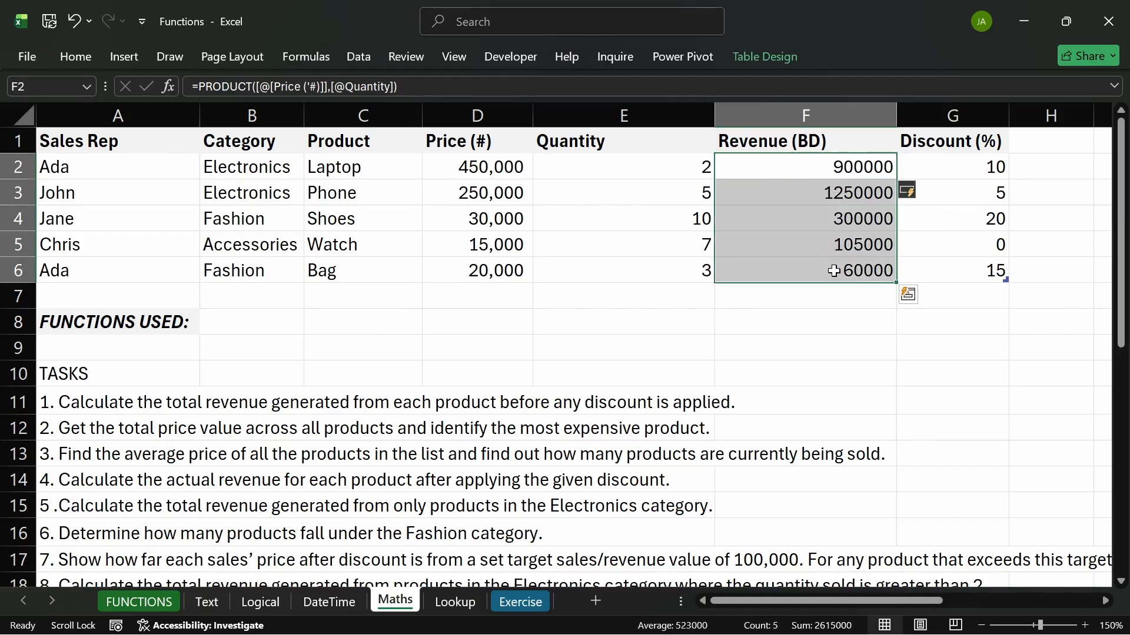
key(Delete)
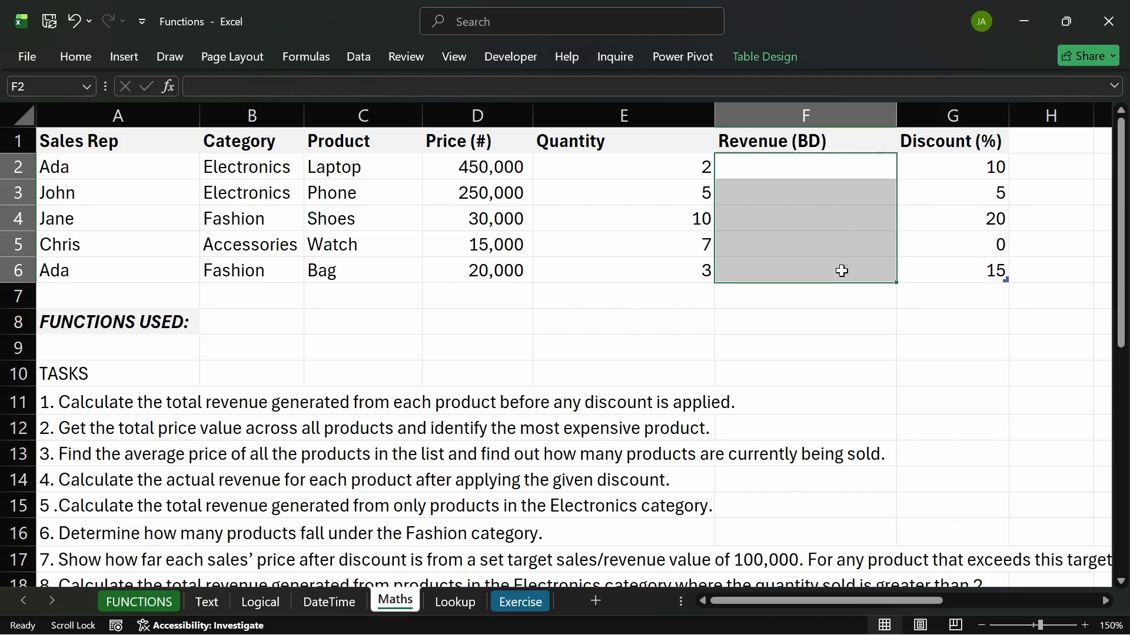
click(821, 175)
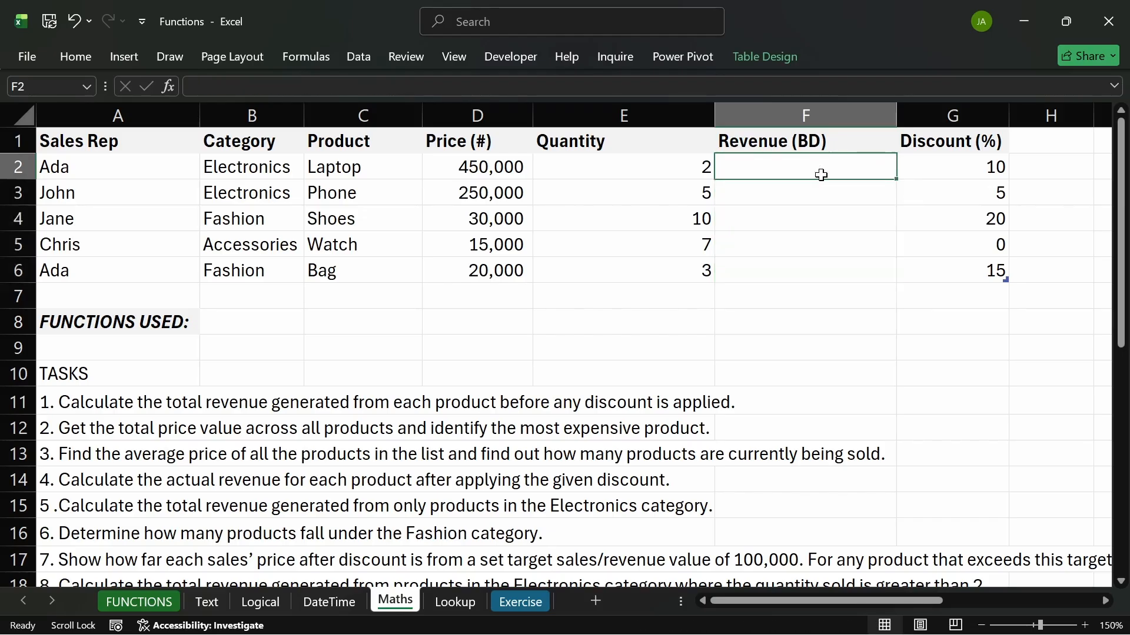
text(=)
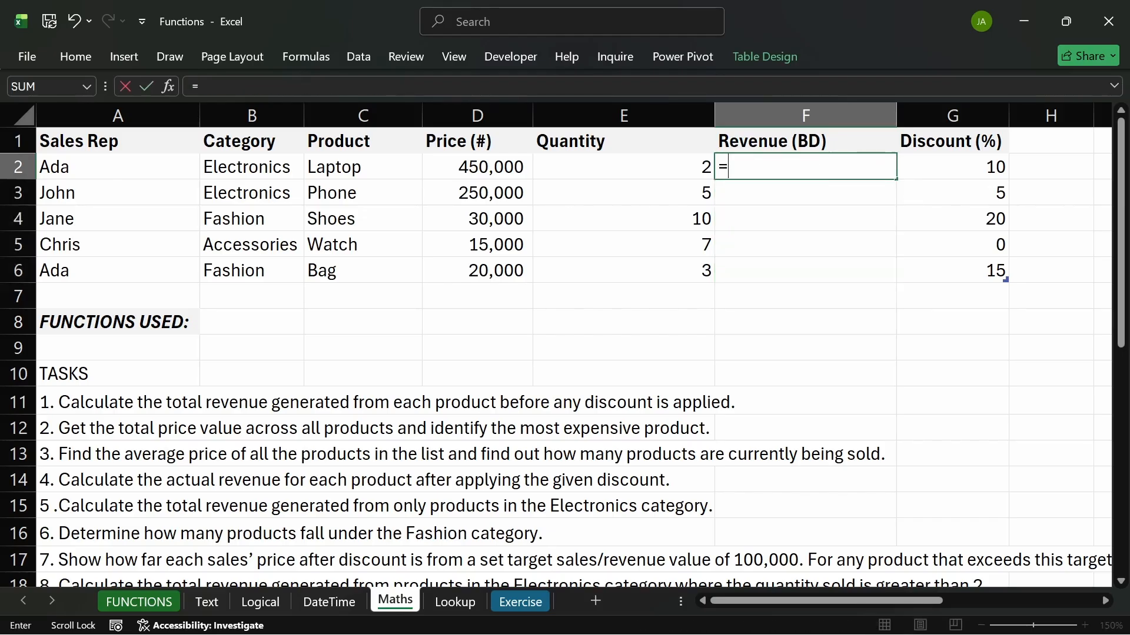
click(486, 169)
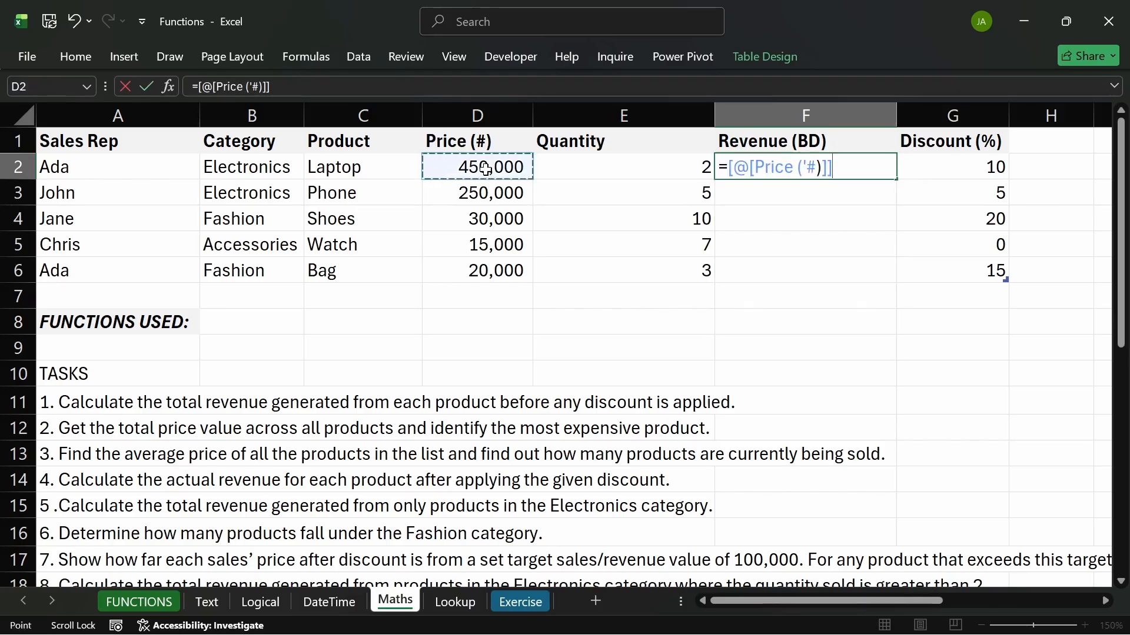
text(*)
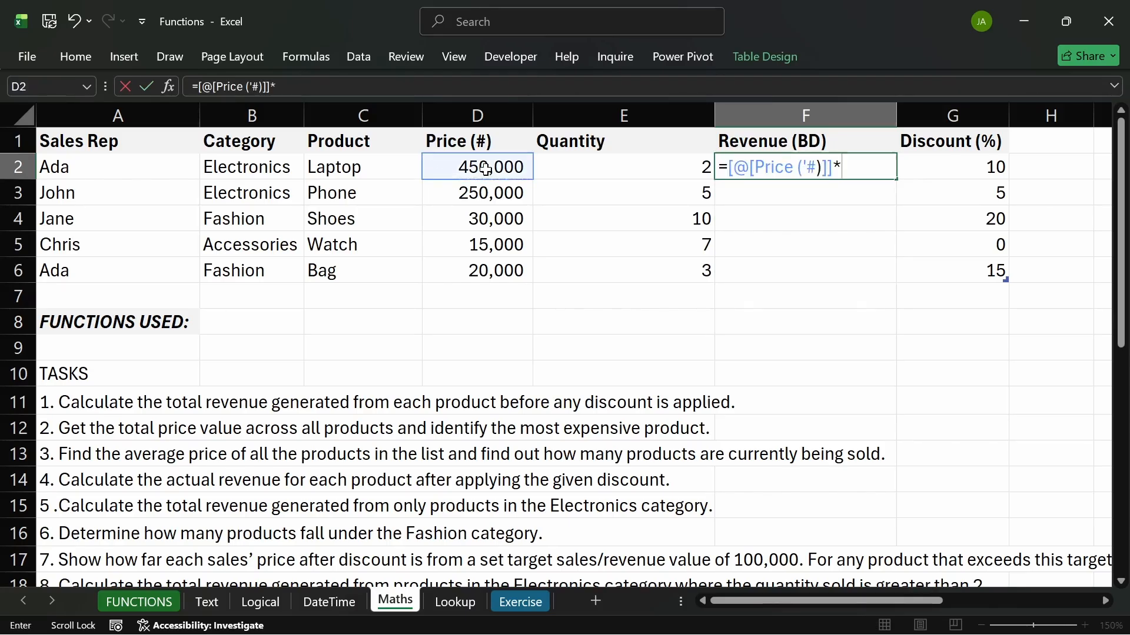
click(611, 171)
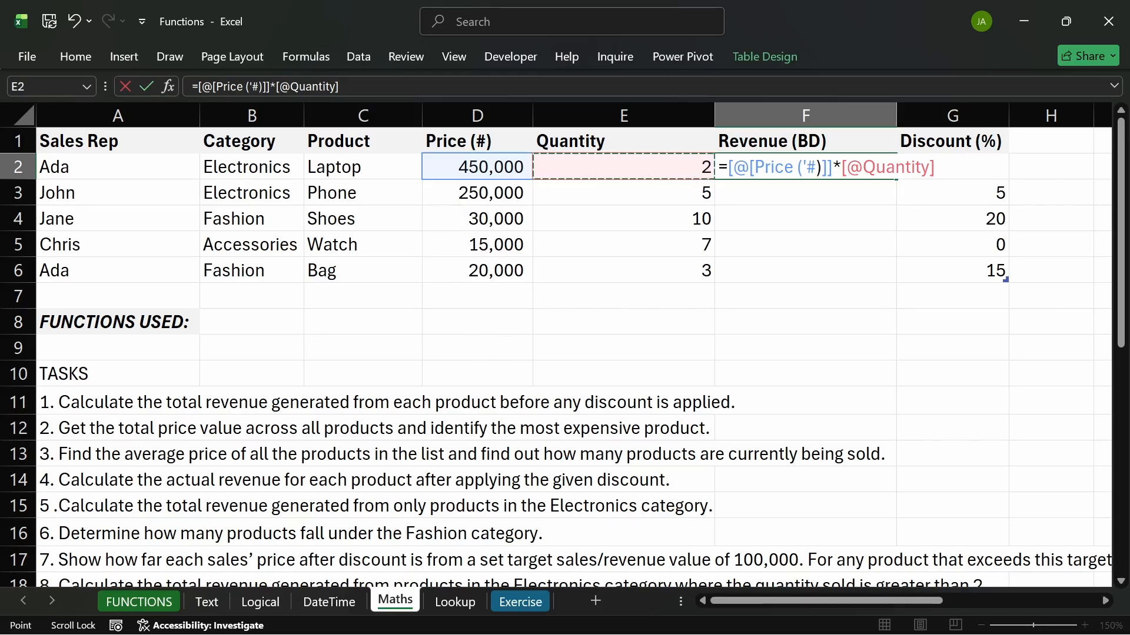
- Change the formula's price reference to the whole column, [Price ('#)], by removing the @ and the extra brackets
key(F2)
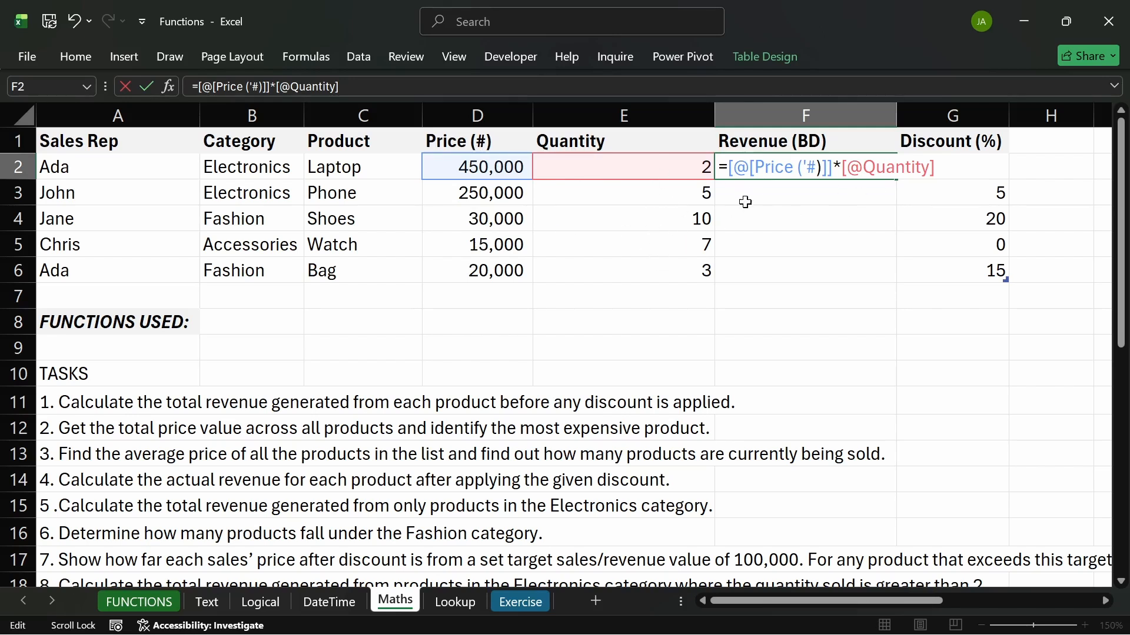
key(shift+Left)
key(Right)
key(shift+Left)
key(BackSpace)
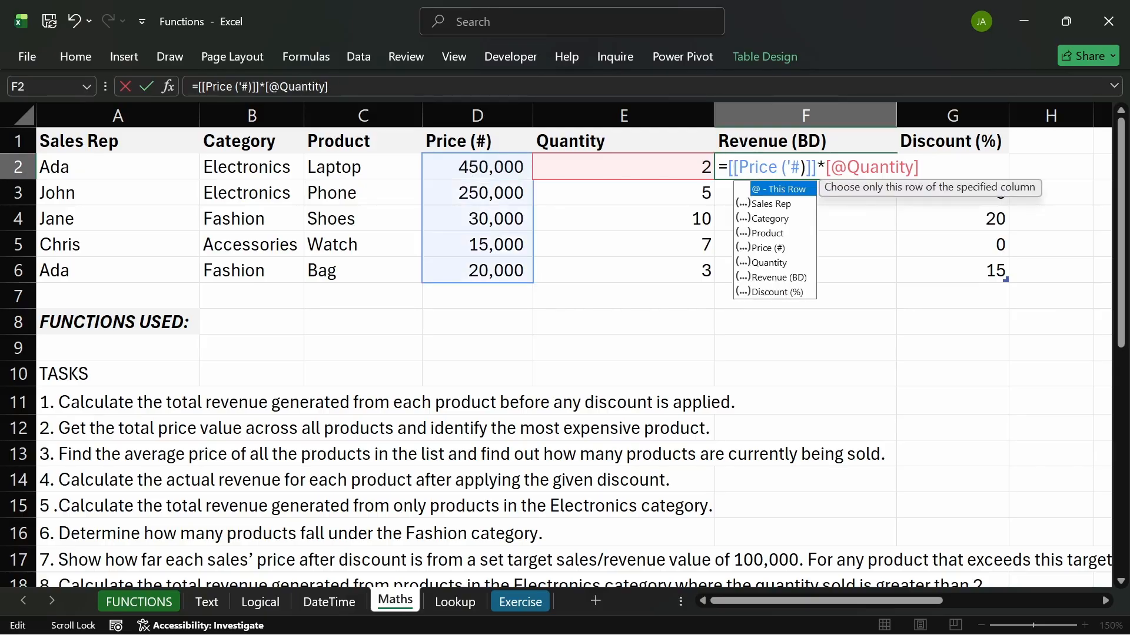
key(BackSpace)
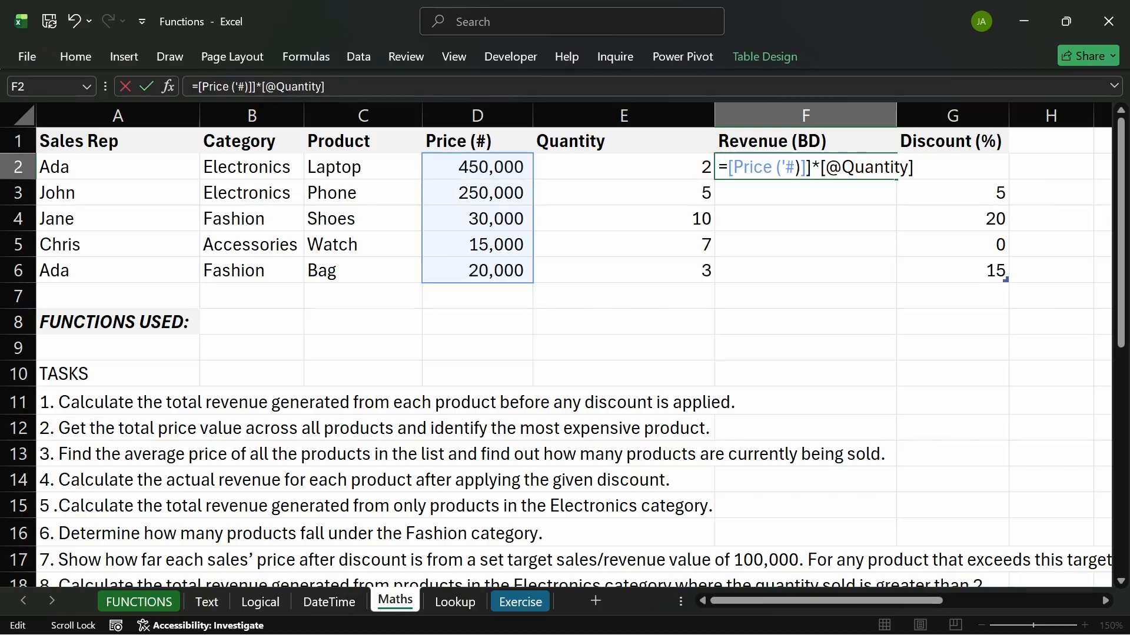
key(Right)
key(Right)
key(Right)
key(Right)
key(Right)
key(Right)
key(Right)
key(Right)
key(Right)
key(Right)
key(Right)
key(Right)
key(Right)
key(BackSpace)
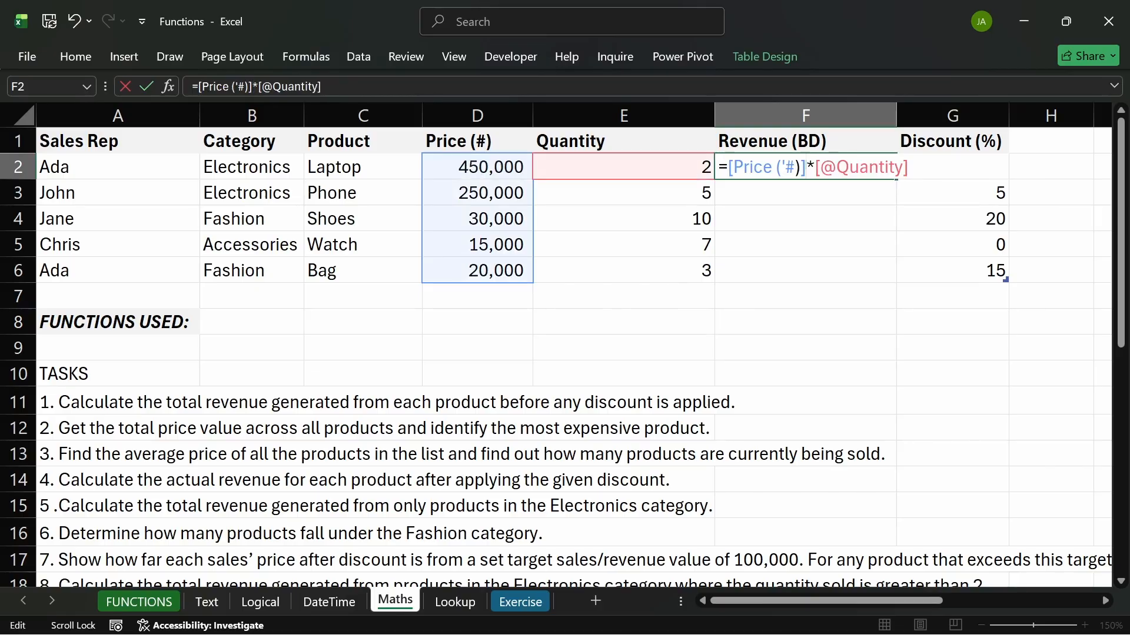
- Remove the @ from the Quantity reference and enter =[Price ('#)]*[Quantity], declining the suggested replacement formula
key(Right)
key(Right)
key(shift+Right)
key(BackSpace)
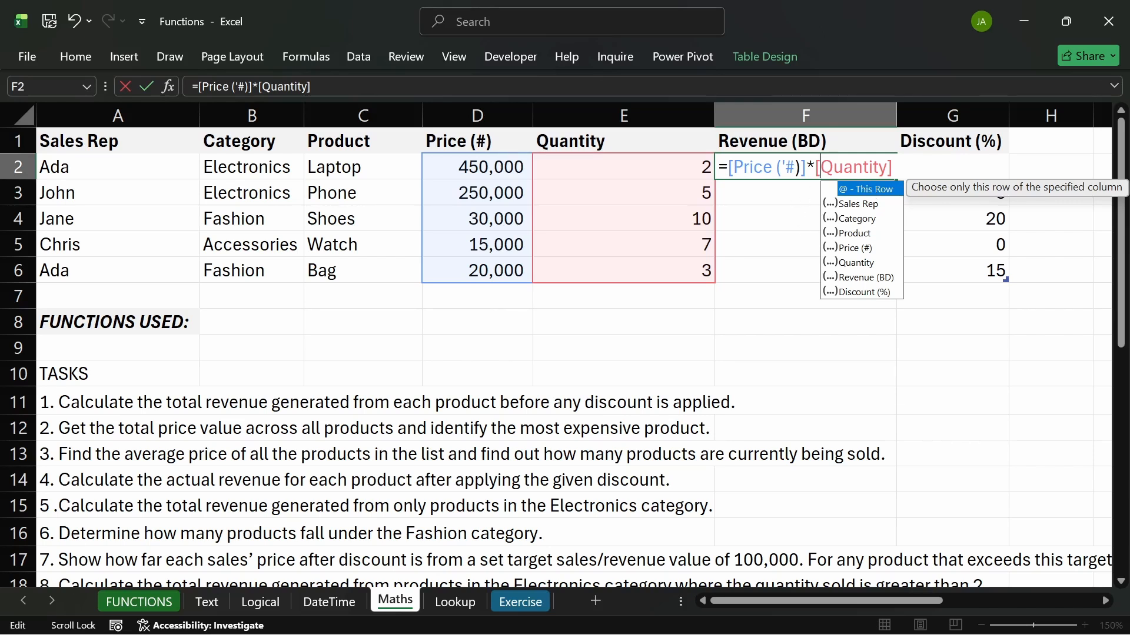
click(892, 168)
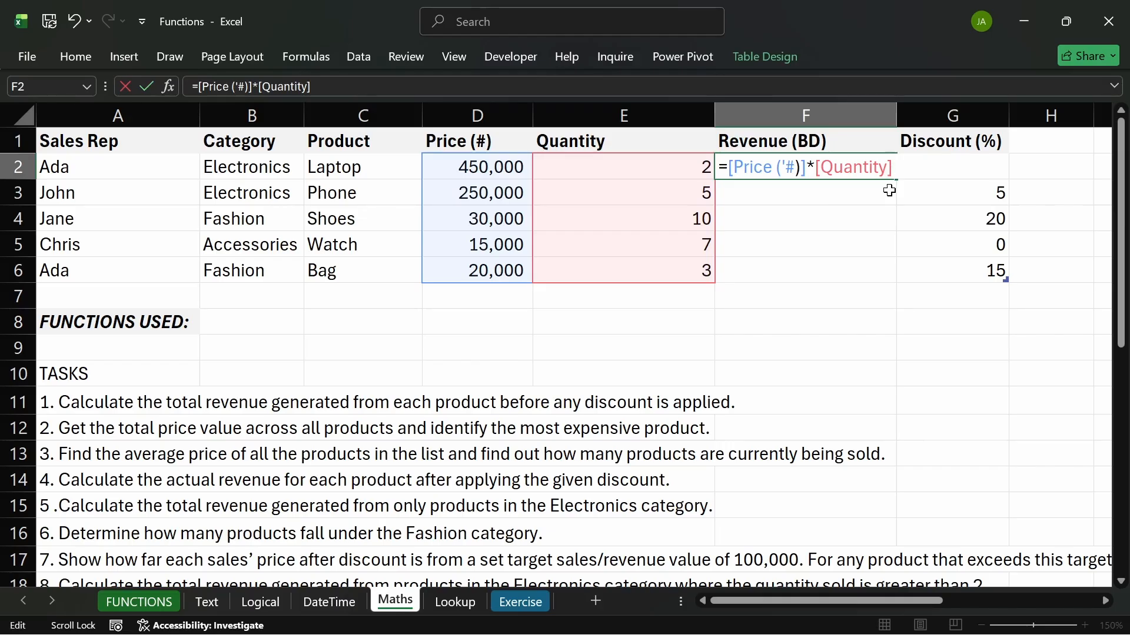
key(Return)
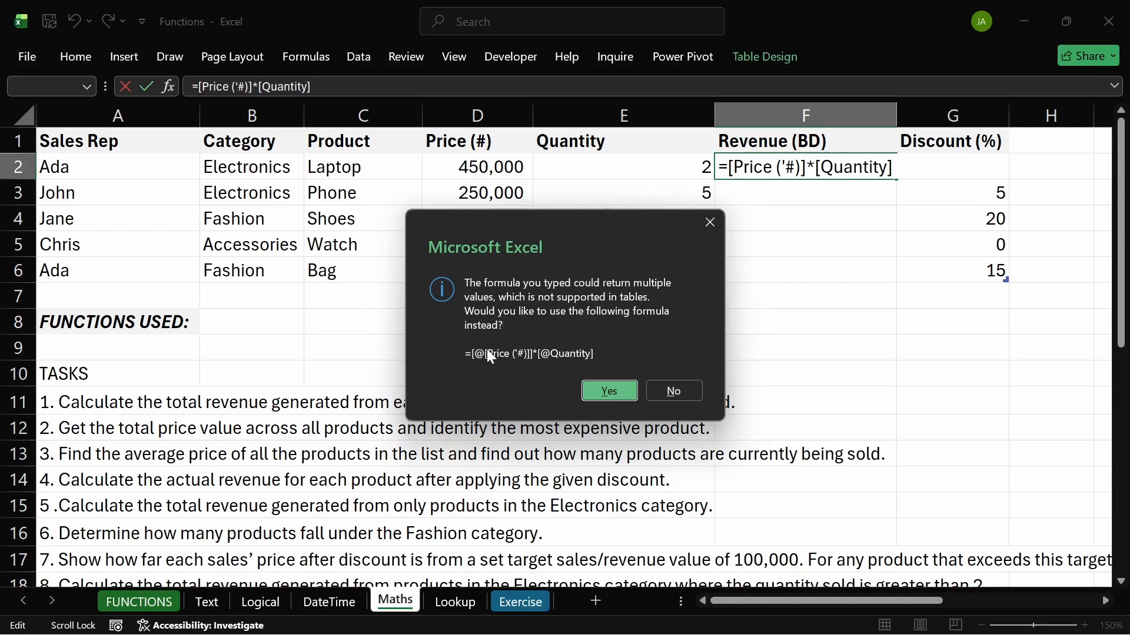
click(659, 390)
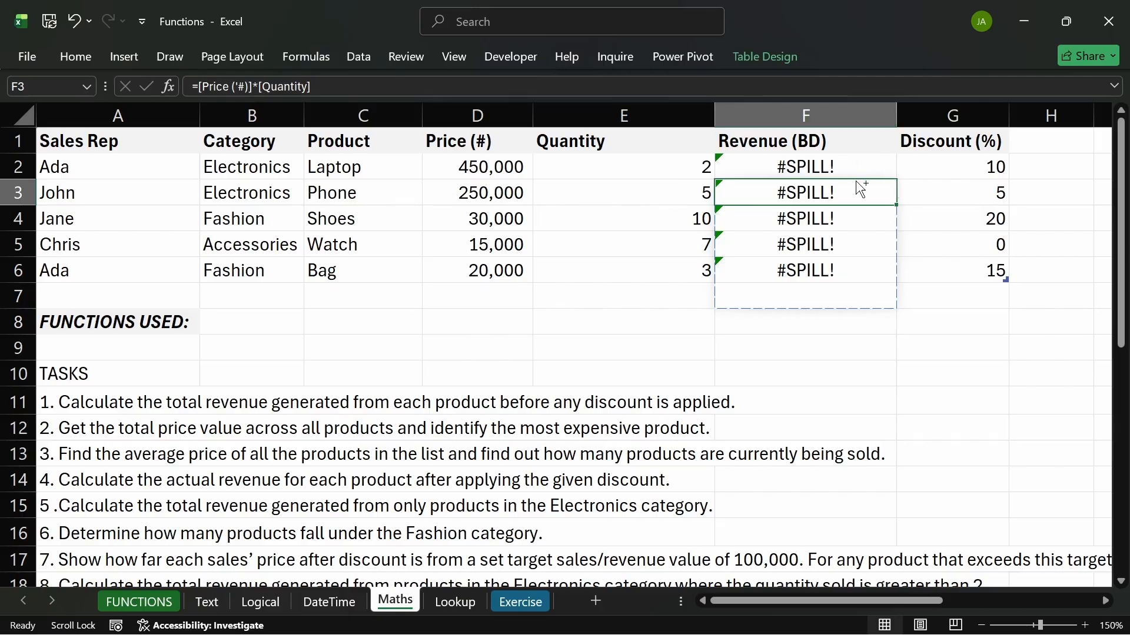
drag(857, 184, 835, 166)
double_click(844, 167)
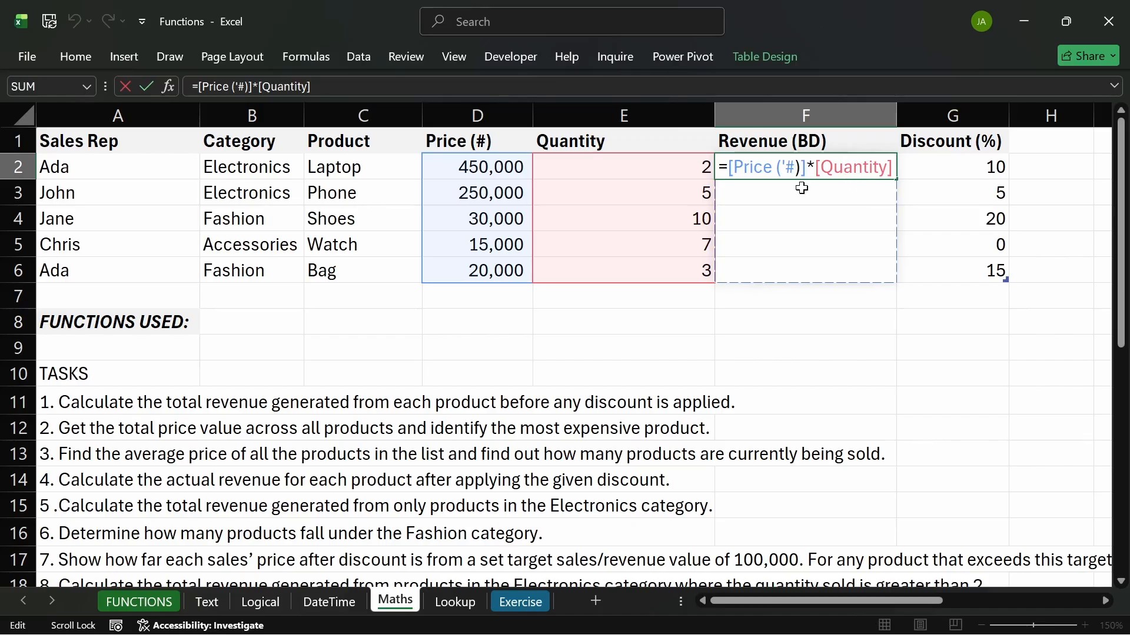
key(Return)
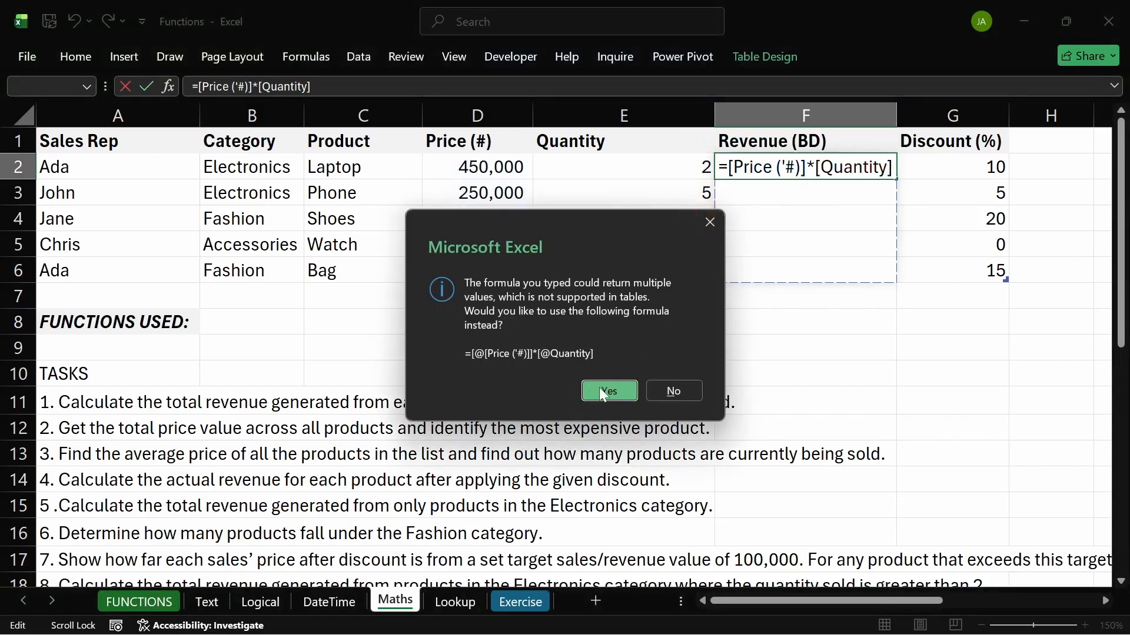
click(601, 388)
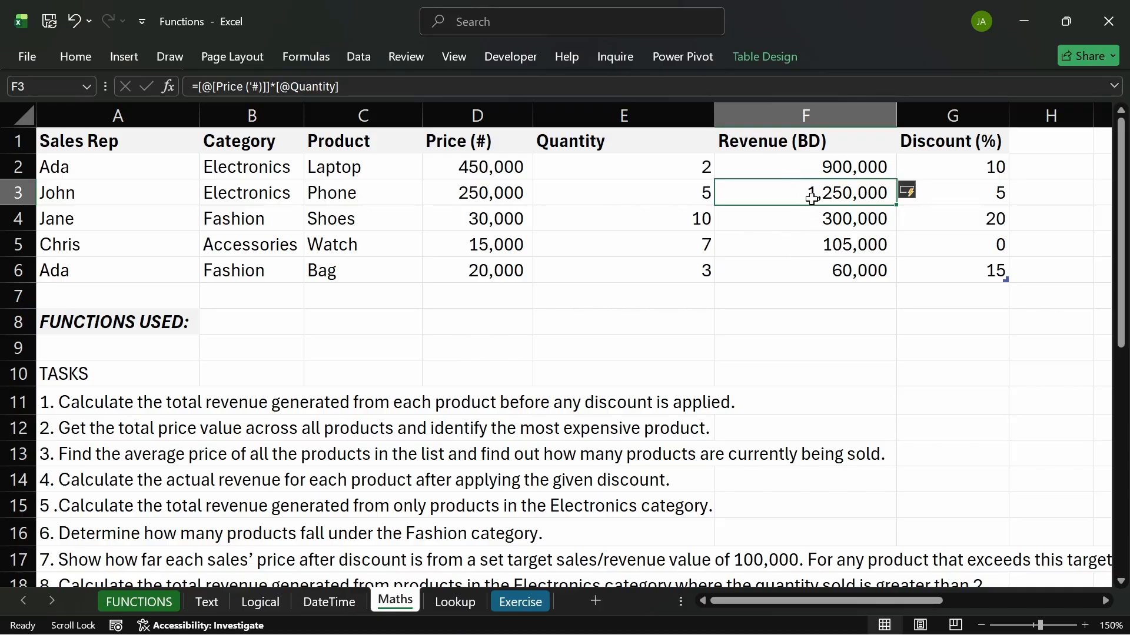
click(809, 172)
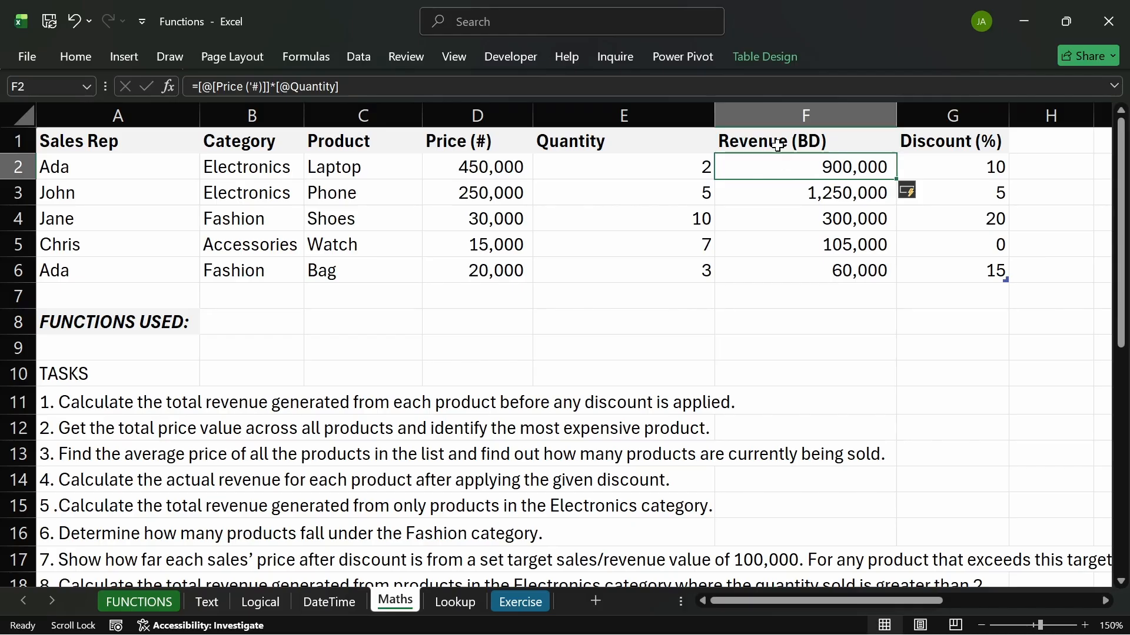
- Mark the first task in A11 as done by changing its font colour to dark green
click(68, 406)
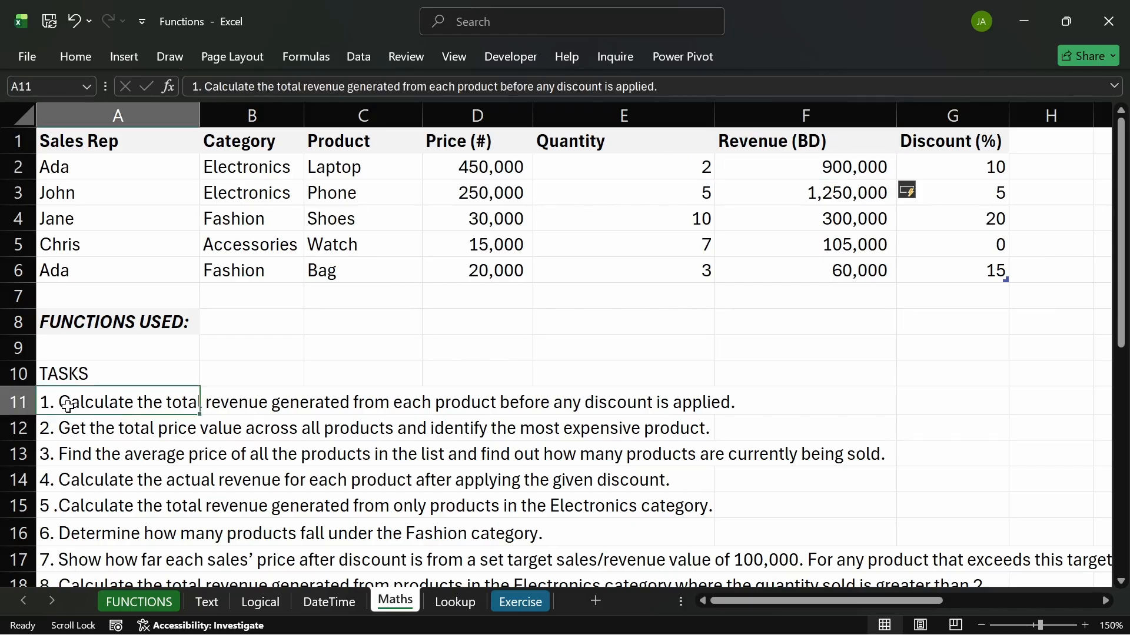
click(86, 57)
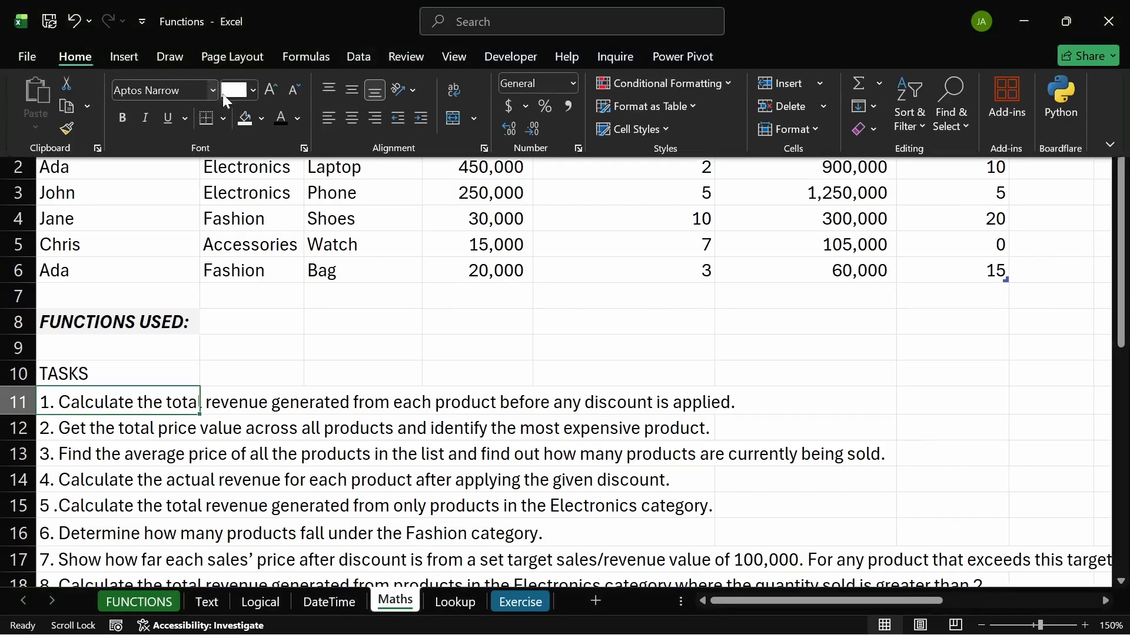
click(298, 120)
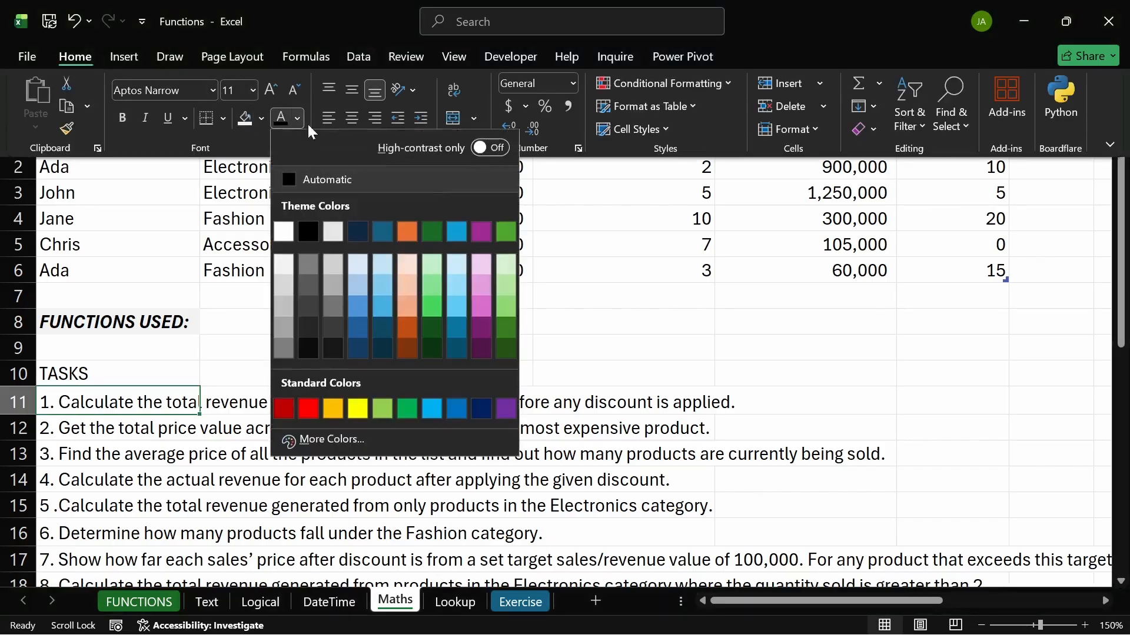
click(432, 231)
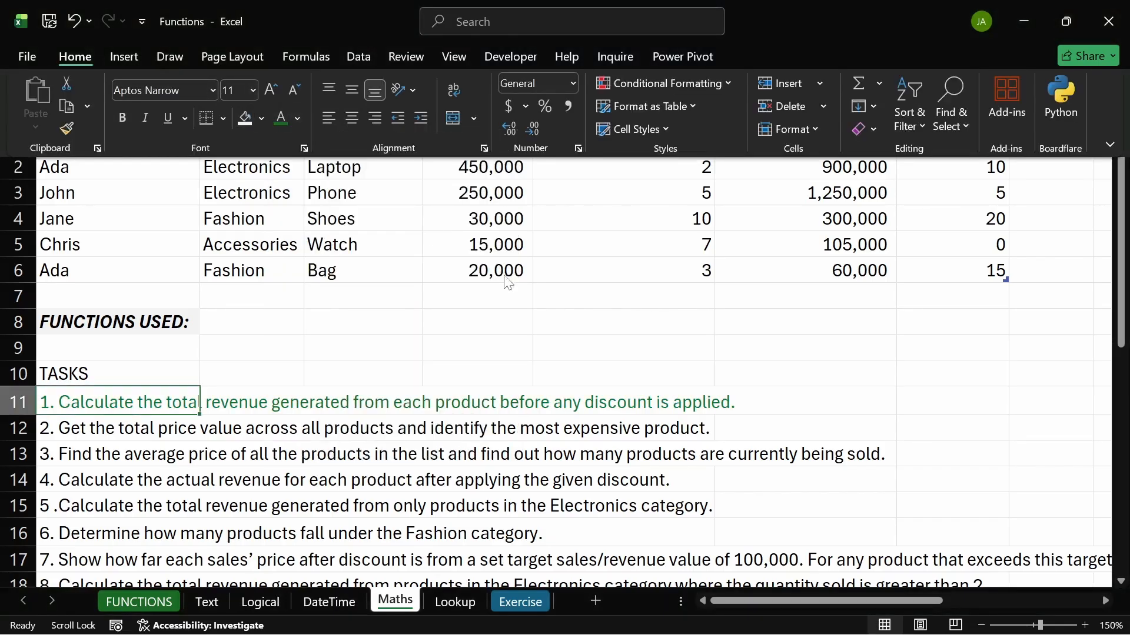
click(644, 364)
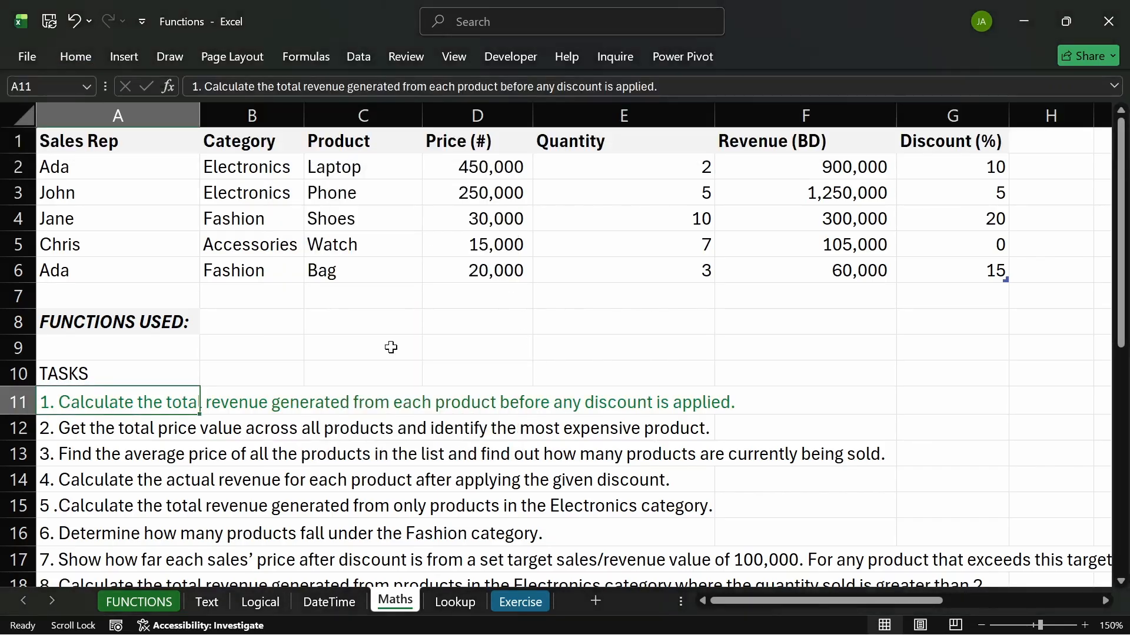
- Review task 2 on total price and most expensive product against the table's Price (#) and Product columns
click(115, 433)
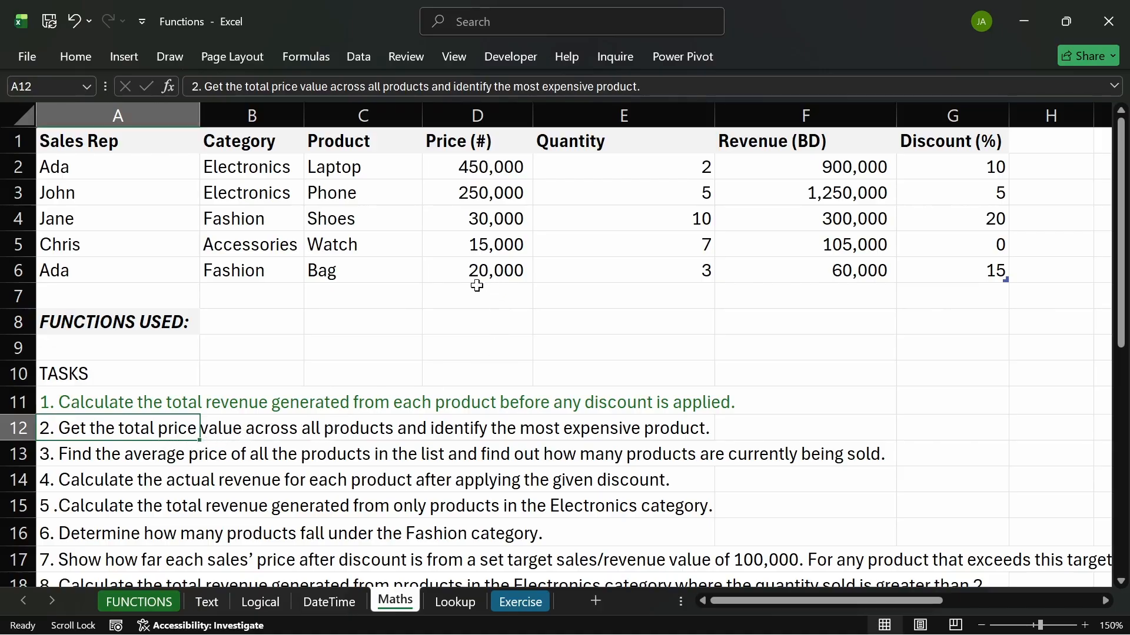
drag(462, 149, 456, 274)
click(456, 292)
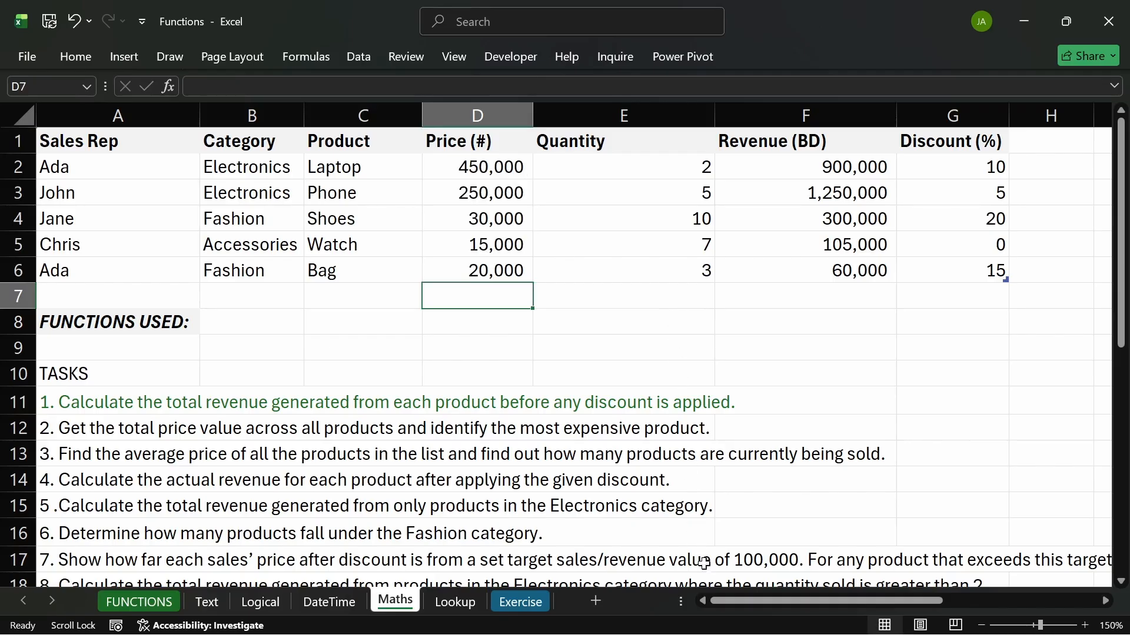
drag(732, 602, 768, 602)
click(768, 601)
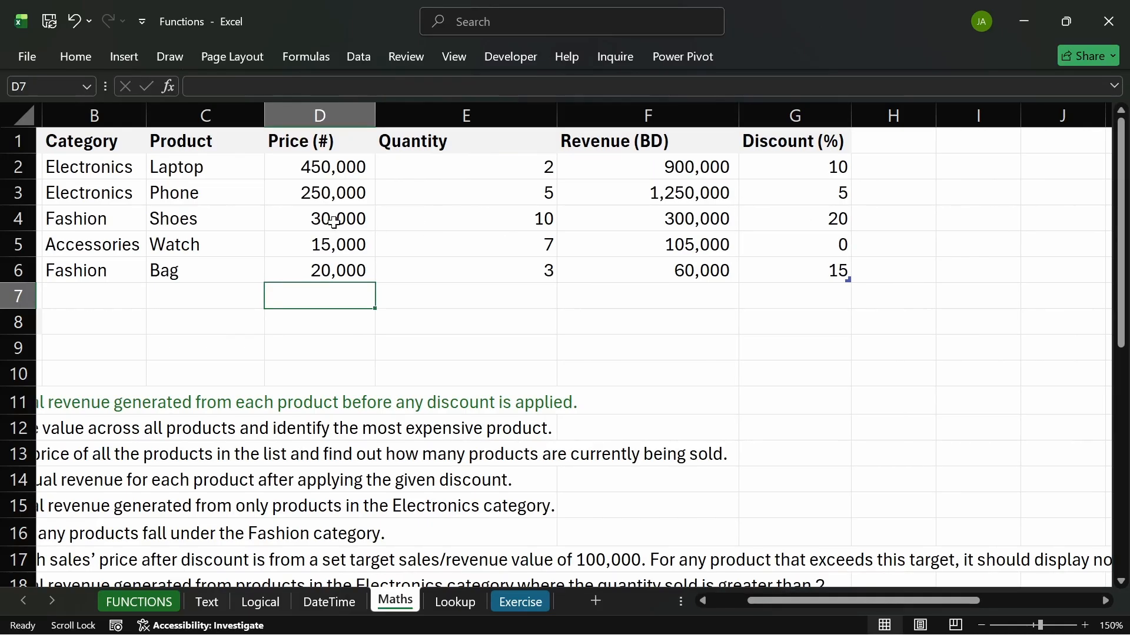
drag(194, 168, 237, 252)
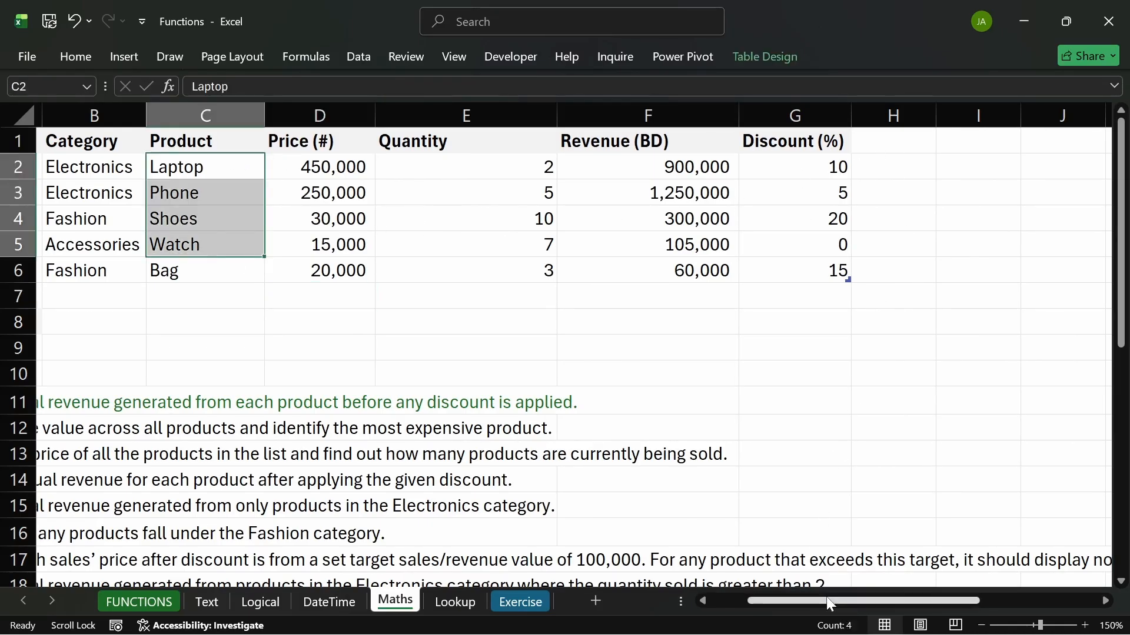
drag(830, 602, 793, 604)
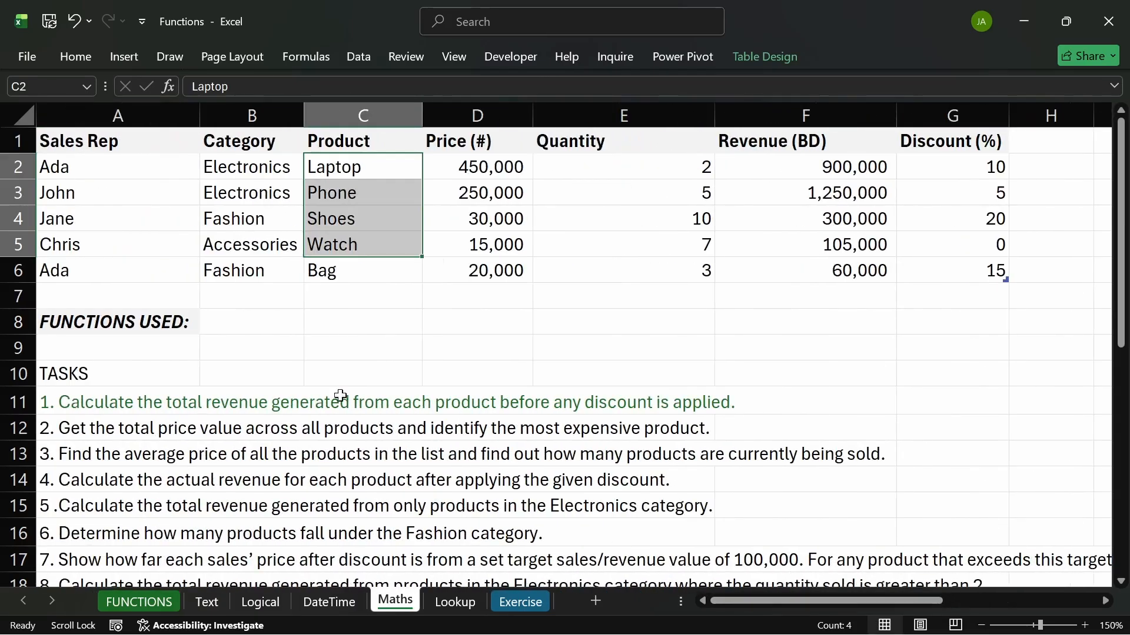
- Record "PRODUCT (OR *)," in B8 beside the FUNCTIONS USED label
click(224, 320)
text(P)
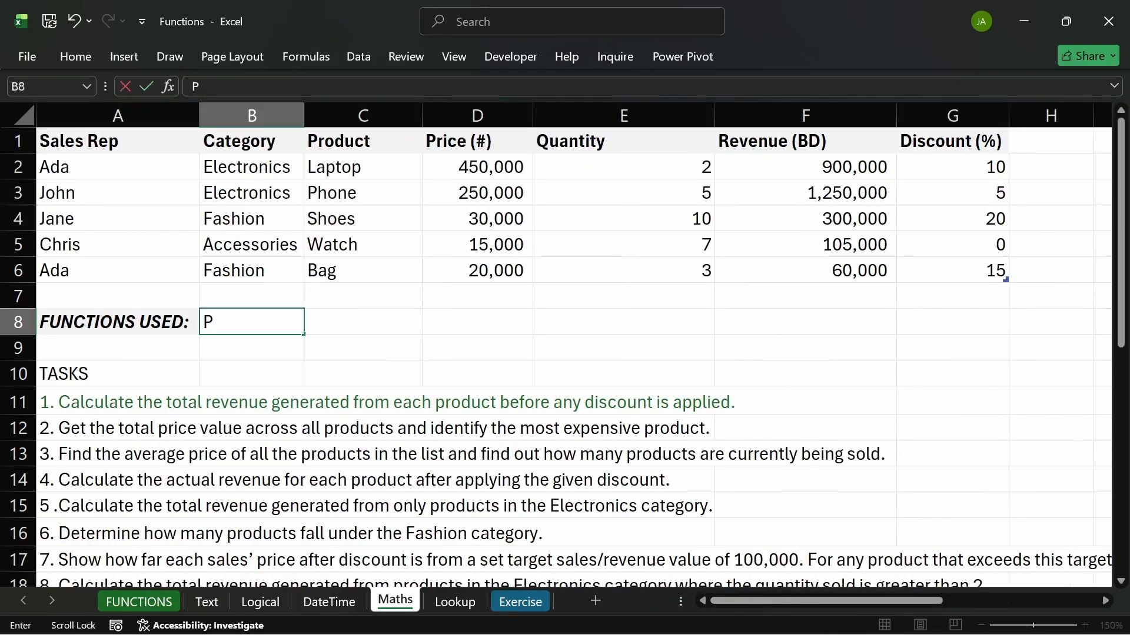
text(RODUCT)
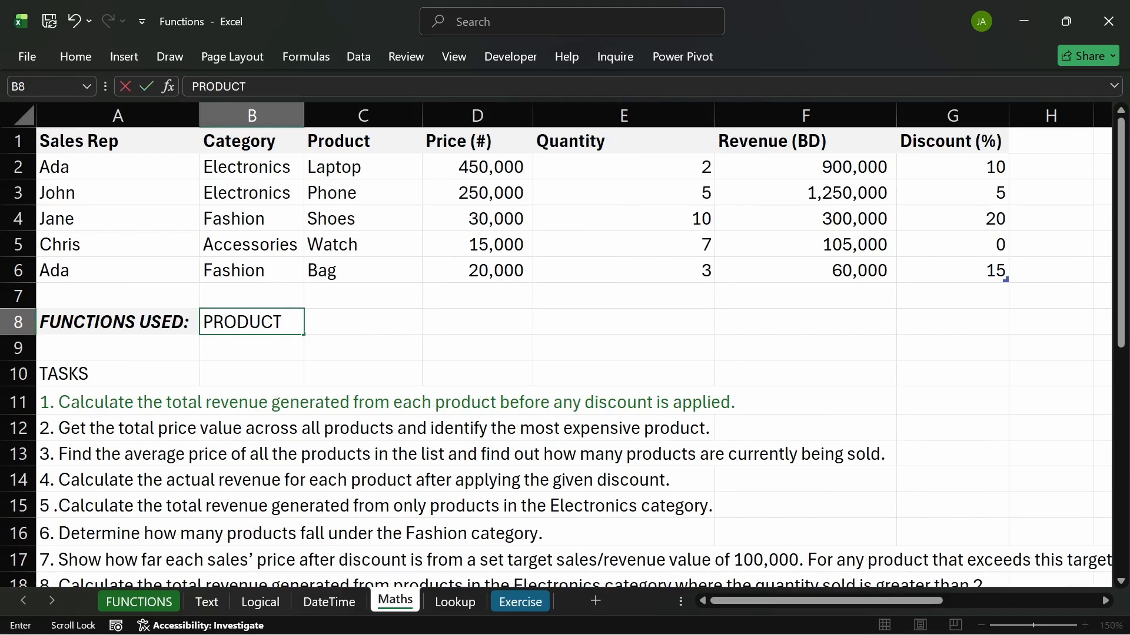
text( (OR *),)
key(Return)
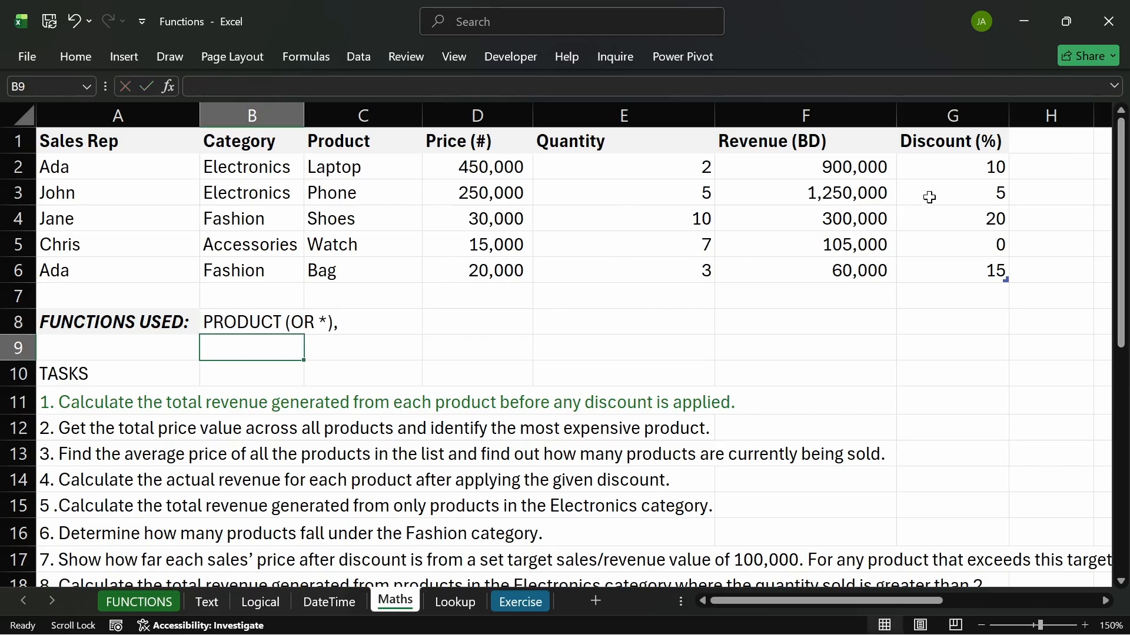
click(583, 211)
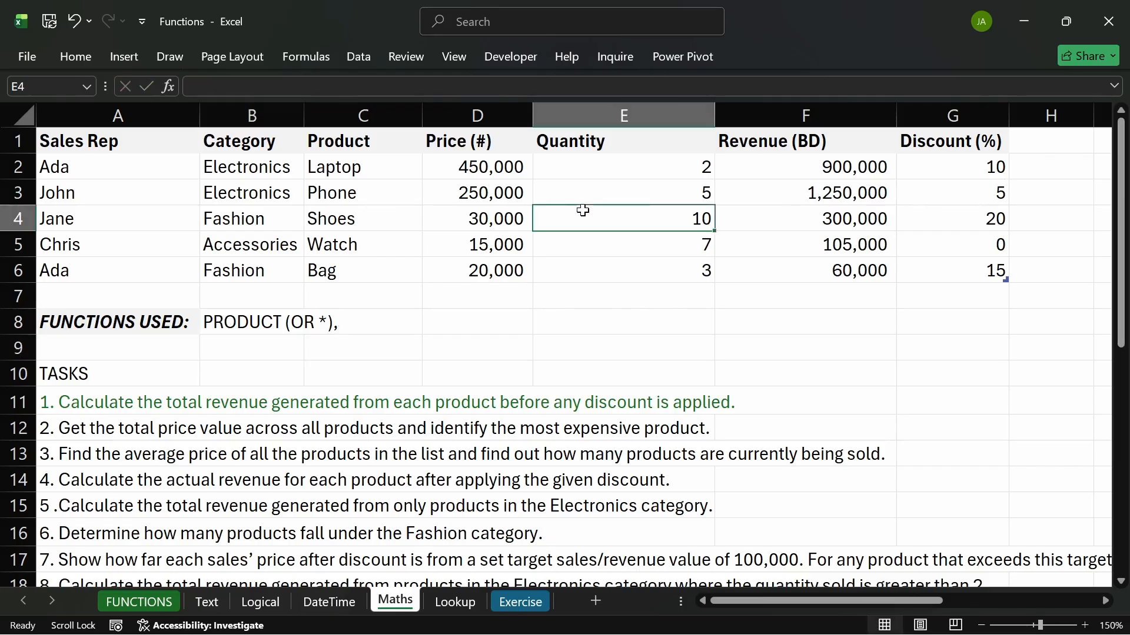
right_click(583, 210)
key(Escape)
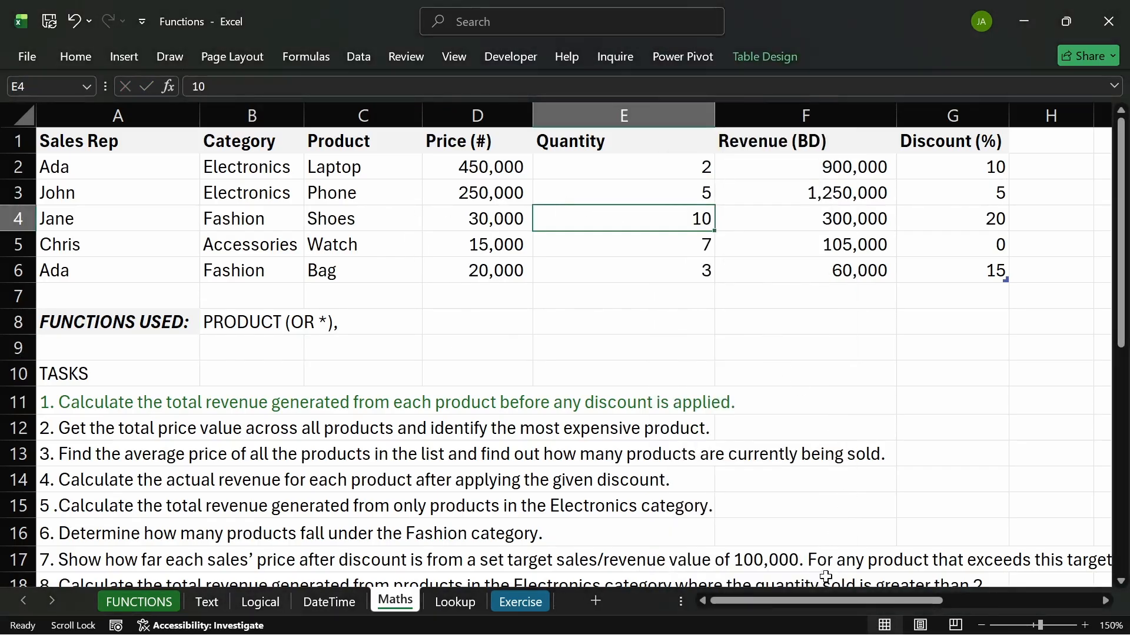
- Enter the heading "Sum of Price" in cell I1, beyond the product table
drag(821, 602, 846, 601)
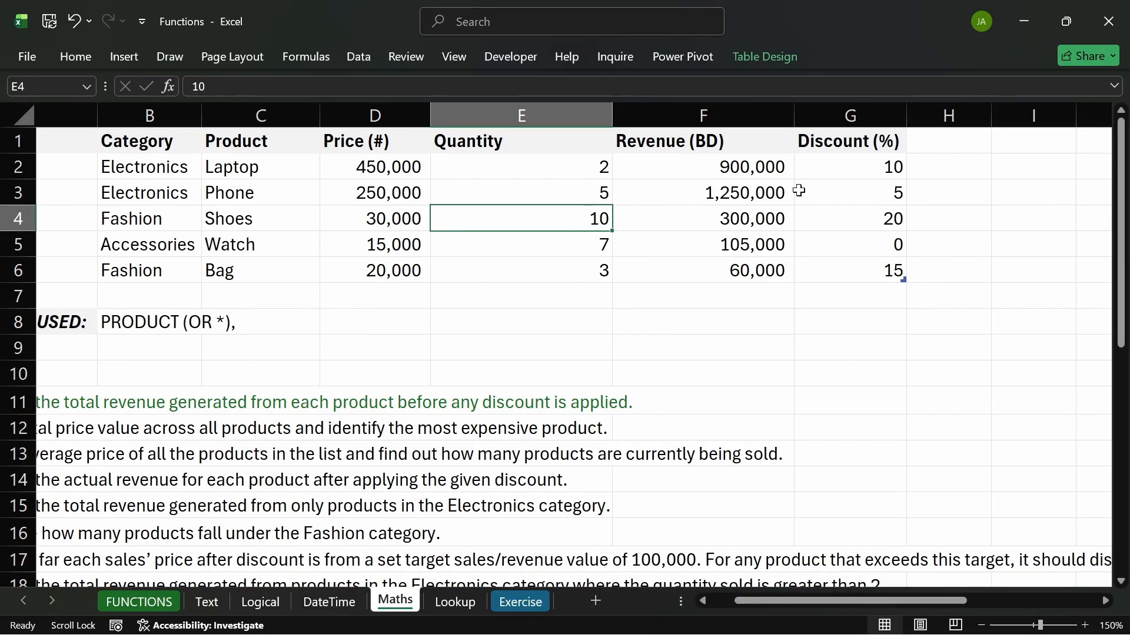
click(1012, 144)
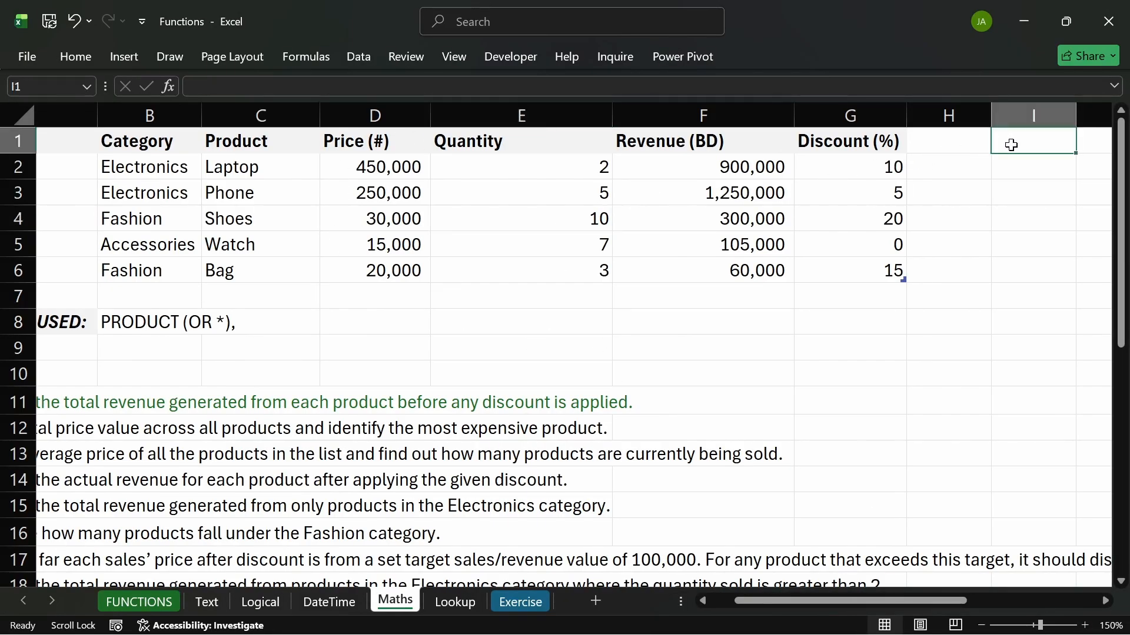
text(su)
key(BackSpace)
key(BackSpace)
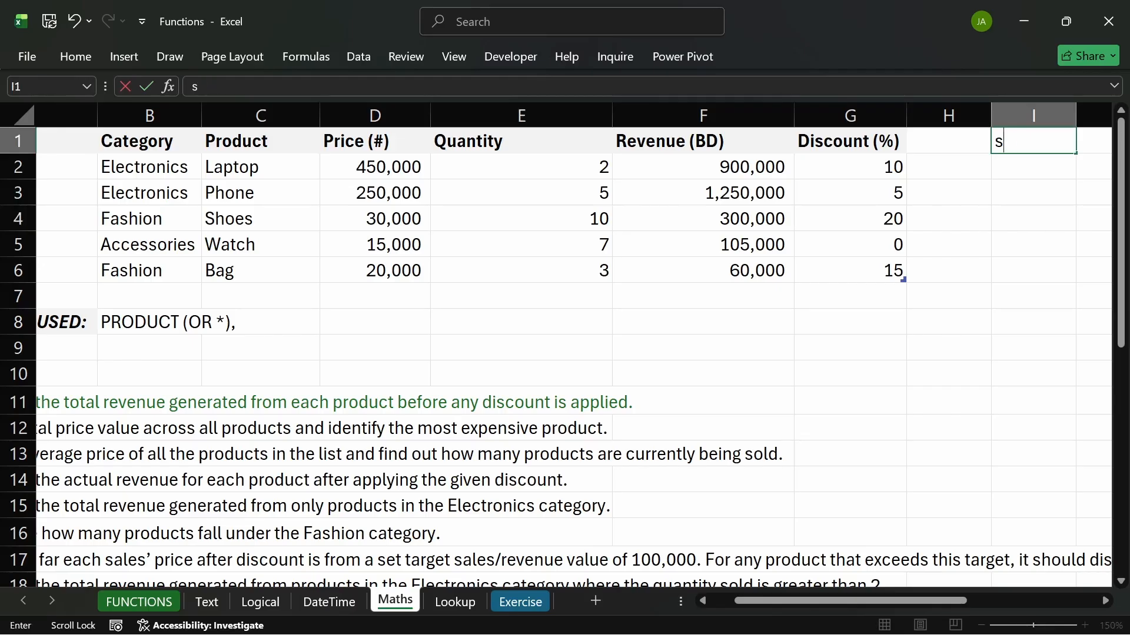
text(S)
key(BackSpace)
text(sUM)
key(BackSpace)
key(BackSpace)
key(BackSpace)
text(Sum od)
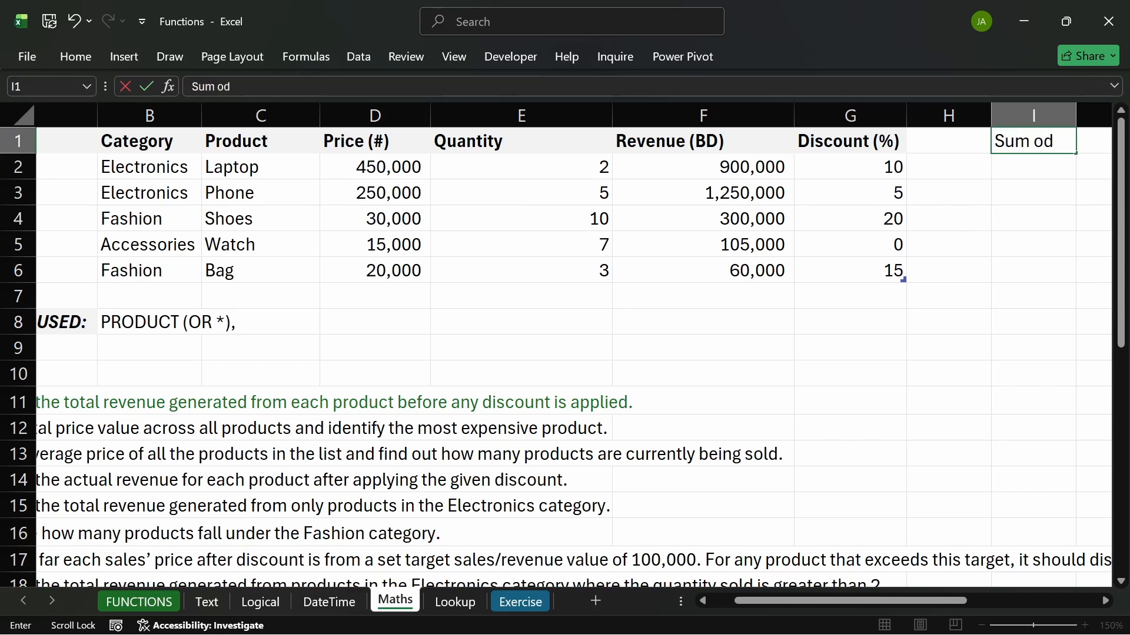
key(BackSpace)
text(d)
key(BackSpace)
text(f Price)
key(Return)
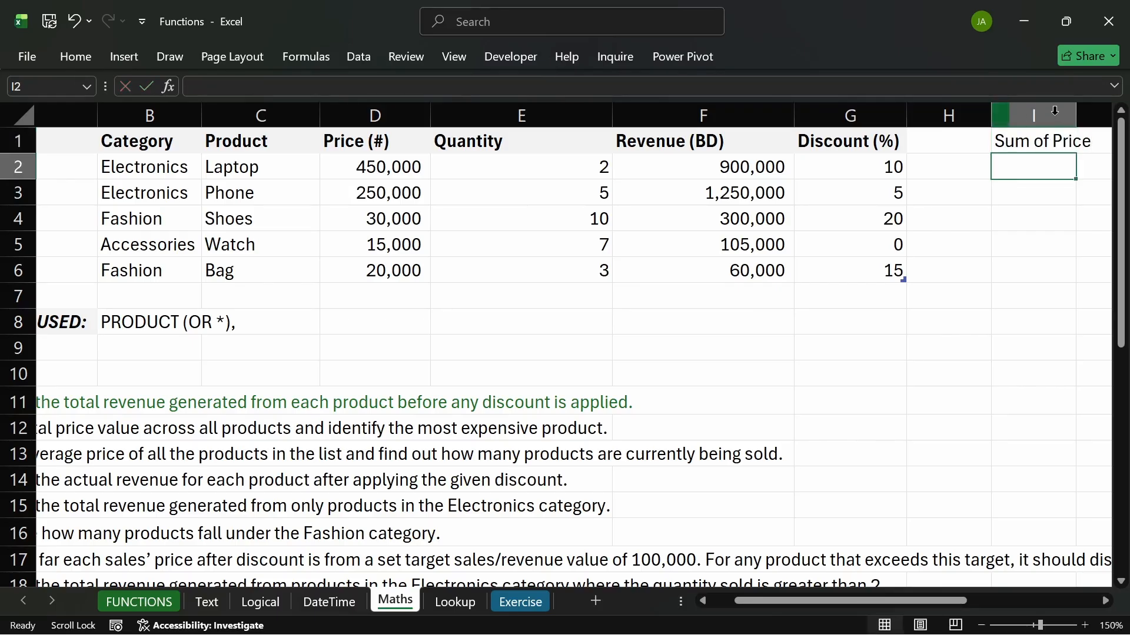
- Fit column I's width to its contents and make the Sum of Price heading bold
double_click(1076, 115)
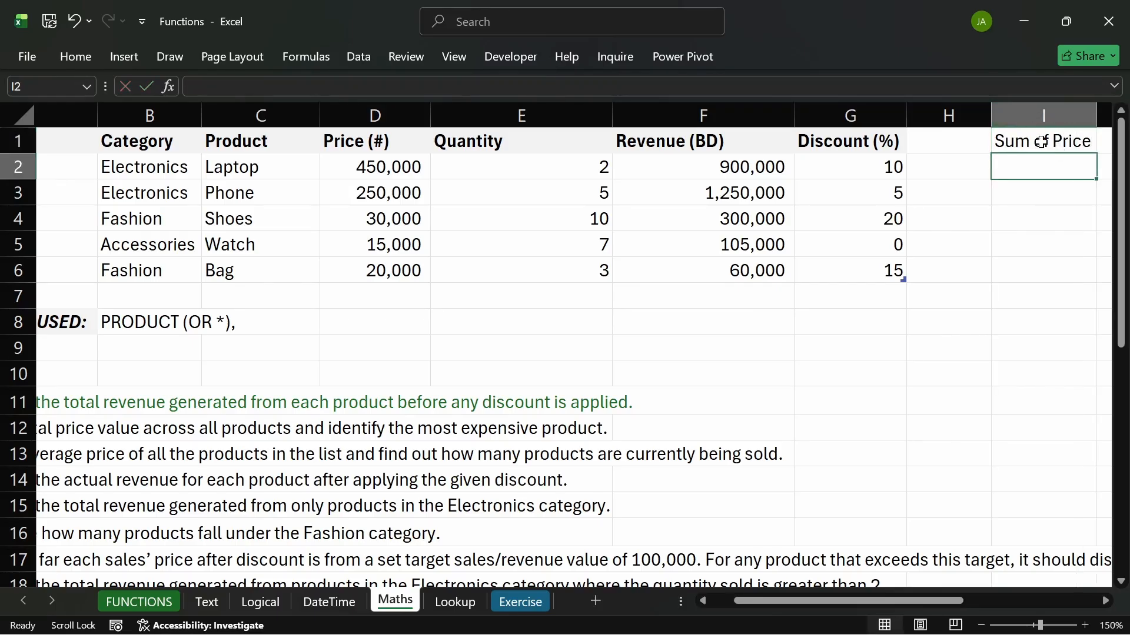
click(1042, 141)
key(ctrl+b)
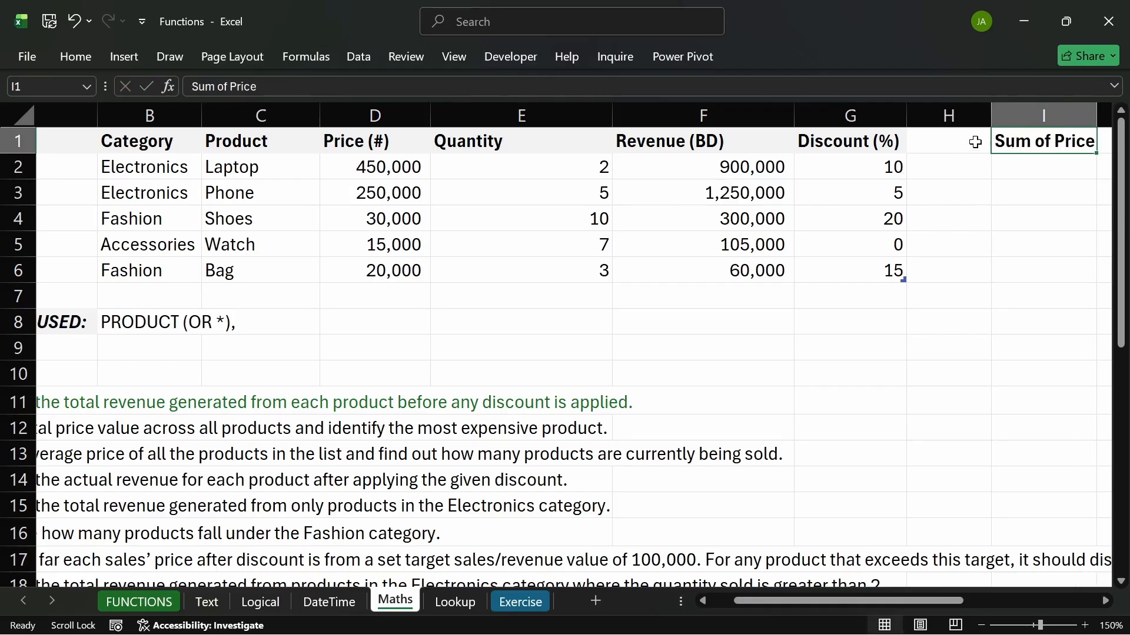
- Insert a blank column at column H, directly after the Discount (%) column
click(967, 116)
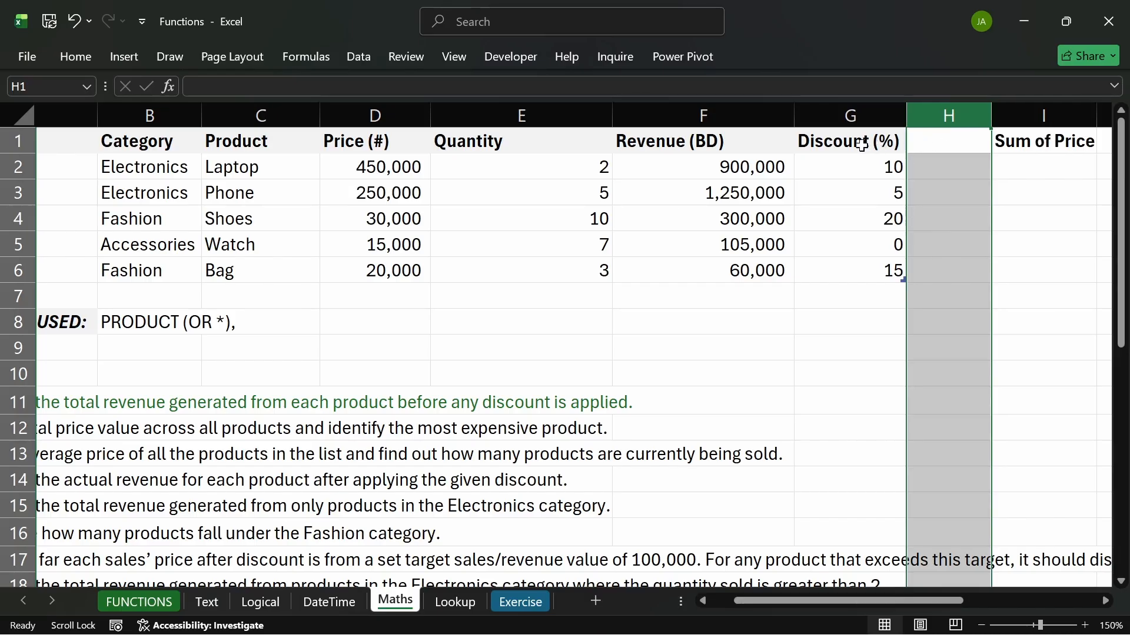
click(1044, 143)
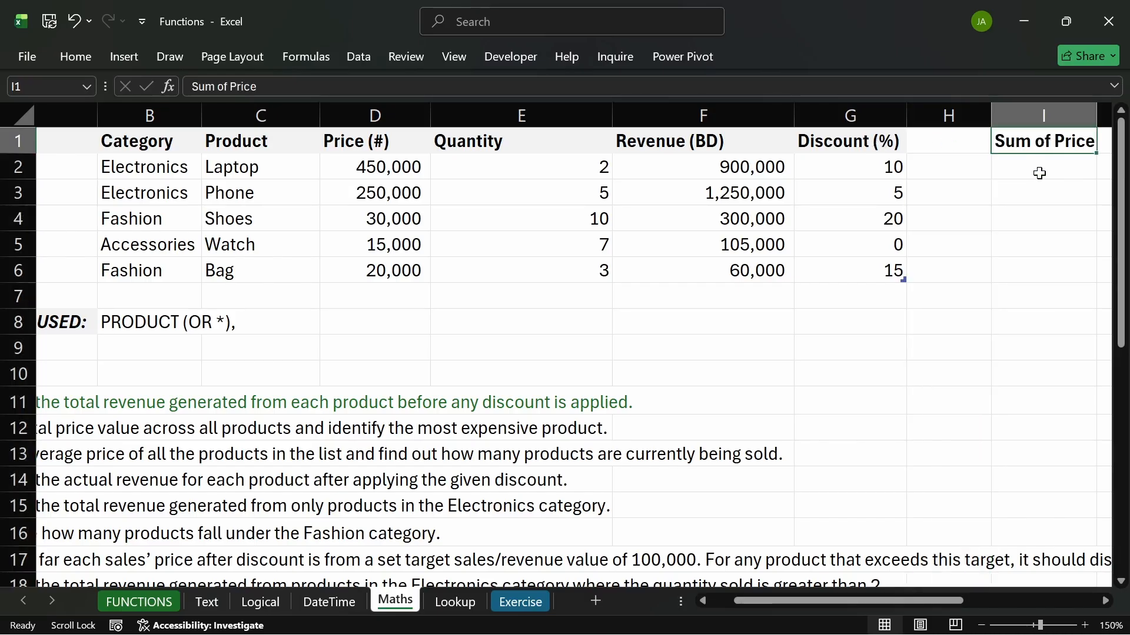
click(924, 115)
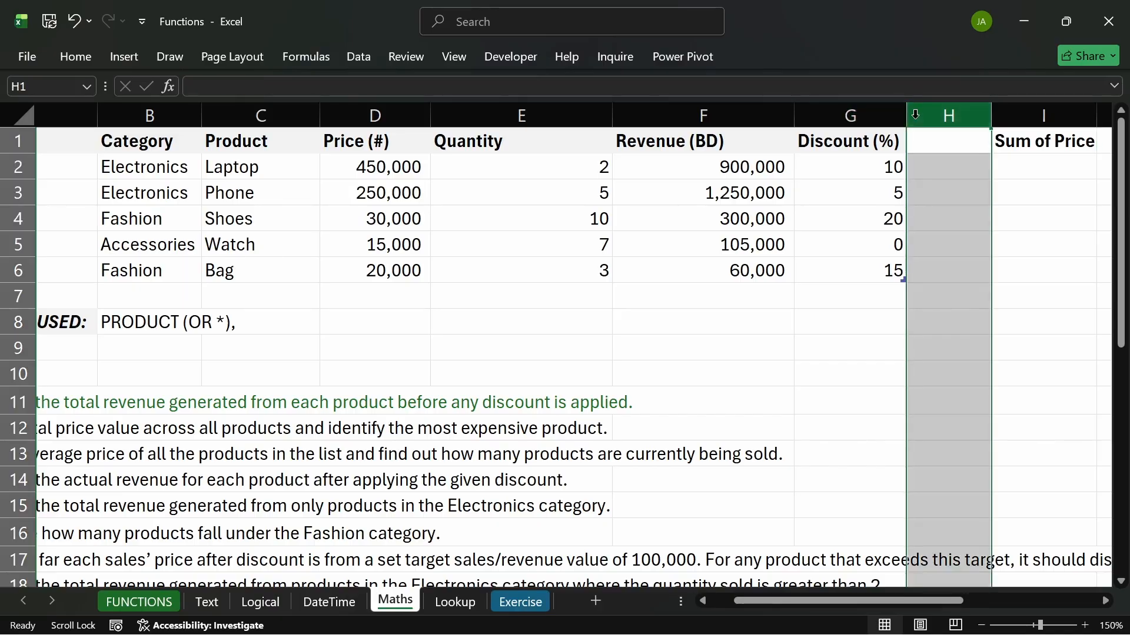
key(ctrl+shift+plus)
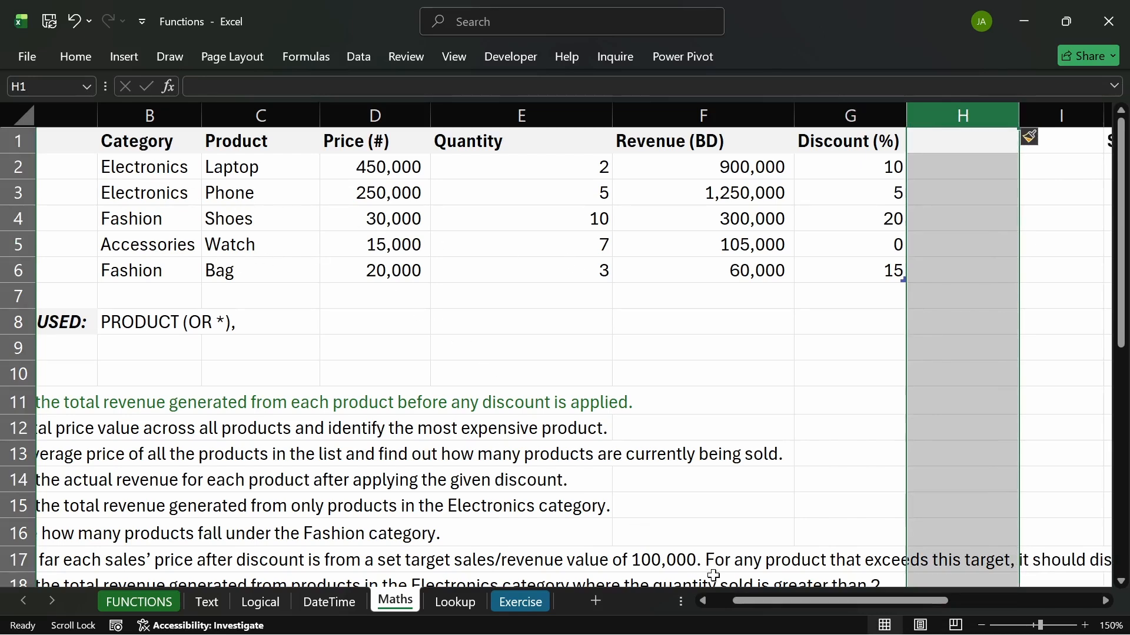
- Enter the label "Expensive Product (By Price)" in J2, below the Sum of Price heading
drag(771, 601, 839, 603)
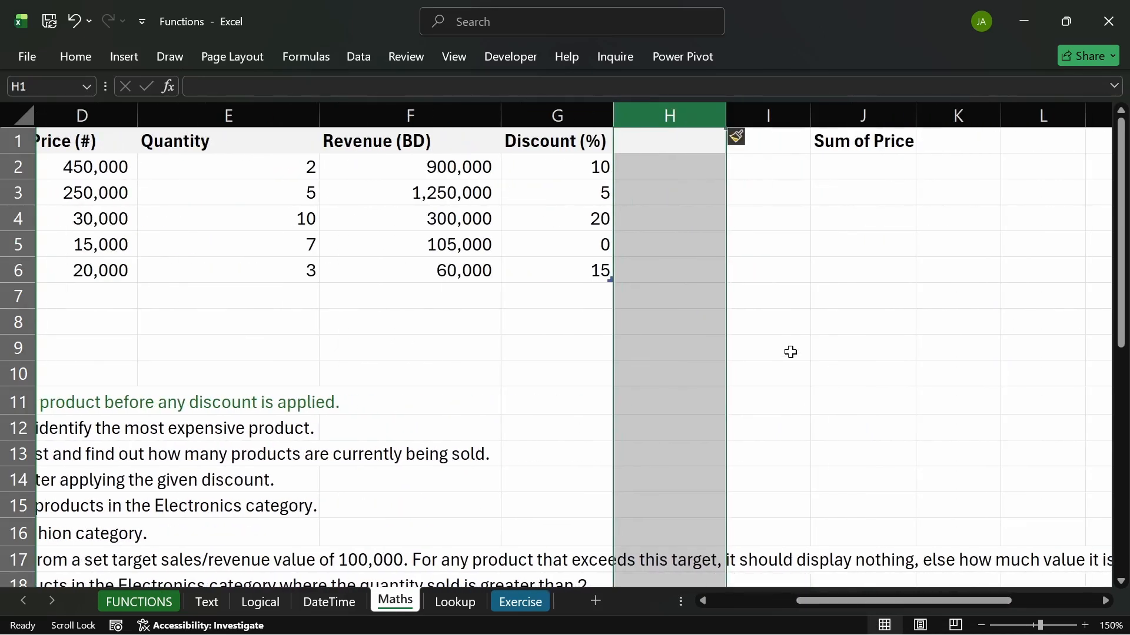
click(876, 173)
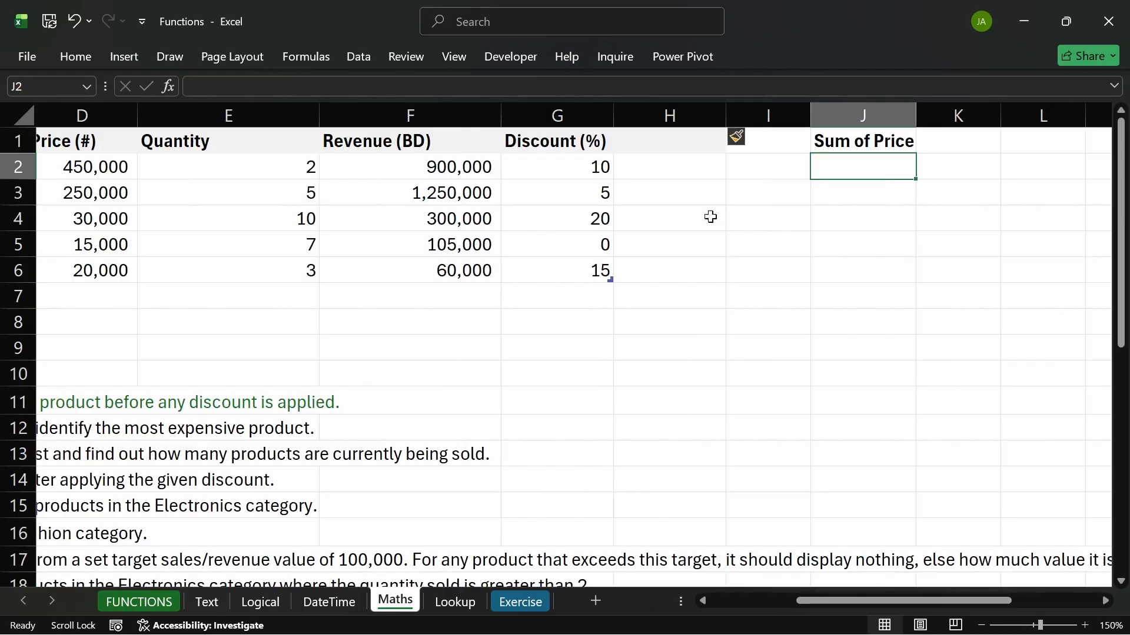
text(E)
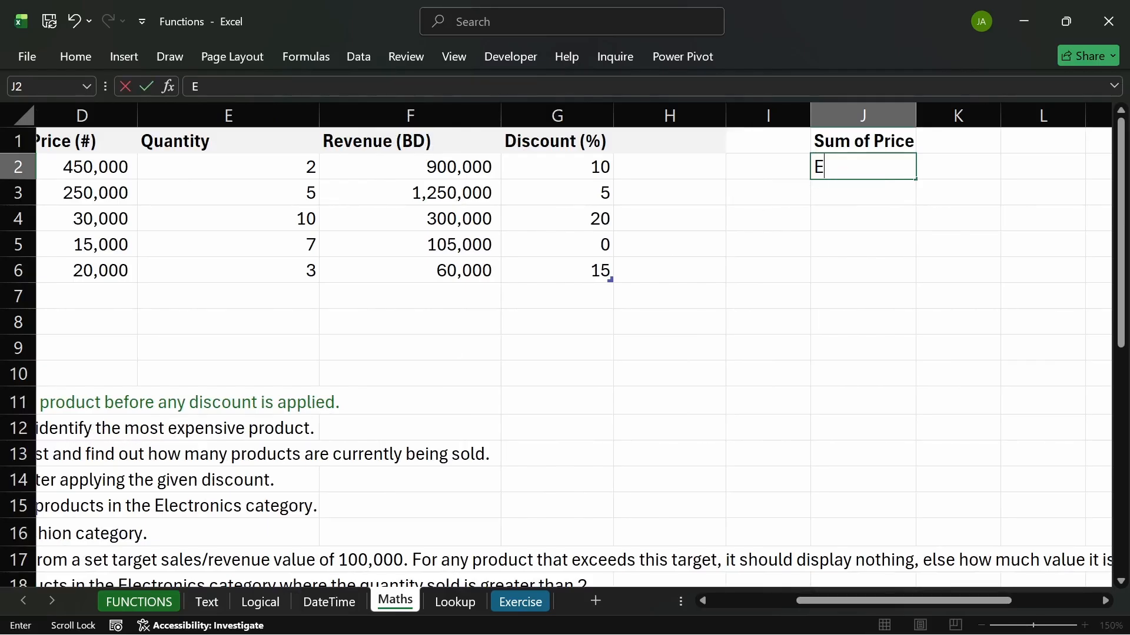
text(xpensi)
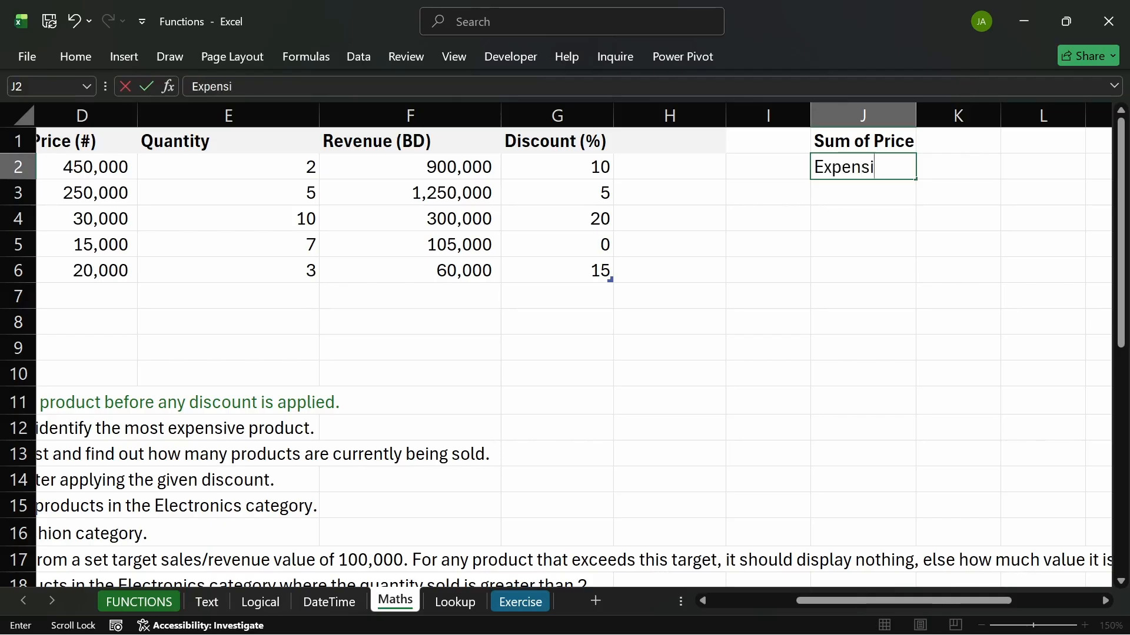
text(ve Product ()
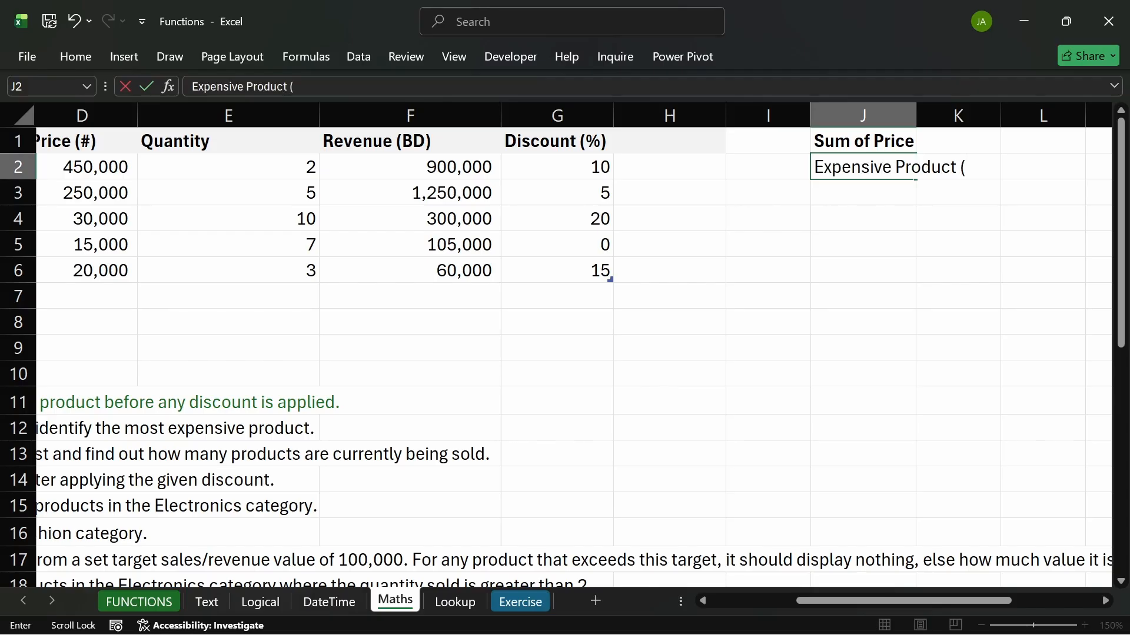
text(By Proc)
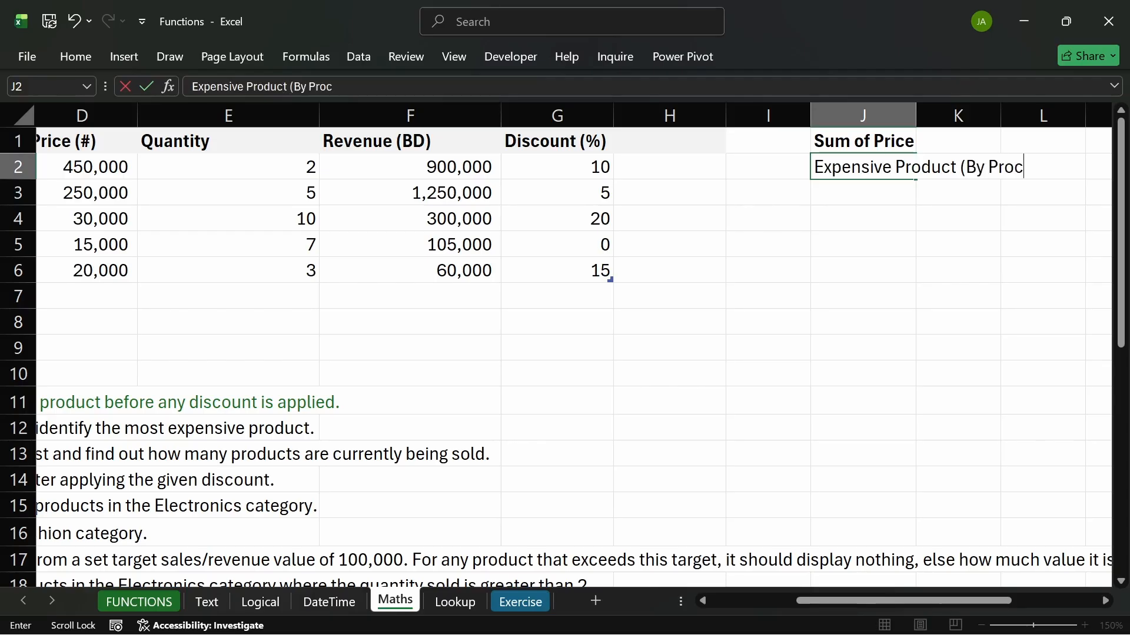
key(BackSpace)
text(ce))
key(Return)
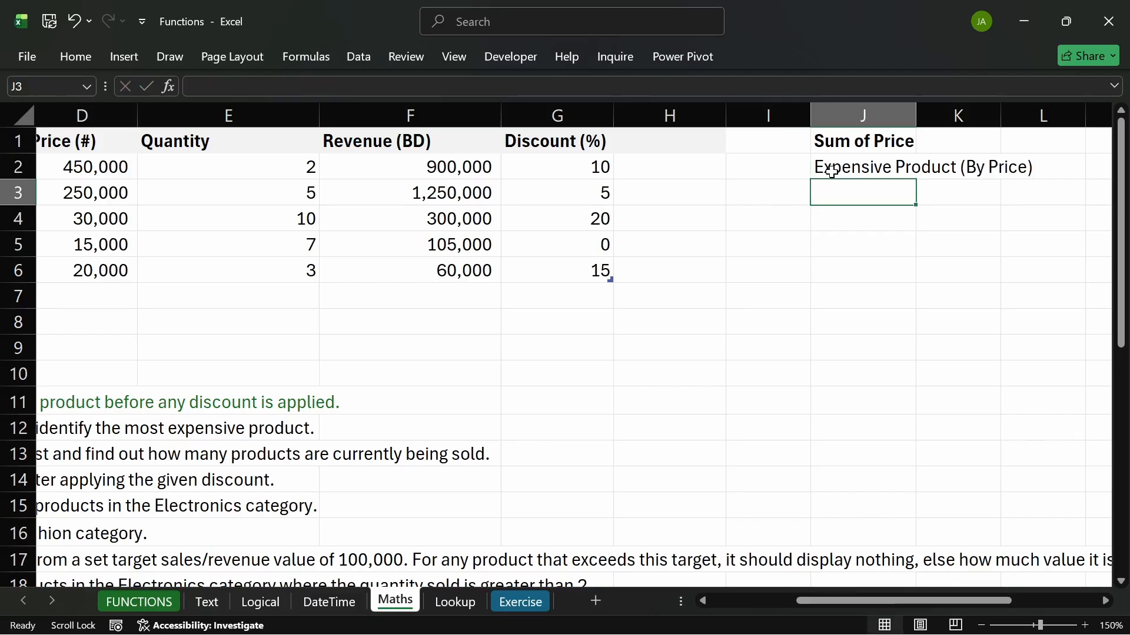
- Make the Expensive Product (By Price) label bold and fit column J's width to its contents
click(832, 172)
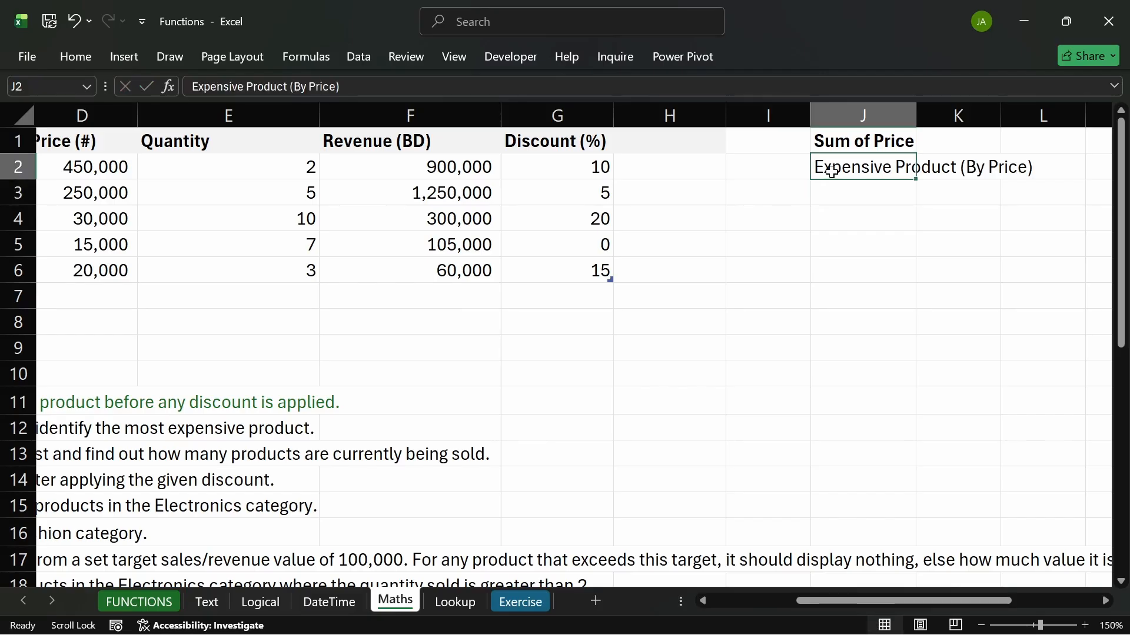
key(ctrl+b)
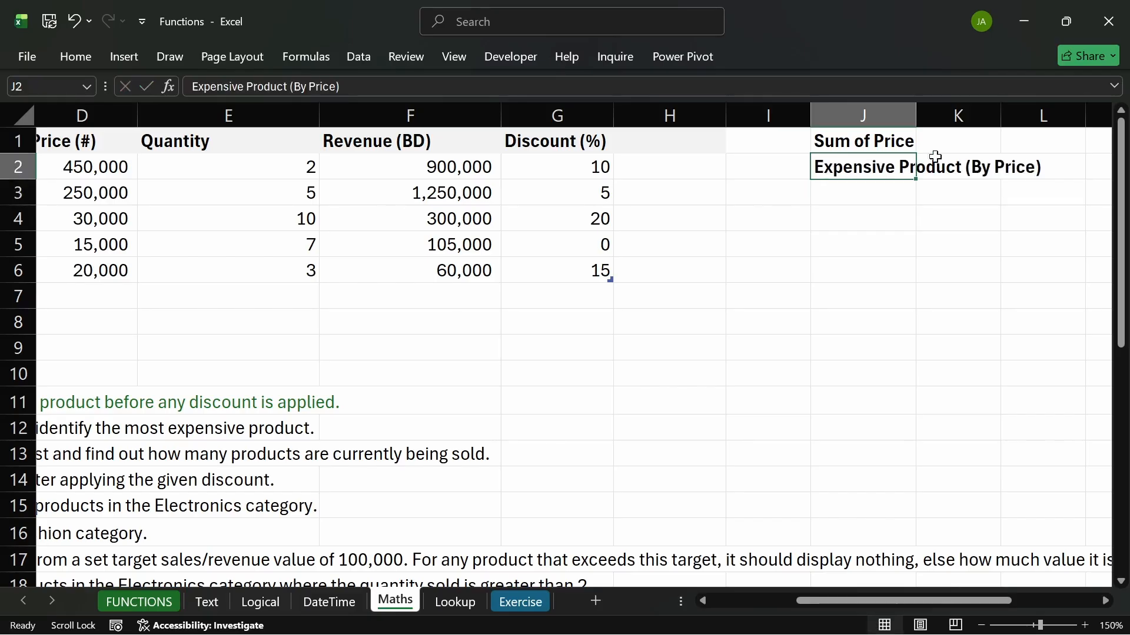
double_click(916, 114)
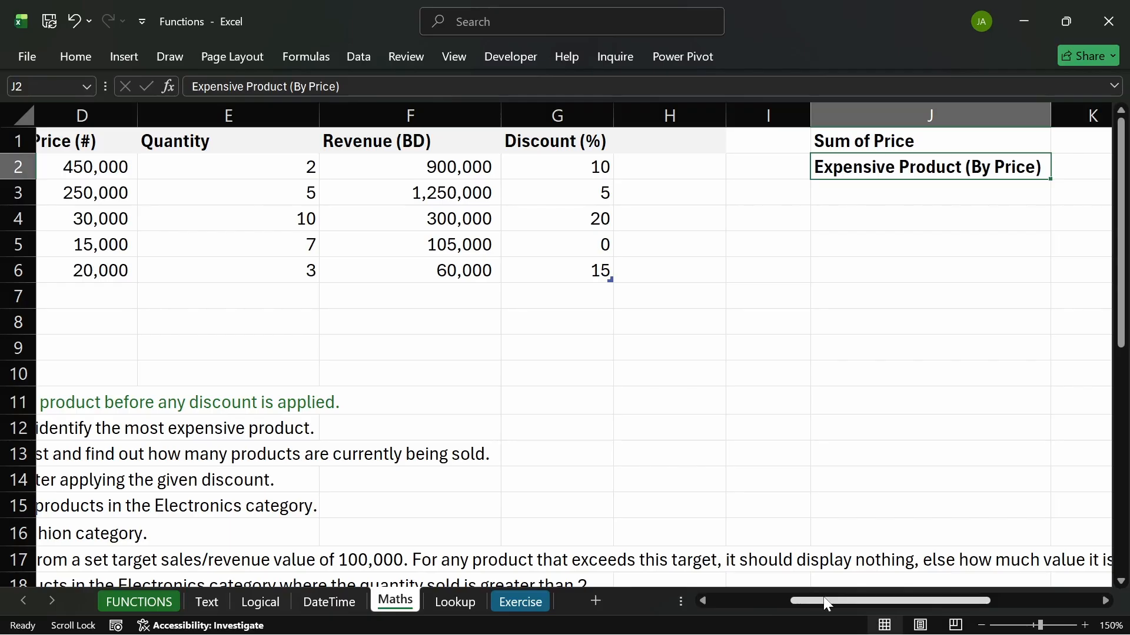
drag(826, 604, 729, 602)
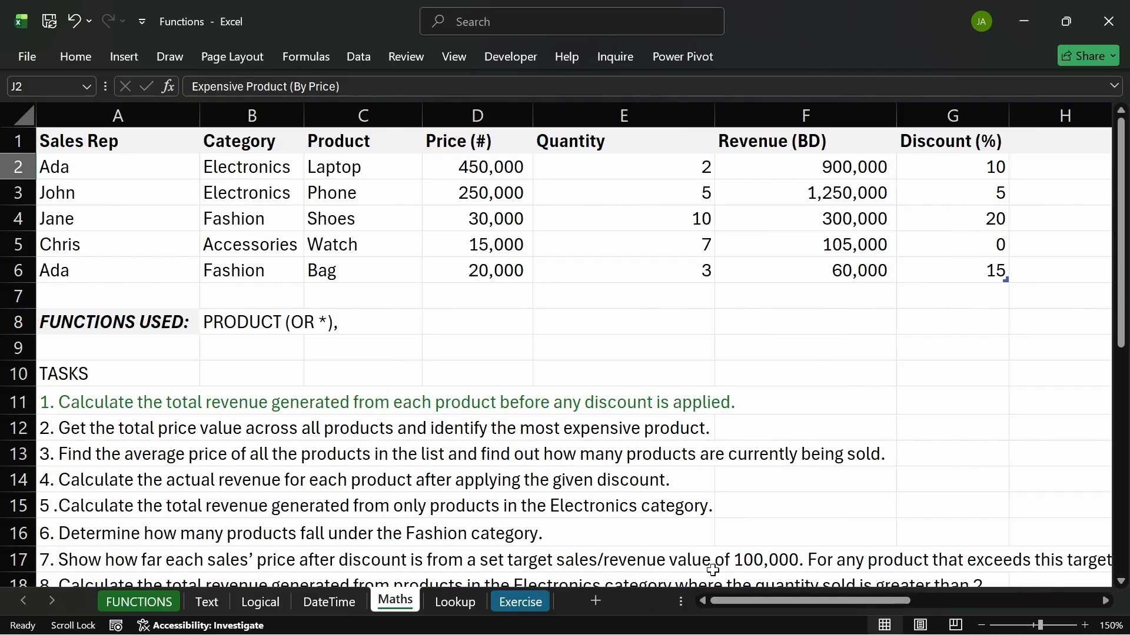
drag(738, 601, 848, 600)
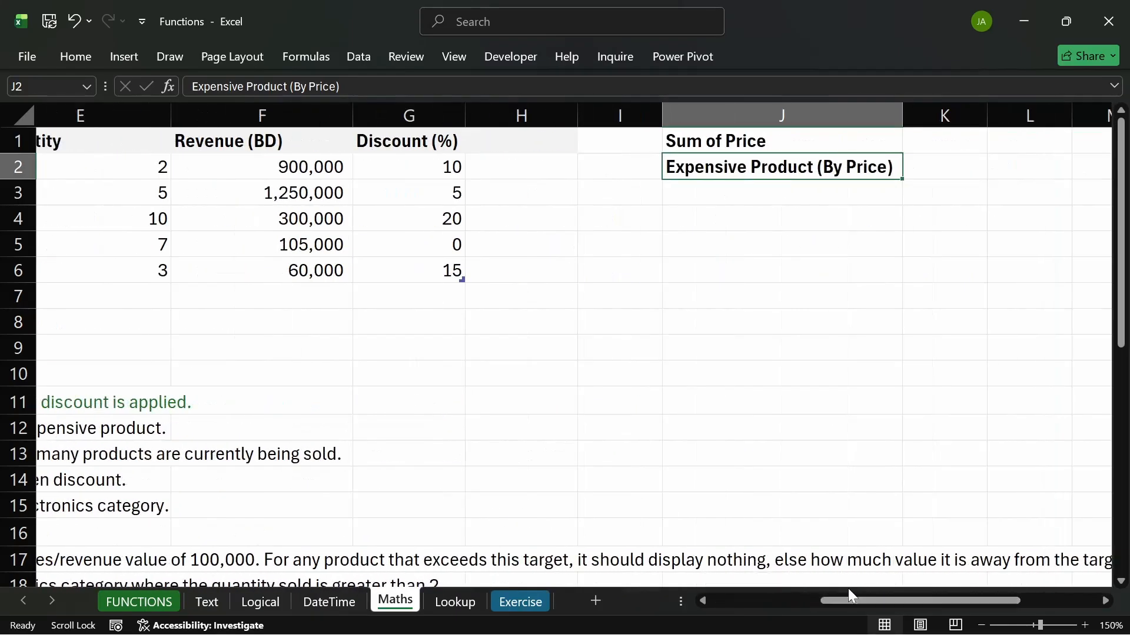
click(942, 145)
text(=)
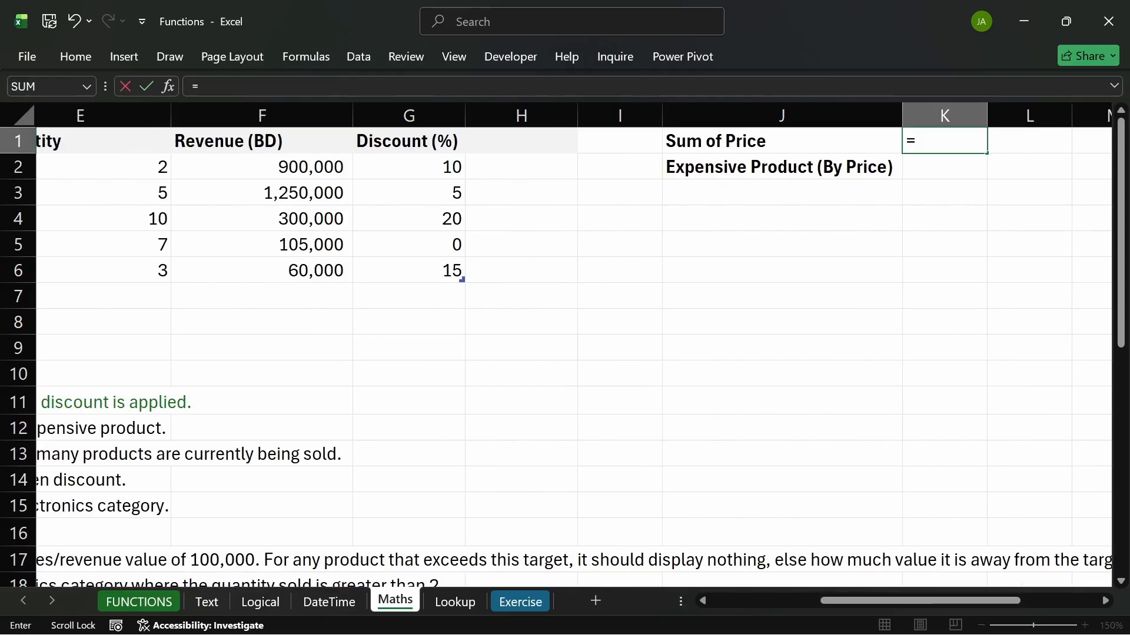
text(sum)
key(Tab)
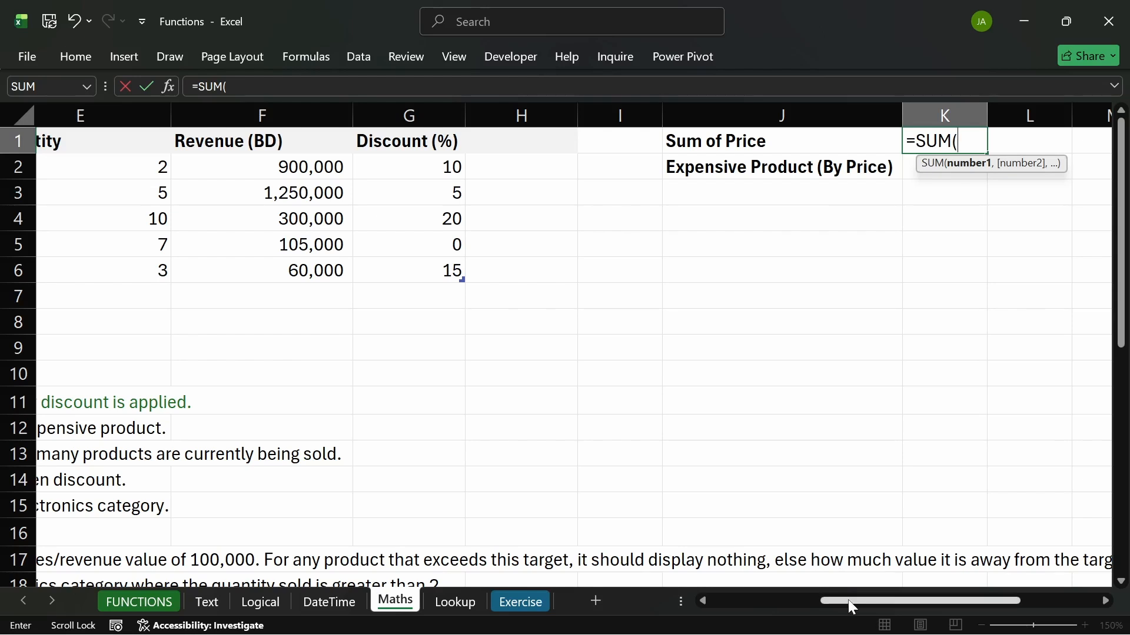
text(pr)
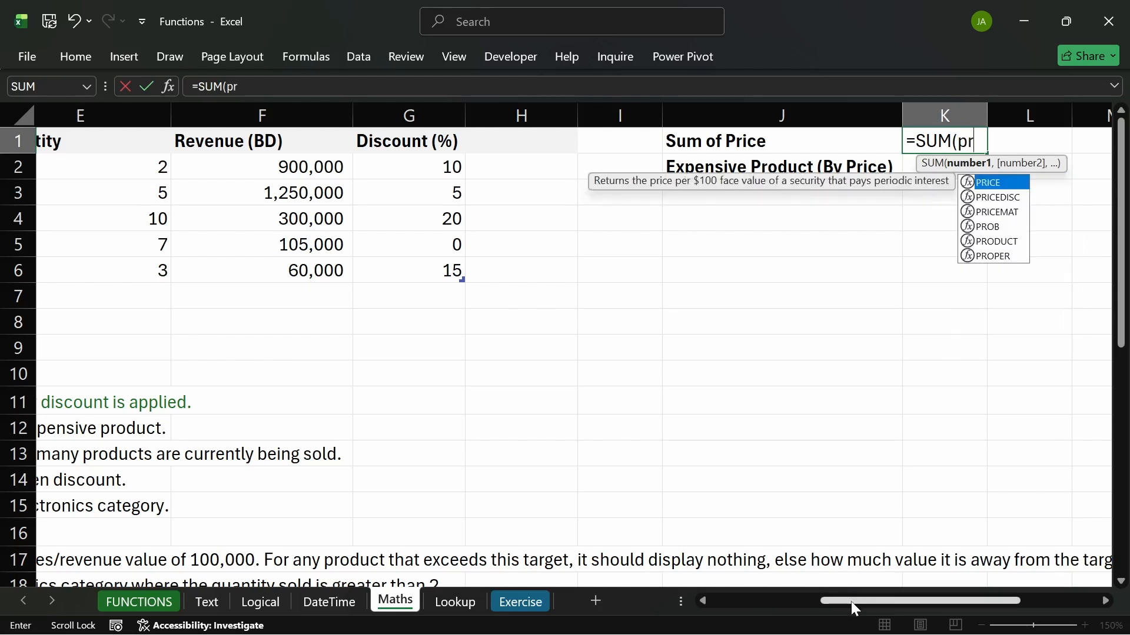
key(Tab)
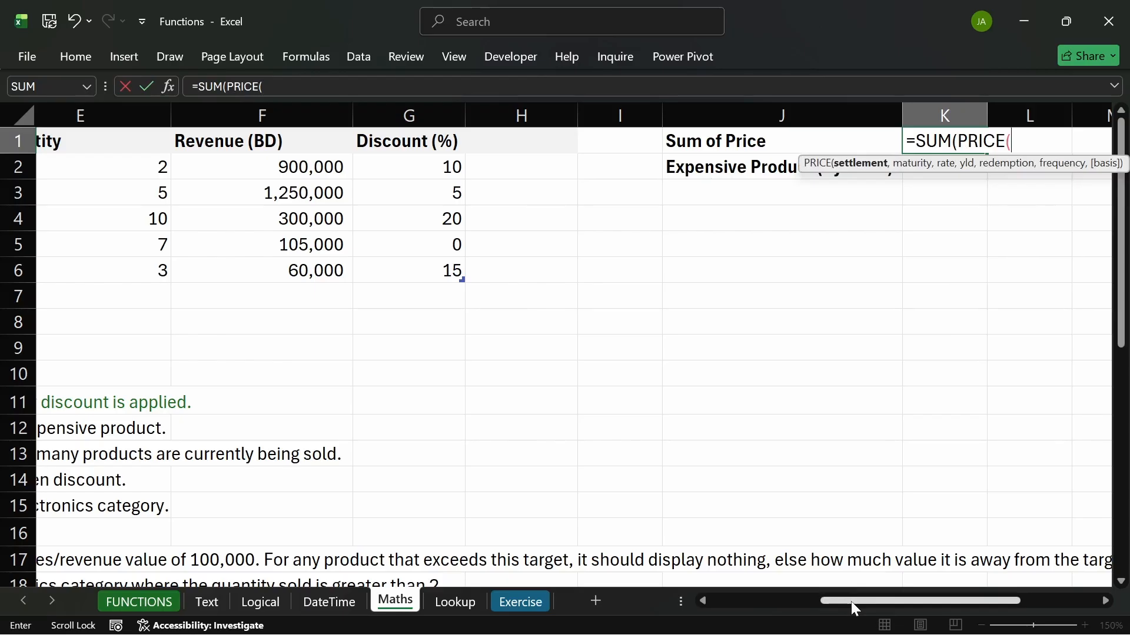
key(BackSpace)
key(BackSpace)
key(BackSpace)
key(BackSpace)
key(BackSpace)
key(BackSpace)
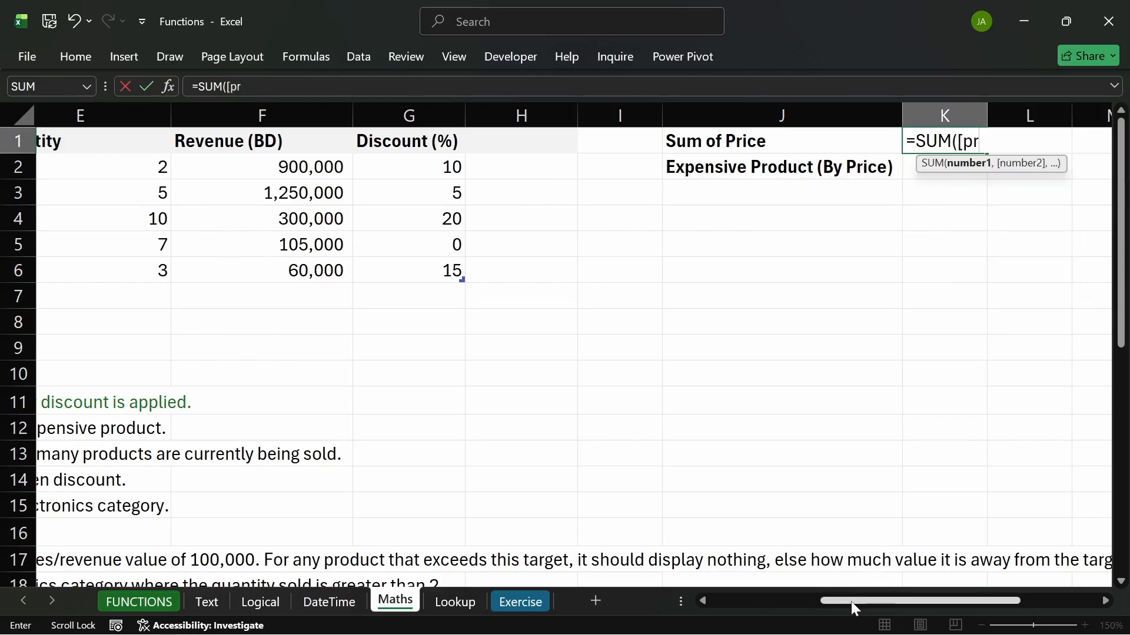
key(BackSpace)
key(BackSpace)
text(@pr)
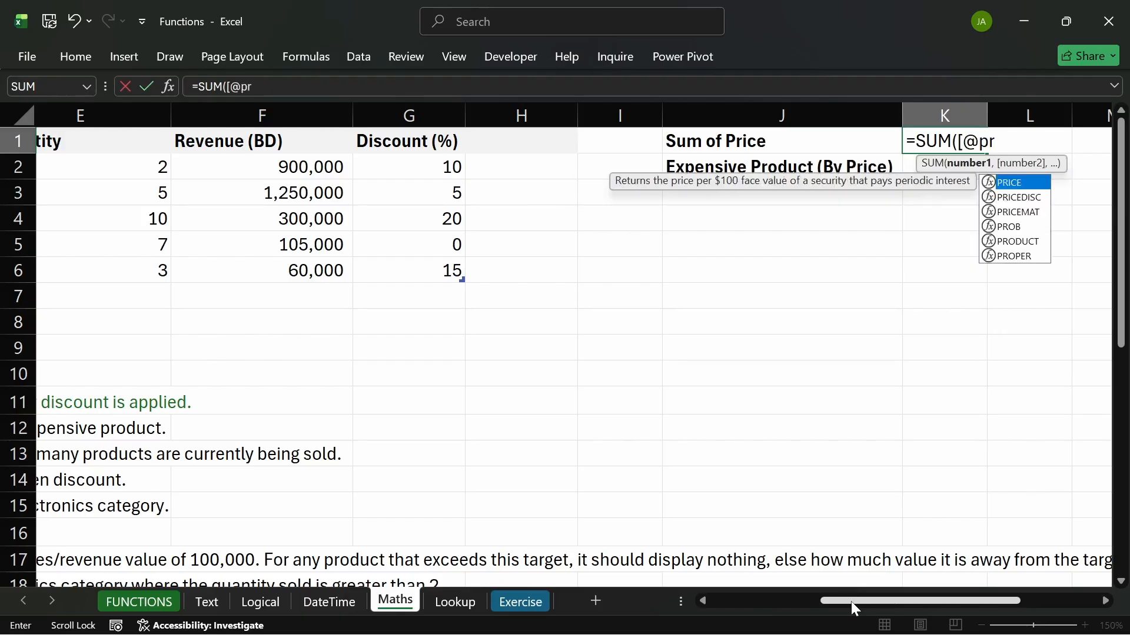
key(Tab)
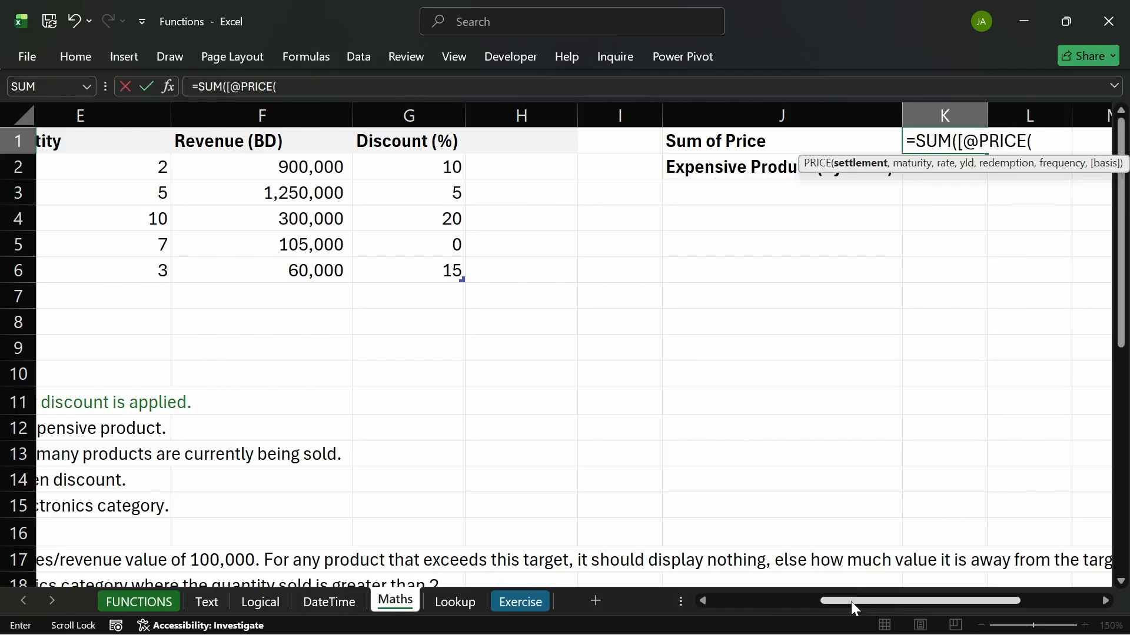
key(BackSpace)
key(BackSpace)
key(BackSpace)
key(BackSpace)
key(BackSpace)
key(BackSpace)
key(BackSpace)
key(BackSpace)
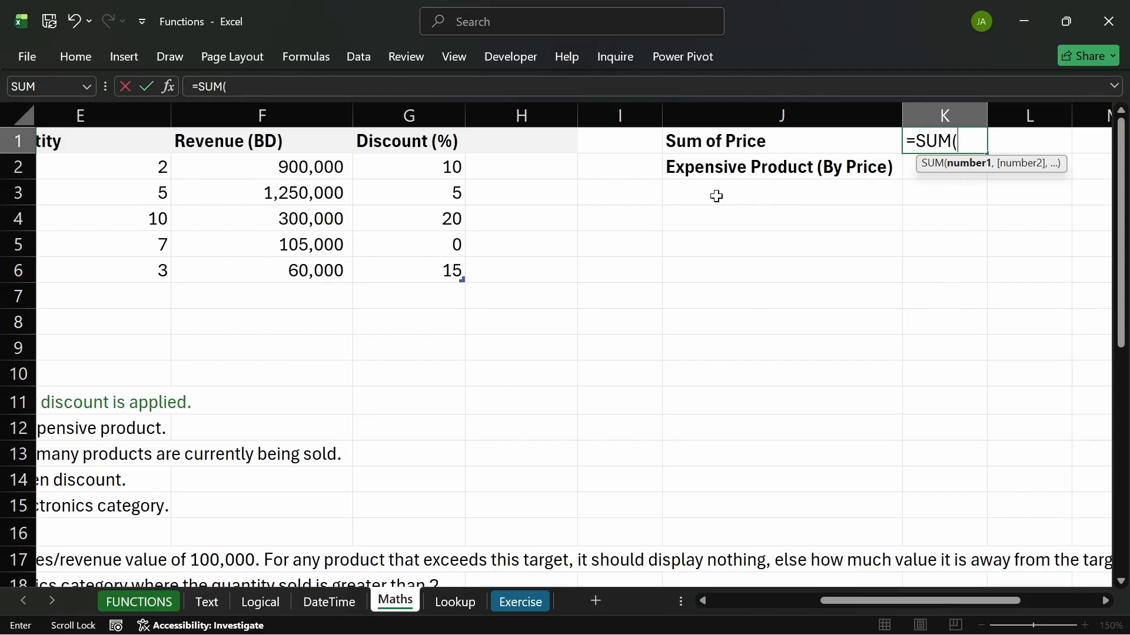
click(503, 145)
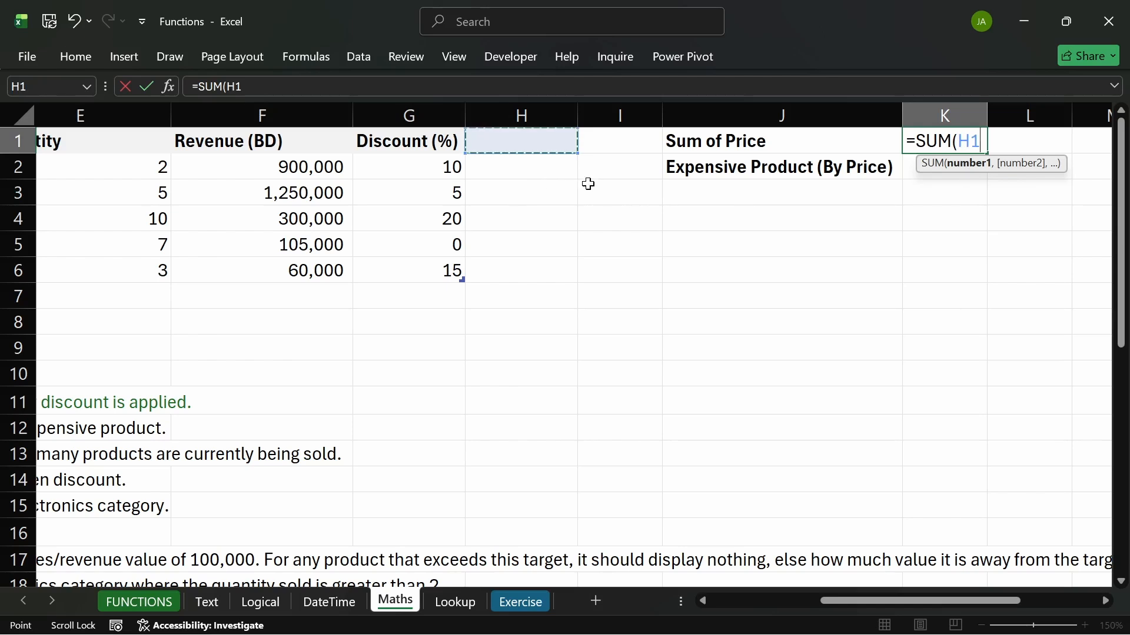
key(BackSpace)
key(BackSpace)
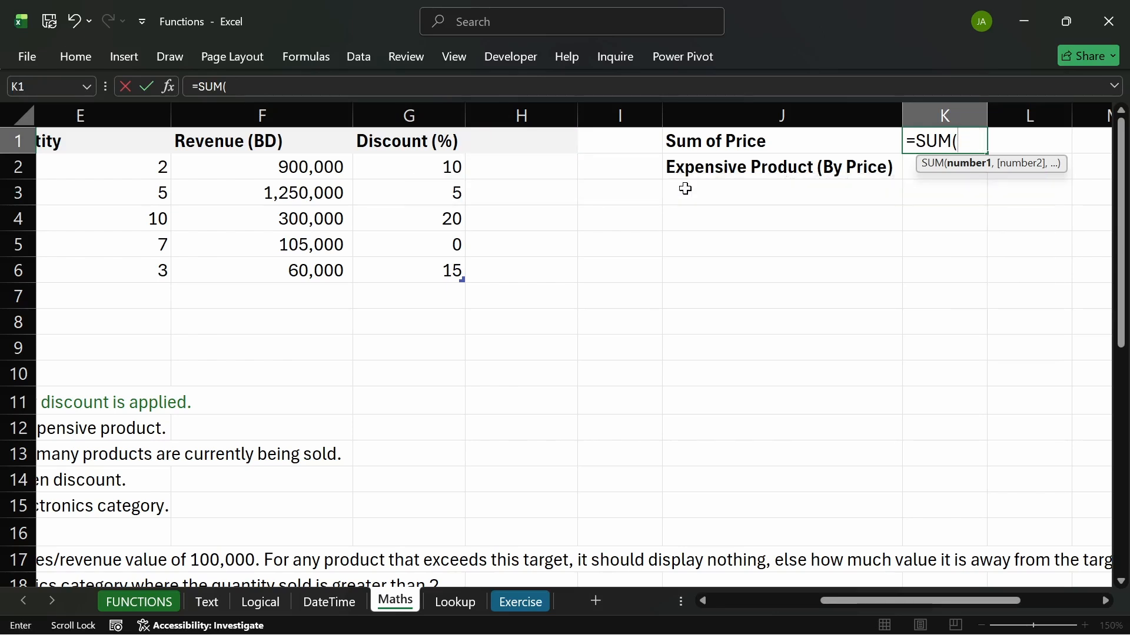
key(Escape)
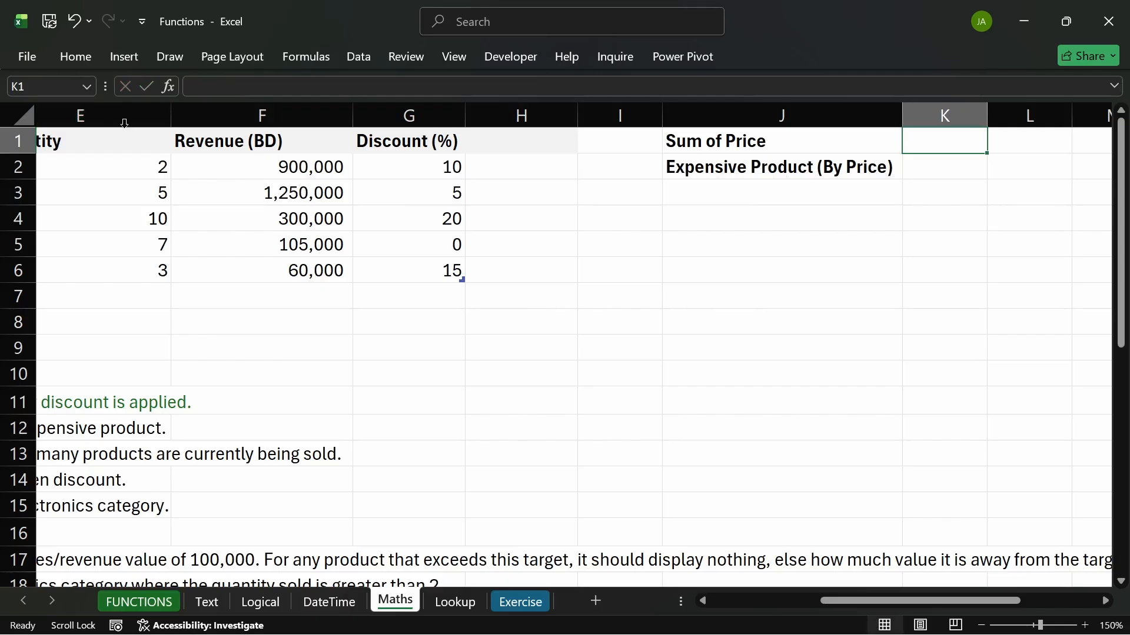
- Rename the product table as maths_fn so that formulas outside it can refer to it
click(258, 168)
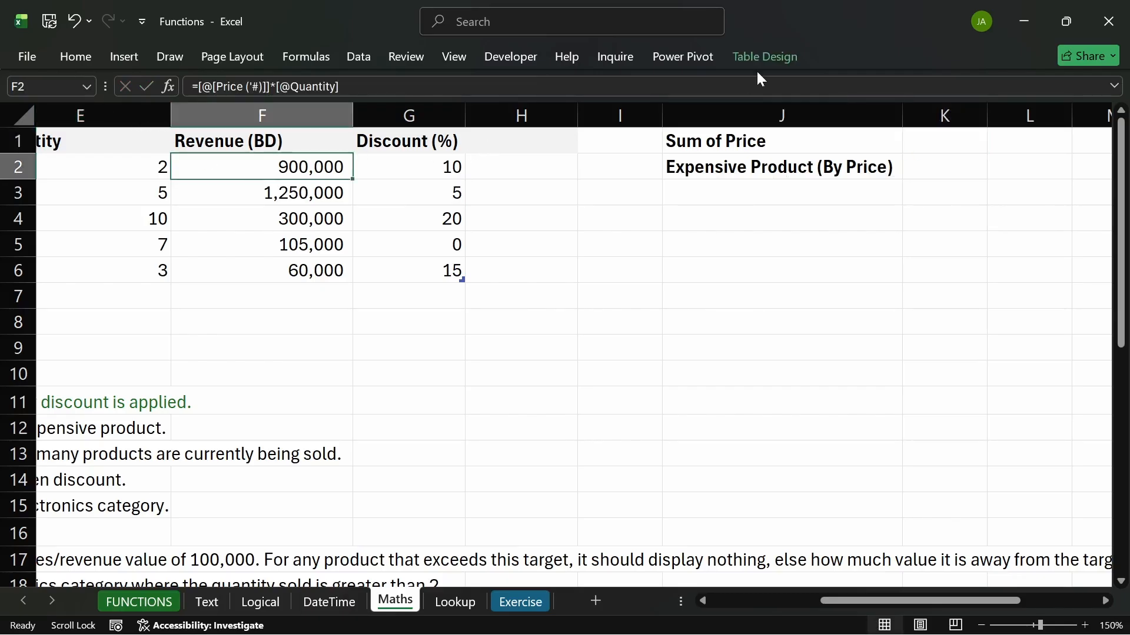
click(747, 55)
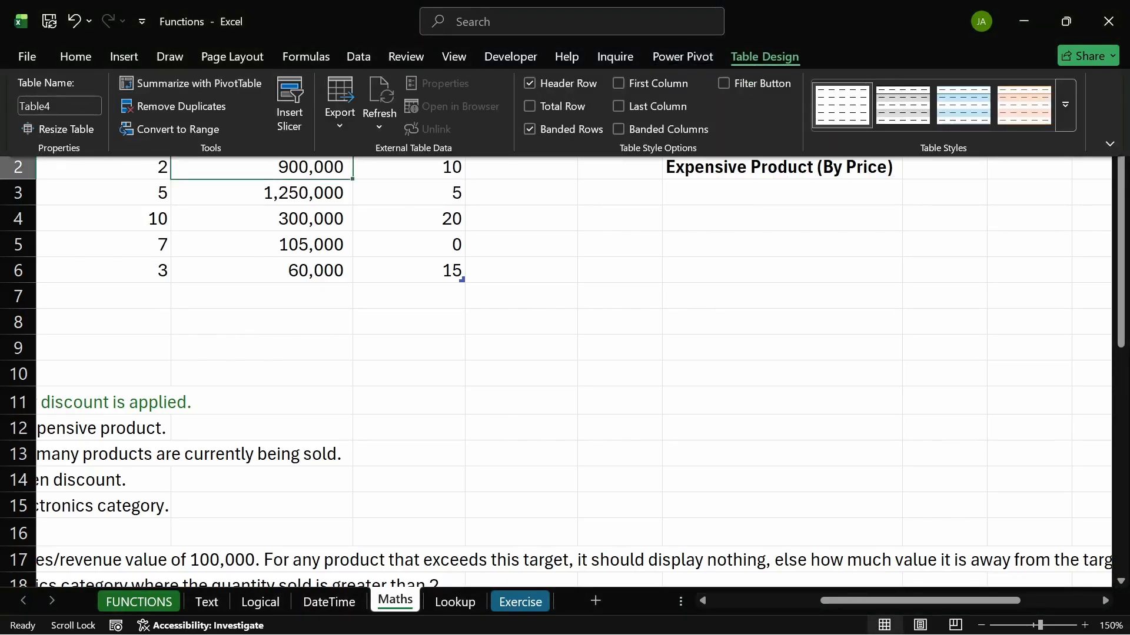
click(58, 106)
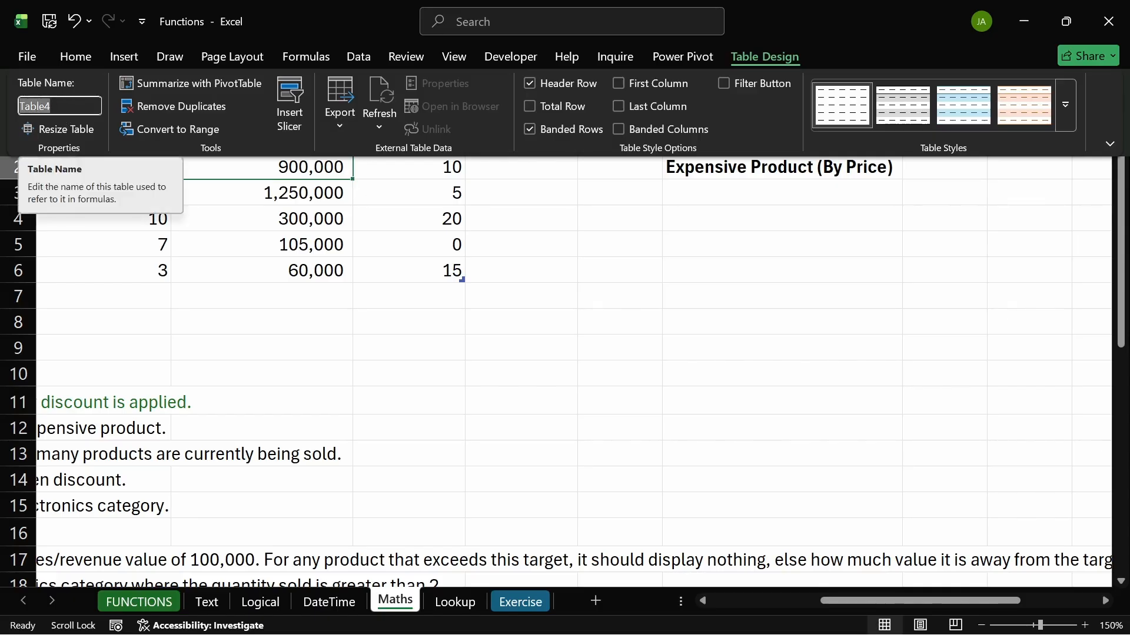
text(maths_fn)
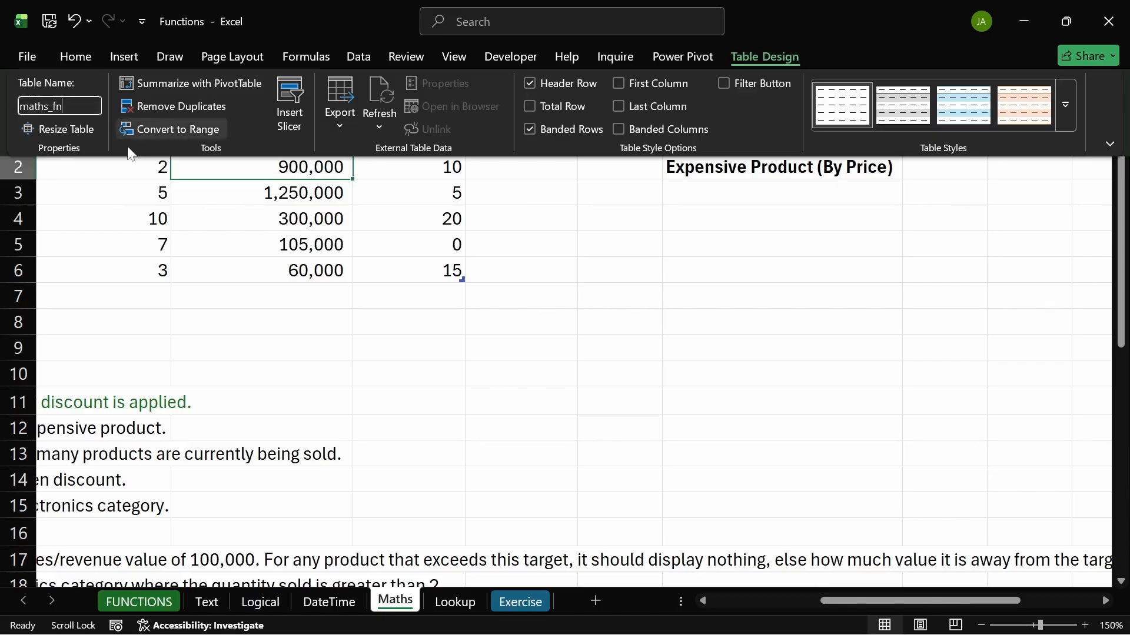
key(Return)
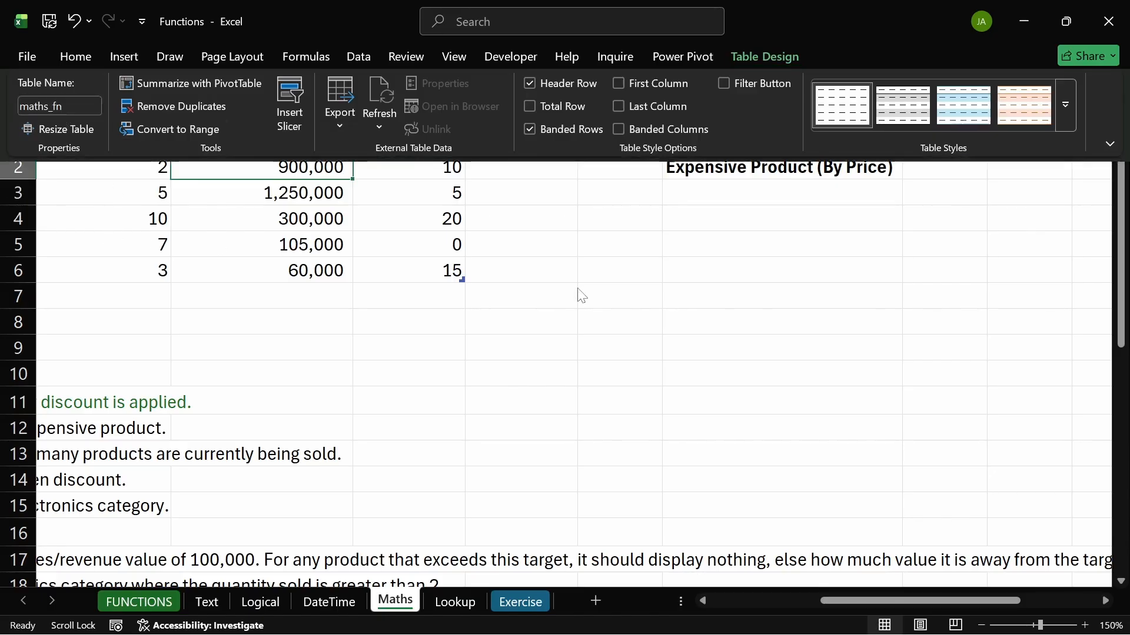
click(733, 55)
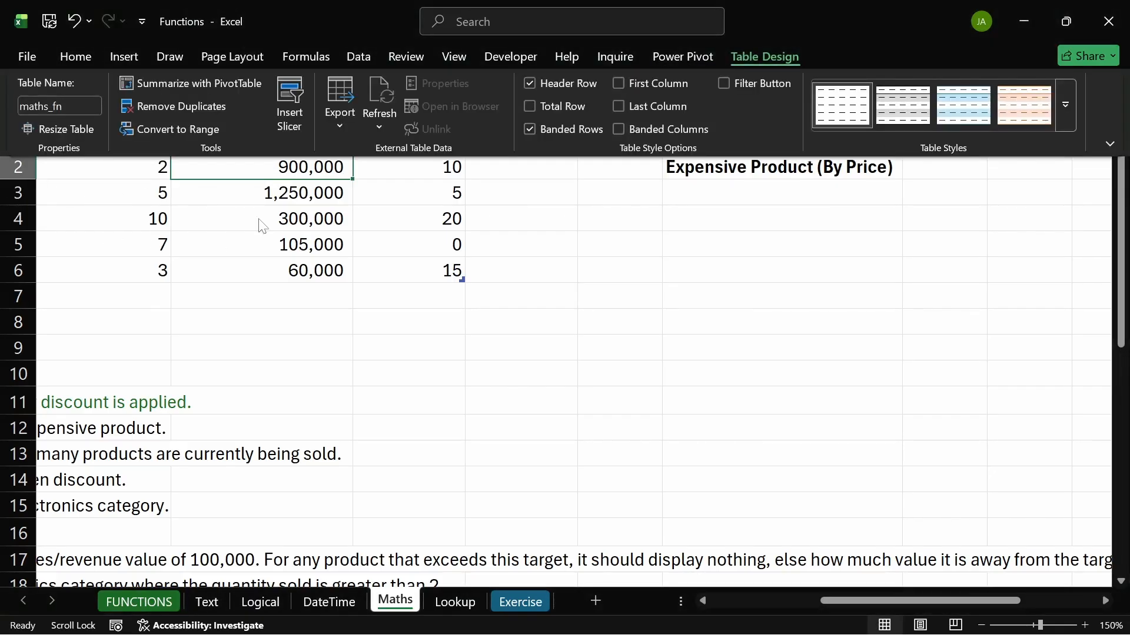
click(868, 226)
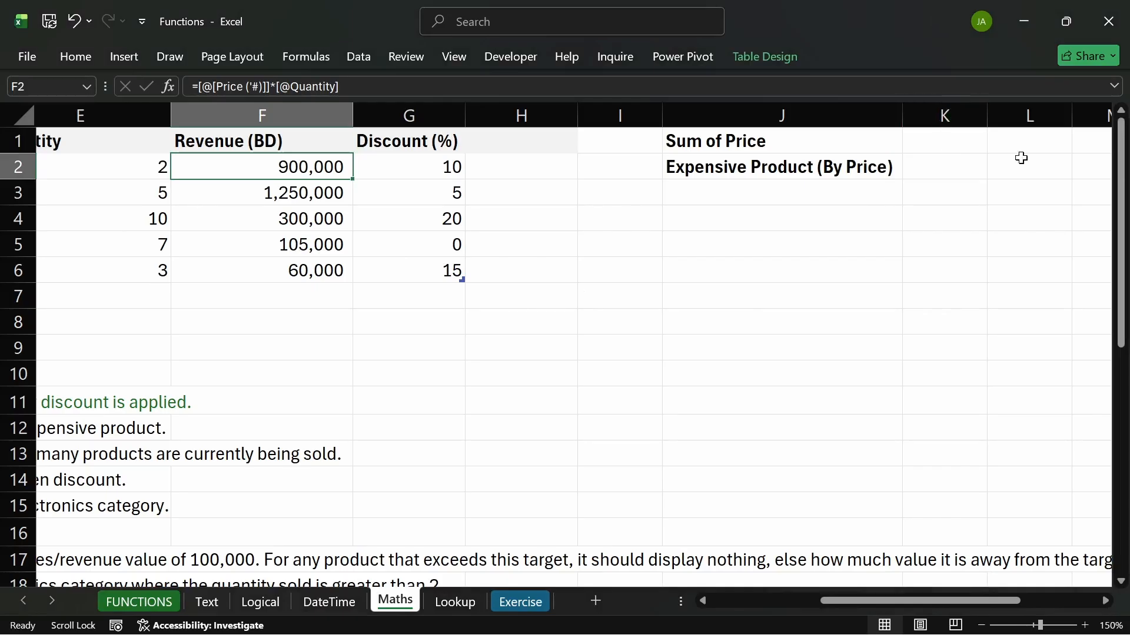
- Draft the formula =SUM(maths_fn[Price ('#)] in K1, beside the Sum of Price label, using the table's structured reference
click(961, 147)
text(=SUM()
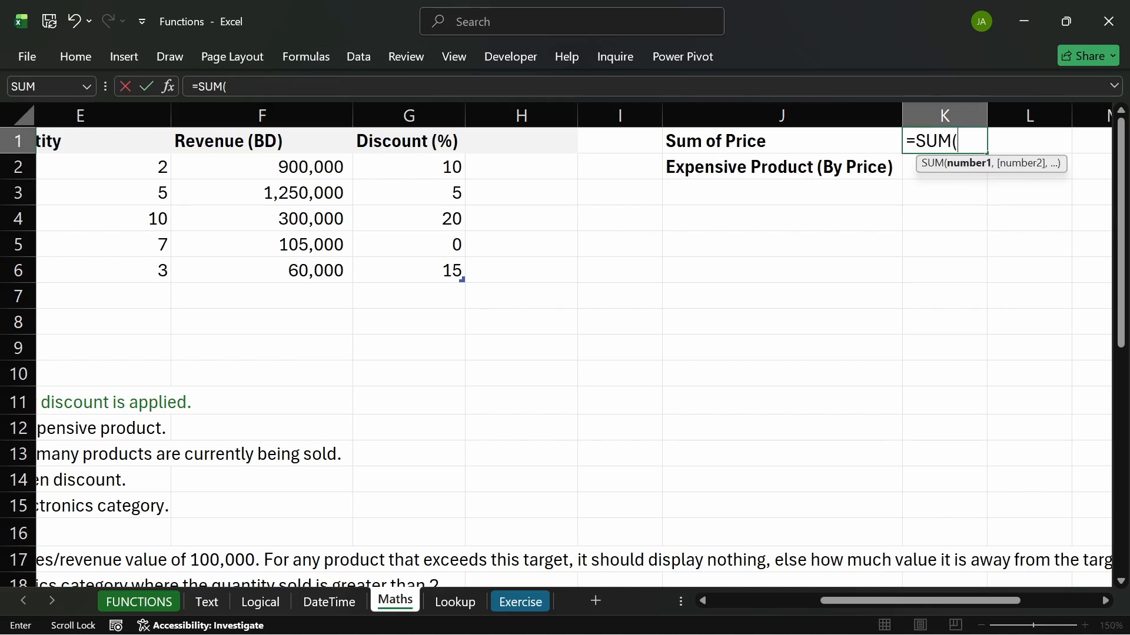
text(ma)
key(Down)
key(Down)
key(Down)
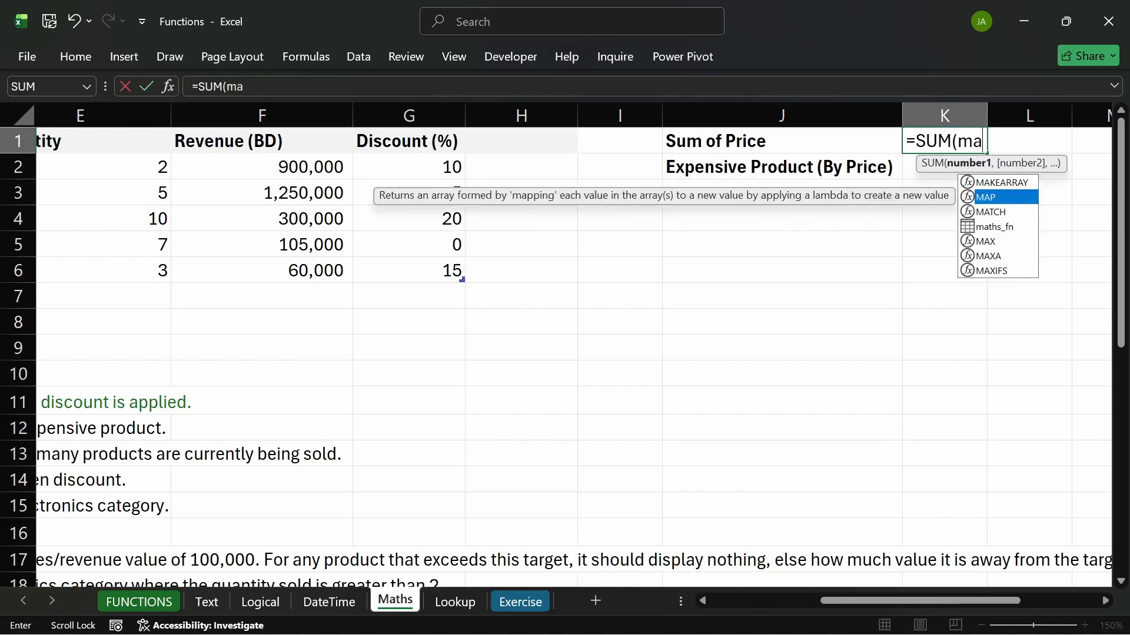
key(Tab)
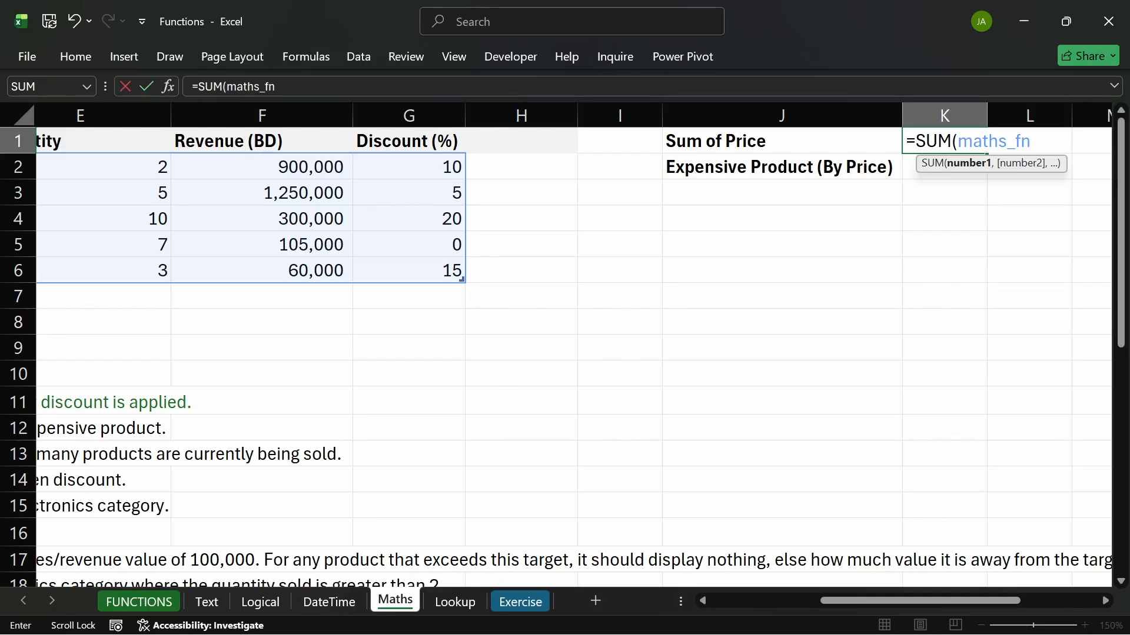
text([)
key(Down)
key(Down)
key(Down)
key(Down)
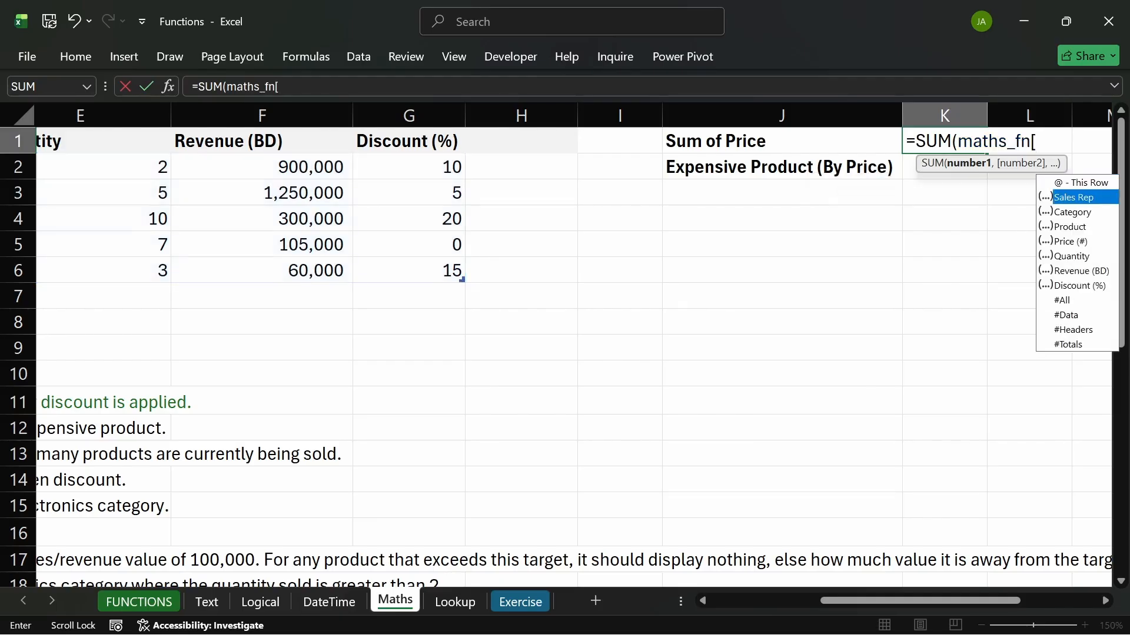
key(Tab)
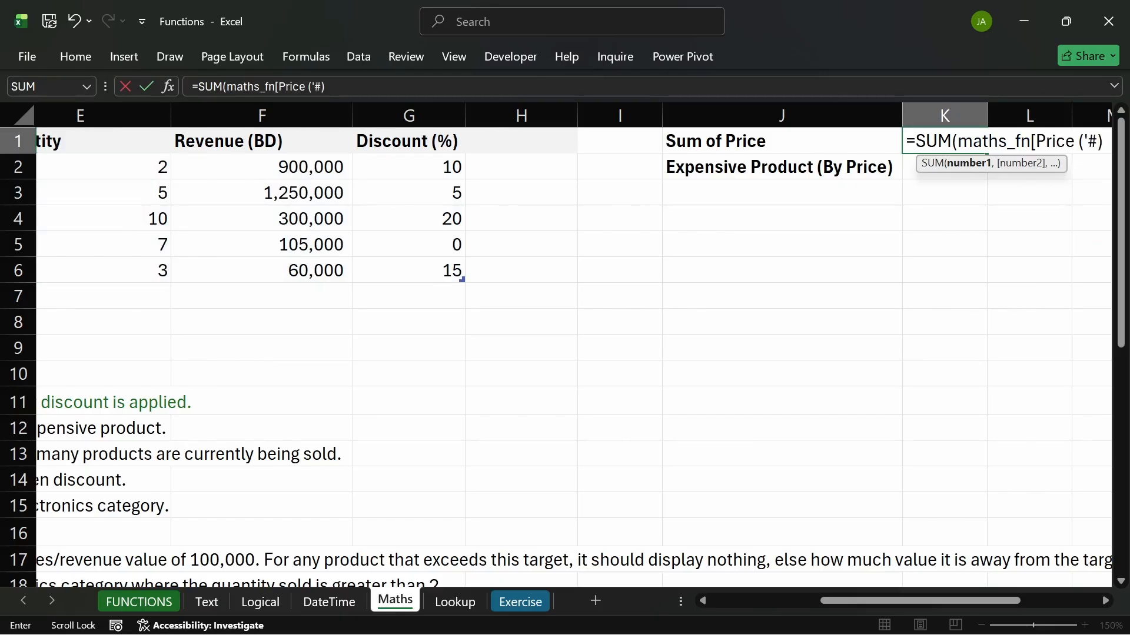
text(])
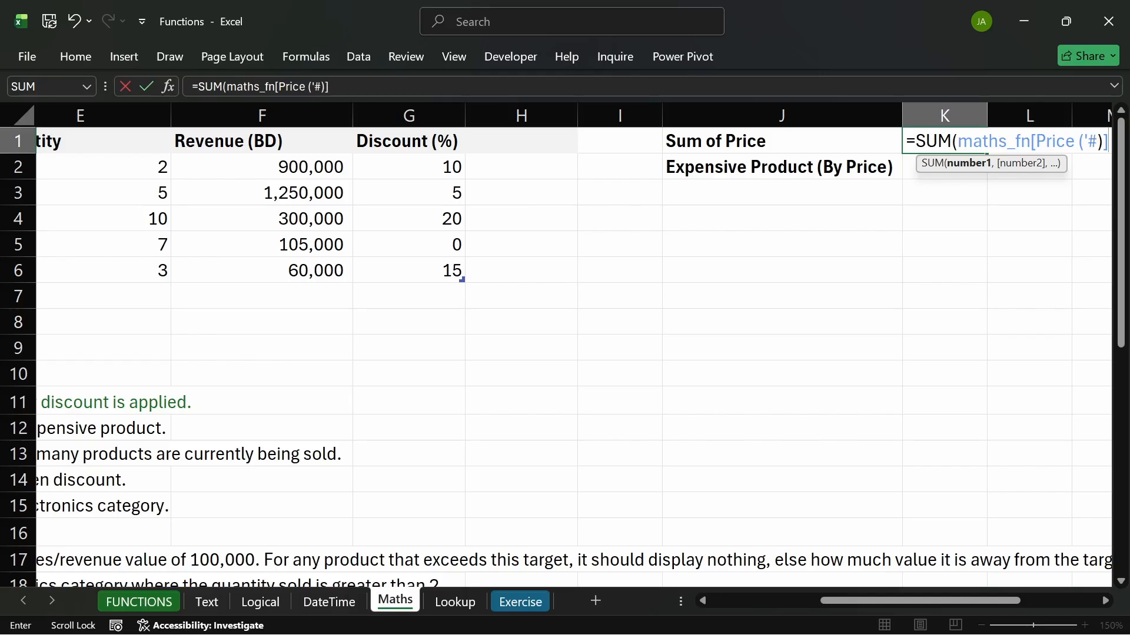
- Erase the drafted formula in K1 back to =S
key(BackSpace)
key(BackSpace)
key(BackSpace)
key(BackSpace)
key(BackSpace)
key(BackSpace)
key(BackSpace)
key(BackSpace)
key(BackSpace)
key(BackSpace)
key(BackSpace)
key(BackSpace)
key(BackSpace)
key(BackSpace)
key(BackSpace)
key(BackSpace)
key(BackSpace)
key(BackSpace)
key(BackSpace)
key(BackSpace)
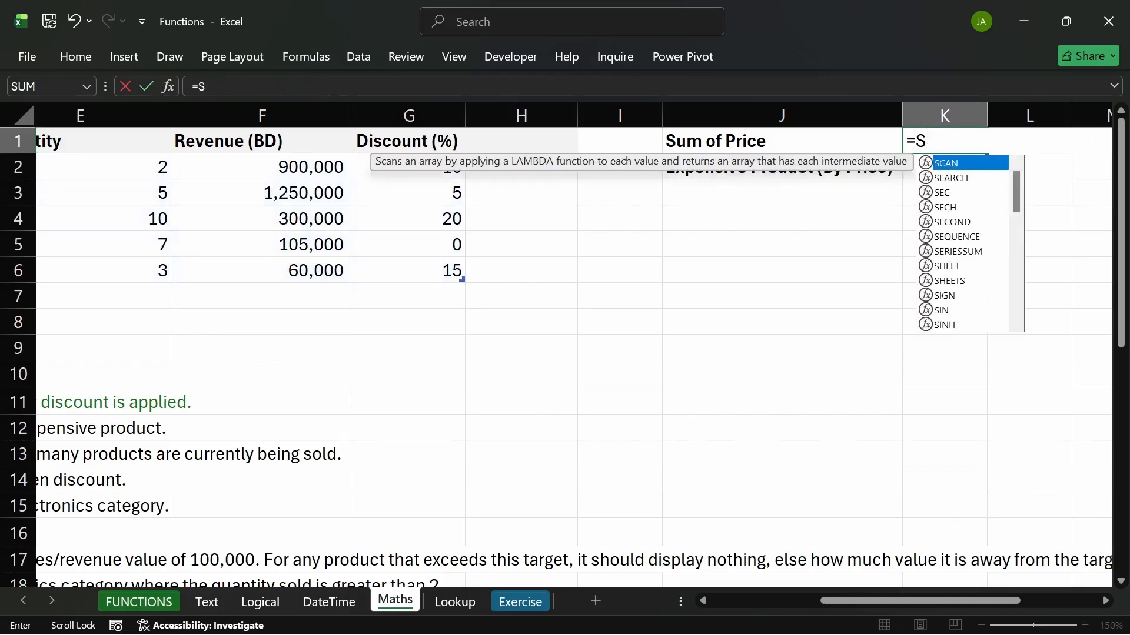
- Complete the SUM formula in K1 by picking the prices in D2:D6 as its argument, giving =SUM(maths_fn[Price ('#)])
text(um)
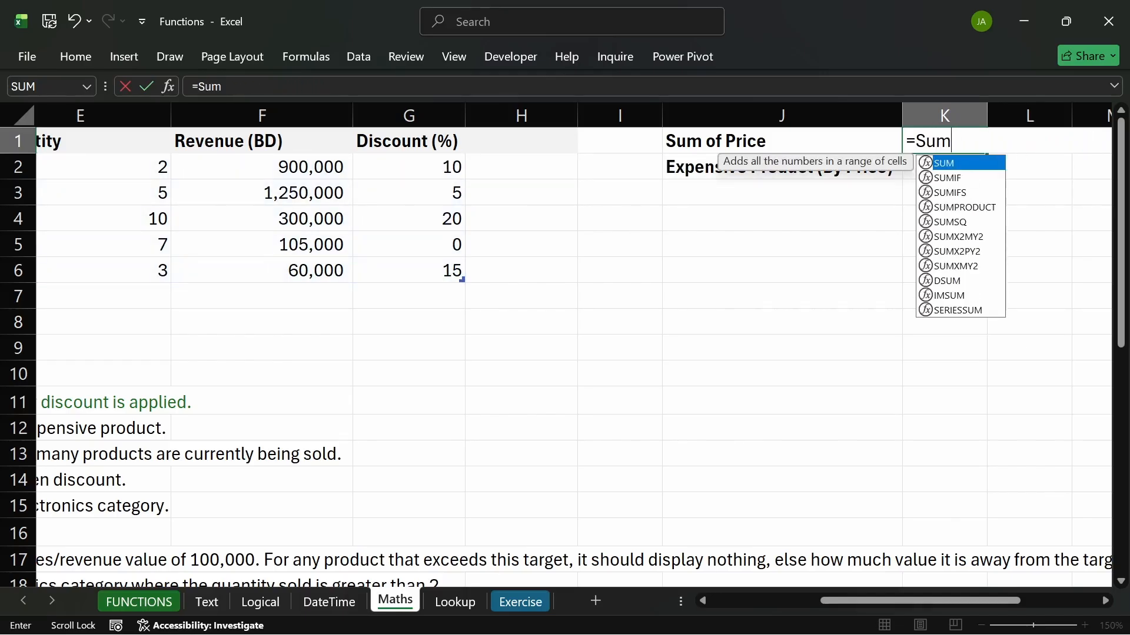
key(Tab)
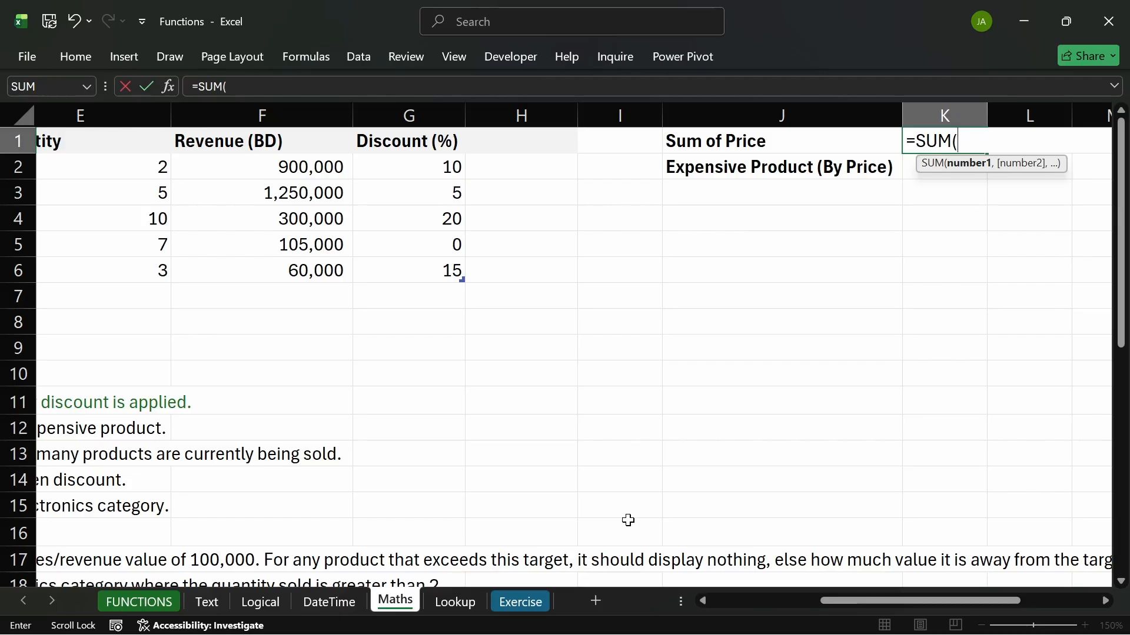
drag(821, 599, 709, 598)
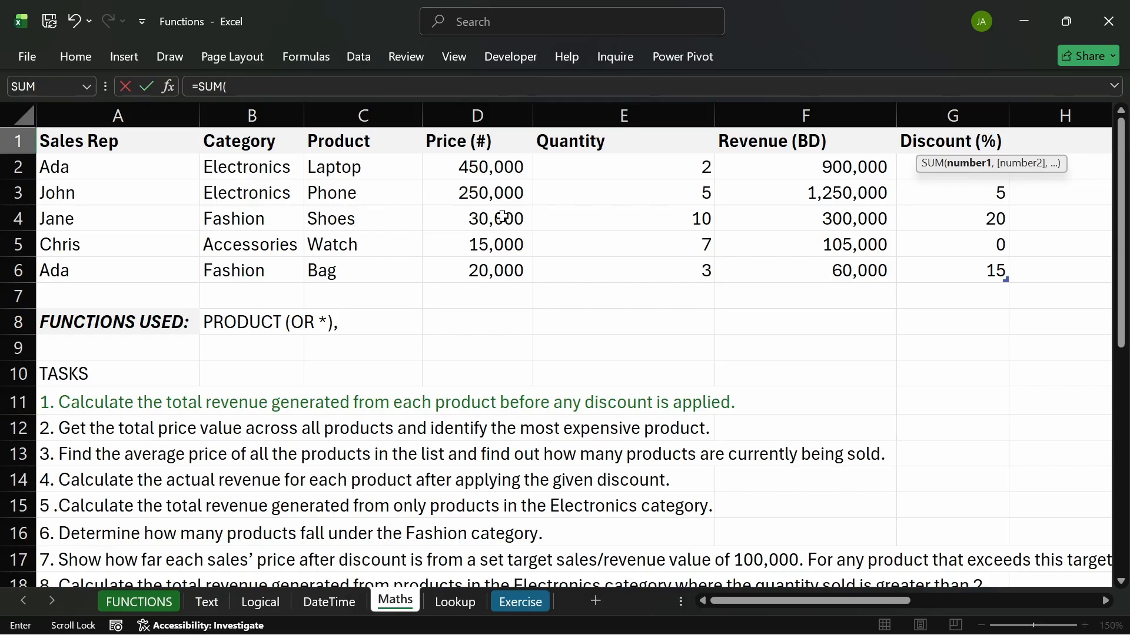
click(506, 168)
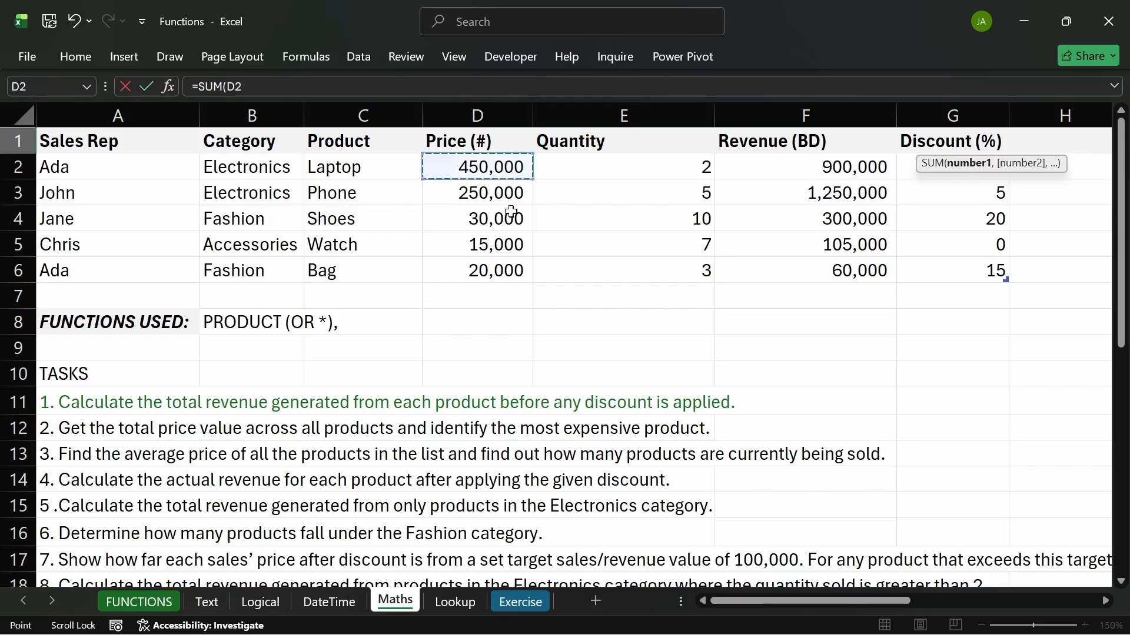
drag(511, 211, 512, 271)
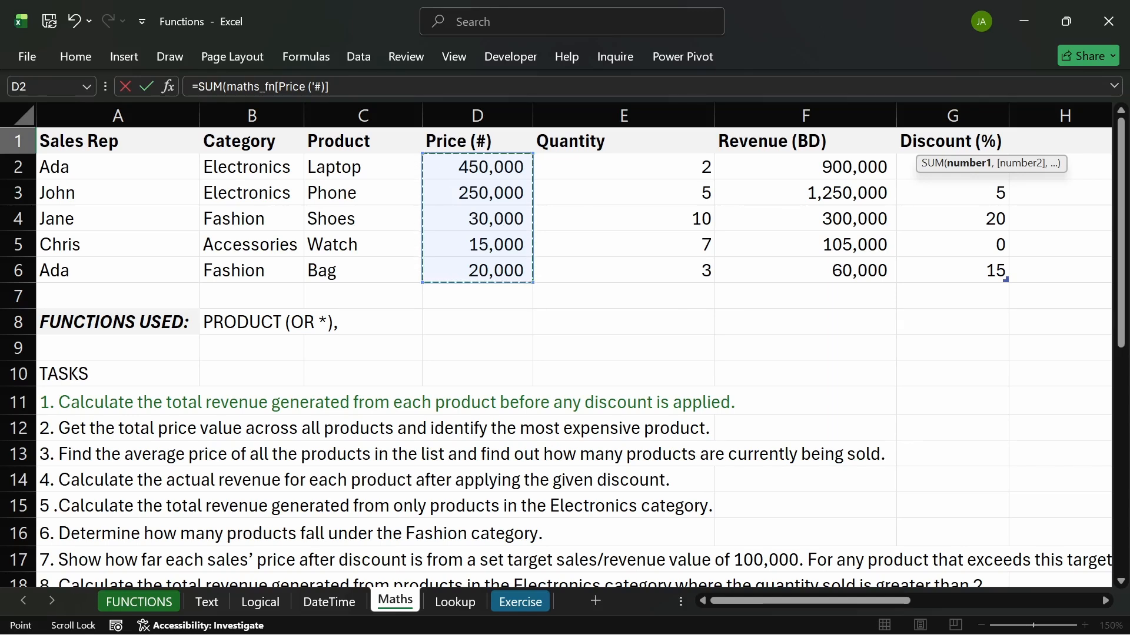
key(Return)
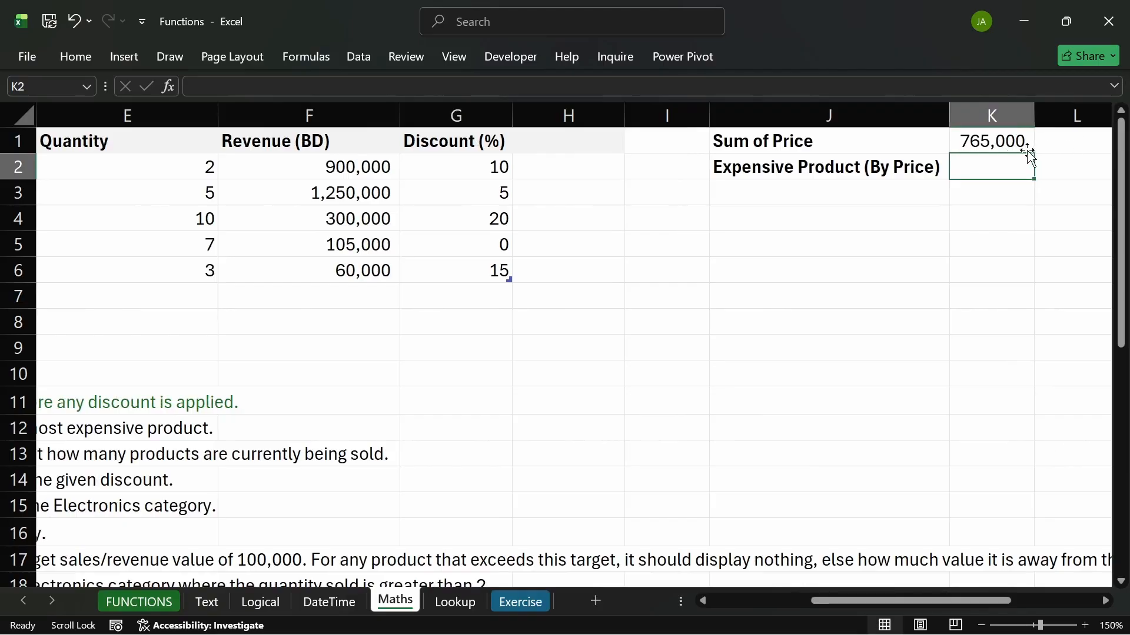
- Review the formula in K1 against the prices in D2:D6 and compare the individual product prices
click(1008, 149)
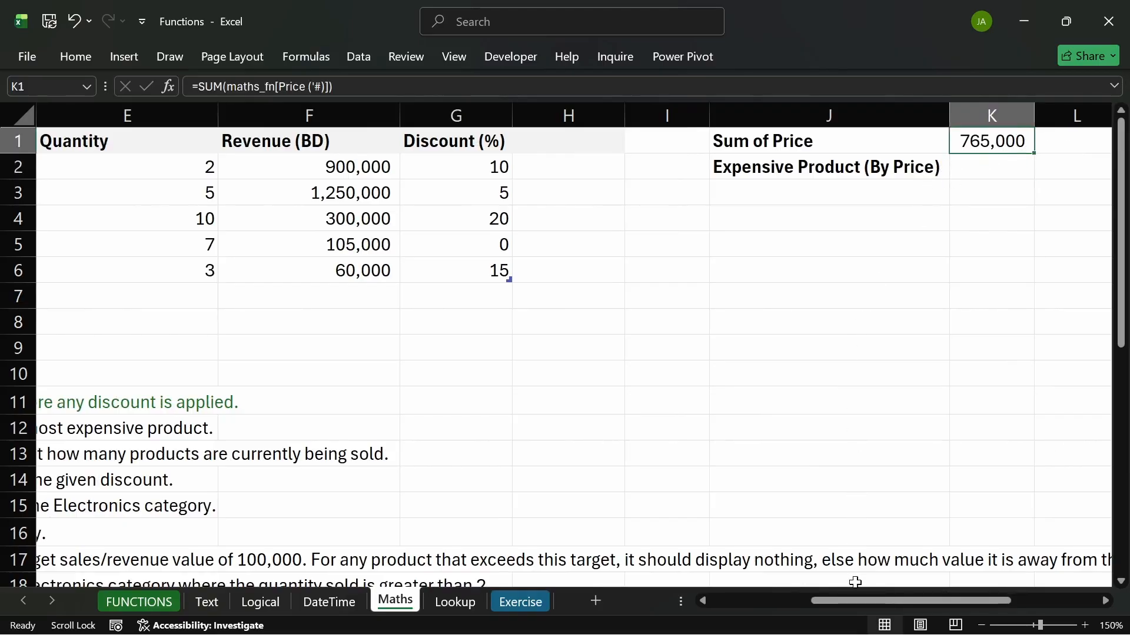
drag(821, 601, 721, 605)
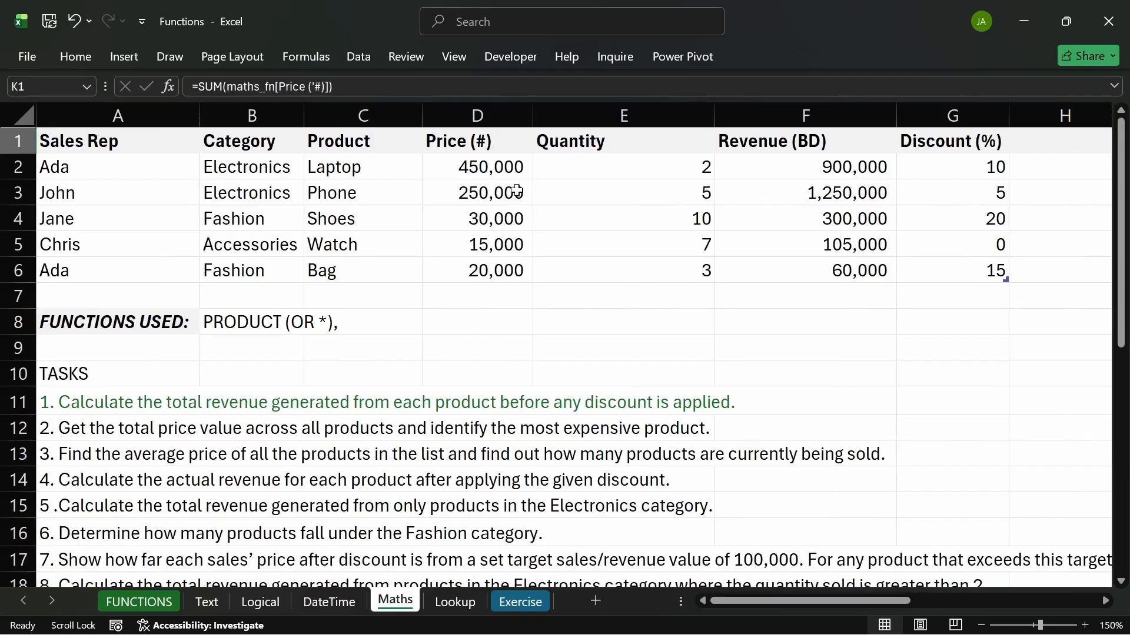
drag(503, 167, 494, 258)
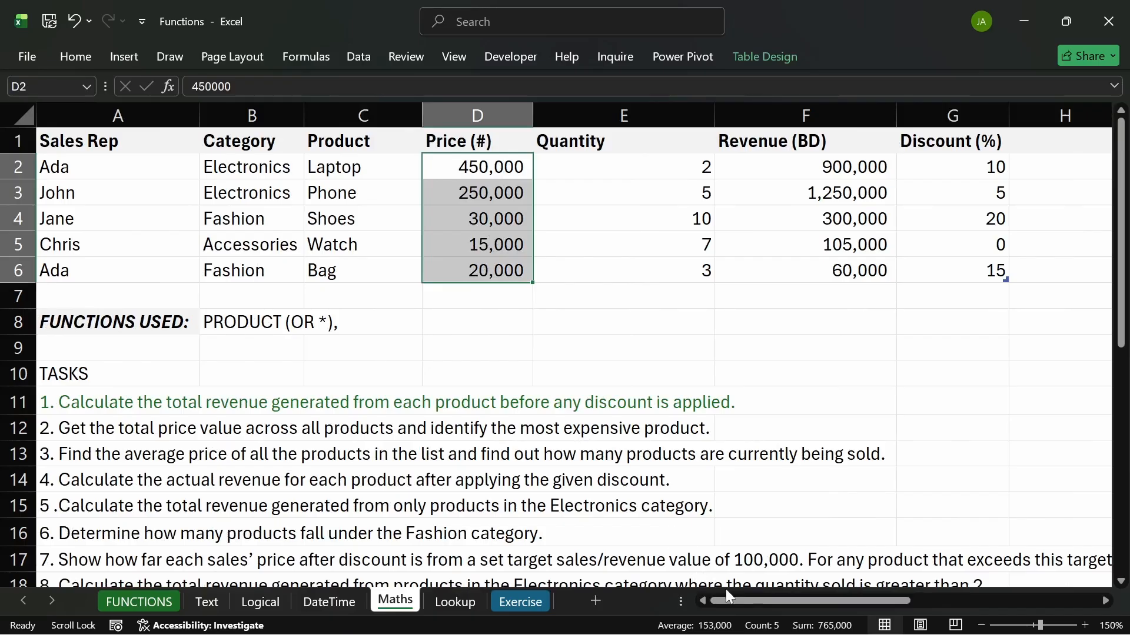
drag(745, 599, 871, 599)
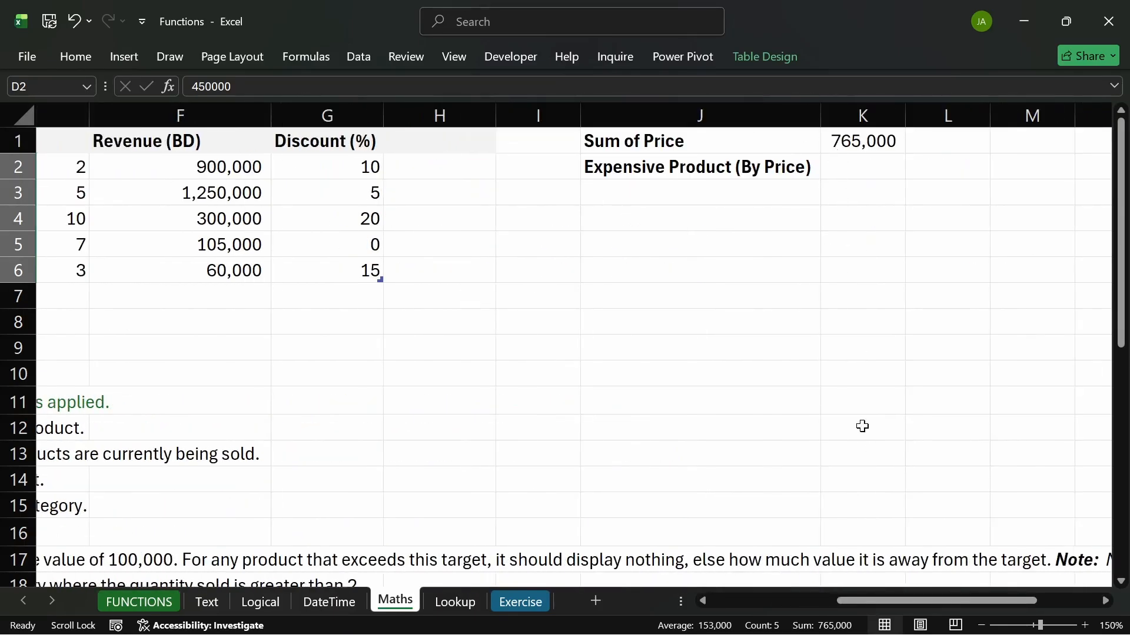
drag(857, 600, 749, 600)
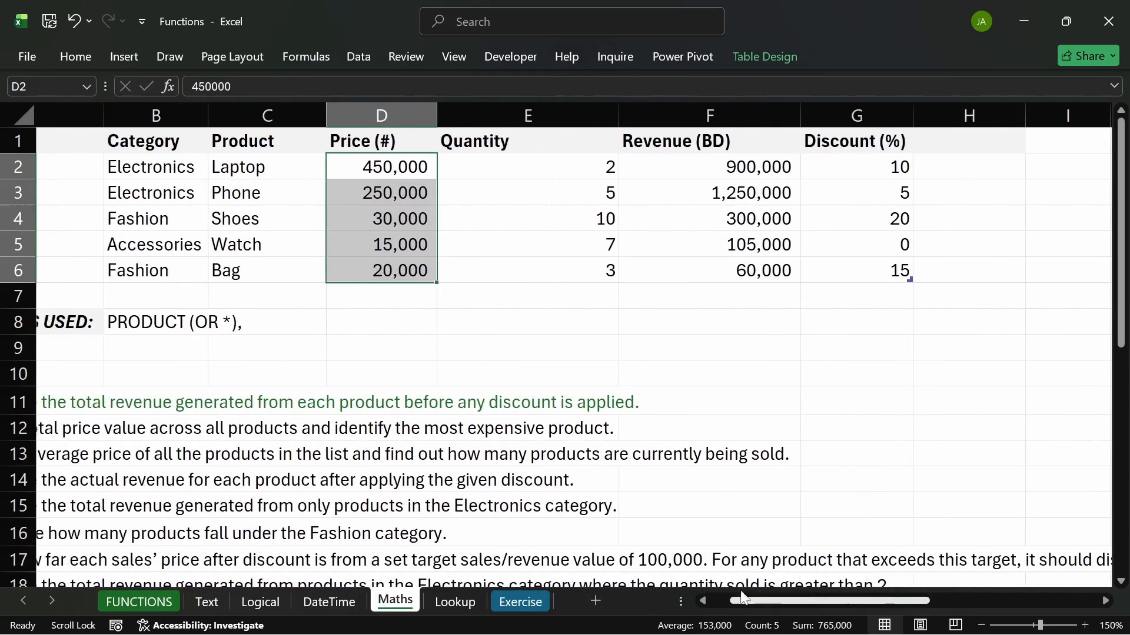
click(335, 197)
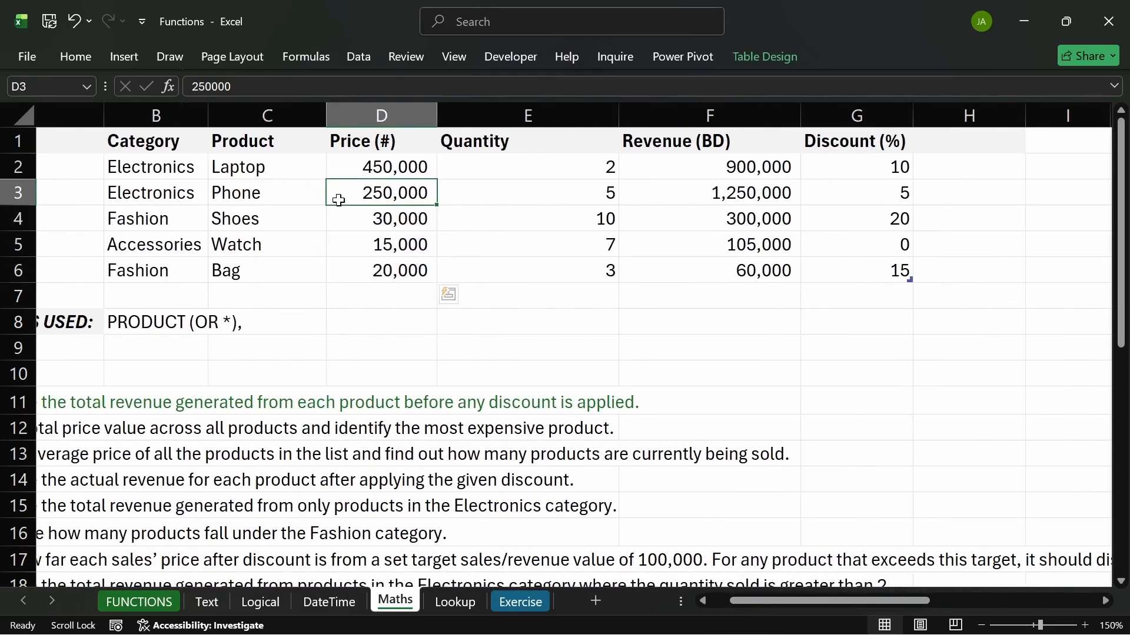
click(352, 169)
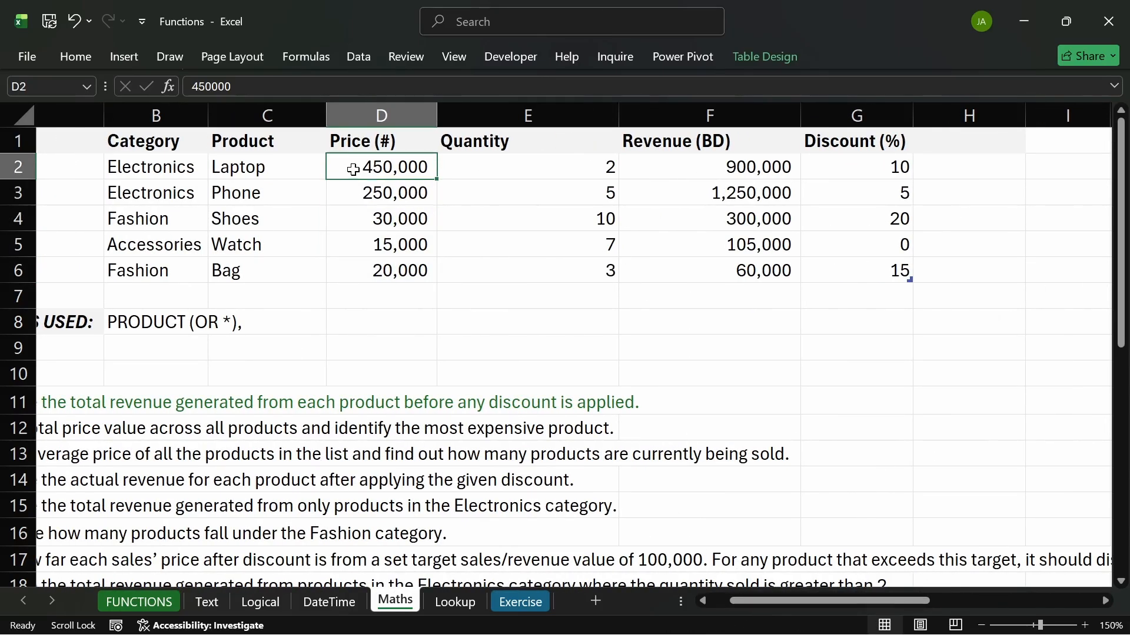
- Start a MAX formula in K2, beside the Expensive Product (By Price) label
drag(800, 598, 891, 599)
click(945, 167)
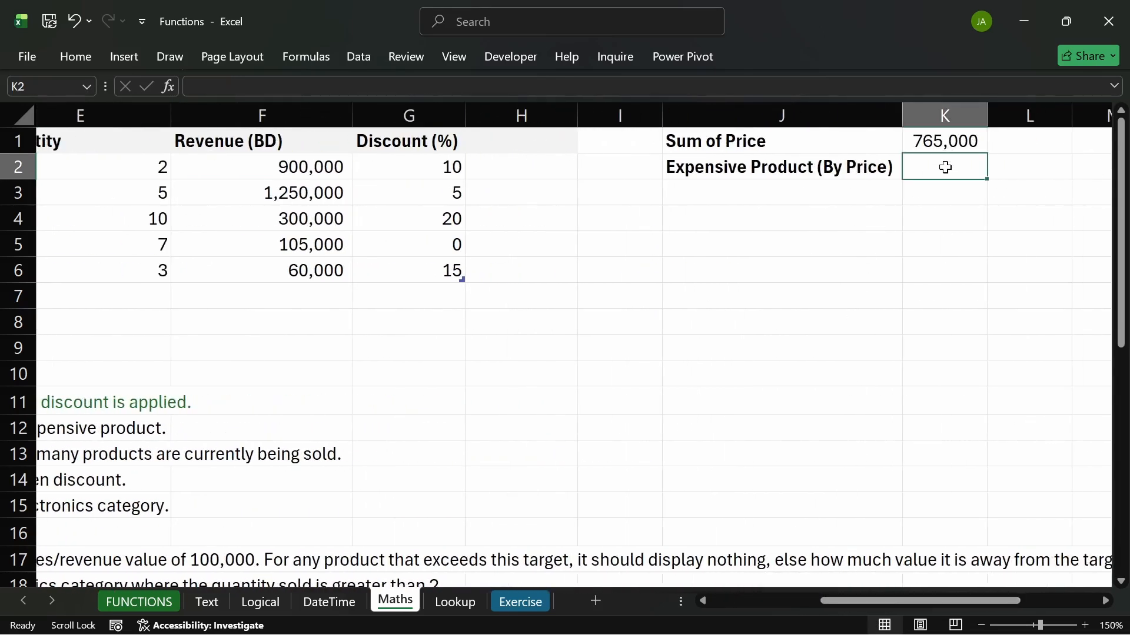
text(=)
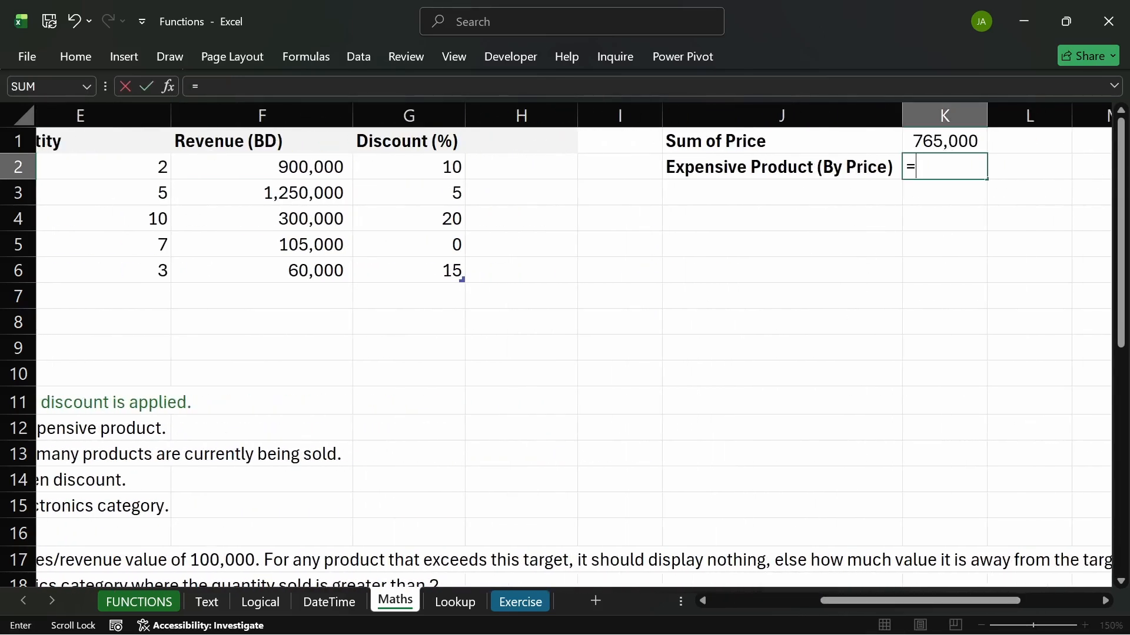
text(me)
key(BackSpace)
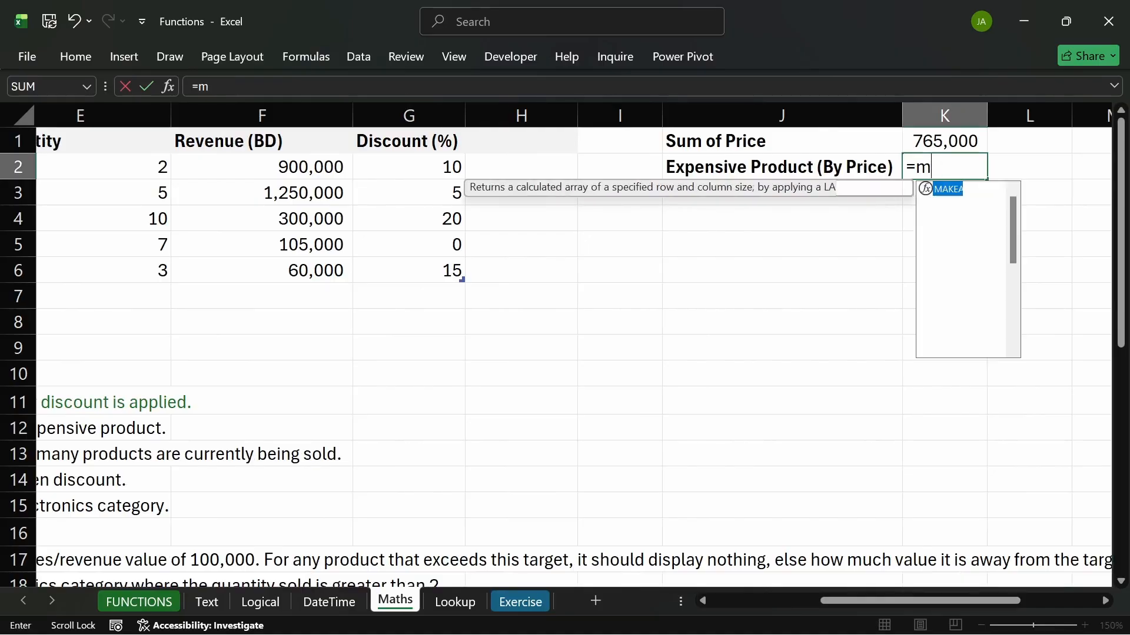
text(ax)
key(Tab)
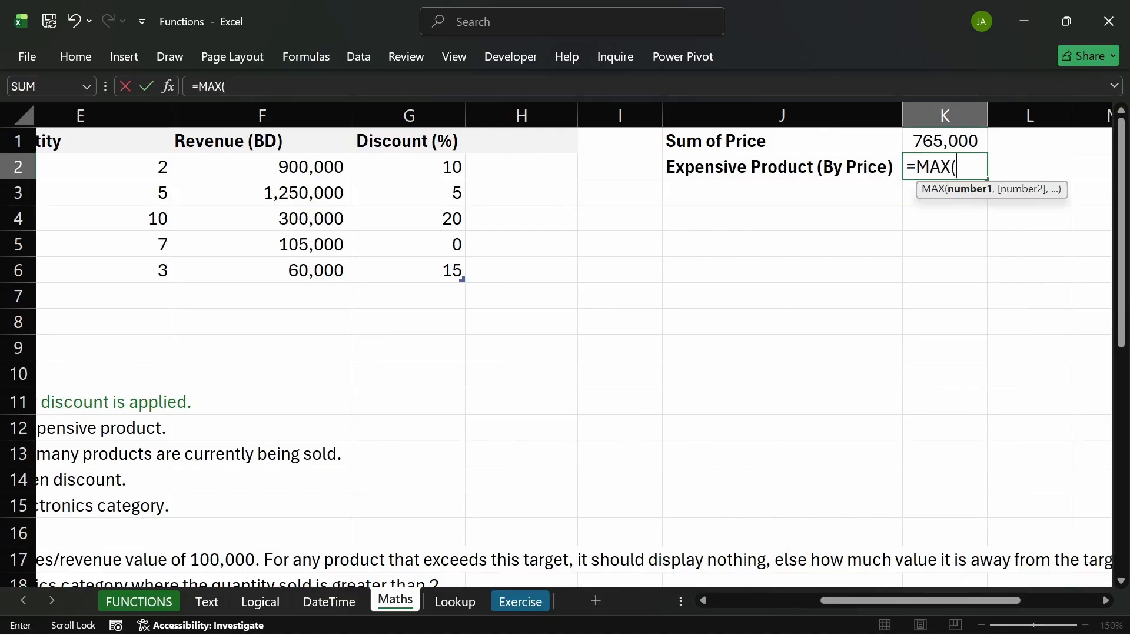
key(BackSpace)
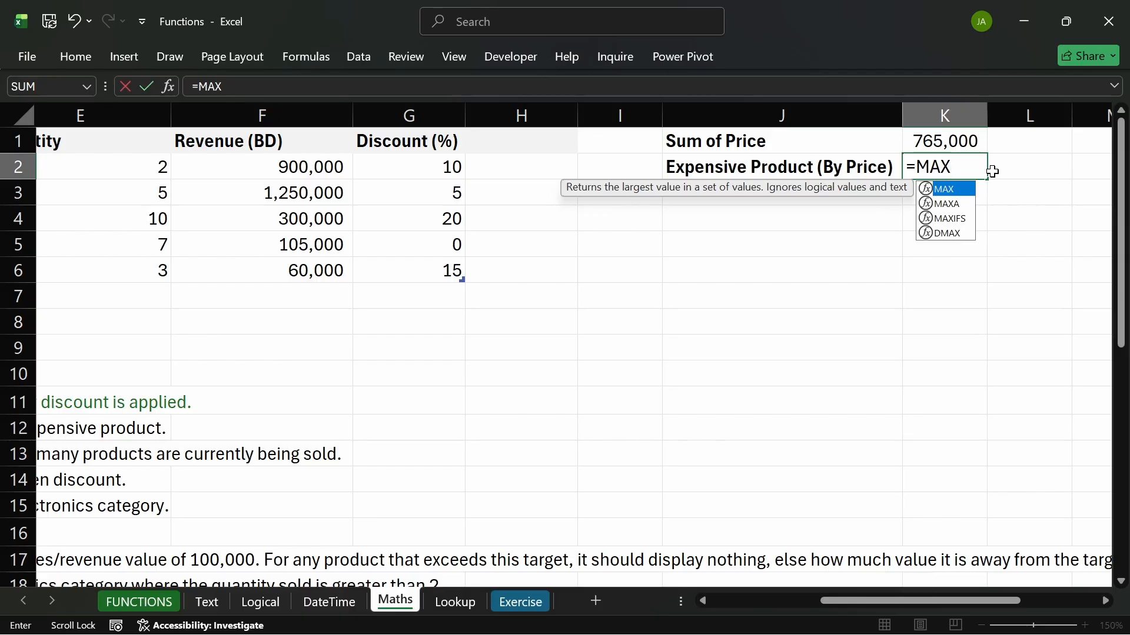
text(()
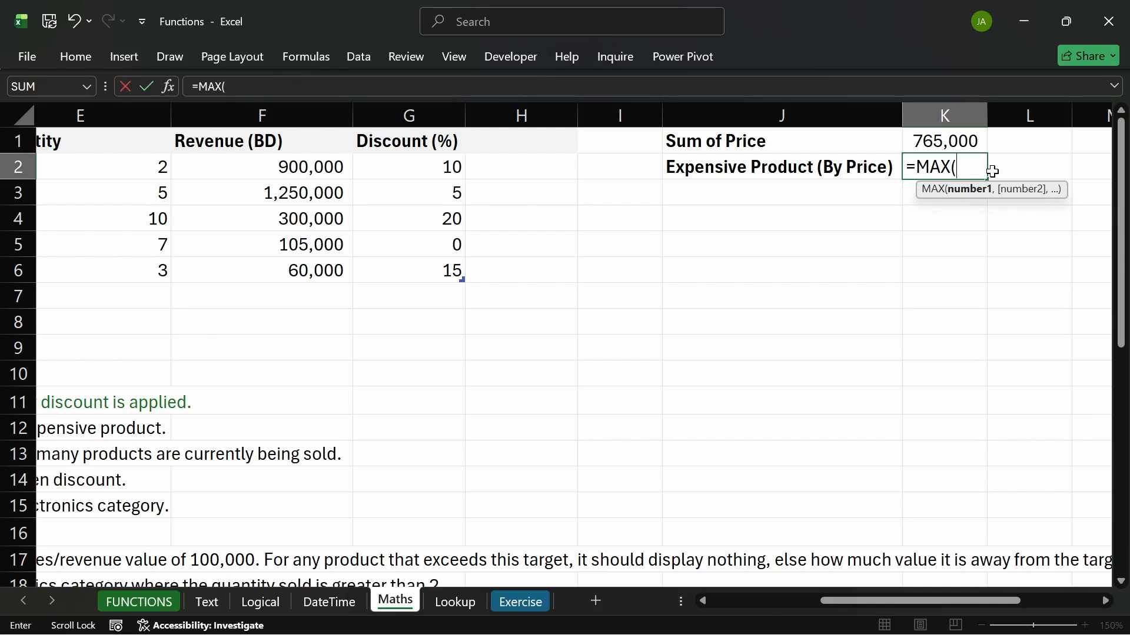
key(BackSpace)
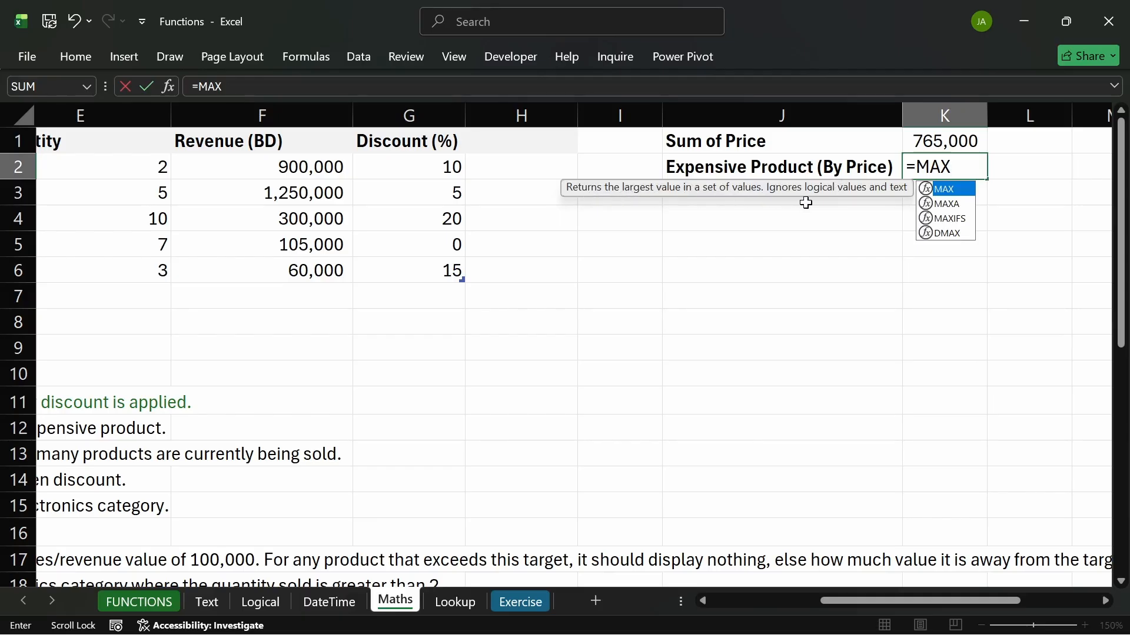
double_click(927, 189)
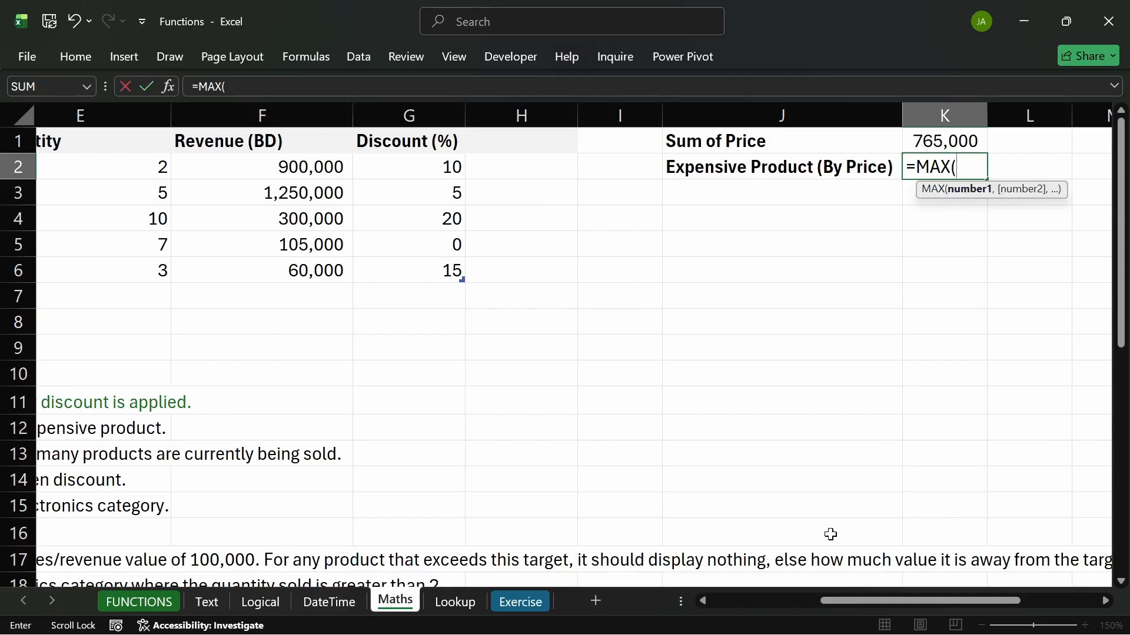
- Complete the K2 formula as =MAX(maths_fn[Price ('#)]) to return the highest value in the Price (#) column
text(math)
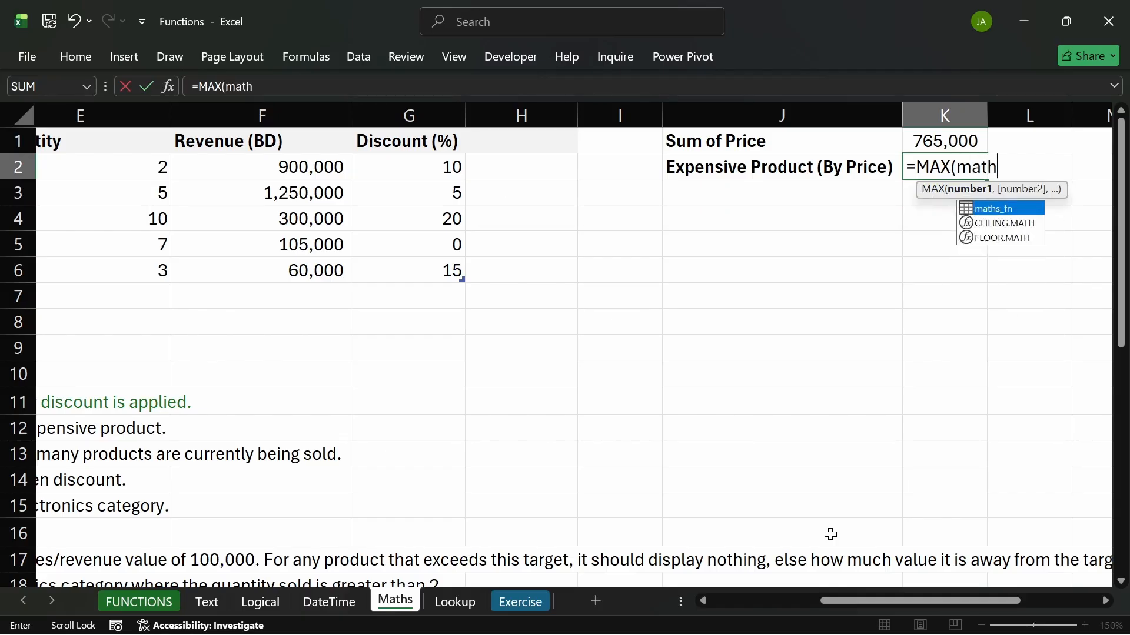
key(Tab)
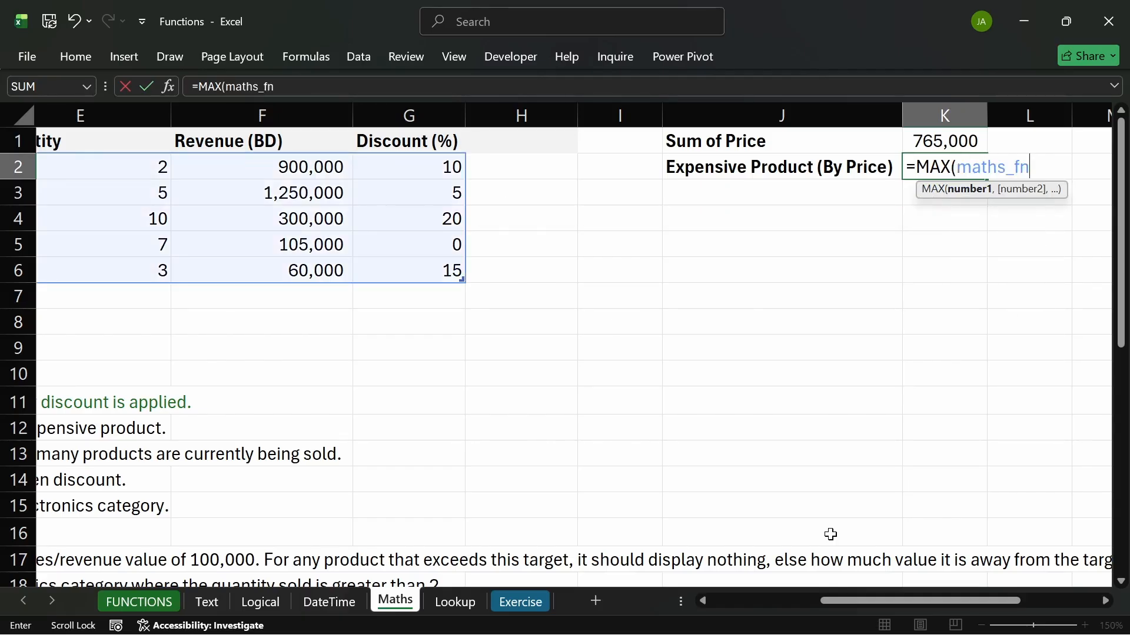
text({)
key(BackSpace)
text([)
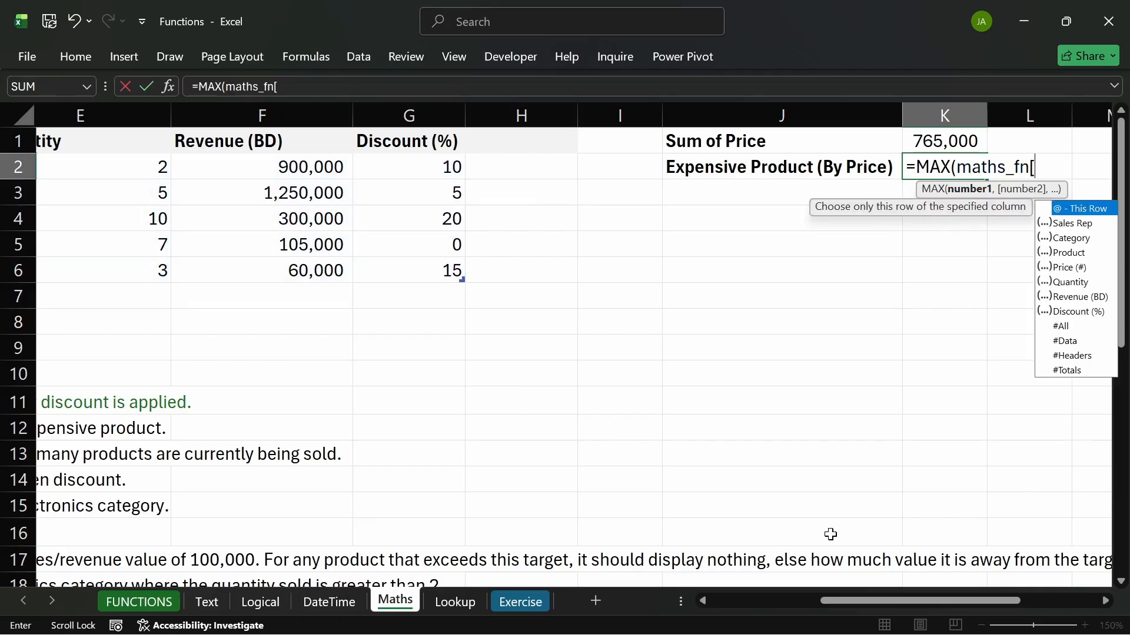
key(Down)
key(Down)
key(Down)
key(Down)
key(Tab)
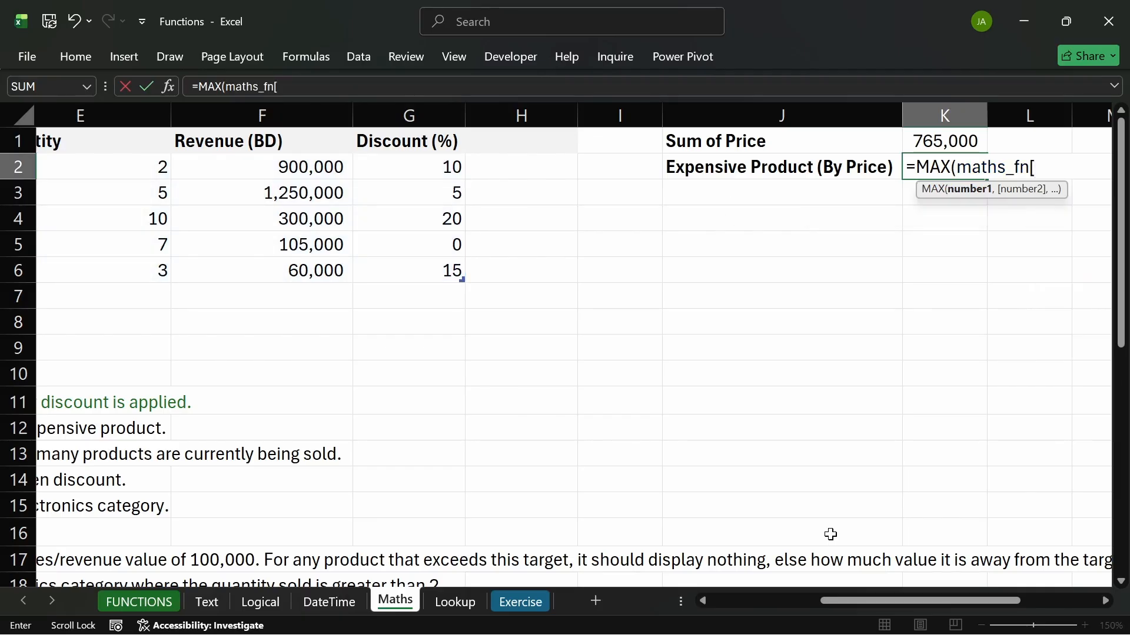
text(])
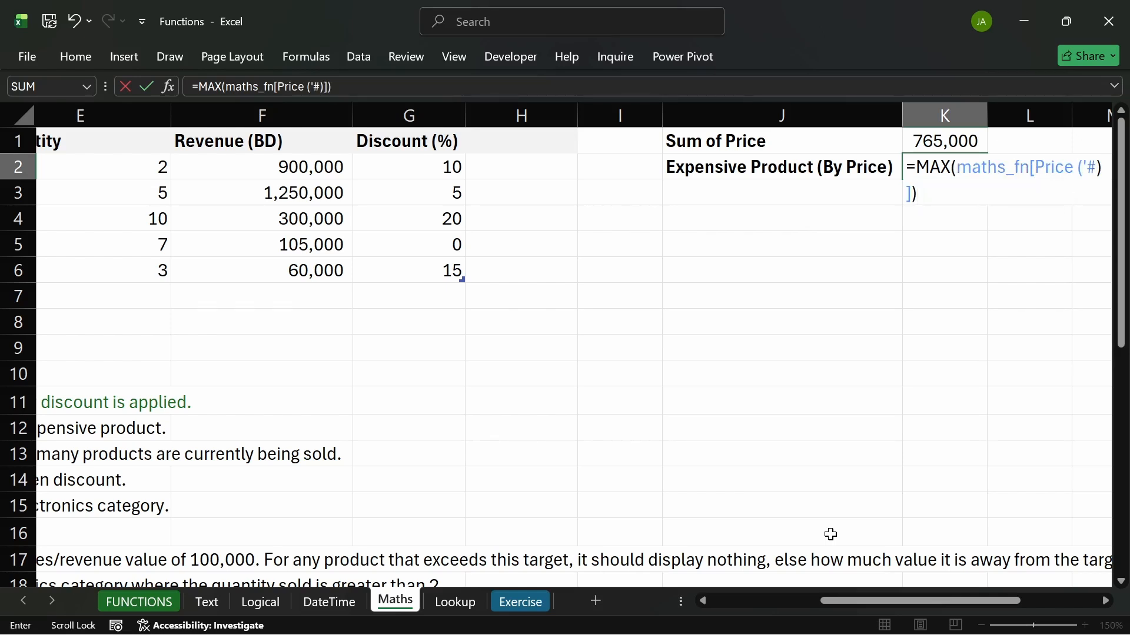
key(Return)
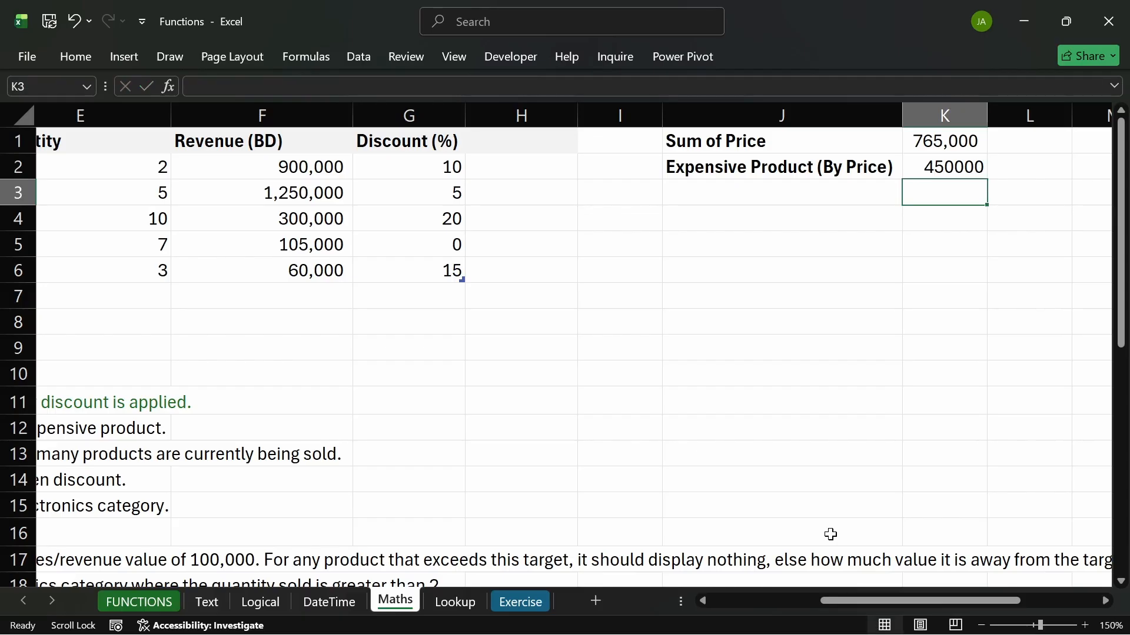
click(960, 167)
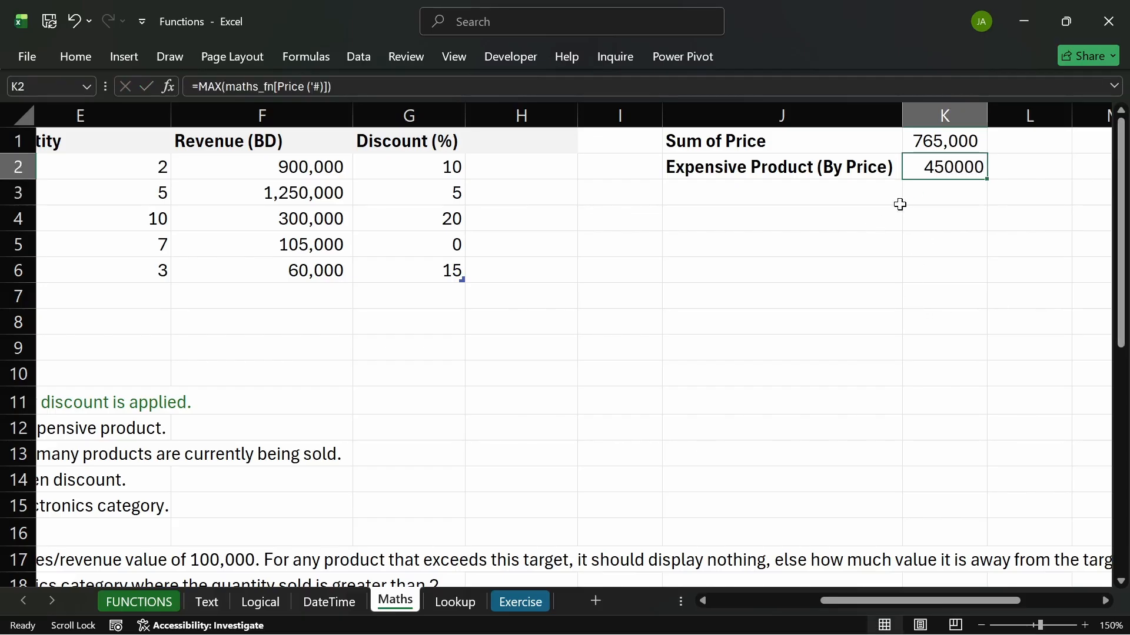
- Format the K2 result in comma style with thousands separators and no decimal places
click(90, 54)
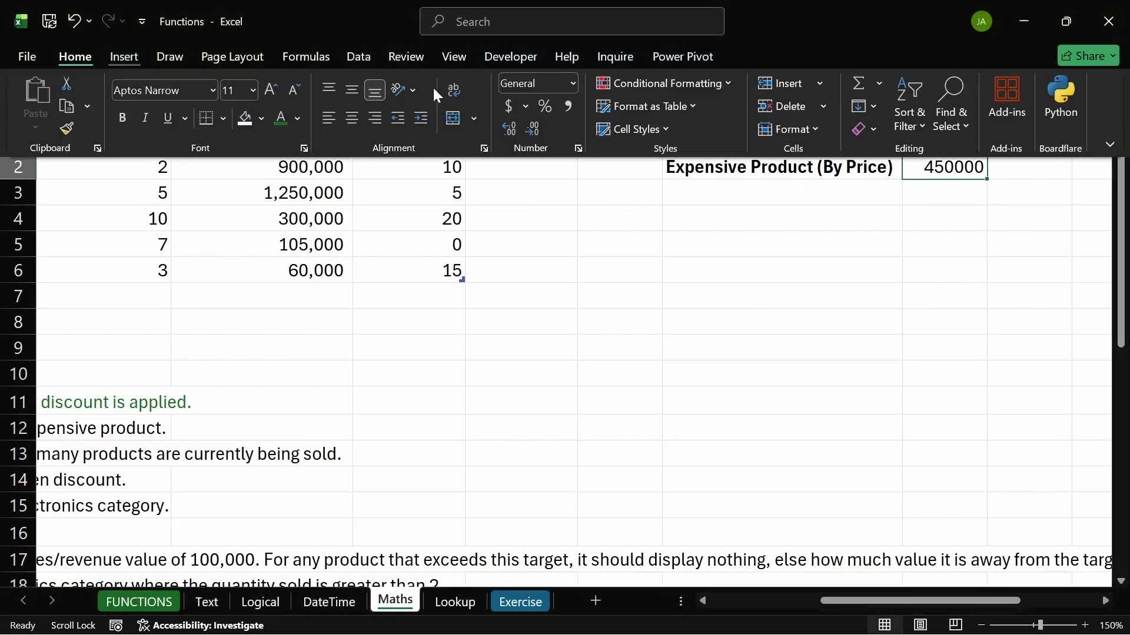
click(566, 109)
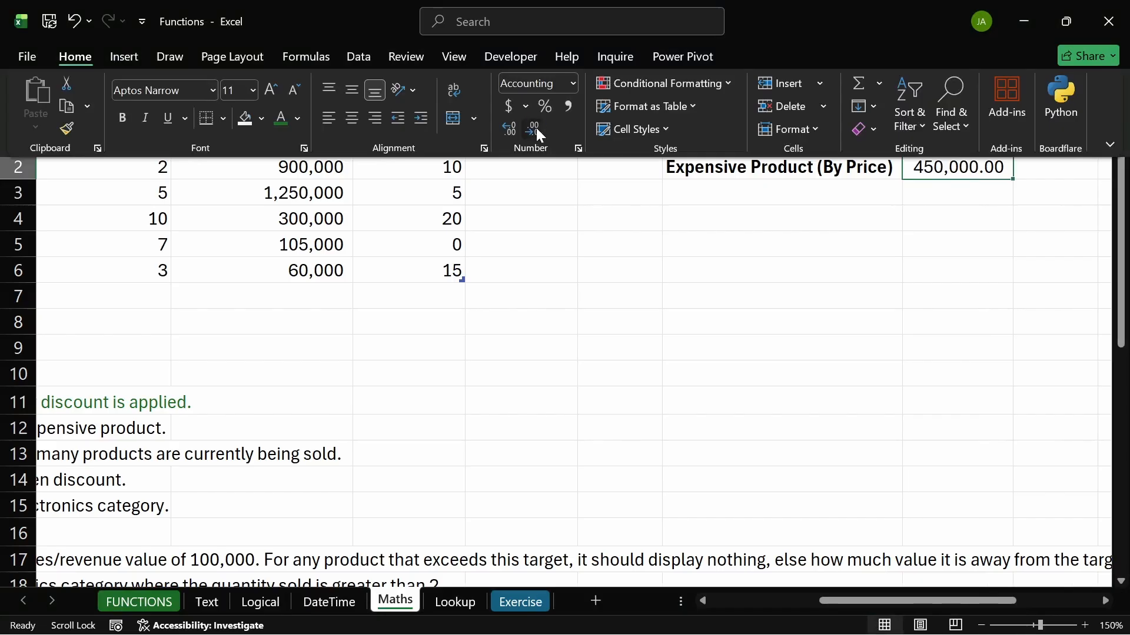
click(534, 128)
click(534, 128)
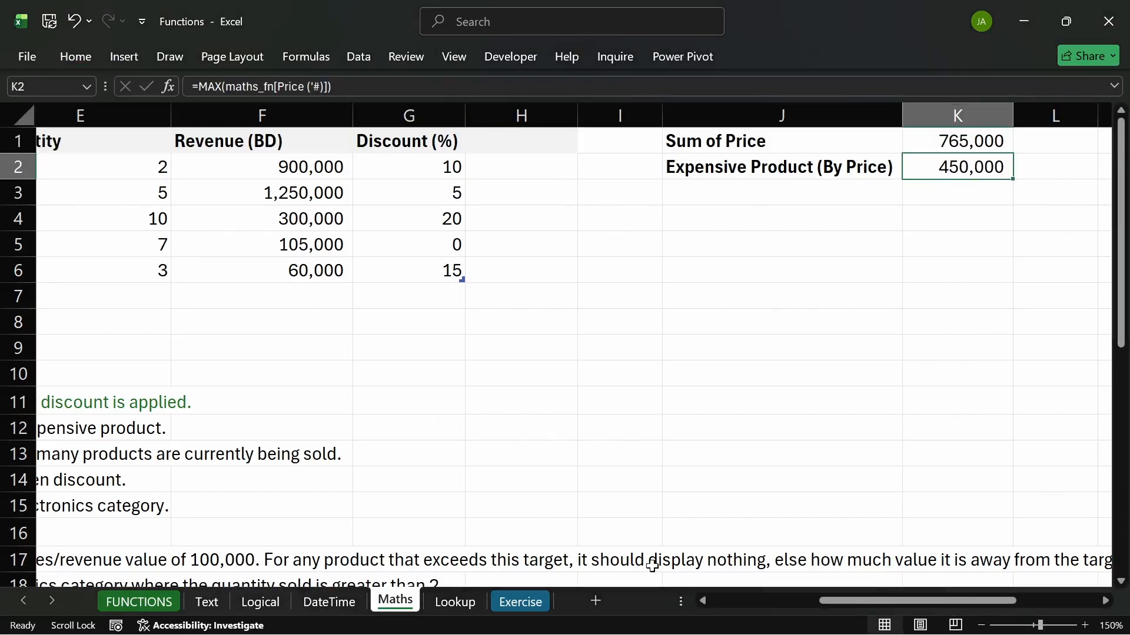
- Mark task 2 in A12 as completed by giving its text the same green font colour as task 1
drag(839, 602, 682, 603)
click(469, 167)
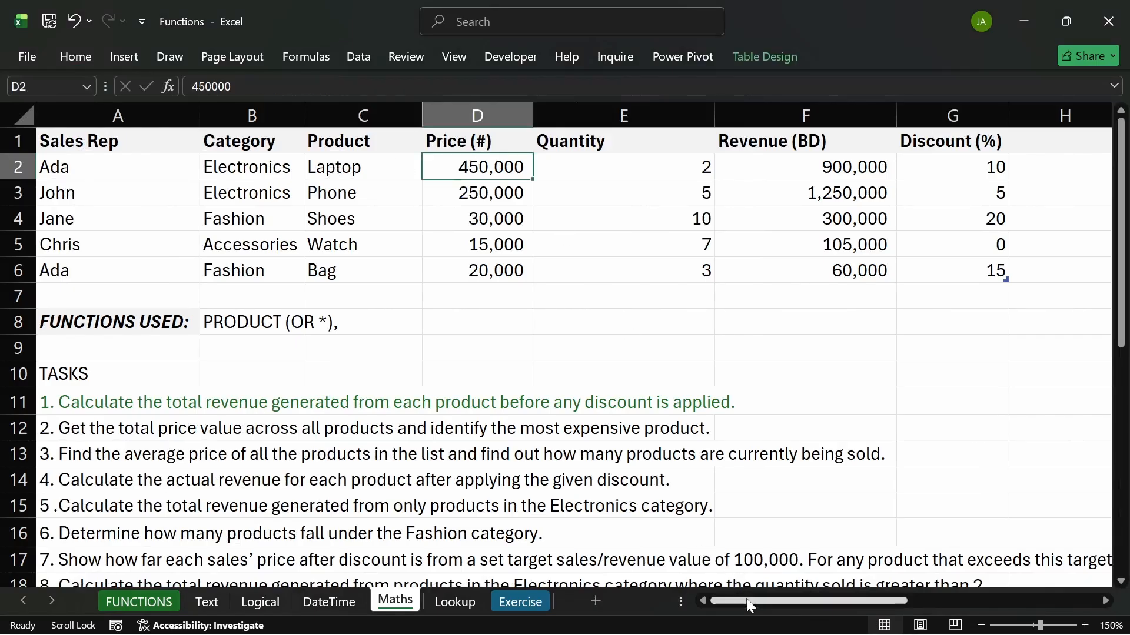
click(94, 429)
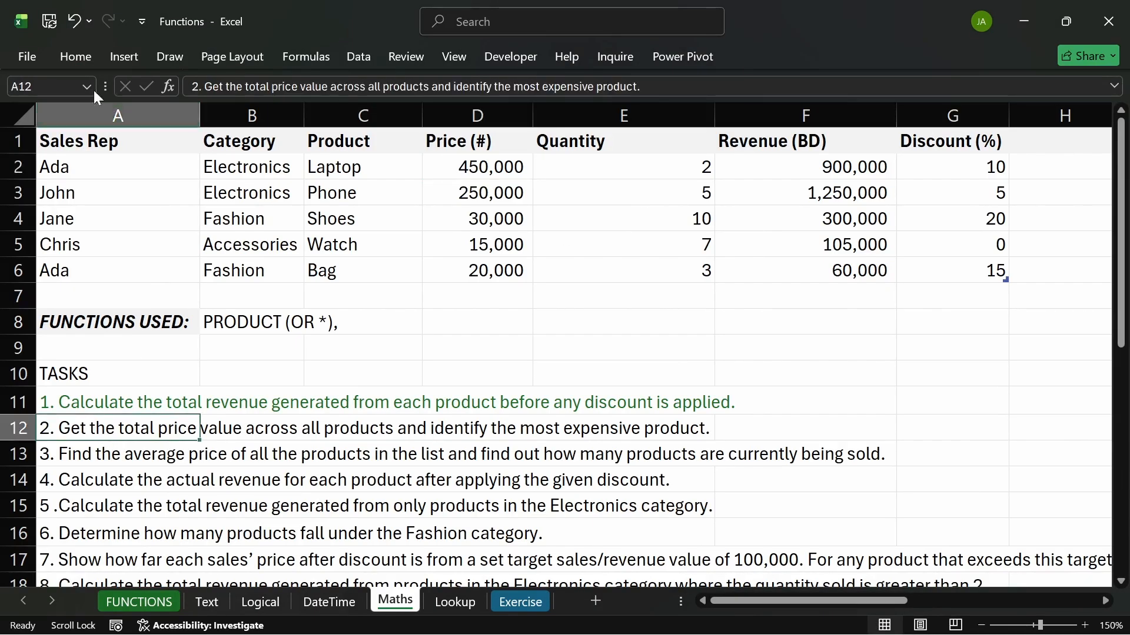
click(73, 55)
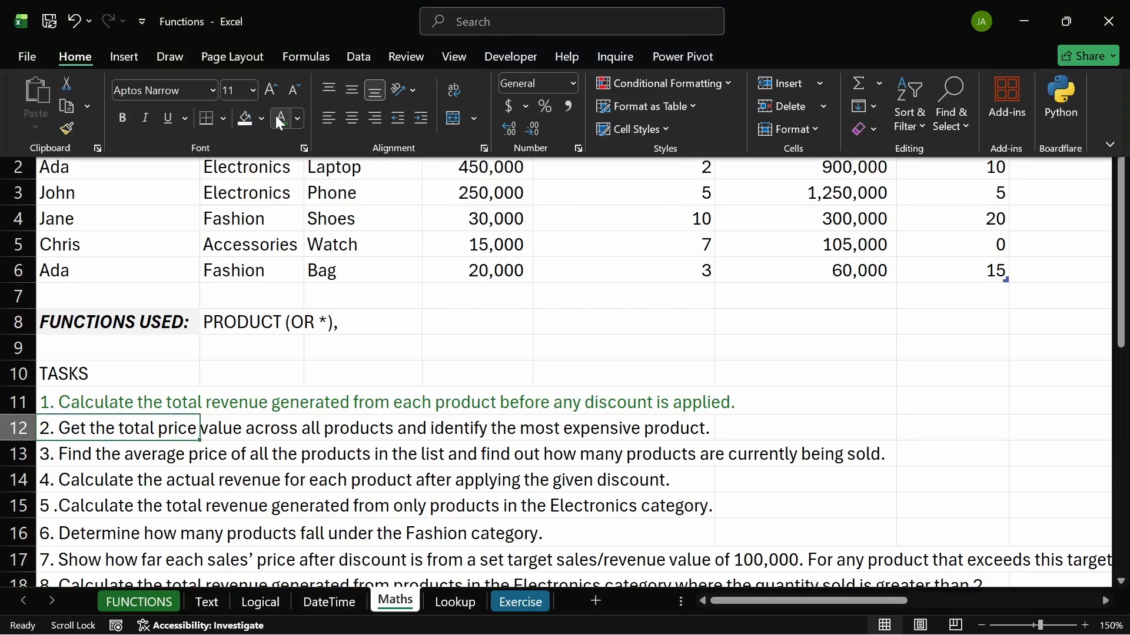
click(274, 118)
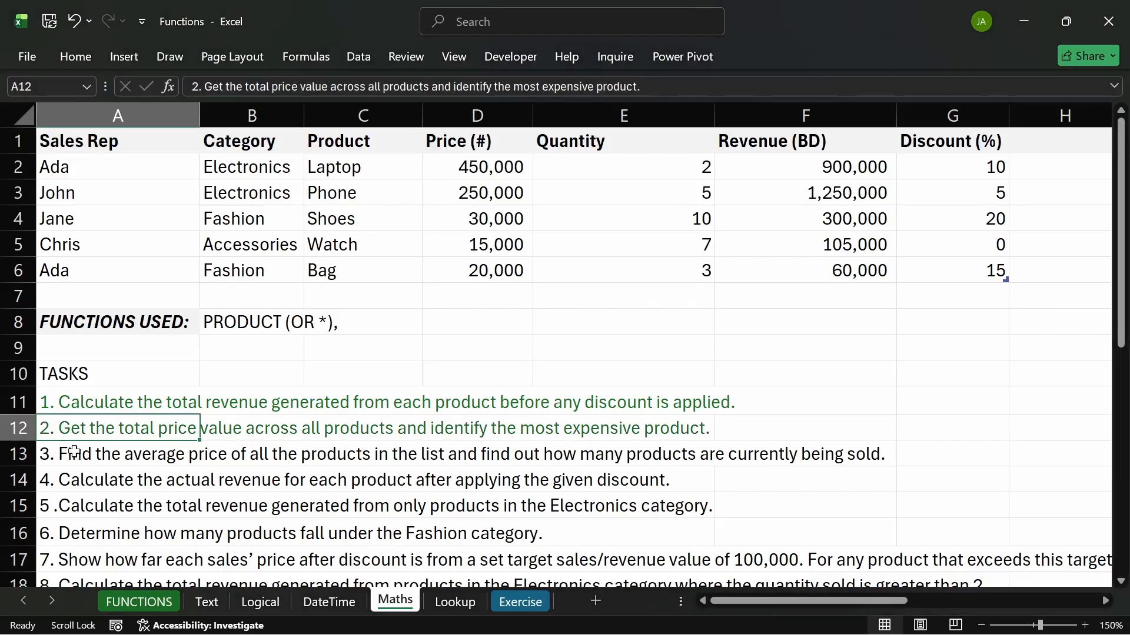
- Review task 3 and the prices in D2:D6, and copy the Sum of Price label from J1 into J3
click(84, 456)
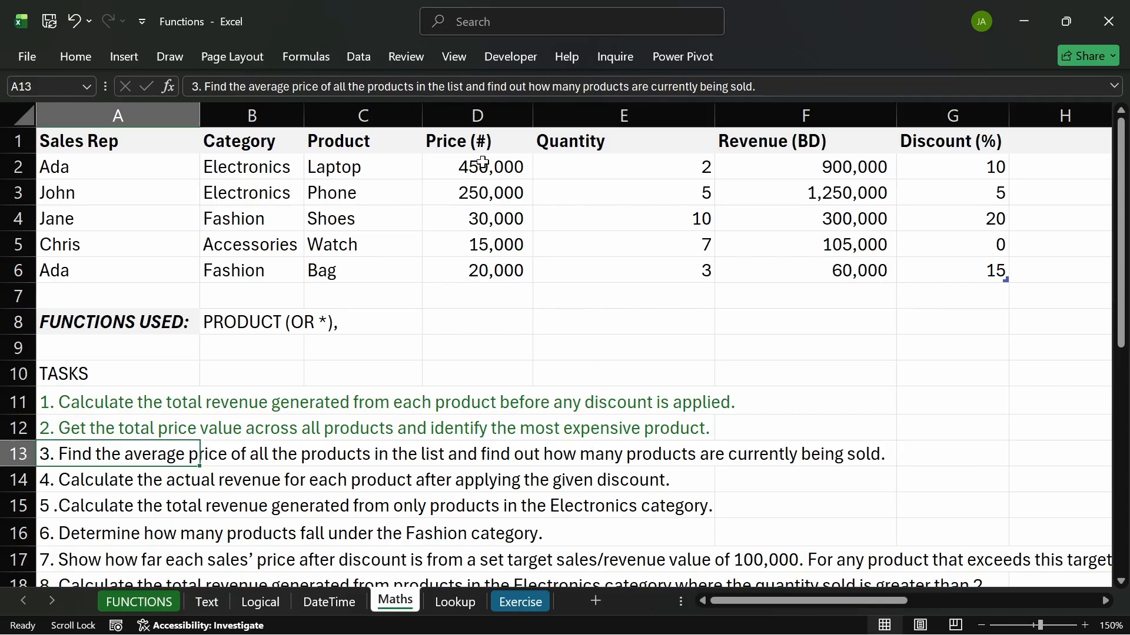
drag(482, 162, 487, 272)
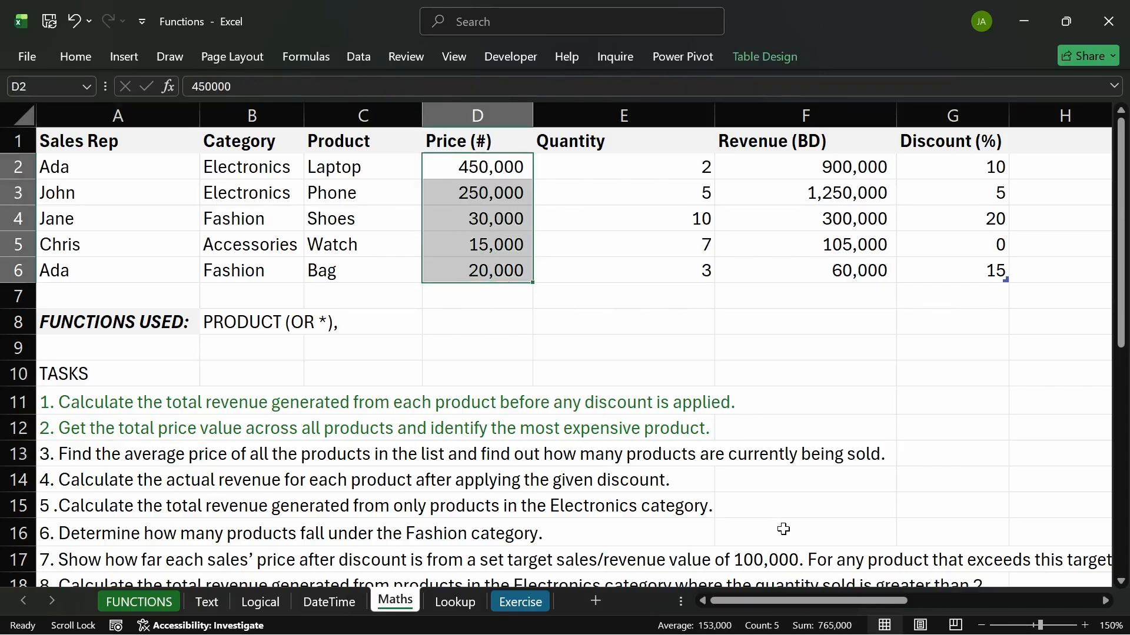
drag(800, 599, 840, 598)
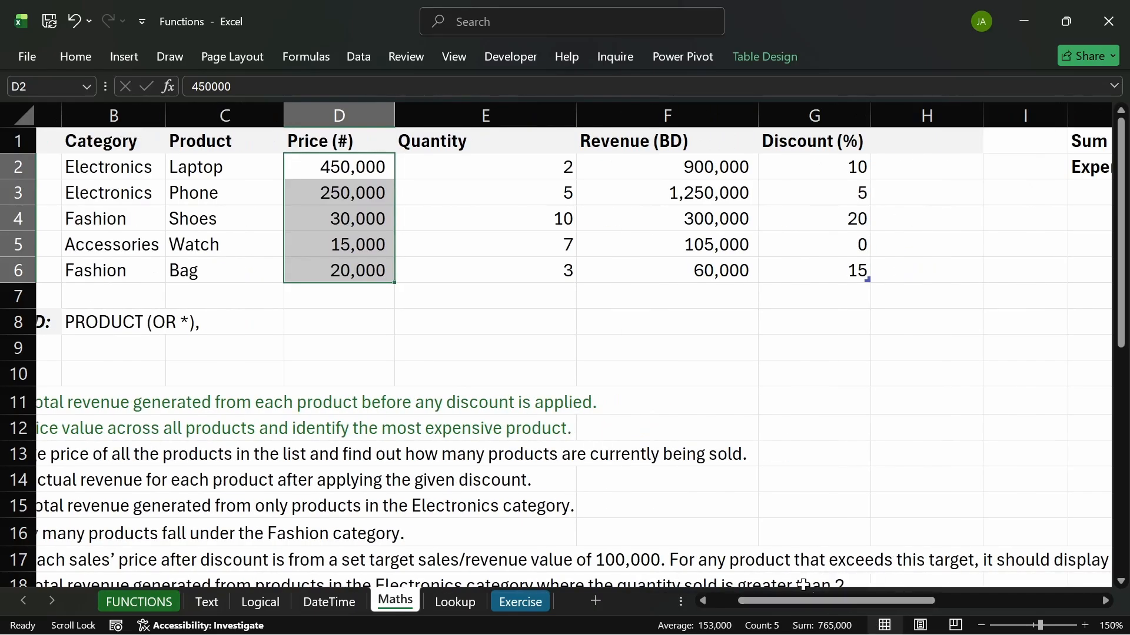
drag(807, 599, 867, 599)
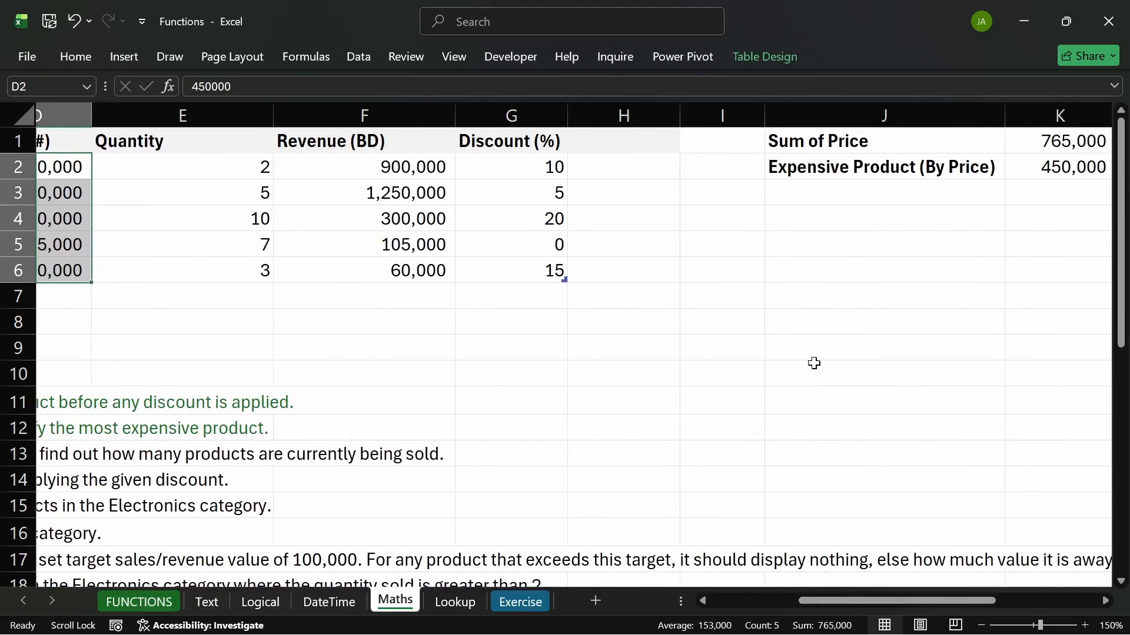
click(835, 199)
click(829, 144)
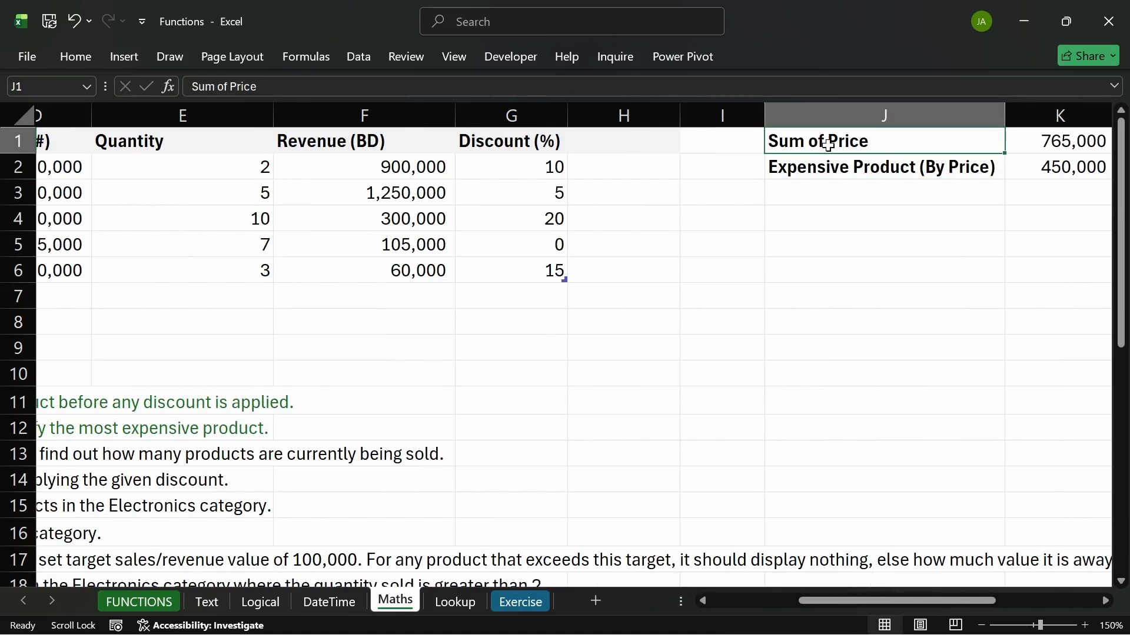
key(ctrl+c)
click(817, 199)
key(ctrl+v)
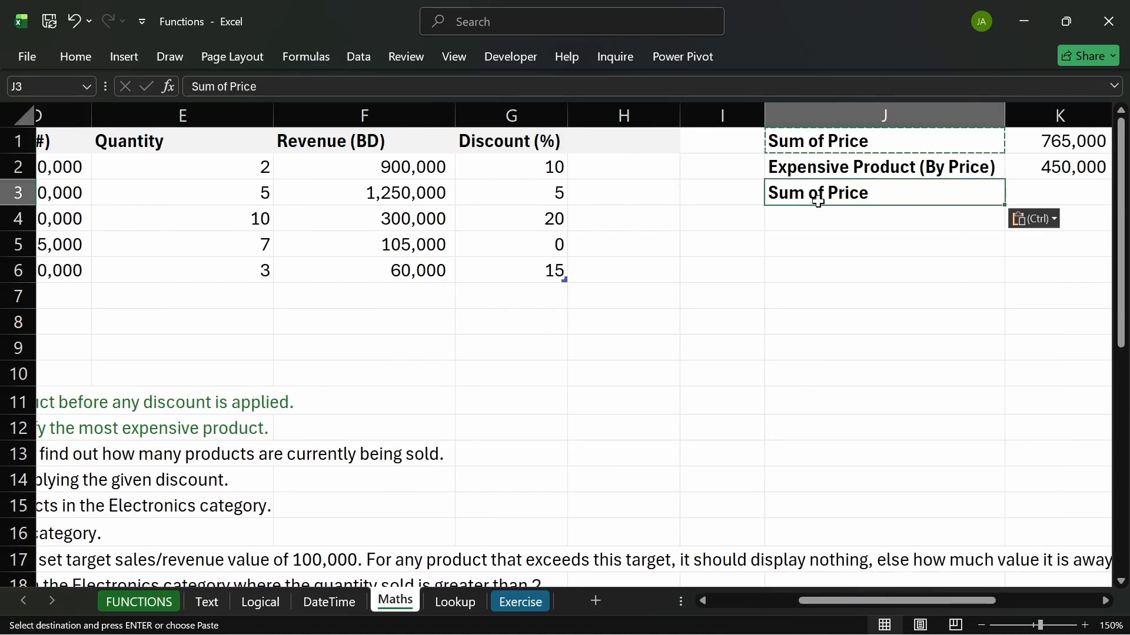
- Change the copied label in J3 to Average Price
double_click(818, 201)
drag(825, 193, 760, 192)
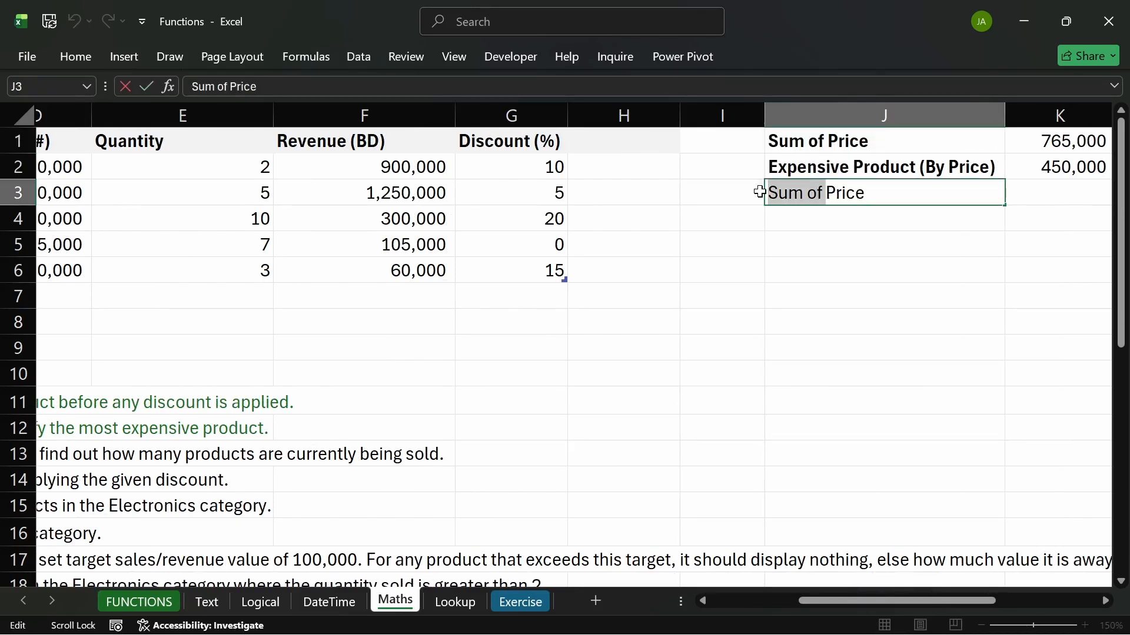
text(Aver)
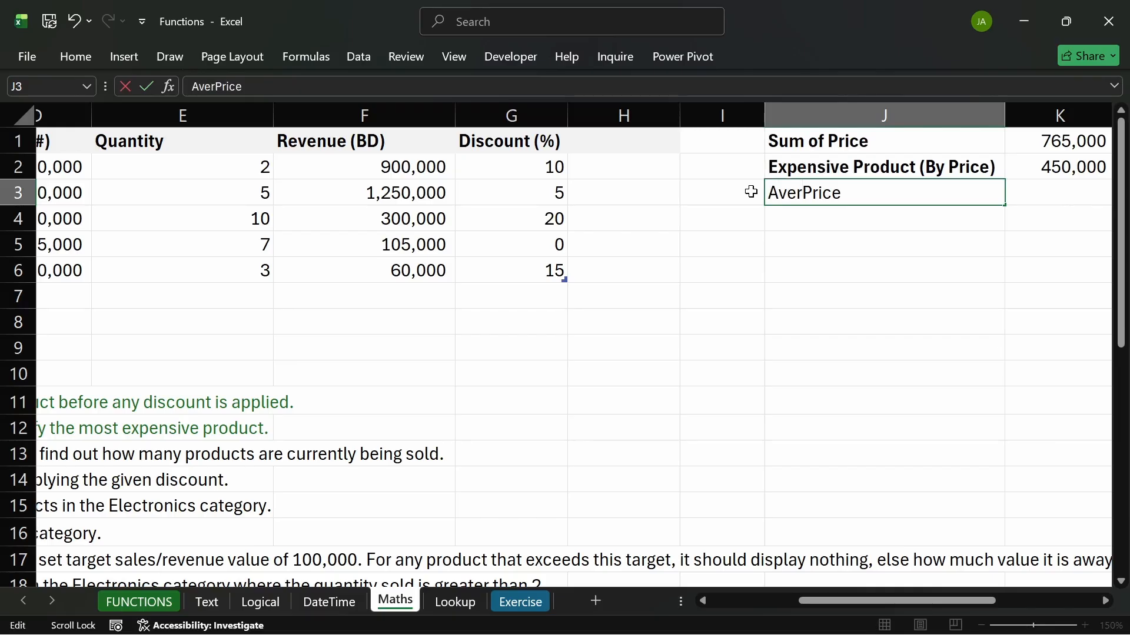
text(age)
key(Return)
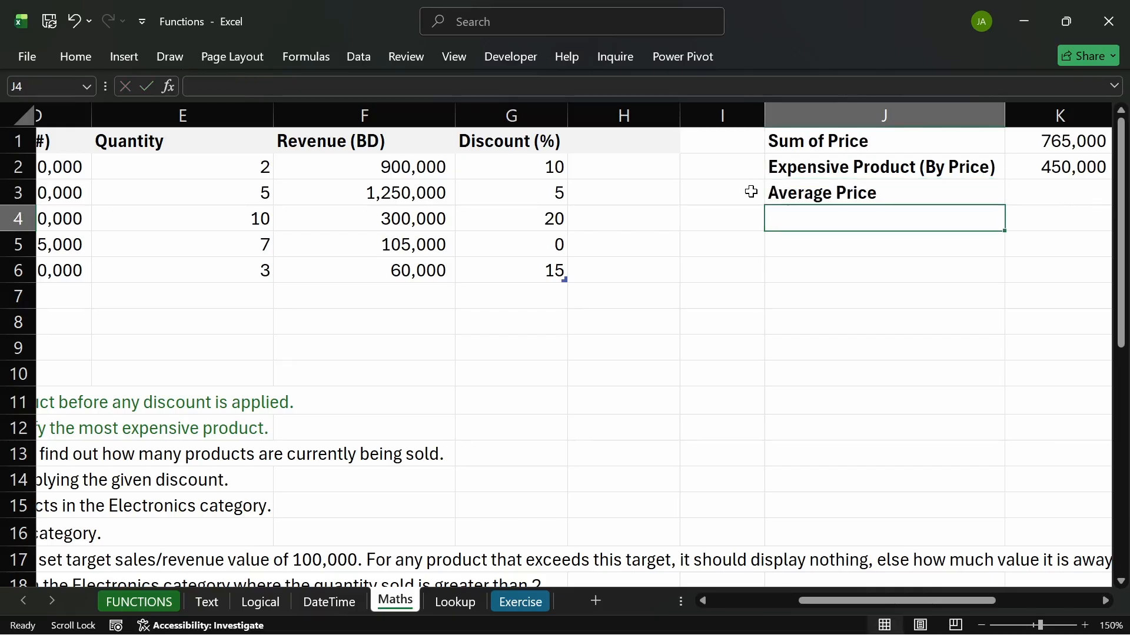
- Start an average formula in K3, beside the Average Price label
click(1023, 193)
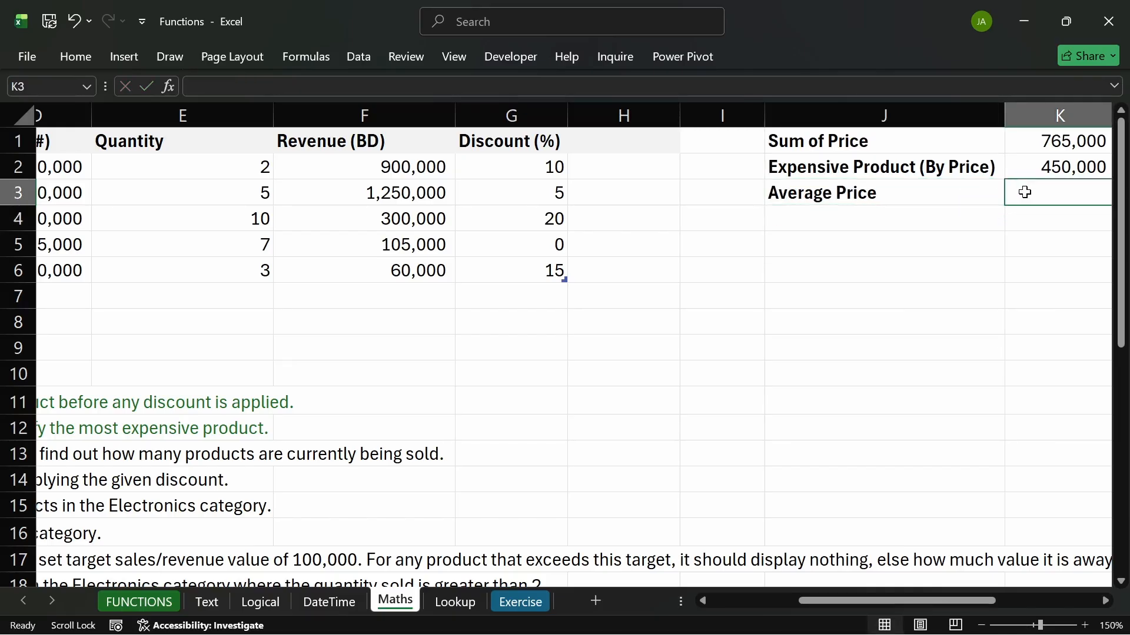
text(=ave)
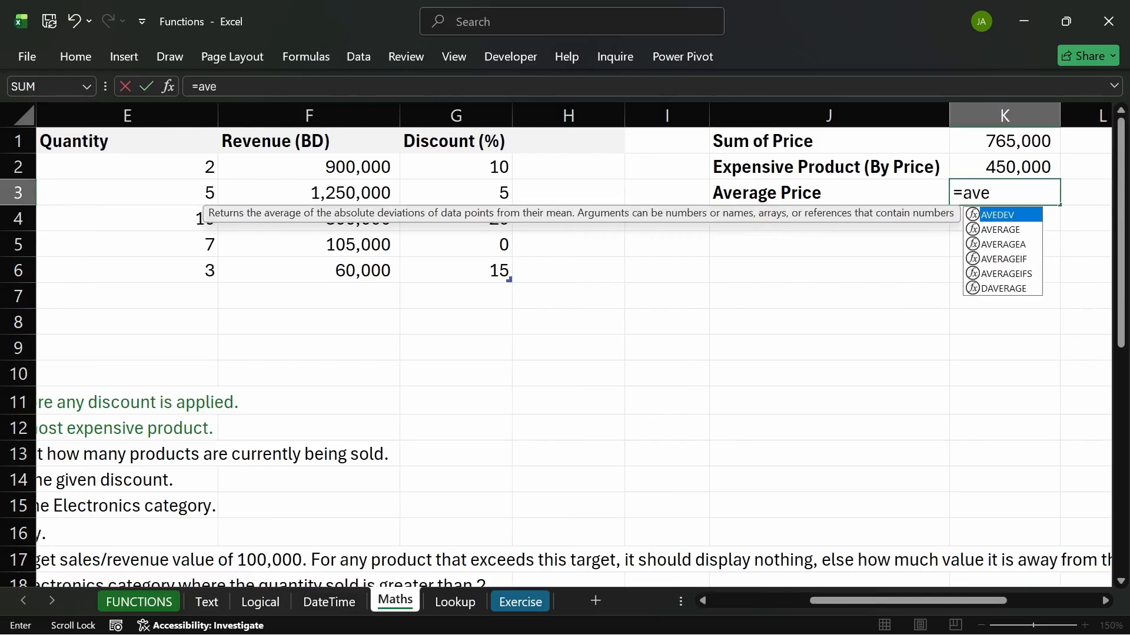
text(rga)
key(Tab)
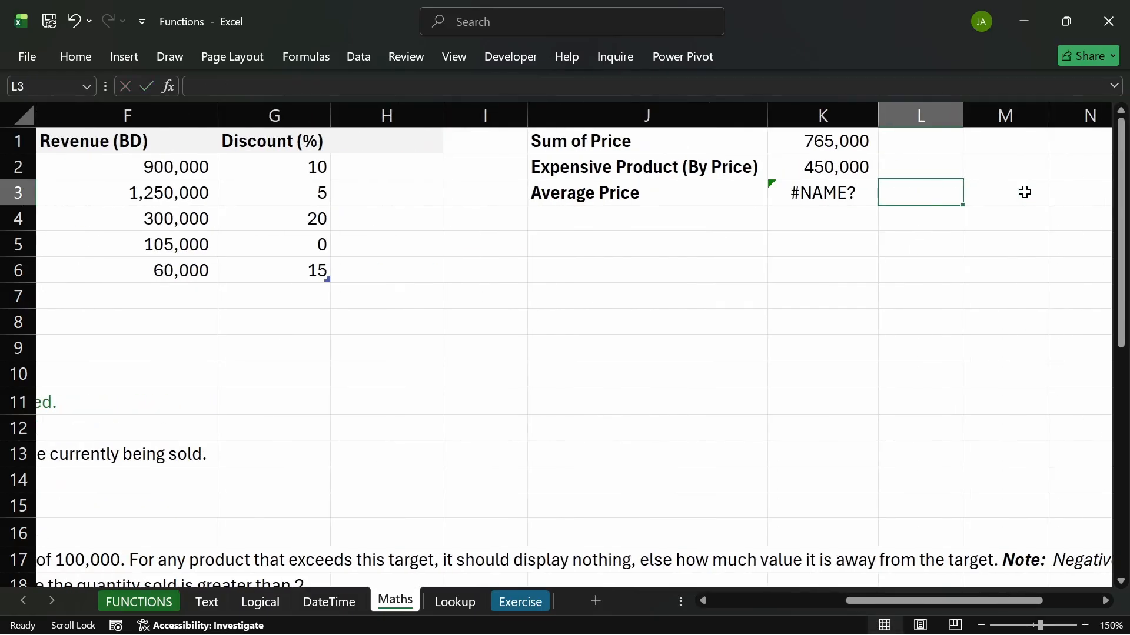
- Correct the misspelled function name in K3 so that the entry reads =AVERAGE
click(843, 194)
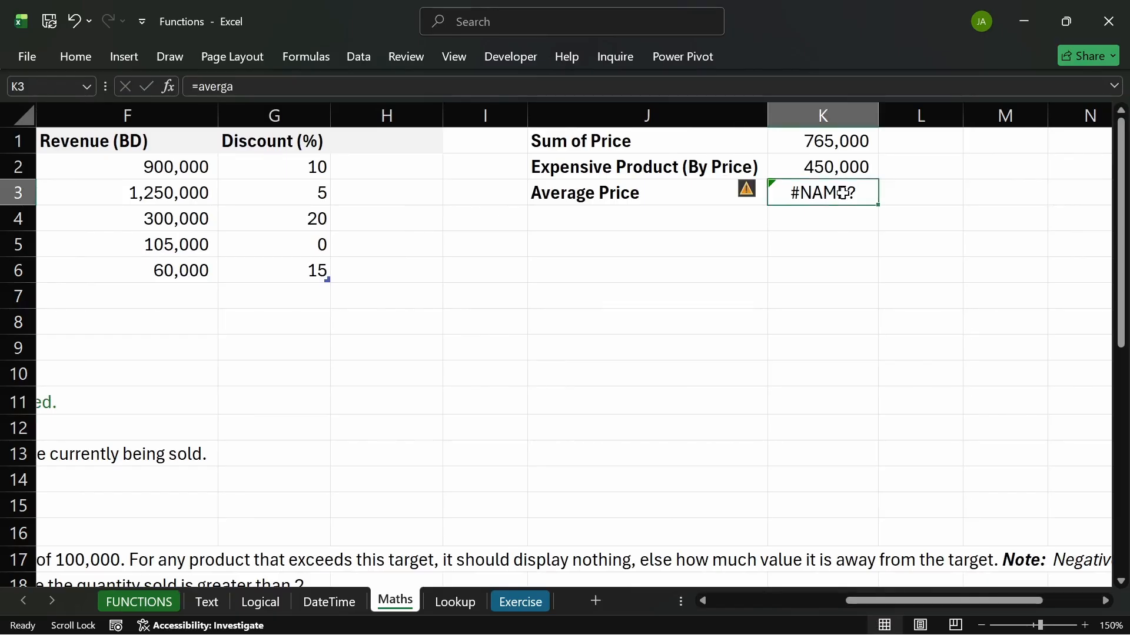
double_click(842, 193)
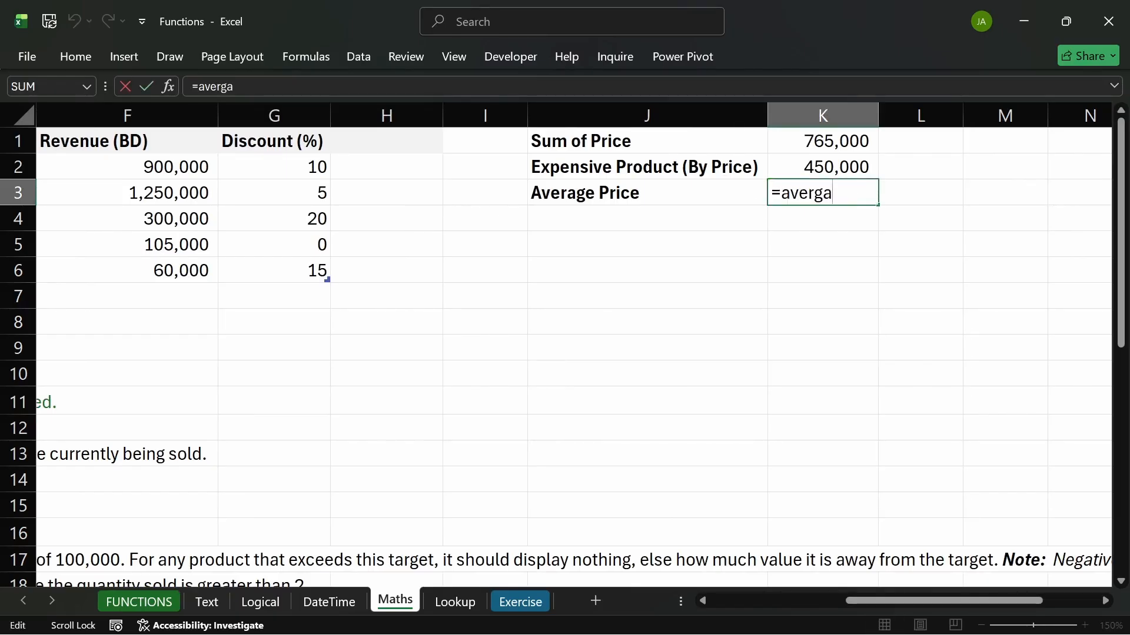
key(BackSpace)
key(BackSpace)
text(age)
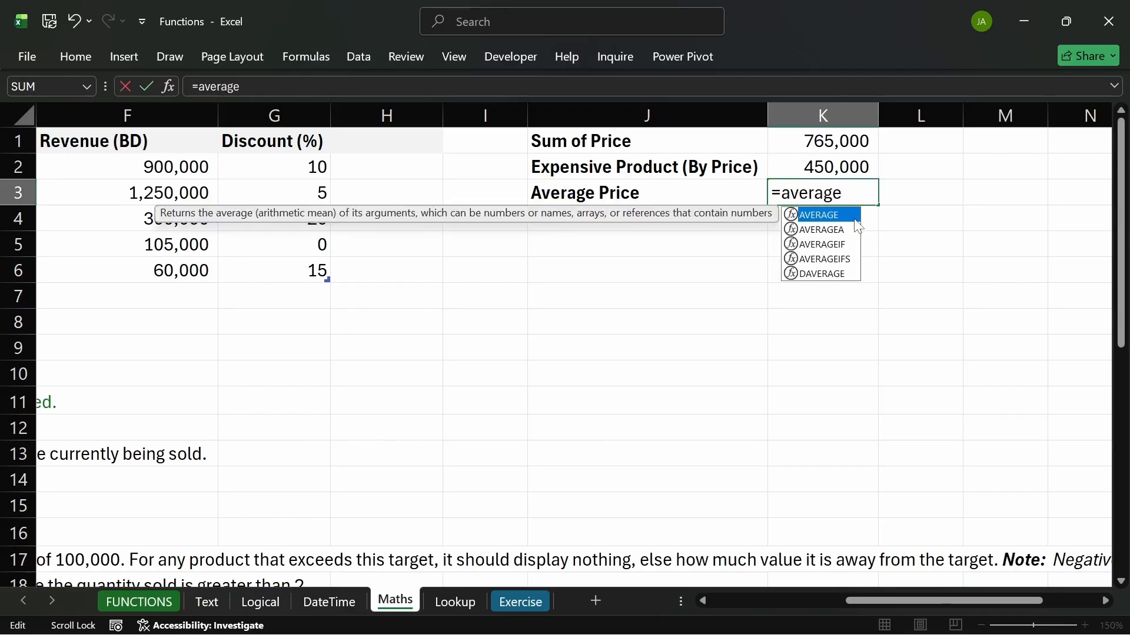
key(Tab)
key(BackSpace)
key(Return)
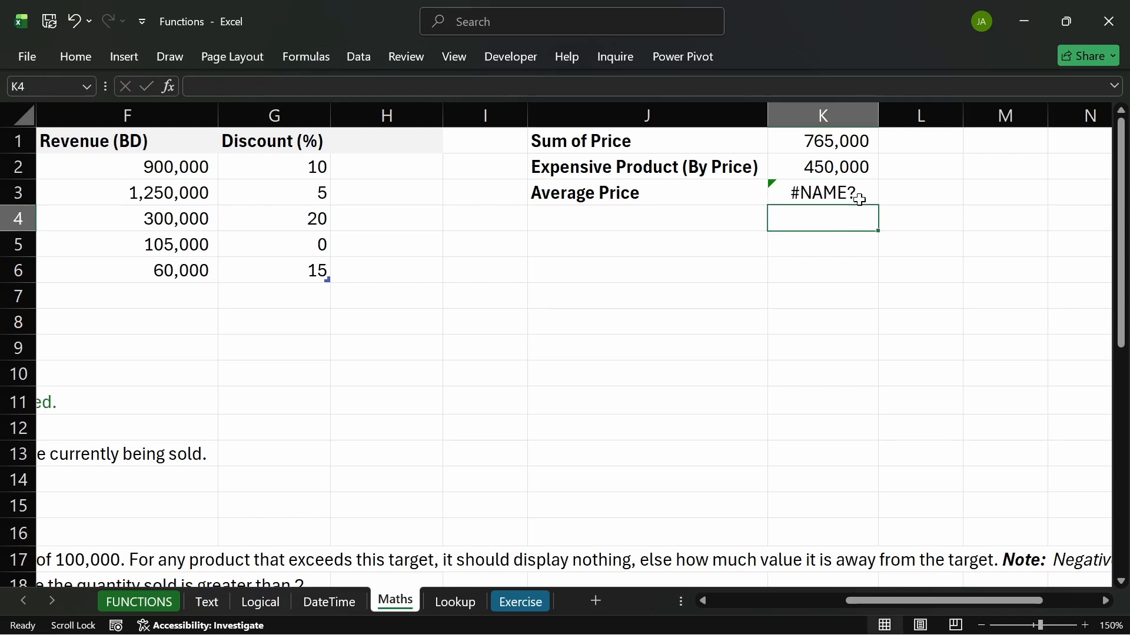
click(859, 198)
double_click(860, 198)
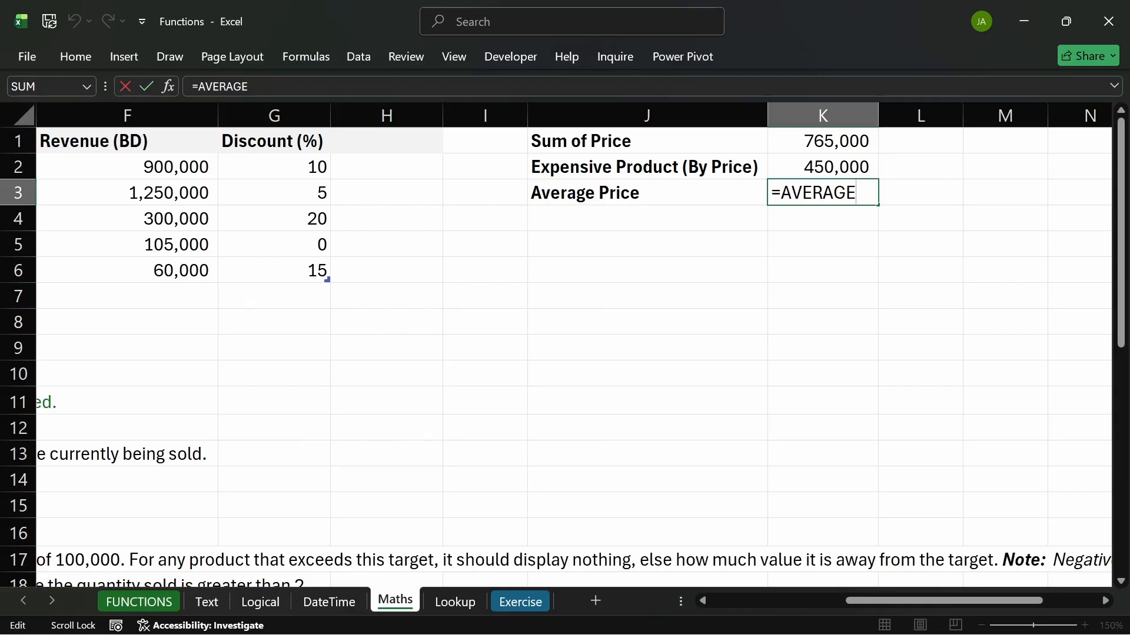
key(Return)
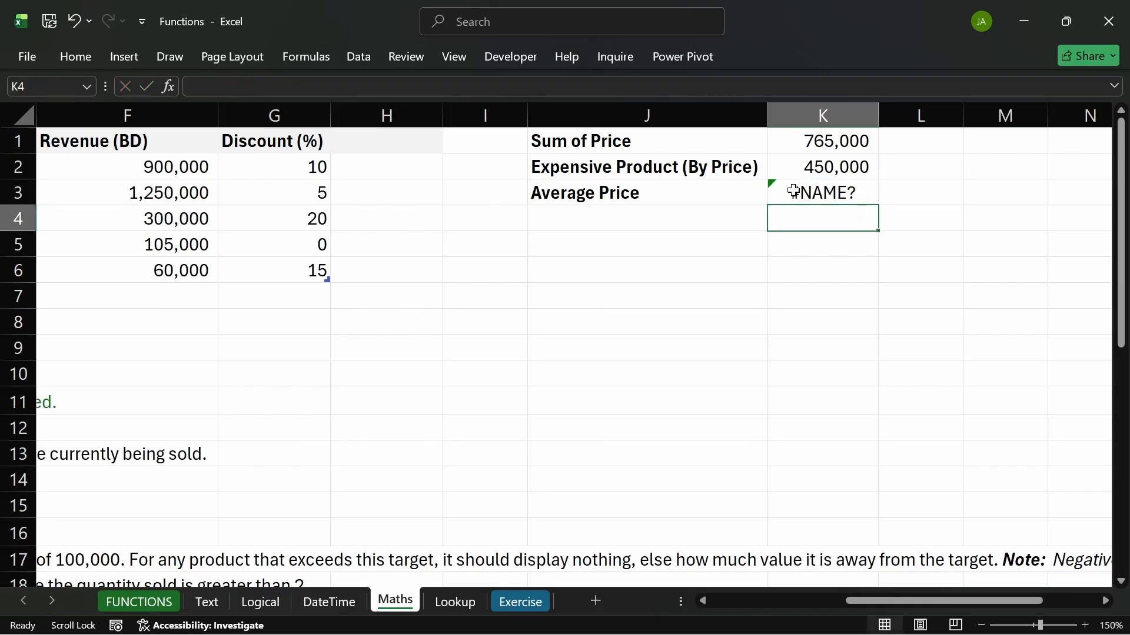
- Complete the K3 formula as =AVERAGE(maths_fn[Price ('#)]) to average the Price (#) column
double_click(847, 192)
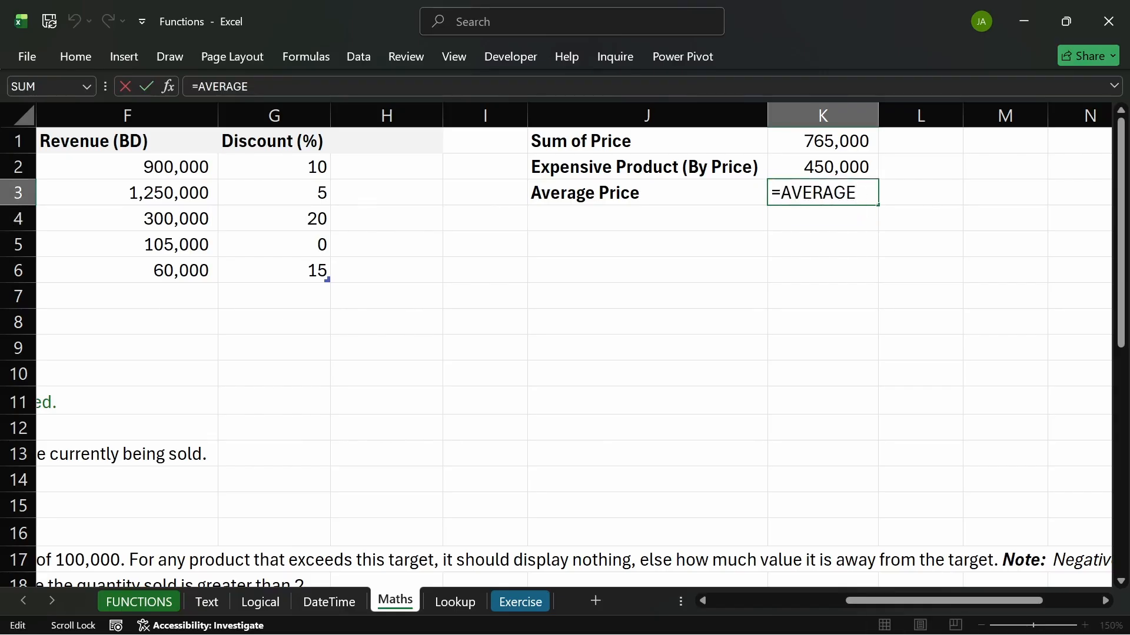
text(()
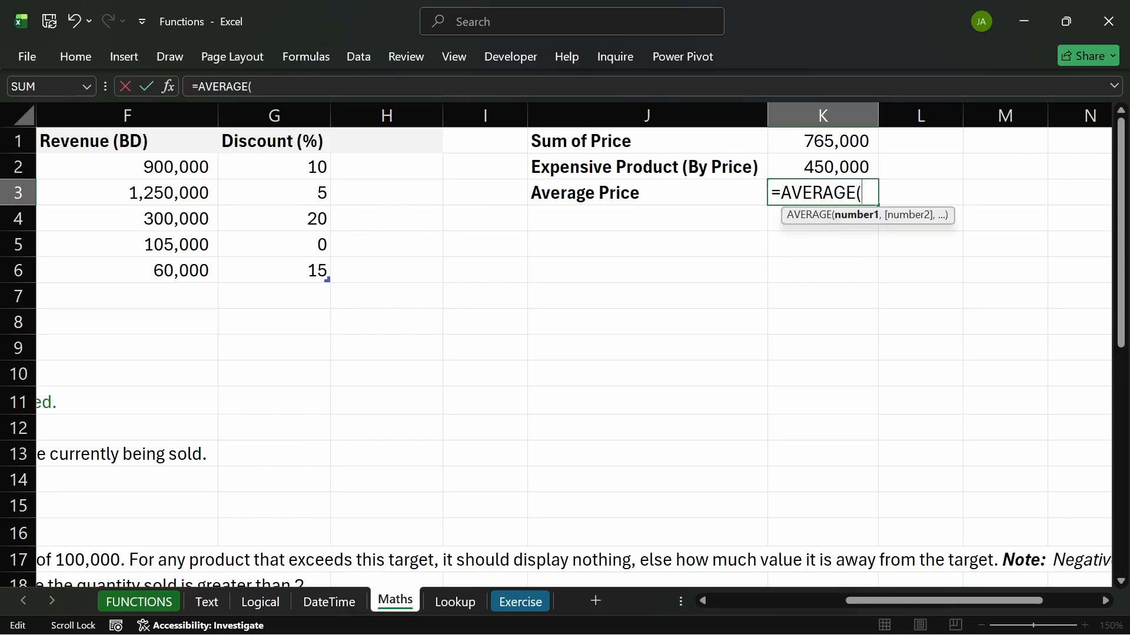
text(math)
key(Tab)
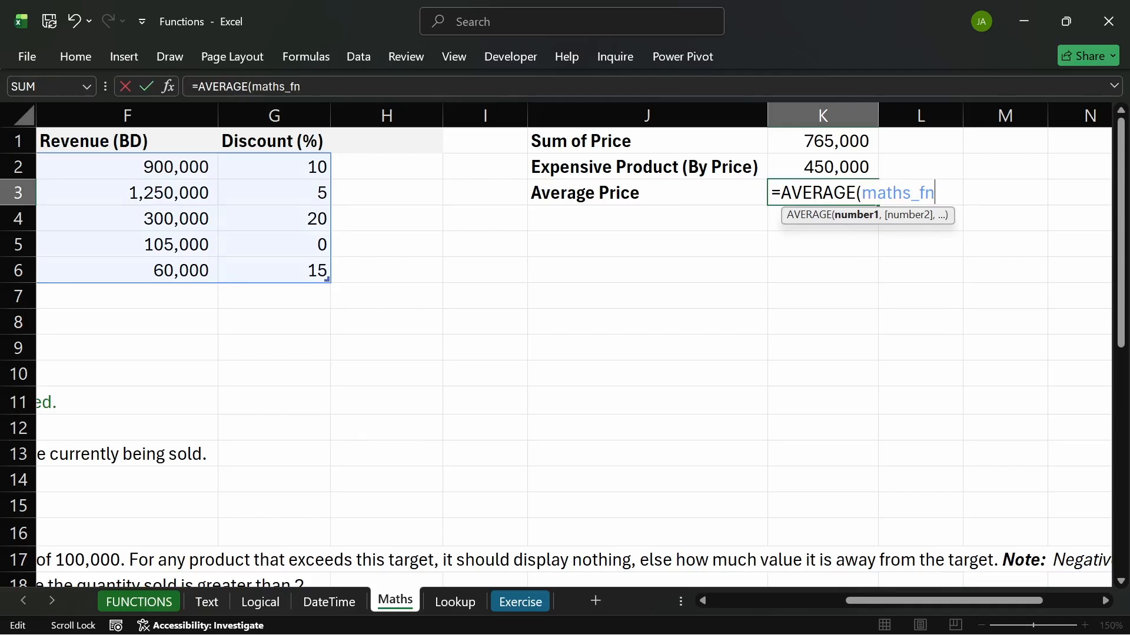
text([)
key(Down)
key(Down)
key(Down)
key(Down)
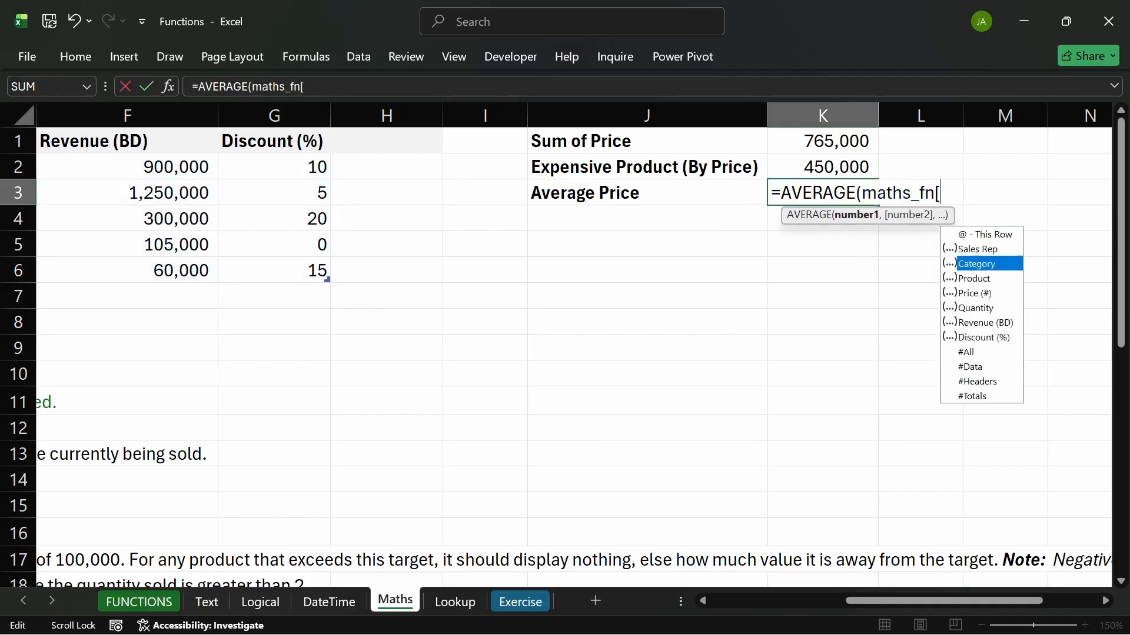
key(Tab)
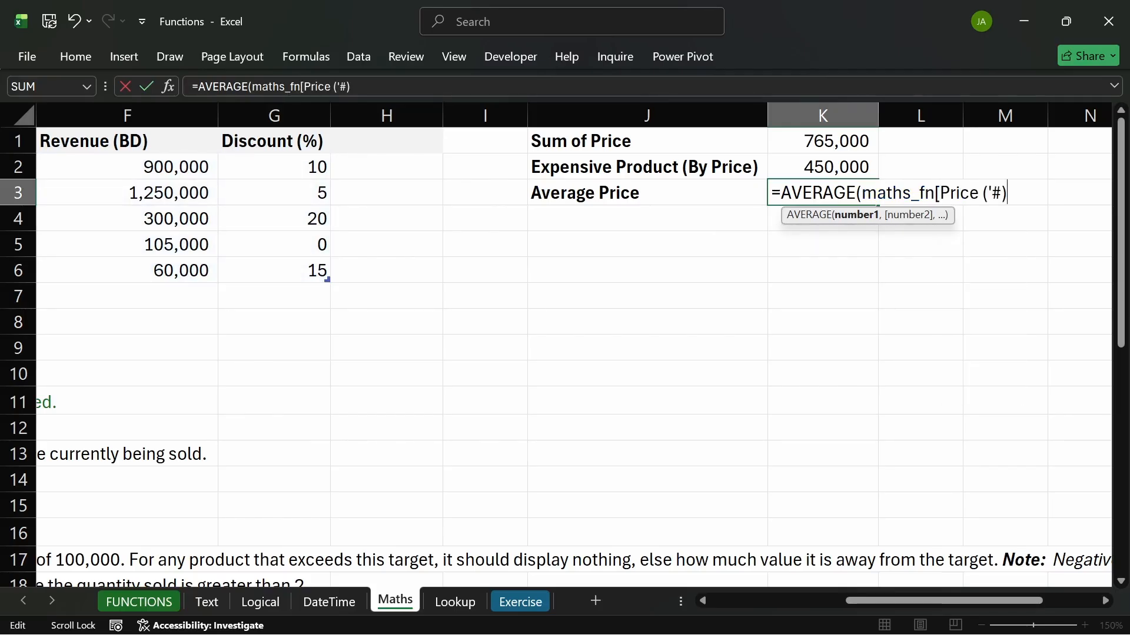
text(])
key(Return)
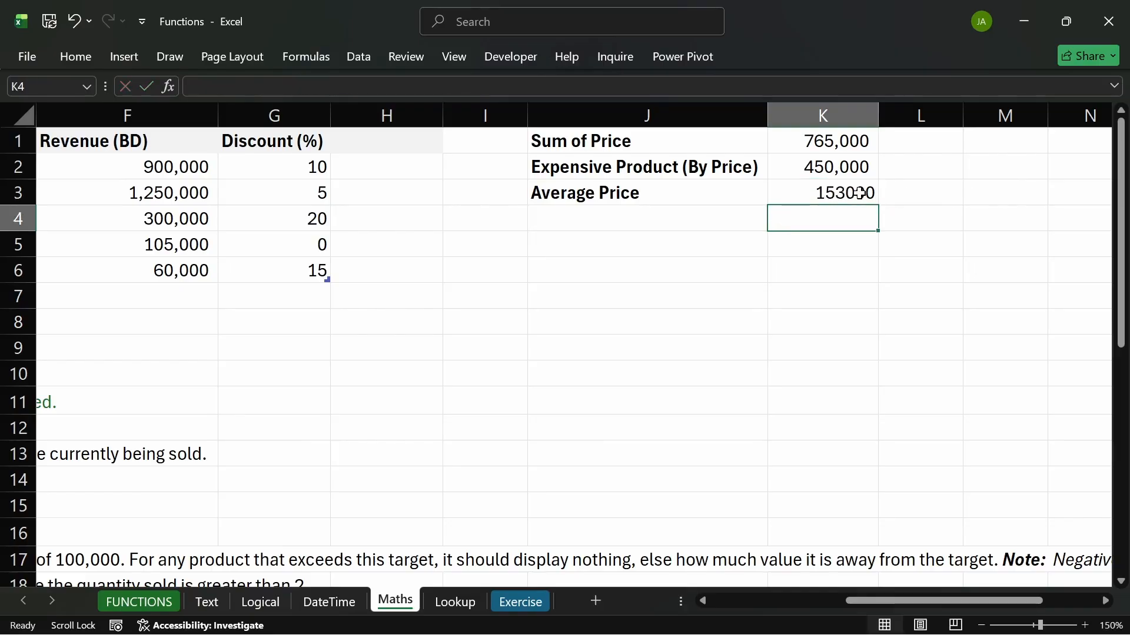
- Format the average price in K3 in comma style with thousands separators and no decimal places
click(859, 192)
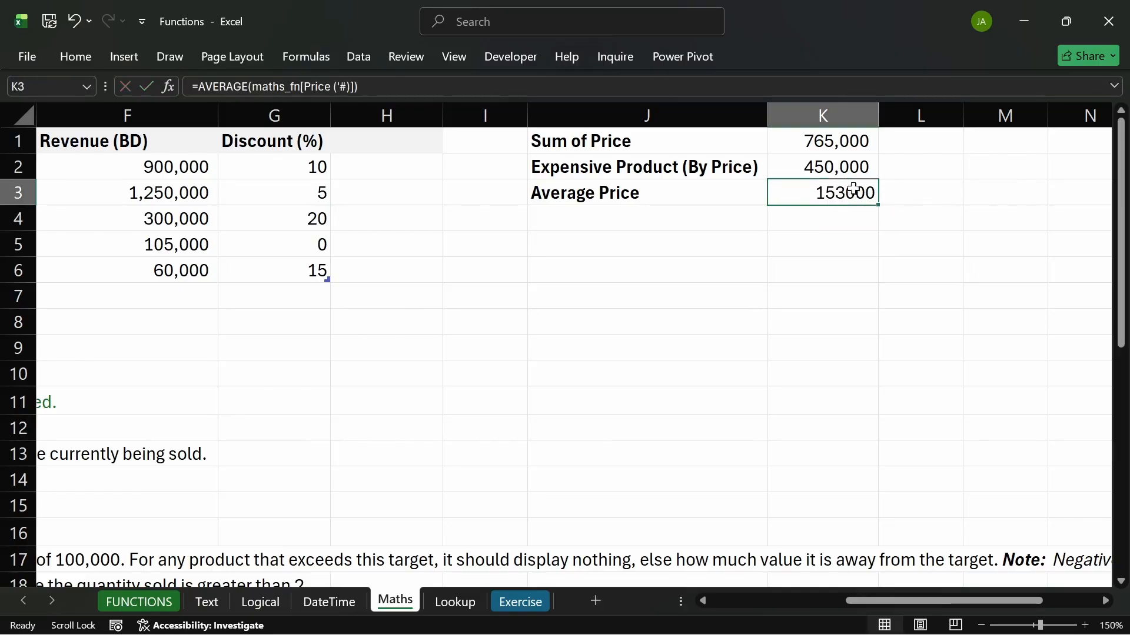
click(75, 56)
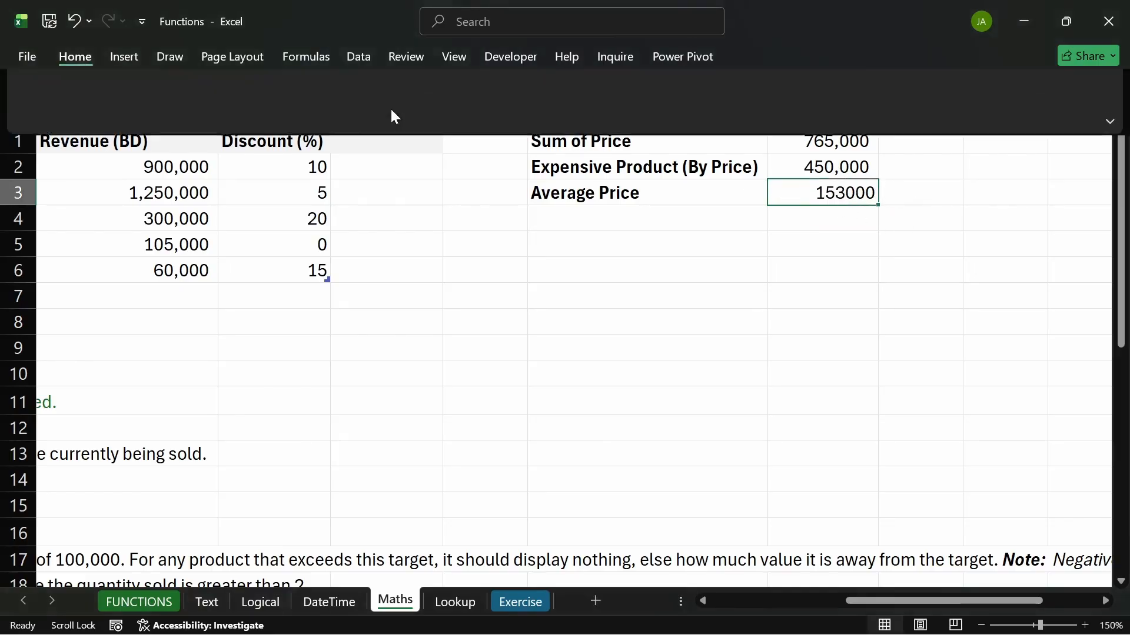
click(568, 106)
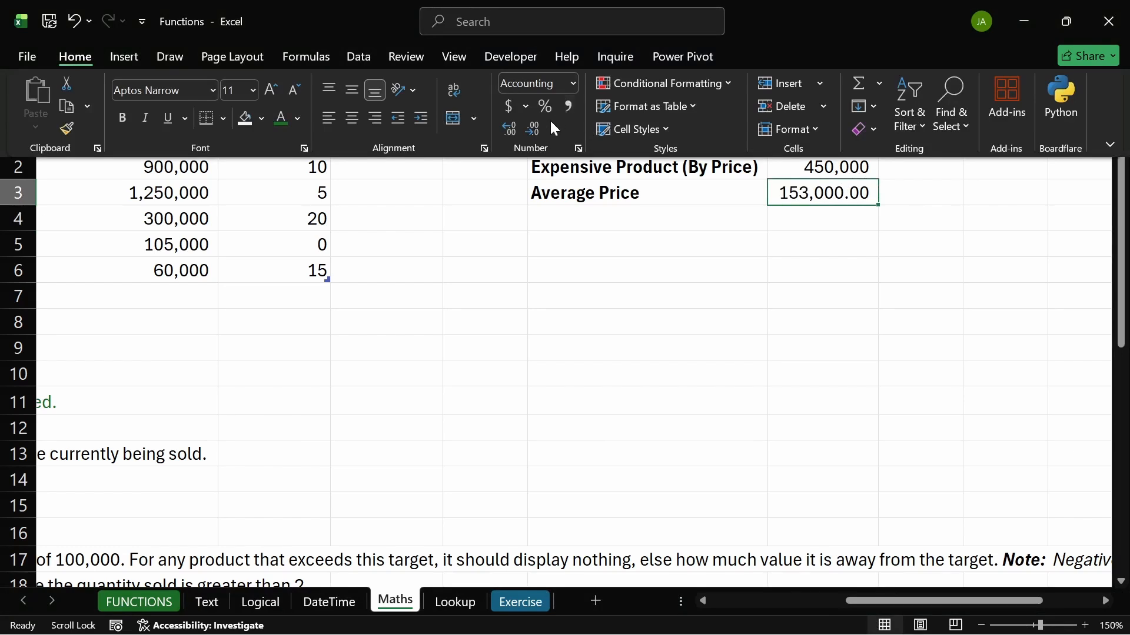
click(536, 129)
click(536, 128)
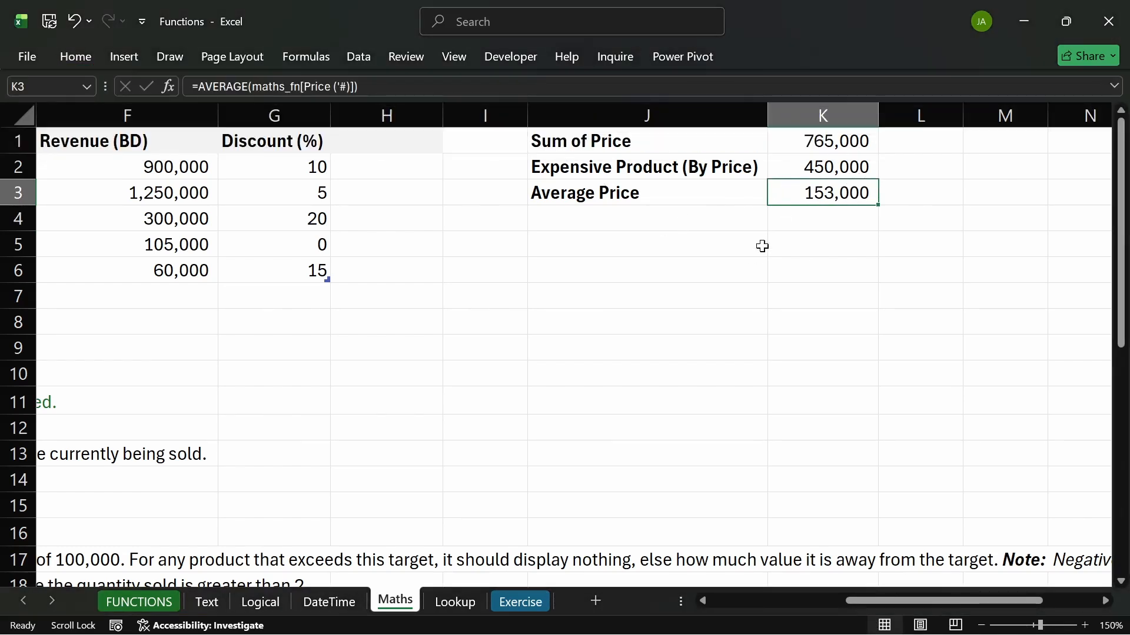
drag(876, 604, 977, 600)
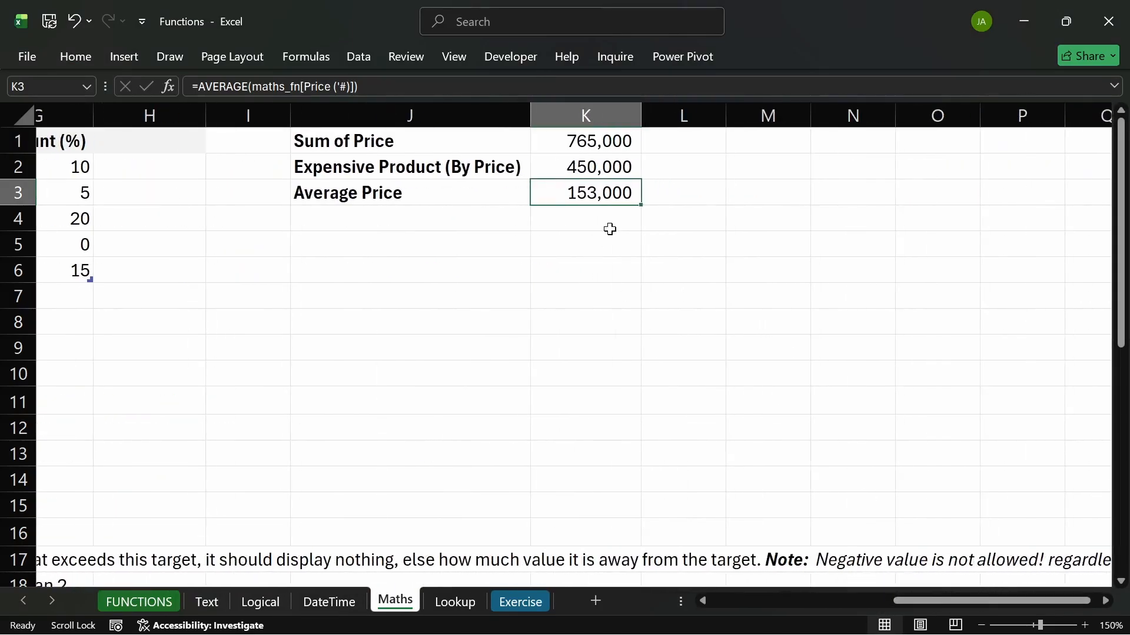
click(347, 221)
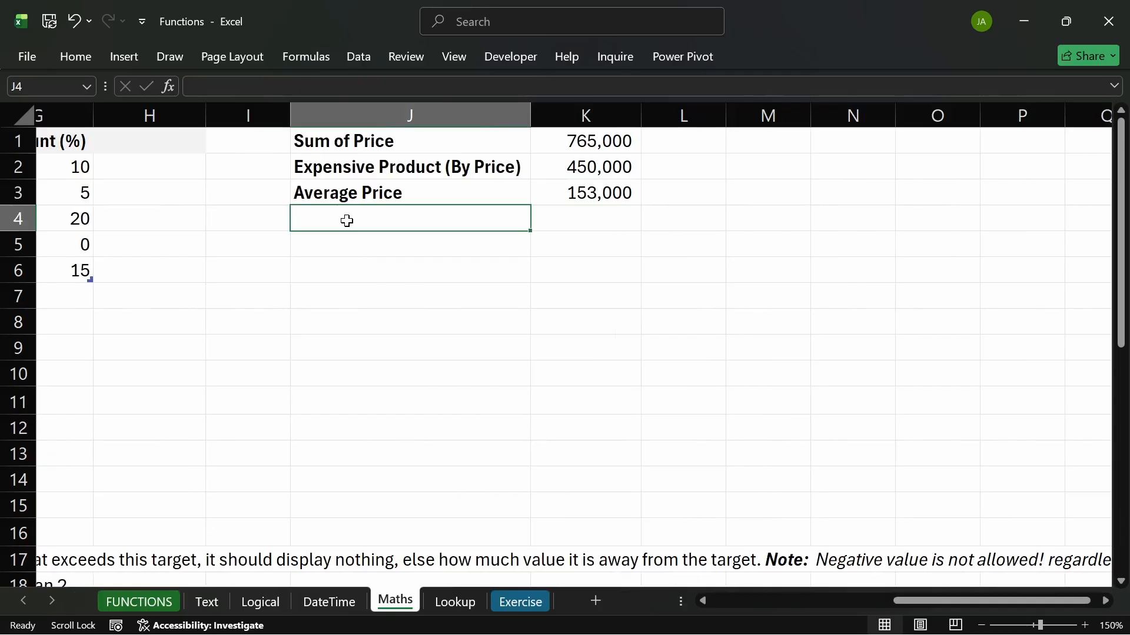
text(N)
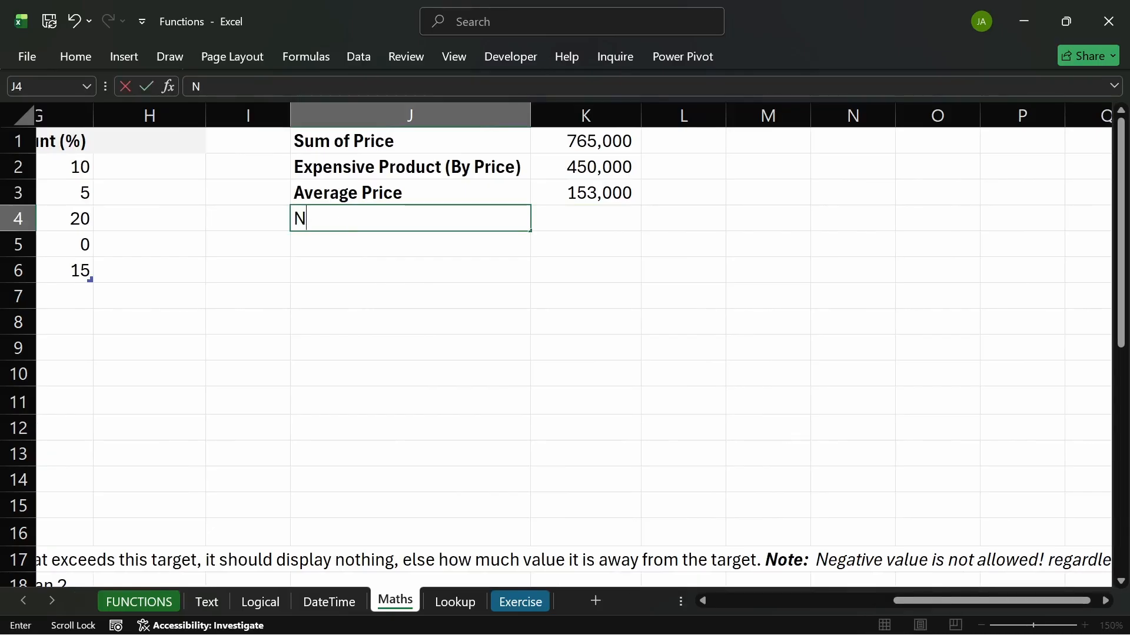
key(Escape)
- Fill the Average Price label down into J4 and replace the copied text with "No of Products"
click(385, 187)
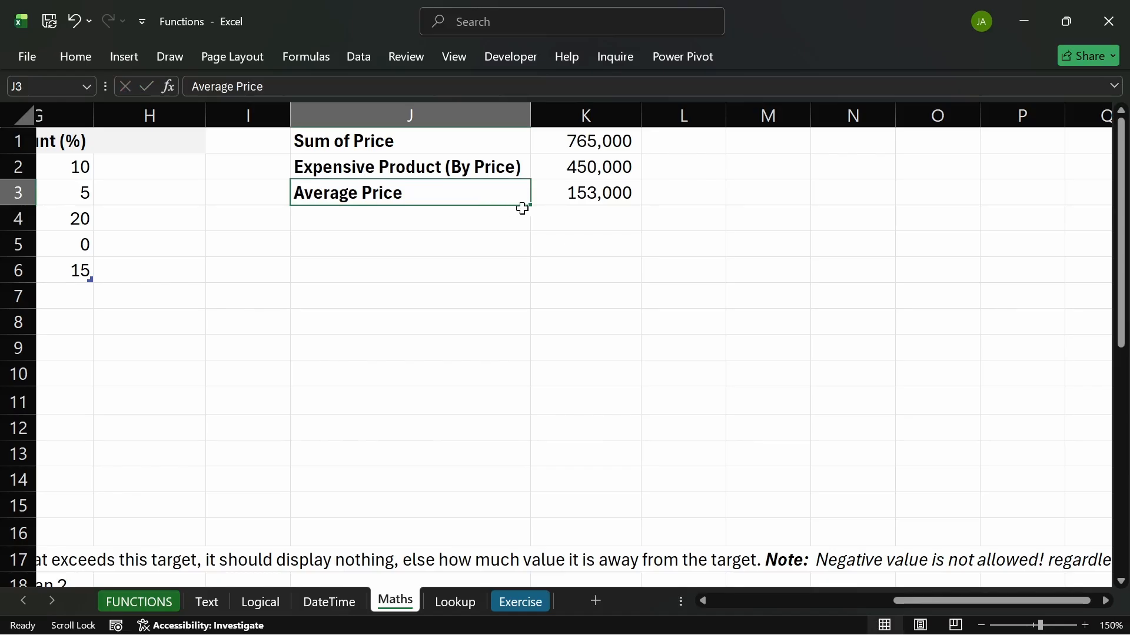
drag(527, 206, 531, 233)
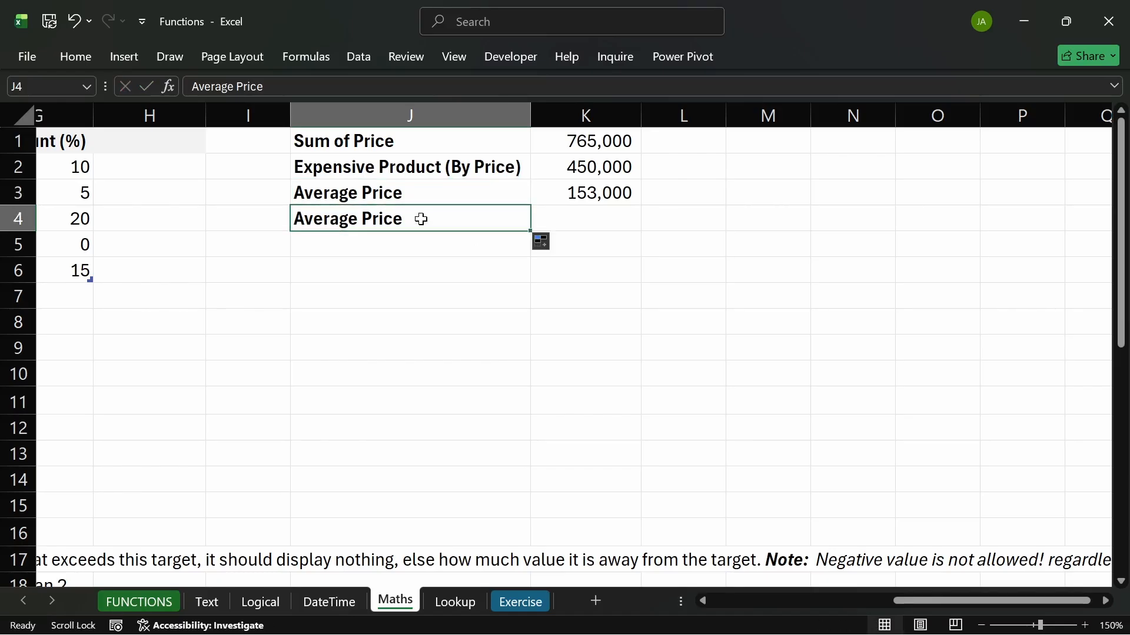
key(BackSpace)
text(n)
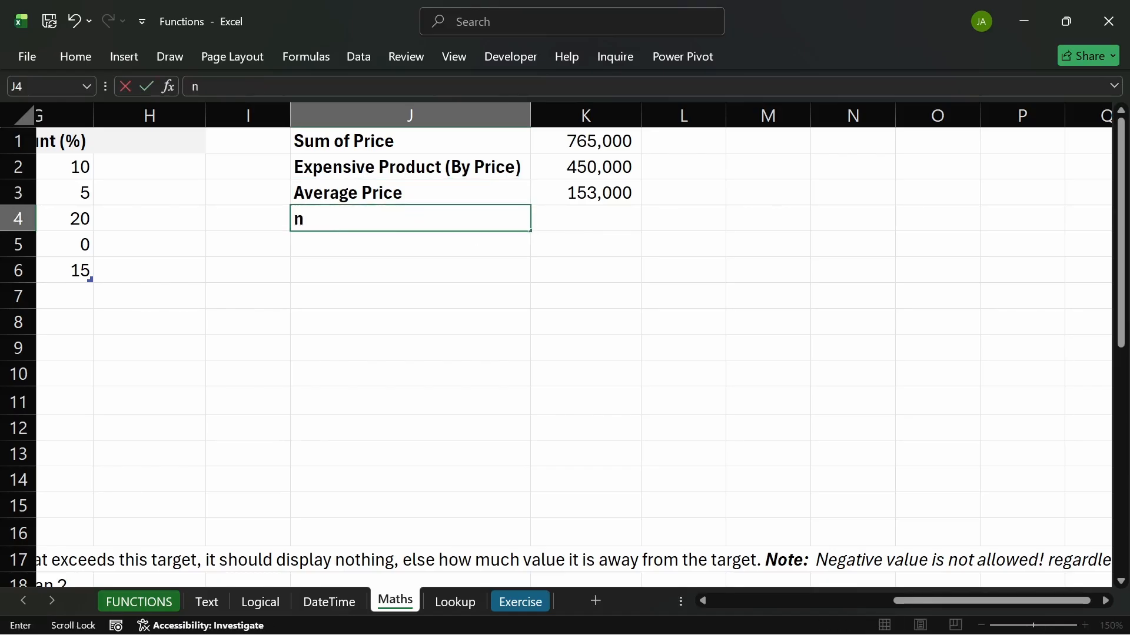
key(BackSpace)
text(No of Products)
key(Return)
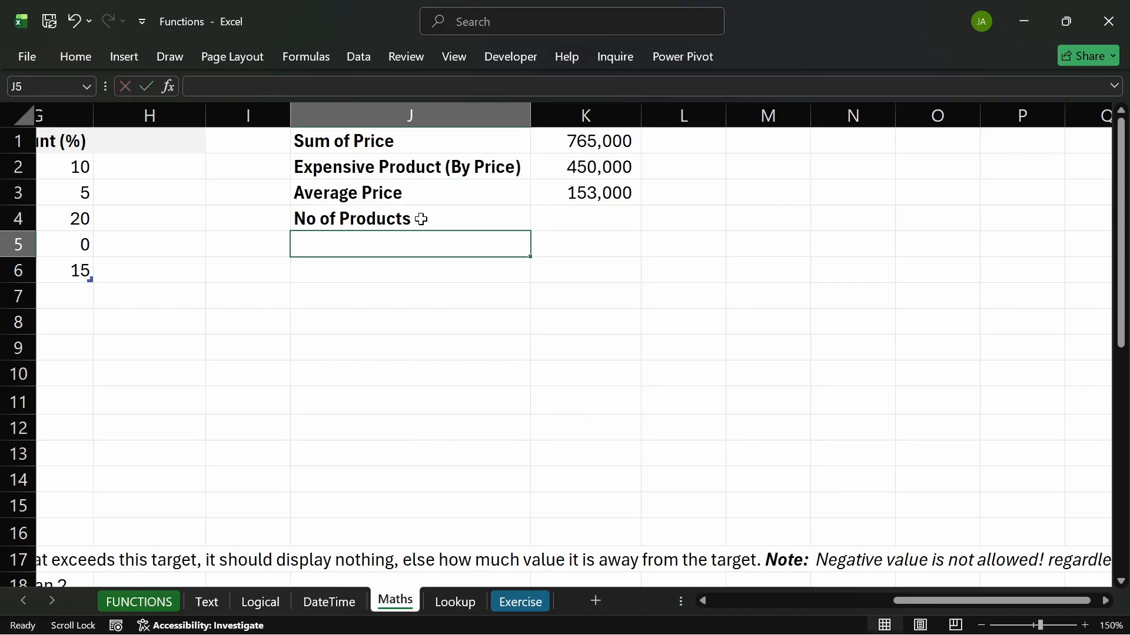
- Enter =COUNT(maths_fn[Price ('#)]) in K4 to count the products through the Price (#) column
click(591, 223)
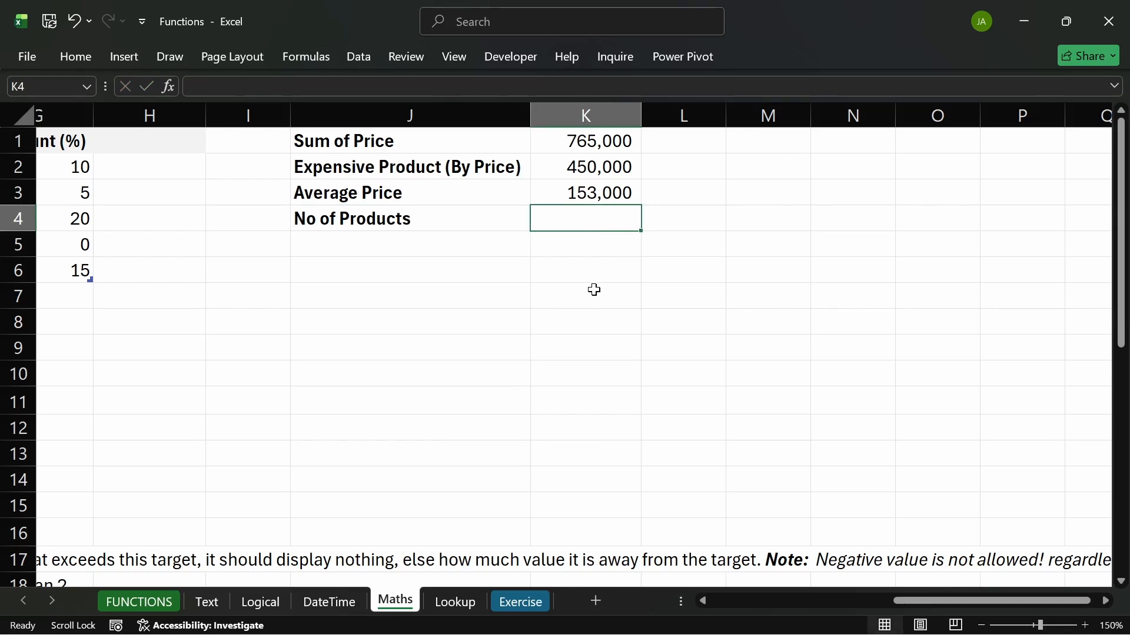
text(=c)
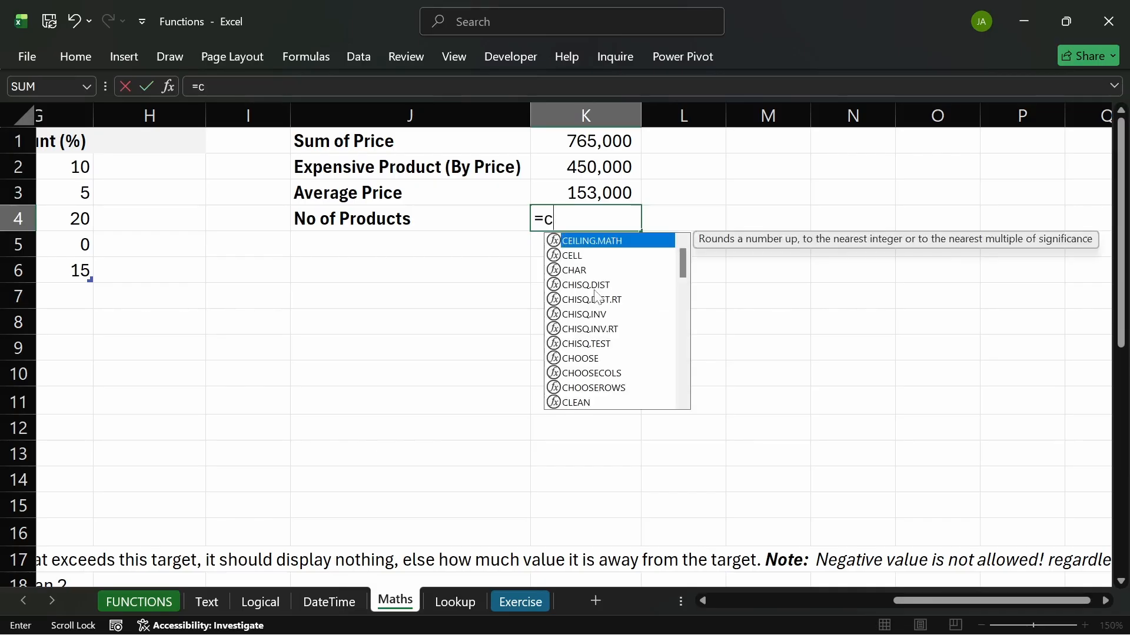
text(ount)
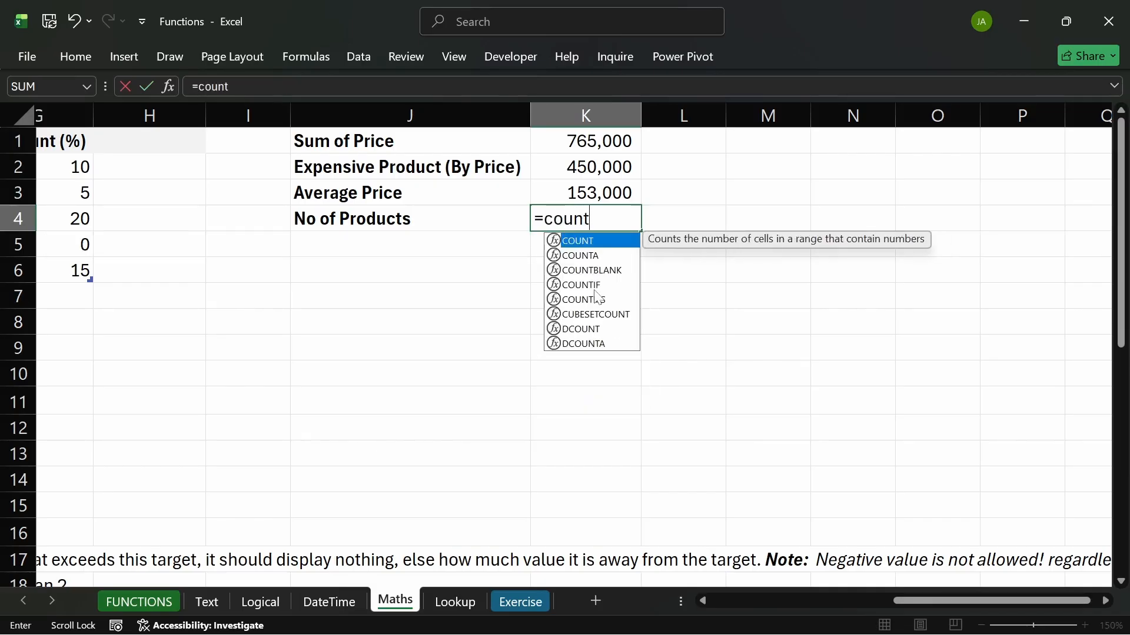
key(Tab)
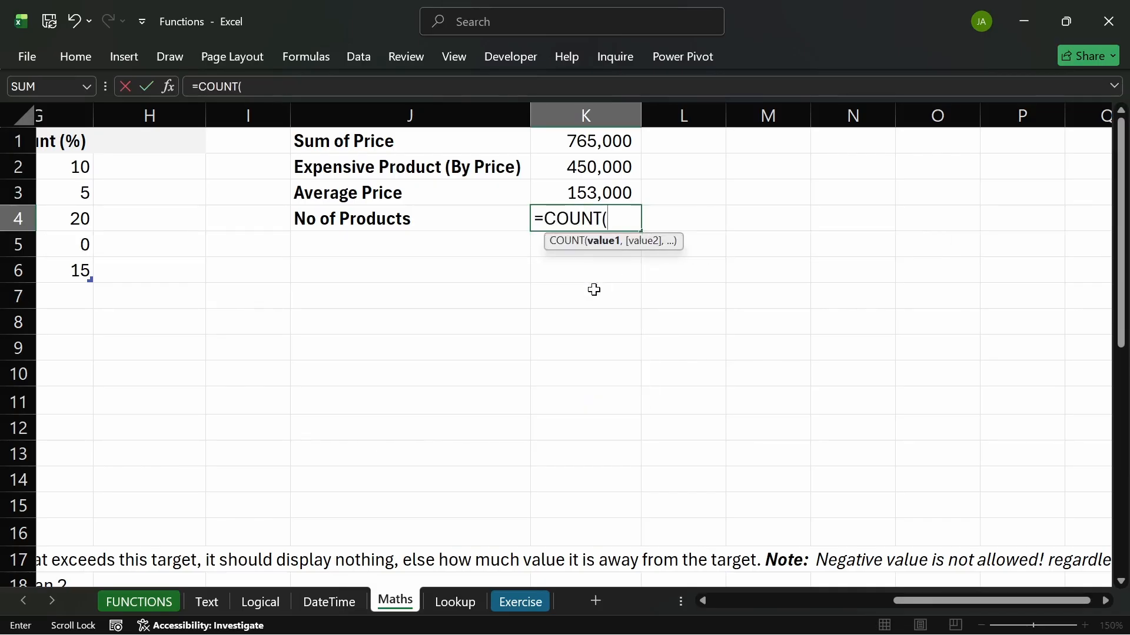
text(math)
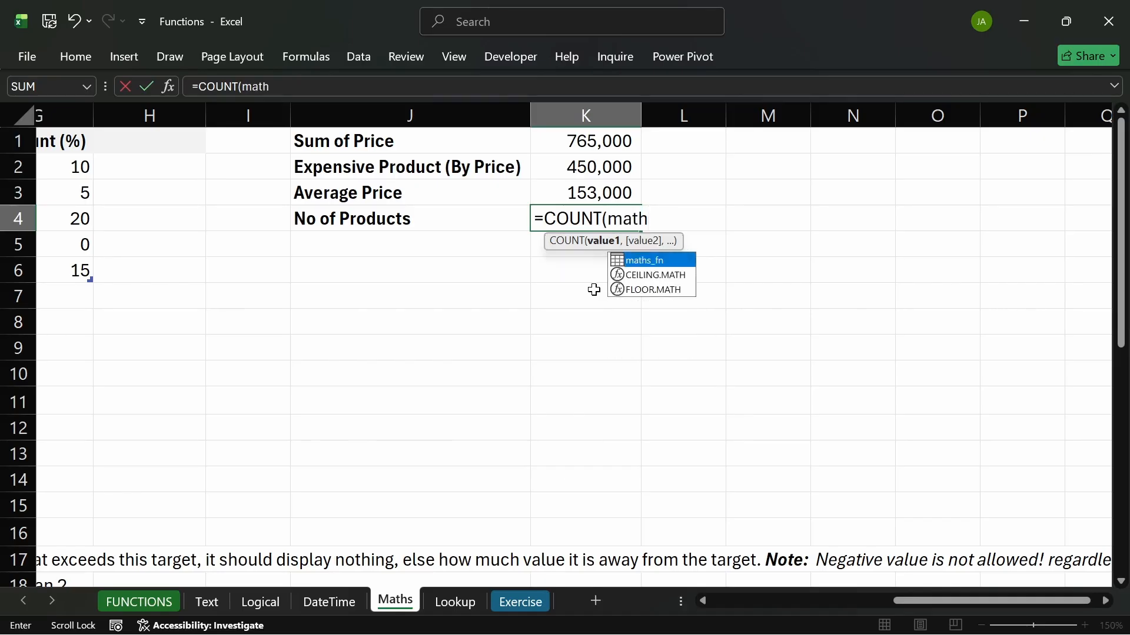
key(Tab)
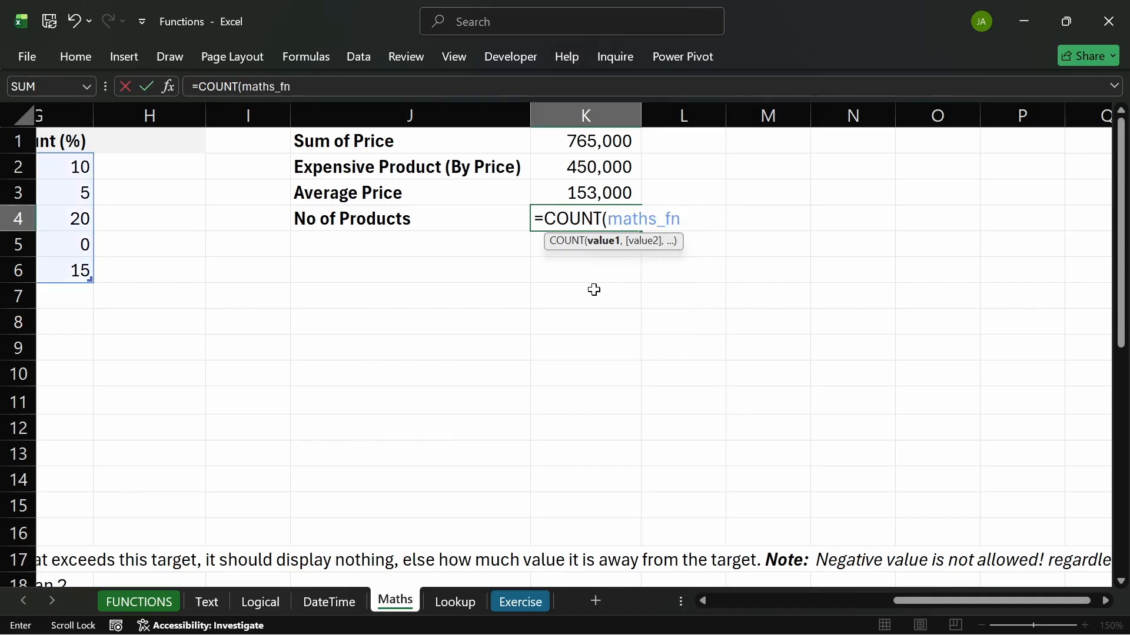
text([p)
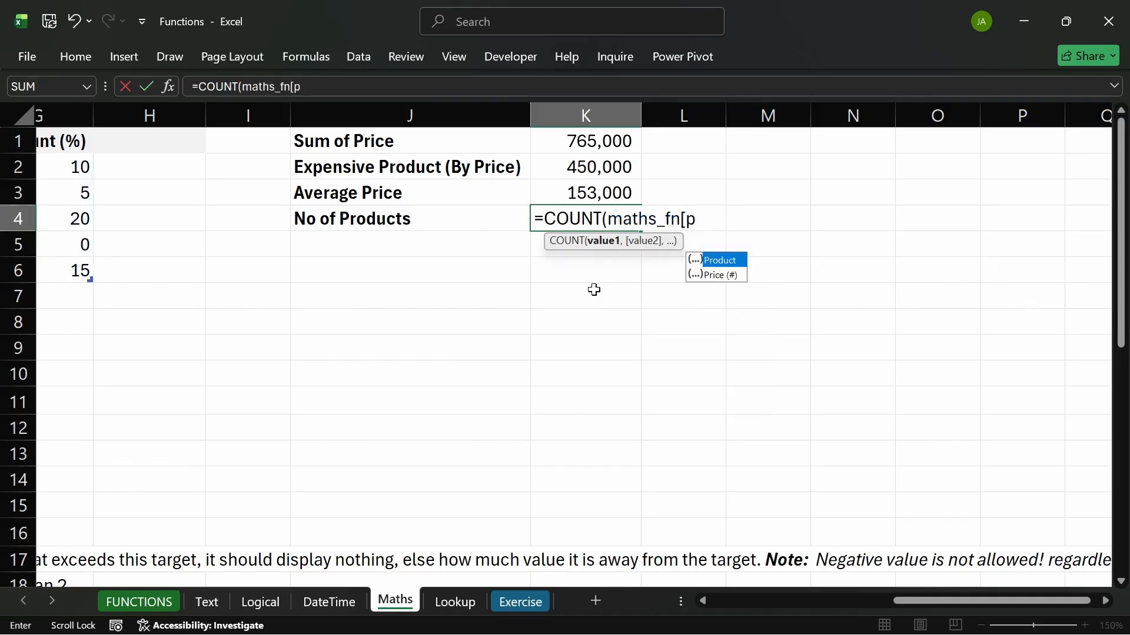
key(Down)
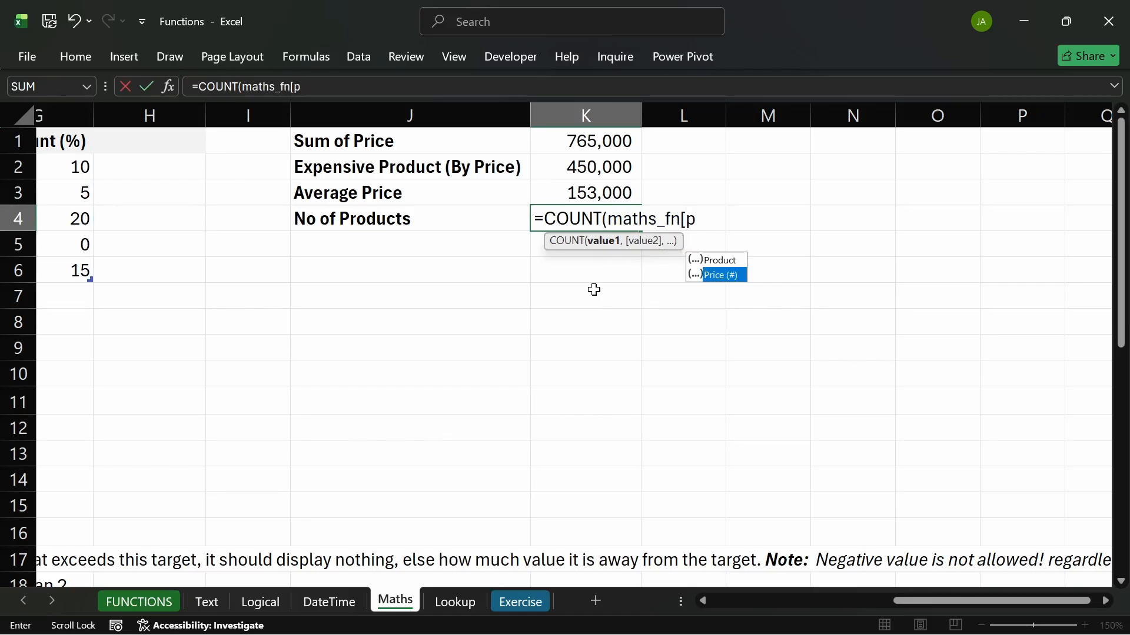
key(Tab)
text(])
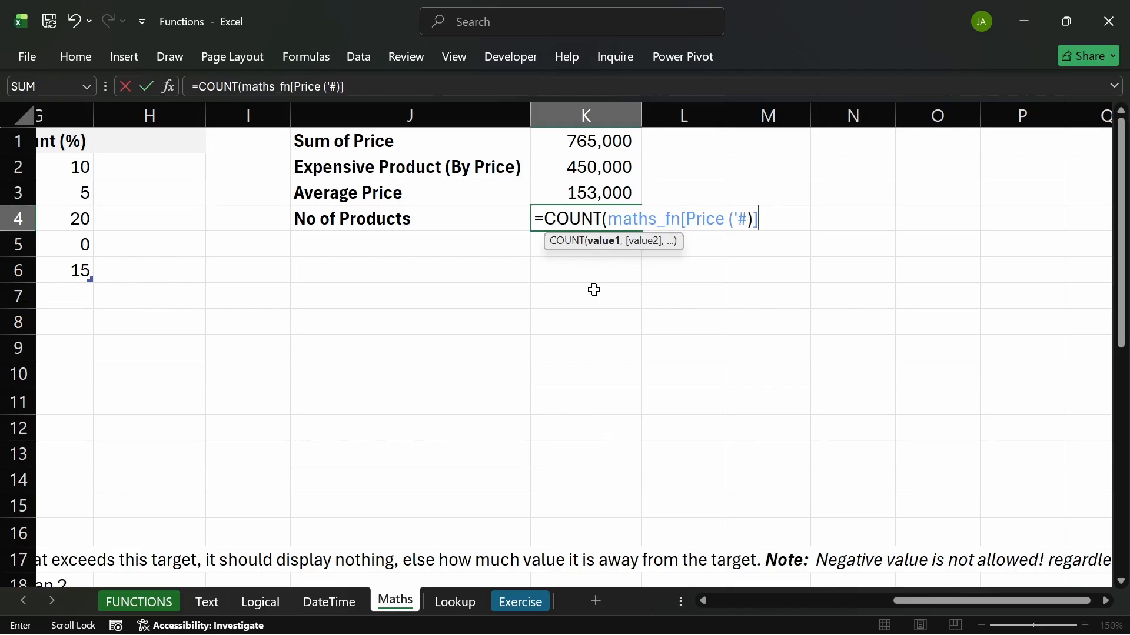
key(Return)
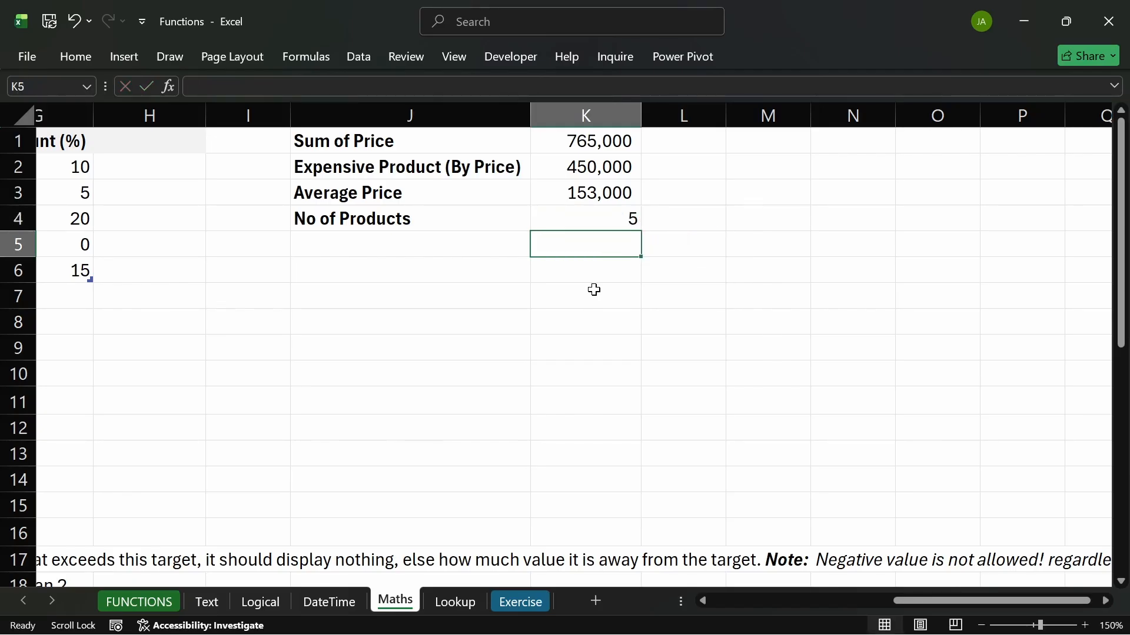
- Change the K4 formula to =COUNT(maths_fn[Product]) so that it points at the Product column
double_click(608, 218)
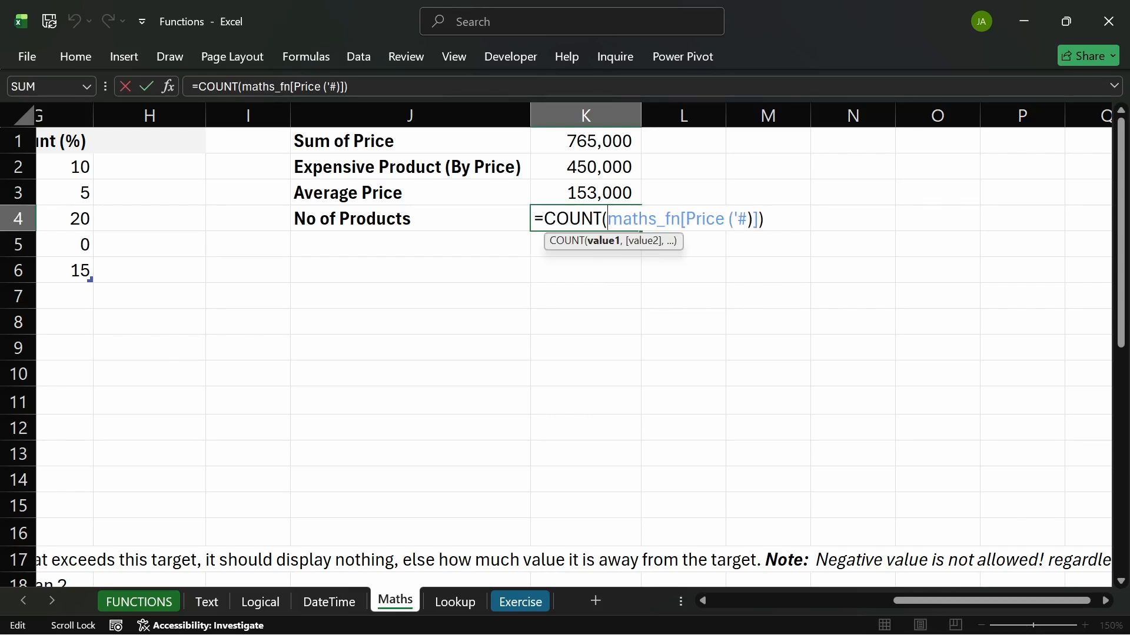
key(shift+Left)
key(shift+Left)
key(shift+Left)
key(shift+Left)
key(shift+Left)
key(shift+Left)
key(shift+Left)
key(shift+Left)
key(shift+Left)
key(shift+Left)
key(shift+Left)
key(shift+Left)
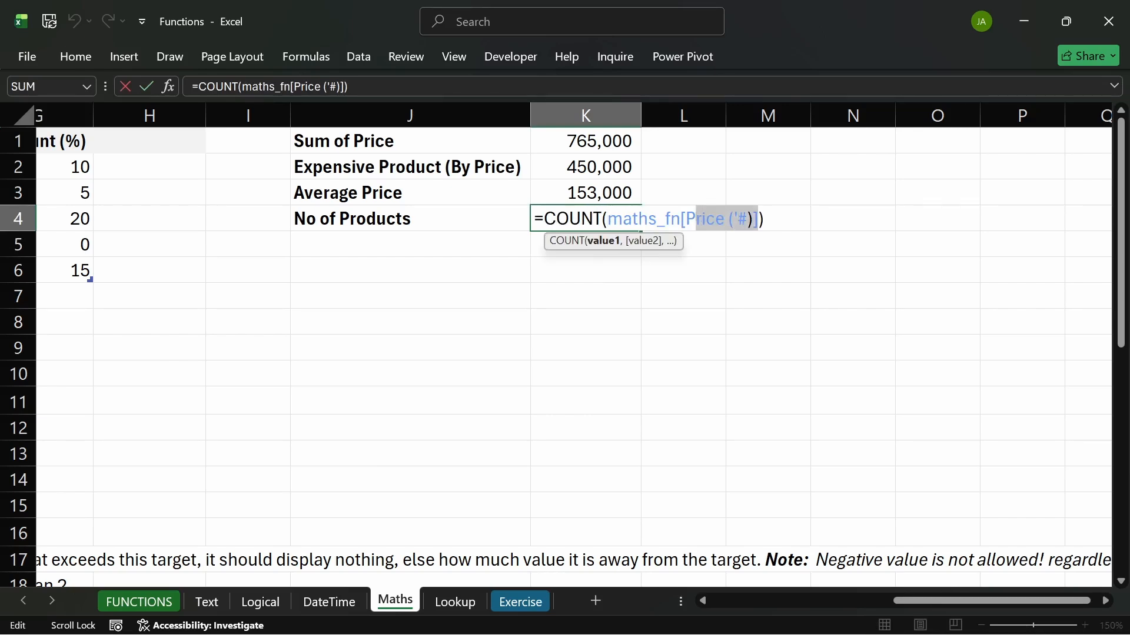
key(BackSpace)
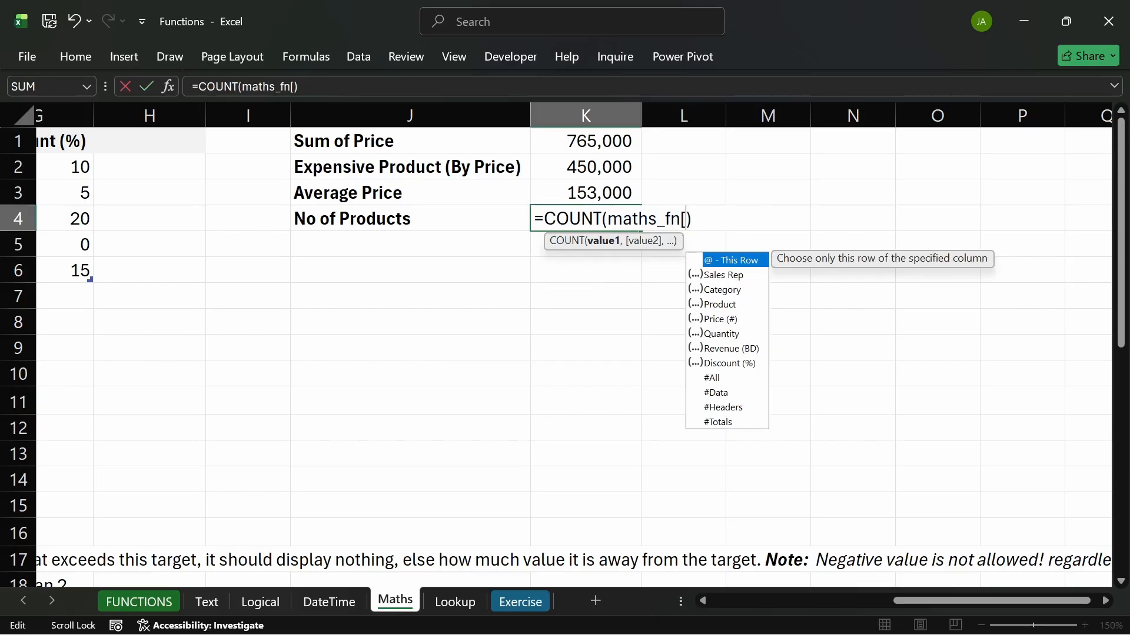
text(p)
key(Return)
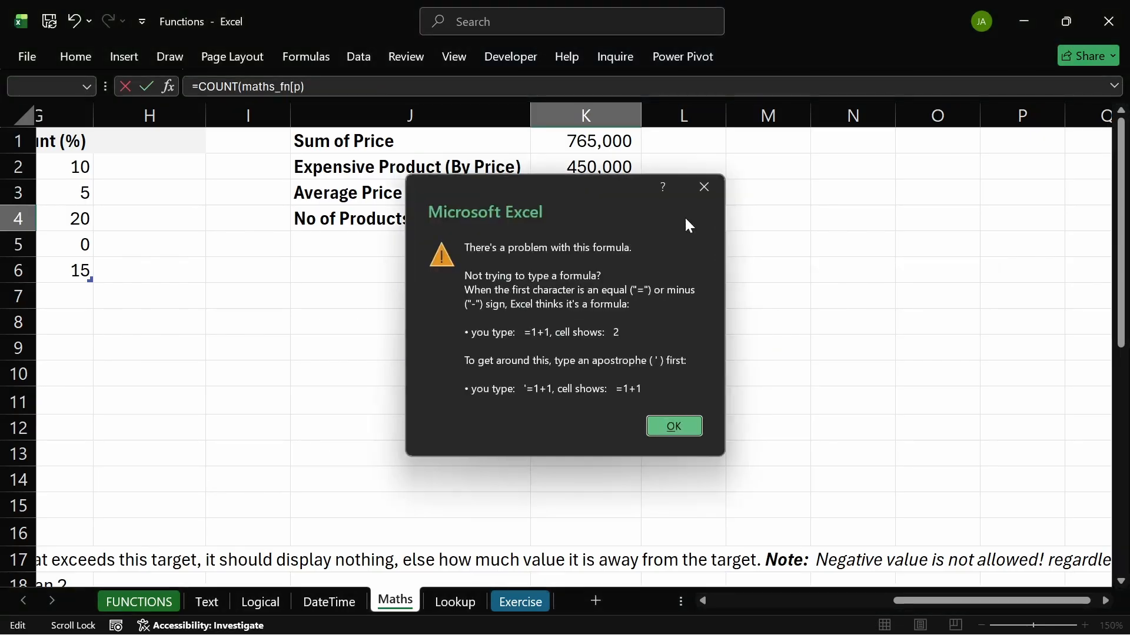
key(Return)
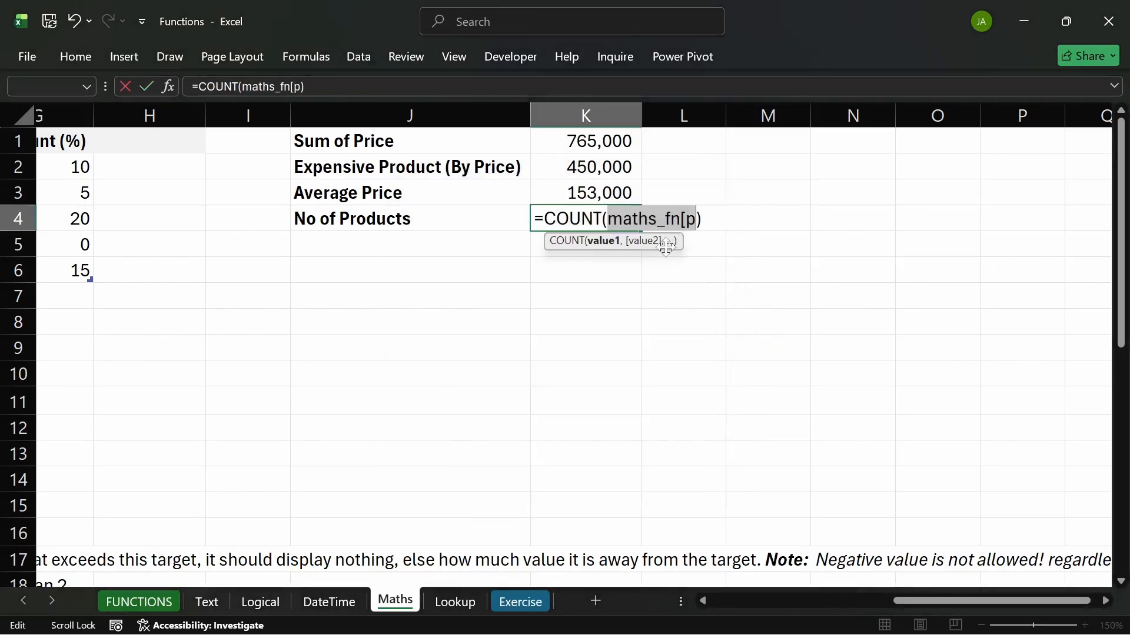
key(Right)
text(r)
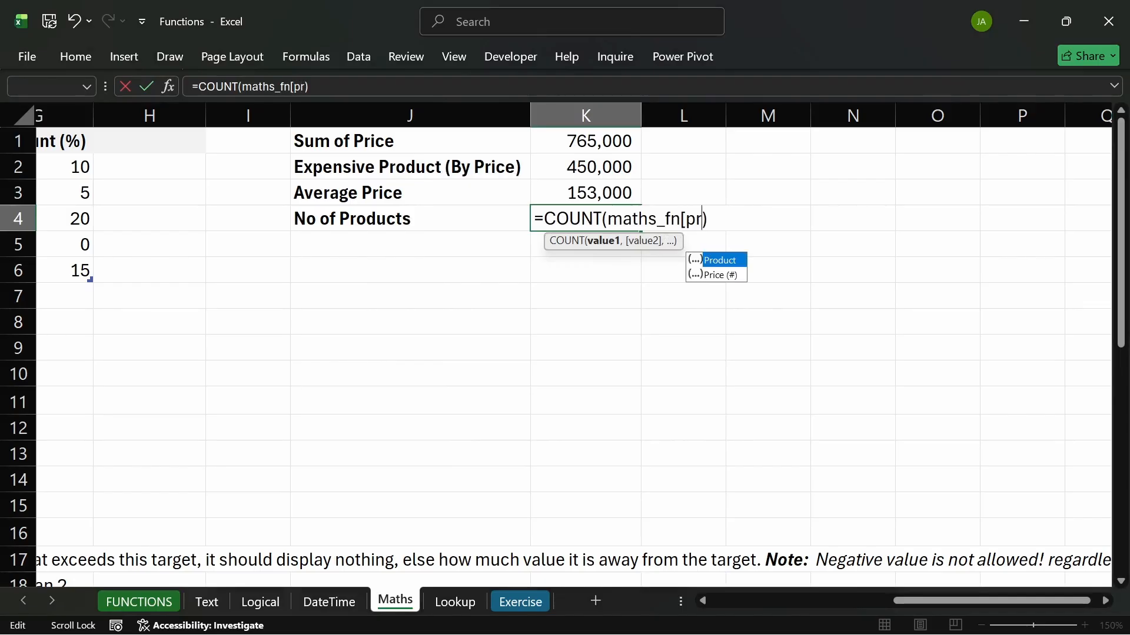
key(Tab)
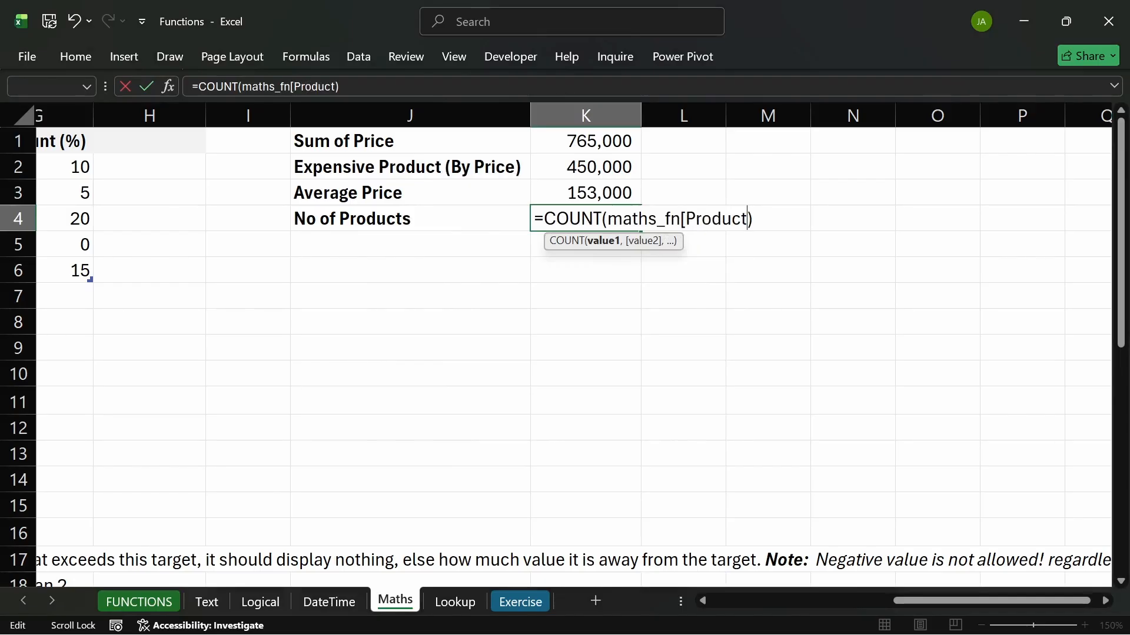
text(]))
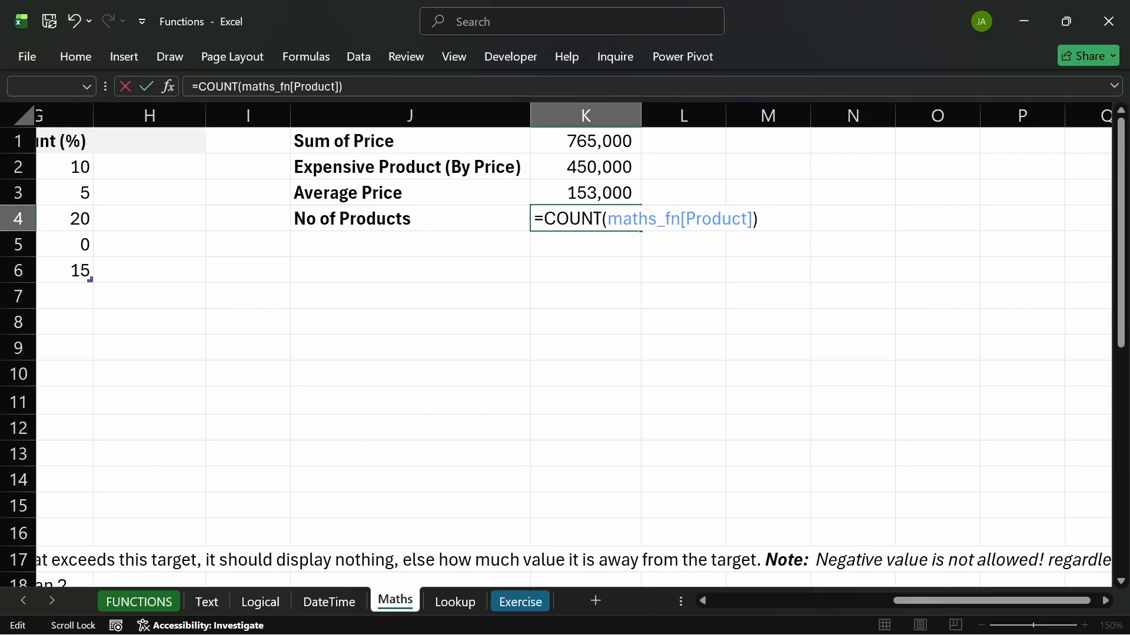
key(Return)
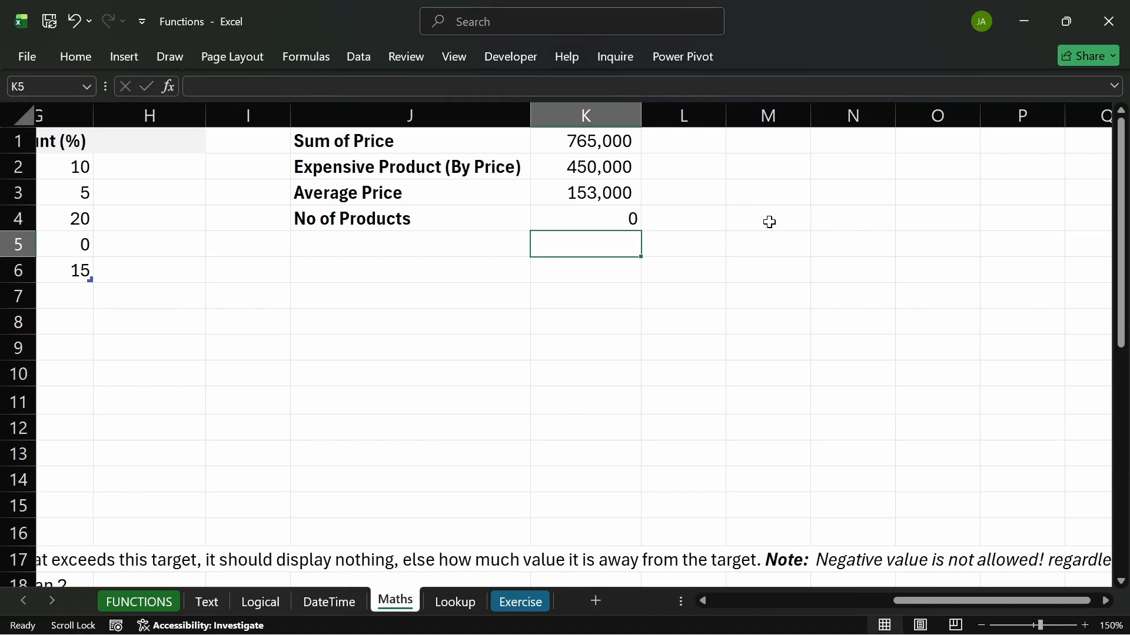
- Switch the column in the K4 COUNT formula from Product back to Price (#)
click(604, 226)
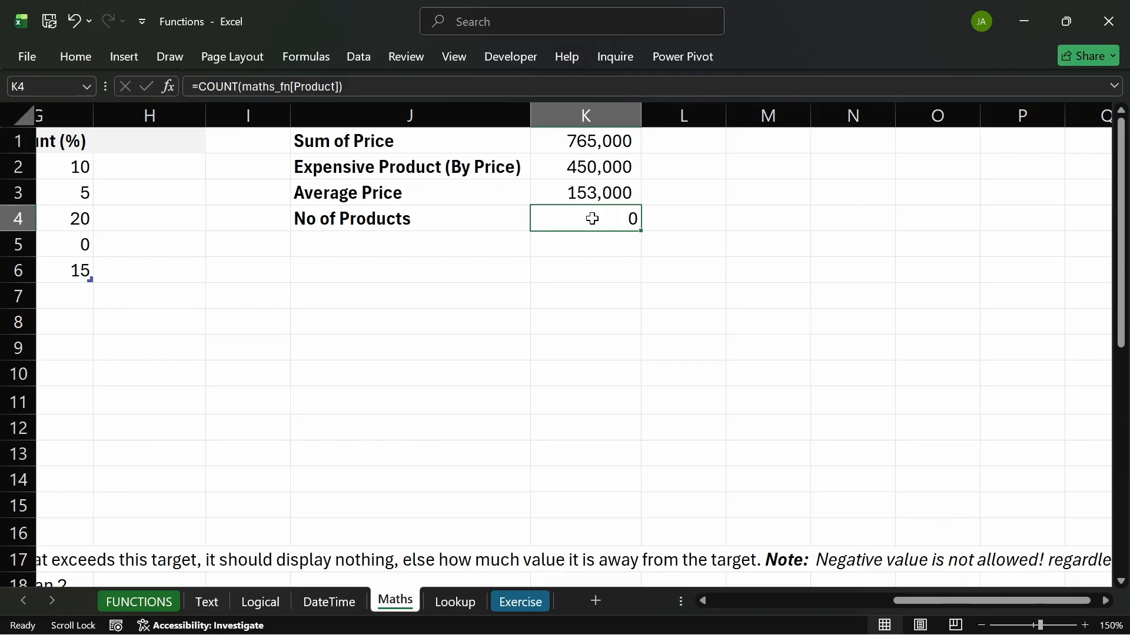
double_click(592, 218)
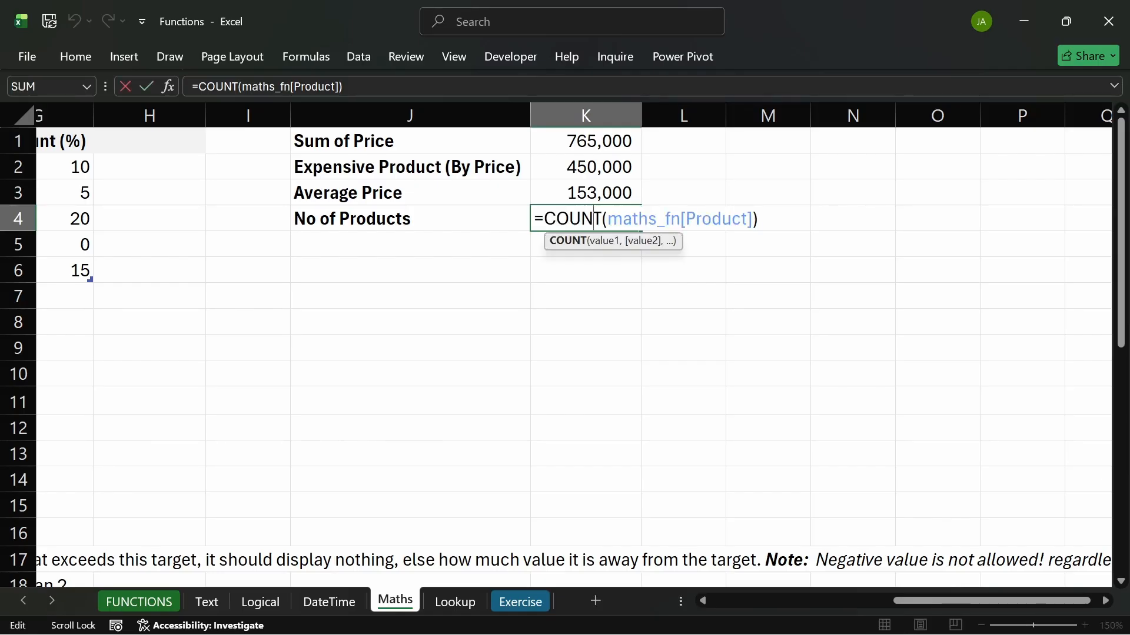
drag(744, 219, 696, 219)
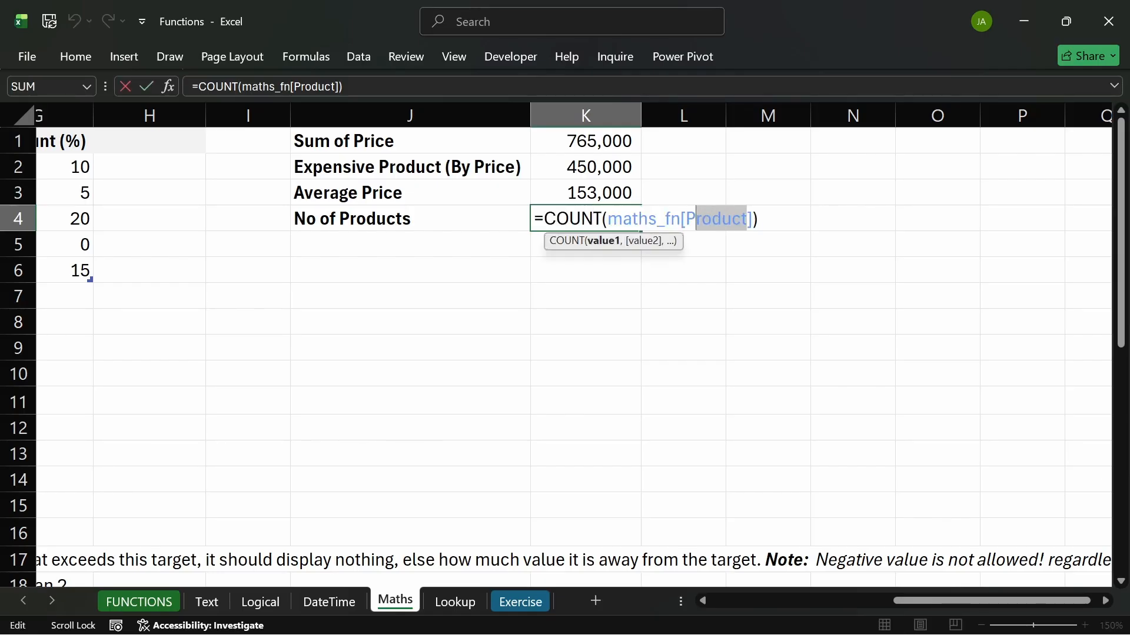
text(r)
key(Down)
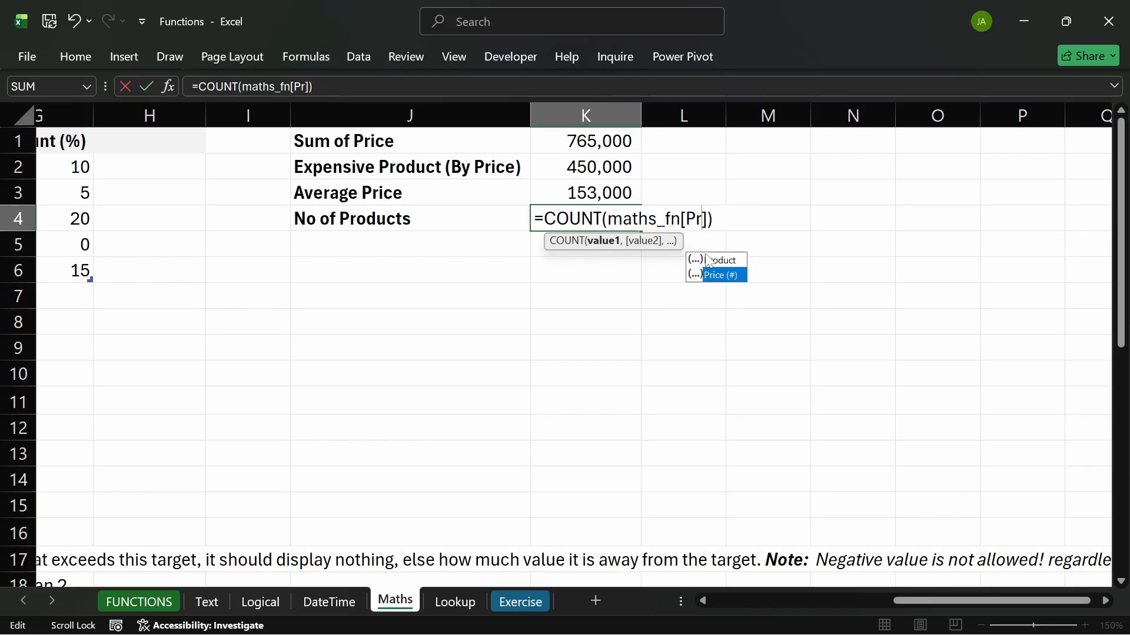
key(Tab)
key(Return)
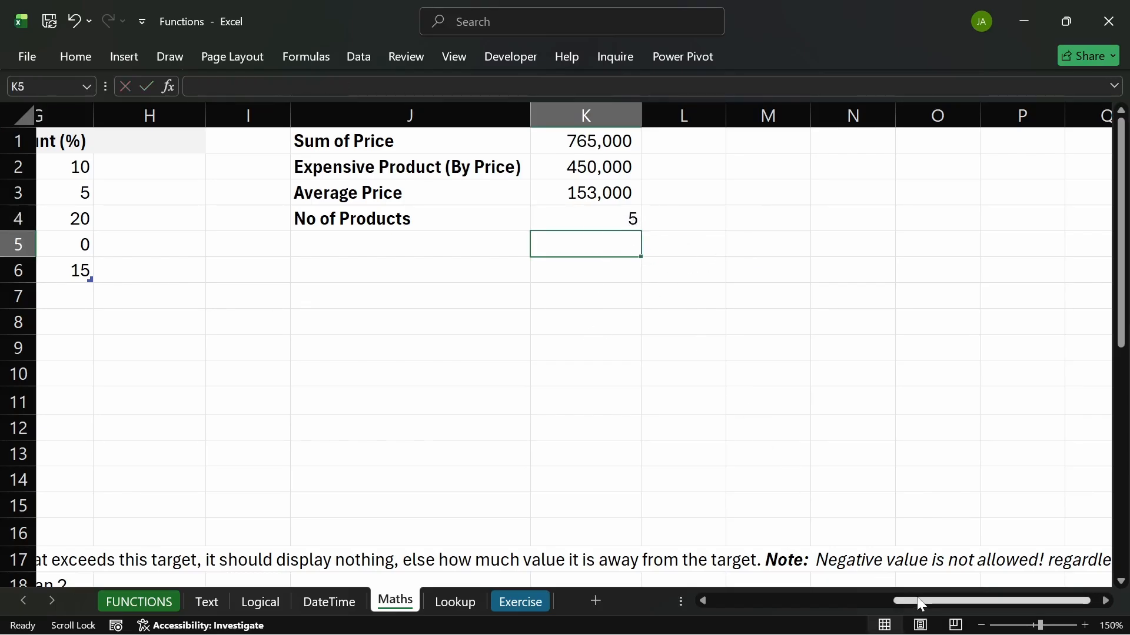
- Clear the Phone price in D3 and the Watch price in D5, and check how the summary values in column K respond
drag(921, 601, 916, 604)
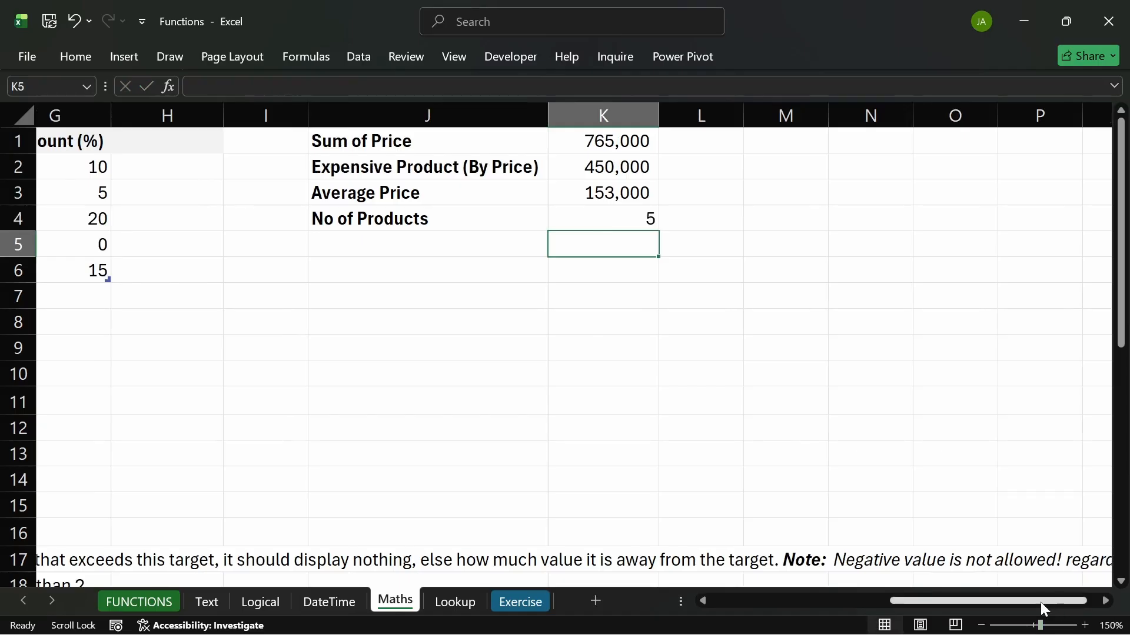
drag(1037, 601, 842, 600)
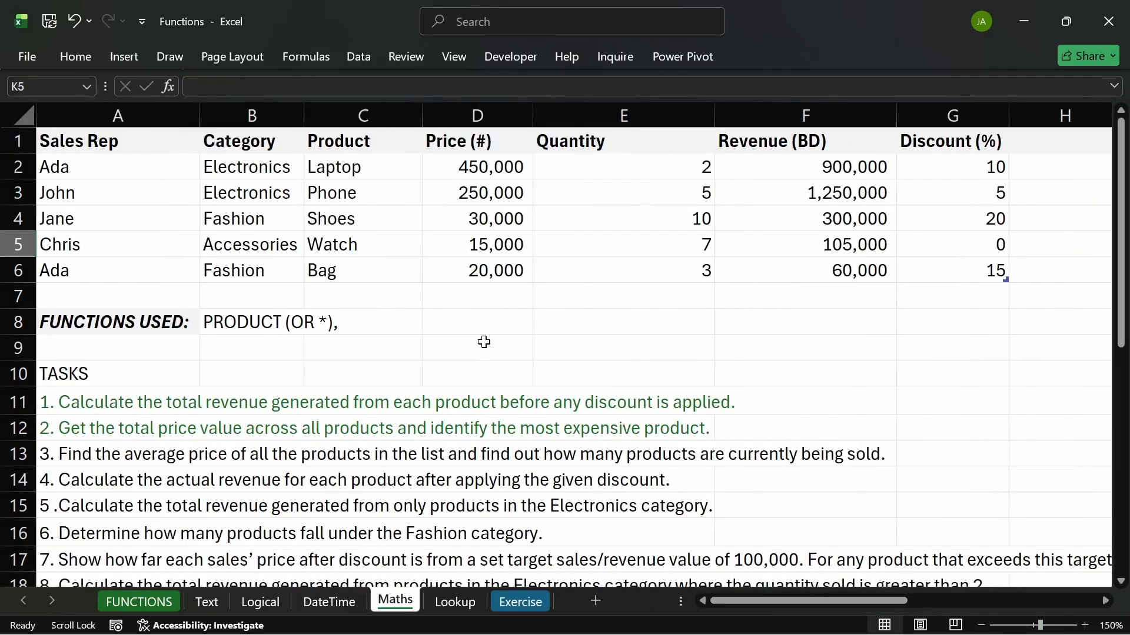
click(487, 196)
key(Delete)
click(487, 243)
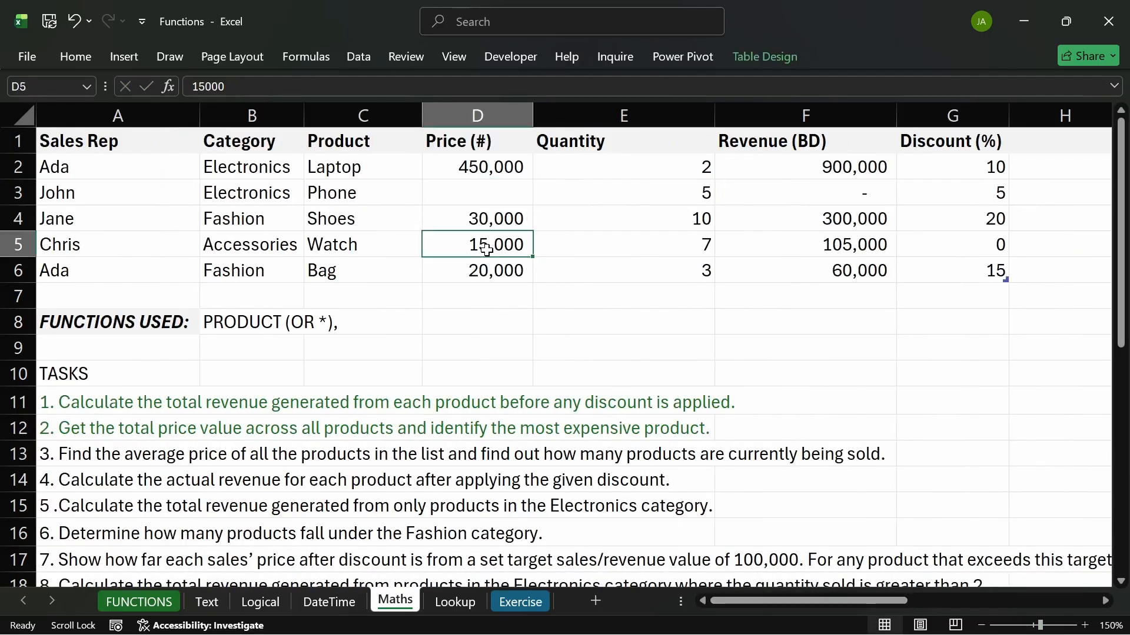
key(Delete)
drag(900, 601, 1039, 611)
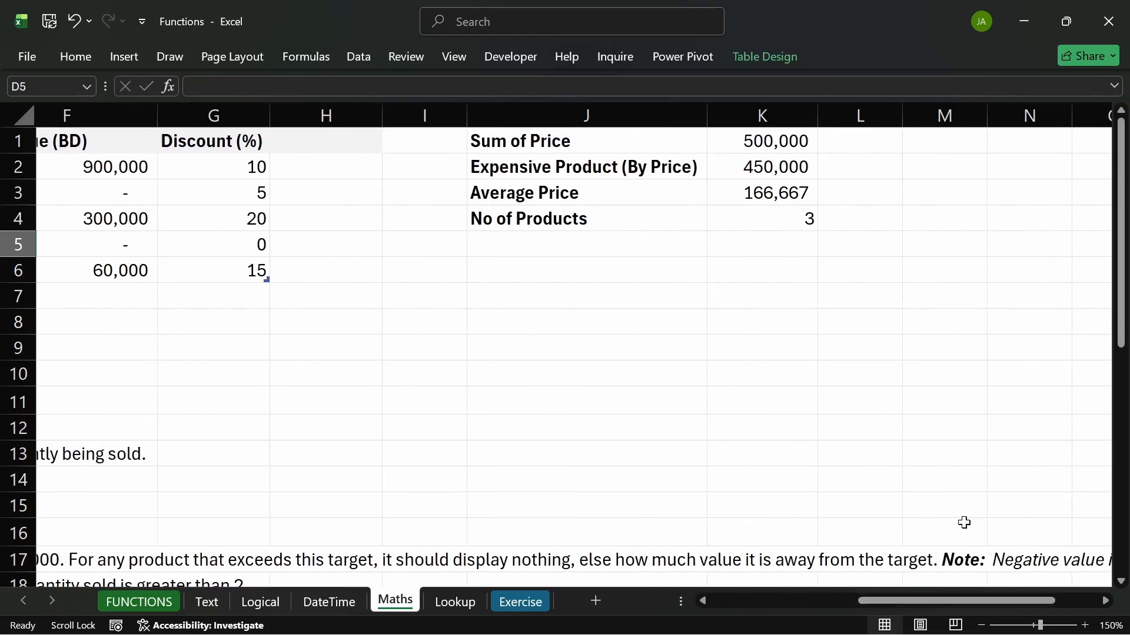
- Undo the clearing of the Phone and Watch prices in D3 and D5
click(833, 276)
key(ctrl+z)
key(ctrl+z)
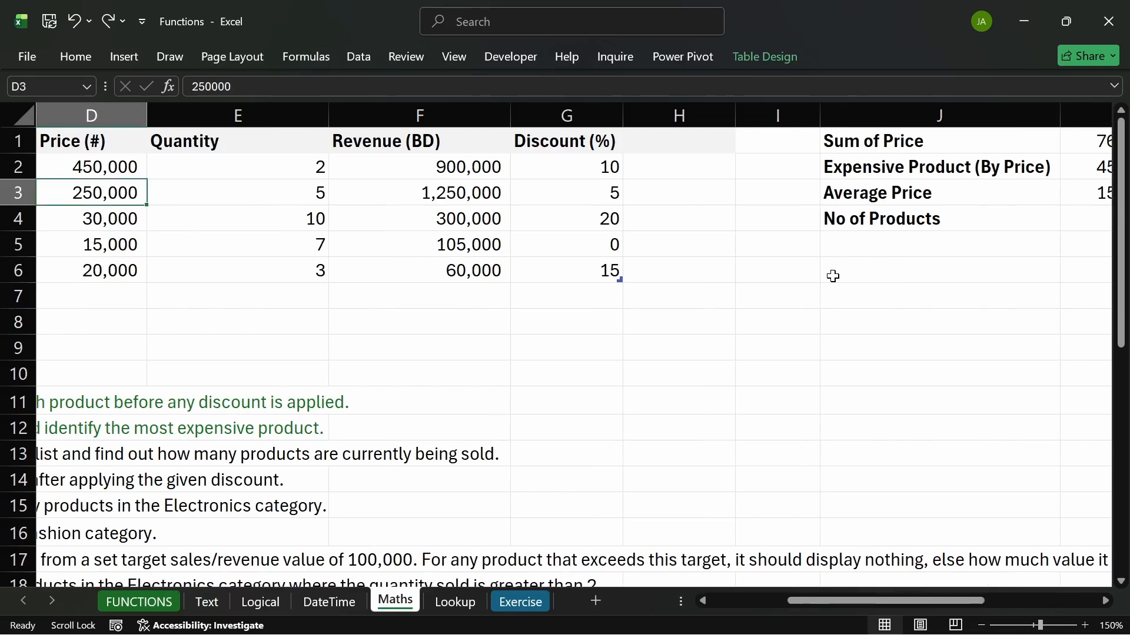
- Change the K4 product count formula to =COUNTA(maths_fn[Price ('#)])
drag(918, 601, 1022, 600)
click(607, 212)
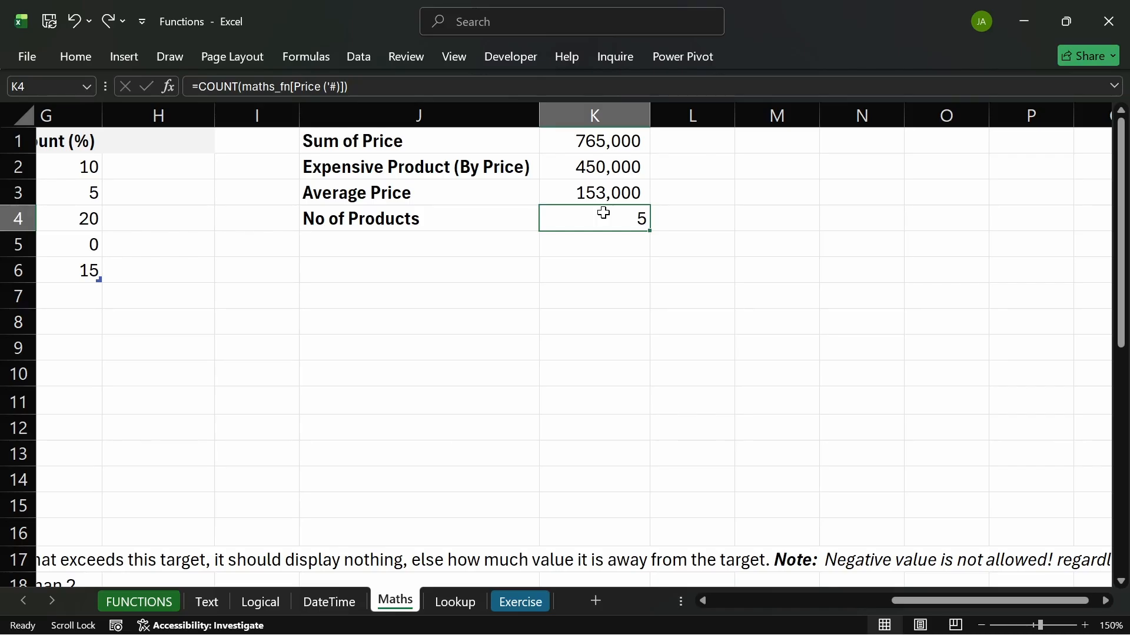
double_click(604, 213)
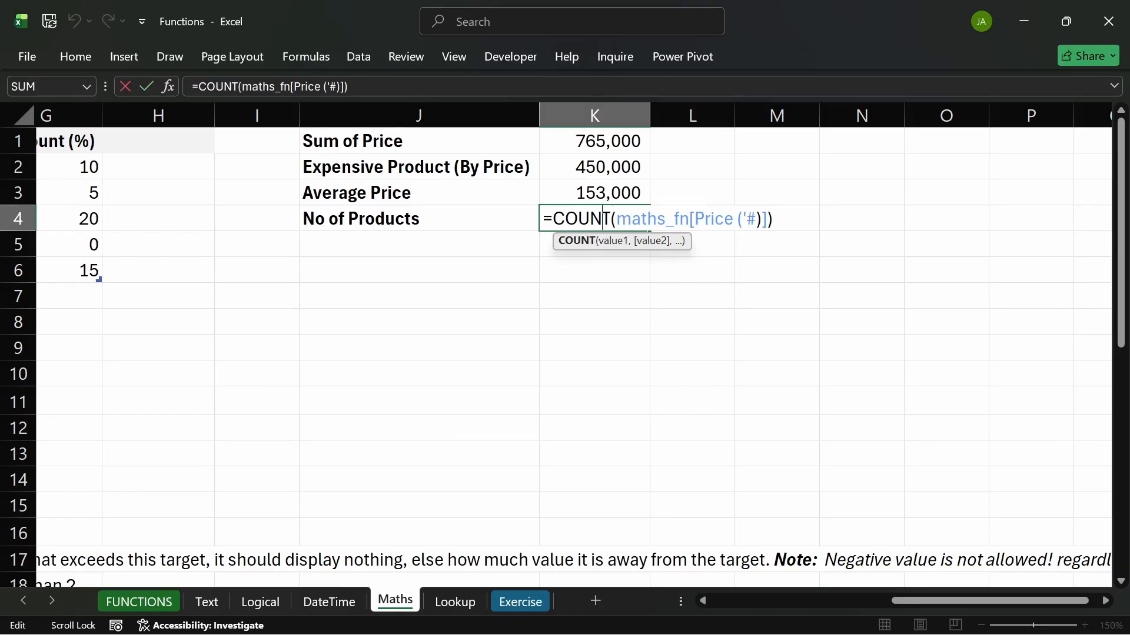
text(A)
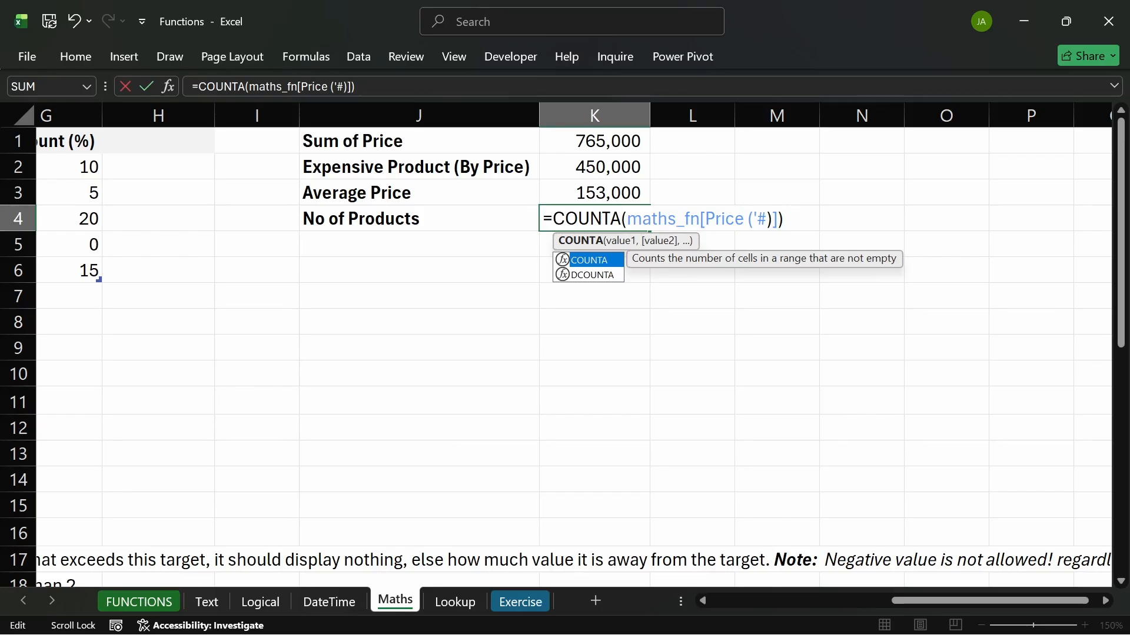
key(Return)
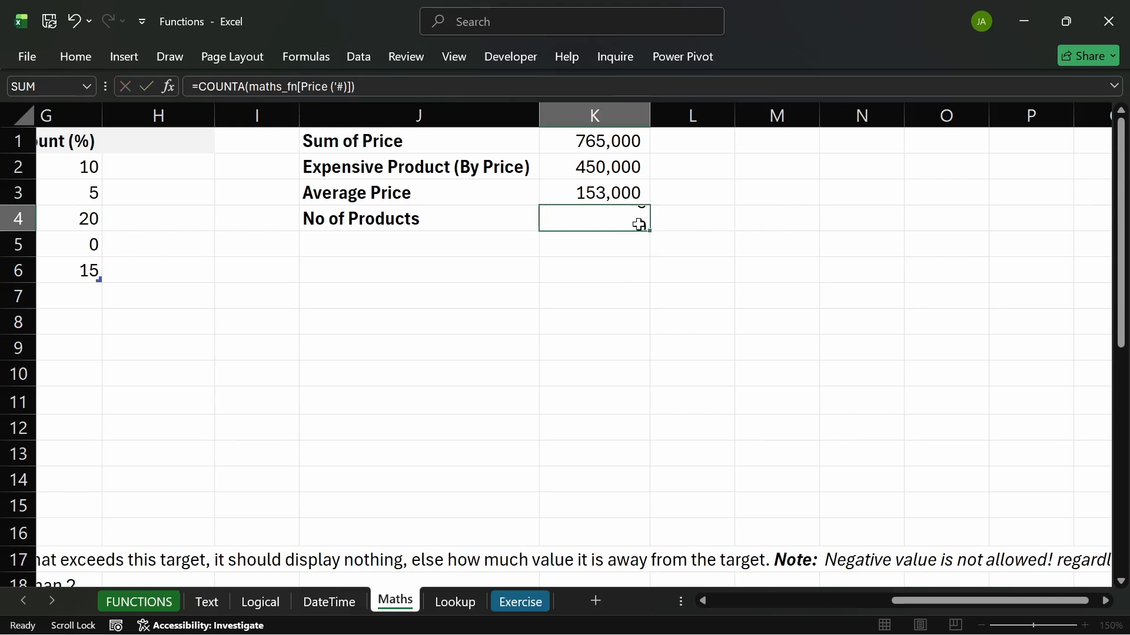
click(606, 215)
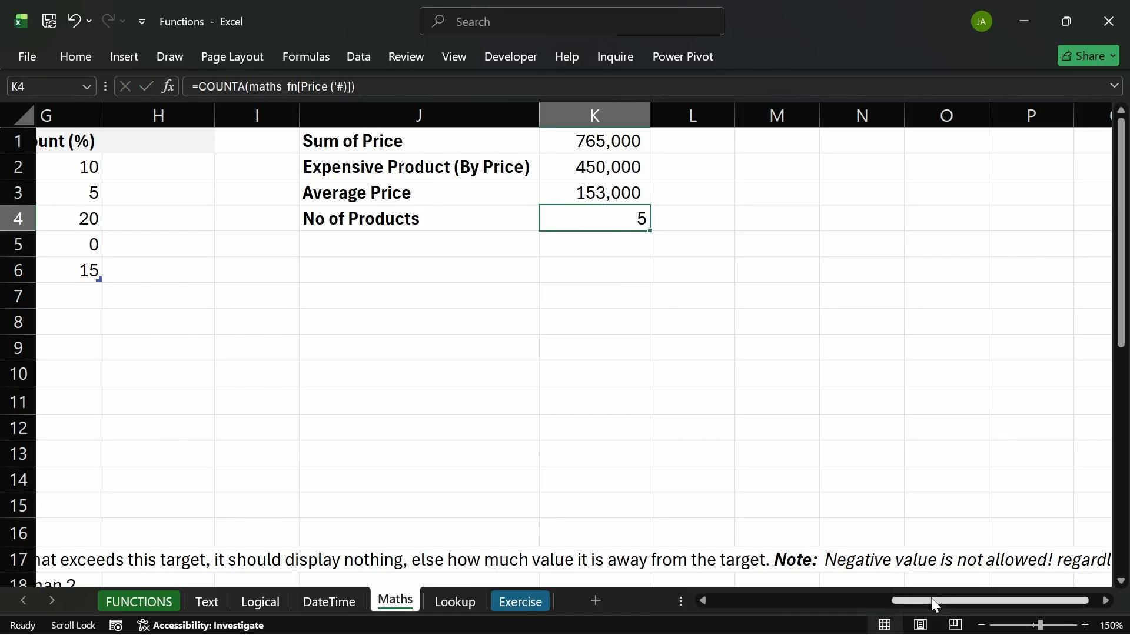
- Extend the functions-used list in B8 to read "PRODUCT (OR *), SUM, MAX, AVERAGE, COUNT, COUNTA,"
drag(930, 597, 626, 594)
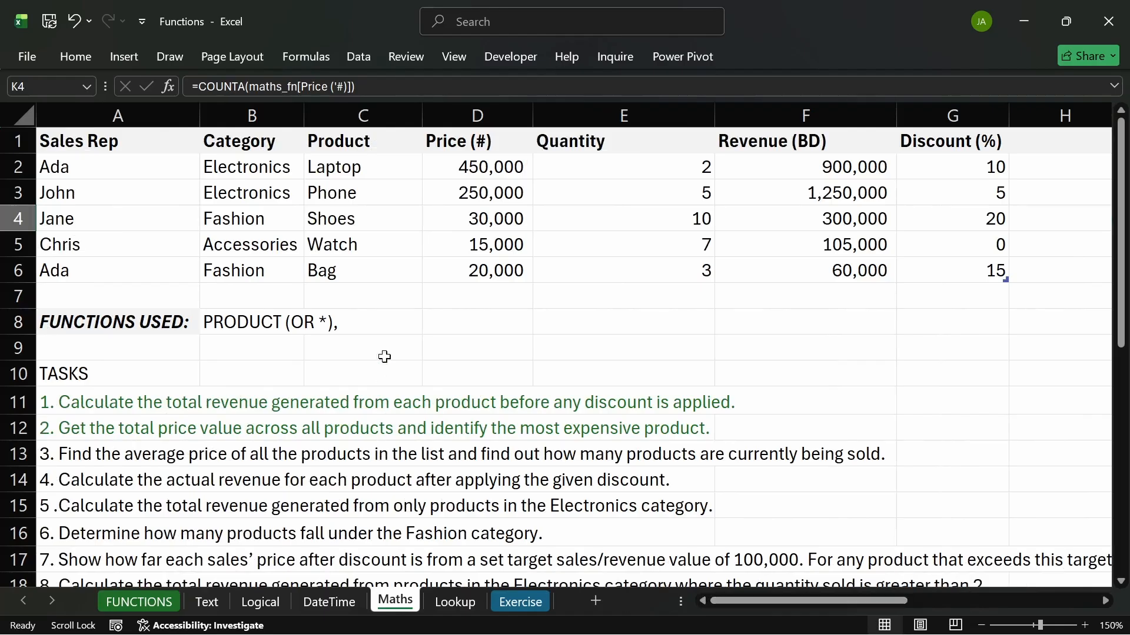
click(256, 327)
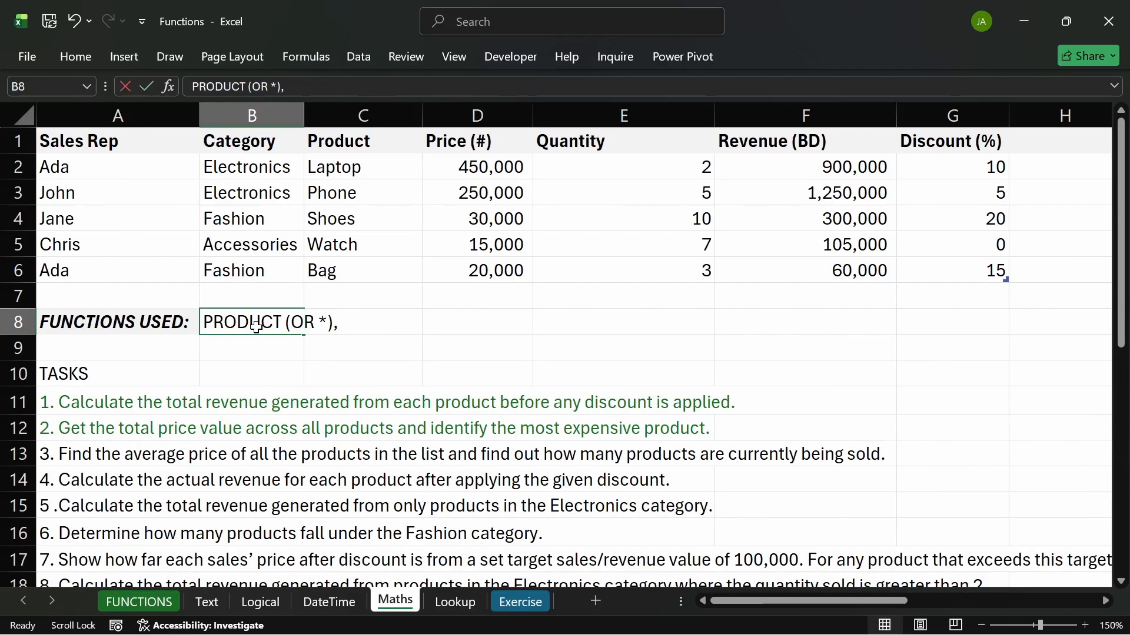
key(F2)
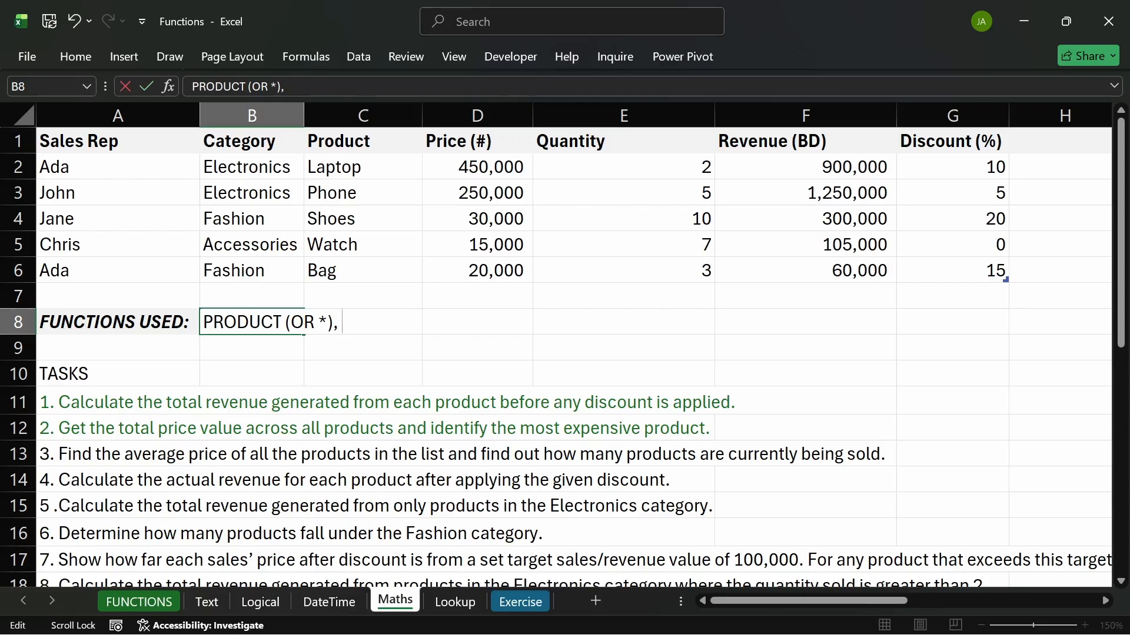
text(SUM, AVER)
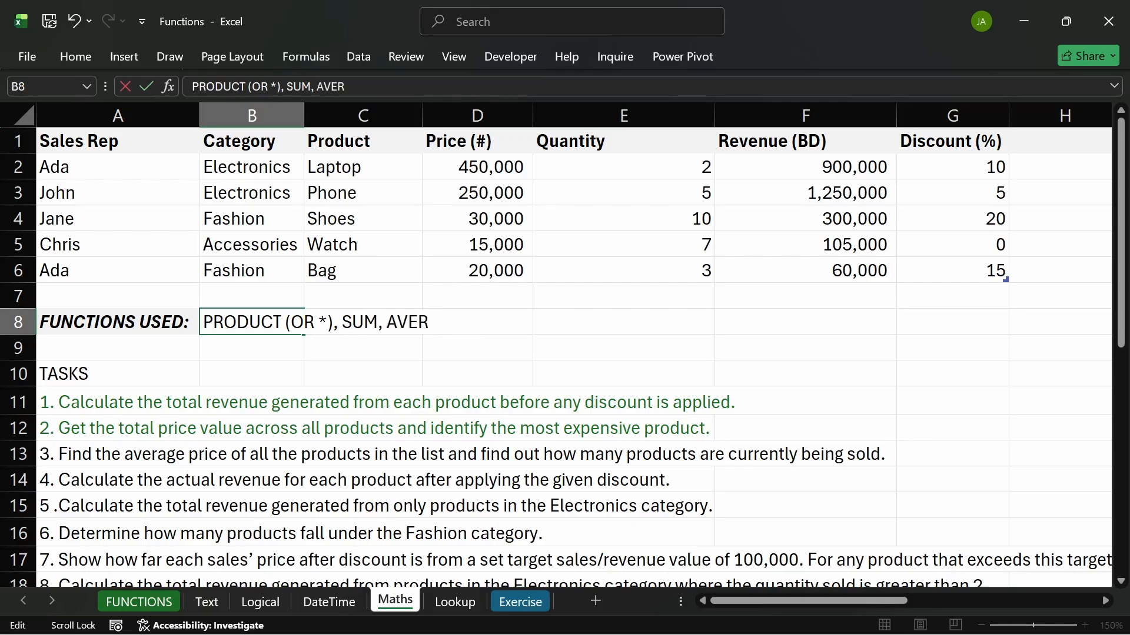
scroll(818, 242, right, 6)
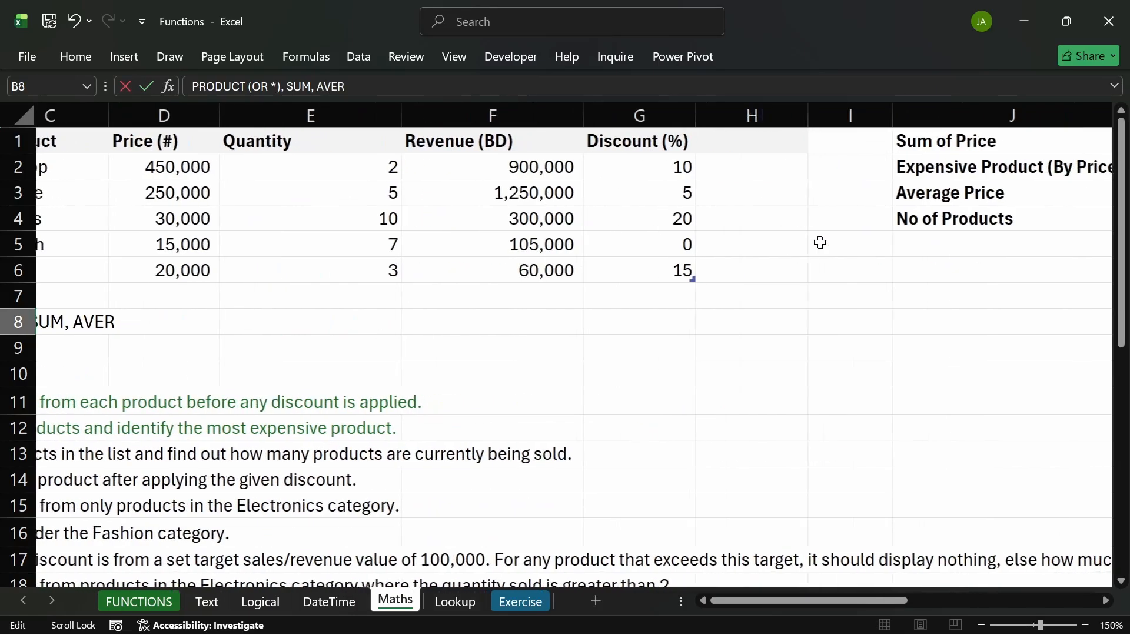
scroll(606, 242, left, 6)
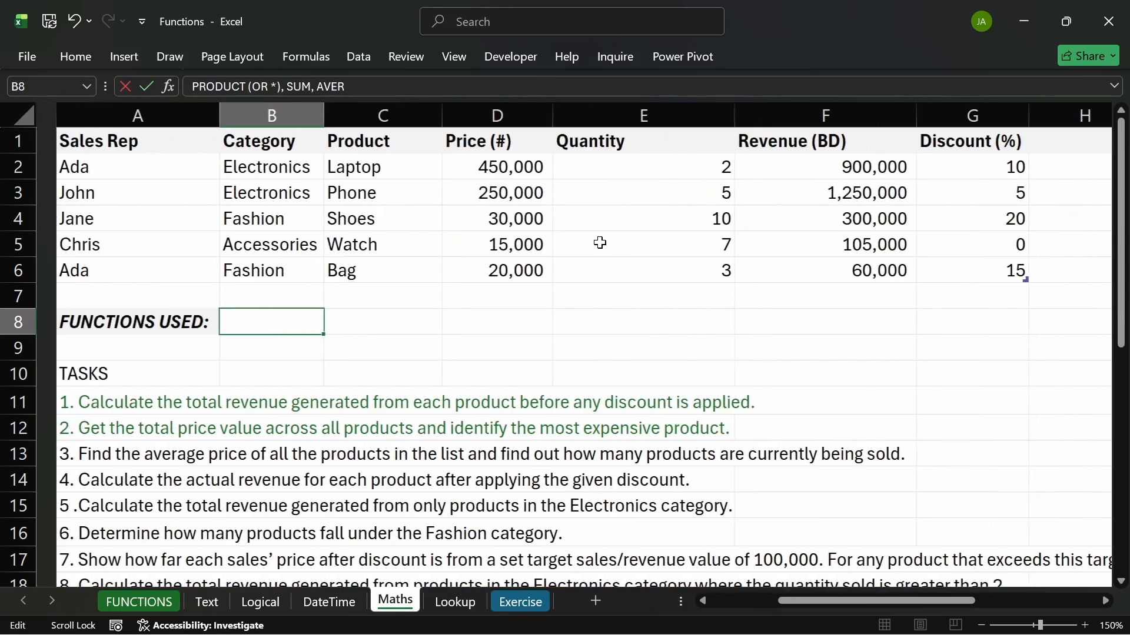
key(BackSpace)
key(BackSpace)
key(BackSpace)
key(BackSpace)
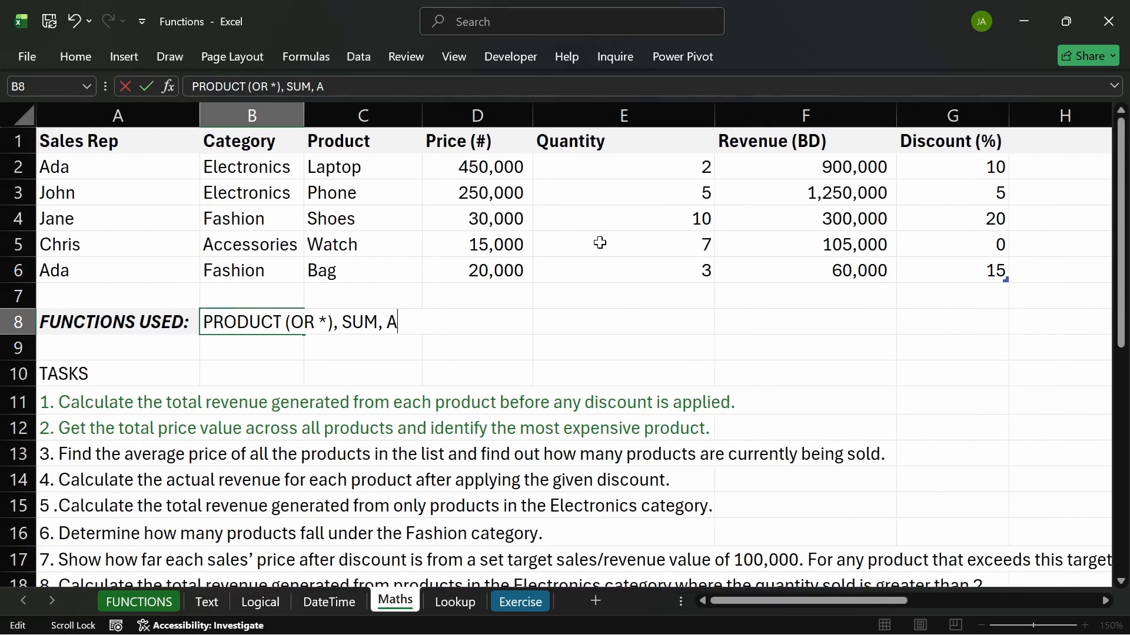
text(MAX,)
text(AVE)
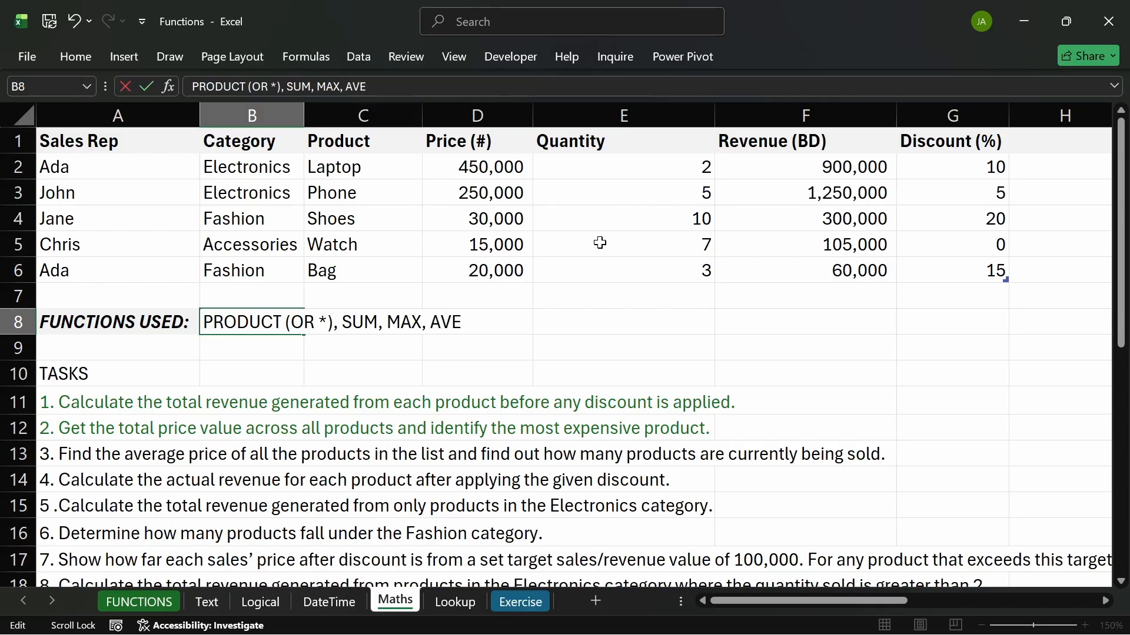
text(RAGE, COUNT, CO)
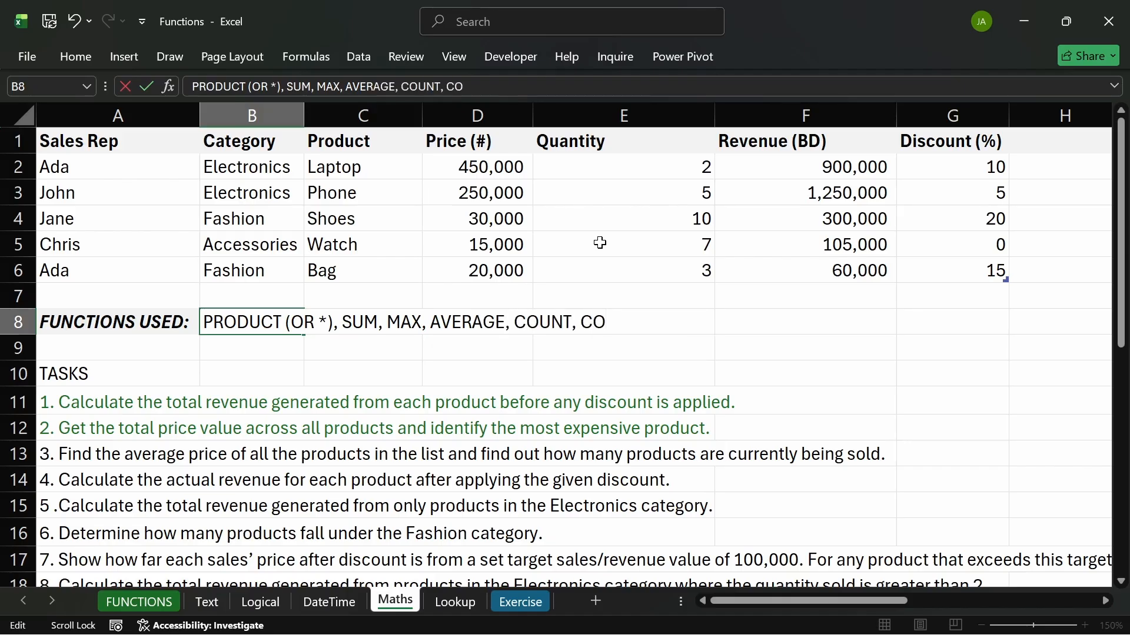
text(UNTA,)
key(Return)
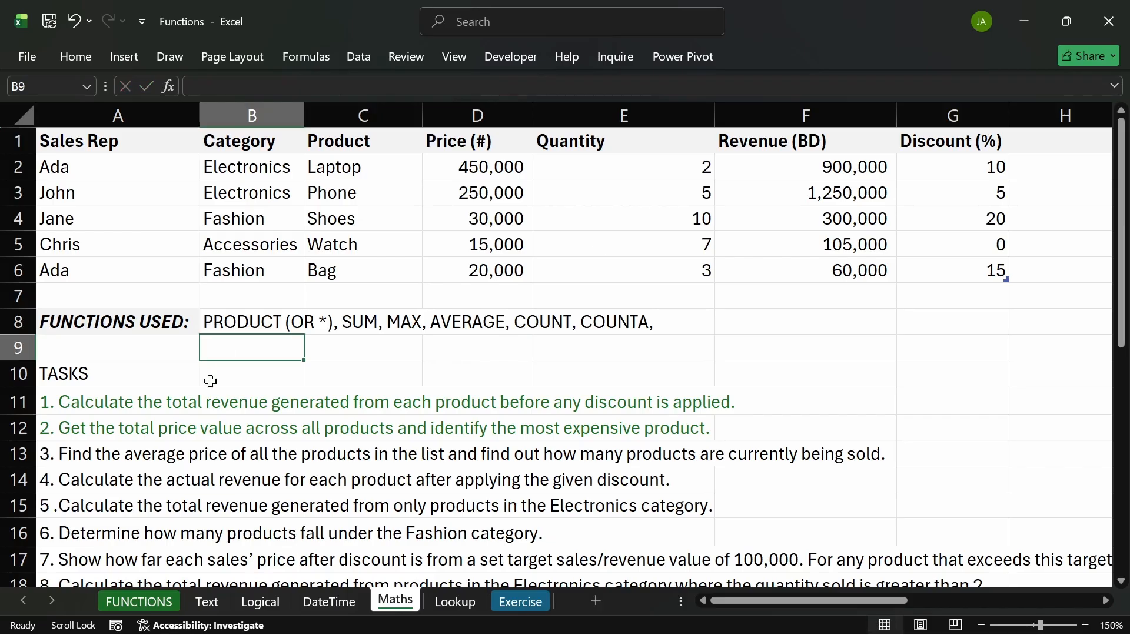
- Colour the text of task 3 in A13 green to mark it as done
click(112, 454)
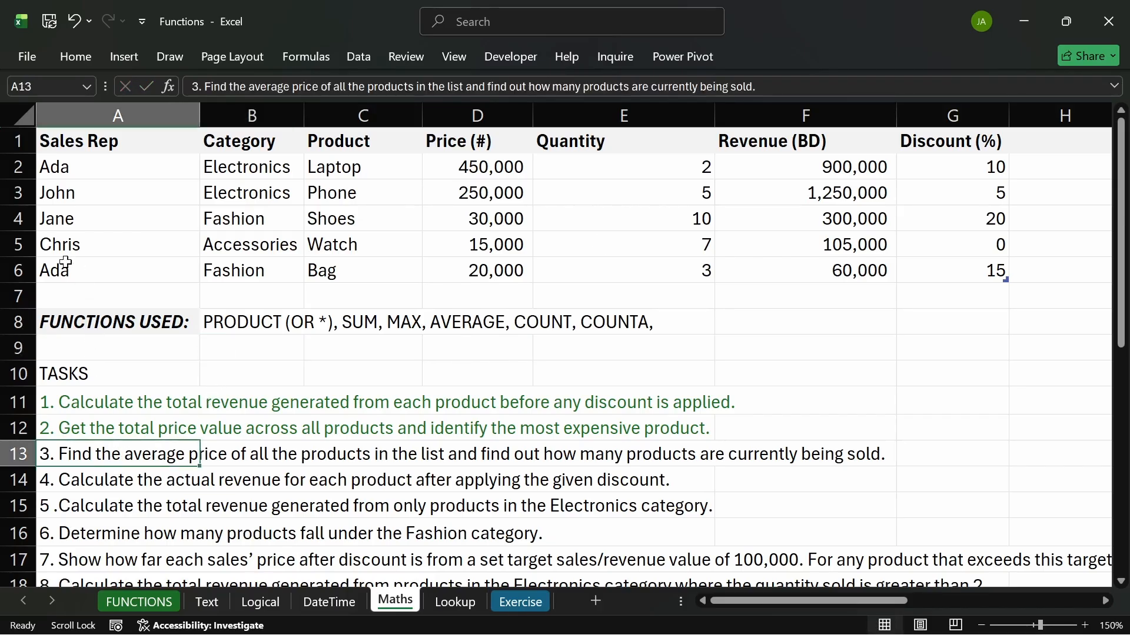
click(87, 58)
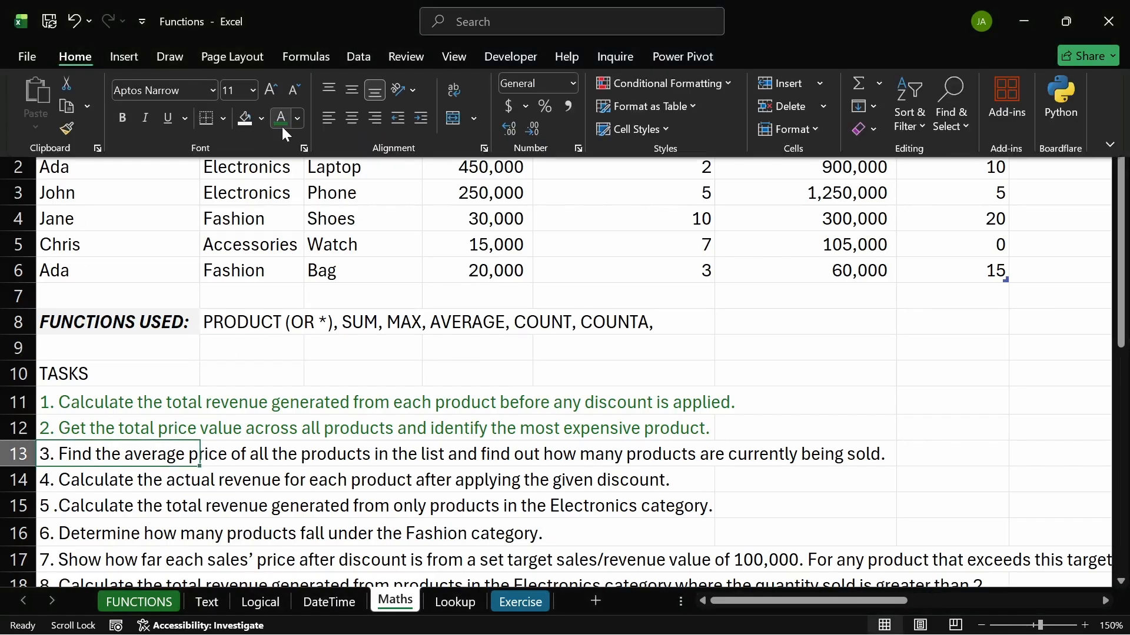
click(281, 117)
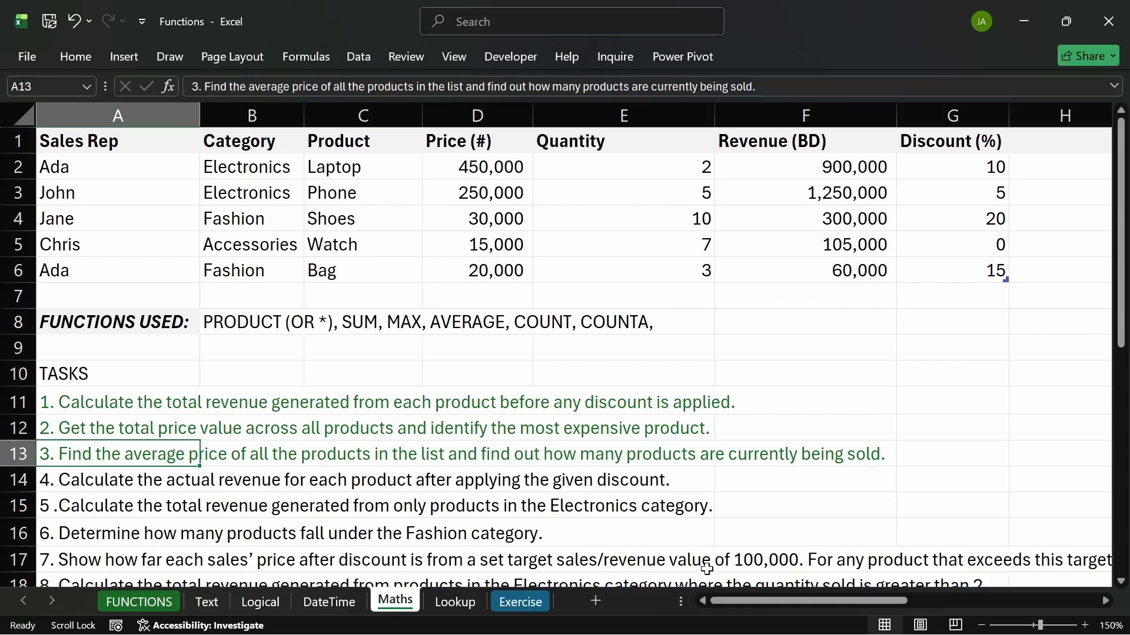
- Examine the Discount (%) values in G2:G6 and their number format
drag(726, 599, 765, 600)
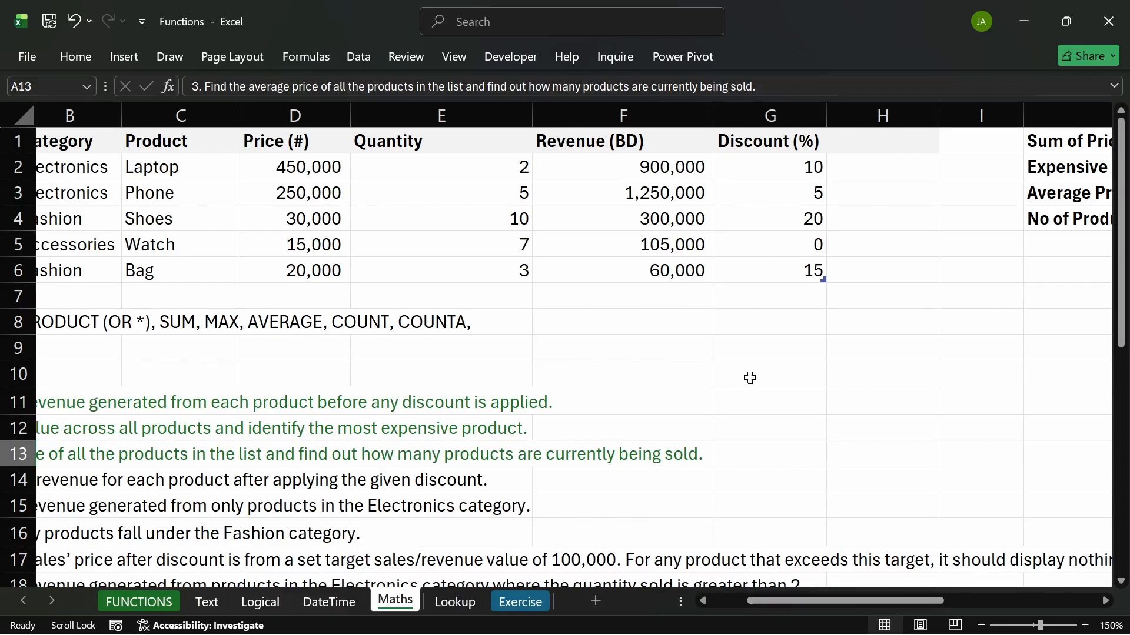
drag(763, 168, 769, 267)
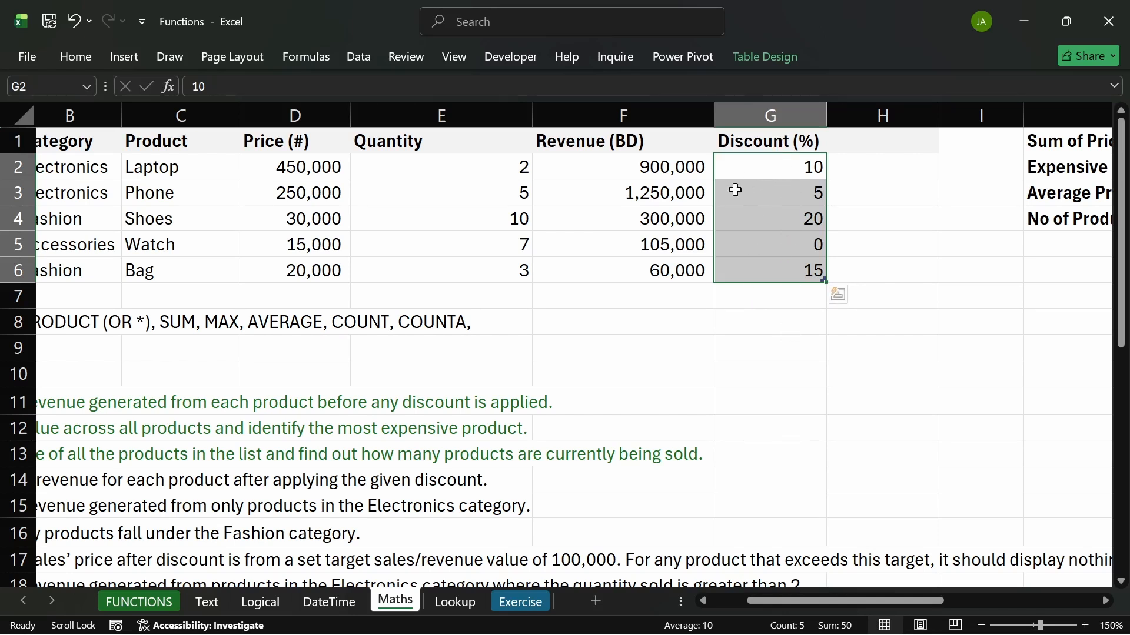
click(75, 56)
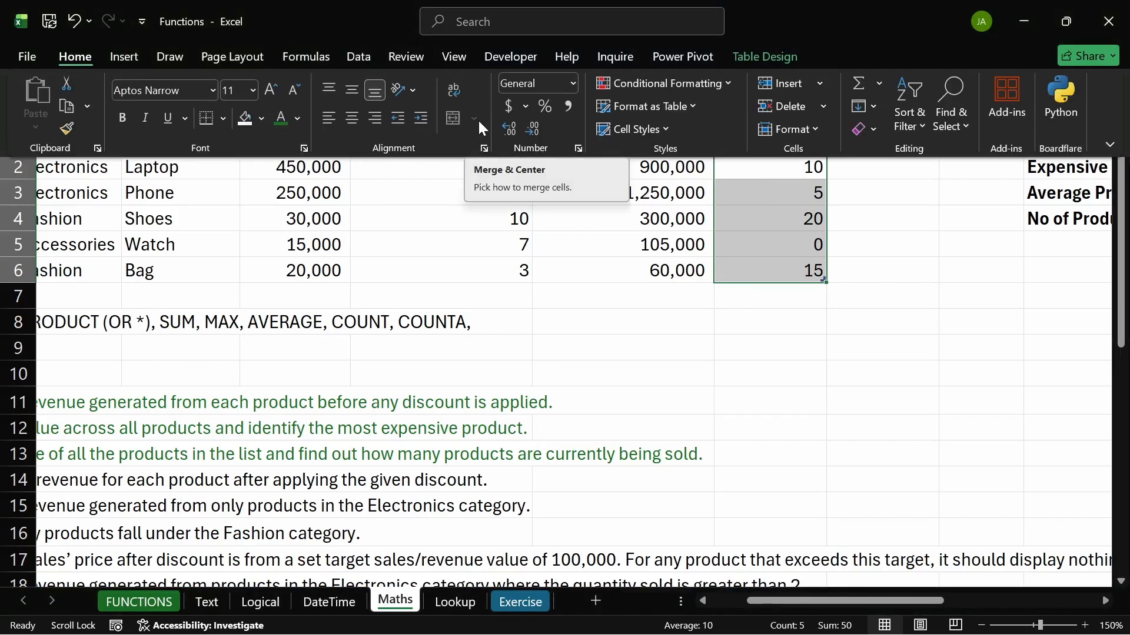
click(750, 186)
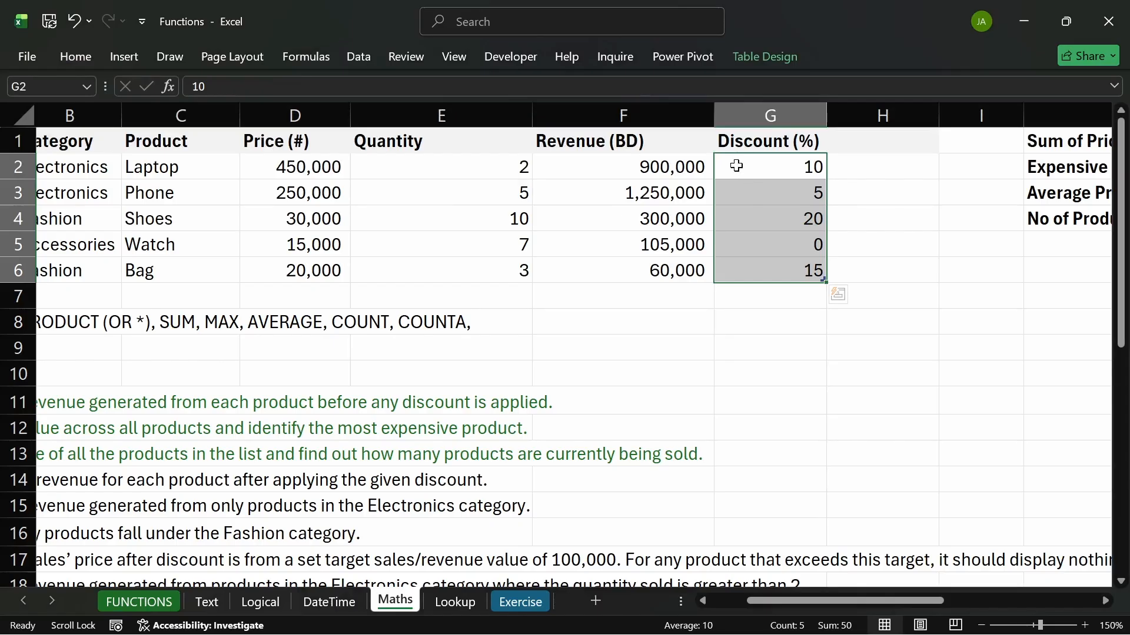
- Try to copy the Laptop revenue formula from F2 into F9 with a regular paste
click(665, 171)
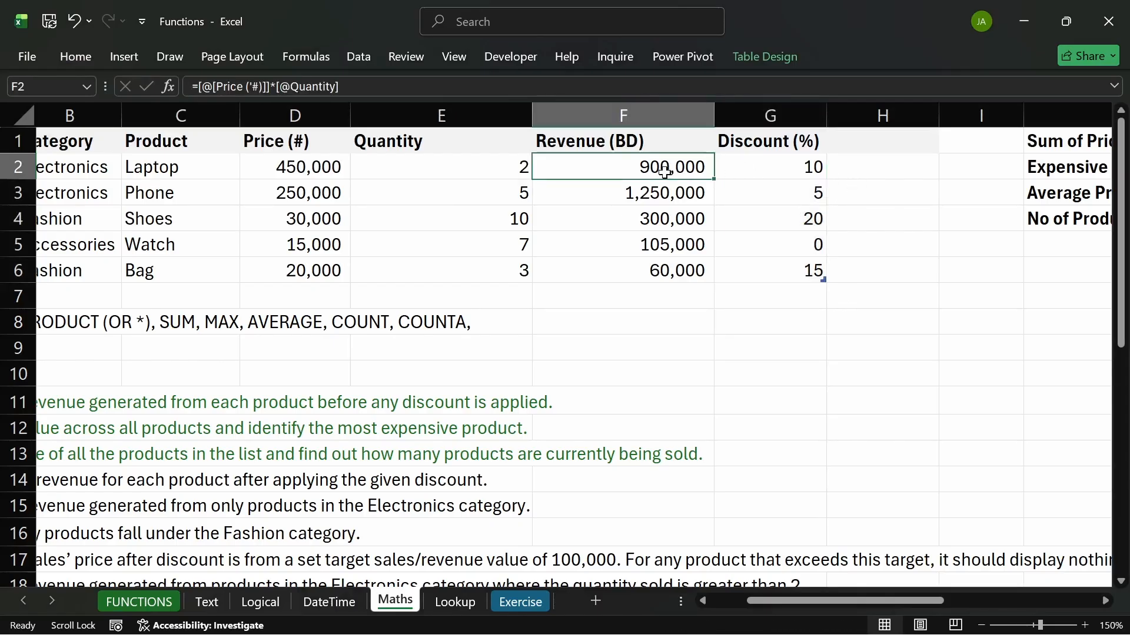
key(ctrl+c)
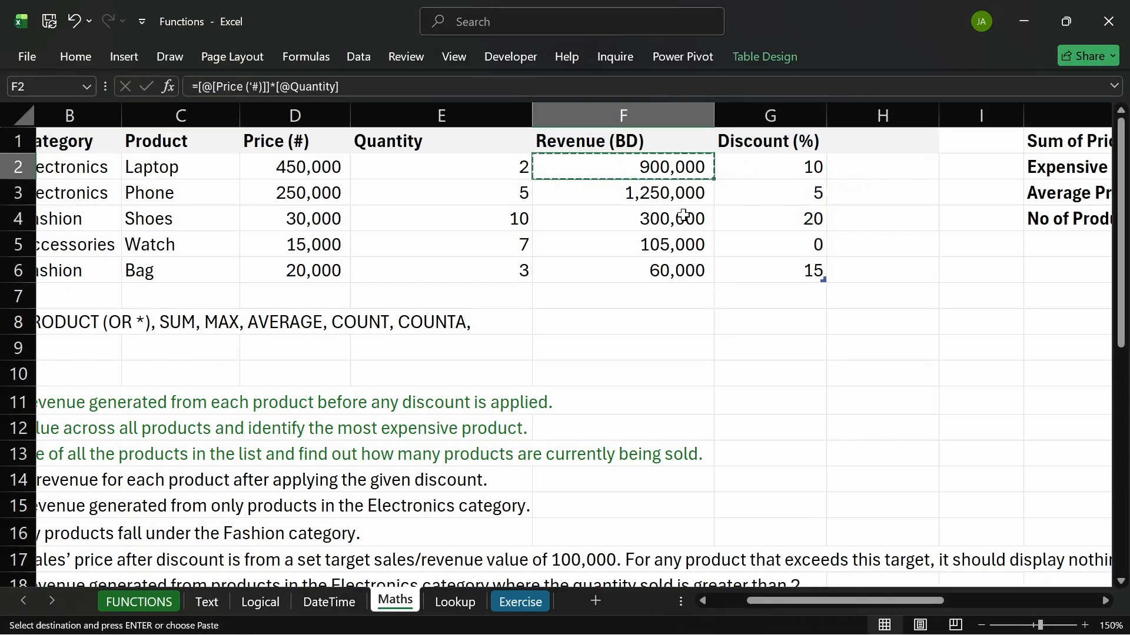
click(683, 351)
key(ctrl+v)
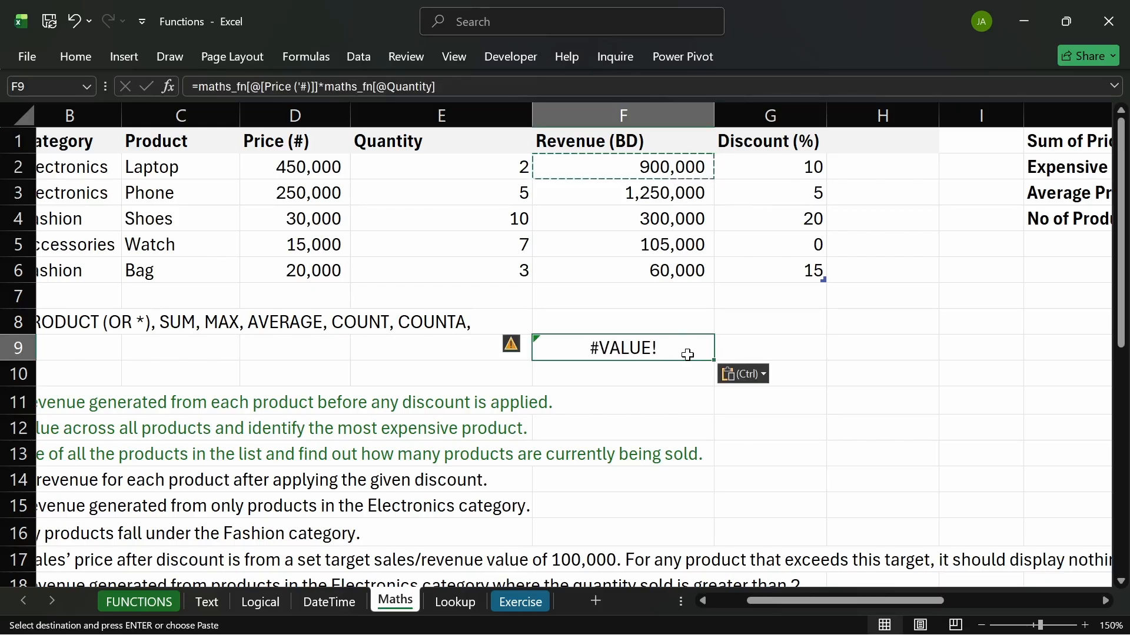
key(ctrl+z)
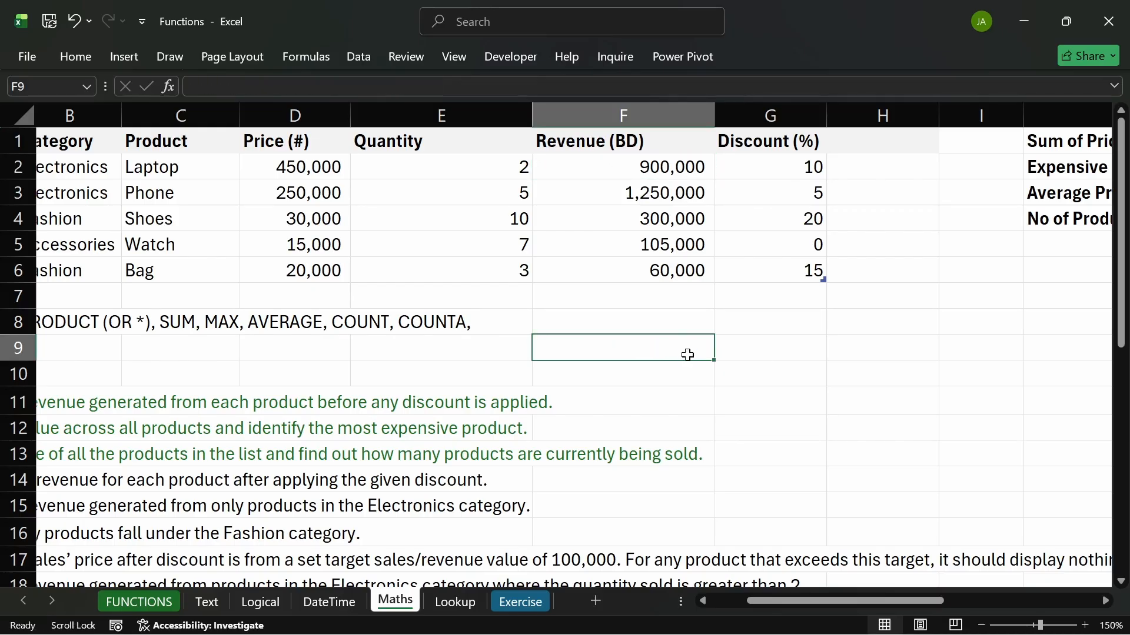
- Copy the Laptop revenue from F2 and paste it into F9 as a value only
click(635, 168)
key(ctrl+c)
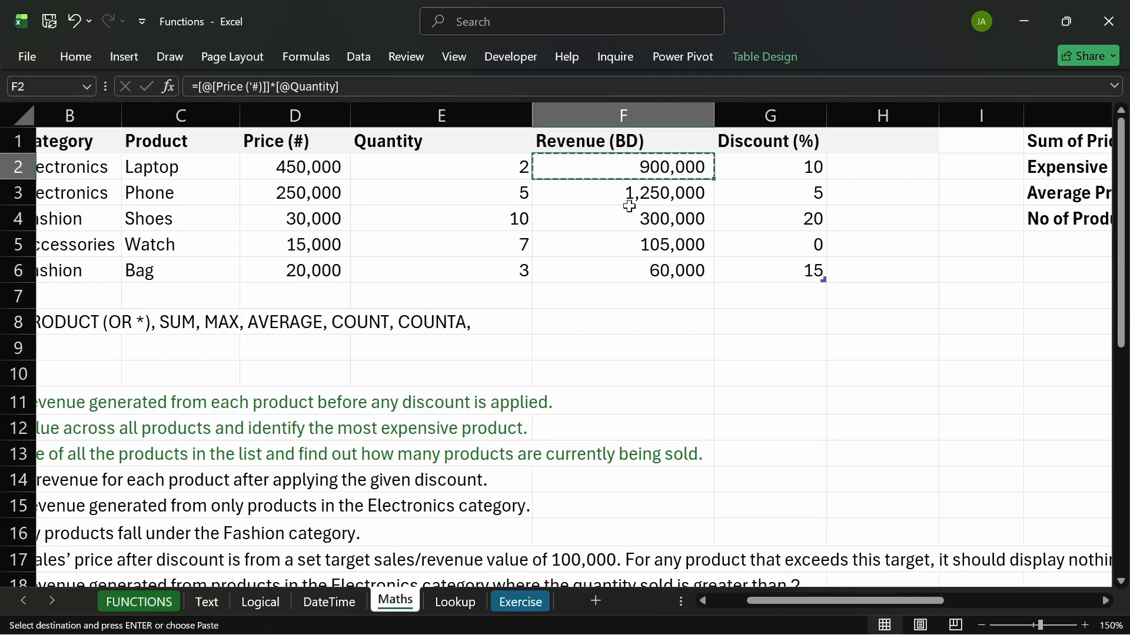
click(626, 344)
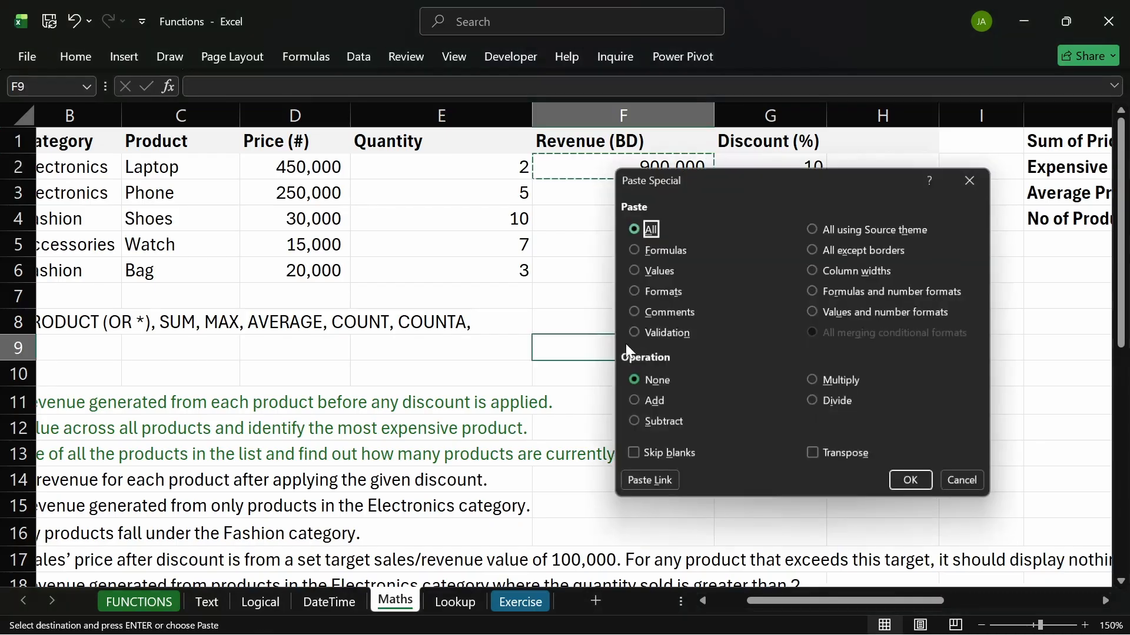
key(ctrl+alt+v)
key(v)
key(Return)
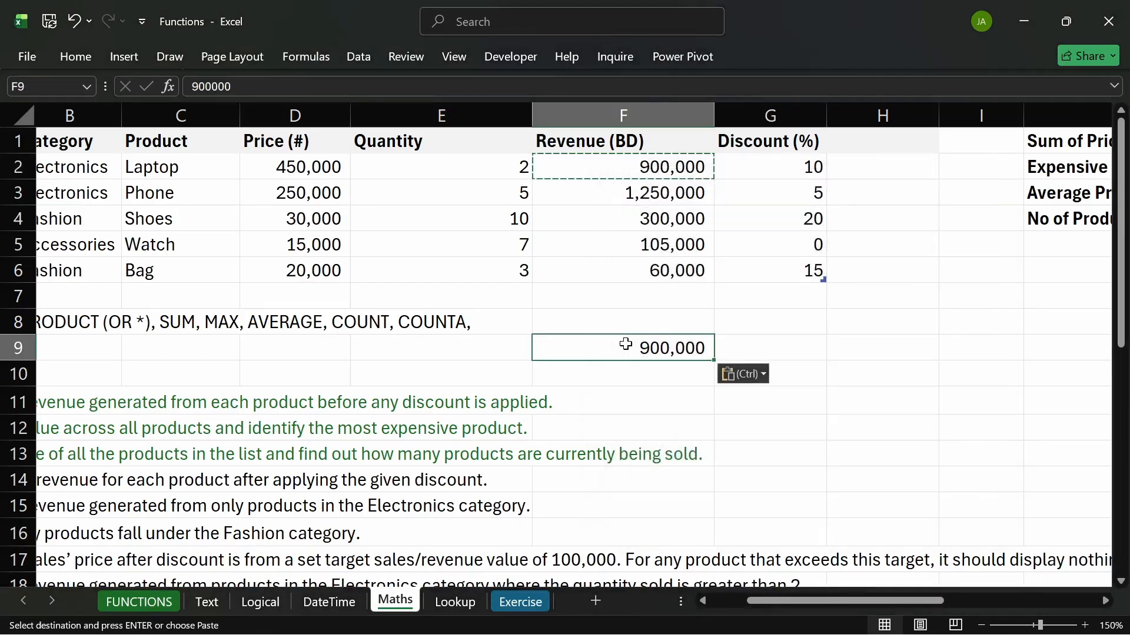
click(723, 346)
click(681, 350)
- Check the Laptop discount in G2 and enter 9000 in G9, beside the copied revenue
click(785, 176)
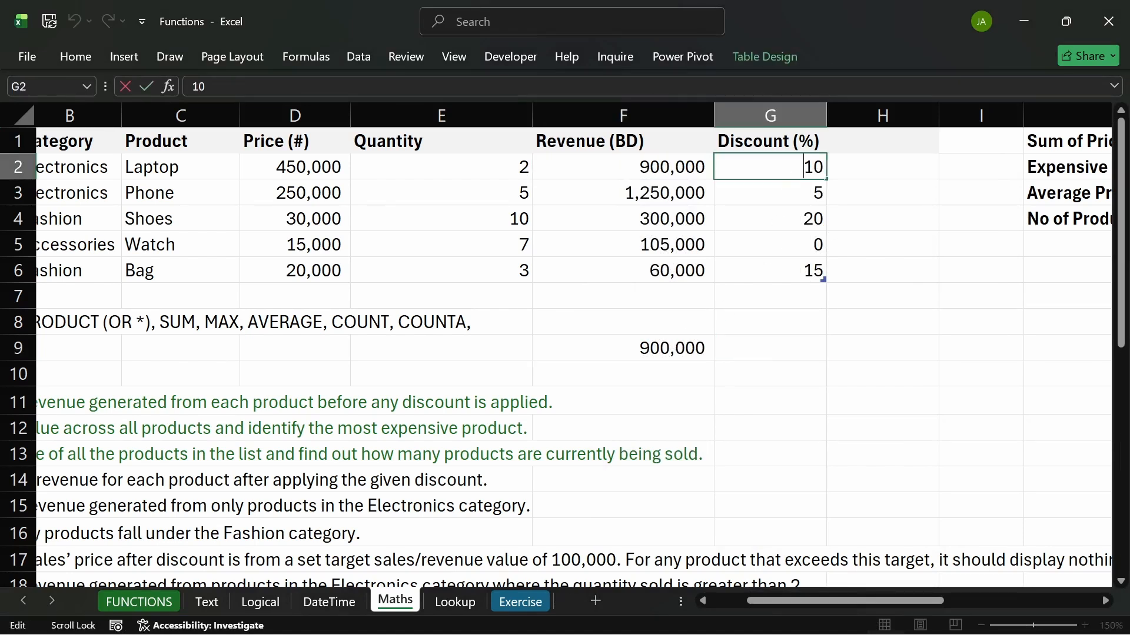
click(799, 328)
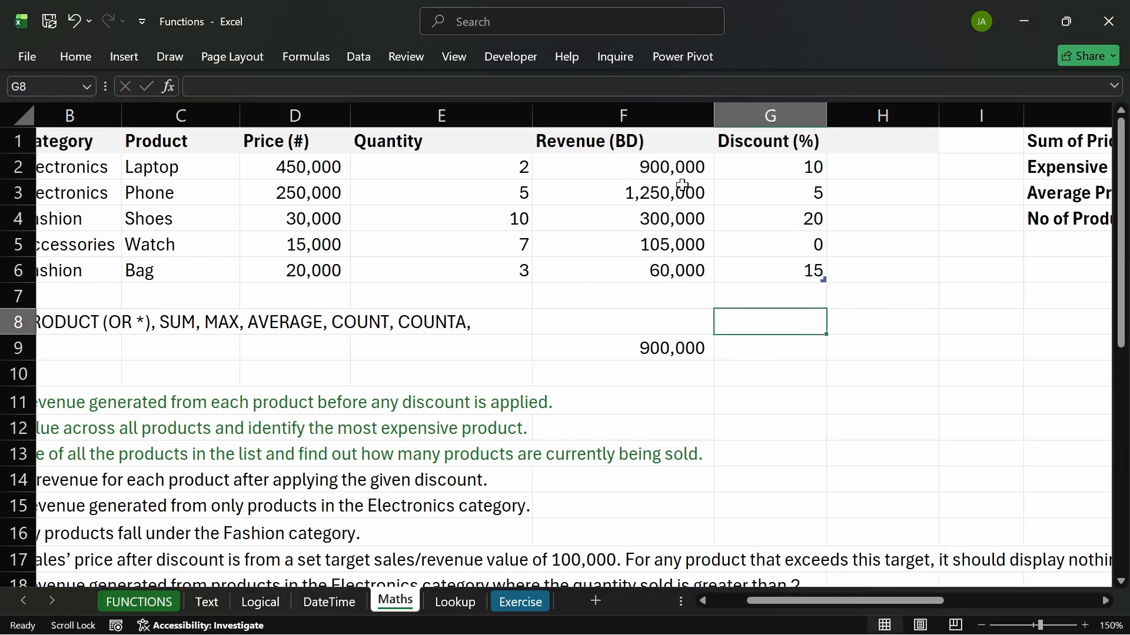
click(677, 347)
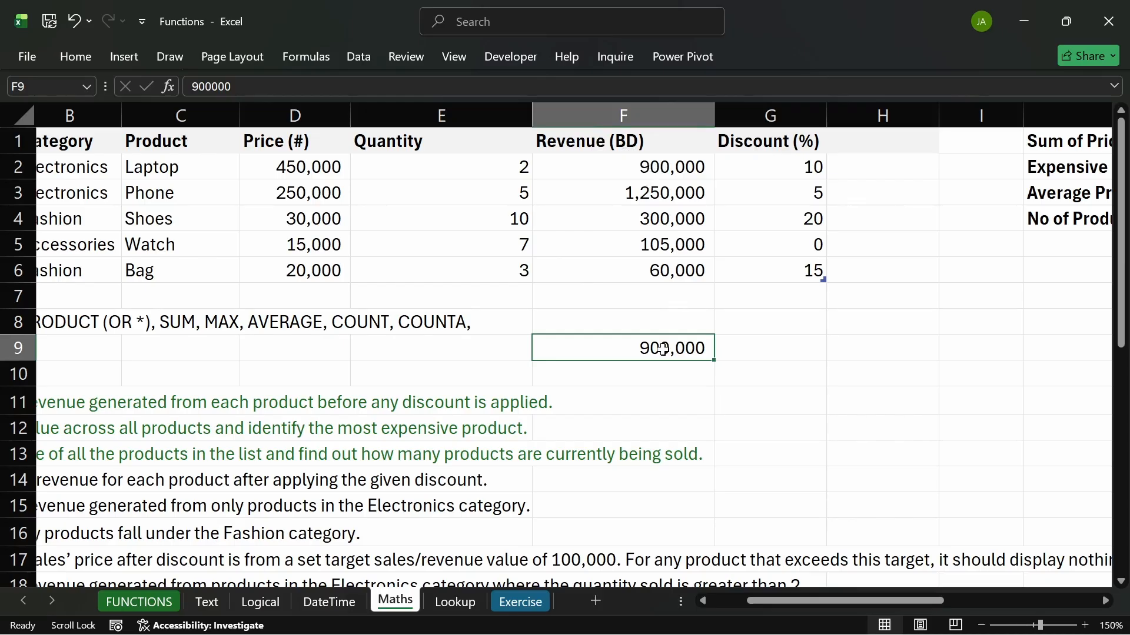
click(670, 382)
click(656, 353)
click(747, 356)
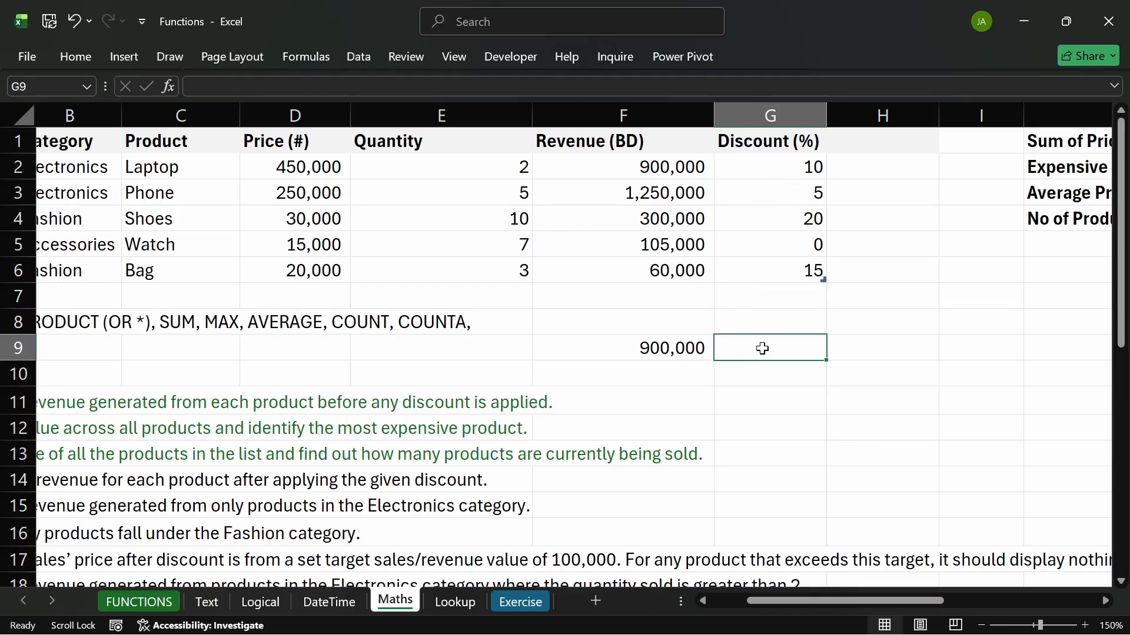
click(671, 352)
click(771, 351)
text(9000)
key(Return)
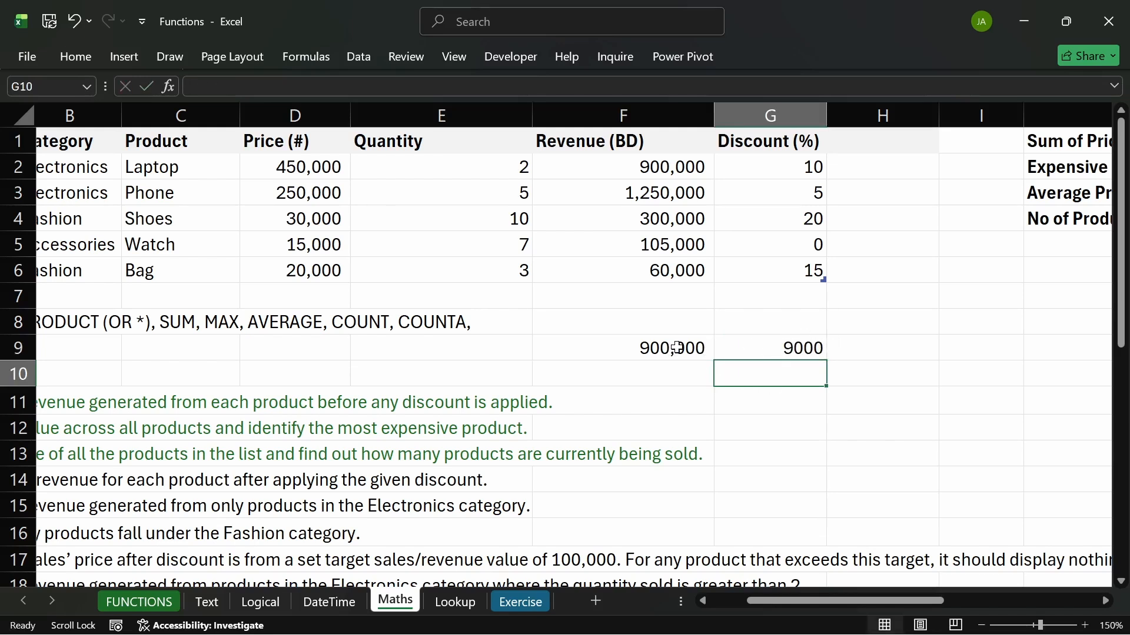
- Enter =F9-G9 in H9 to subtract the discount amount from the Laptop revenue
click(861, 345)
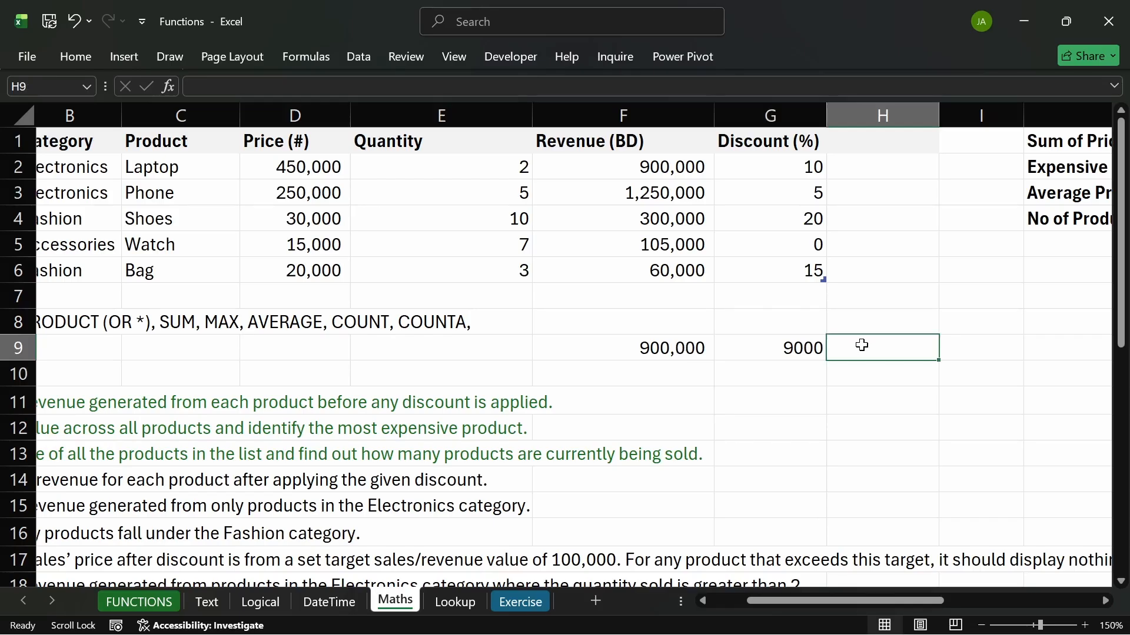
text(=)
click(700, 352)
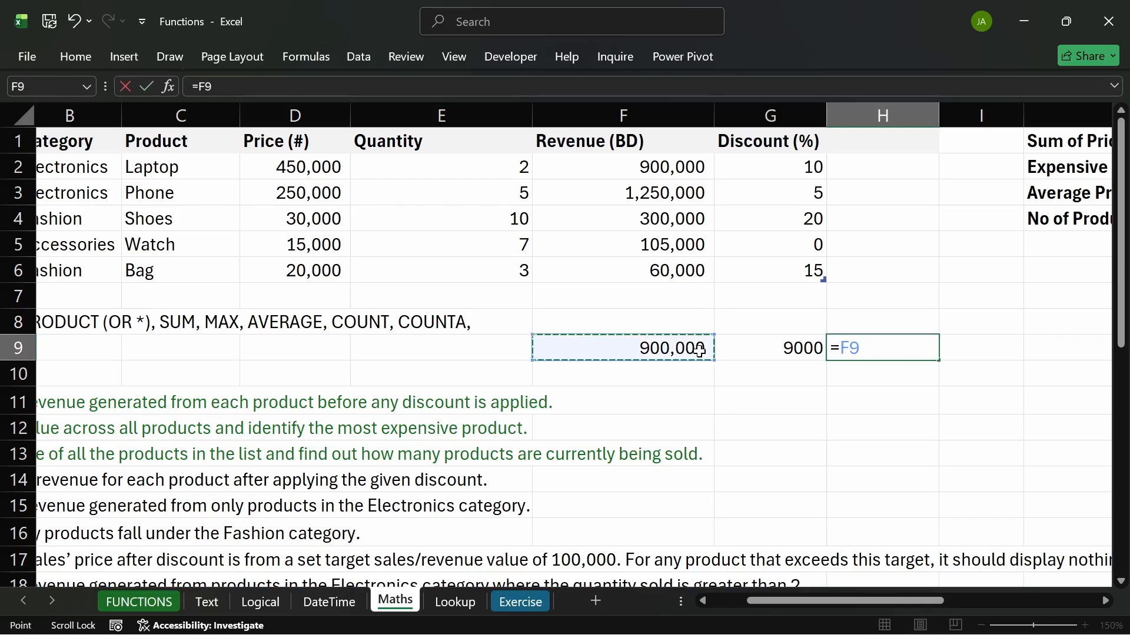
text(-)
click(777, 352)
key(Return)
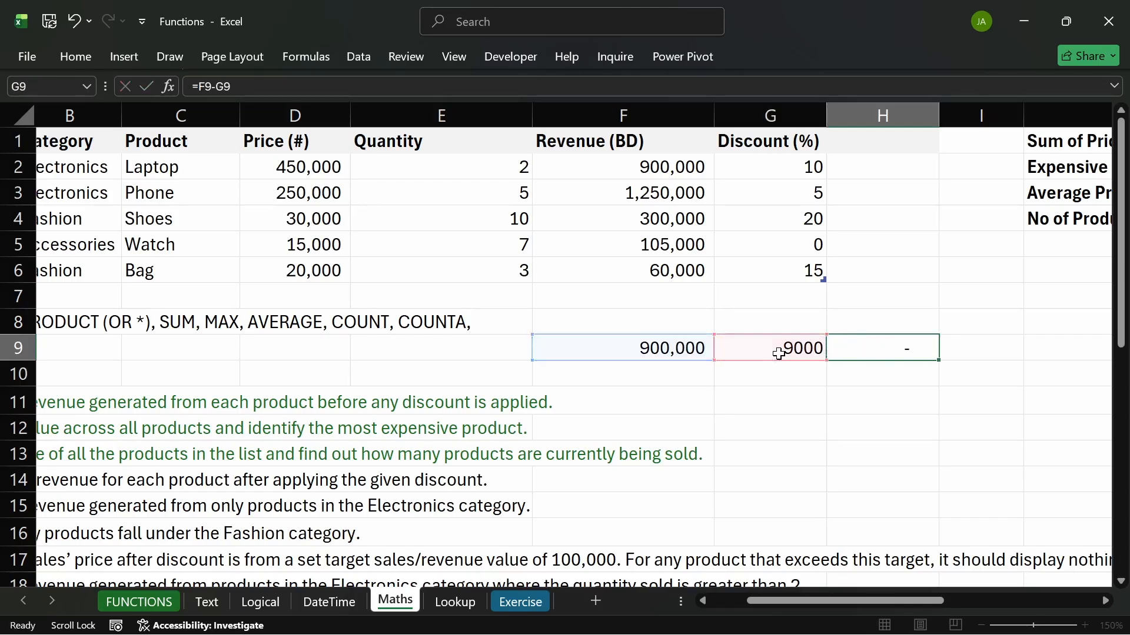
click(911, 351)
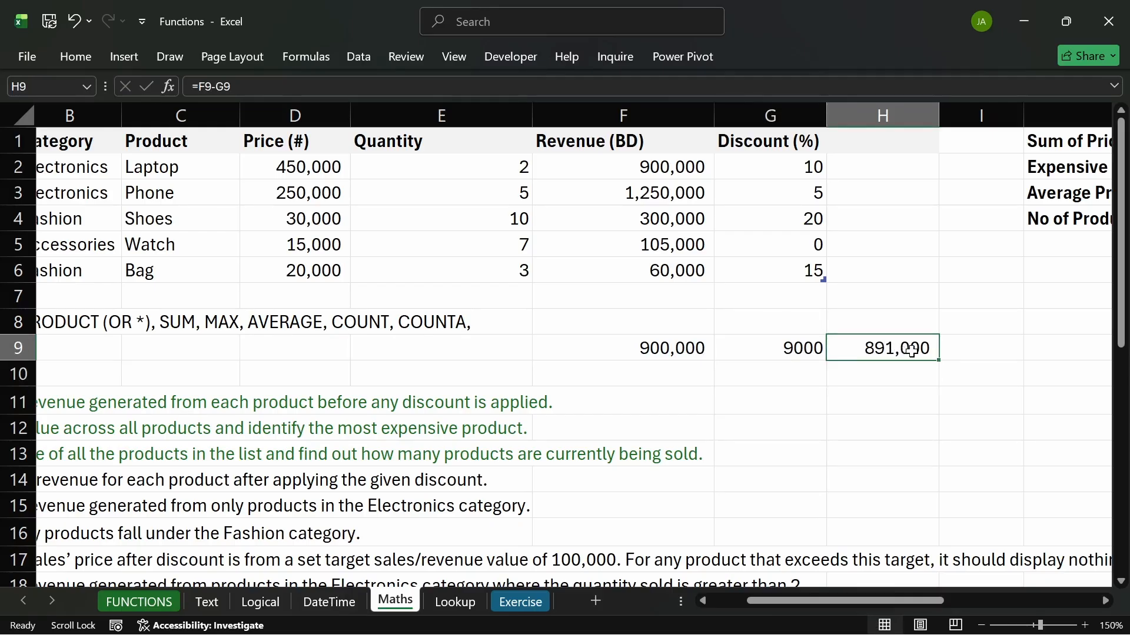
- Correct the discount amount in G9 to 90000 and check the difference in H9
double_click(807, 351)
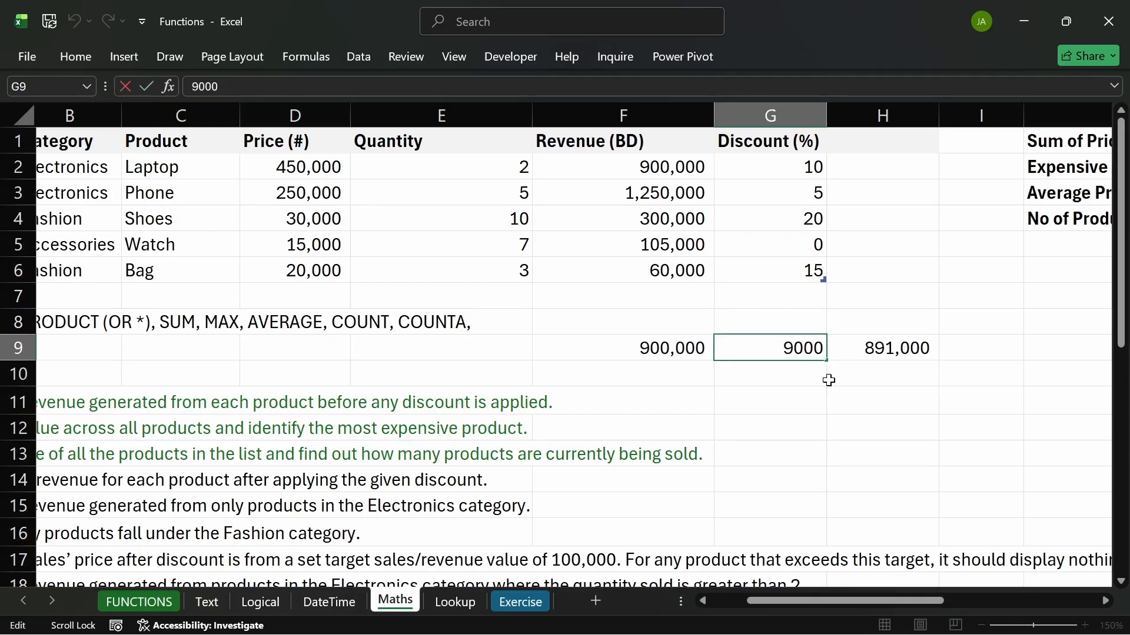
text(0)
key(Return)
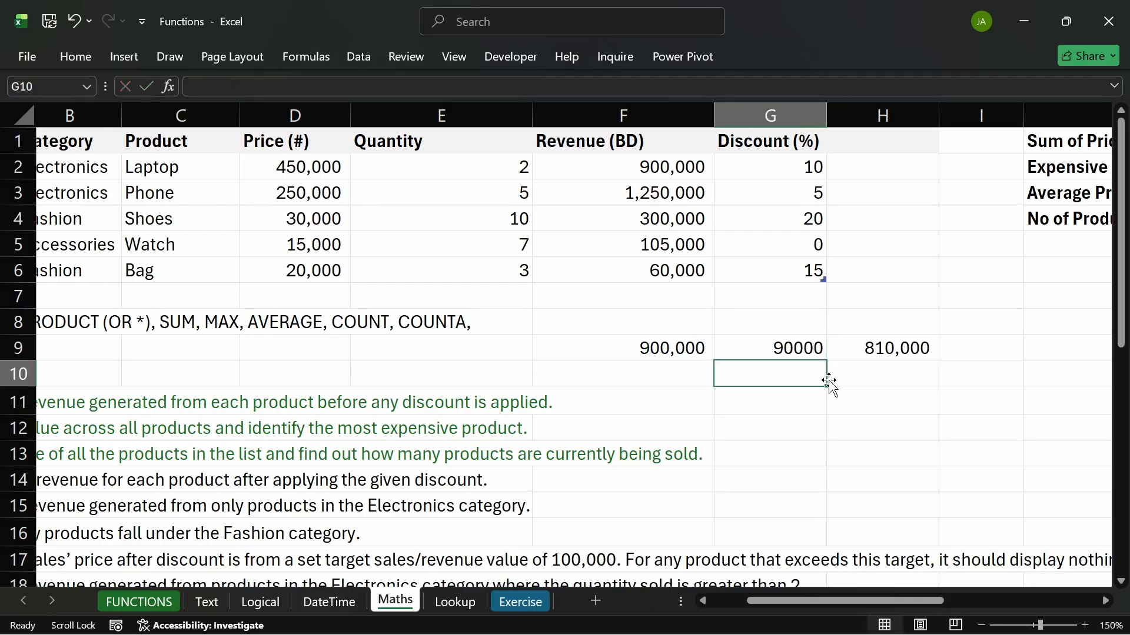
click(815, 353)
click(887, 355)
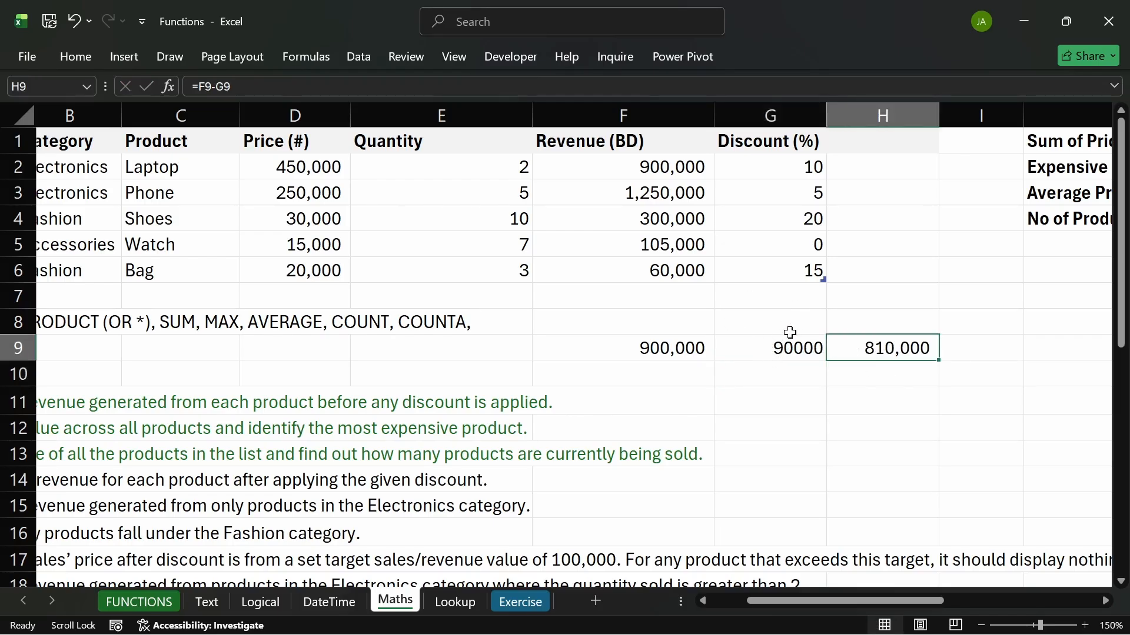
- Replace the discount amount in G9 with the formula =F9*(G2/100) and review its references
click(768, 350)
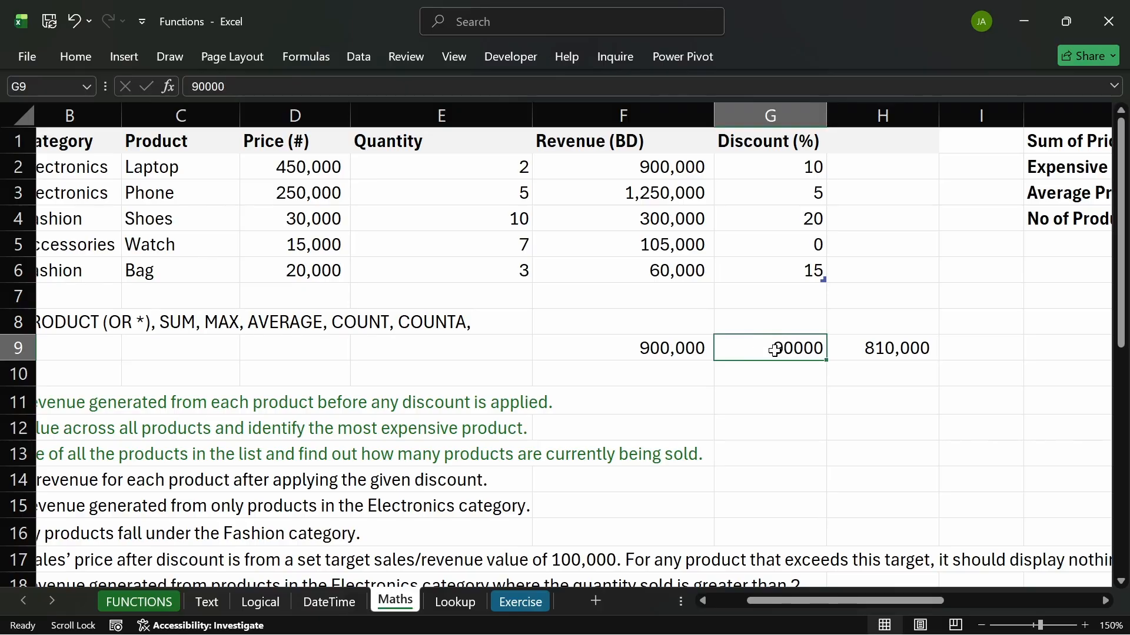
text(=)
click(692, 349)
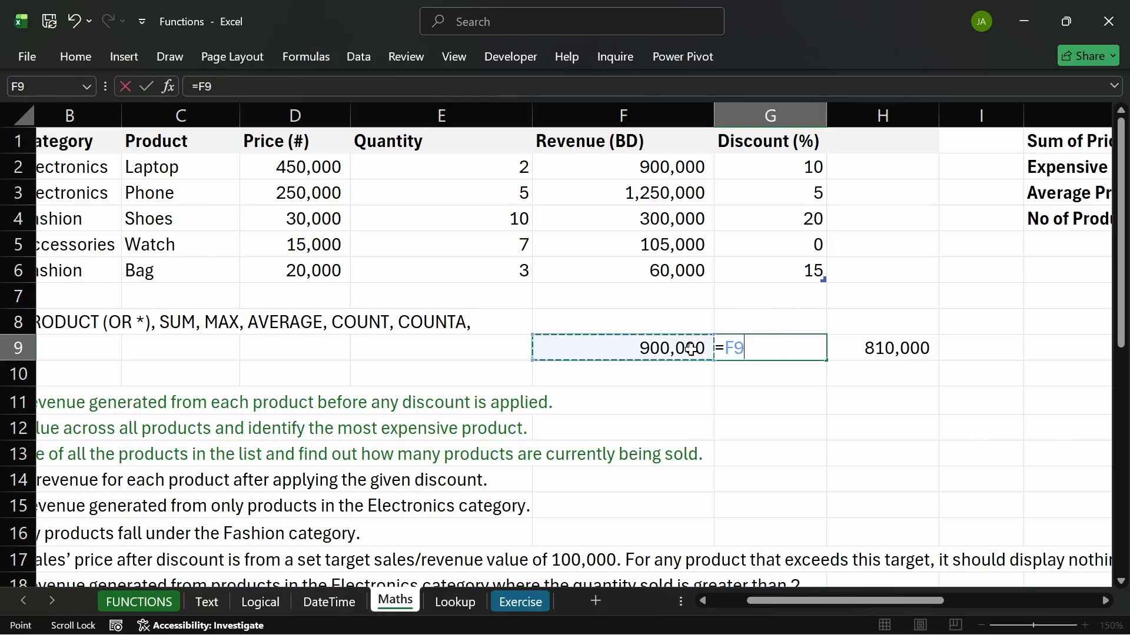
text(*)
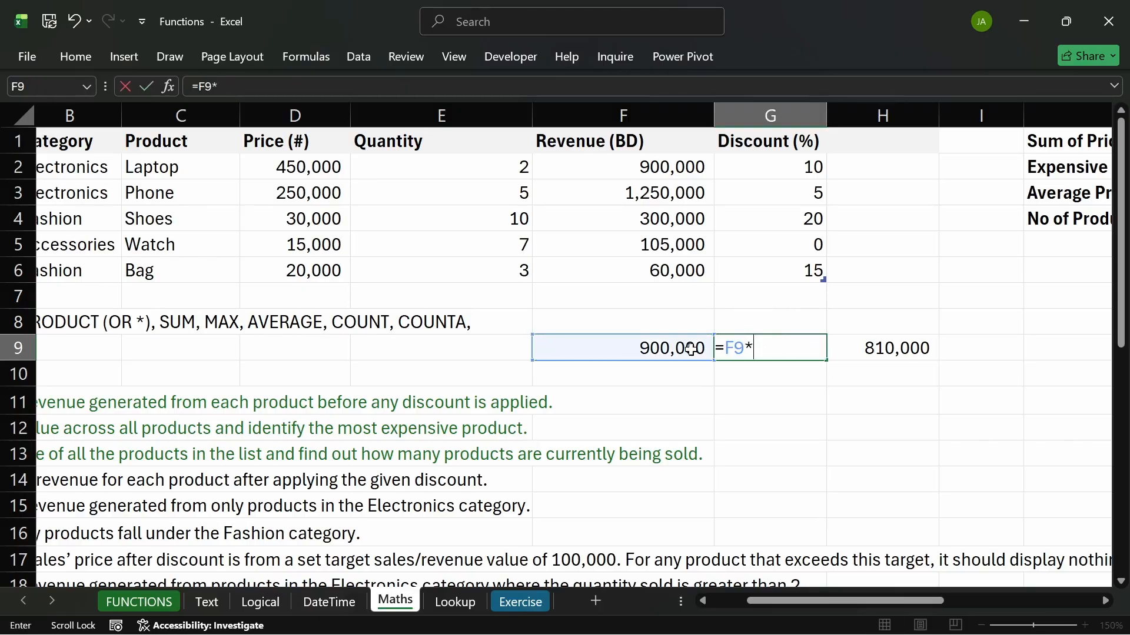
click(774, 169)
text(/)
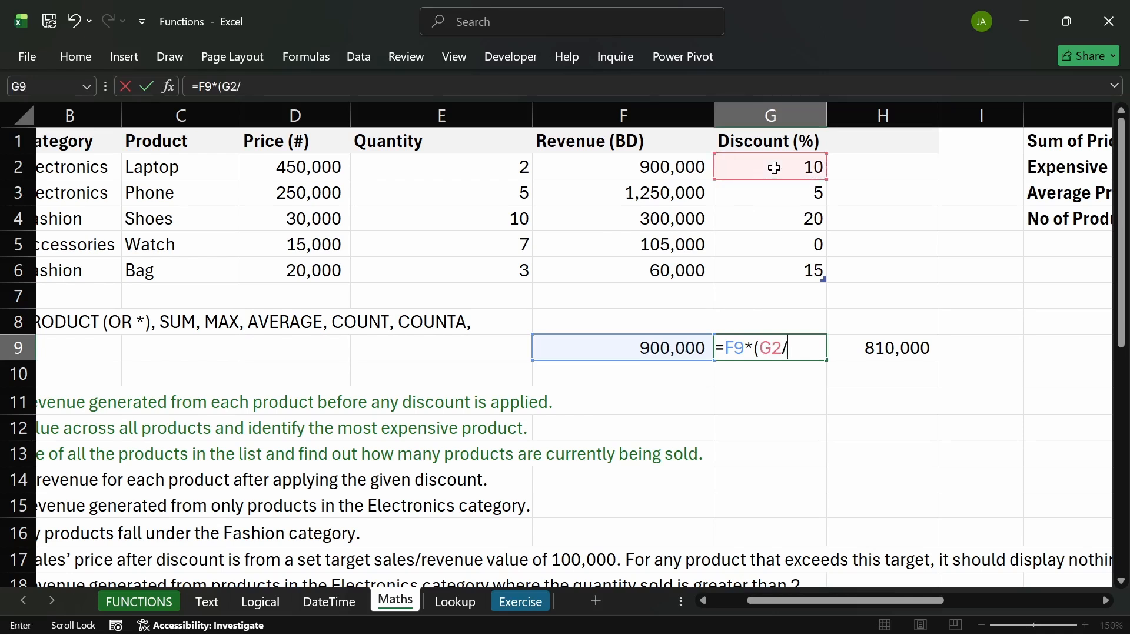
text(100))
key(Return)
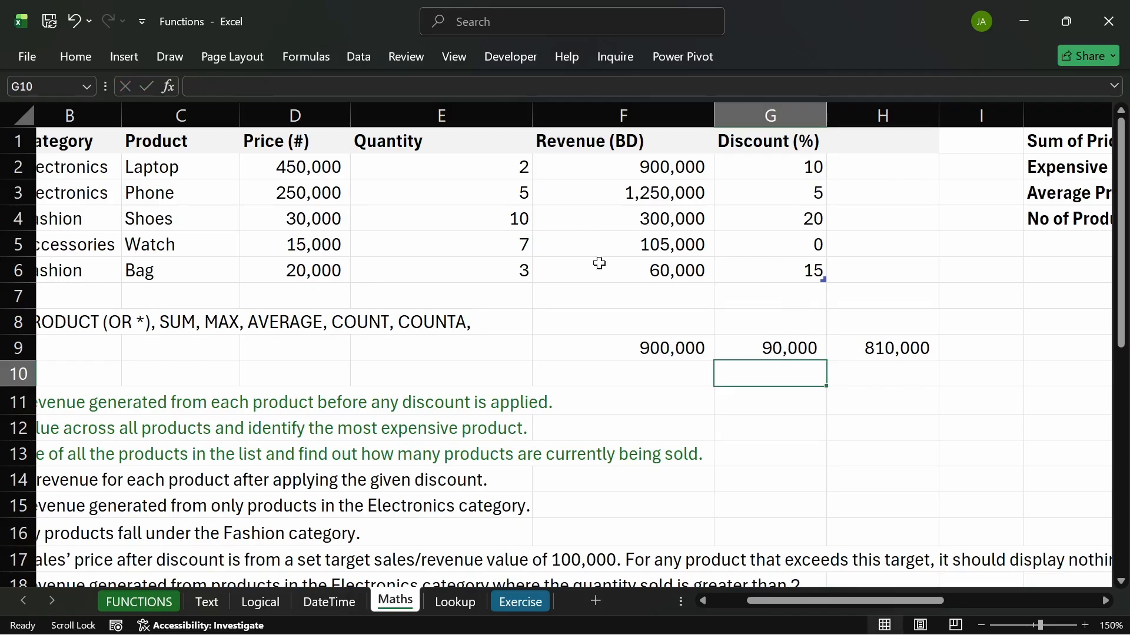
double_click(750, 352)
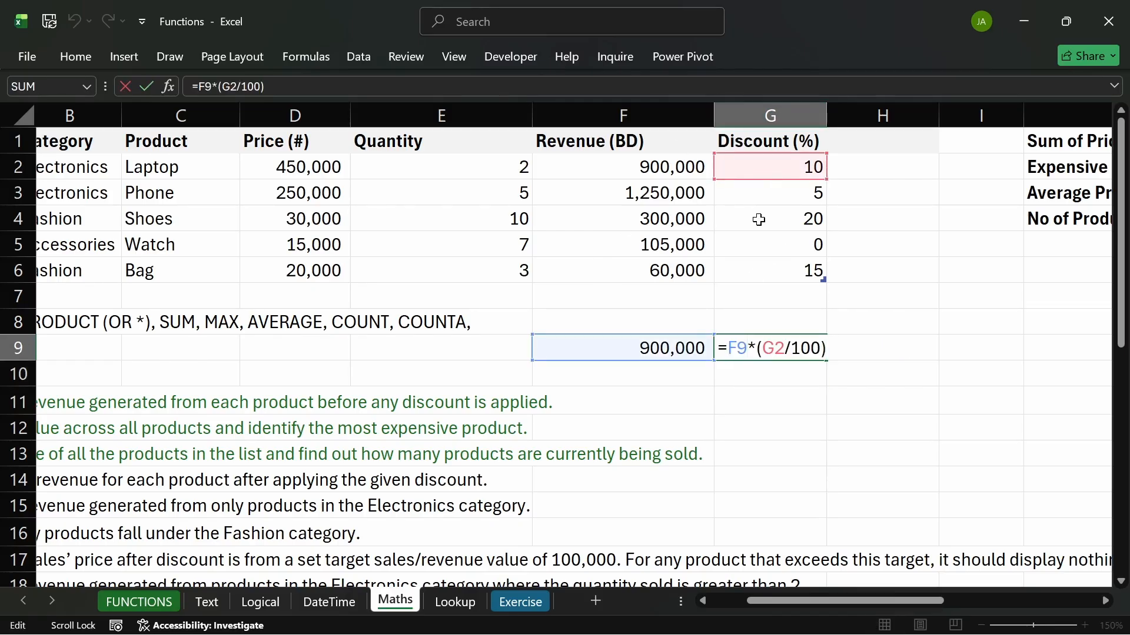
key(Return)
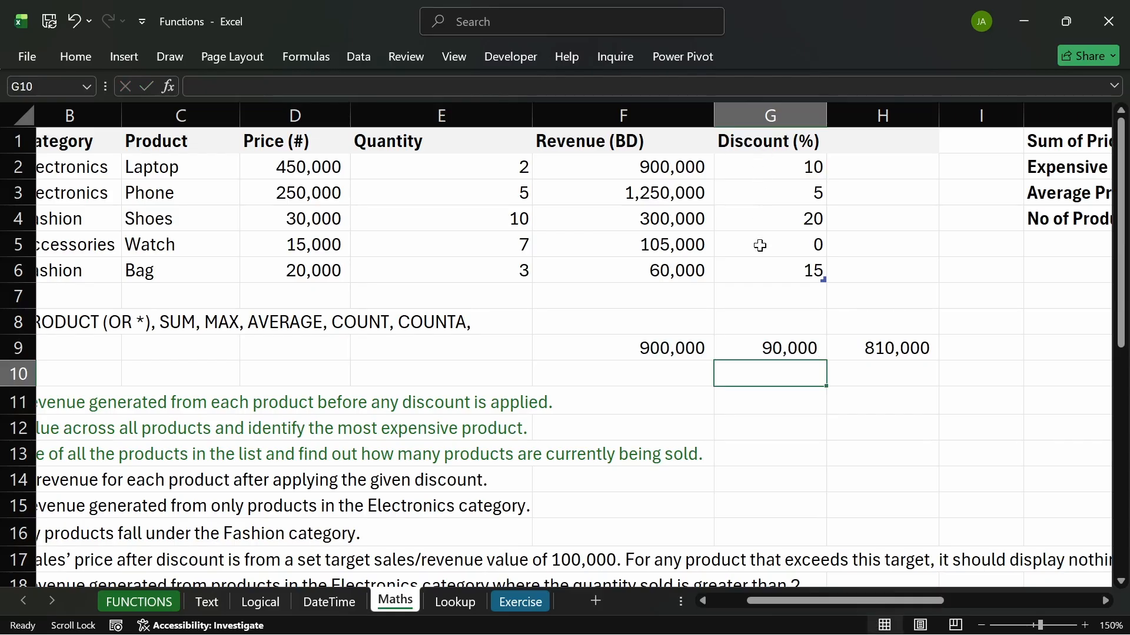
- Change the G9 formula to =F9*(1-G2/100) so it calculates the discounted revenue directly
click(880, 348)
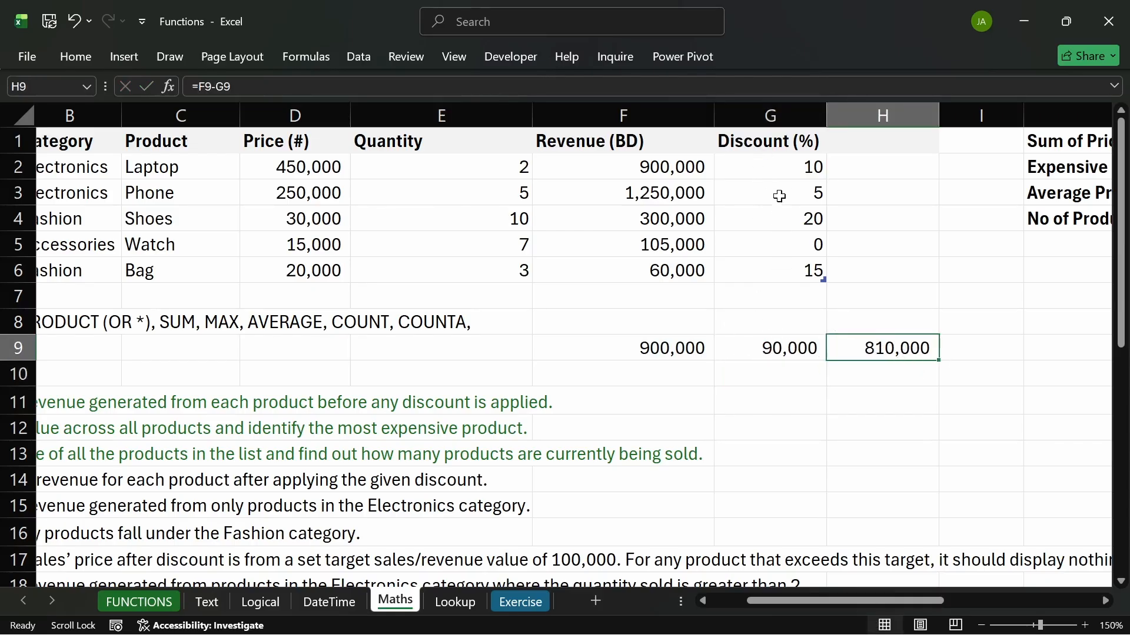
drag(769, 347, 776, 394)
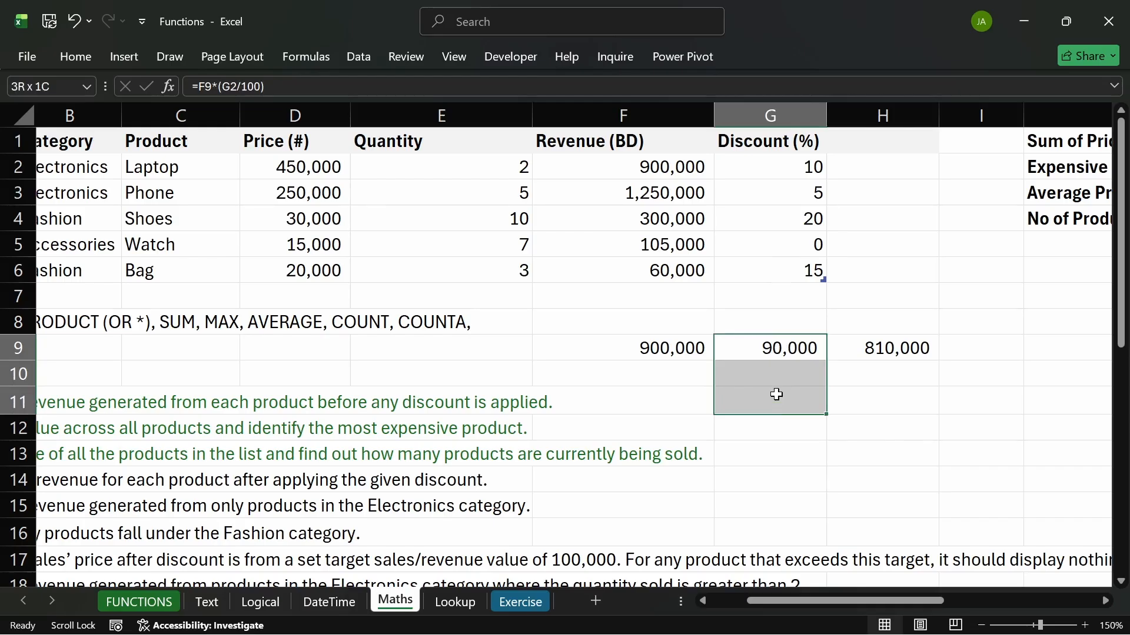
click(860, 353)
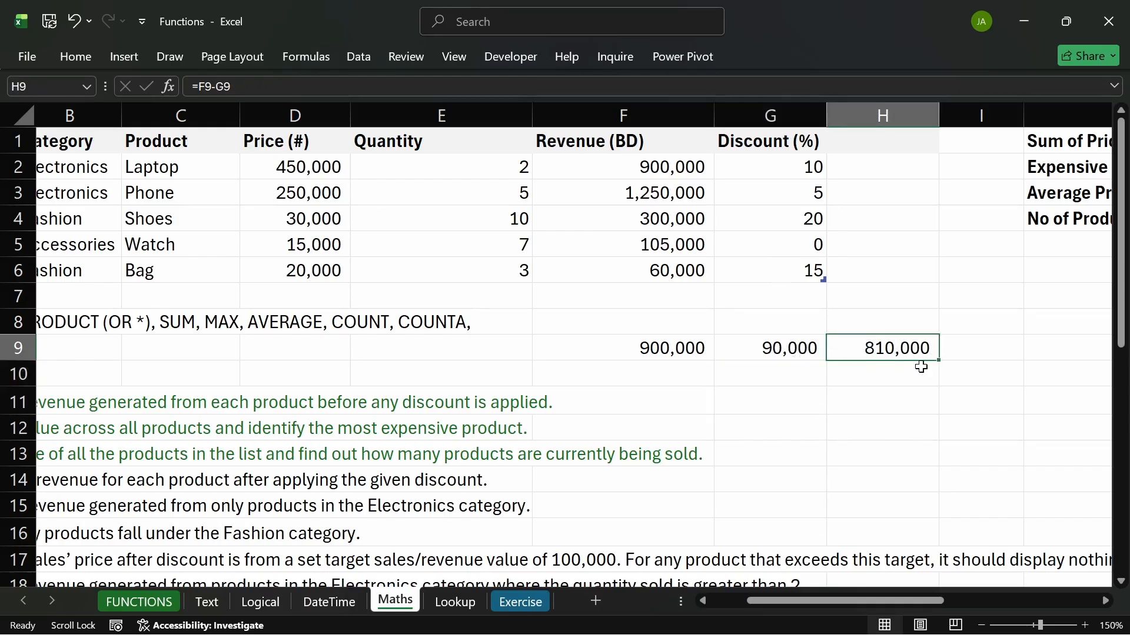
double_click(756, 348)
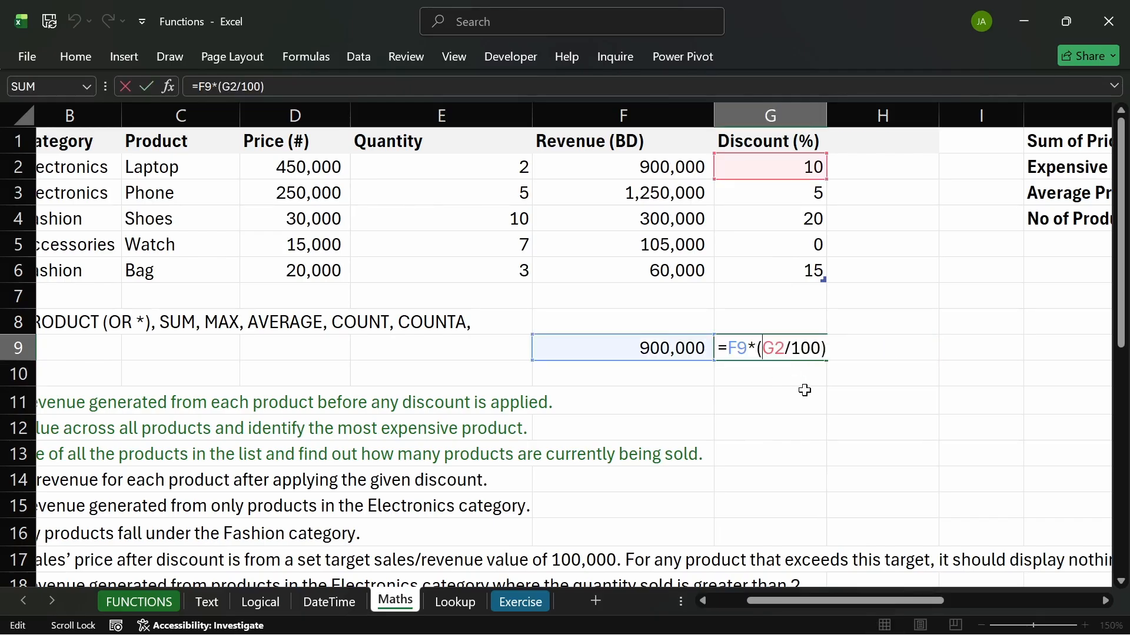
text(1-)
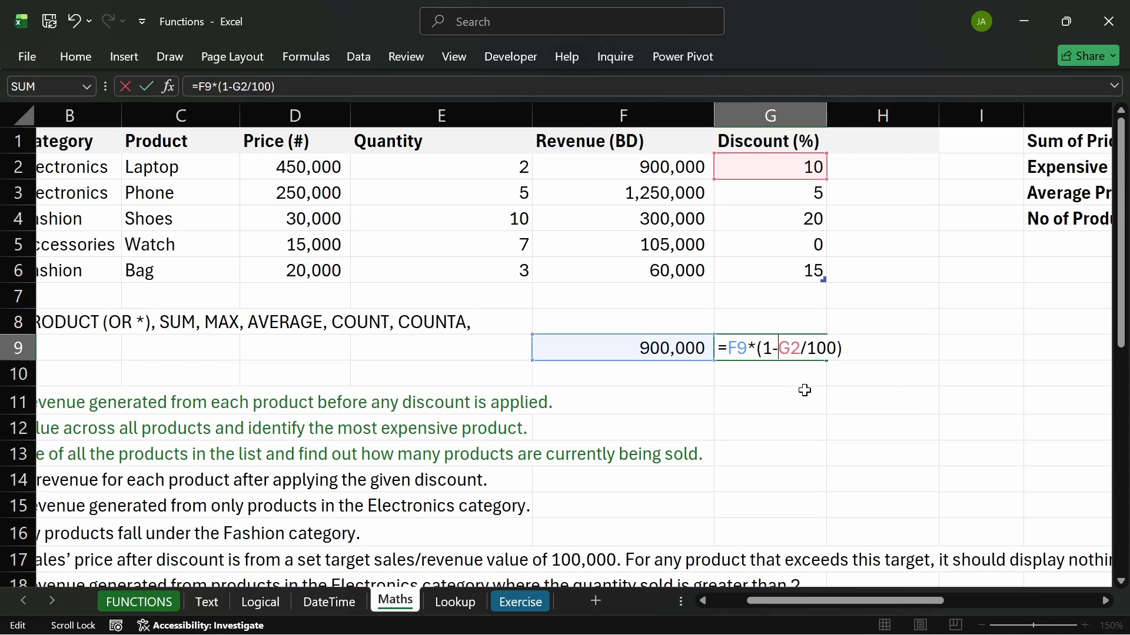
key(Return)
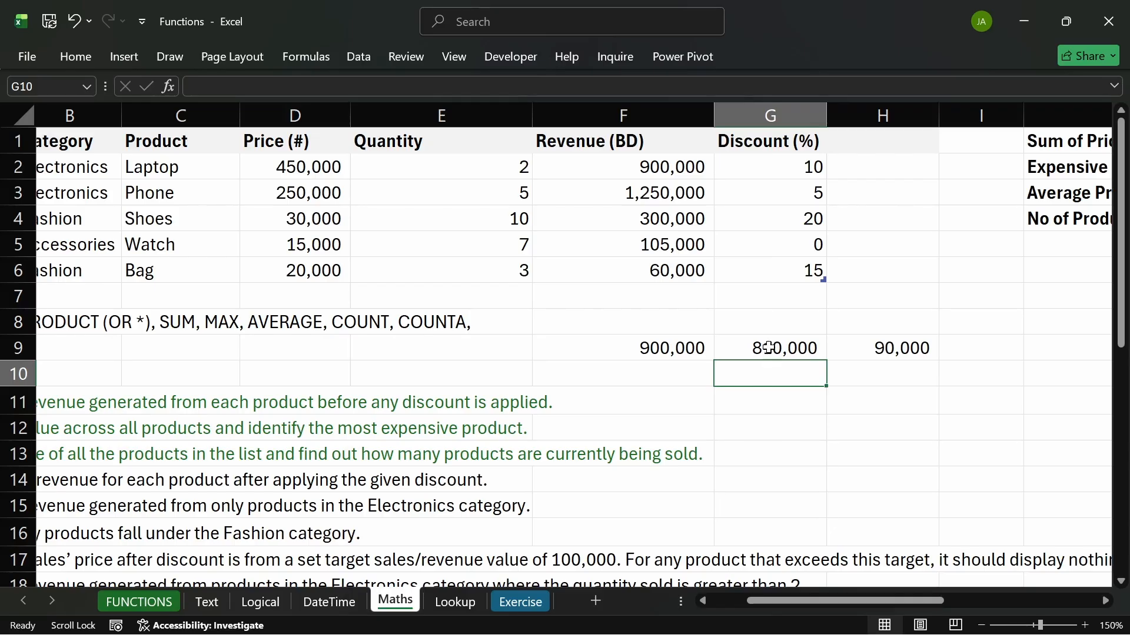
- Enter the decimal discount 0.1 in G11 and the remaining share 0.9 in H11
click(758, 396)
click(769, 162)
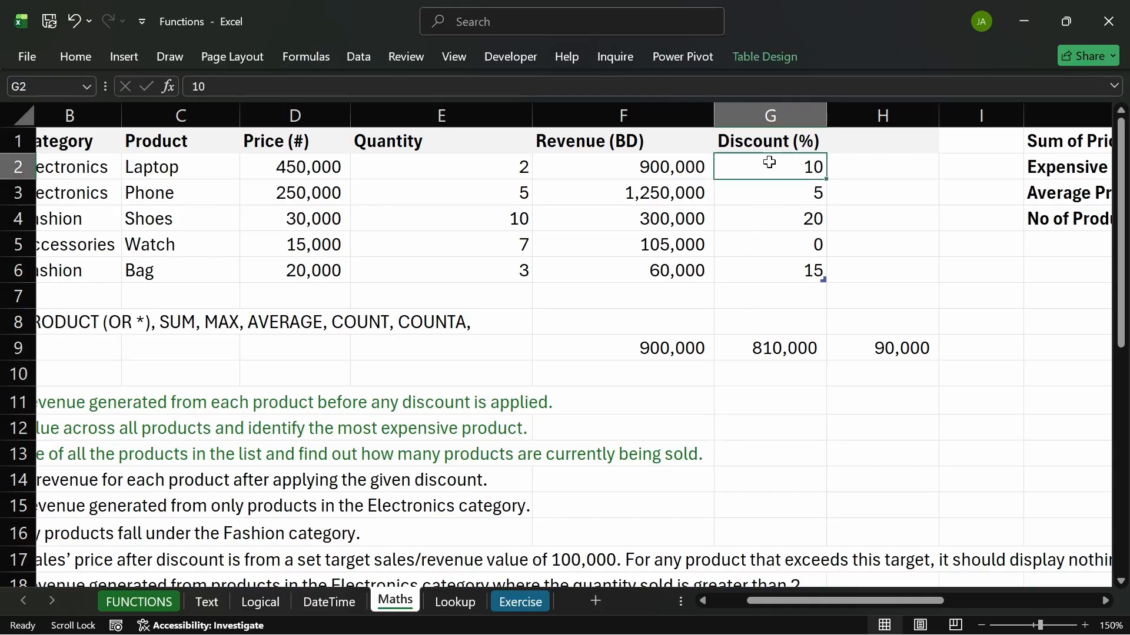
click(774, 396)
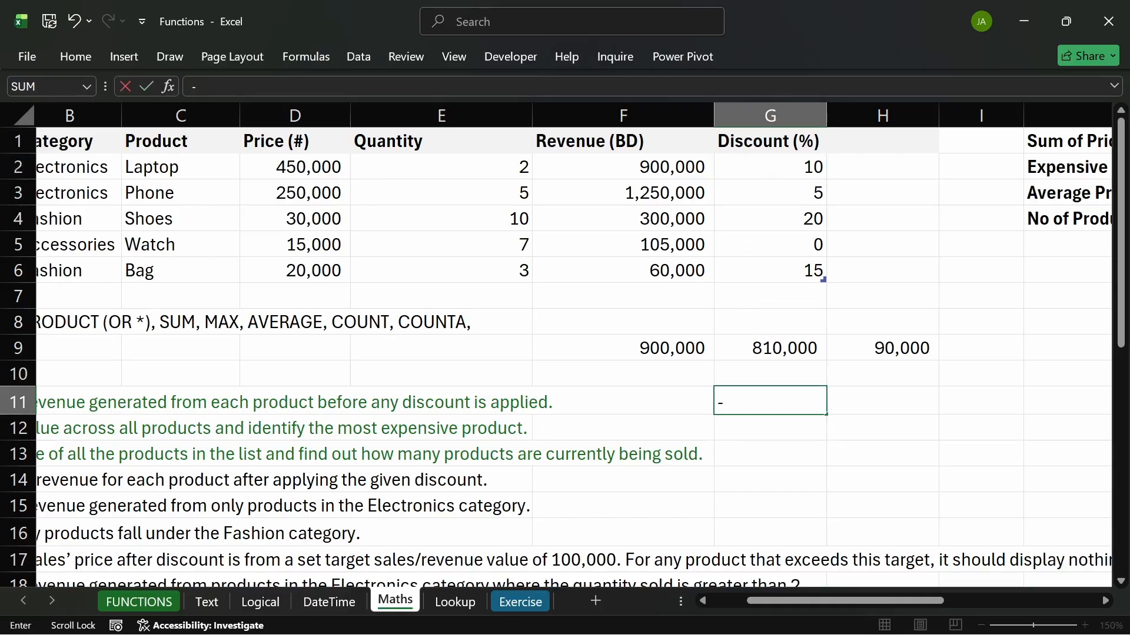
text(0.1)
key(Return)
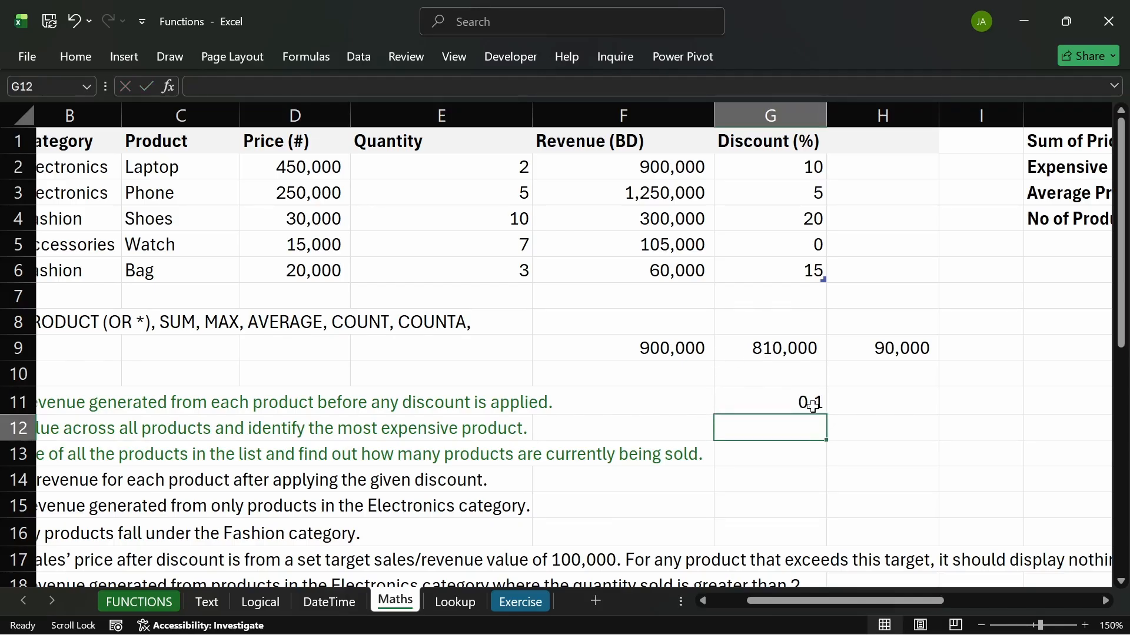
click(874, 404)
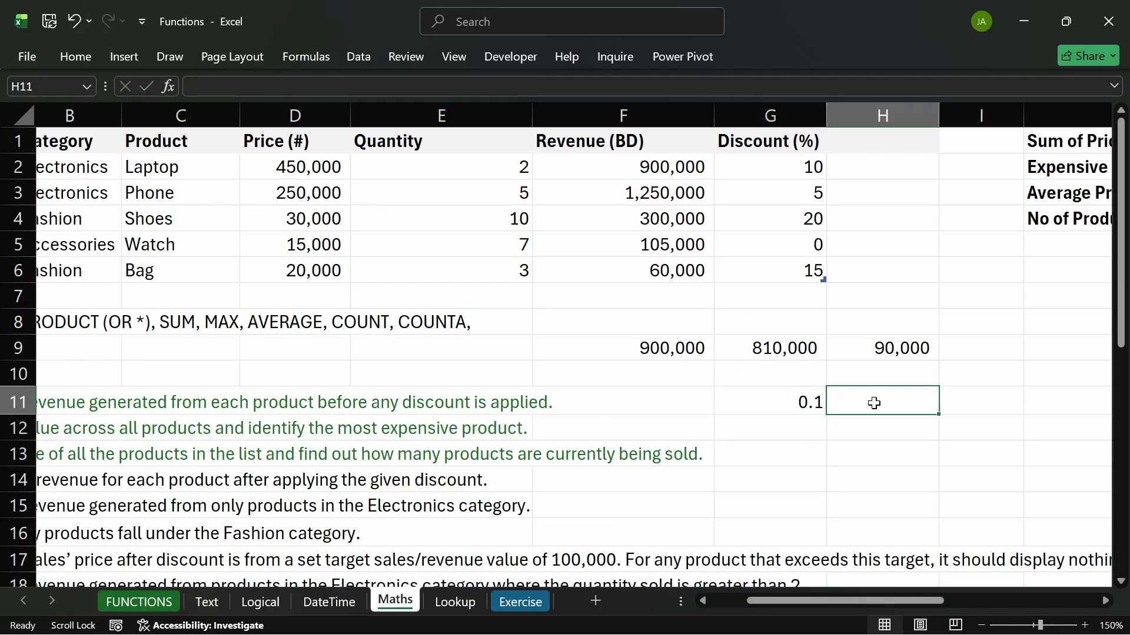
text(0.9)
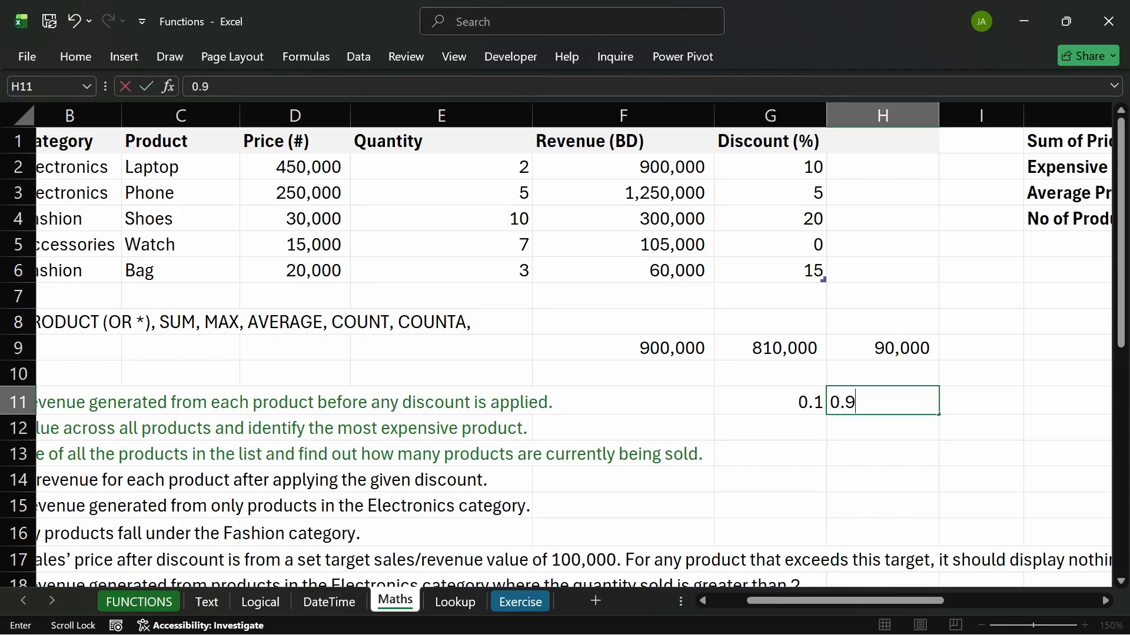
key(Return)
- Compare the decimal shares in G11 and H11 with the revenue in F9 and the difference in H9
click(794, 406)
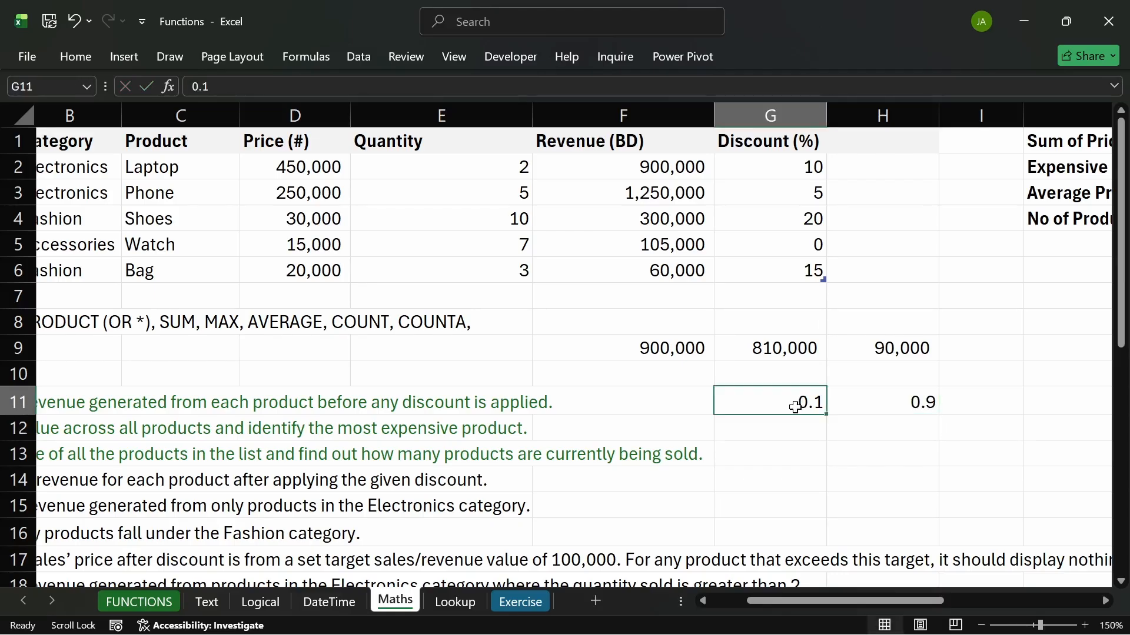
click(685, 352)
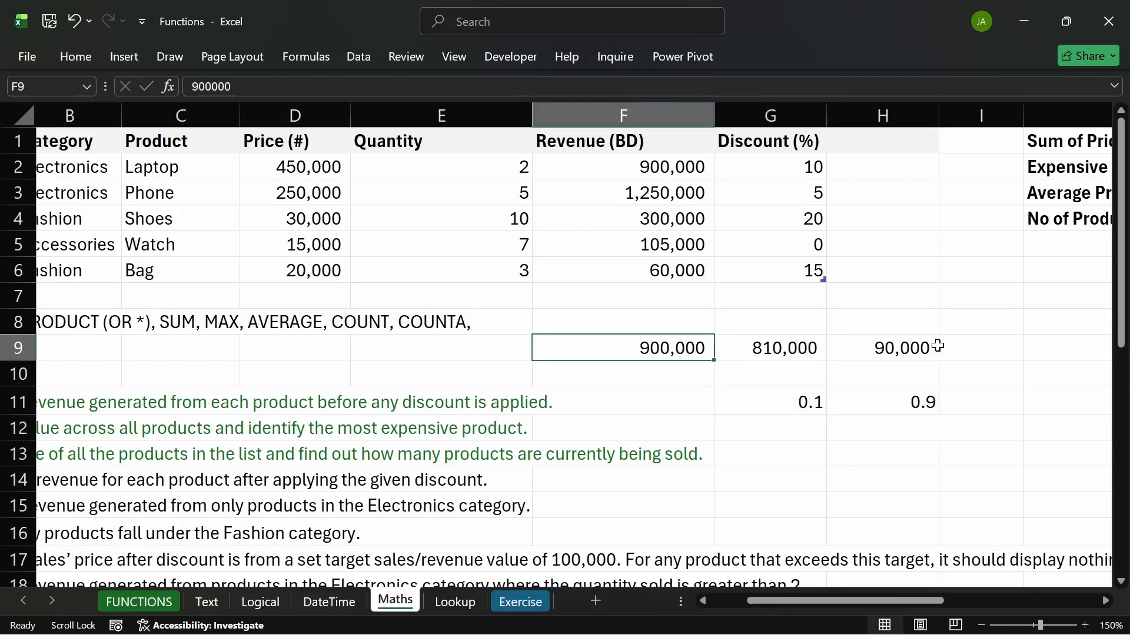
click(911, 349)
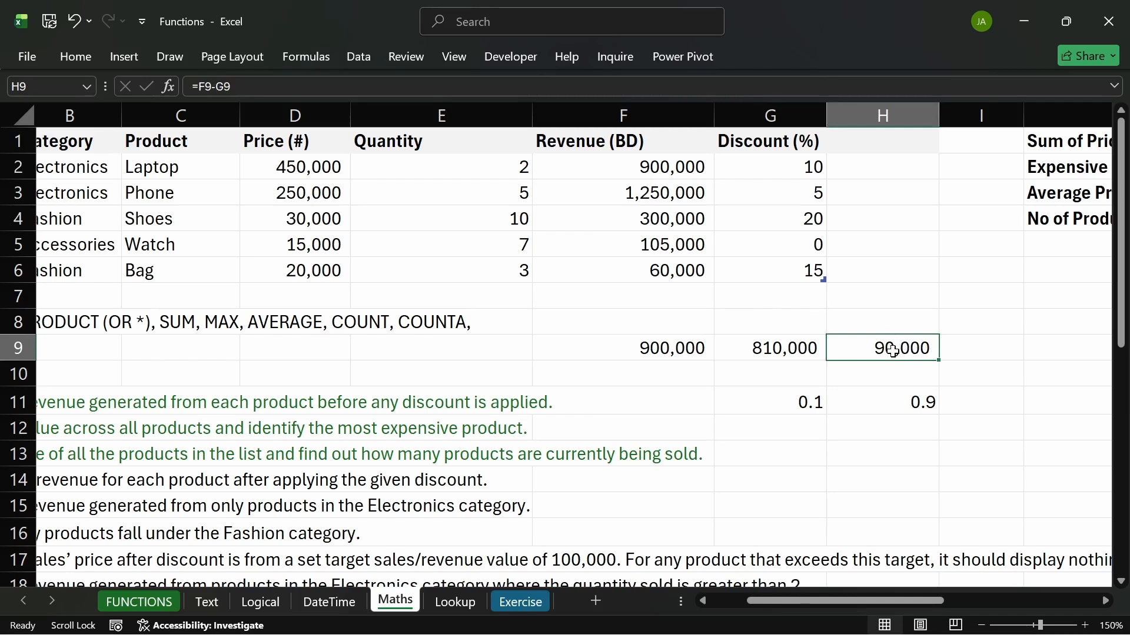
click(776, 405)
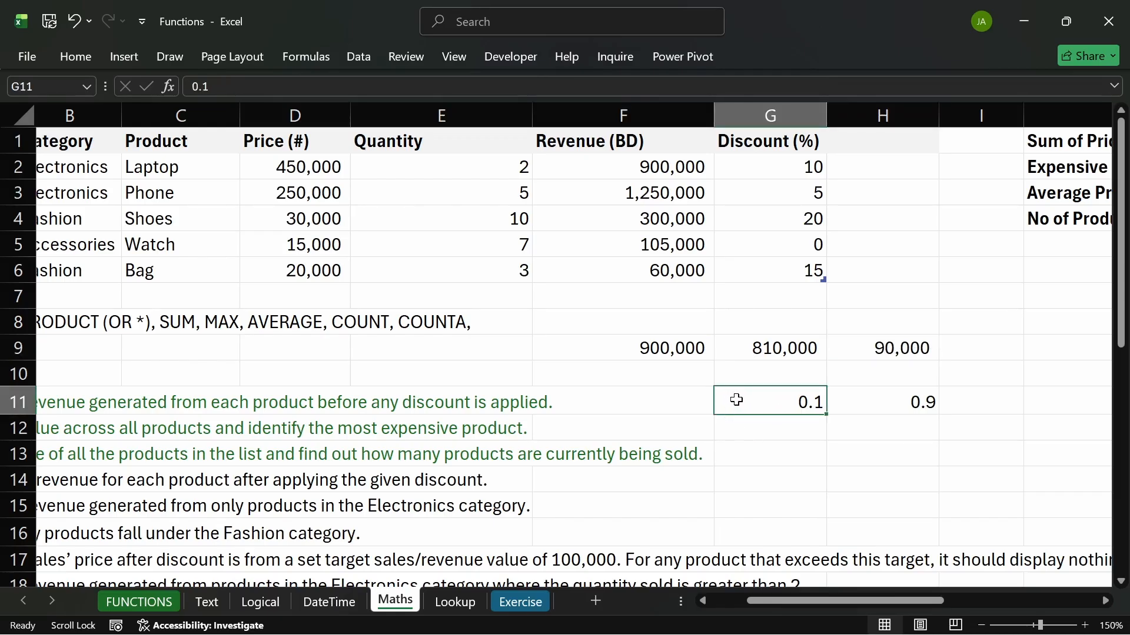
click(873, 399)
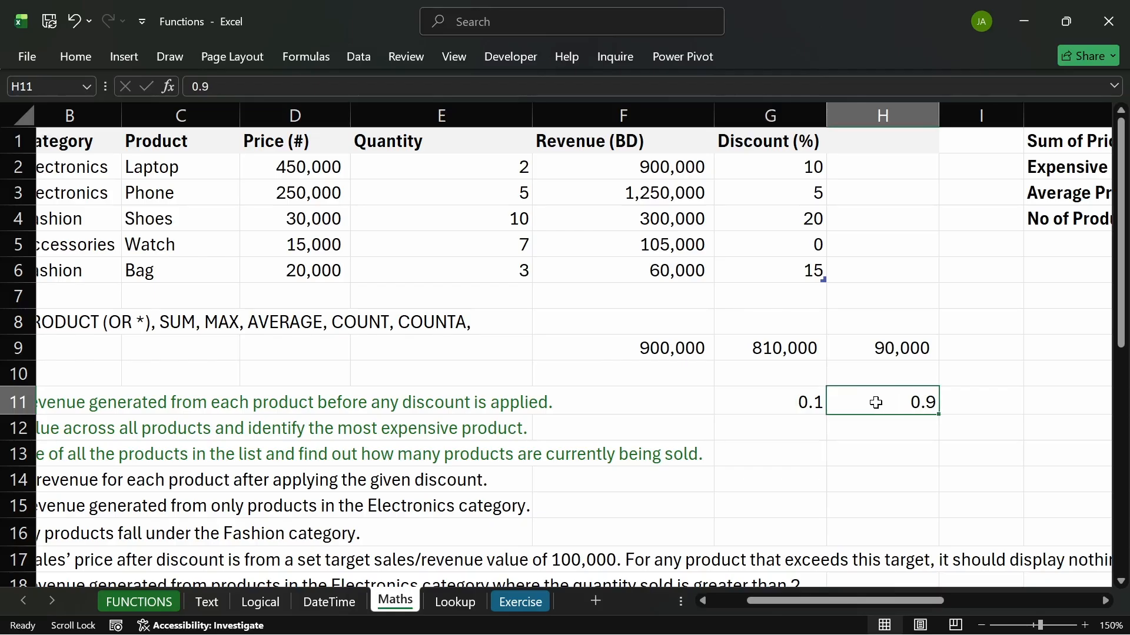
click(778, 407)
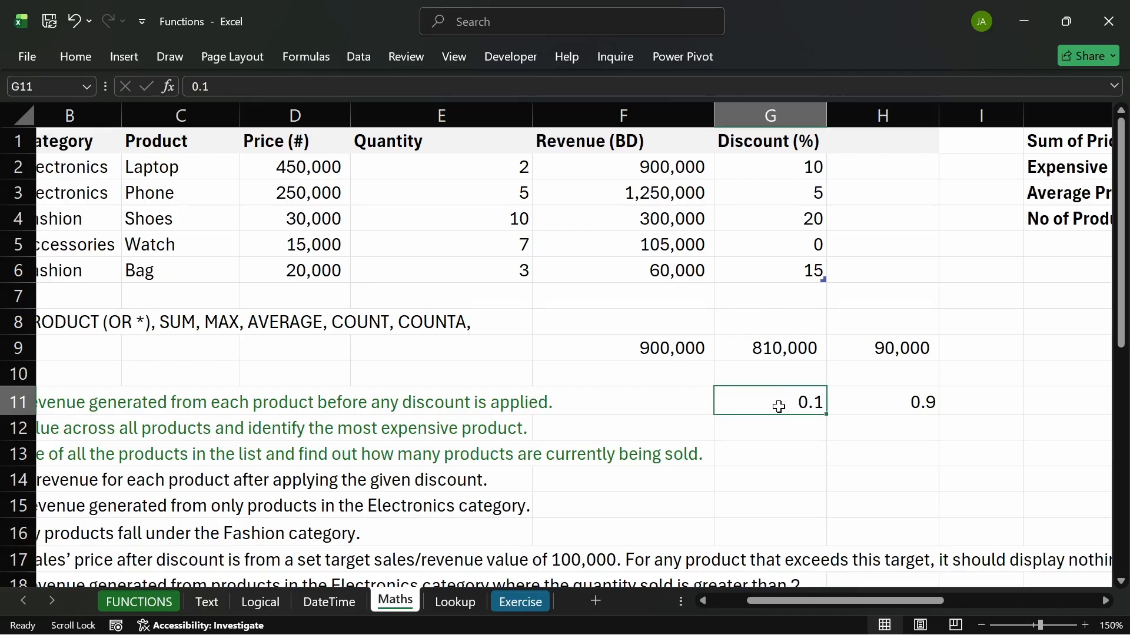
click(888, 407)
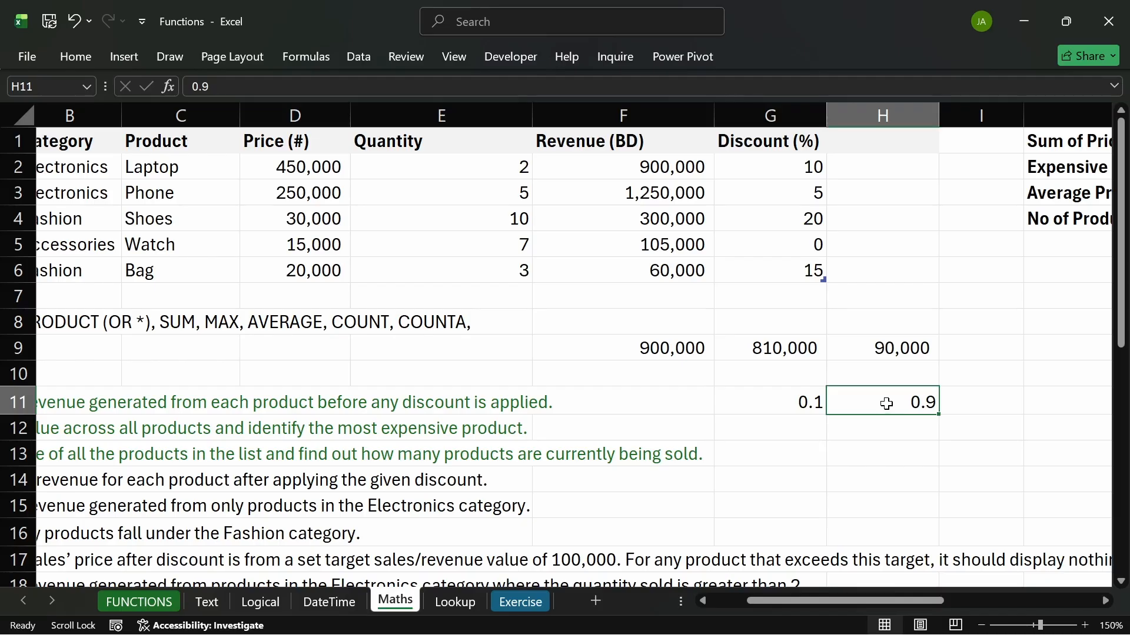
click(690, 353)
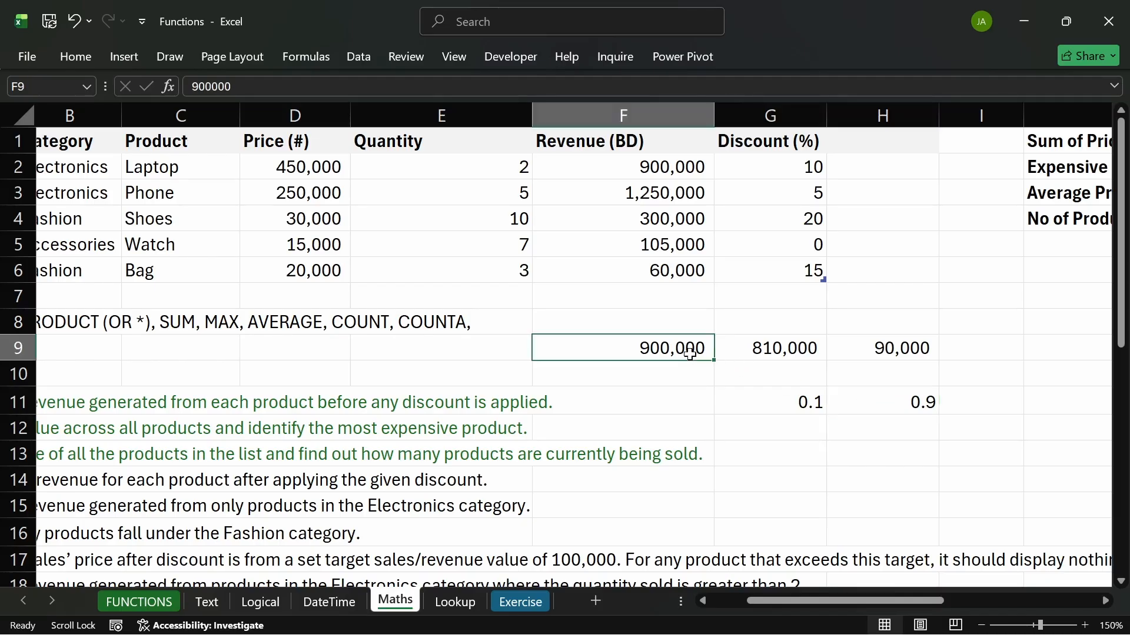
- Check the discounted revenue formula in G9 and clear the scratch calculations in F9:H11
click(803, 350)
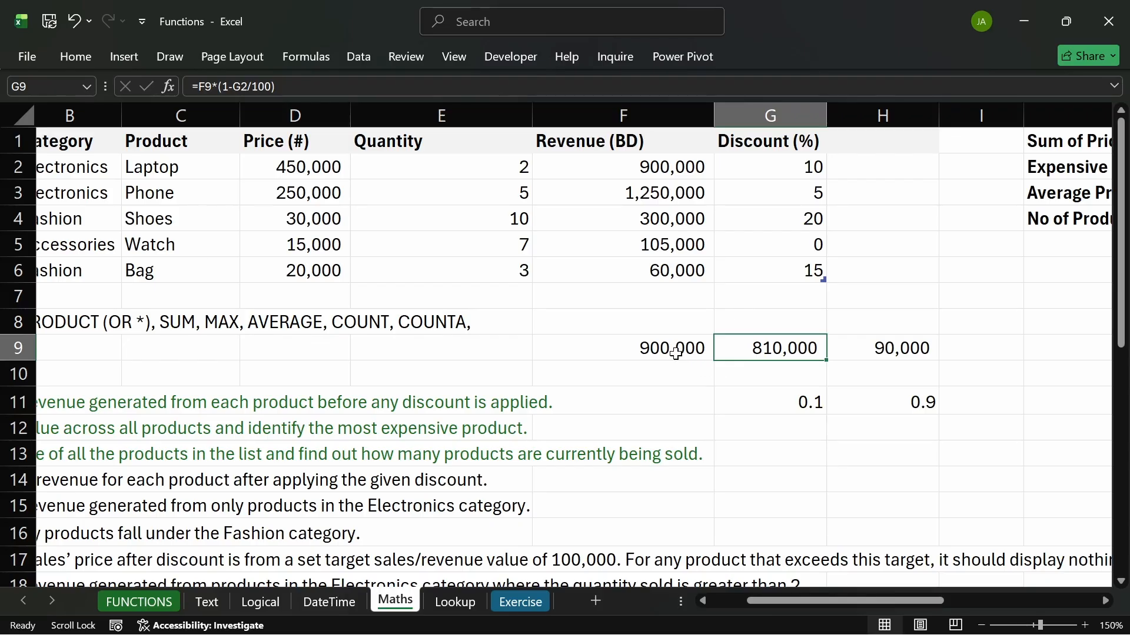
drag(677, 353, 893, 400)
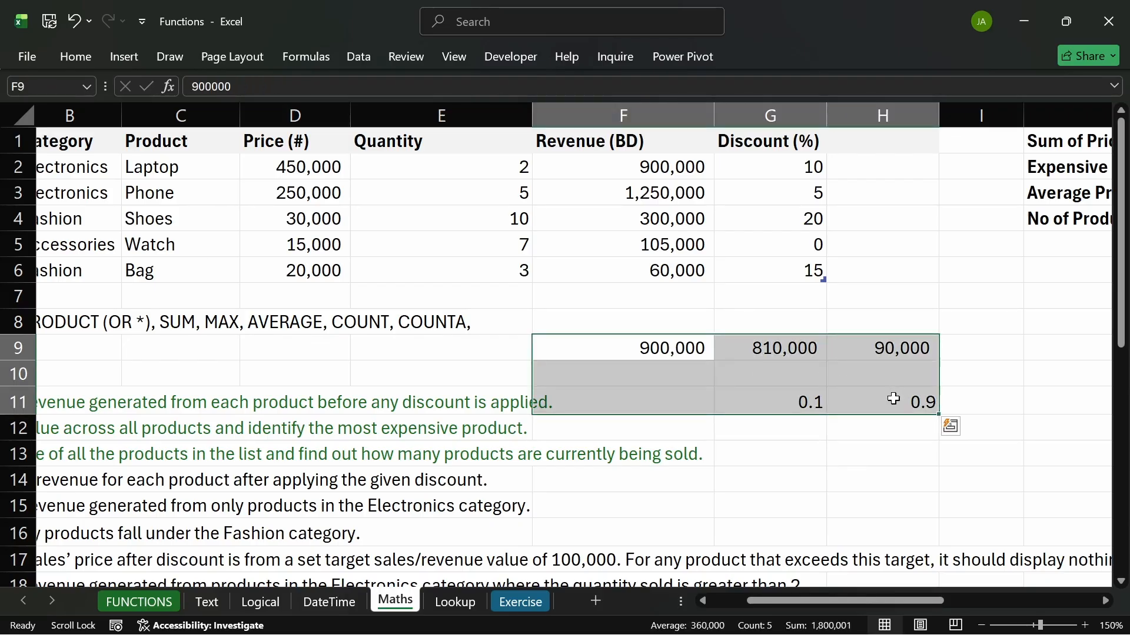
key(Delete)
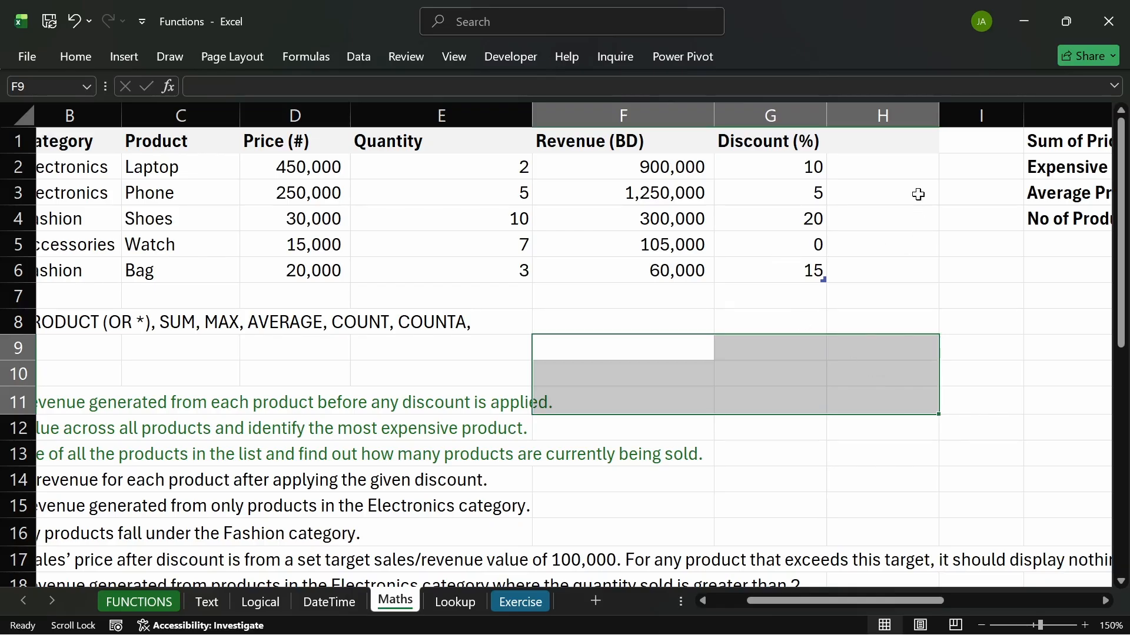
- Add a new table column headed Revenue in H1, beside Discount (%)
click(893, 143)
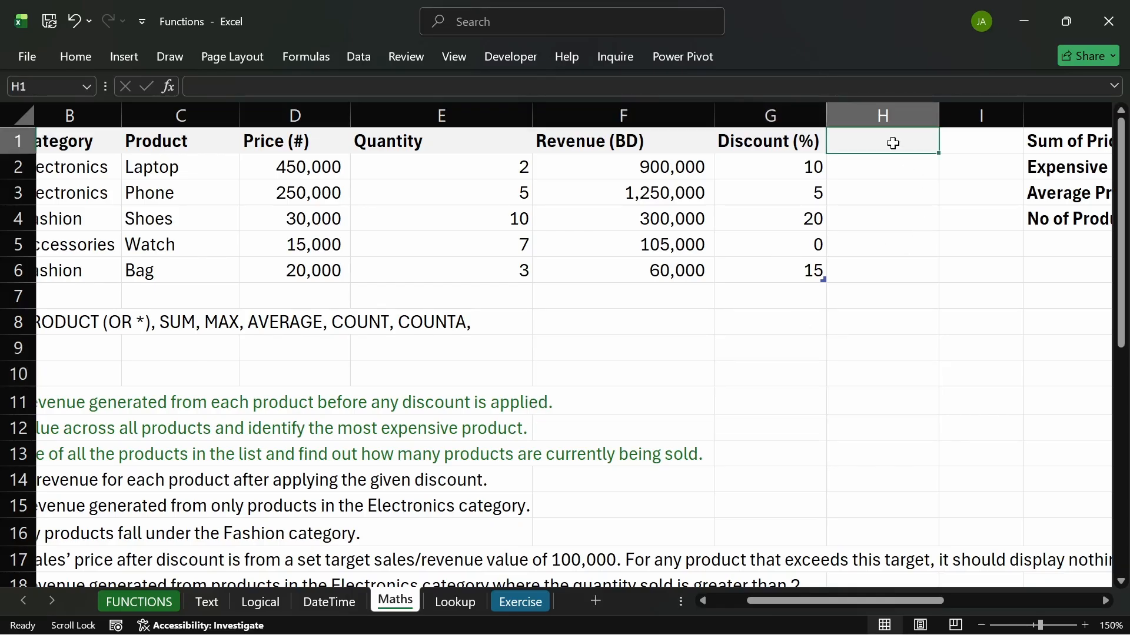
text(rEVE)
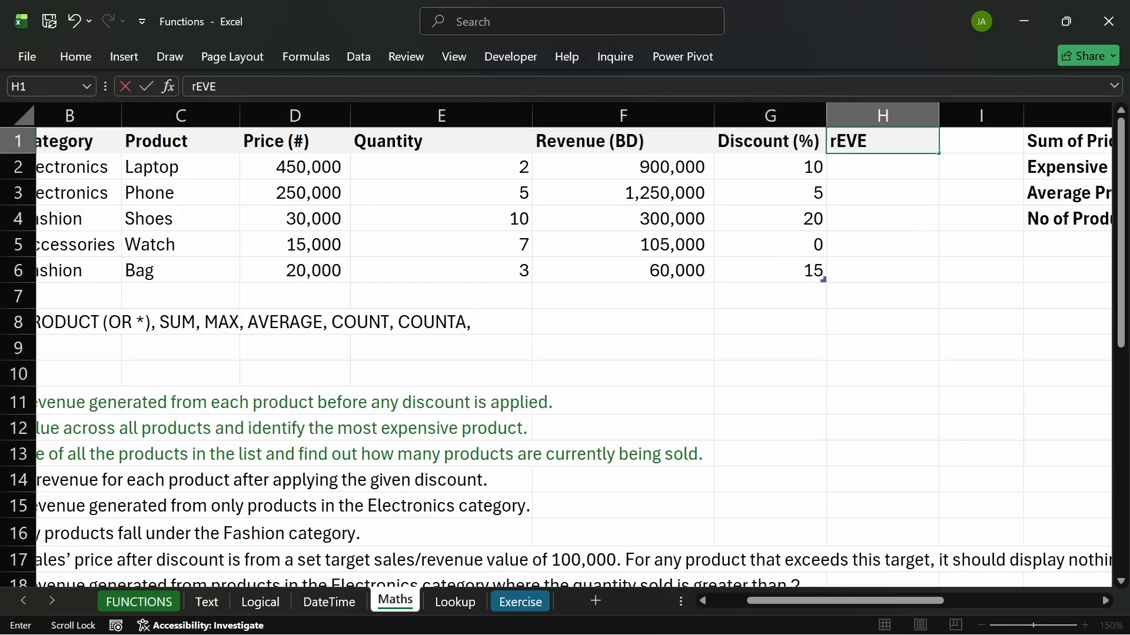
text(NUE)
key(Return)
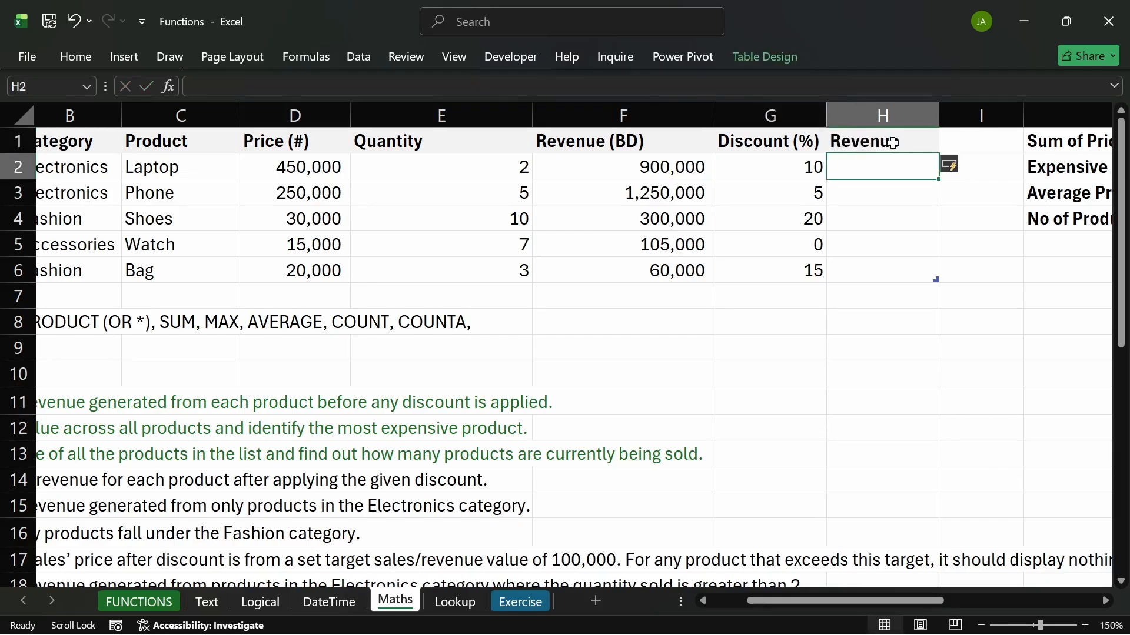
- Open the Revenue header in H1 for editing
click(893, 143)
key(F2)
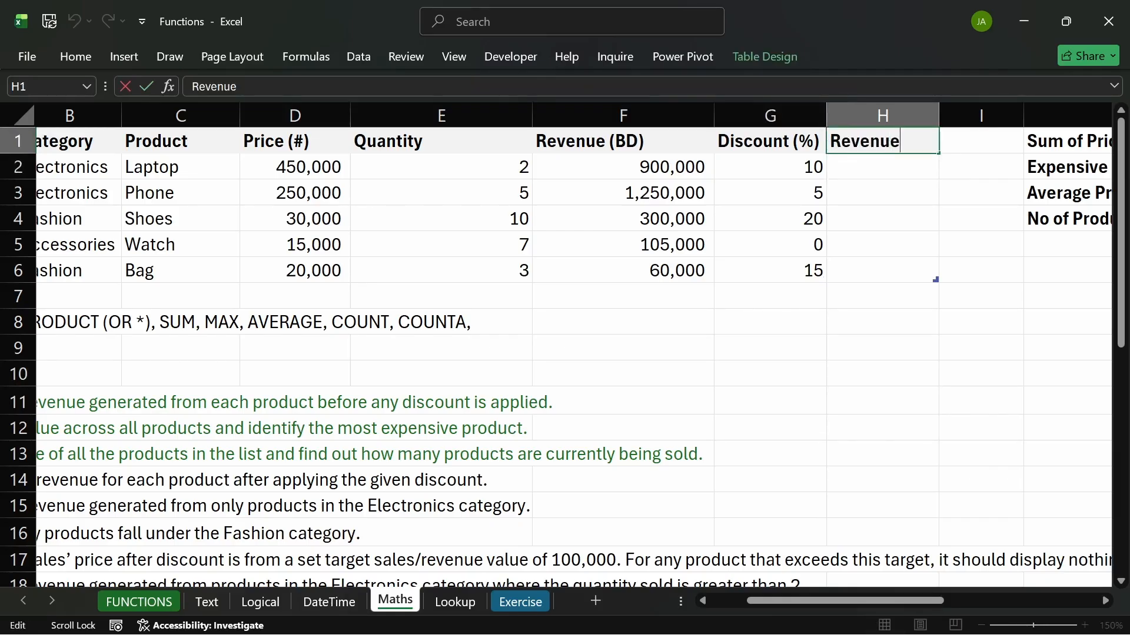
- Complete the header in cell H1 so it reads "Revenue (AD)"
text((AD))
key(Return)
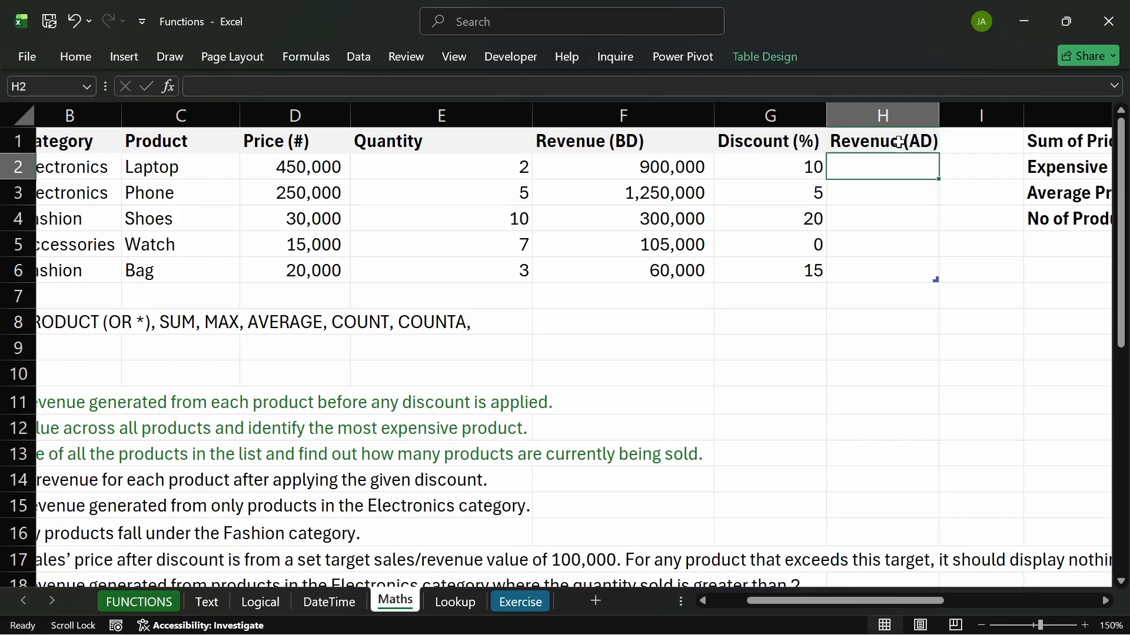
scroll(893, 140, down, 1)
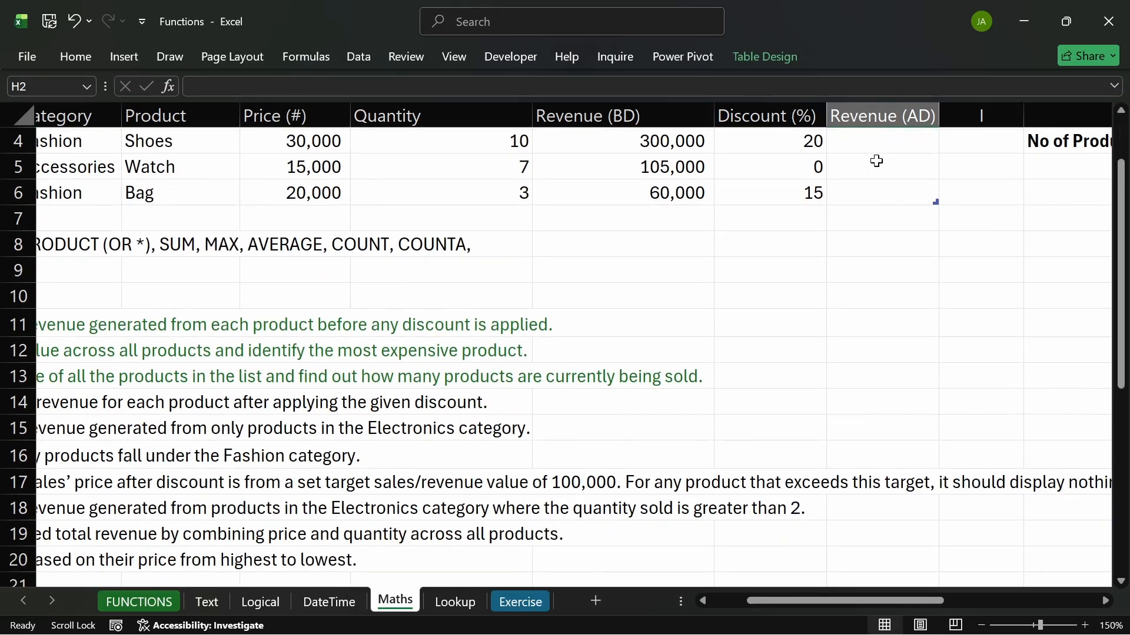
scroll(876, 165, up, 1)
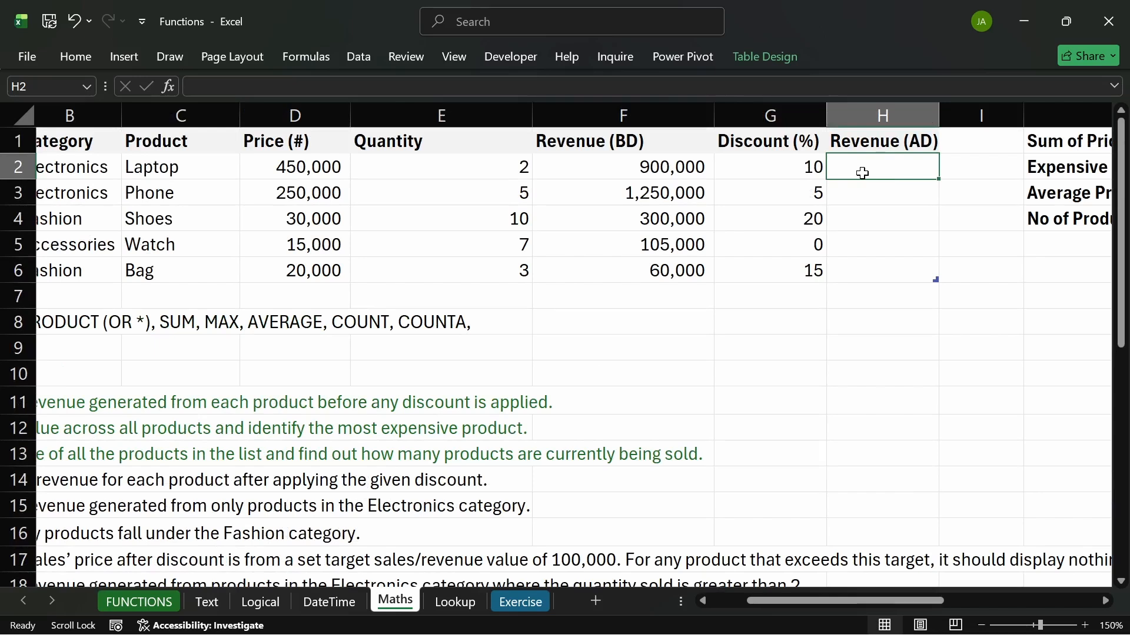
- Begin the discounted revenue formula in H2 as =[@[Revenue (BD)]]*(1-([@[Discount (%)]]/100)
text(=)
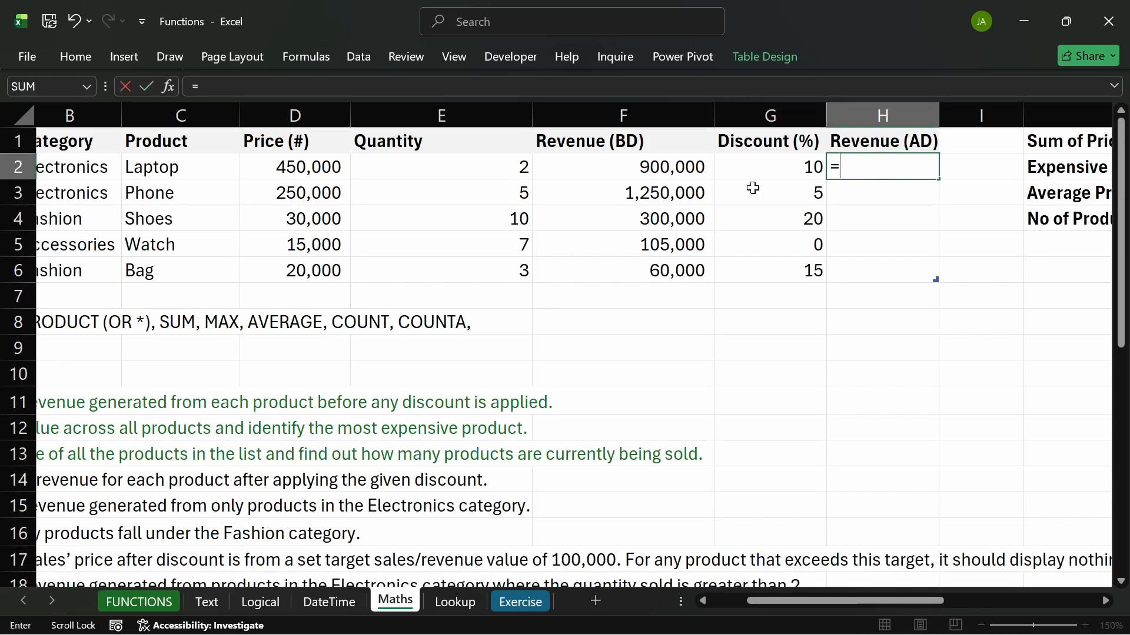
click(671, 165)
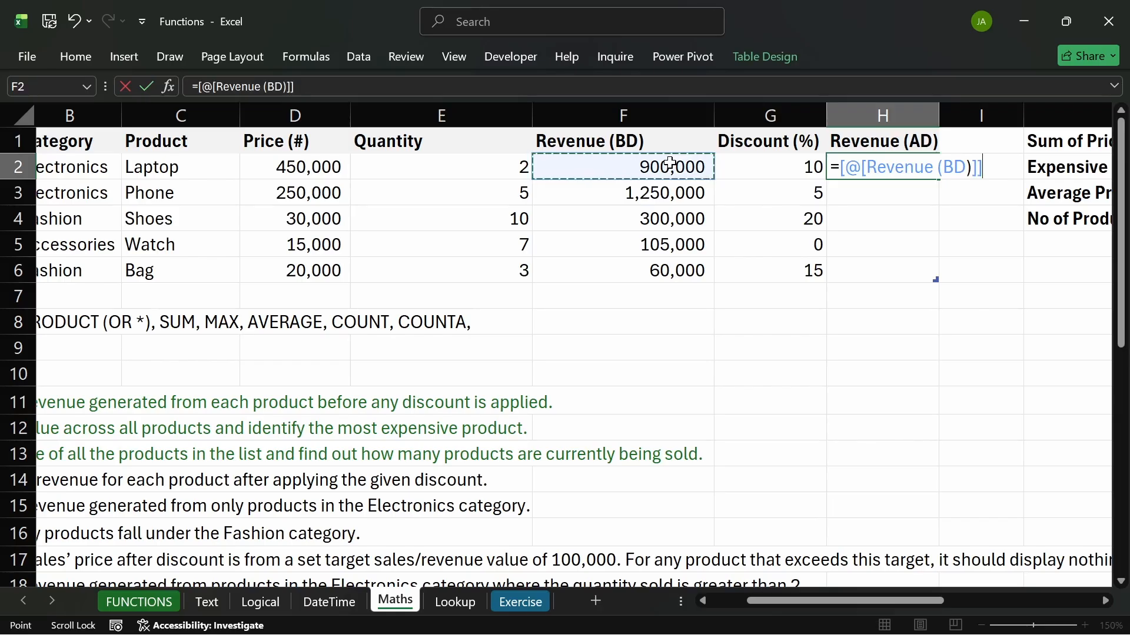
text(*()
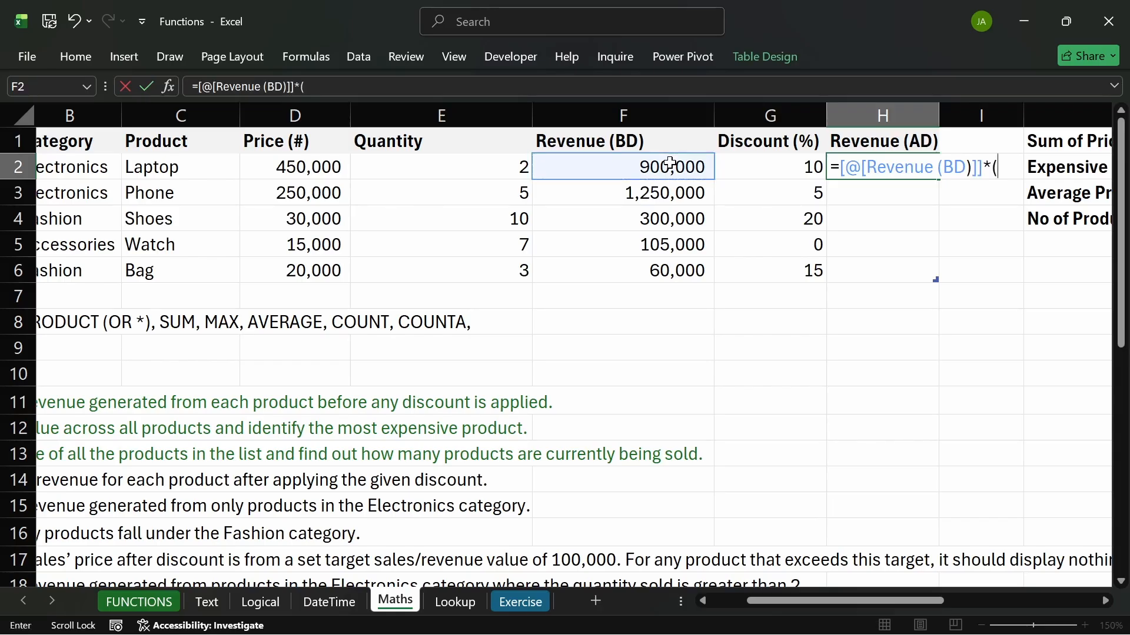
text(1-()
click(798, 170)
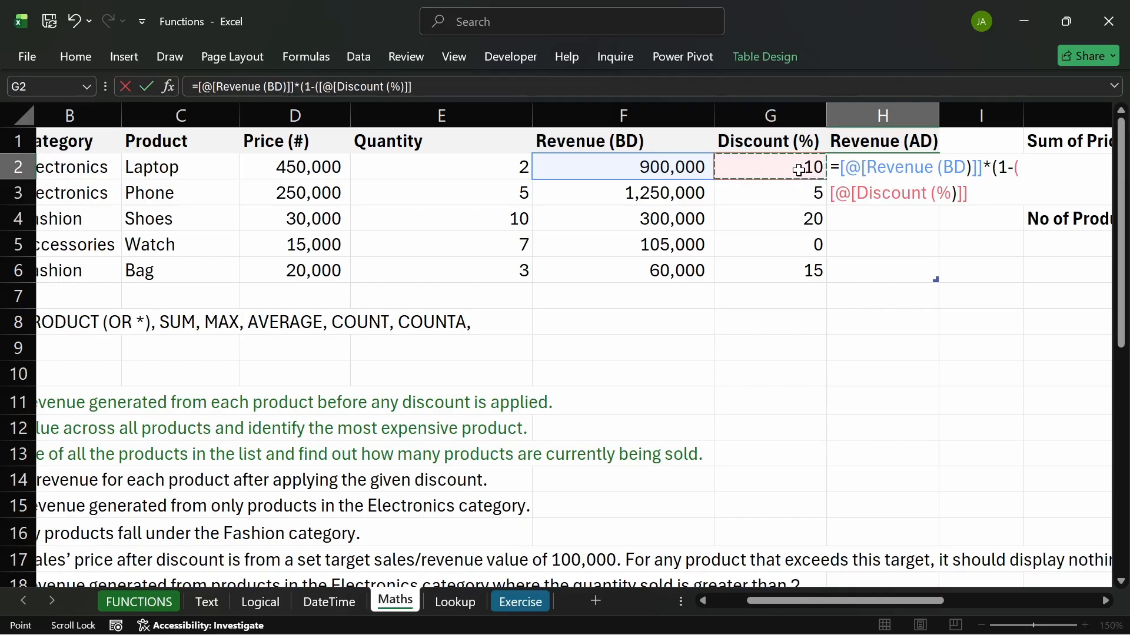
text(/100)
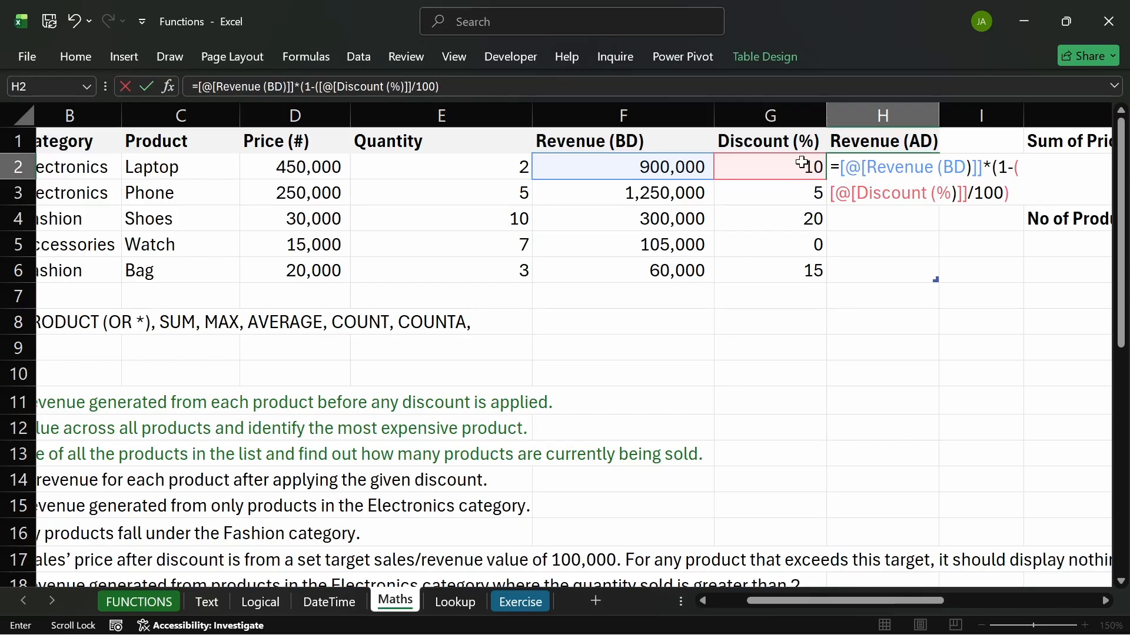
- Expand the formula bar, break the H2 formula onto a second line before (1-, and try to commit it
click(1113, 86)
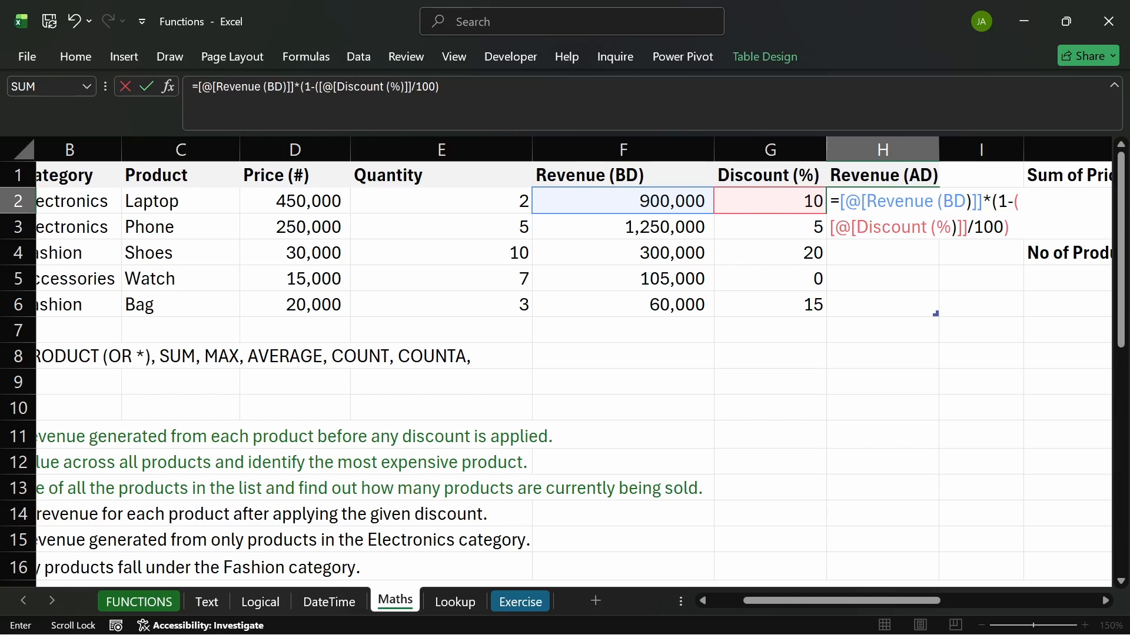
key(F2)
key(alt+Return)
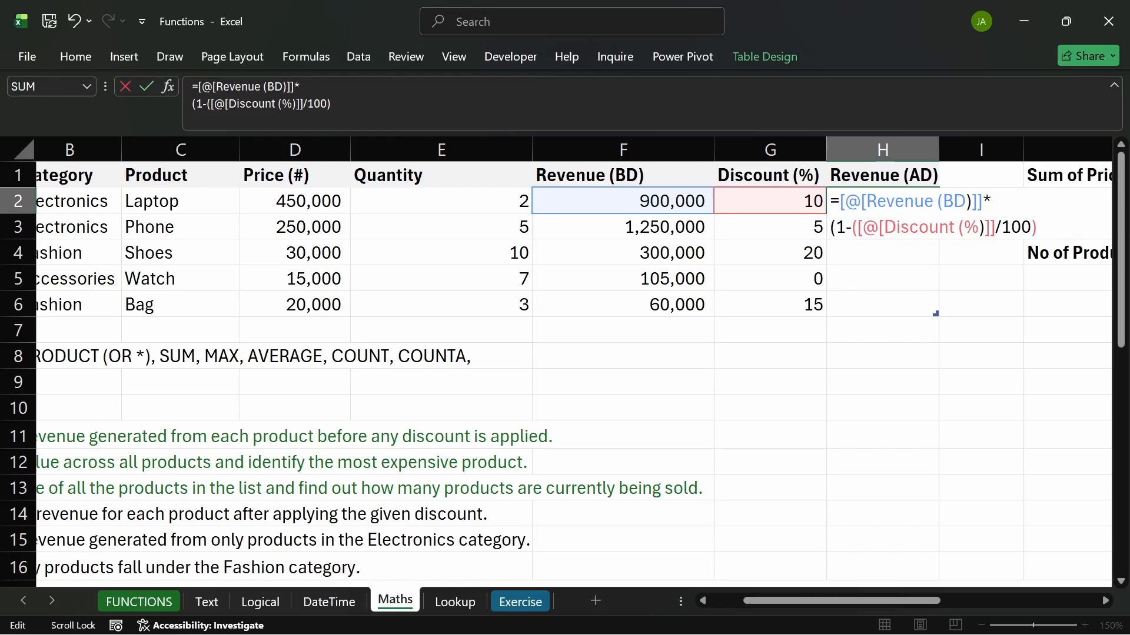
key(Return)
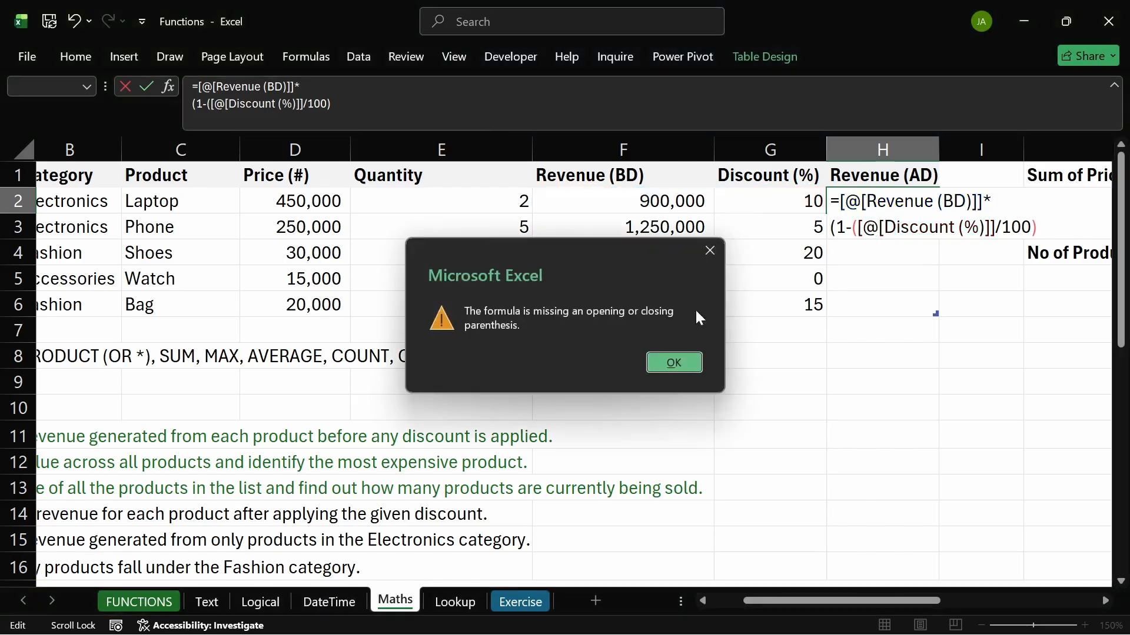
click(711, 250)
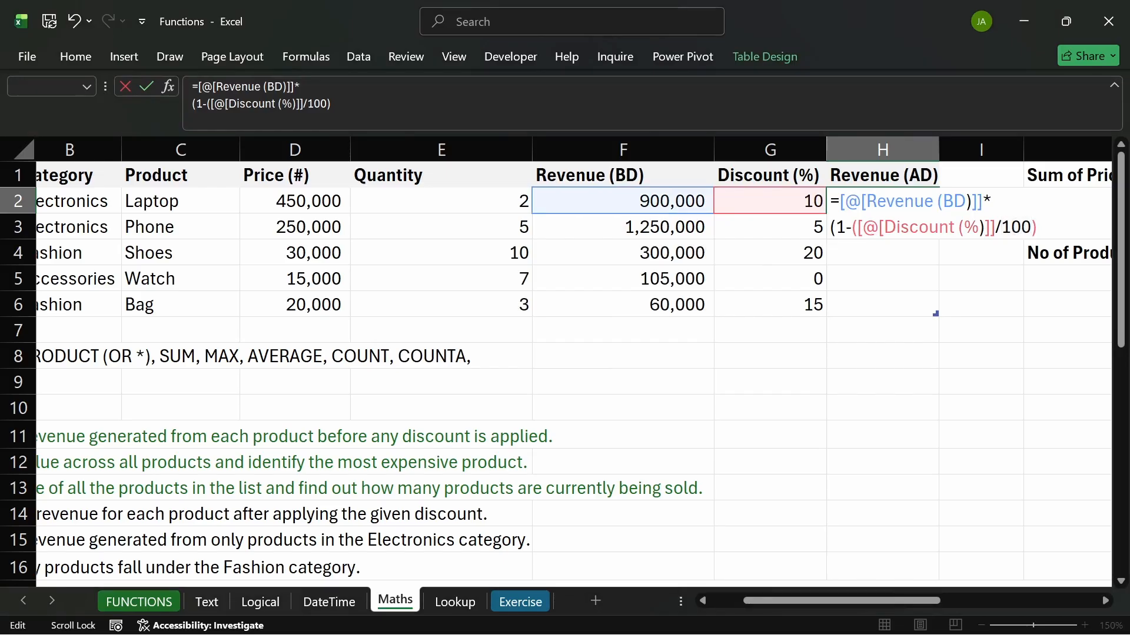
- Add the missing closing parenthesis at the end of the H2 formula and commit it to the Revenue (AD) column
drag(857, 228, 852, 227)
drag(1038, 228, 1031, 228)
click(901, 228)
drag(836, 227, 830, 227)
click(1038, 227)
text())
key(Return)
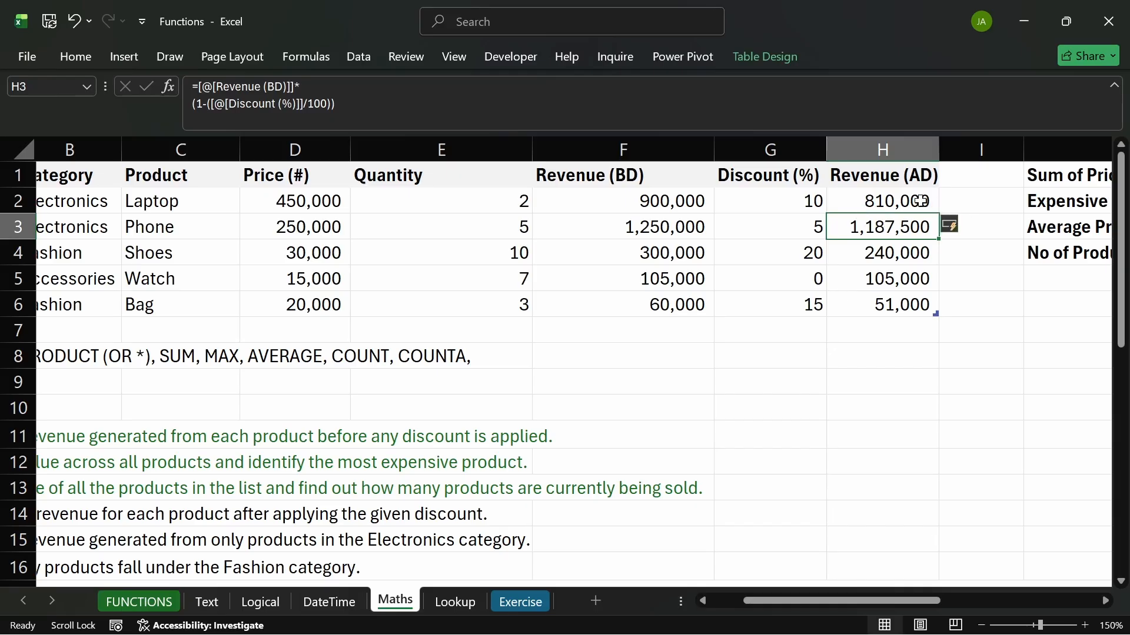
- Check the Revenue (AD) results for Laptop, Watch and Bag against their discounts
click(901, 200)
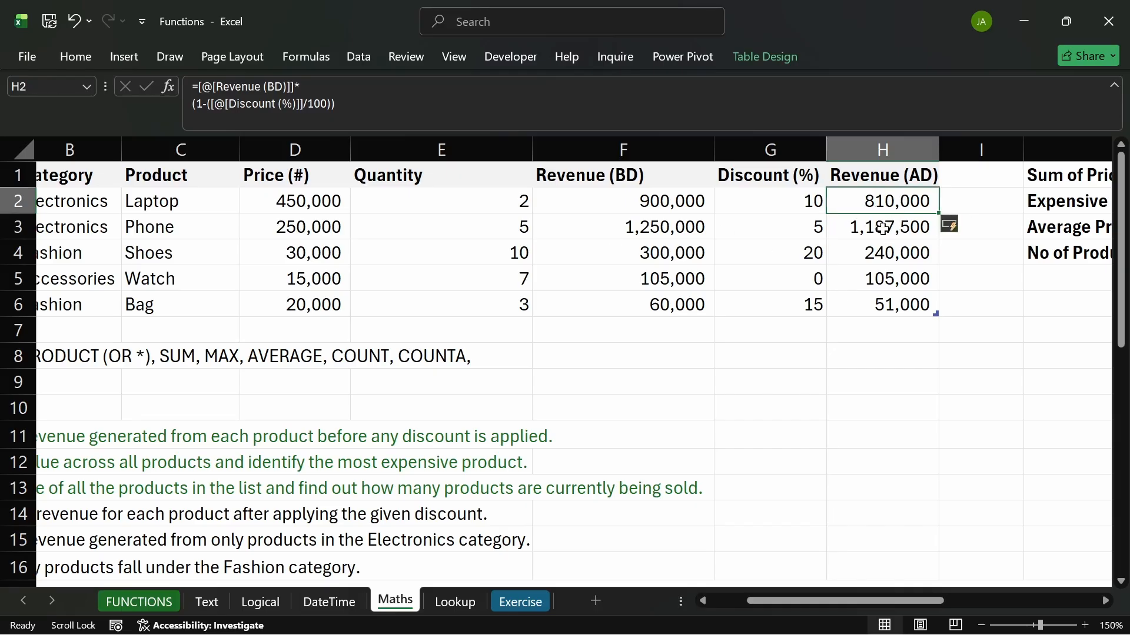
click(811, 282)
click(862, 277)
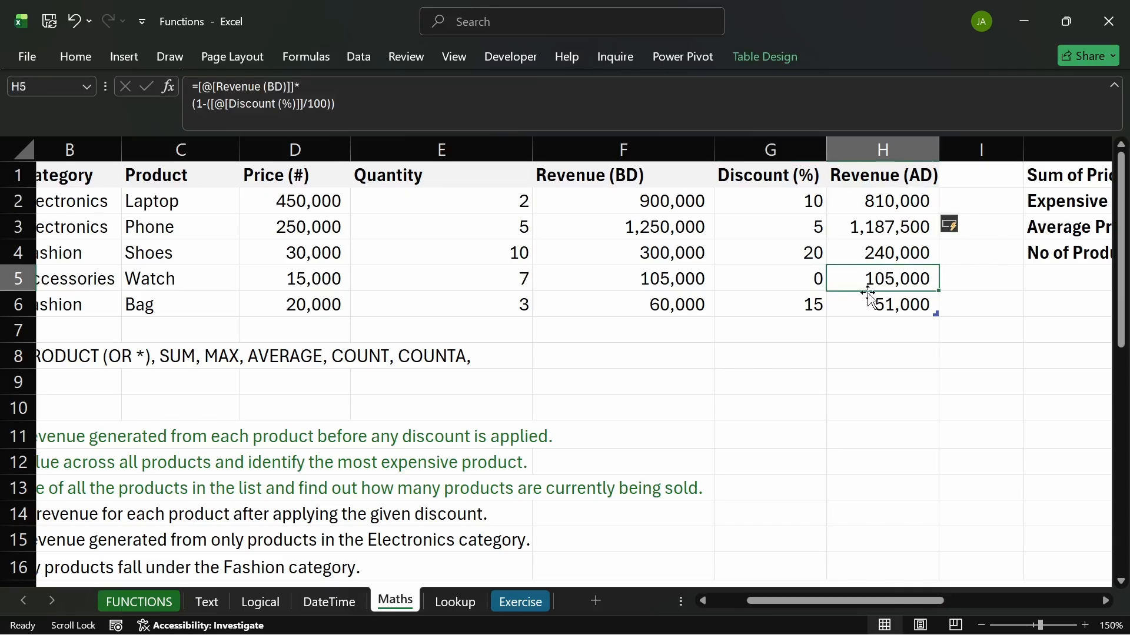
click(883, 305)
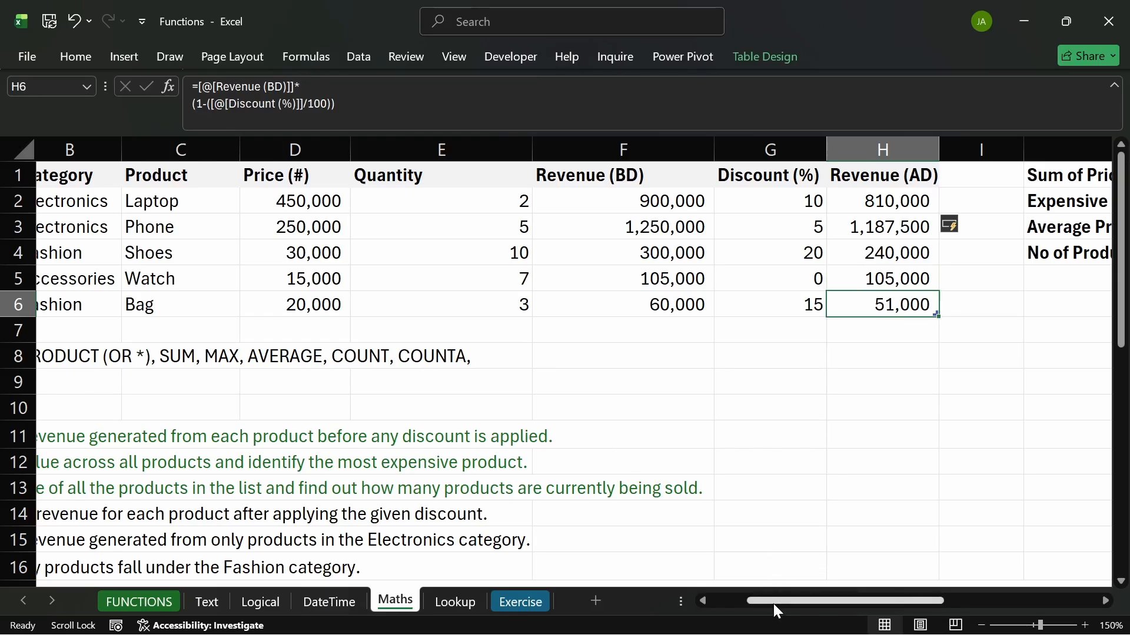
- Colour the text of task 4 in cell A14 green, matching the completed tasks above it
drag(773, 604, 719, 600)
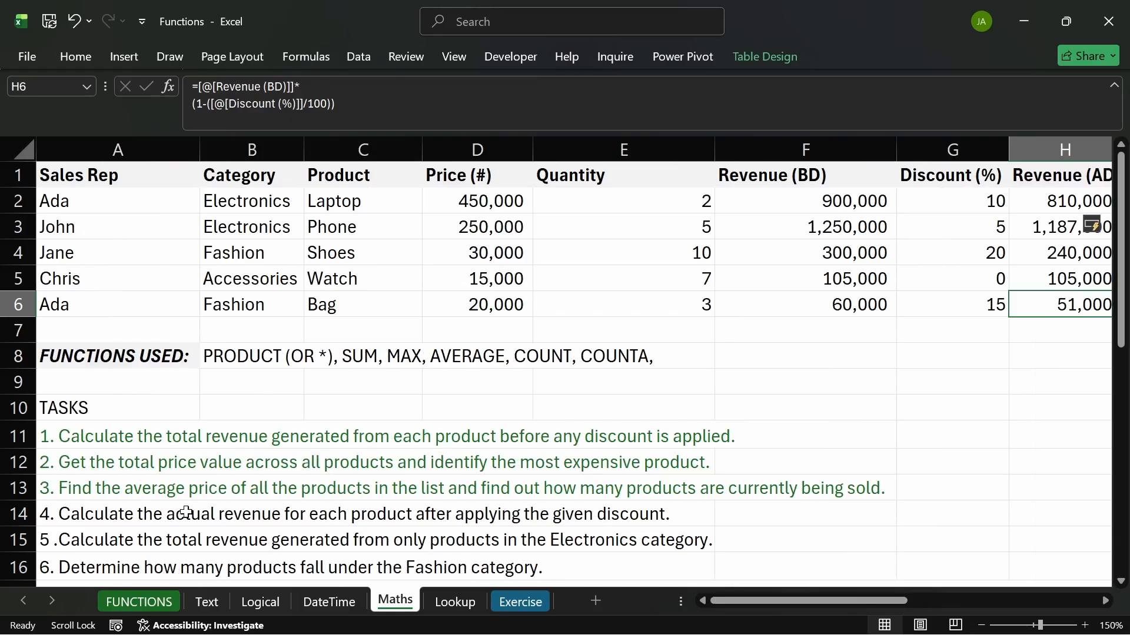
click(109, 519)
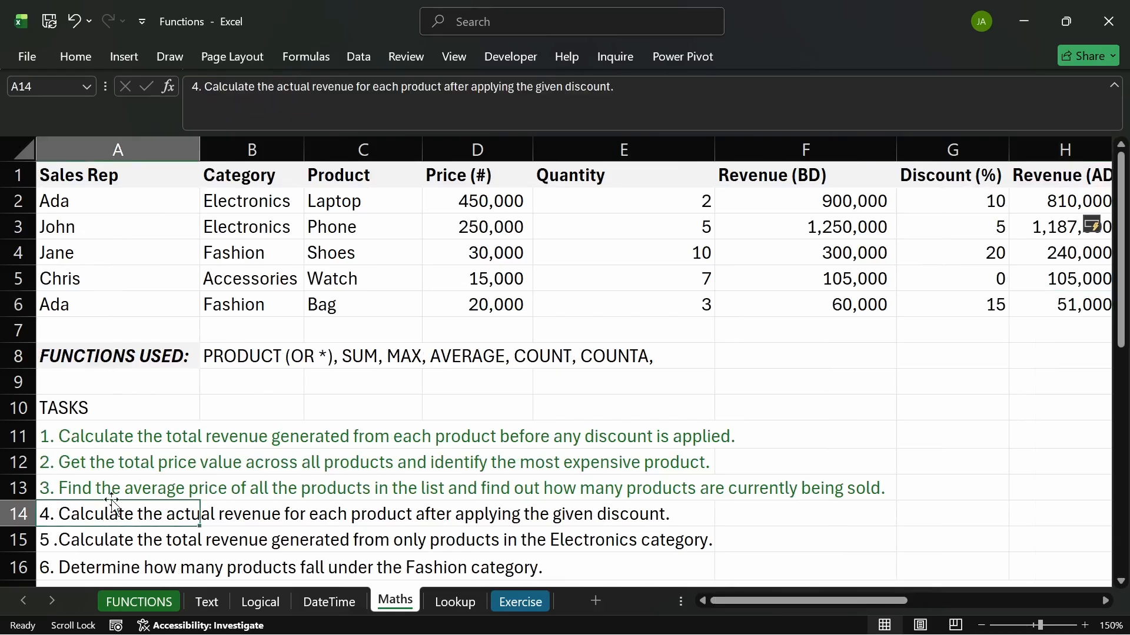
click(86, 57)
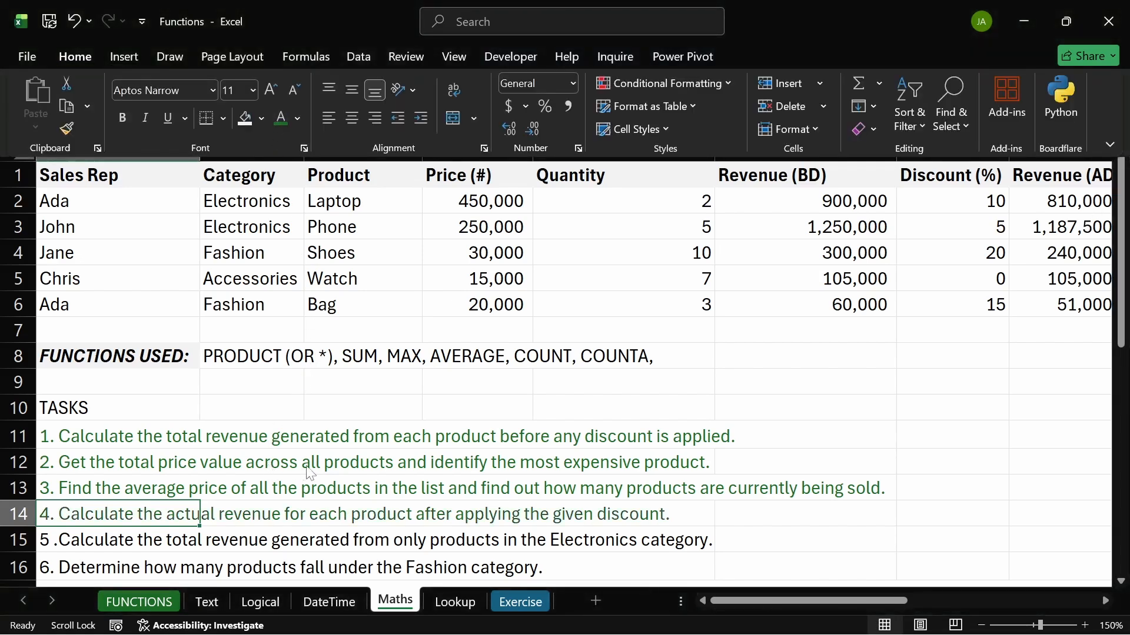
click(273, 486)
- Read task 5 about Electronics revenue and compare the Revenue (BD), Discount (%) and Revenue (AD) columns
scroll(230, 496, down, 1)
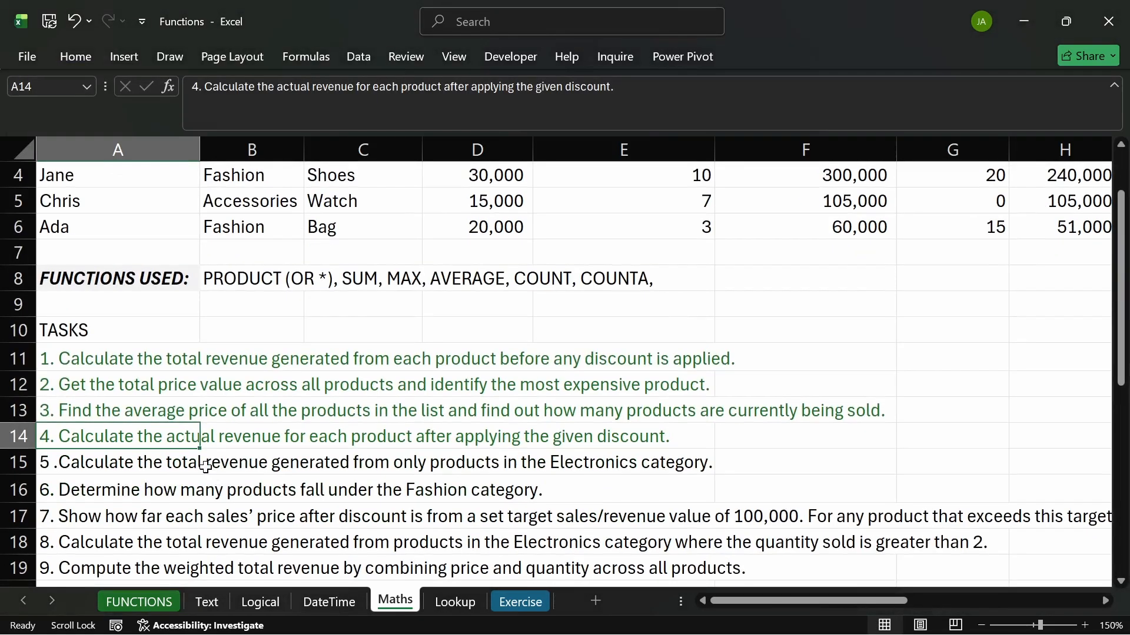
click(148, 463)
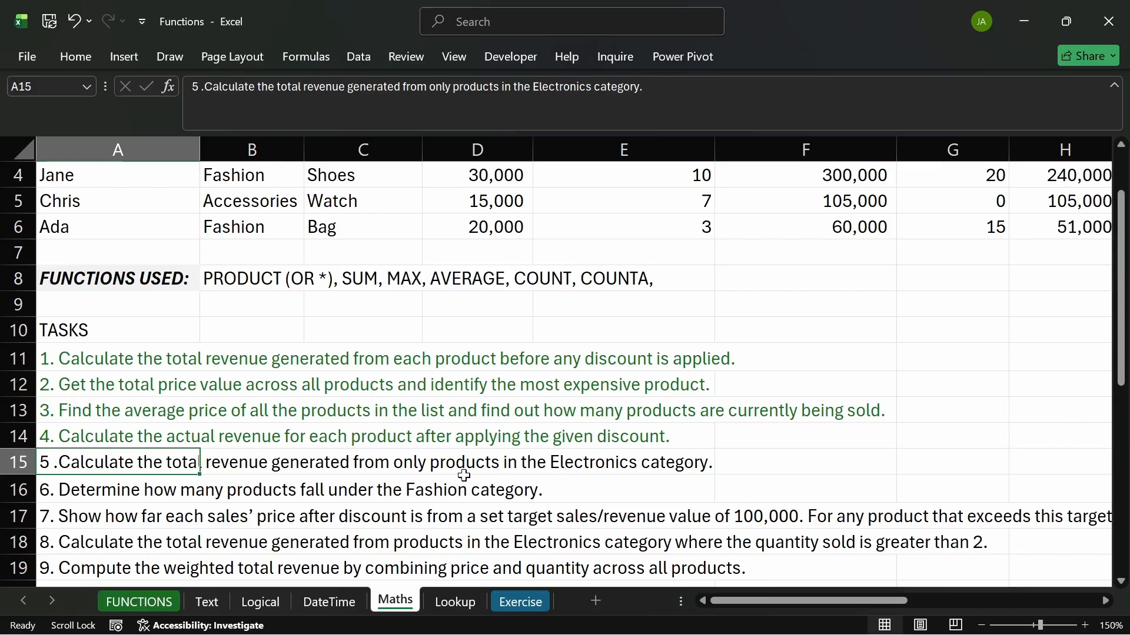
scroll(647, 436, up, 1)
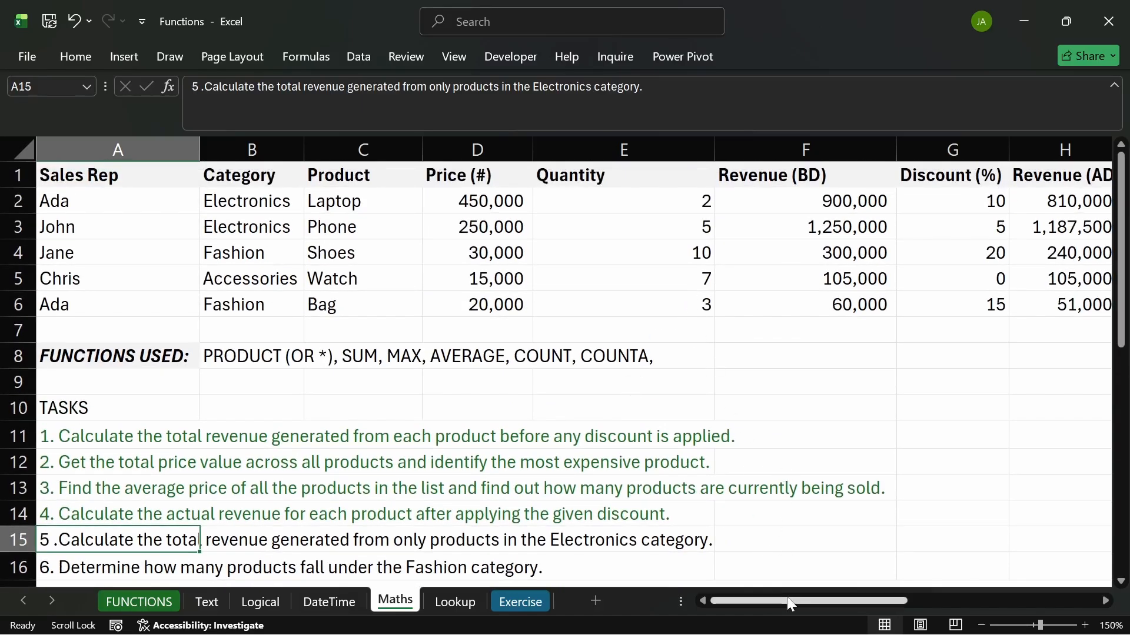
drag(789, 605, 817, 604)
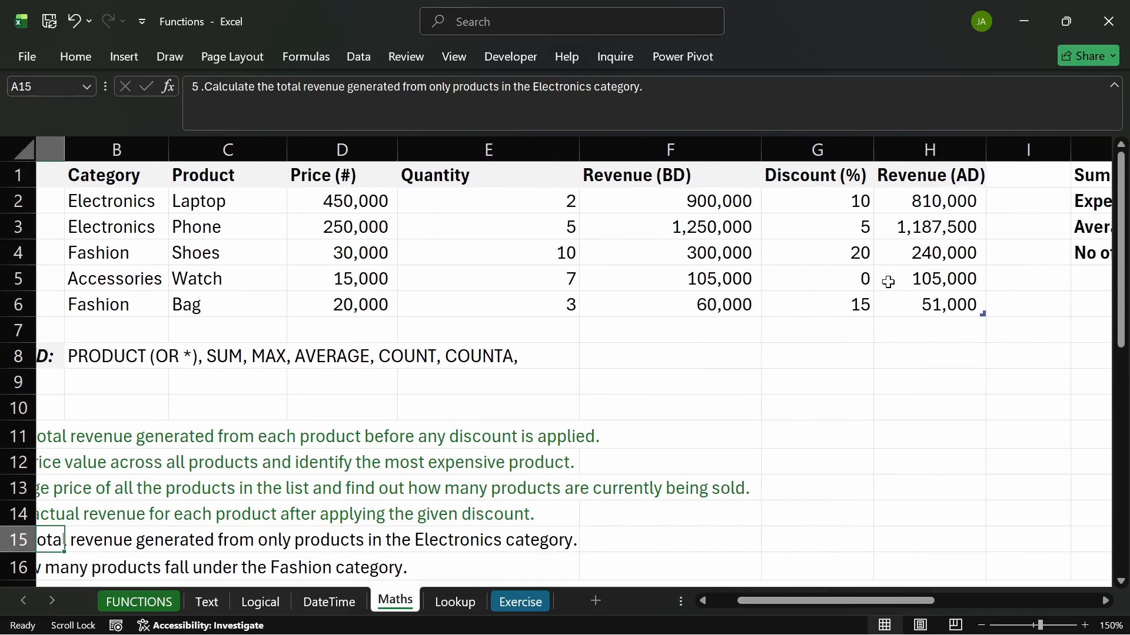
drag(913, 200, 903, 320)
drag(630, 207, 635, 280)
click(854, 202)
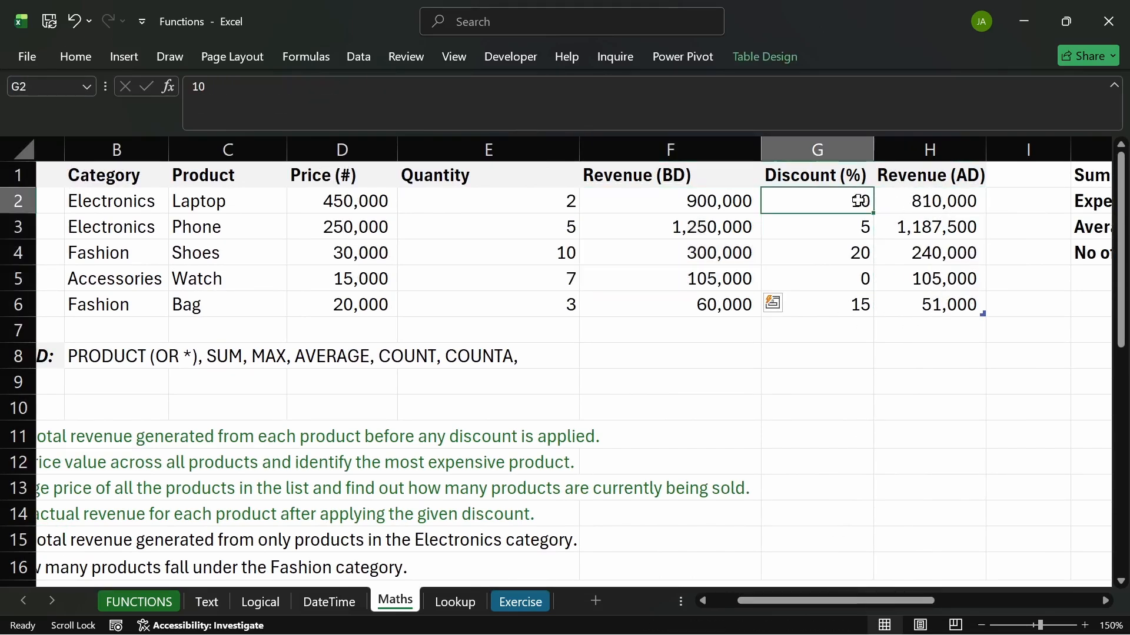
drag(853, 219, 832, 298)
drag(936, 200, 936, 309)
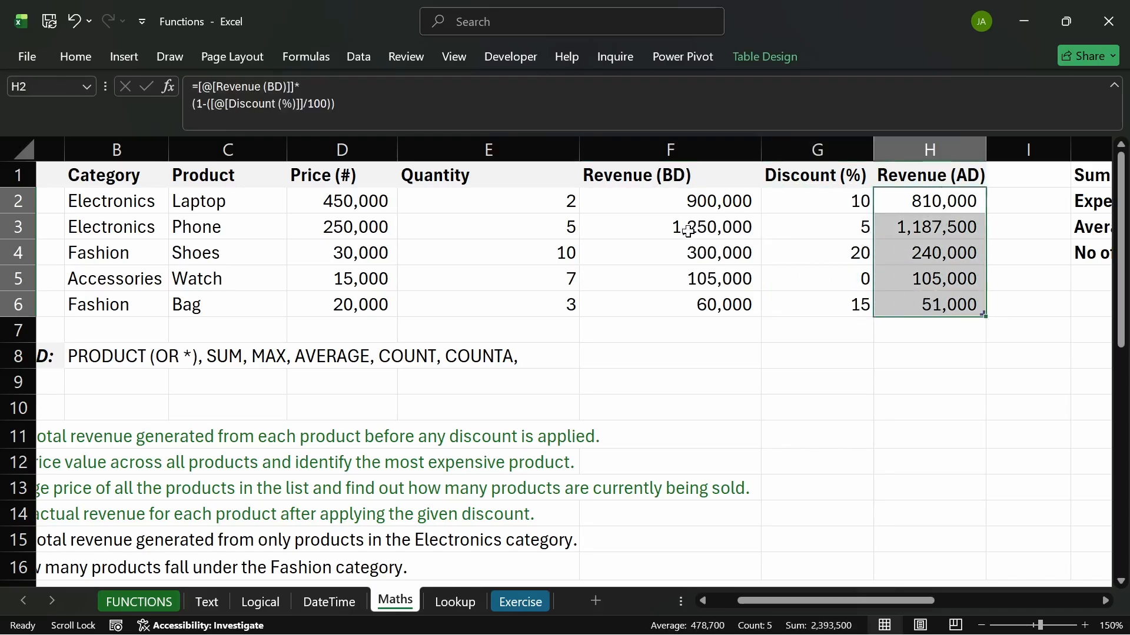
- Italicise the Revenue (BD) column from its header to the last product, F1:F6
click(672, 177)
drag(672, 177, 671, 300)
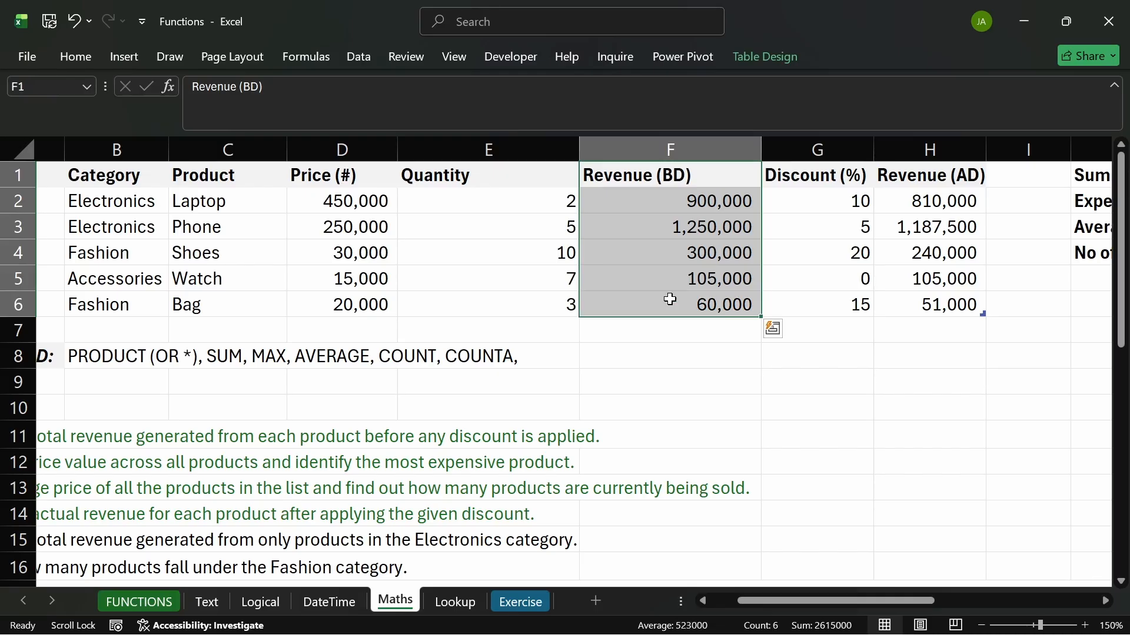
click(71, 58)
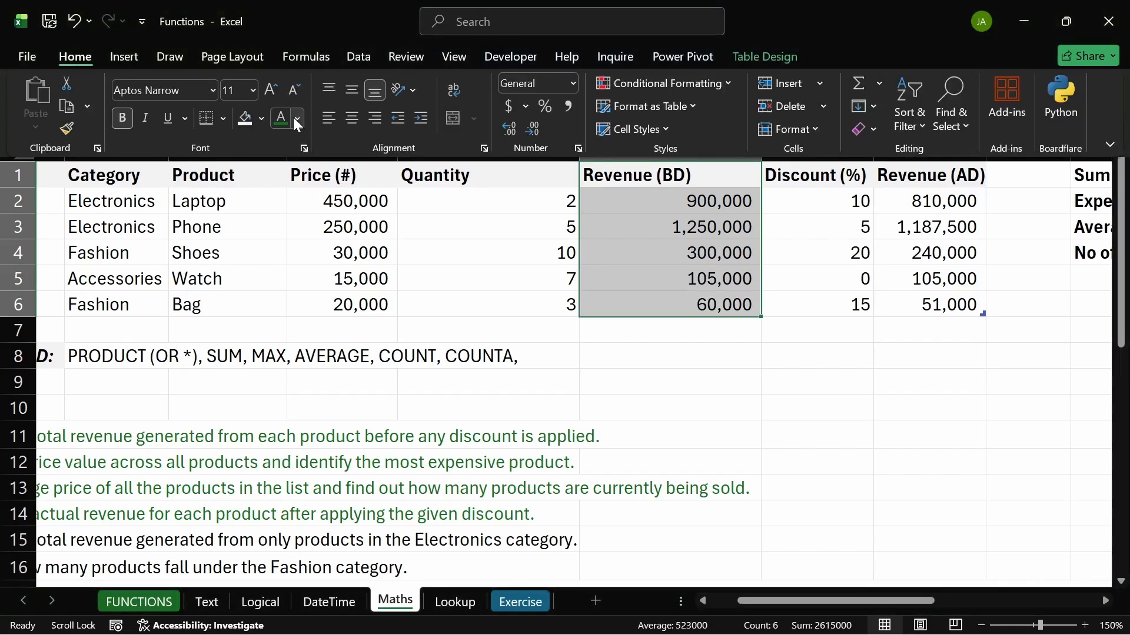
click(147, 120)
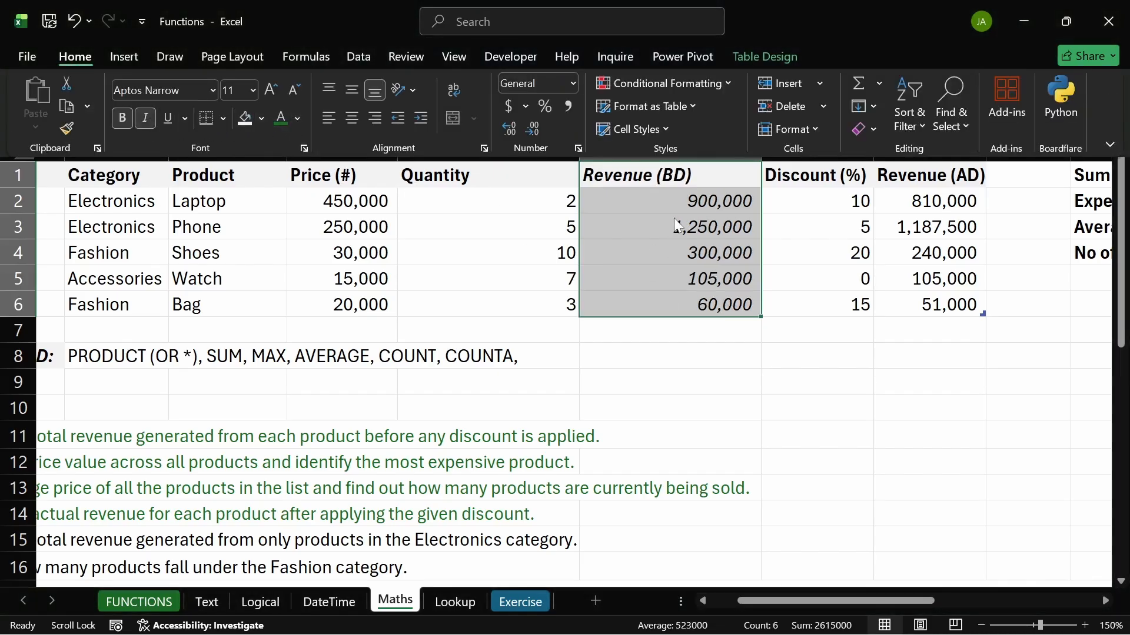
- Set the font colour of the Revenue (BD) values in F2:F6 to grey
click(650, 200)
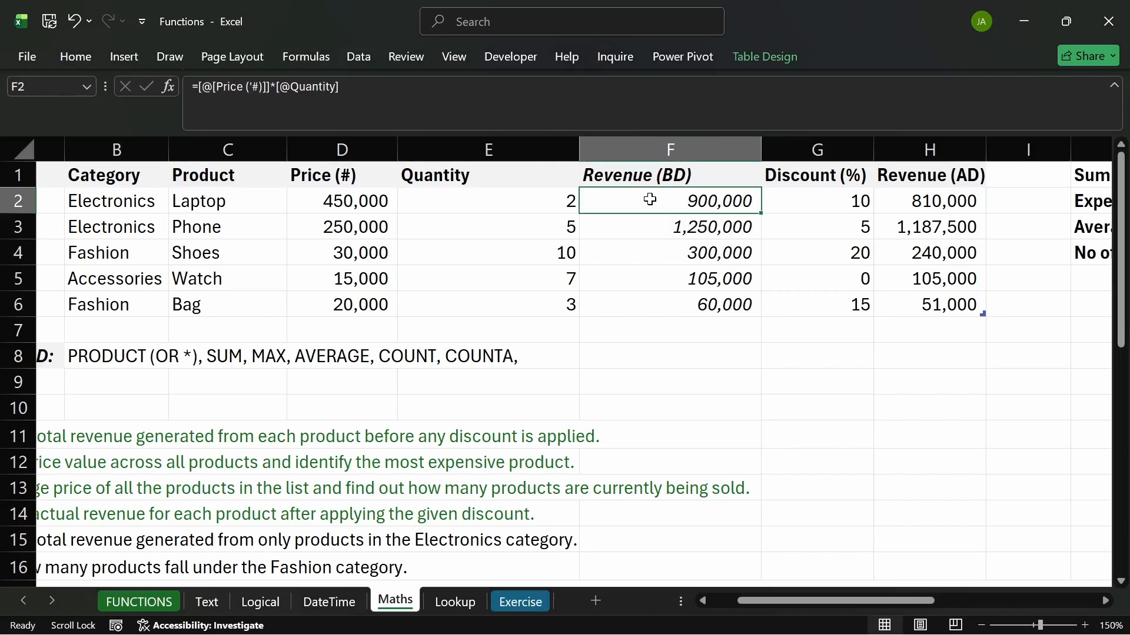
drag(650, 200, 662, 306)
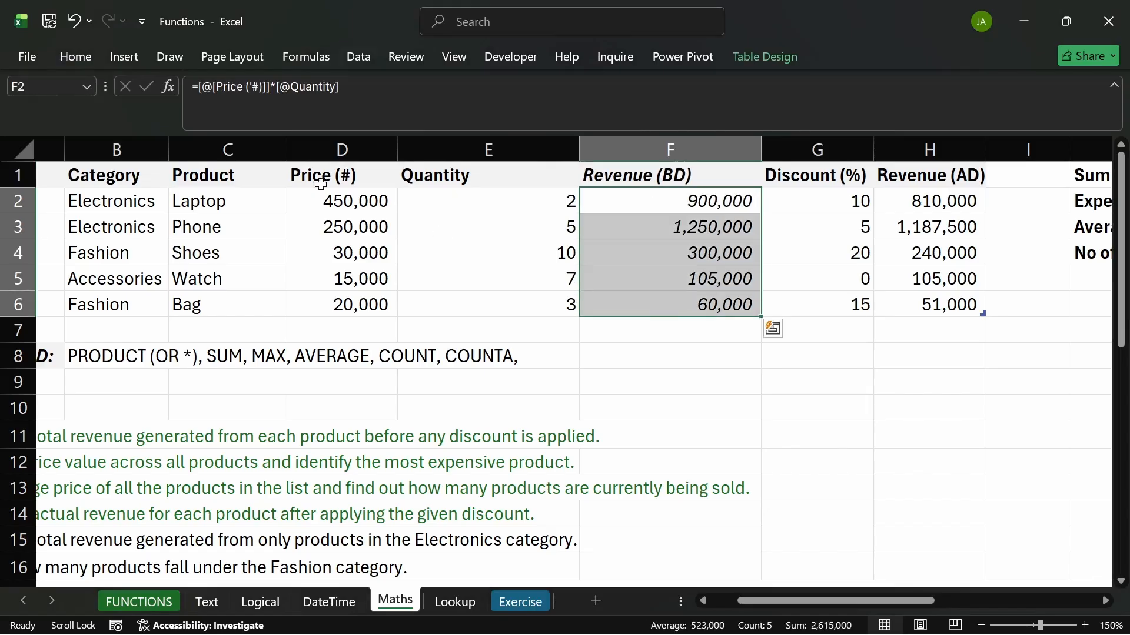
click(73, 57)
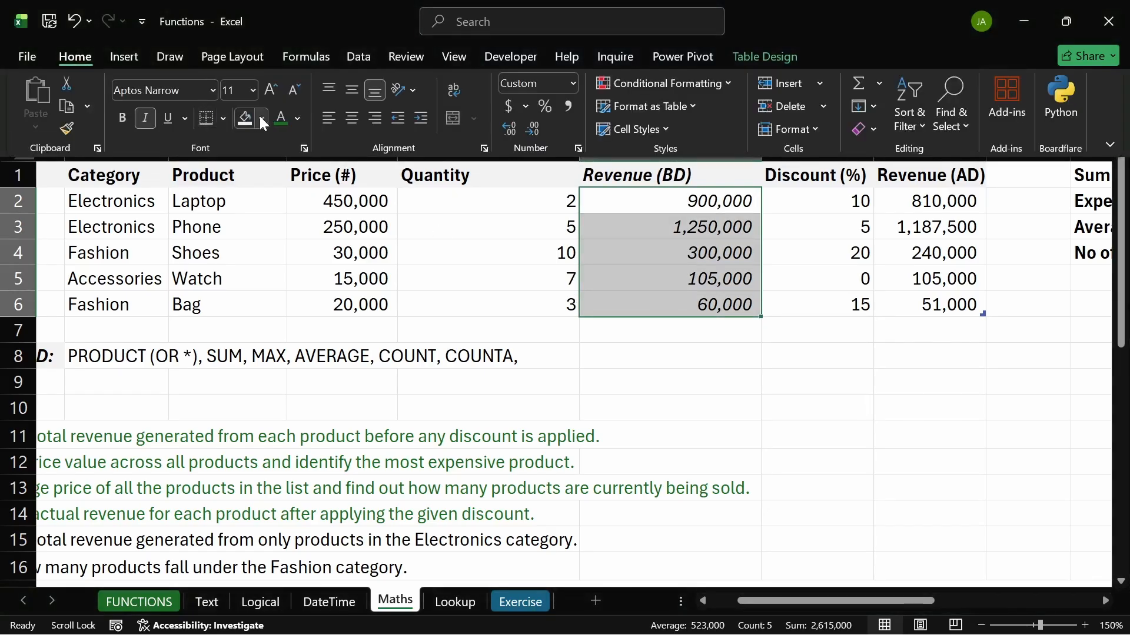
click(260, 117)
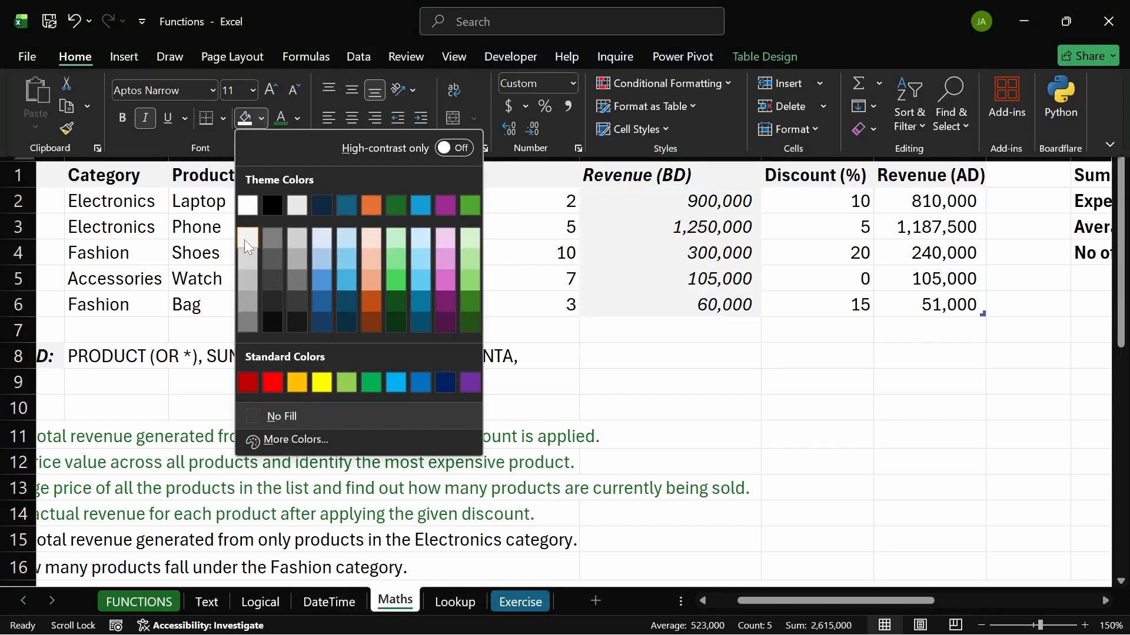
click(298, 117)
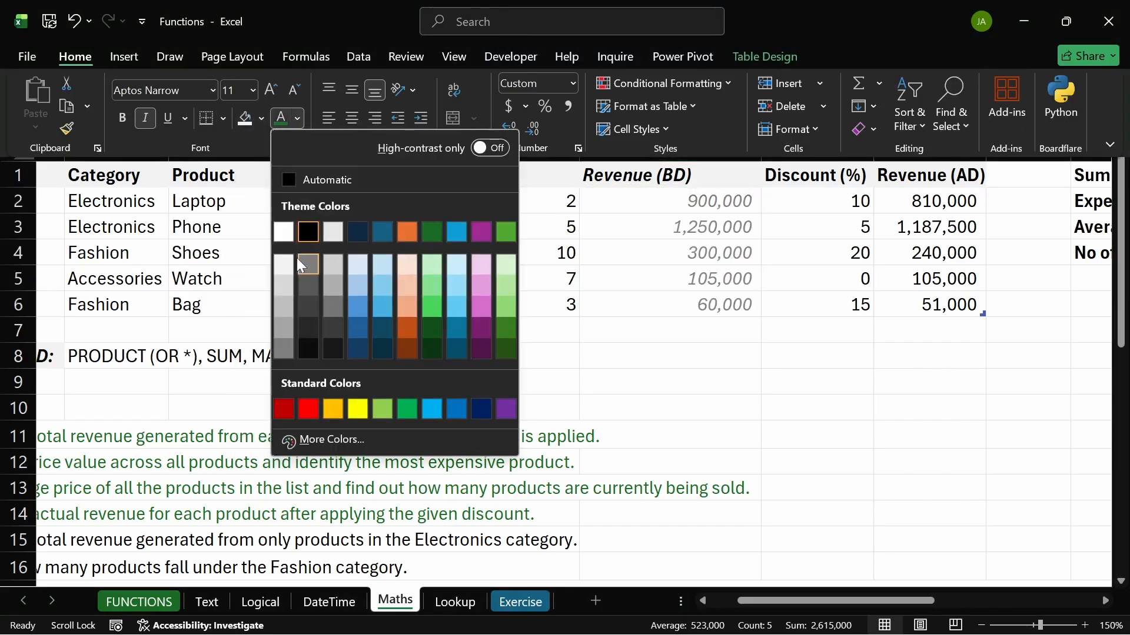
click(286, 347)
click(812, 361)
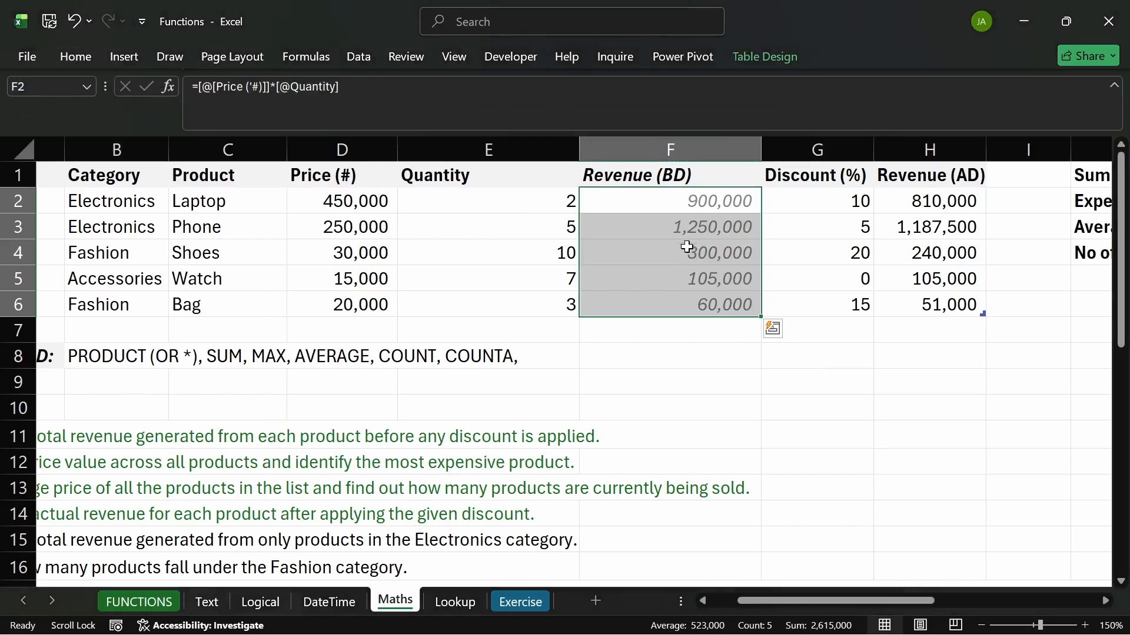
click(686, 246)
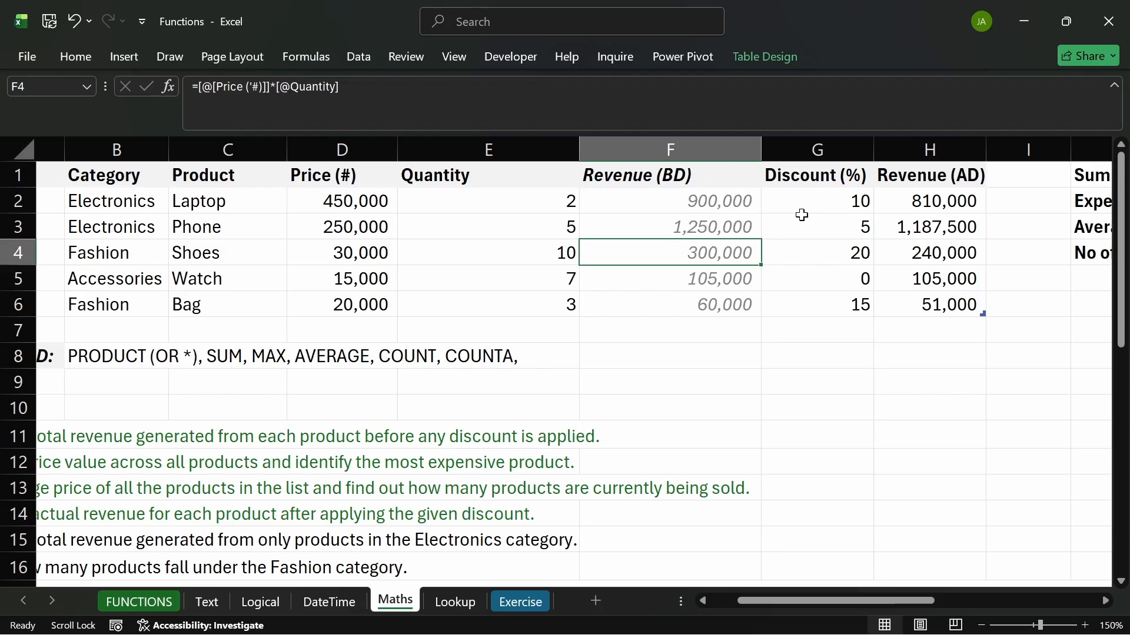
- Hide the Revenue (BD) column F
click(714, 144)
right_click(714, 148)
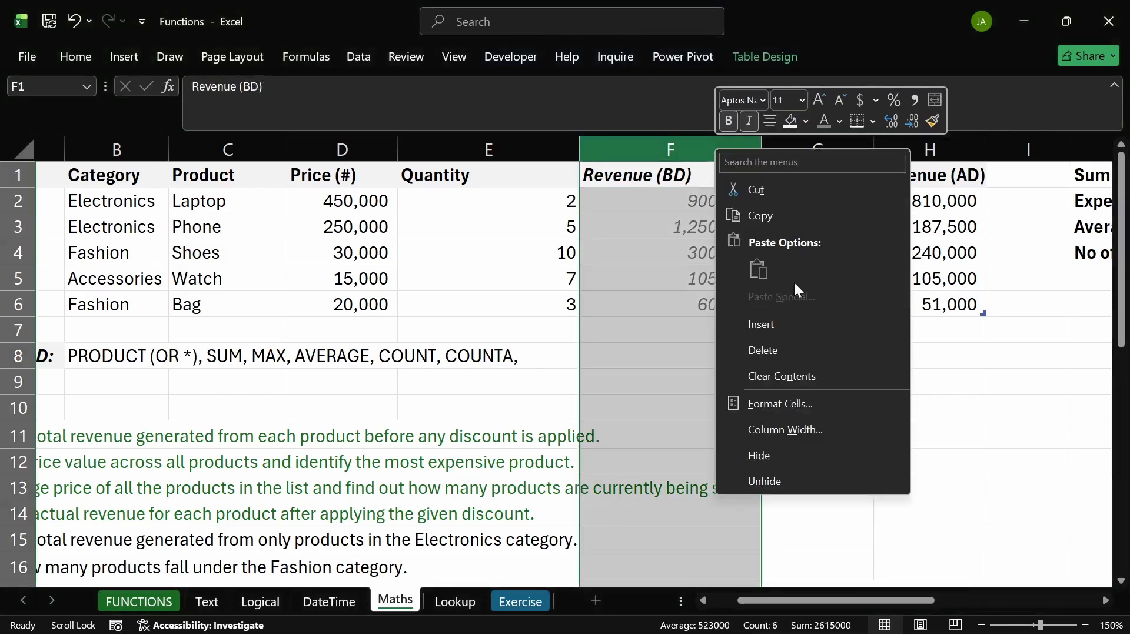
click(768, 451)
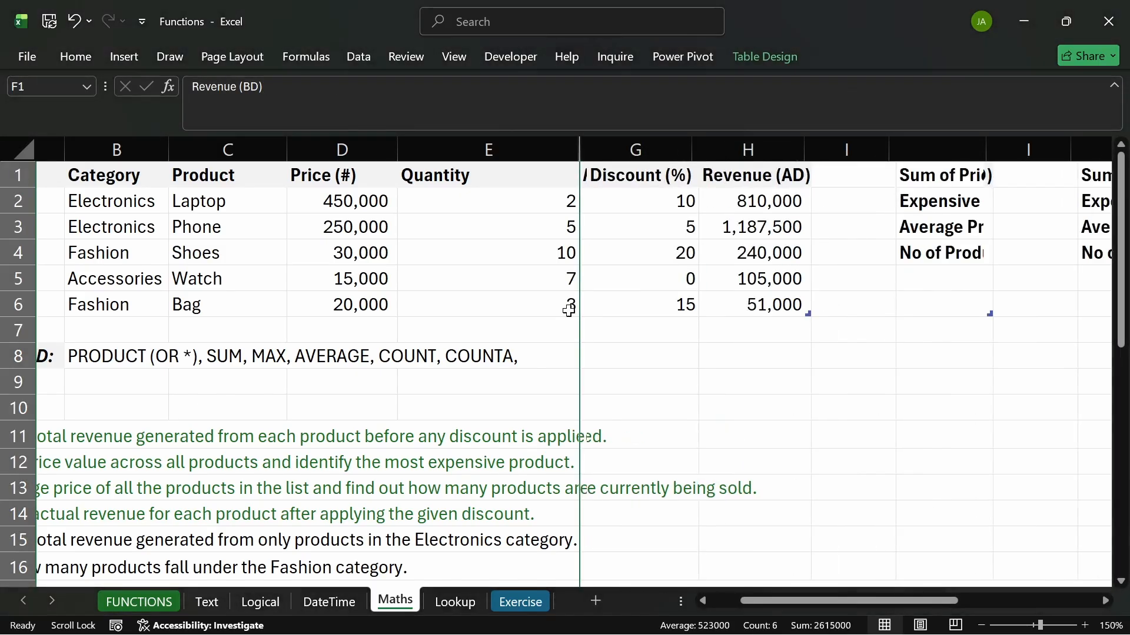
click(753, 198)
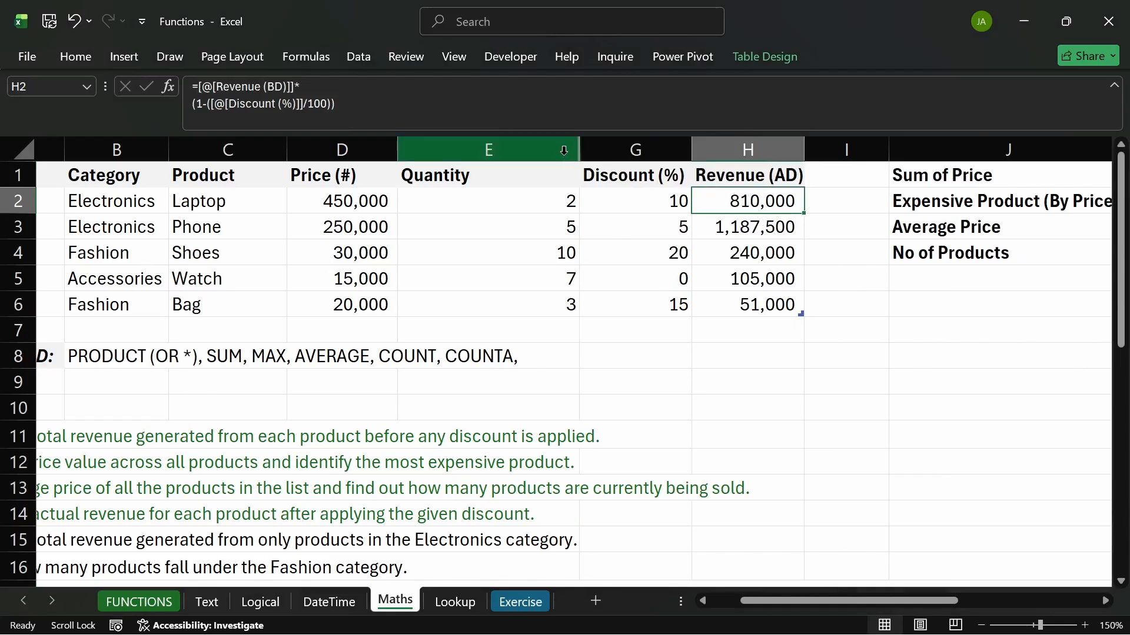
- Fit the Quantity column's width to its contents and unhide the Revenue (BD) column
double_click(580, 149)
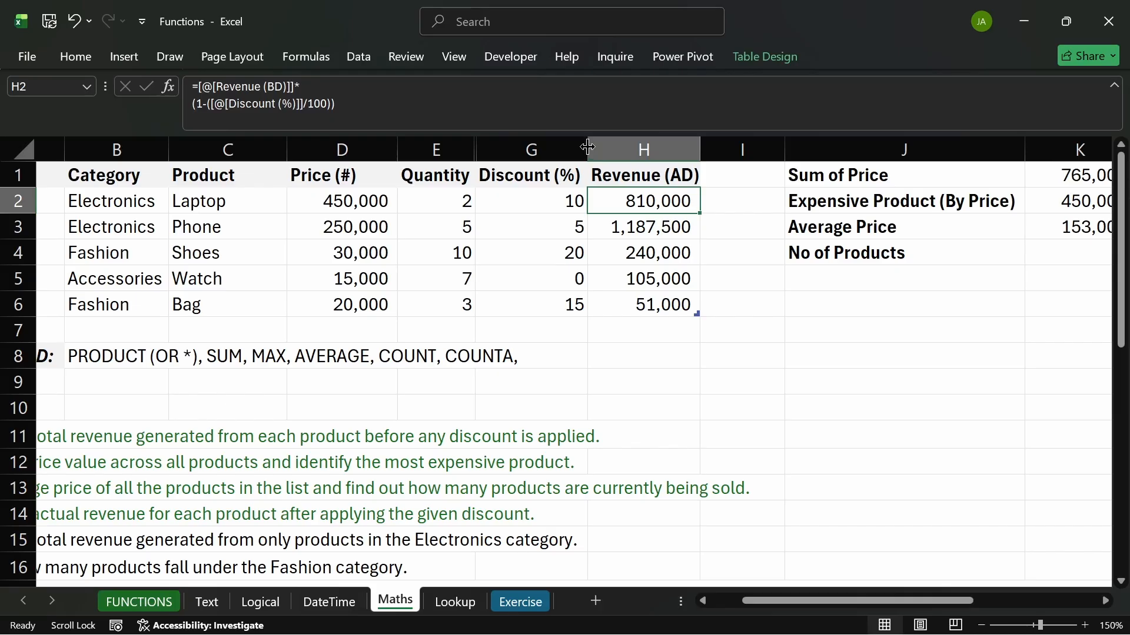
double_click(478, 150)
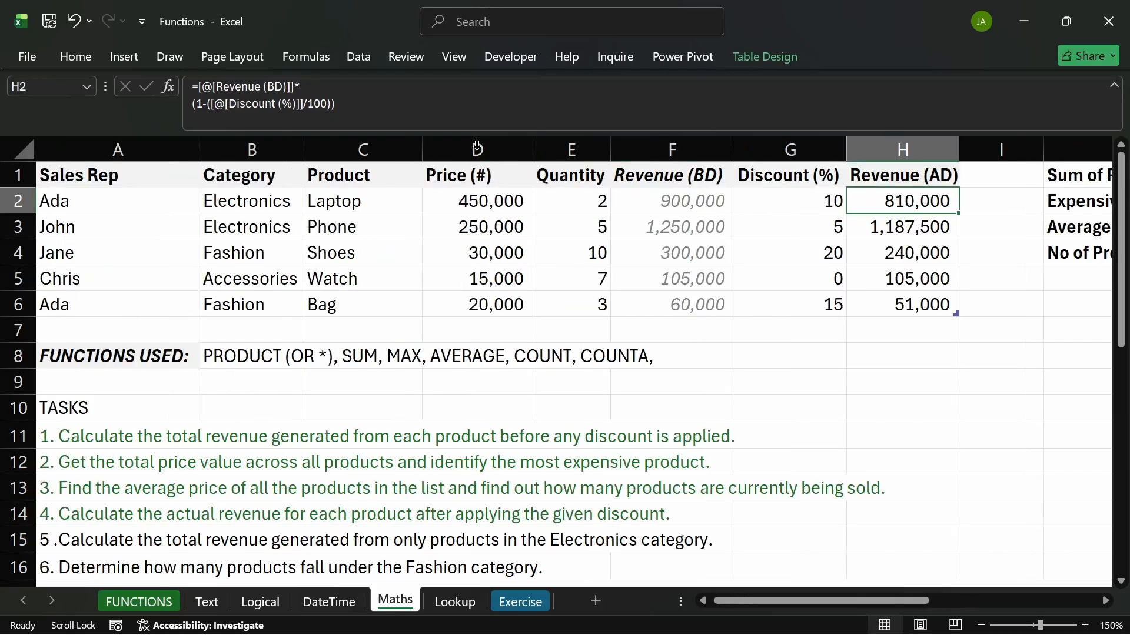
- Try deleting the Revenue (BD) column F and undo the deletion
right_click(710, 158)
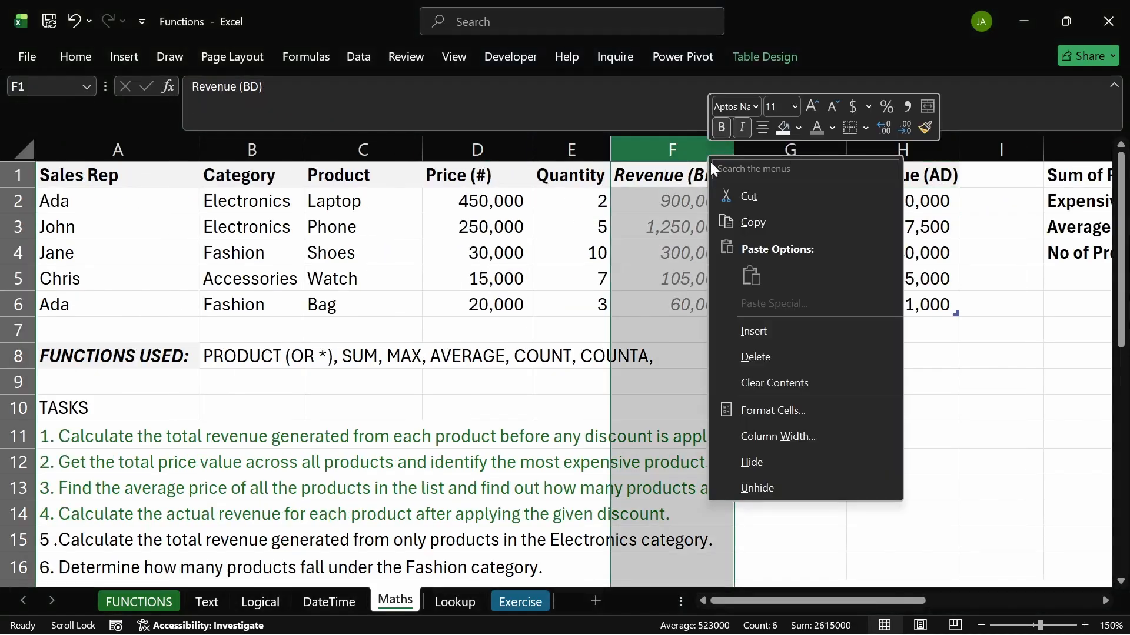
click(791, 356)
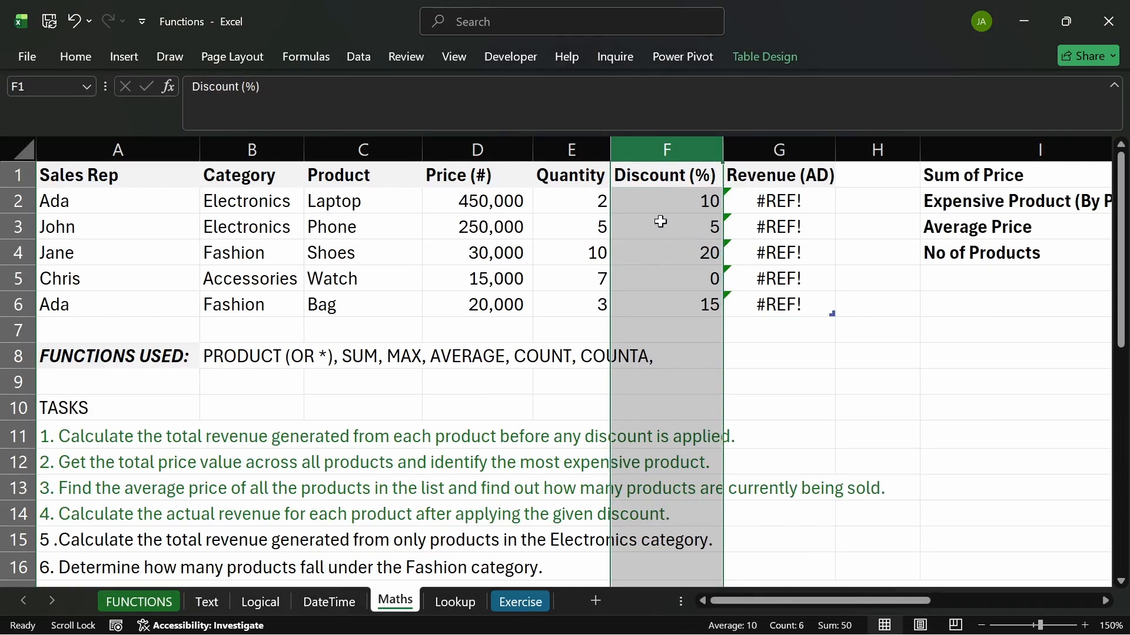
key(ctrl+z)
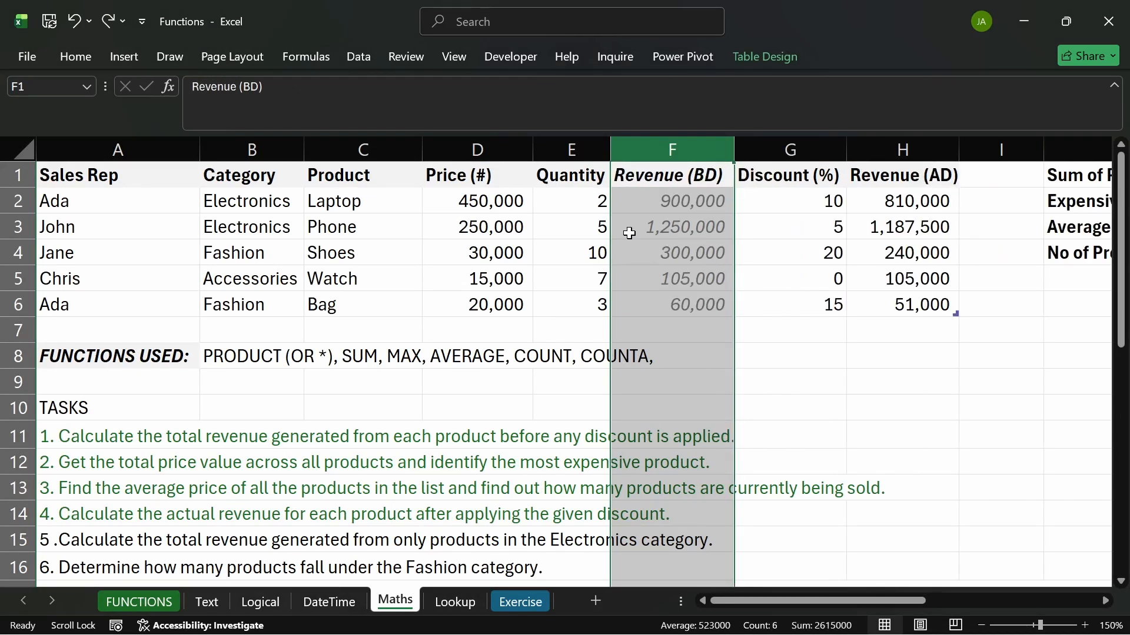
- Try inserting a new column before Revenue (BD) and undo the insertion
right_click(676, 148)
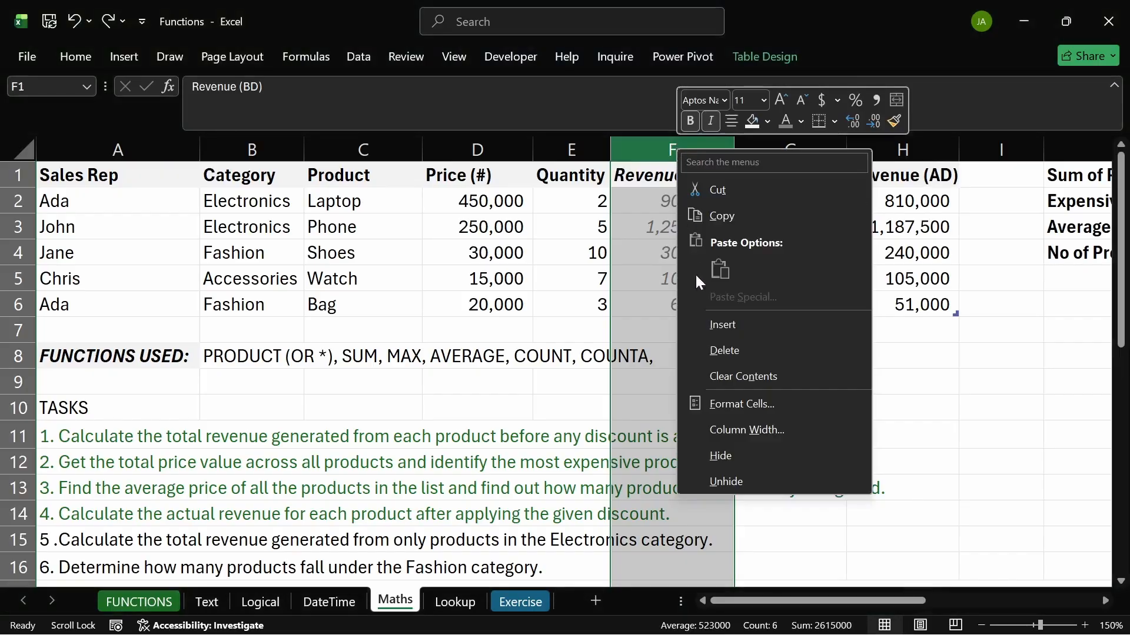
click(718, 320)
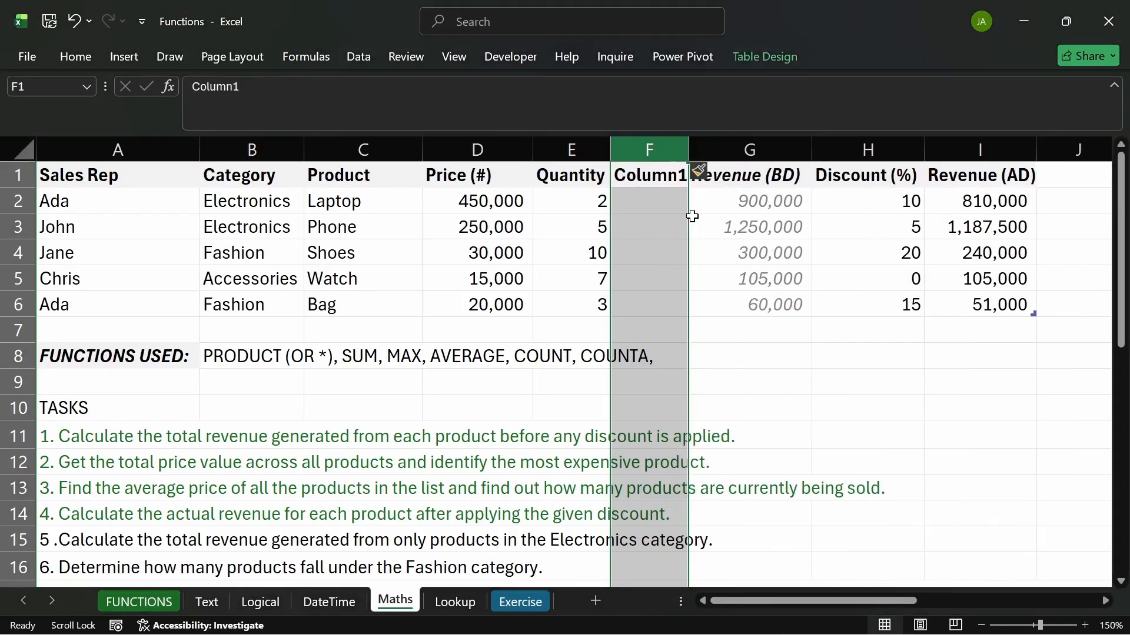
key(ctrl+z)
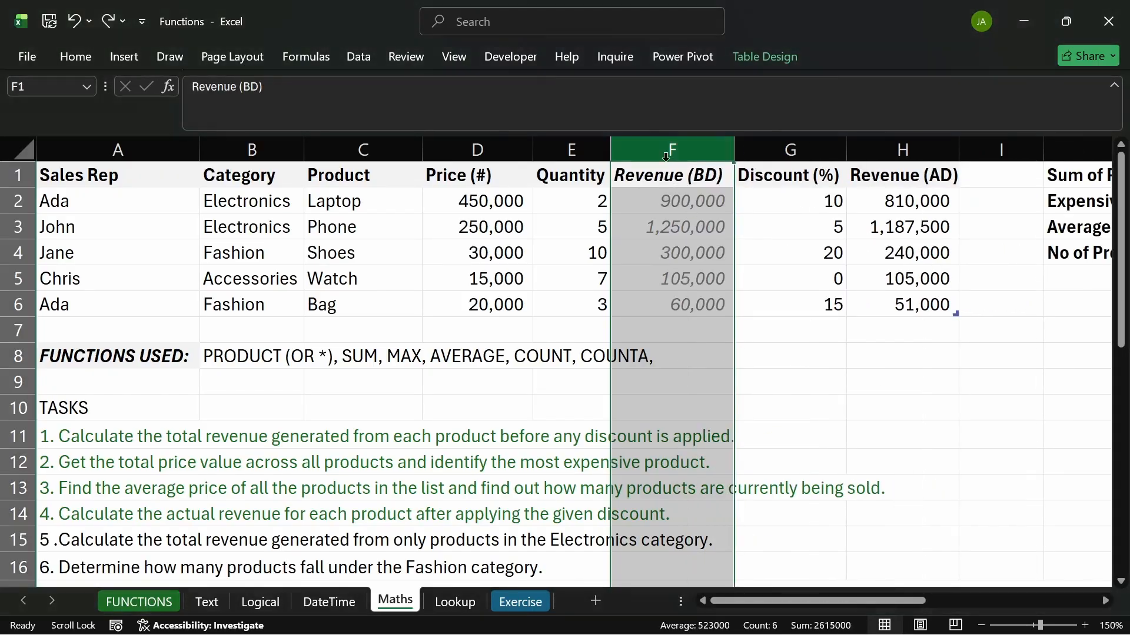
- Hide column F with the Revenue (BD) values while keeping the Revenue (AD) formulas that depend on it
right_click(664, 152)
click(721, 461)
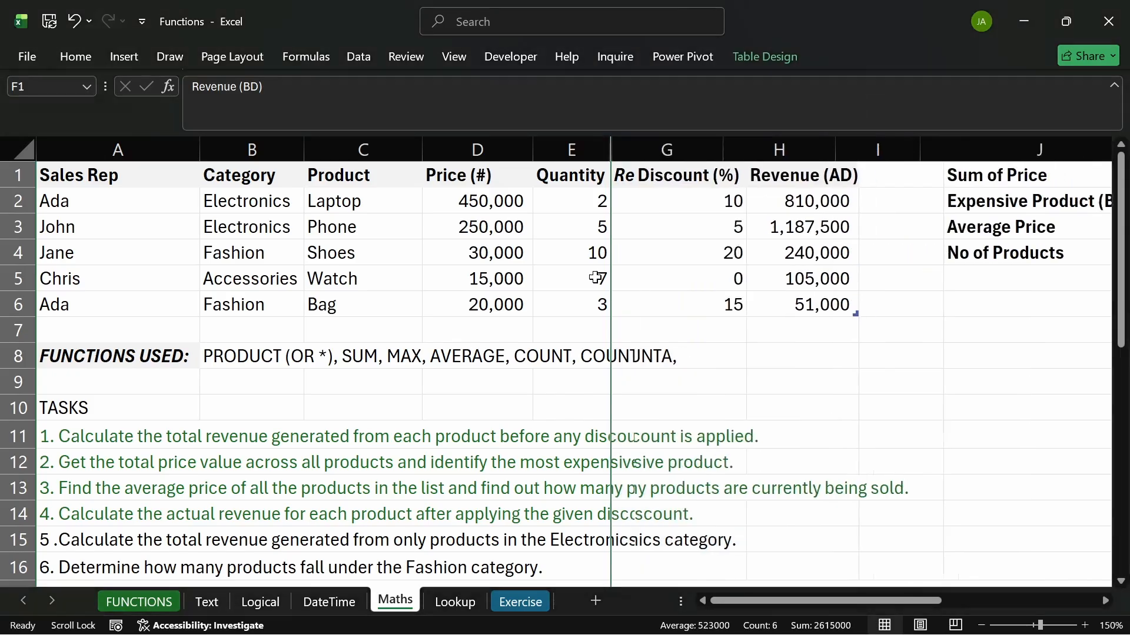
click(778, 223)
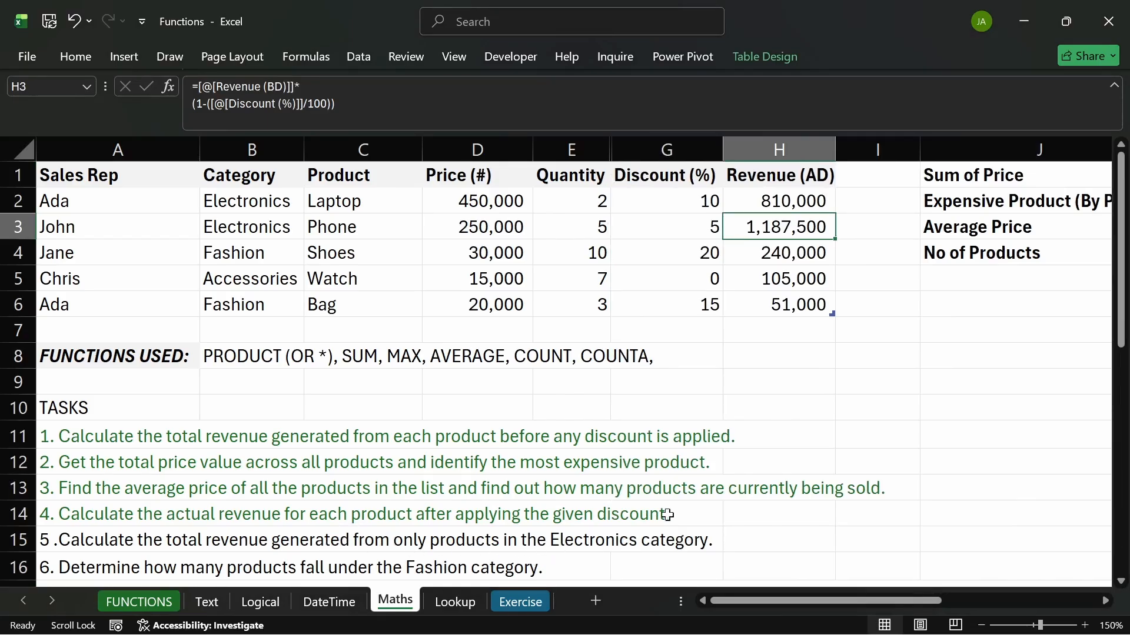
click(933, 280)
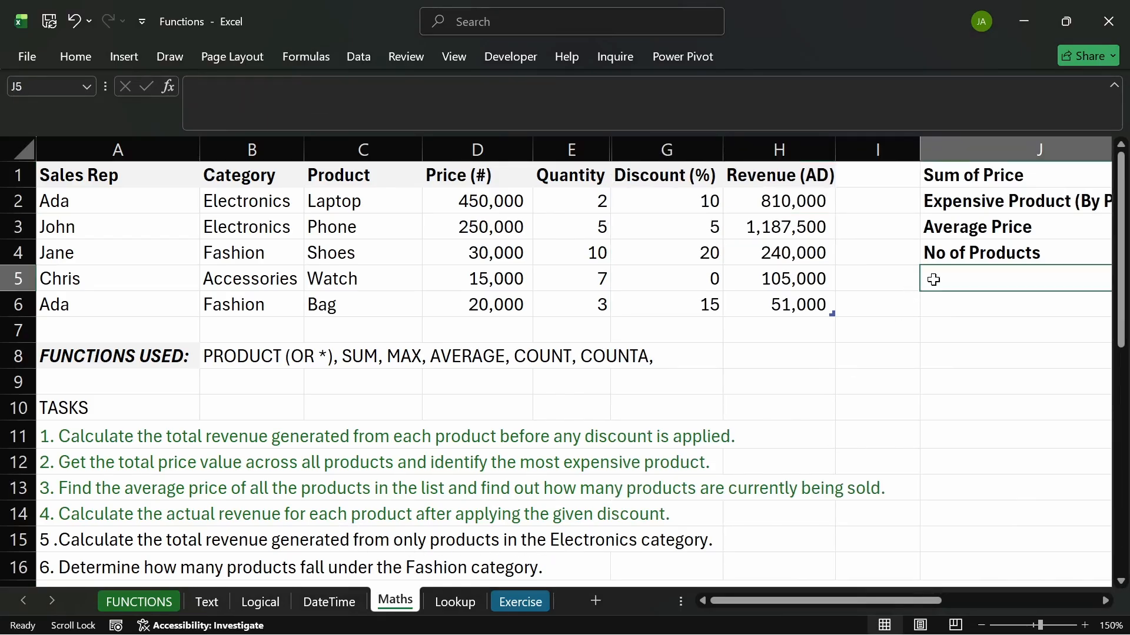
text(tO)
key(BackSpace)
key(BackSpace)
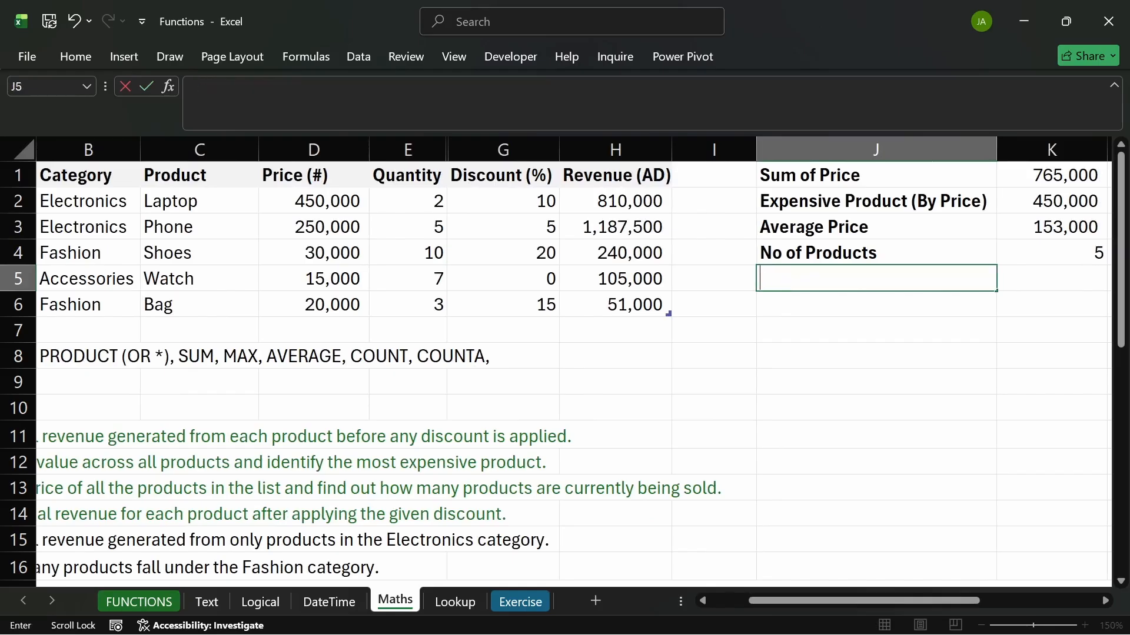
key(Escape)
- Fill the bold No of Products label from J4 down to J6 and clear the copy in J6
click(974, 253)
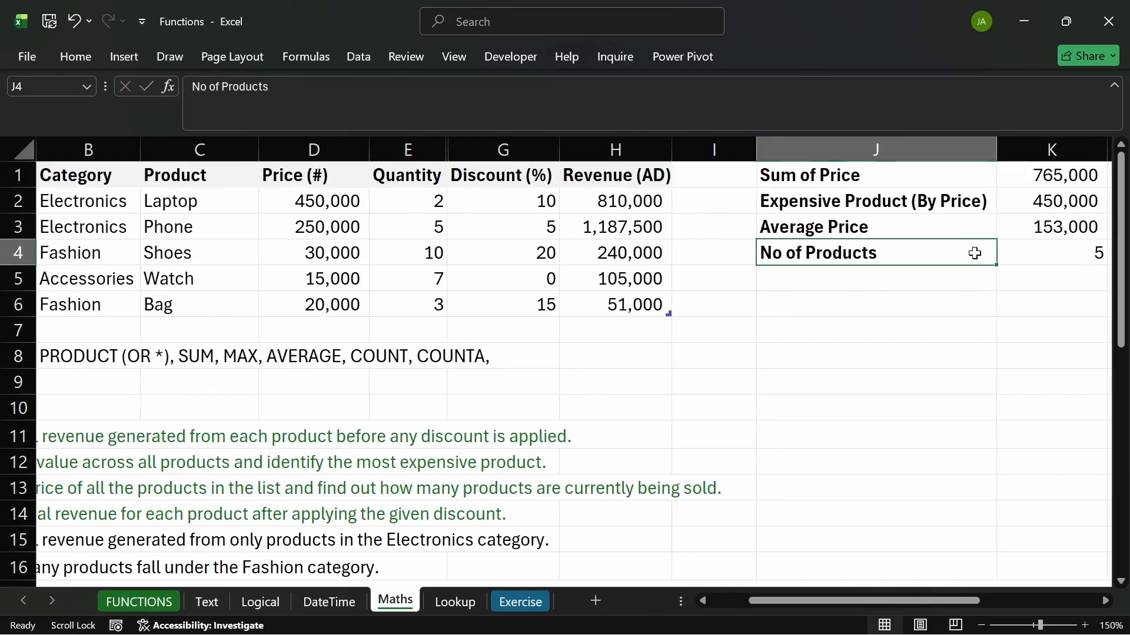
drag(993, 267, 983, 320)
click(847, 279)
click(843, 304)
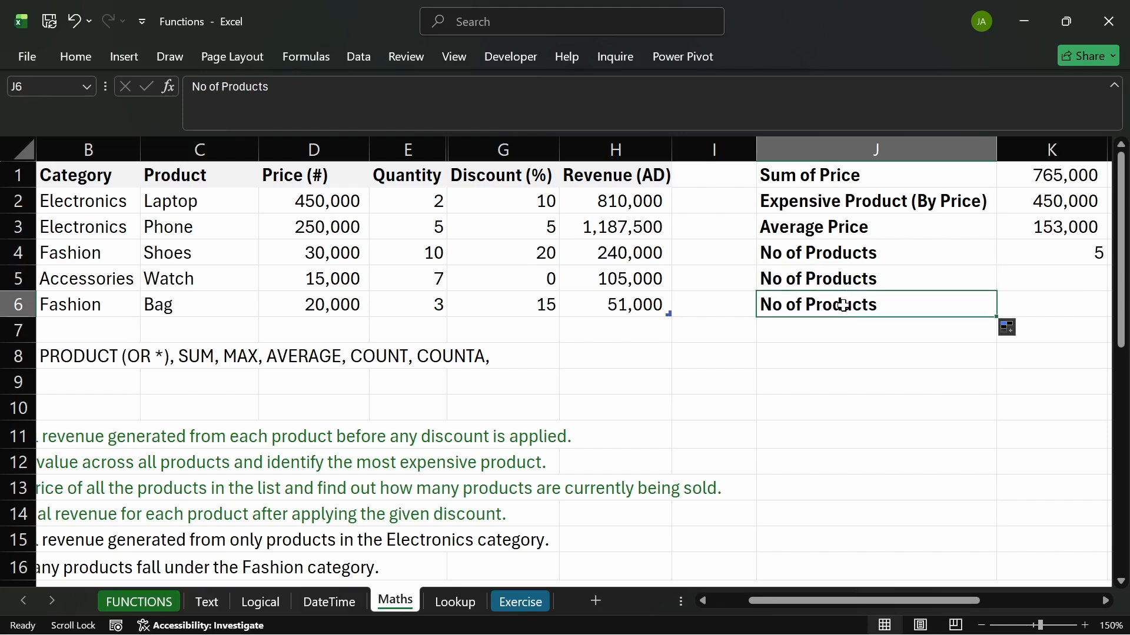
key(Delete)
- Replace the copied label in J5 with Total Revenue (Electronics)
click(827, 287)
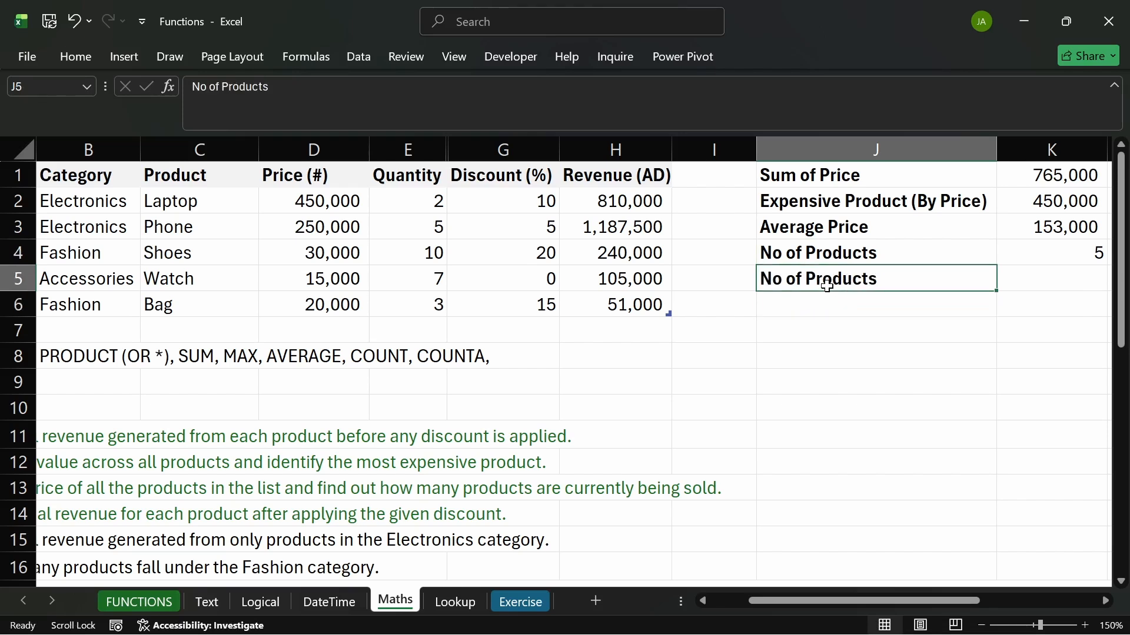
text(tOT)
key(BackSpace)
key(BackSpace)
text(T)
key(BackSpace)
key(BackSpace)
text(T)
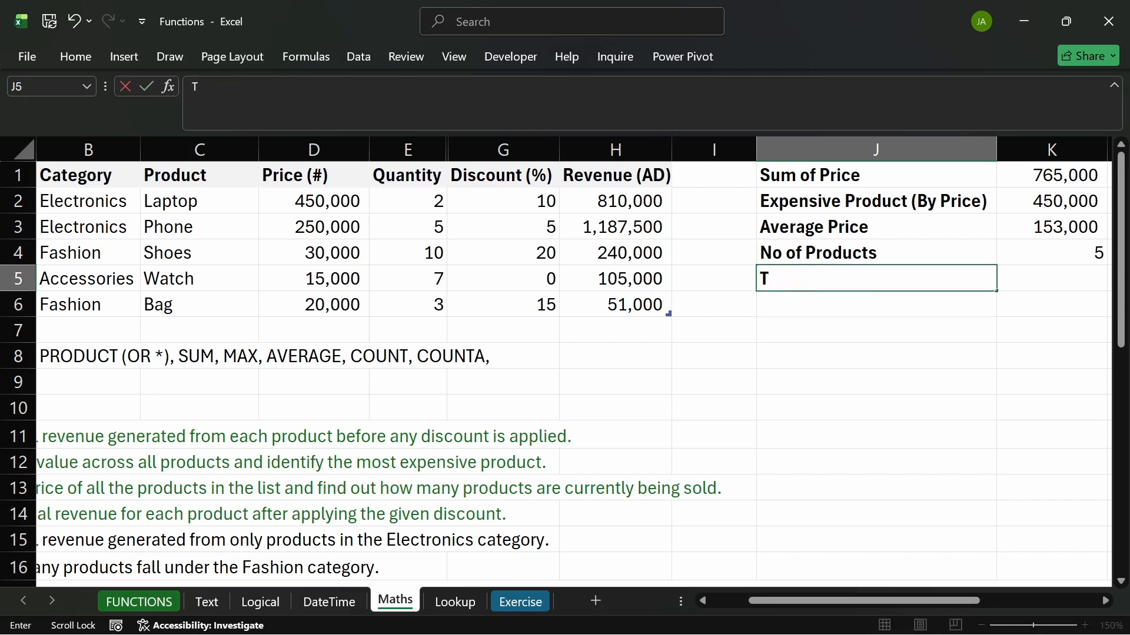
text(otal Revenue)
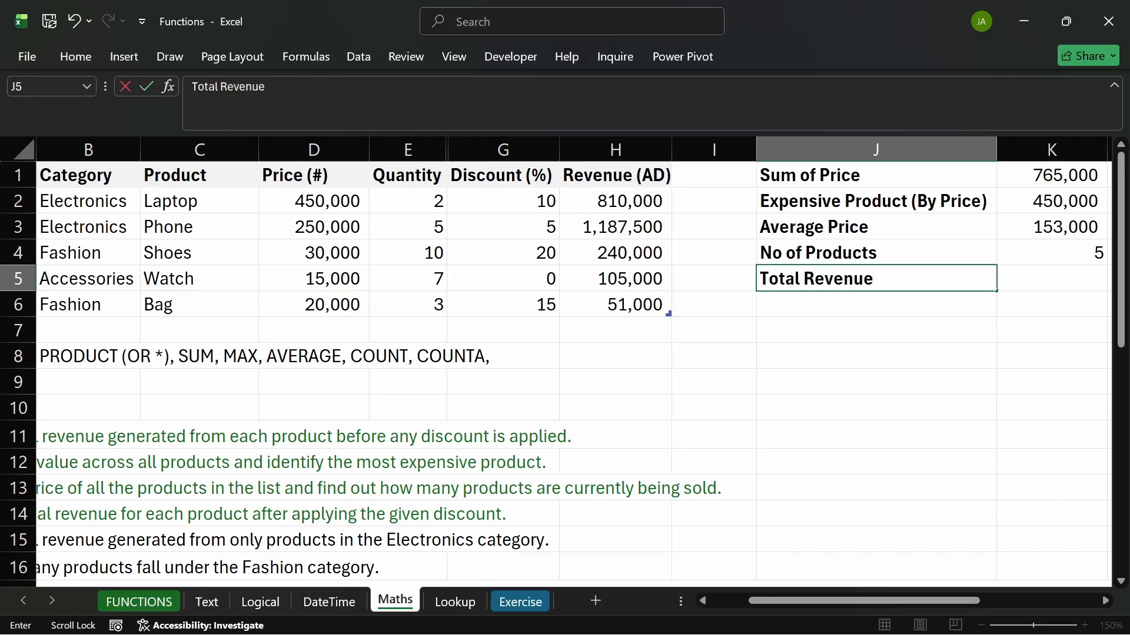
text( (Electroni)
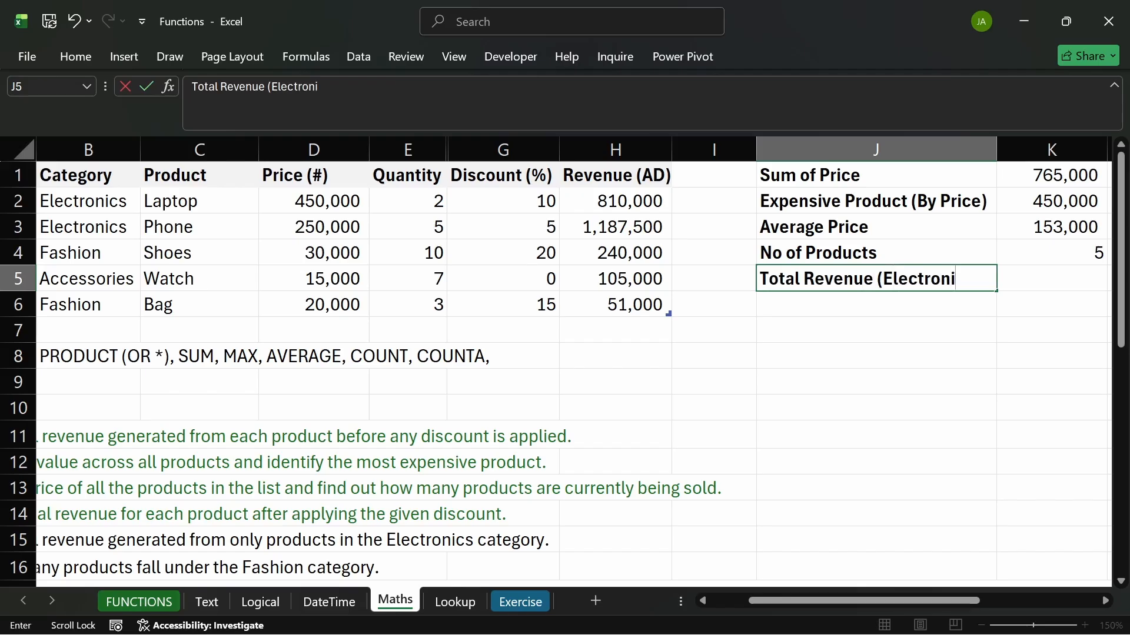
text(cs))
key(Return)
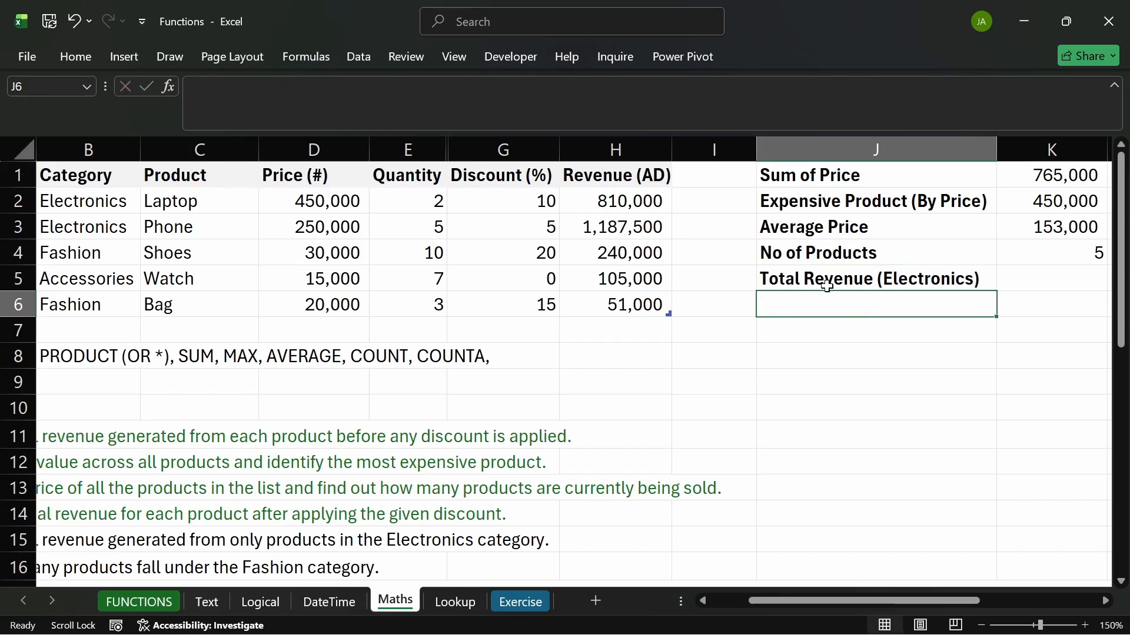
click(869, 176)
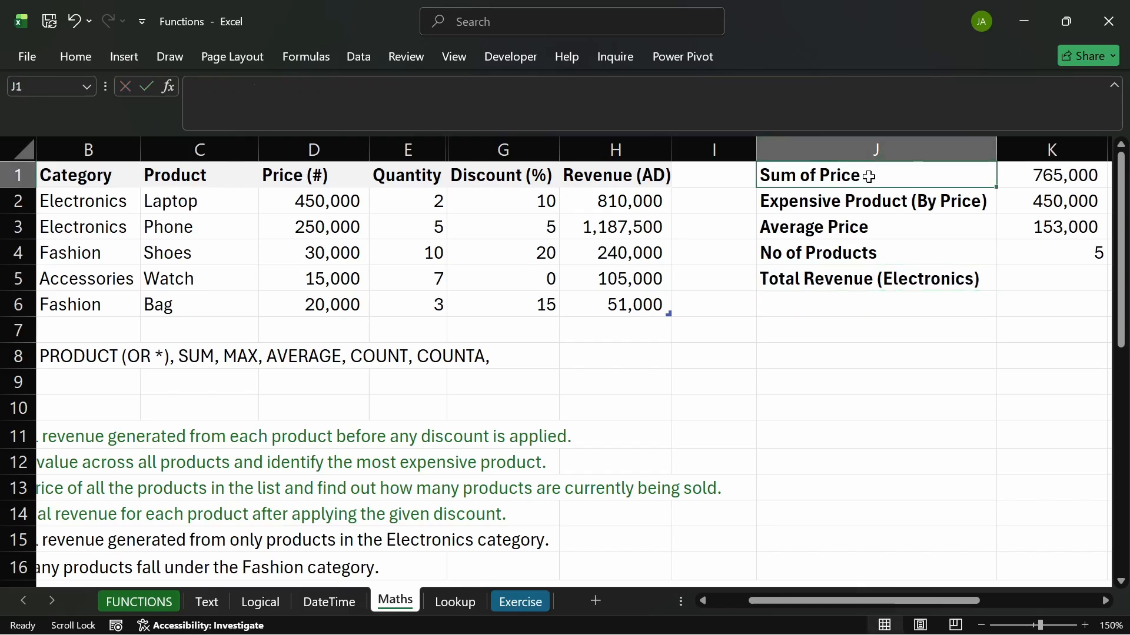
click(1008, 283)
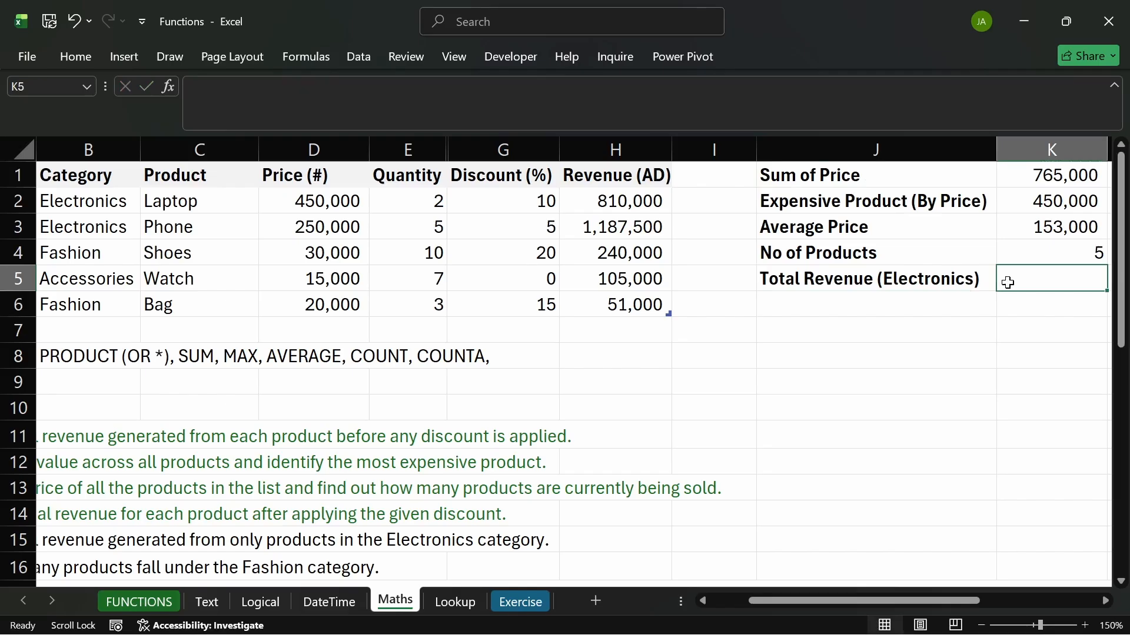
text(=)
key(BackSpace)
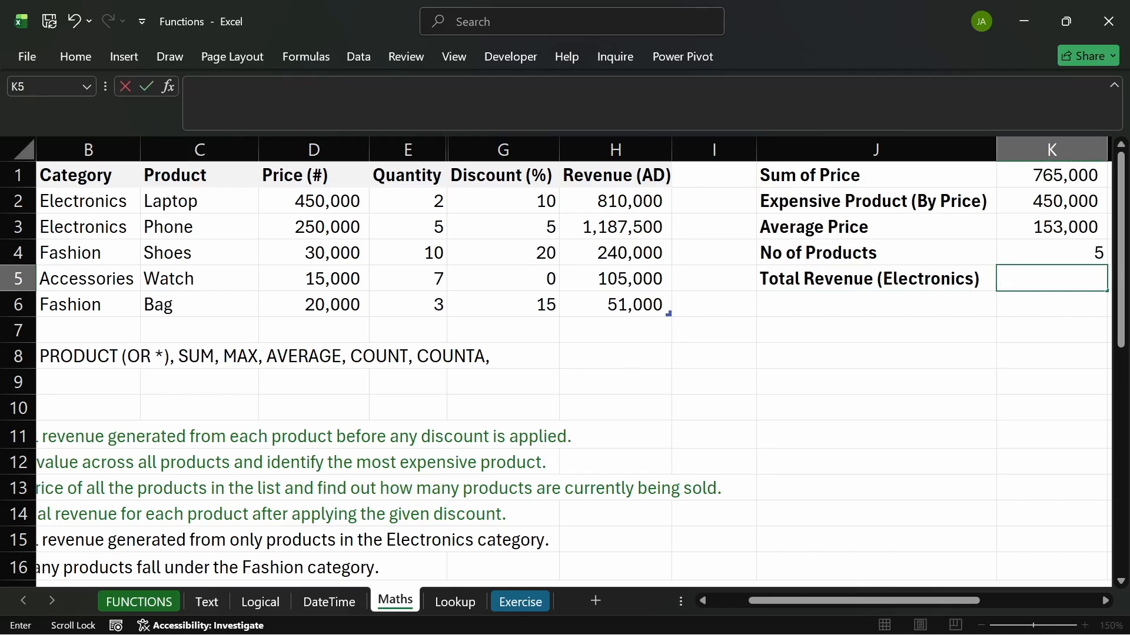
click(860, 307)
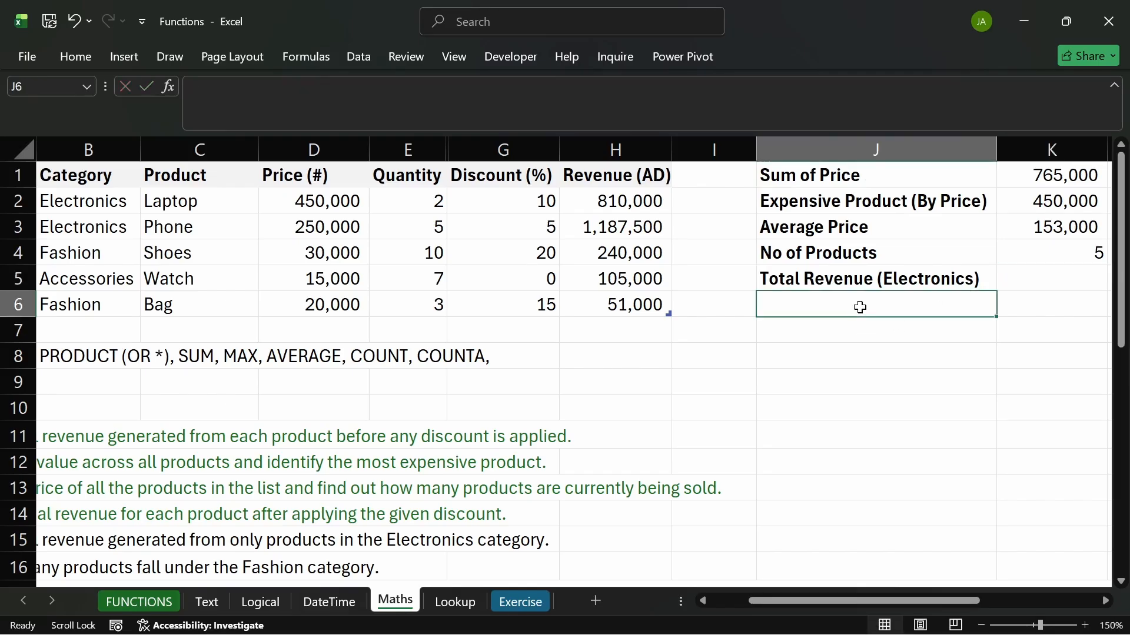
- Compare the Revenue (AD) values in H2:H6 with the Electronics entries in B2:B3
drag(588, 202, 619, 304)
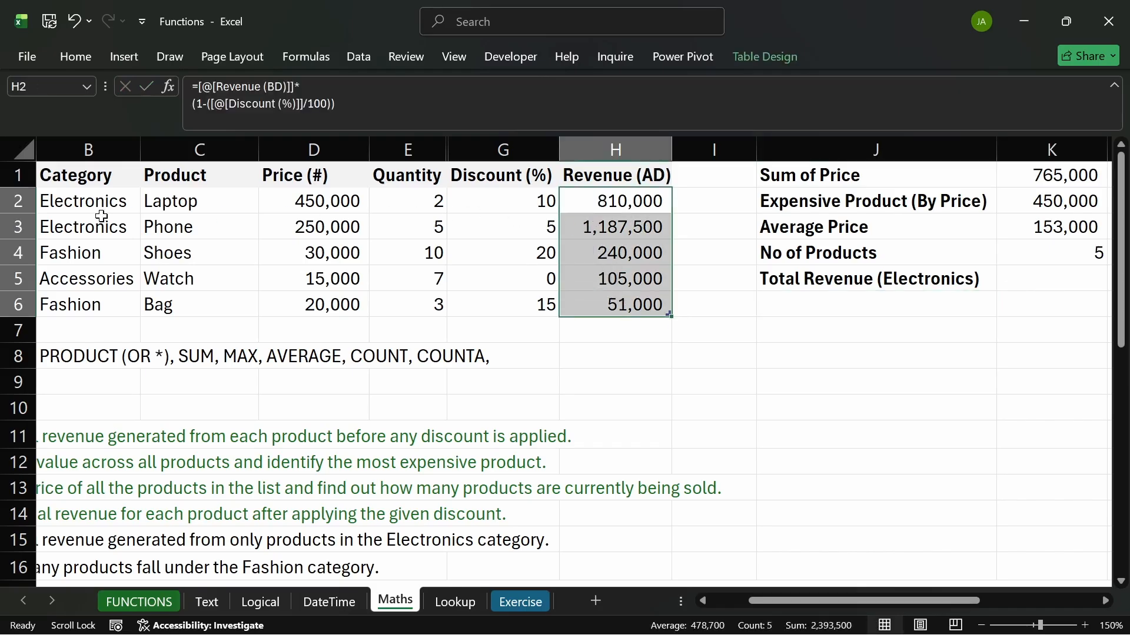
drag(100, 201, 105, 226)
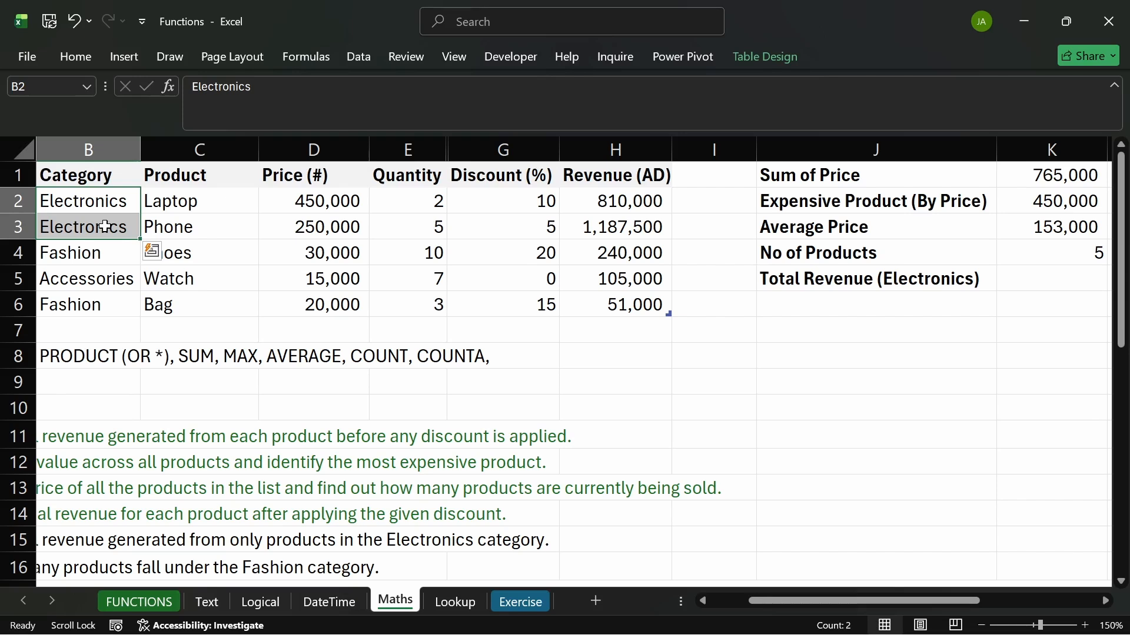
drag(622, 203, 622, 303)
drag(87, 202, 88, 224)
- Start an IF formula in K5 that tests whether maths_fn[Category] equals "Electronics"
click(1077, 283)
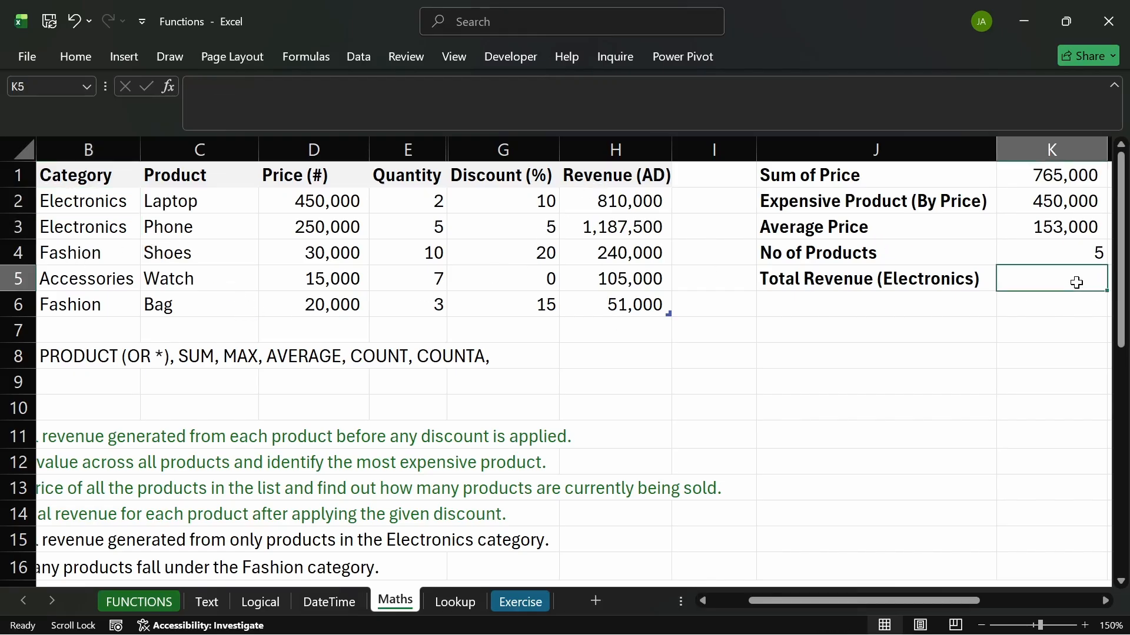
text(=if)
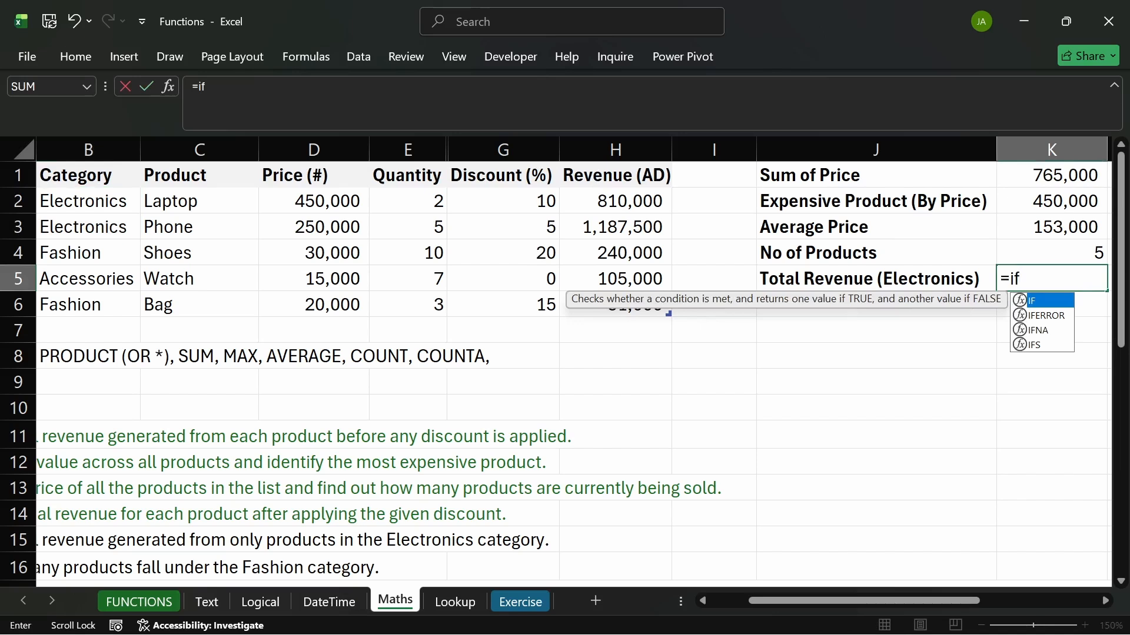
key(Tab)
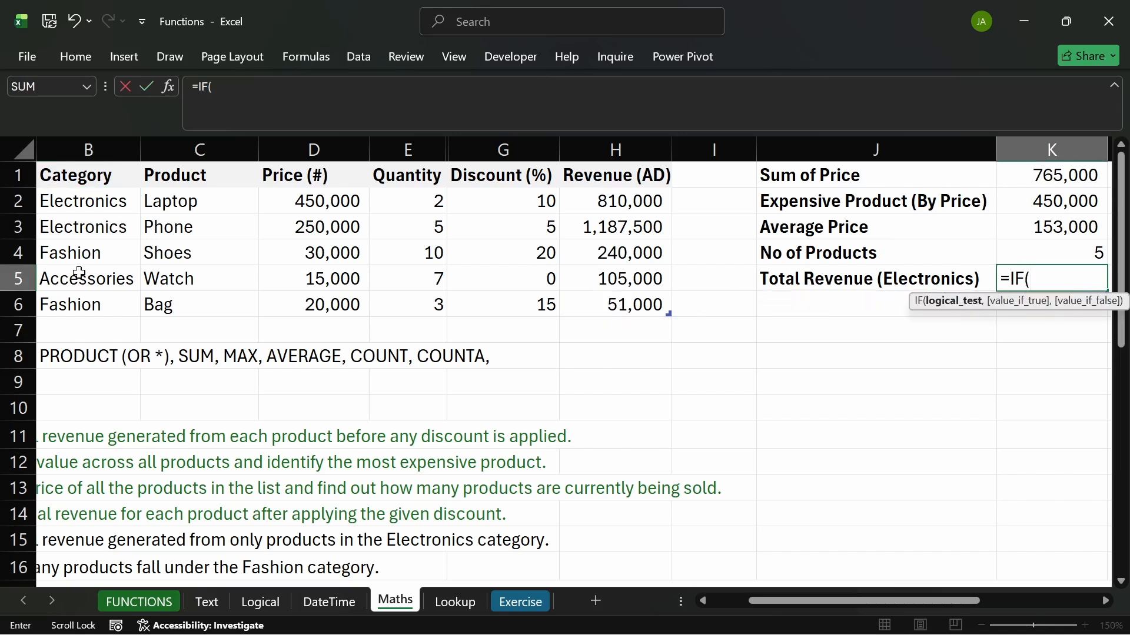
drag(86, 200, 93, 310)
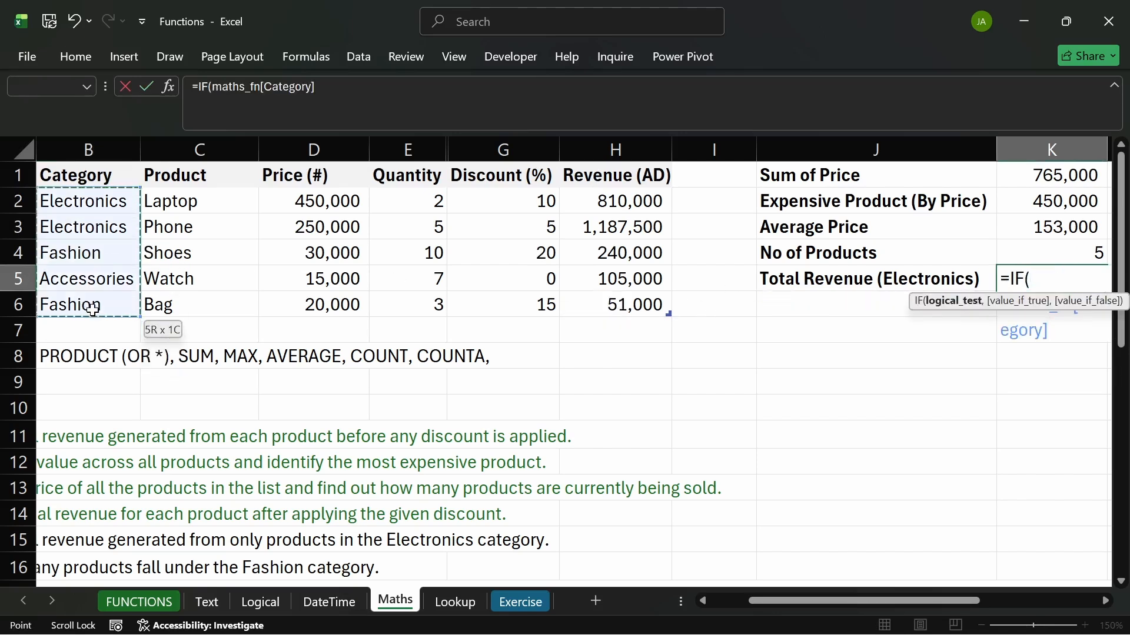
text(=)
text("Ele)
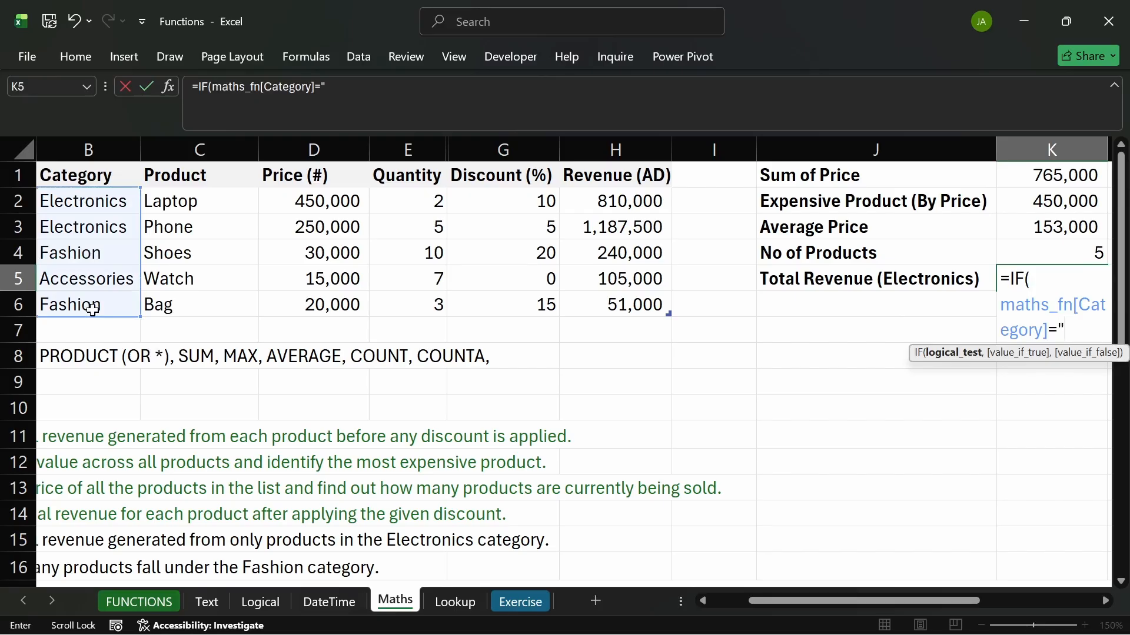
text(ctrinu)
key(BackSpace)
key(BackSpace)
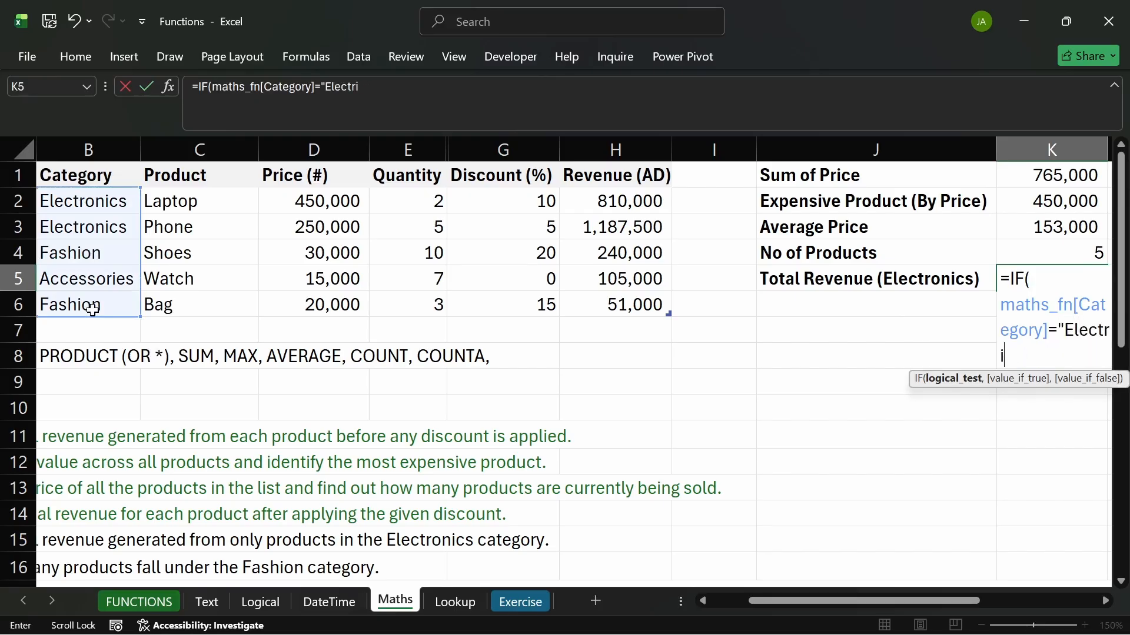
text(onics",)
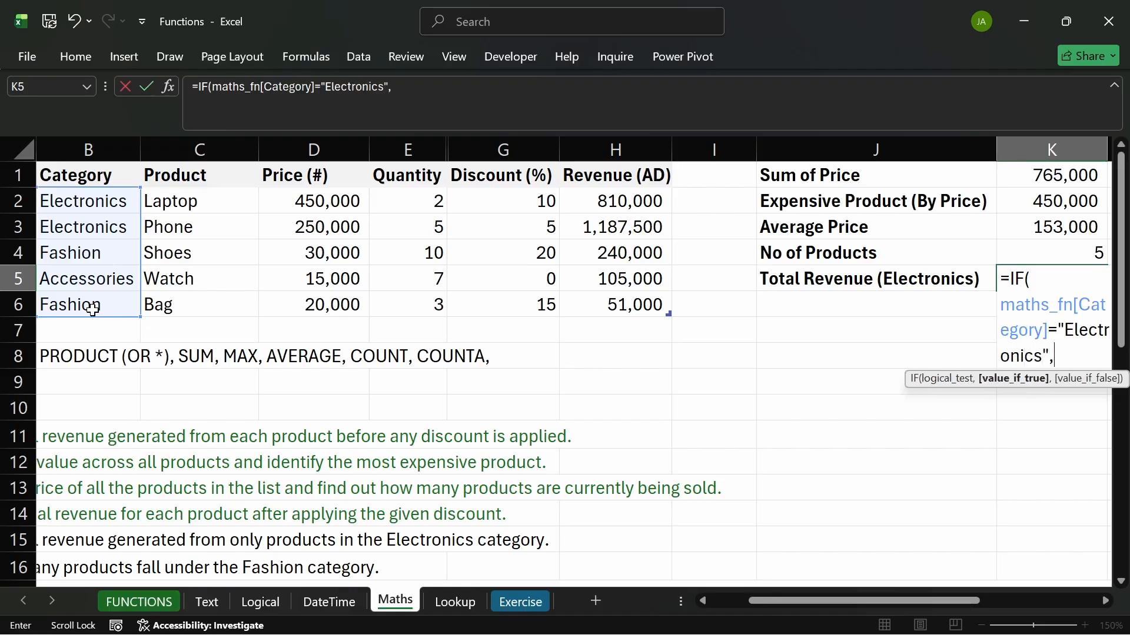
- Try to complete the K5 formula with SUM(maths_fn[Revenue (AD)]) as the value if true and enter it with both closing parentheses
text(sum)
key(Tab)
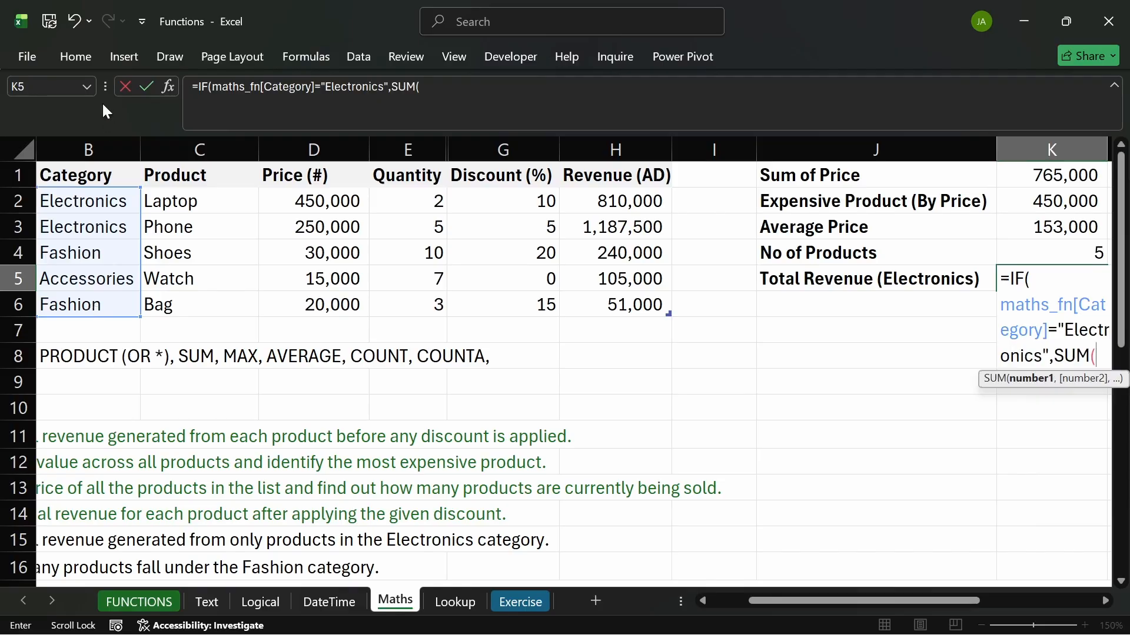
drag(610, 201, 622, 304)
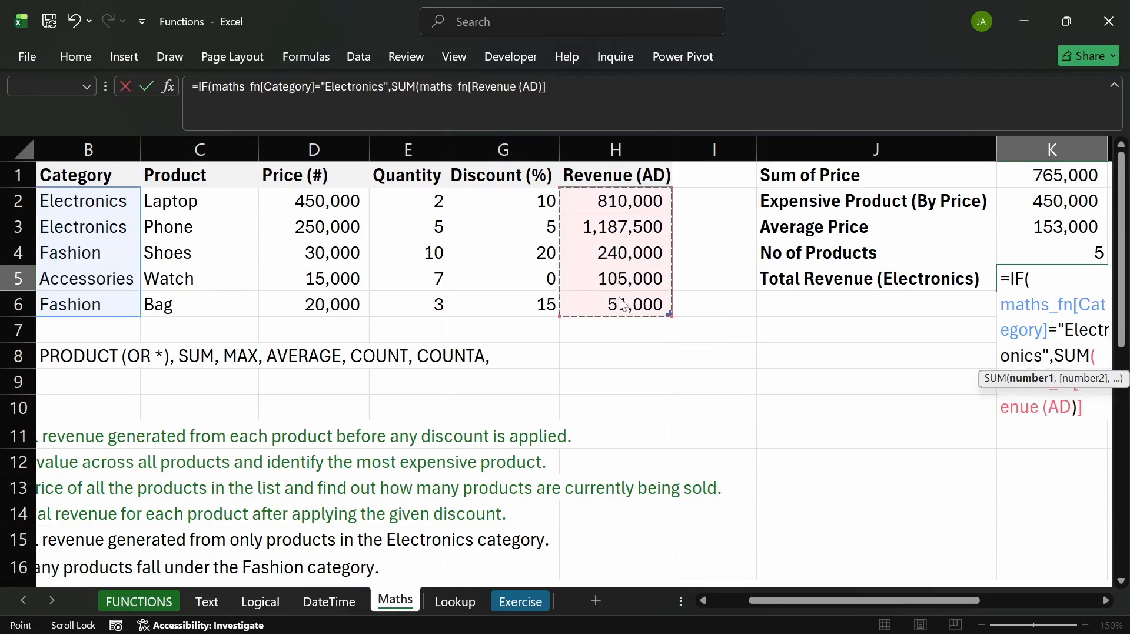
key(Return)
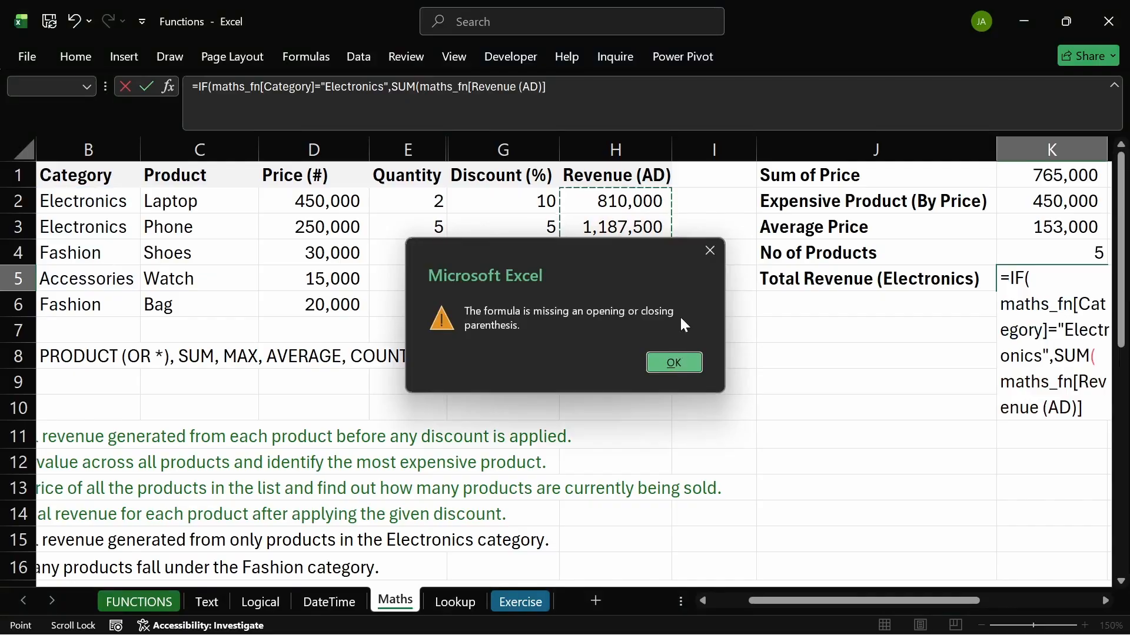
key(Return)
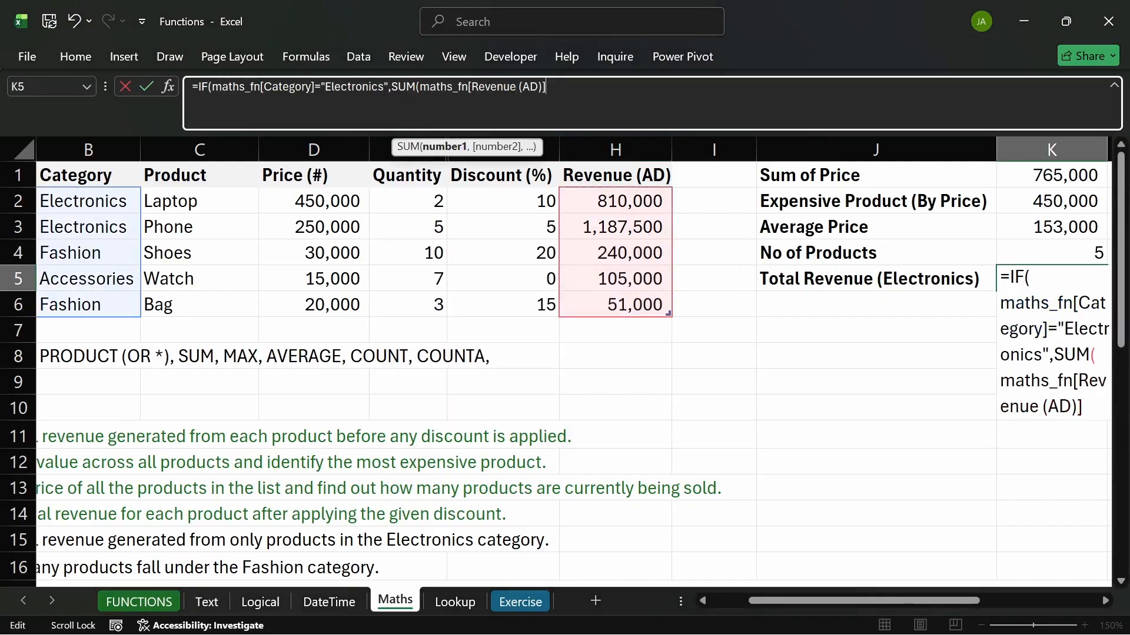
text())
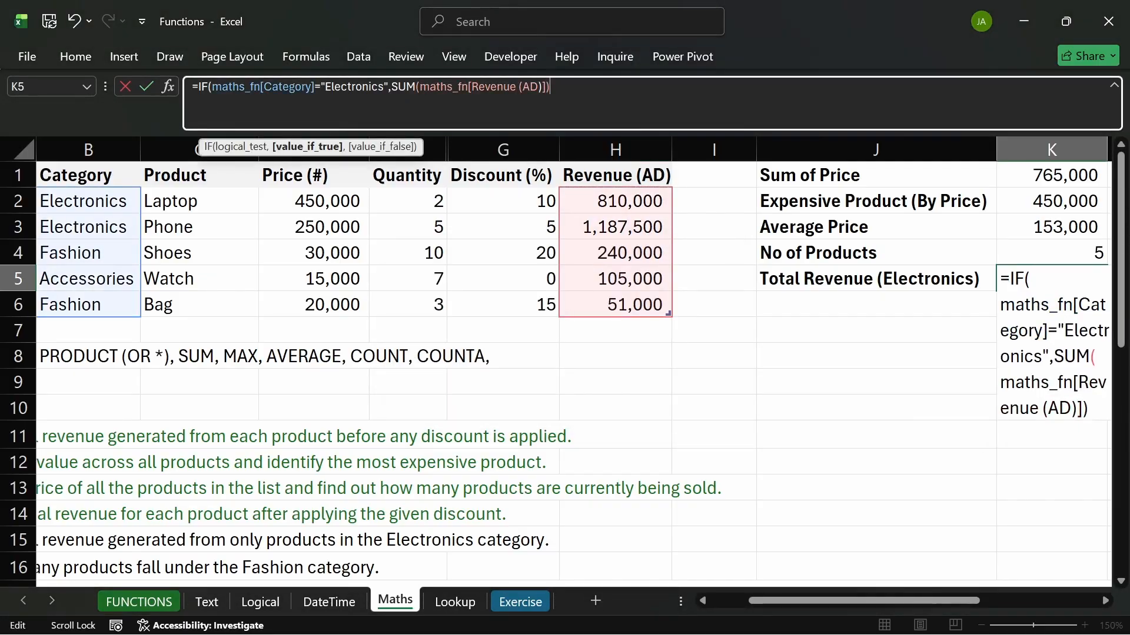
key(Return)
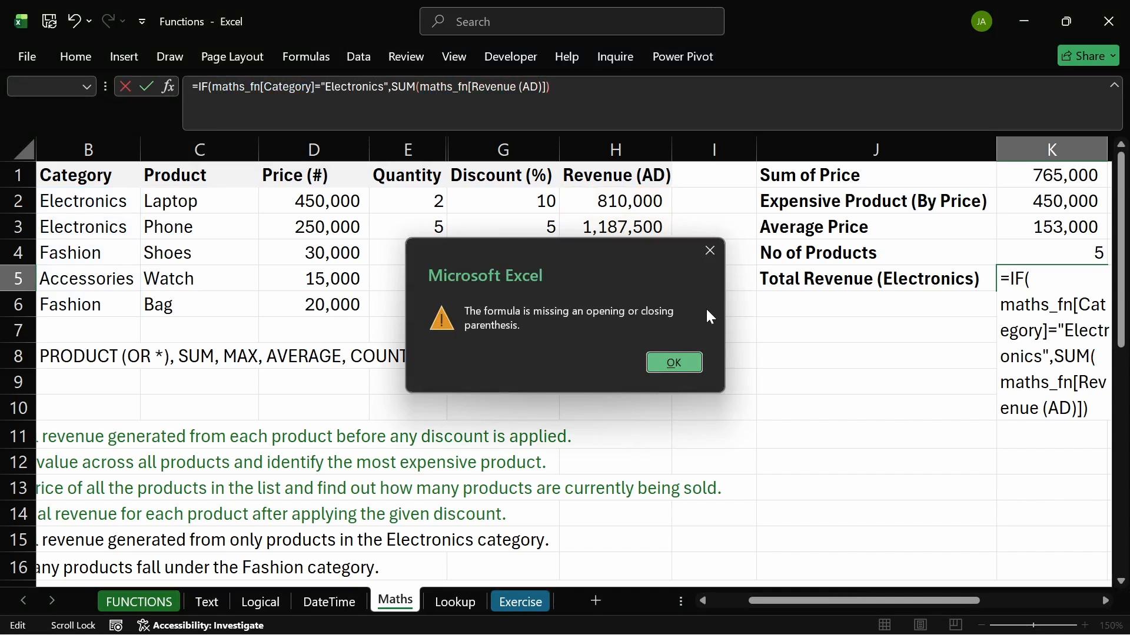
key(Return)
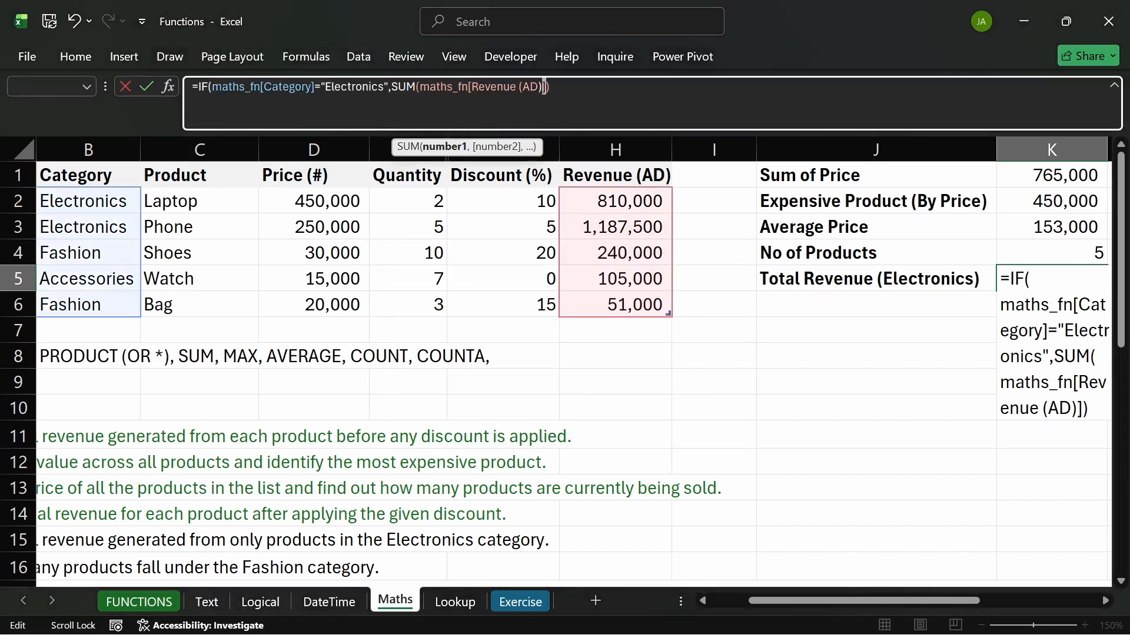
key(Right)
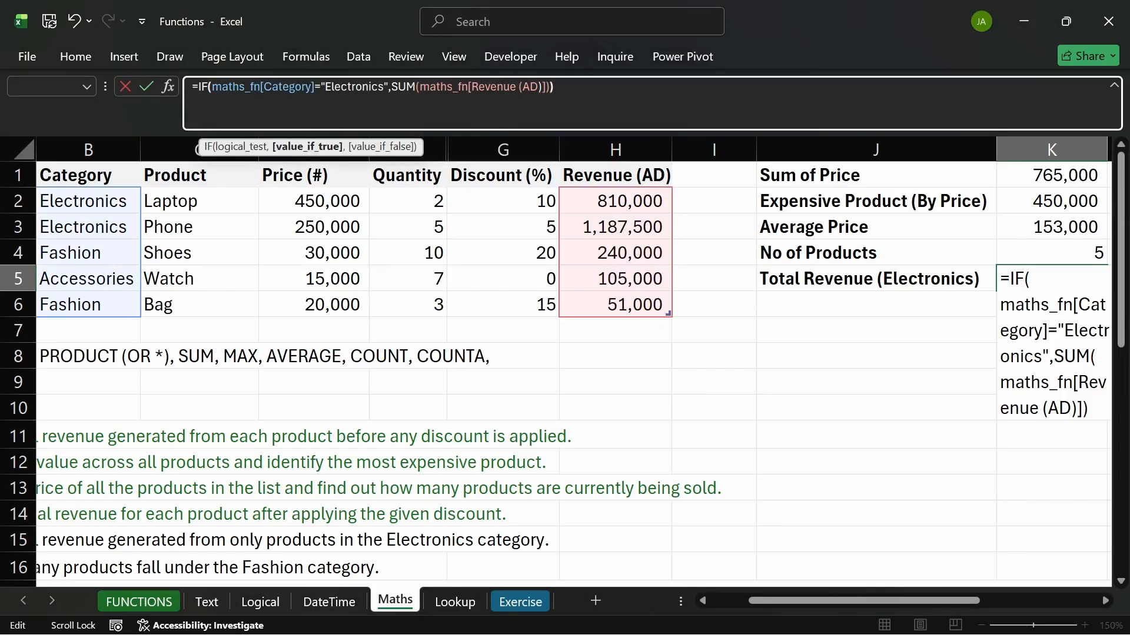
text())
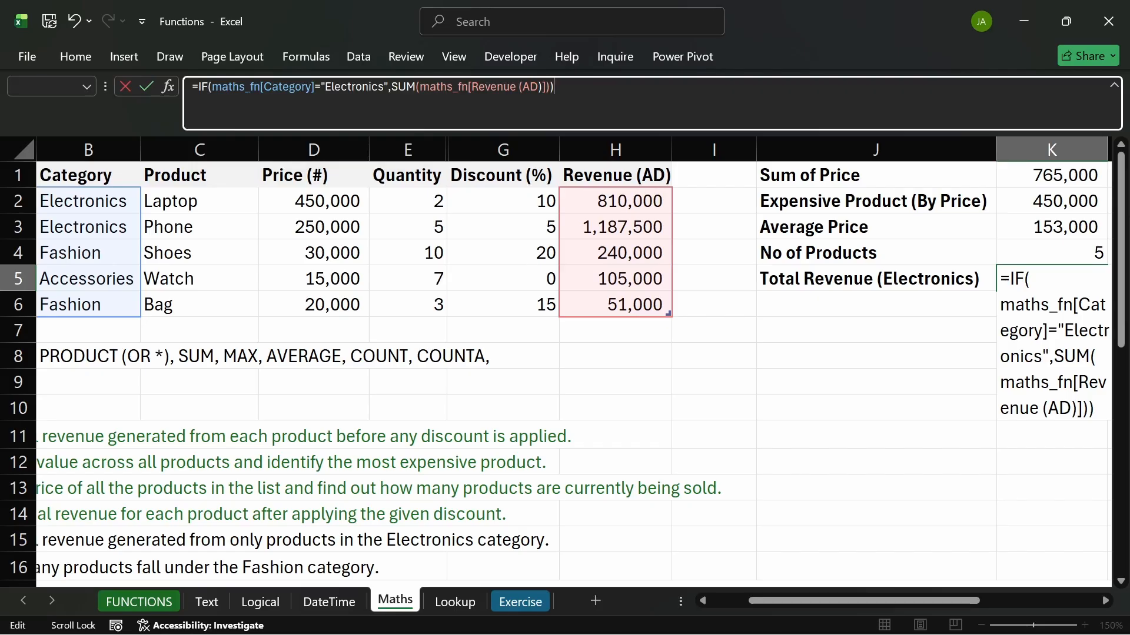
key(Left)
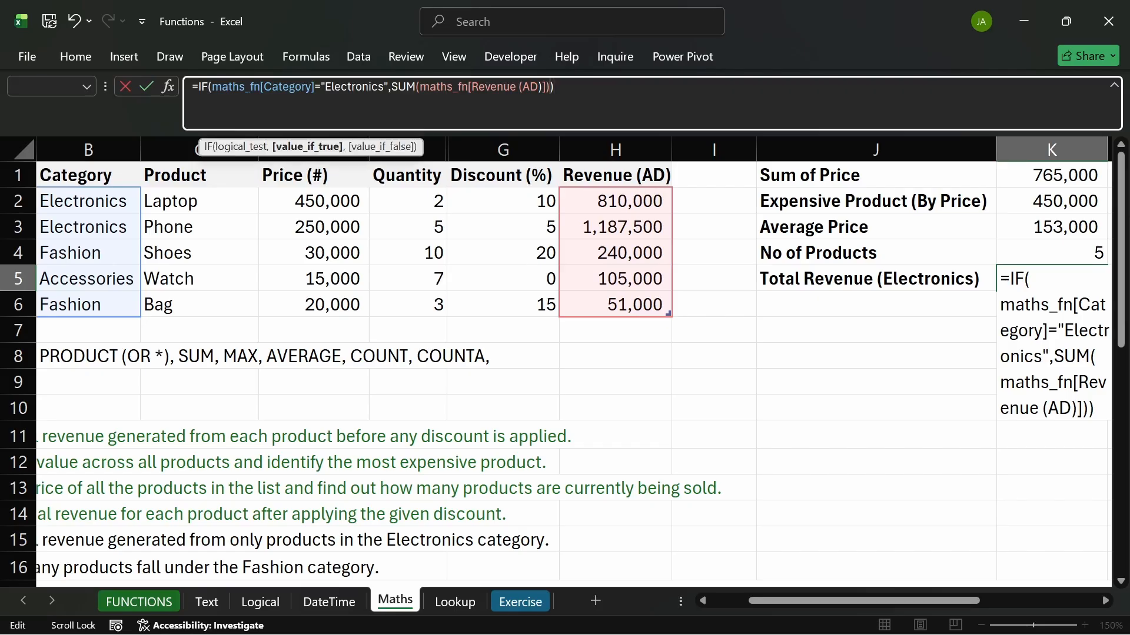
key(Return)
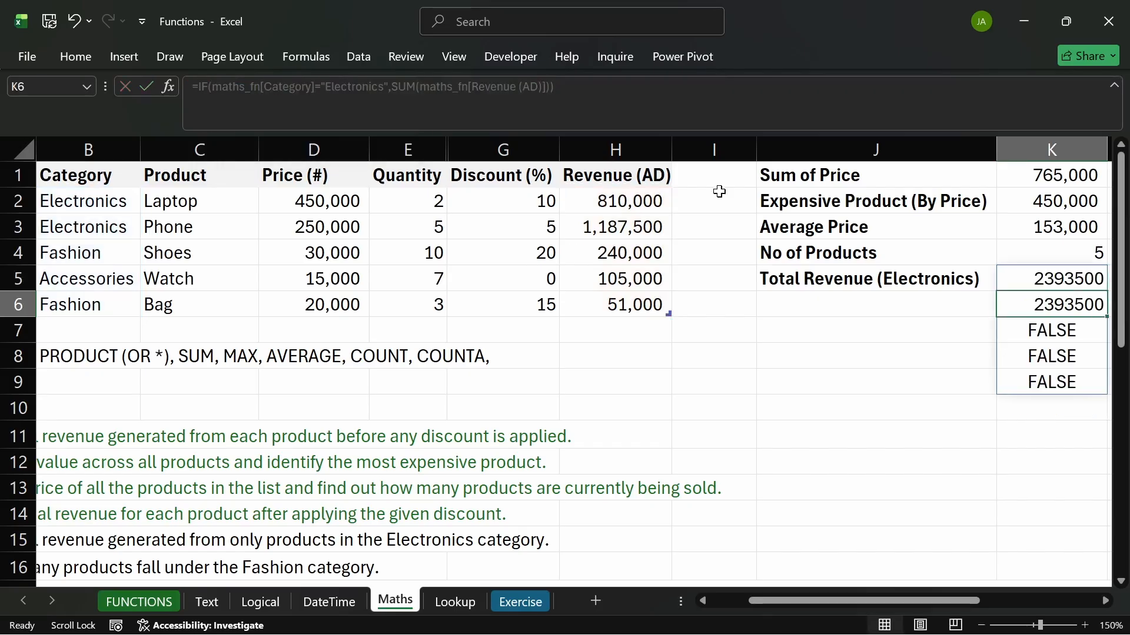
- Review the IF formula in K5 and clear its spilled results from K5:K9
click(1066, 281)
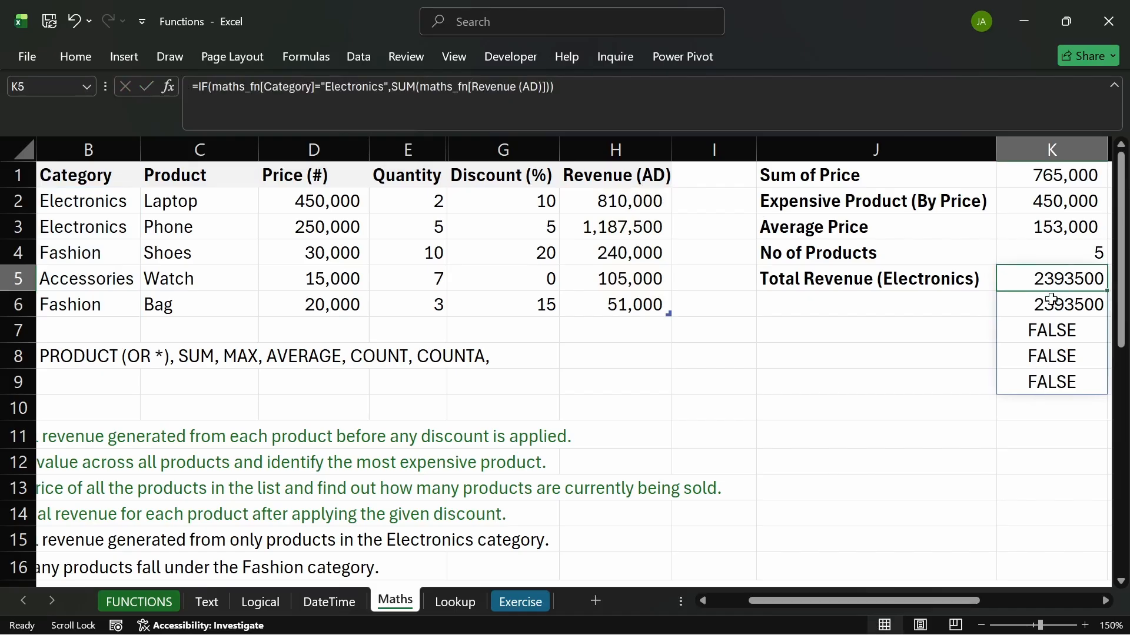
double_click(1053, 281)
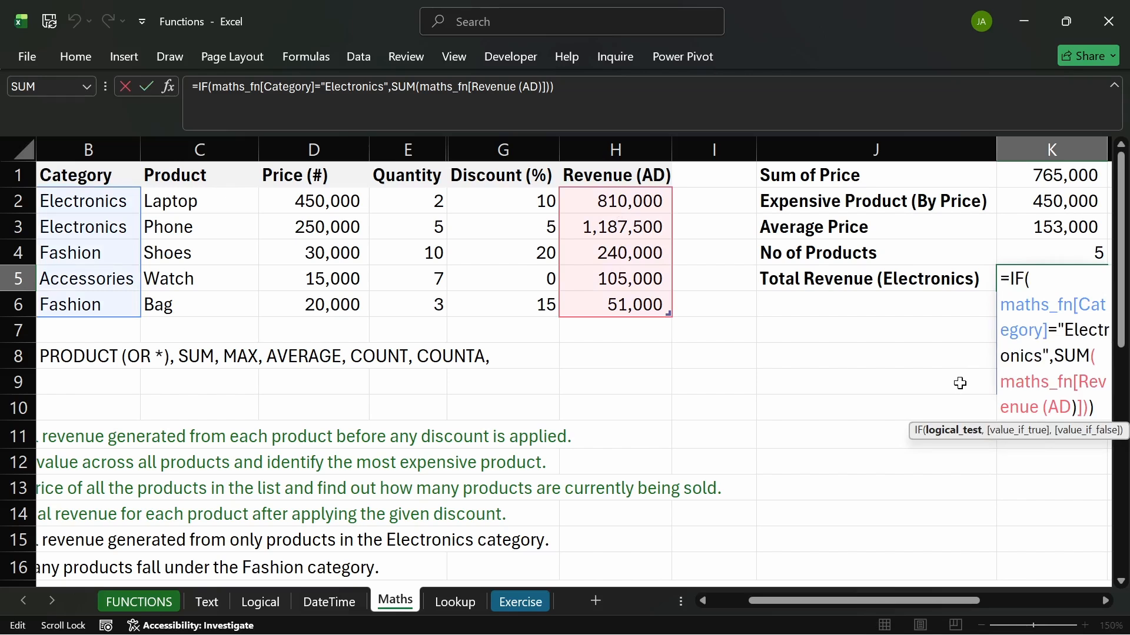
key(Return)
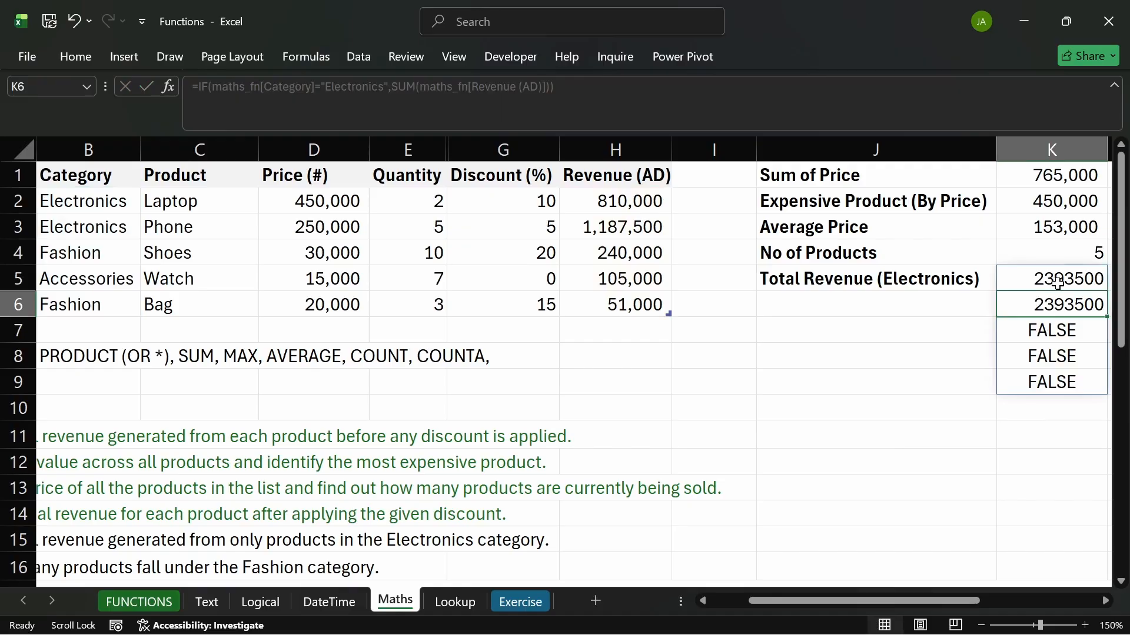
drag(1057, 282, 1059, 384)
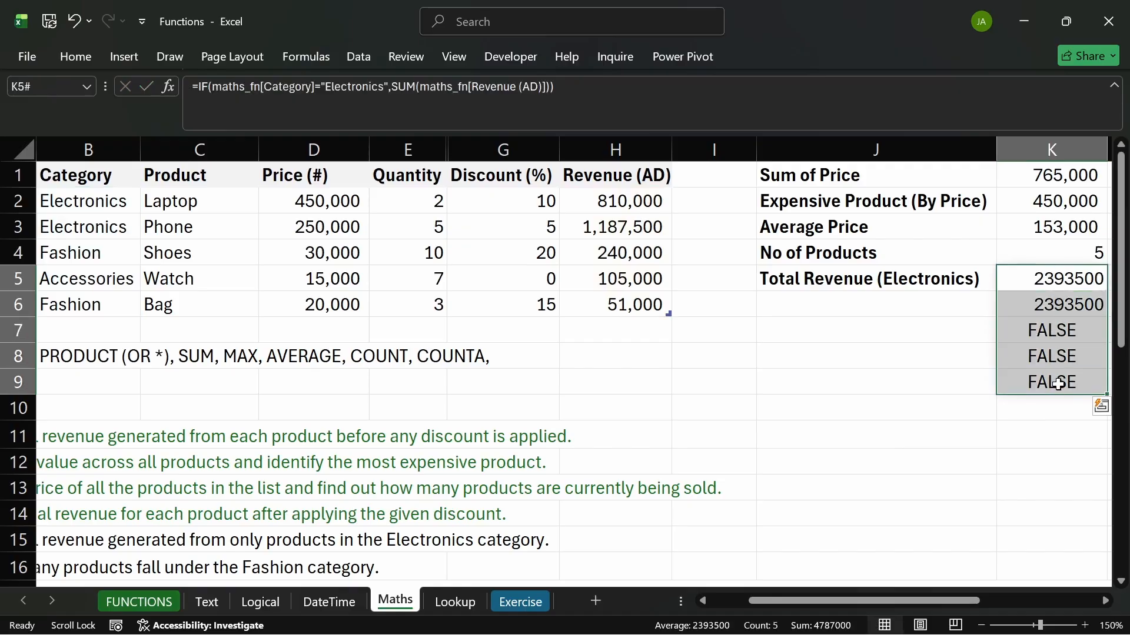
key(Delete)
- Start a SUMIF formula in K5 with maths_fn[Category] as the range and "Electronics" as the criteria
click(1034, 276)
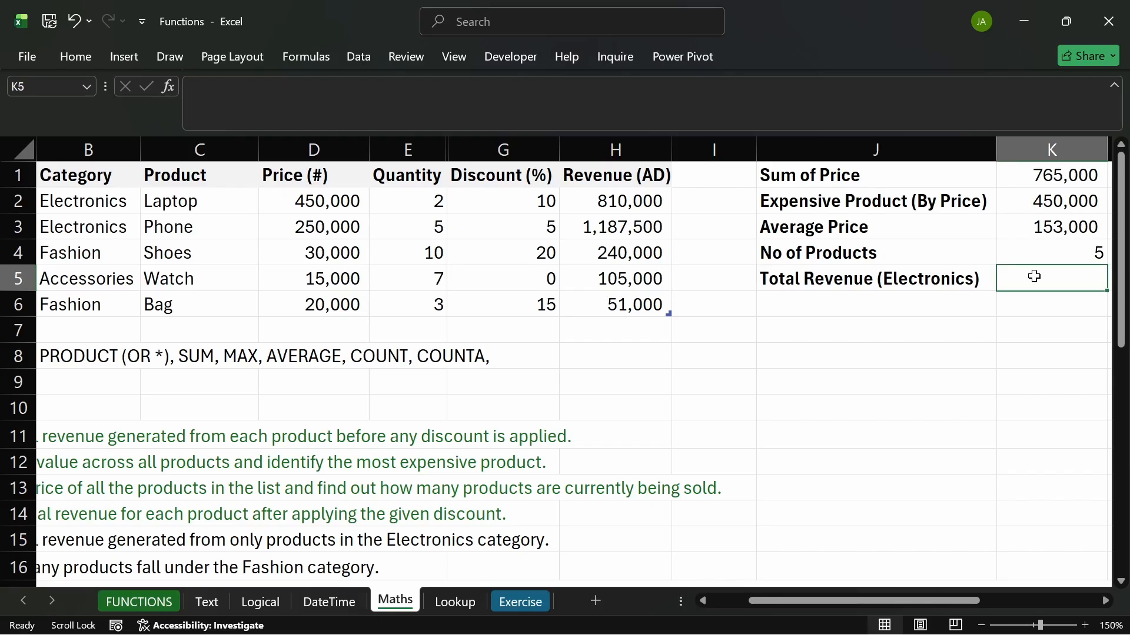
text(=sum)
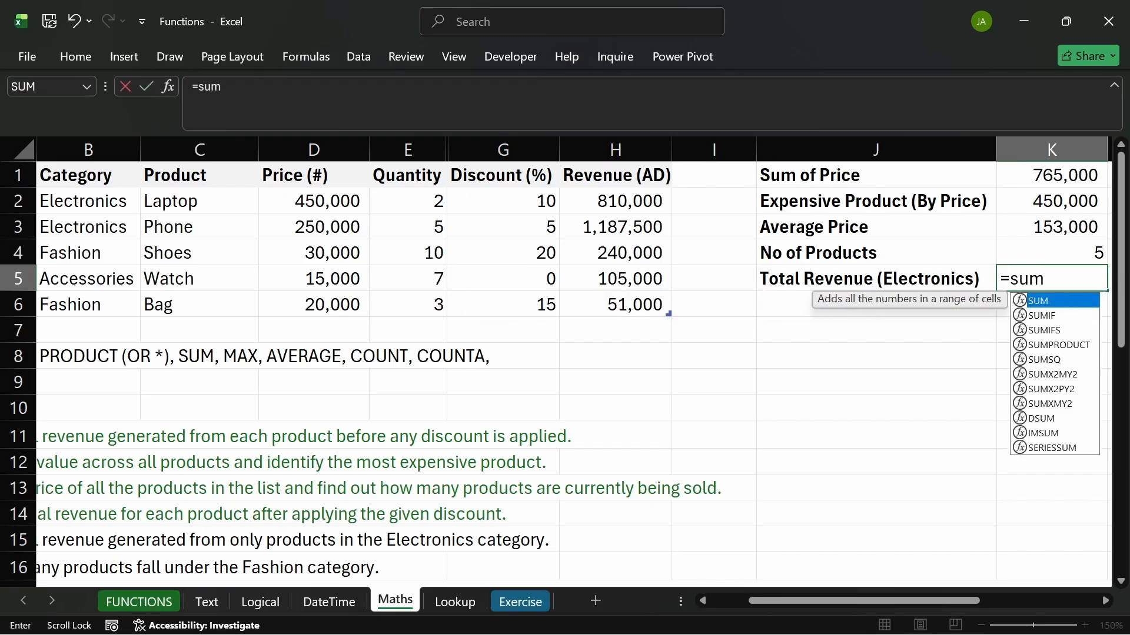
text(if)
key(Tab)
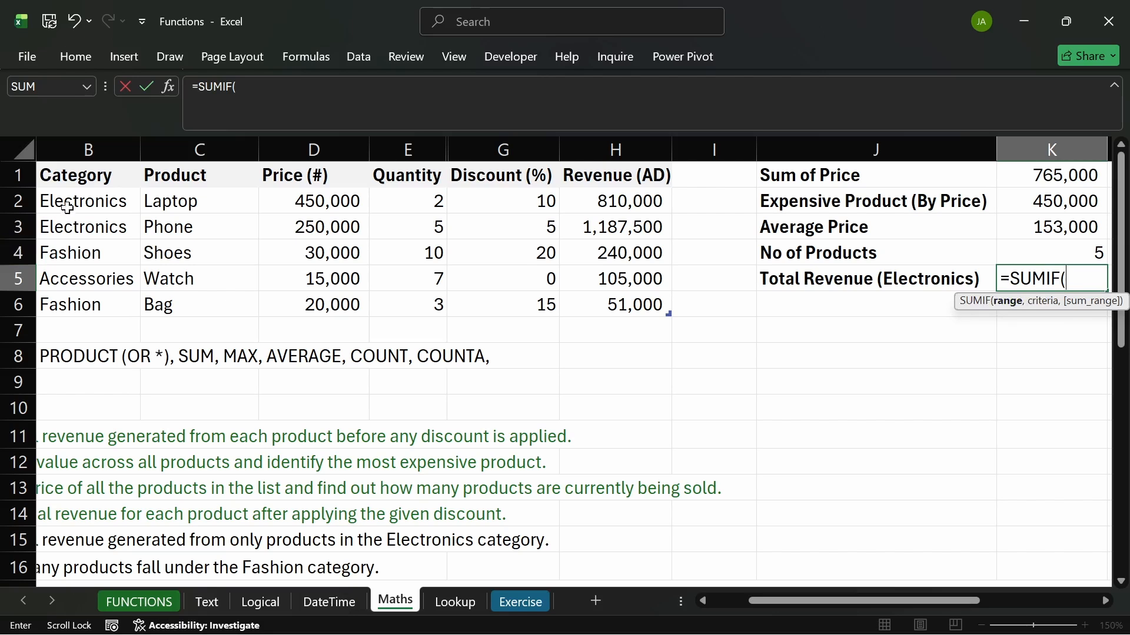
drag(68, 207, 70, 294)
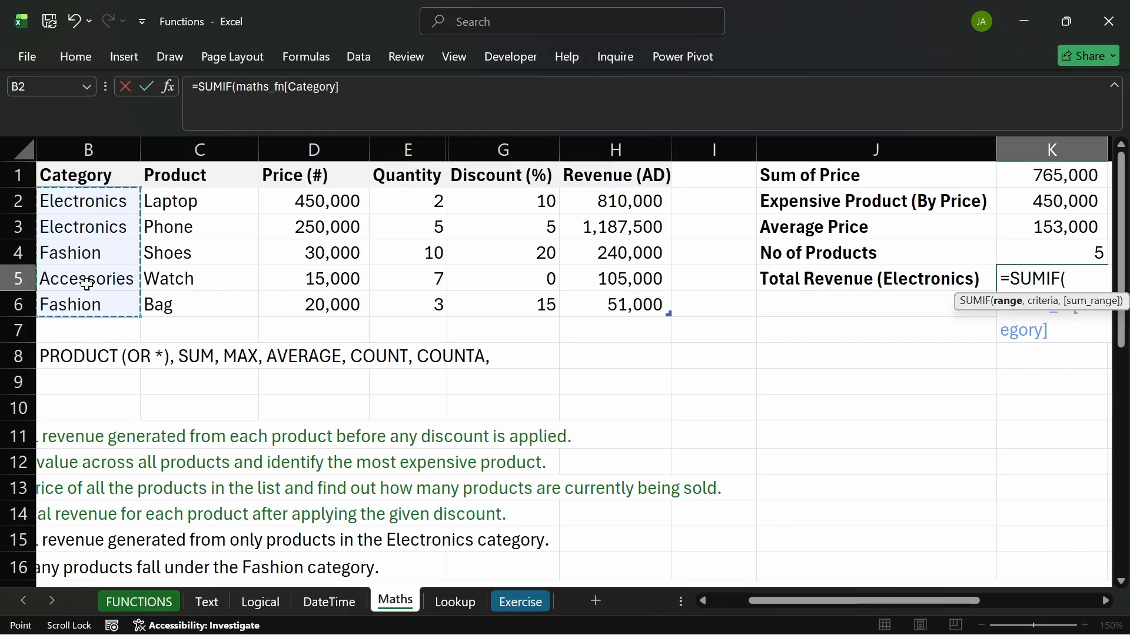
text(,)
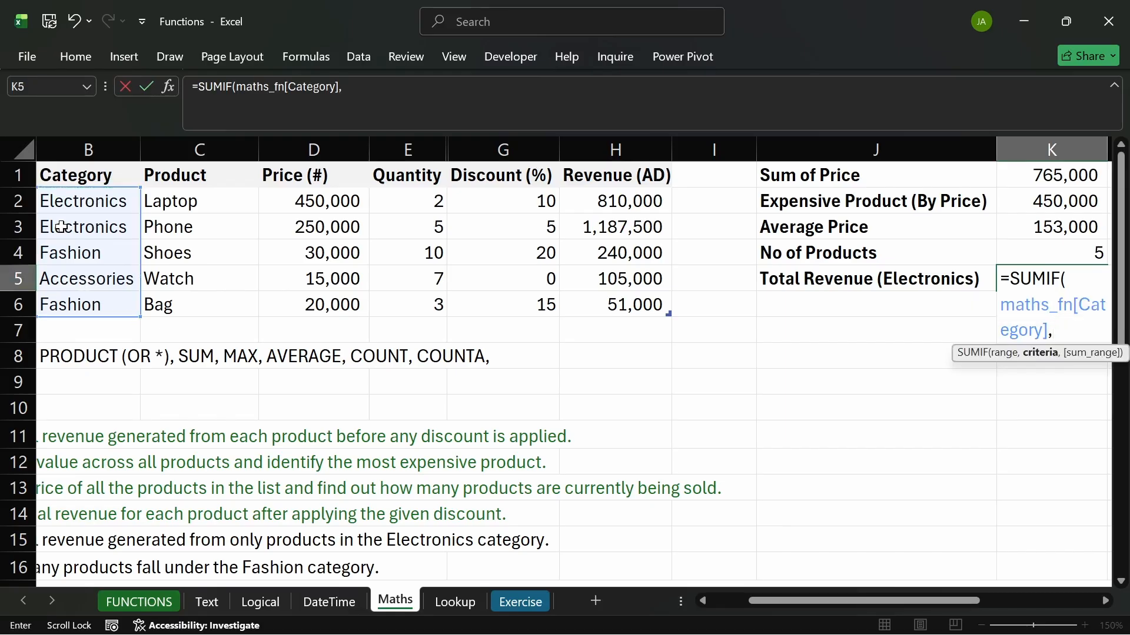
click(73, 201)
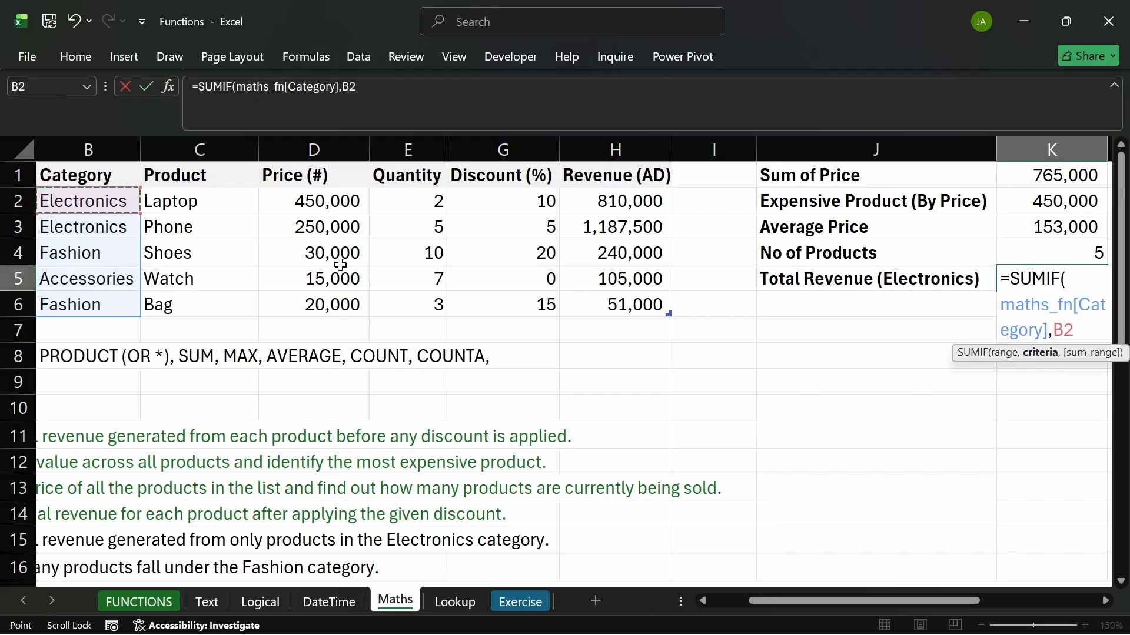
key(BackSpace)
key(BackSpace)
text(")
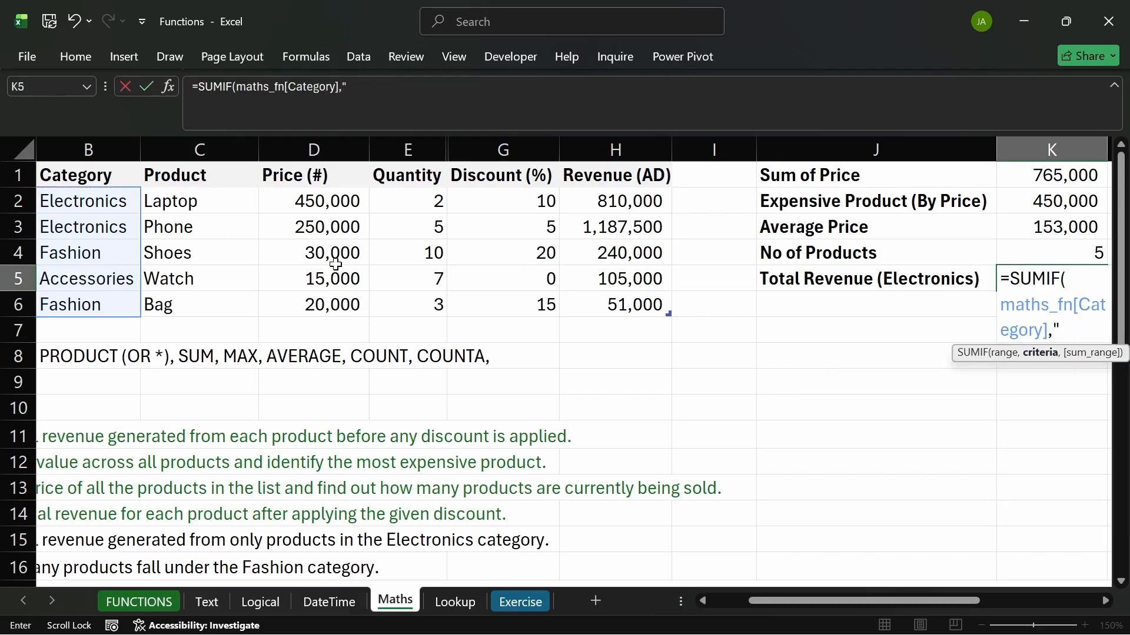
text(Electronics)
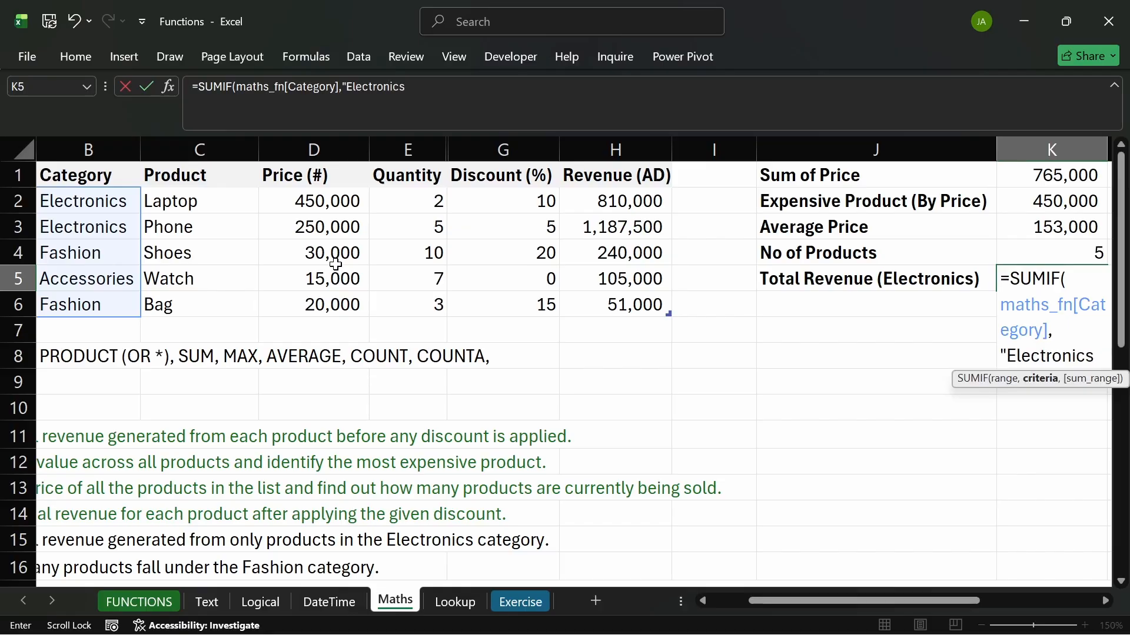
text(",)
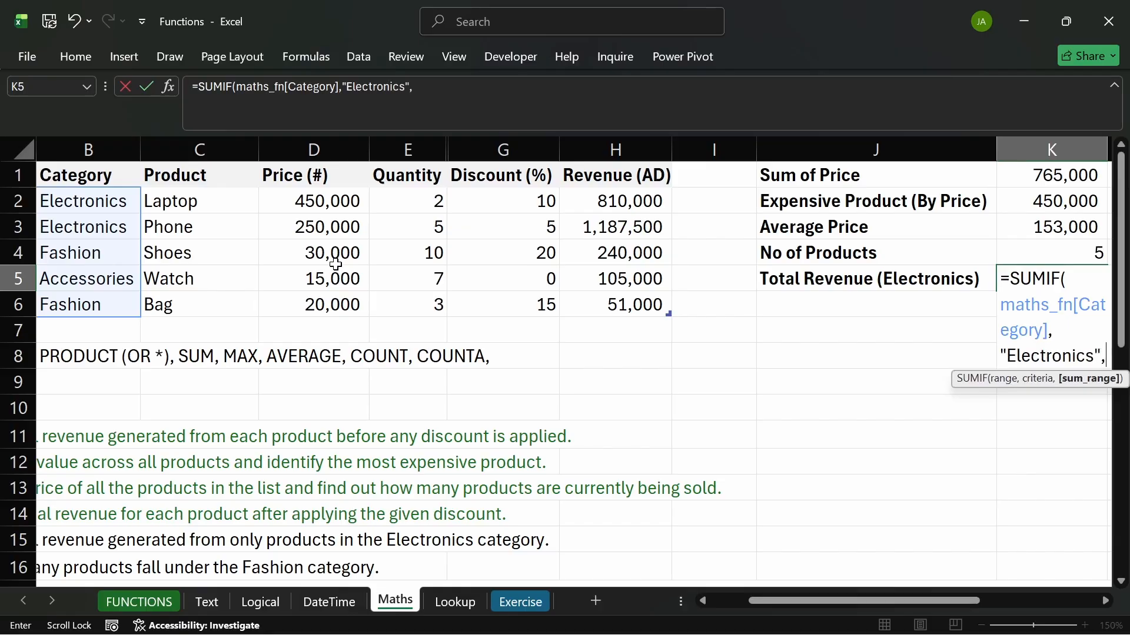
- Complete the SUMIF formula with maths_fn[Revenue (AD)] as the sum range and enter it
click(609, 200)
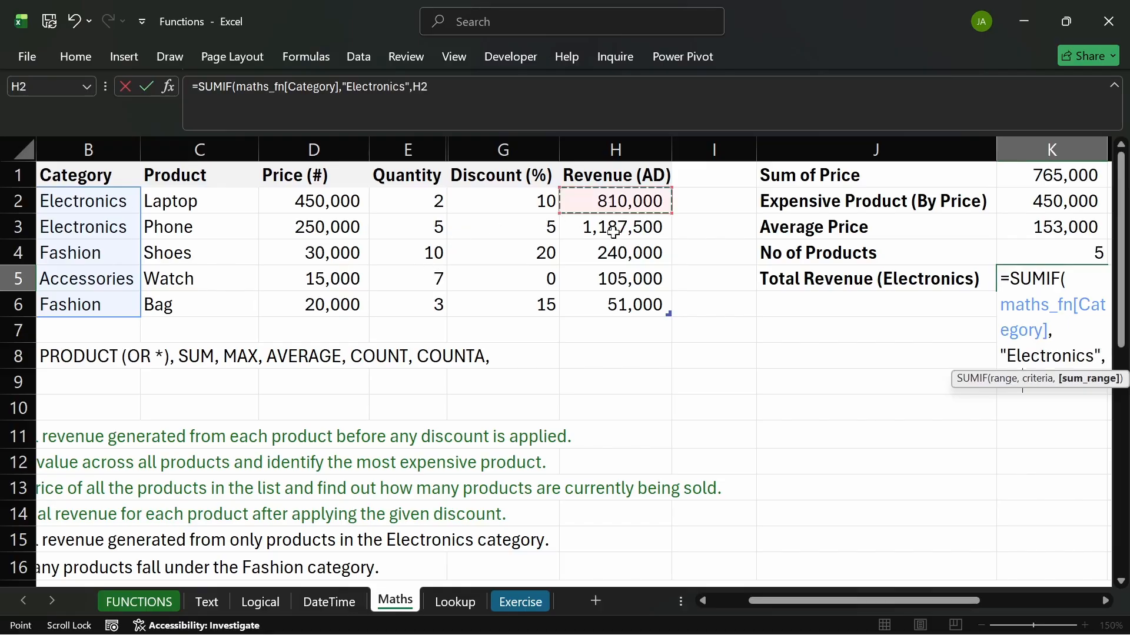
drag(613, 233, 613, 297)
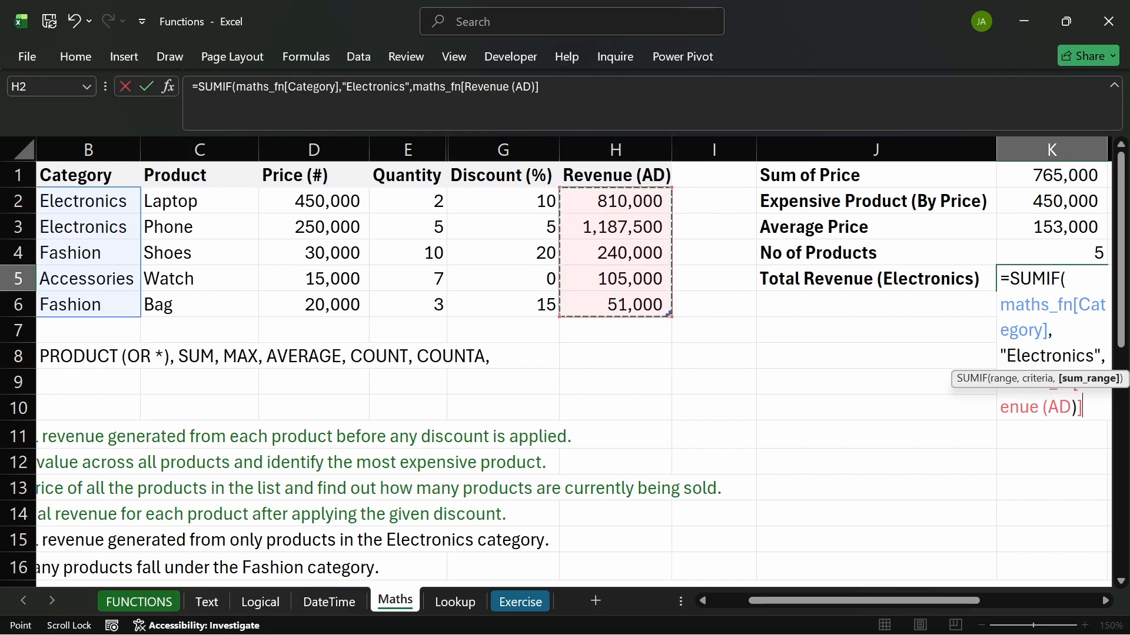
text())
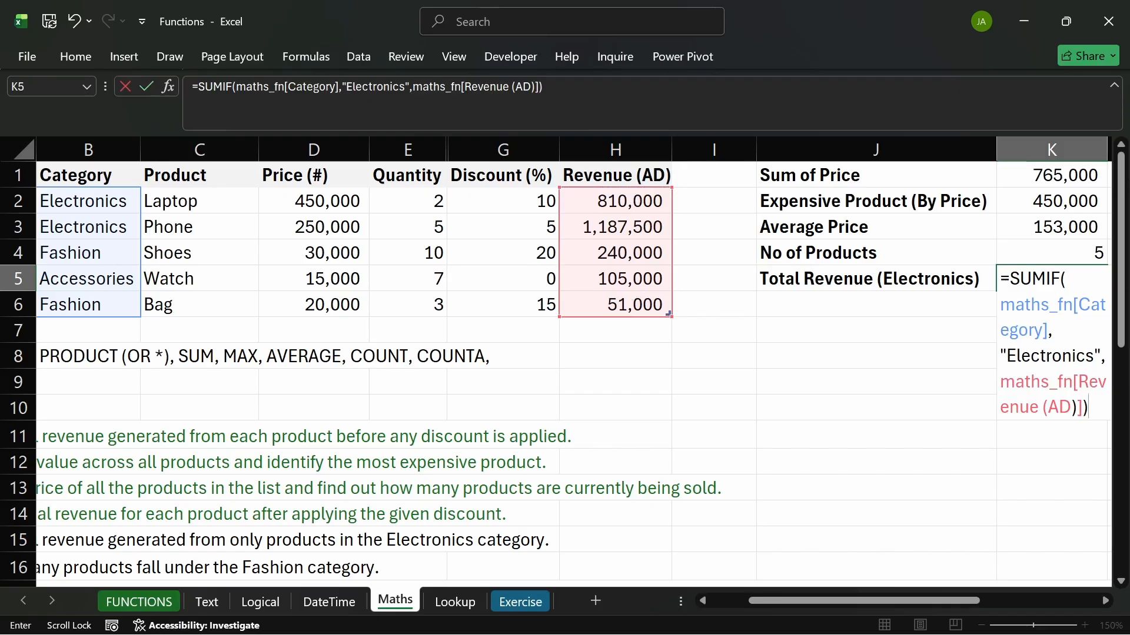
key(Return)
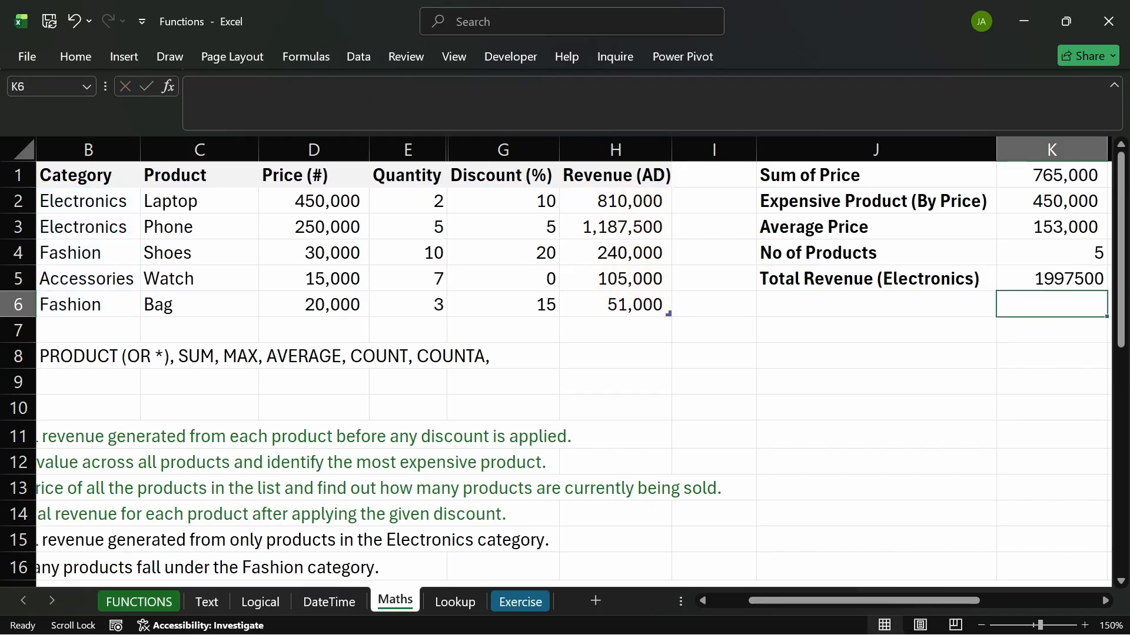
- Cross-check the SUMIF total in K5 by entering the formula =H2+H3 in H8
click(1029, 277)
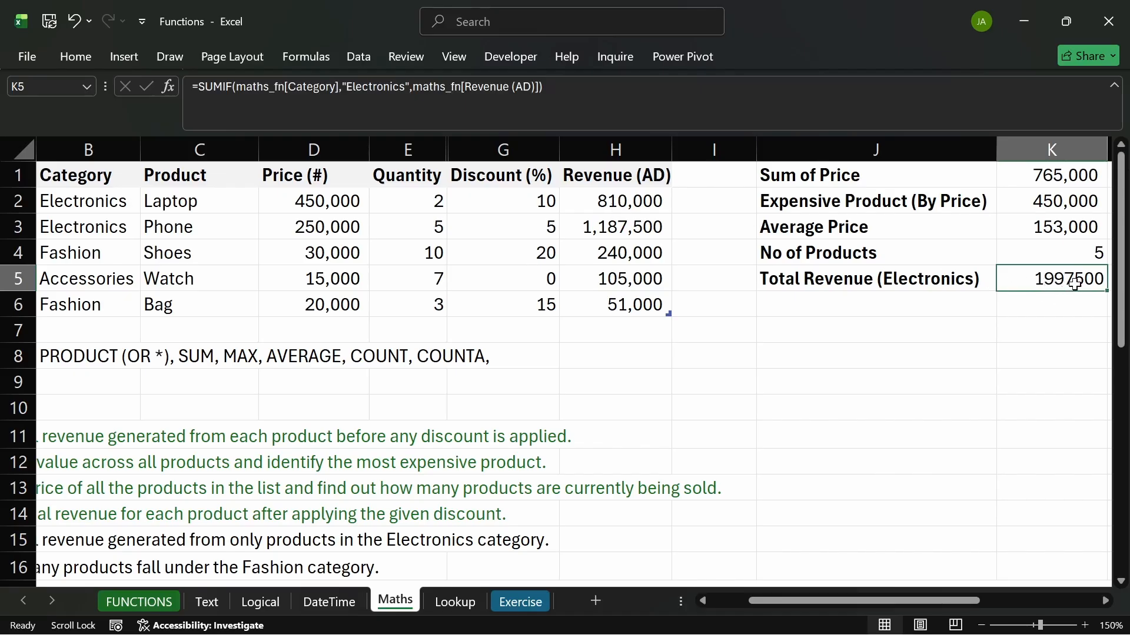
click(614, 362)
text(=)
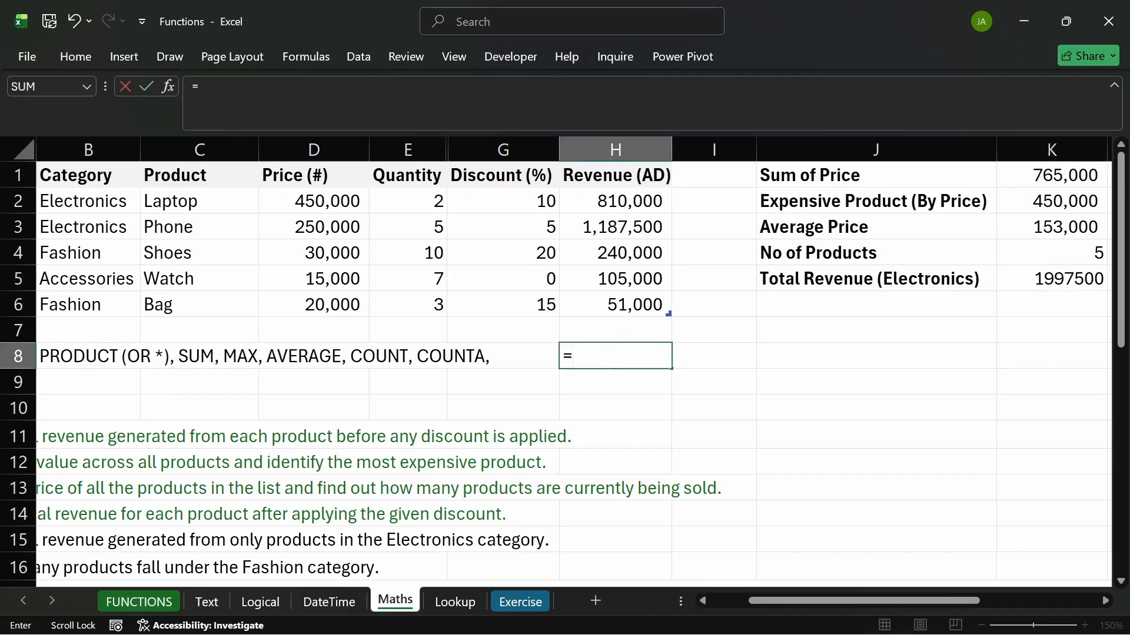
click(610, 201)
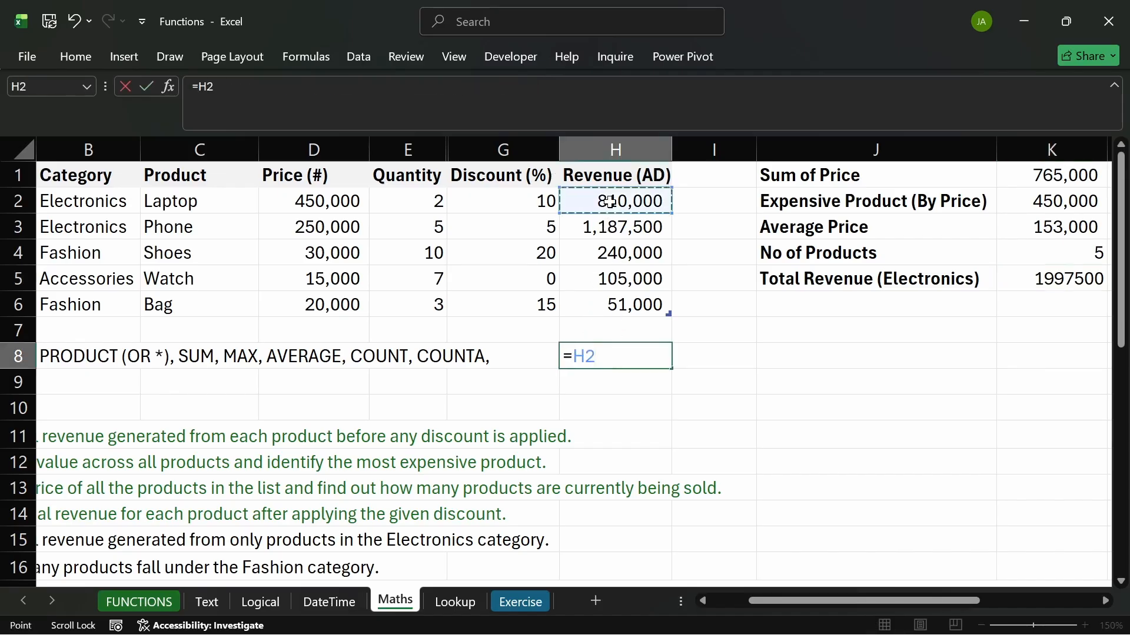
text(+)
click(621, 232)
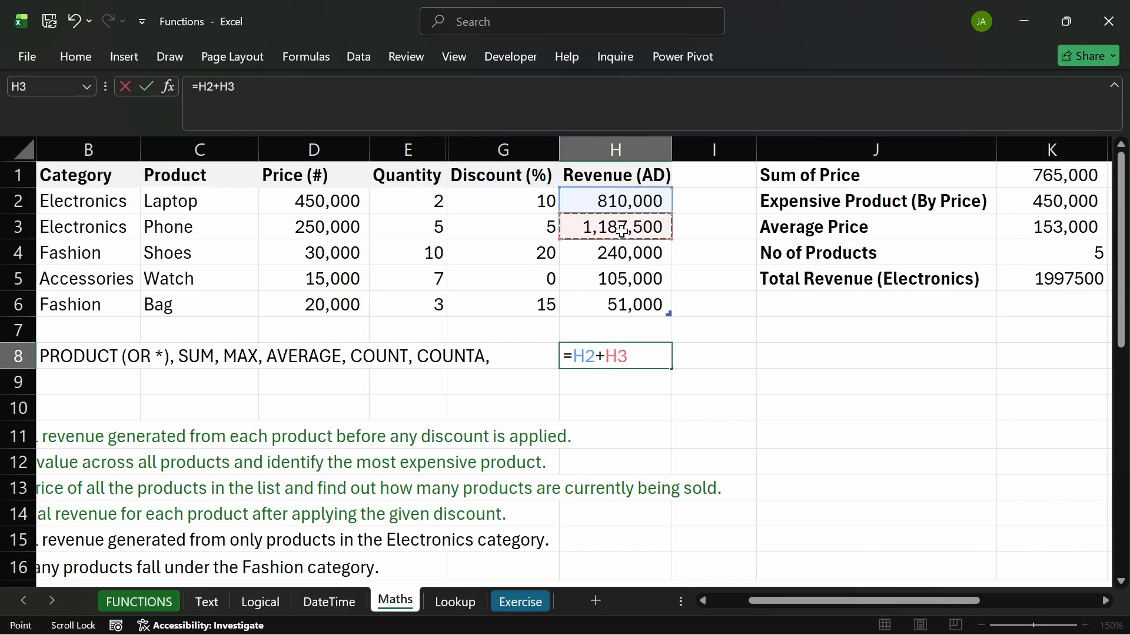
key(Return)
scroll(571, 282, down, 1)
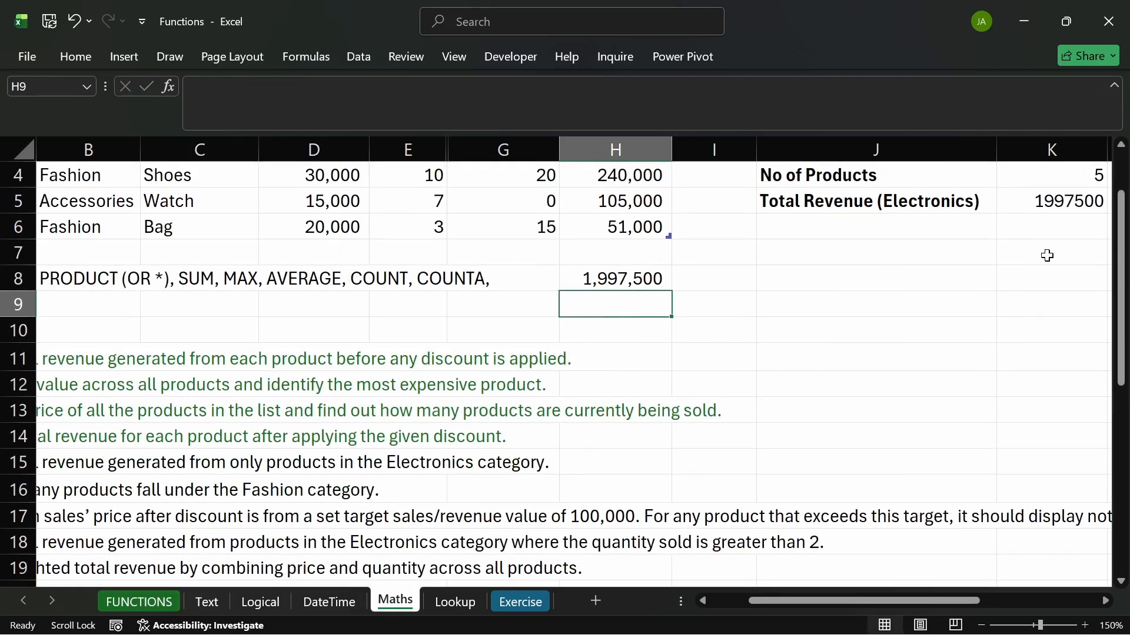
scroll(668, 287, up, 1)
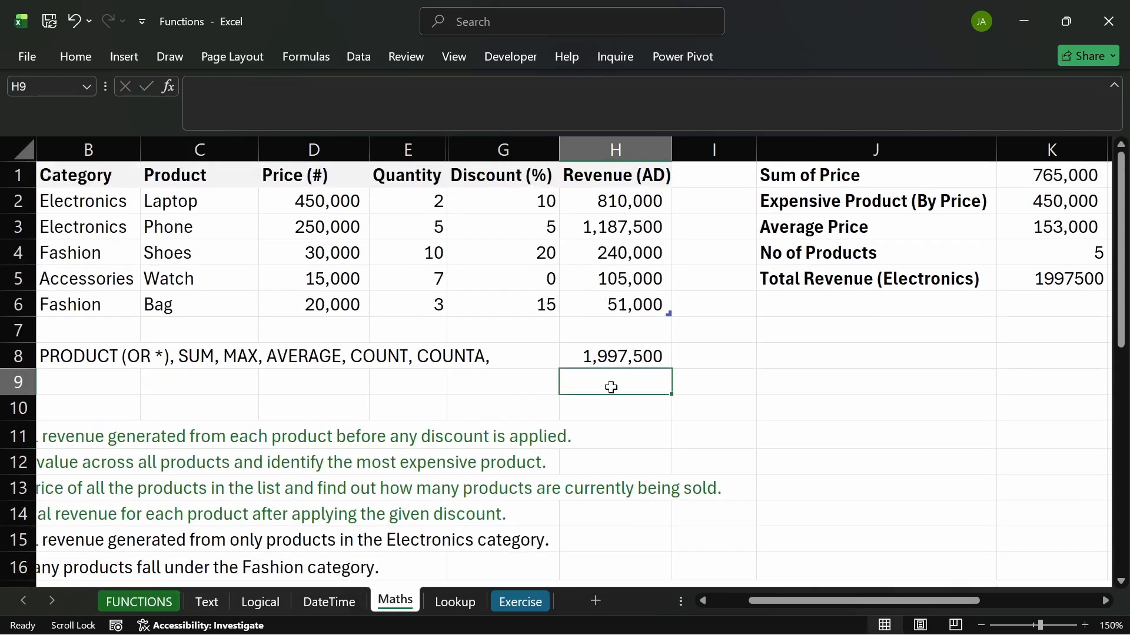
- Copy the thousands-separator number format from H8 to K5, and clear the check formula from H8
click(615, 360)
click(87, 54)
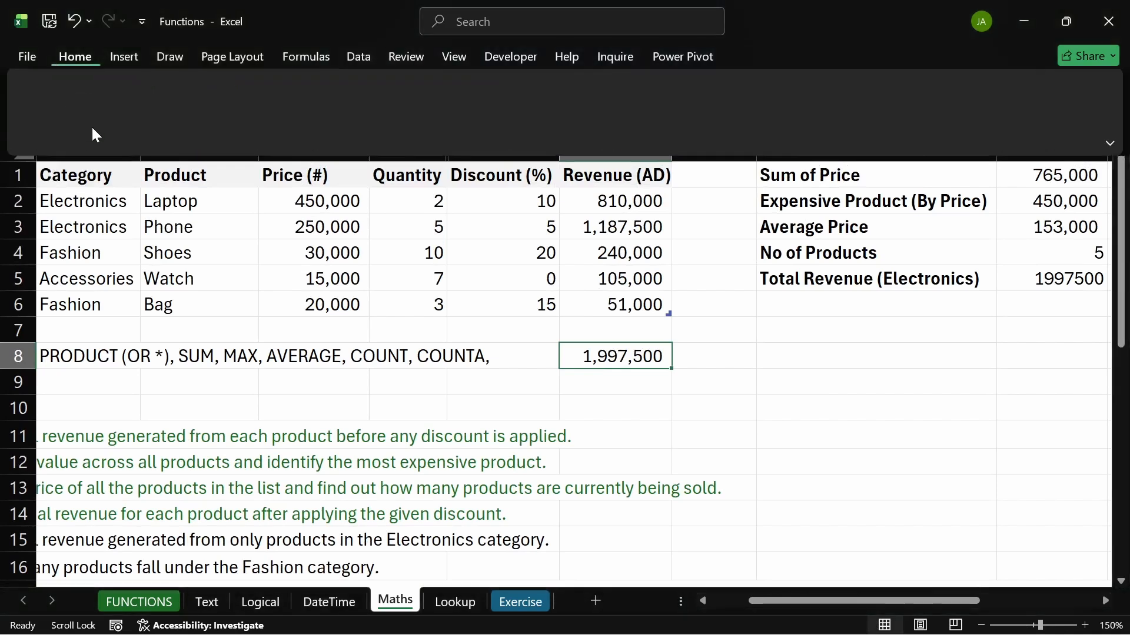
click(1063, 287)
click(613, 360)
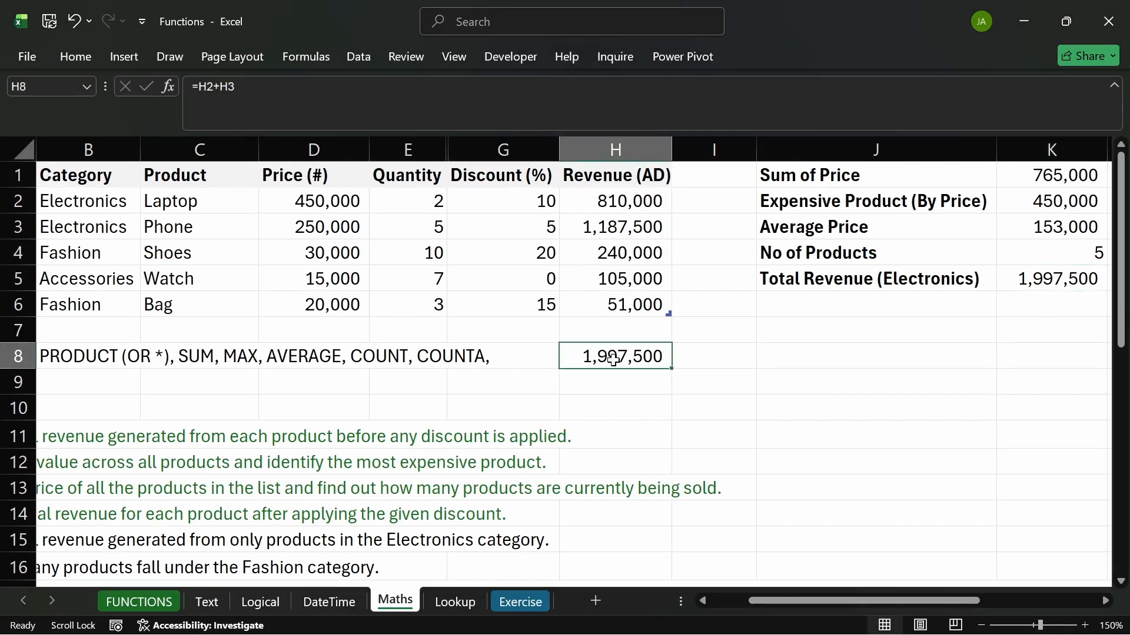
click(888, 364)
click(1070, 289)
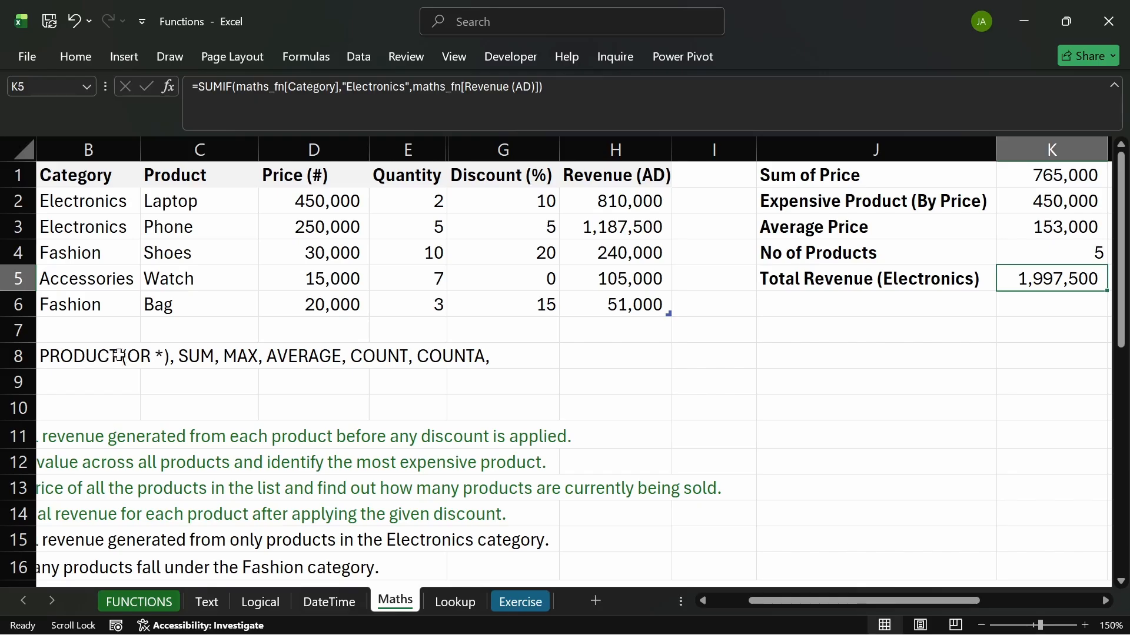
- Append "SUMIF," to the list of functions used in B8
scroll(139, 353, left, 1)
scroll(140, 354, left, 1)
double_click(236, 356)
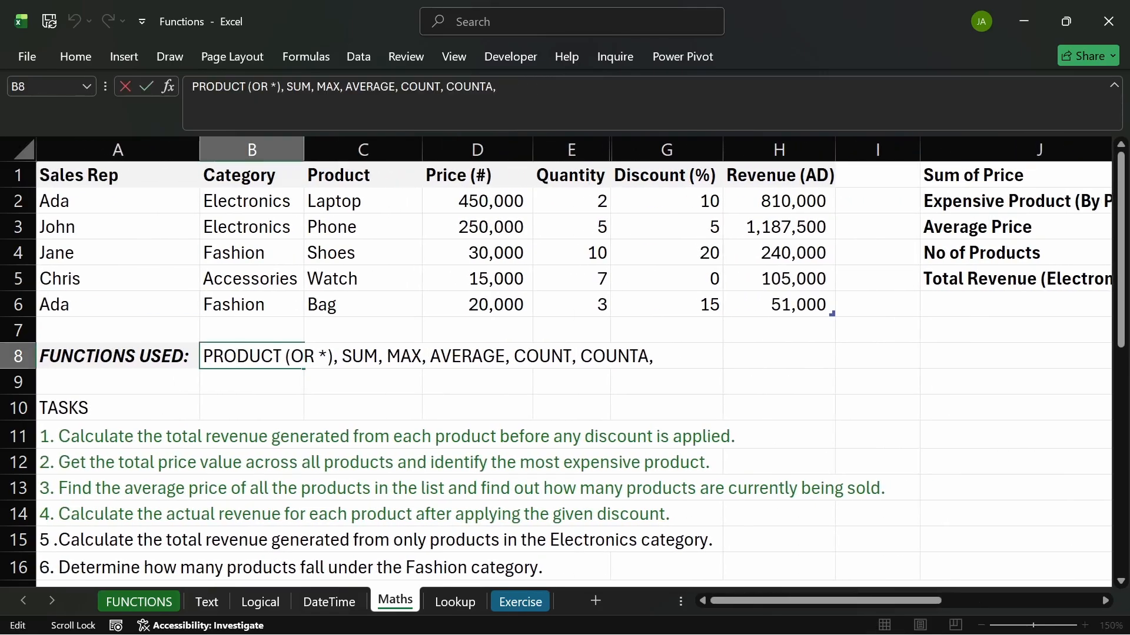
click(653, 356)
text(,)
key(BackSpace)
key(BackSpace)
text(SUMIF,)
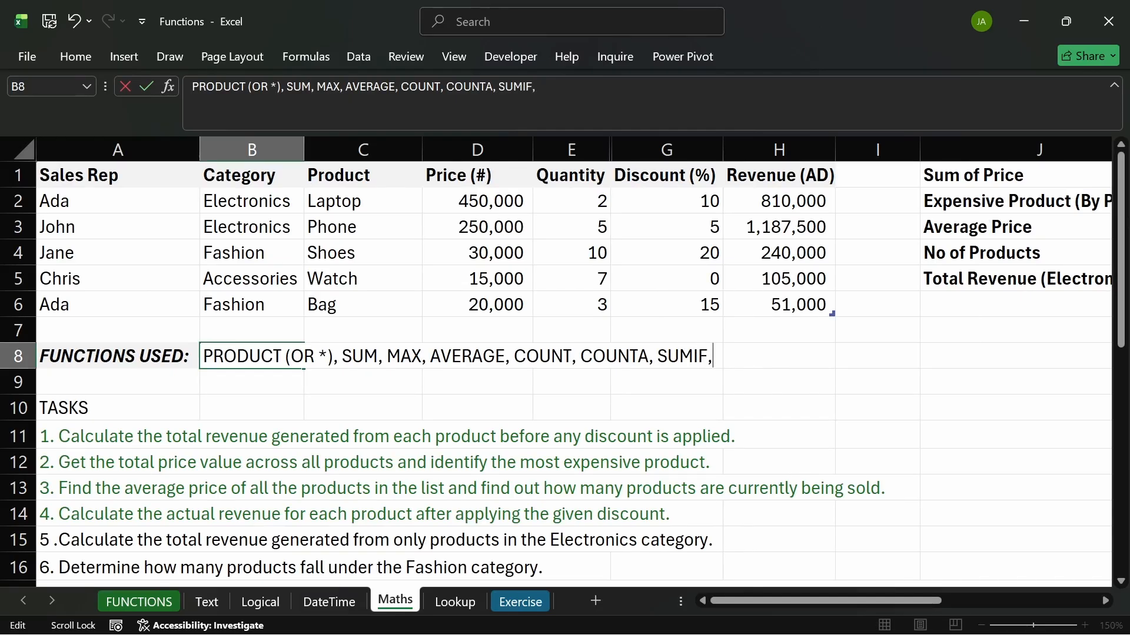
key(Return)
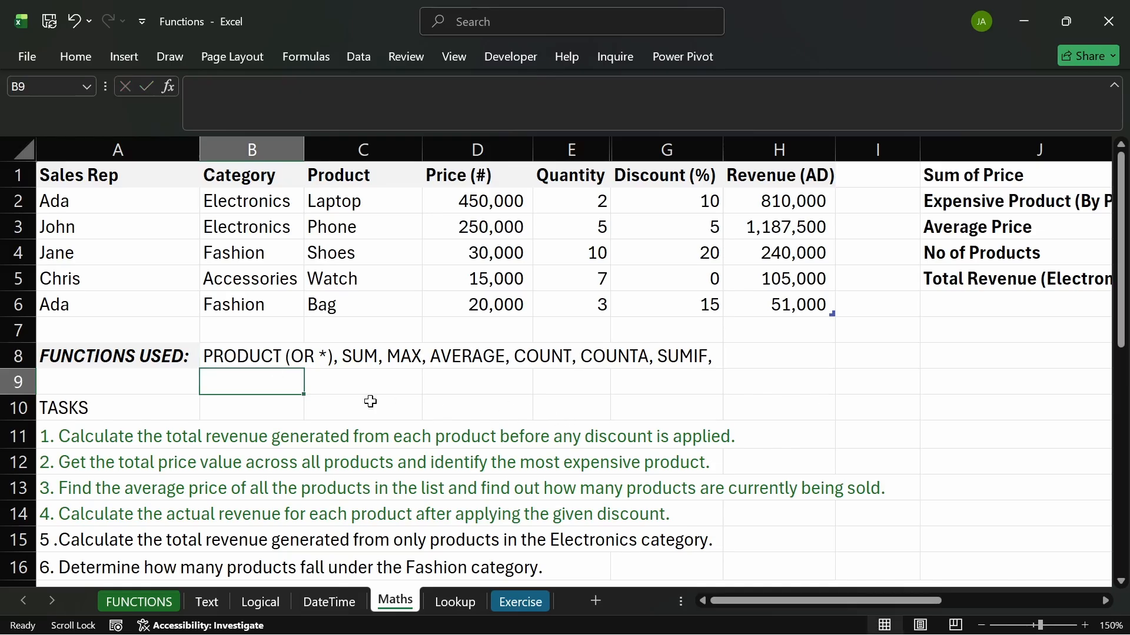
- Mark task 5 in A15 as done by setting its font colour to the same green as the tasks above
click(103, 540)
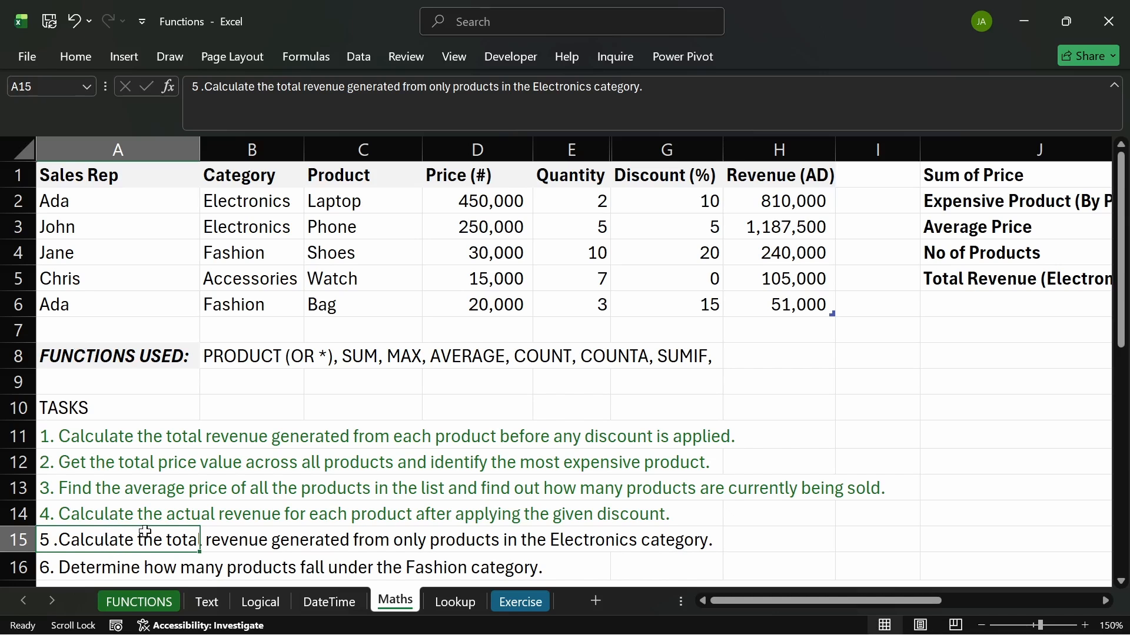
click(76, 56)
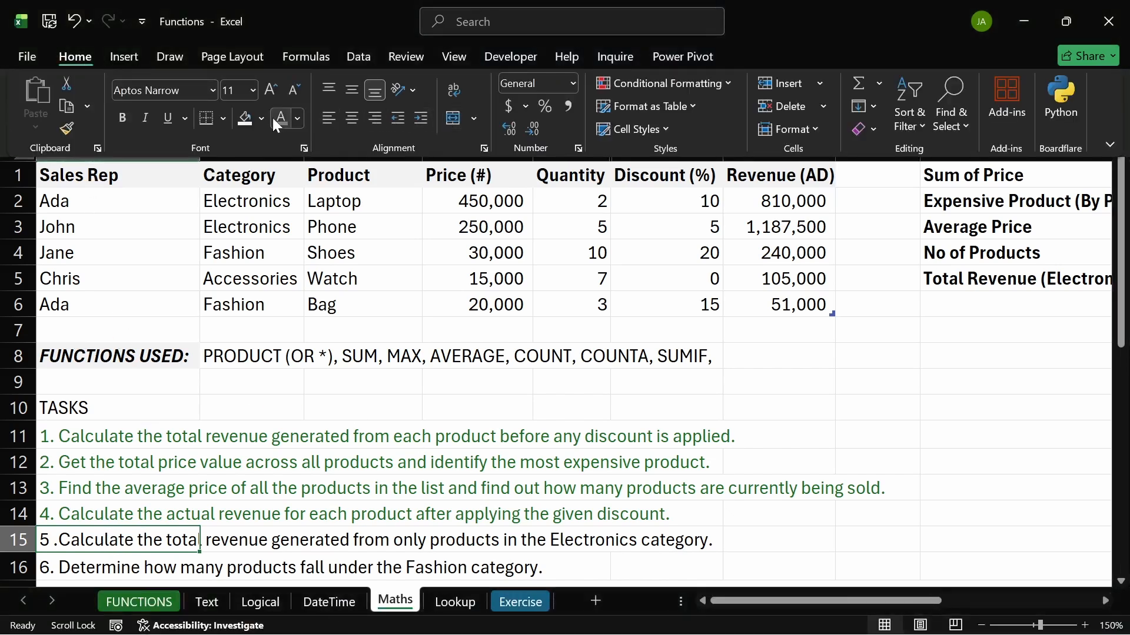
click(294, 119)
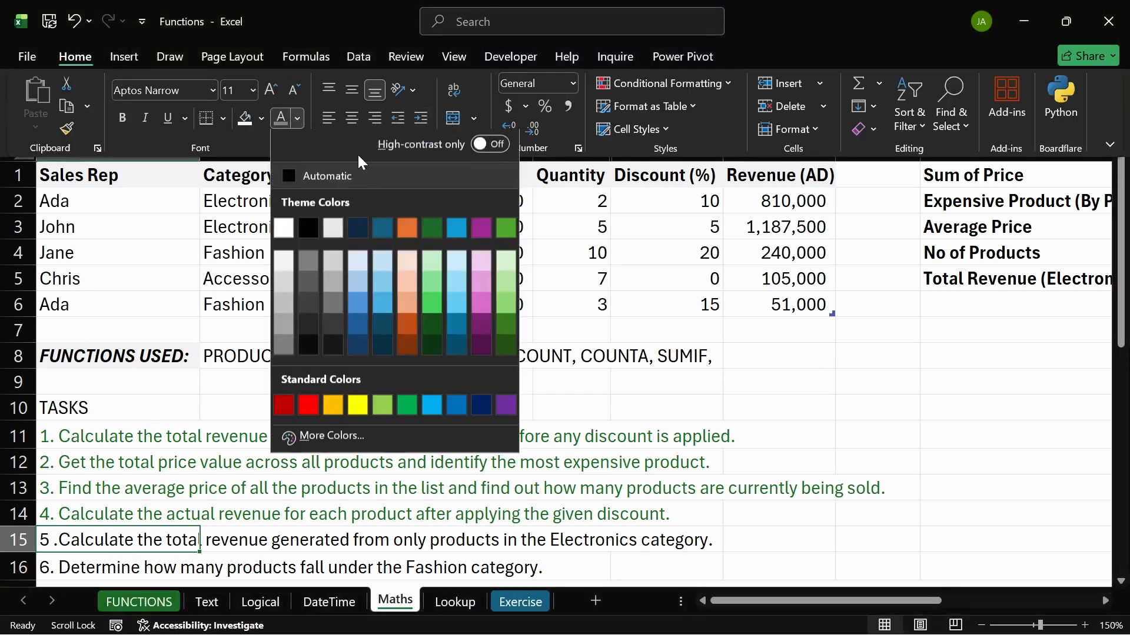
click(436, 228)
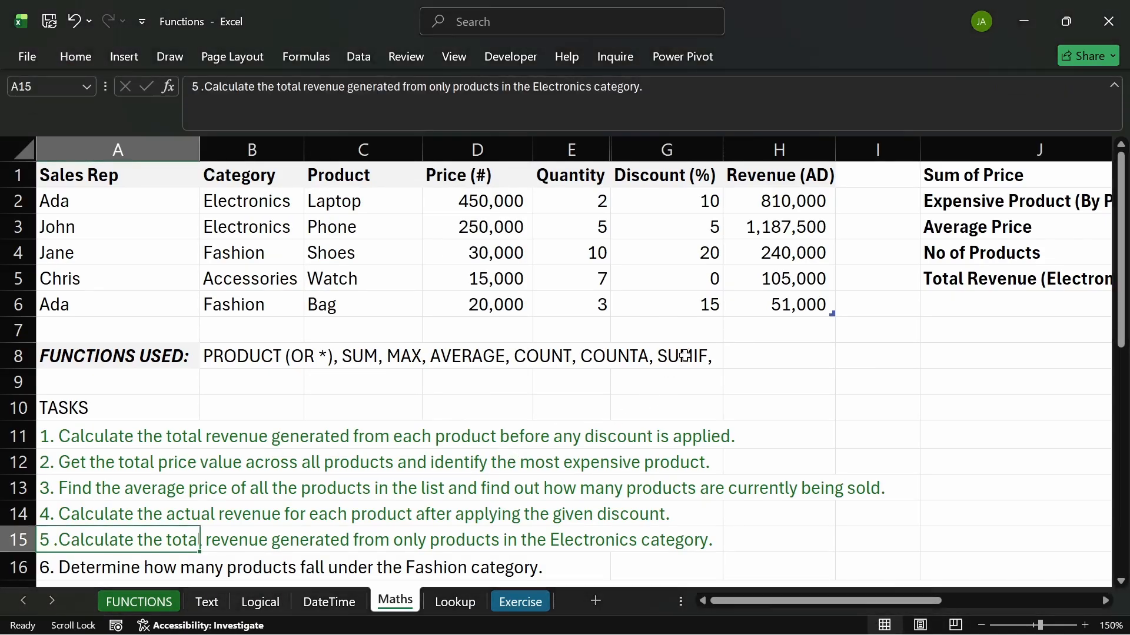
- Read task 6 in A16 and compare it with the remaining tasks and the sales table
scroll(261, 425, down, 1)
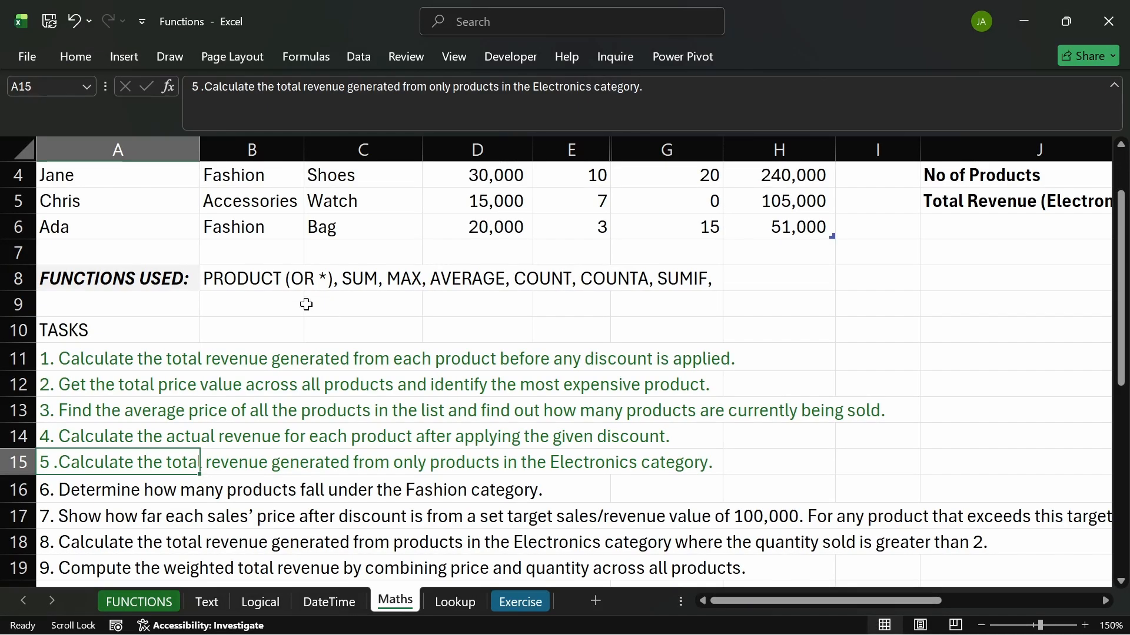
click(134, 488)
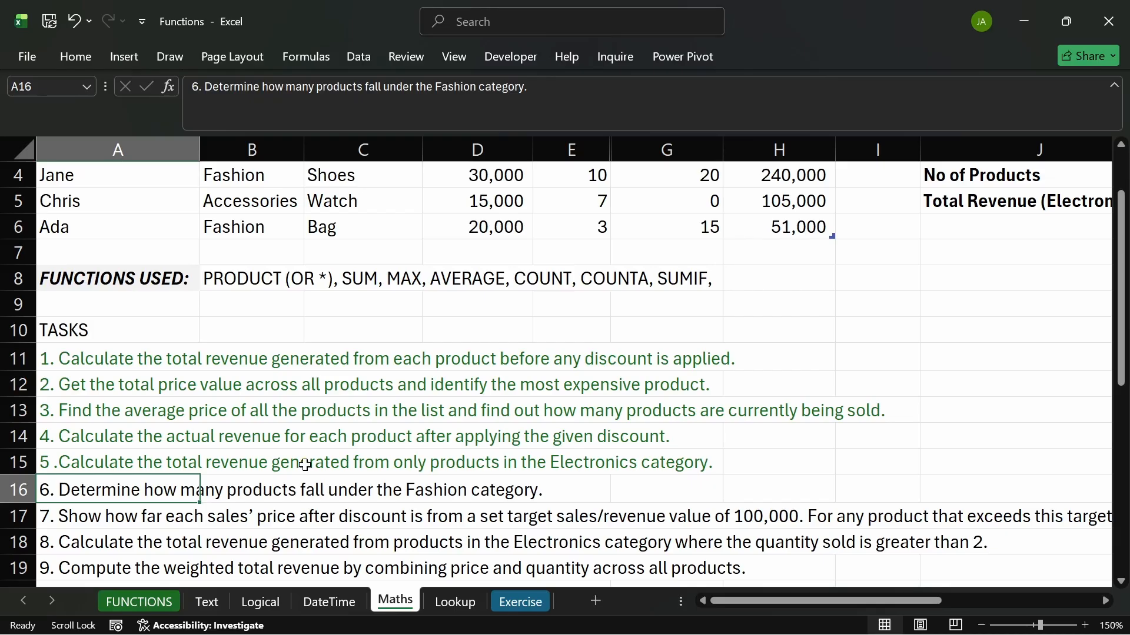
scroll(353, 298, down, 1)
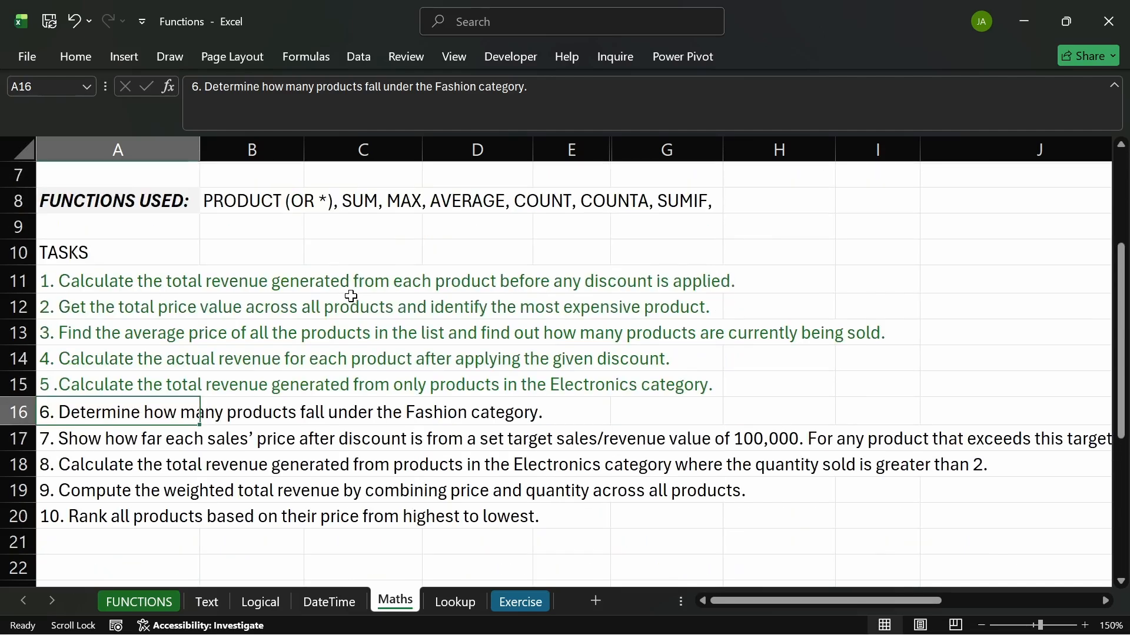
scroll(328, 303, up, 1)
scroll(328, 302, up, 1)
scroll(323, 300, down, 1)
scroll(323, 289, up, 1)
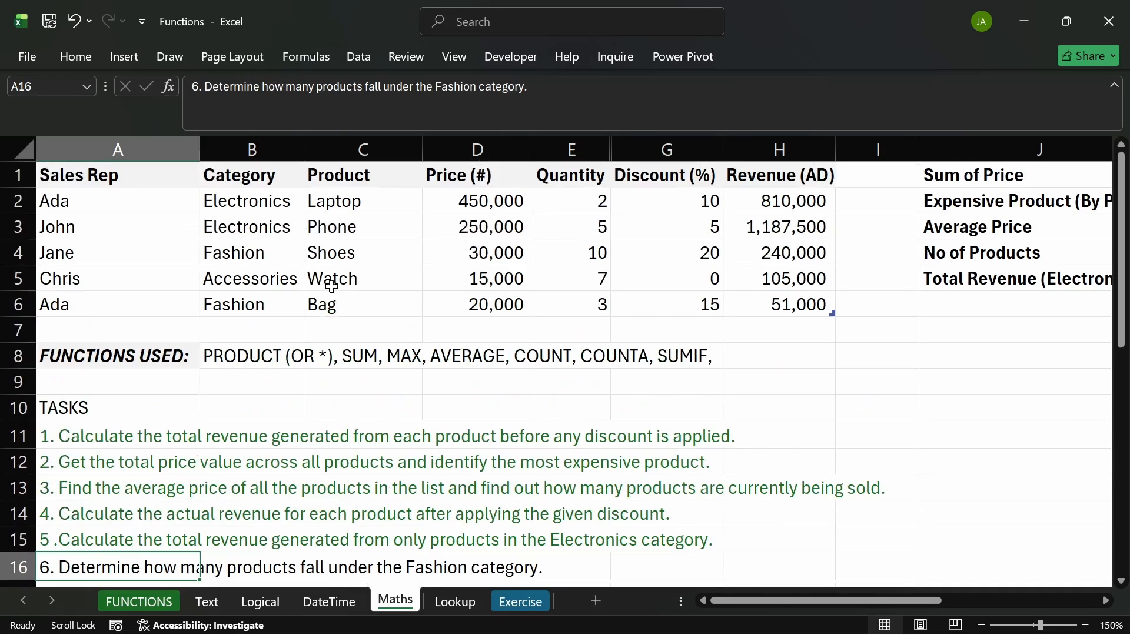
- Examine the Category and Product columns to identify which products belong to the Fashion category
click(250, 209)
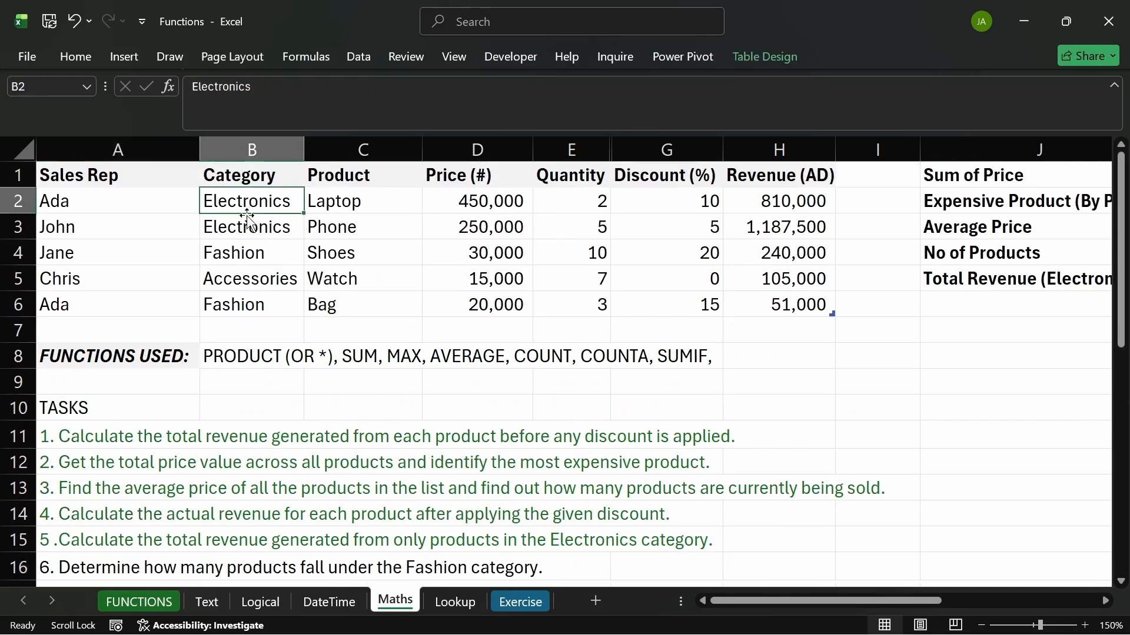
click(253, 254)
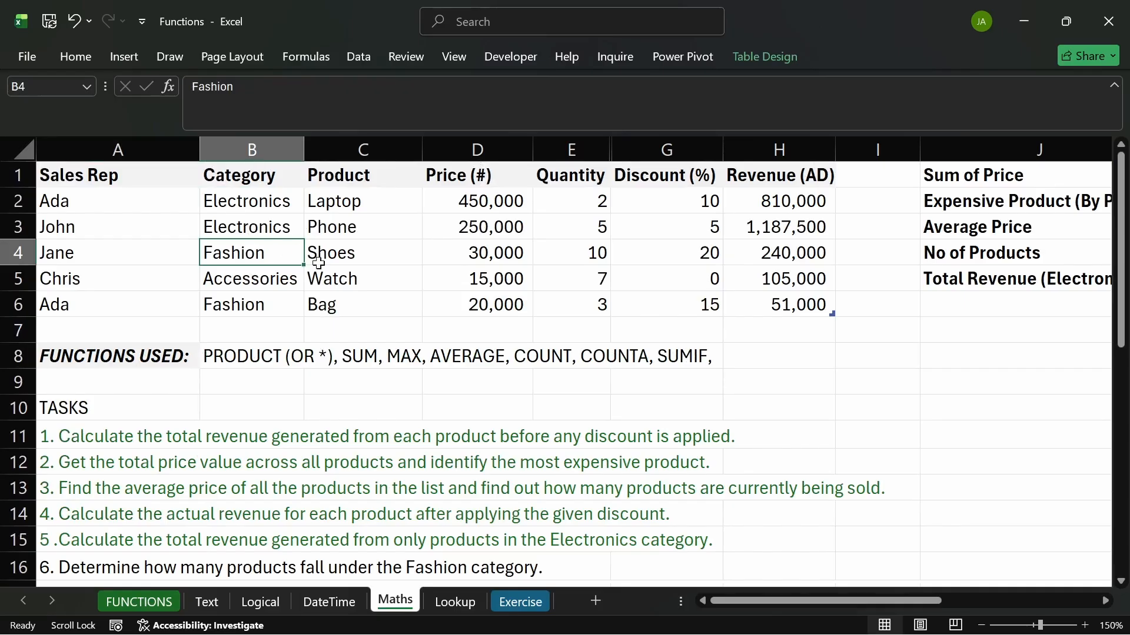
drag(265, 203, 262, 299)
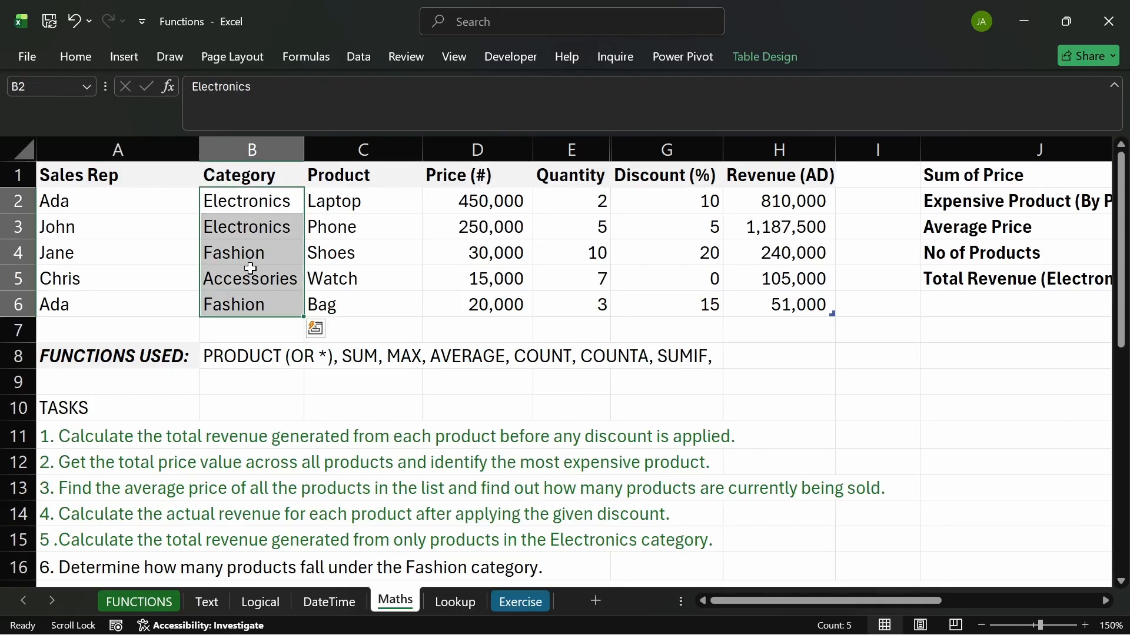
drag(373, 201, 374, 312)
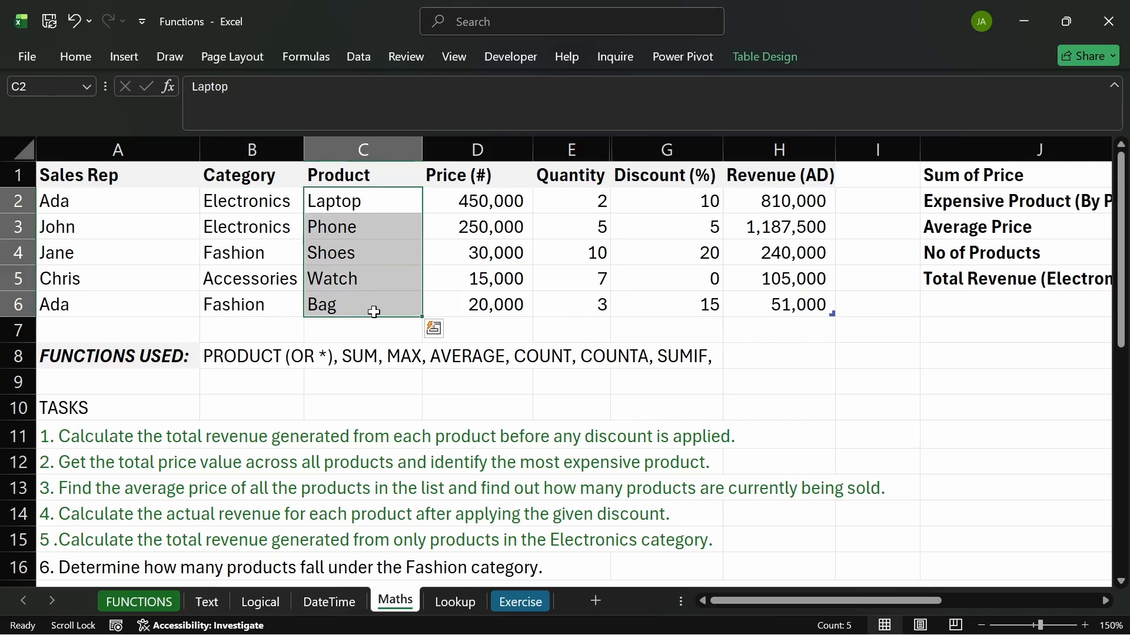
click(274, 260)
click(265, 300)
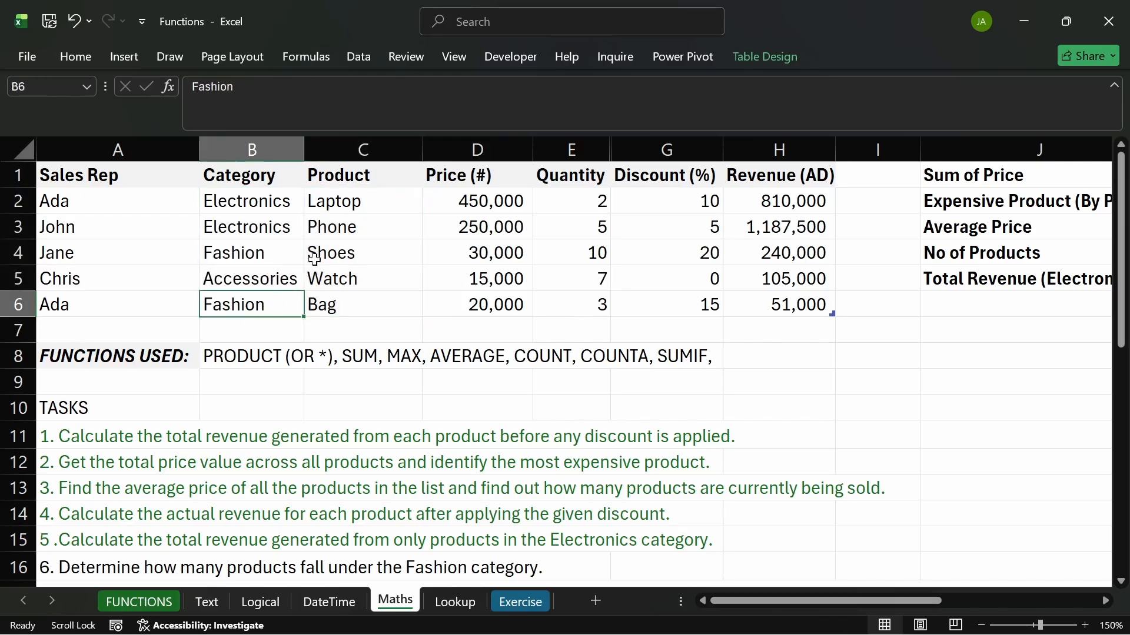
click(346, 252)
click(336, 310)
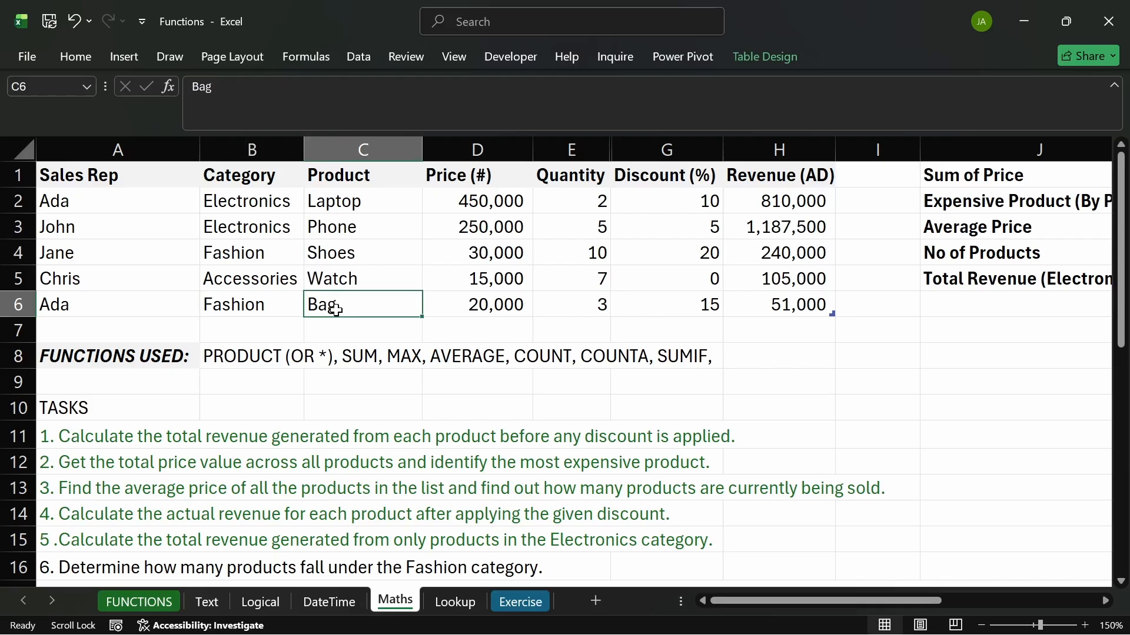
click(253, 249)
click(339, 254)
click(251, 313)
click(326, 304)
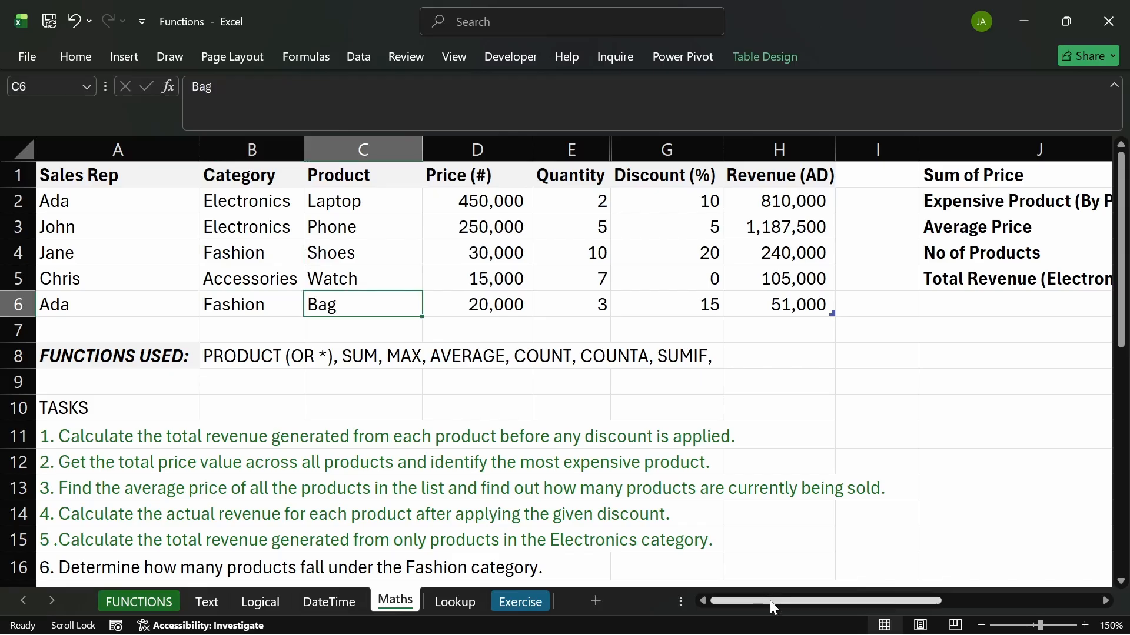
- Enter the label "No of Products" in J6, below Total Revenue (Electronics)
drag(770, 601, 814, 604)
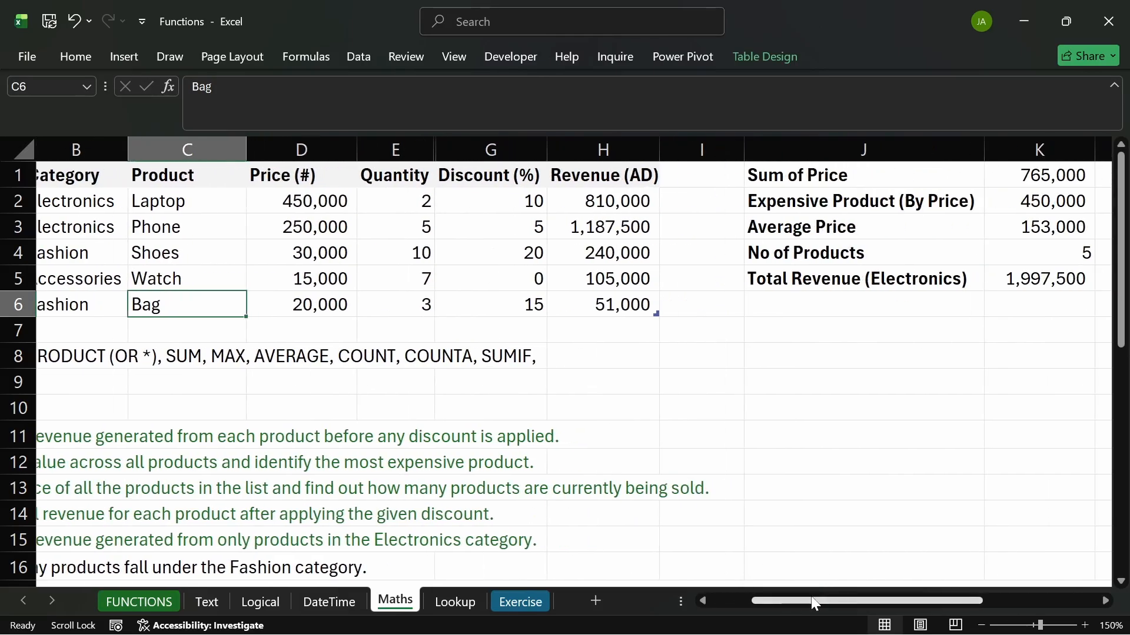
click(786, 306)
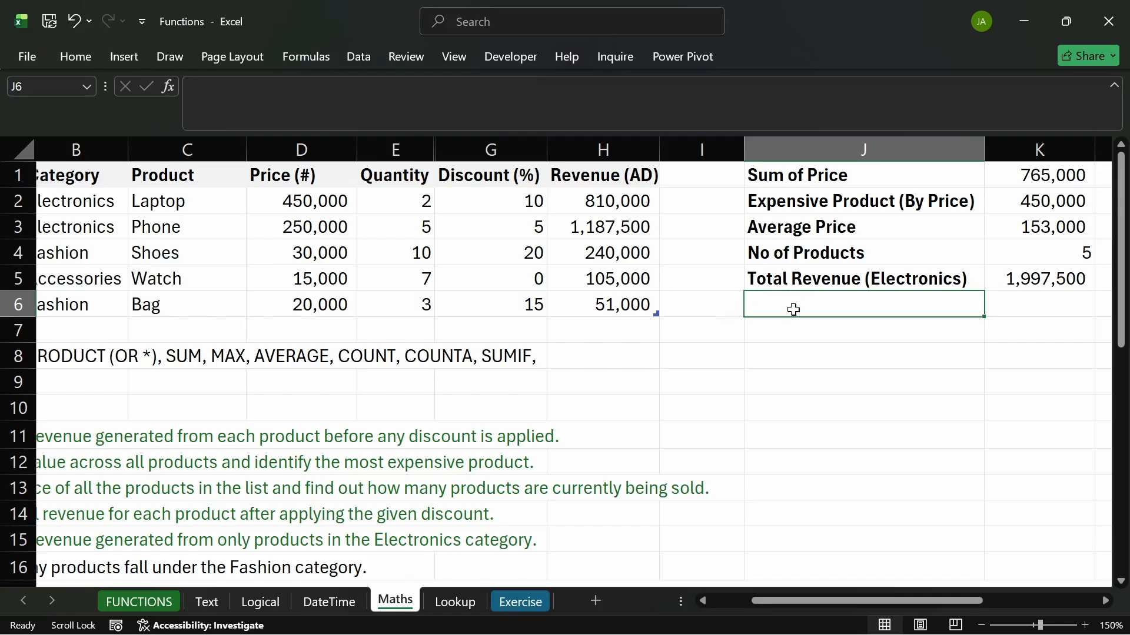
text(=)
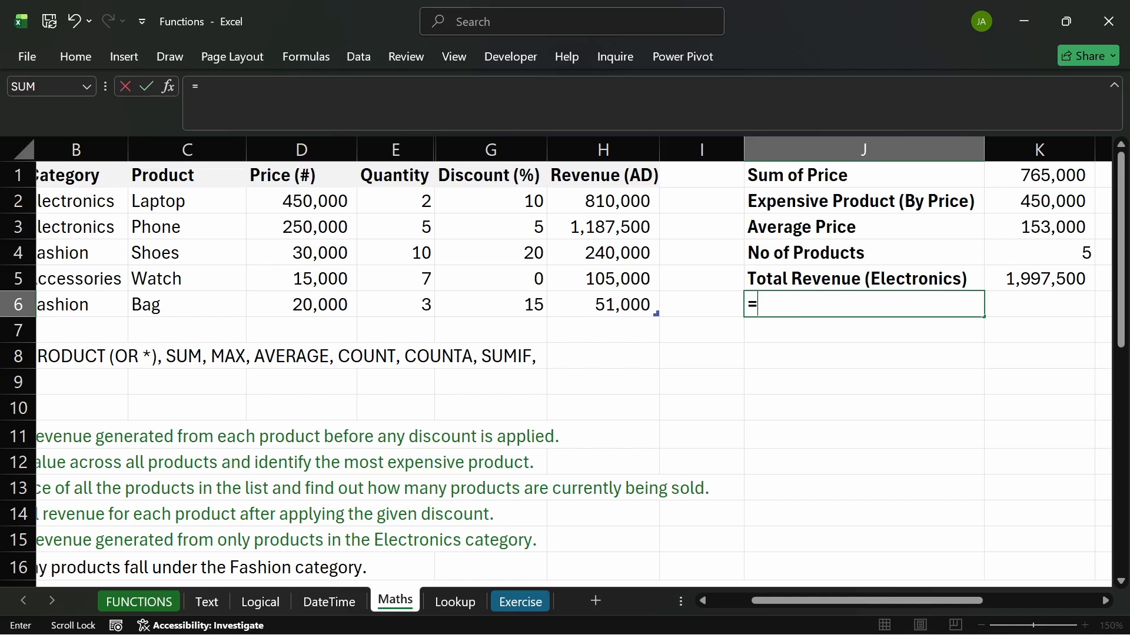
key(BackSpace)
text(nO)
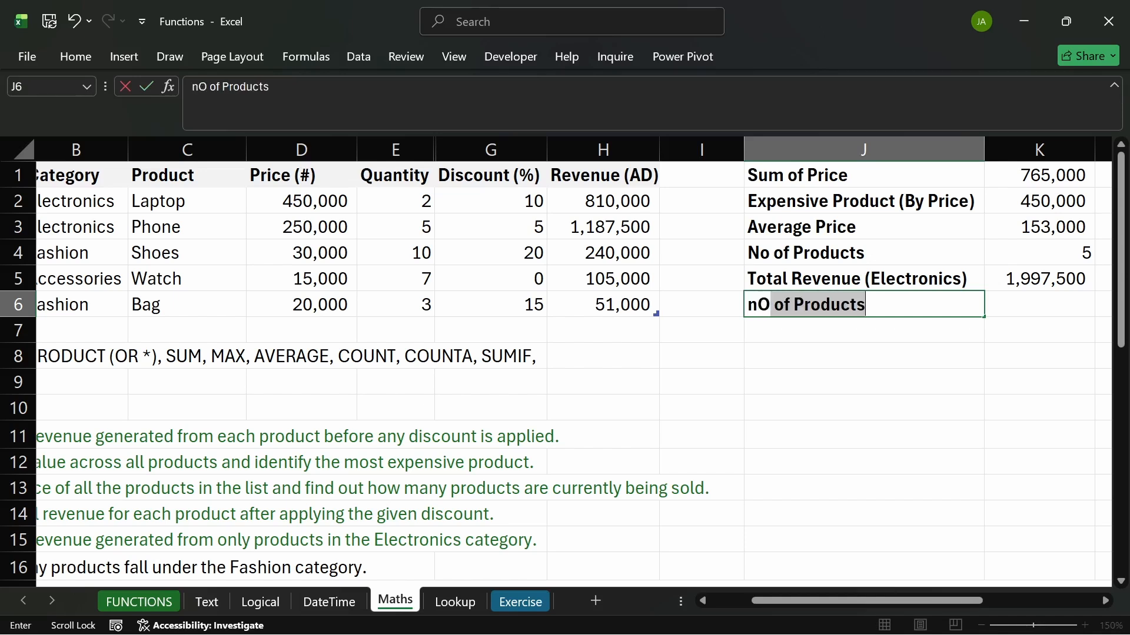
scroll(790, 307, right, 2)
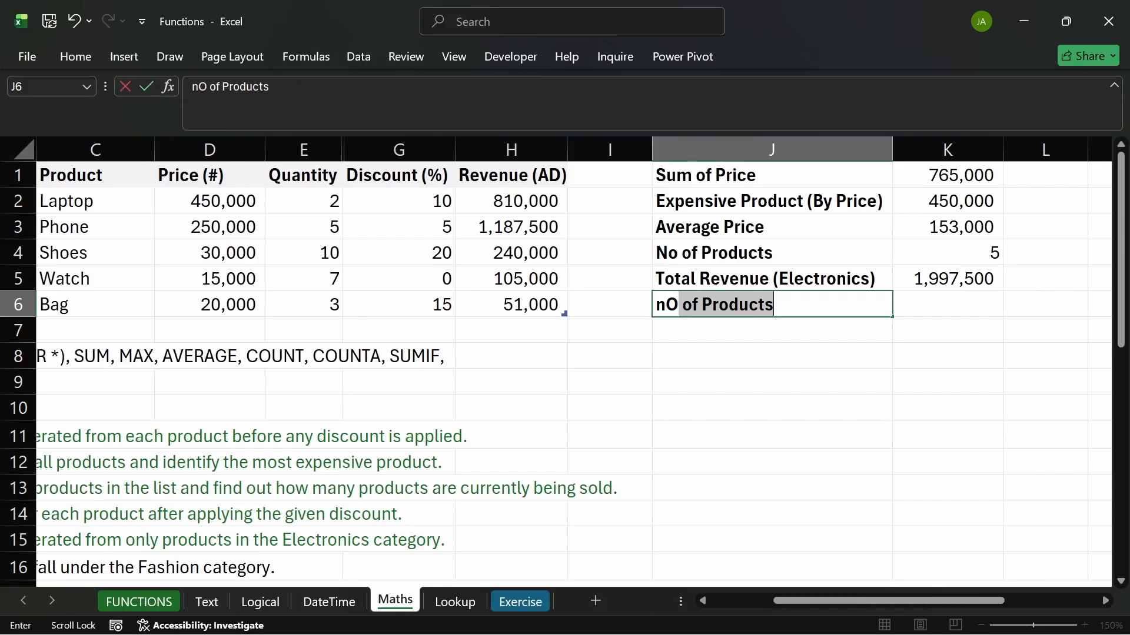
click(1044, 566)
key(Escape)
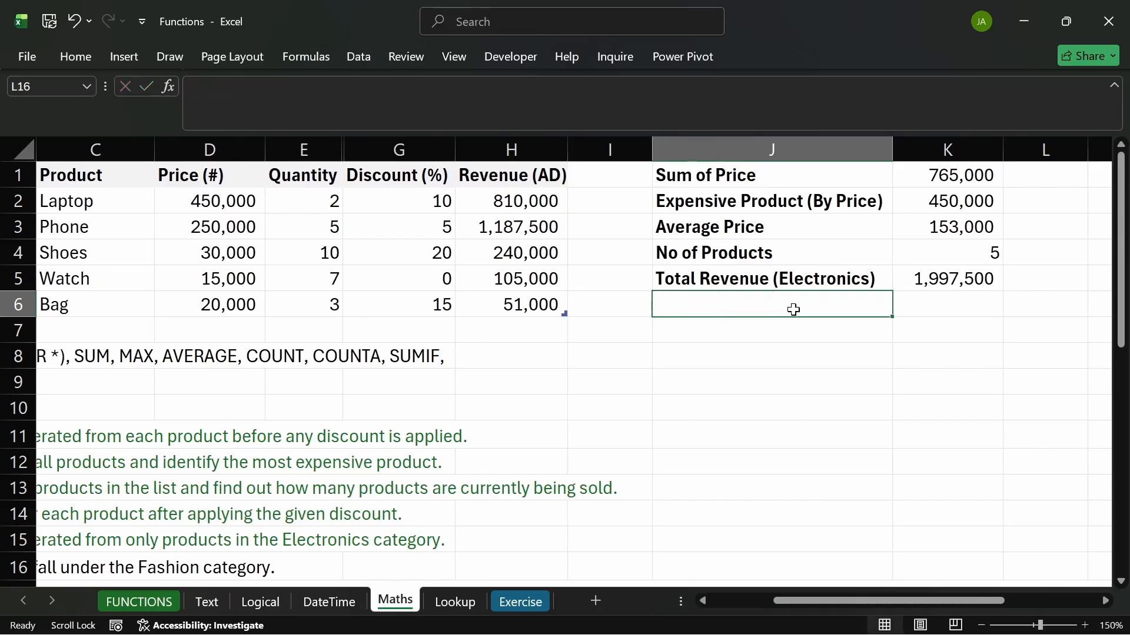
text(NO)
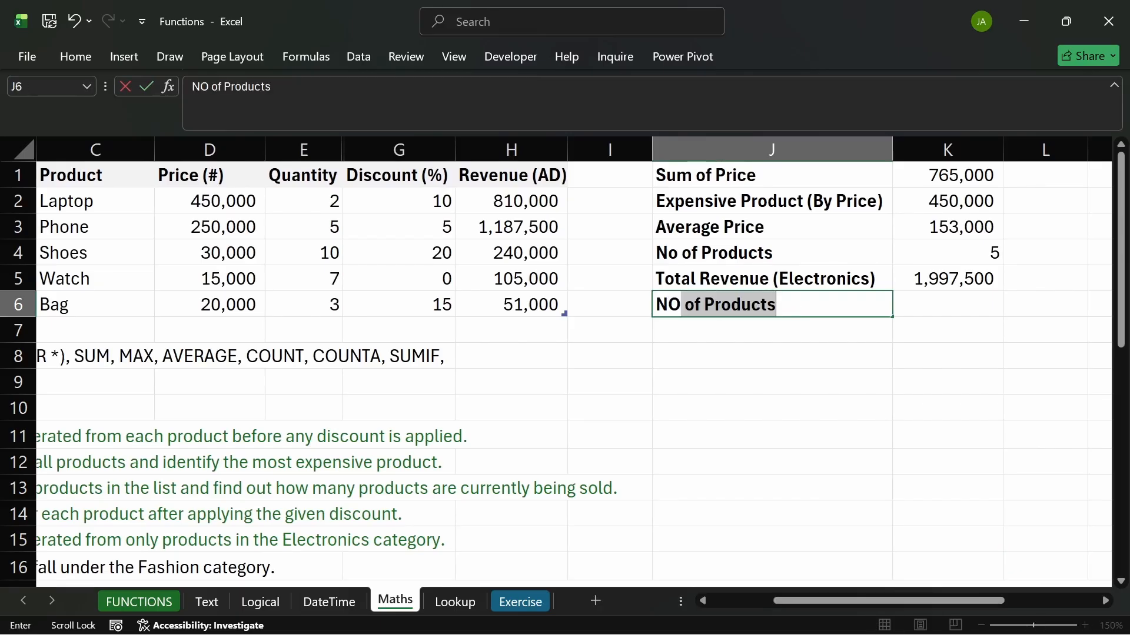
scroll(791, 307, right, 3)
key(Return)
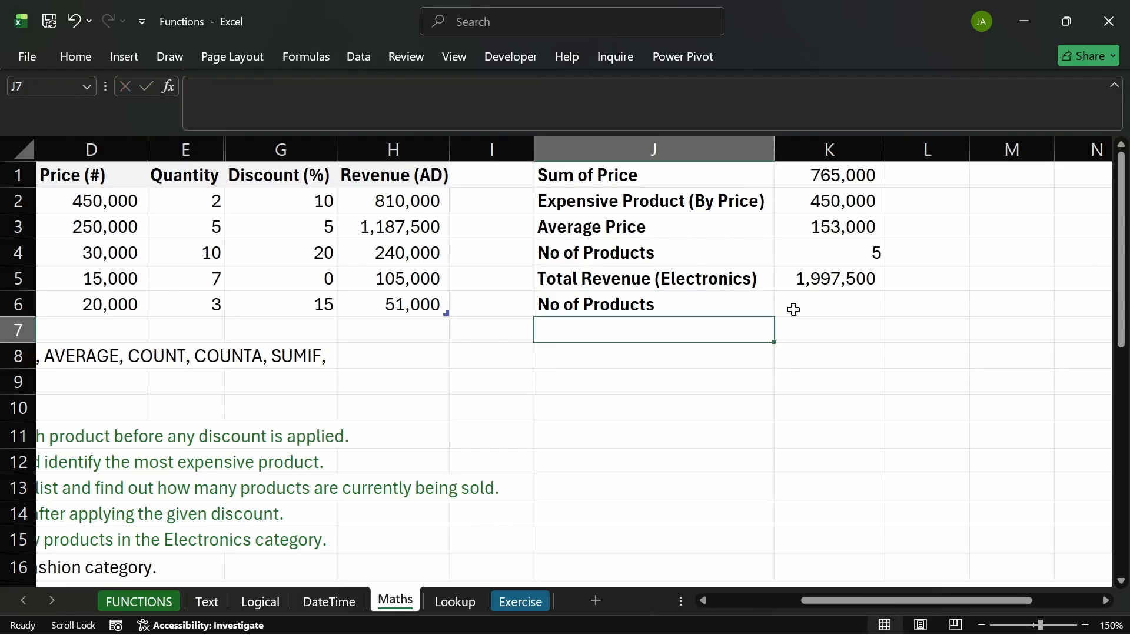
- Extend the label in J6 to read "No of Products (Fashion)"
double_click(666, 304)
text(()
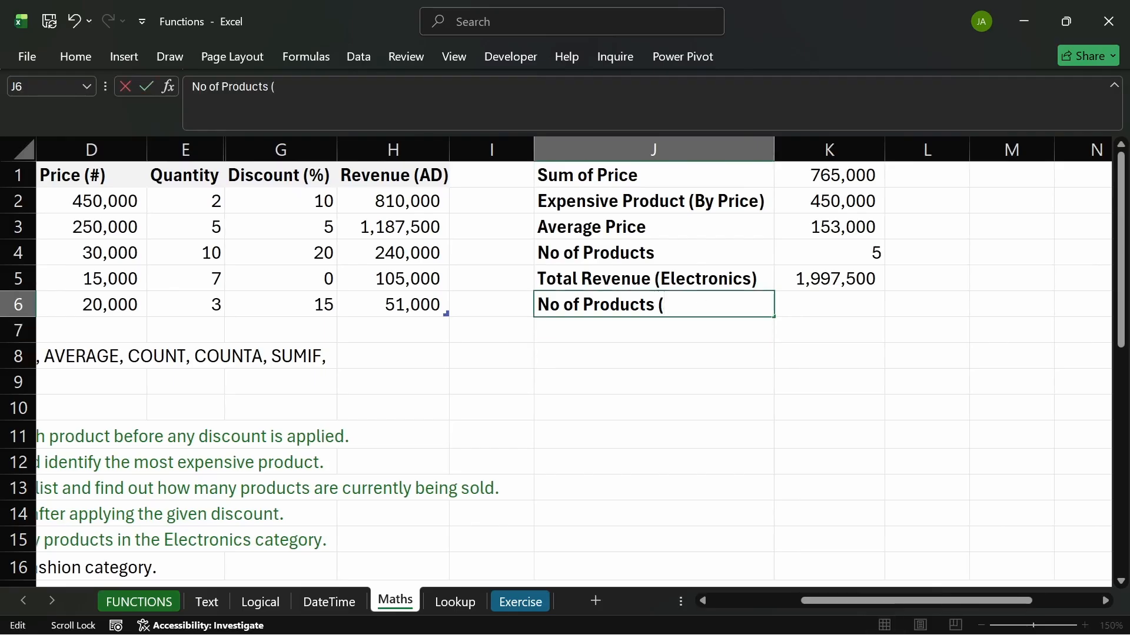
text(fASHION)
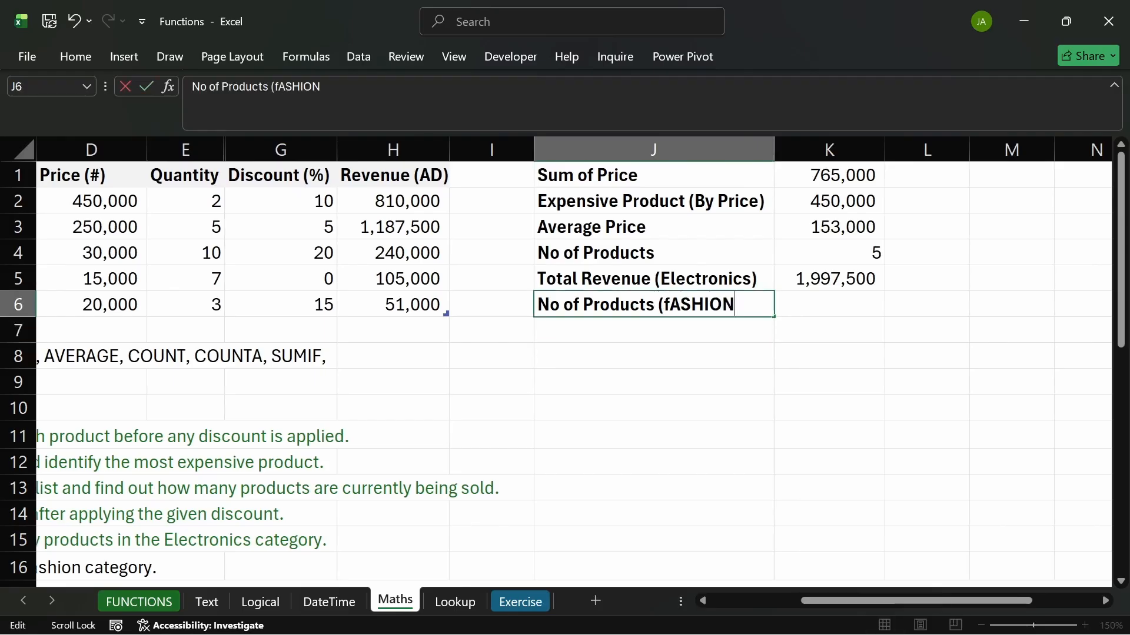
key(BackSpace)
key(BackSpace)
key(BackSpace)
key(BackSpace)
key(BackSpace)
key(BackSpace)
key(BackSpace)
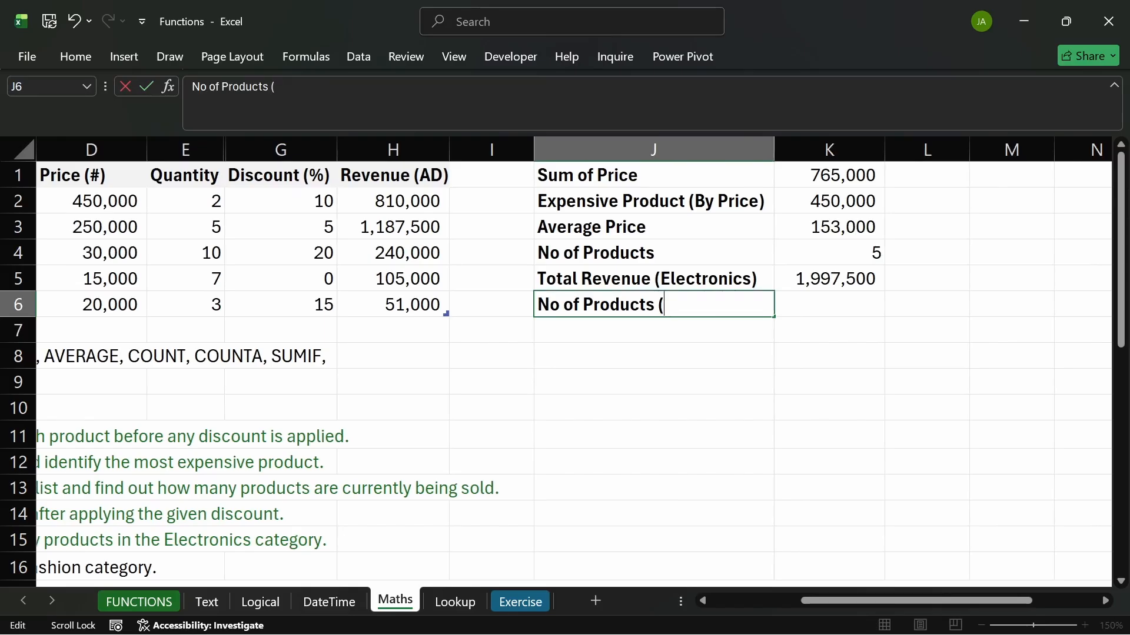
text(Fasho)
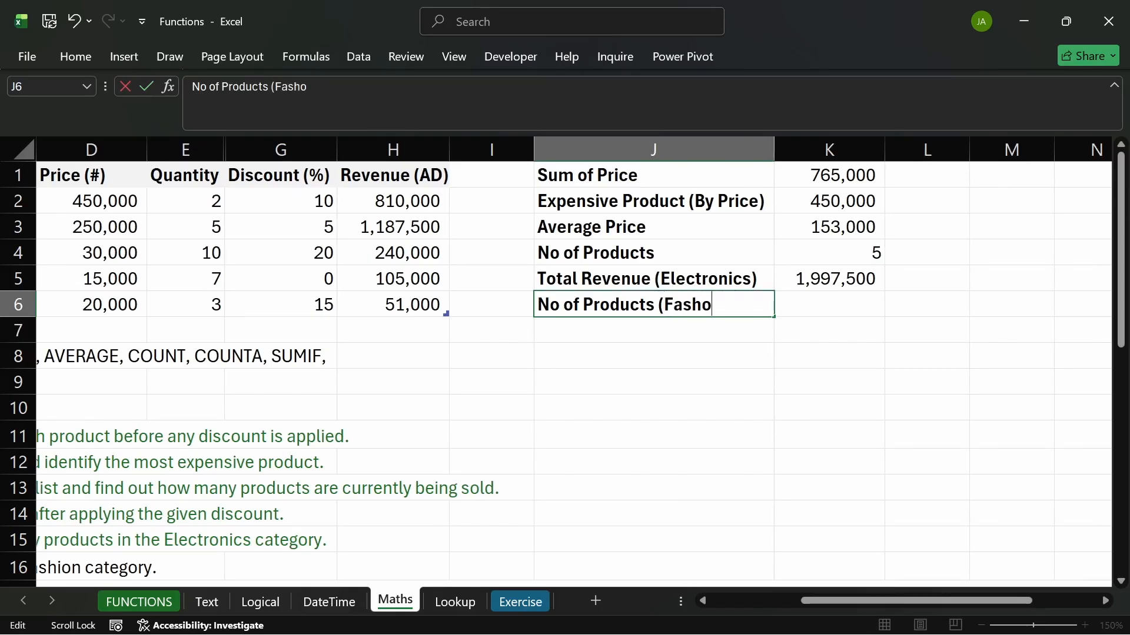
text(i)
key(BackSpace)
key(BackSpace)
text(ion))
key(Return)
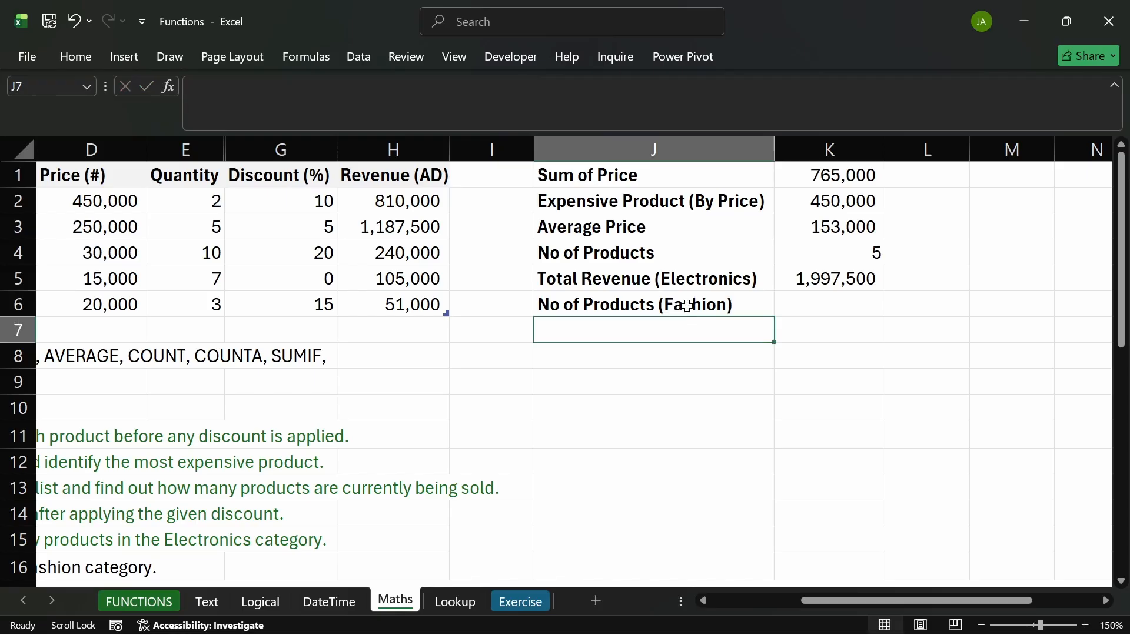
- Count the Fashion products in K6 with the formula =COUNTIF(maths_fn[Category],"Fashion")
click(815, 307)
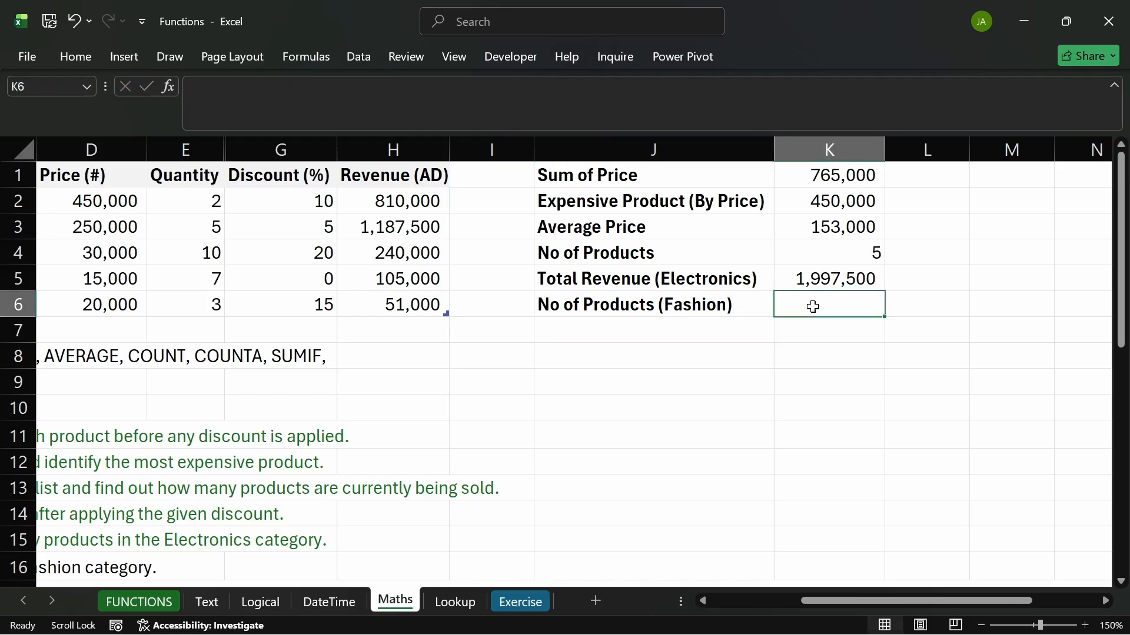
text(=coun)
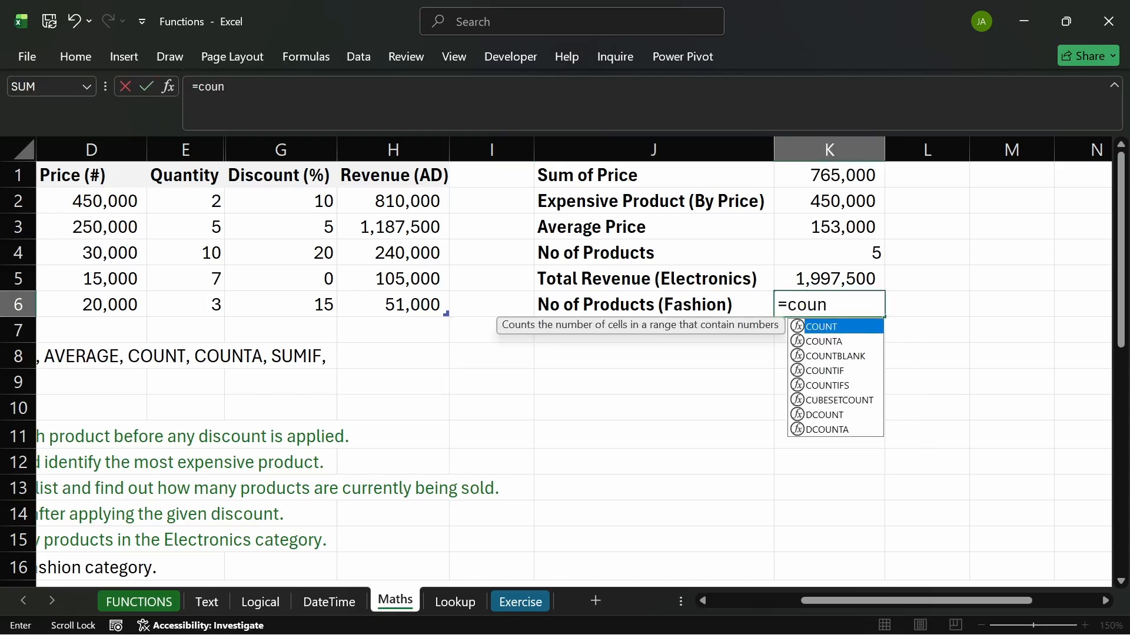
text(tif)
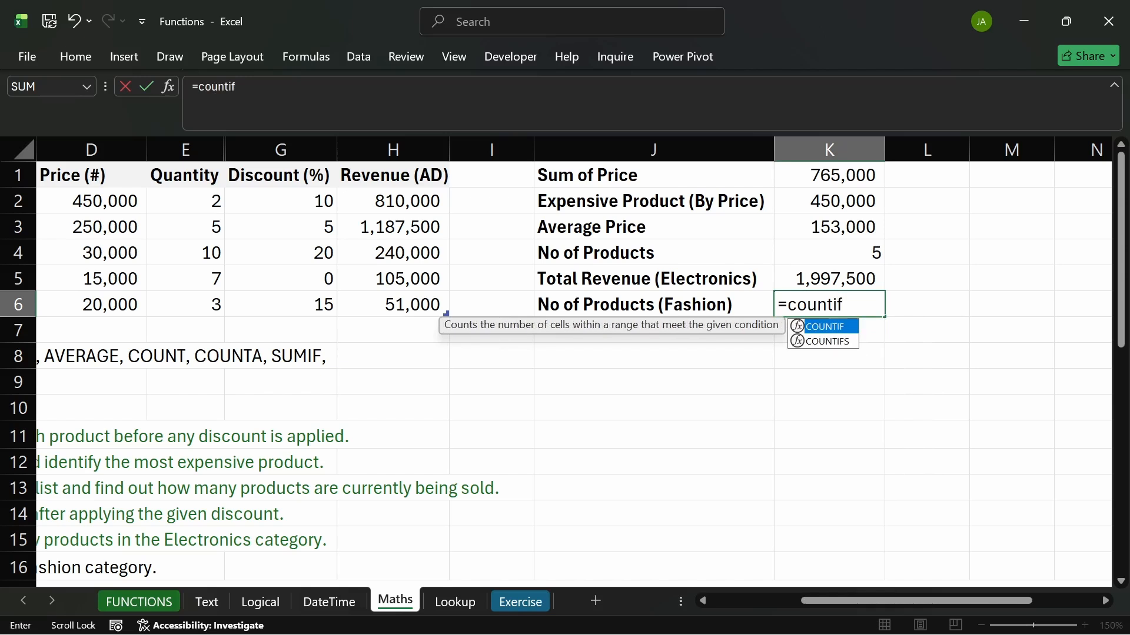
key(Tab)
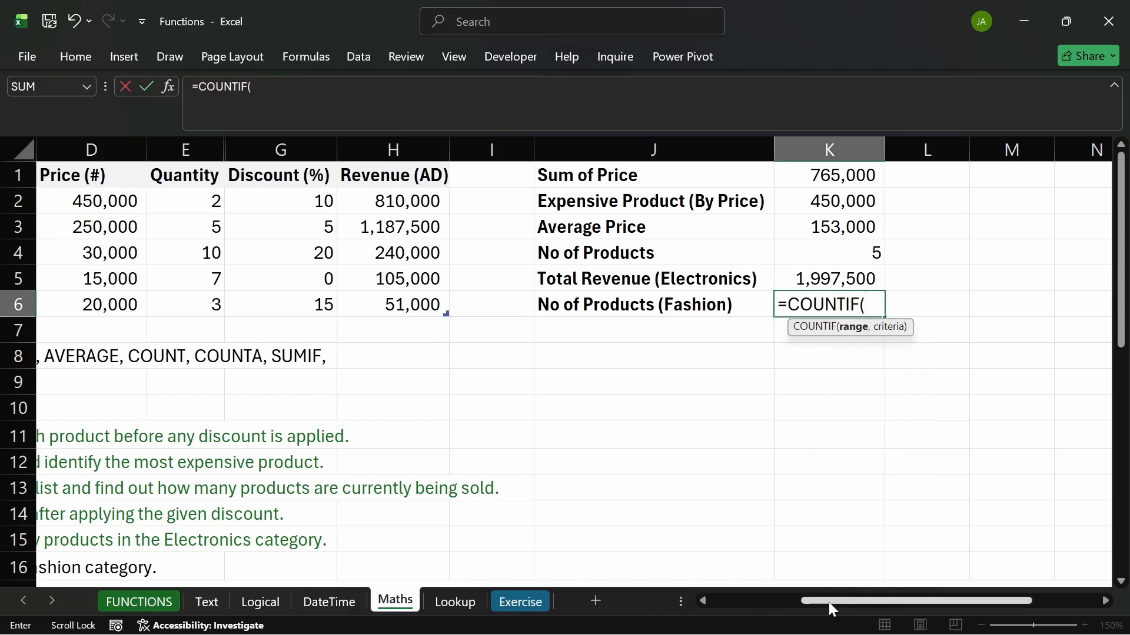
drag(830, 603, 767, 598)
click(226, 207)
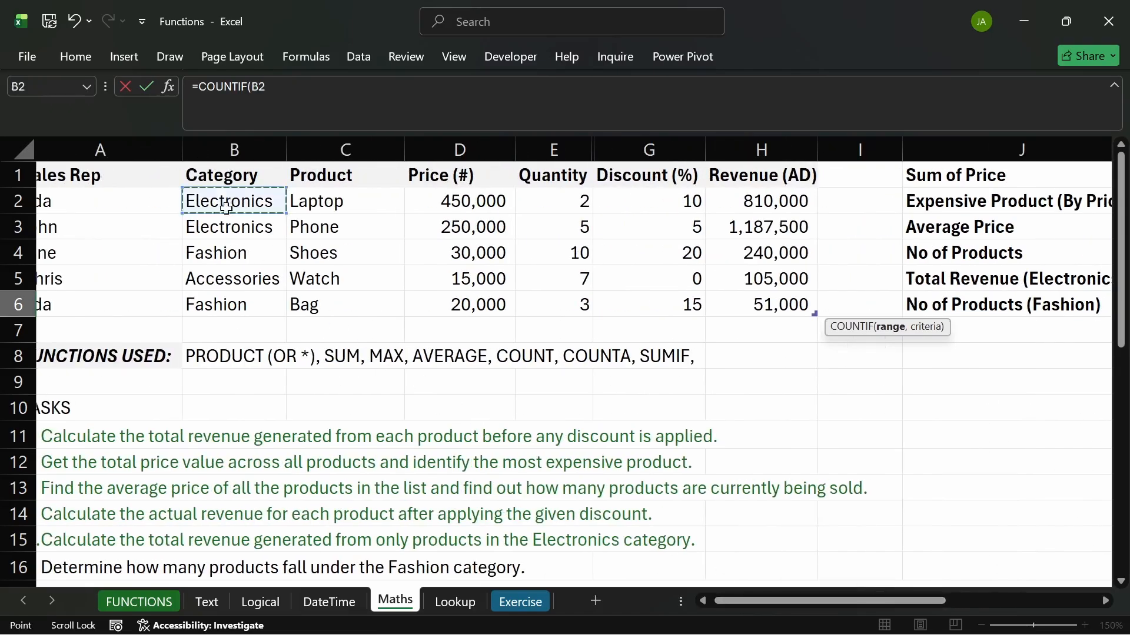
drag(226, 207, 232, 298)
text(,)
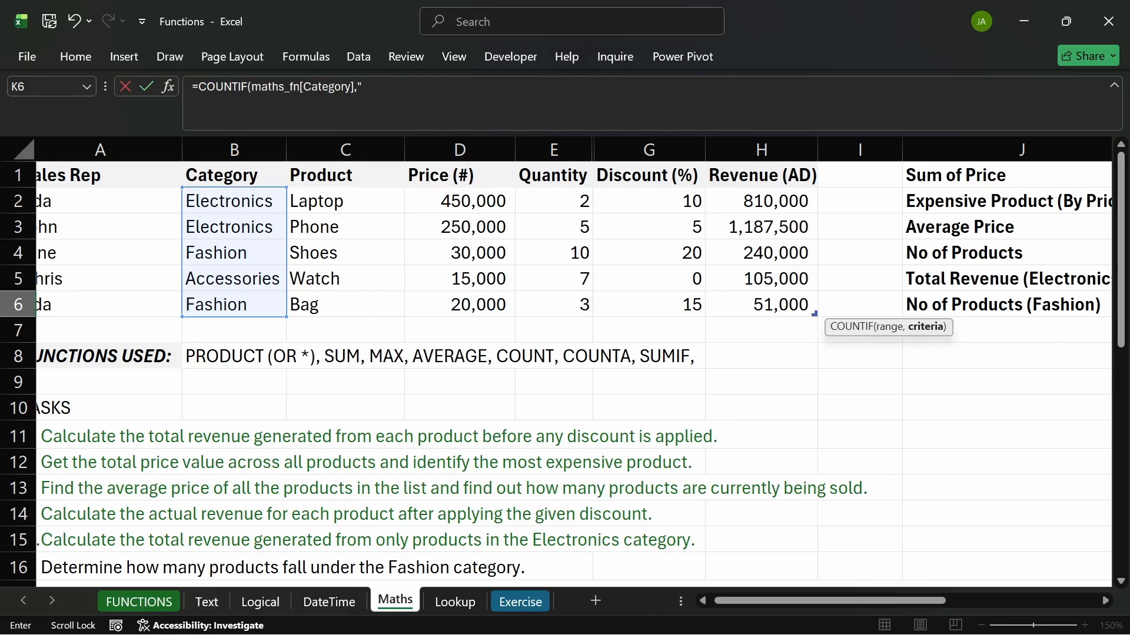
click(364, 87)
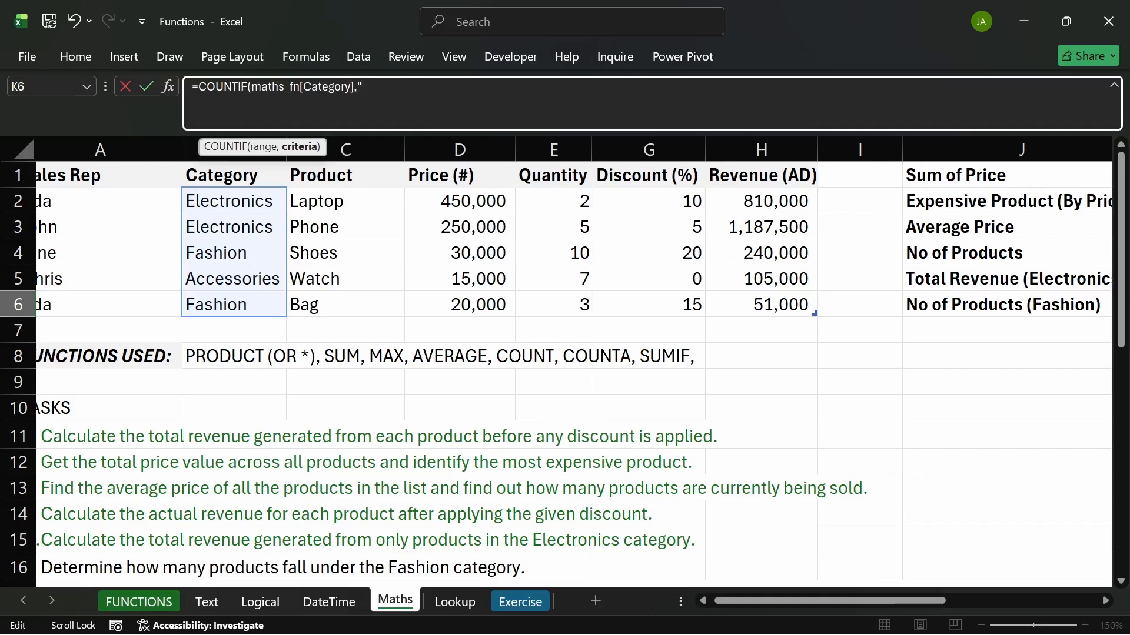
text(Fashion)
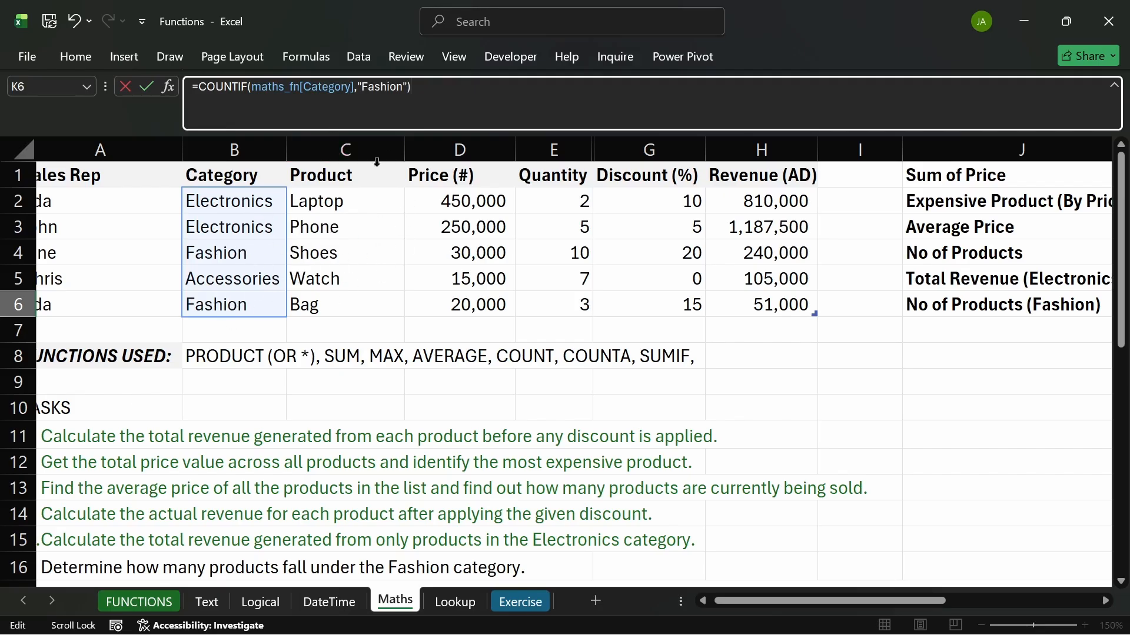
key(Return)
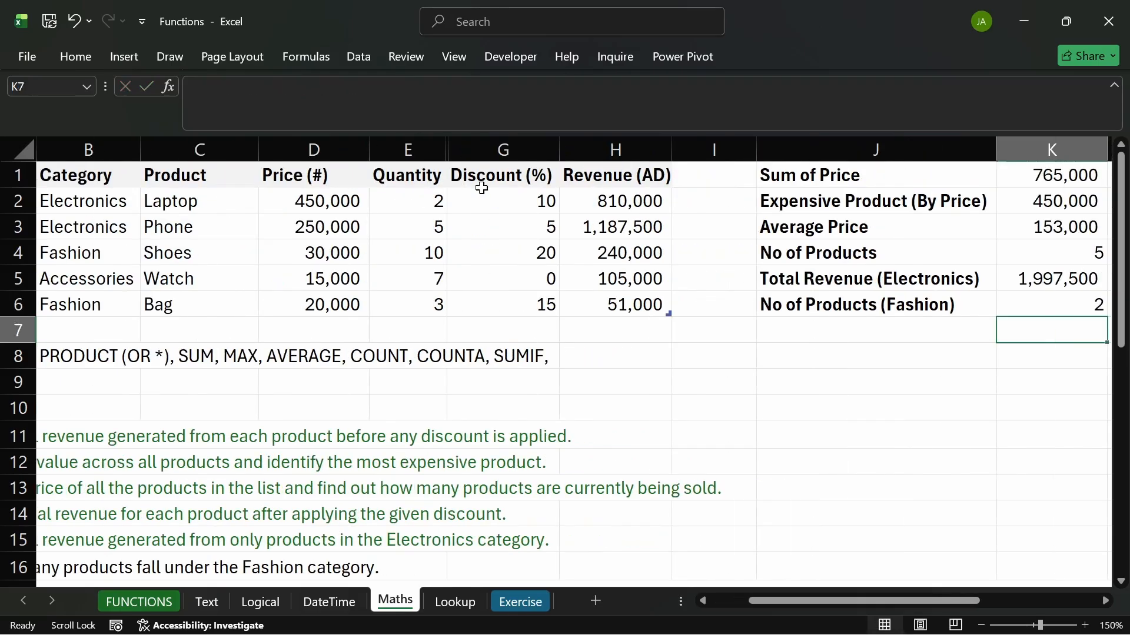
click(1017, 301)
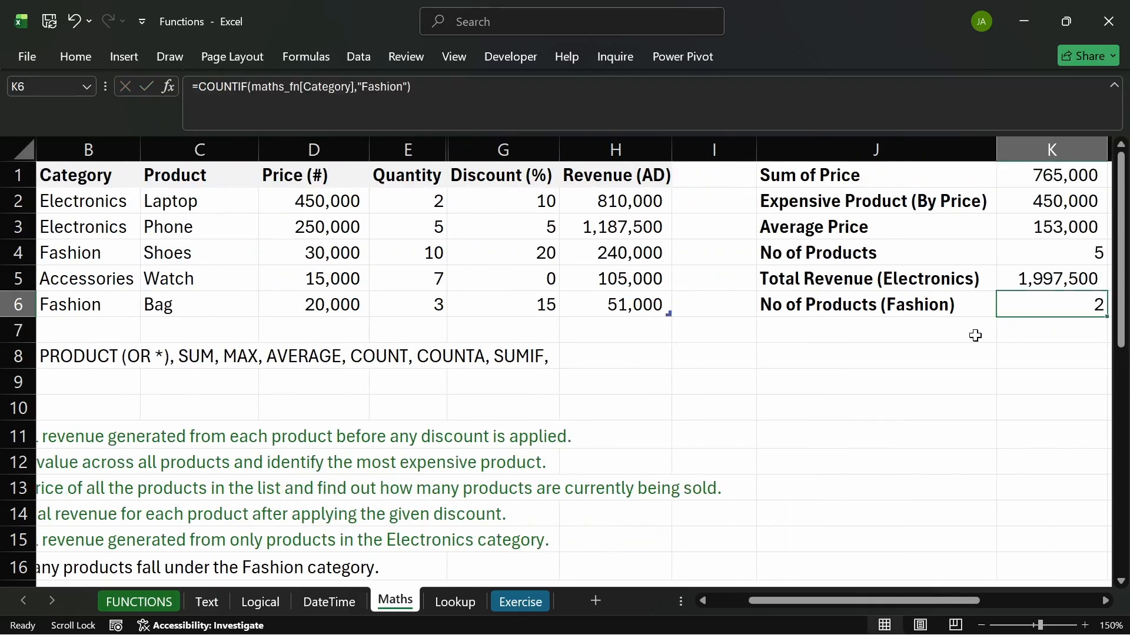
- Mark task 6 in A16 as done by giving its text the same green font colour as tasks 1 to 5
drag(809, 601, 706, 603)
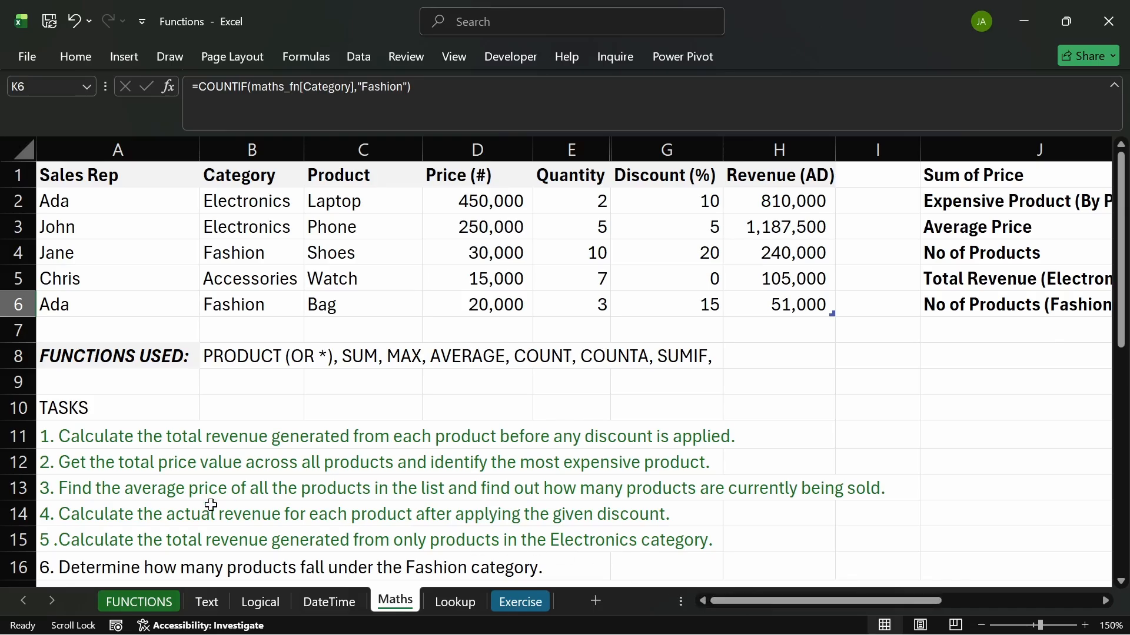
scroll(159, 488, down, 1)
click(90, 488)
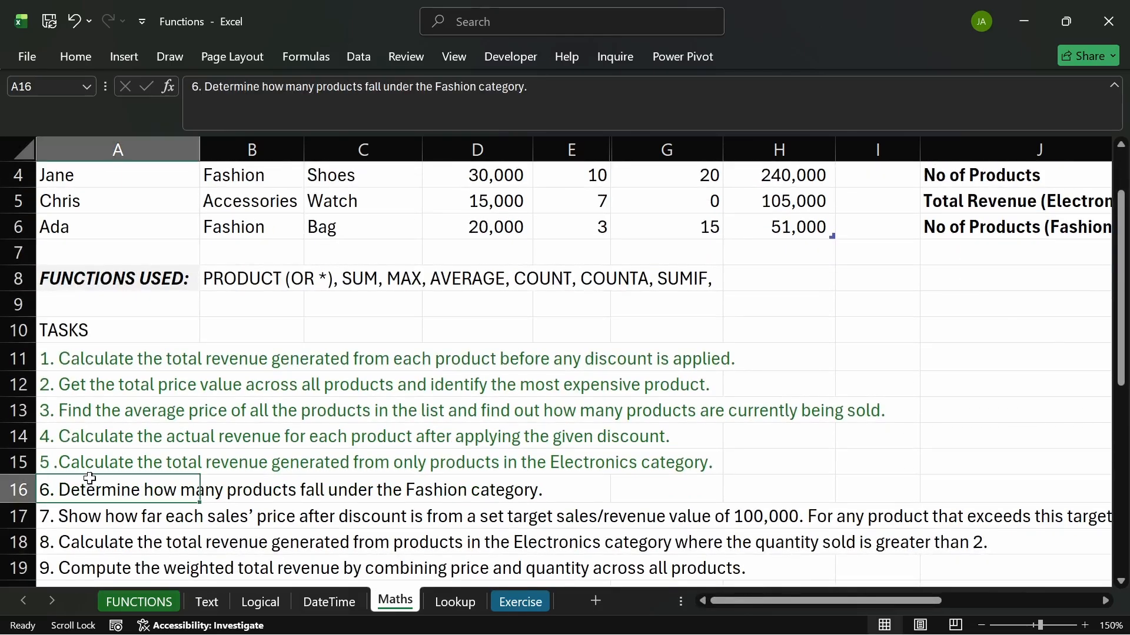
click(80, 52)
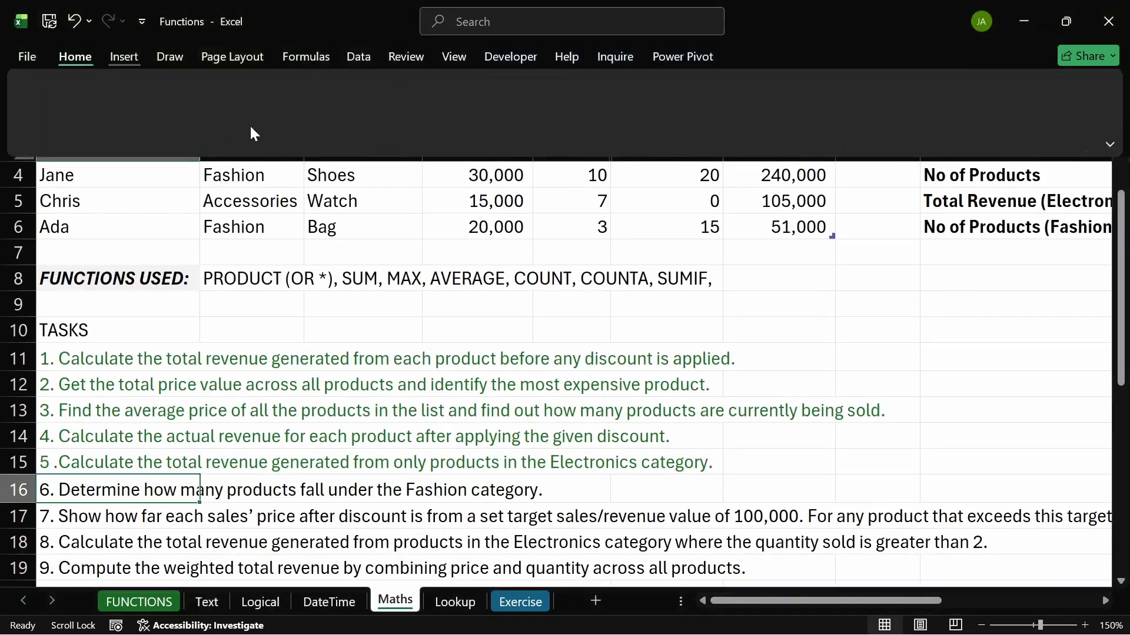
click(282, 116)
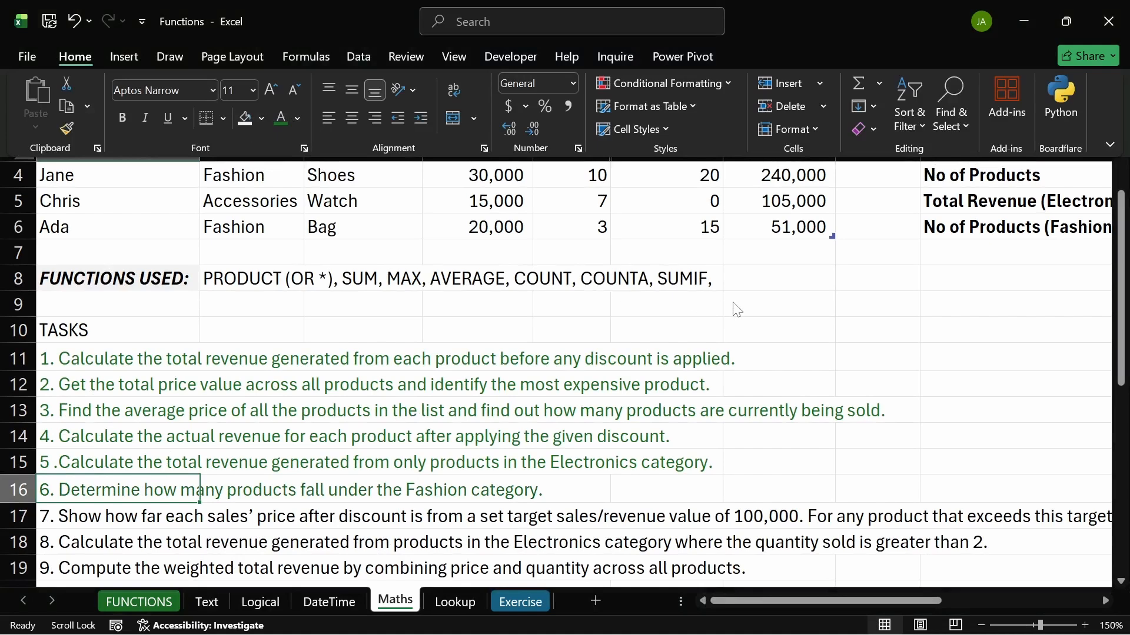
- Append "COUNTIF," to the end of the functions used list in B8
click(242, 280)
double_click(241, 280)
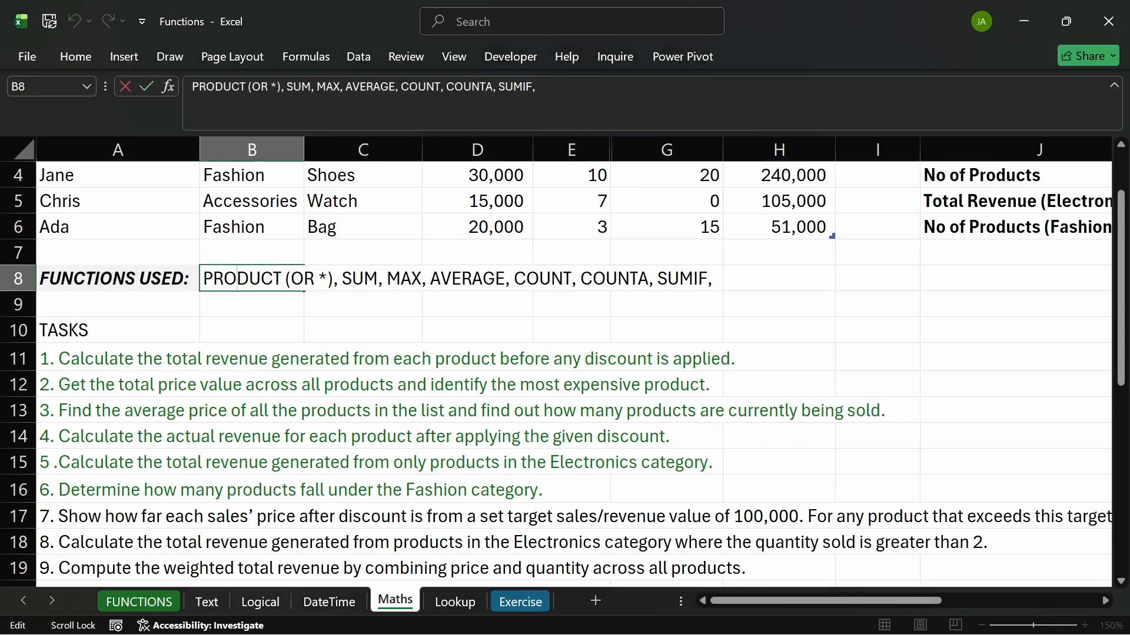
text(COUNT)
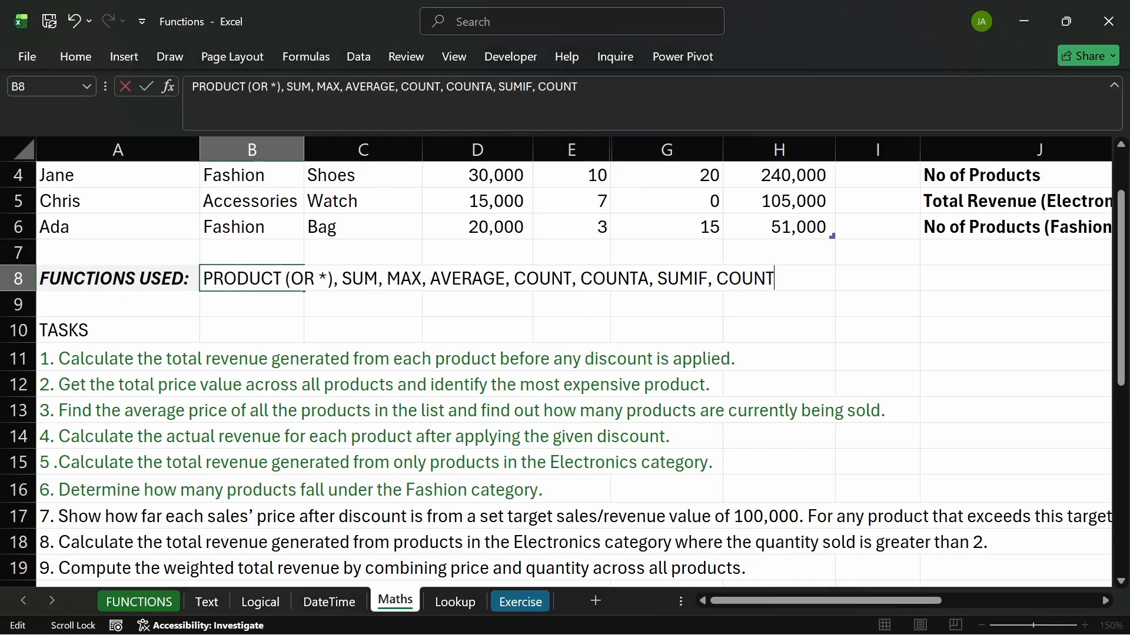
text(IF,)
key(Return)
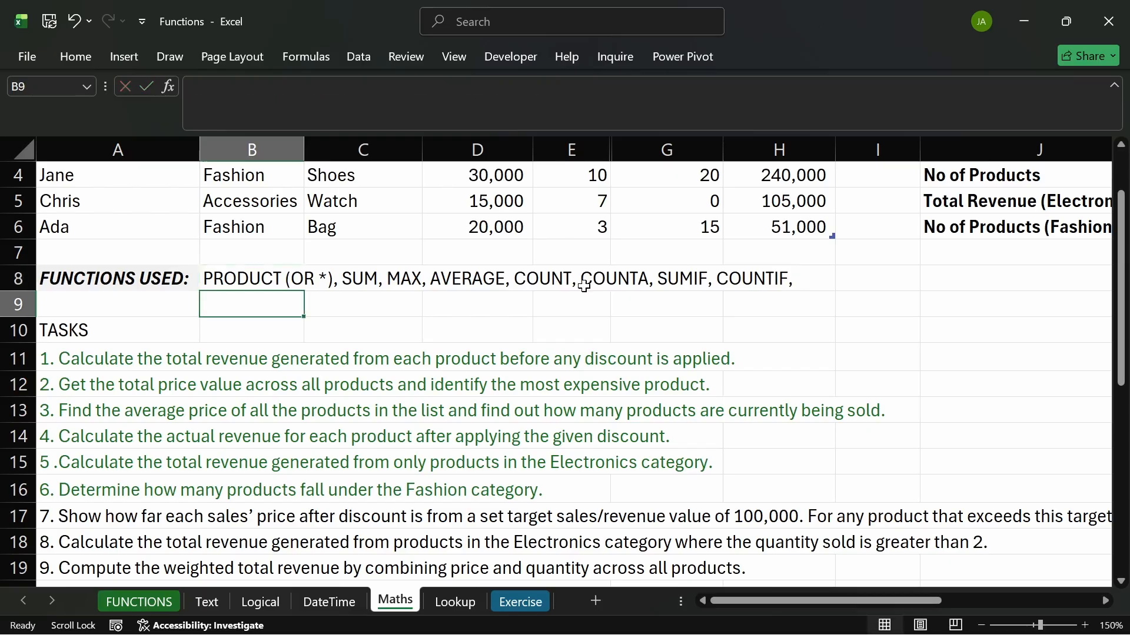
- Read the whole of task 7 in A17, including its note about negative values
click(99, 518)
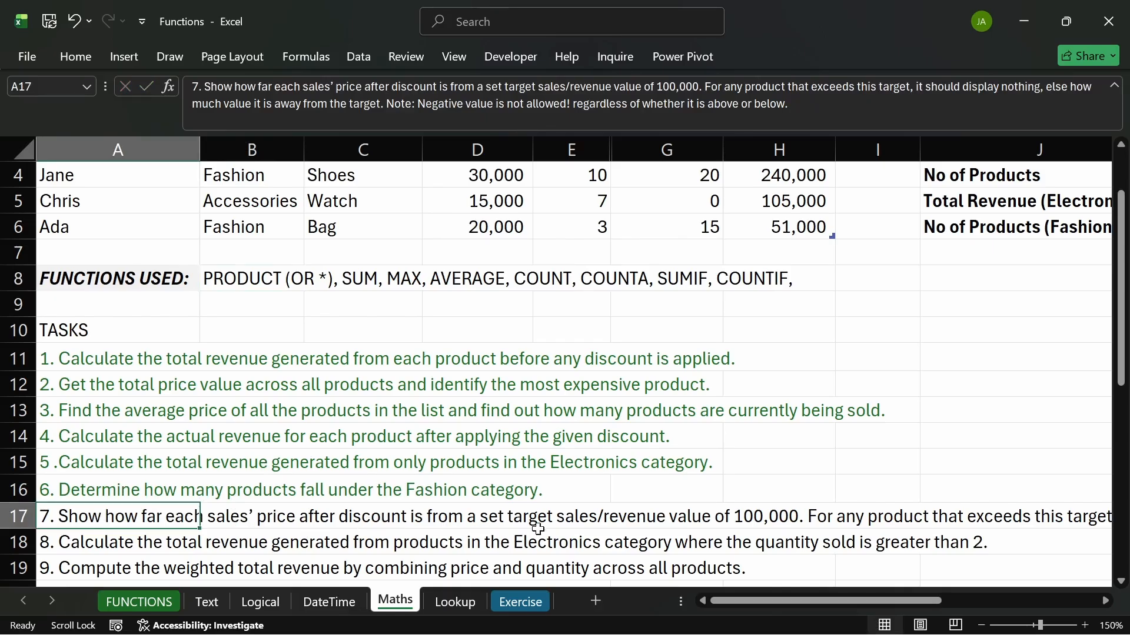
scroll(583, 496, down, 2)
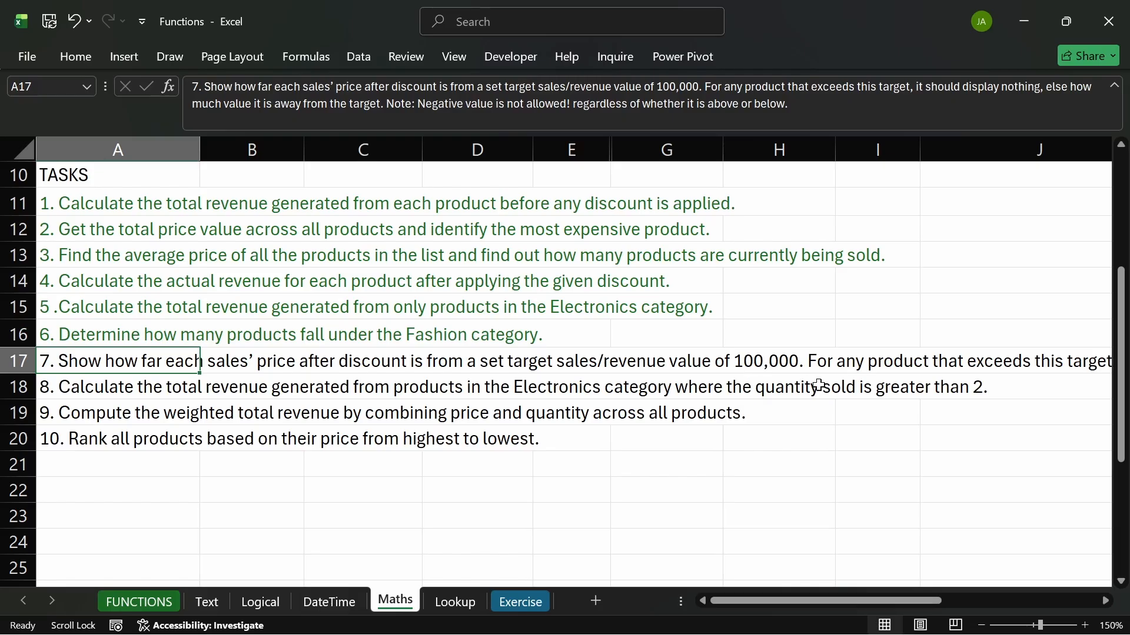
drag(826, 600, 929, 597)
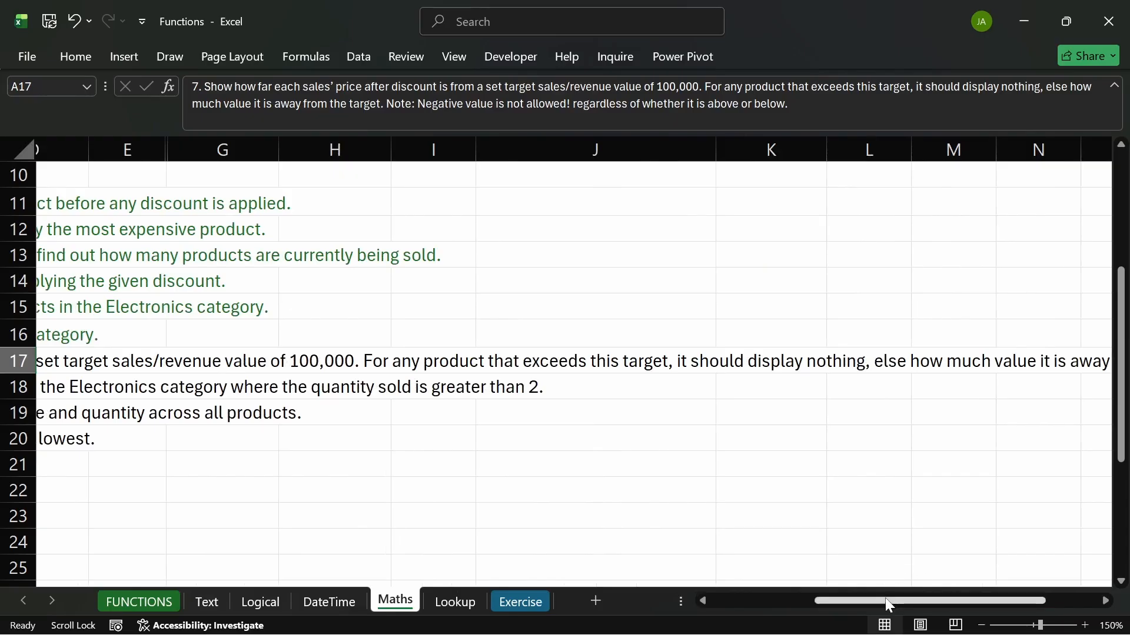
drag(885, 597, 944, 600)
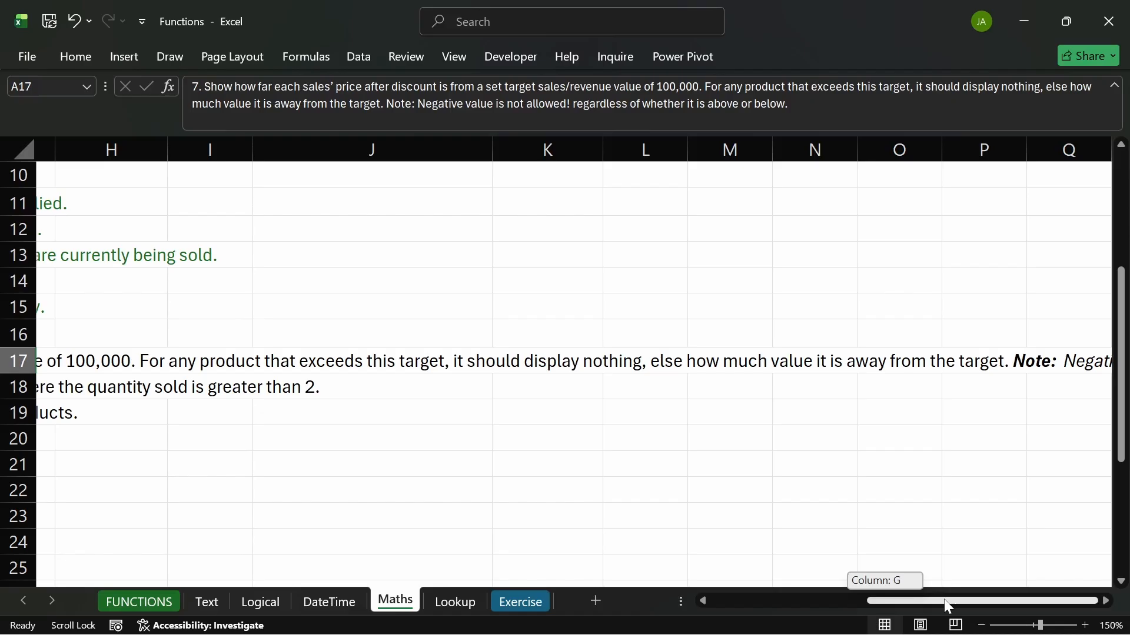
drag(943, 599, 990, 599)
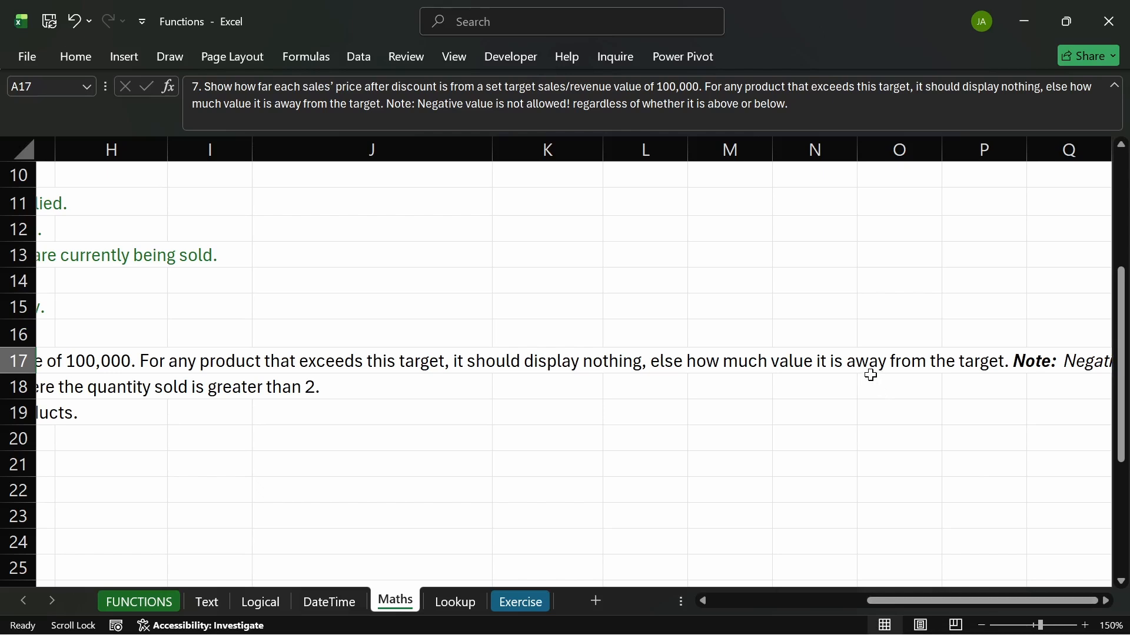
scroll(870, 372, right, 3)
scroll(814, 386, right, 2)
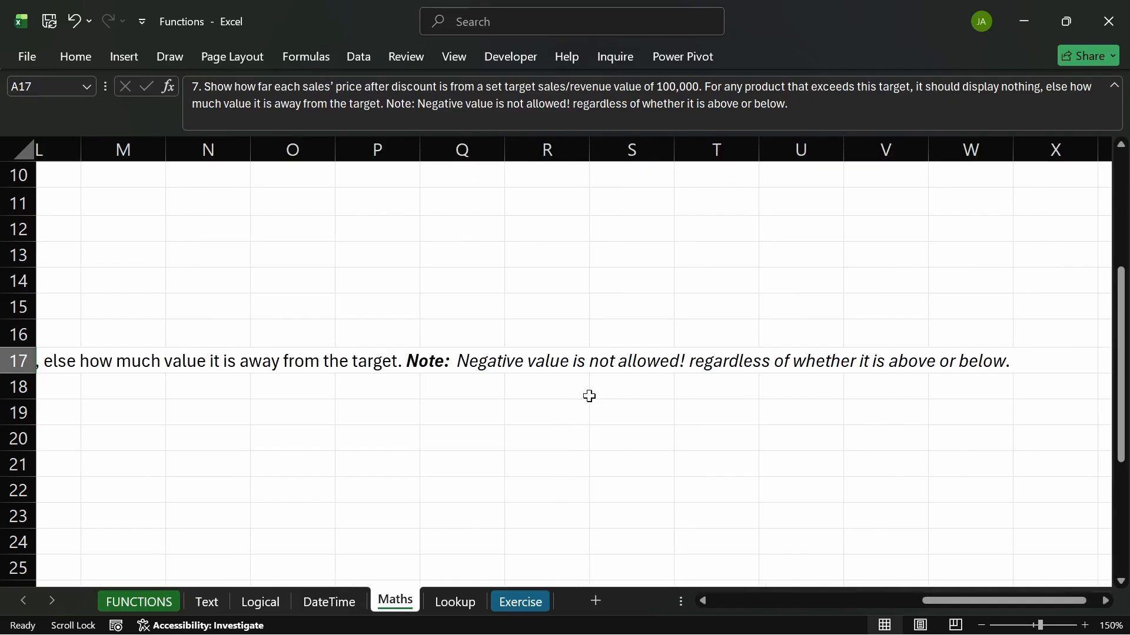
scroll(489, 379, left, 5)
scroll(489, 380, up, 2)
scroll(489, 379, left, 3)
scroll(488, 379, up, 1)
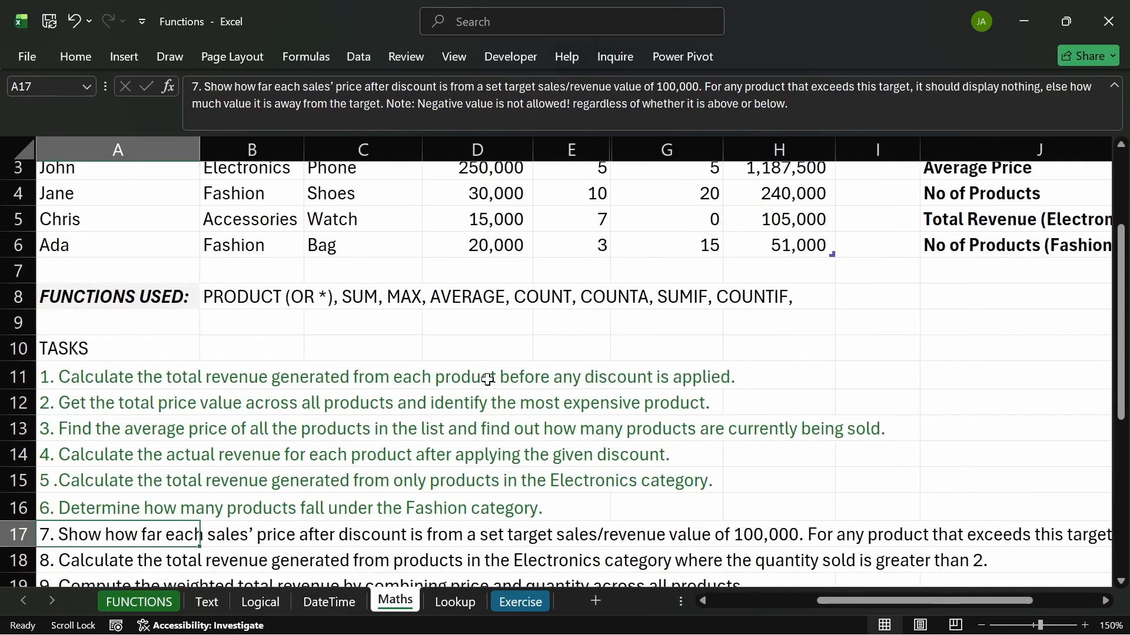
- Compare the summary block in columns J and K and the sales table's revenue column with the requirements of task 7
click(844, 356)
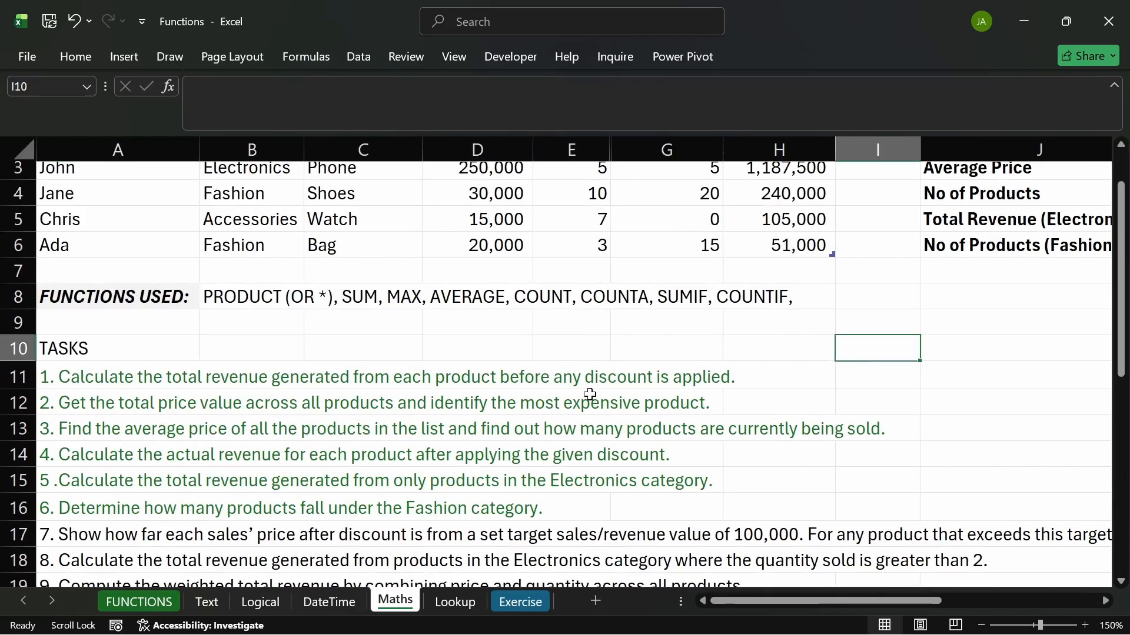
scroll(765, 352, right, 3)
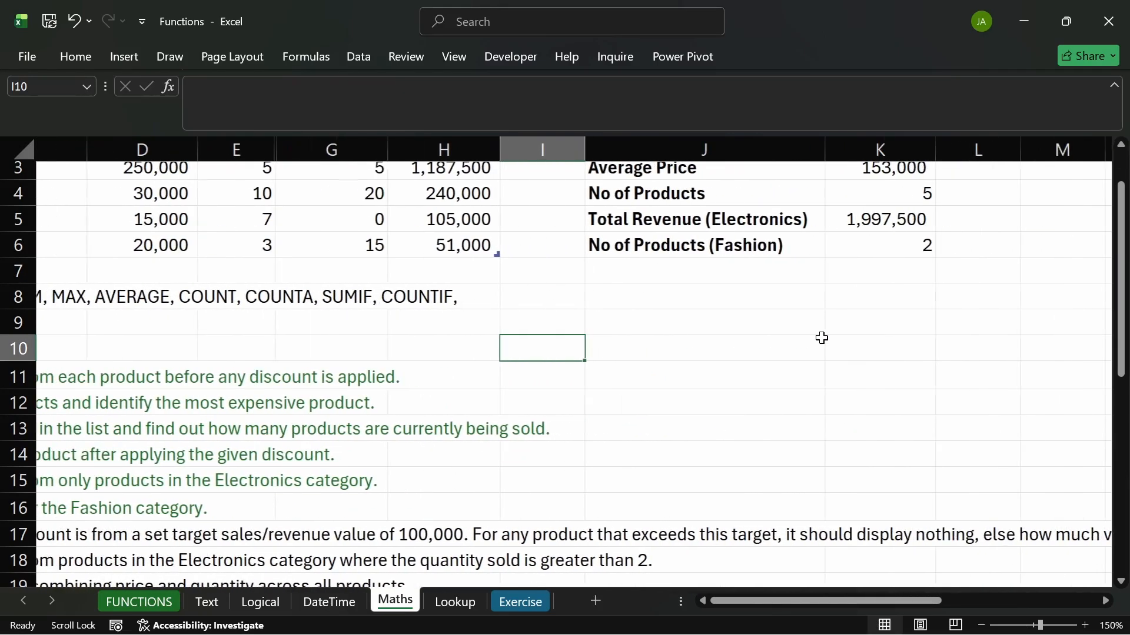
scroll(821, 337, up, 1)
scroll(822, 338, right, 1)
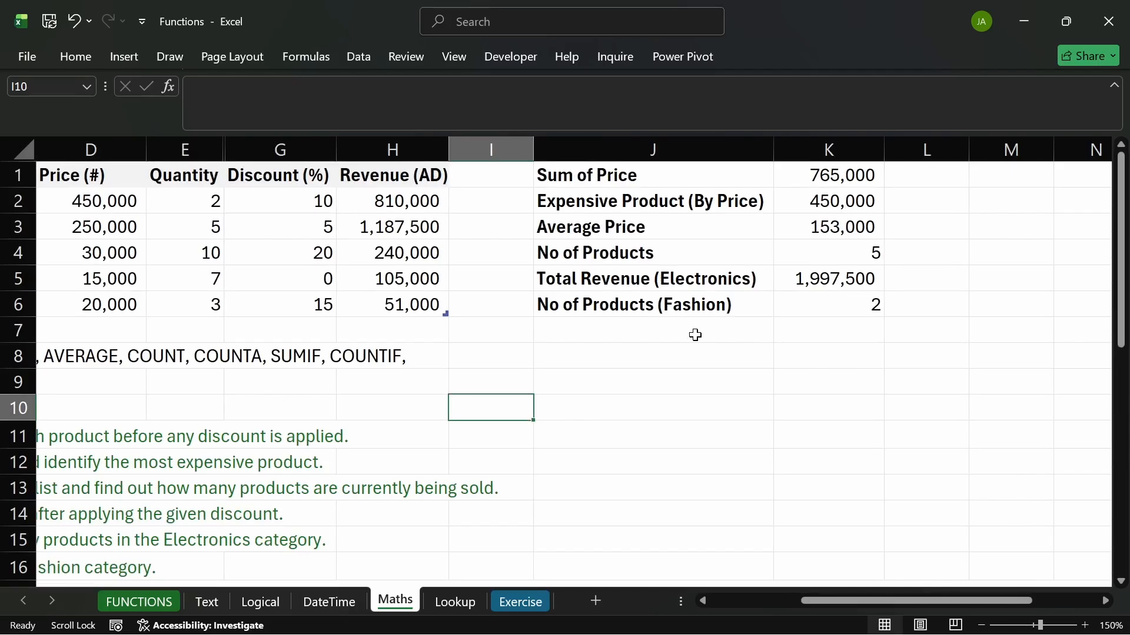
click(696, 336)
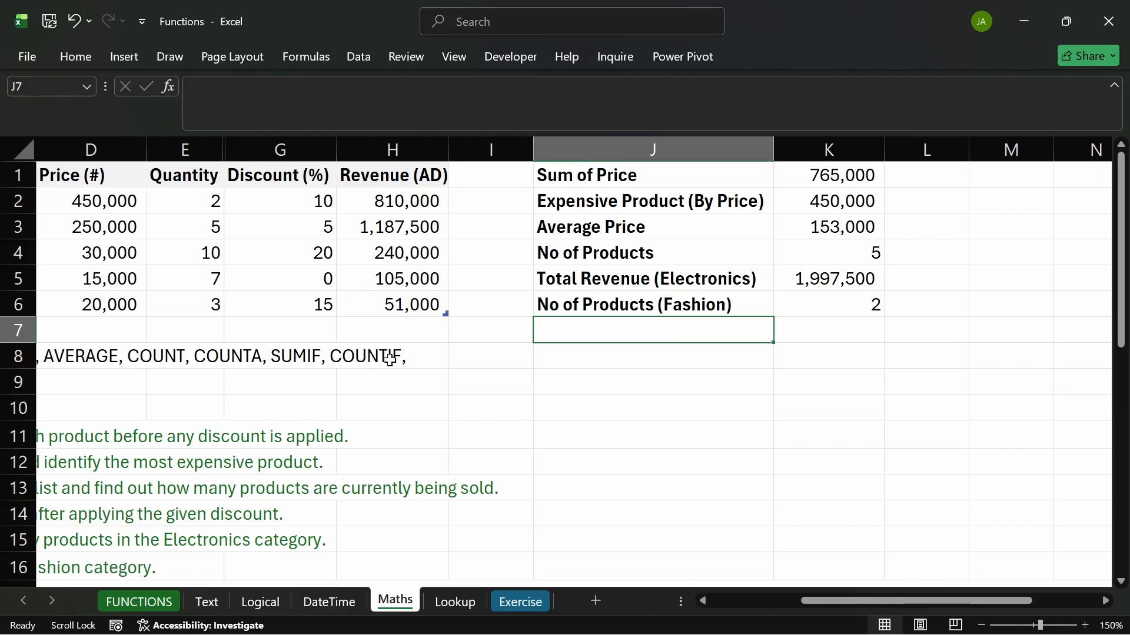
scroll(391, 355, left, 3)
scroll(381, 441, down, 1)
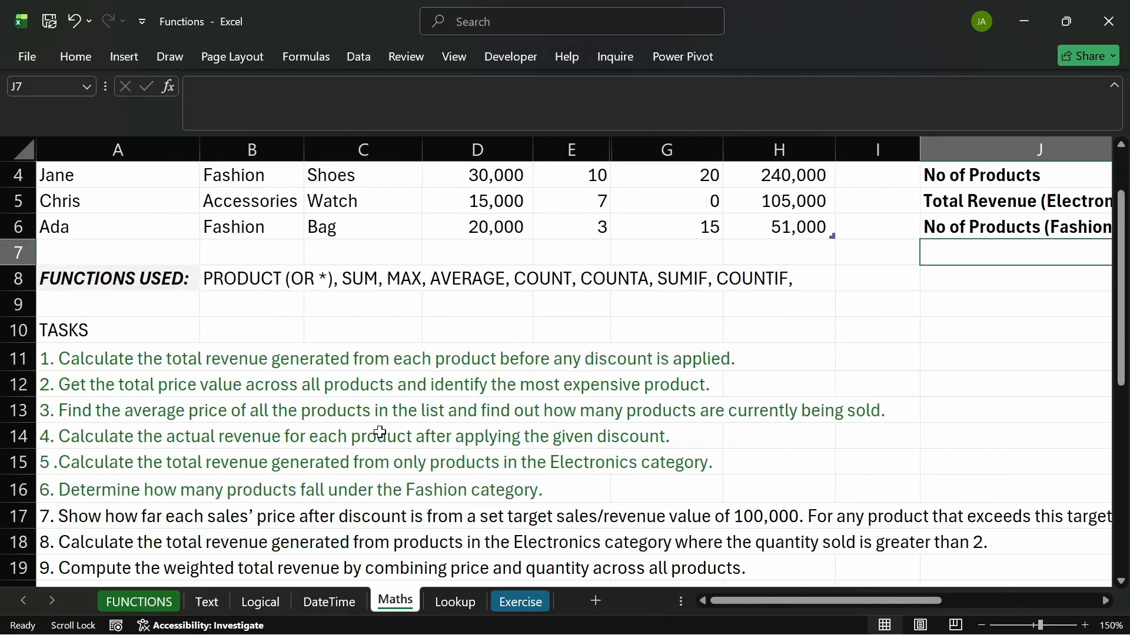
scroll(625, 410, up, 1)
scroll(673, 298, down, 1)
scroll(440, 455, up, 1)
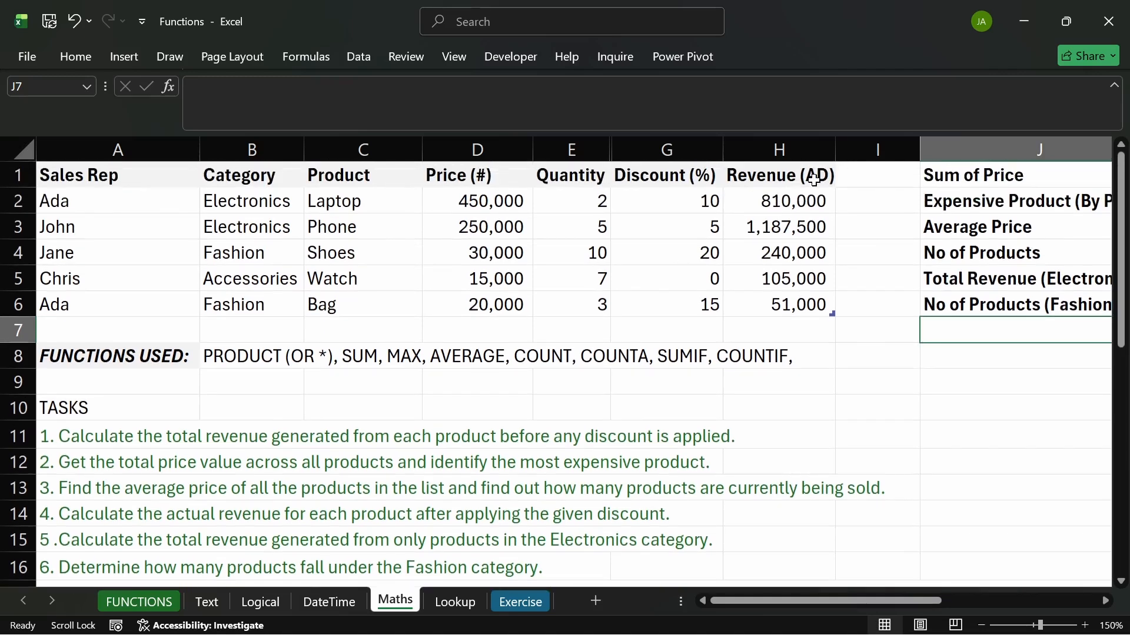
- Insert a new blank column I directly after the Revenue (AD) column
click(891, 143)
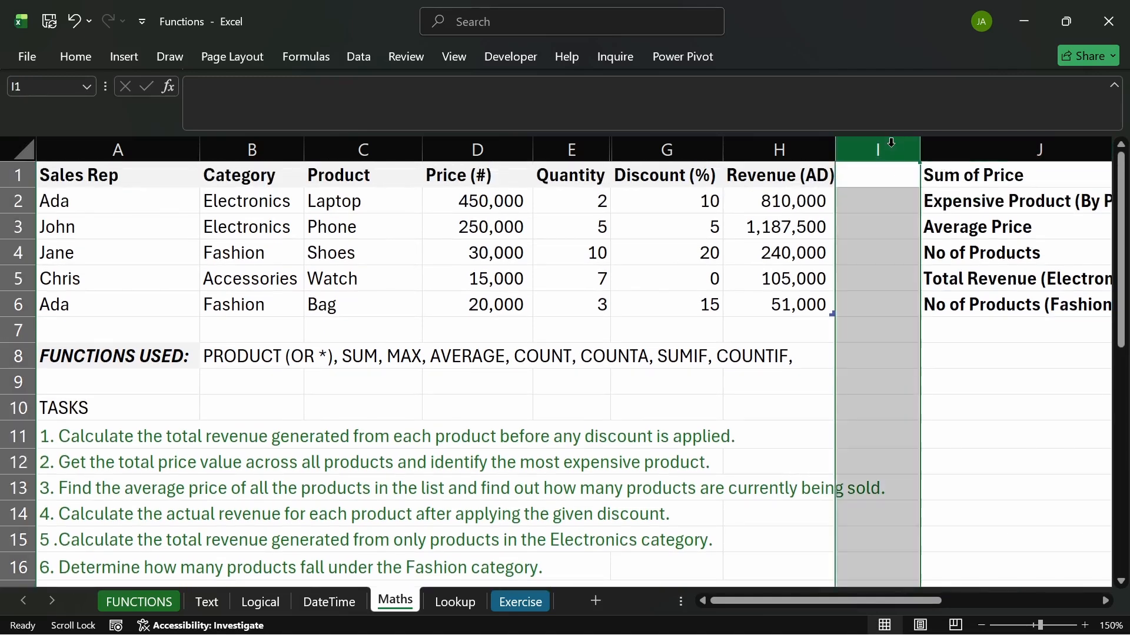
key(ctrl+shift+plus)
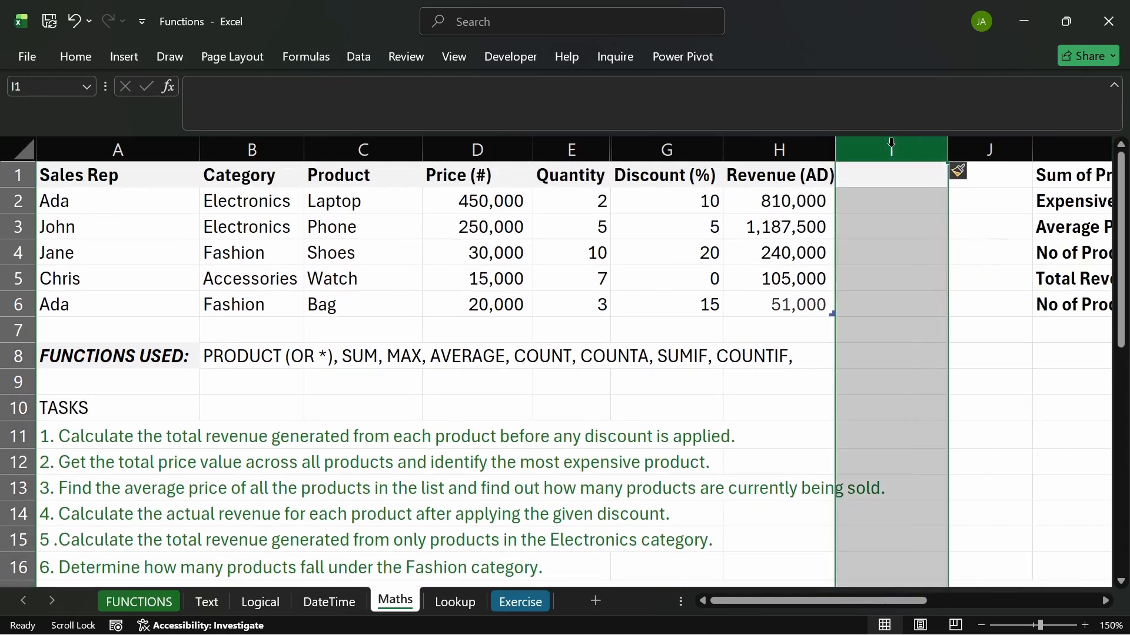
click(862, 170)
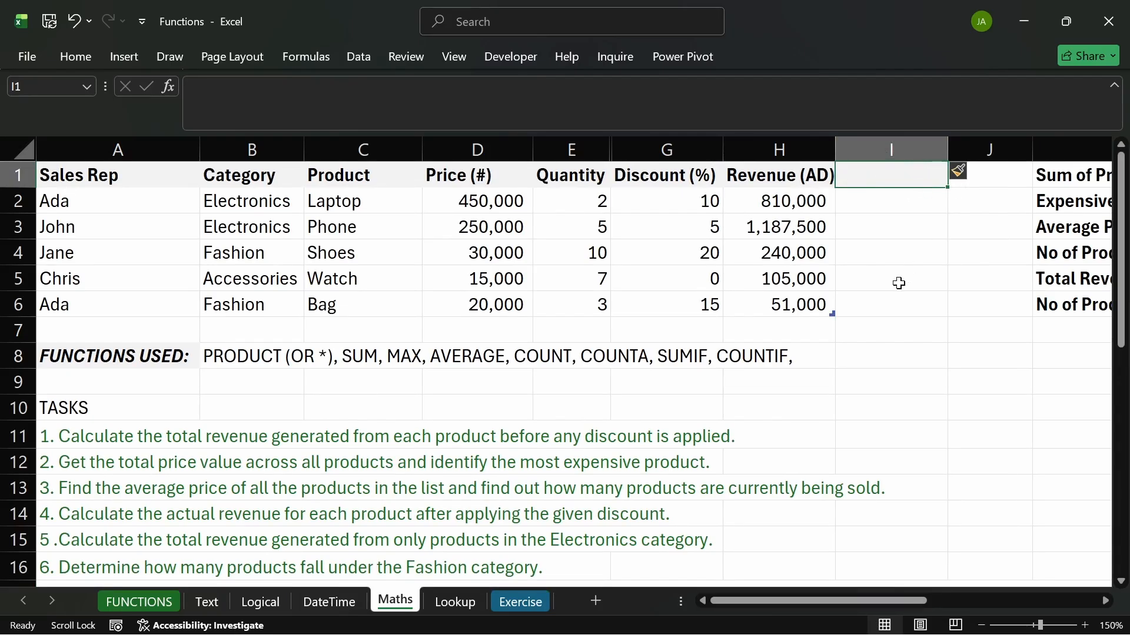
text(tRA)
key(BackSpace)
key(BackSpace)
key(BackSpace)
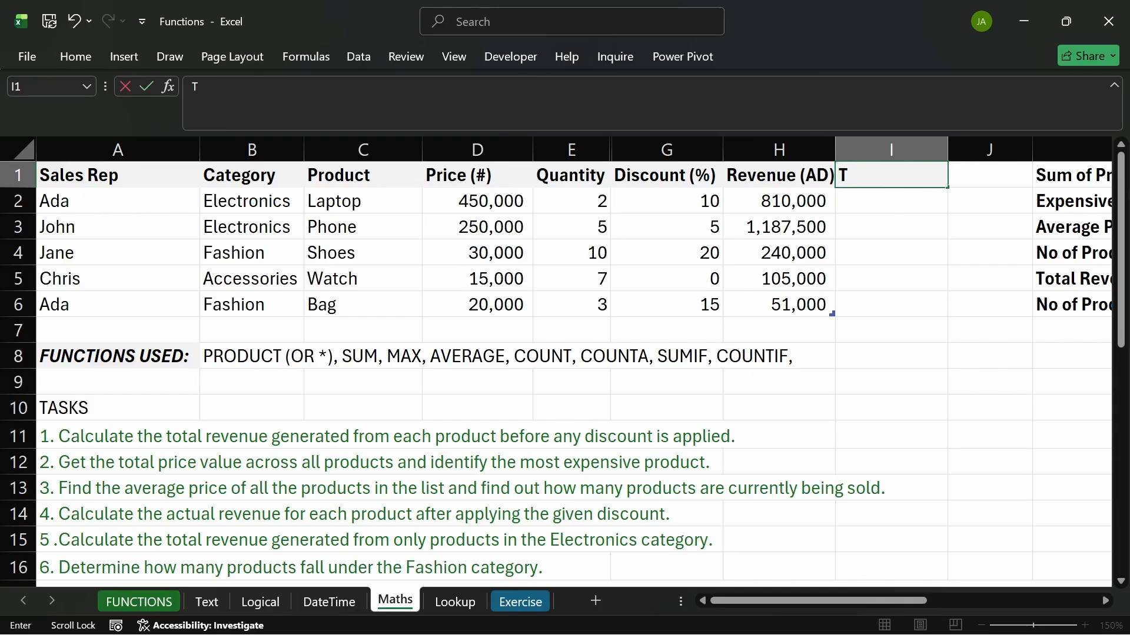
text(Target+)
click(41, 182)
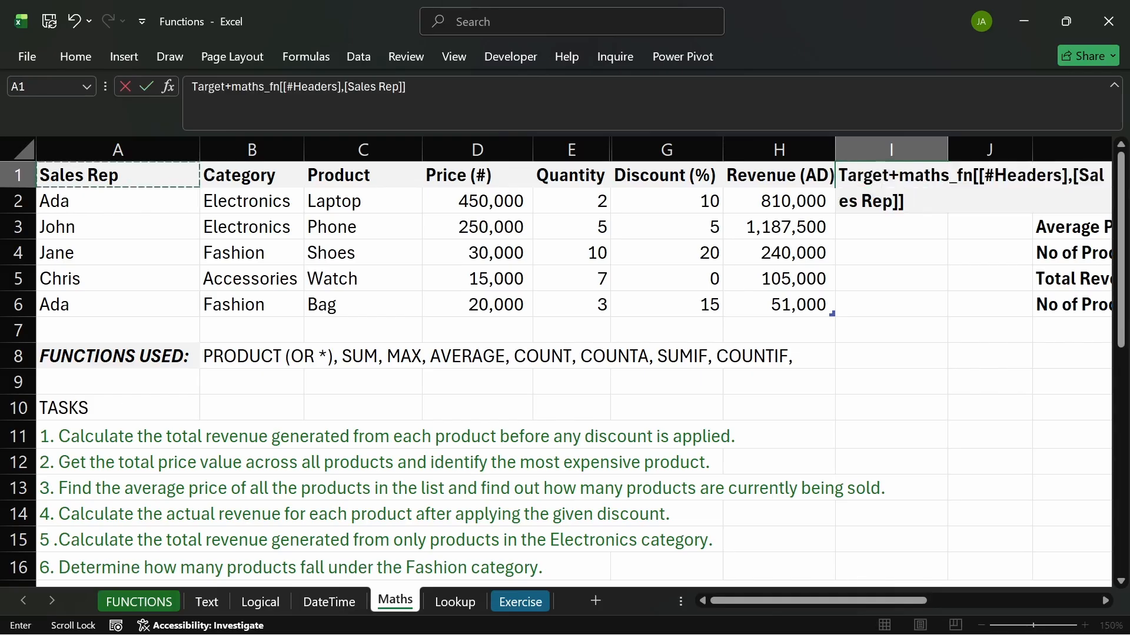
key(Escape)
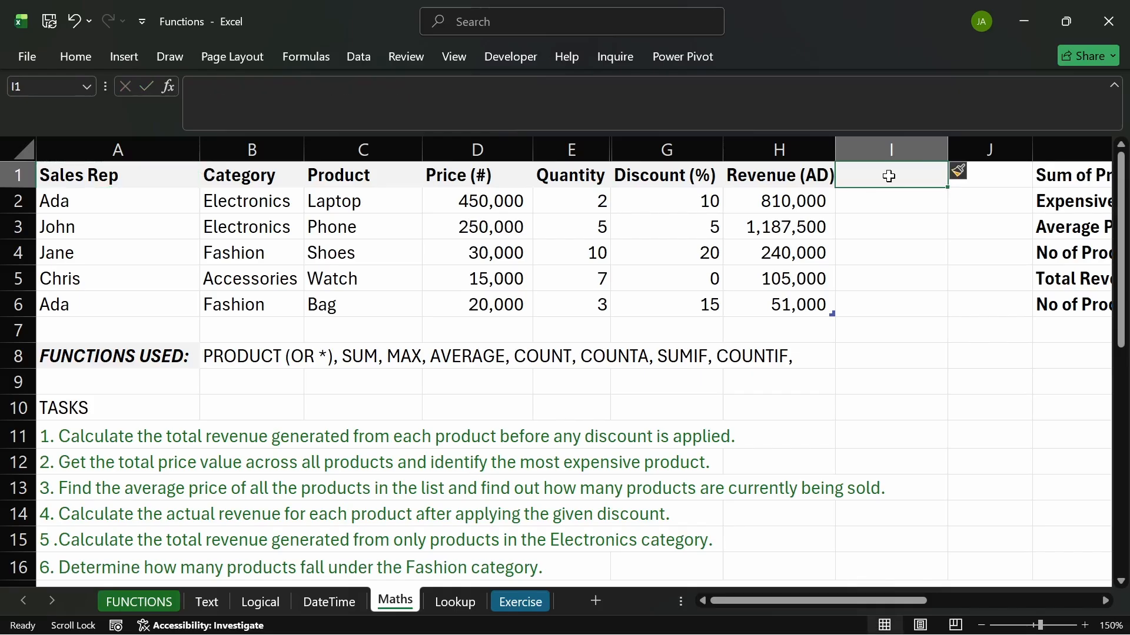
- Enter the header "Value away from Target" in I1 and fit column I's width to it
text(V)
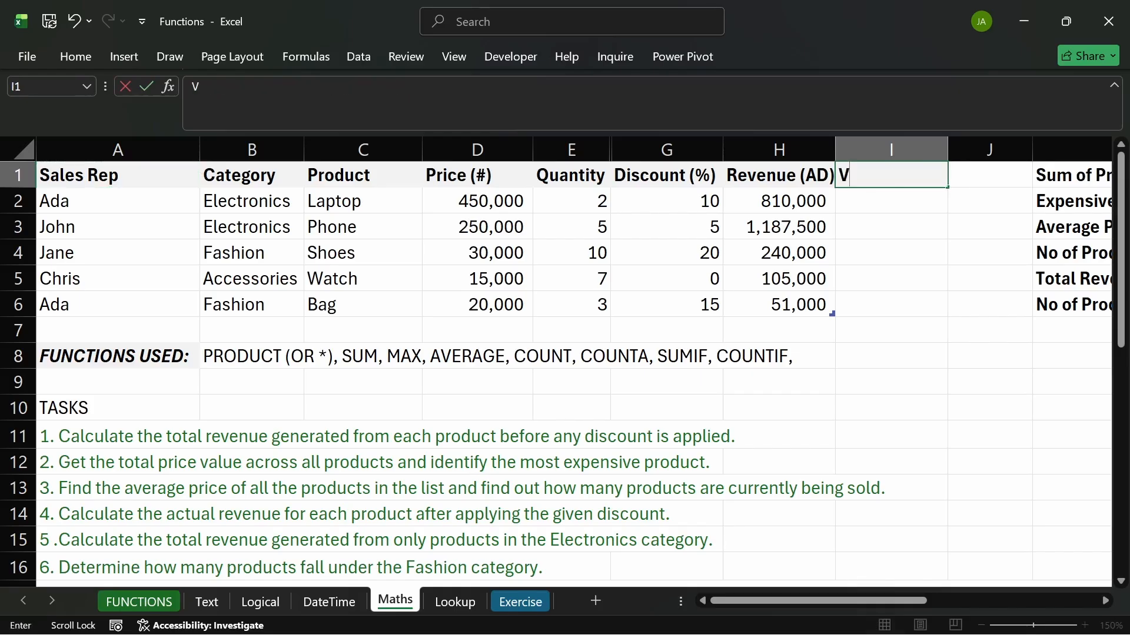
text(alue awa)
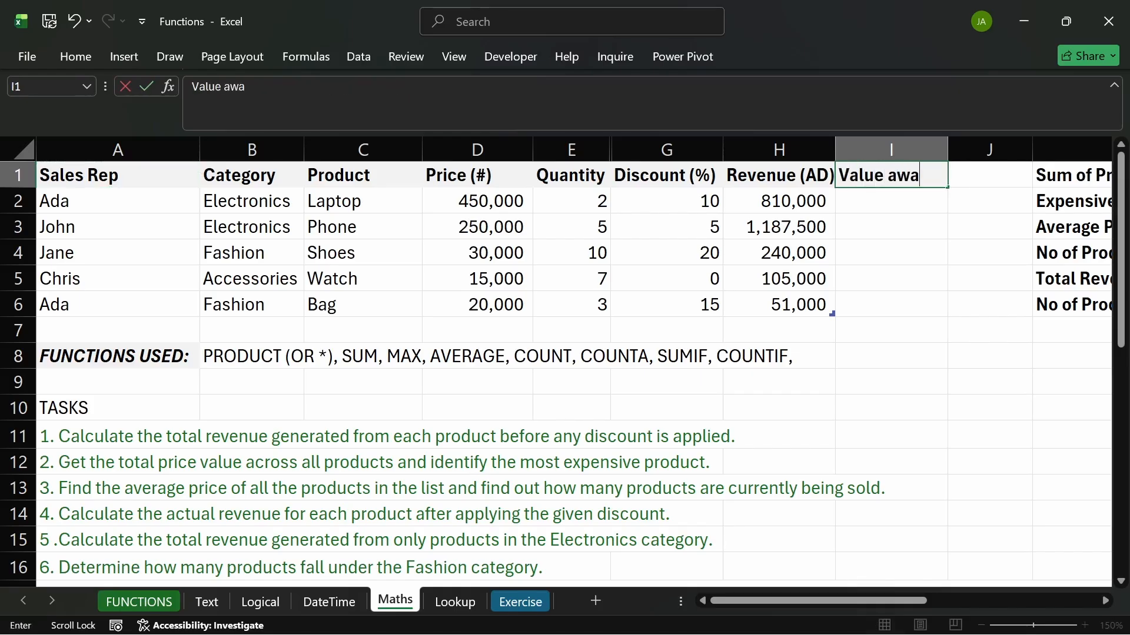
text(y fr)
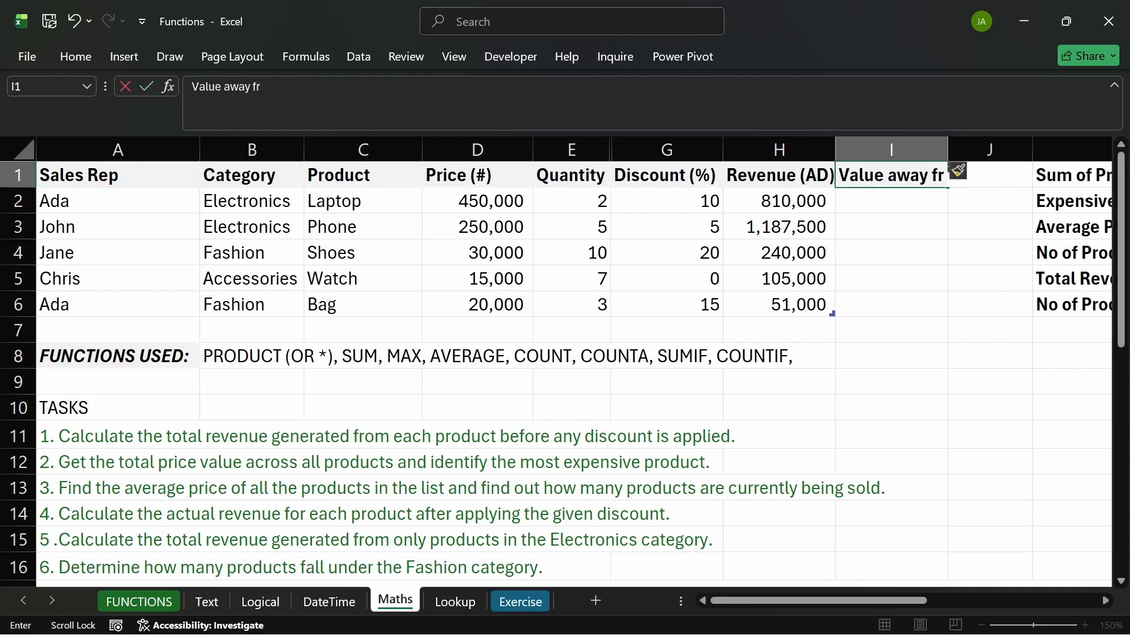
text(om Targert)
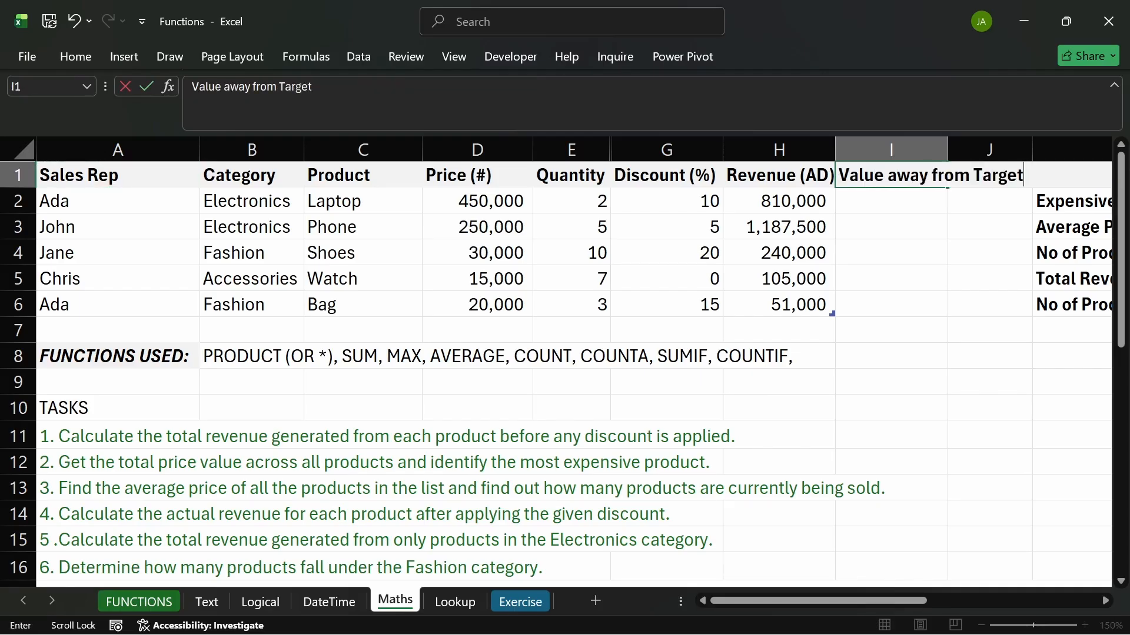
key(Return)
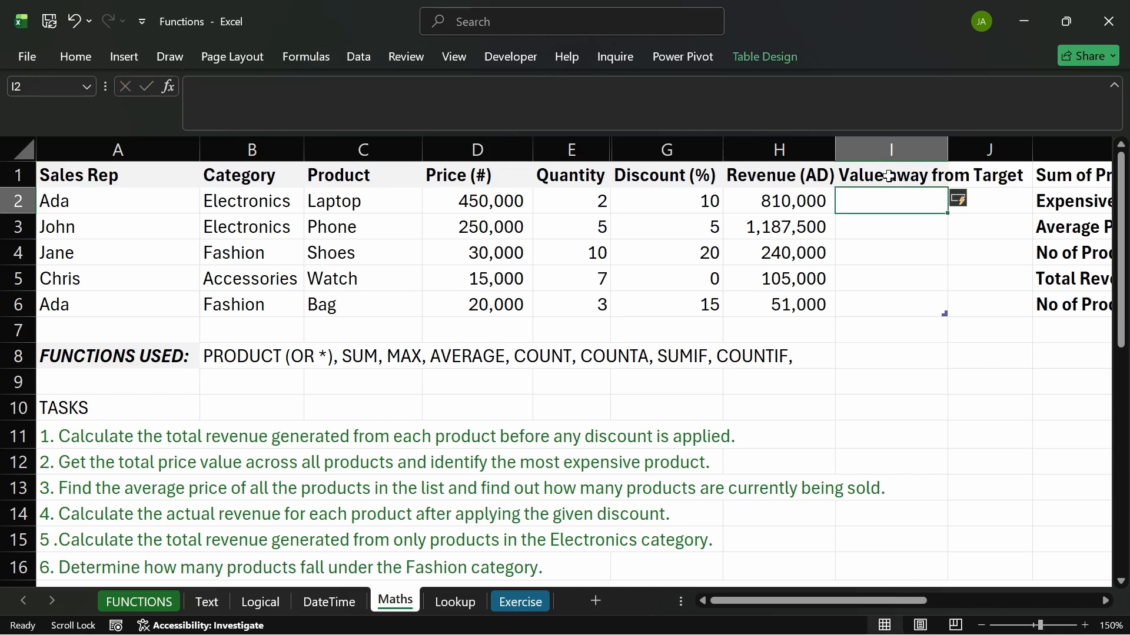
double_click(953, 162)
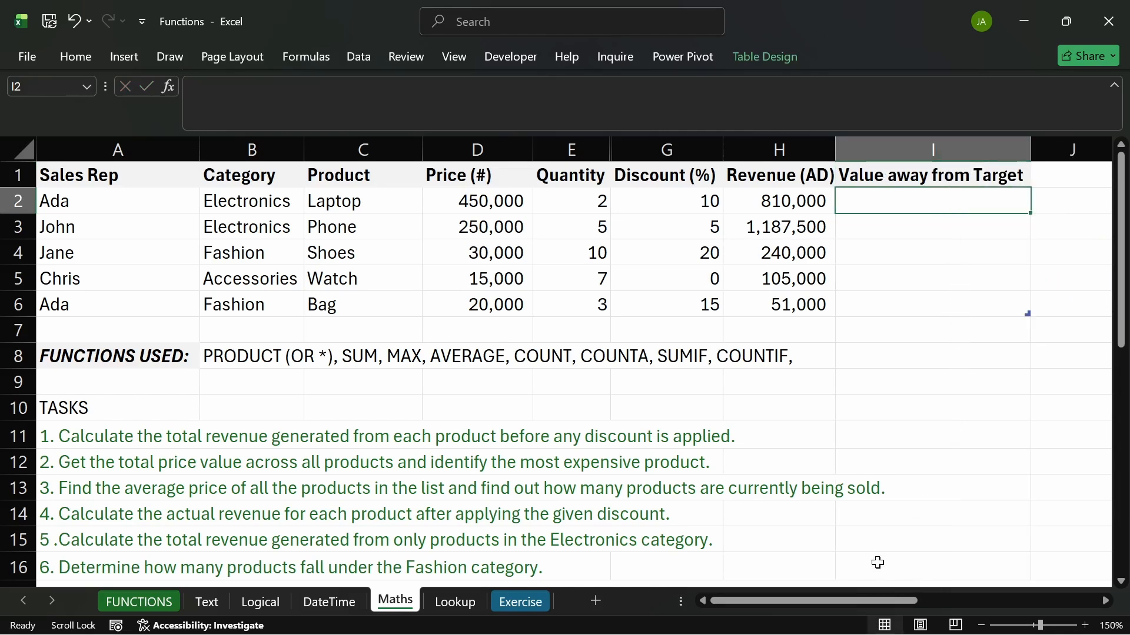
- Review the Revenue (AD) figures in H2:H6 alongside the empty Value away from Target cells in I2:I6
drag(864, 595, 906, 602)
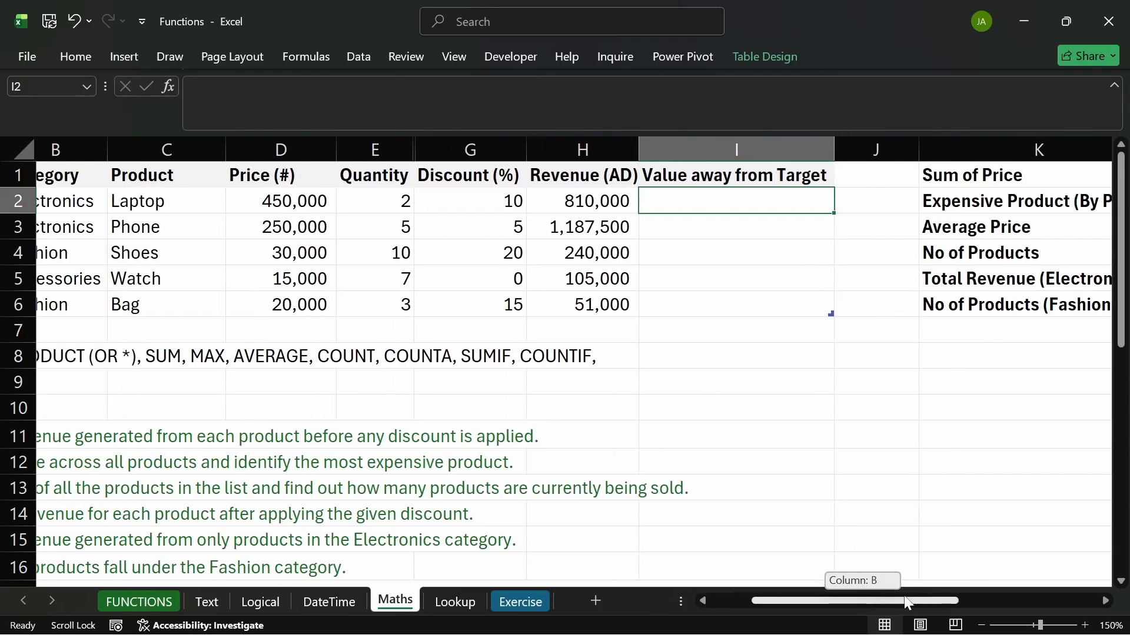
click(627, 171)
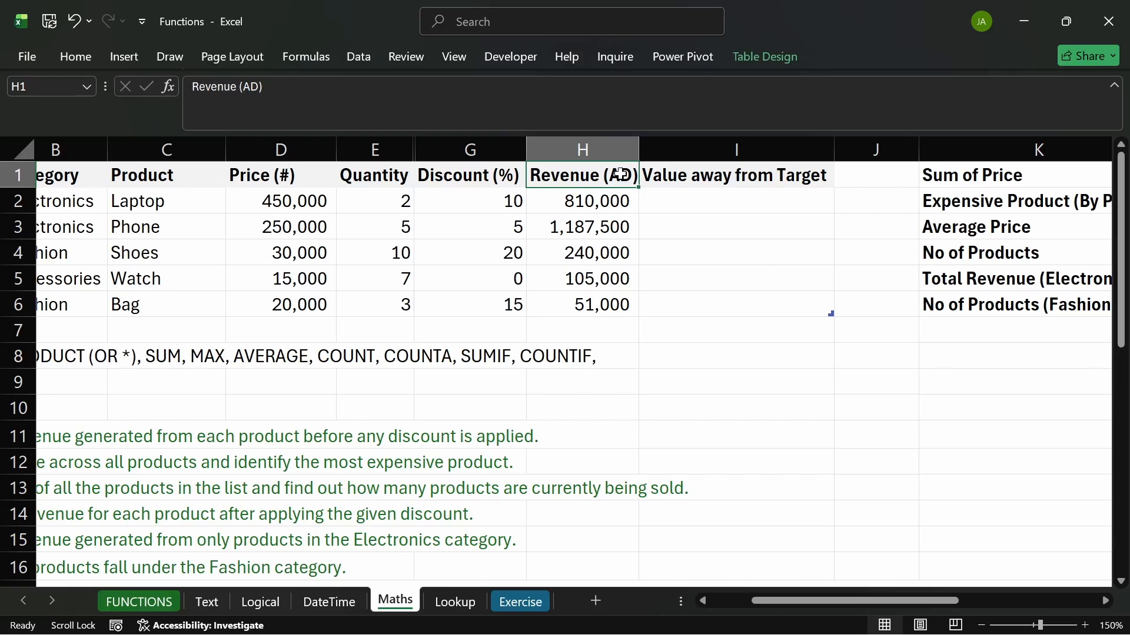
click(678, 176)
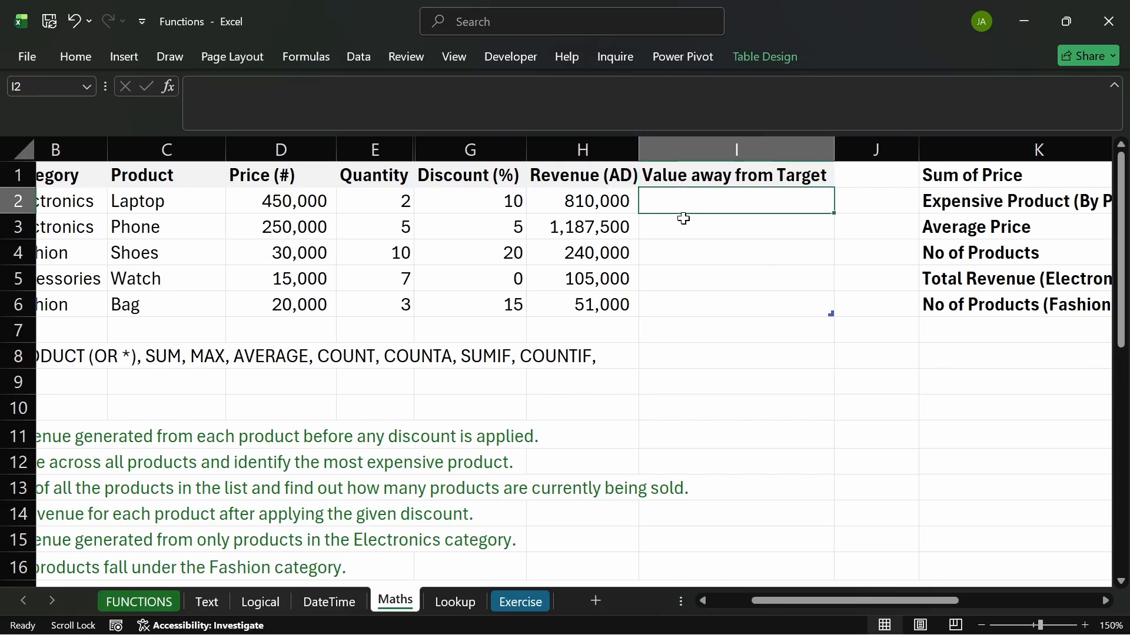
text(=)
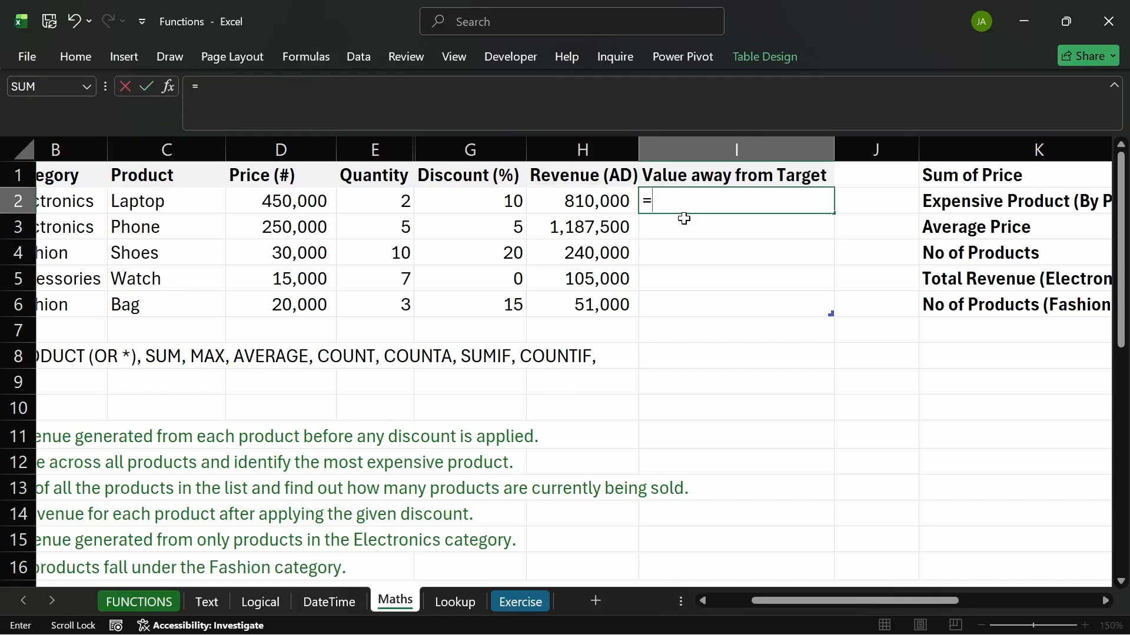
key(Escape)
click(674, 332)
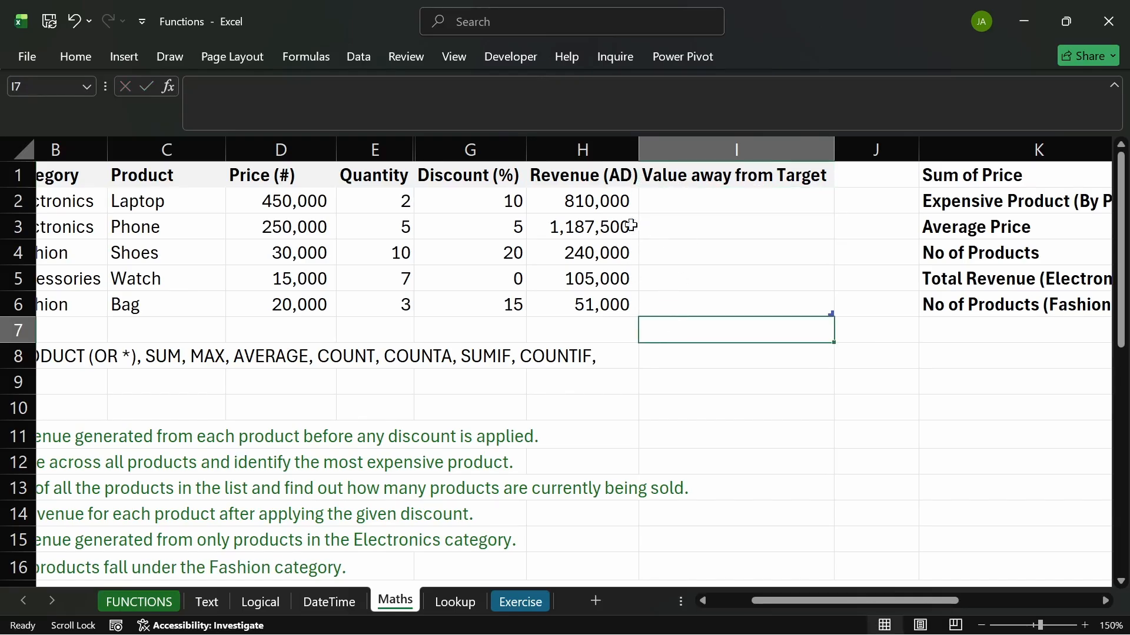
click(588, 205)
click(663, 206)
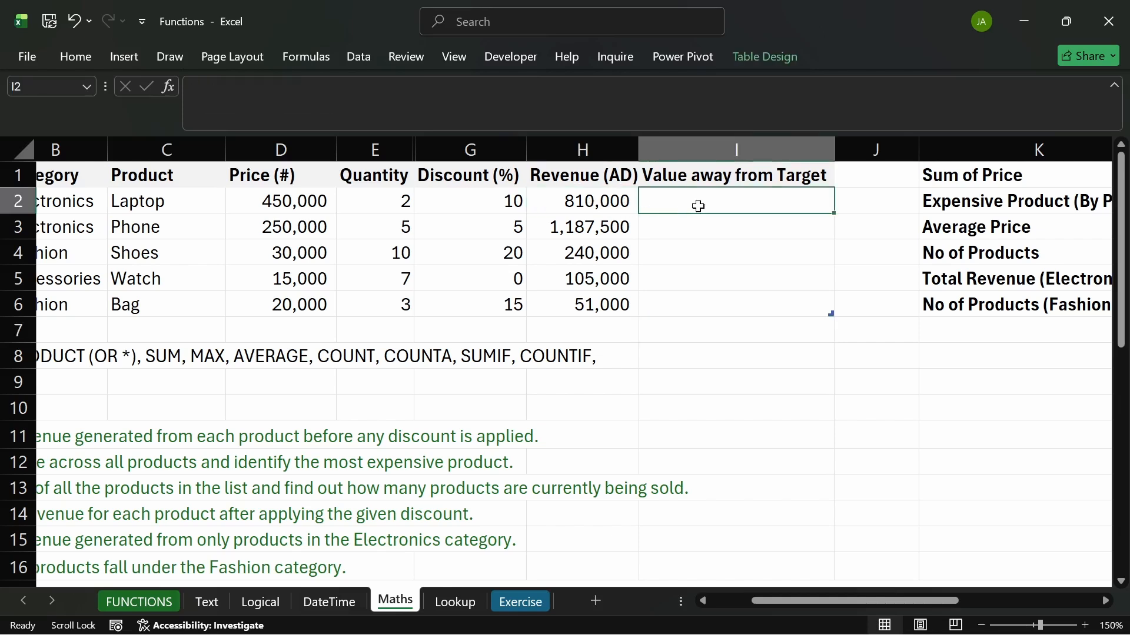
drag(609, 204, 606, 306)
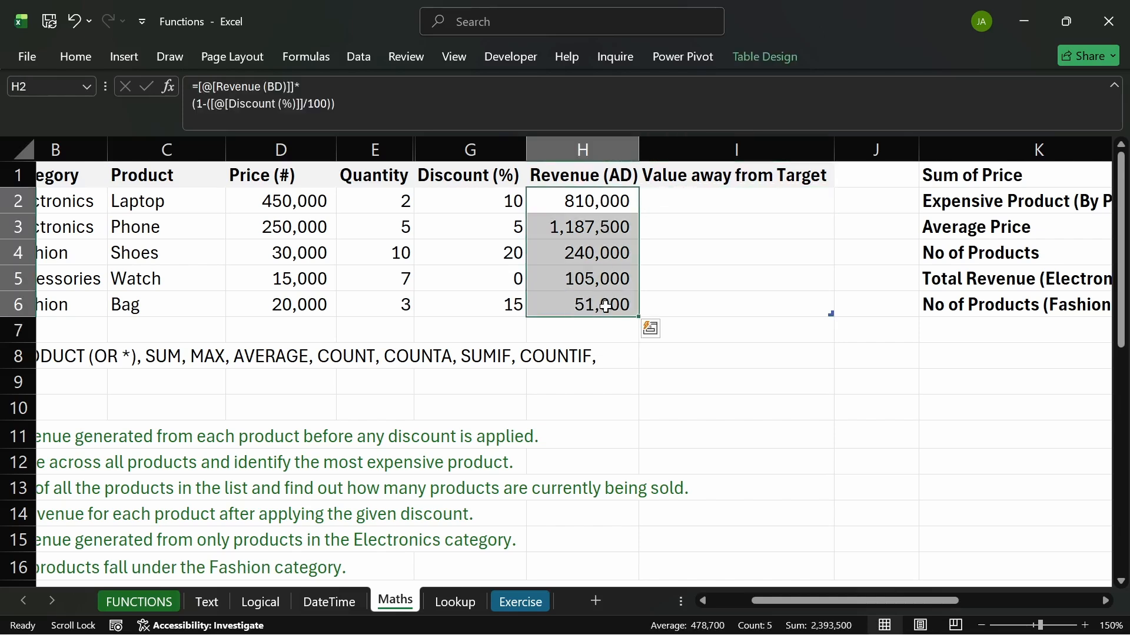
click(659, 202)
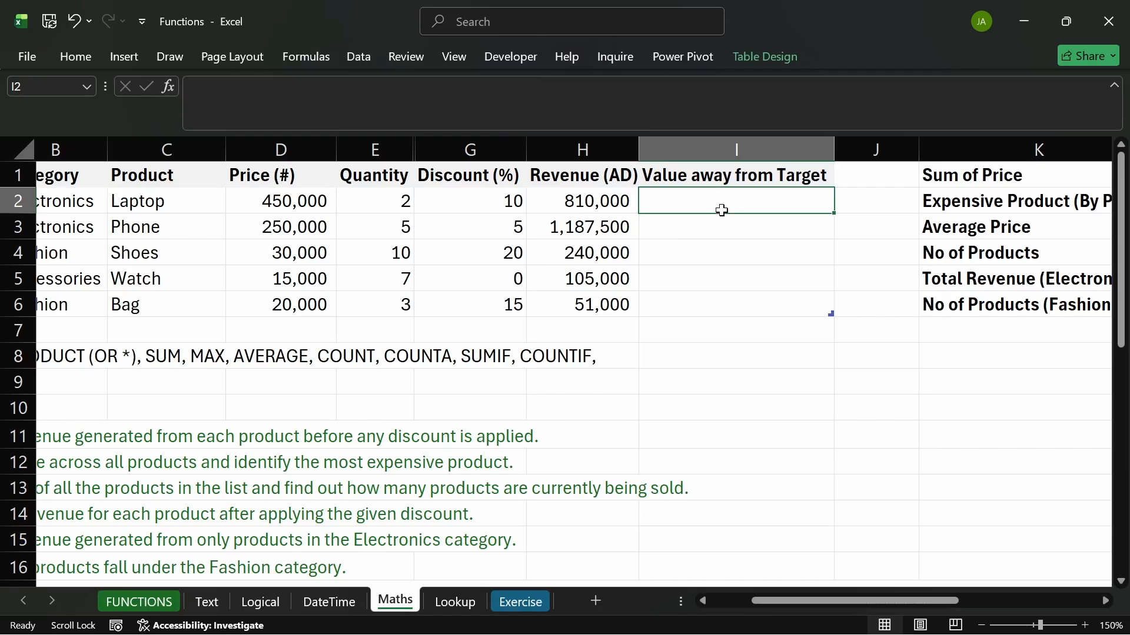
drag(722, 206, 722, 303)
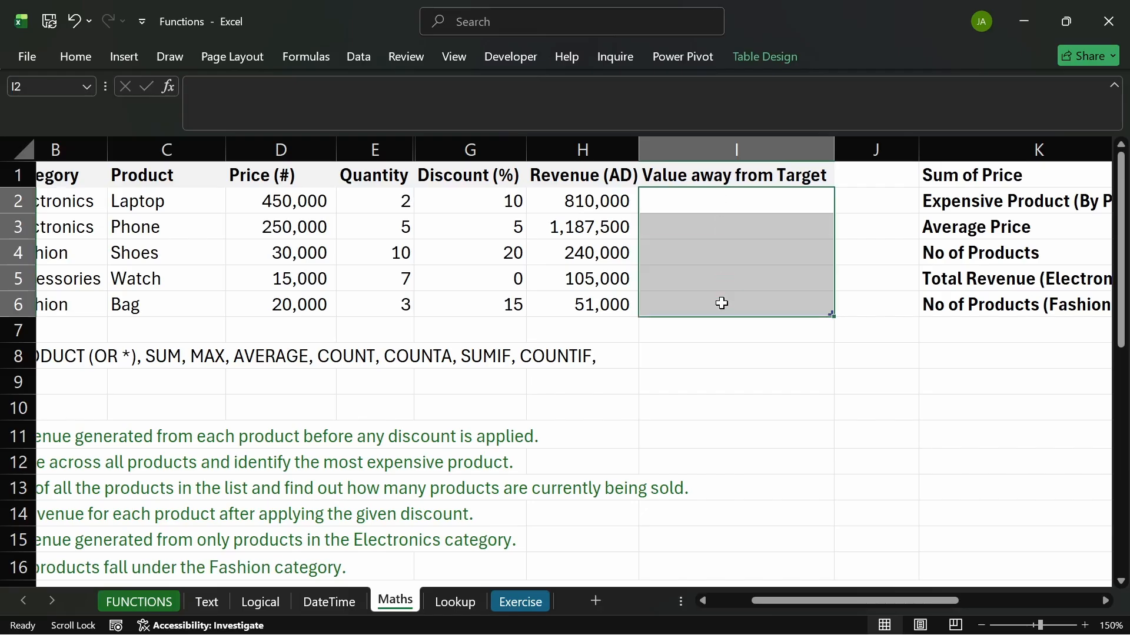
click(569, 307)
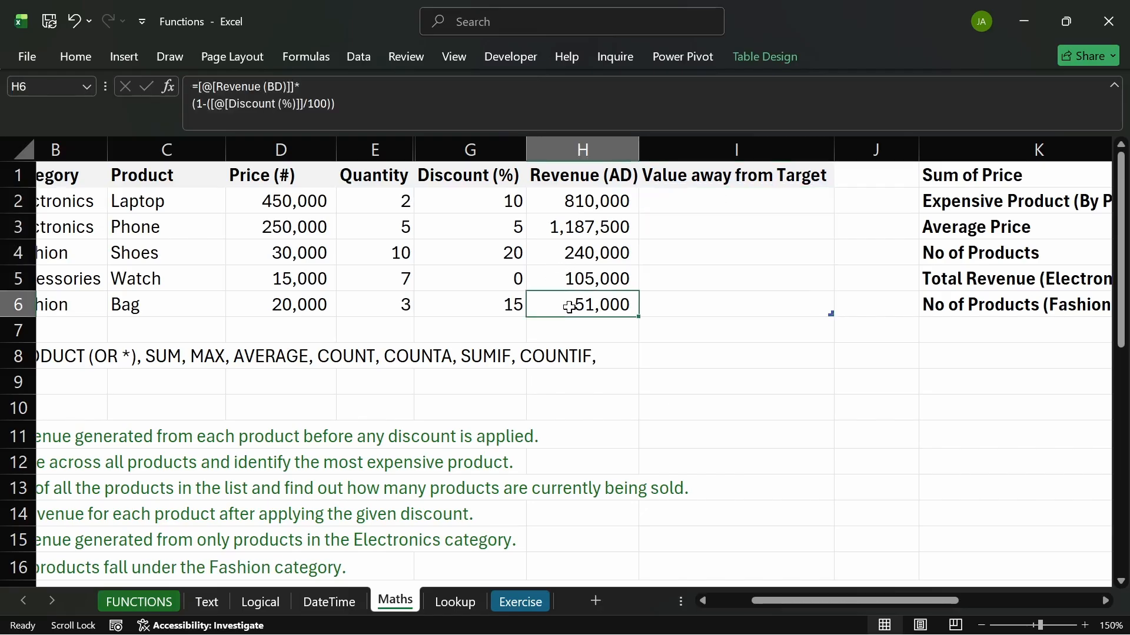
- Fill the Value away from Target column from I2 with a formula subtracting 100000 from each row's Revenue (AD)
click(664, 205)
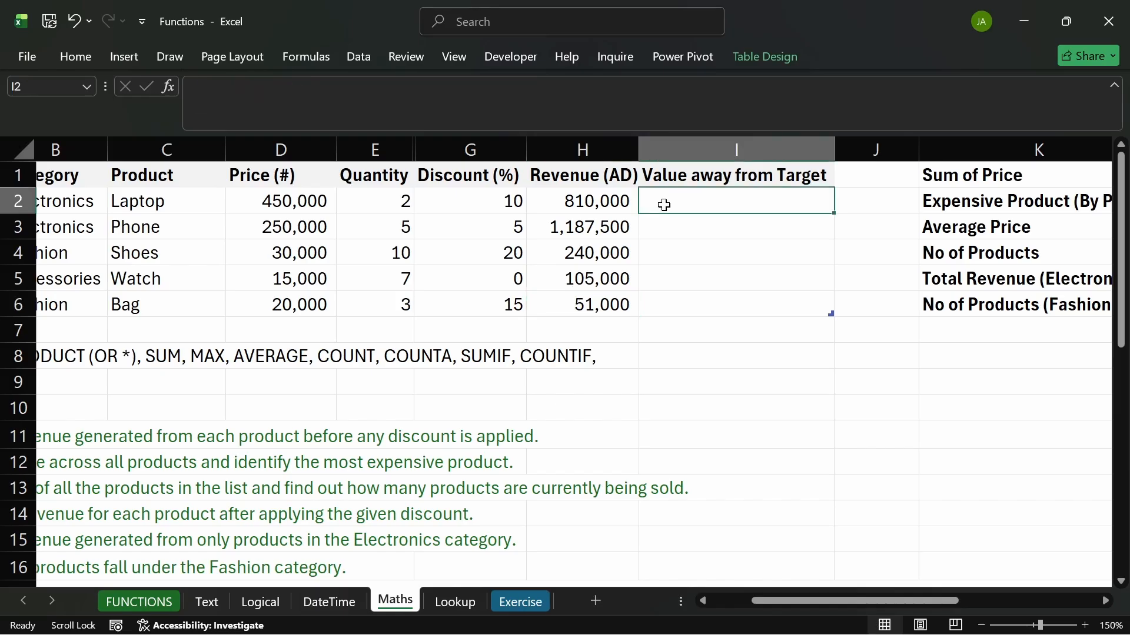
text(=)
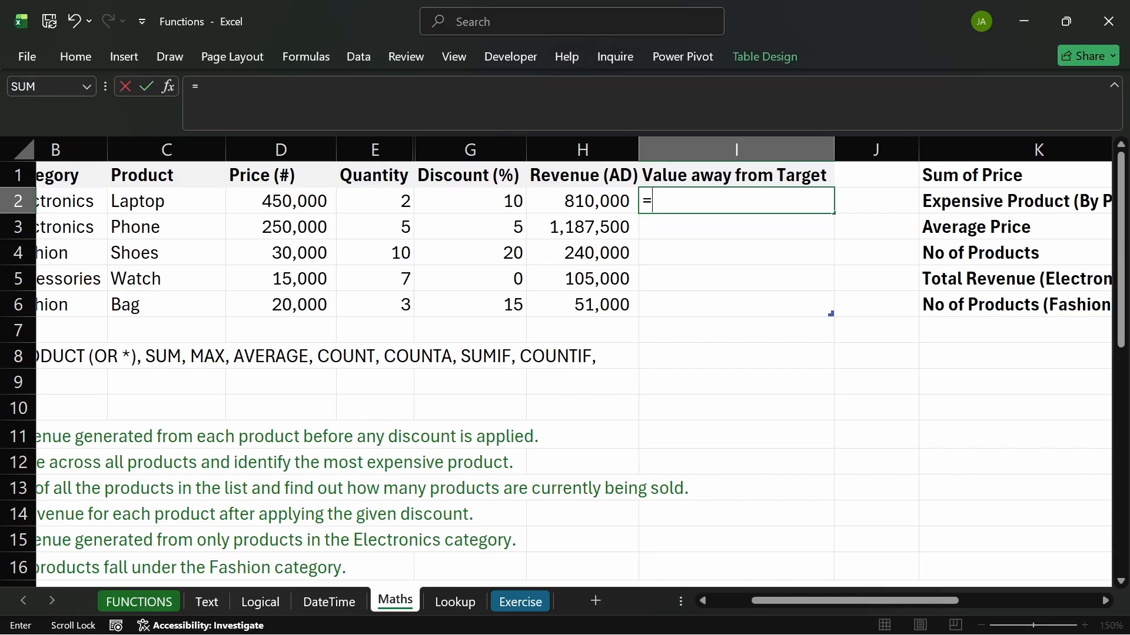
click(610, 200)
text(-)
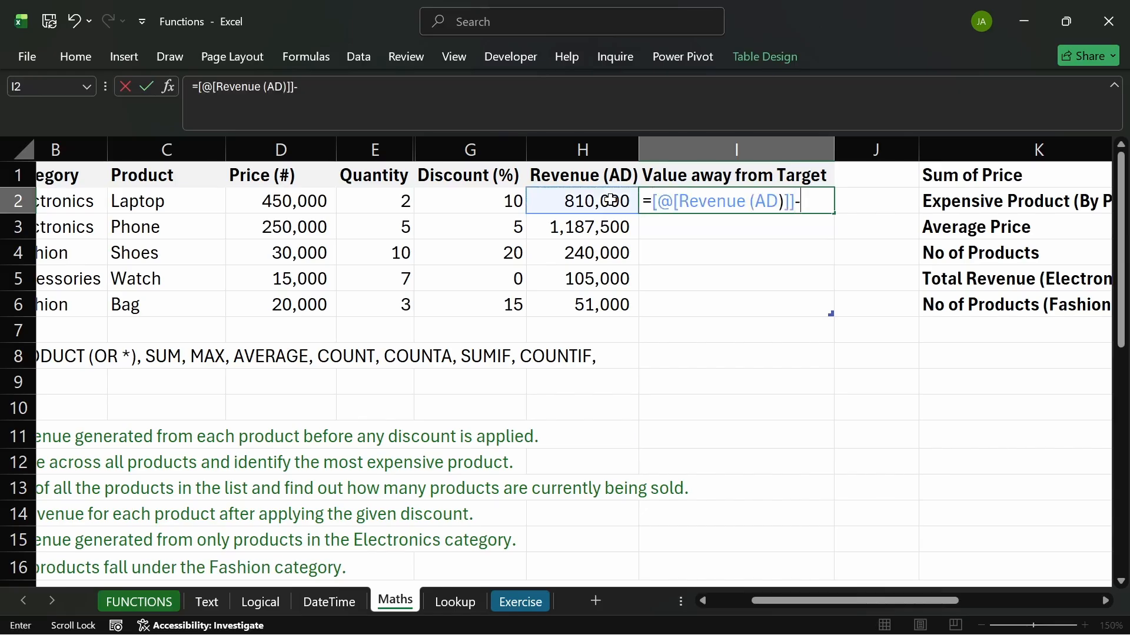
text(100000)
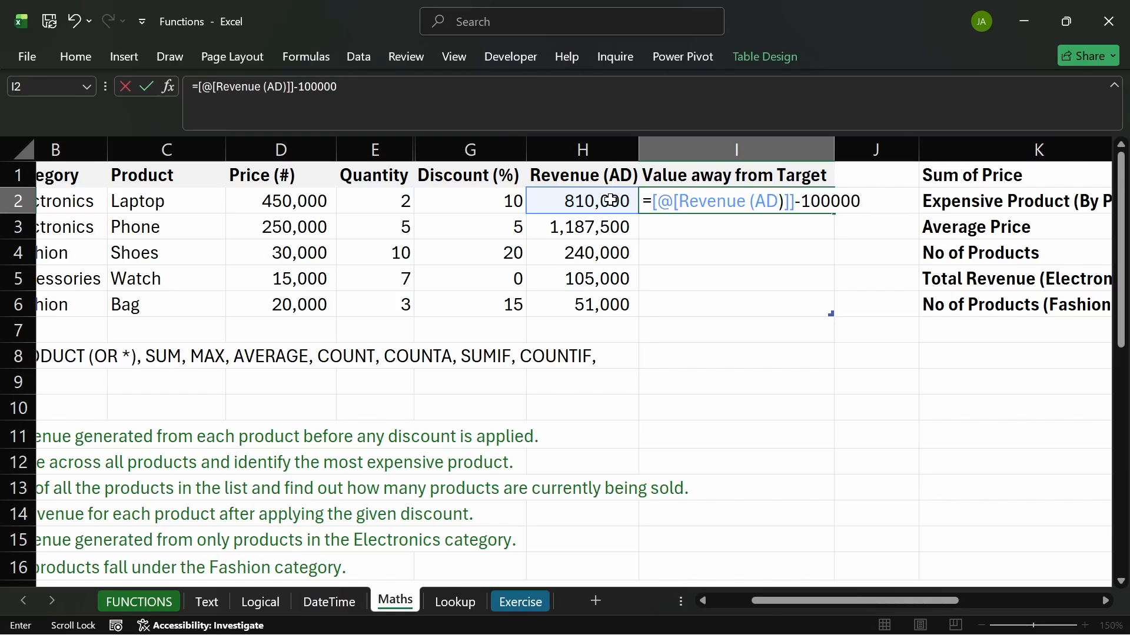
key(Return)
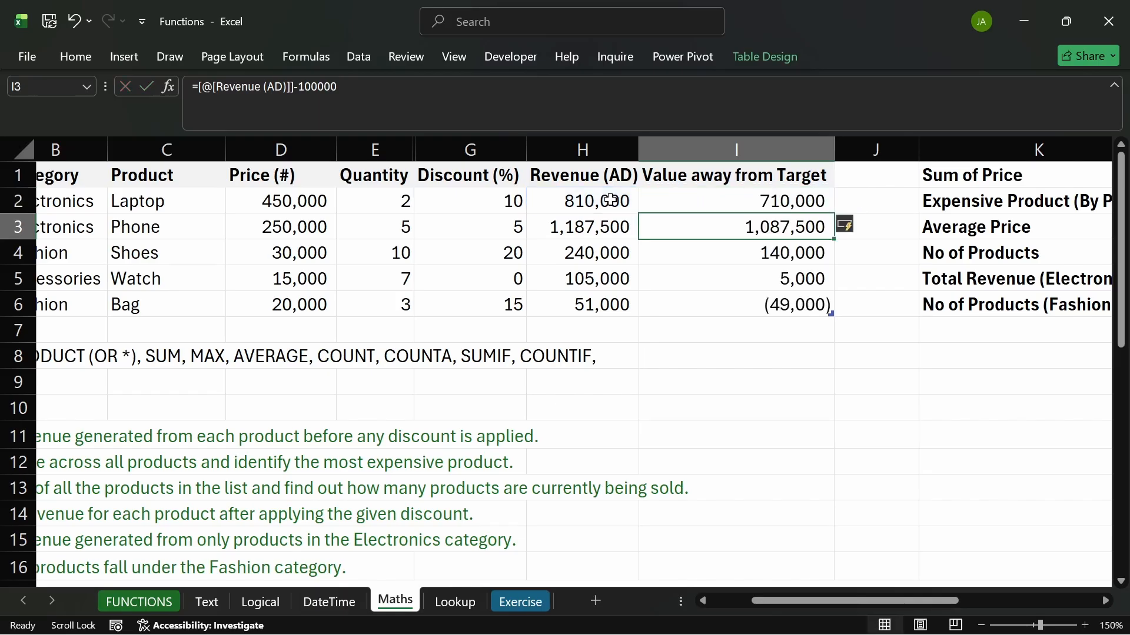
- Try to paste a plain copy of the Revenue (AD) cells H2:H6 into the cells starting at I8
click(706, 304)
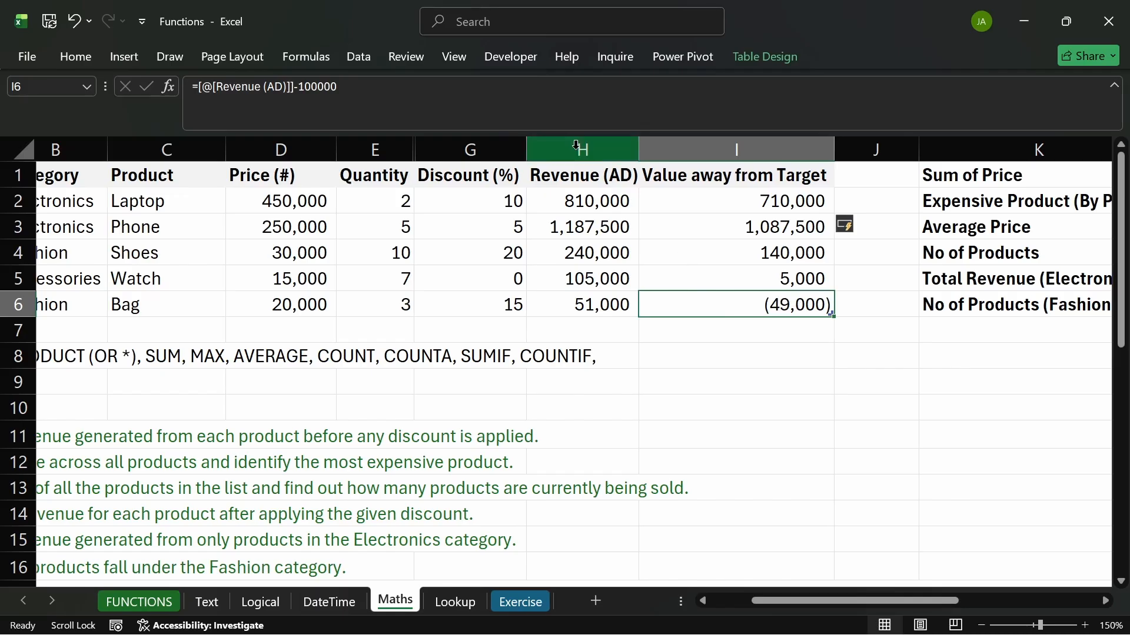
drag(587, 202, 604, 297)
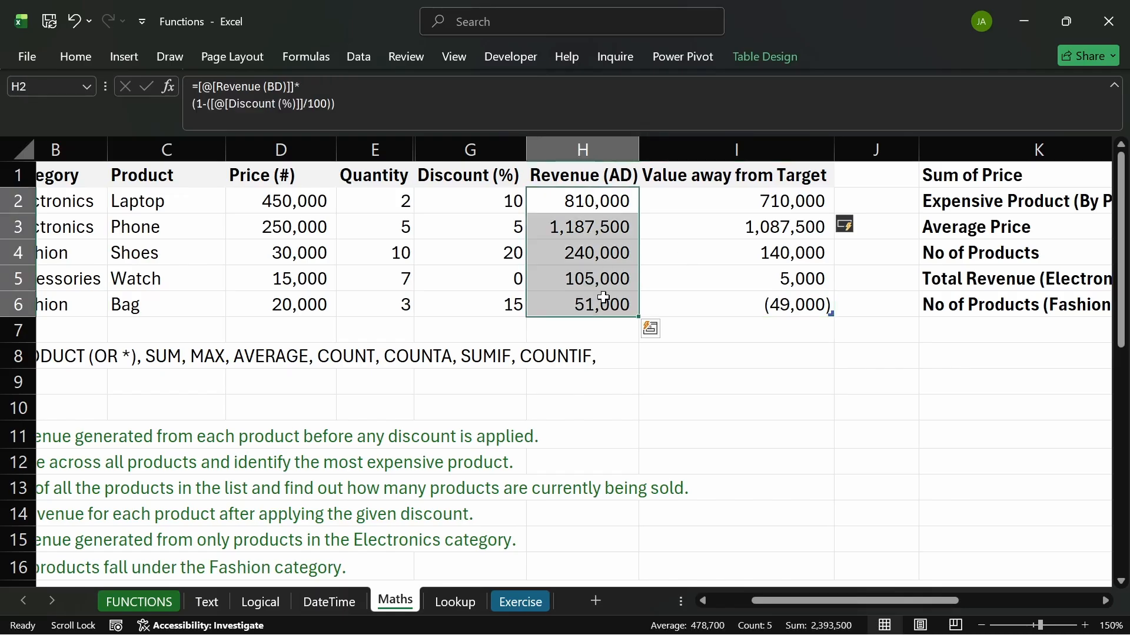
key(ctrl+c)
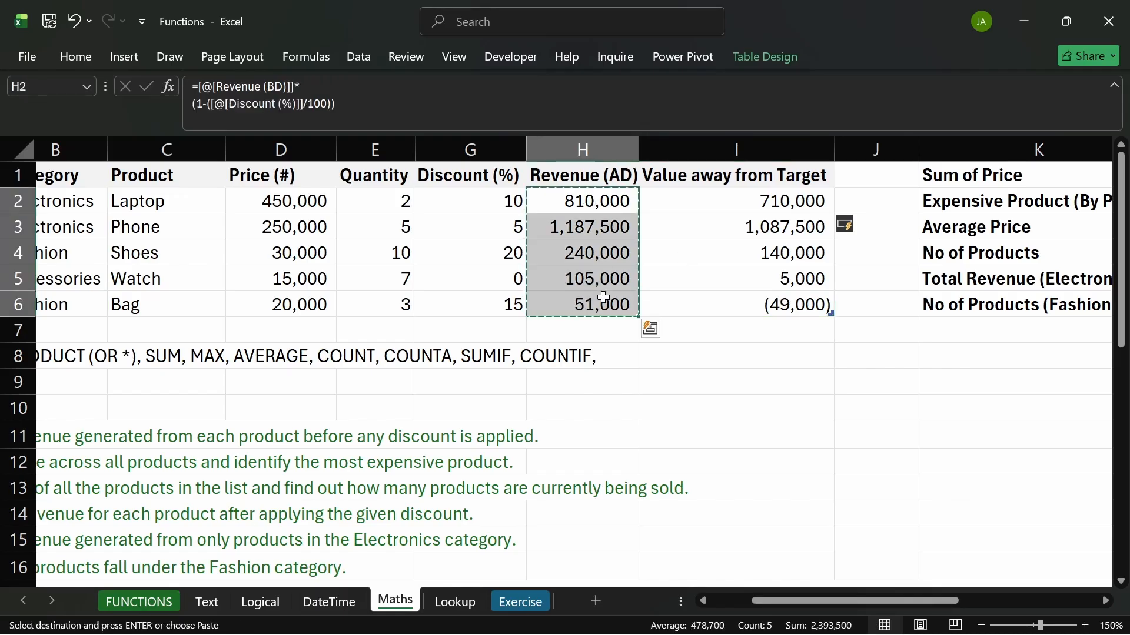
click(727, 358)
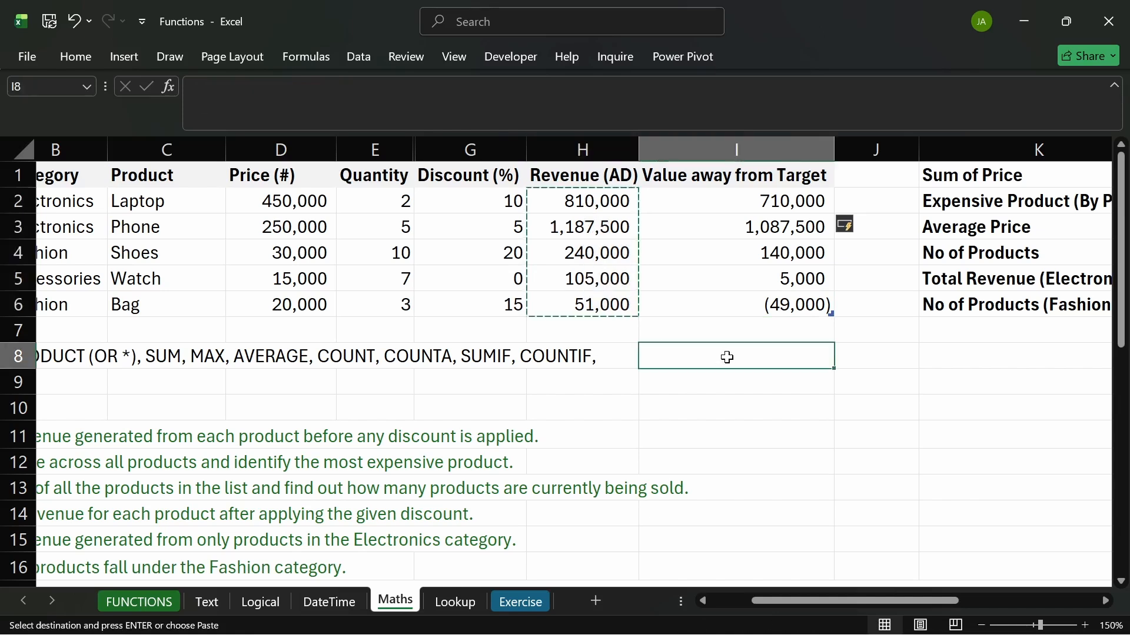
key(ctrl+v)
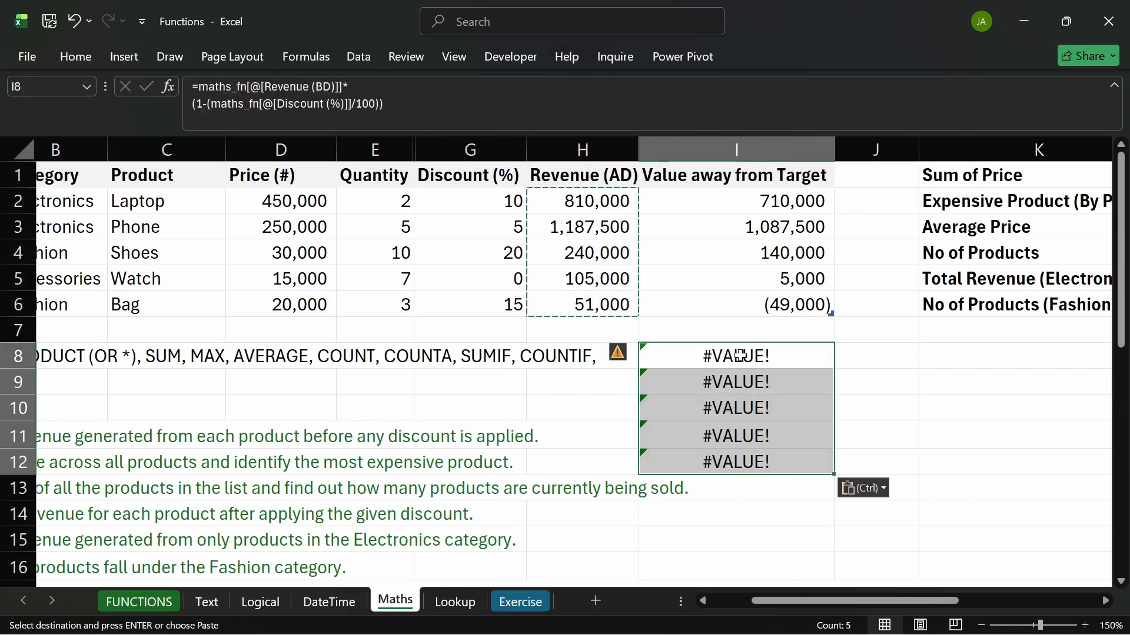
key(ctrl+z)
- Paste the Revenue (AD) figures from H2:H6 as values only into I8:I12
drag(559, 201, 574, 301)
click(695, 353)
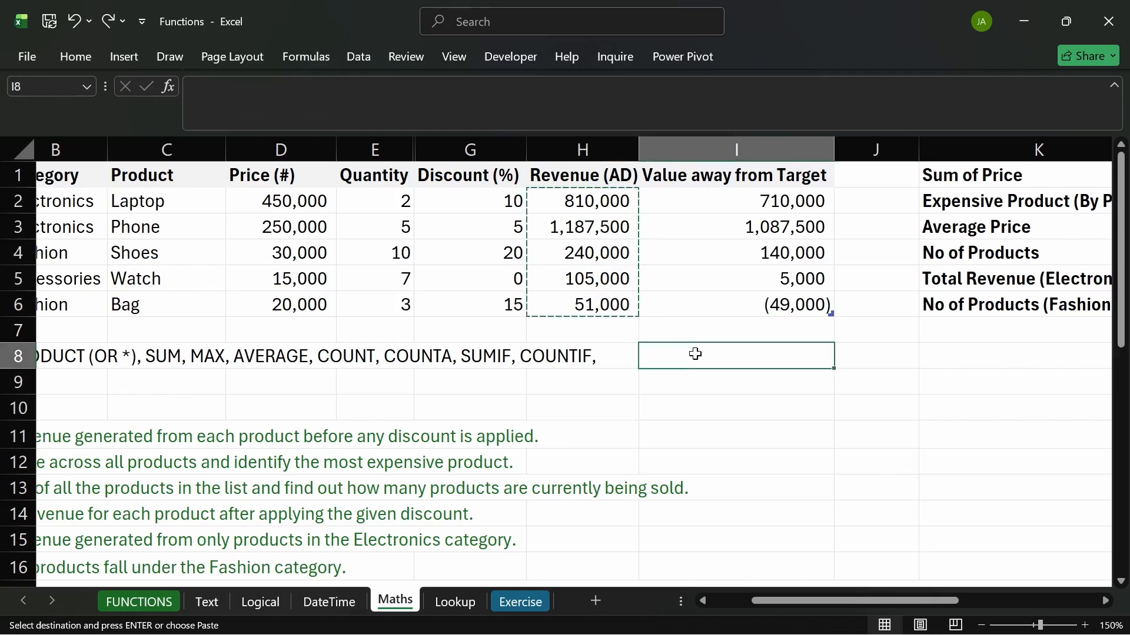
key(ctrl+alt+v)
key(Down)
key(Down)
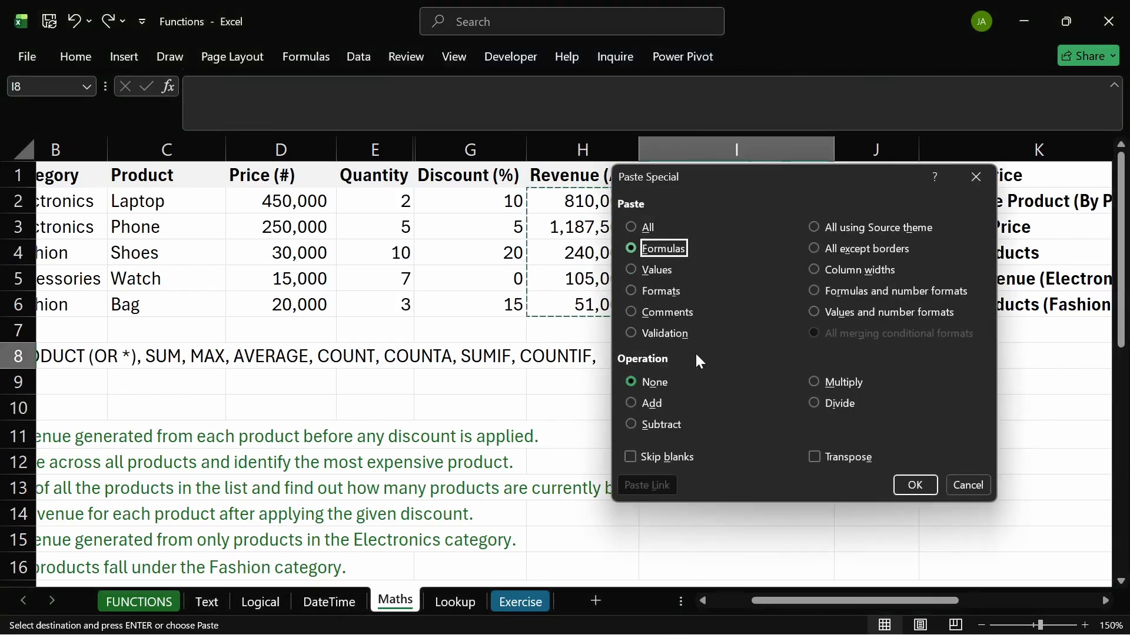
key(Return)
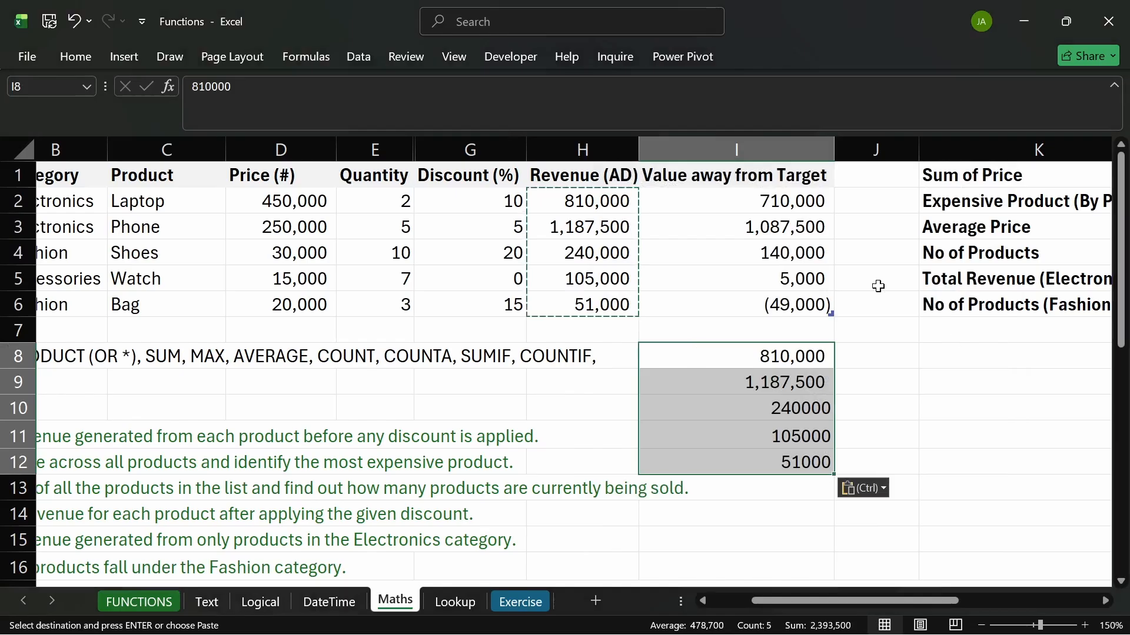
- Enter the formula =I8-100000 in J8 to subtract the target from the first pasted revenue figure
click(877, 353)
key(Escape)
text(=)
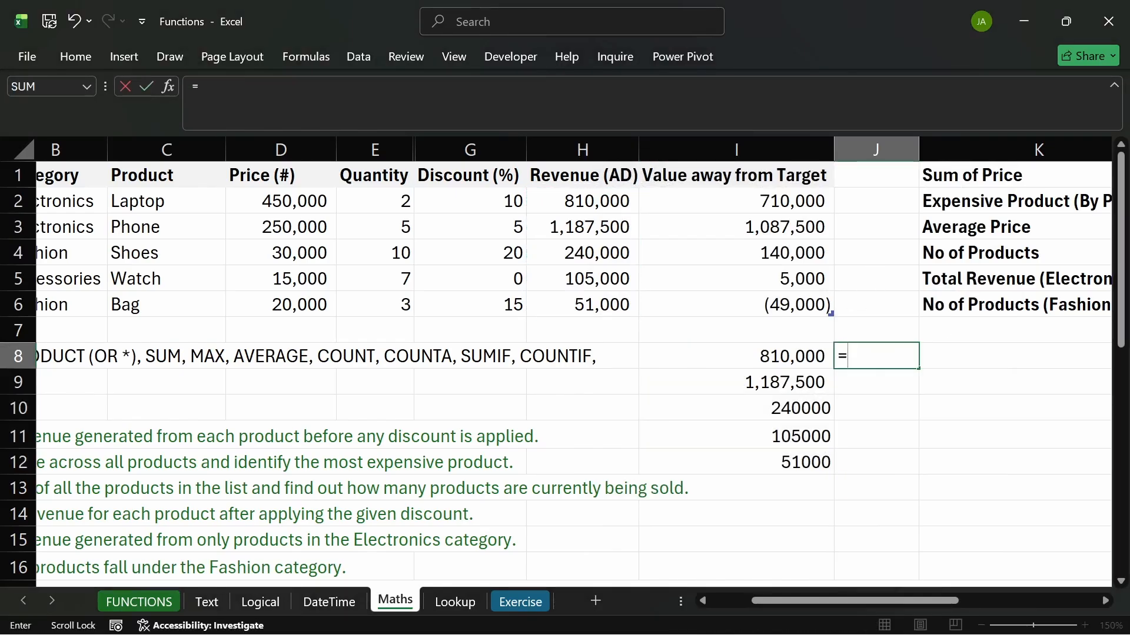
click(753, 358)
text(-)
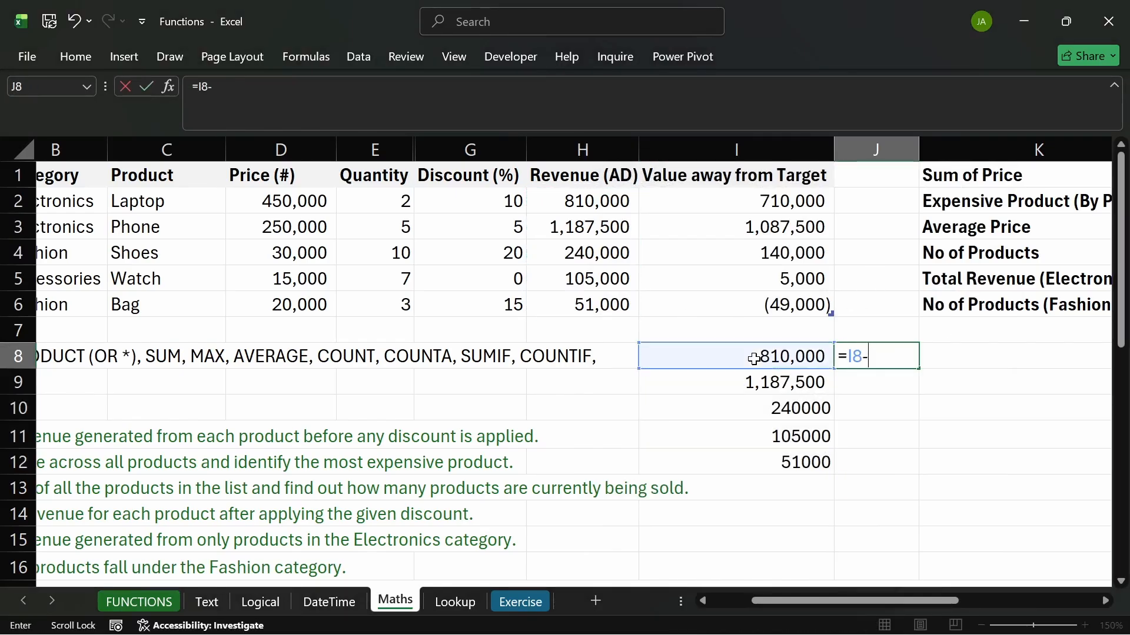
text(100000)
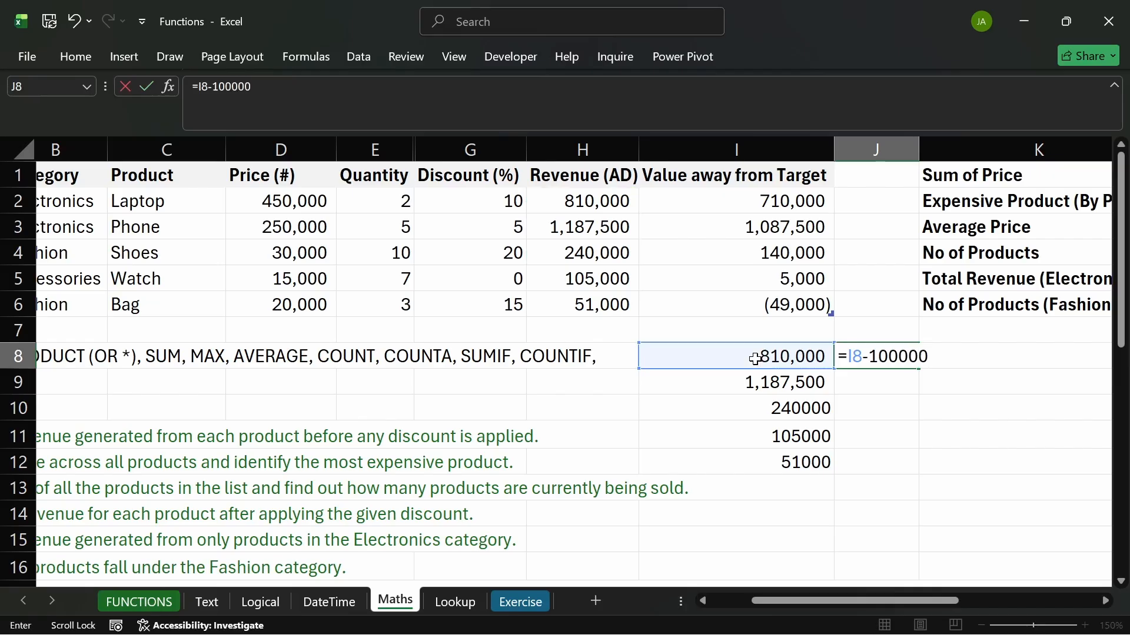
key(Return)
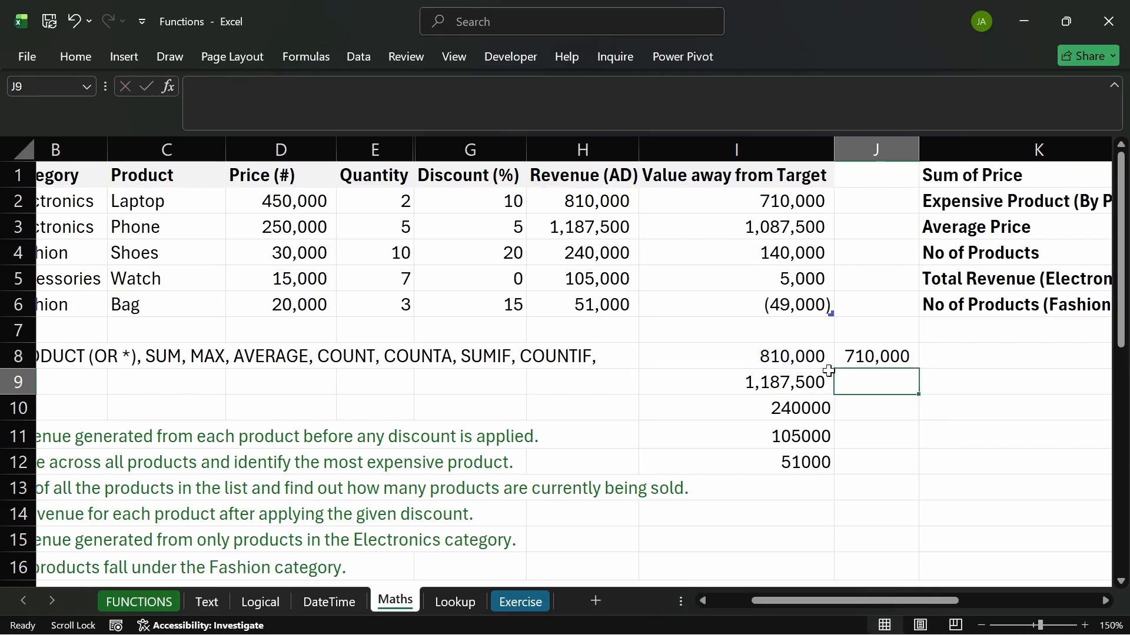
- Fill the J8 formula down through J12 and widen column J slightly to fit the results
click(887, 356)
drag(917, 368, 916, 471)
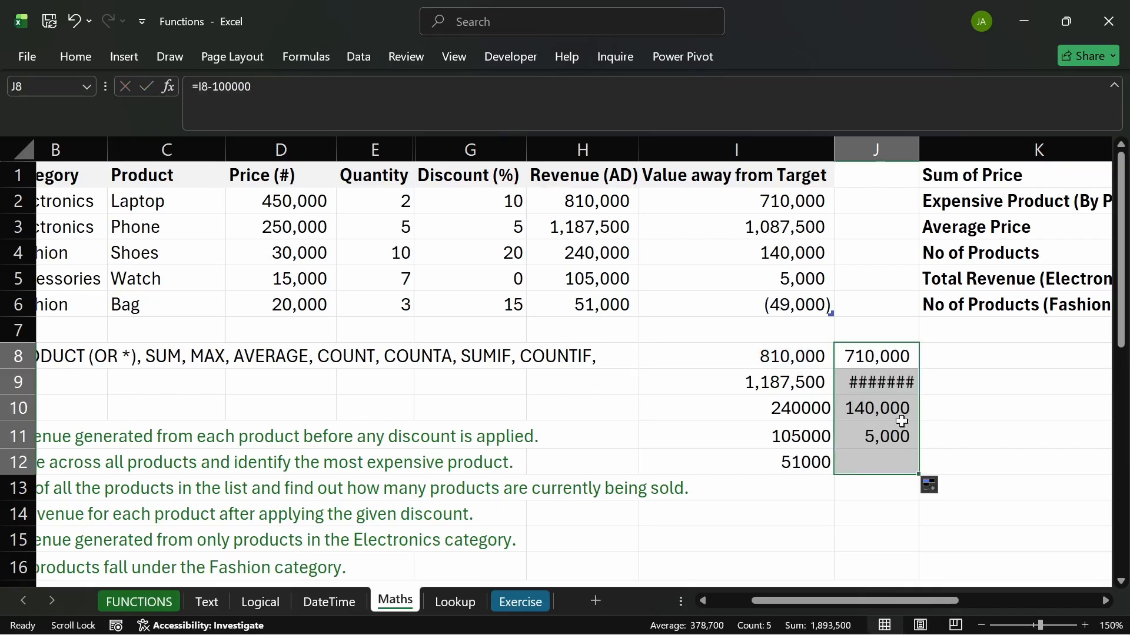
click(1039, 403)
drag(920, 139, 936, 140)
- Examine the formulas and number display in J8:J12, especially J12, against the revenue figures in I8:I12
click(905, 467)
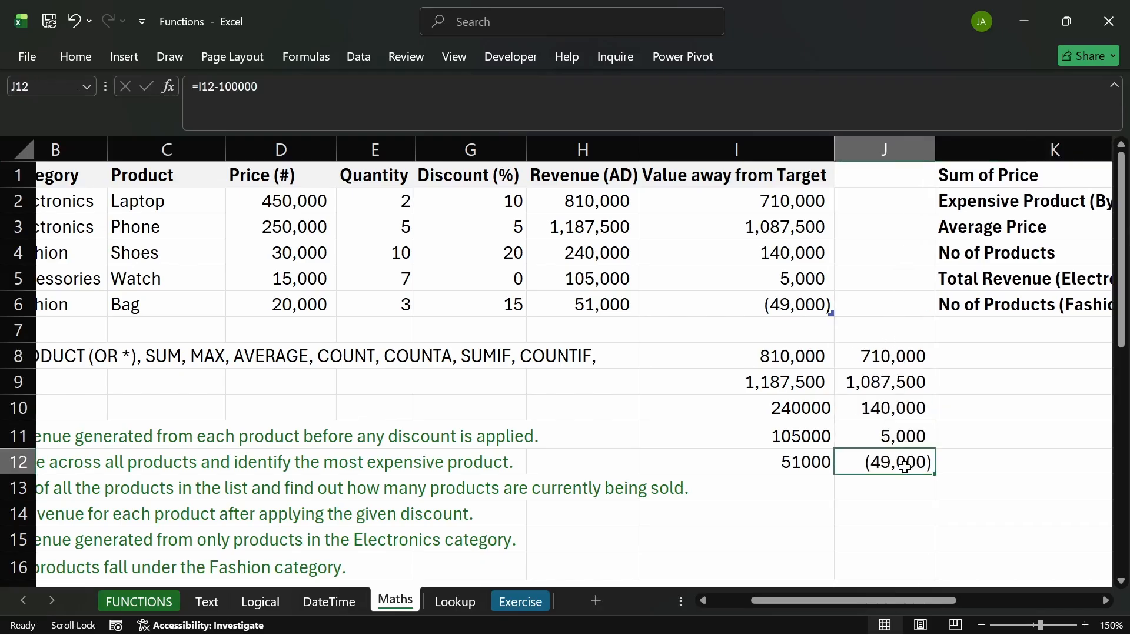
double_click(888, 463)
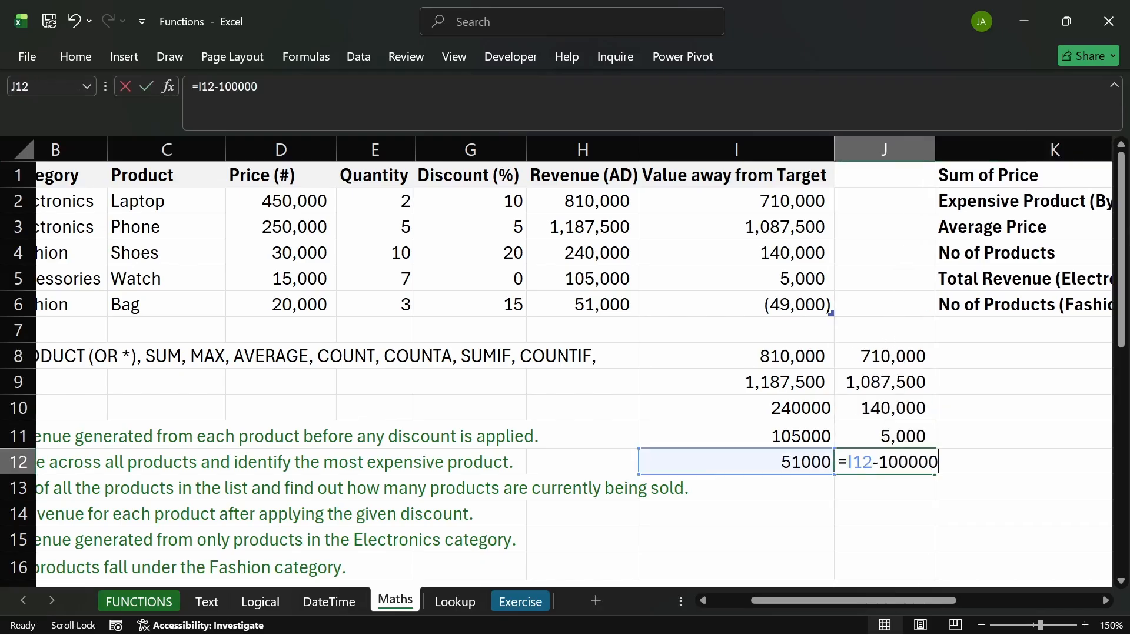
key(Return)
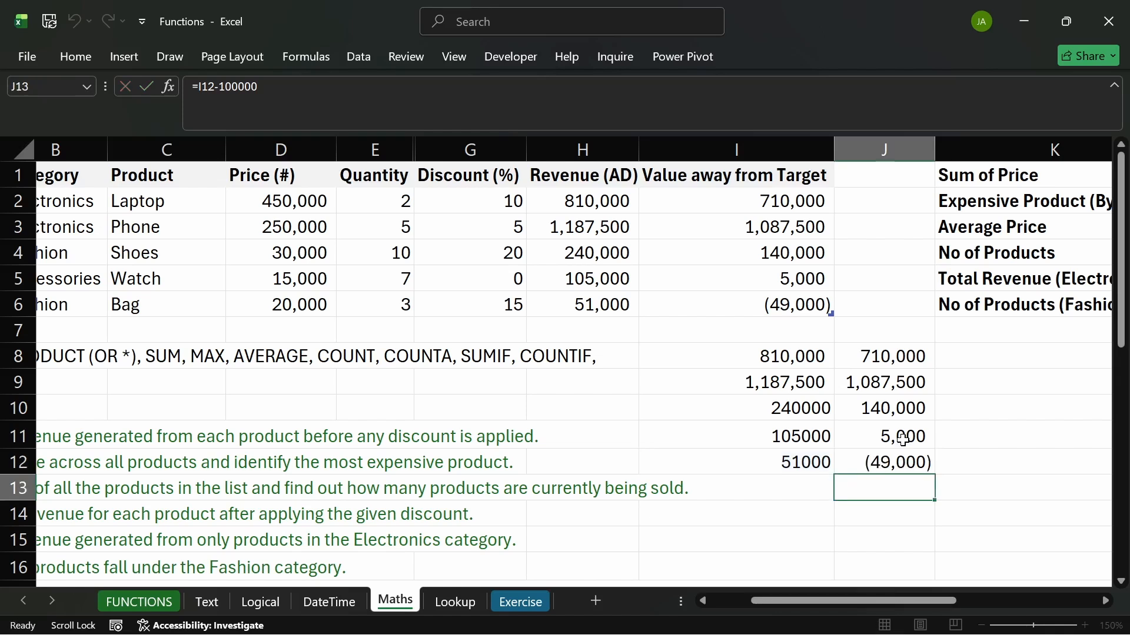
click(873, 463)
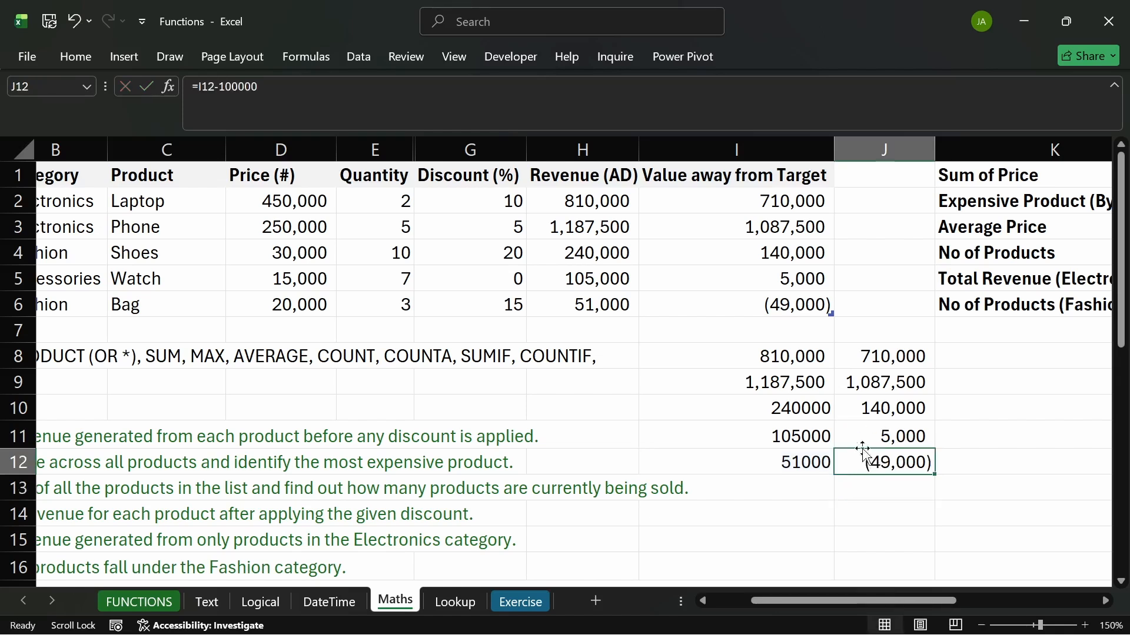
drag(786, 359, 800, 462)
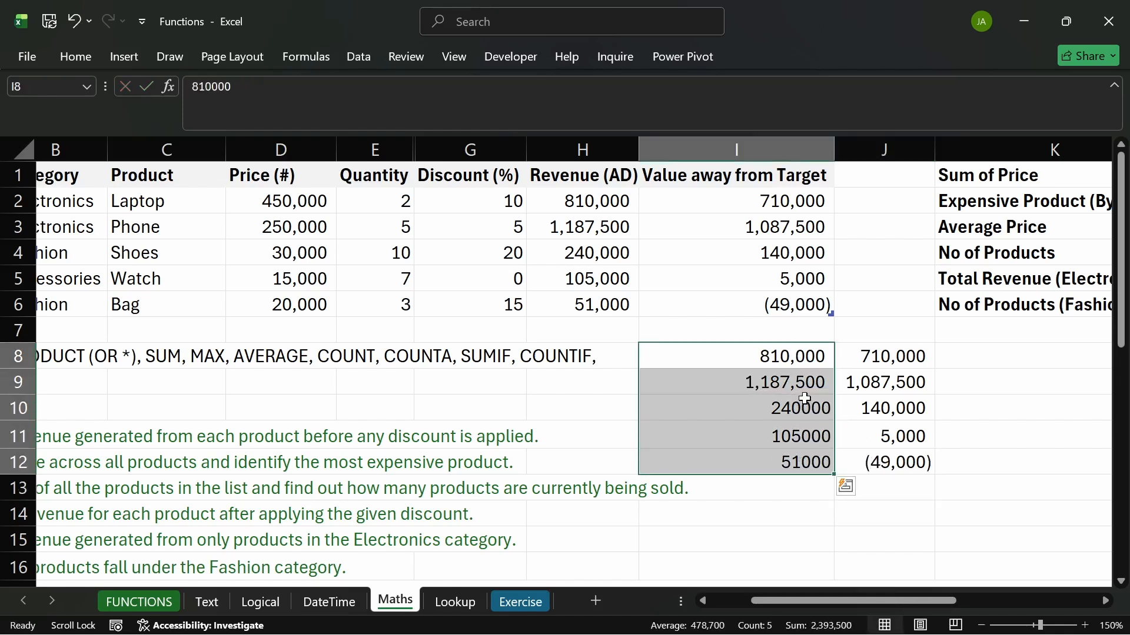
double_click(907, 462)
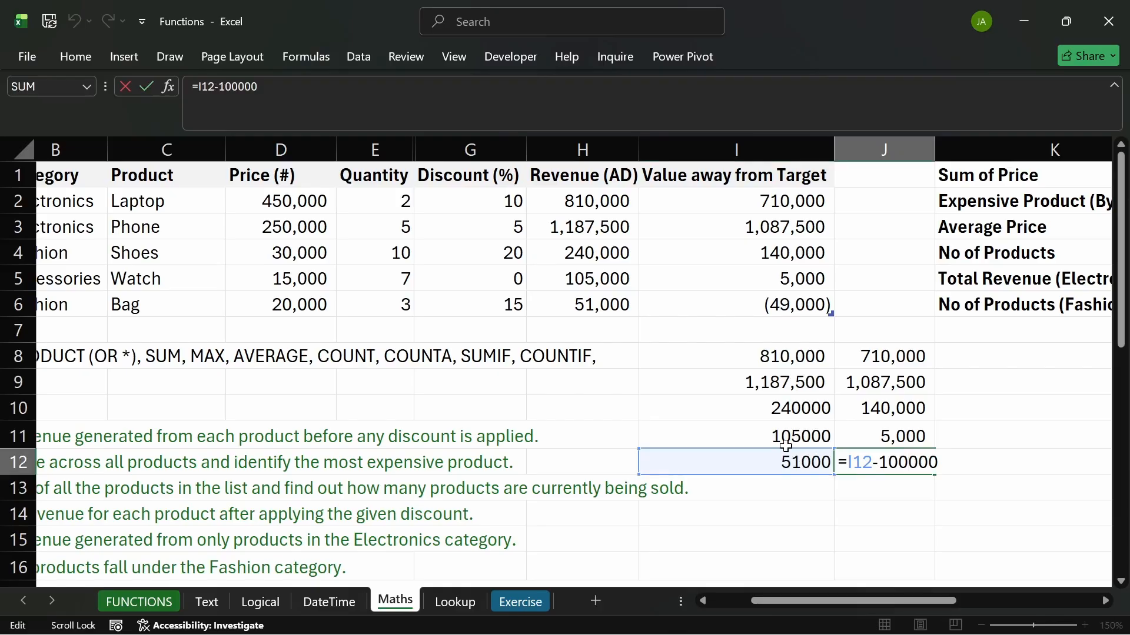
key(Return)
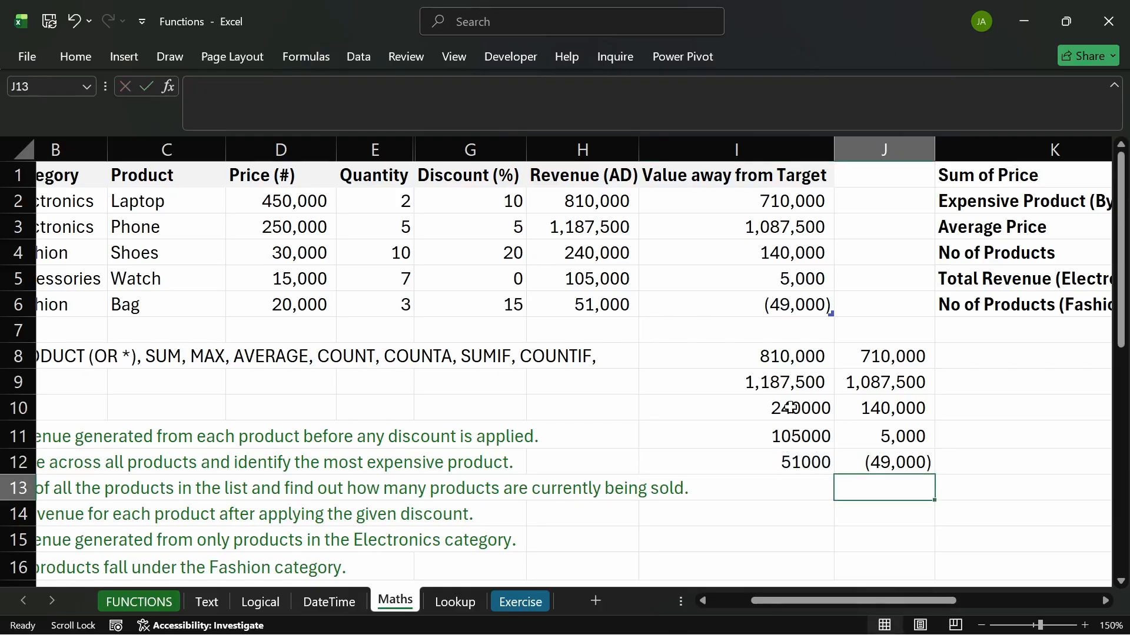
click(853, 356)
double_click(854, 355)
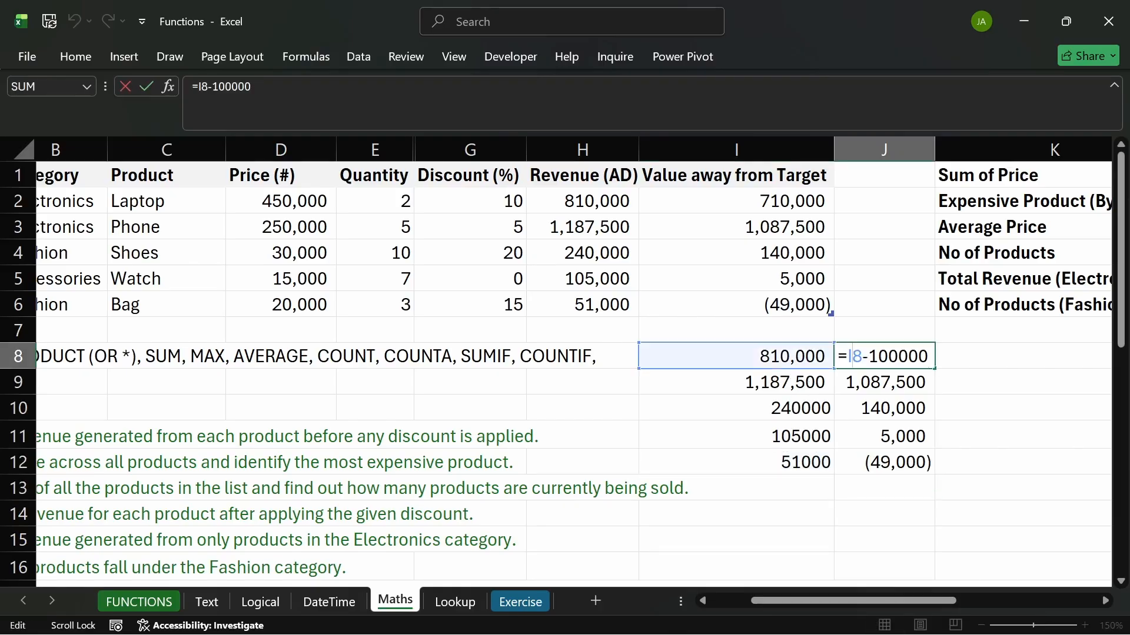
key(Escape)
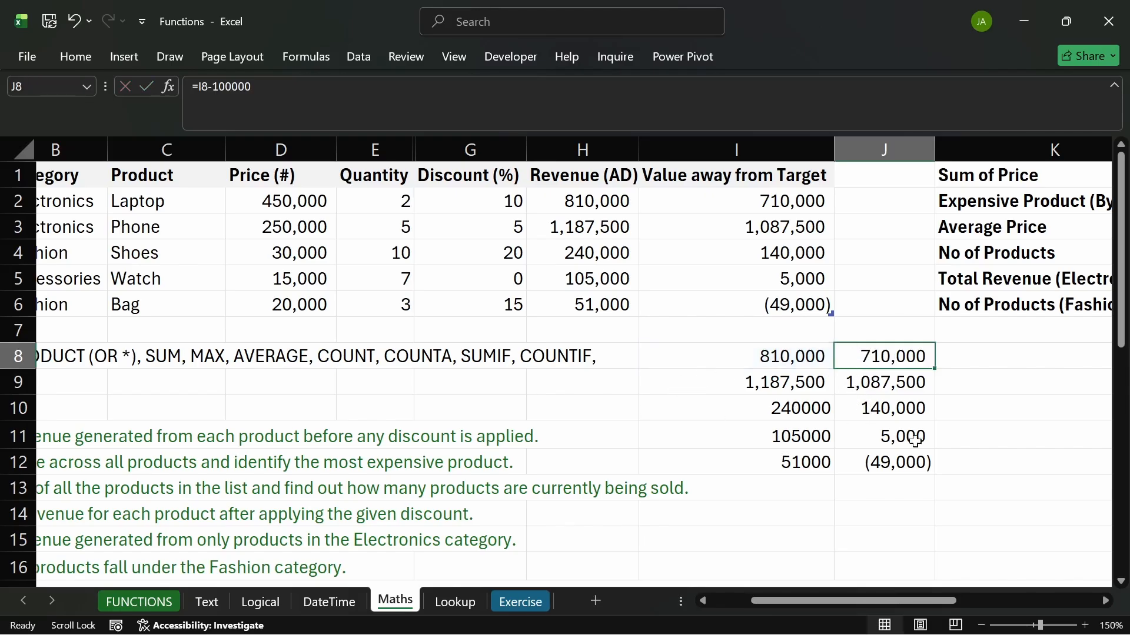
click(889, 463)
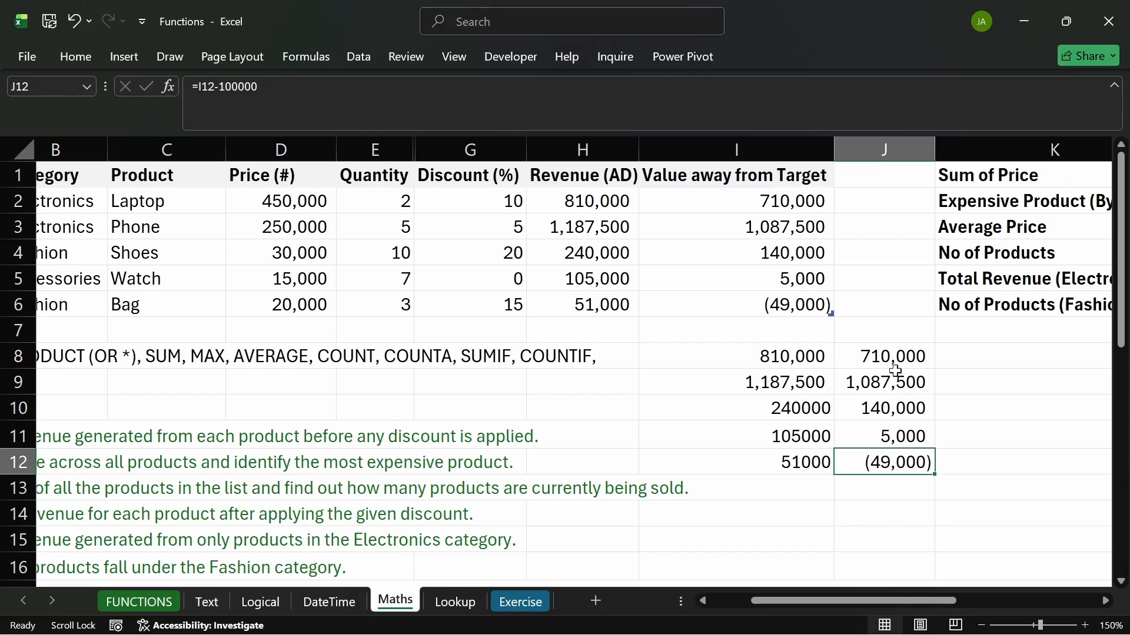
drag(895, 356, 888, 434)
click(881, 463)
click(854, 357)
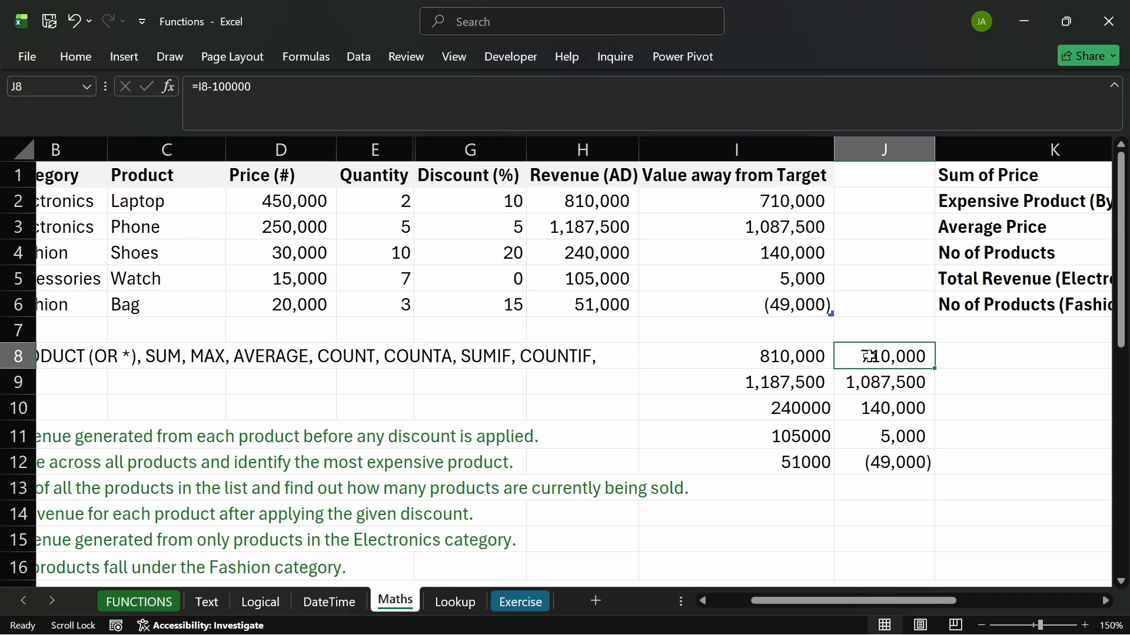
click(875, 468)
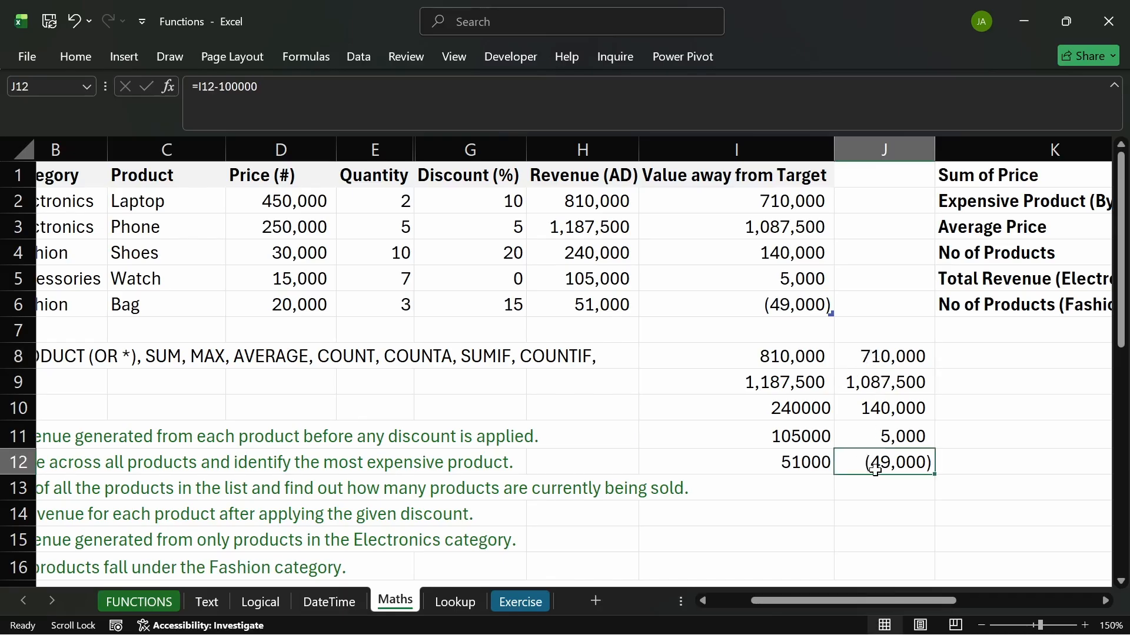
- Paste the revenue figures in I8:I12 over themselves, first with everything and again as values only
click(798, 359)
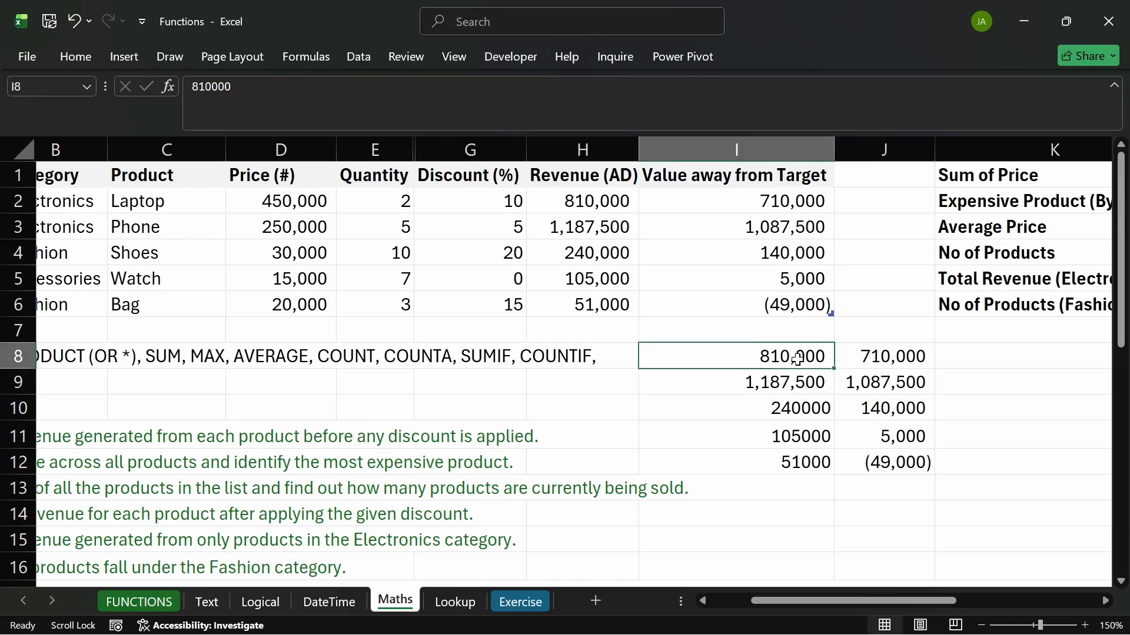
drag(797, 359, 800, 453)
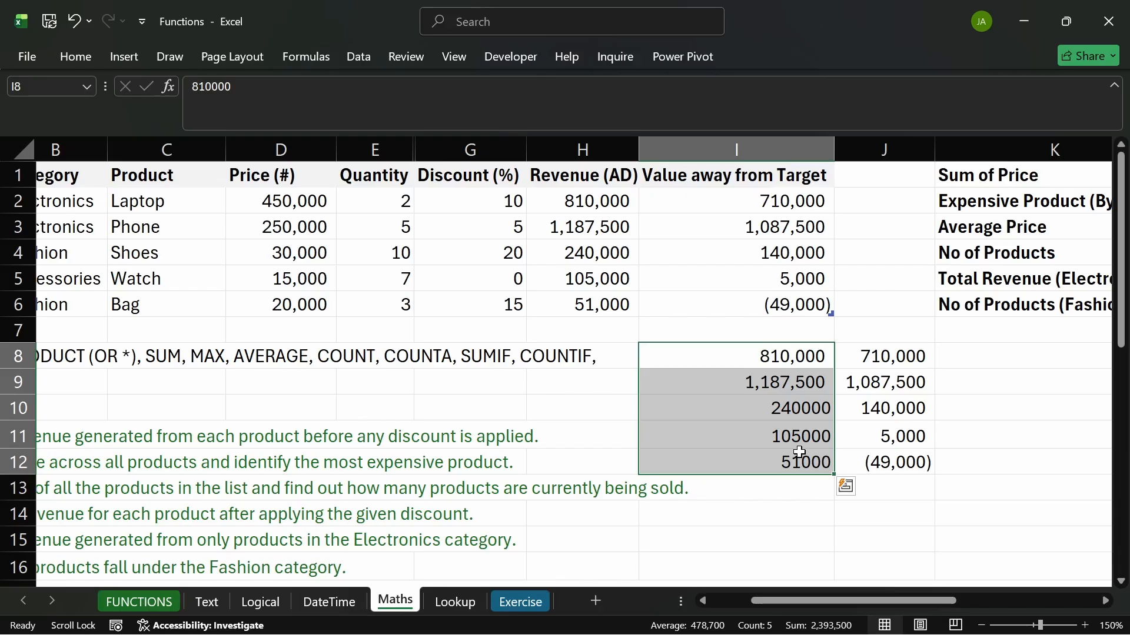
key(ctrl+c)
key(ctrl+alt+v)
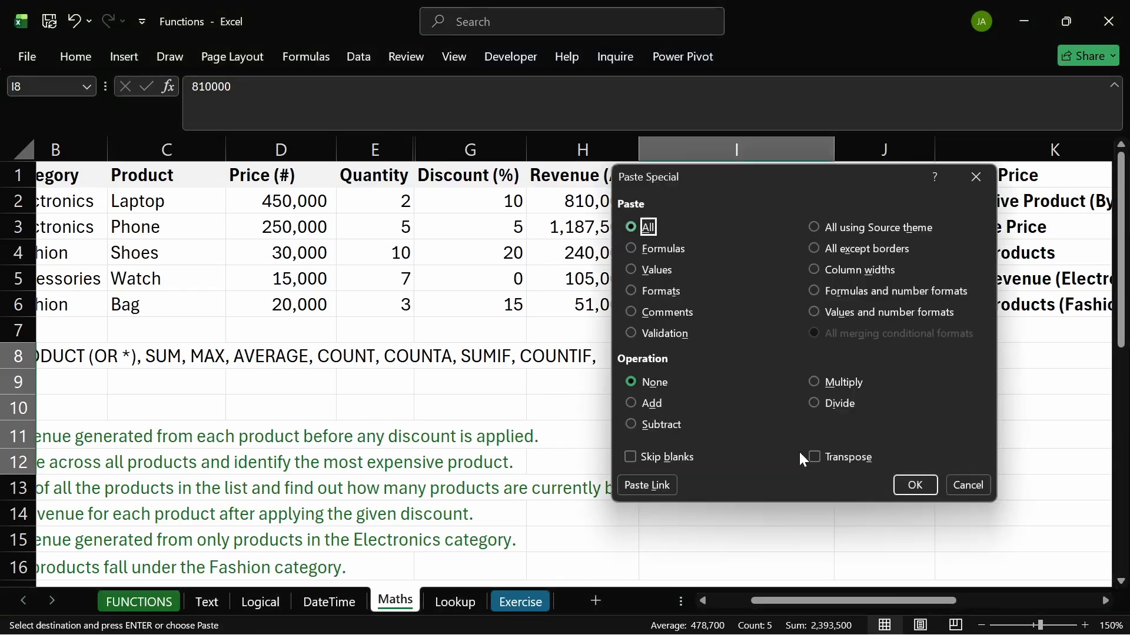
key(Return)
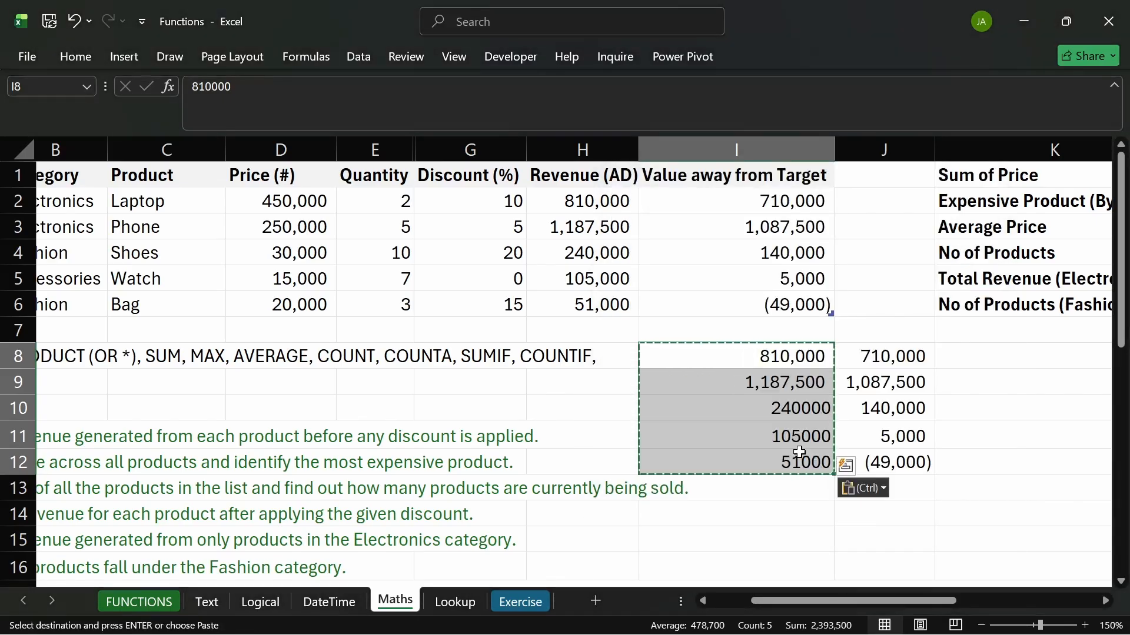
key(ctrl+c)
key(ctrl+alt+v)
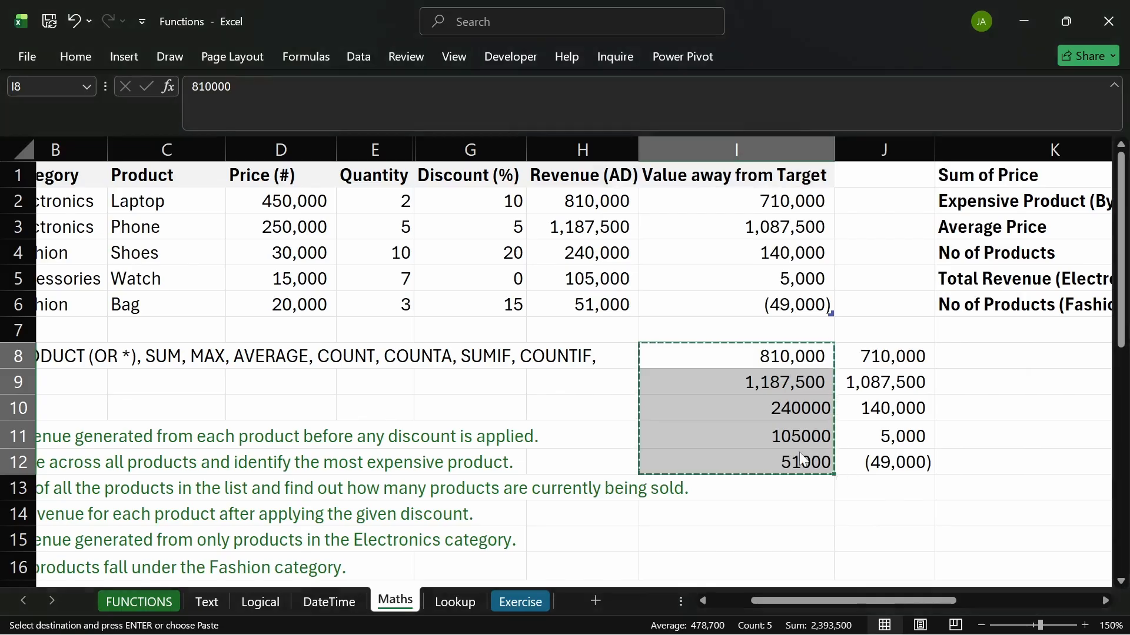
key(v)
key(Return)
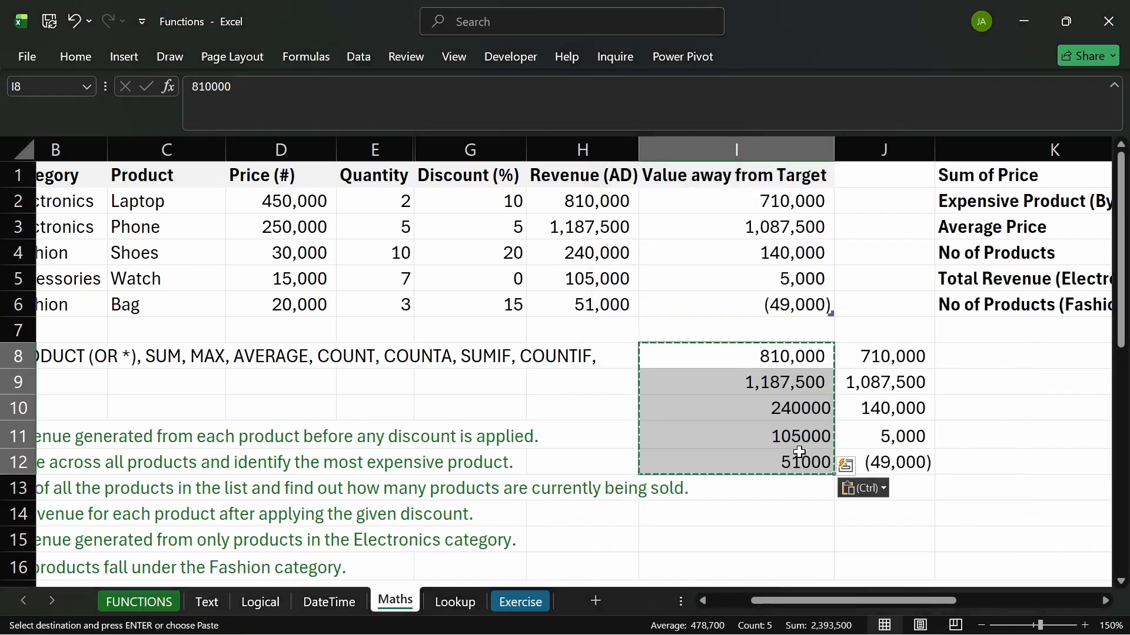
click(799, 436)
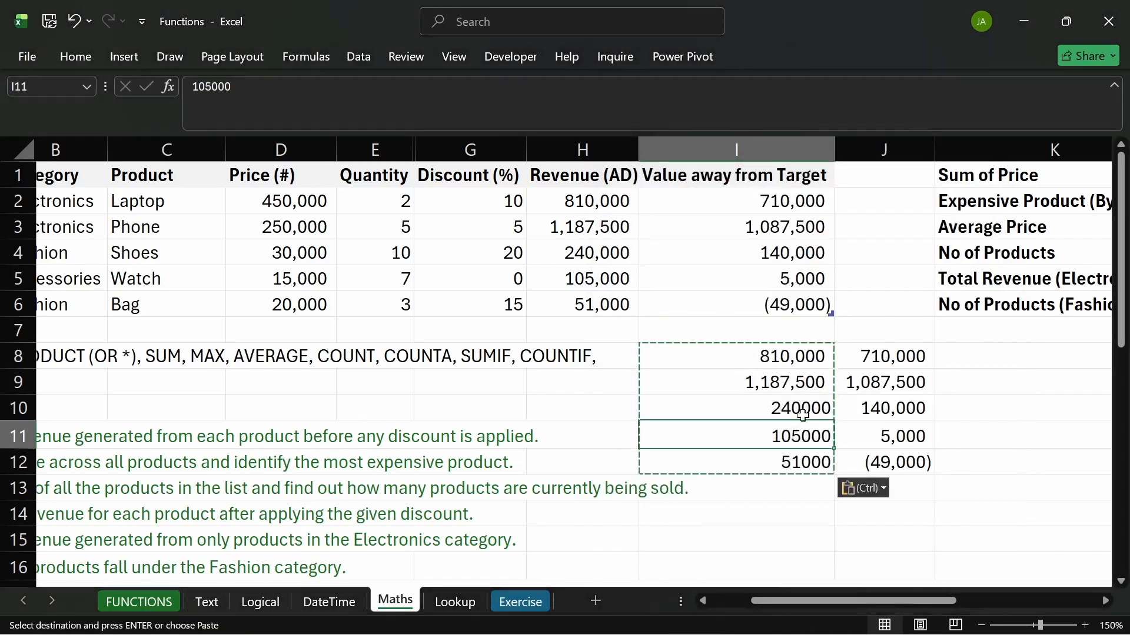
double_click(791, 462)
key(Return)
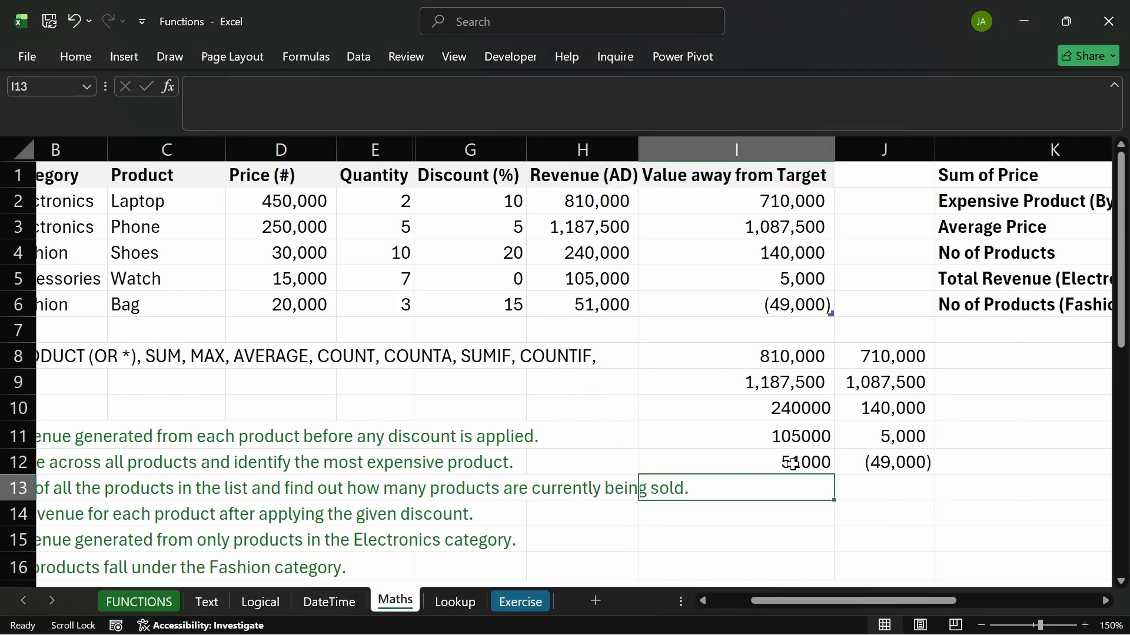
- Enter 51000 in the empty cell I15 and subtract the target from it in J15 with =I15-100000
click(775, 533)
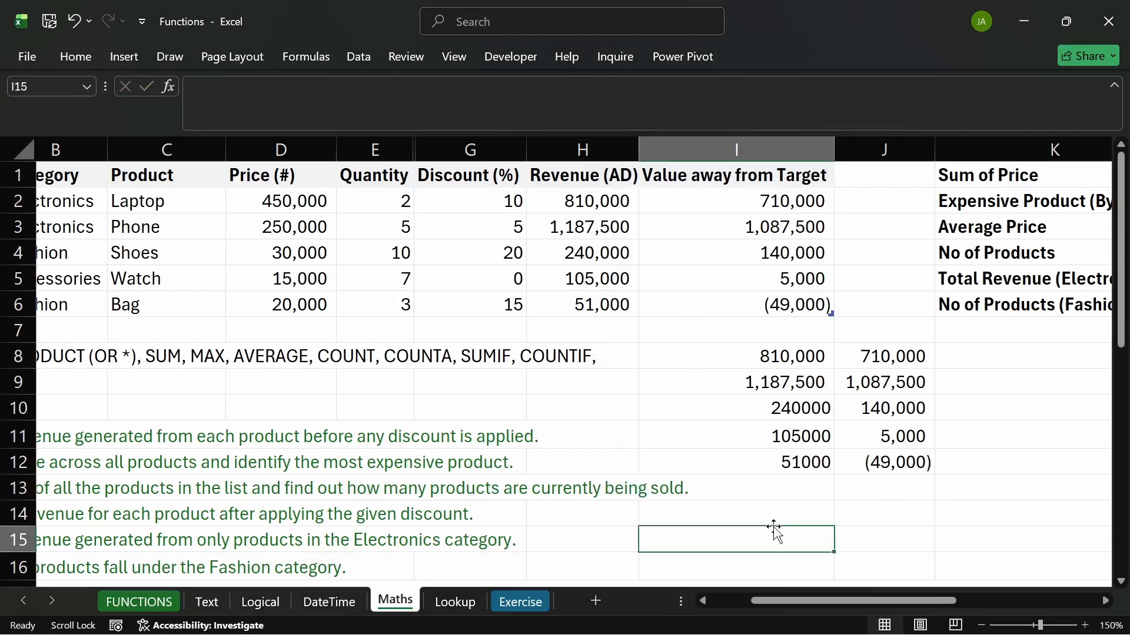
text(51000)
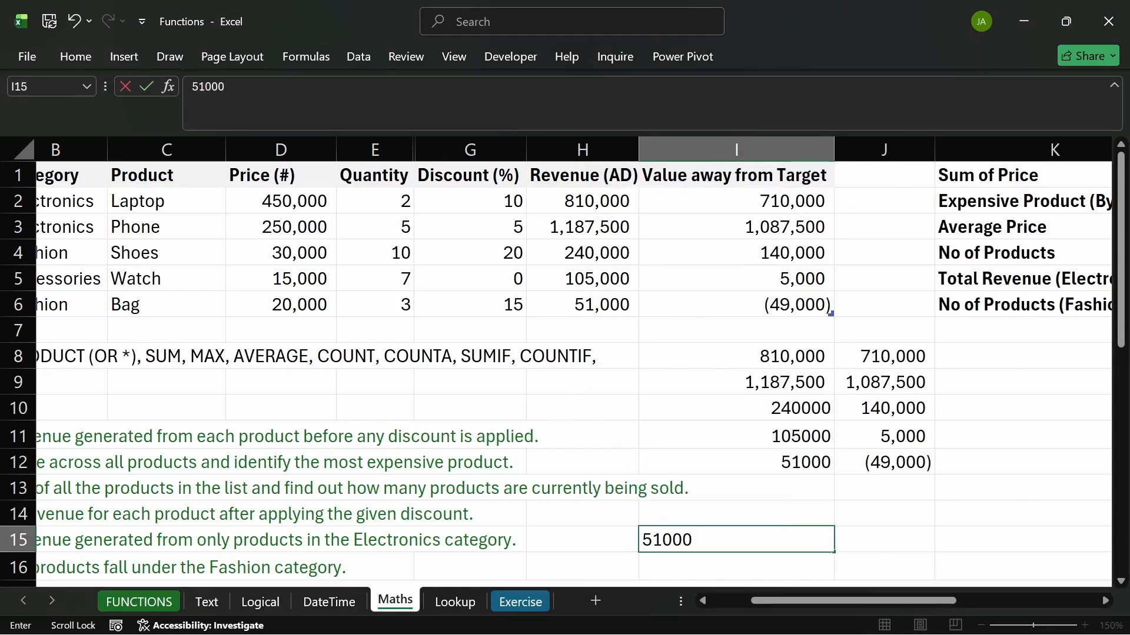
key(Tab)
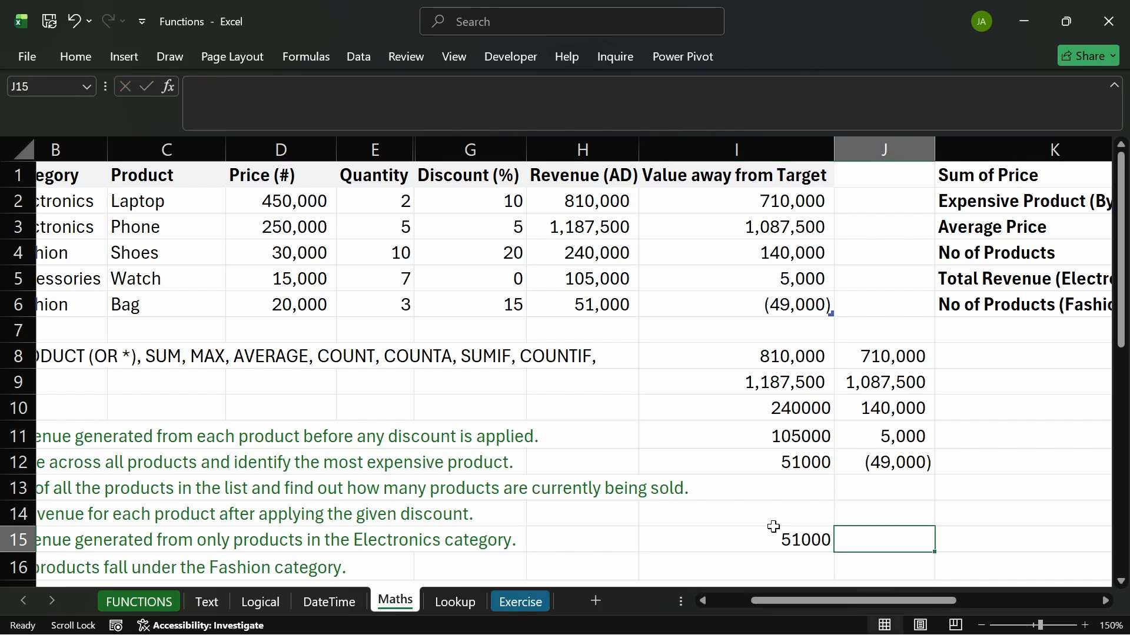
text(=)
click(788, 538)
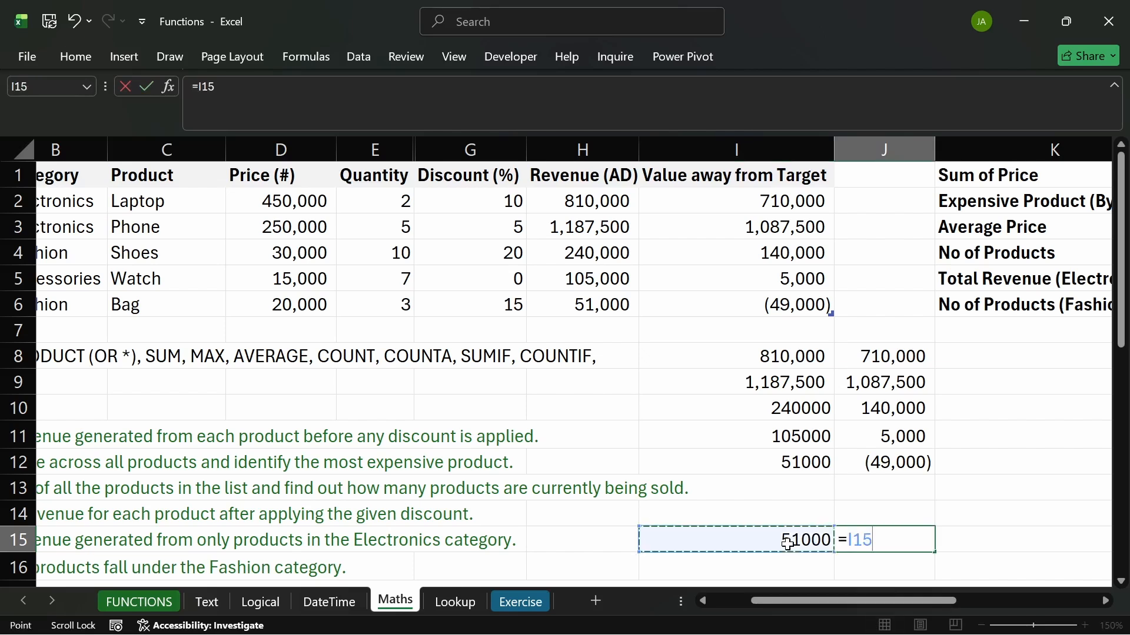
text(-1000)
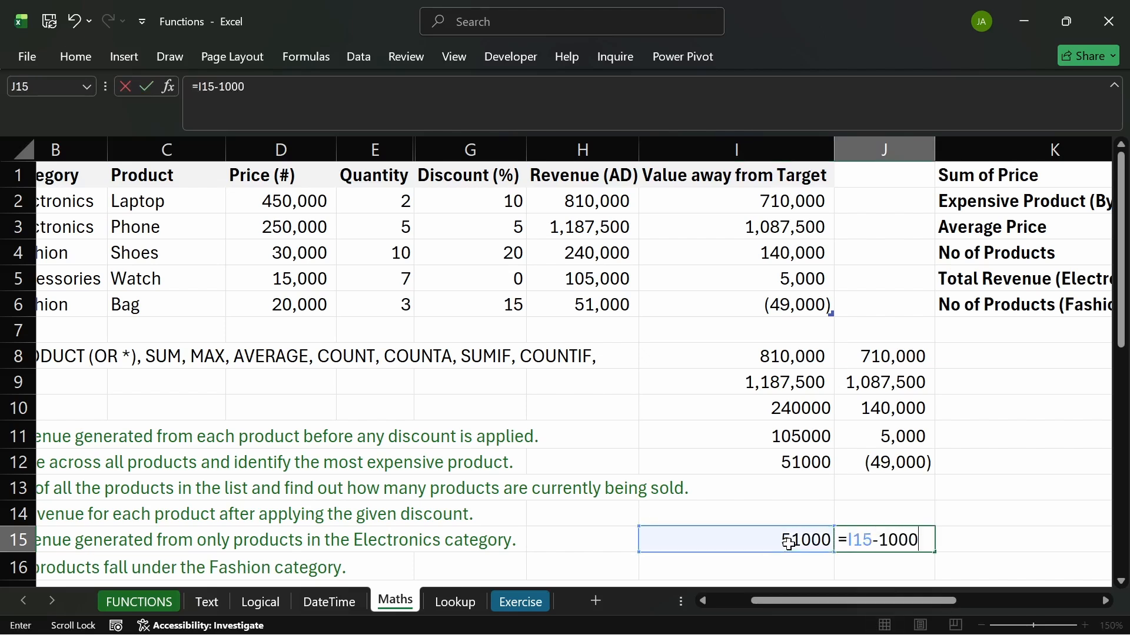
key(BackSpace)
text(0000)
key(Return)
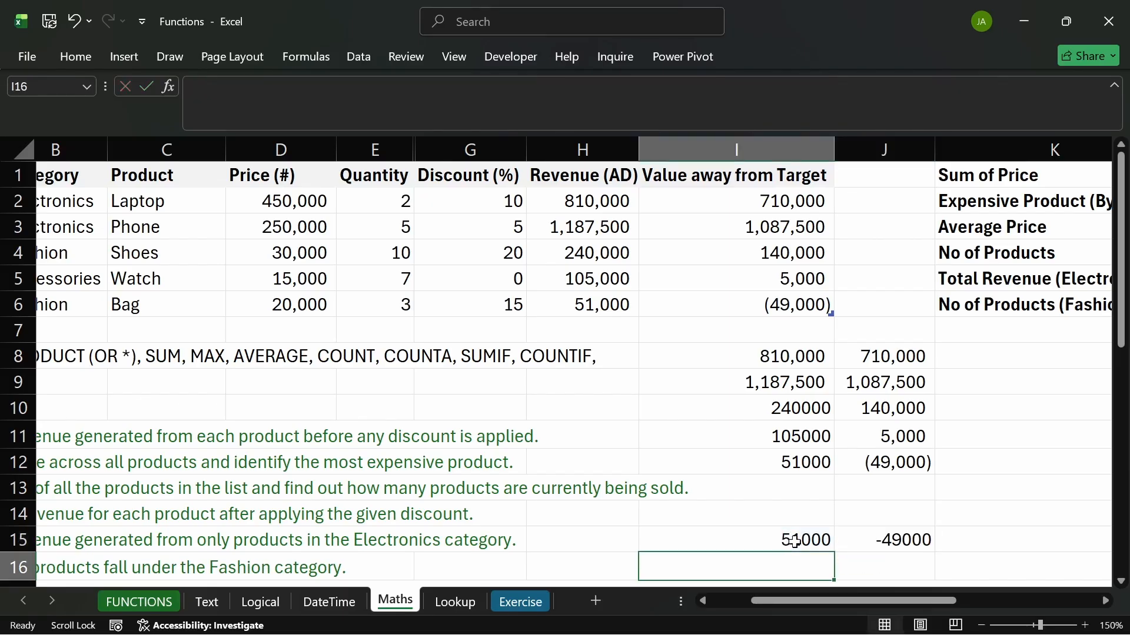
- Compare the negative number display in J15 with the Value away from Target results in I2:I6
click(879, 540)
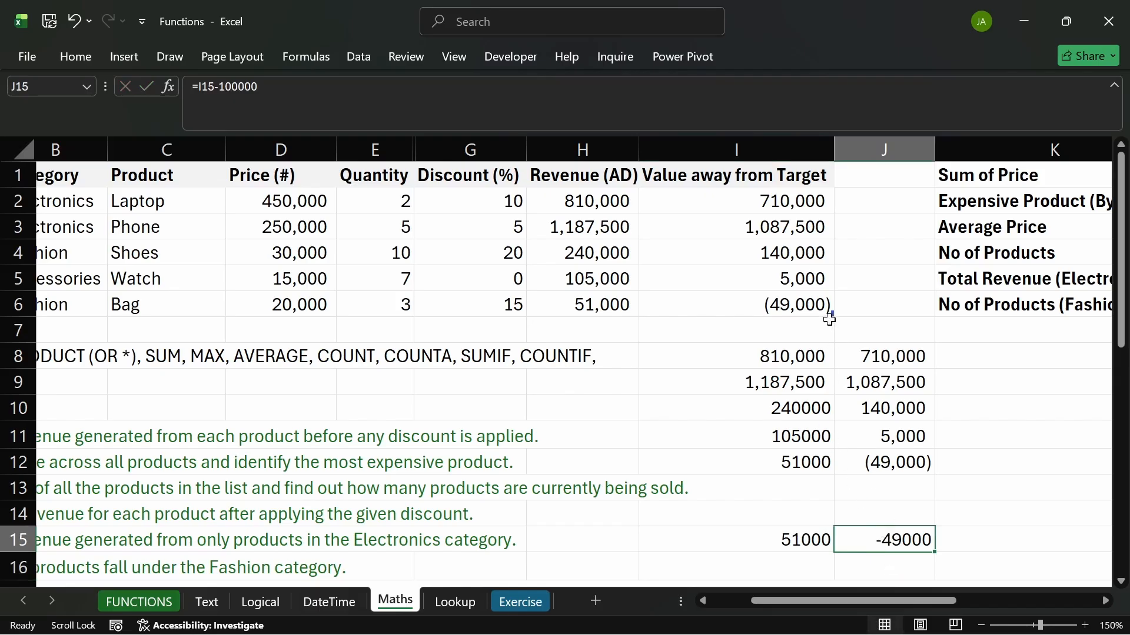
click(778, 303)
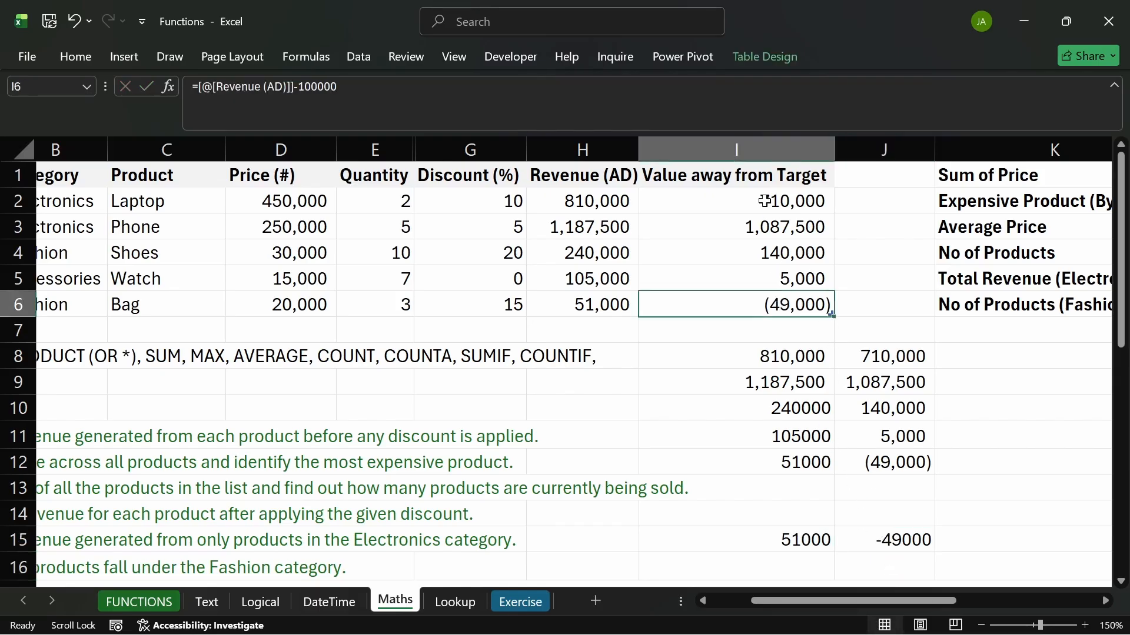
drag(763, 201, 763, 280)
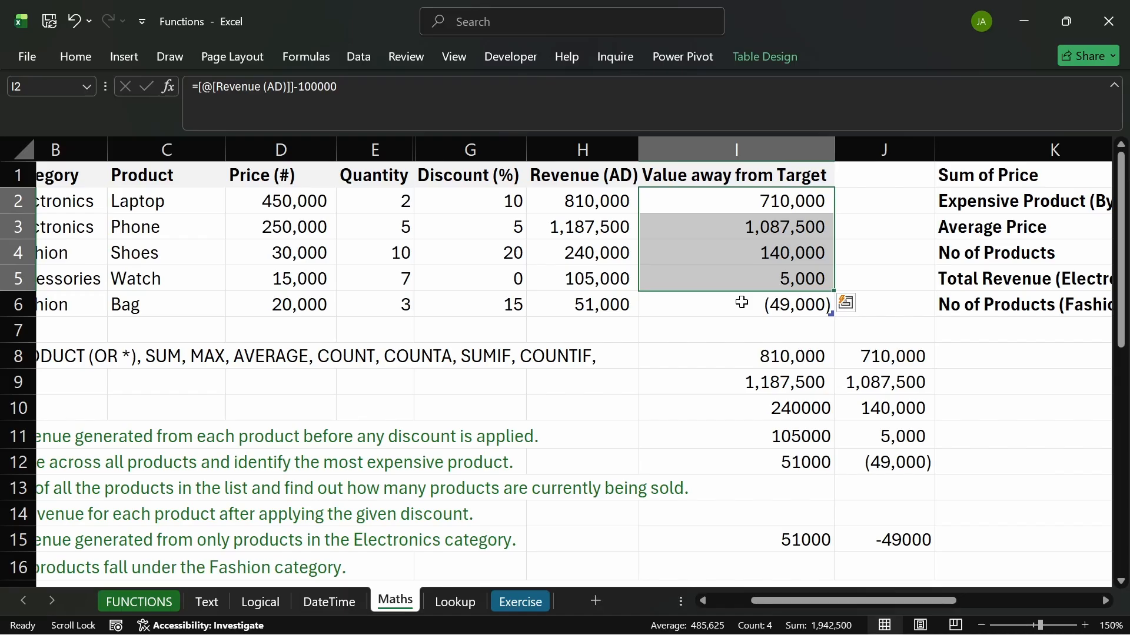
click(752, 307)
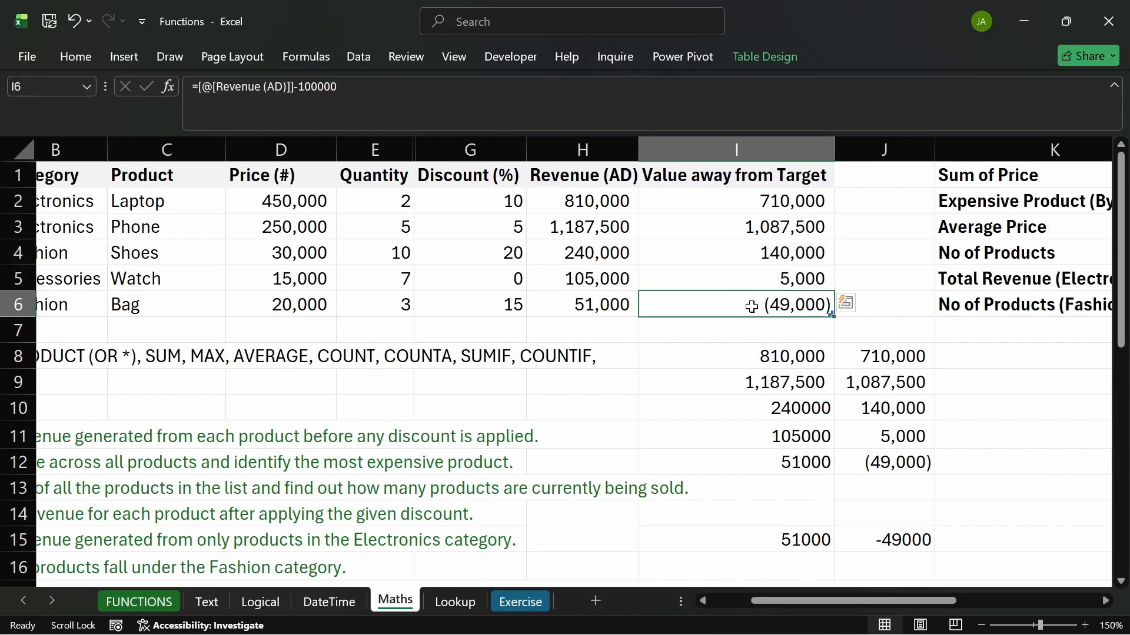
- Clear the trial figures and calculations from I8:J15, and check the Value away from Target formula in I2
drag(909, 537, 764, 359)
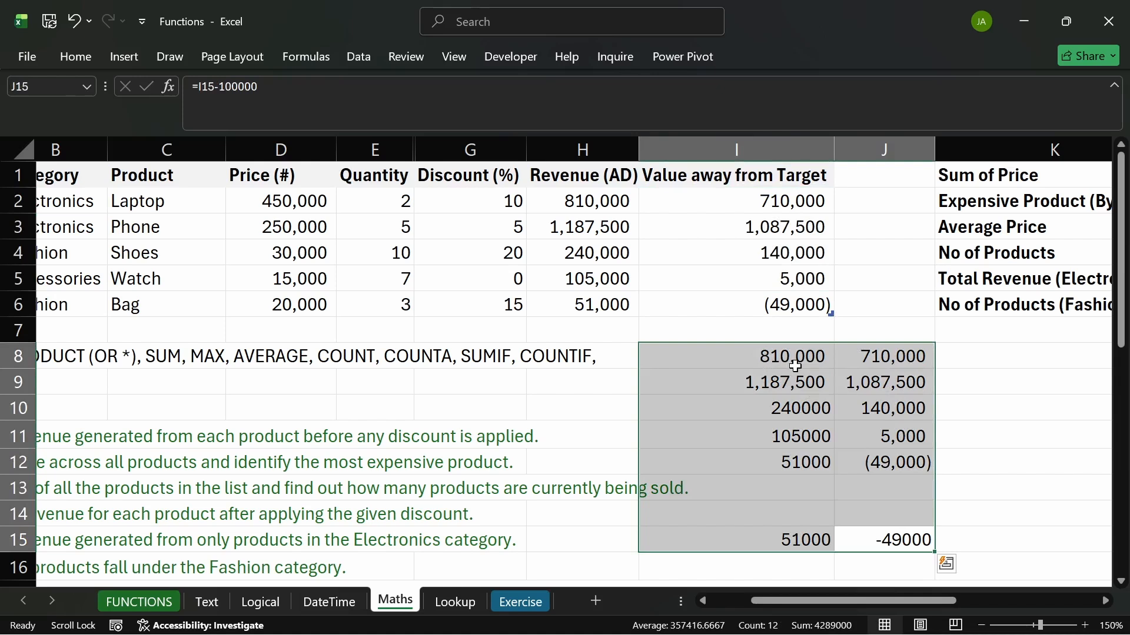
key(Delete)
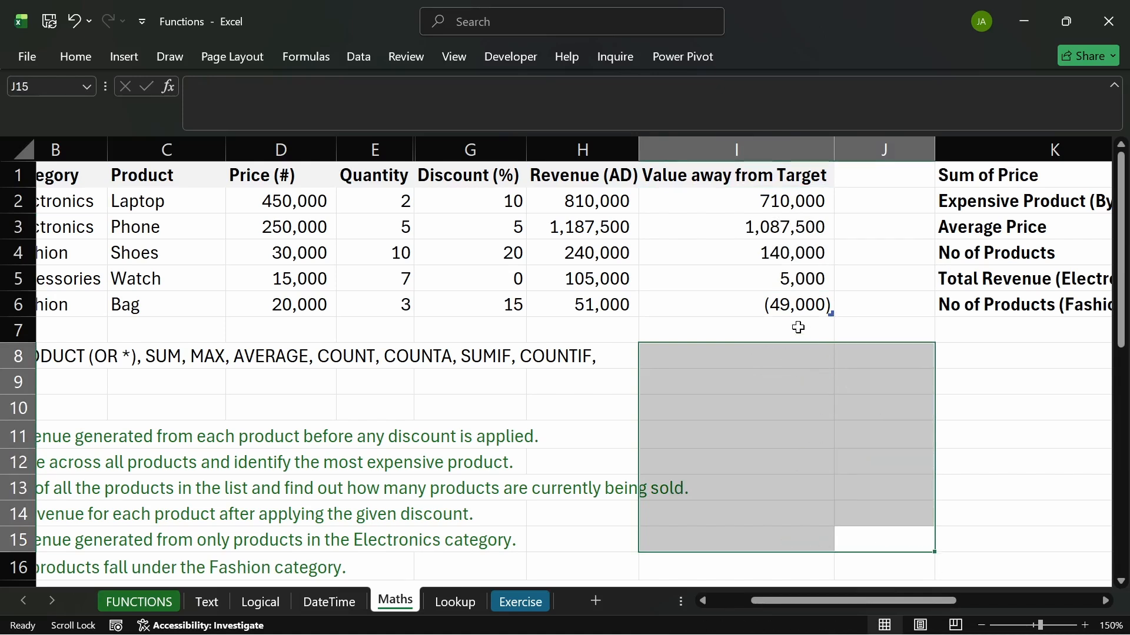
double_click(780, 201)
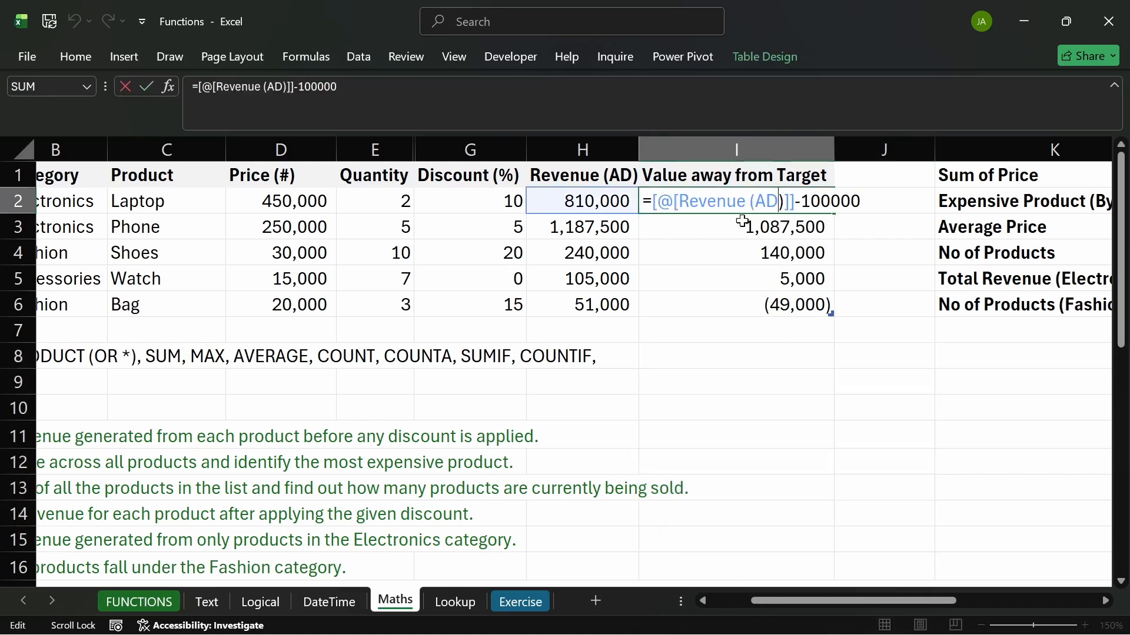
key(Return)
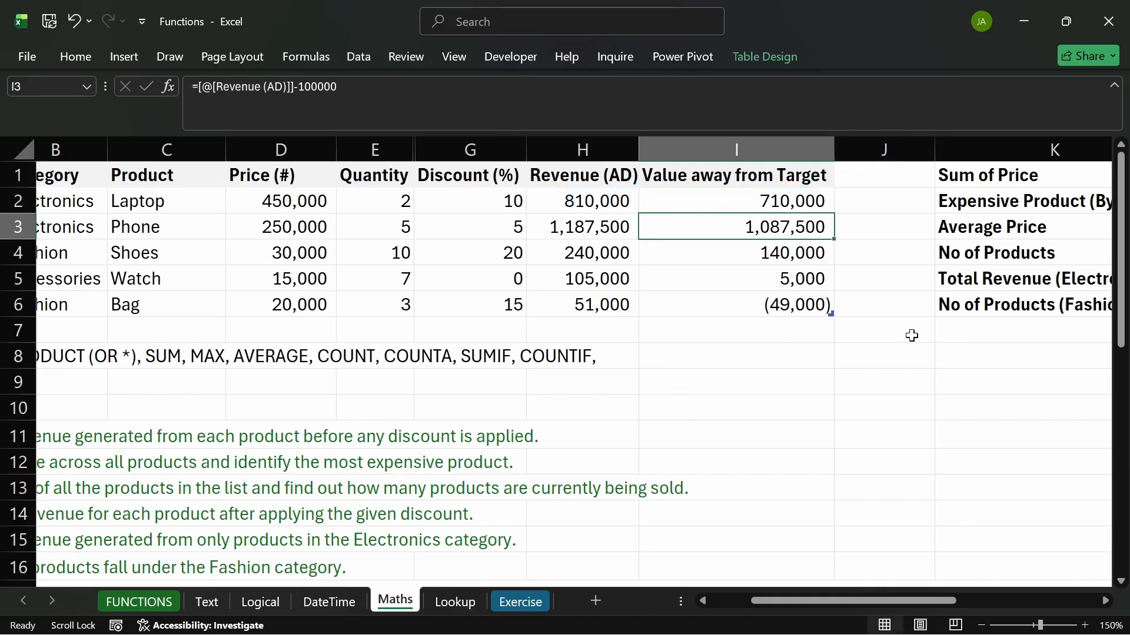
- Enter the label Target in cell I8 below the Value away from Target column
click(726, 363)
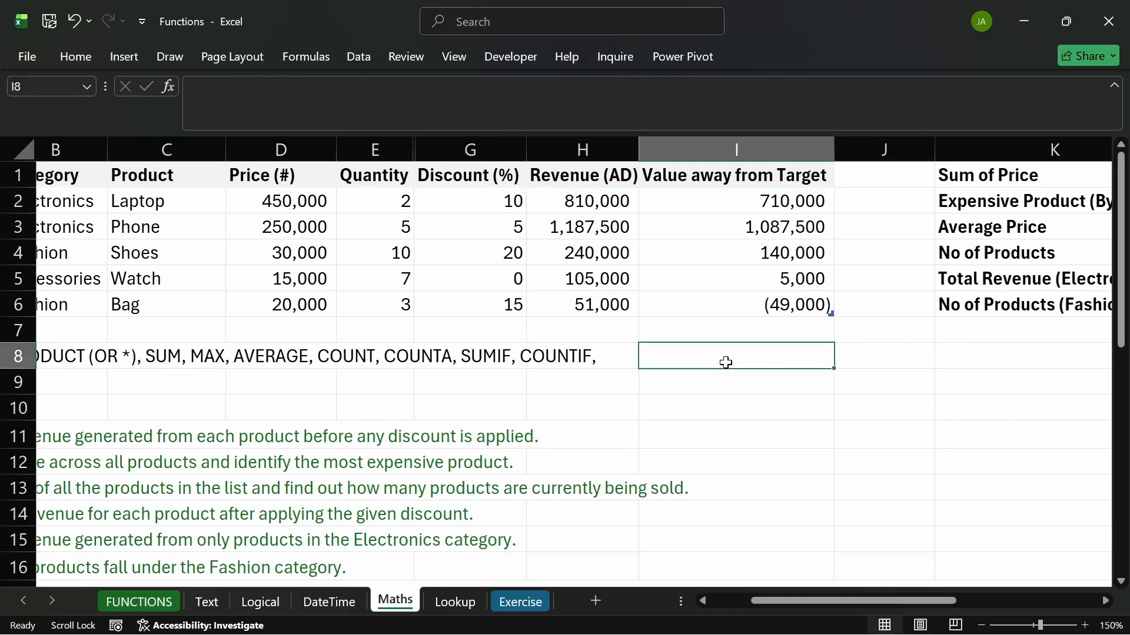
text(T)
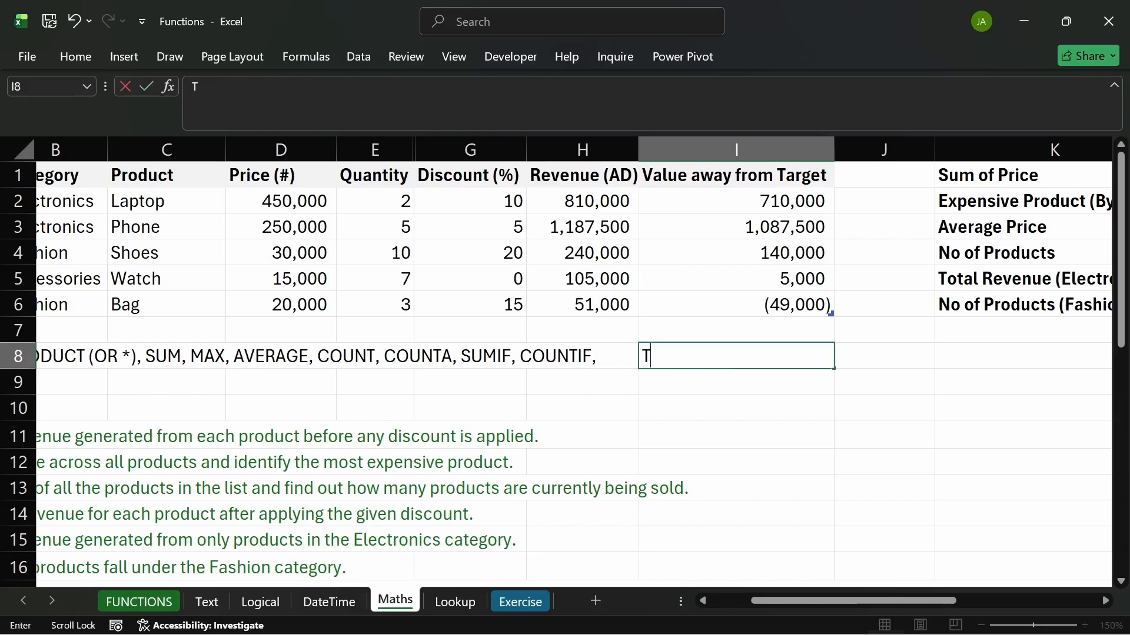
text(arget)
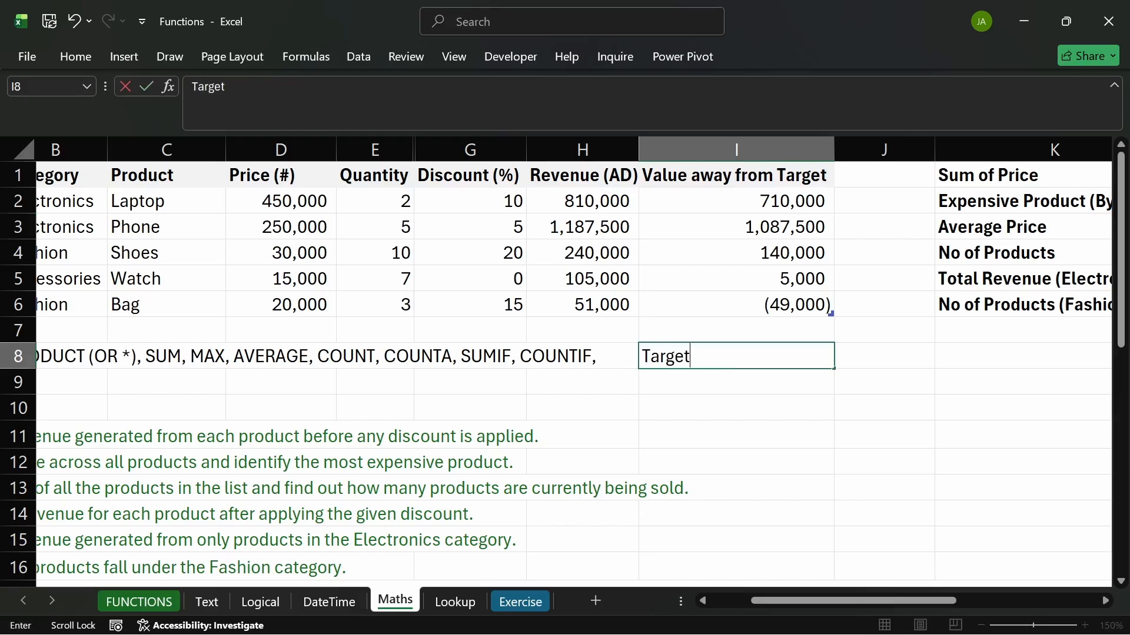
key(Return)
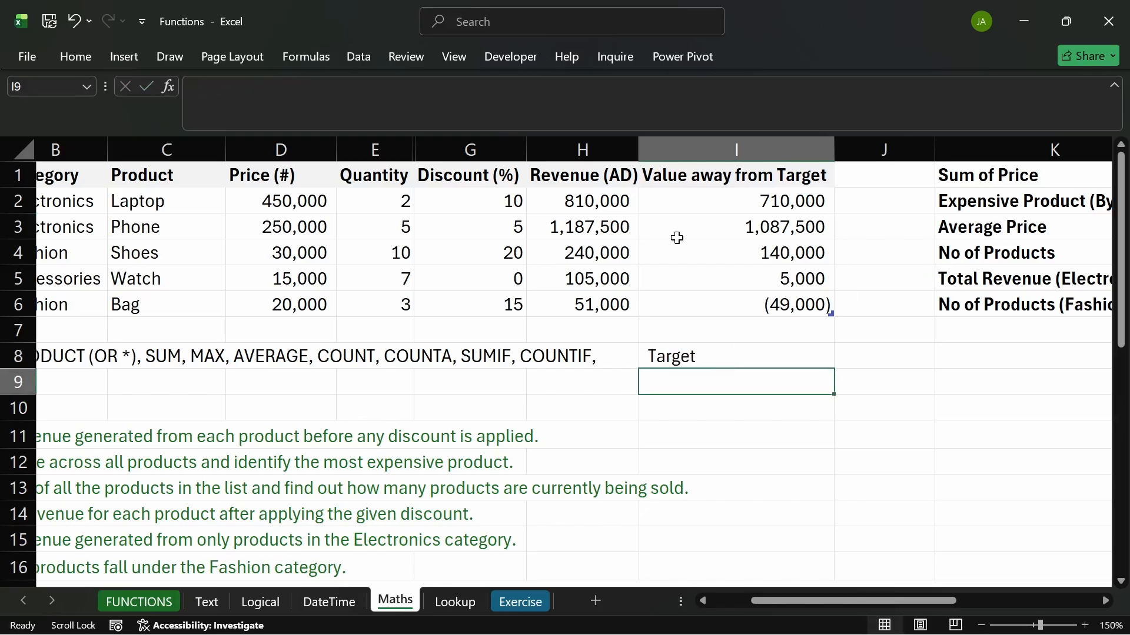
- Copy the Revenue (AD) header's formatting onto the Target label and move the label from I8 to H8
click(559, 180)
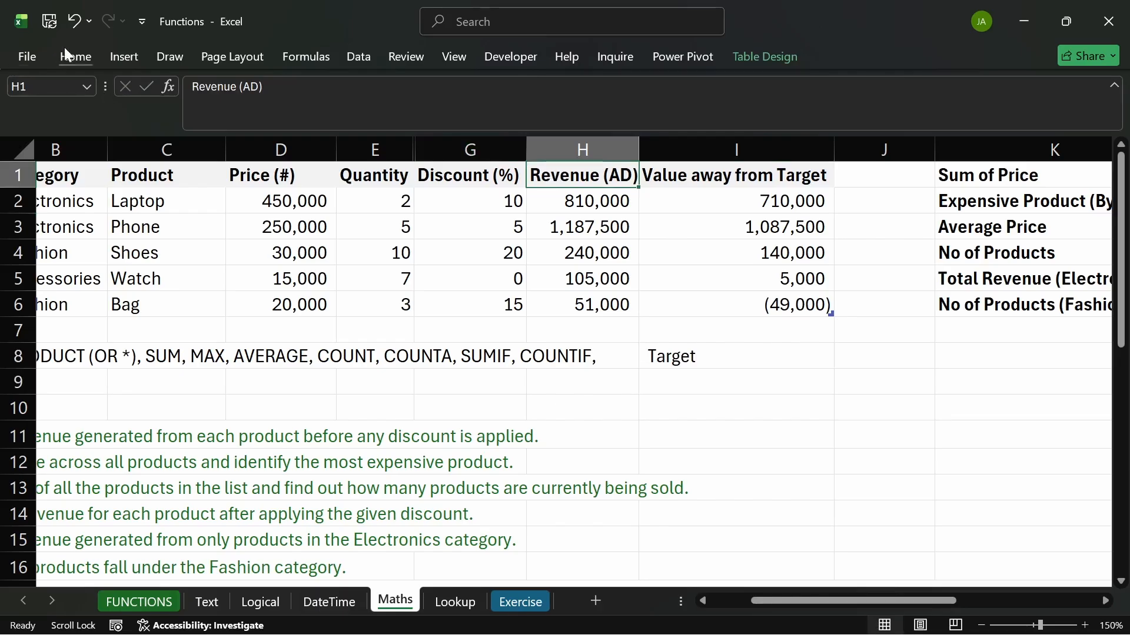
click(79, 64)
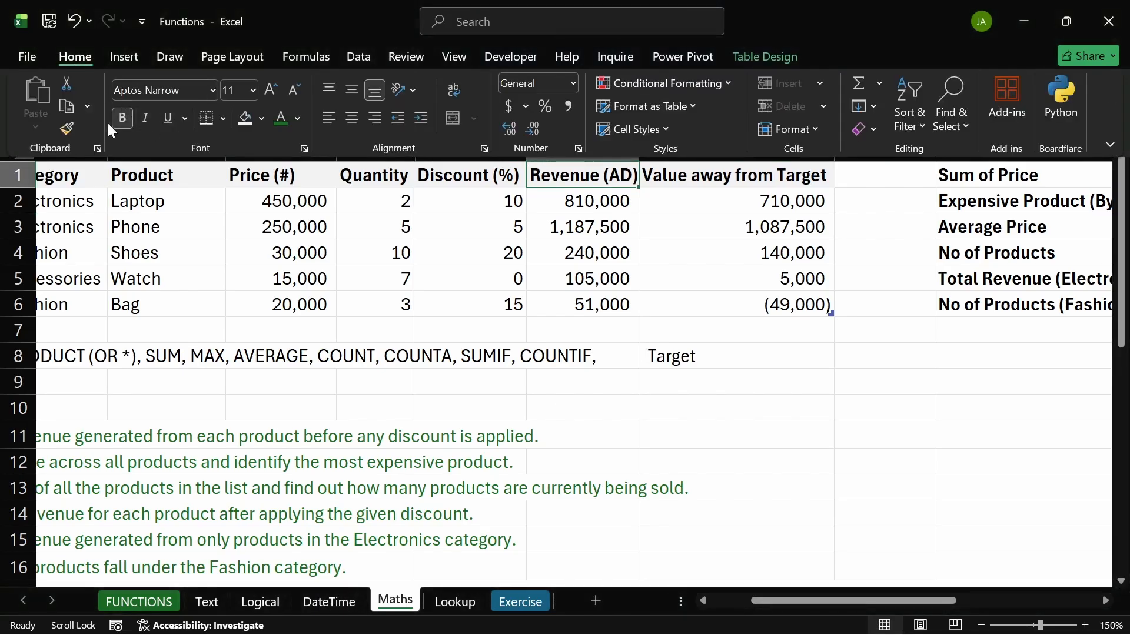
click(68, 126)
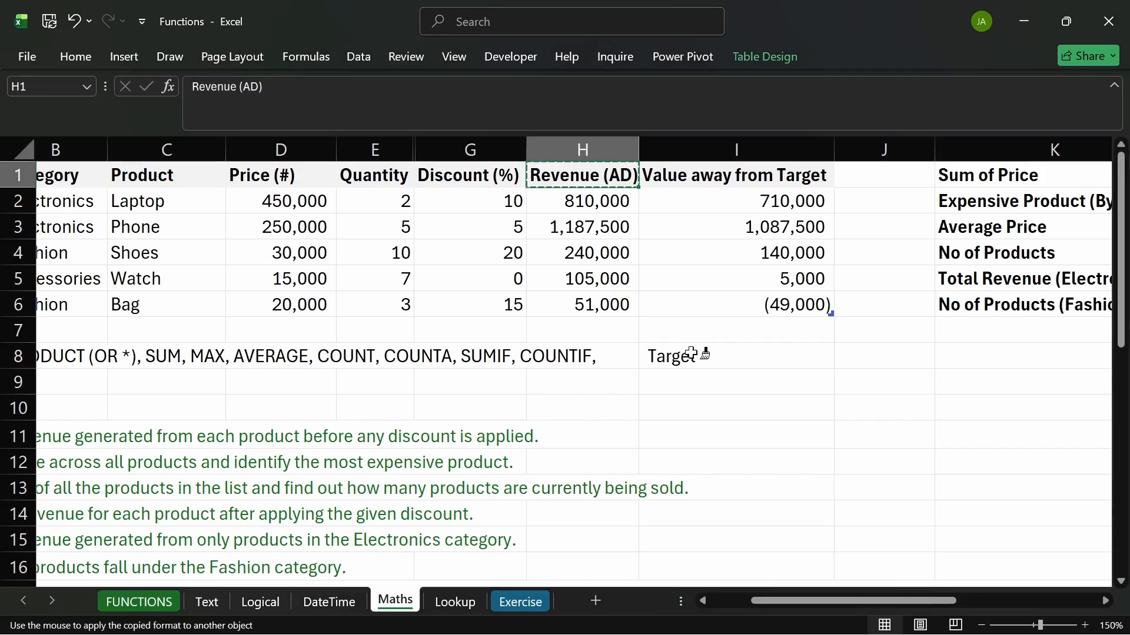
click(691, 354)
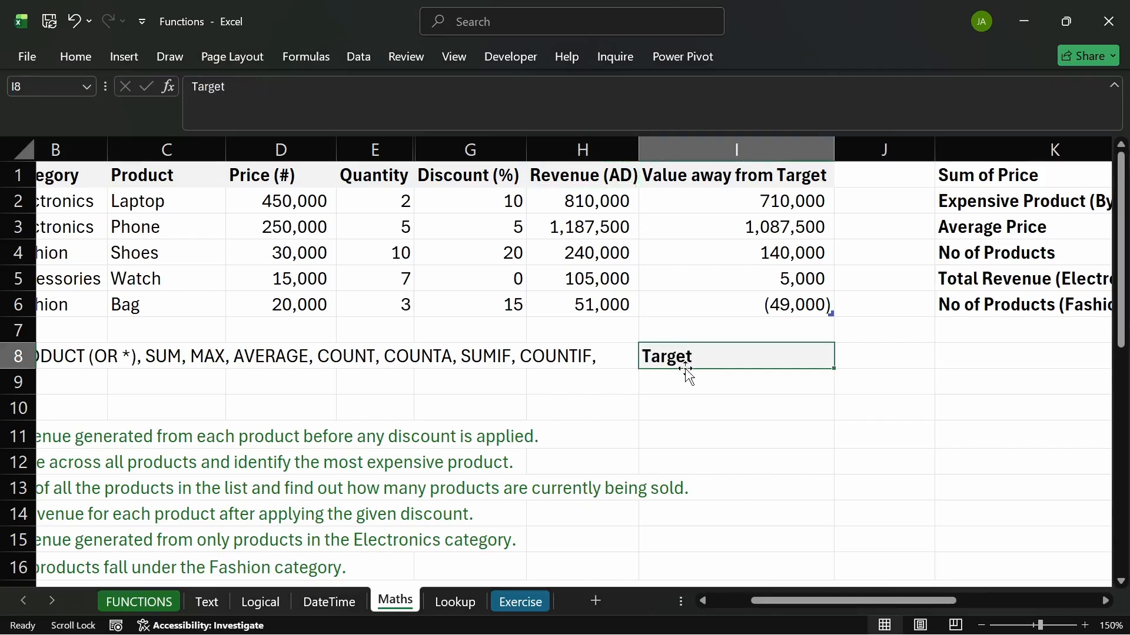
drag(689, 369, 606, 362)
click(567, 386)
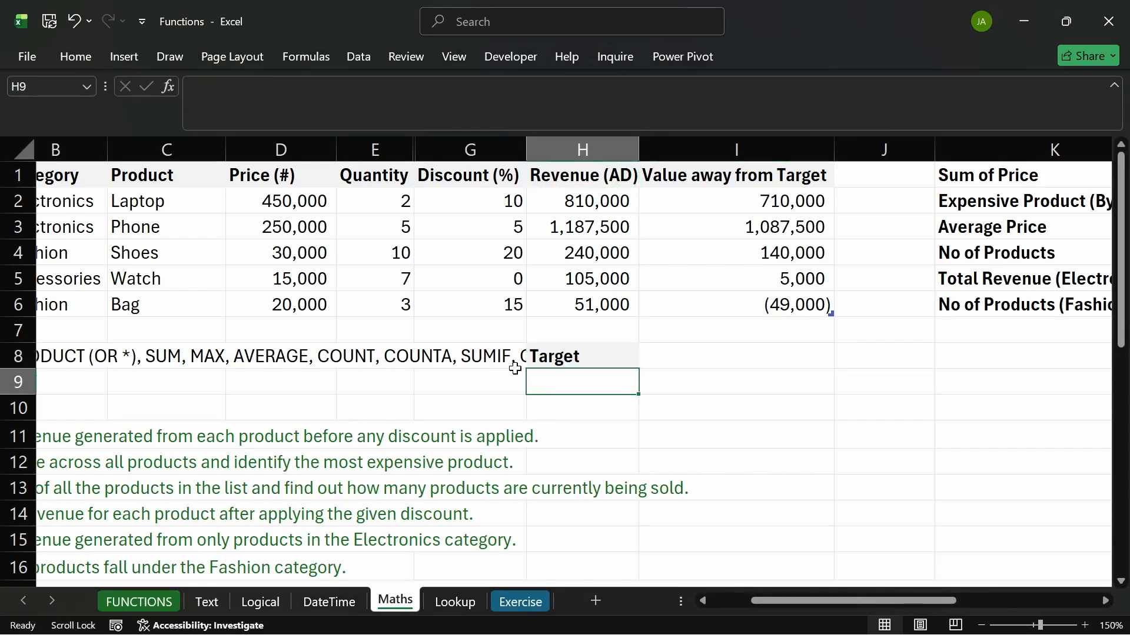
- Enter the target value 100,000 in I8 beside the Target label
click(505, 363)
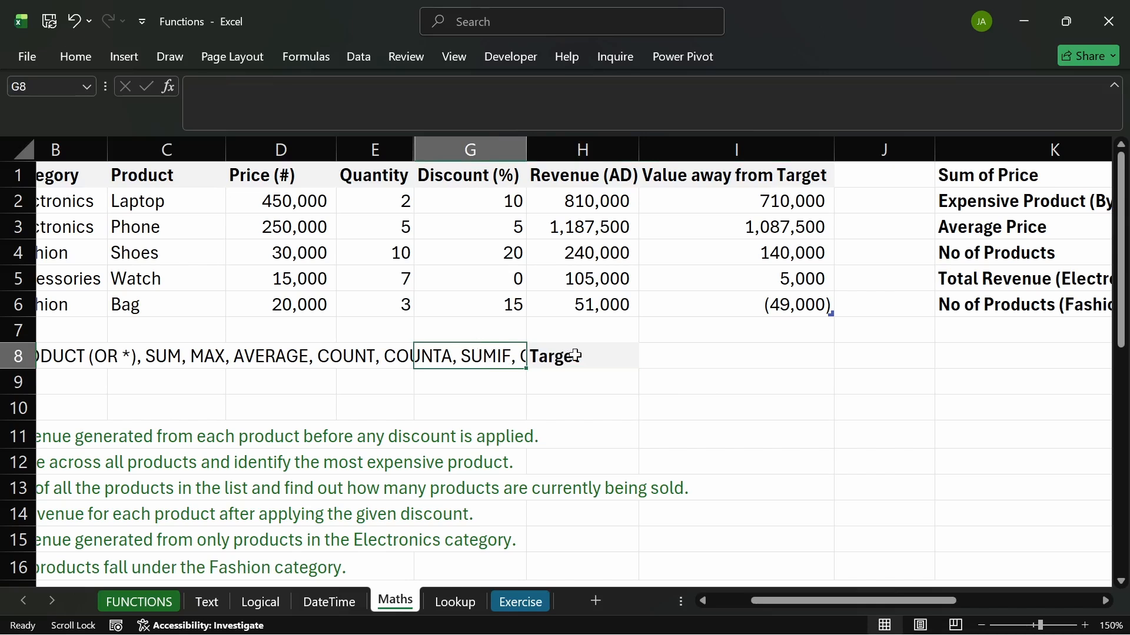
click(651, 356)
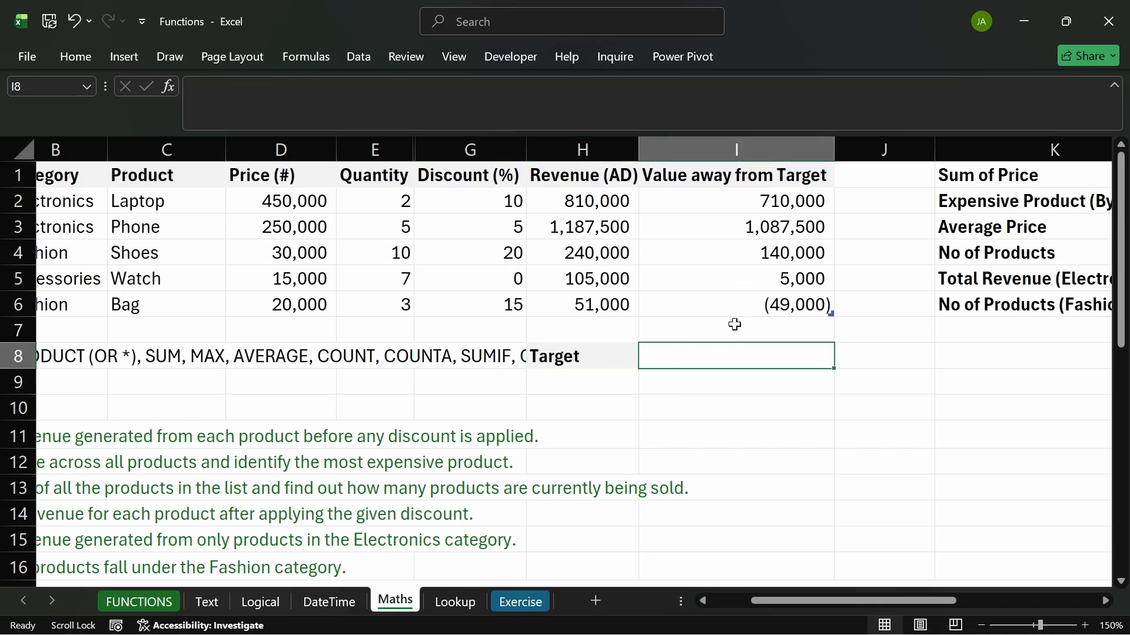
text(10)
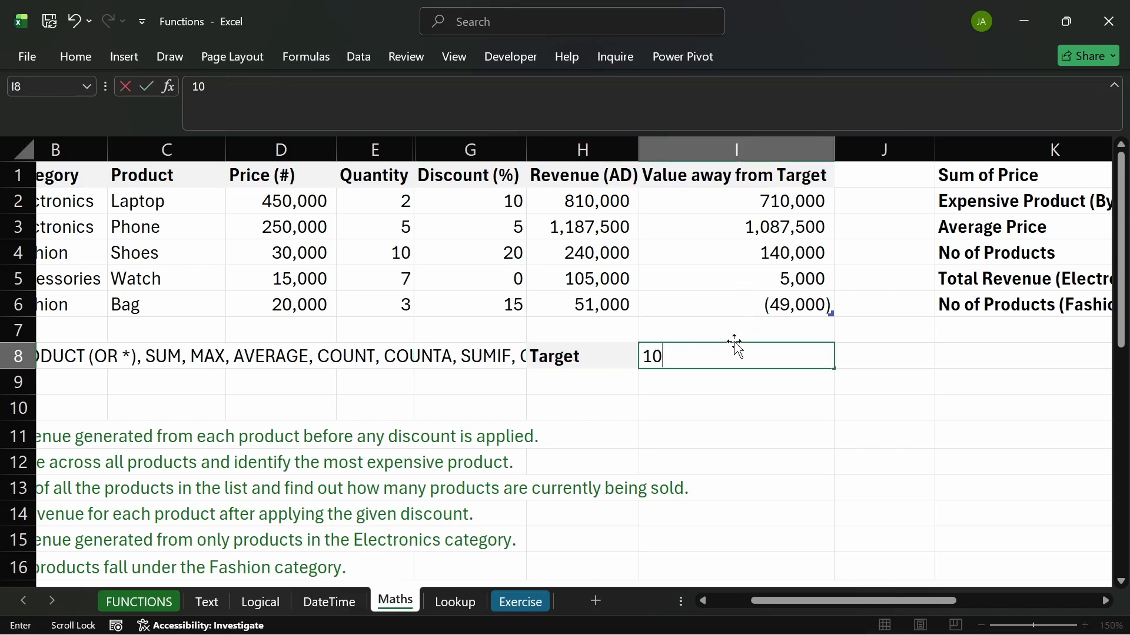
text(0,000])
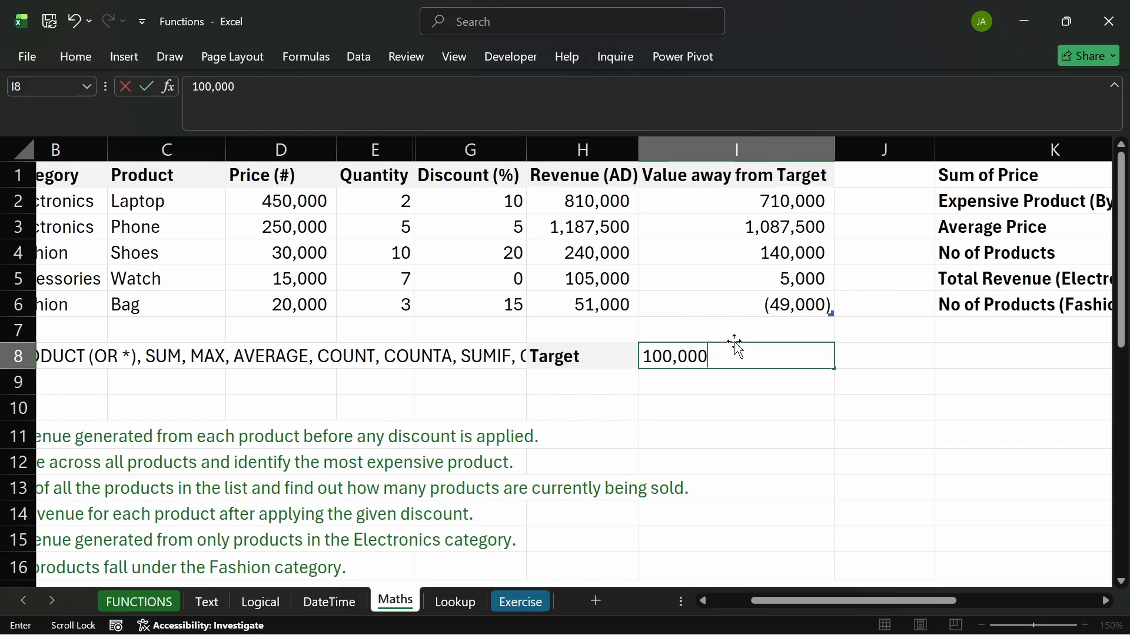
key(Return)
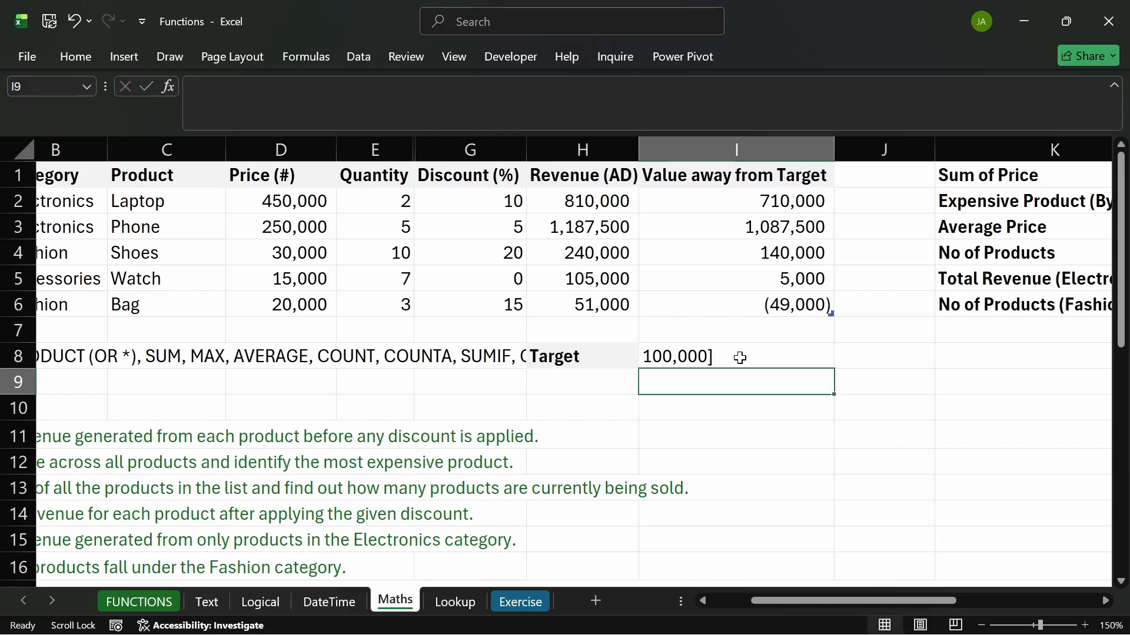
double_click(739, 355)
key(BackSpace)
key(Return)
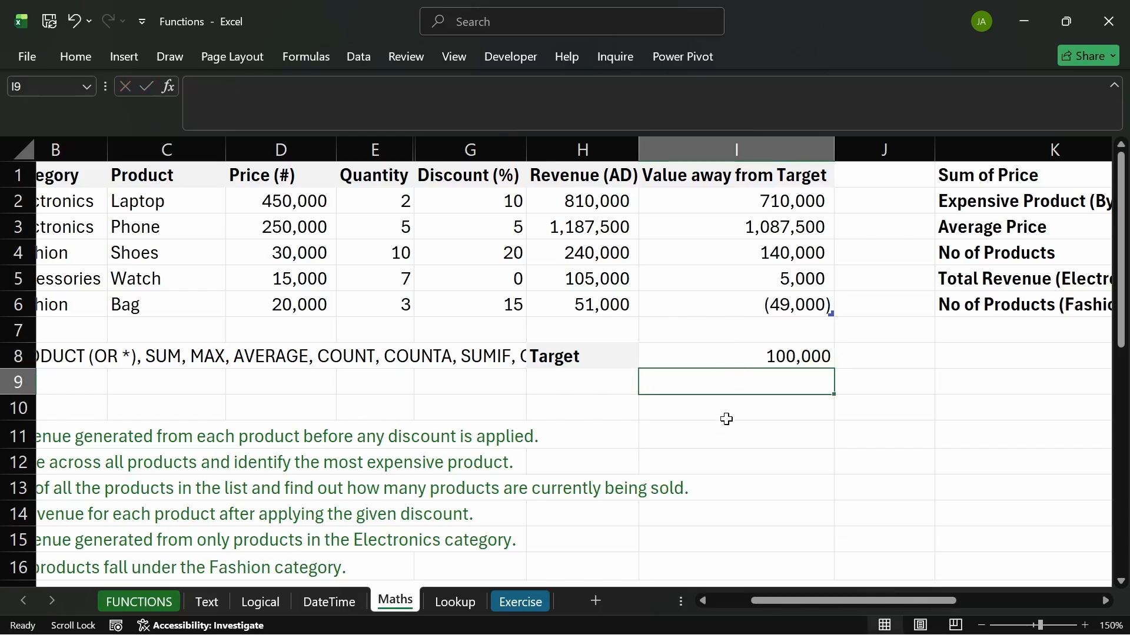
- Define the name target for cell I8, which holds the target value
click(726, 360)
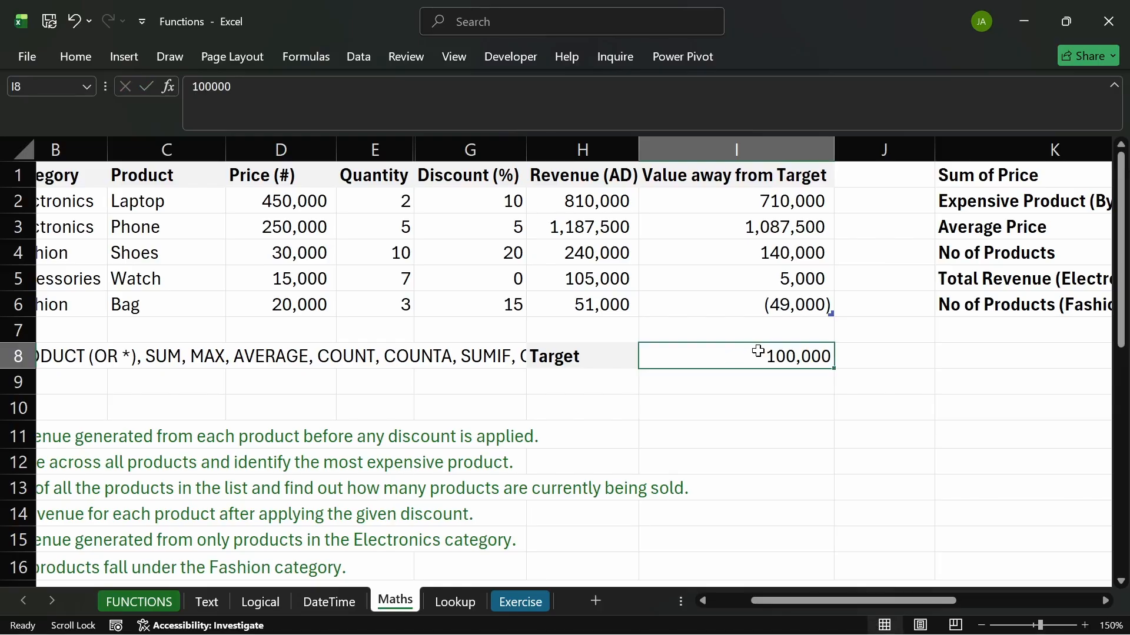
click(12, 87)
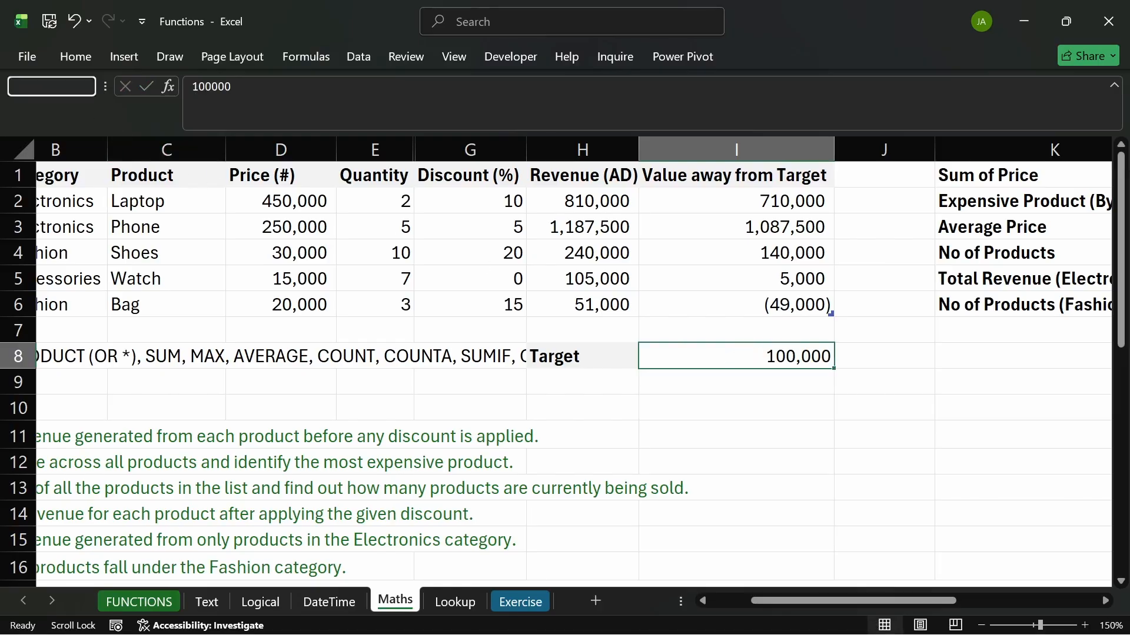
text(target)
key(Return)
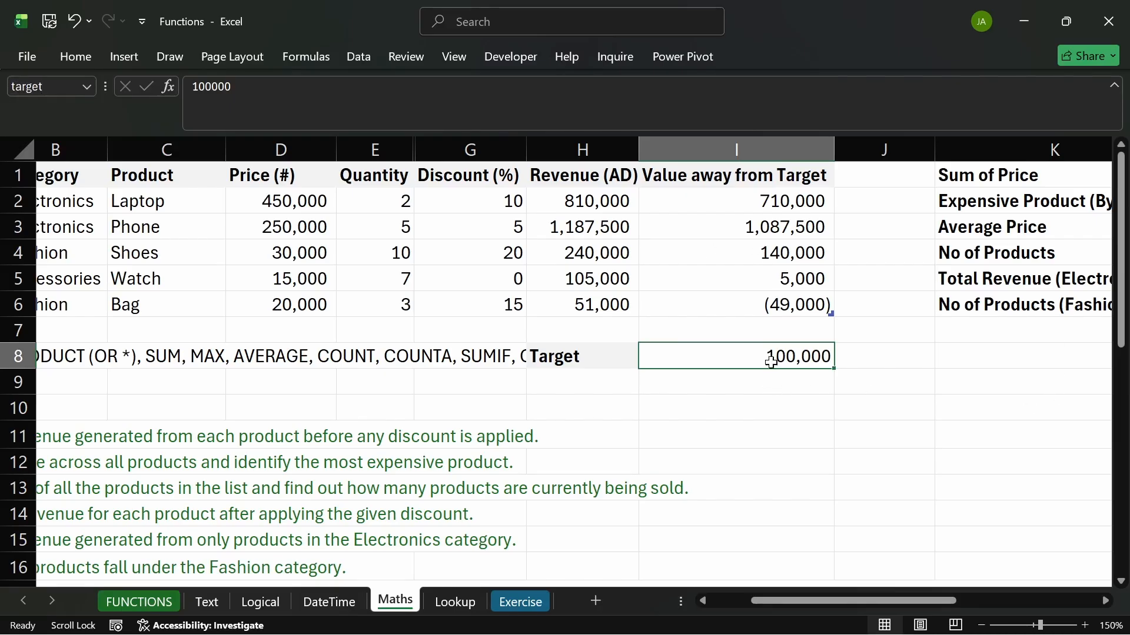
click(783, 418)
click(775, 357)
double_click(736, 197)
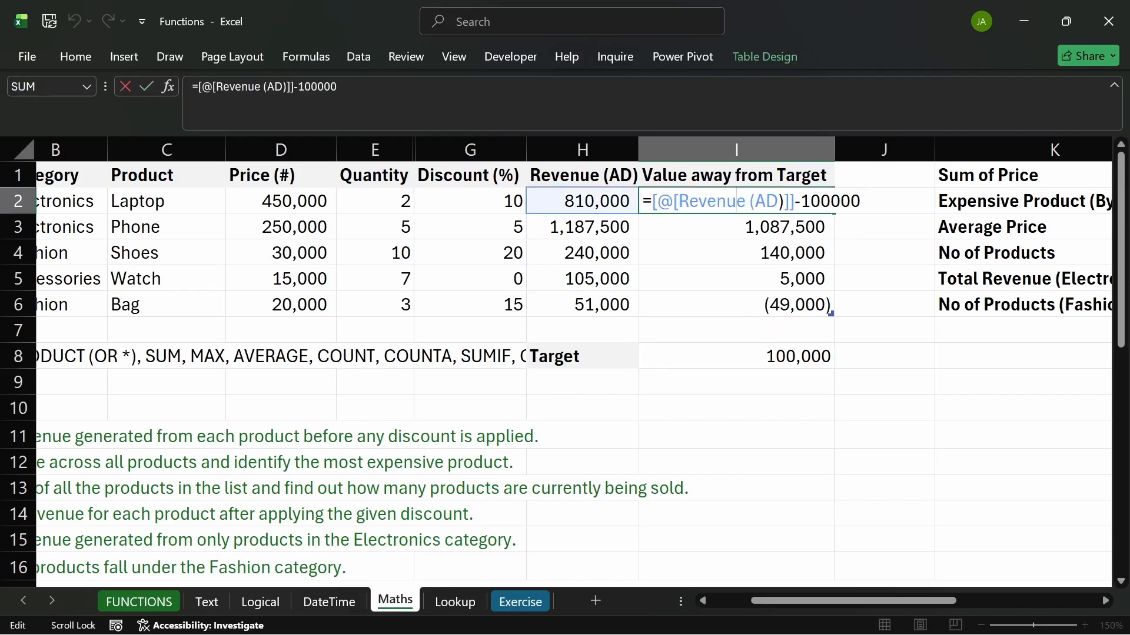
drag(800, 201, 860, 200)
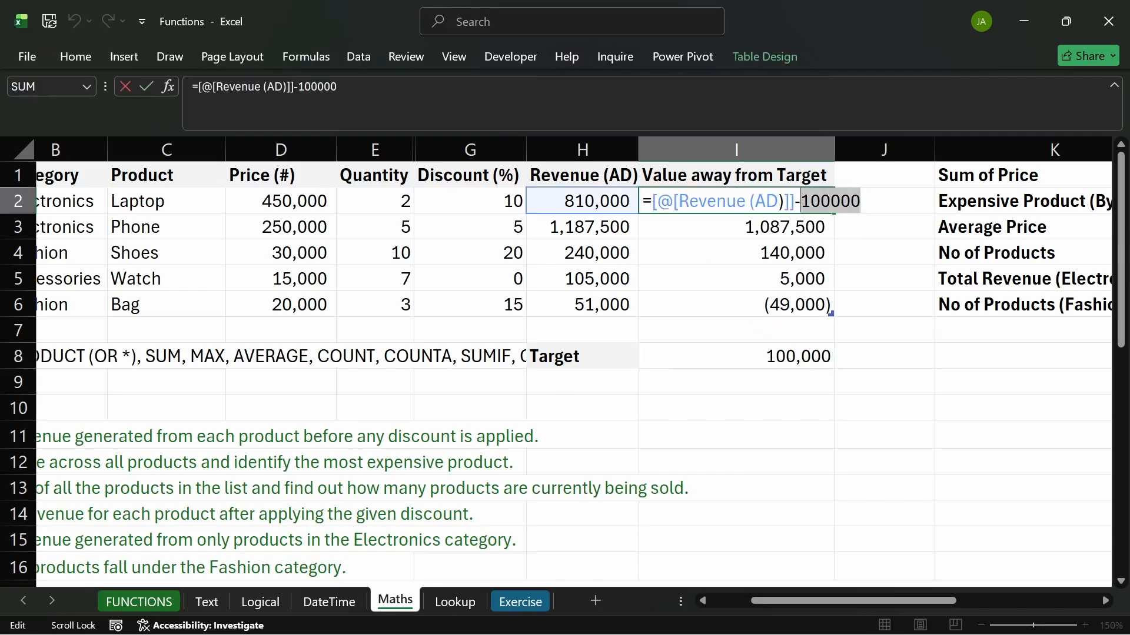
key(BackSpace)
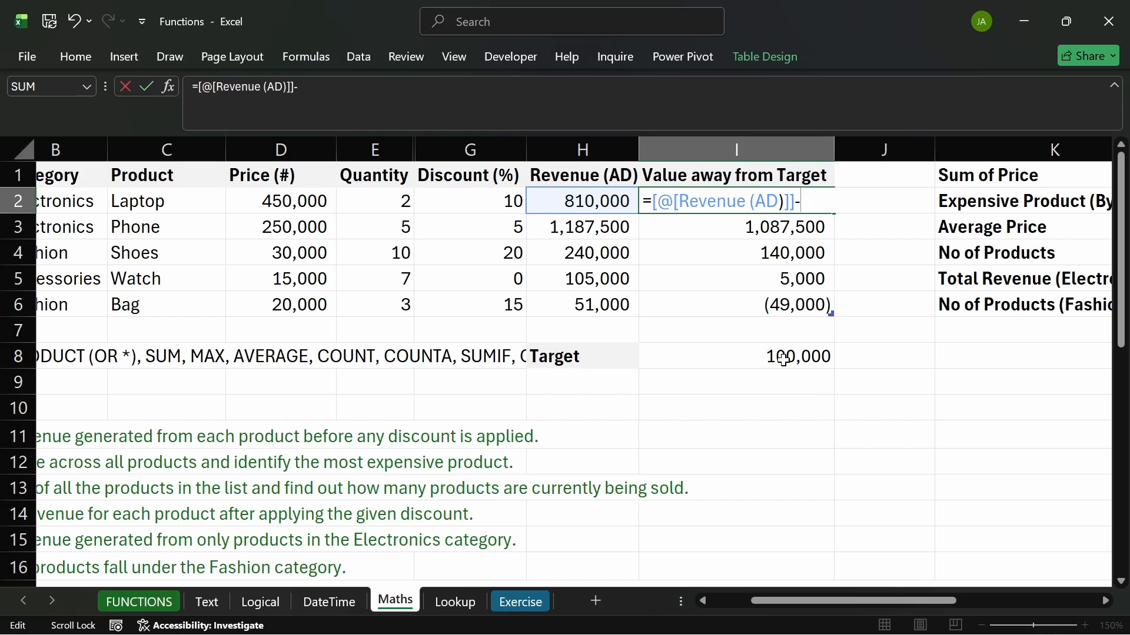
key(Escape)
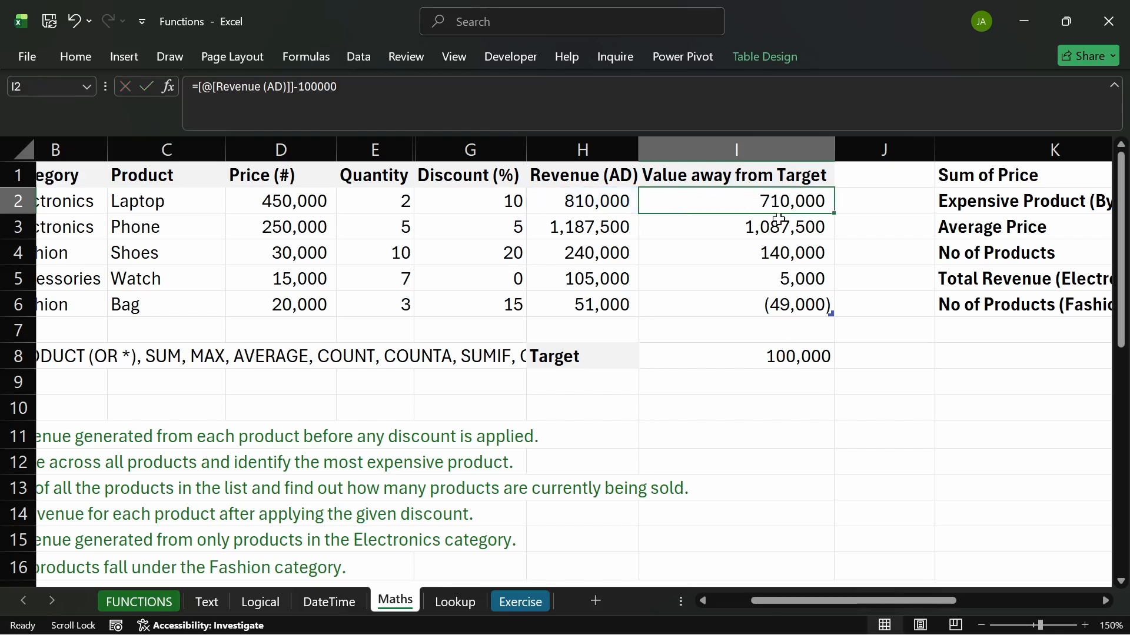
- Replace the hard-coded 100000 in the I2 formula with the named cell target, giving =[@[Revenue (AD)]]-target
click(781, 351)
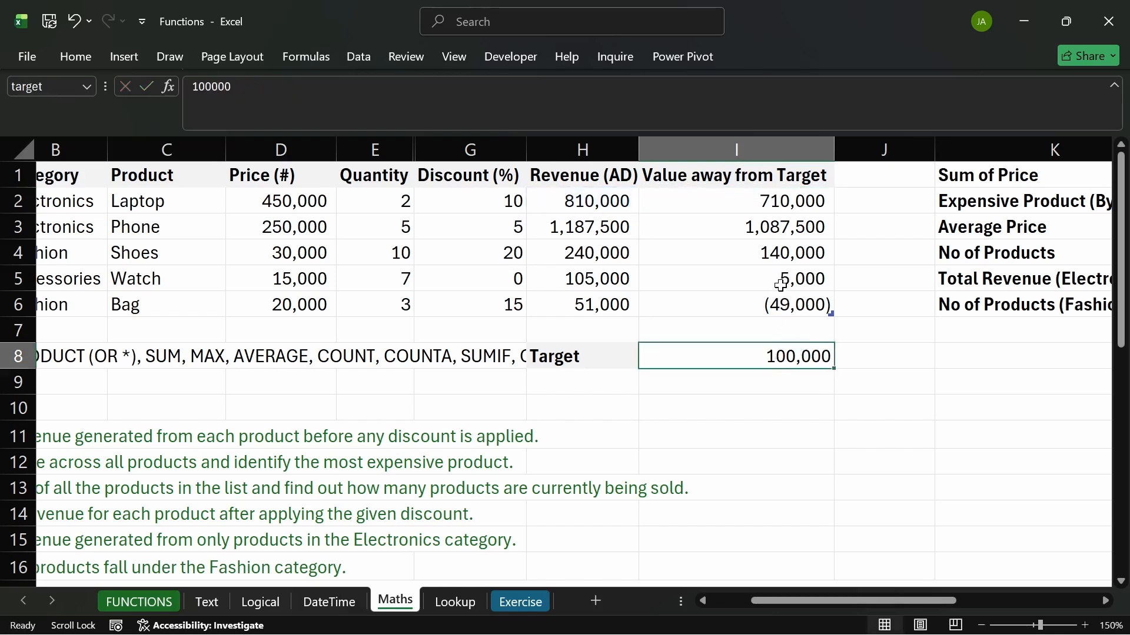
click(782, 202)
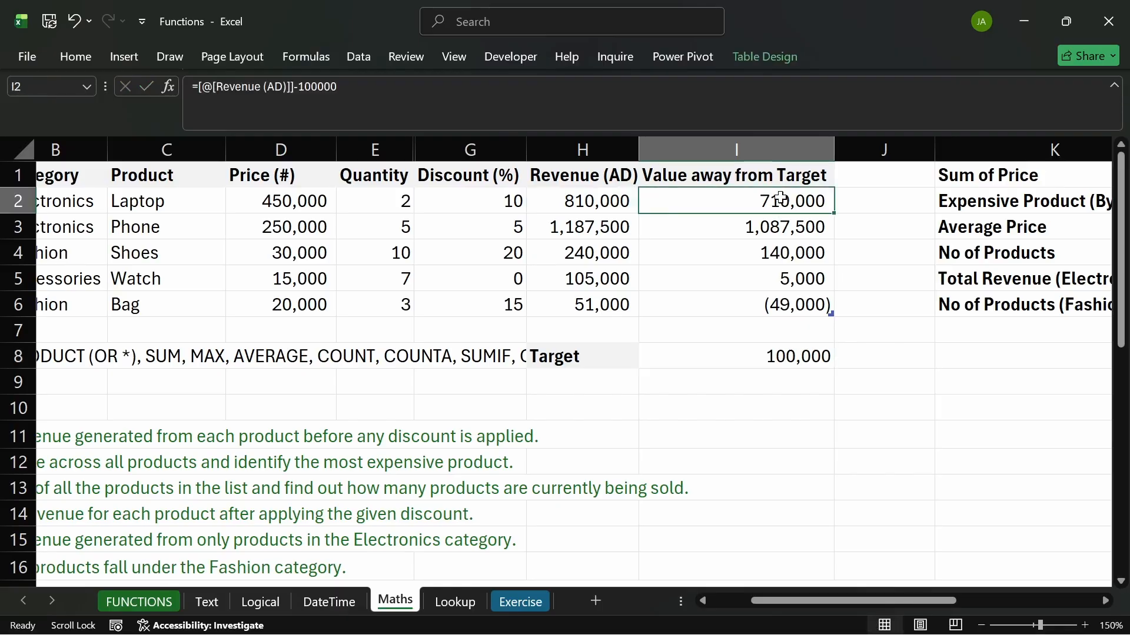
double_click(780, 202)
double_click(829, 201)
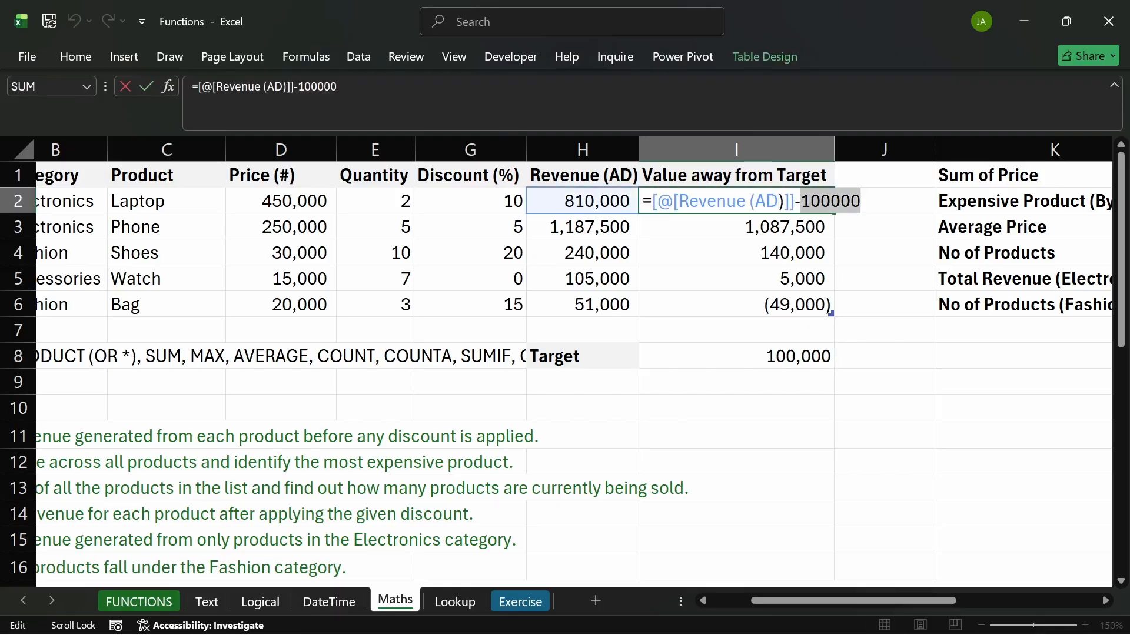
key(BackSpace)
click(762, 354)
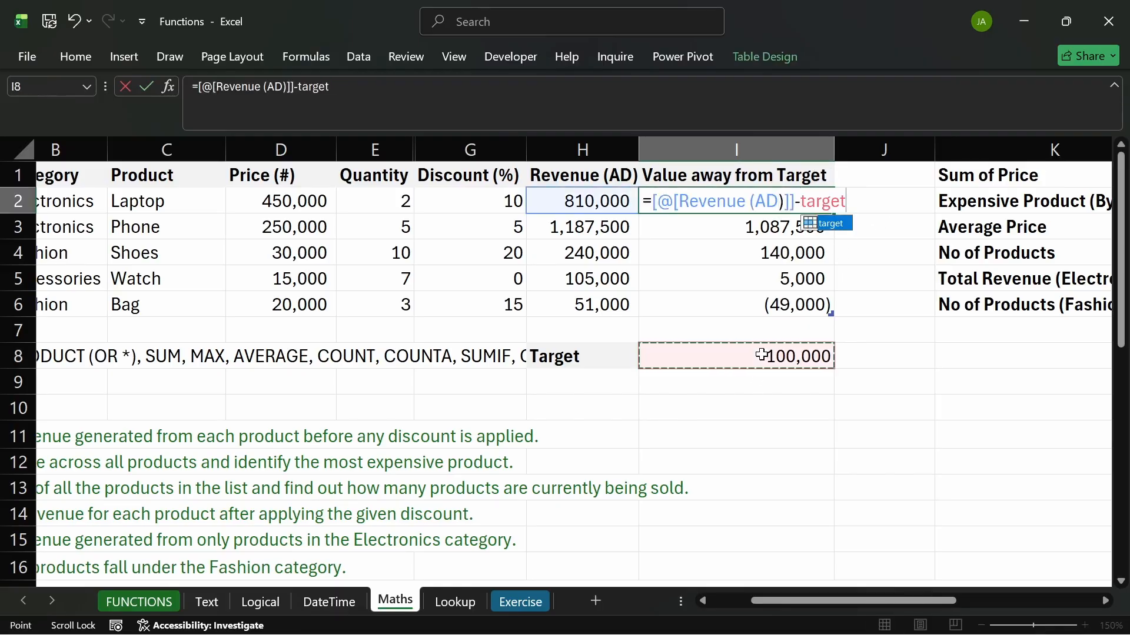
key(Return)
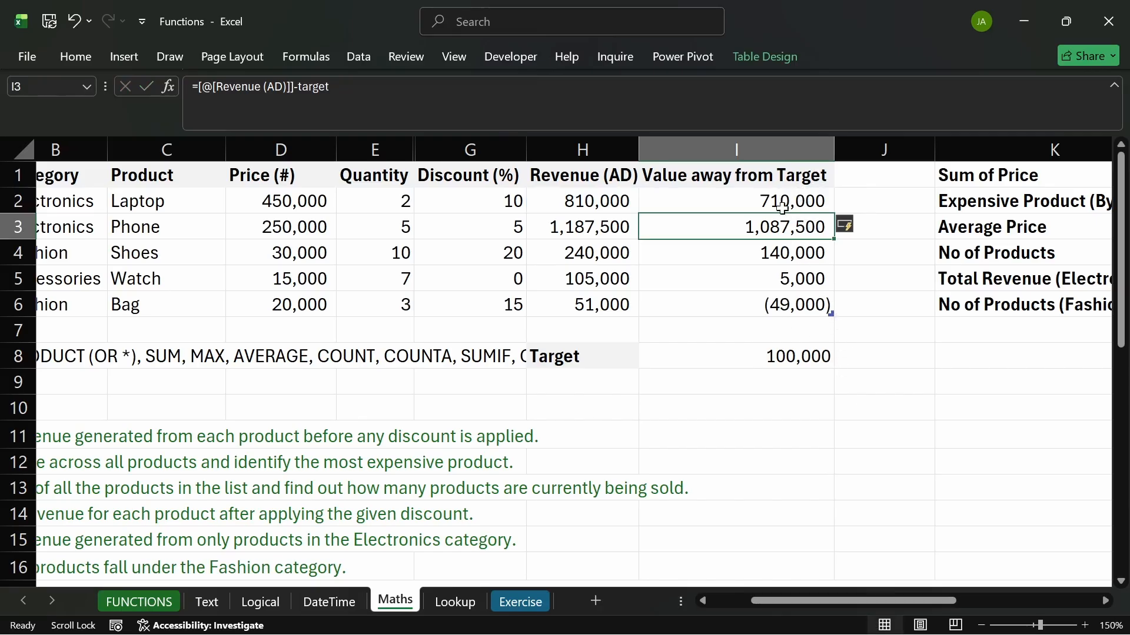
- Copy the target value from I8 into the empty cell J11
click(750, 357)
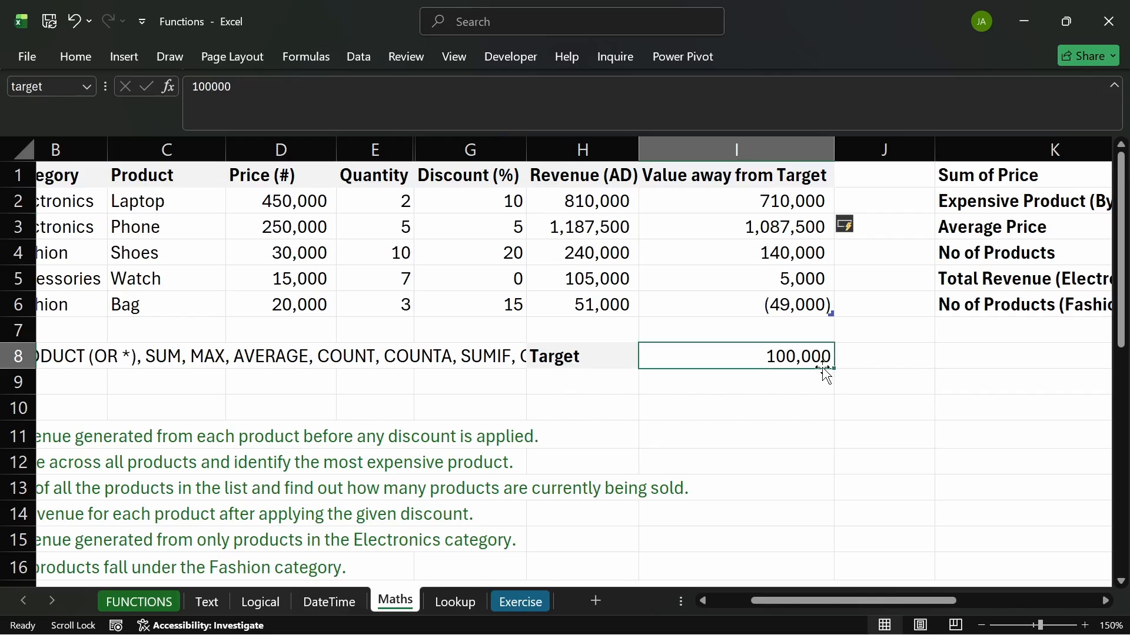
key(ctrl+c)
click(908, 438)
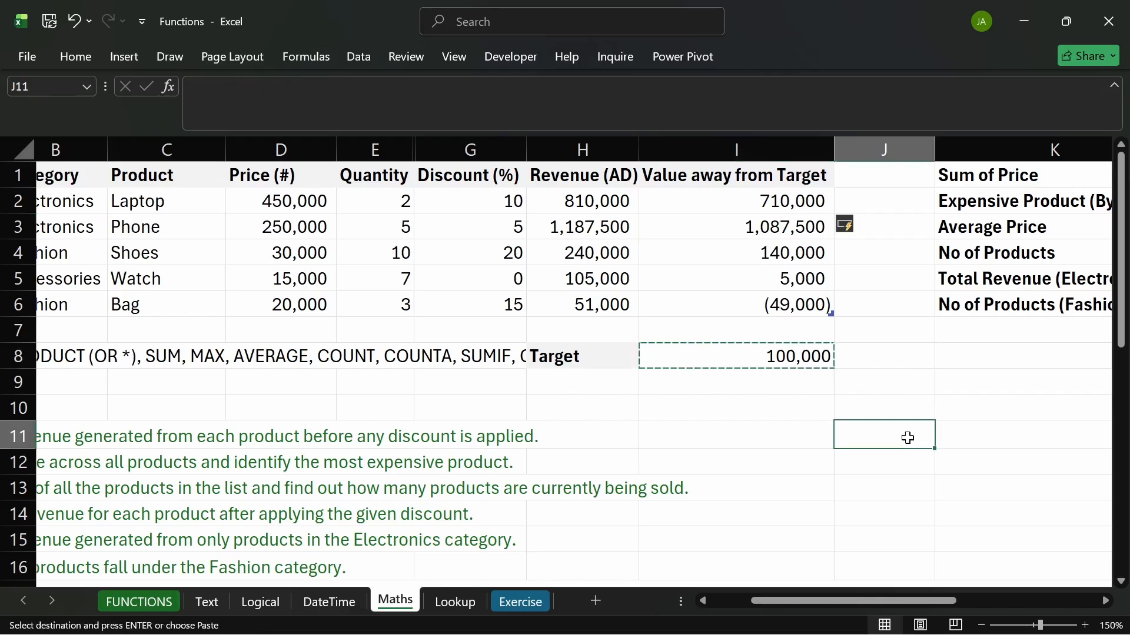
key(ctrl+v)
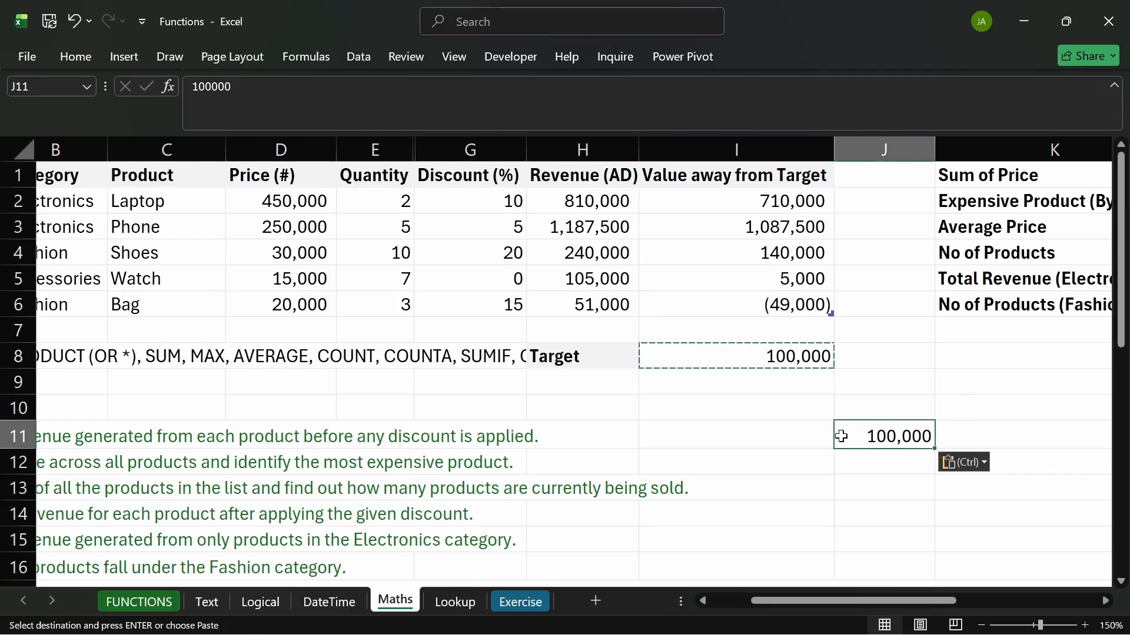
click(847, 407)
key(Escape)
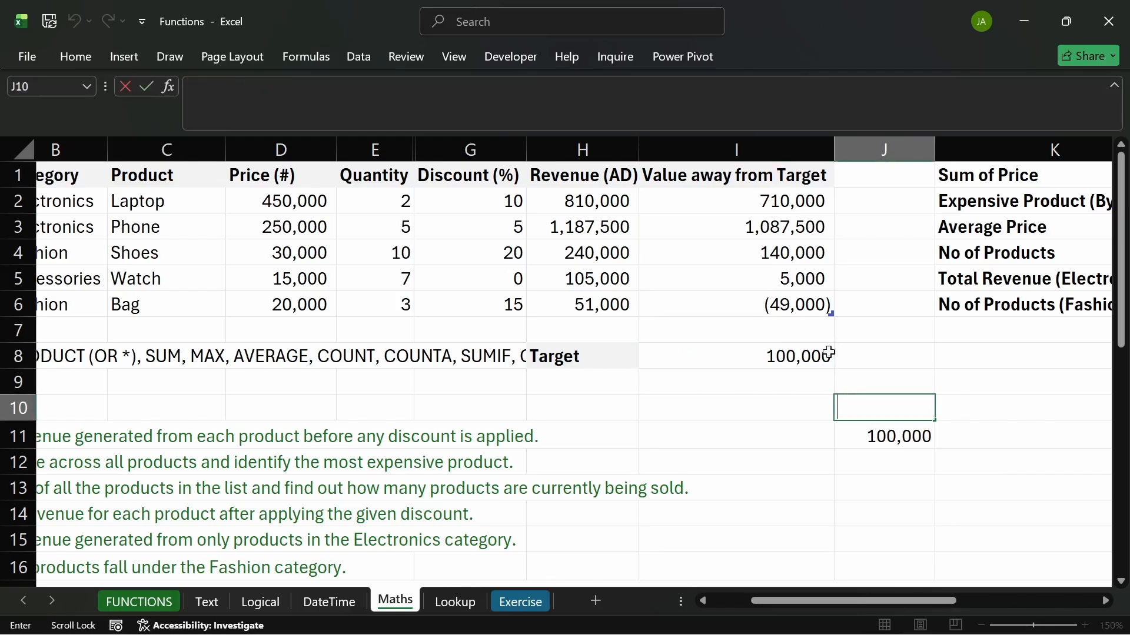
- Replace the name target in the I2 formula with a relative reference to J11, giving =[@[Revenue (AD)]]-J11
double_click(755, 201)
key(ctrl+shift+Left)
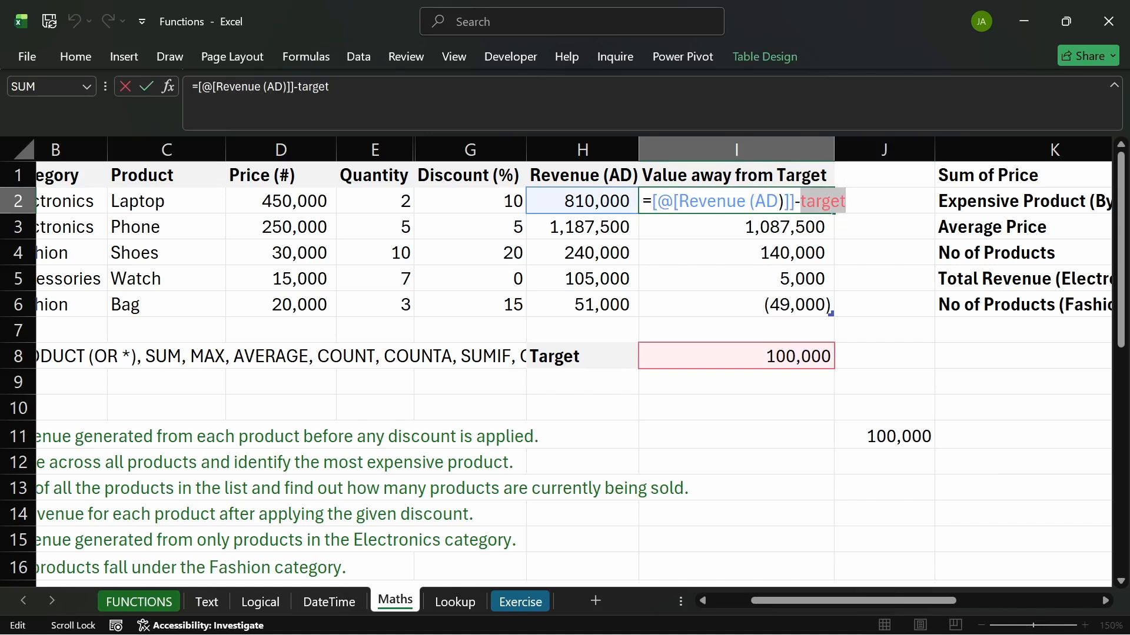
key(BackSpace)
click(900, 436)
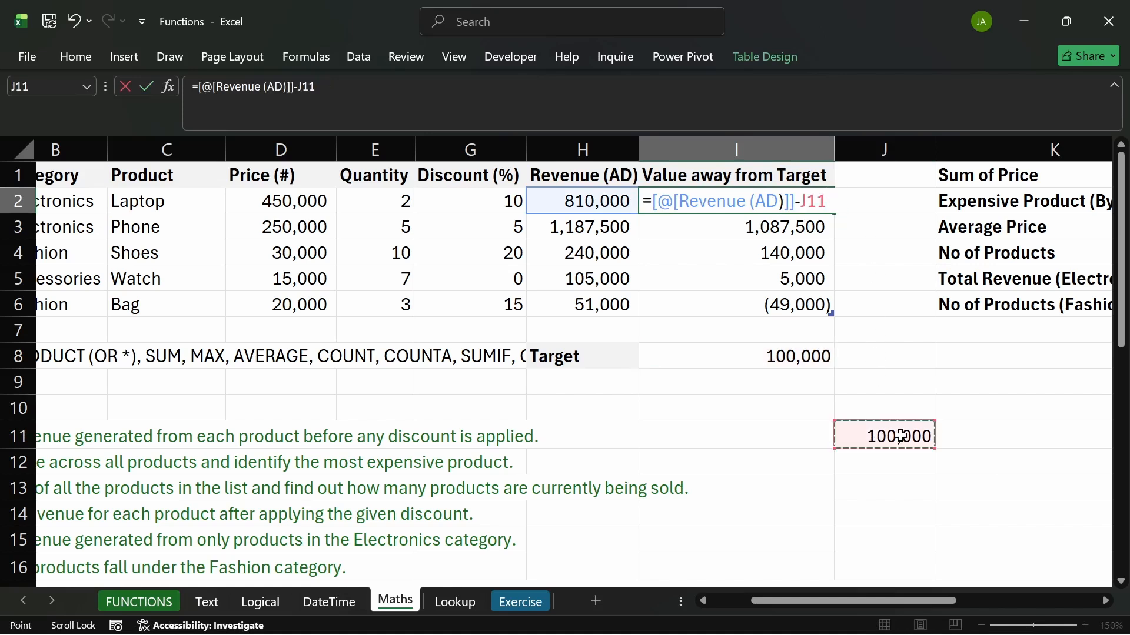
key(Return)
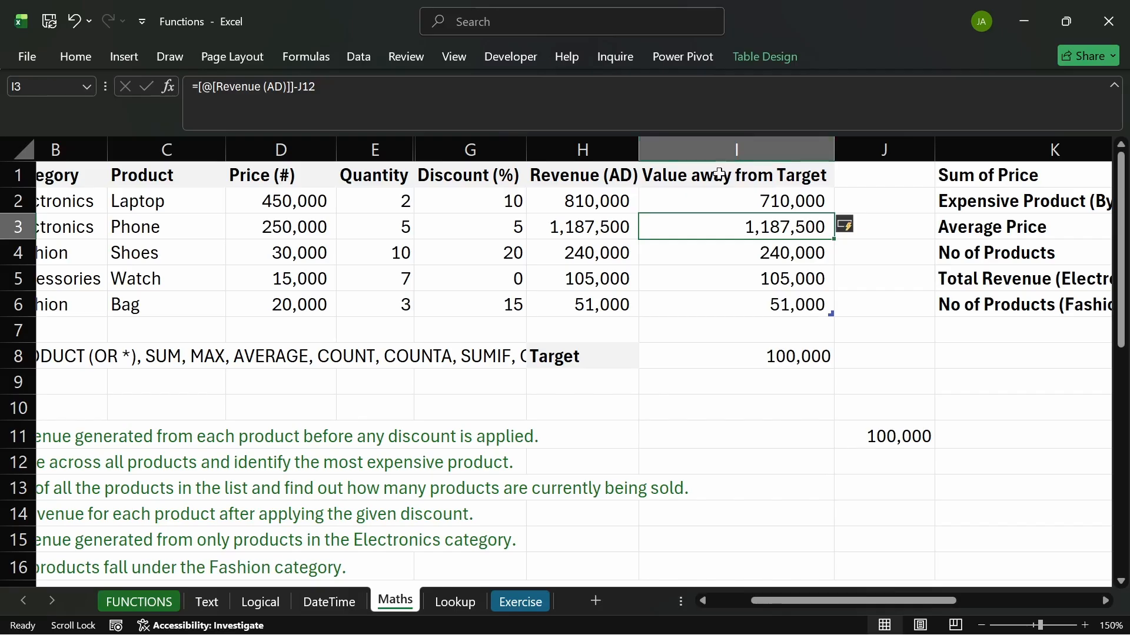
- Compare the Value away from Target formulas in I2 and the rows below it, and check the target copy in J11
click(741, 201)
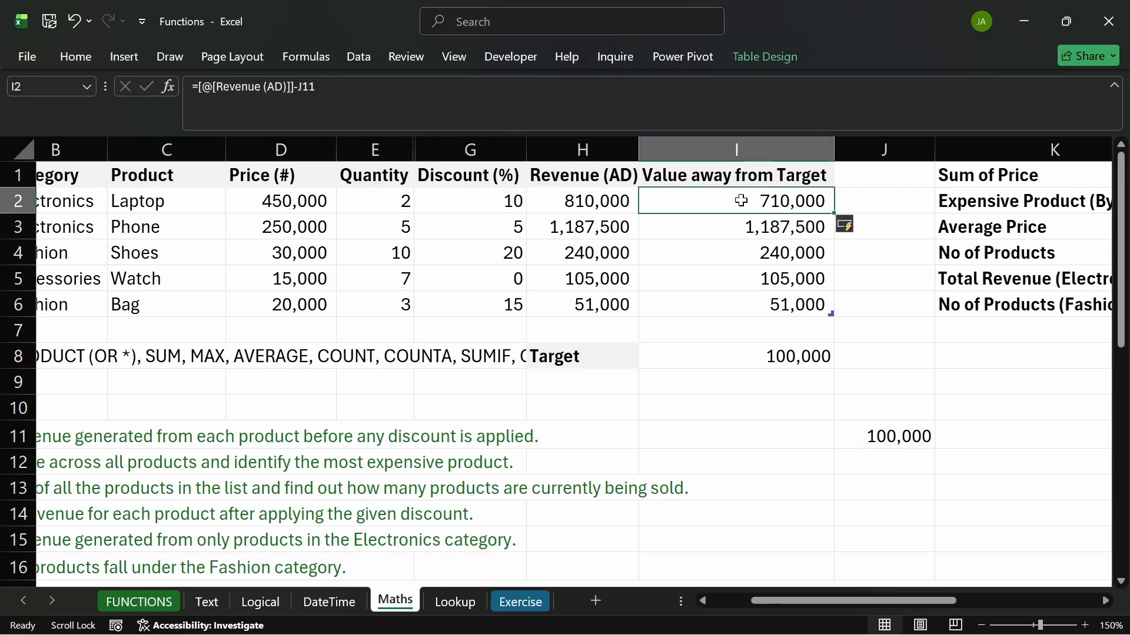
drag(724, 232, 726, 292)
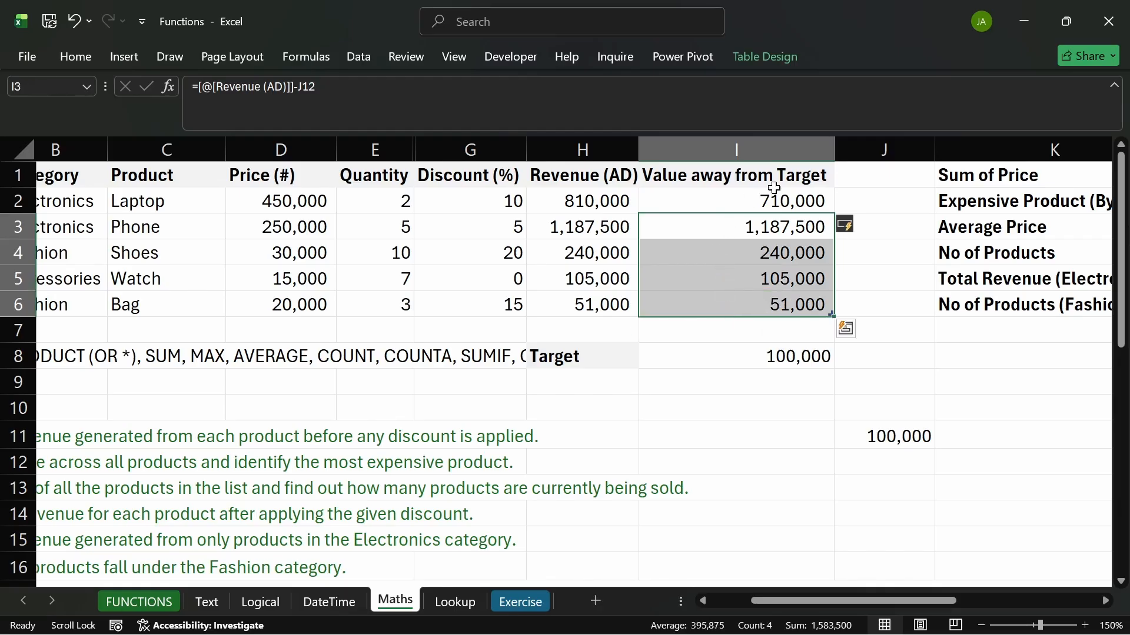
click(687, 201)
drag(695, 227, 701, 269)
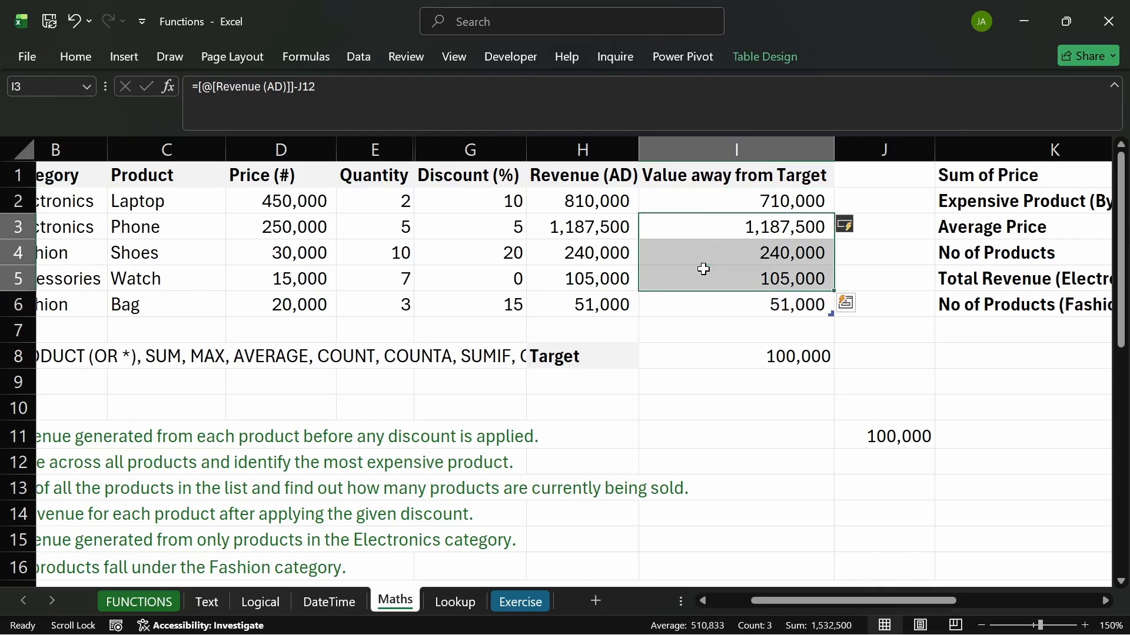
click(697, 233)
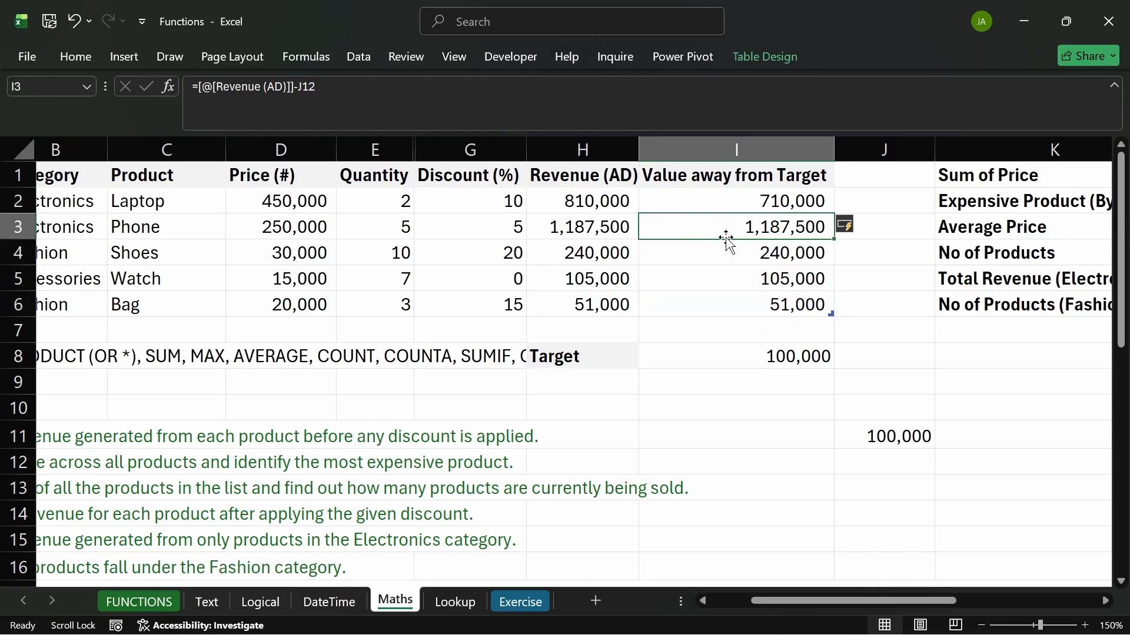
click(725, 201)
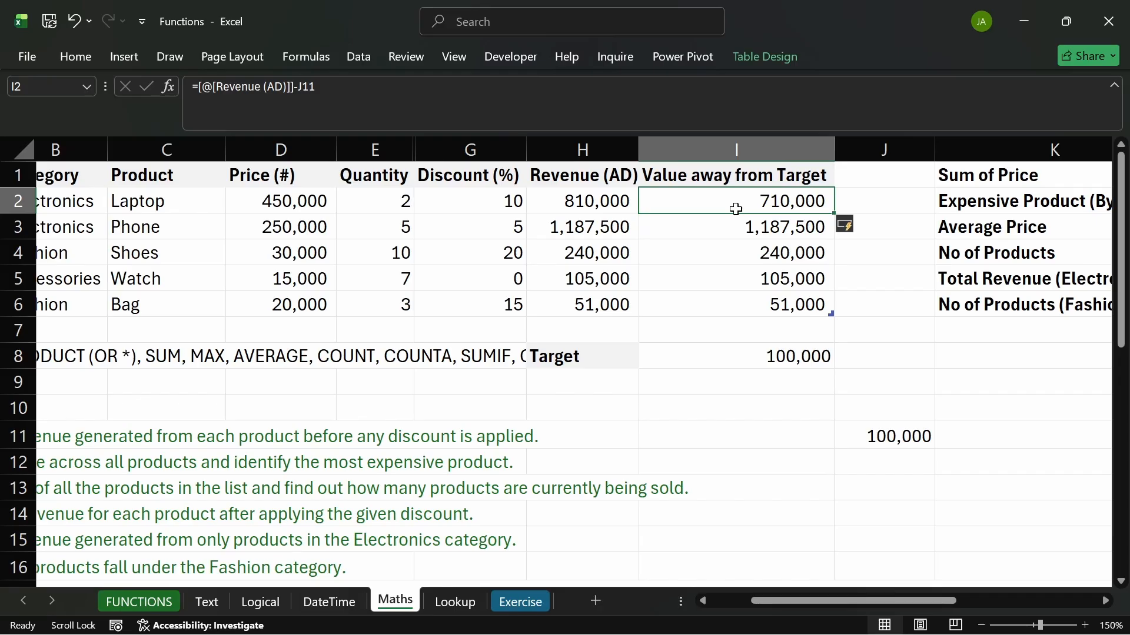
click(870, 446)
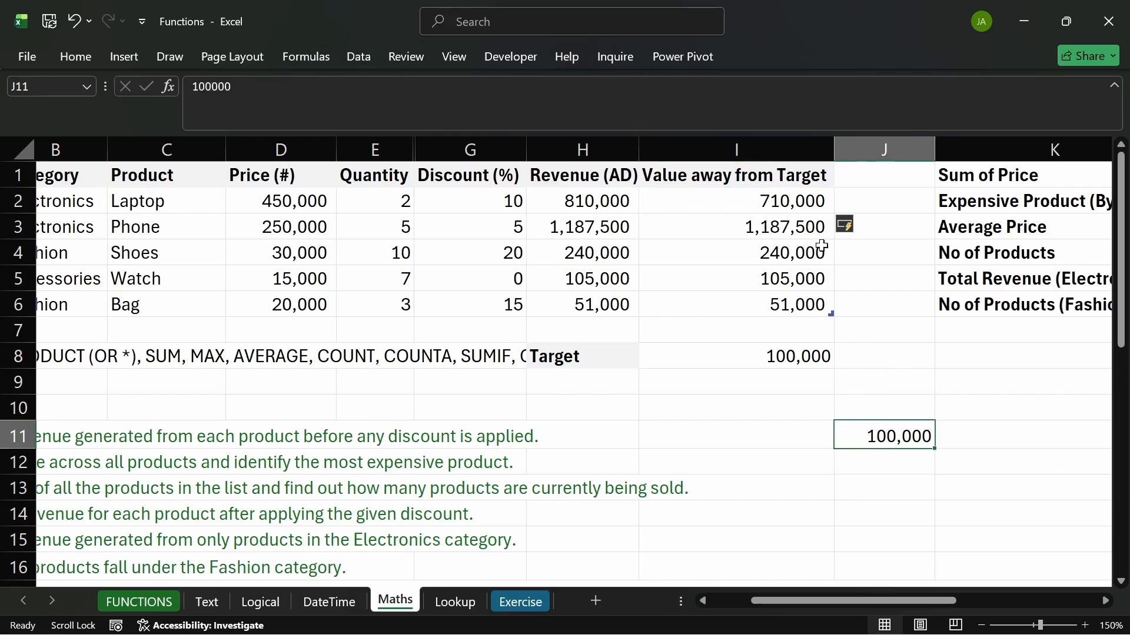
- Trace which cells the formulas in I2, I3 and I6 refer to, comparing them with target cells I8 and J11
double_click(793, 200)
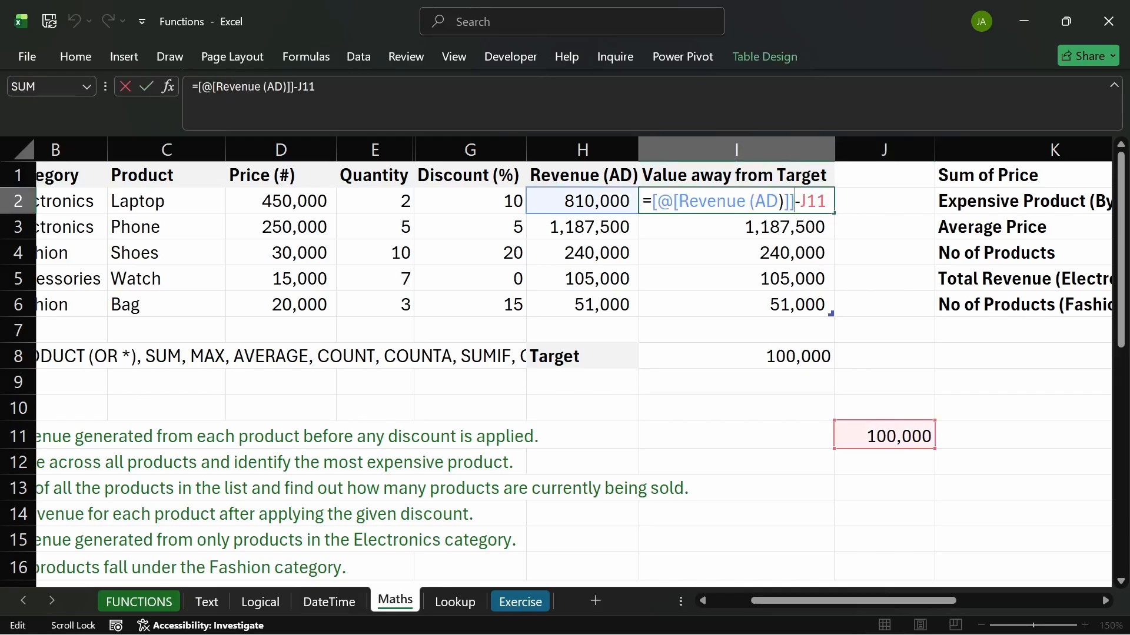
key(Return)
double_click(796, 227)
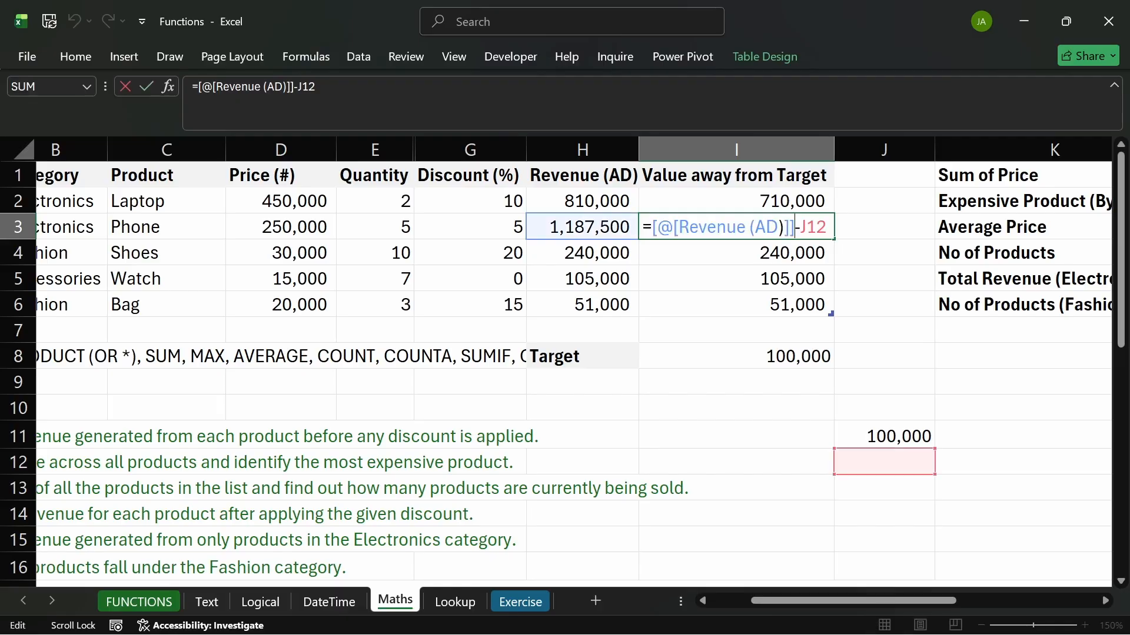
key(Return)
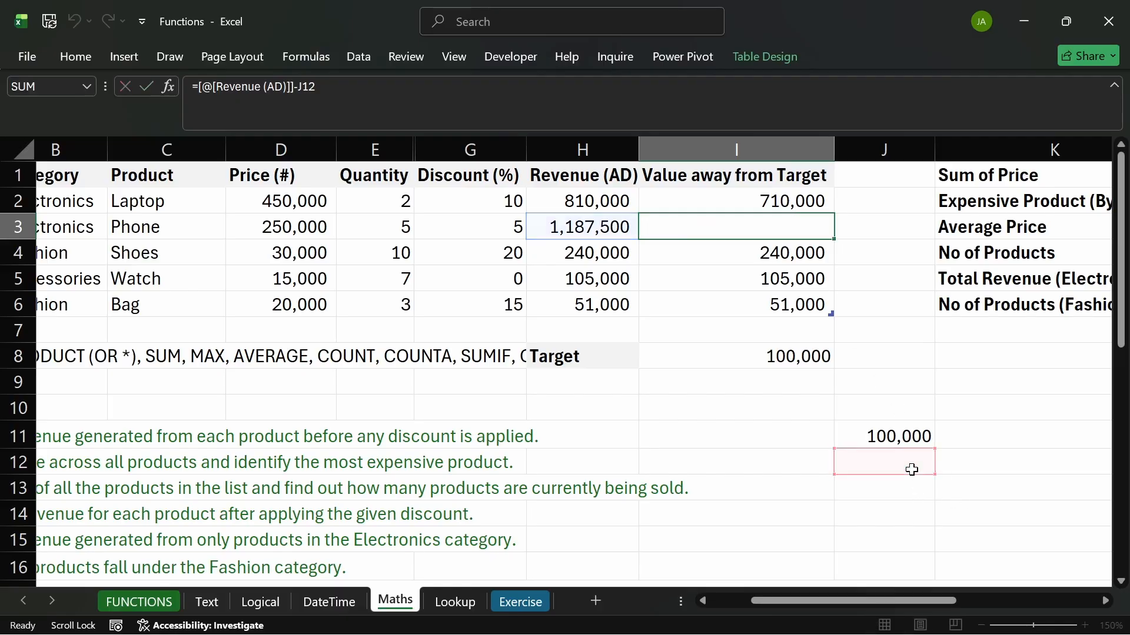
double_click(778, 315)
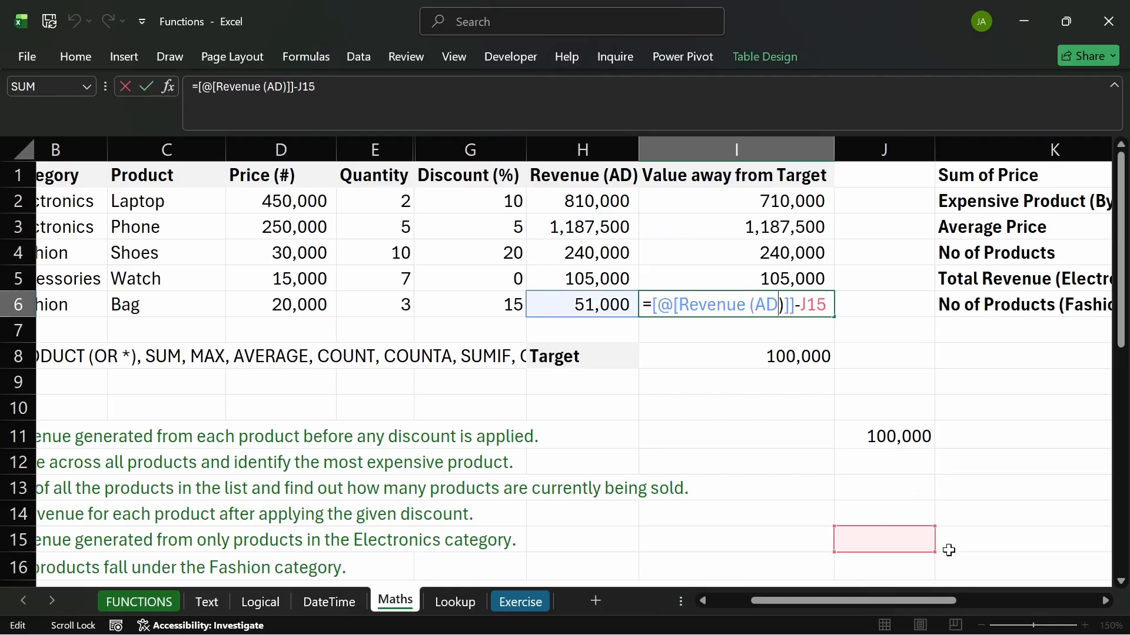
key(Return)
click(782, 352)
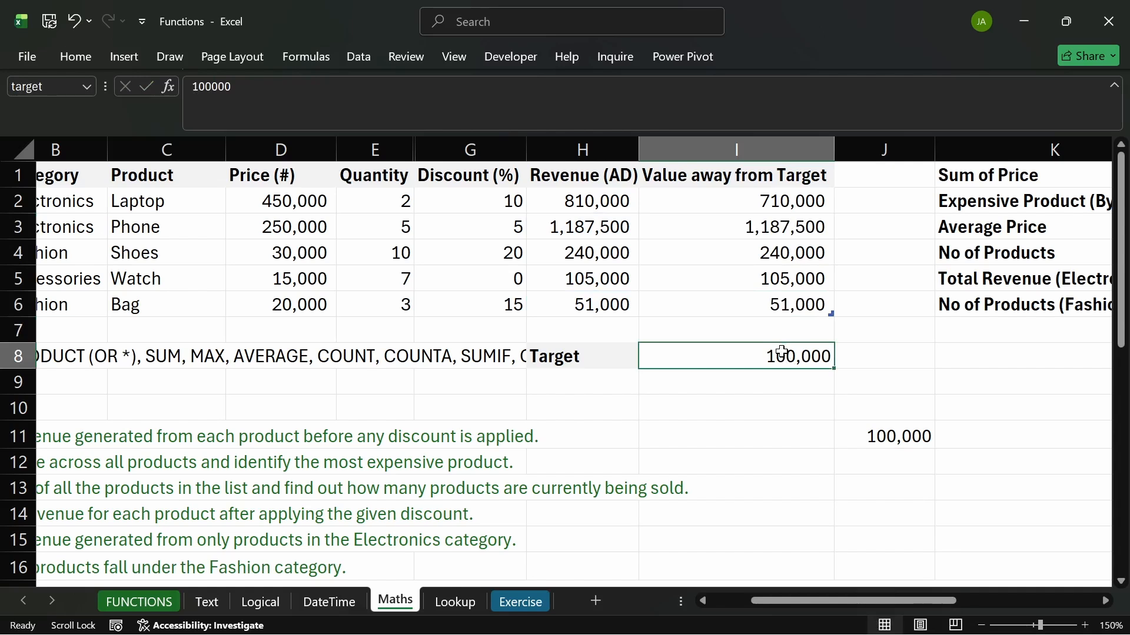
click(790, 198)
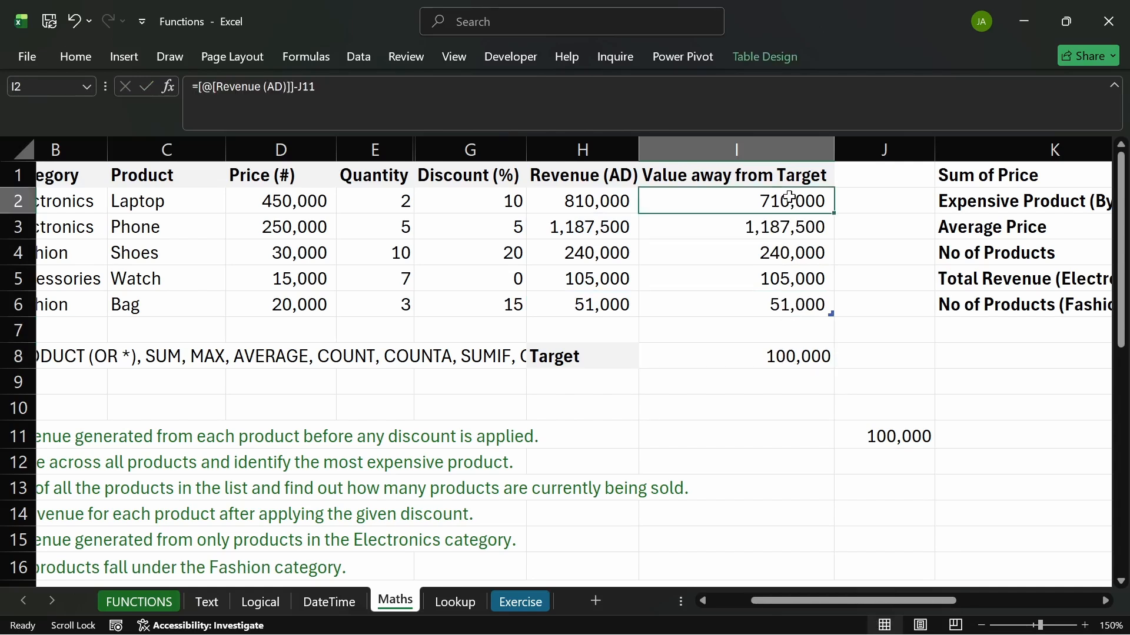
click(881, 436)
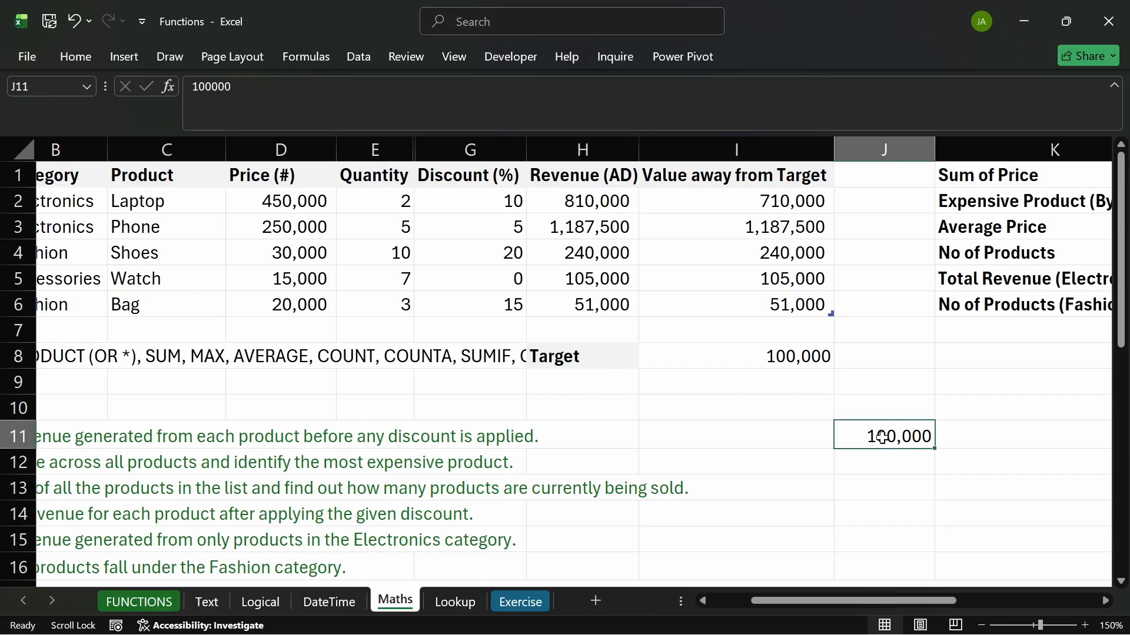
double_click(794, 201)
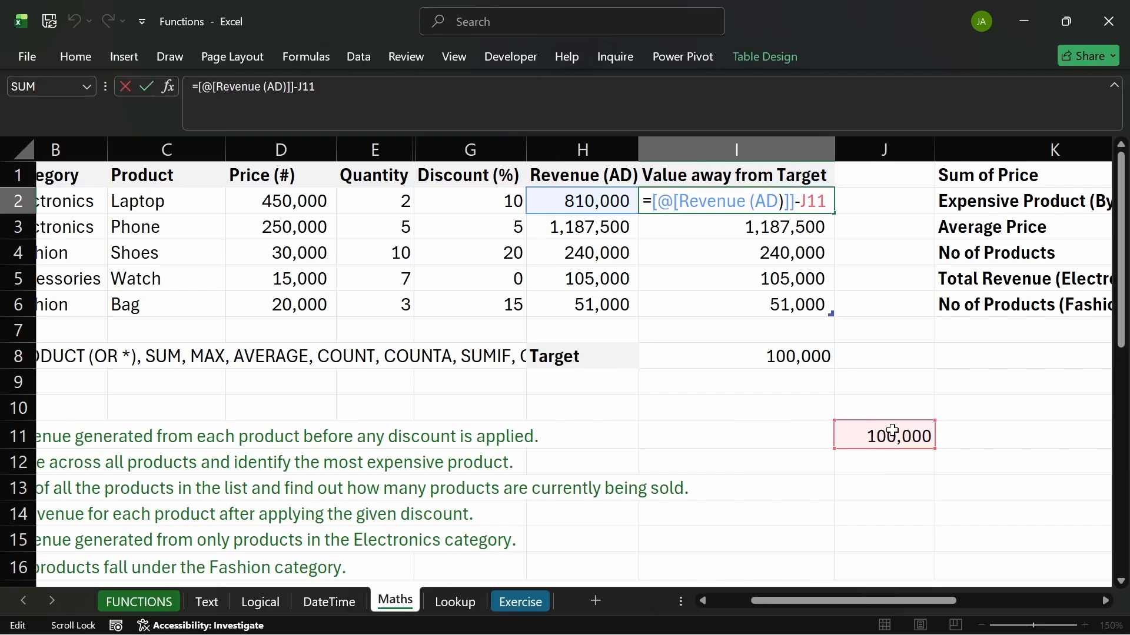
key(Return)
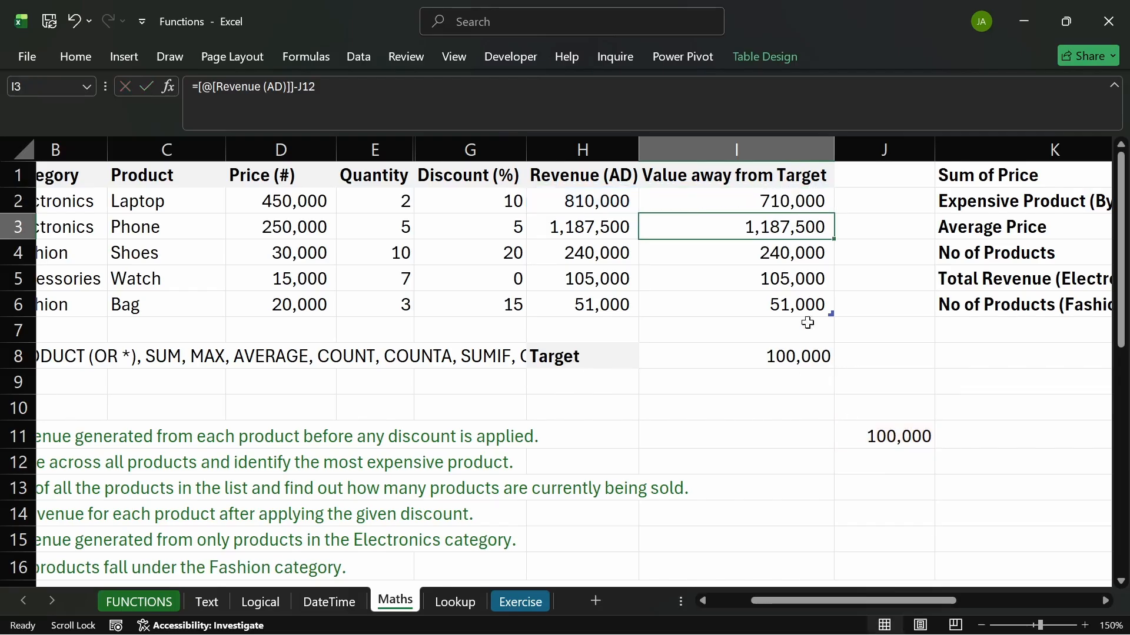
- Replace the J11 reference in the I2 formula with the named cell target, giving =[@[Revenue (AD)]]-target
click(761, 198)
double_click(763, 200)
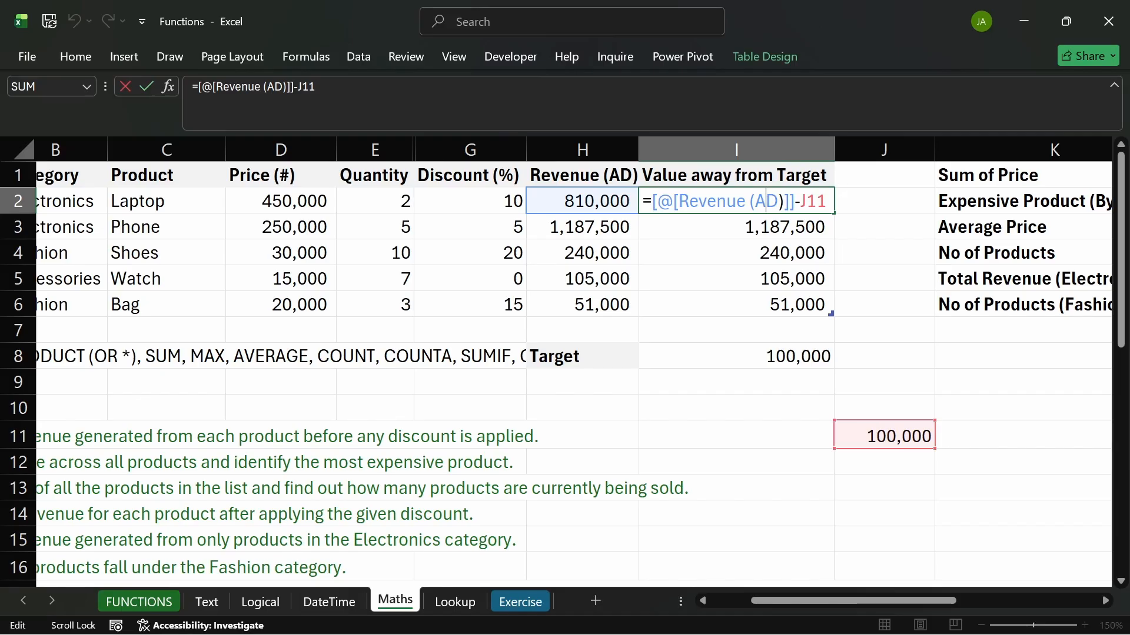
key(ctrl+shift+Left)
key(BackSpace)
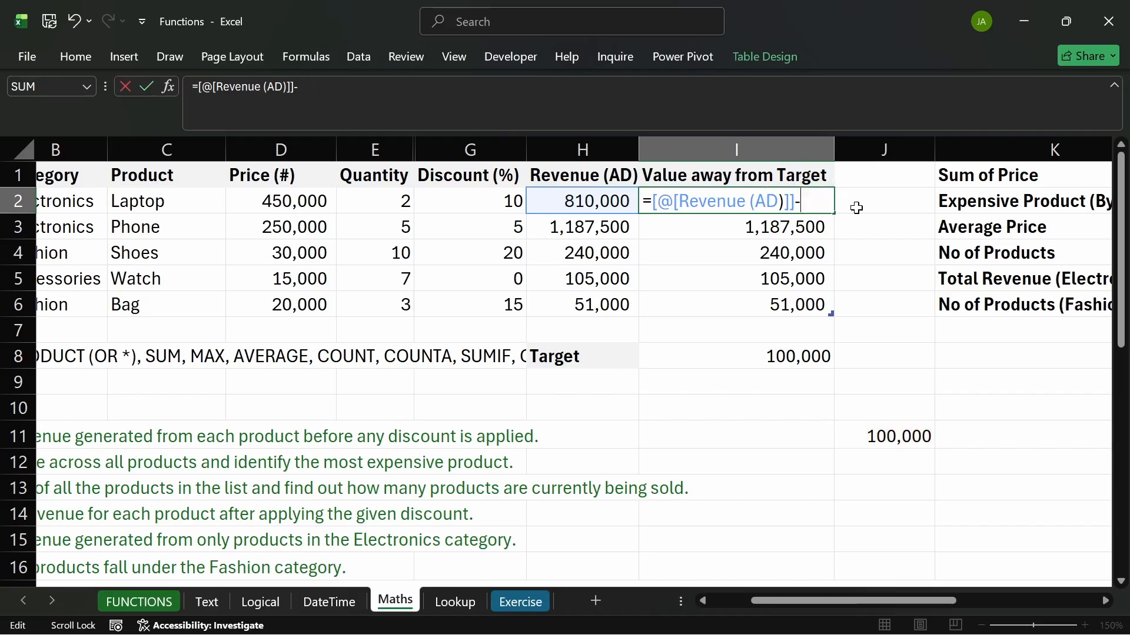
text(target)
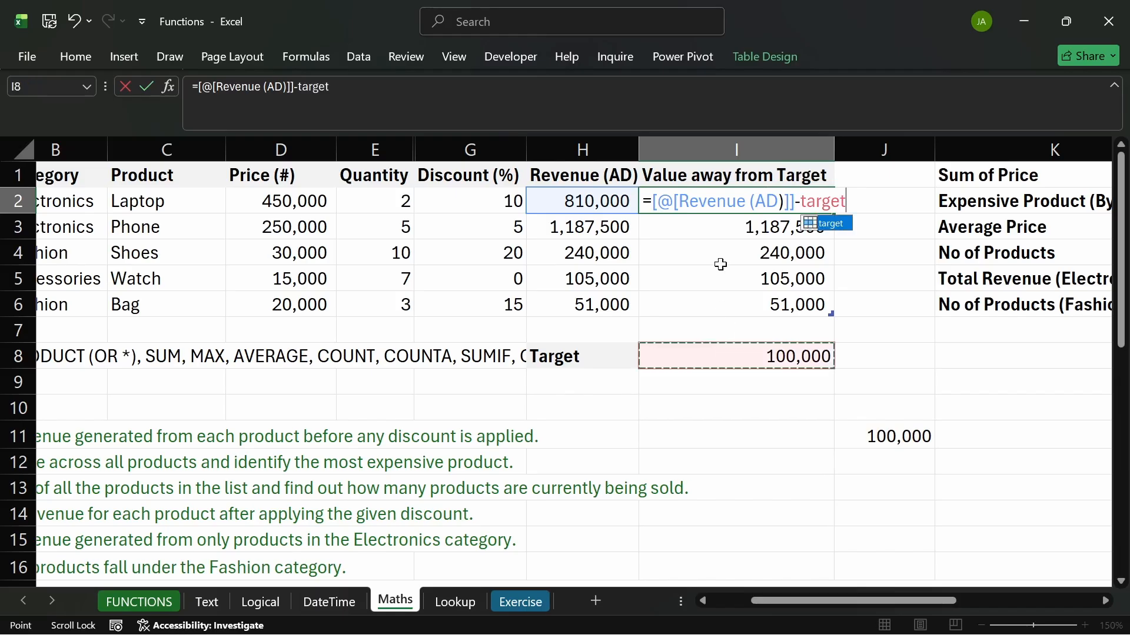
key(Return)
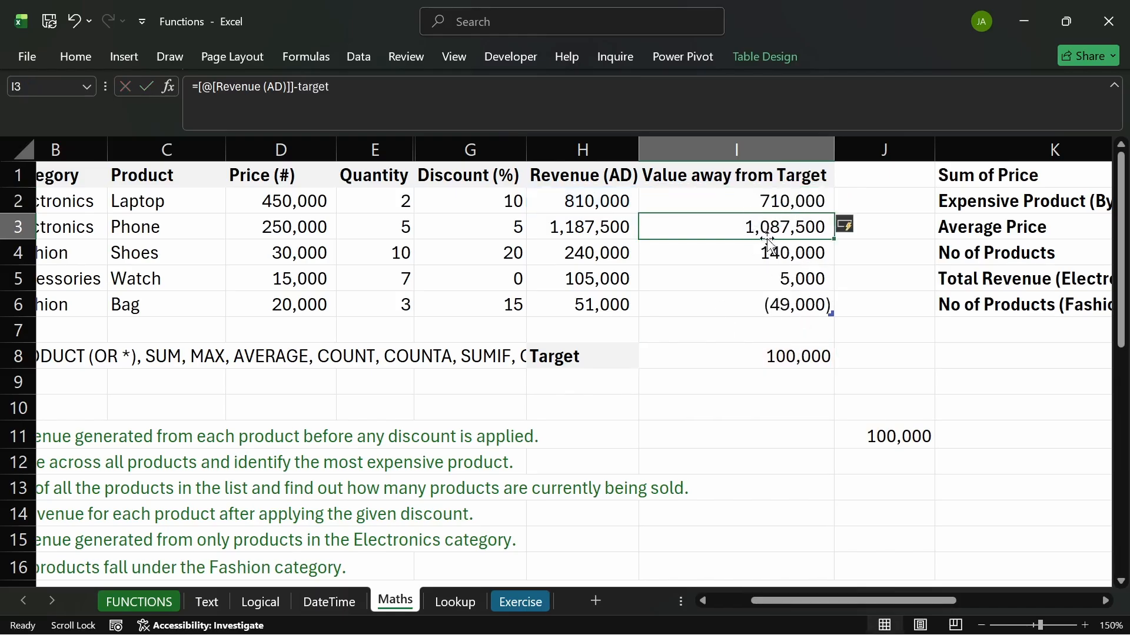
- Replace the name target in the I2 formula with an absolute reference to J11, giving =[@[Revenue (AD)]]-$J$11
double_click(890, 434)
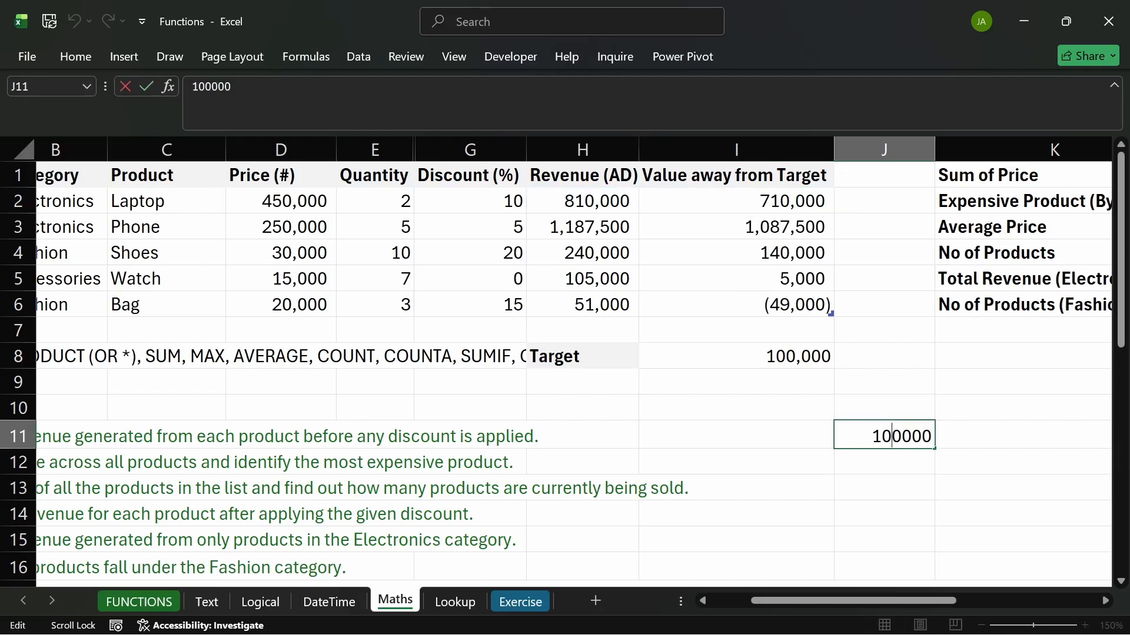
key(Return)
click(738, 201)
double_click(736, 201)
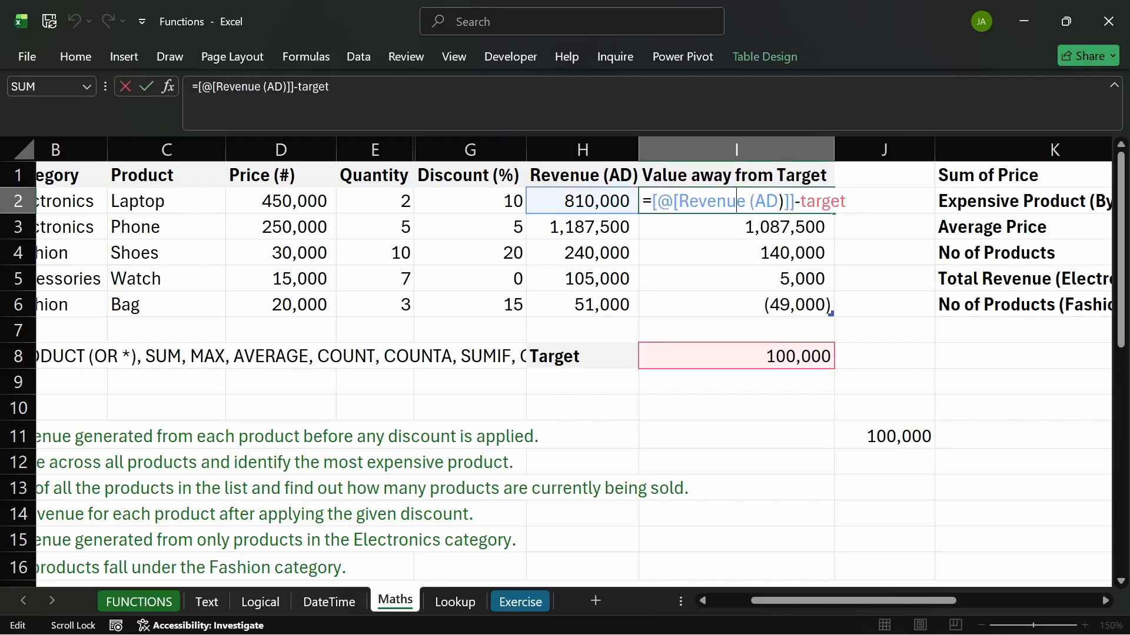
key(ctrl+shift+Left)
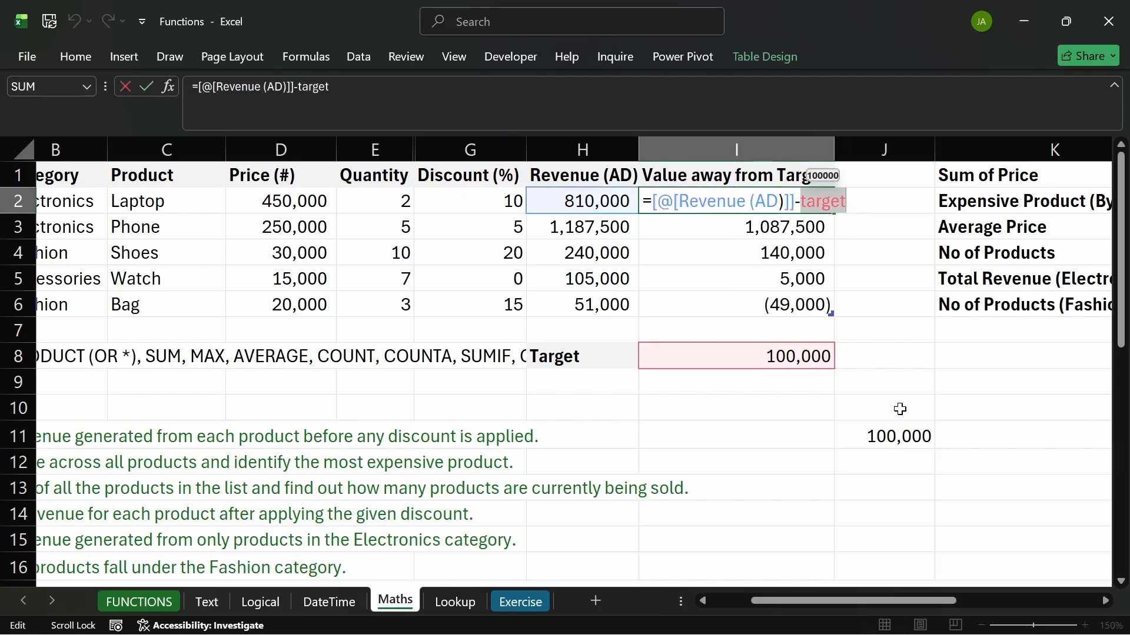
key(BackSpace)
click(875, 434)
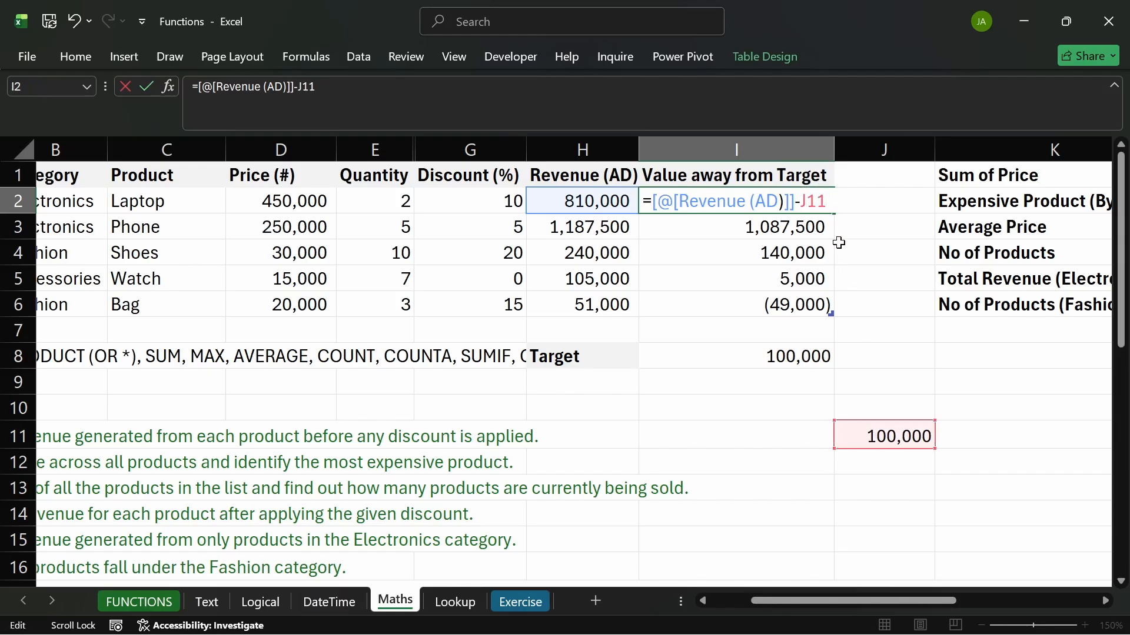
key(F4)
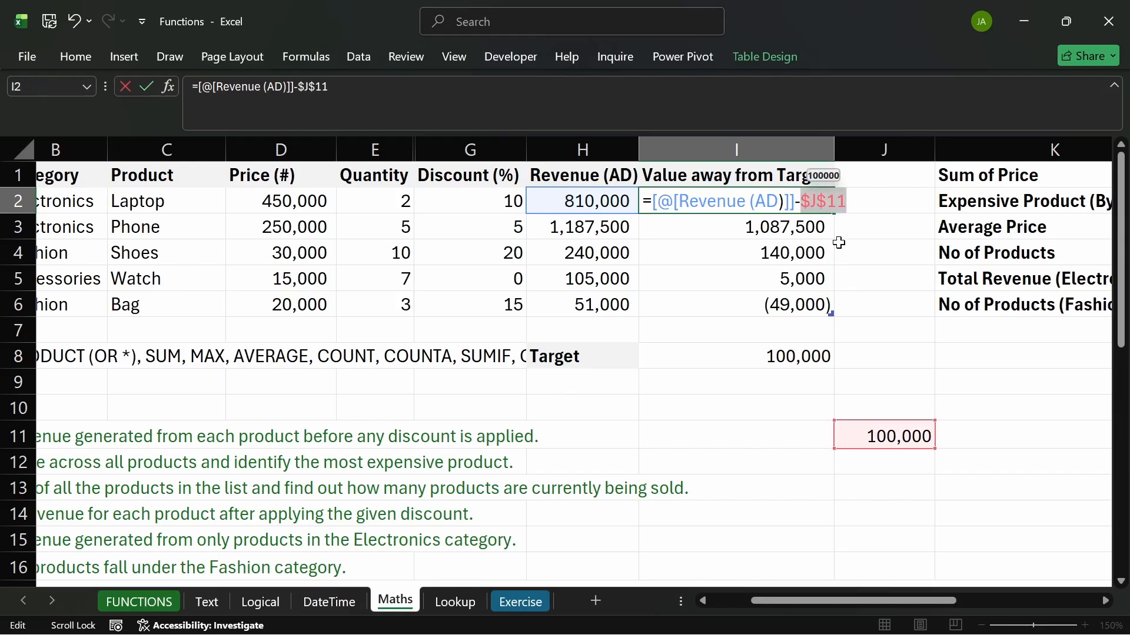
key(Right)
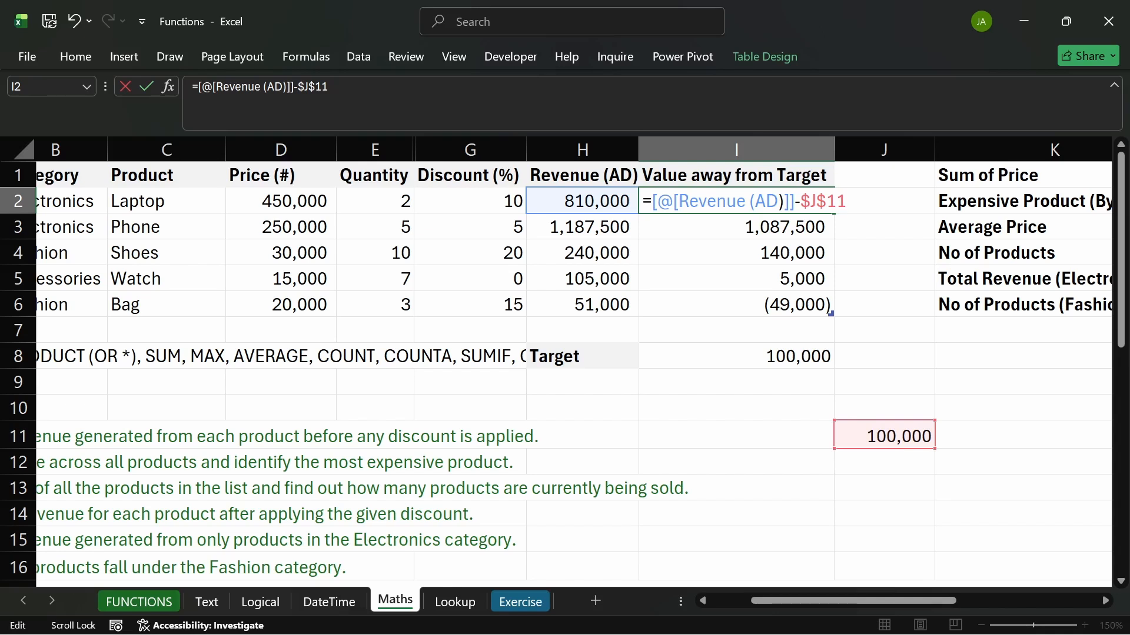
key(Return)
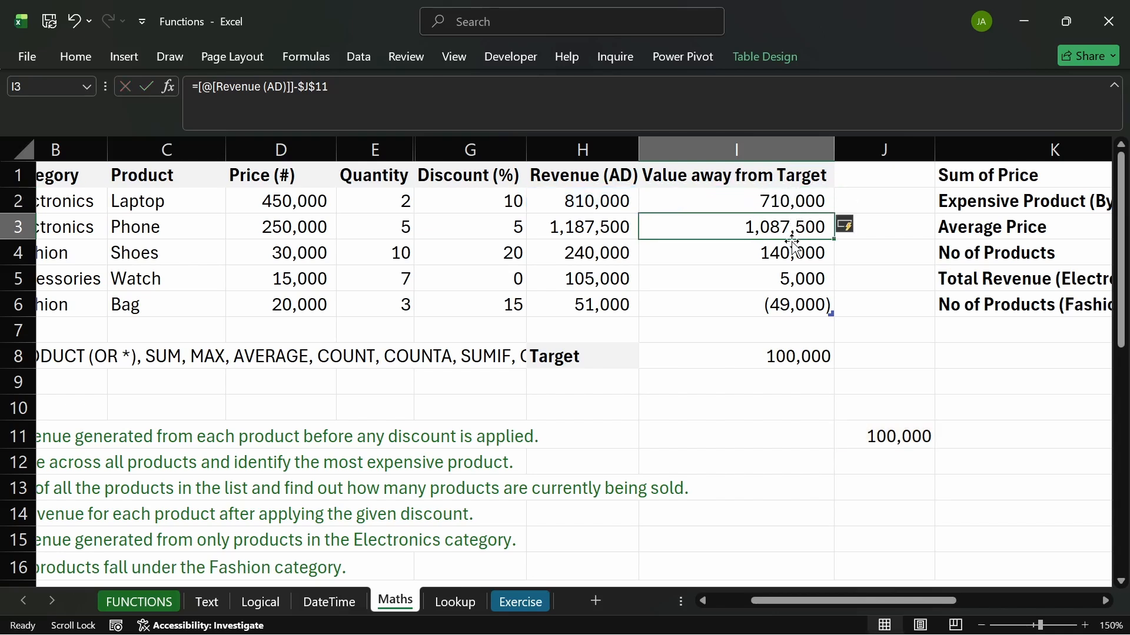
- Replace $J$11 in the I2 formula with the named target cell I8, giving =[@[Revenue (AD)]]-target
double_click(792, 200)
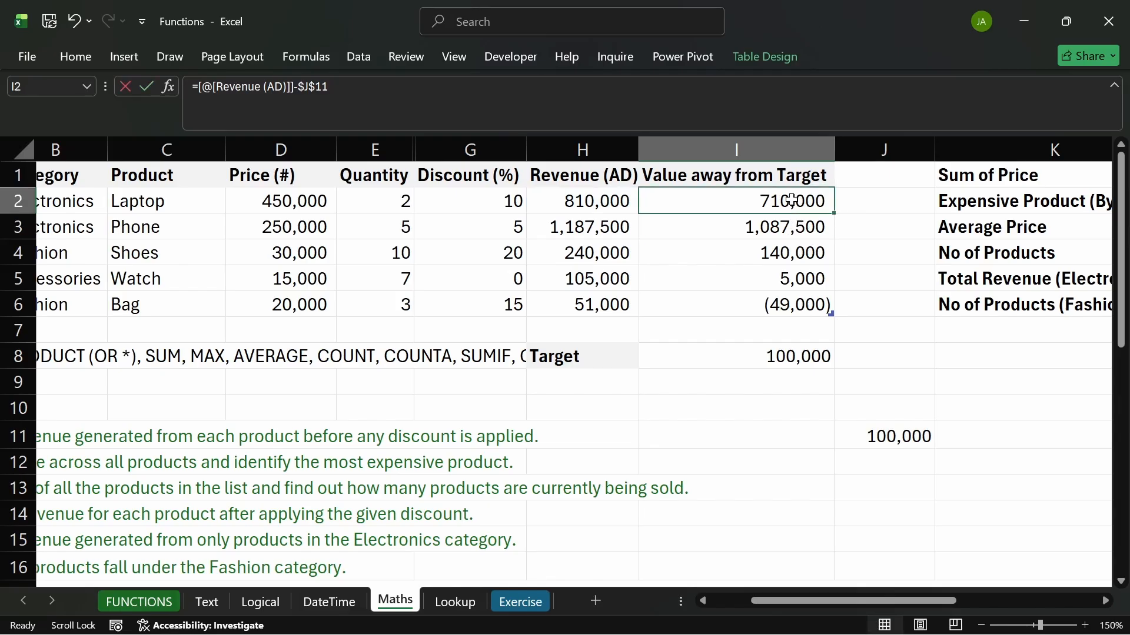
drag(800, 200, 847, 201)
key(BackSpace)
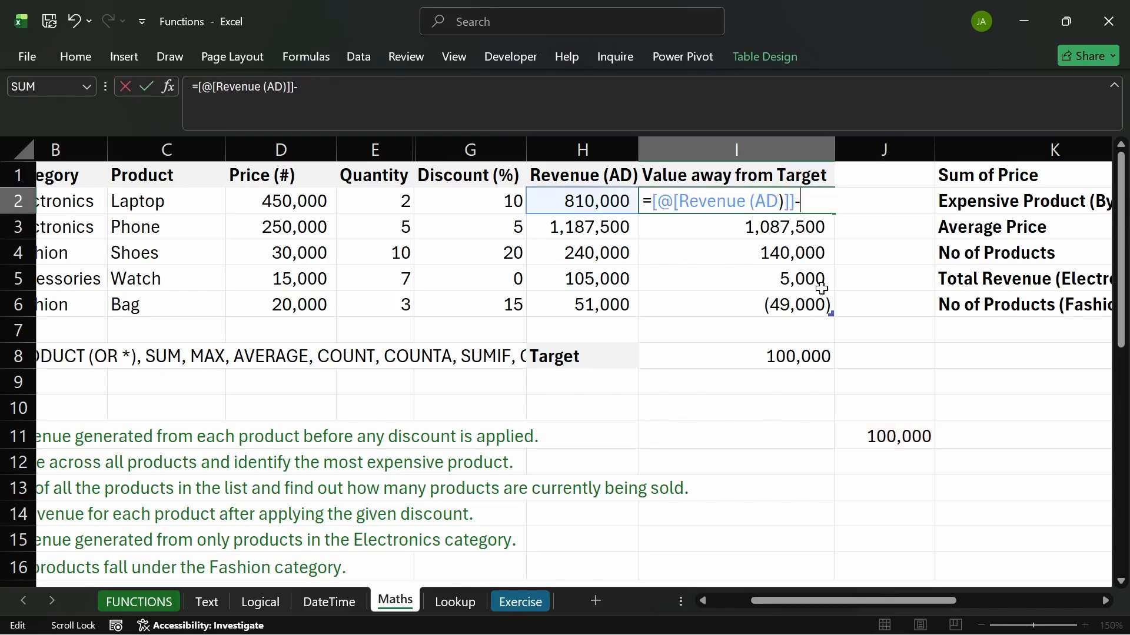
click(780, 364)
key(Return)
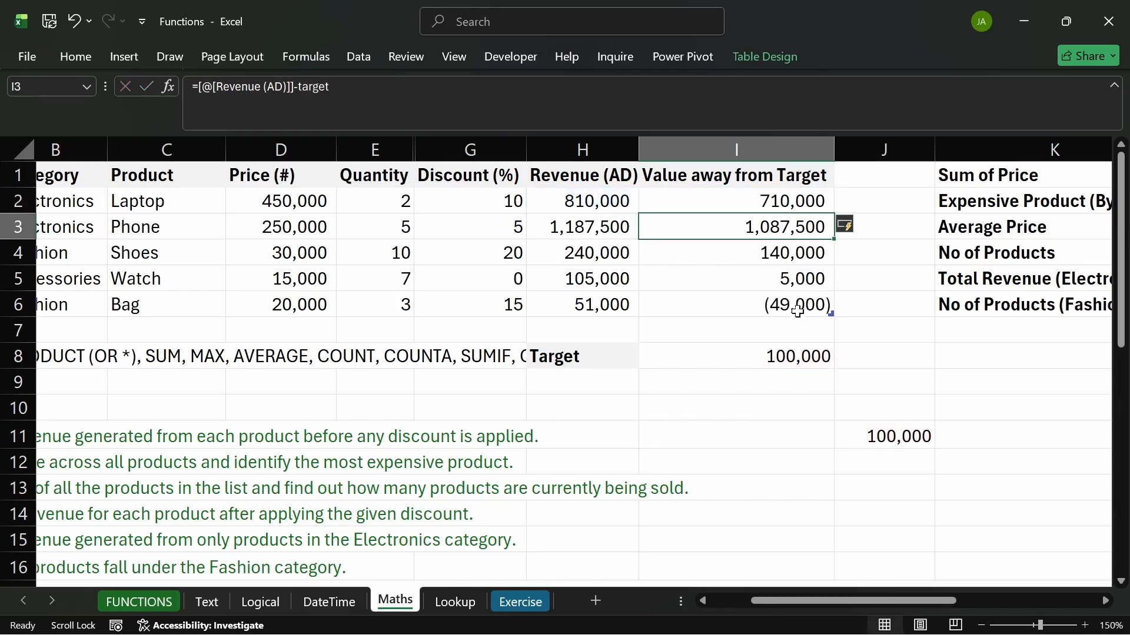
click(788, 281)
- Clear the duplicate target value from J11 and check the formula in I2
click(921, 436)
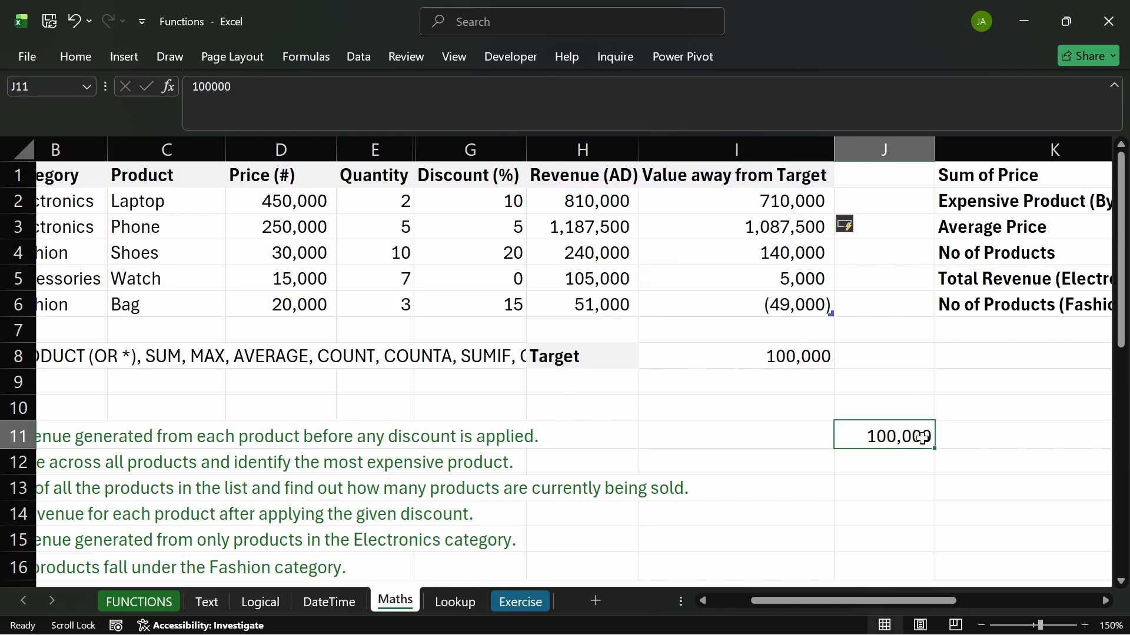
key(Delete)
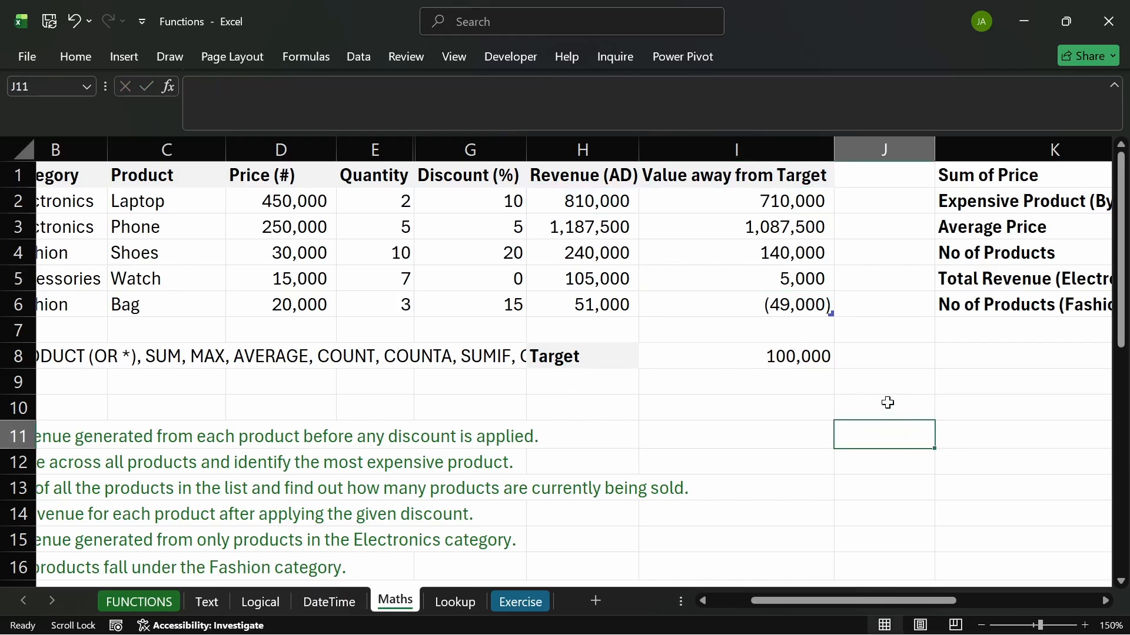
click(766, 205)
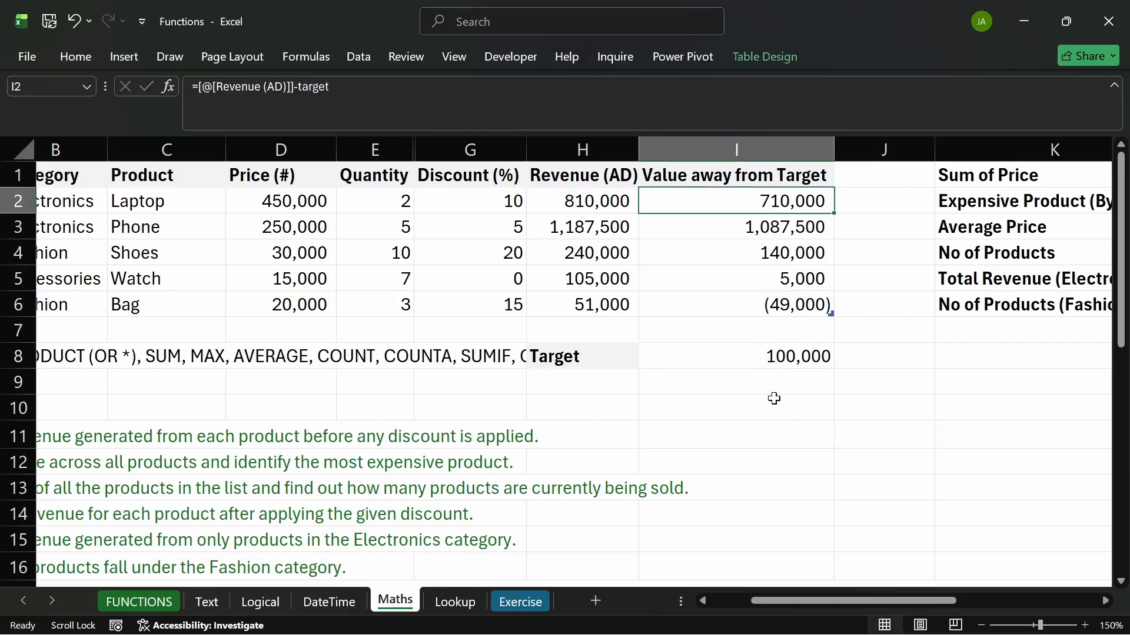
- Enter the test value 51000 in I11 and subtract the named target from it in J11 with =I11-target
click(758, 423)
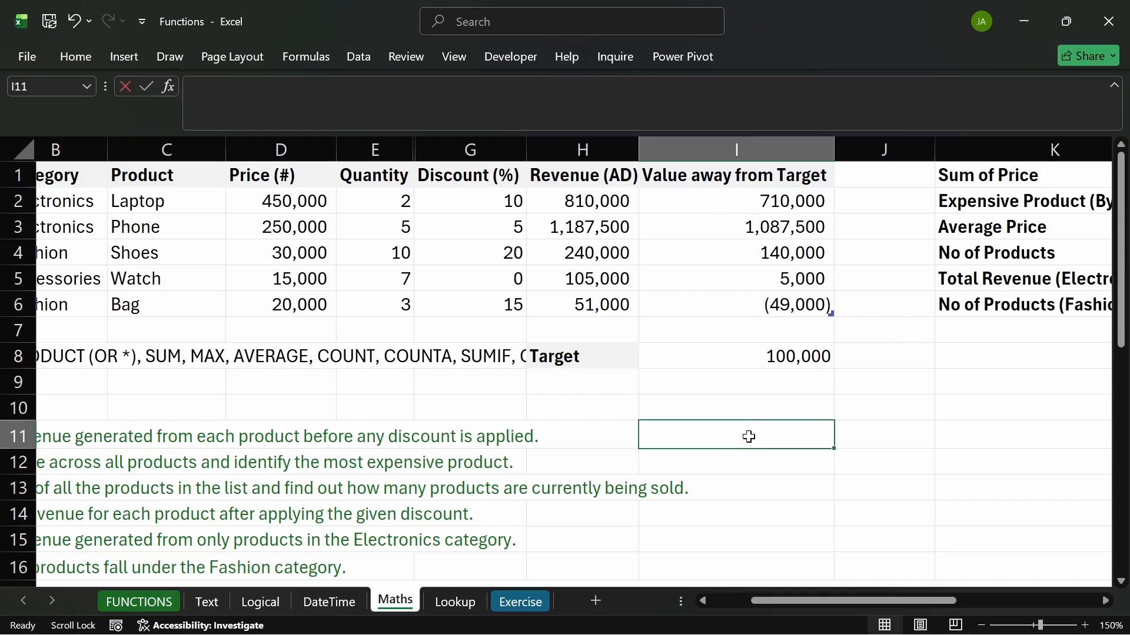
text(51000)
key(Return)
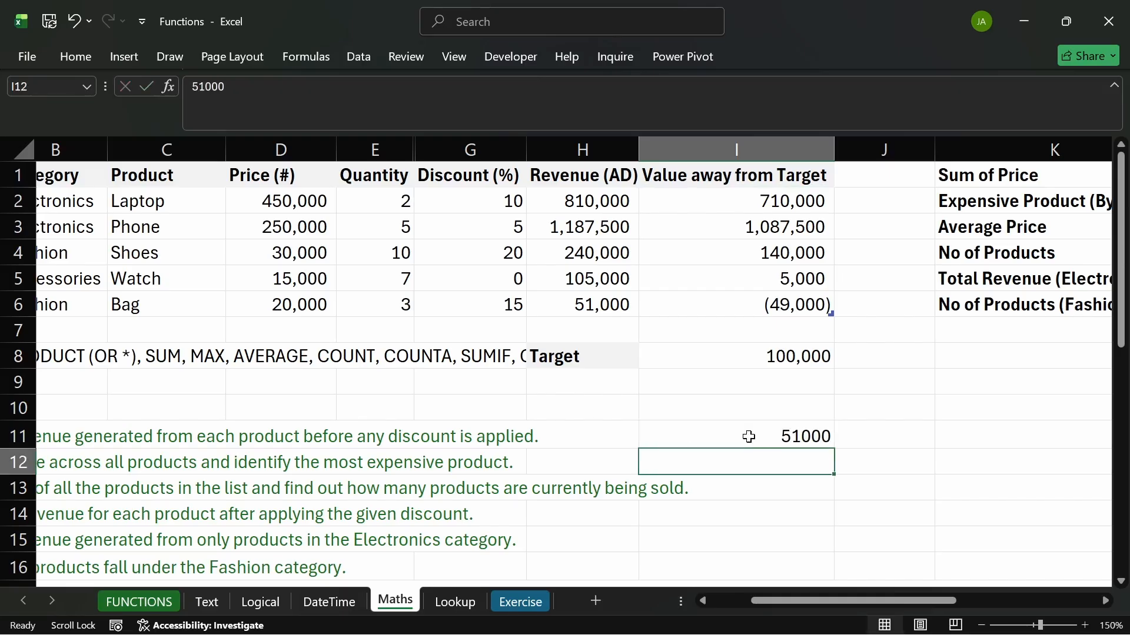
click(865, 436)
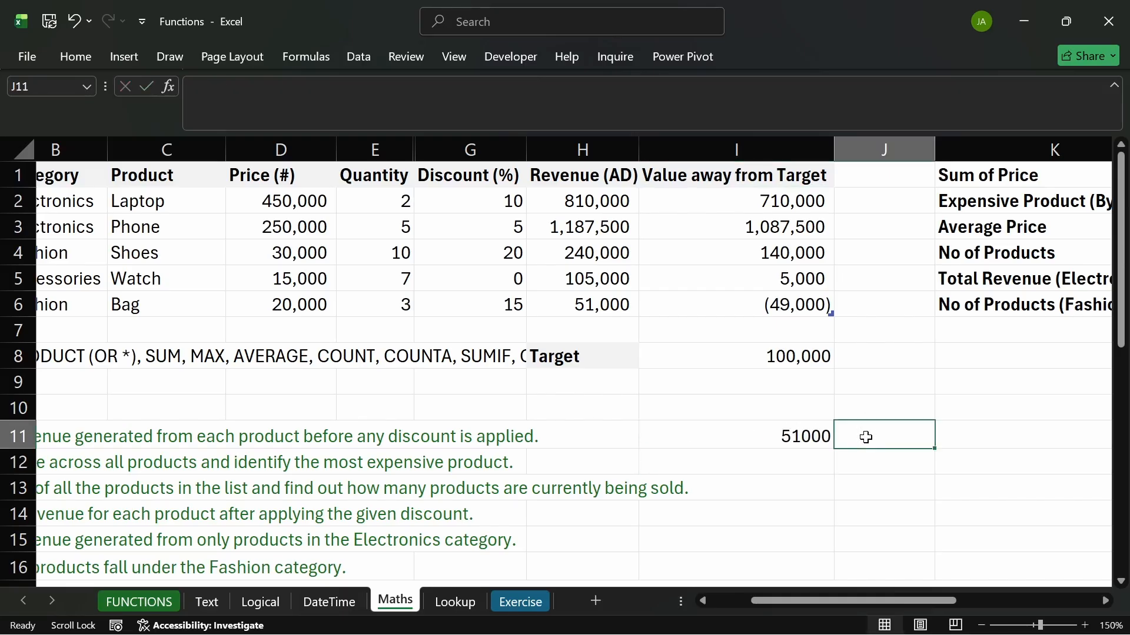
text(=)
click(797, 433)
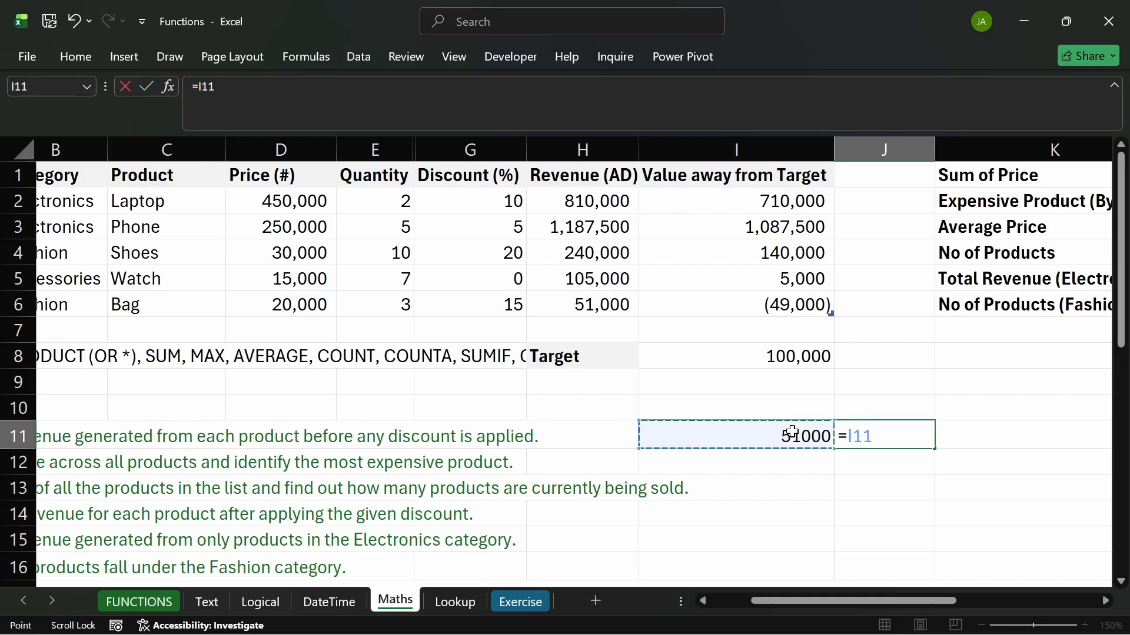
text(-)
click(812, 353)
key(Return)
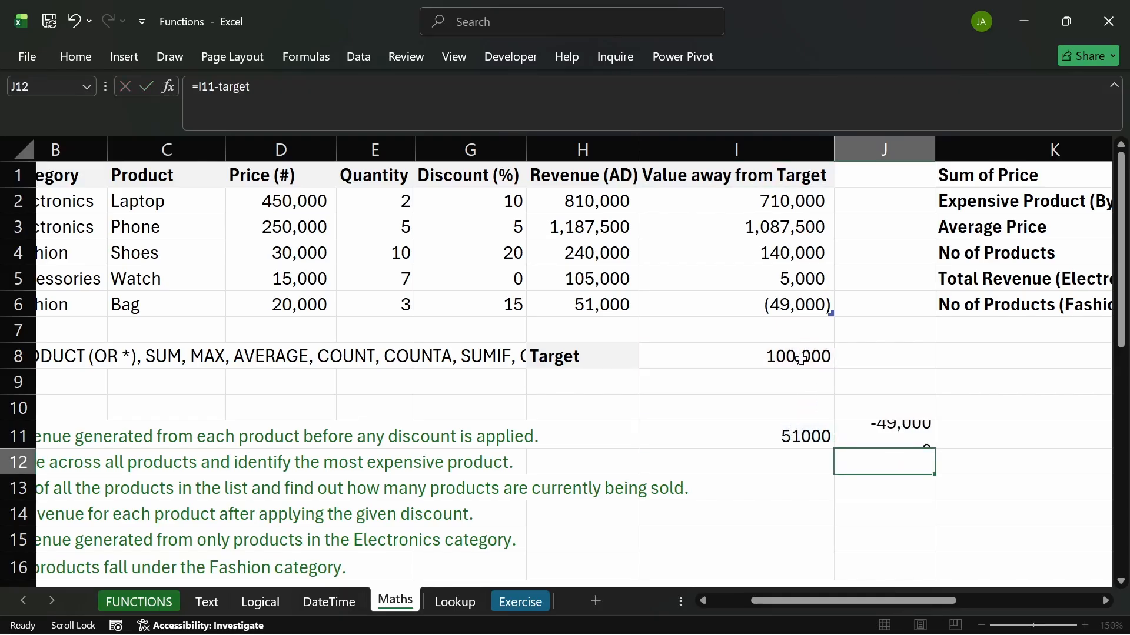
- Wrap the test formula in J11 in the ABS function, giving =ABS(I11-target)
click(900, 441)
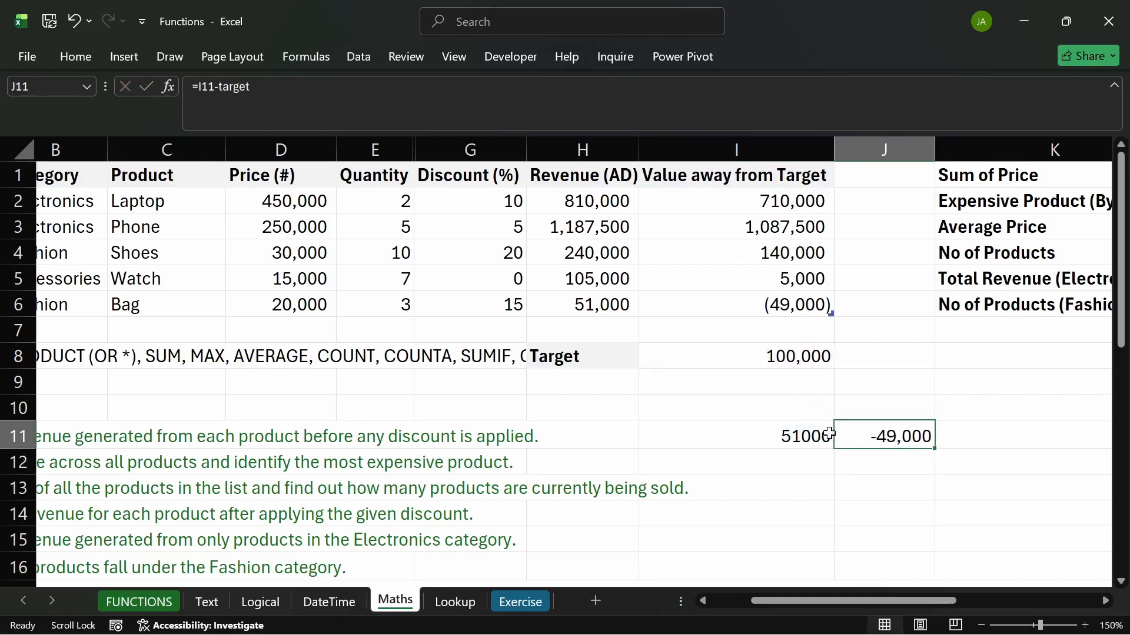
double_click(888, 436)
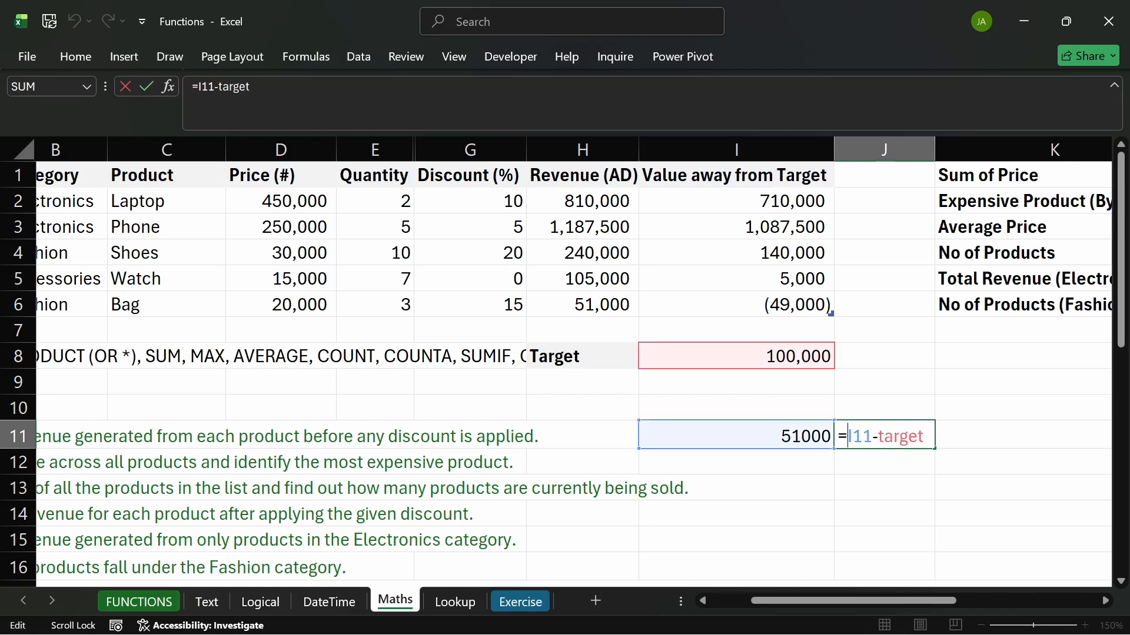
text(ABS)
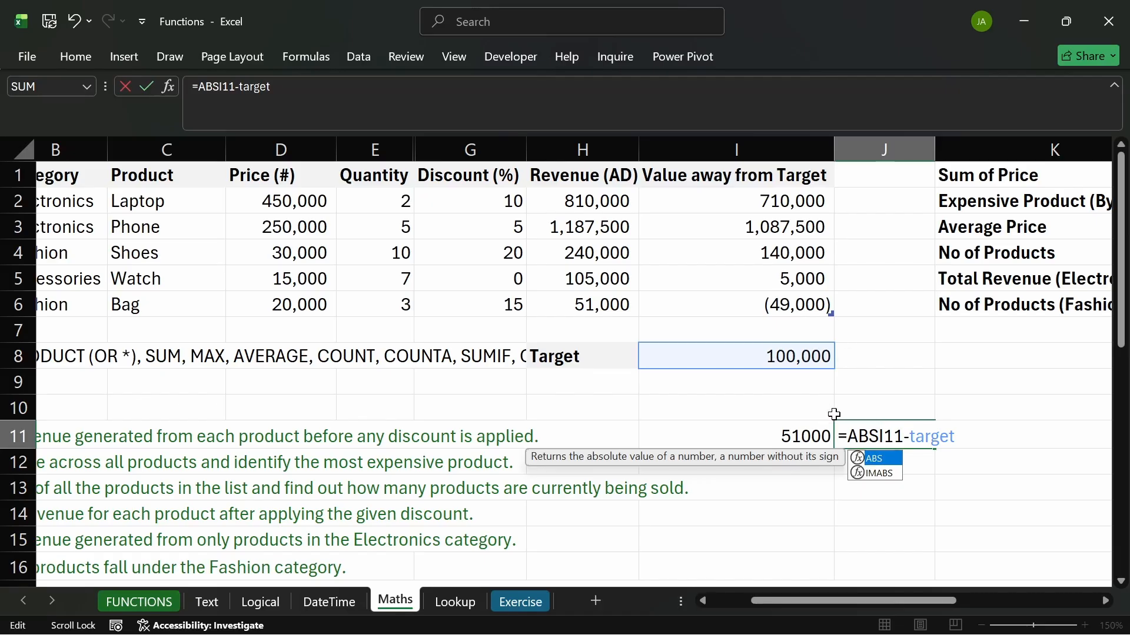
text(()
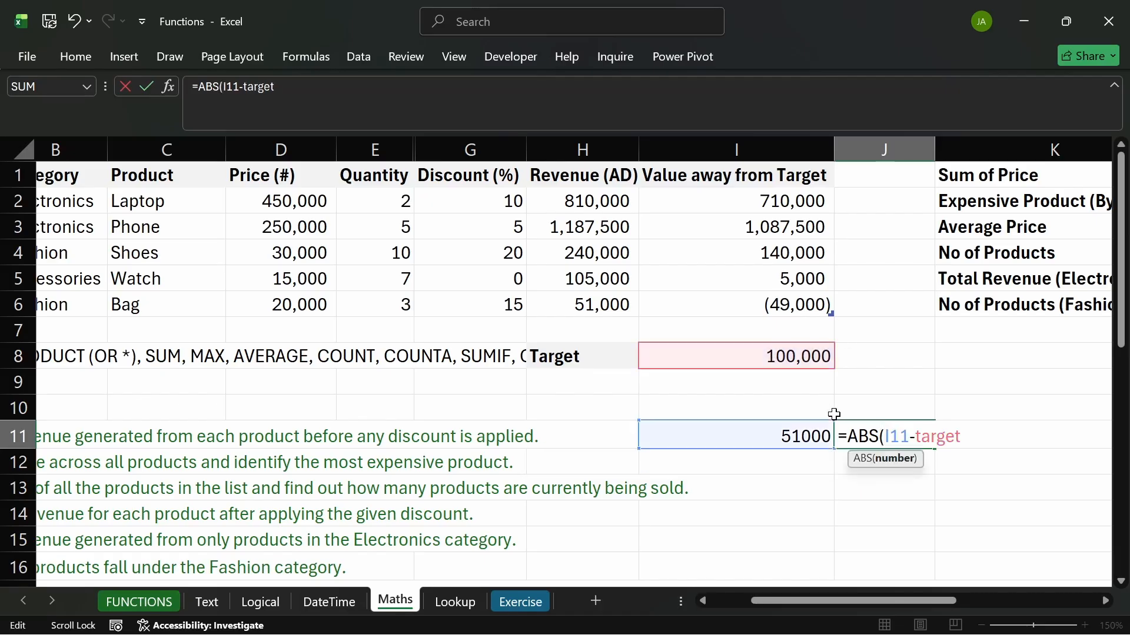
key(End)
text())
key(Return)
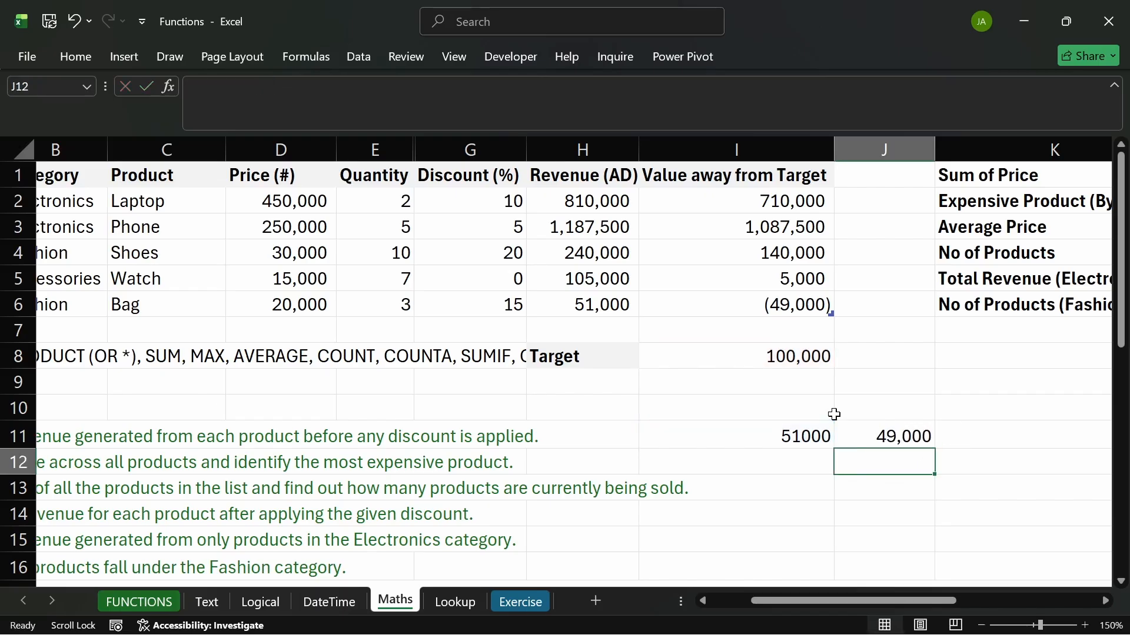
click(887, 436)
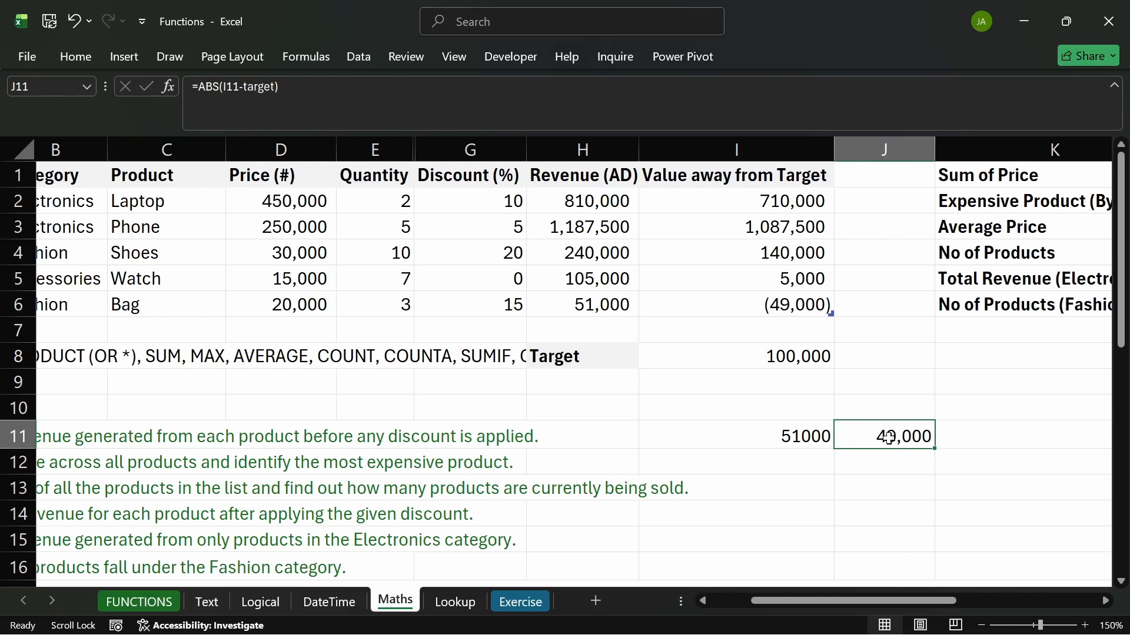
- Wrap the I2 formula in ABS as =ABS([@[Revenue (AD)]]-target), with line breaks after the opening and before the closing parenthesis
double_click(758, 202)
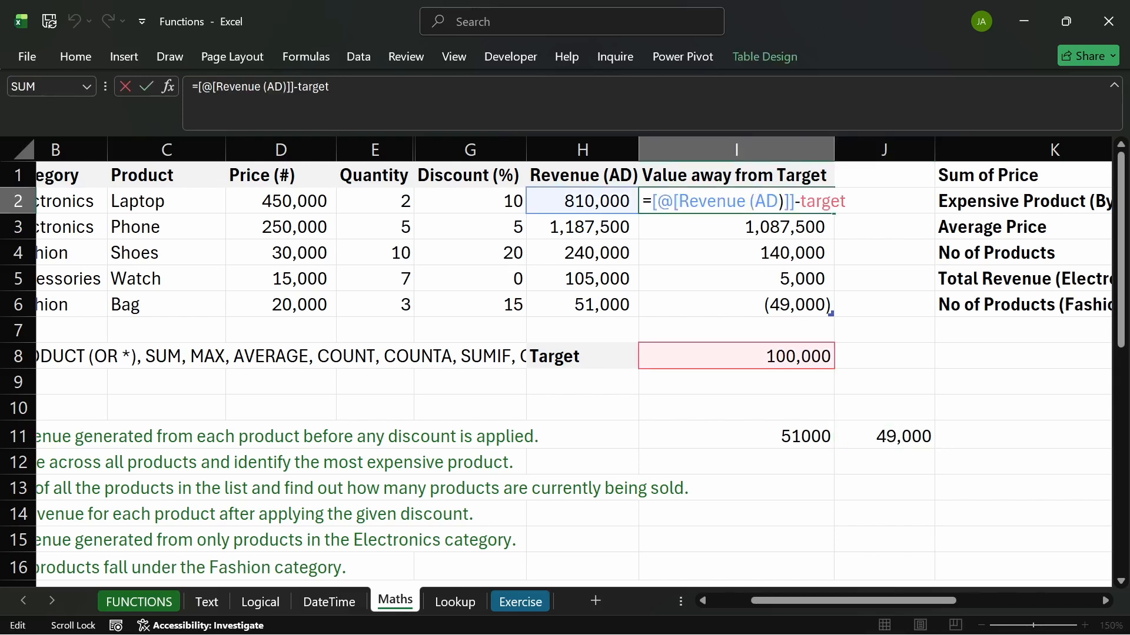
click(652, 201)
click(199, 87)
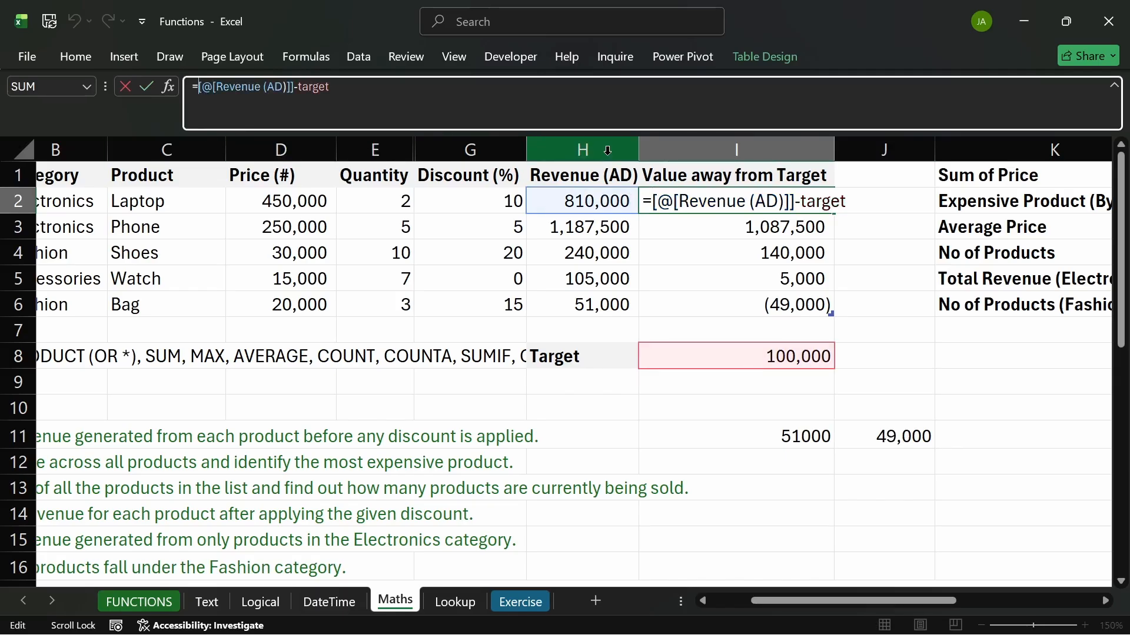
key(alt+Return)
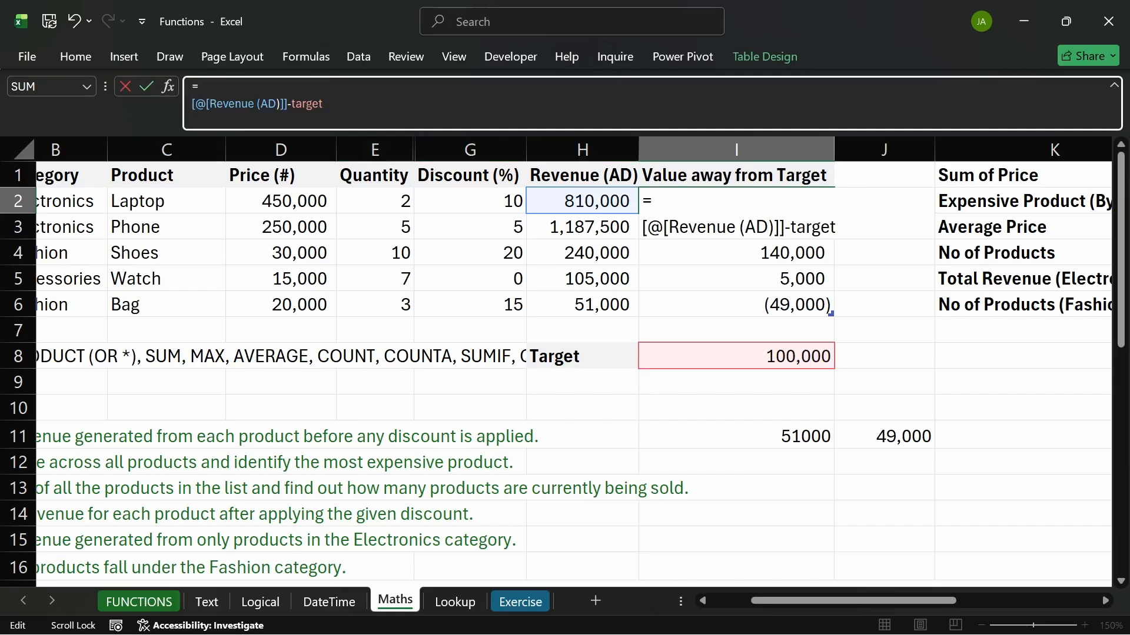
text(ABS)
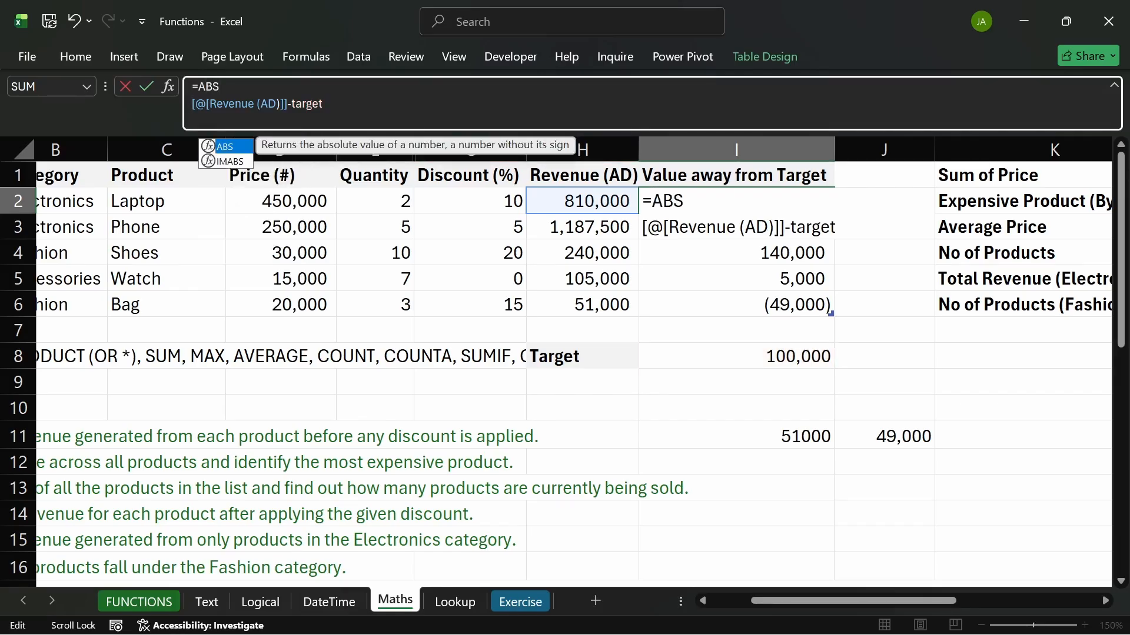
text(()
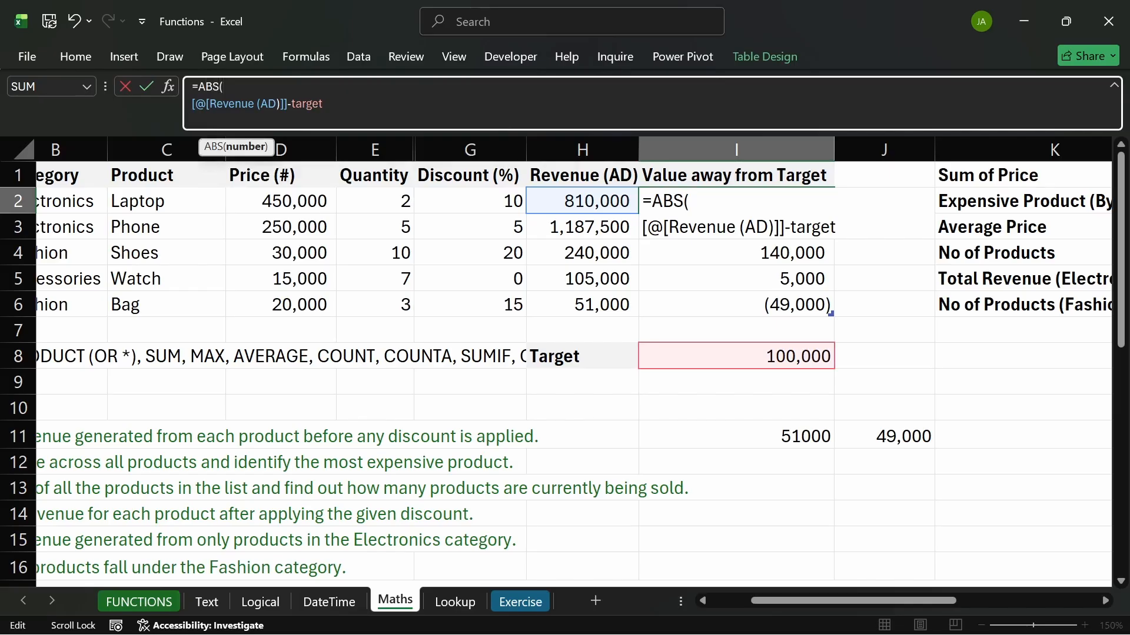
key(alt+Return)
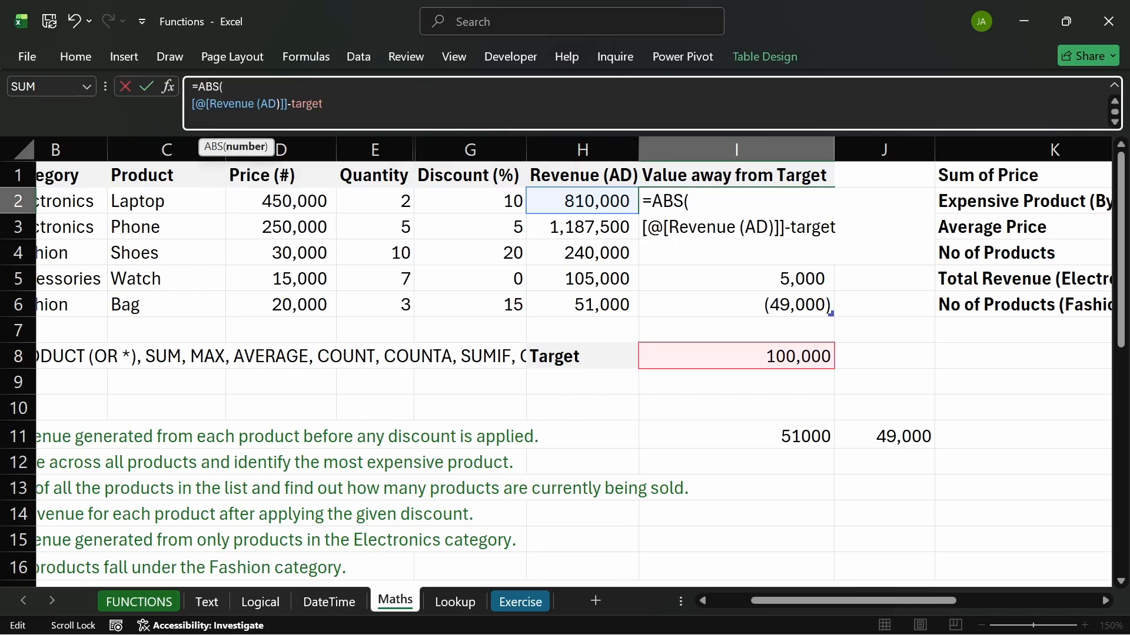
text())
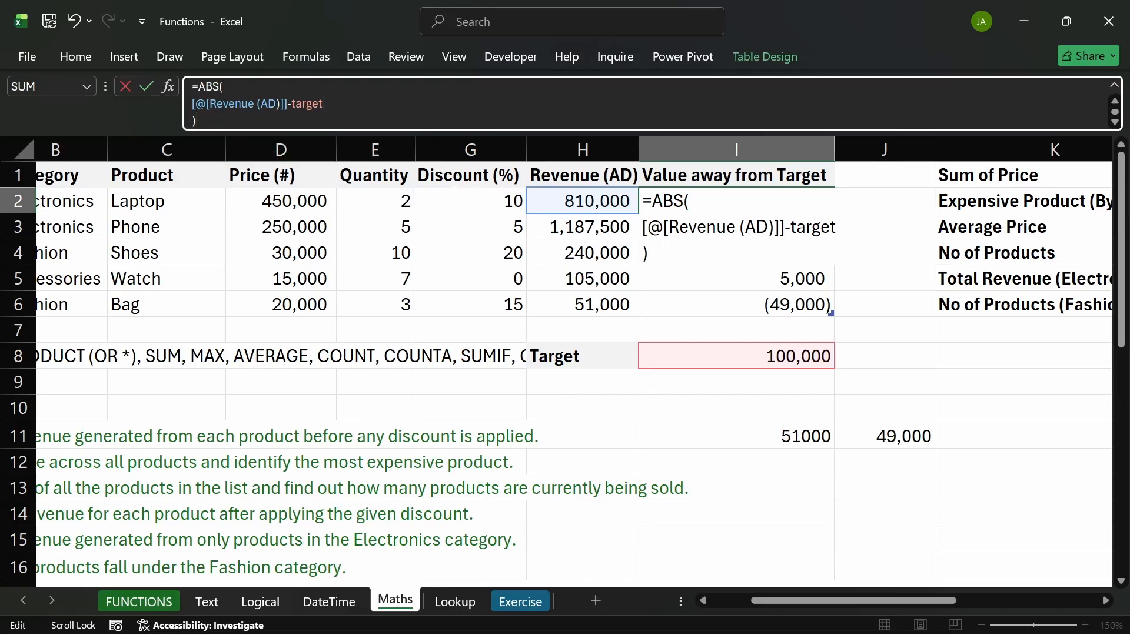
key(Return)
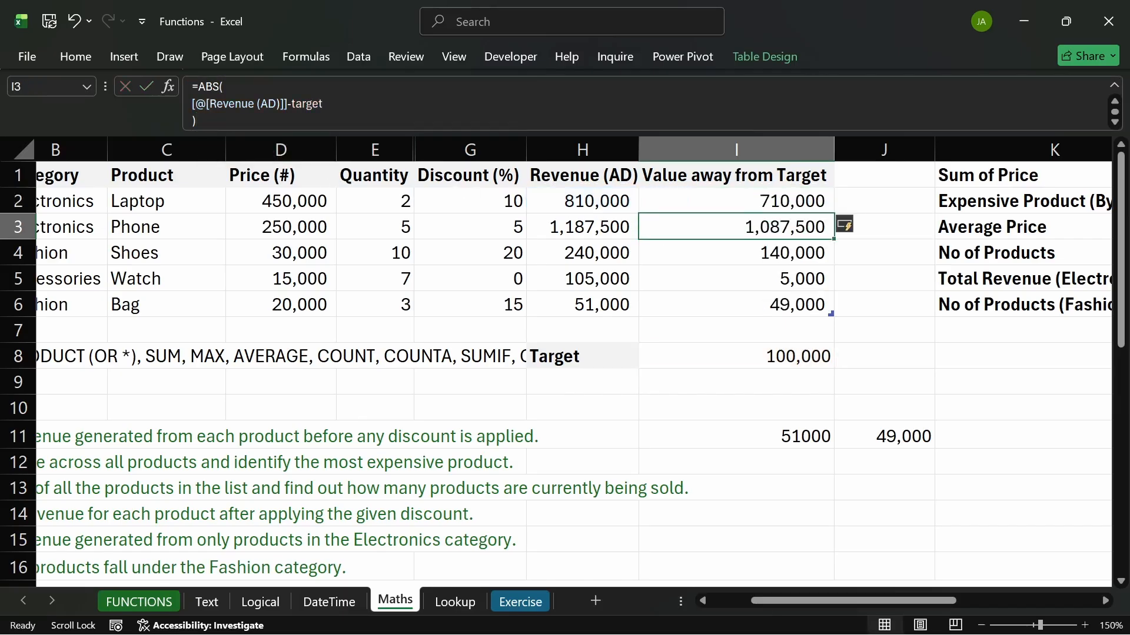
click(771, 303)
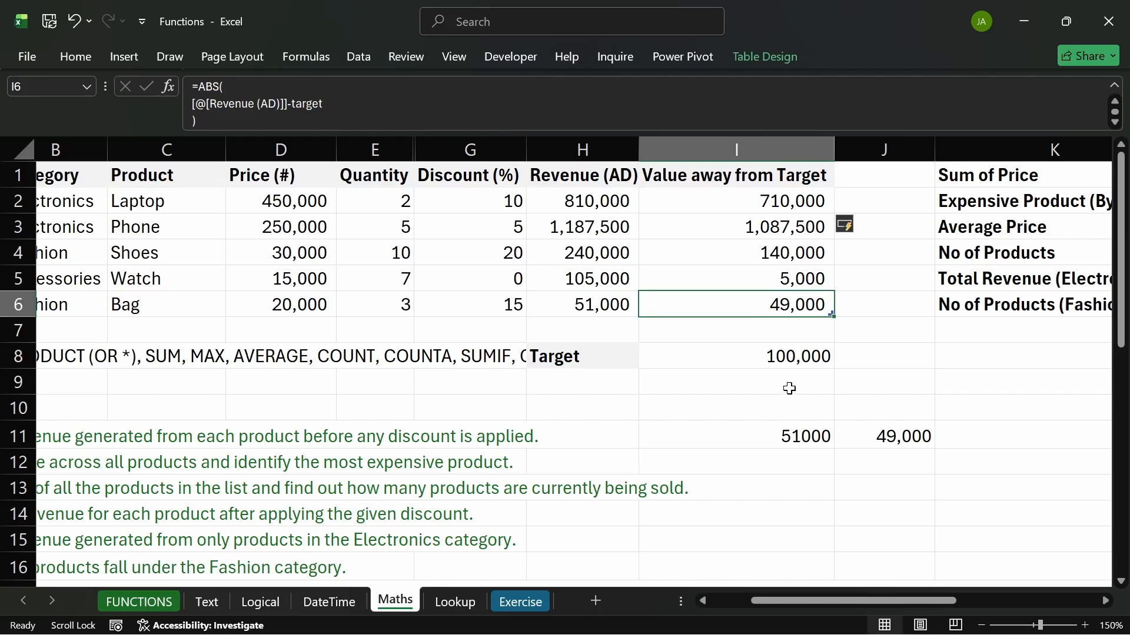
- Clear the test value in I11 and the test formula in J11
mouse_move(778, 351)
mouse_down()
mouse_move(862, 438)
mouse_move(819, 439)
mouse_up()
click(893, 437)
key(Delete)
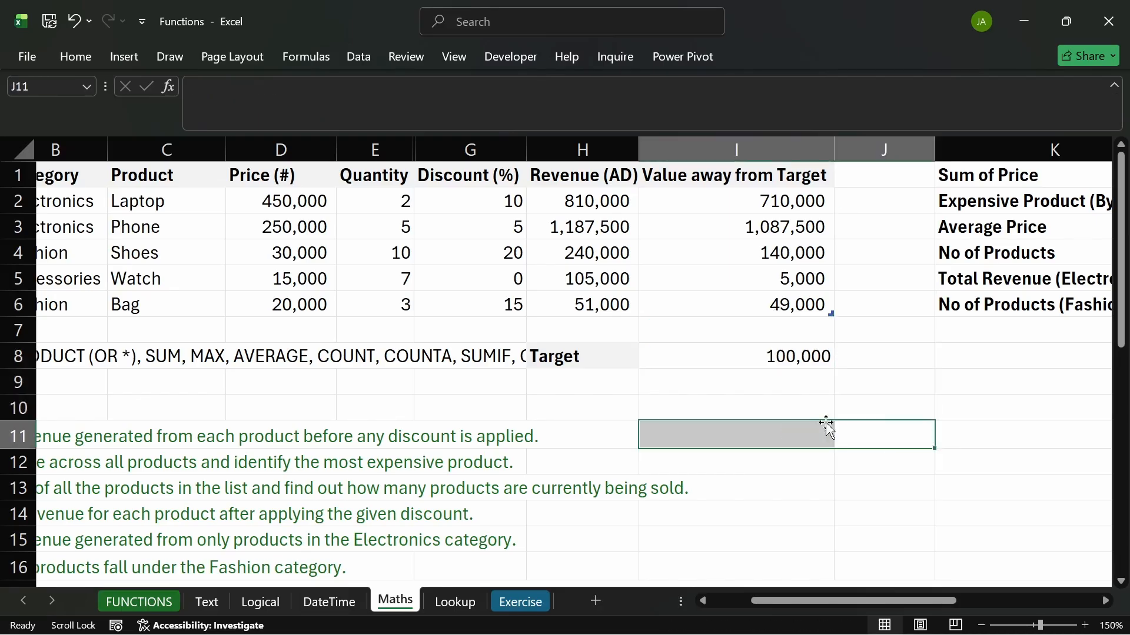
click(790, 386)
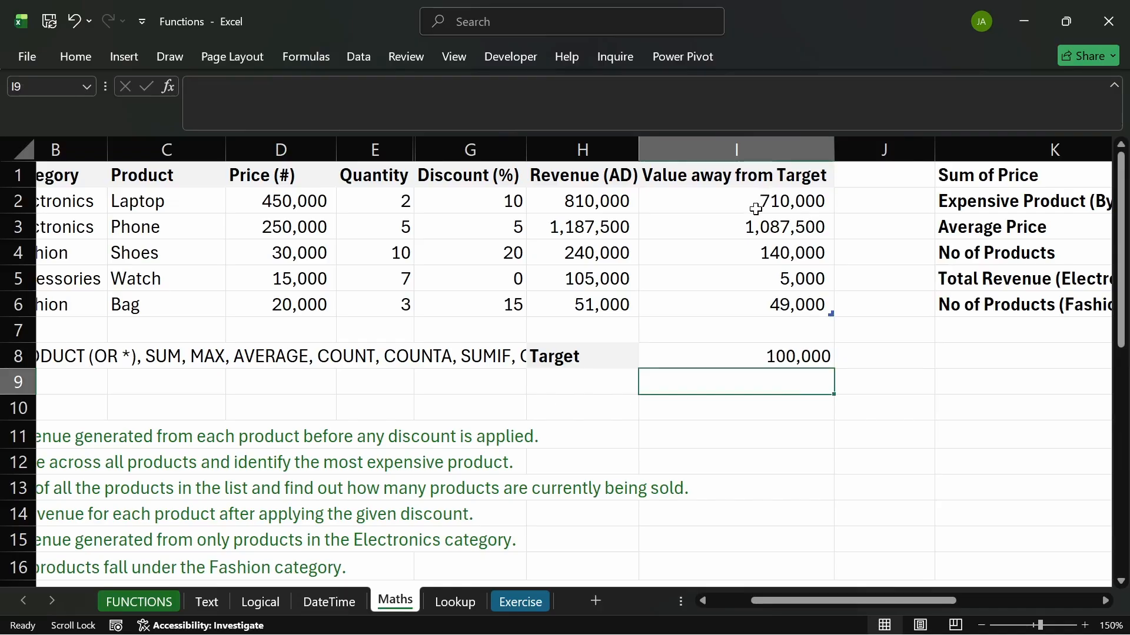
- Review the Value away from Target cells and open the ABS formula in I6 for editing
drag(759, 206, 763, 279)
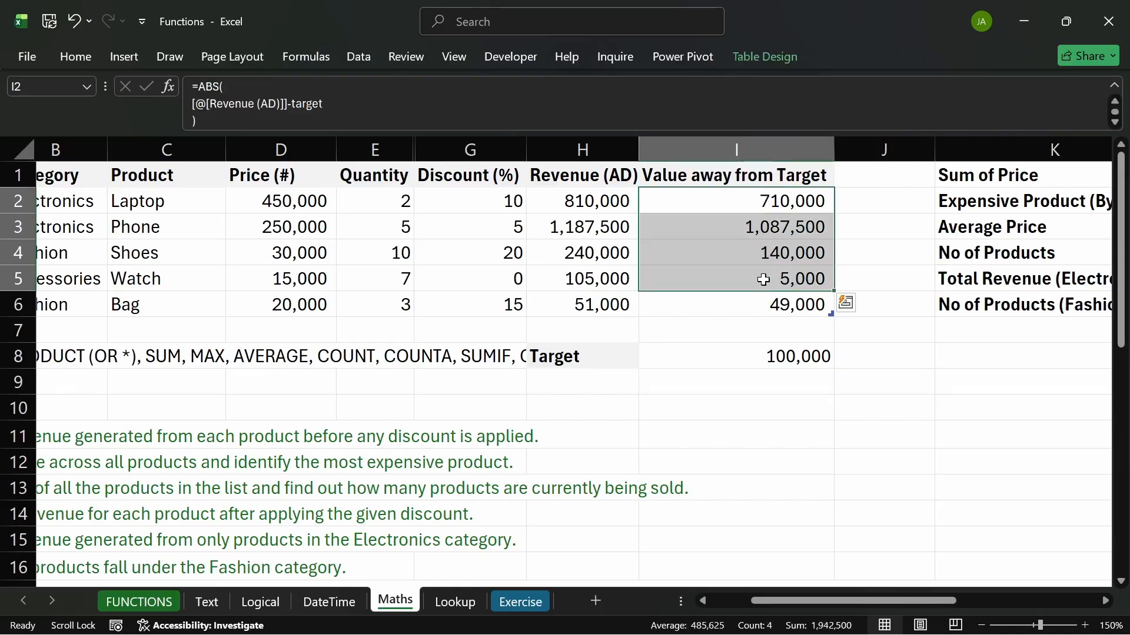
click(765, 304)
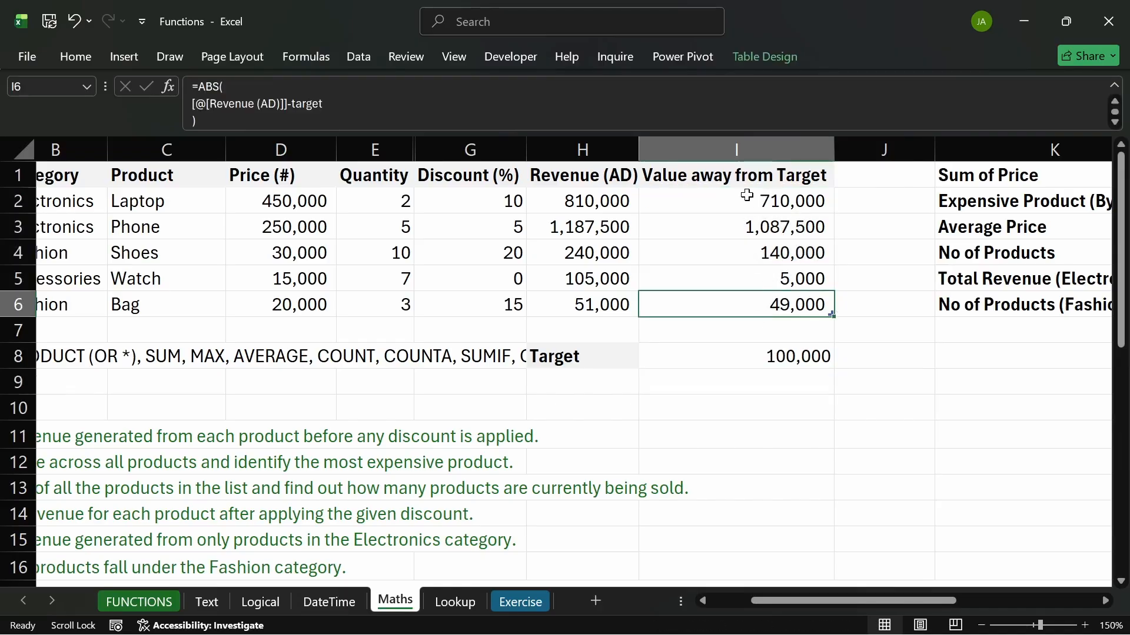
drag(747, 195, 761, 279)
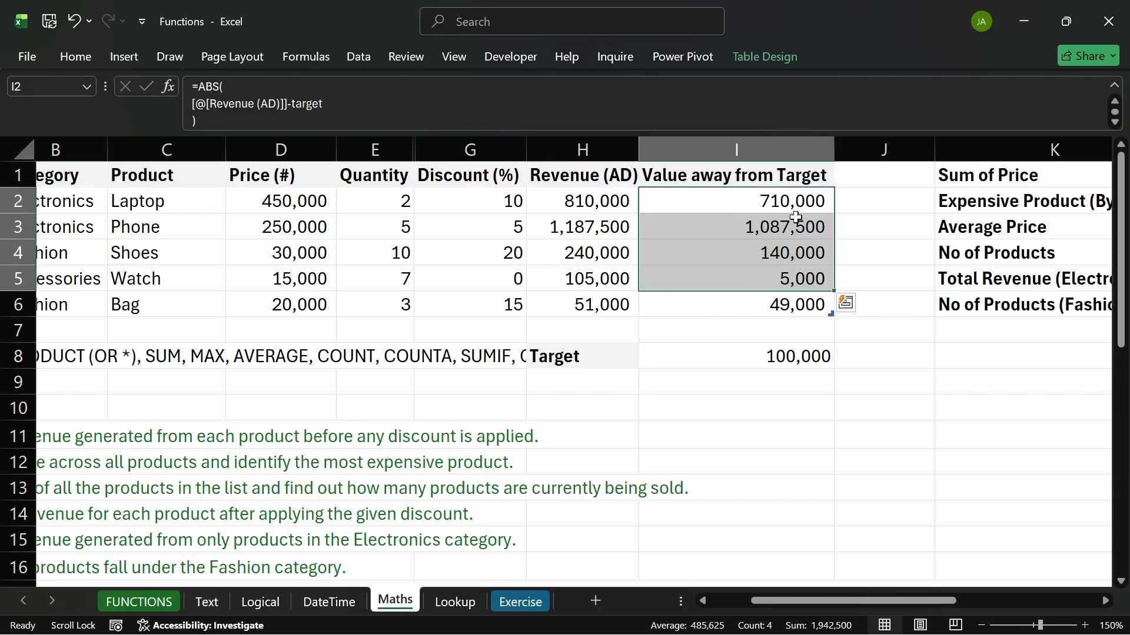
click(729, 303)
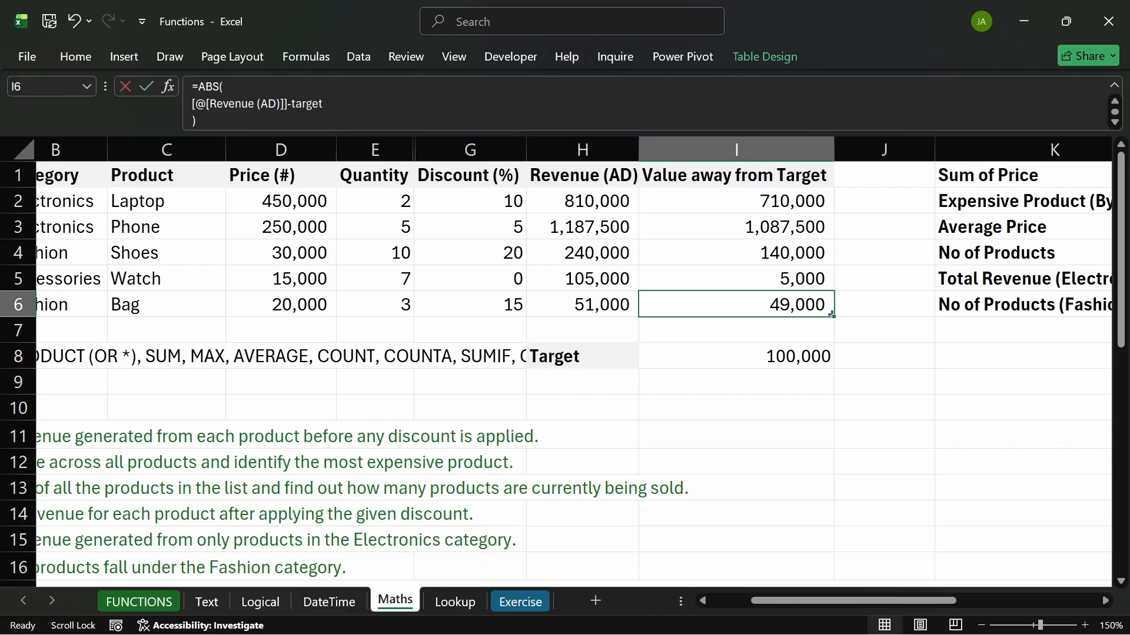
key(F2)
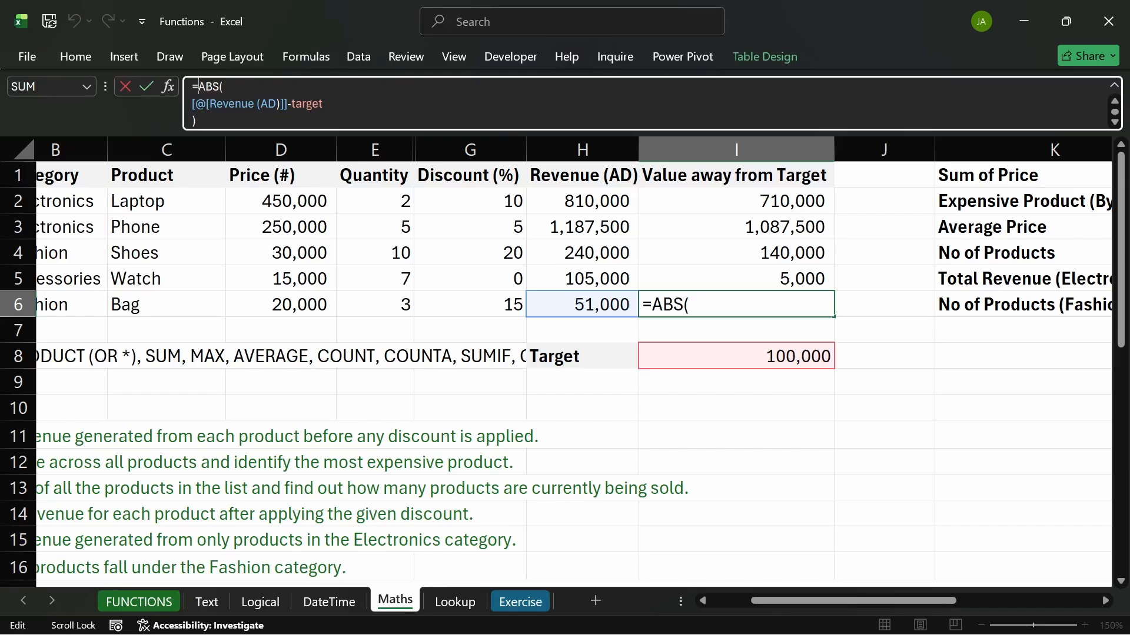
- Try inserting two line breaks after the equals sign in the I6 formula, and remove them again
key(alt+Return)
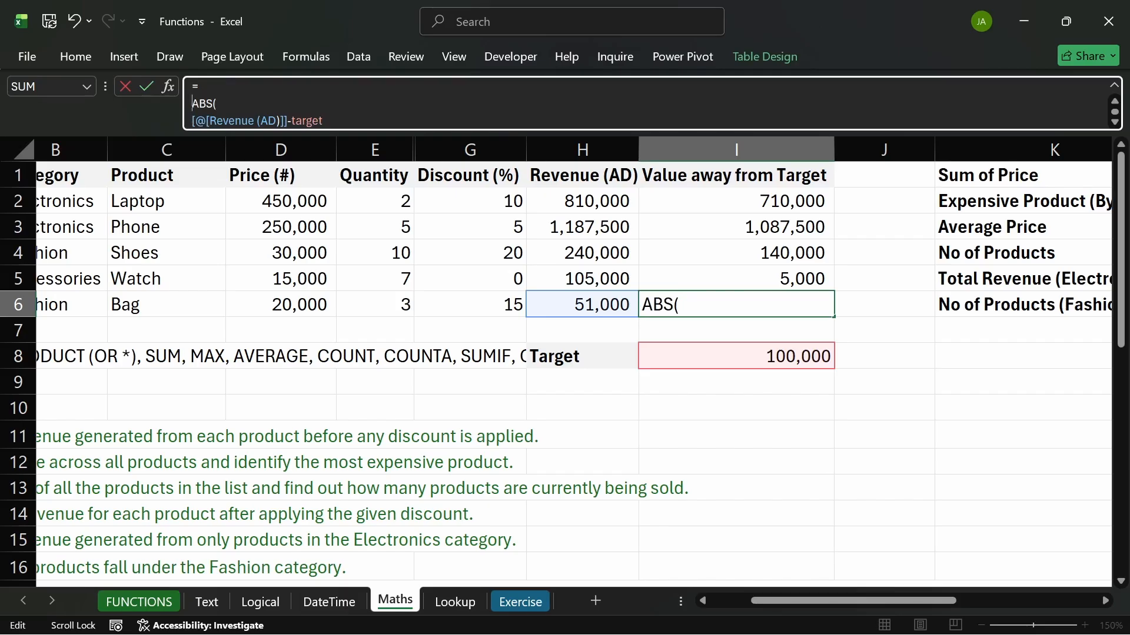
key(alt+Return)
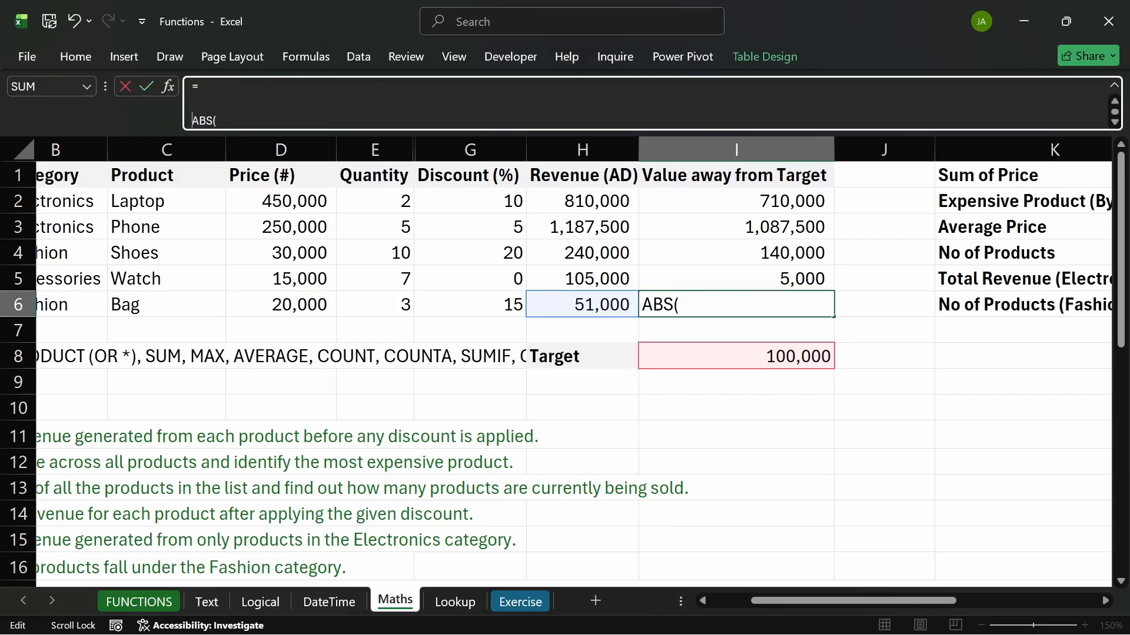
key(BackSpace)
key(BackSpace)
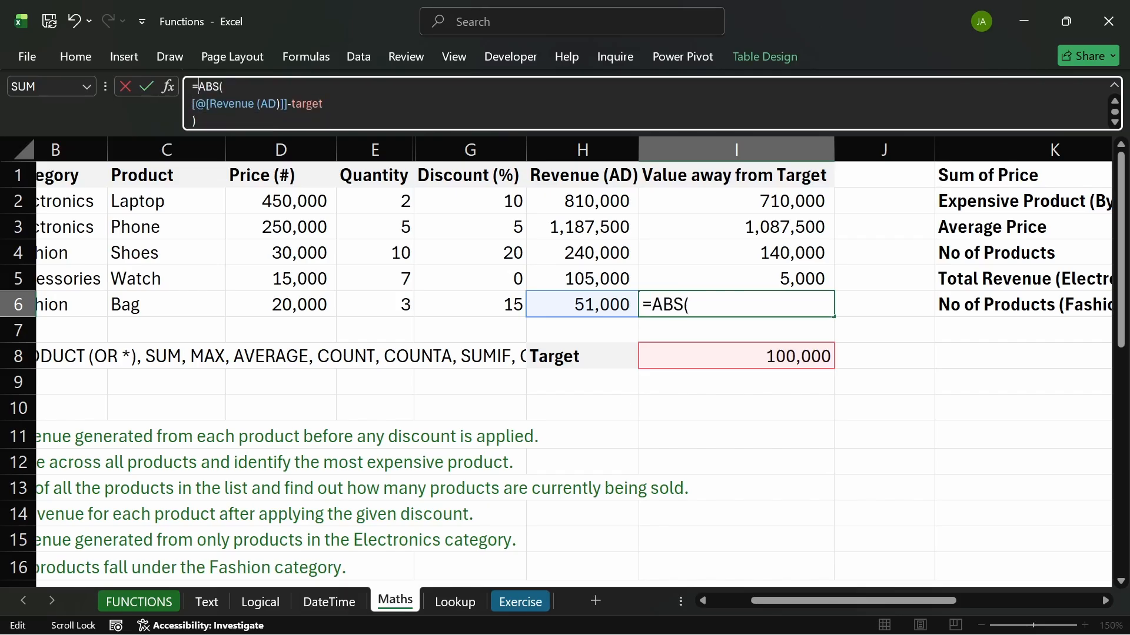
- Remove the line breaks from the I6 formula so it reads =ABS([@[Revenue (AD)]]-target) on a single line
key(Down)
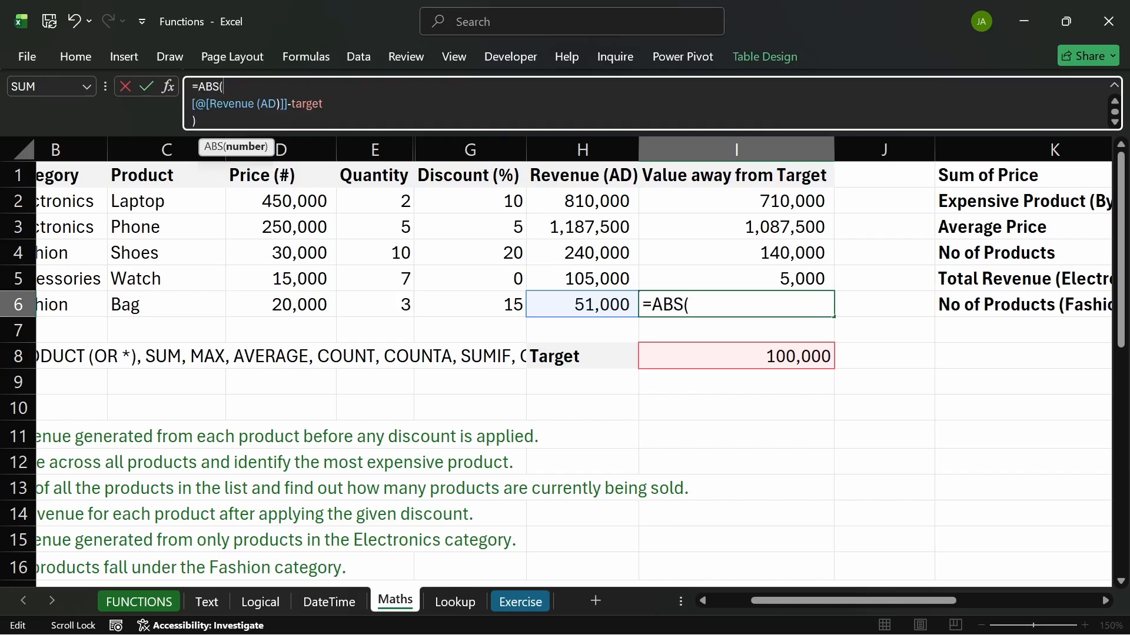
key(Delete)
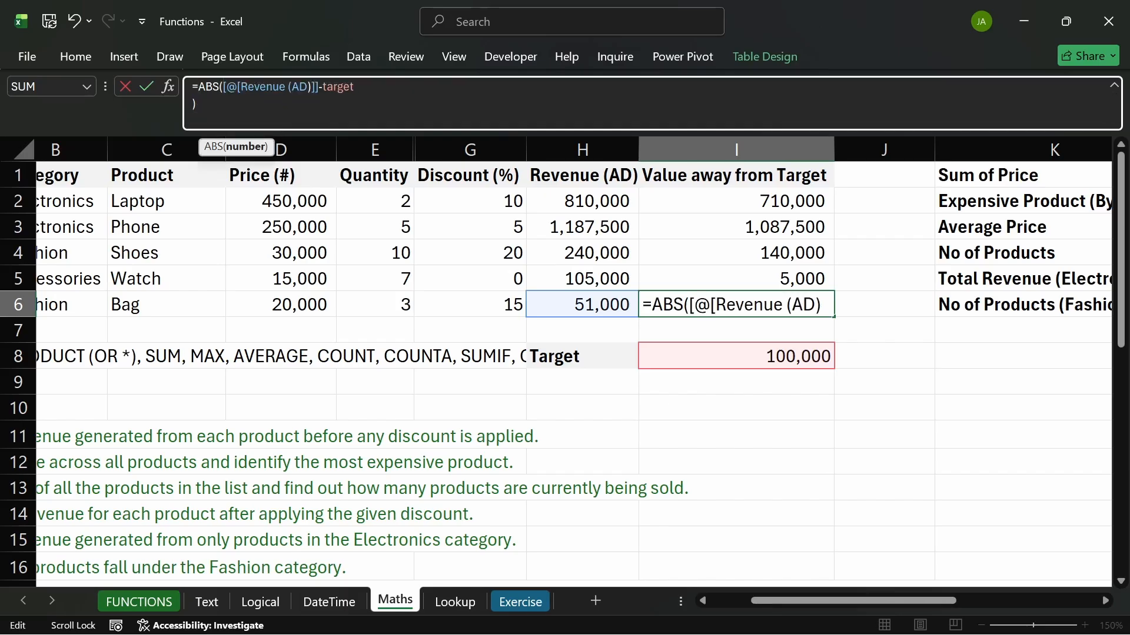
key(End)
key(Delete)
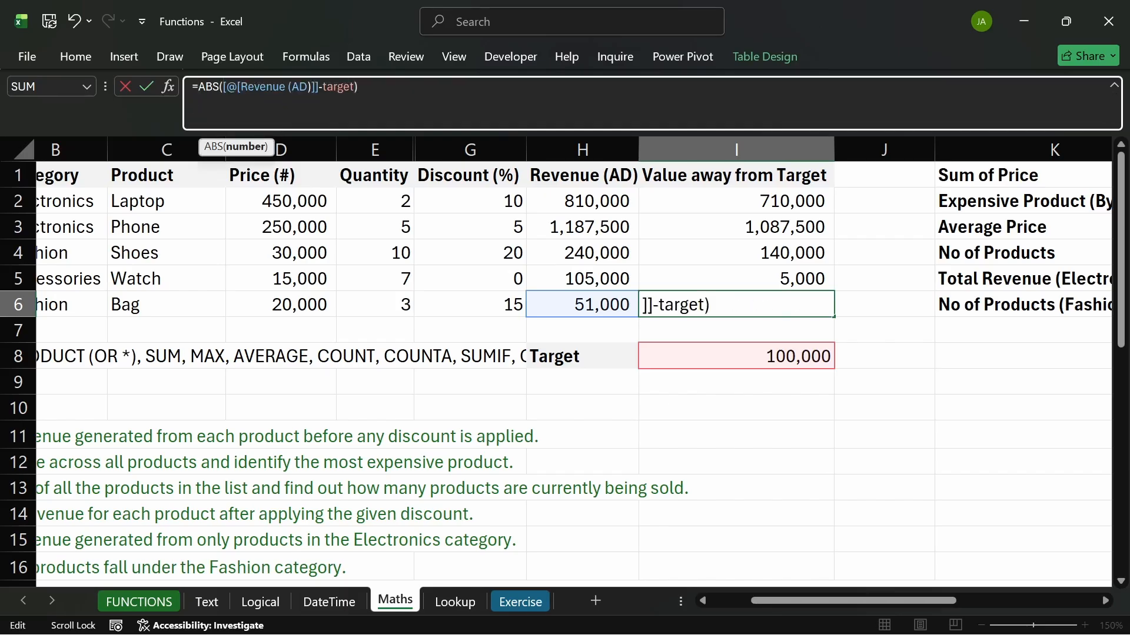
key(End)
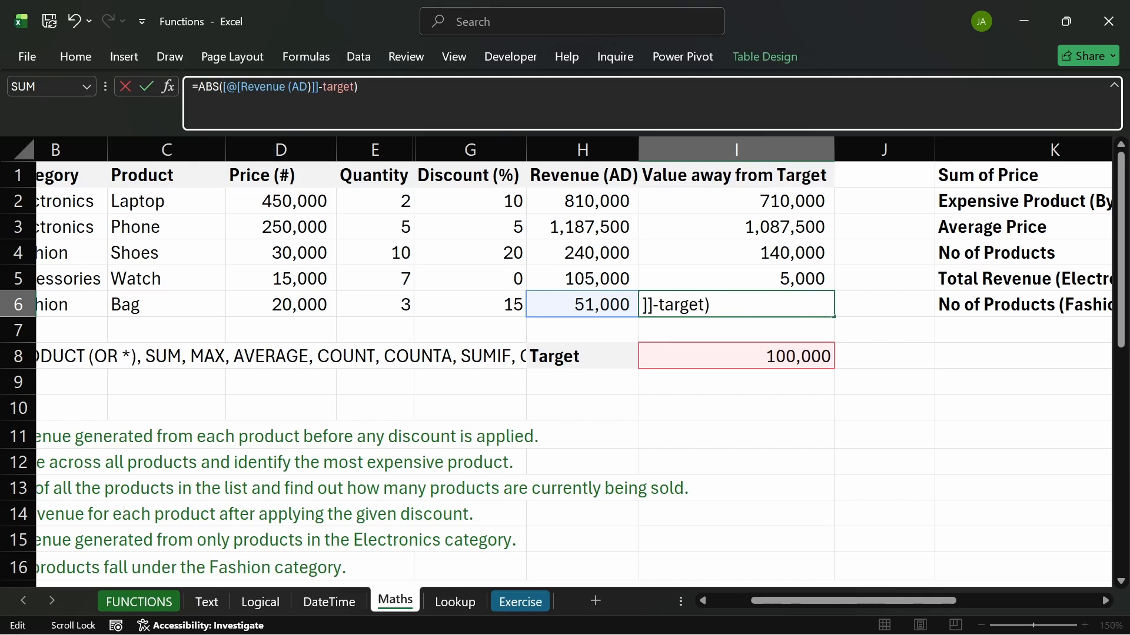
- Below the ABS expression in I6's formula, start an IF with the logical test [@[Revenue (AD)]]-target<0, reusing the existing subtraction
key(Return)
text(IF()
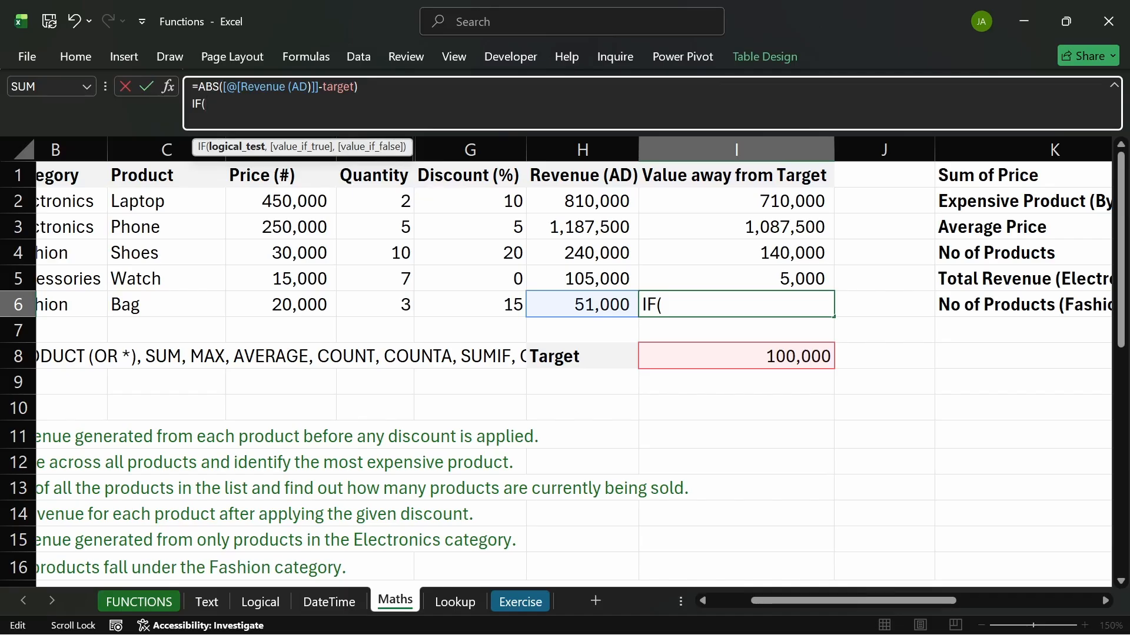
drag(220, 86, 355, 86)
key(ctrl+c)
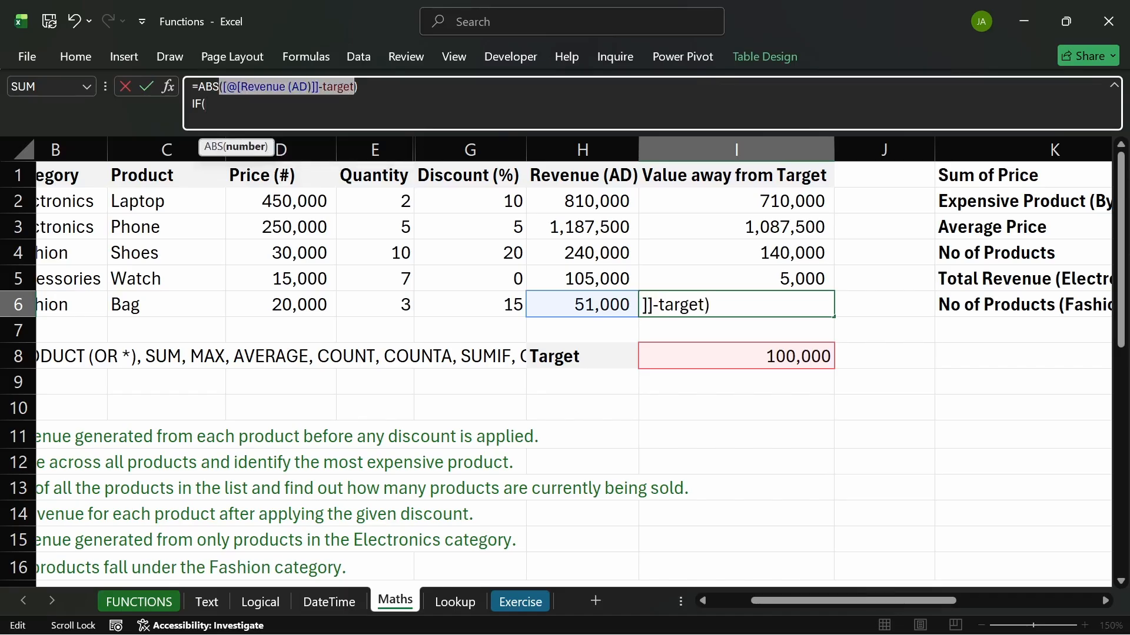
click(340, 104)
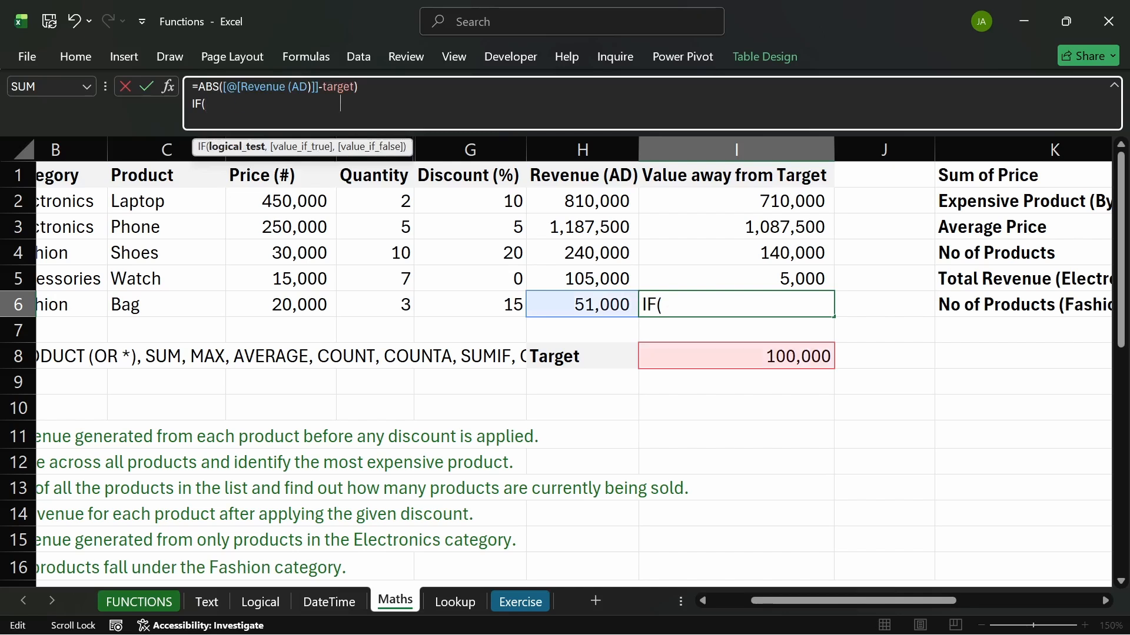
key(ctrl+v)
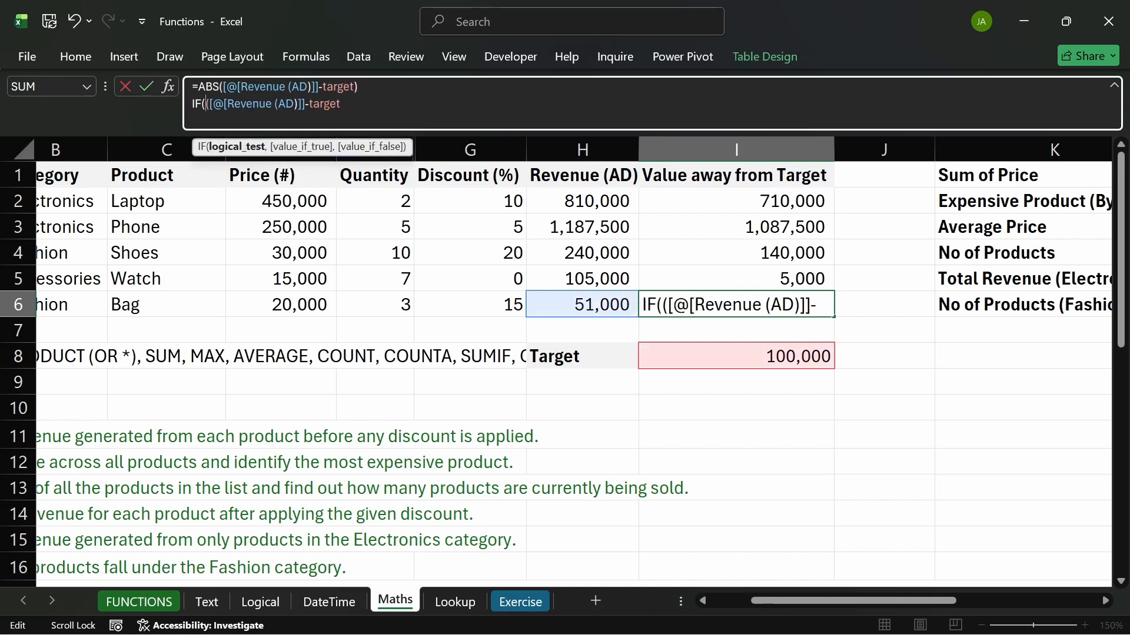
key(BackSpace)
click(337, 103)
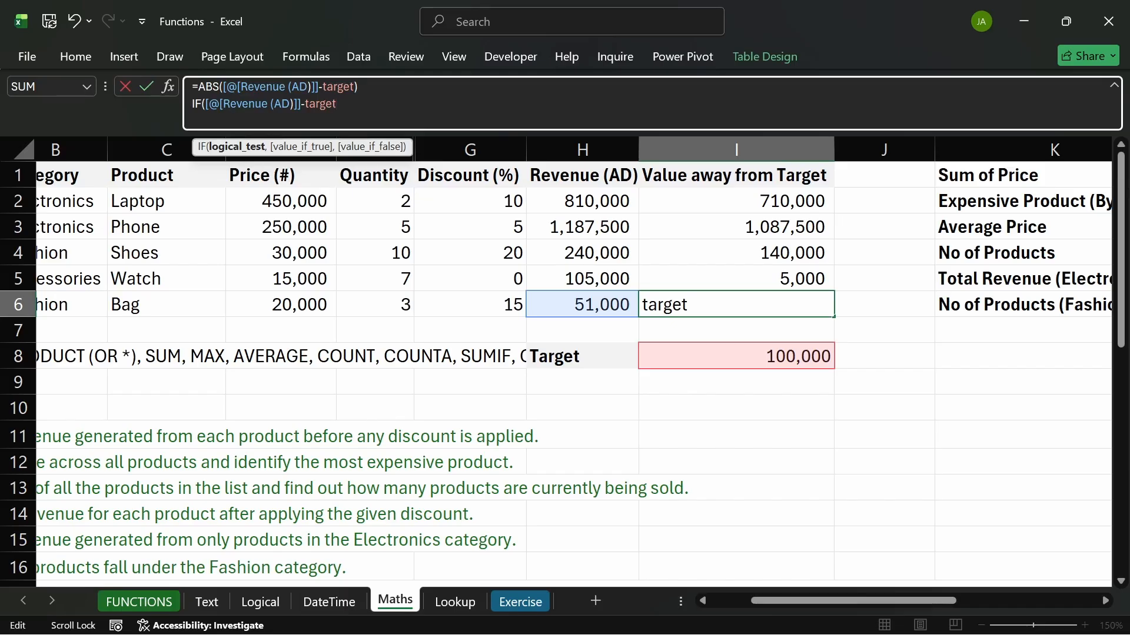
text(<0,)
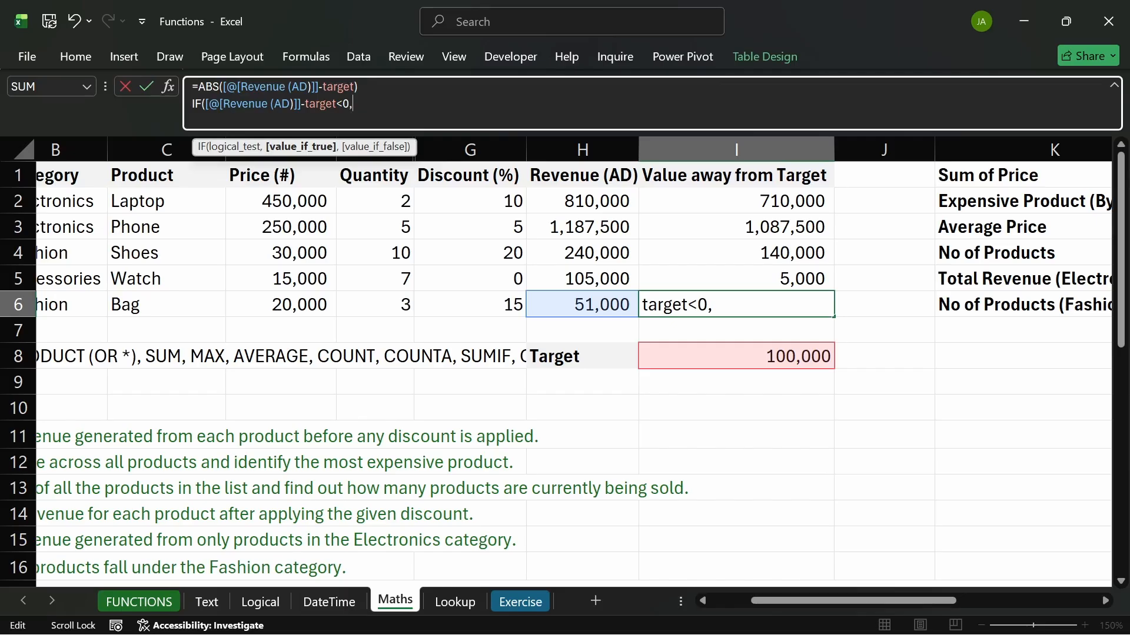
- Add ABS([@[Revenue (AD)]]-target) on a new line as the IF's value-if-true argument, copied from the original expression
key(alt+Return)
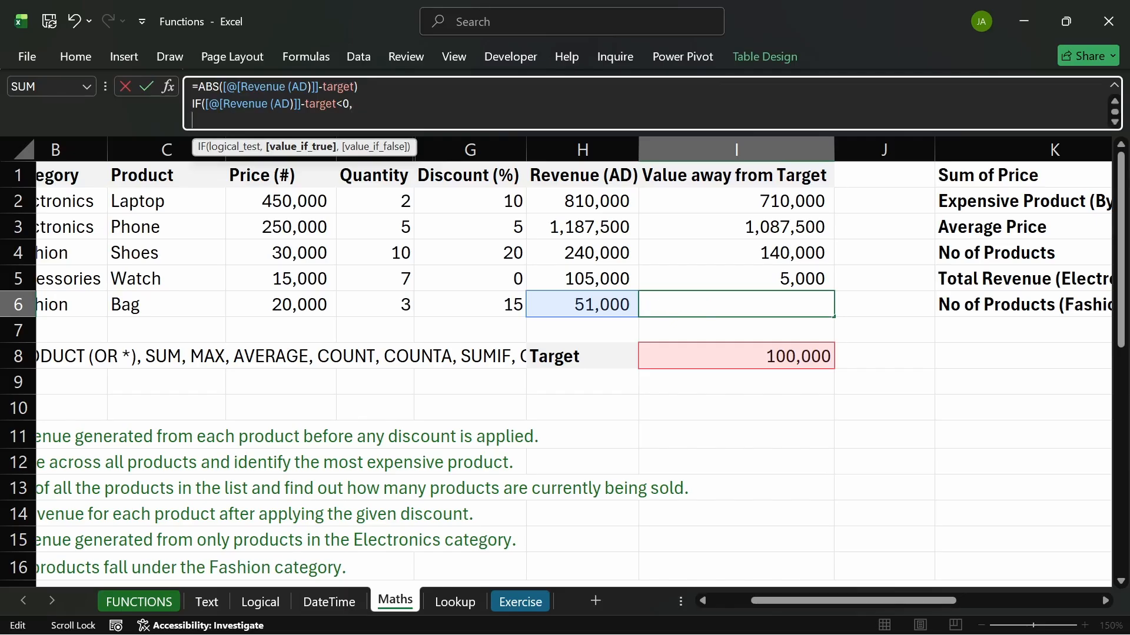
drag(357, 87, 199, 87)
key(ctrl+c)
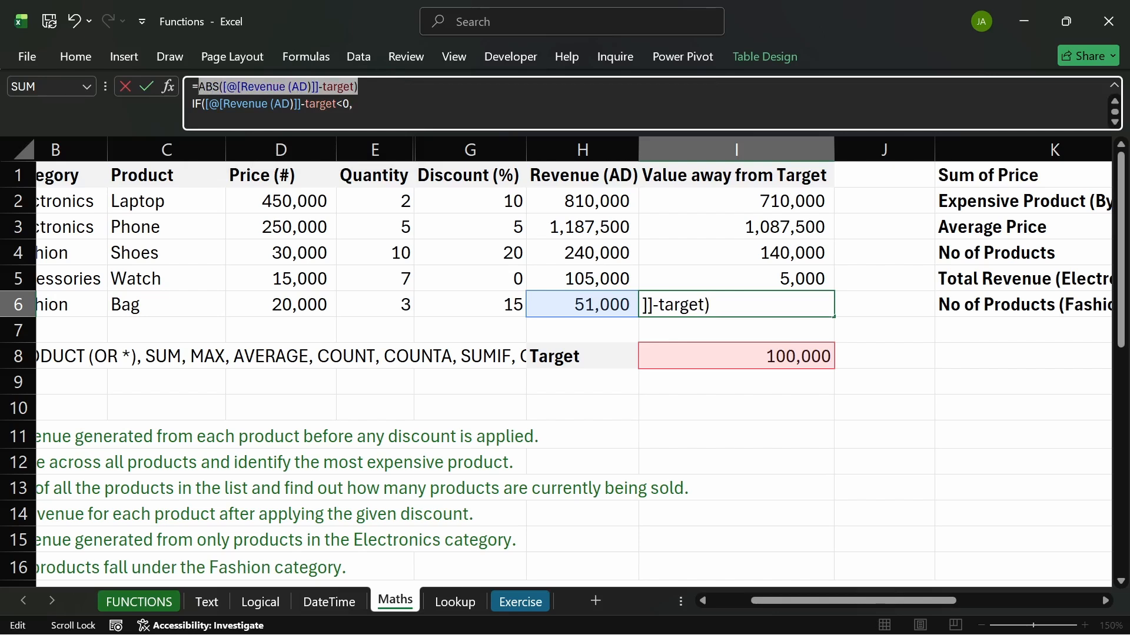
click(197, 120)
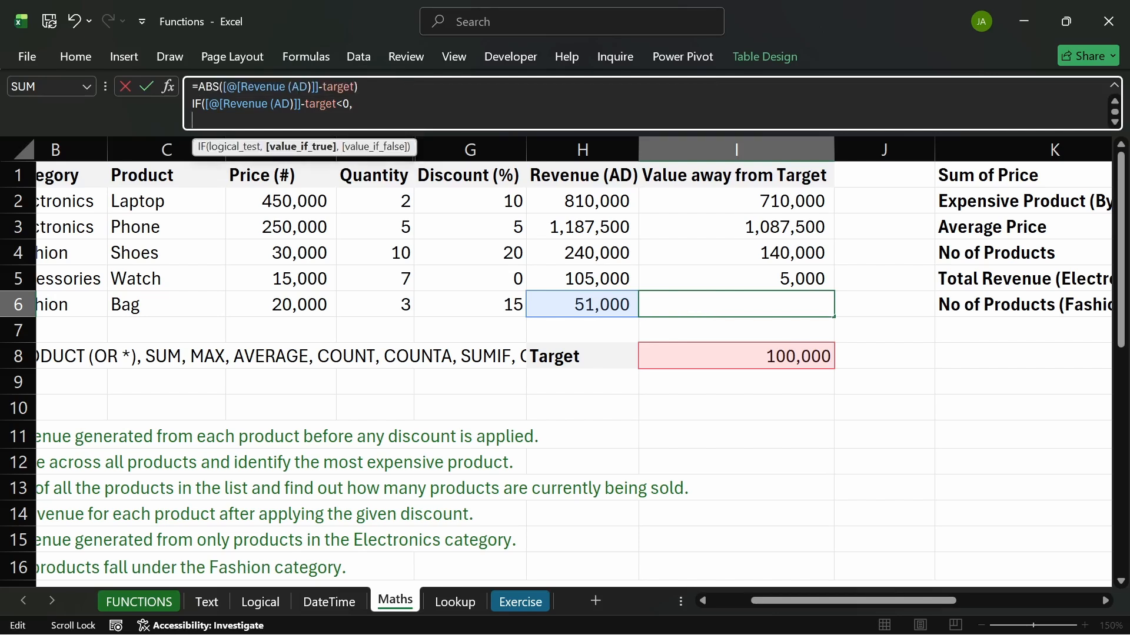
key(ctrl+v)
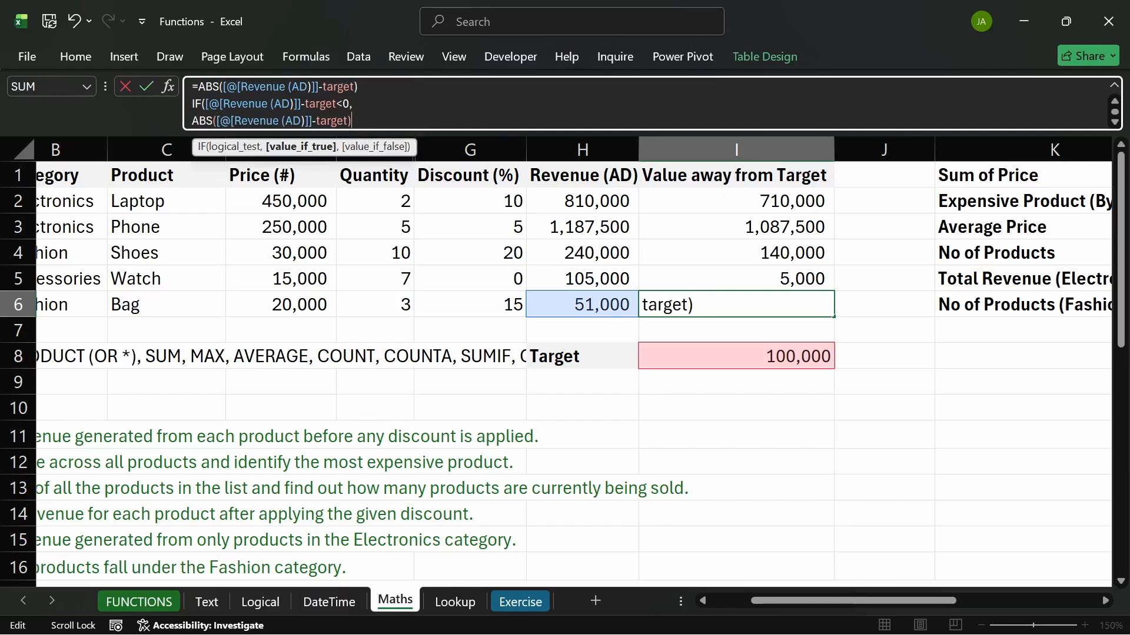
text(,)
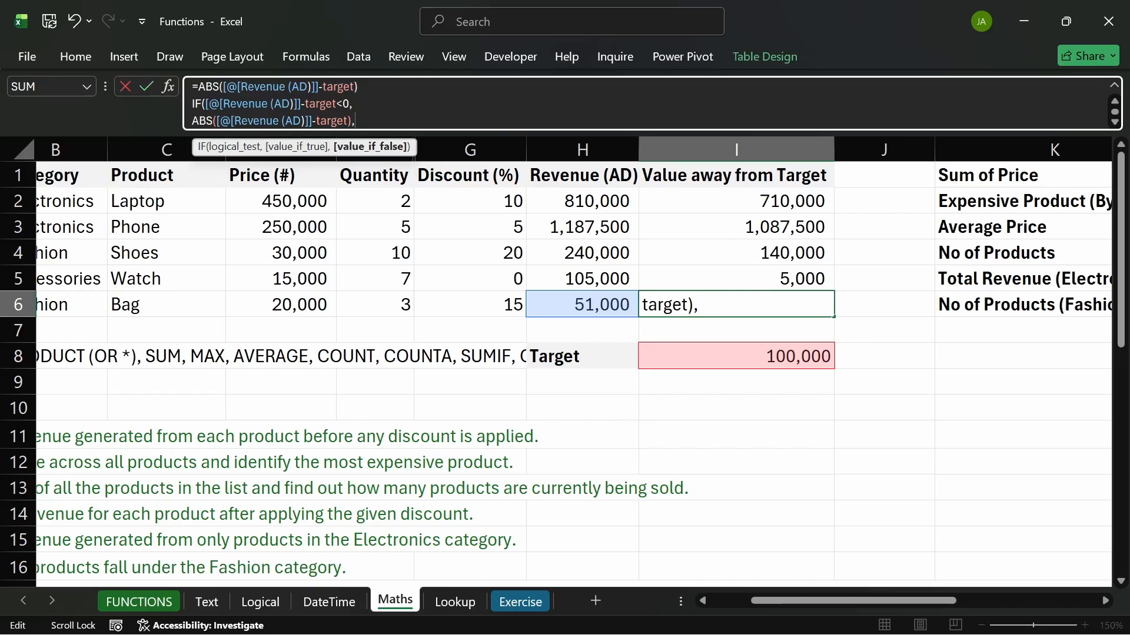
- On a new line, enter an empty string "" as the IF's value-if-false argument and close the function
key(alt+Return)
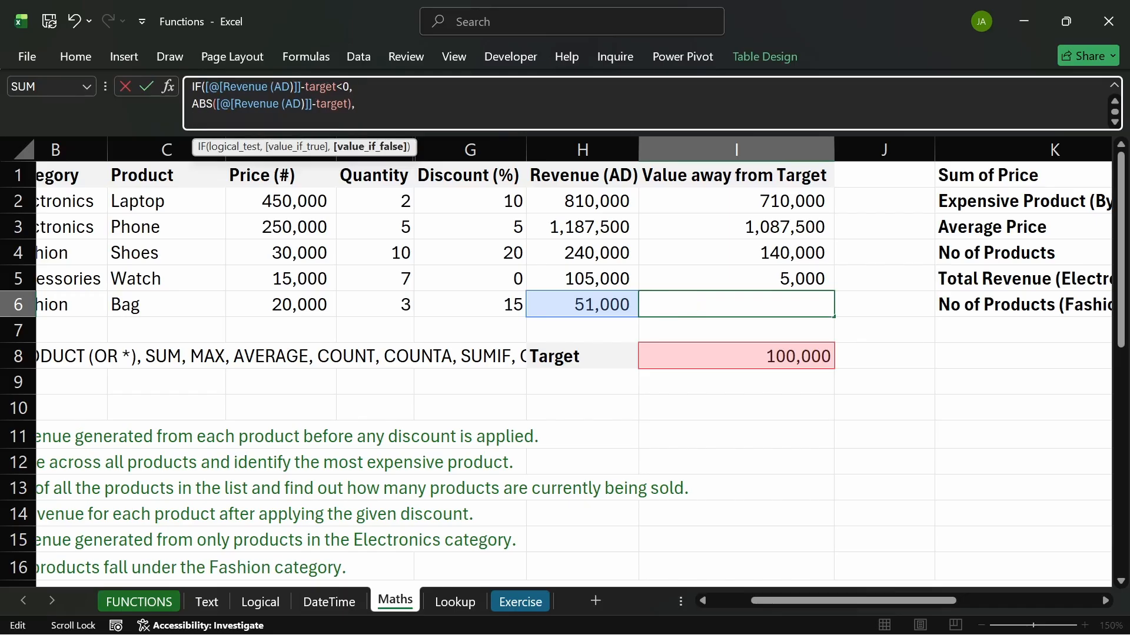
text(""))
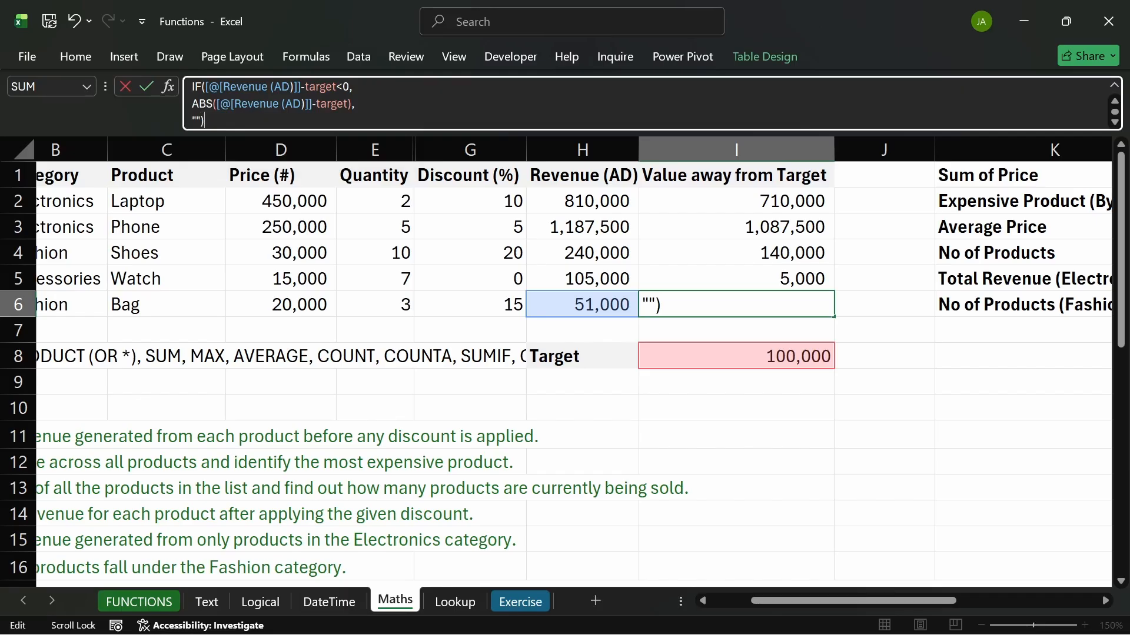
drag(201, 120, 193, 121)
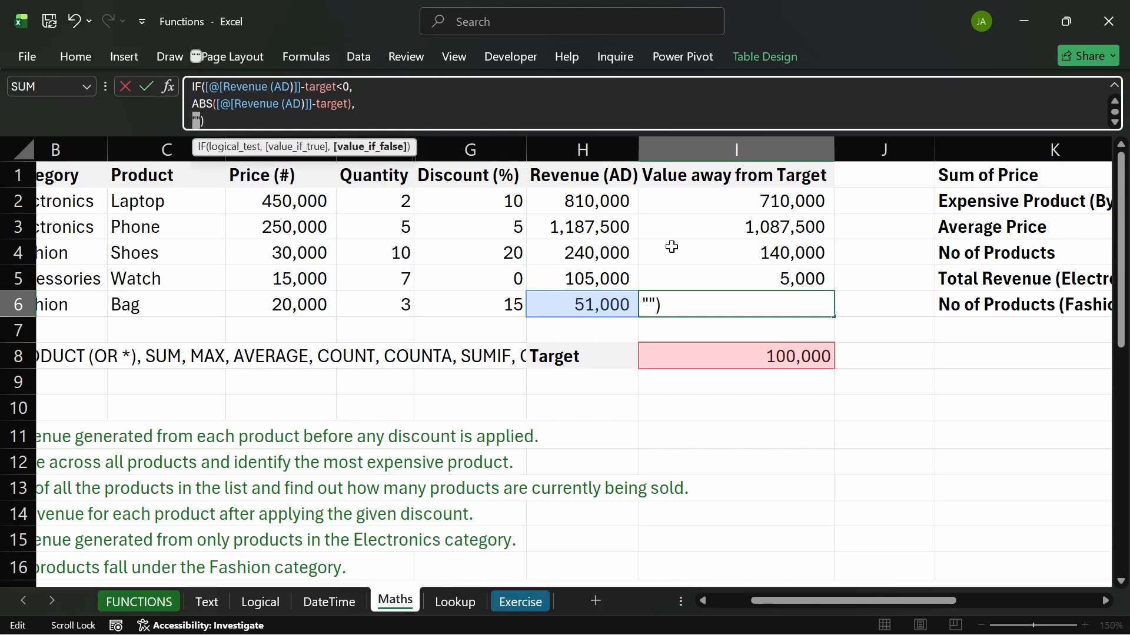
key(End)
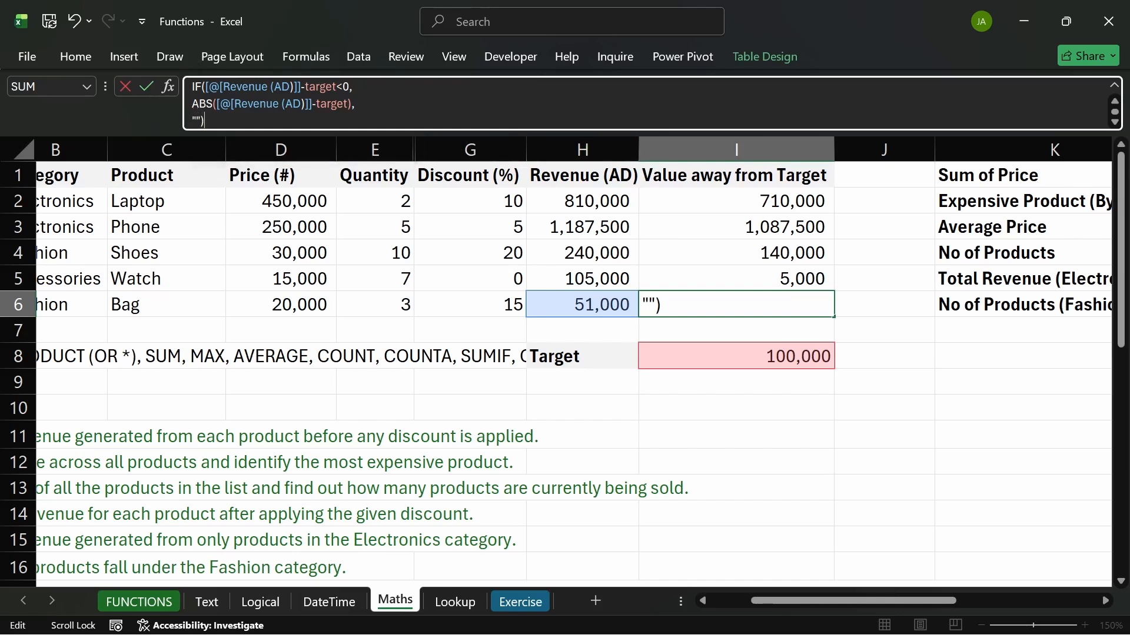
- Finish the formula by removing the original ABS expression before IF and placing the logical test on its own line
scroll(357, 104, up, 1)
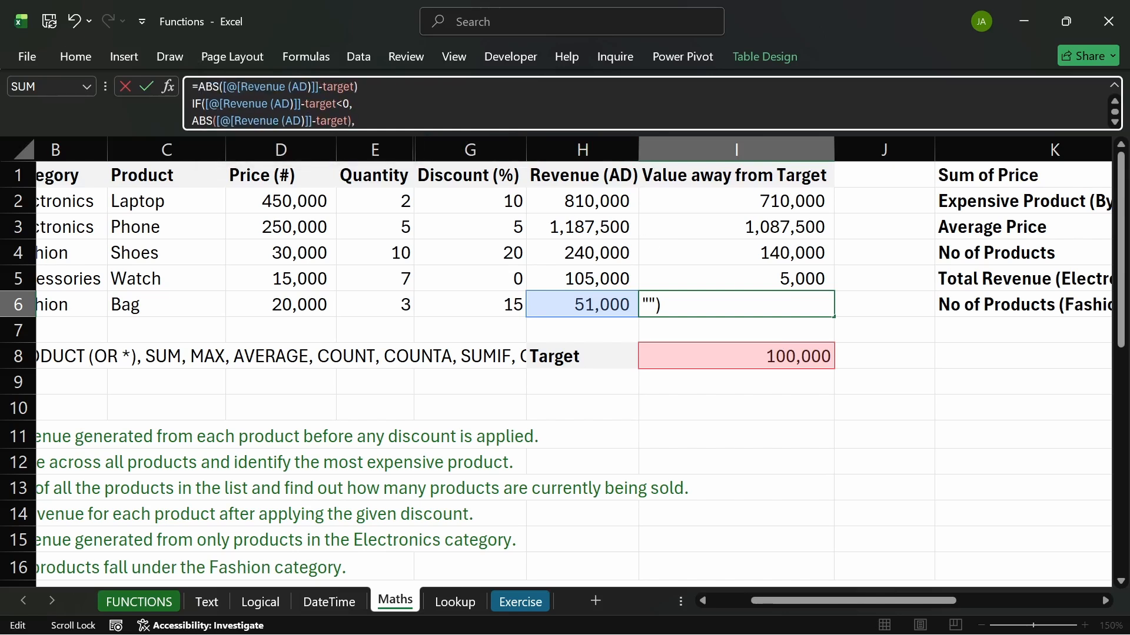
drag(359, 86, 199, 86)
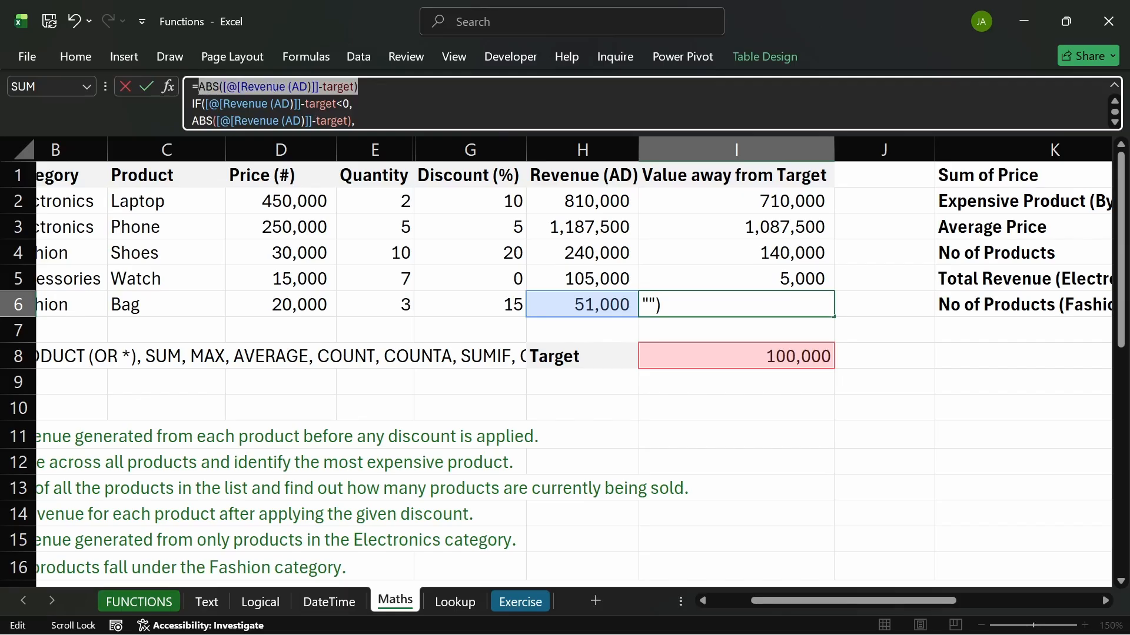
key(BackSpace)
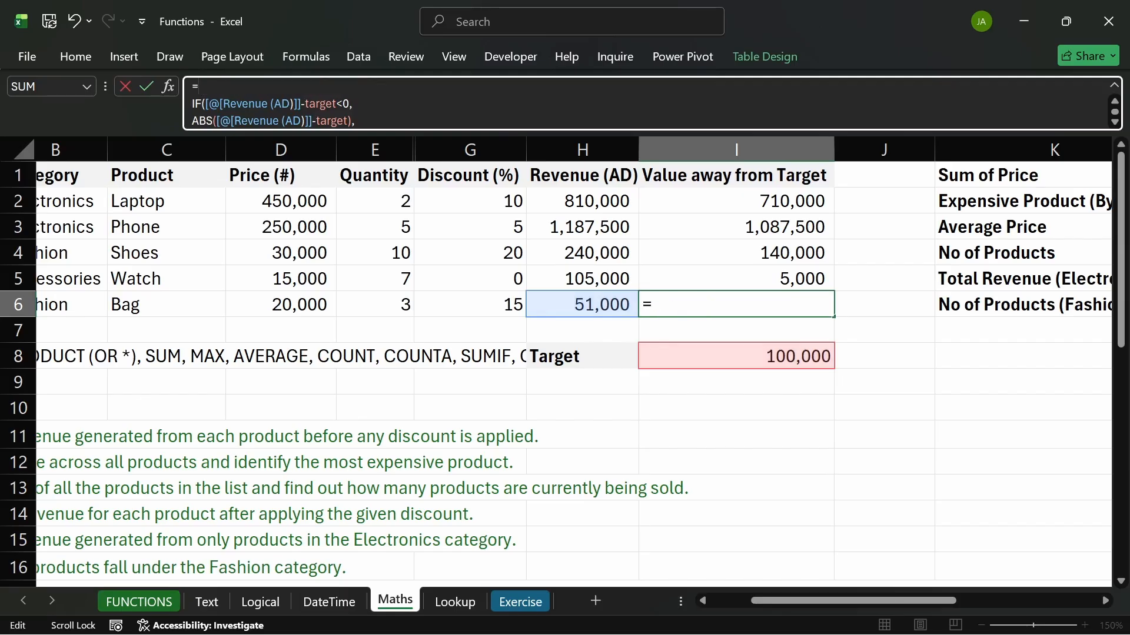
key(Delete)
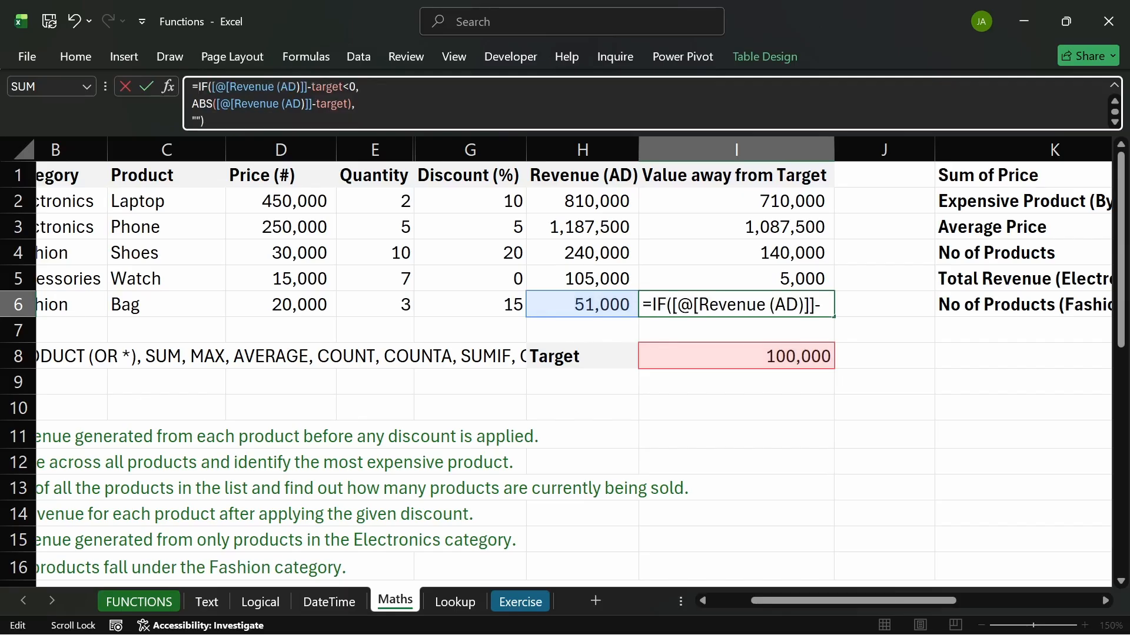
click(212, 86)
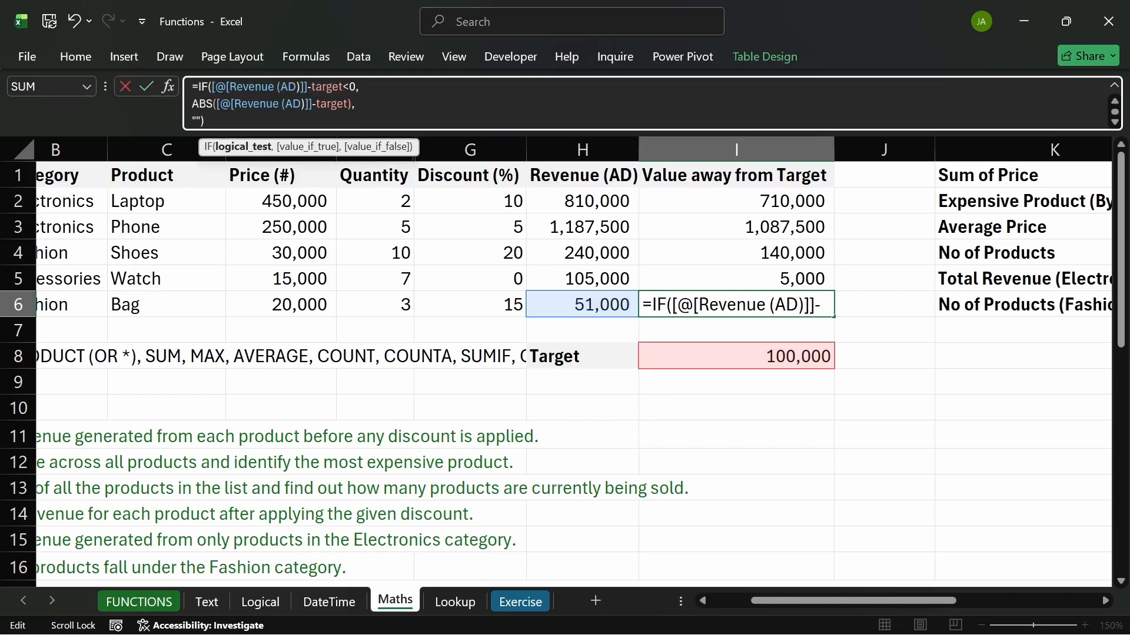
key(alt+Return)
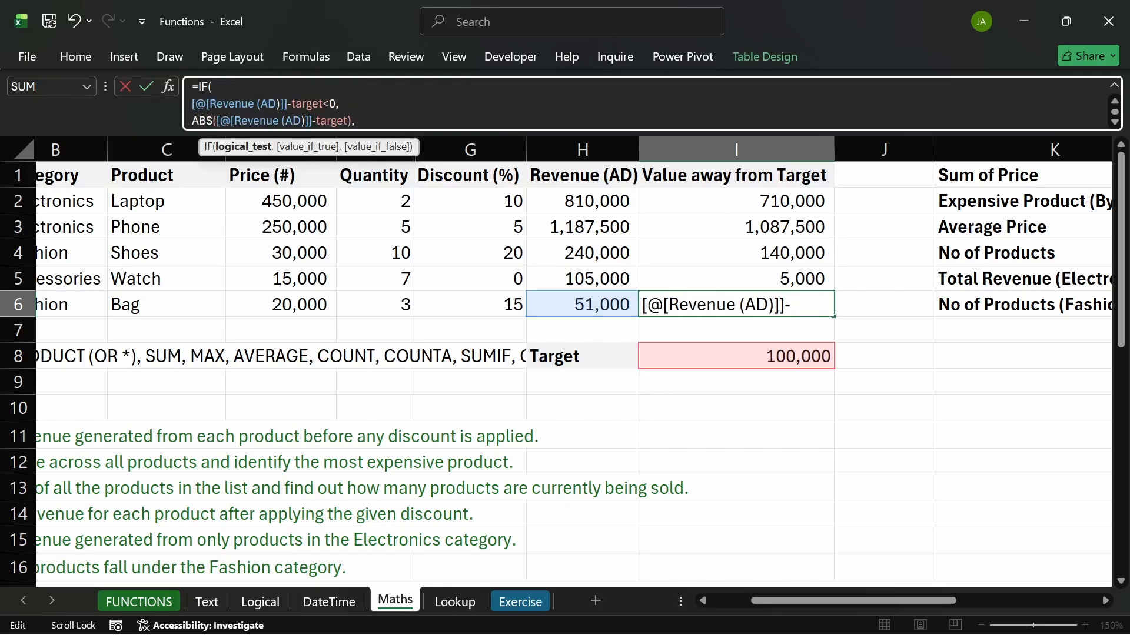
scroll(353, 103, down, 1)
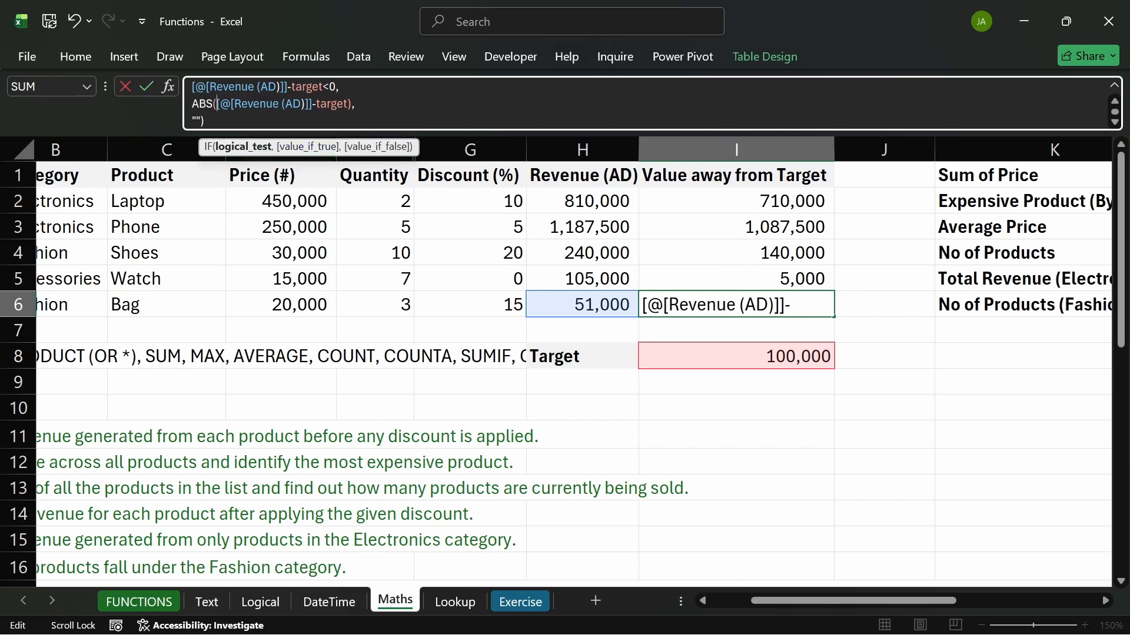
key(ctrl+a)
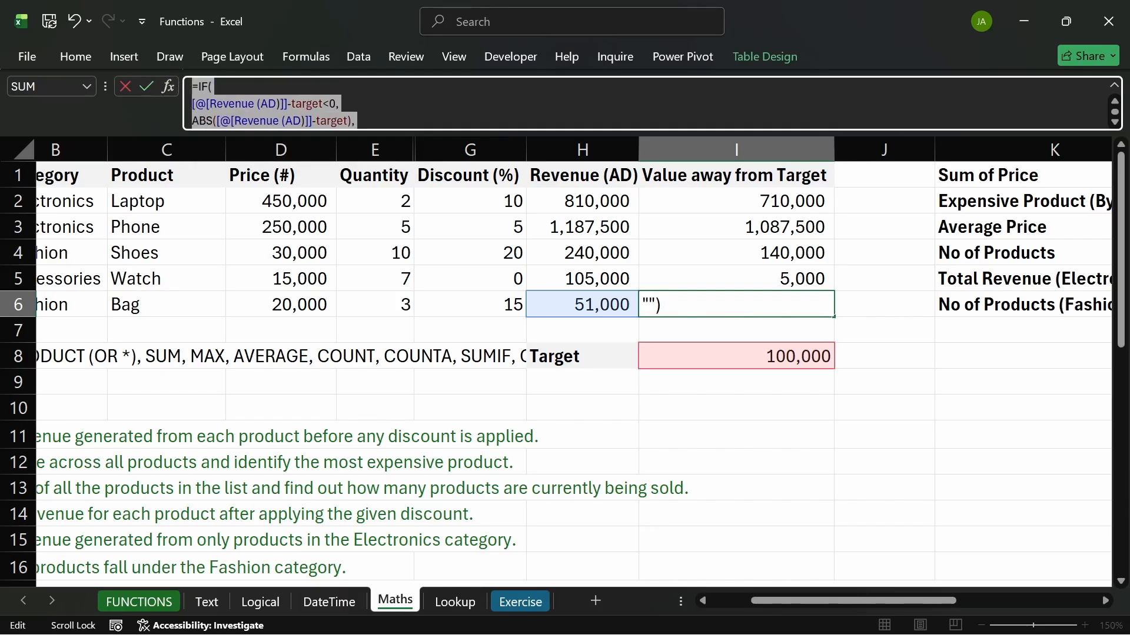
click(376, 121)
key(Return)
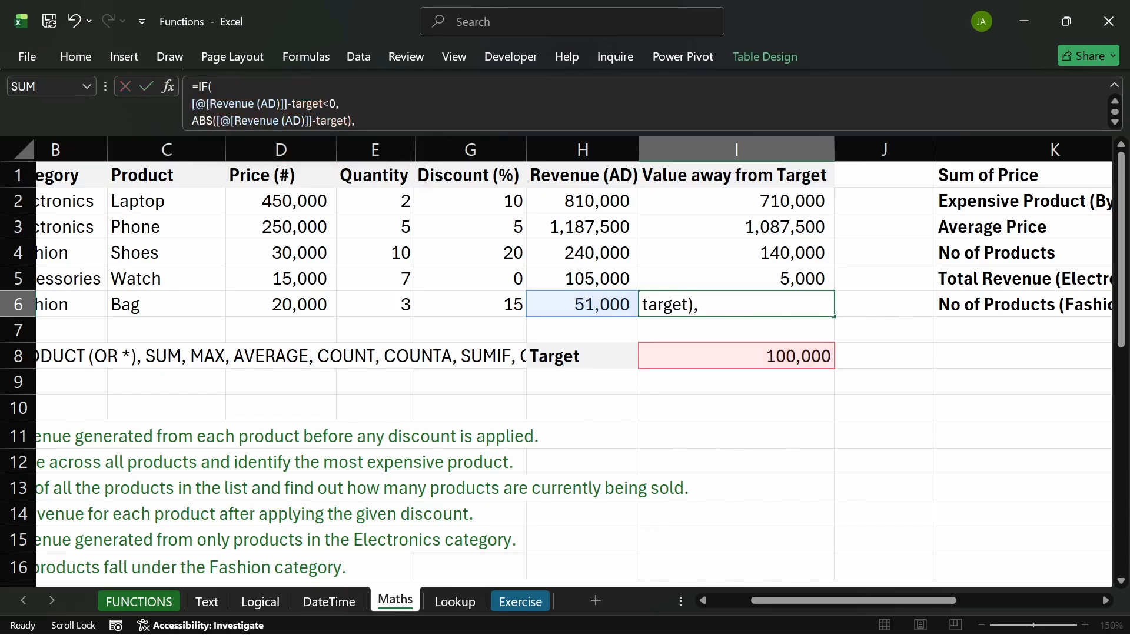
- Examine the Value away from Target column, I2:I6, against the target in I8 and the task 7 description
click(762, 307)
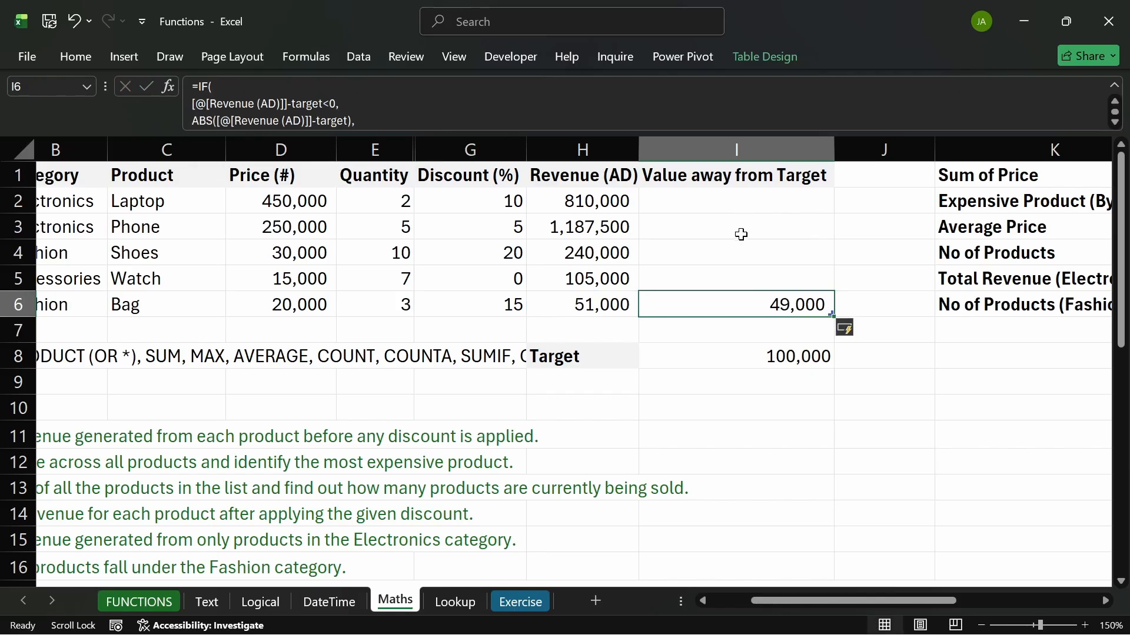
click(741, 203)
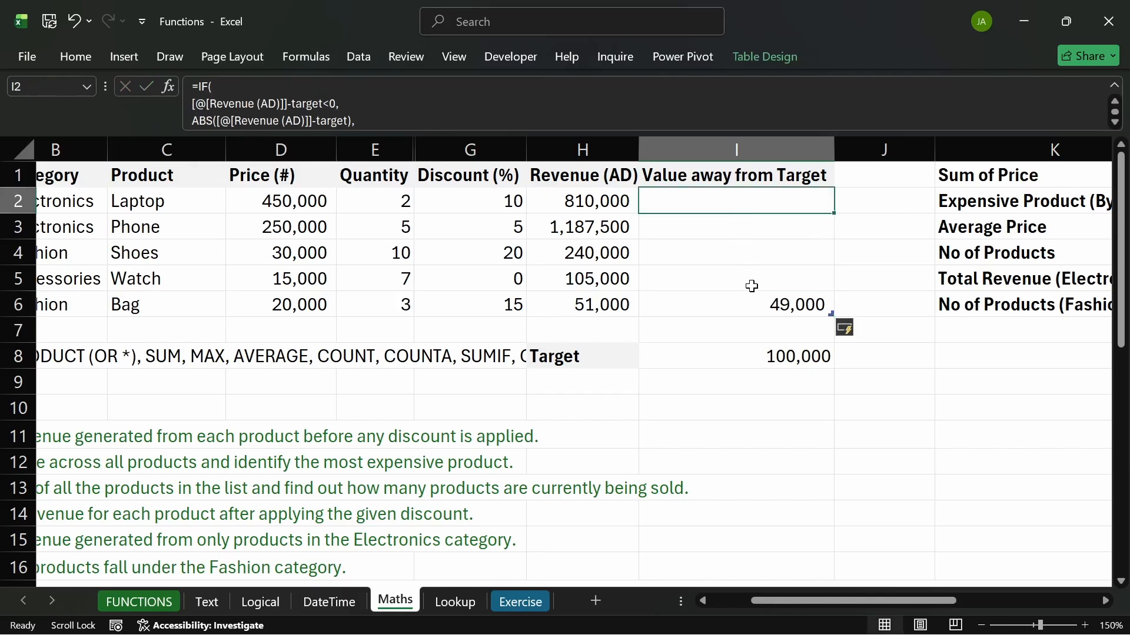
drag(751, 200, 756, 290)
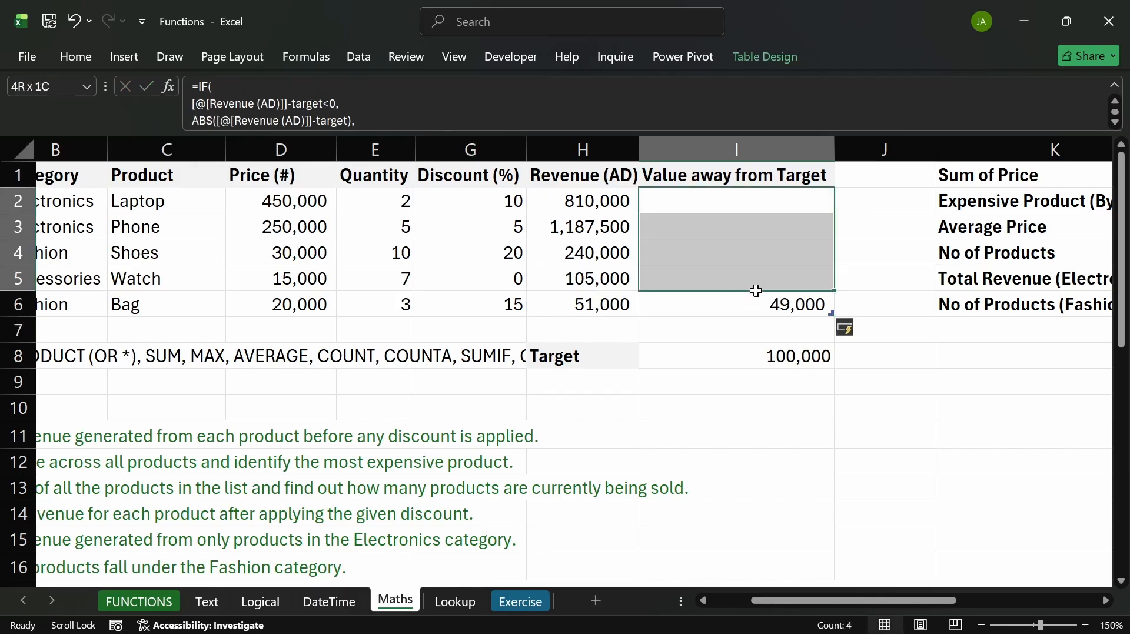
click(751, 200)
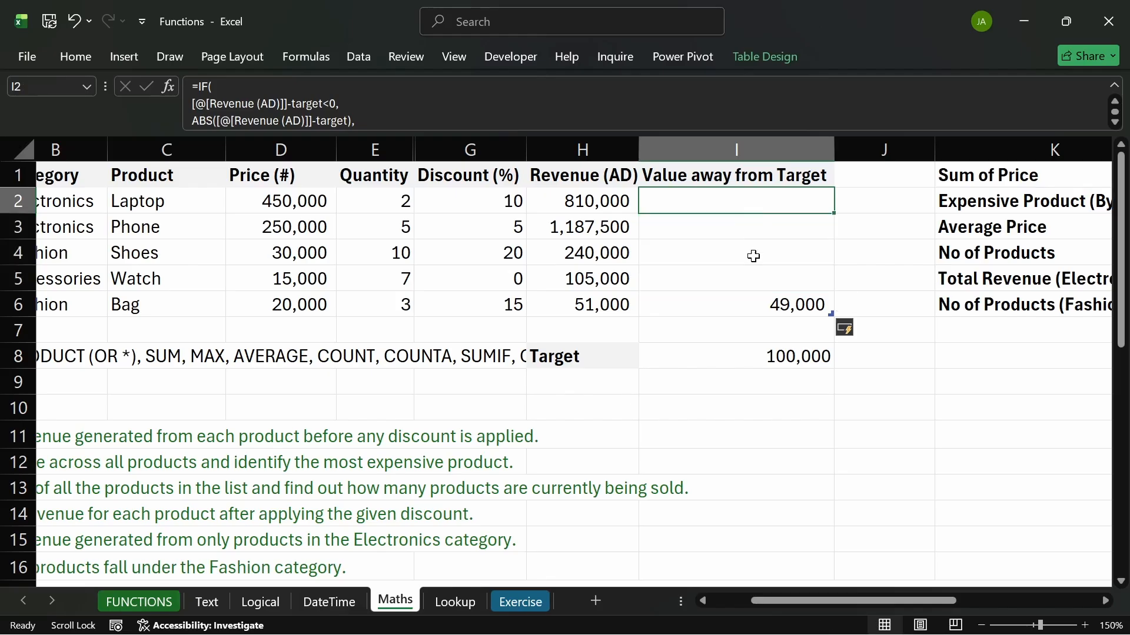
click(736, 226)
click(736, 275)
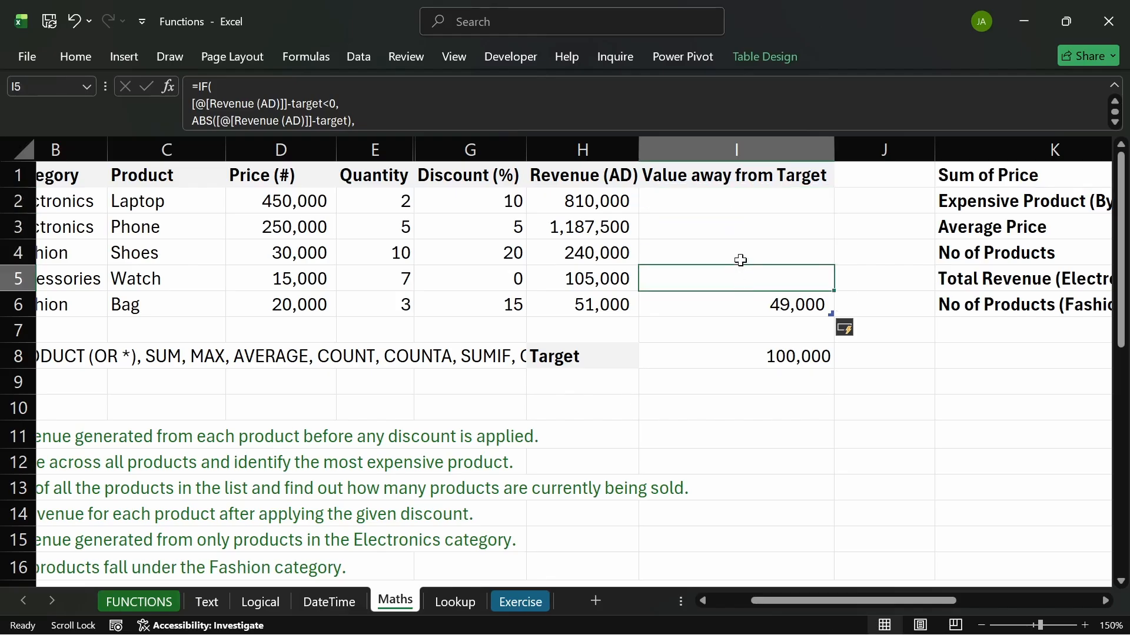
drag(734, 194, 743, 294)
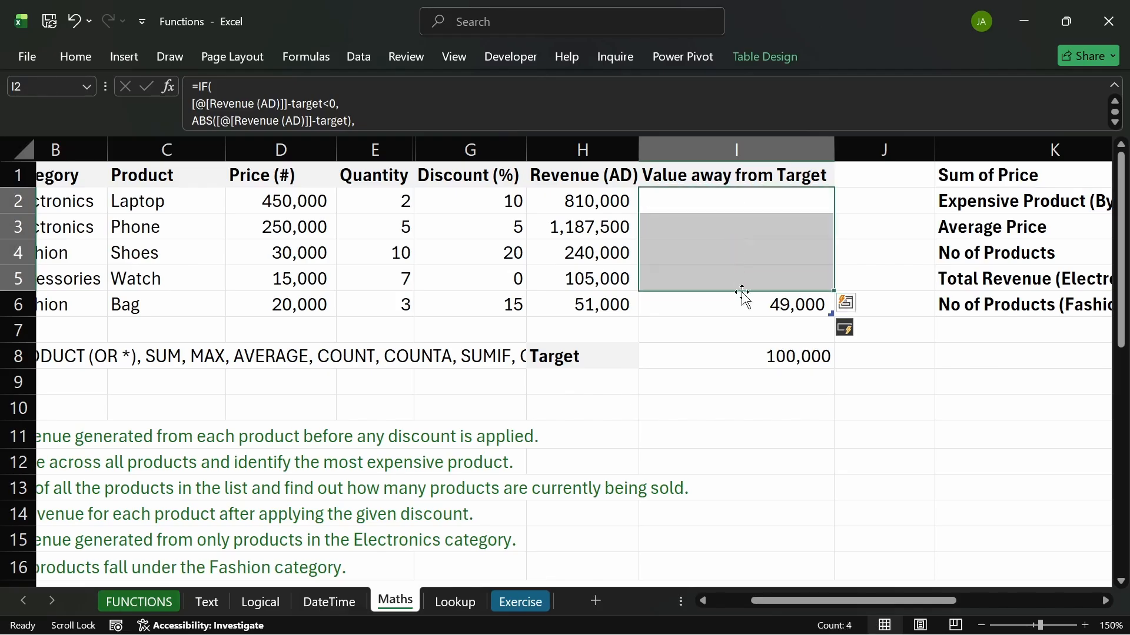
click(736, 305)
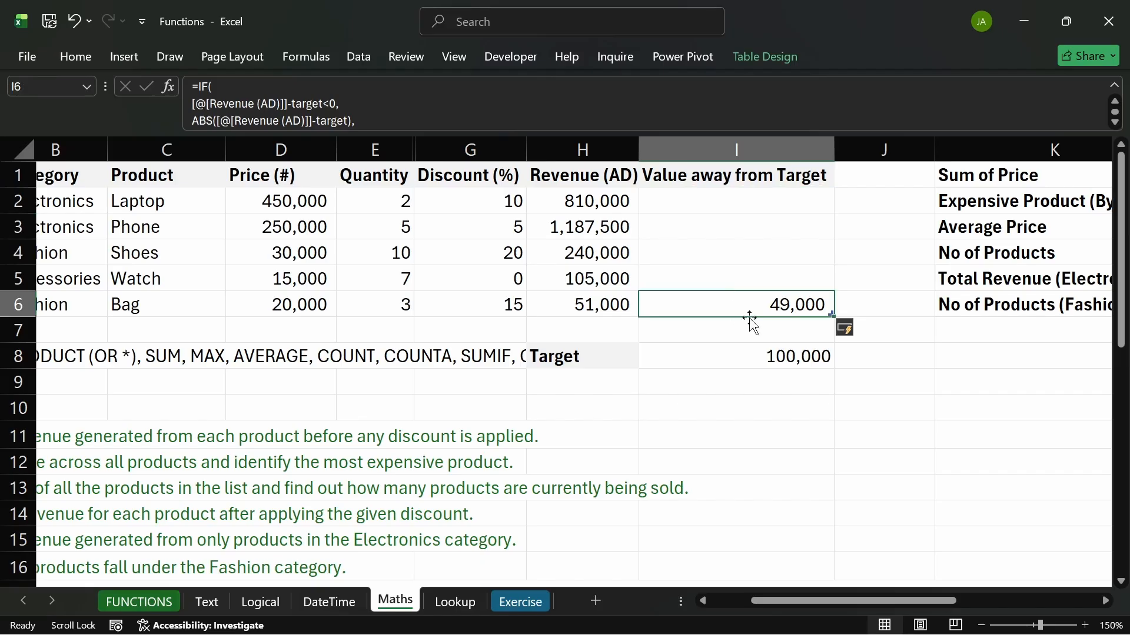
click(750, 380)
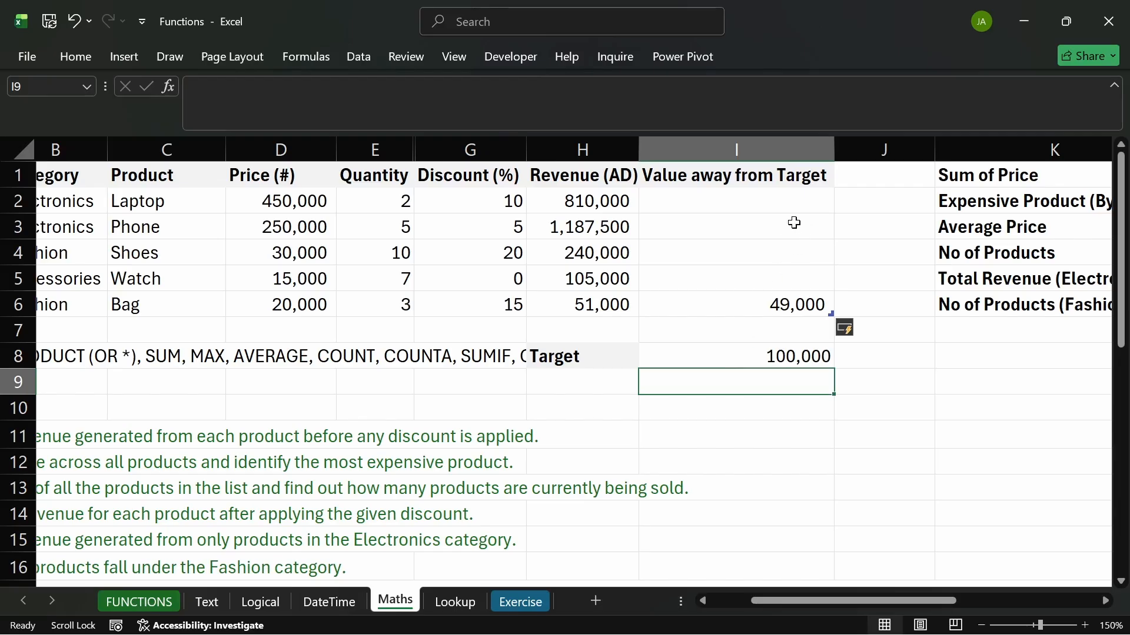
drag(785, 200, 737, 306)
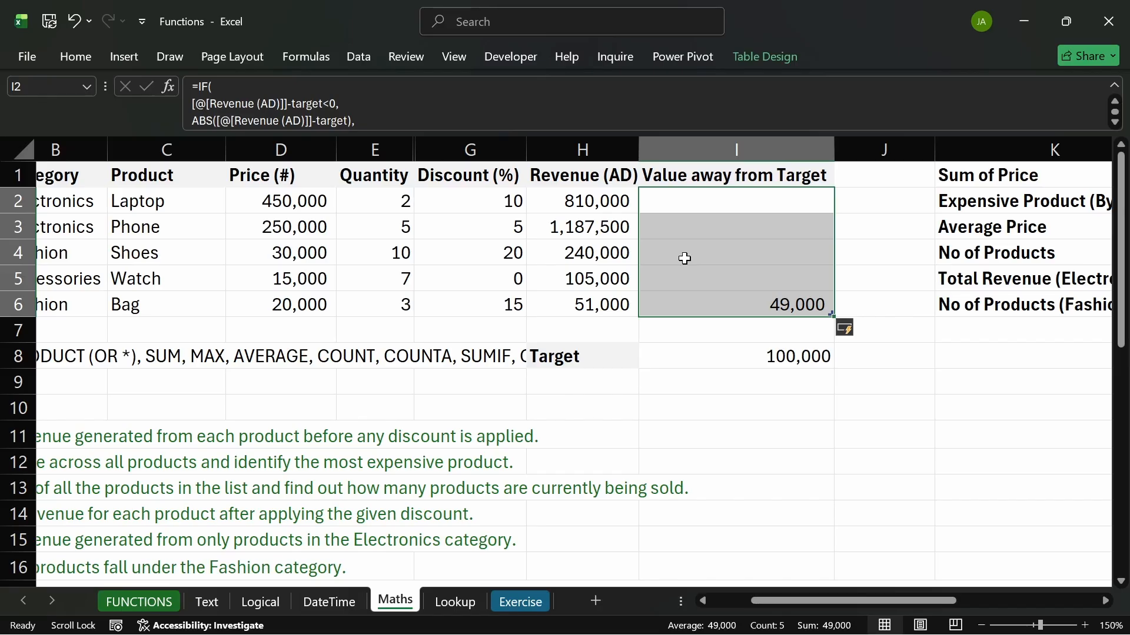
click(684, 209)
click(728, 305)
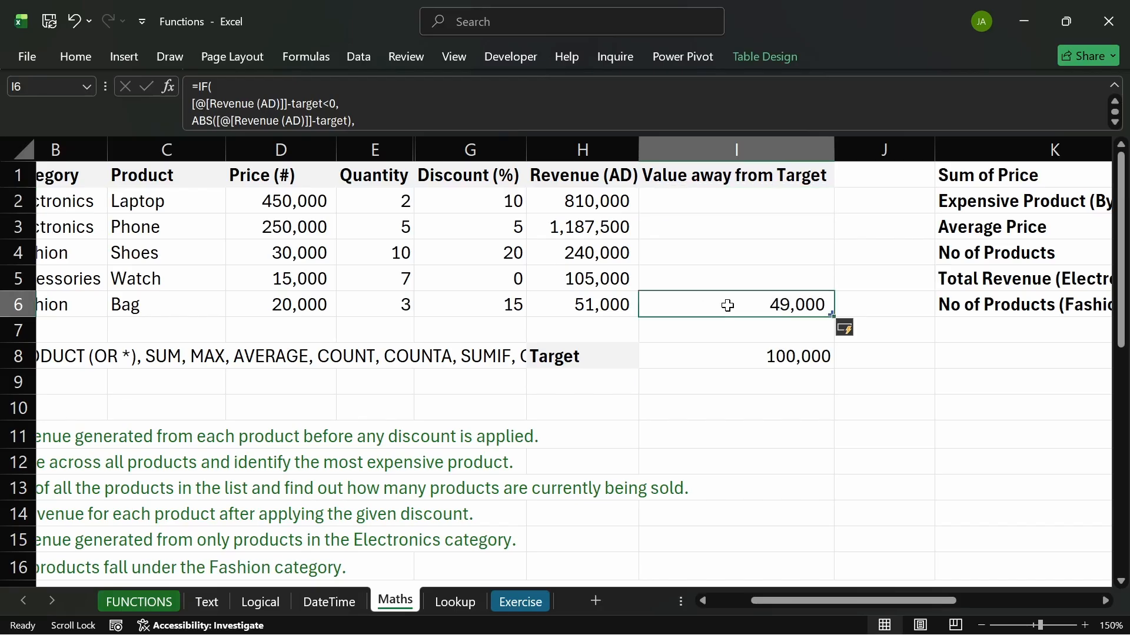
drag(710, 193, 710, 264)
click(706, 304)
drag(754, 599, 712, 599)
scroll(265, 512, down, 1)
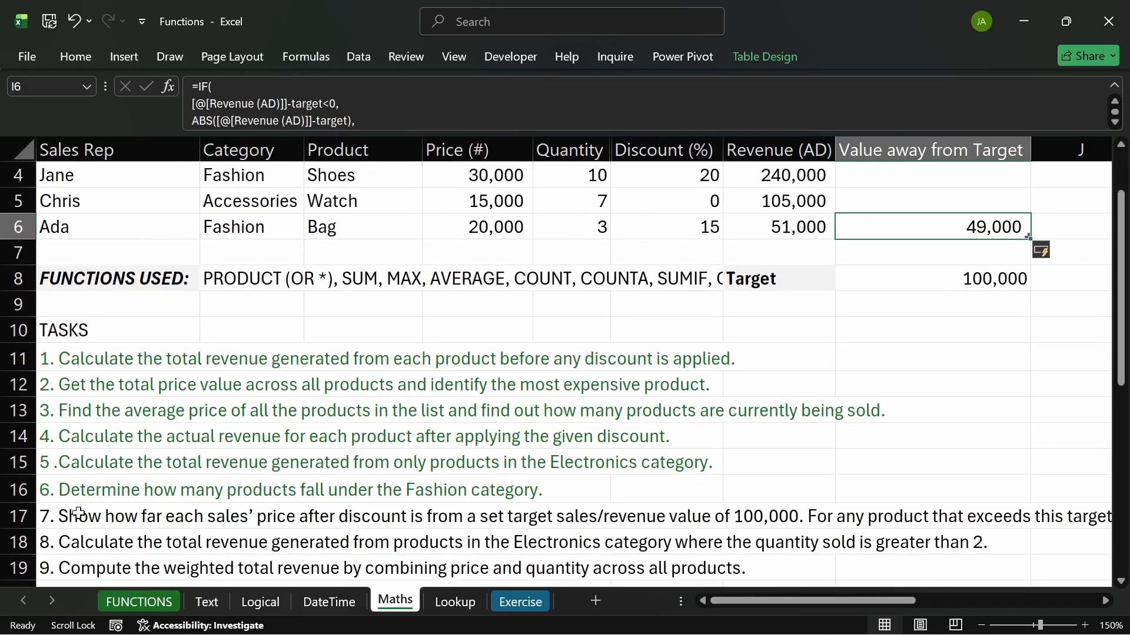
- Change the font color of the task 7 description in A17 to green to mark it as completed
click(80, 513)
click(78, 57)
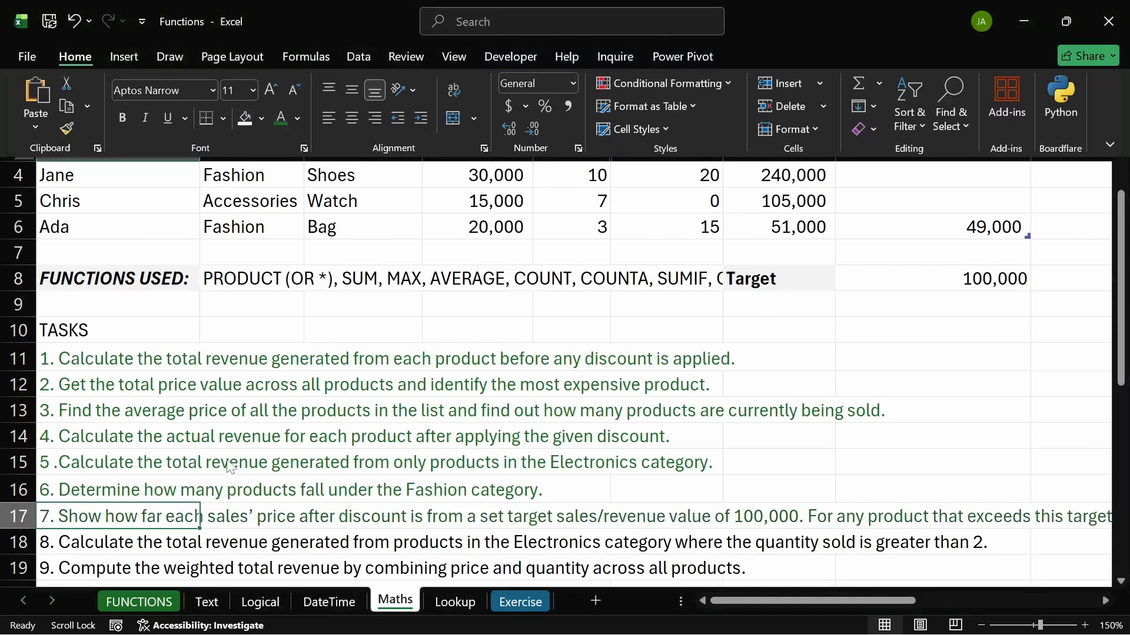
click(800, 470)
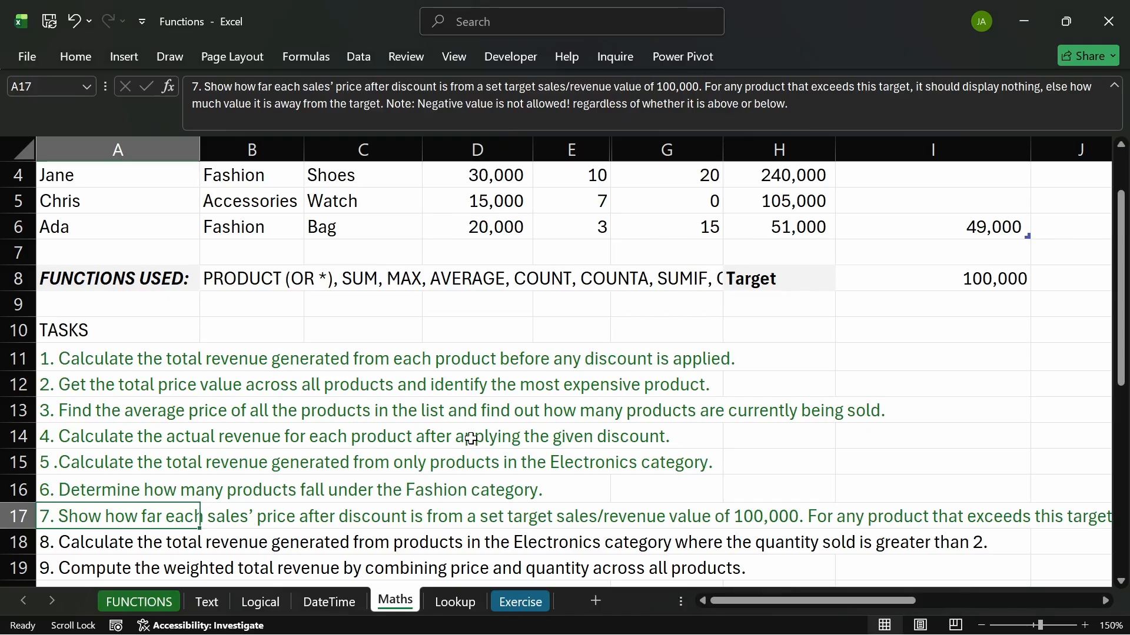
- Examine the task 8 description in row 18, comparing it with tasks 5 and 7
scroll(343, 378, down, 2)
click(339, 395)
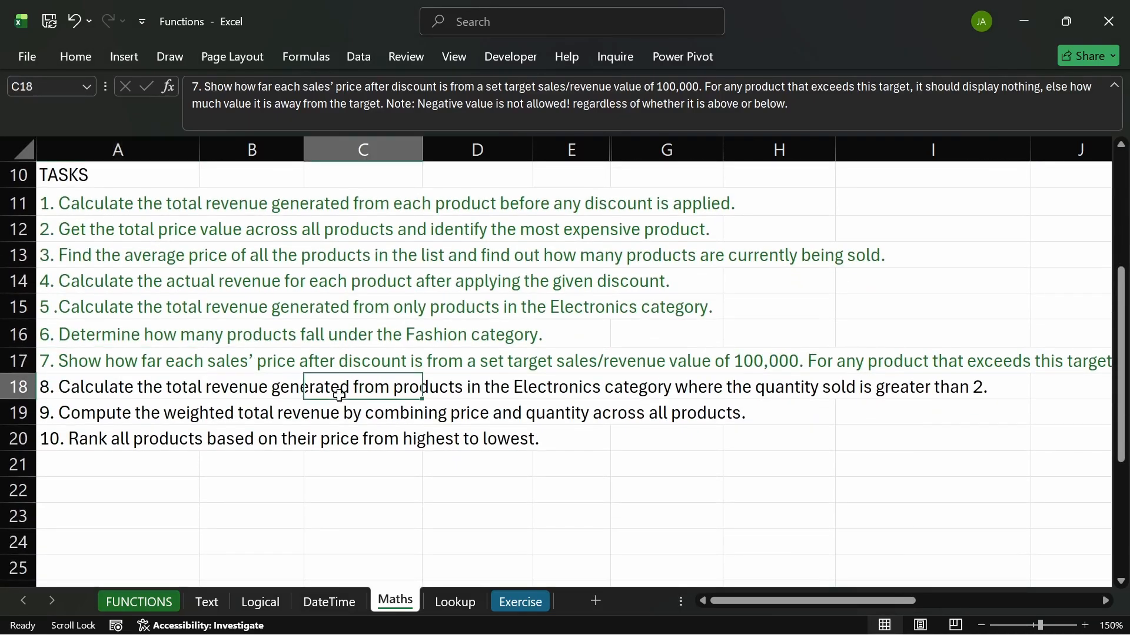
click(138, 388)
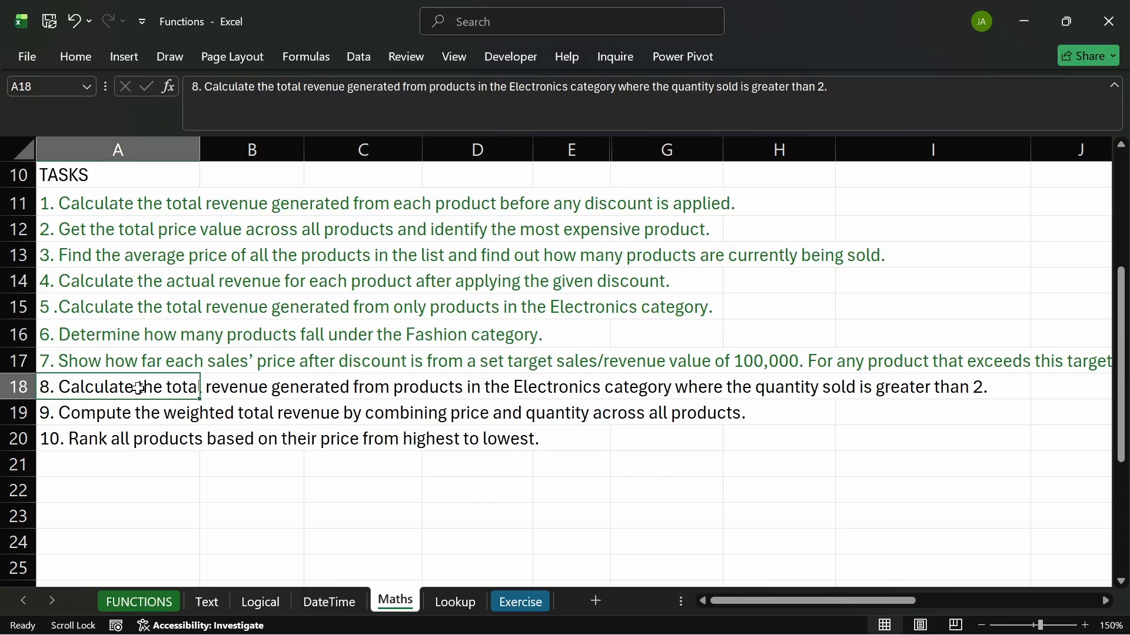
click(147, 360)
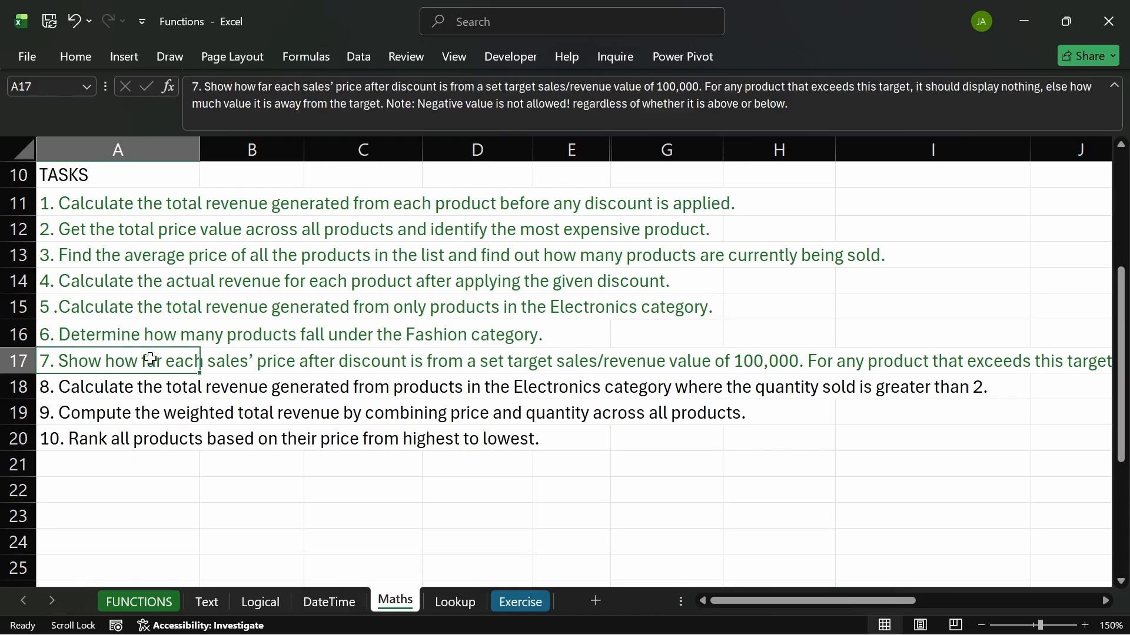
click(155, 390)
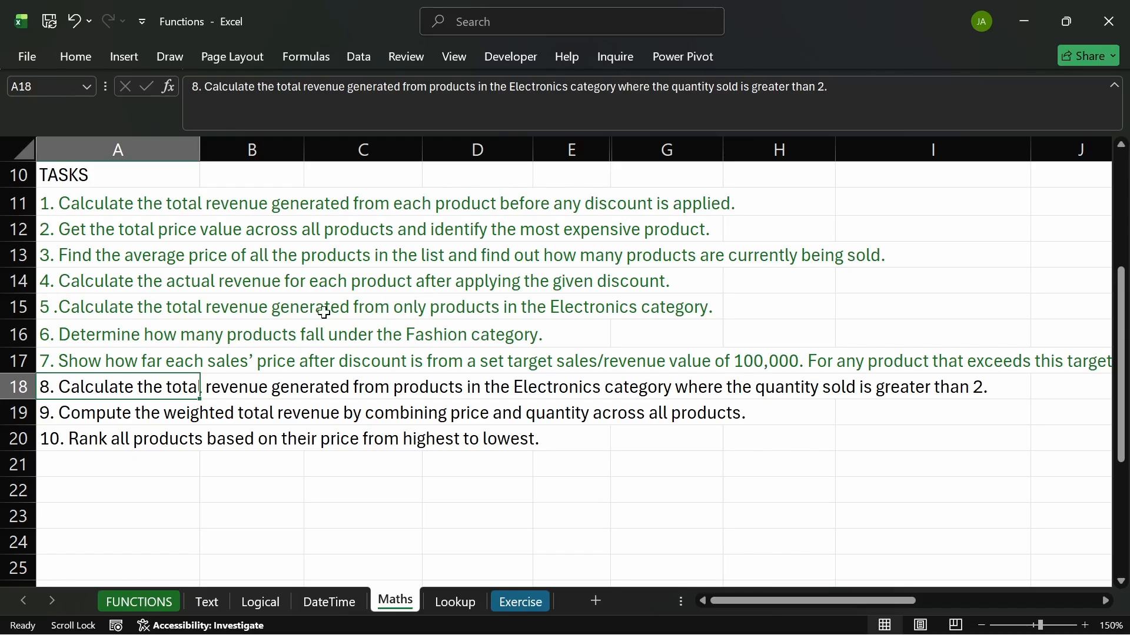
click(179, 312)
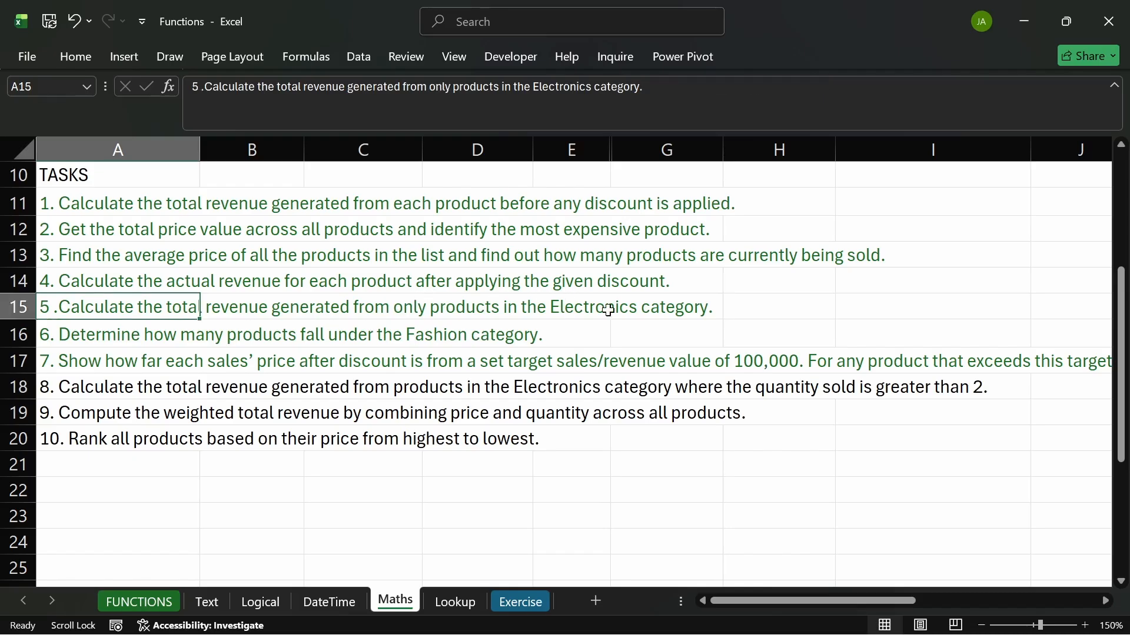
click(570, 387)
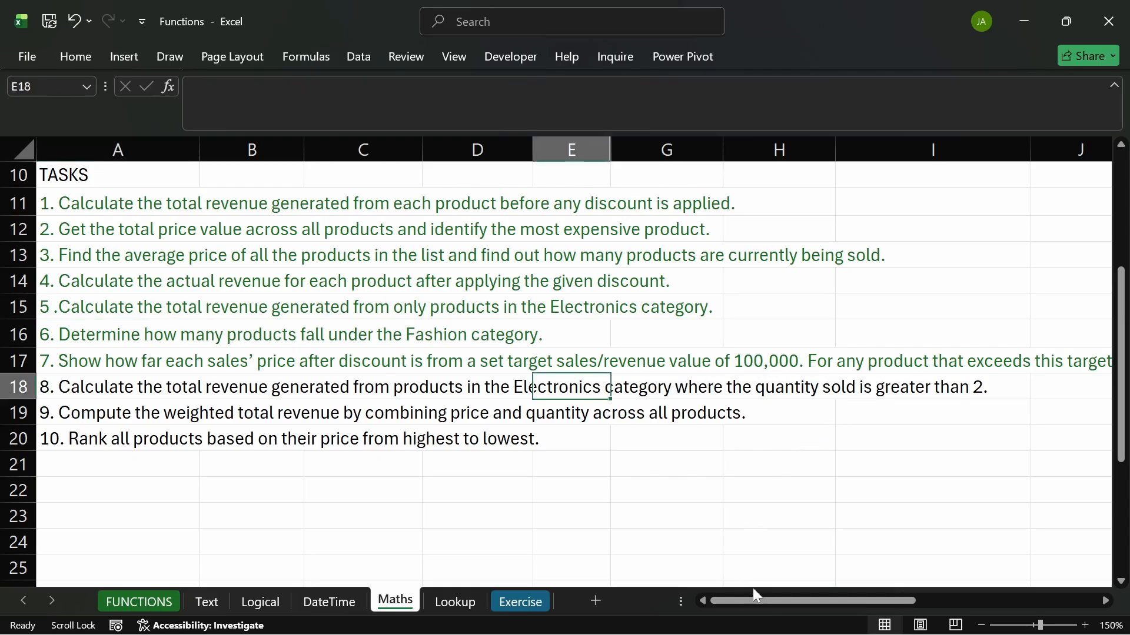
drag(761, 599, 760, 600)
- Append "ABS+IF," to the end of the functions used list in B8
scroll(746, 434, up, 3)
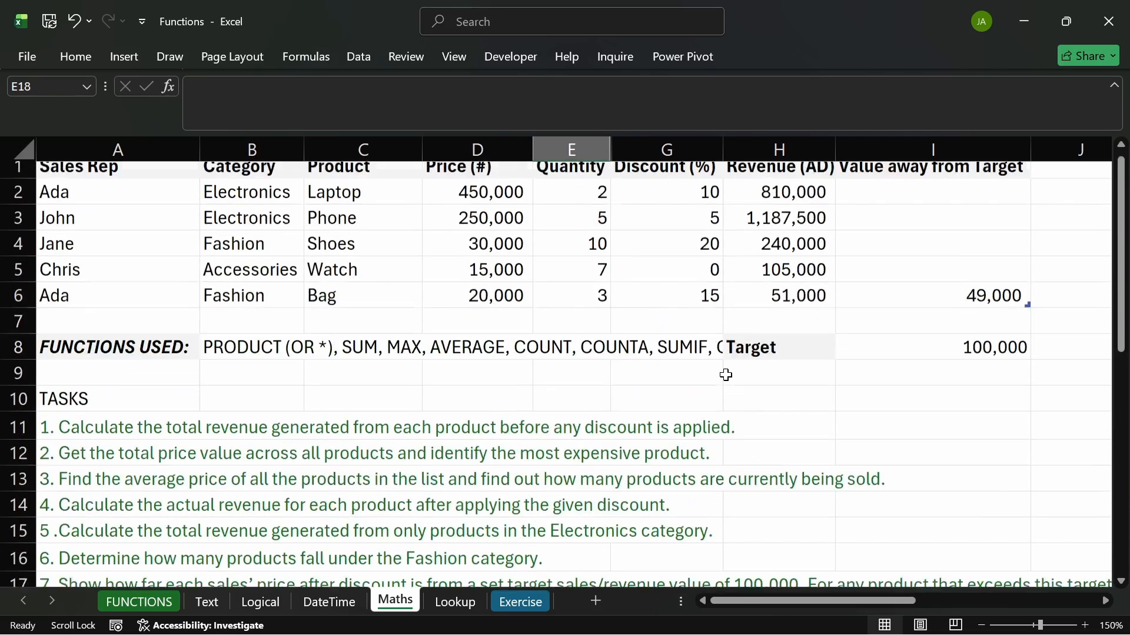
double_click(234, 356)
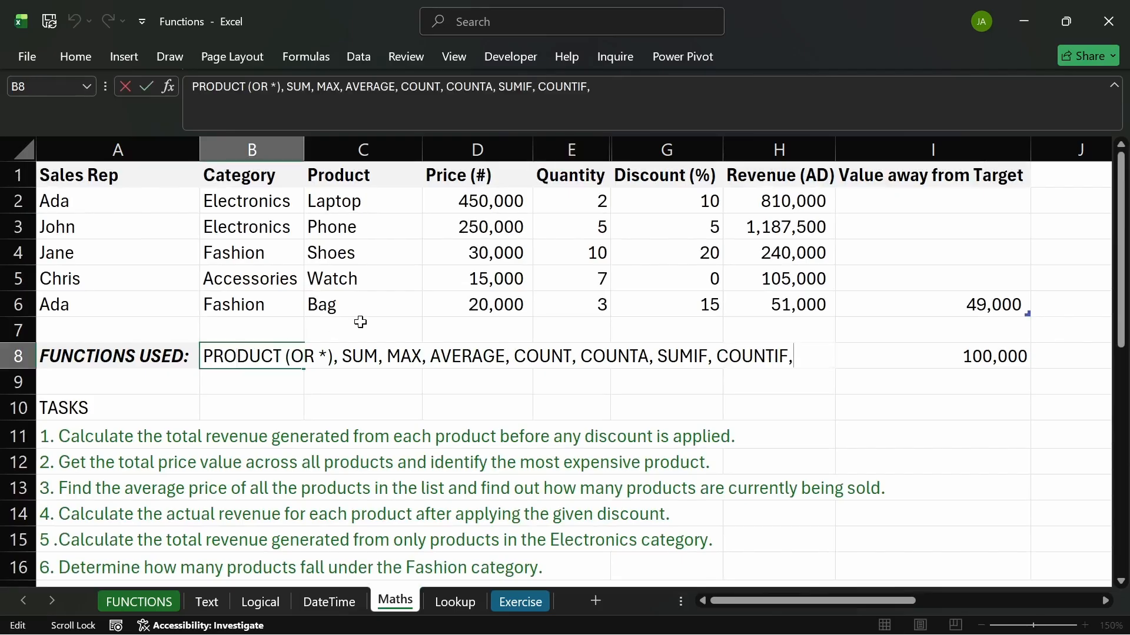
text(ABS+IF)
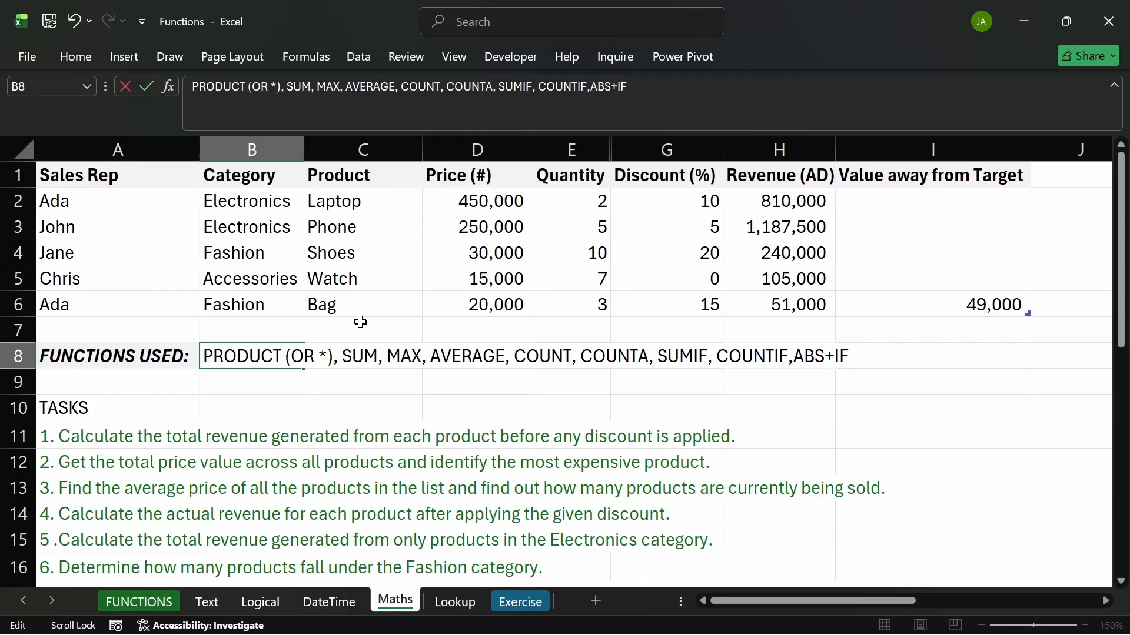
text(,)
key(Return)
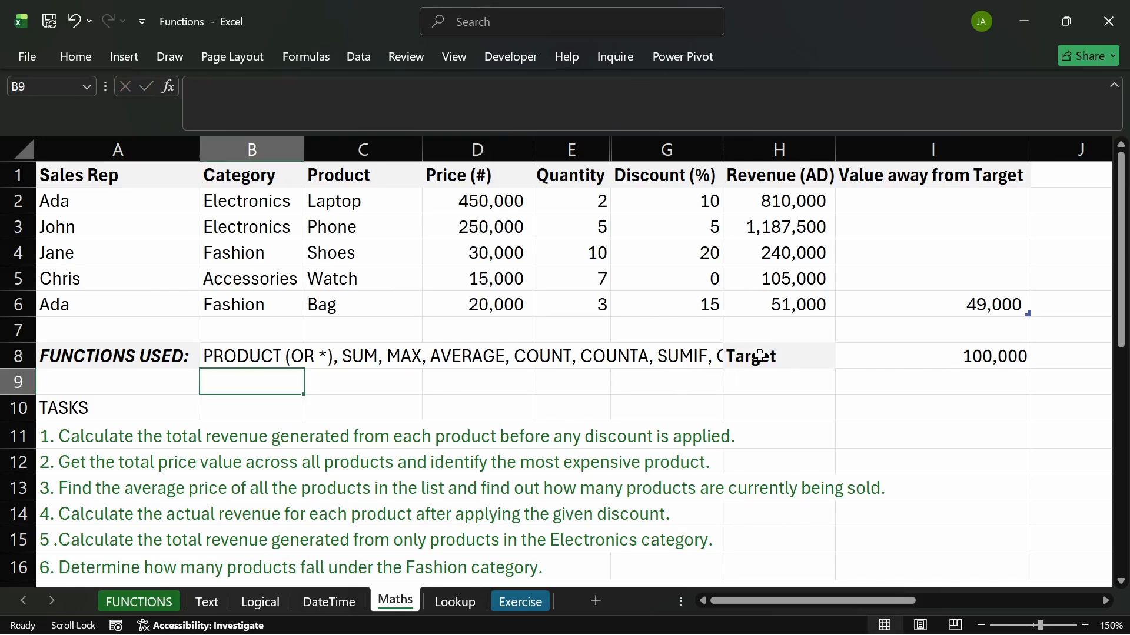
- Move the Target label and its value from H8:I8 to A9:B9, and insert a blank row above TASKS
drag(759, 355, 937, 367)
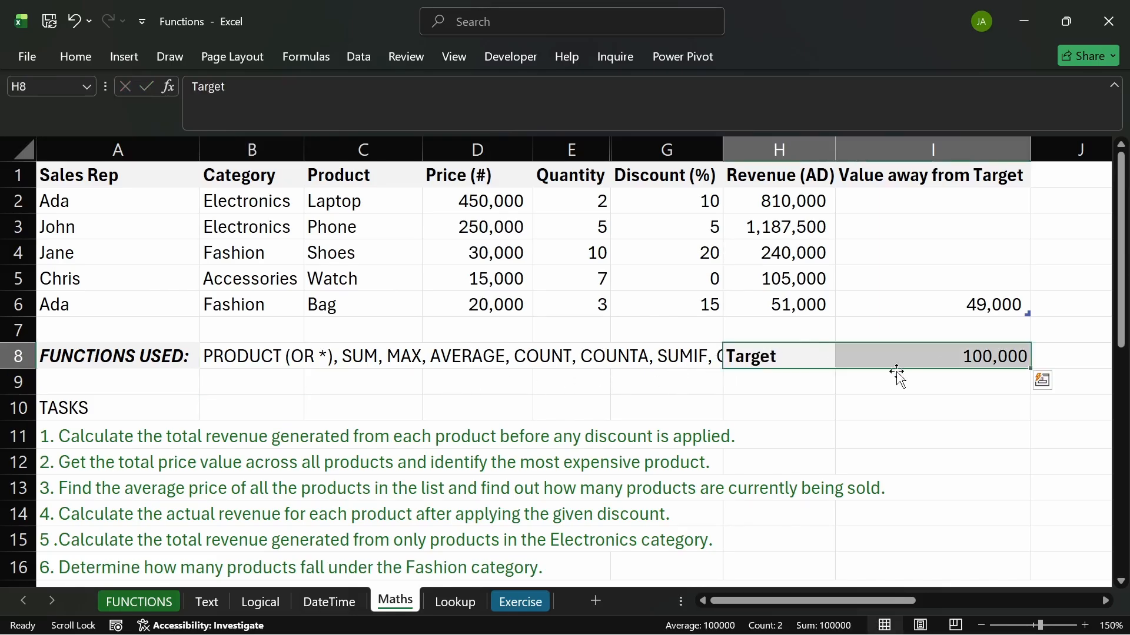
drag(827, 369, 176, 375)
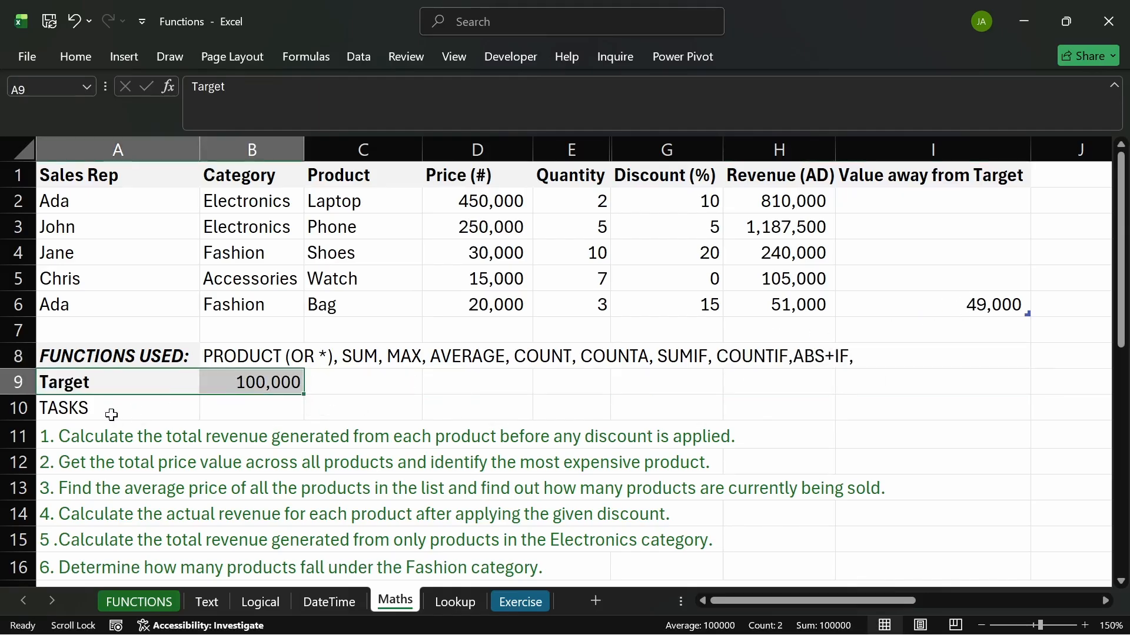
click(16, 409)
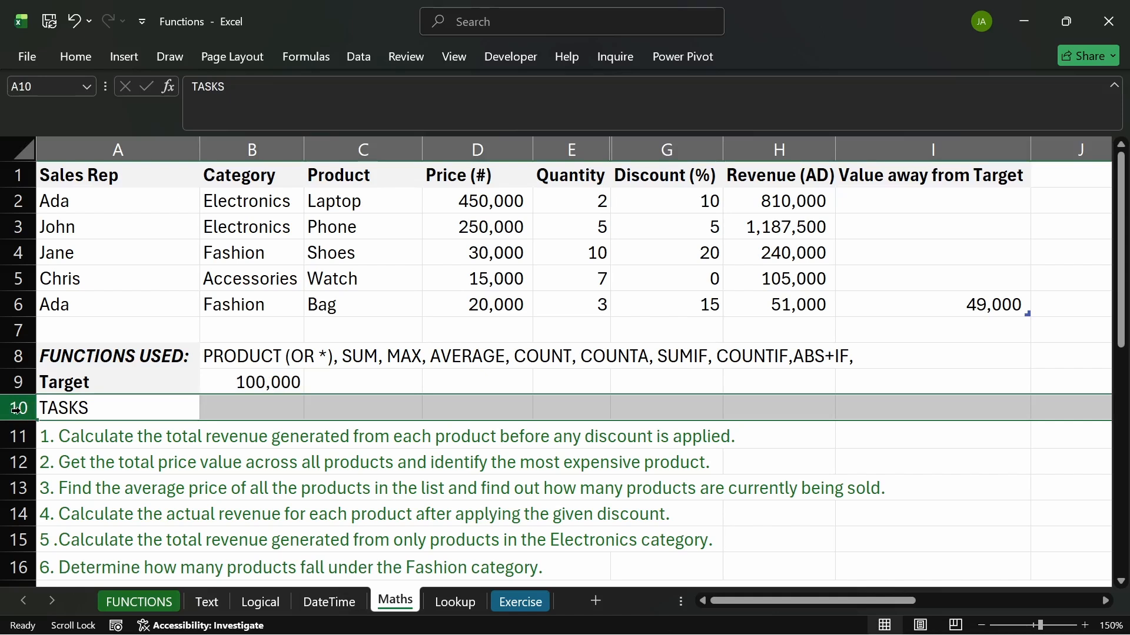
key(ctrl+shift+equal)
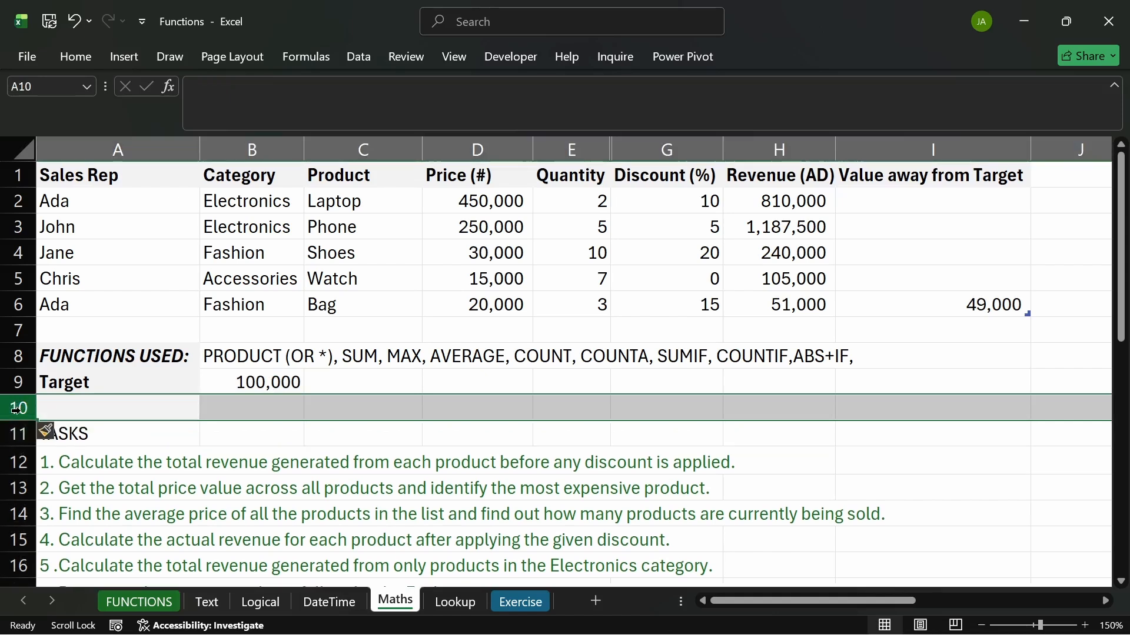
- Clear only the formats of the inserted cell A10
click(167, 407)
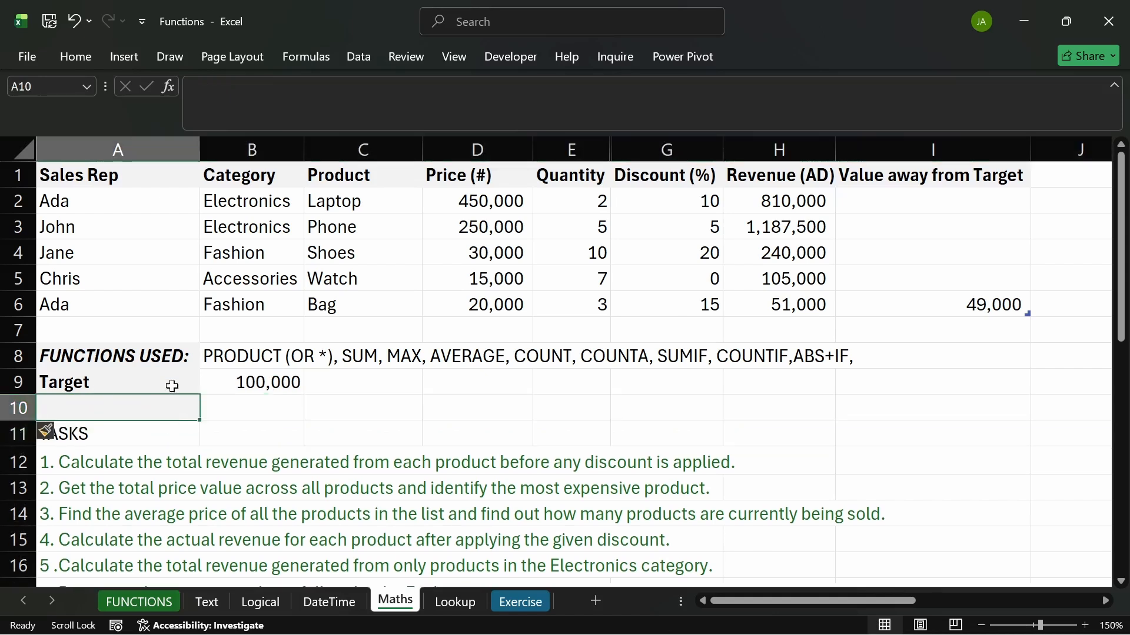
click(75, 57)
click(874, 132)
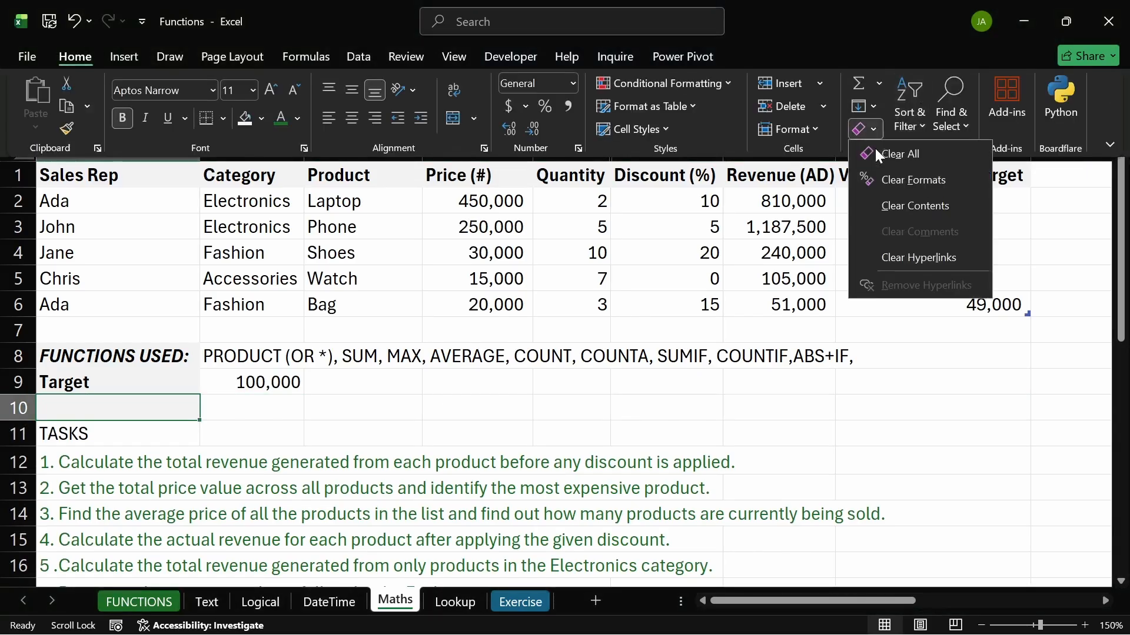
click(887, 182)
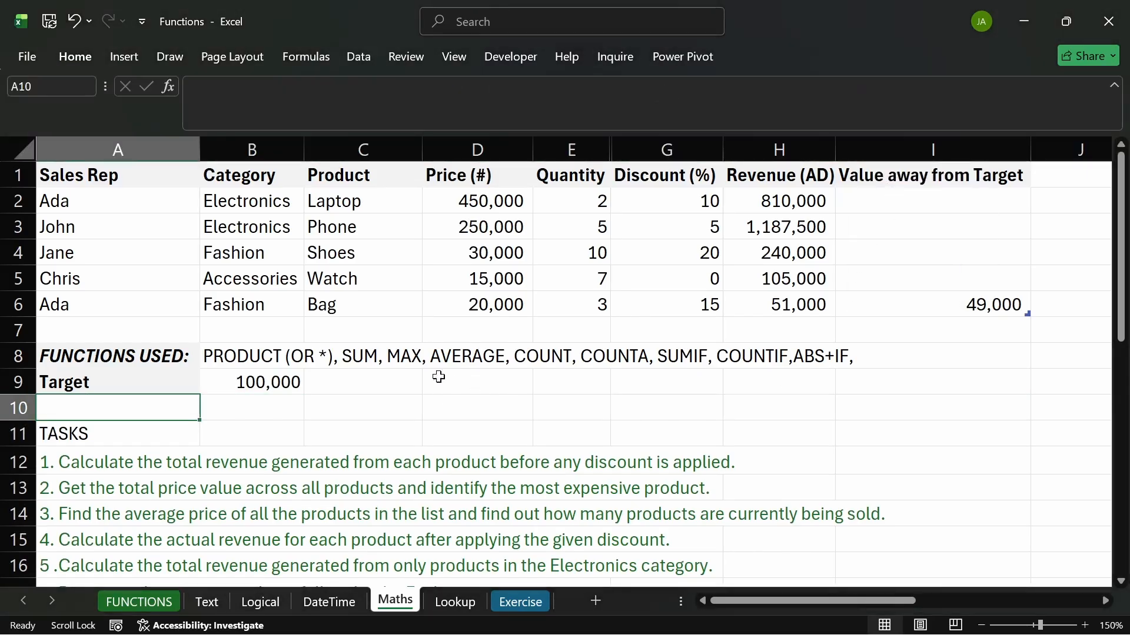
click(439, 377)
- Set the border line color to white for the FUNCTIONS USED and Target labels, and leave border drawing mode
drag(96, 357, 118, 384)
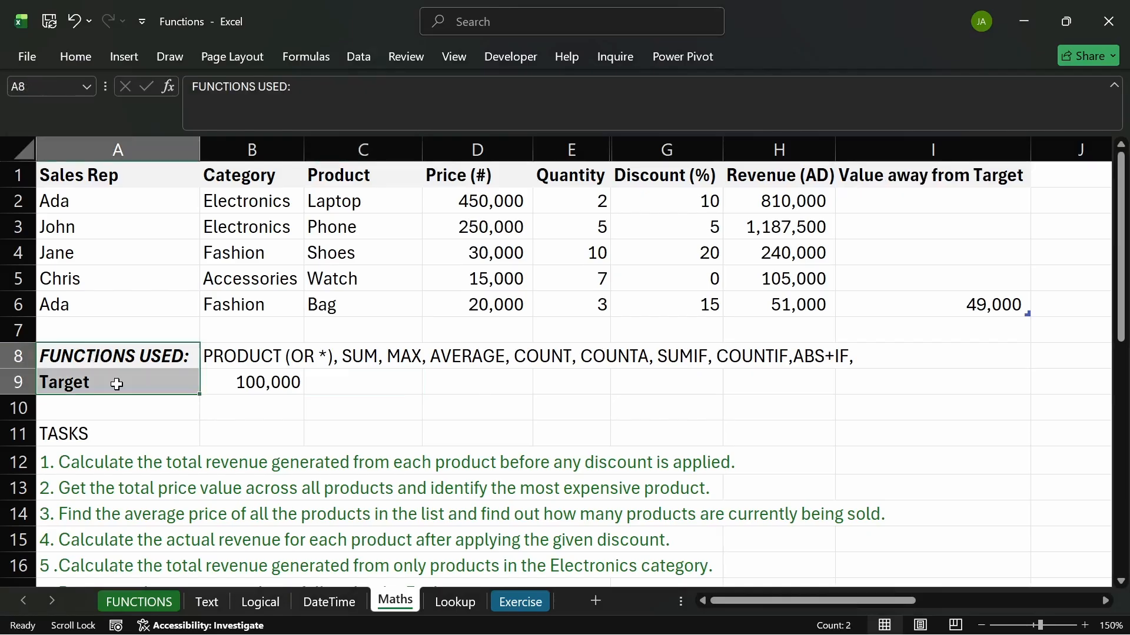
click(73, 57)
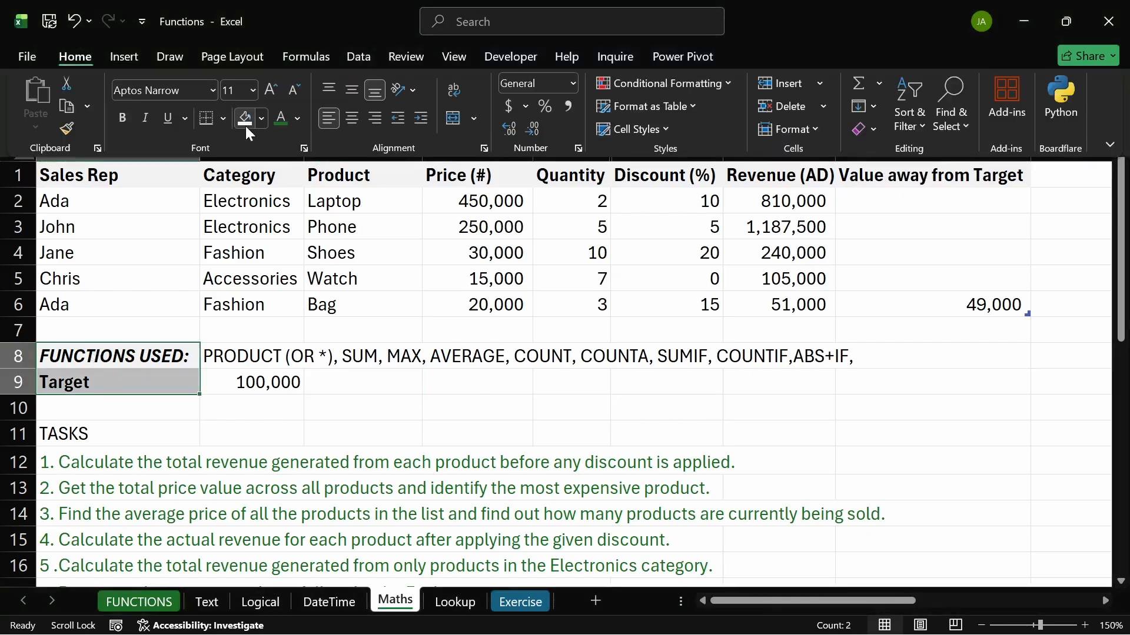
click(222, 119)
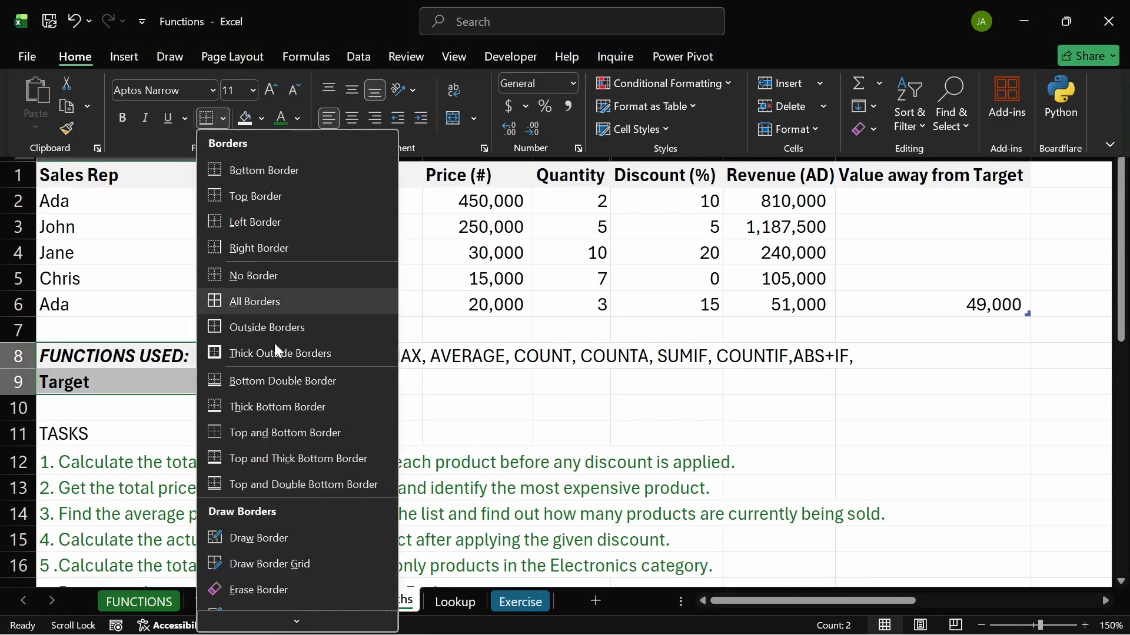
scroll(345, 566, down, 1)
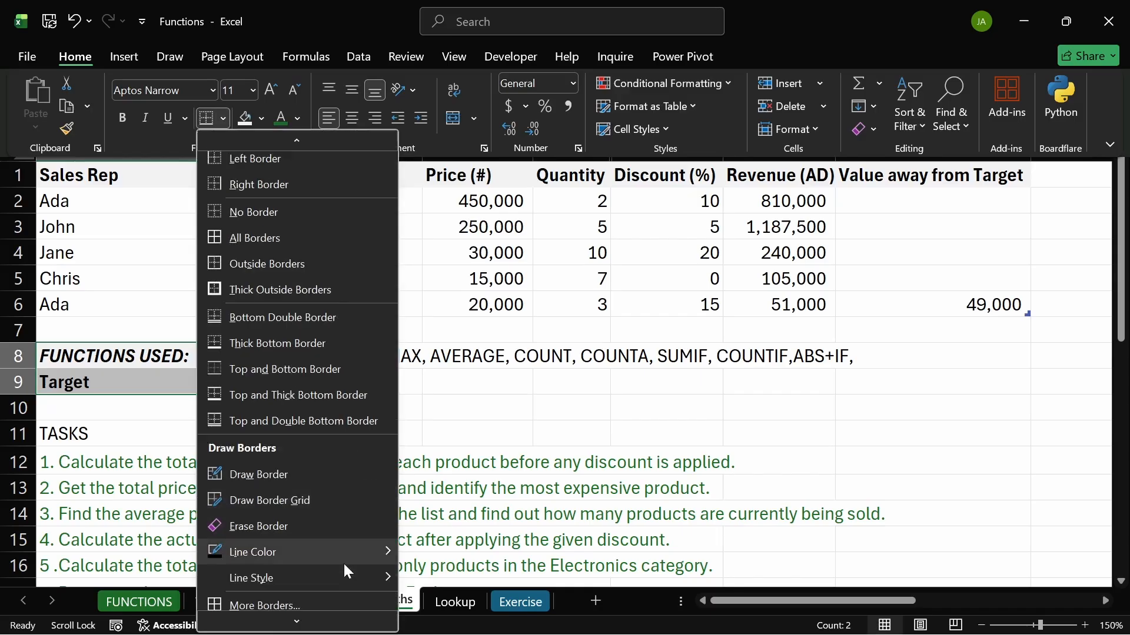
mouse_move(387, 554)
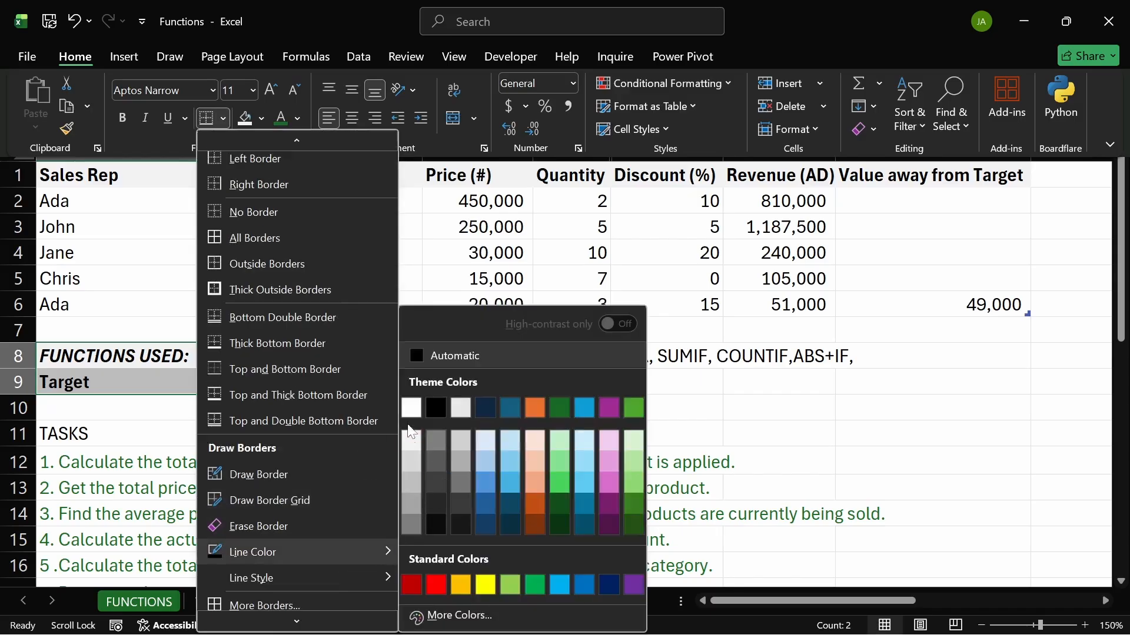
click(411, 410)
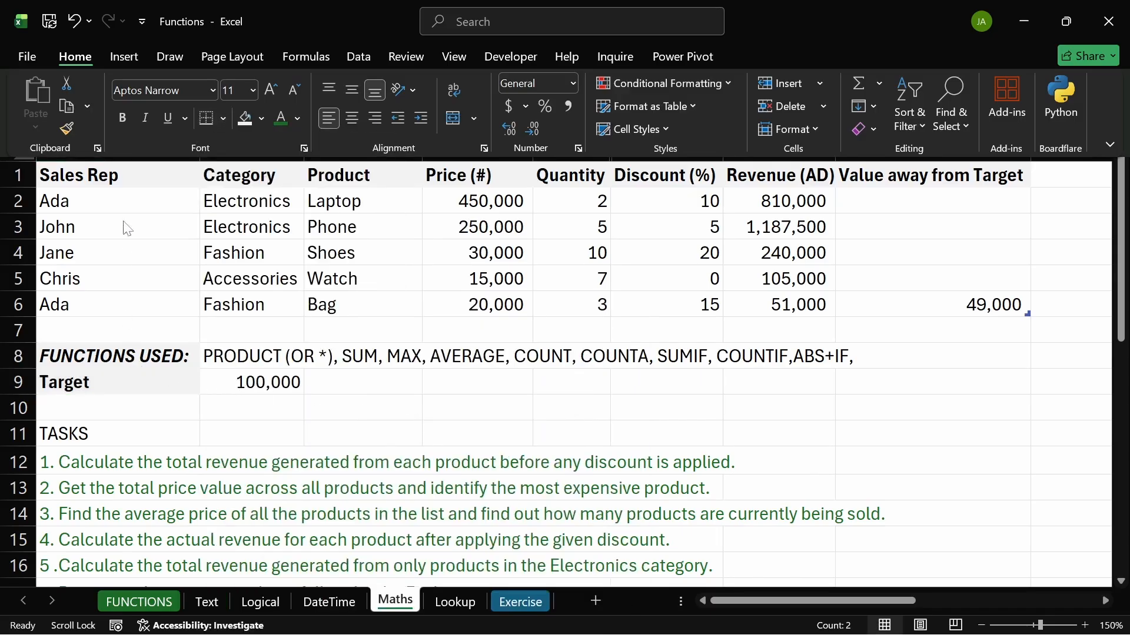
click(216, 171)
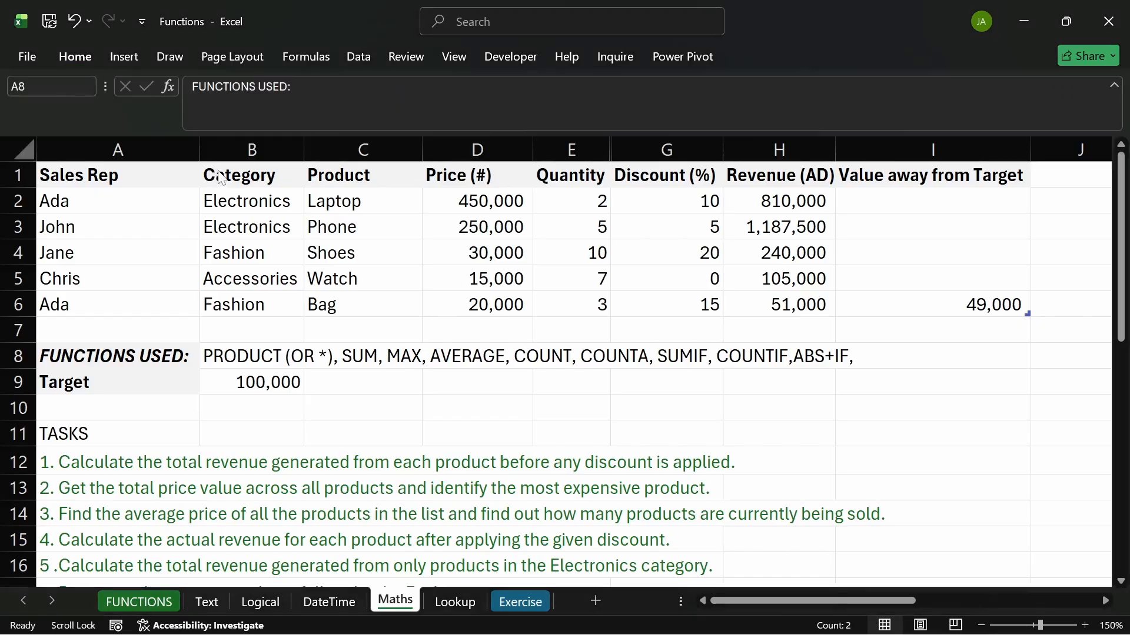
click(229, 145)
- Apply borders to the FUNCTIONS USED and Target label cells, A8:A9
drag(119, 353, 119, 383)
click(89, 52)
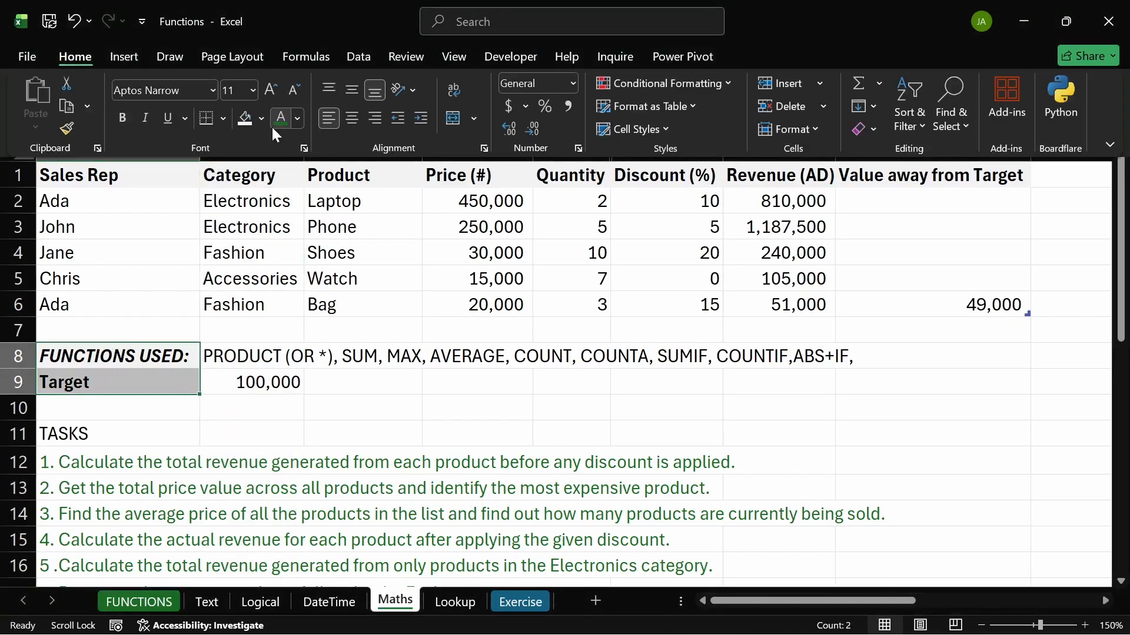
click(228, 118)
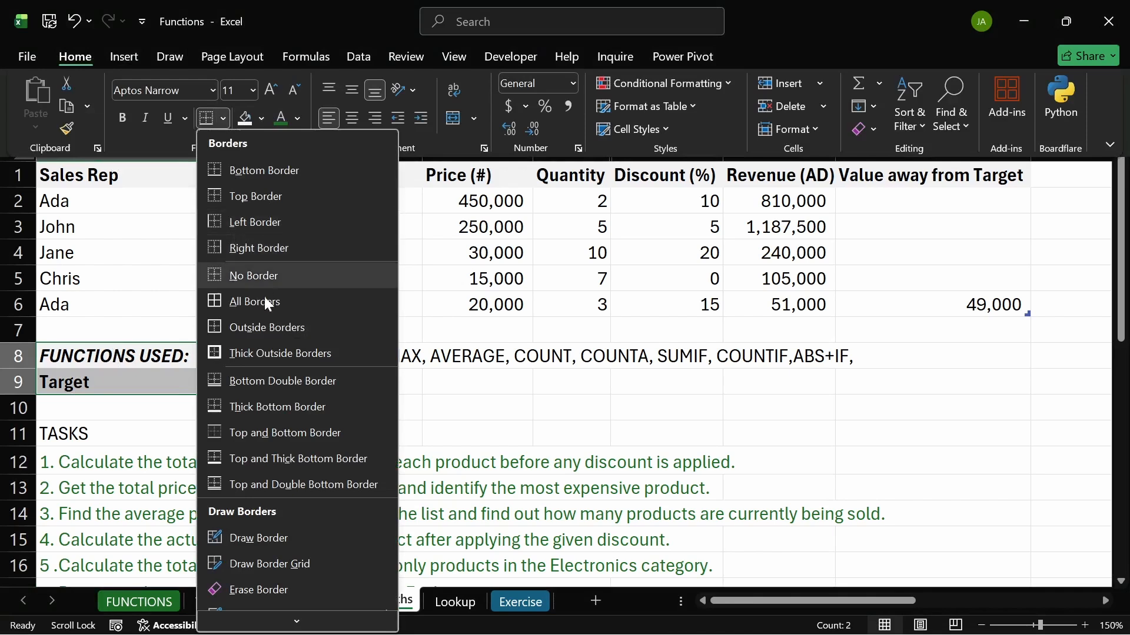
click(266, 318)
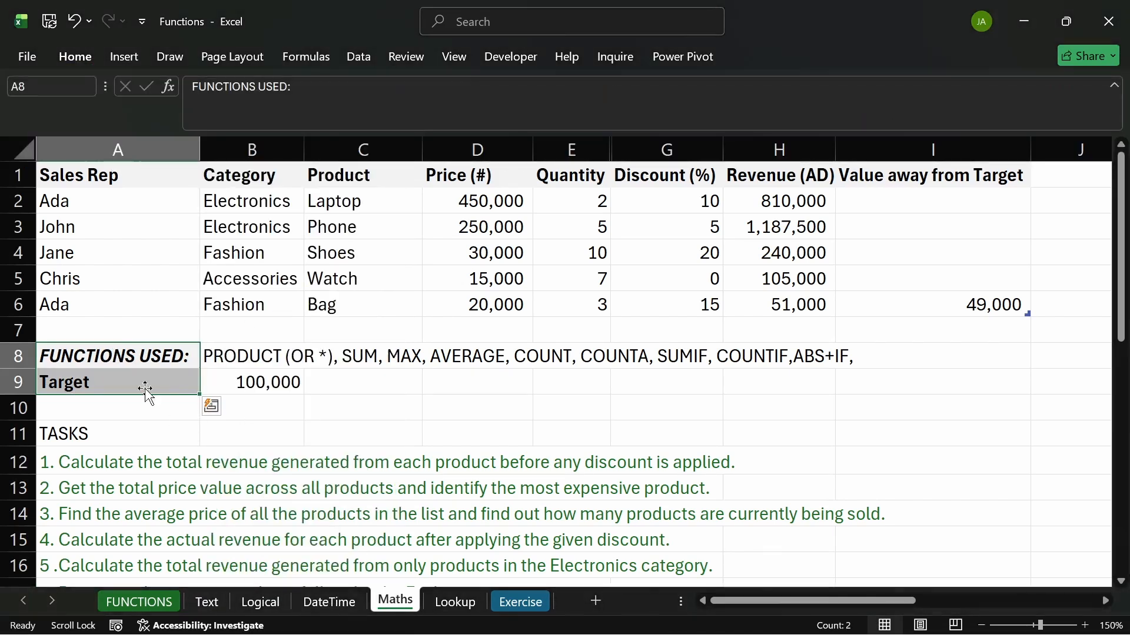
click(151, 408)
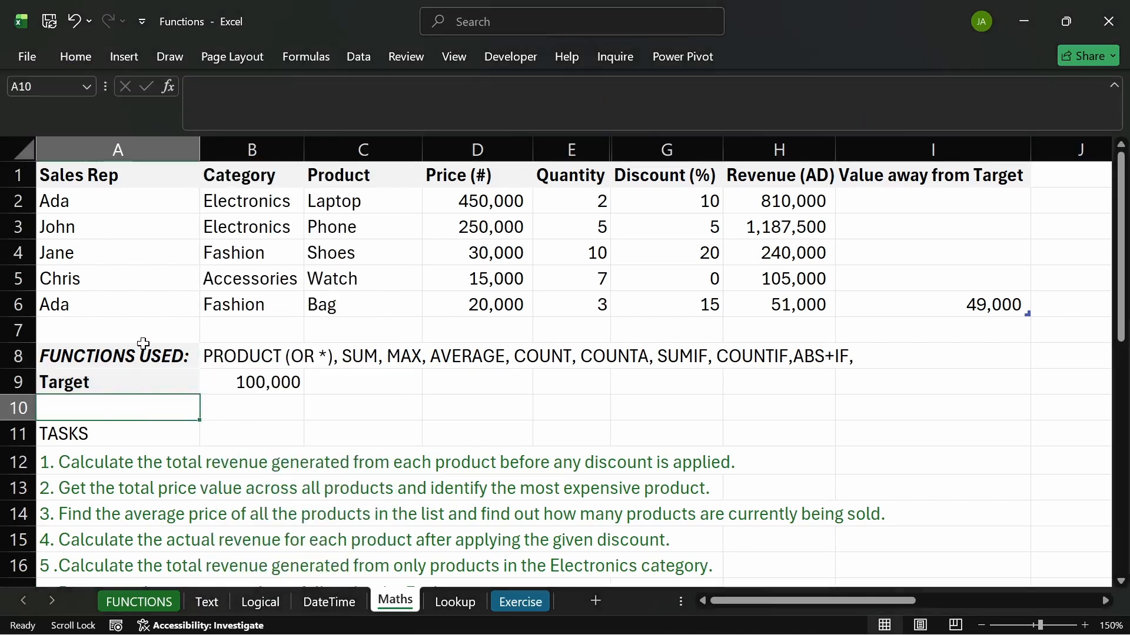
- Examine the functions list in B8, the task 8 description, and the Total Revenue (Electronics) entry in K5
click(351, 445)
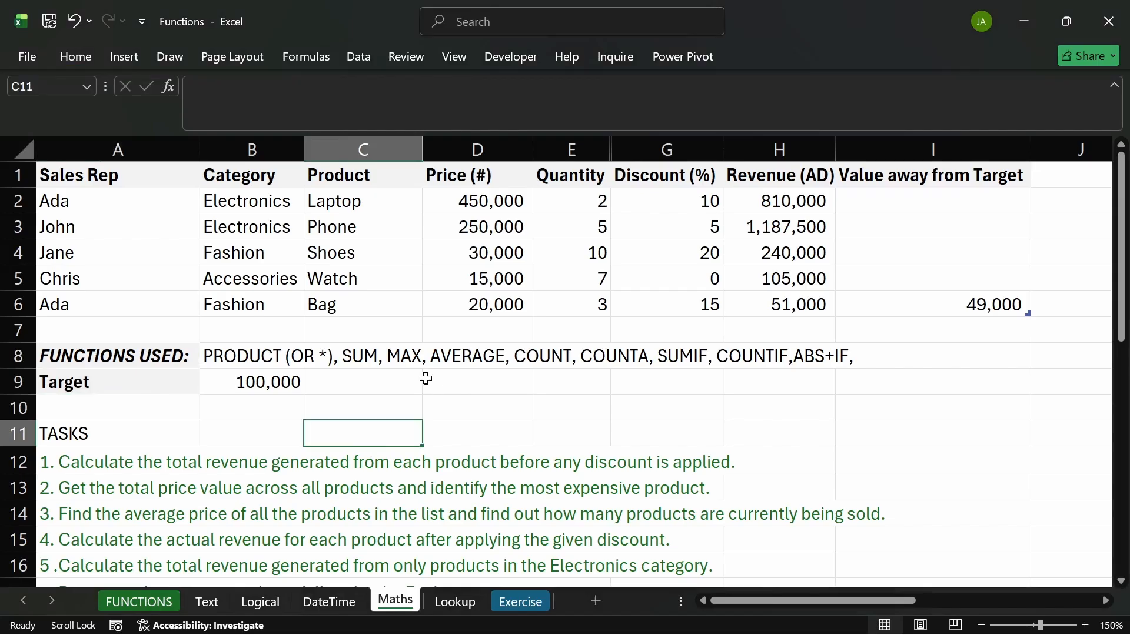
click(282, 383)
click(300, 361)
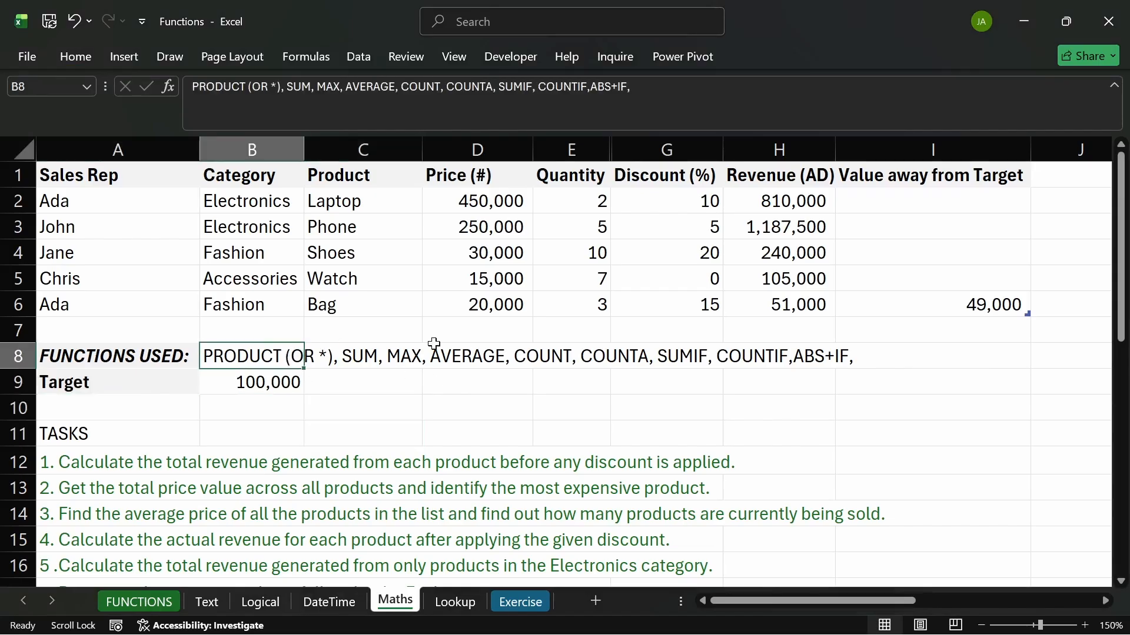
click(820, 360)
scroll(213, 438, down, 2)
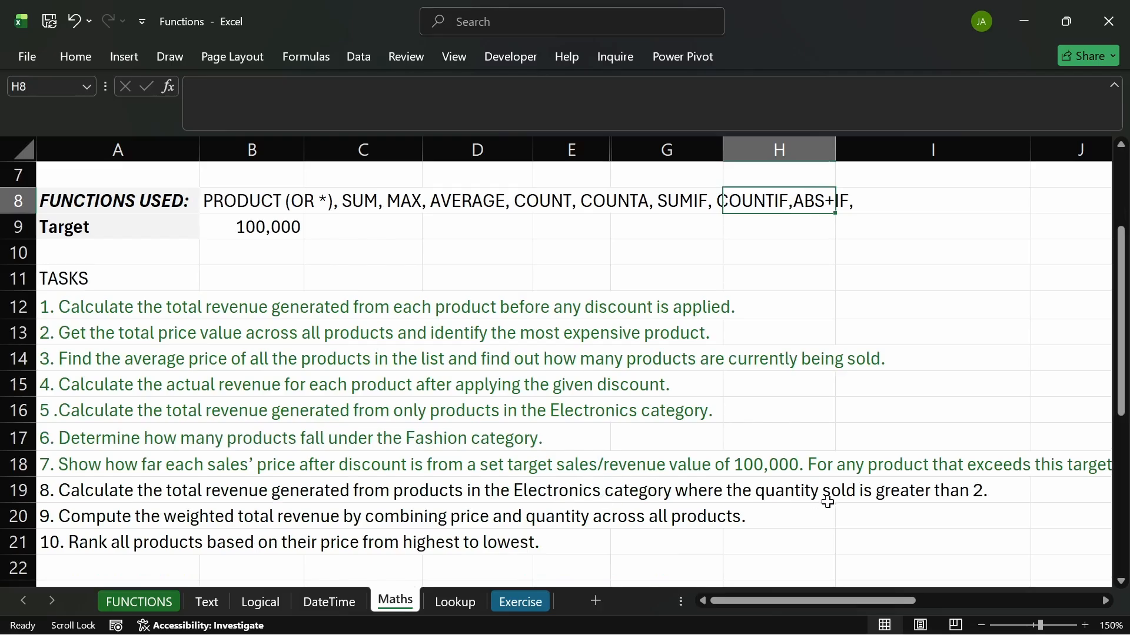
scroll(938, 502, up, 2)
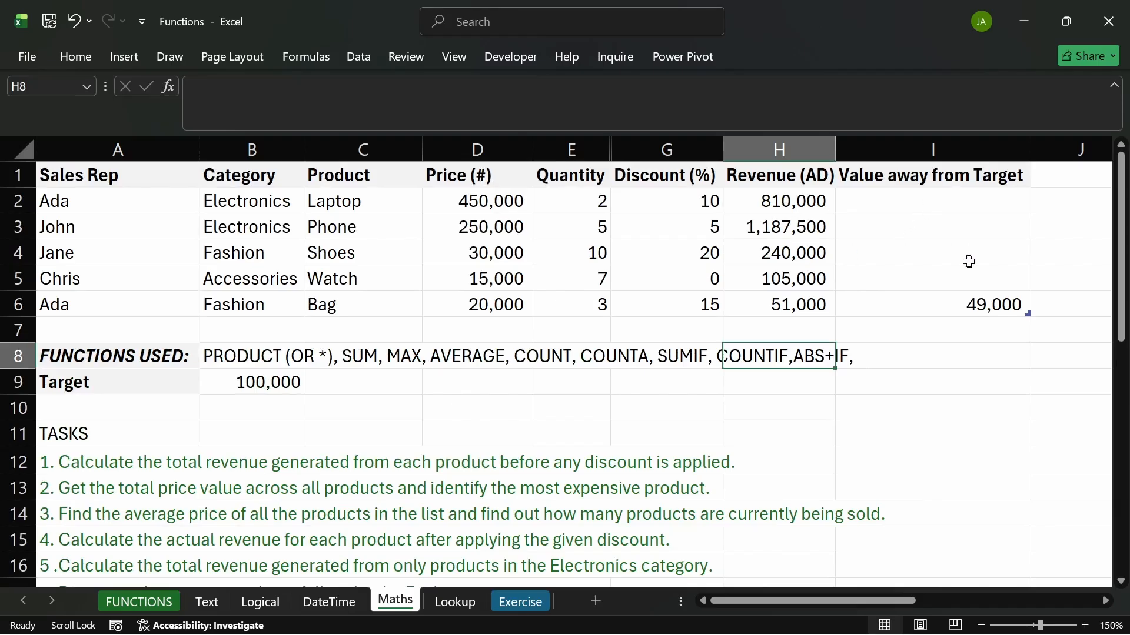
drag(847, 602, 908, 602)
click(921, 282)
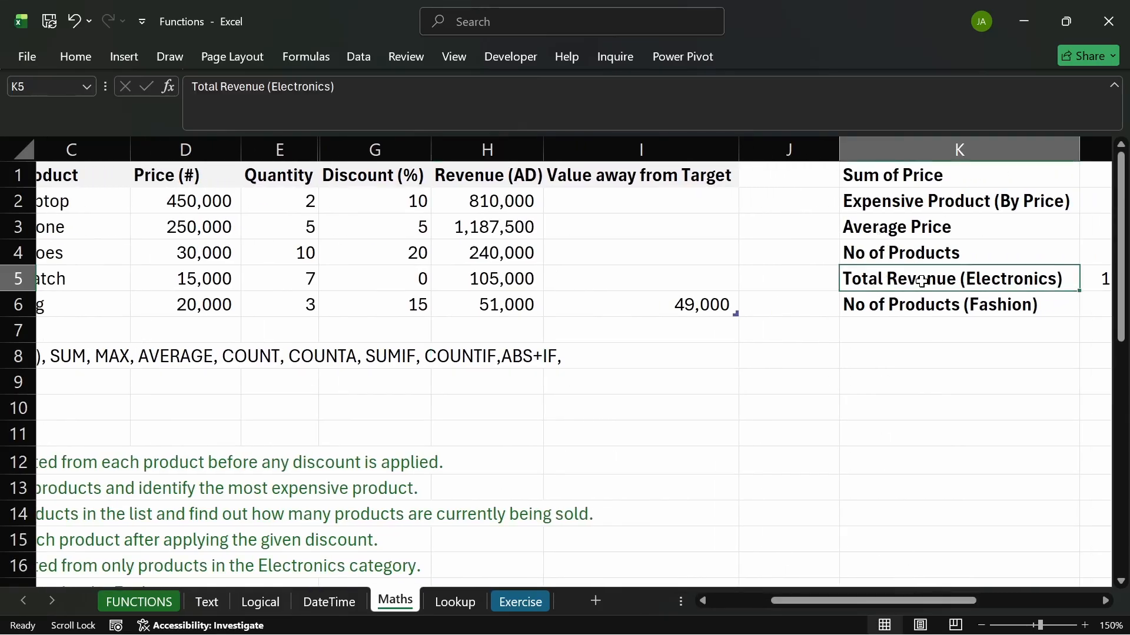
- Copy the Total Revenue (Electronics) label to K7, edit it to "Total Revenue (Electronics, Qty > 2)", and autofit column K
key(ctrl+c)
click(904, 332)
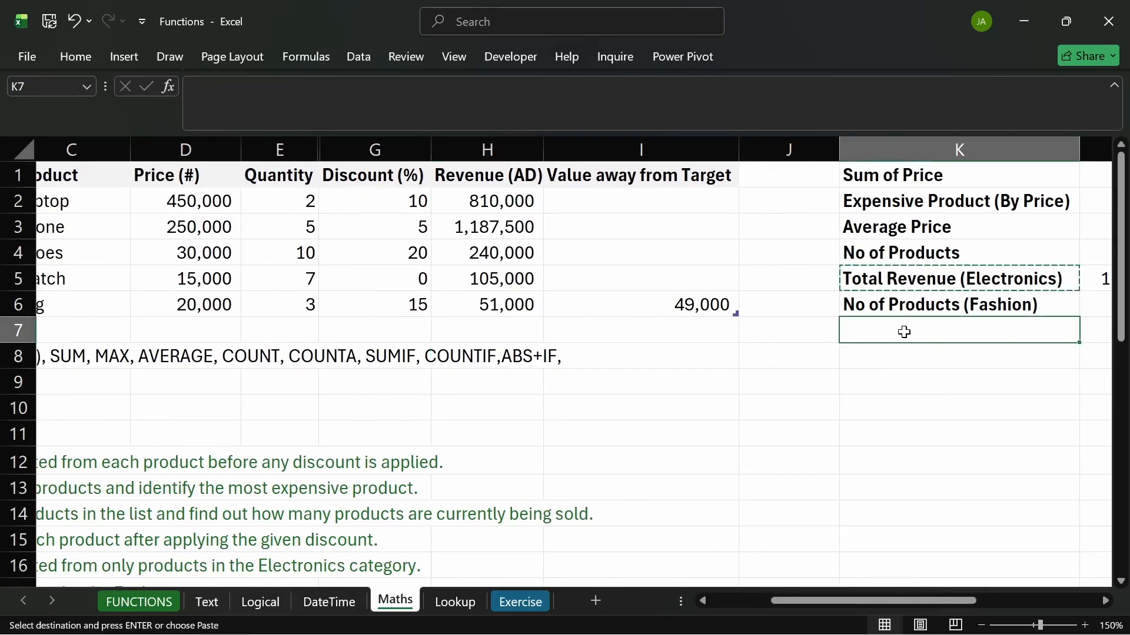
key(ctrl+v)
double_click(919, 331)
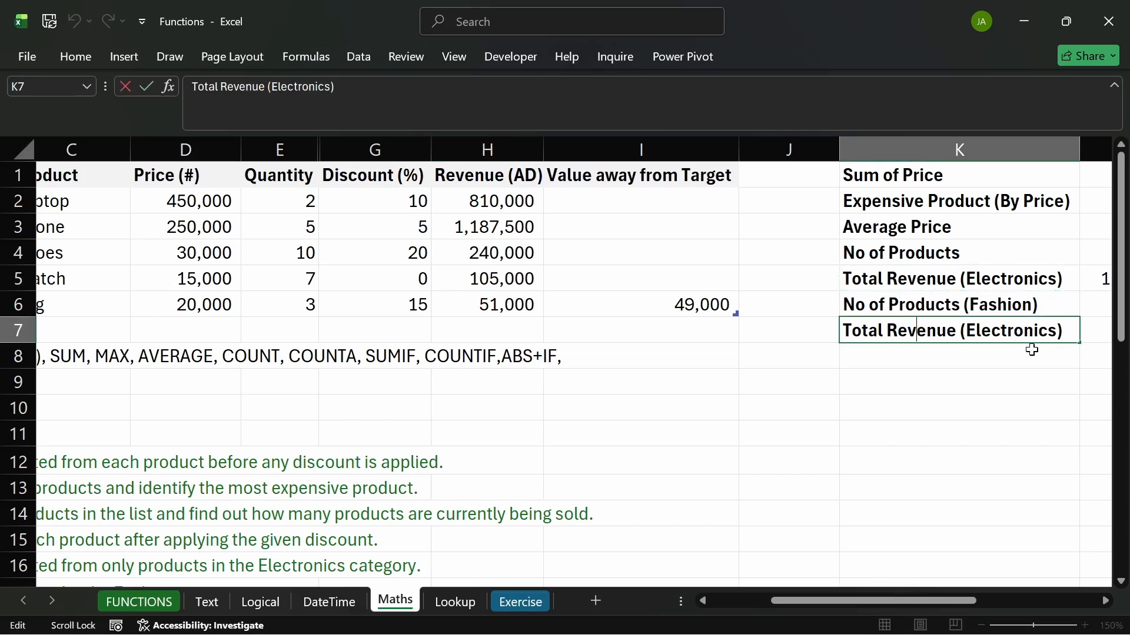
text(, q)
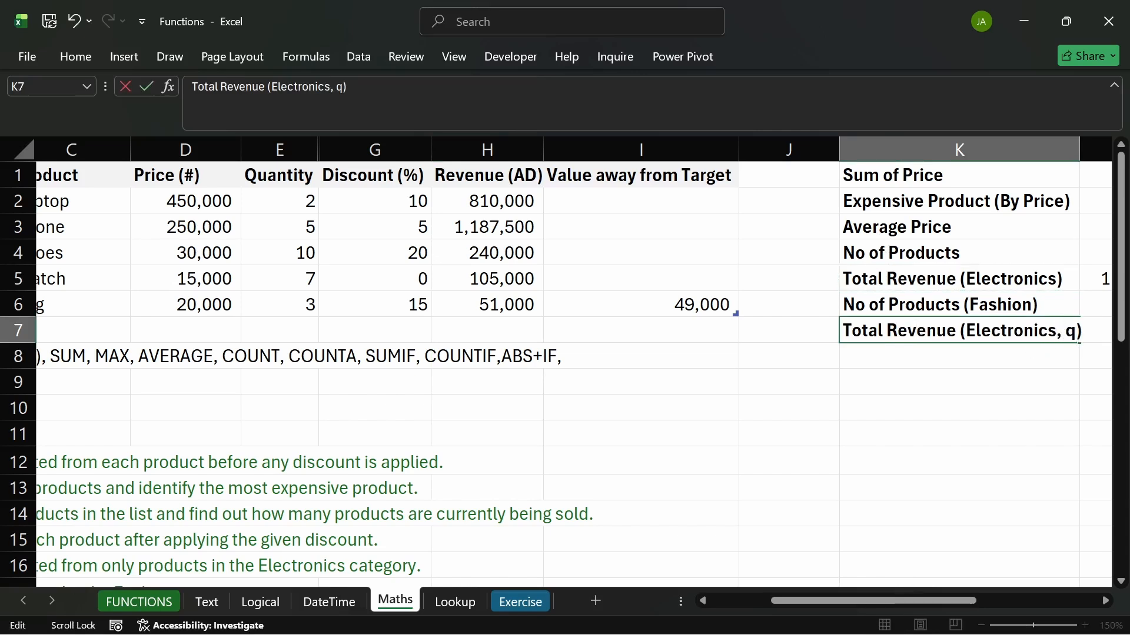
key(BackSpace)
text(Qty >)
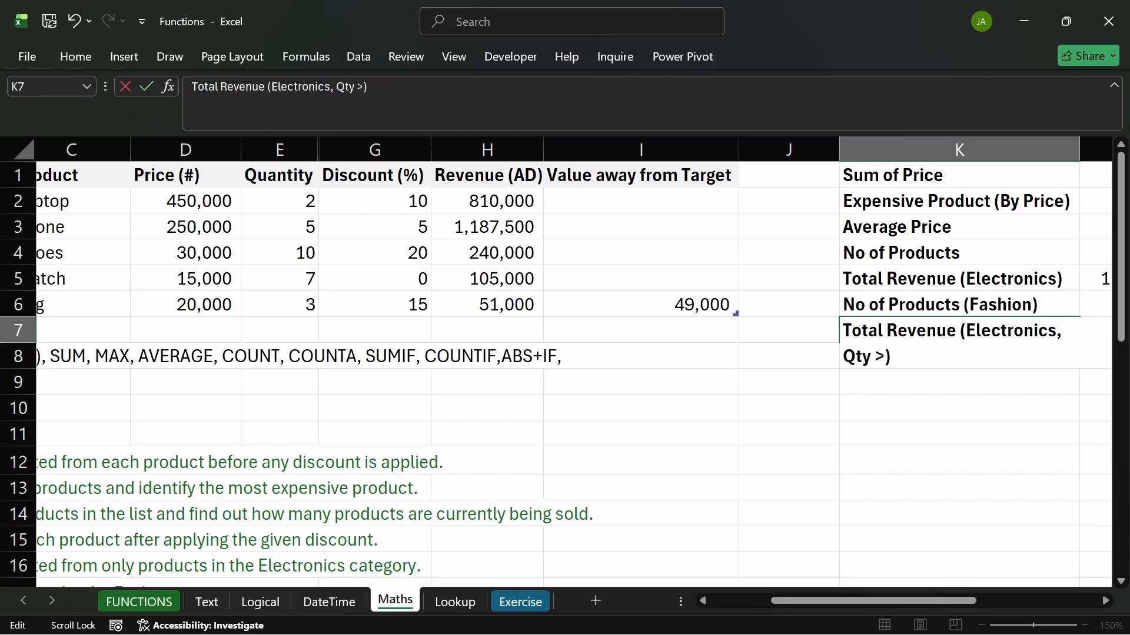
key(Return)
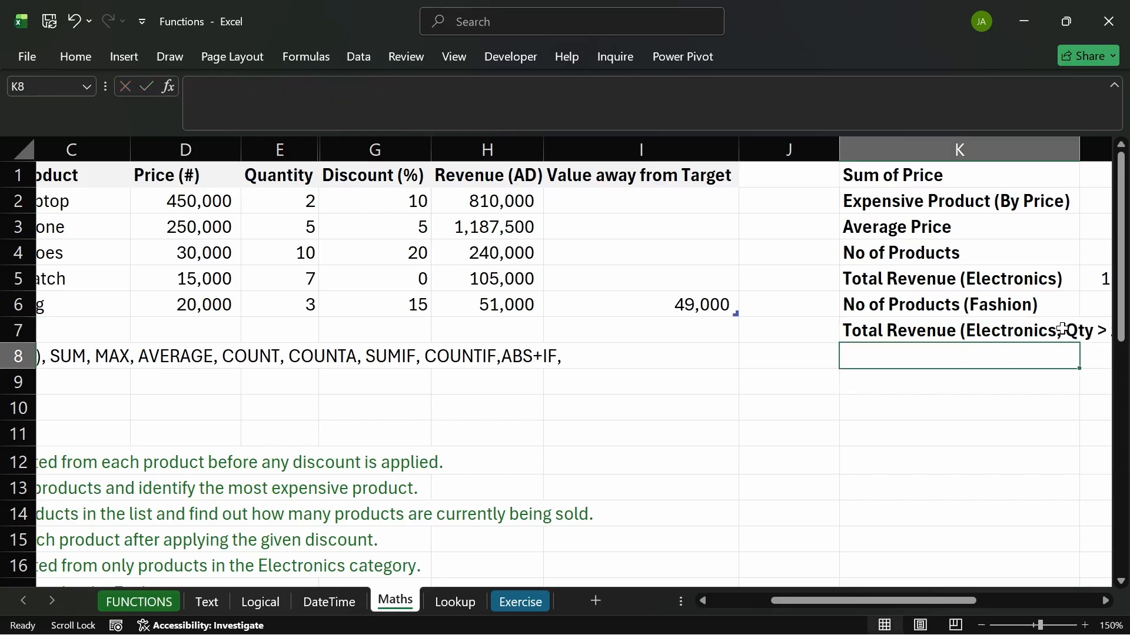
double_click(1079, 150)
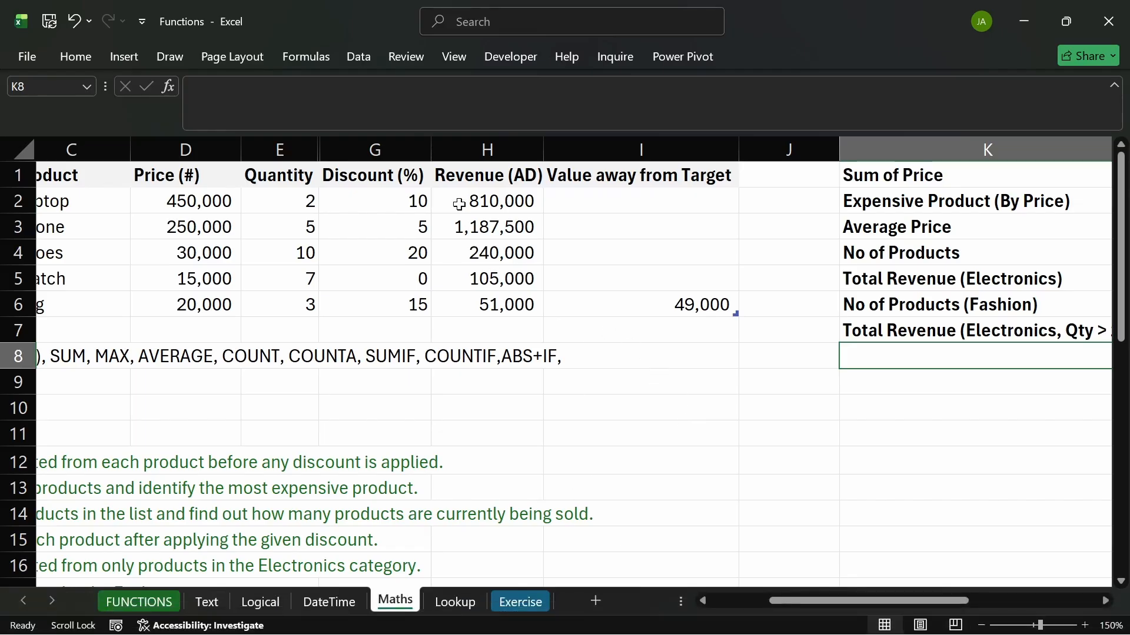
- Hide the Discount (%) column G
click(398, 147)
right_click(398, 147)
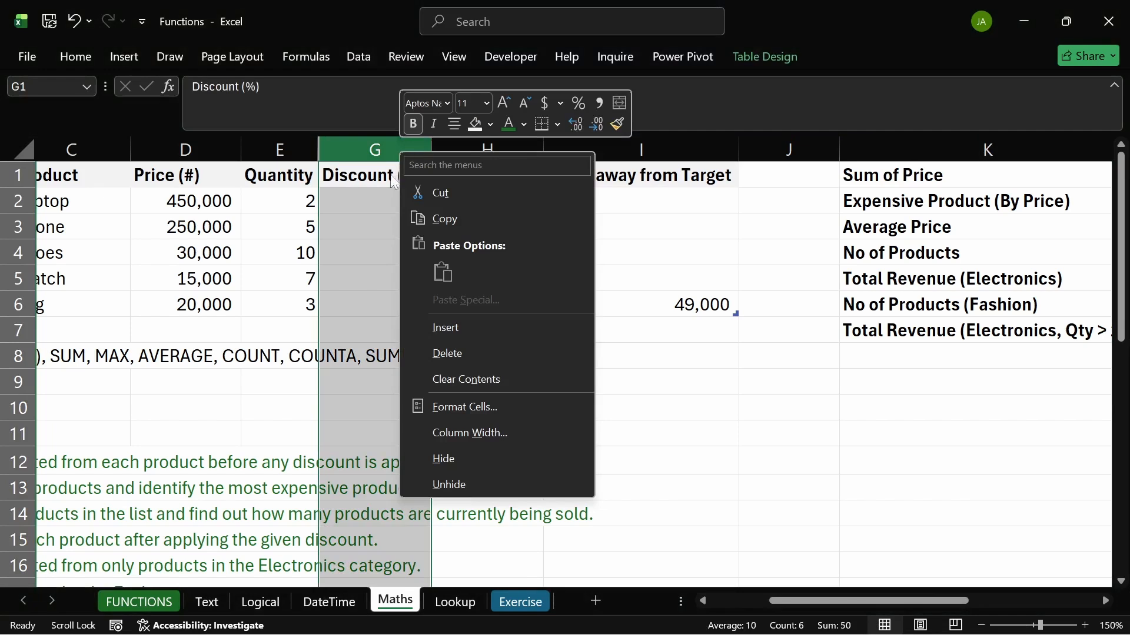
key(Escape)
right_click(357, 152)
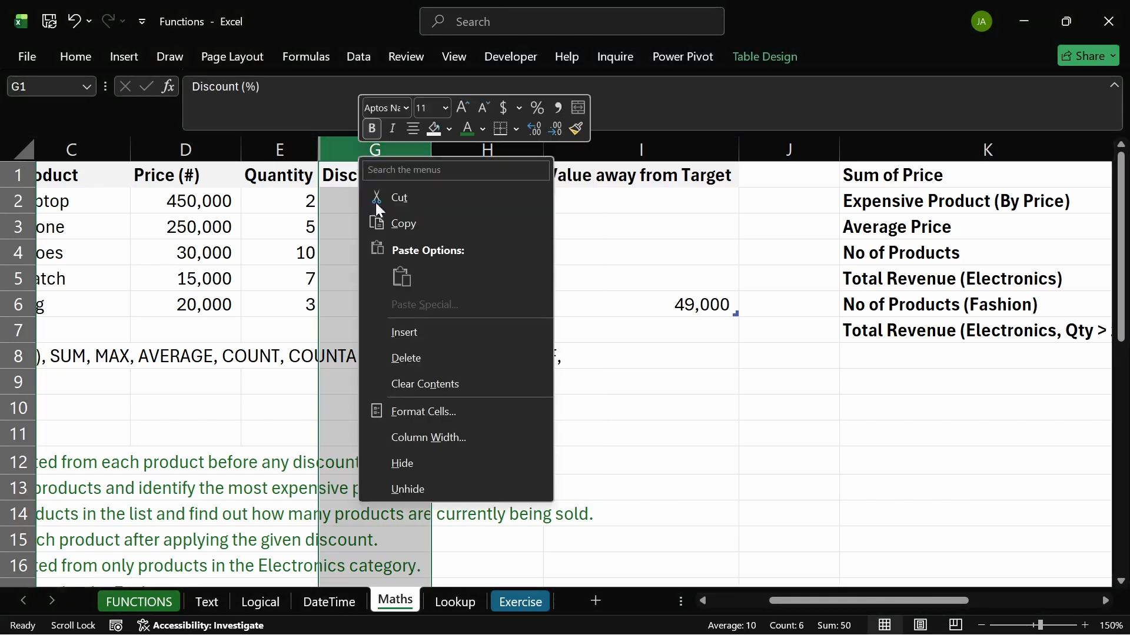
click(412, 463)
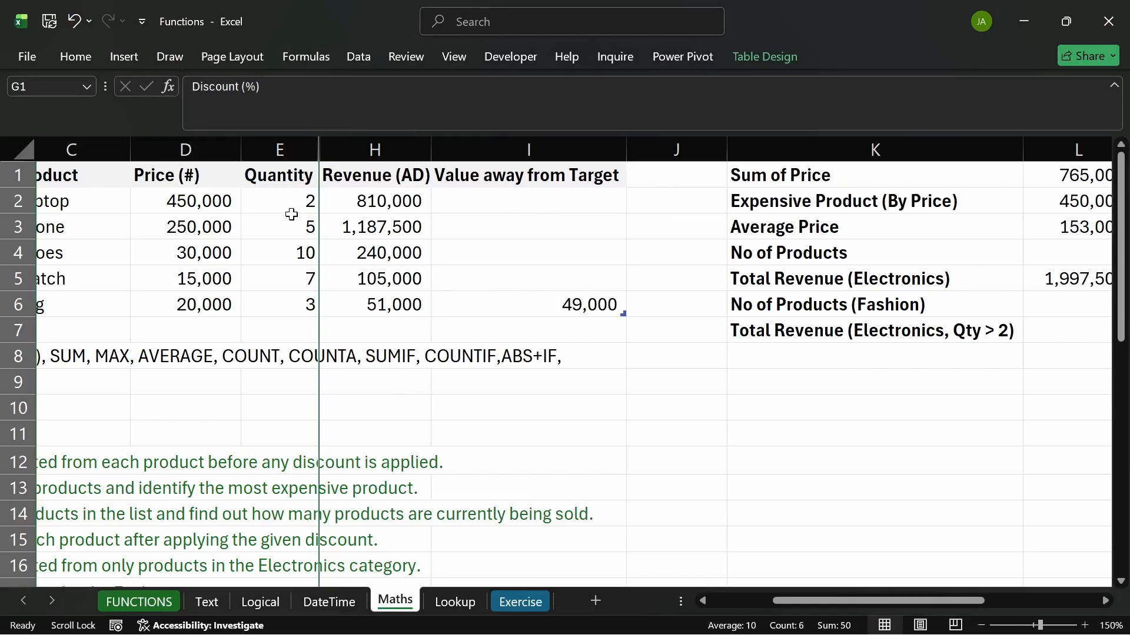
right_click(279, 151)
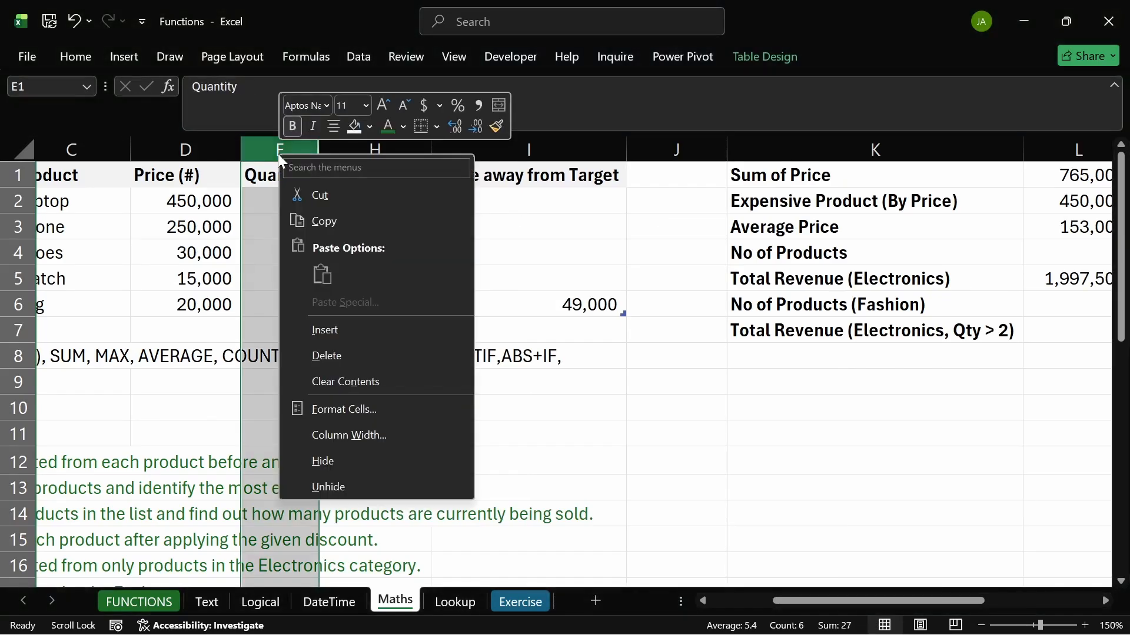
key(Escape)
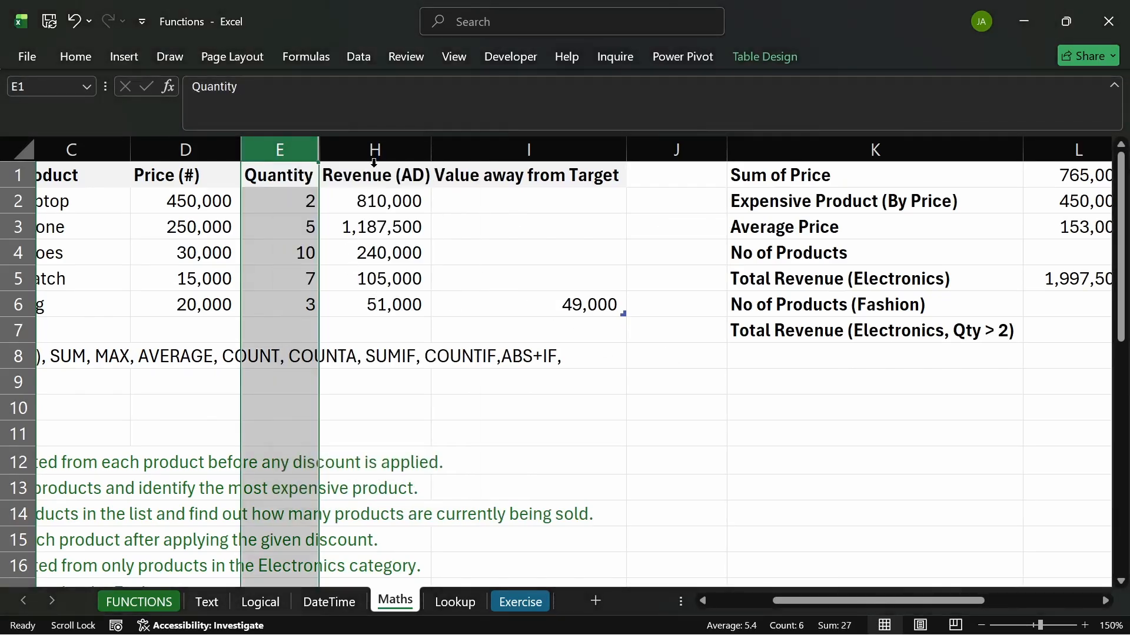
- Hide the Product column C
scroll(375, 162, left, 5)
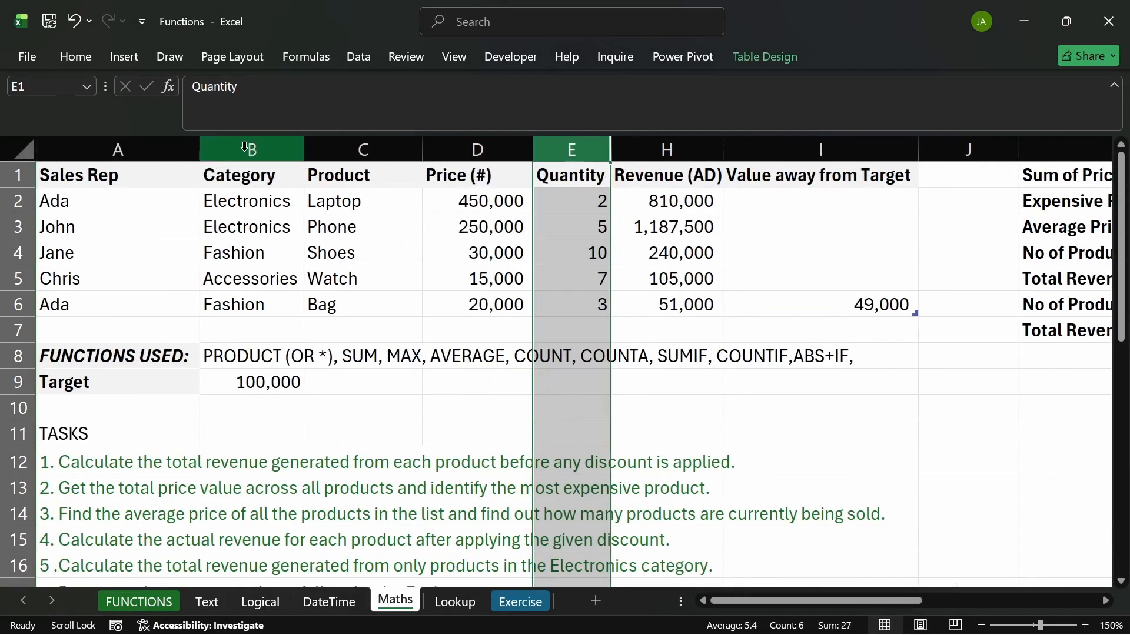
click(357, 151)
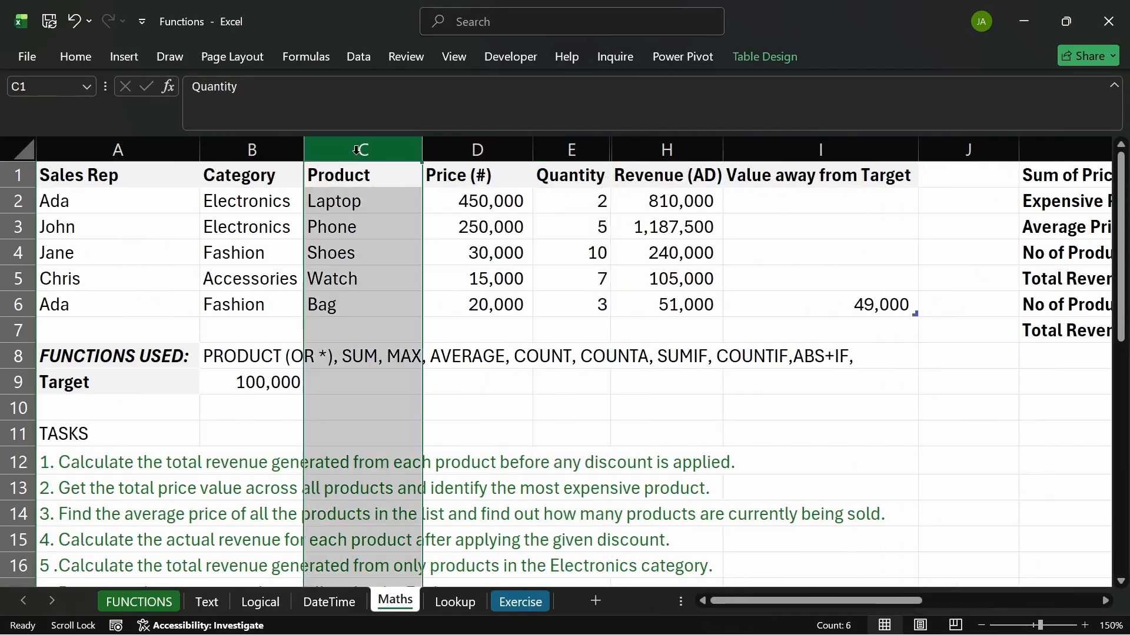
right_click(356, 152)
click(406, 461)
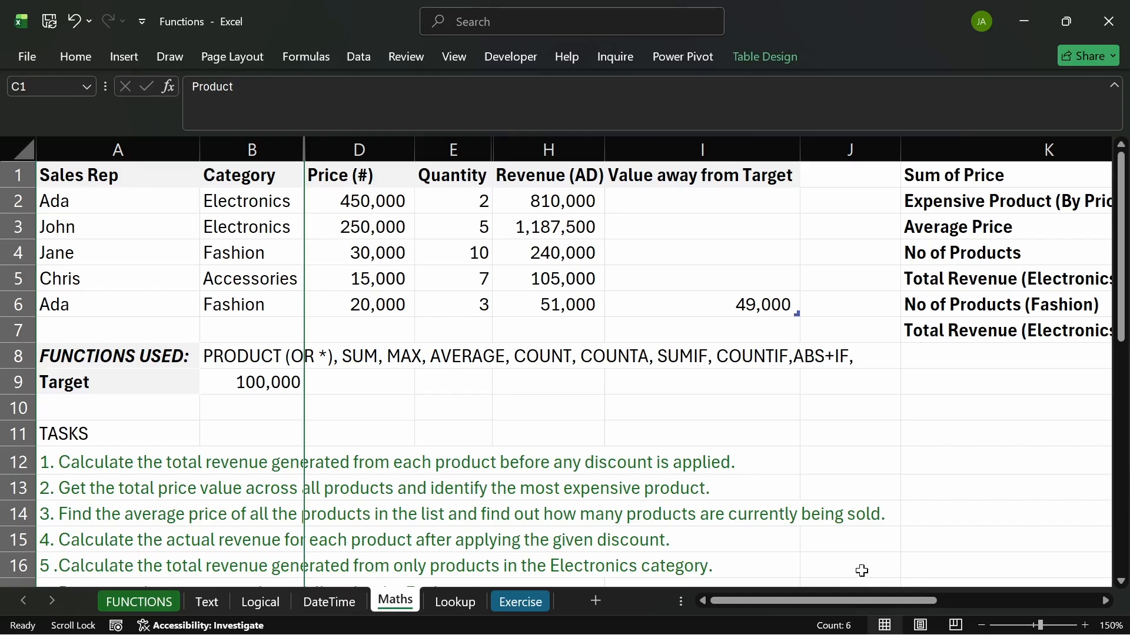
drag(877, 599, 939, 599)
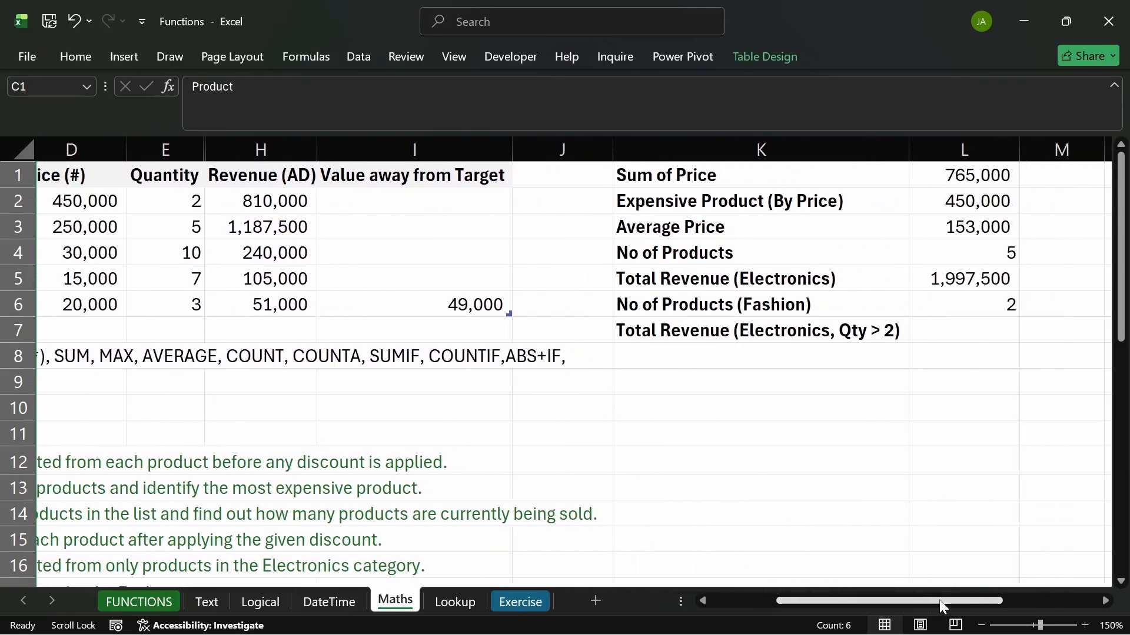
click(954, 278)
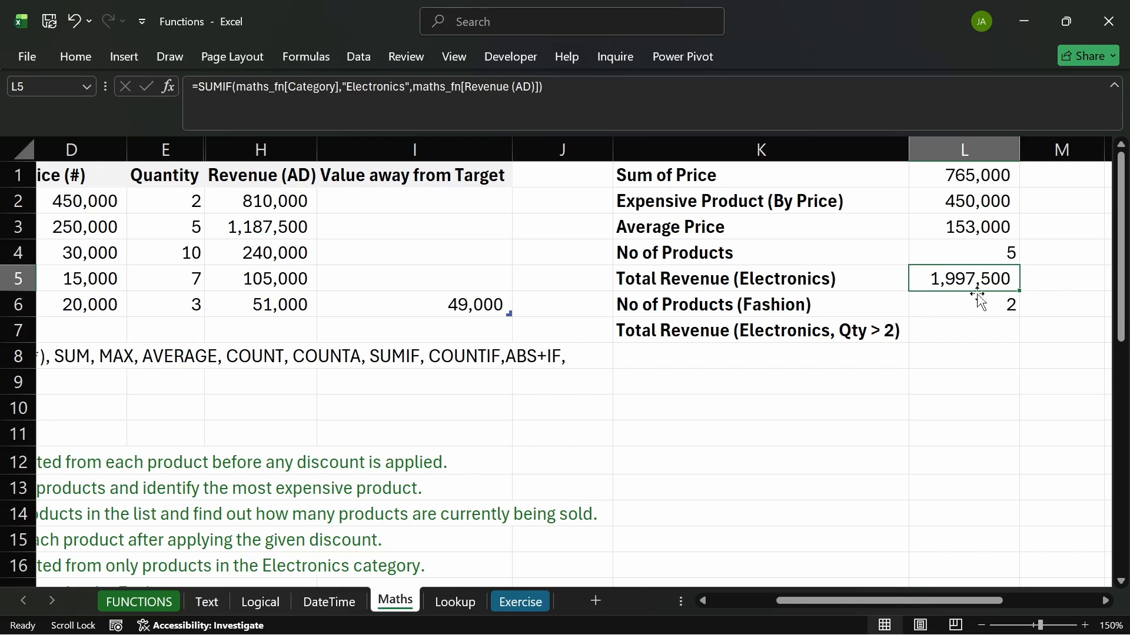
click(930, 333)
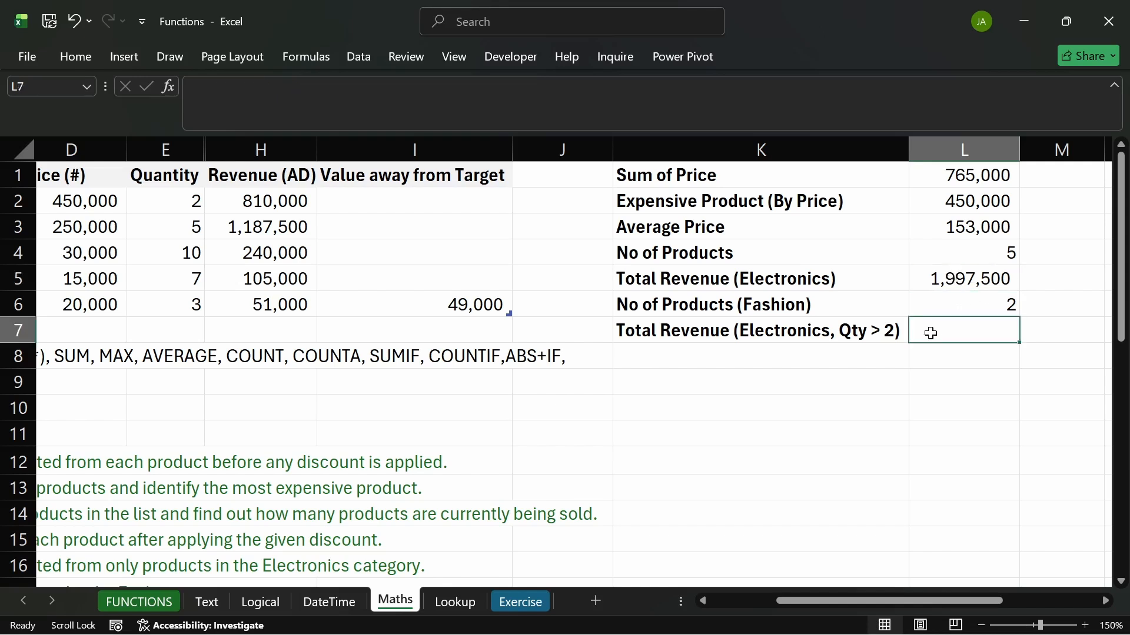
text(=)
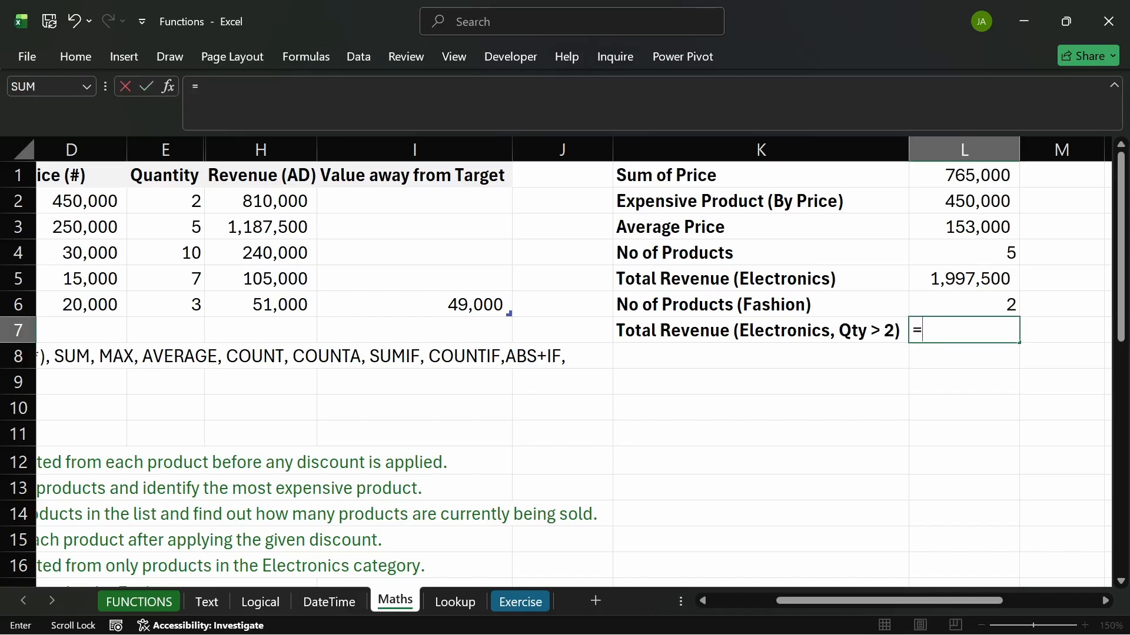
text(sumi)
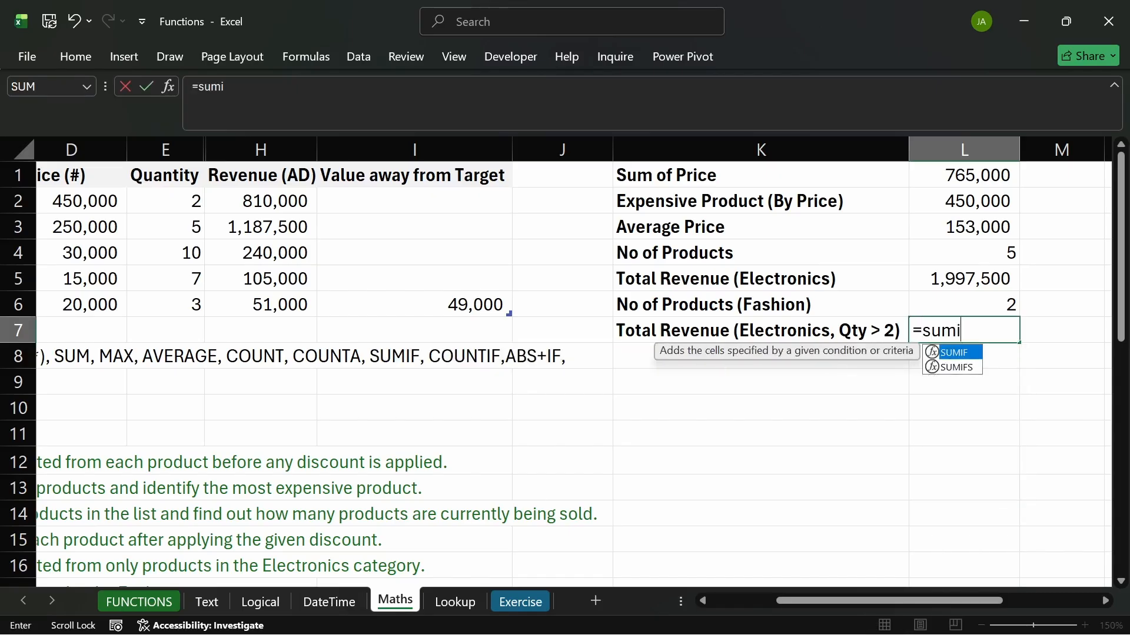
text(fs)
key(Tab)
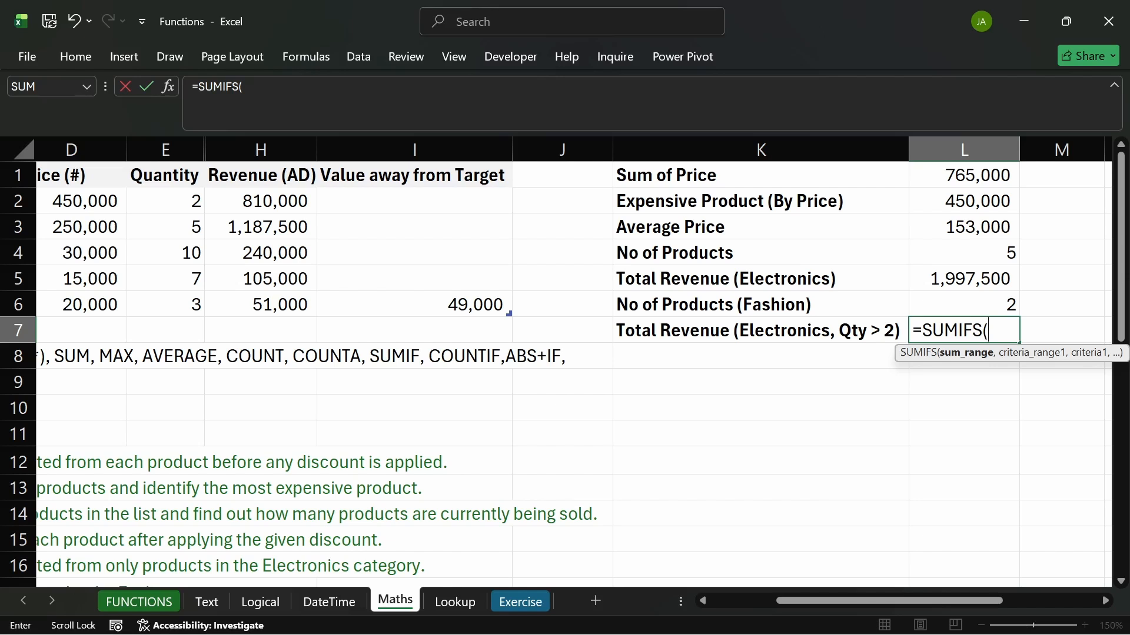
key(Escape)
- Compare the arguments of the SUMIF formula in L5 with those of a trial SUMIFS entry in L7, and discard the trial
click(968, 280)
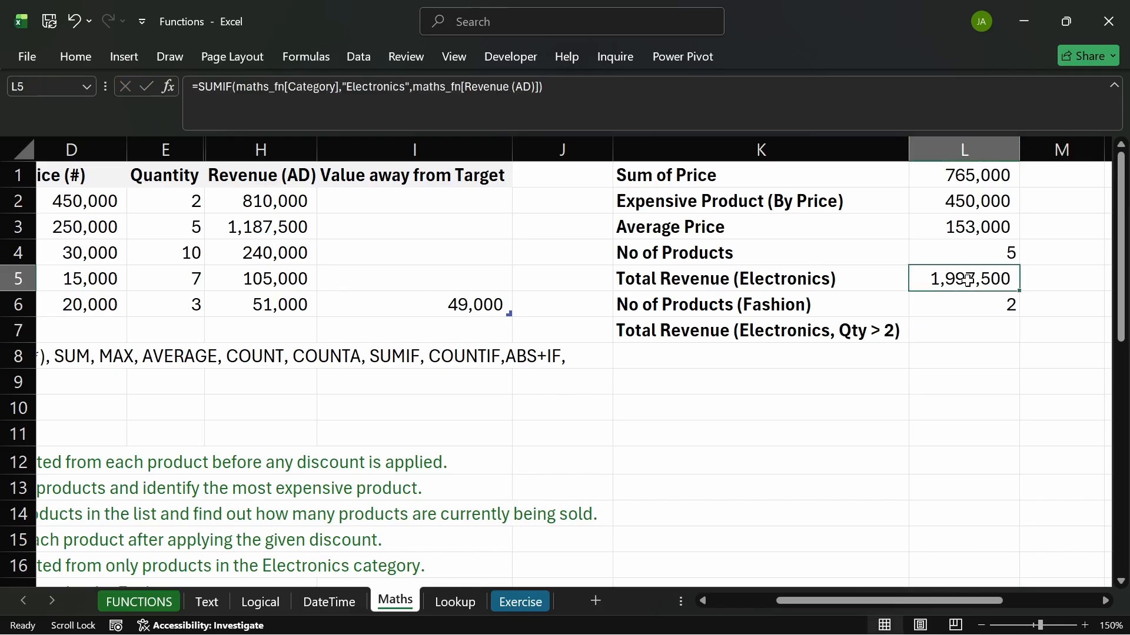
double_click(968, 280)
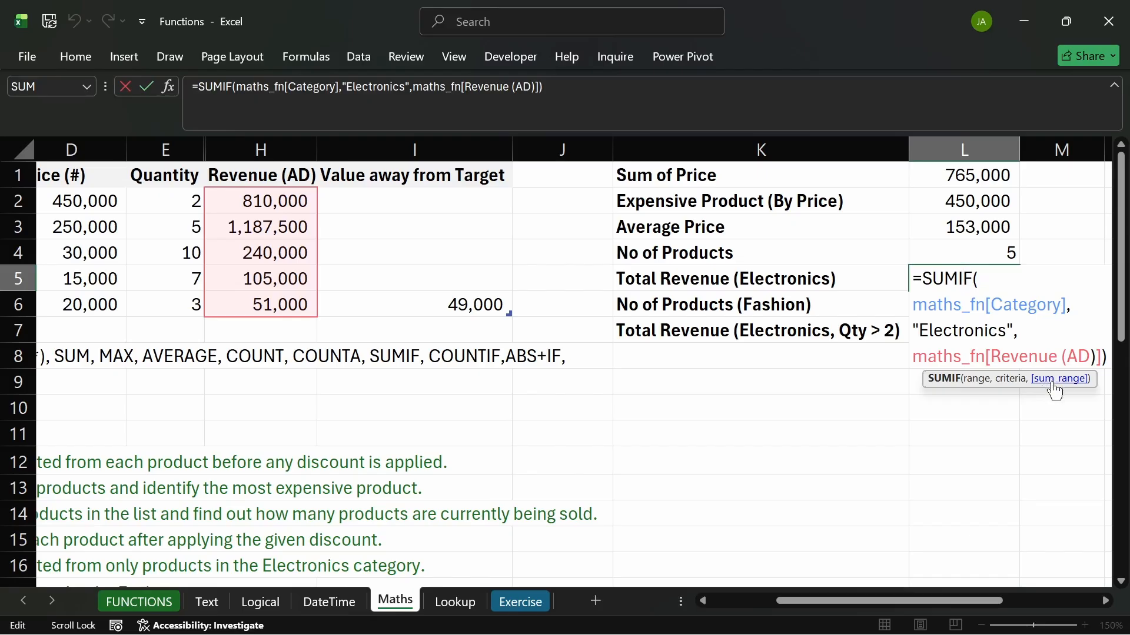
key(ctrl+Return)
click(968, 330)
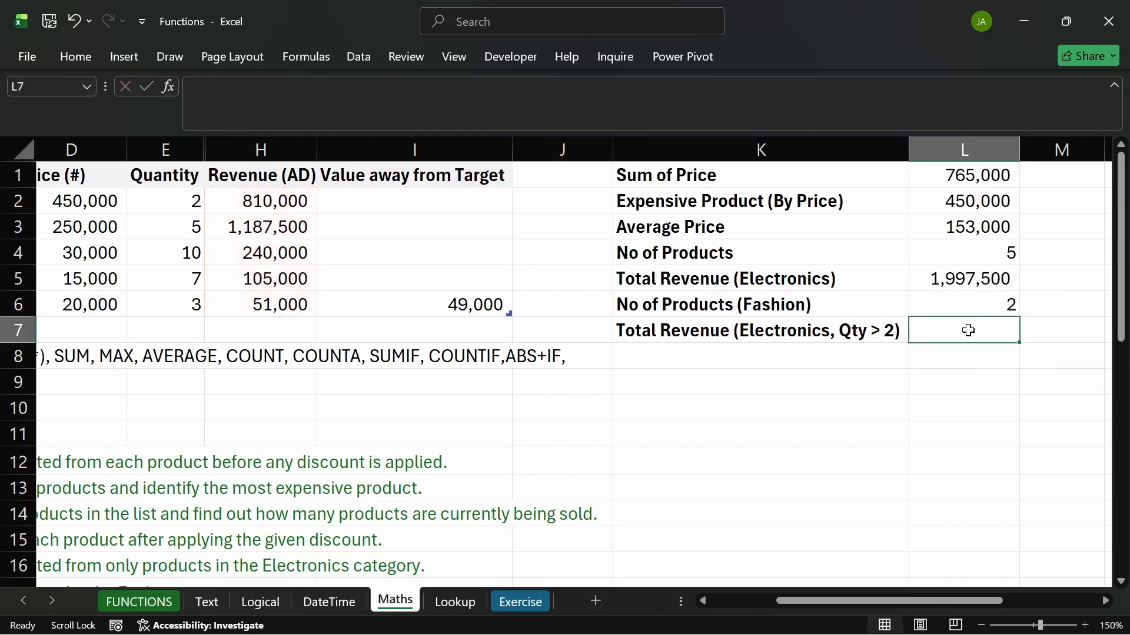
text(=sun)
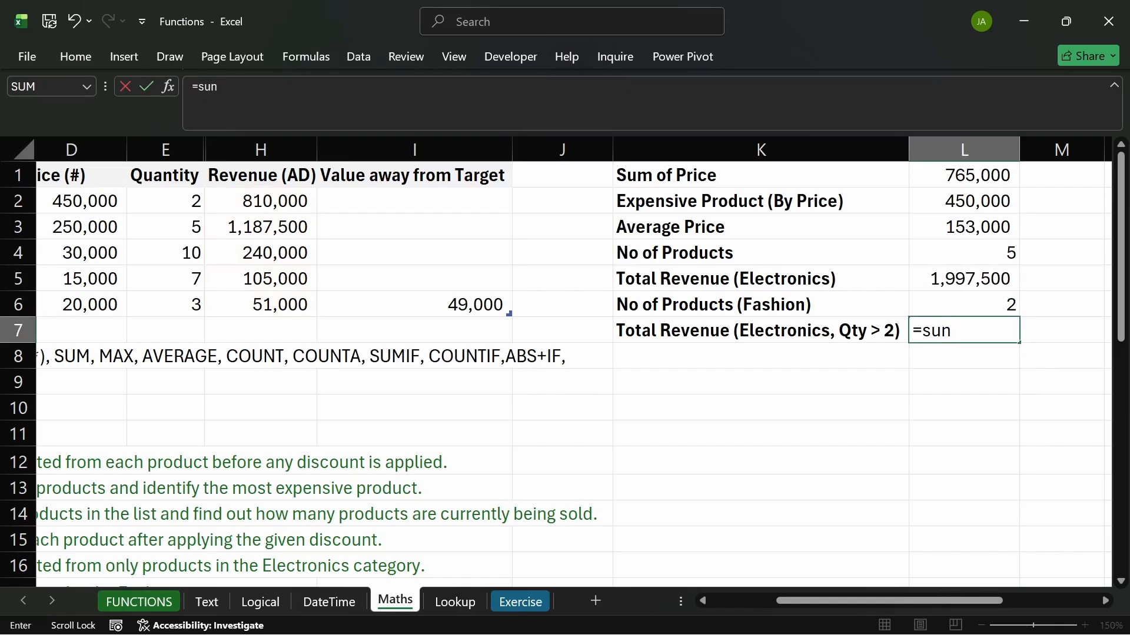
key(BackSpace)
text(mif)
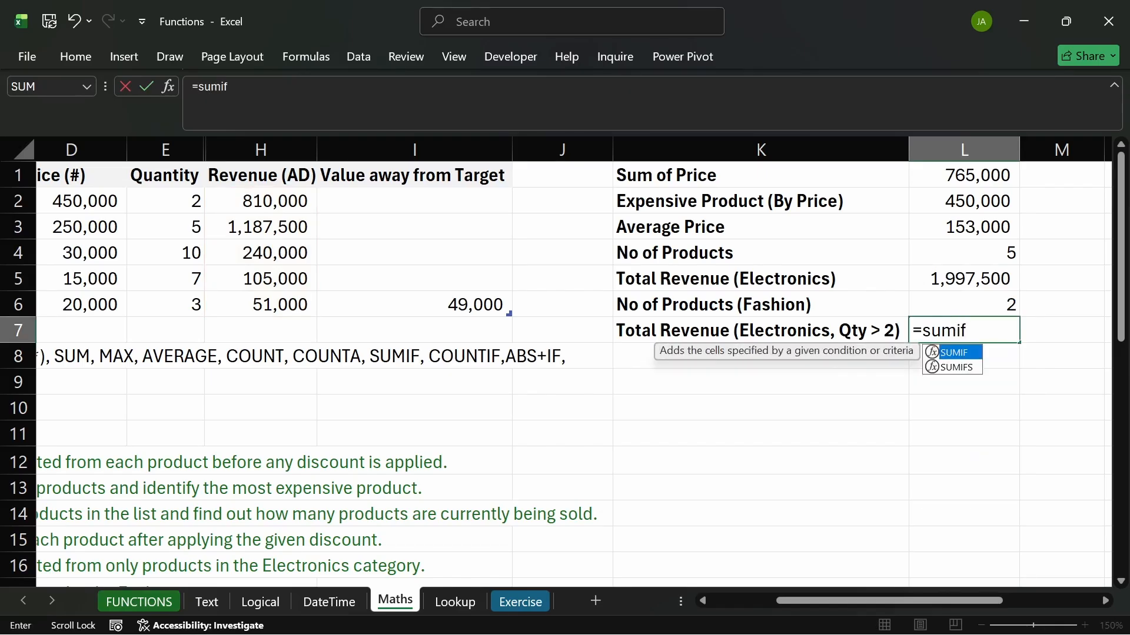
double_click(952, 367)
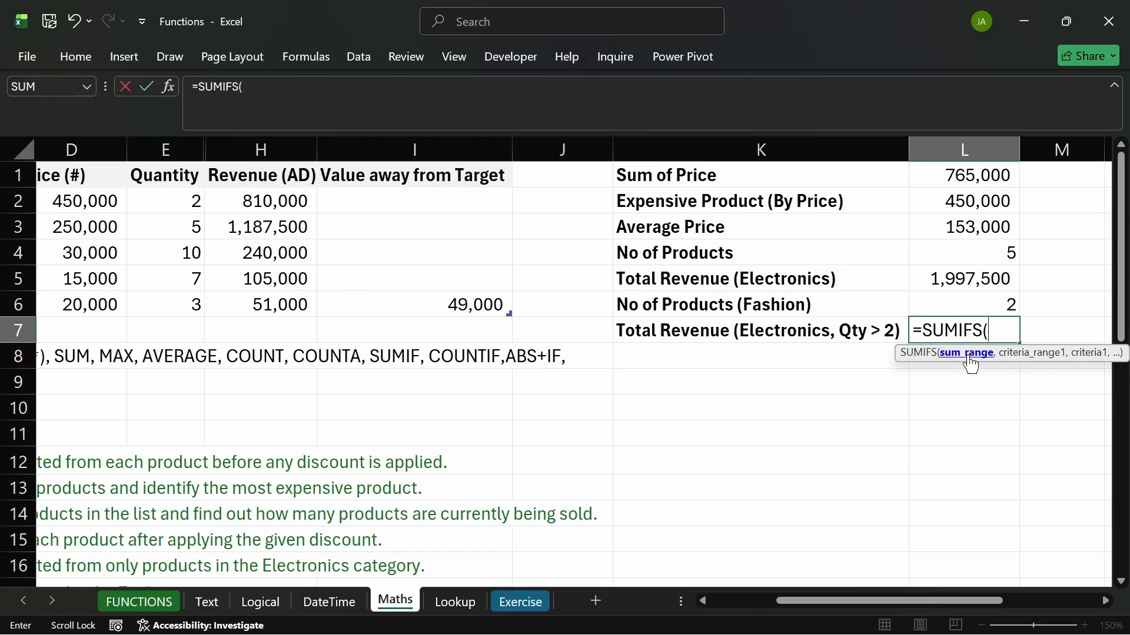
key(Escape)
- Compare the arguments of AVERAGEIF and AVERAGEIFS with trial entries in L7, and discard the entry
text(=a)
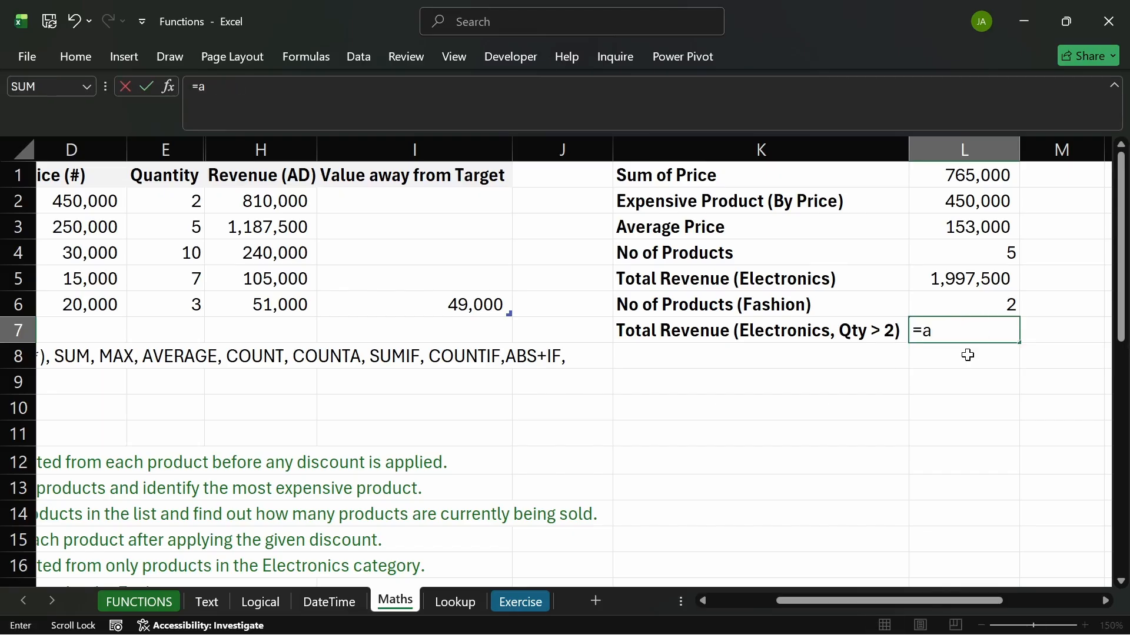
text(verageif)
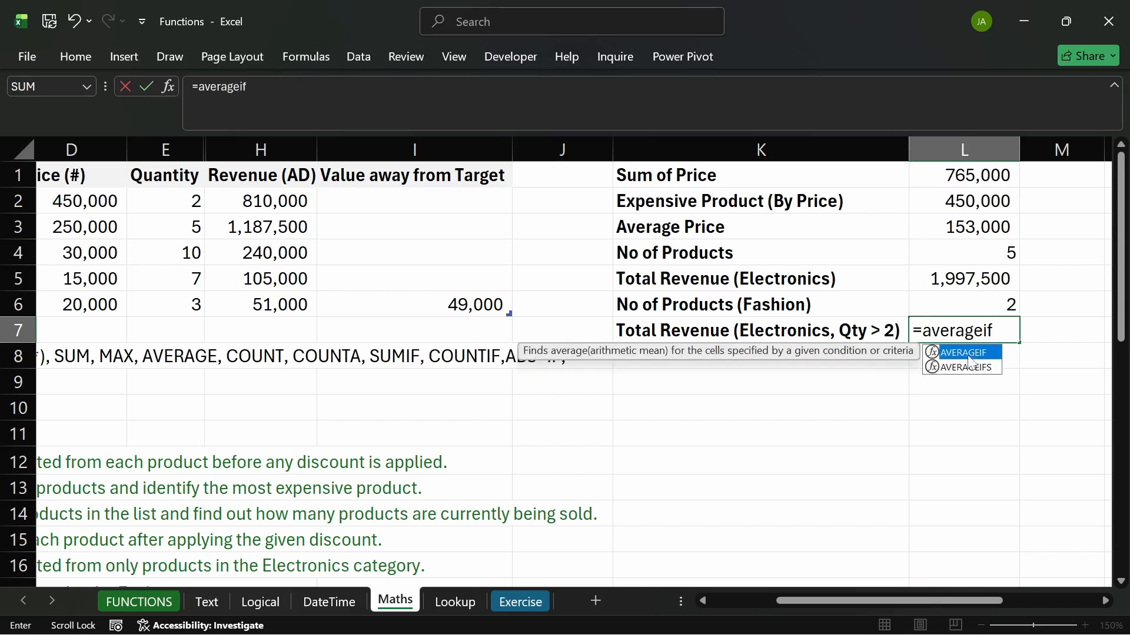
key(Tab)
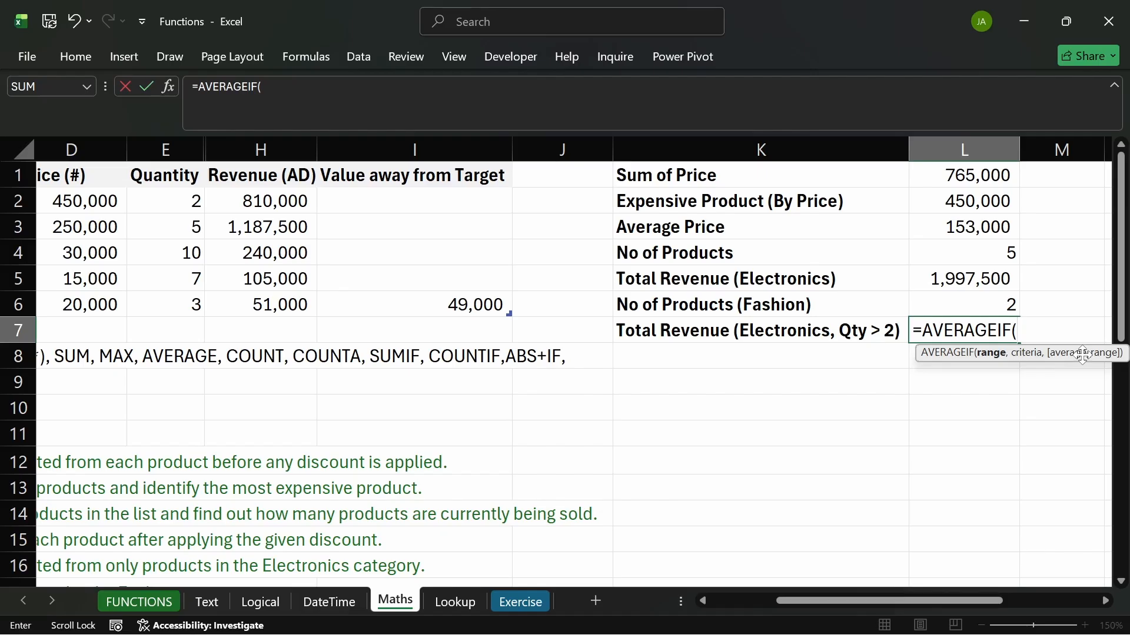
key(BackSpace)
key(BackSpace)
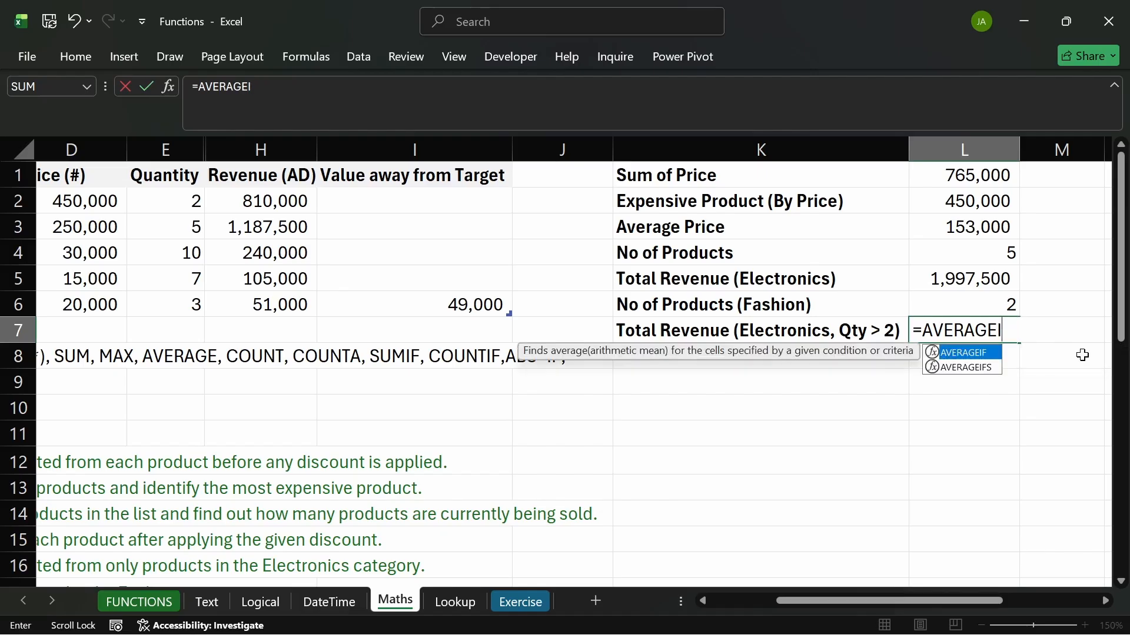
text(ifs)
key(BackSpace)
key(BackSpace)
key(BackSpace)
key(Down)
key(Tab)
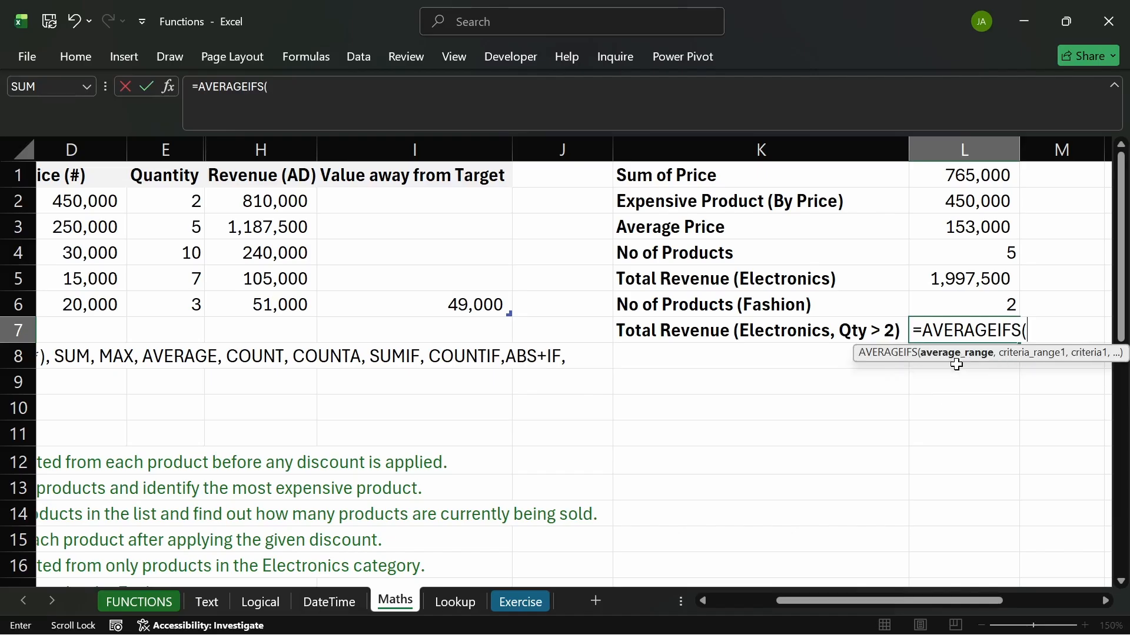
key(BackSpace)
key(BackSpace)
key(BackSpace)
key(BackSpace)
key(BackSpace)
key(BackSpace)
key(BackSpace)
key(BackSpace)
key(BackSpace)
key(BackSpace)
key(BackSpace)
key(BackSpace)
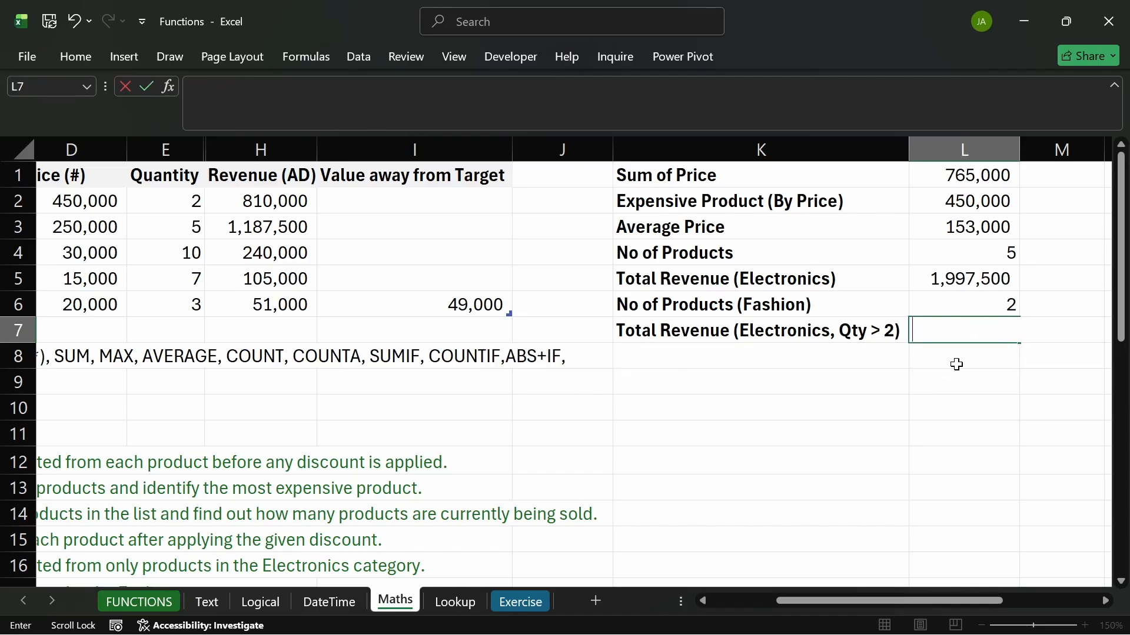
- Start a SUMIFS formula in L7 with the table's Category column and the criterion "Electronics"
text(=suum)
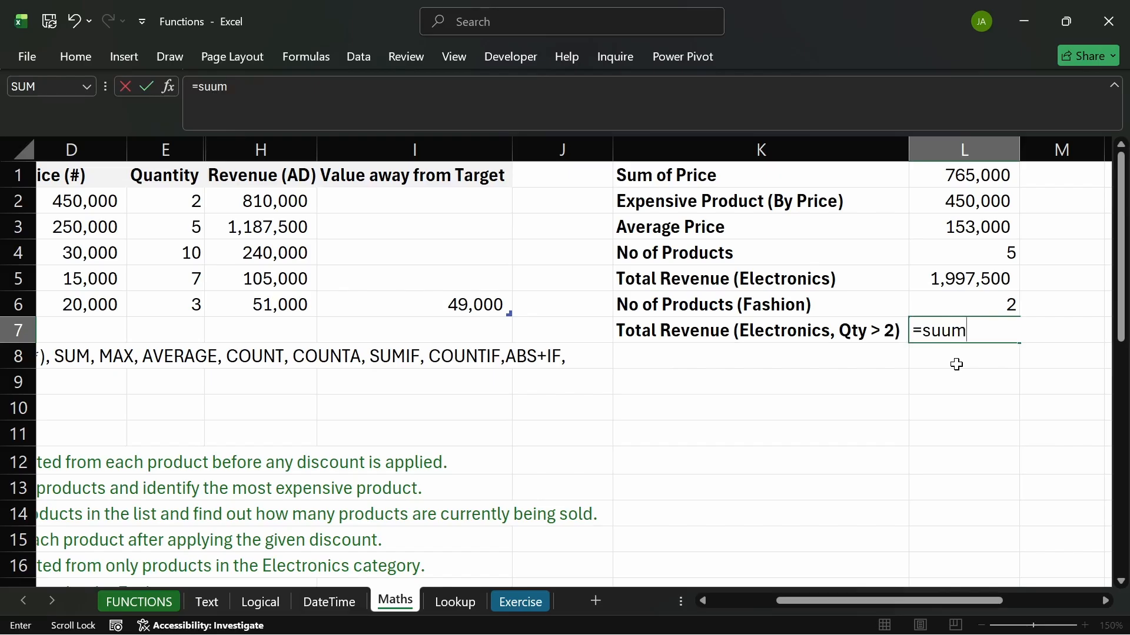
key(BackSpace)
key(BackSpace)
text(mif)
key(Tab)
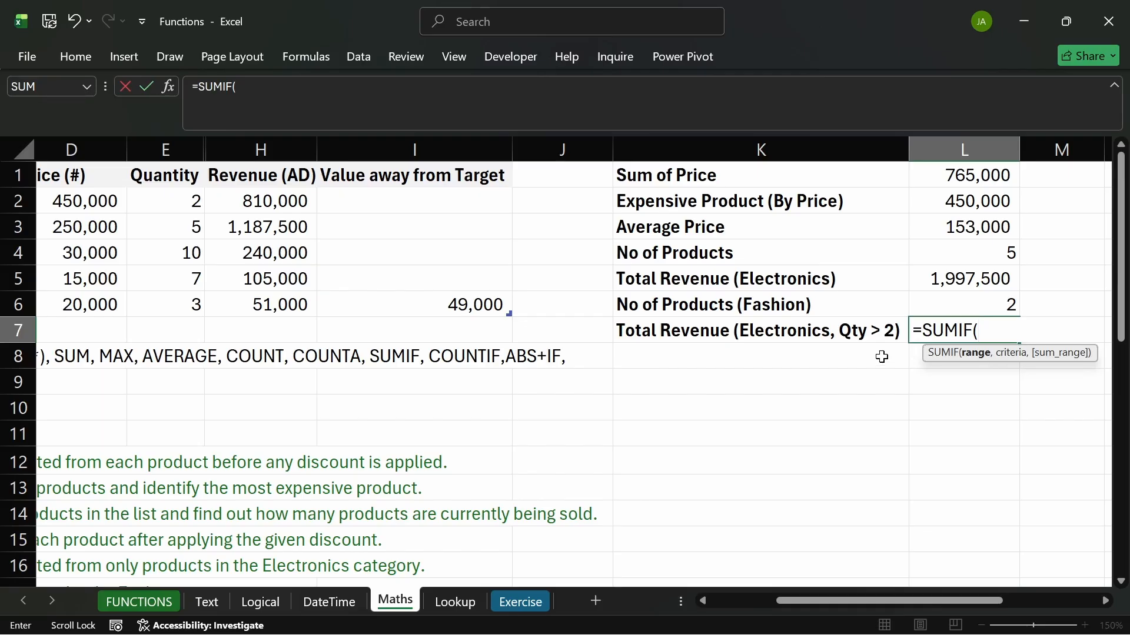
key(BackSpace)
text(s)
key(Tab)
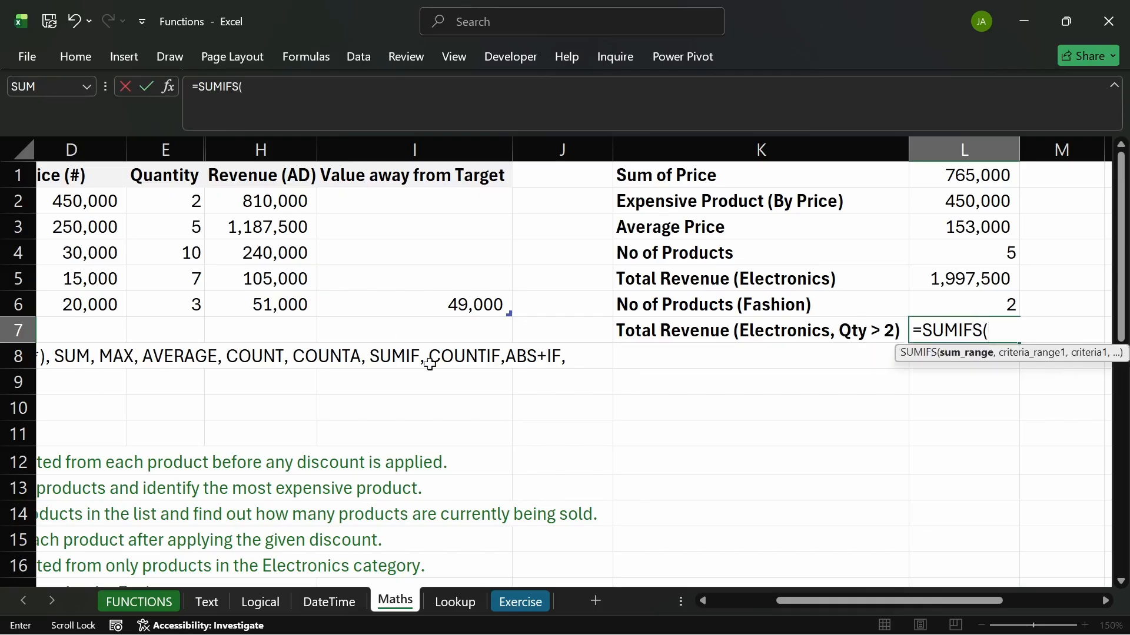
drag(824, 600, 757, 602)
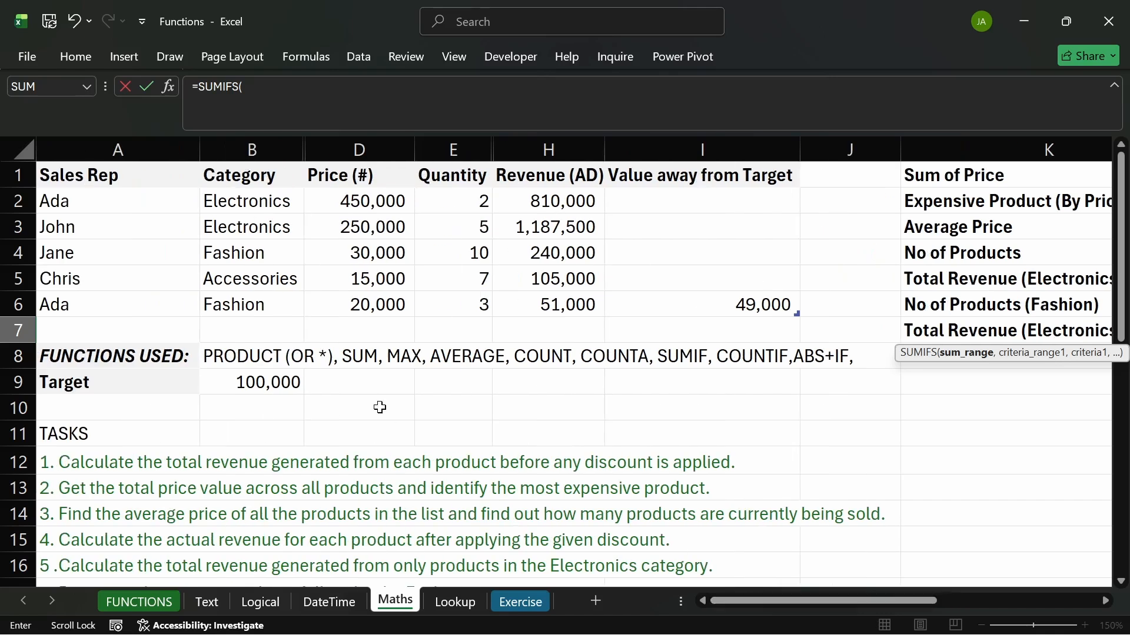
drag(271, 207, 270, 298)
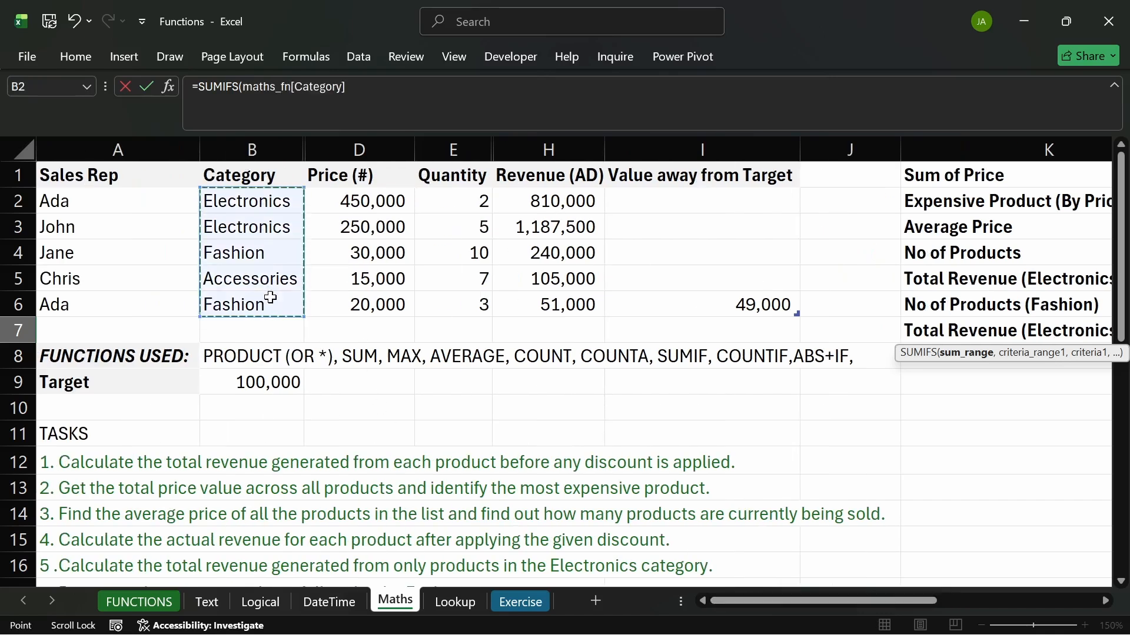
text(,")
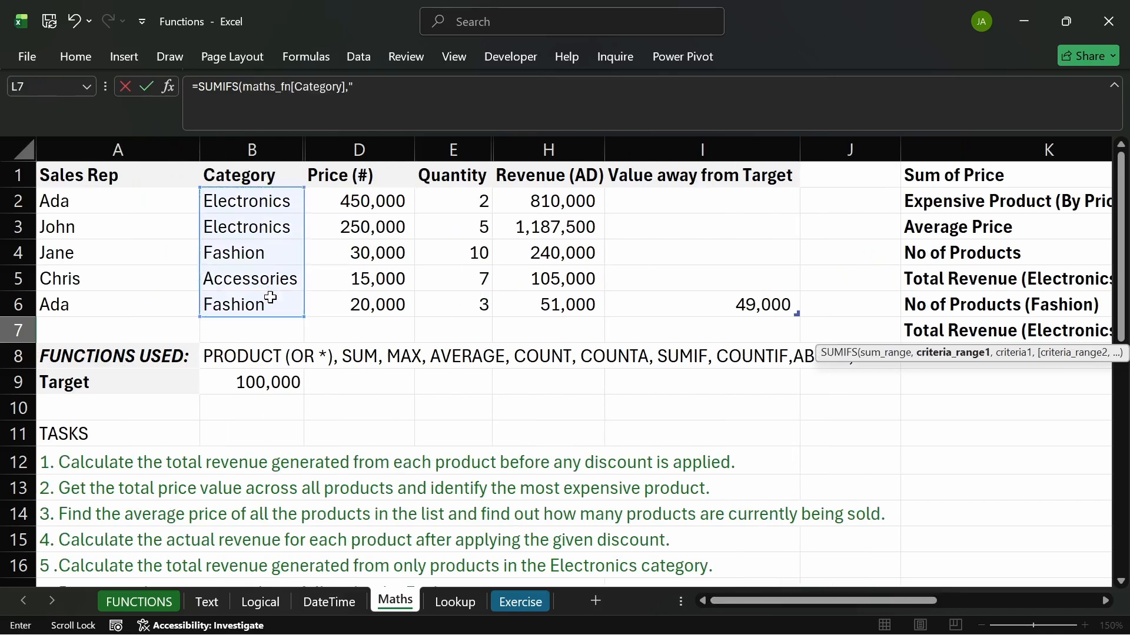
text(Ele)
text(ctronics",)
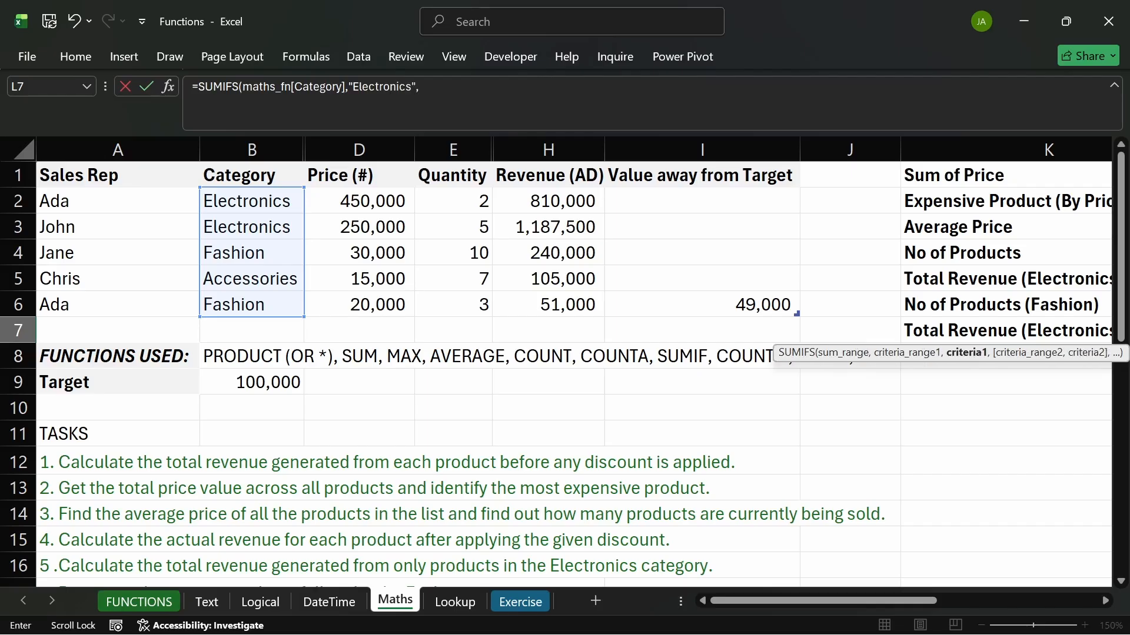
- Add the Quantity column with the criterion ">2" as the second condition and close the SUMIFS formula
drag(470, 199, 466, 306)
text(,">)
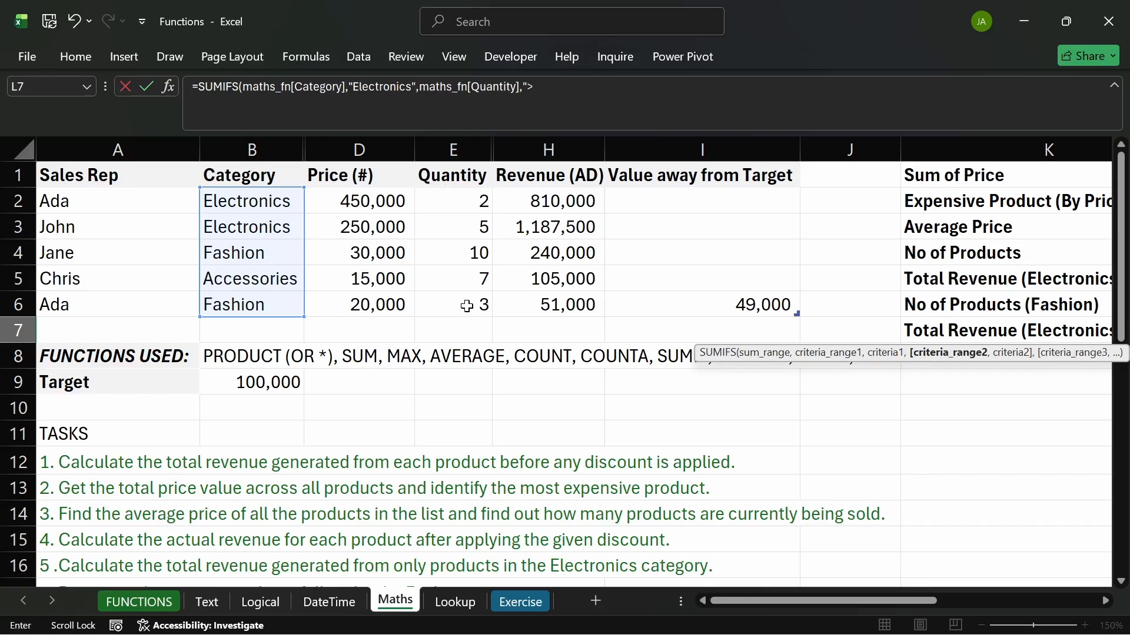
text(2",)
key(BackSpace)
text())
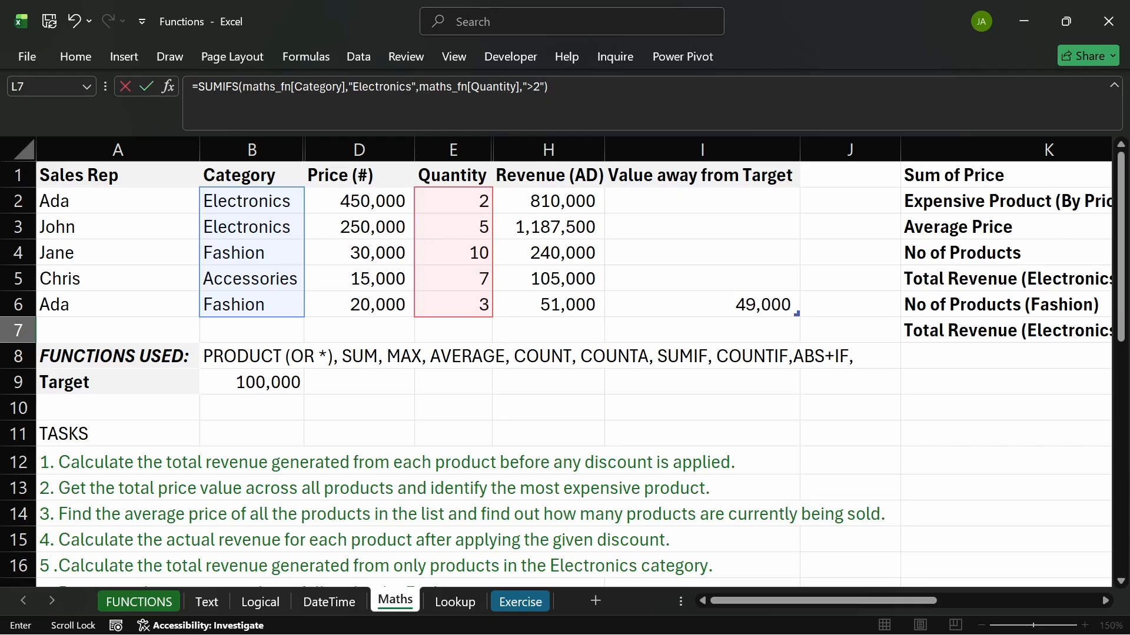
- Insert the Revenue (AD) column as the sum range ahead of the Category argument in the L7 formula
click(242, 87)
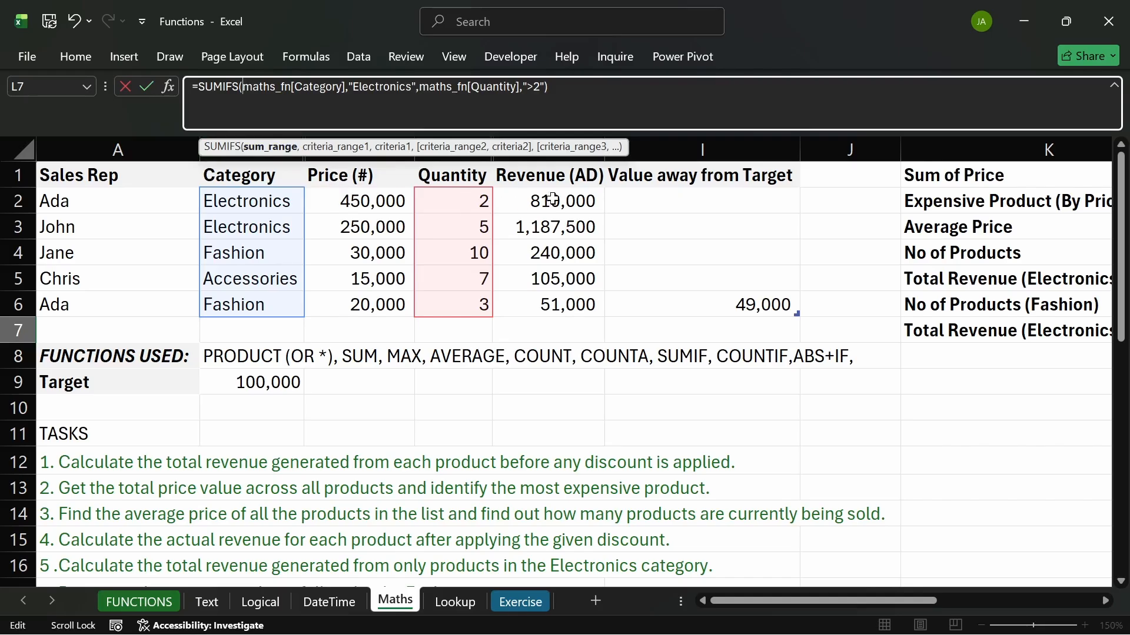
drag(553, 200, 554, 305)
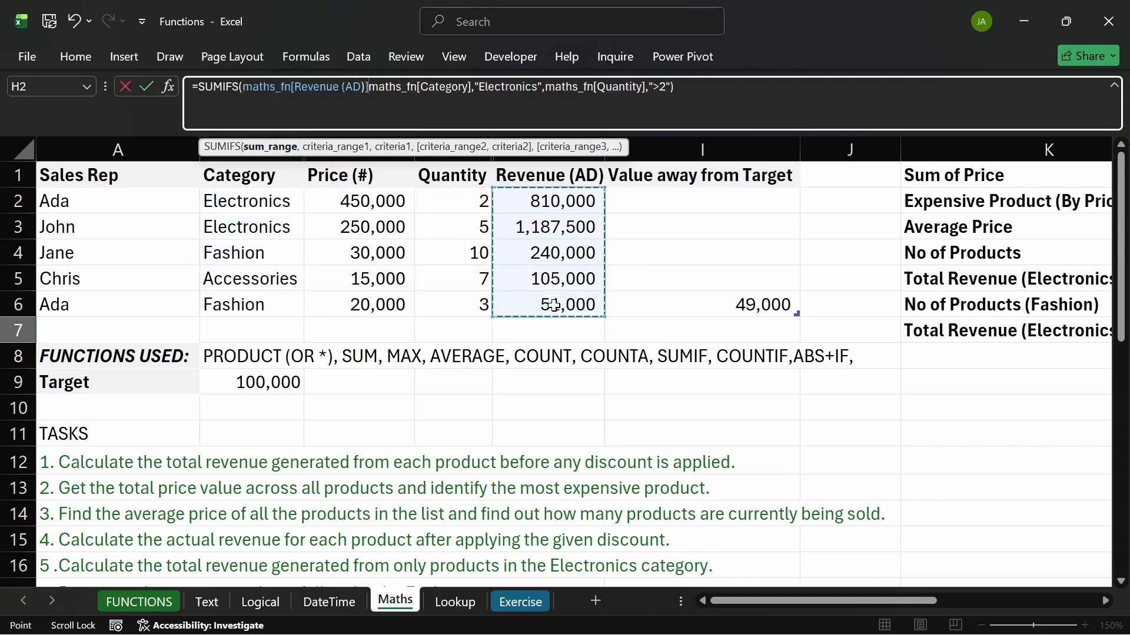
text(,)
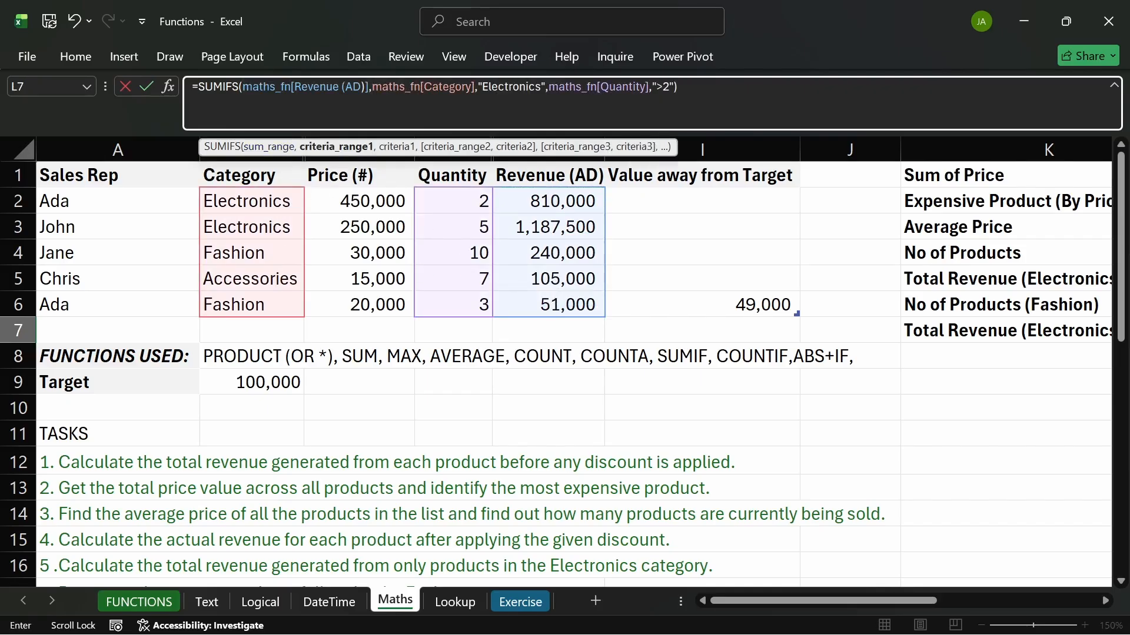
- Split the SUMIFS formula onto separate lines for the sum range and each range-criterion pair, and enter it in L7
click(243, 87)
key(alt+Return)
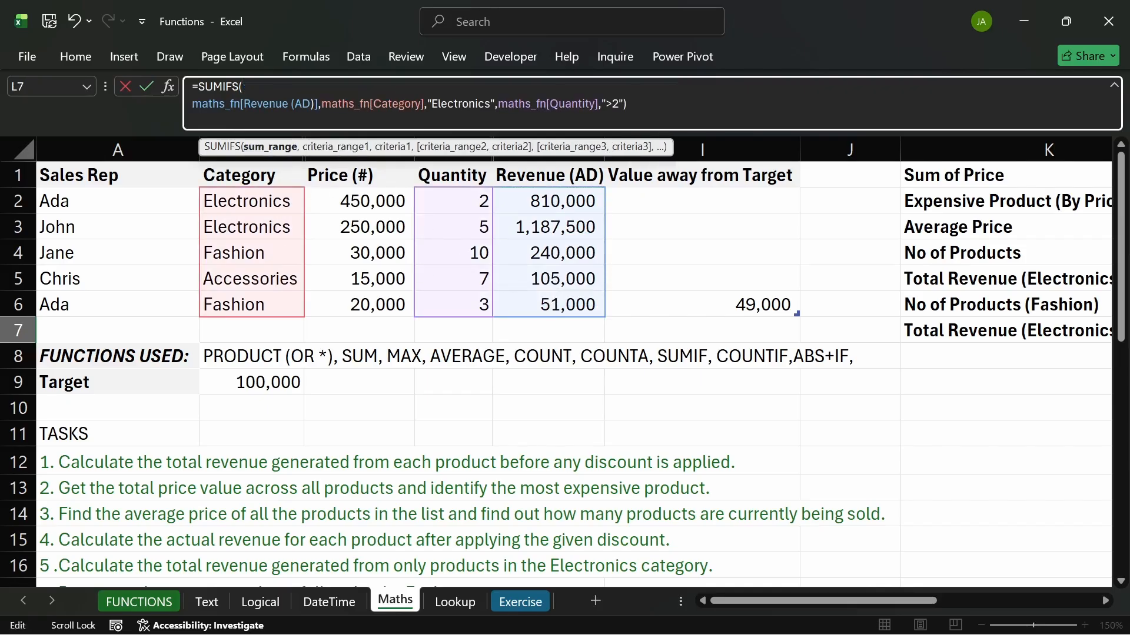
click(321, 105)
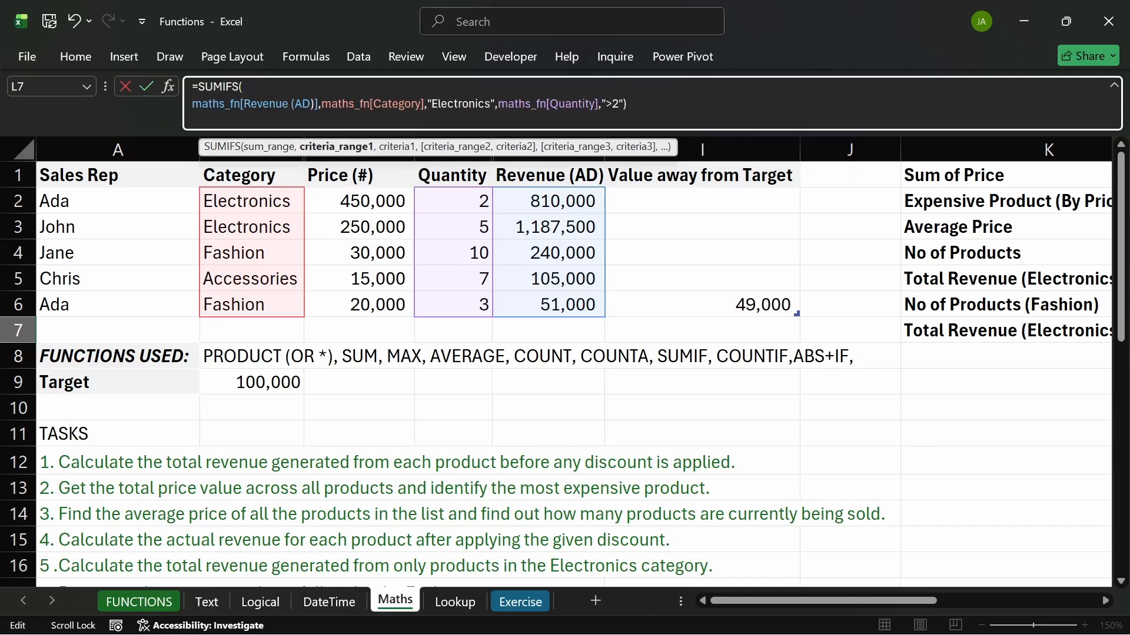
key(alt+Return)
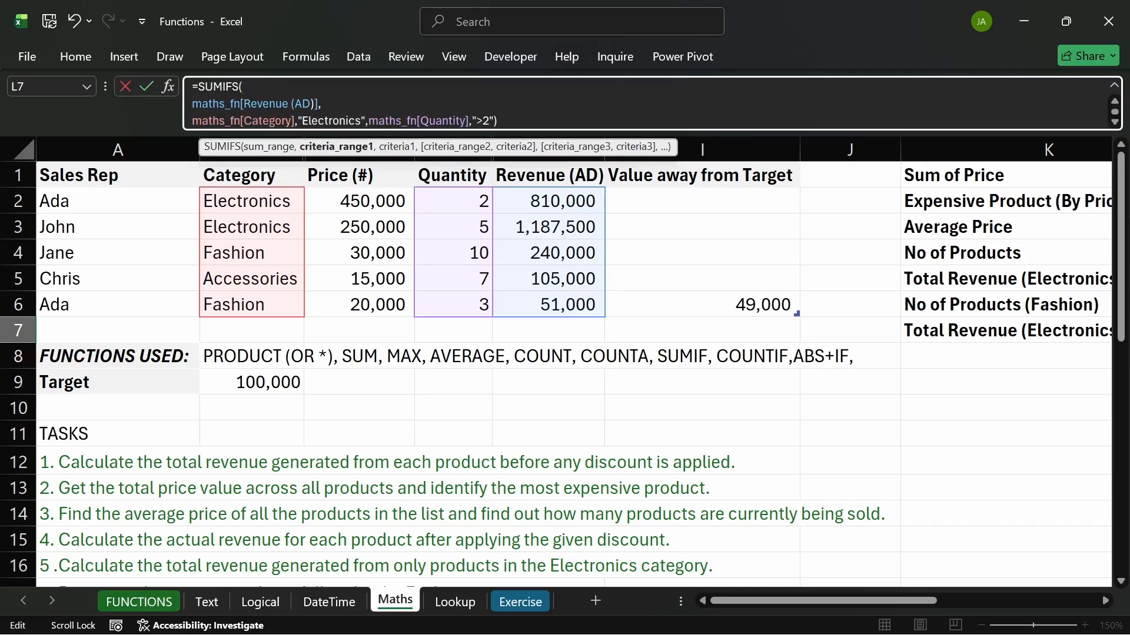
click(366, 121)
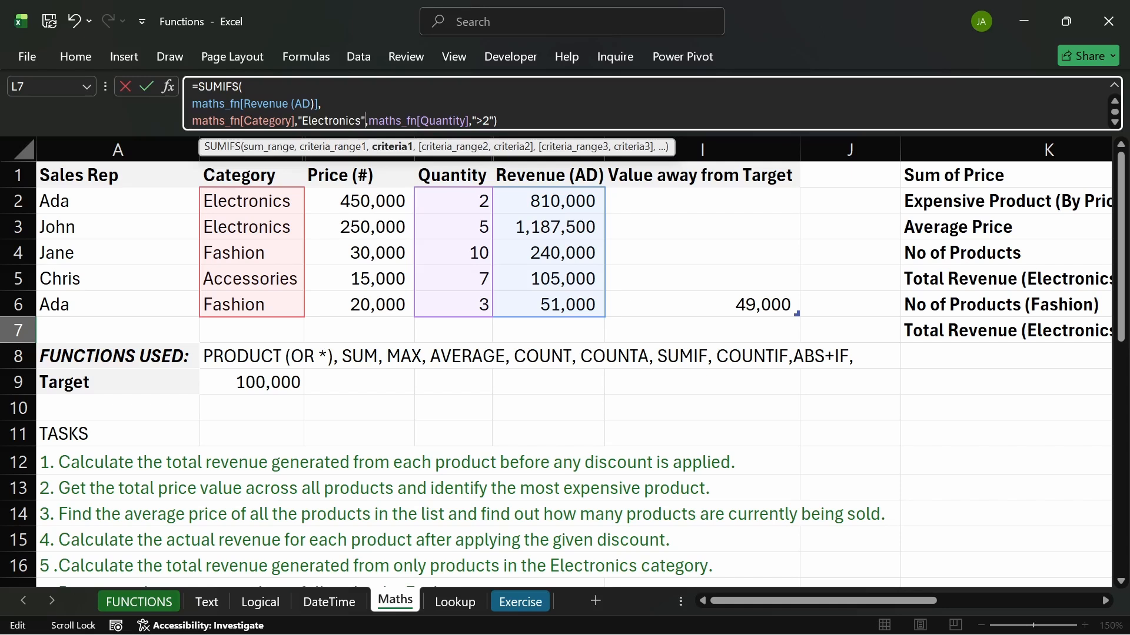
key(Right)
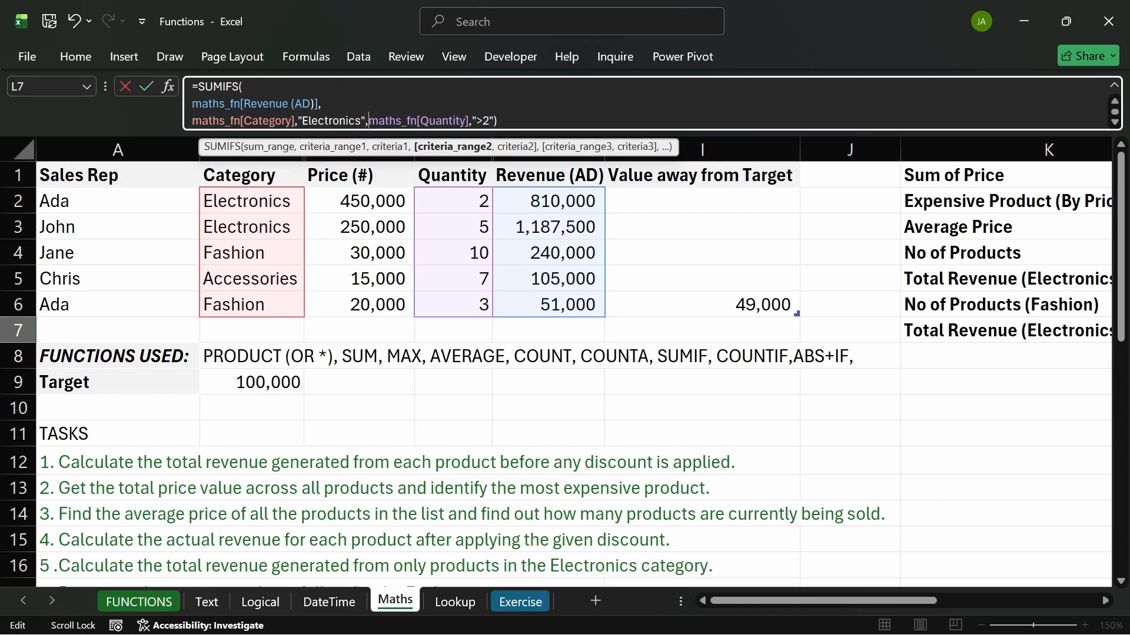
key(alt+Return)
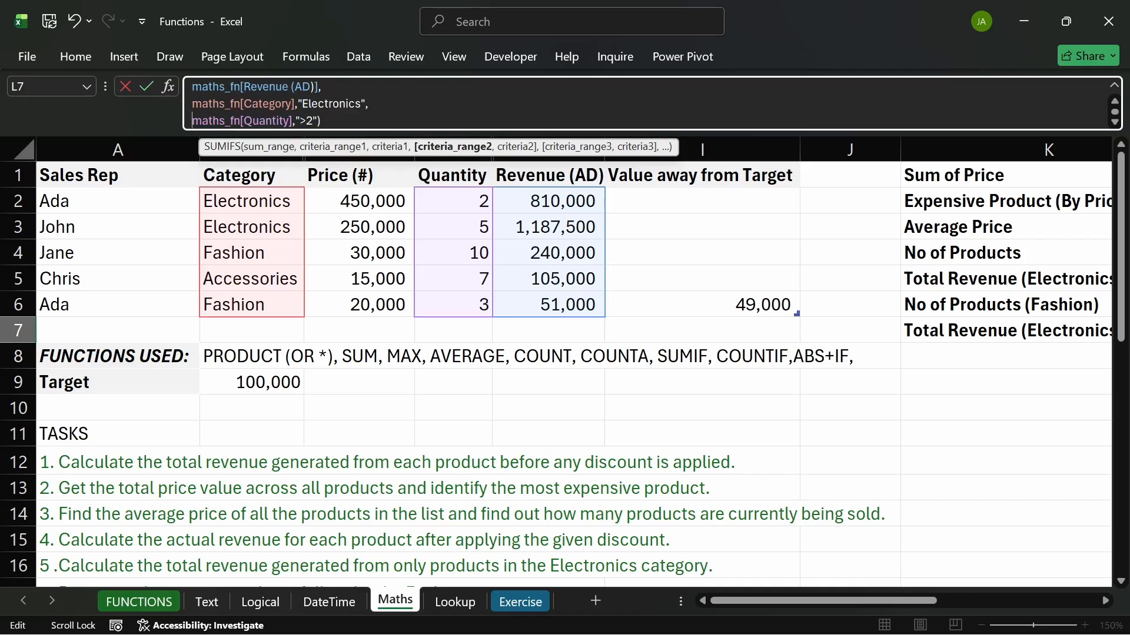
key(Return)
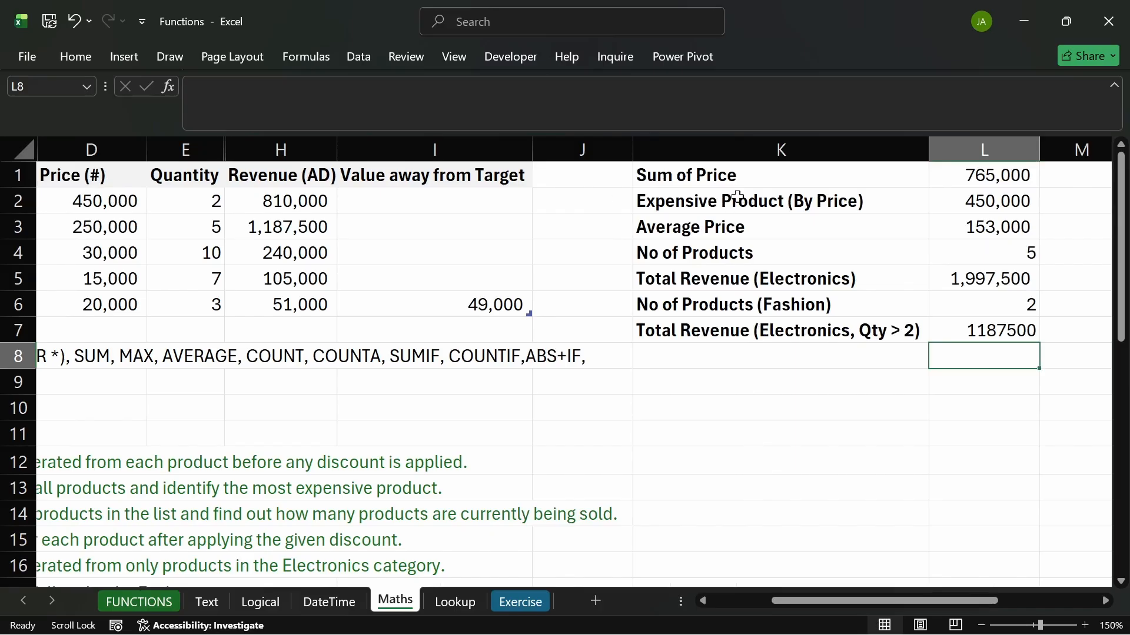
- Format the Electronics total revenue in L5 with the comma style and no decimal places
click(990, 330)
click(990, 287)
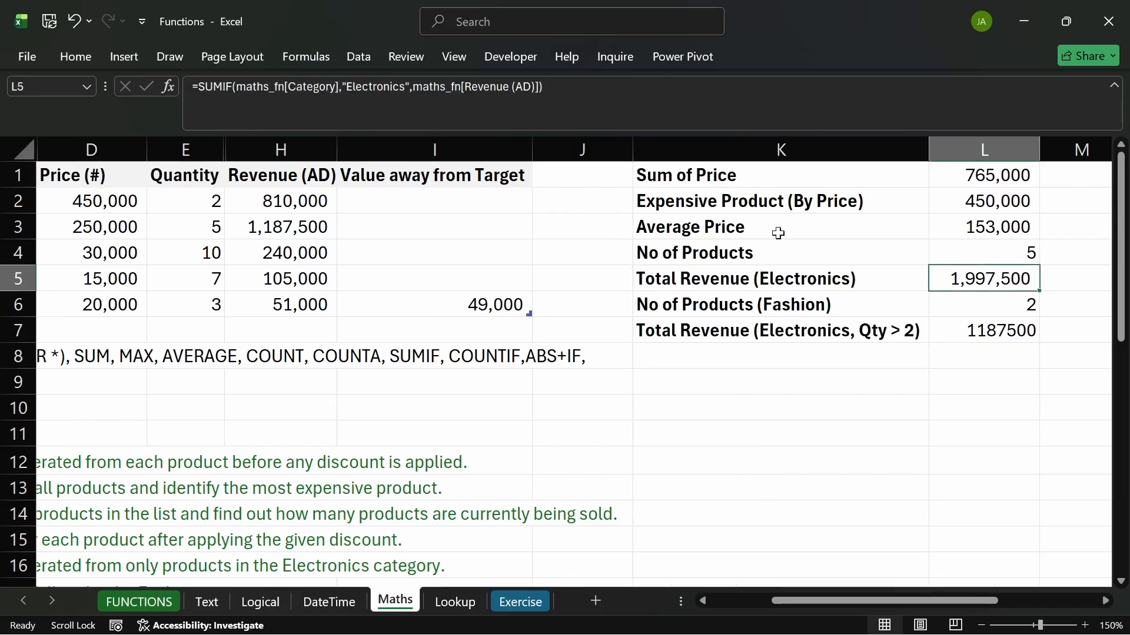
click(80, 65)
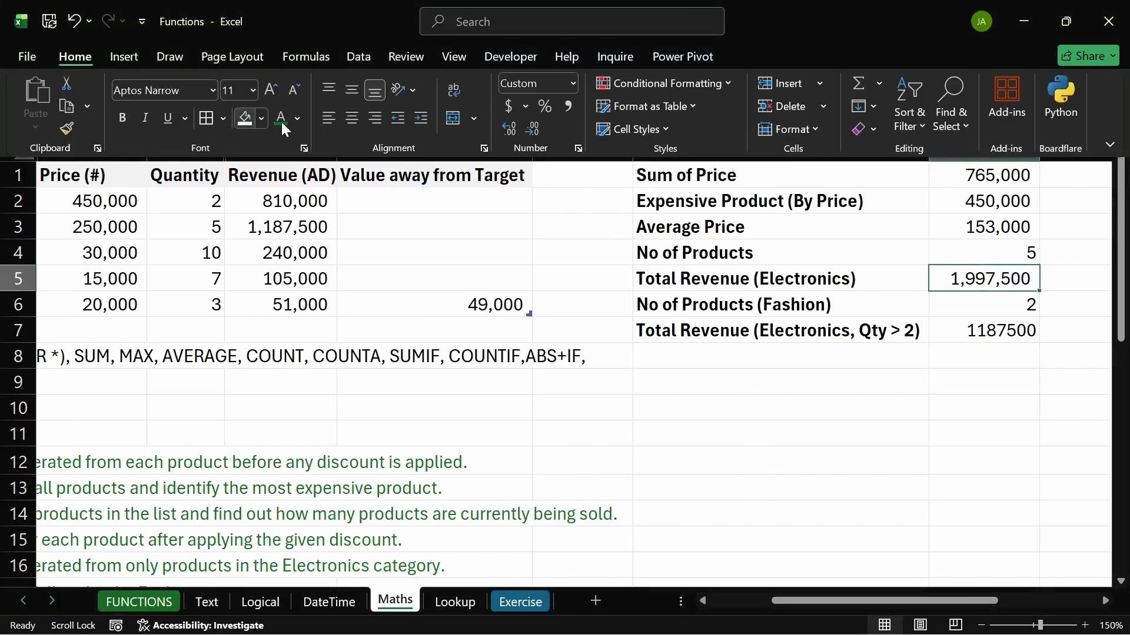
click(568, 107)
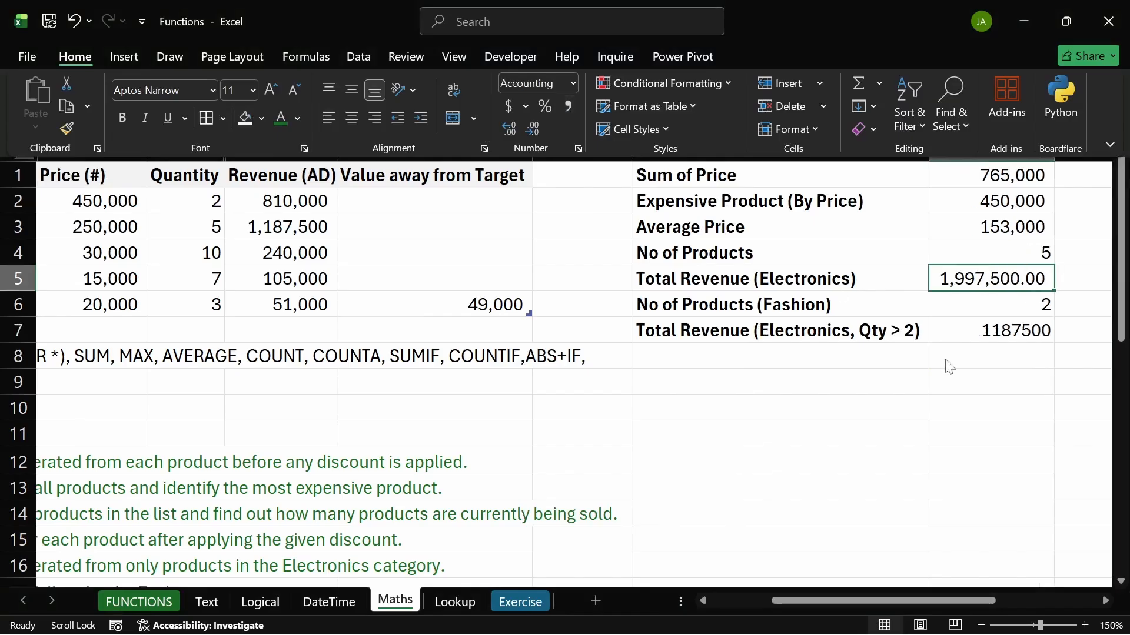
click(535, 131)
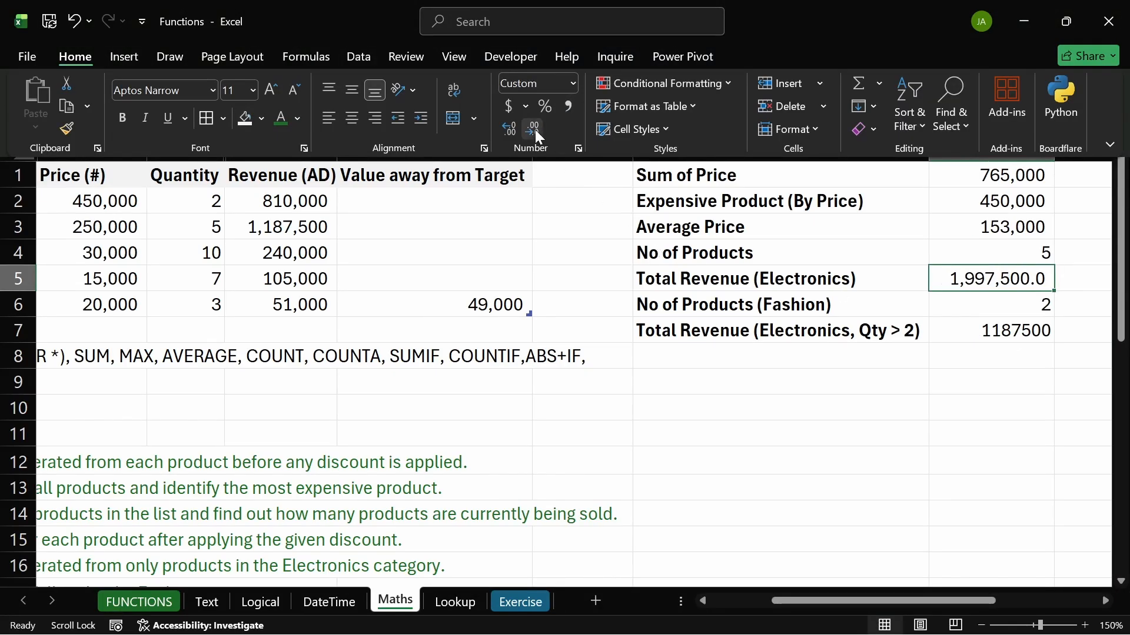
click(535, 129)
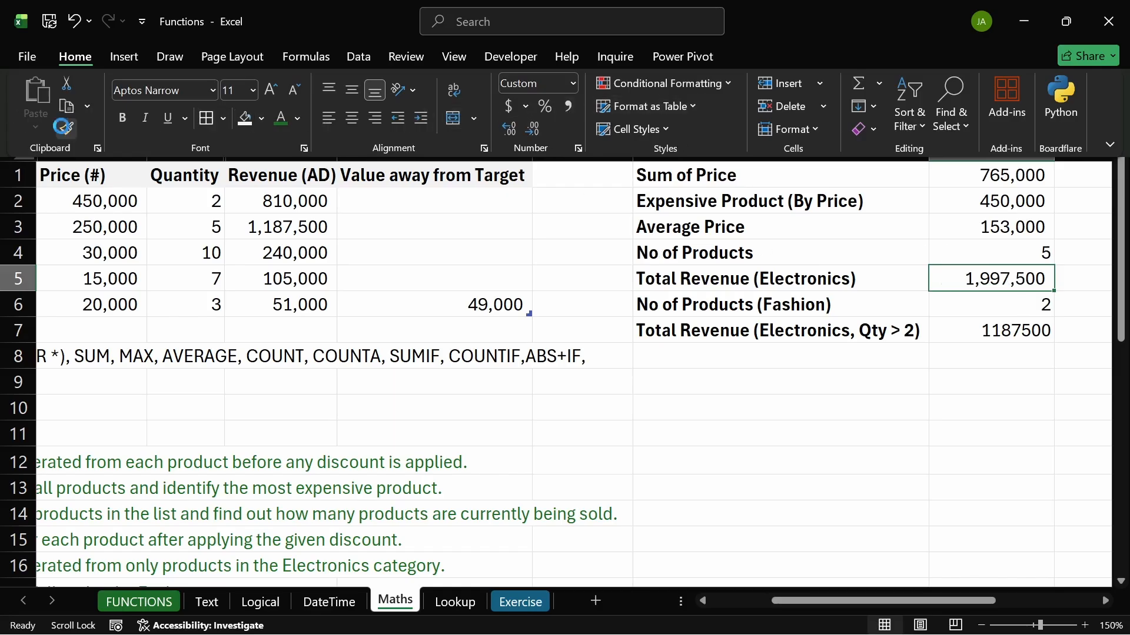
- Copy the number format of L5 to the total revenue in L7 with Format Painter
click(64, 127)
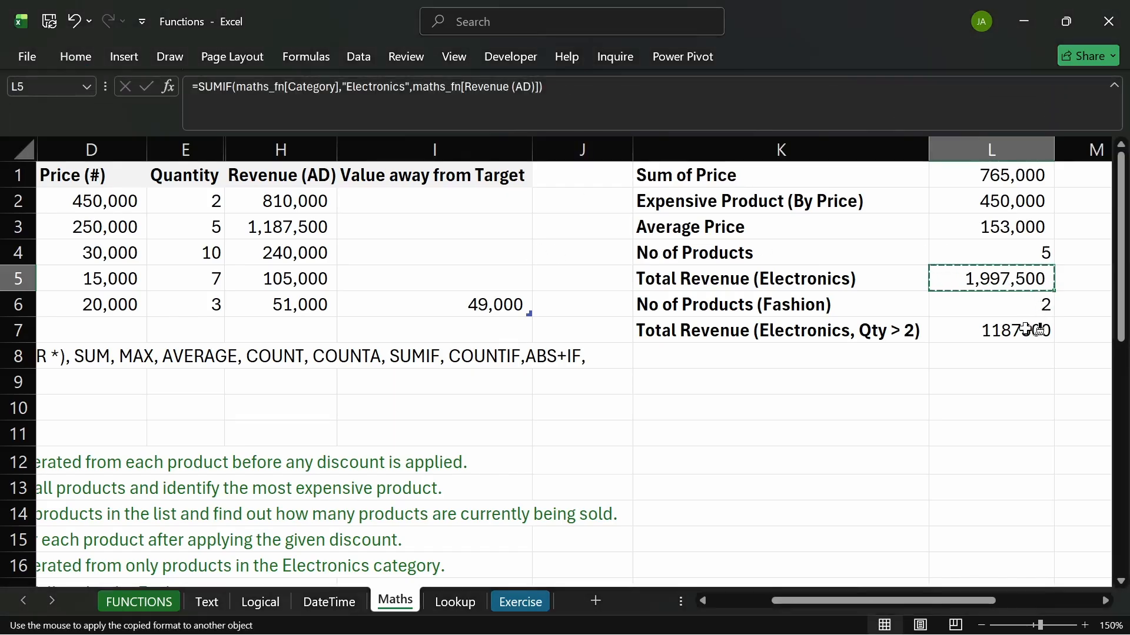
click(1031, 330)
click(821, 380)
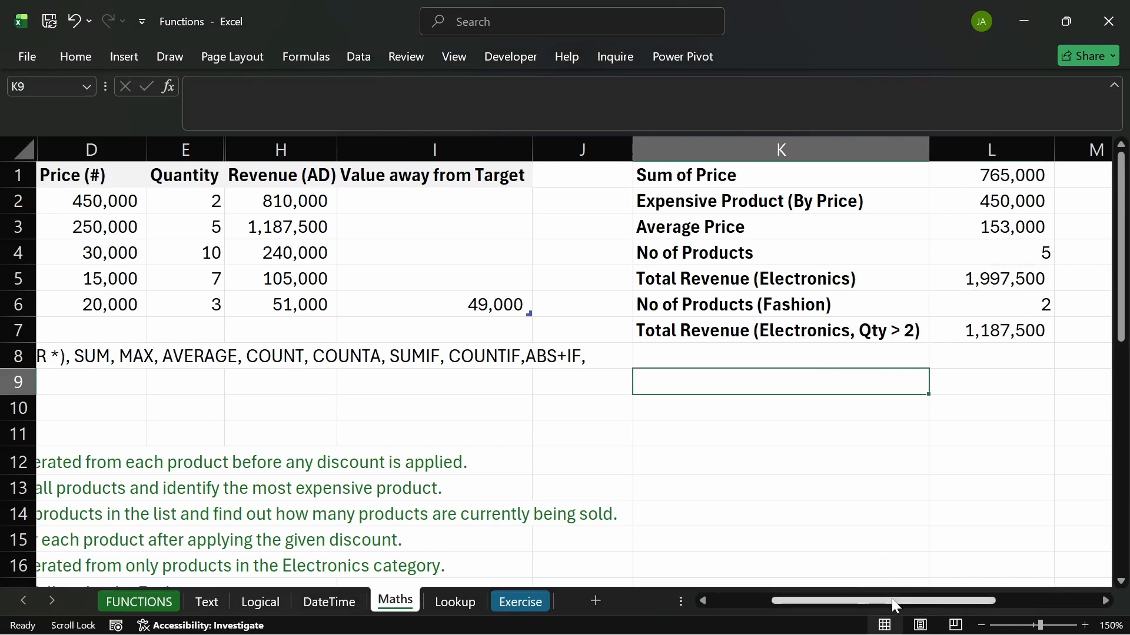
- Check the category, quantity and revenue of the two Electronics rows against the SUMIFS result in L7
drag(824, 600, 817, 600)
drag(247, 197, 315, 223)
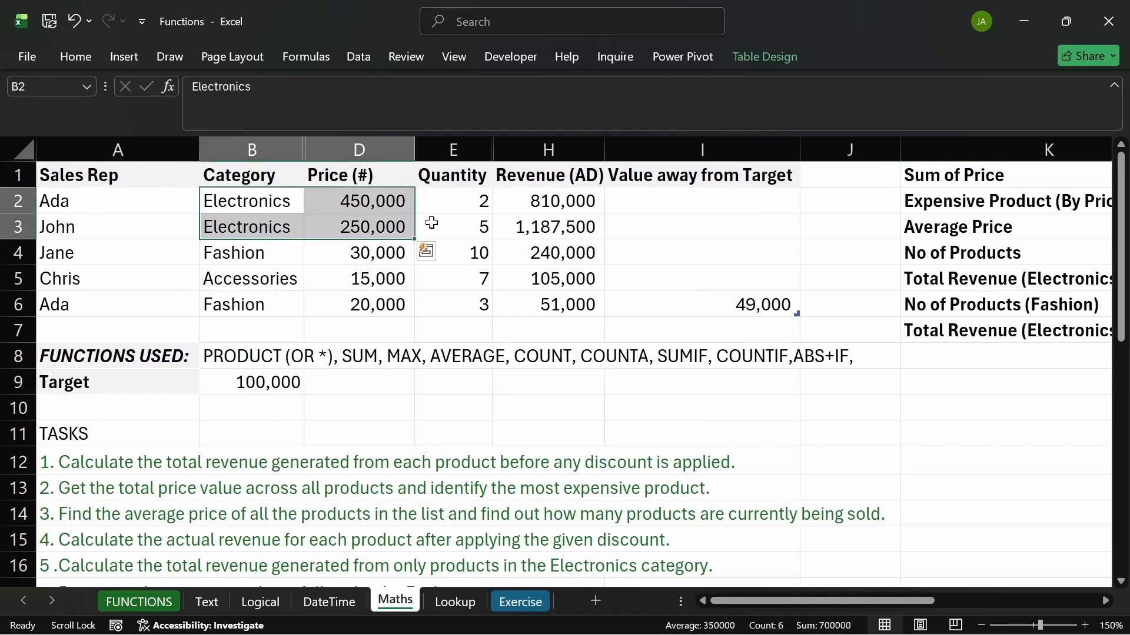
click(473, 204)
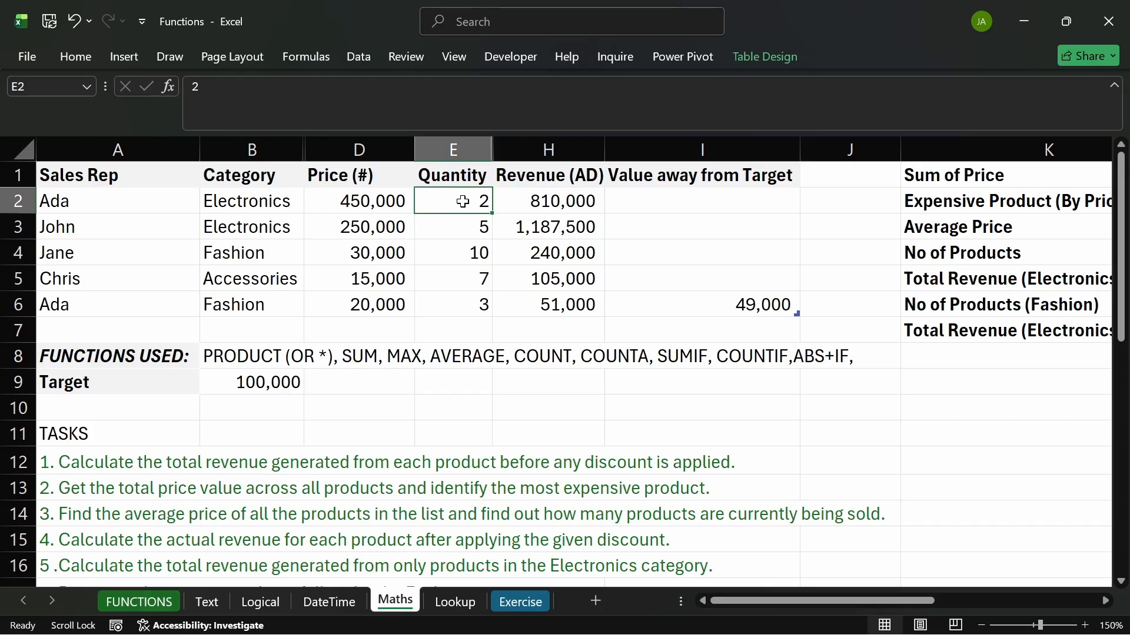
click(568, 199)
click(461, 206)
click(444, 229)
drag(264, 231, 465, 230)
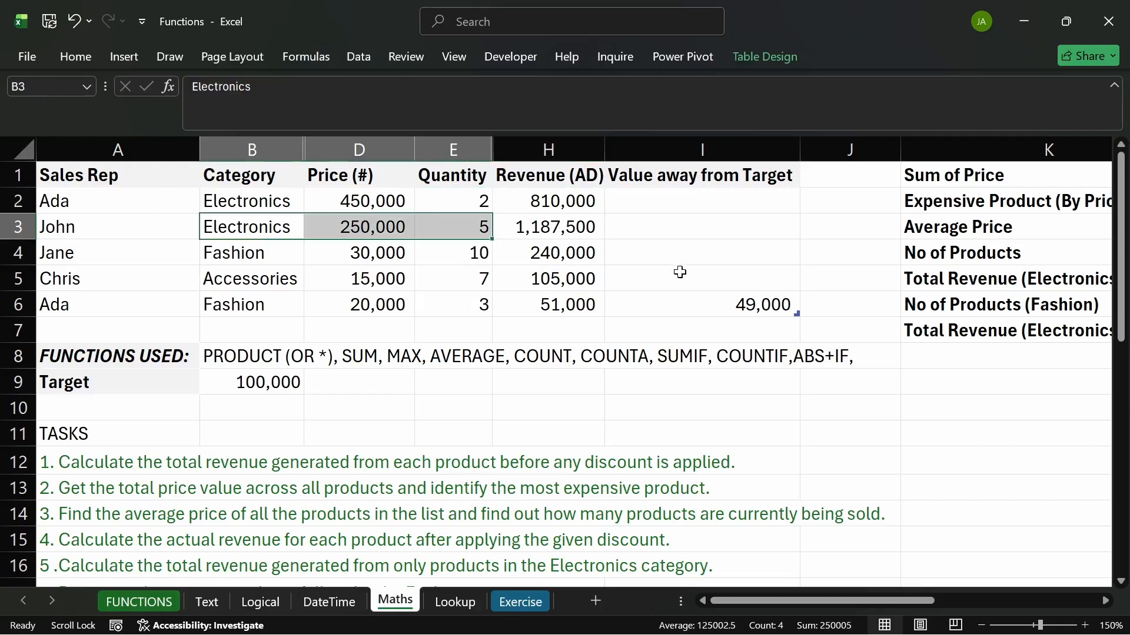
click(588, 229)
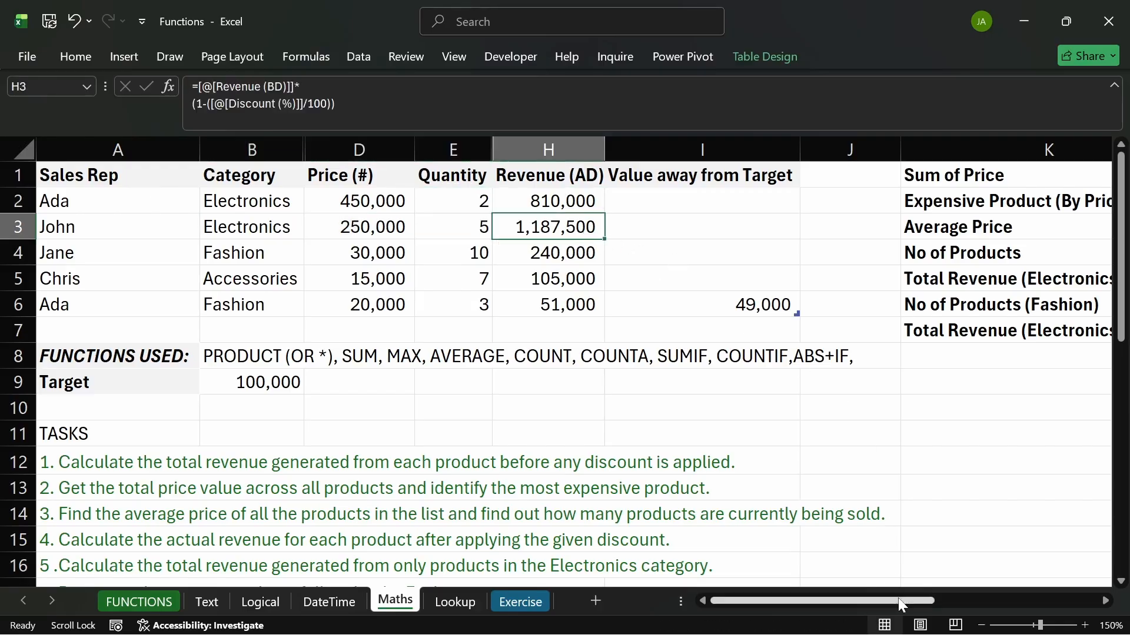
drag(902, 601, 971, 597)
click(964, 340)
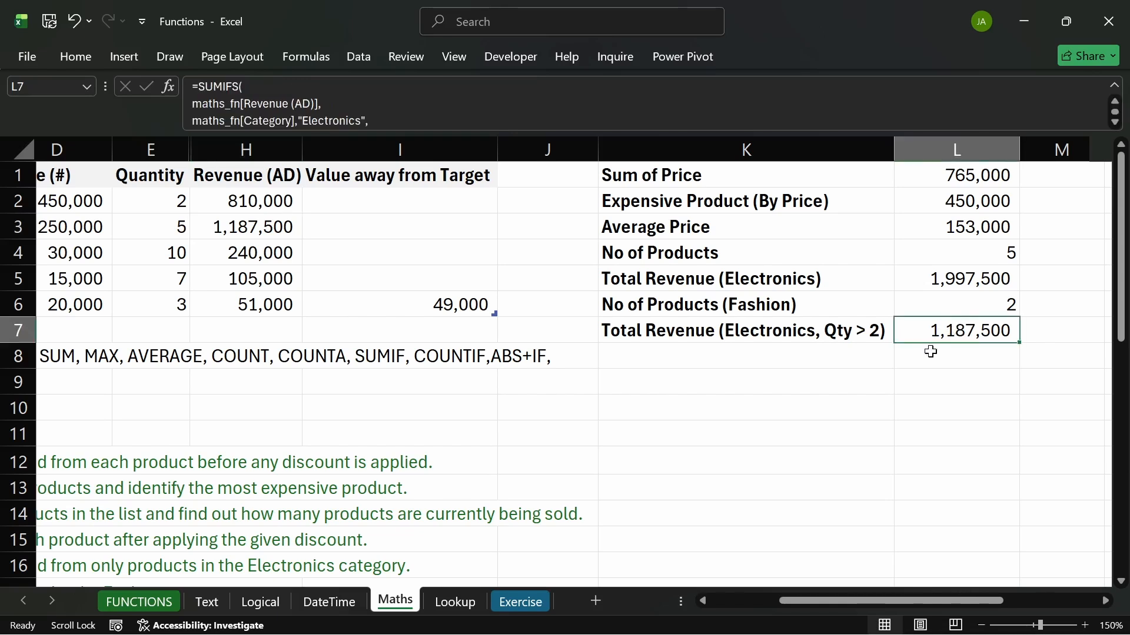
- Copy the formatting of the Value away from Target header to the summary labels in K1:K7 with Format Painter
drag(689, 174, 716, 328)
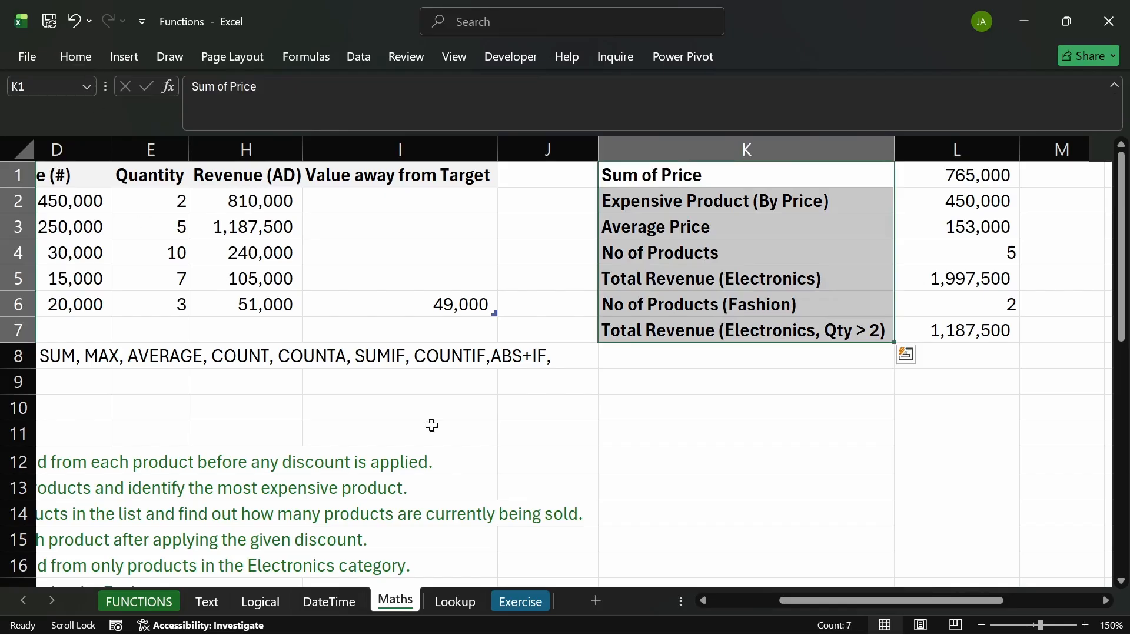
click(362, 172)
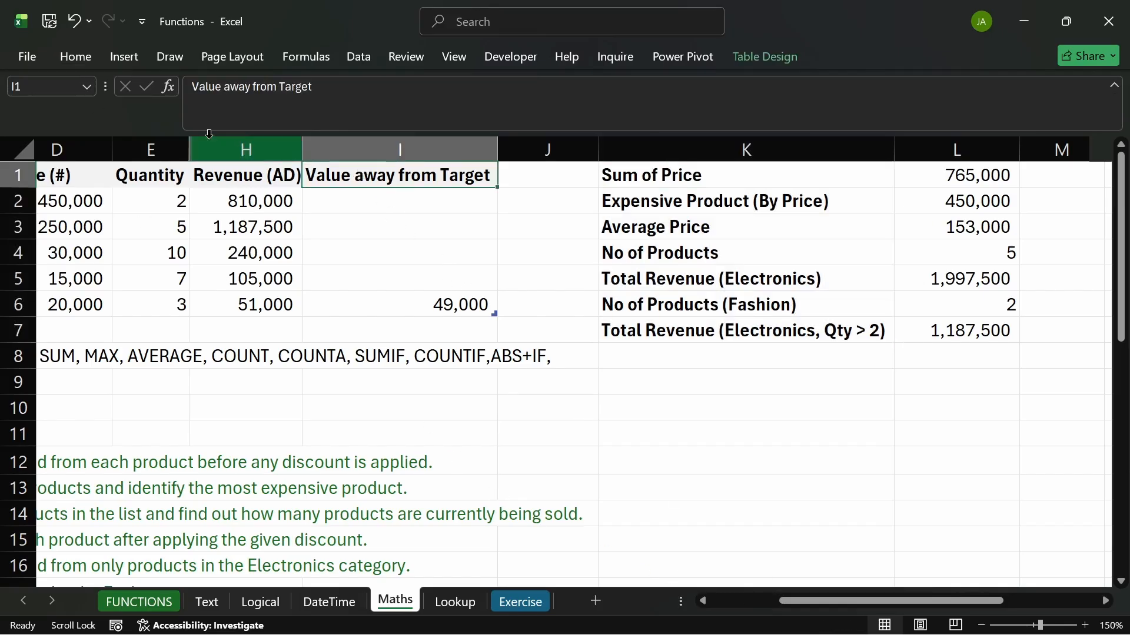
click(75, 56)
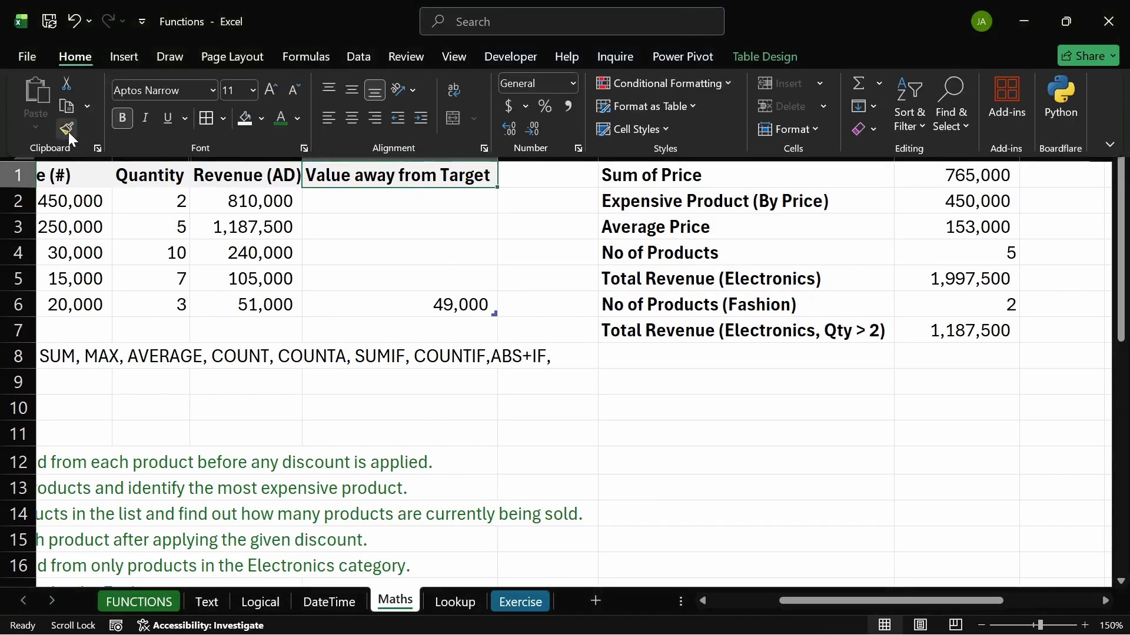
click(68, 131)
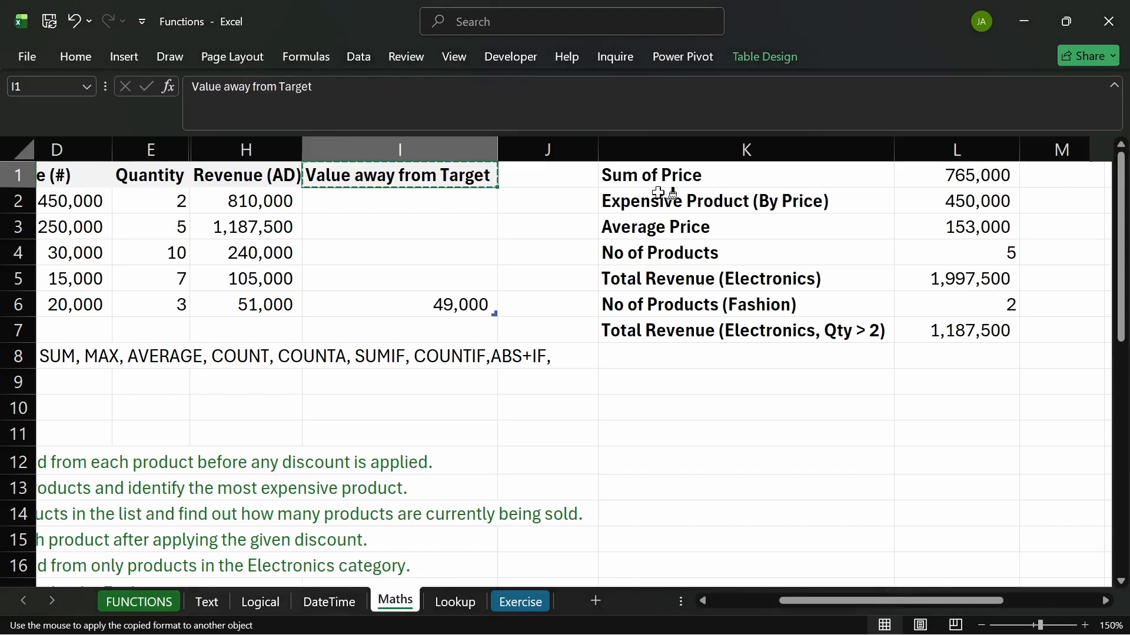
drag(660, 184, 671, 324)
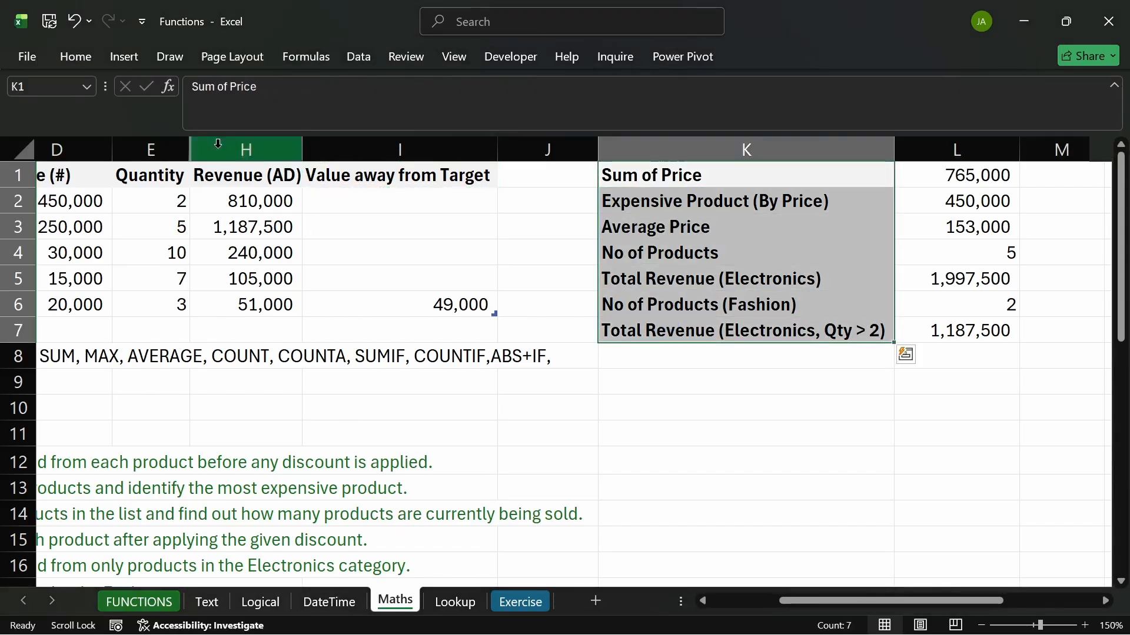
- Copy the formatting of the FUNCTIONS USED and Target labels in A8:A9 to the summary labels in K1:K7 with Format Painter
drag(834, 604, 766, 604)
drag(88, 352, 101, 380)
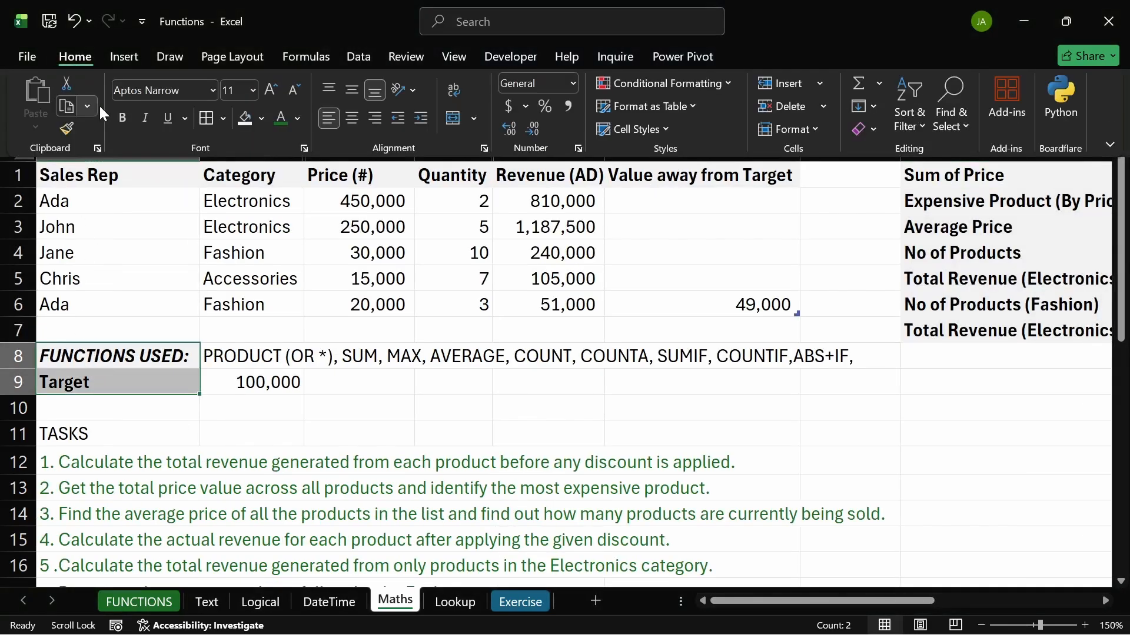
click(66, 127)
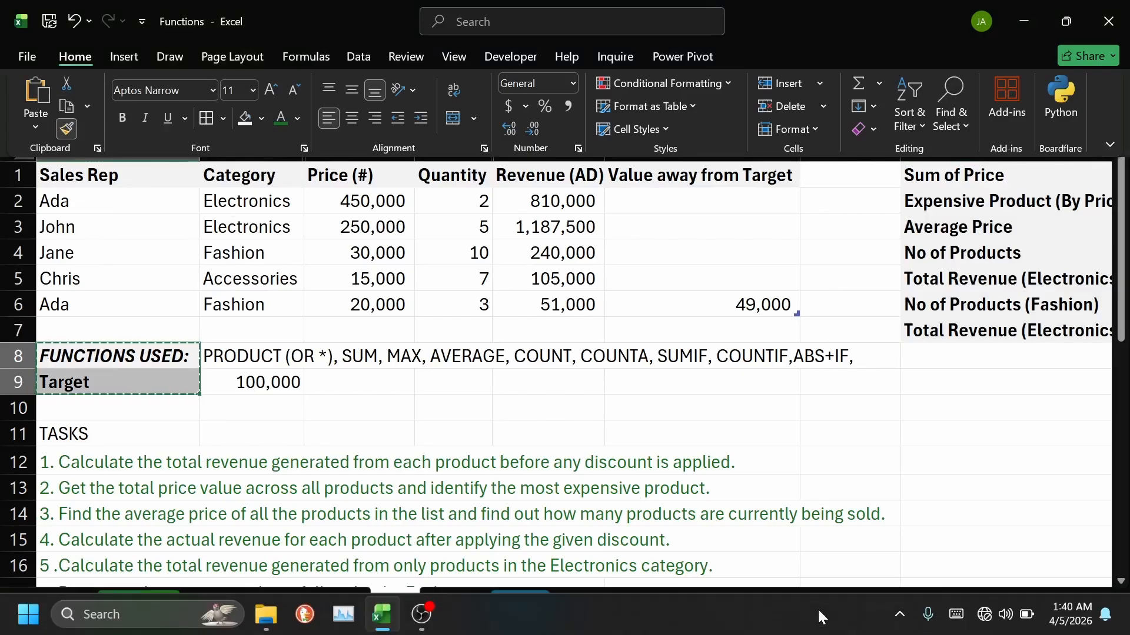
drag(817, 600, 896, 600)
drag(637, 175, 644, 329)
click(633, 377)
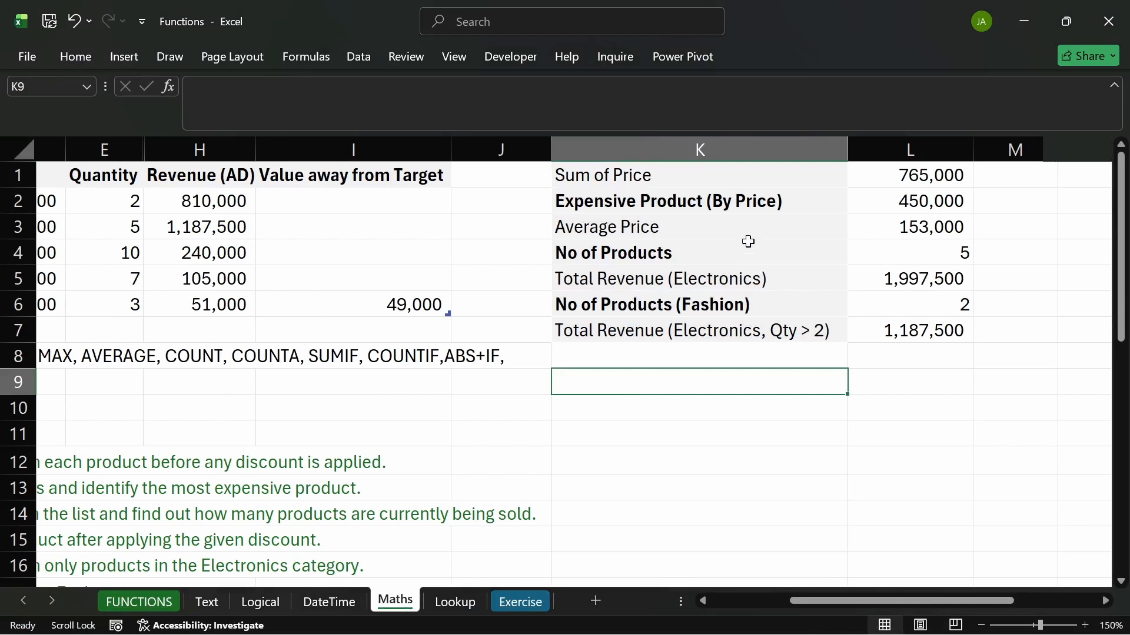
- Make the summary labels in K1, K3, K5 and K7 bold
click(681, 175)
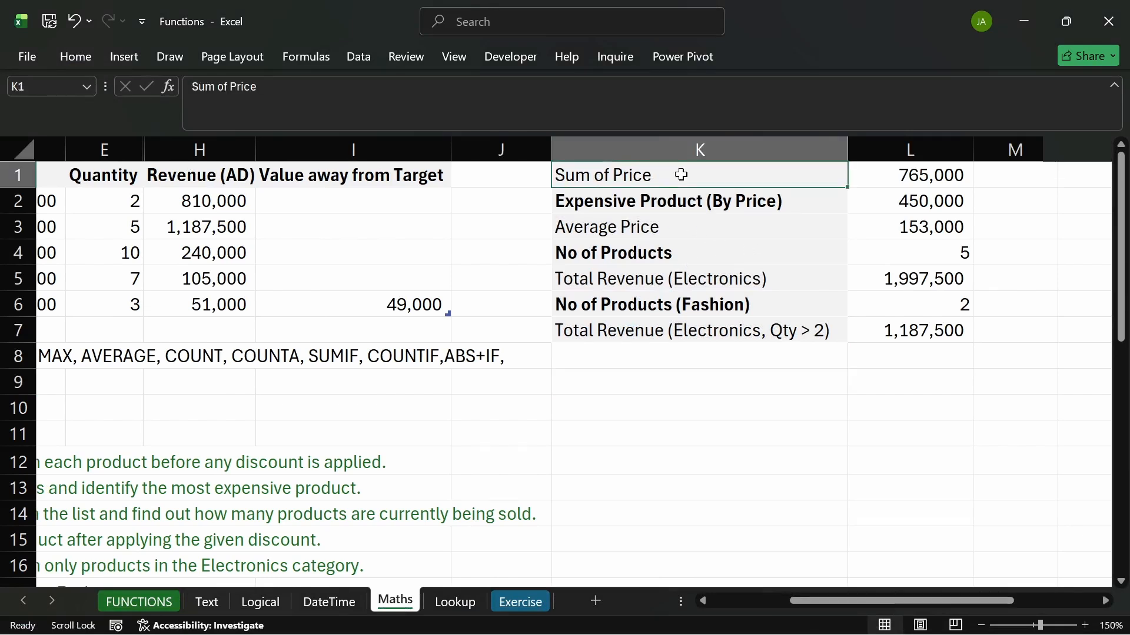
key(ctrl+b)
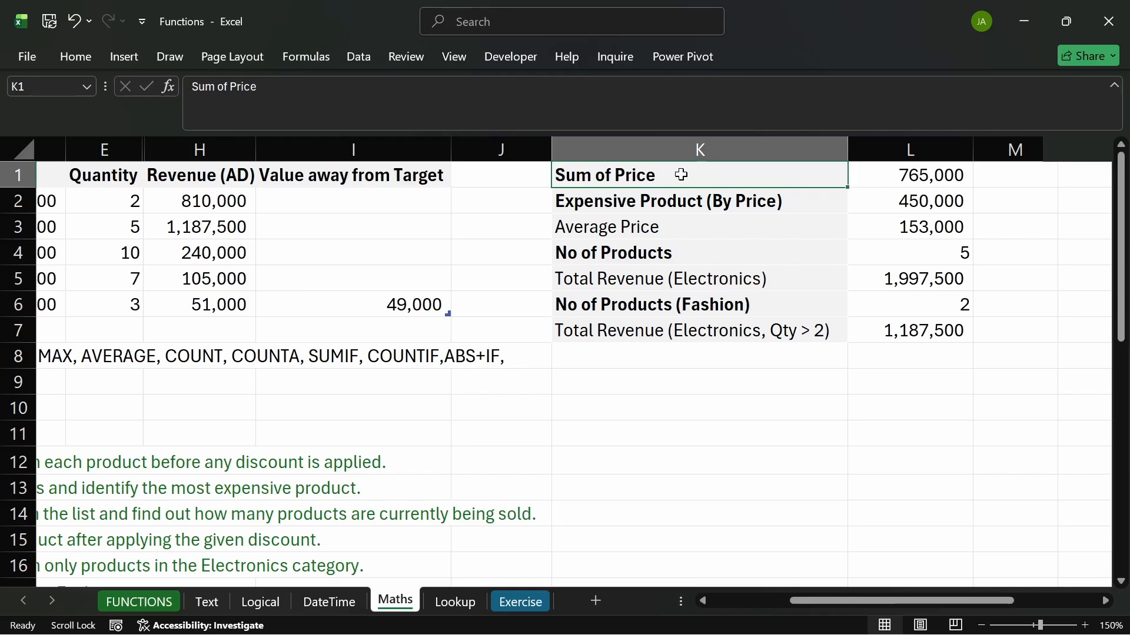
click(674, 228)
key(ctrl+b)
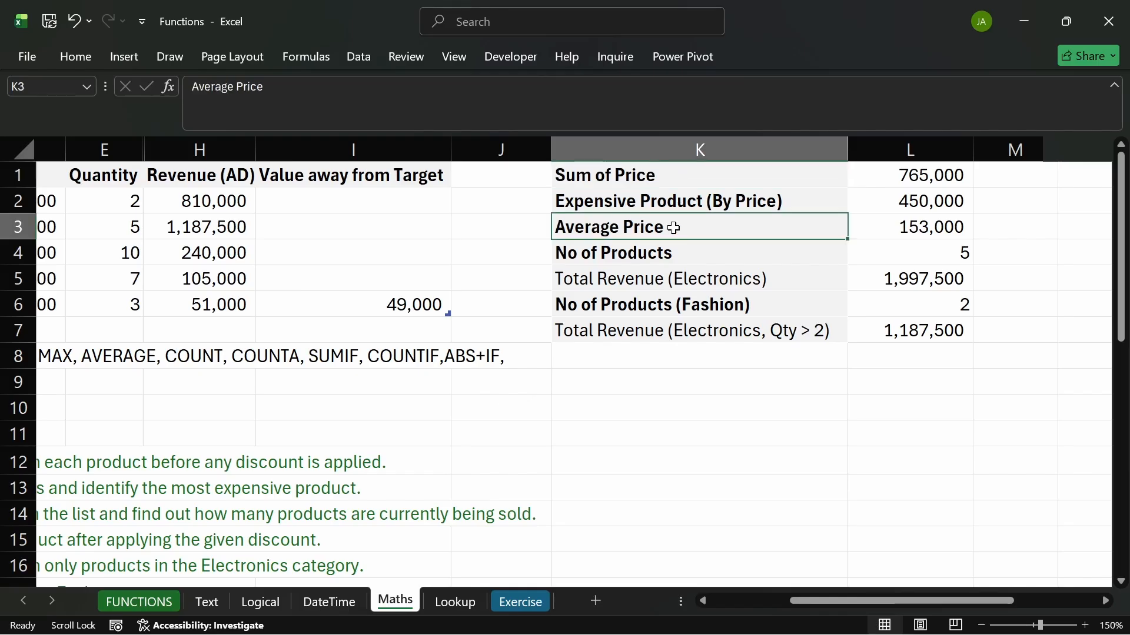
click(668, 279)
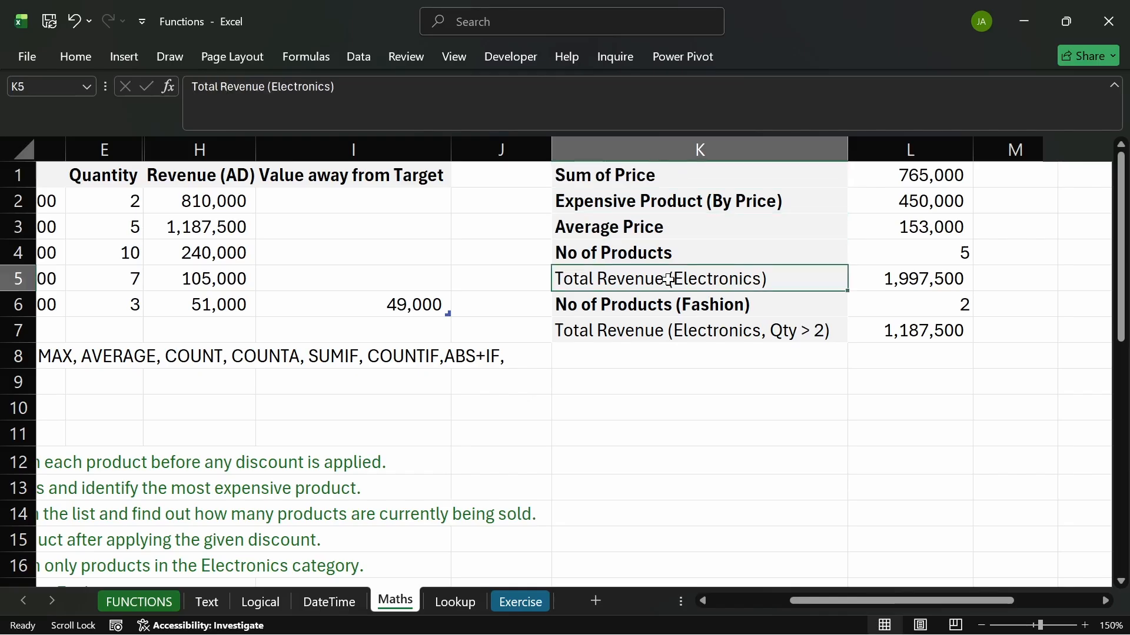
key(ctrl+b)
click(674, 332)
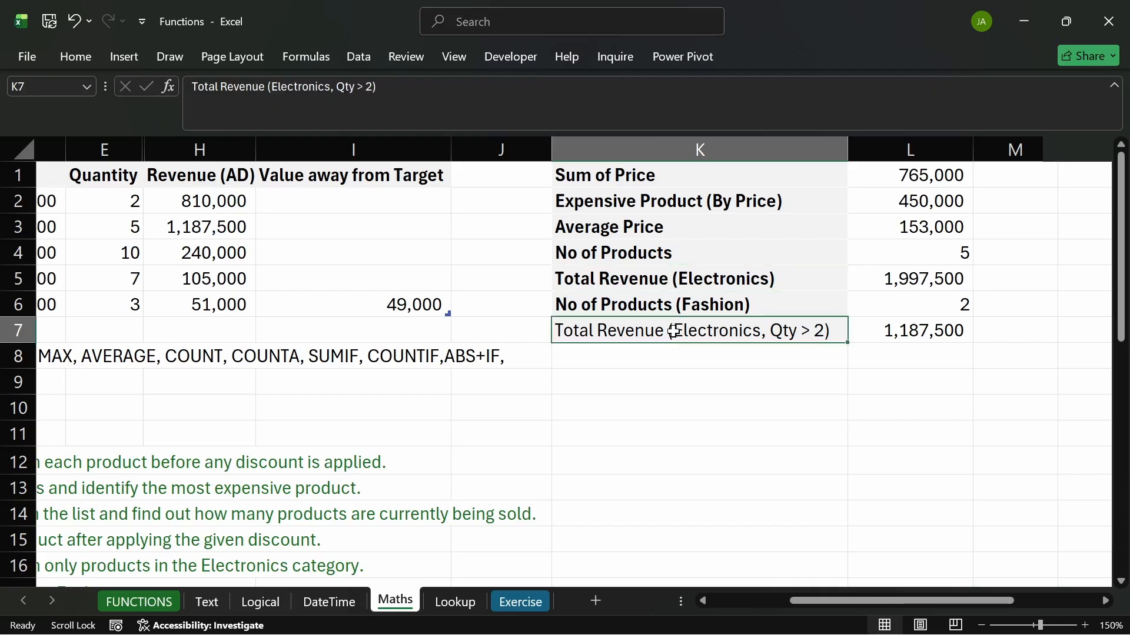
key(ctrl+b)
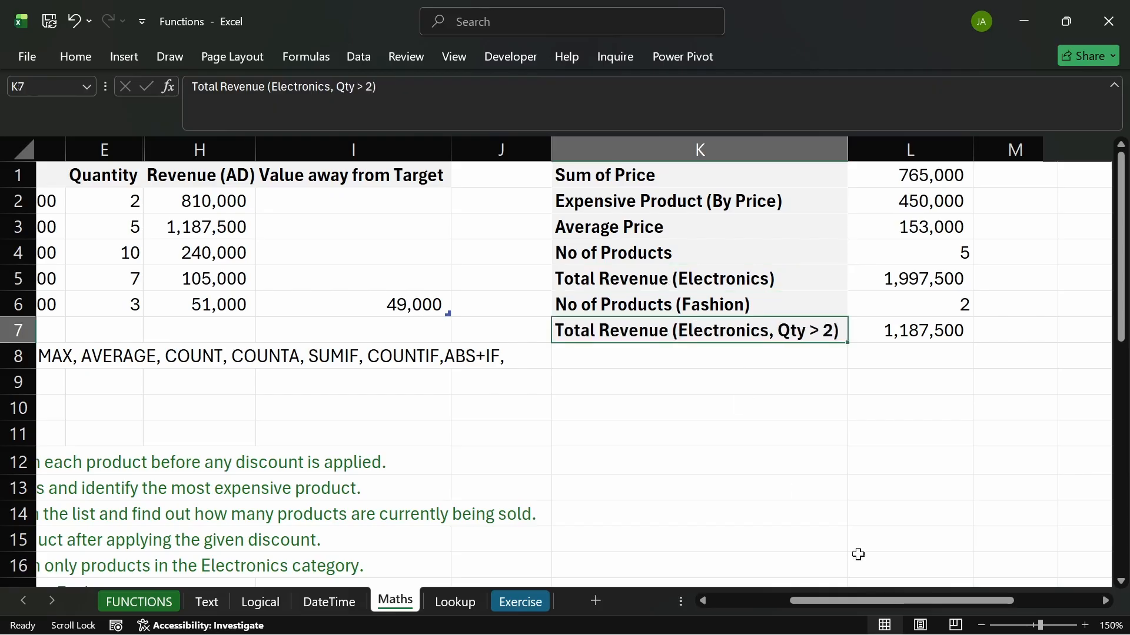
drag(863, 602, 644, 583)
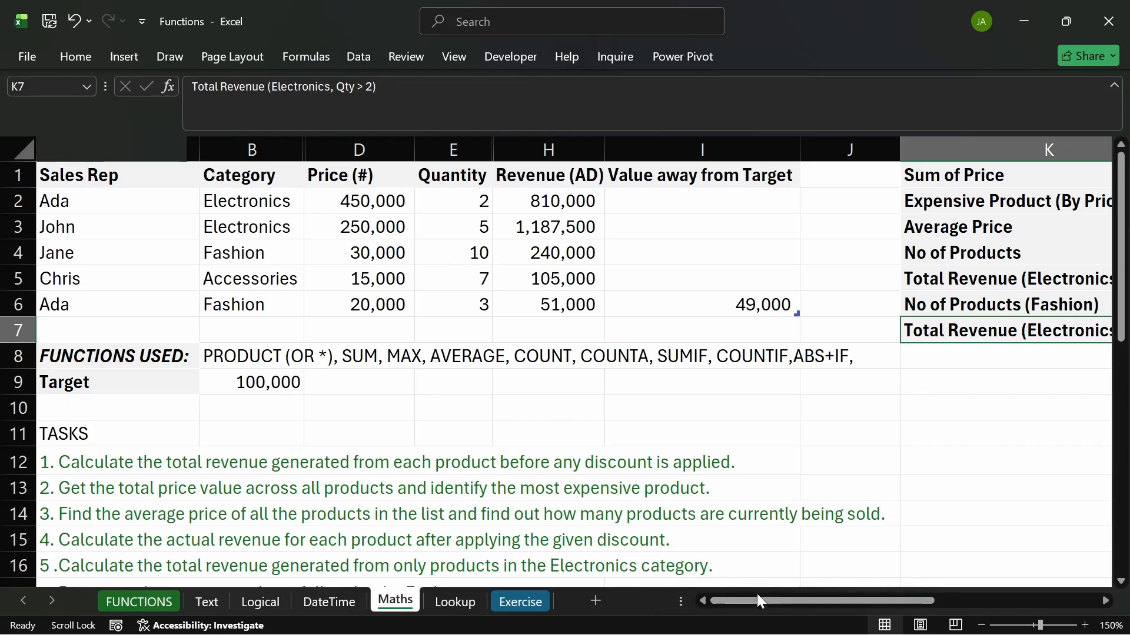
drag(756, 600, 870, 602)
click(646, 384)
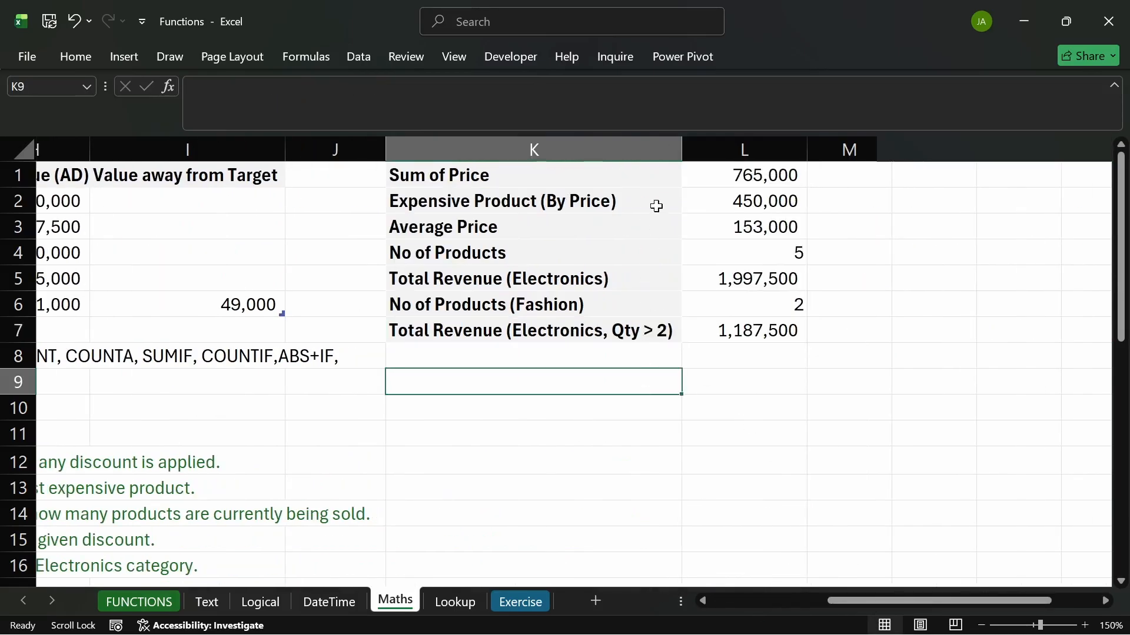
drag(706, 167, 722, 327)
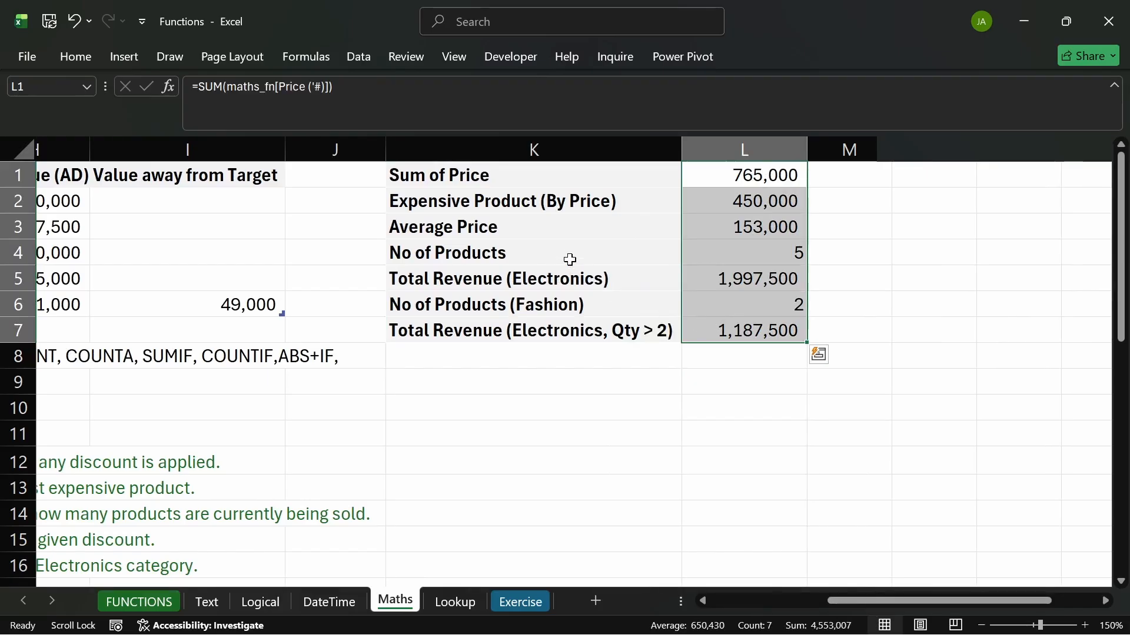
click(552, 432)
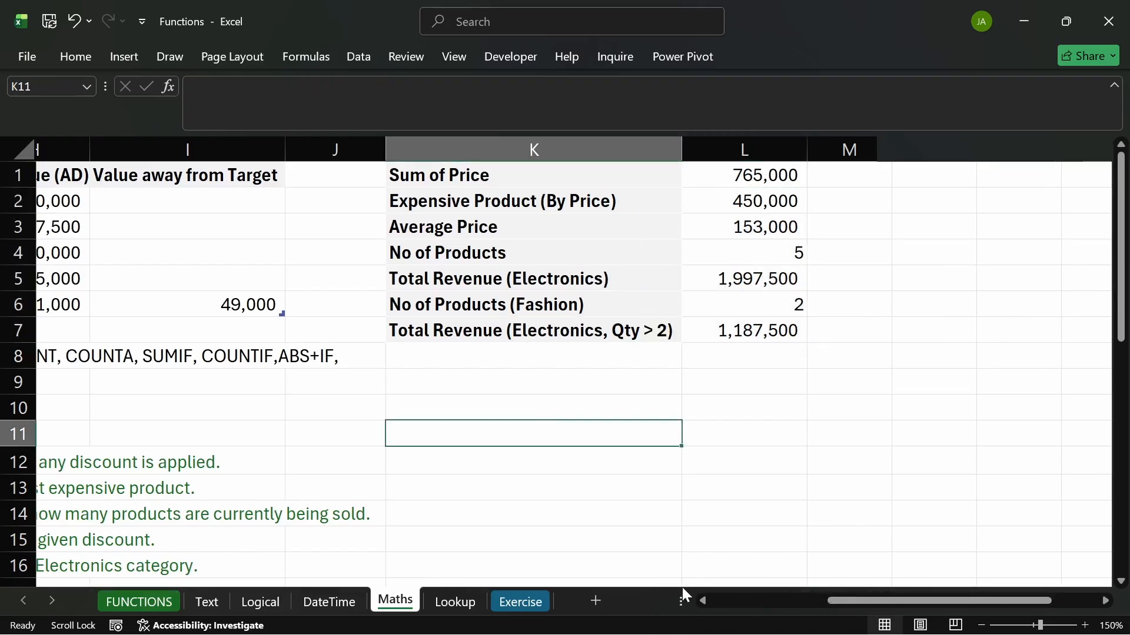
- Set the font colour of task 8 in A19 to the same green as the completed tasks above it
drag(846, 601, 728, 600)
scroll(345, 439, down, 2)
click(115, 488)
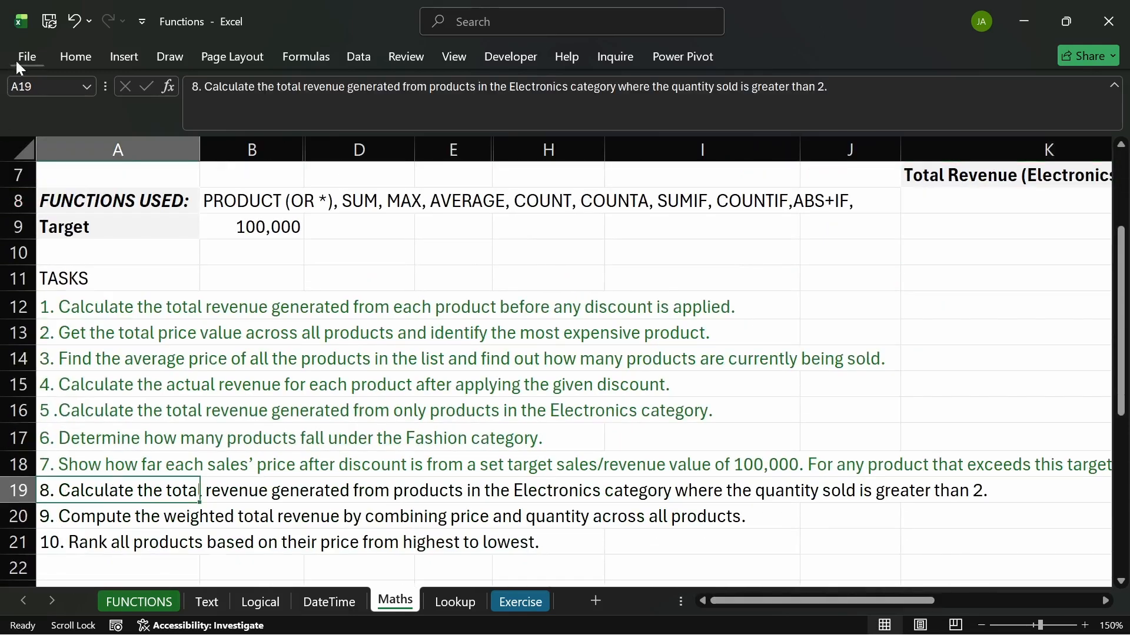
click(75, 58)
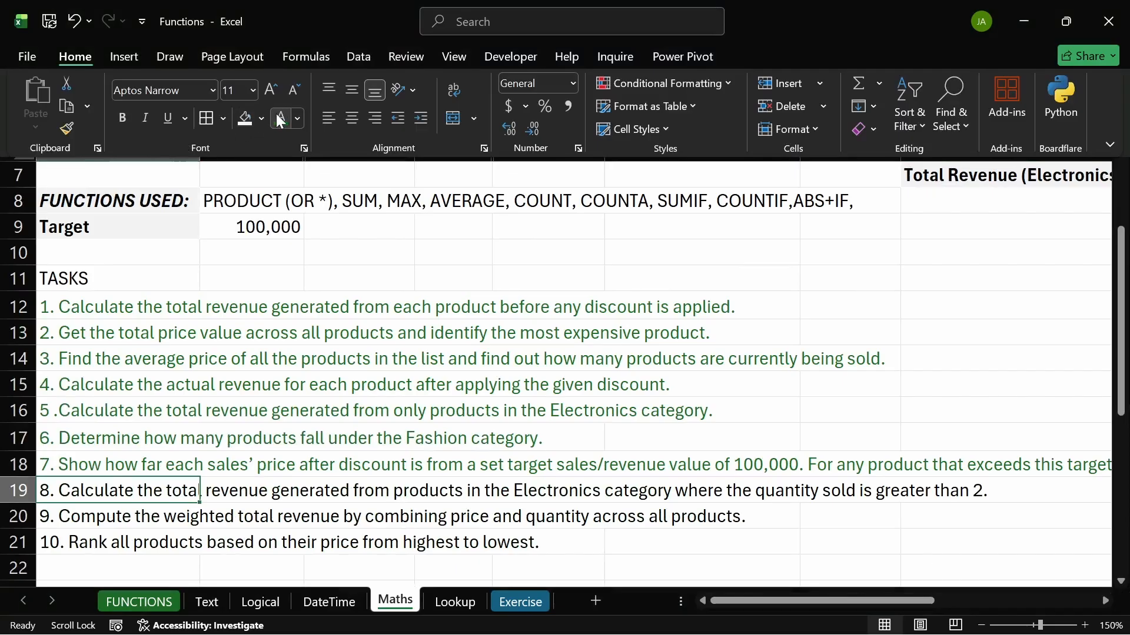
click(97, 518)
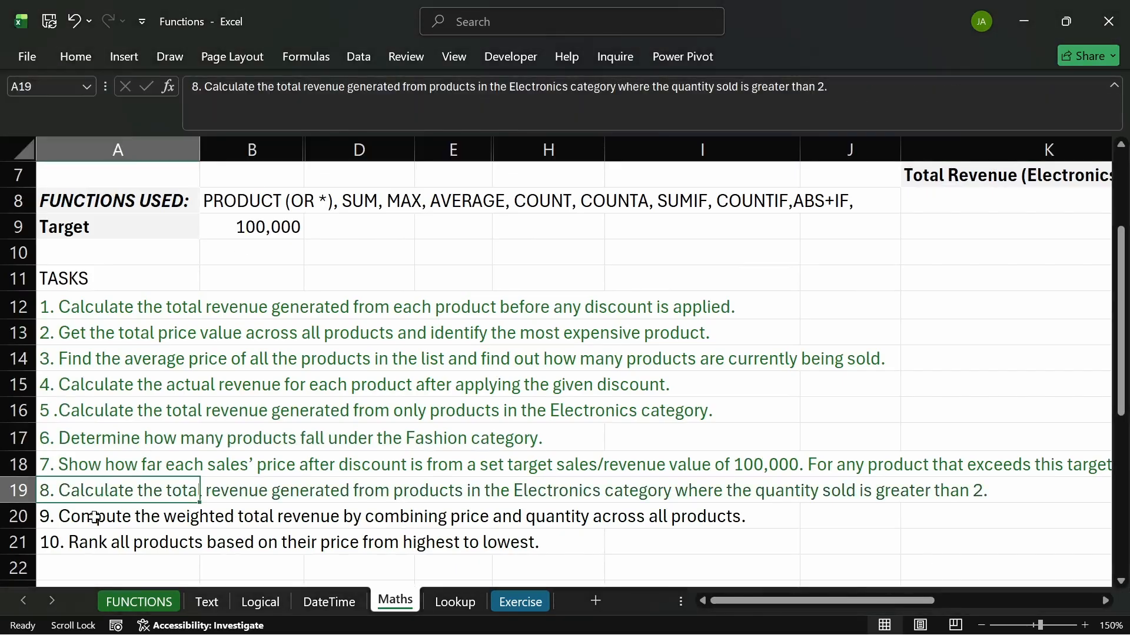
- Append "SUMIFS," to the end of the list of functions used in B8
click(97, 518)
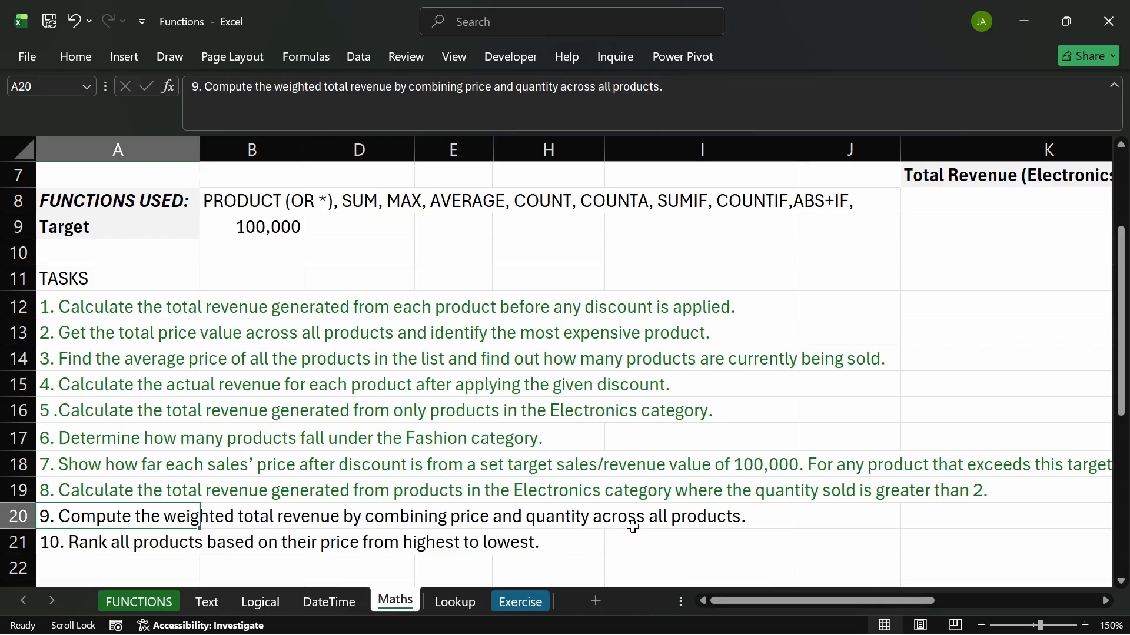
scroll(696, 371, up, 2)
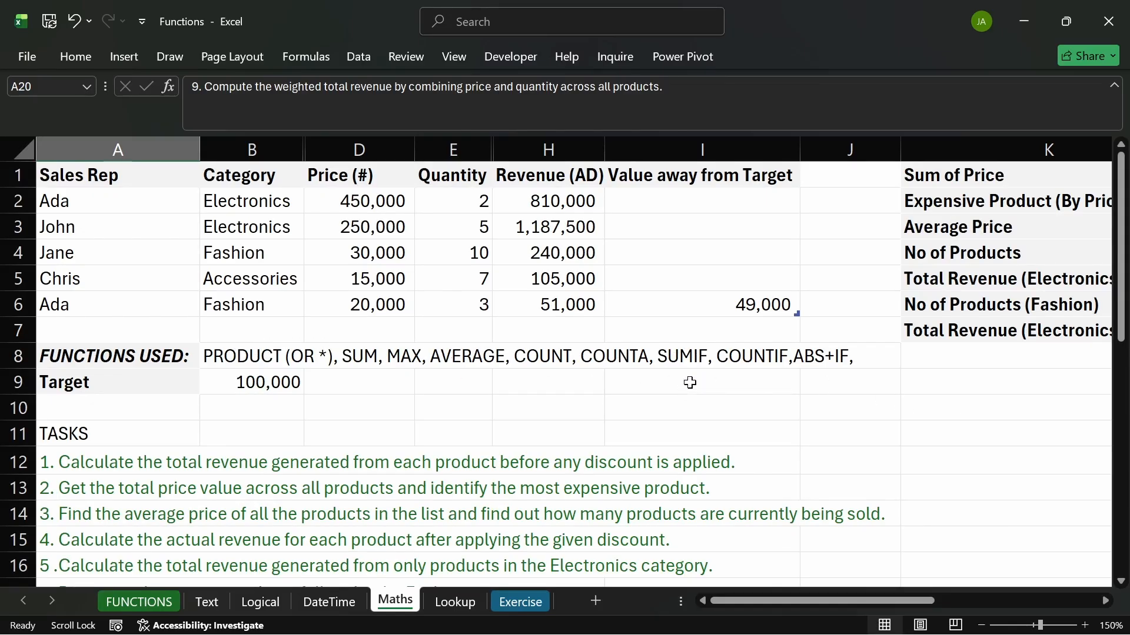
drag(791, 601, 848, 588)
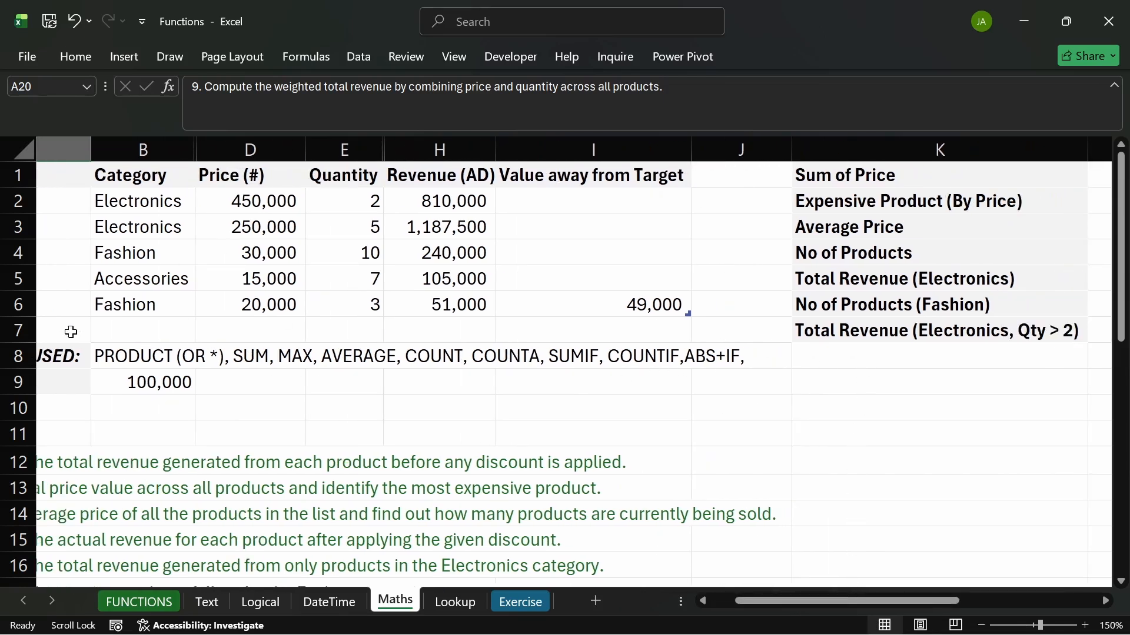
double_click(185, 355)
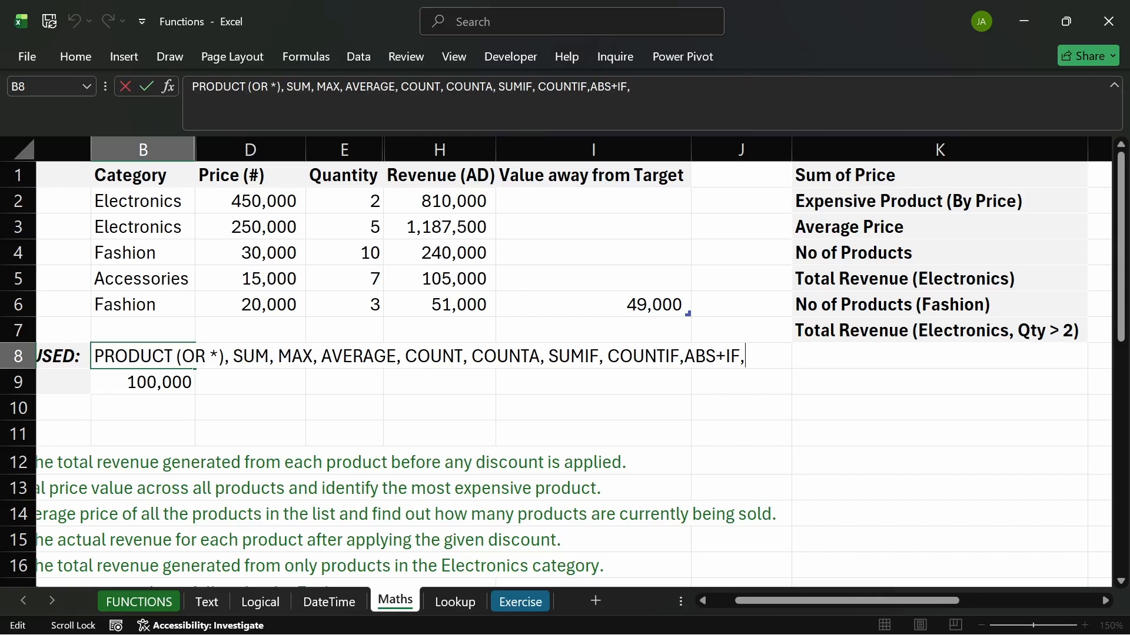
text(SIUMIFS)
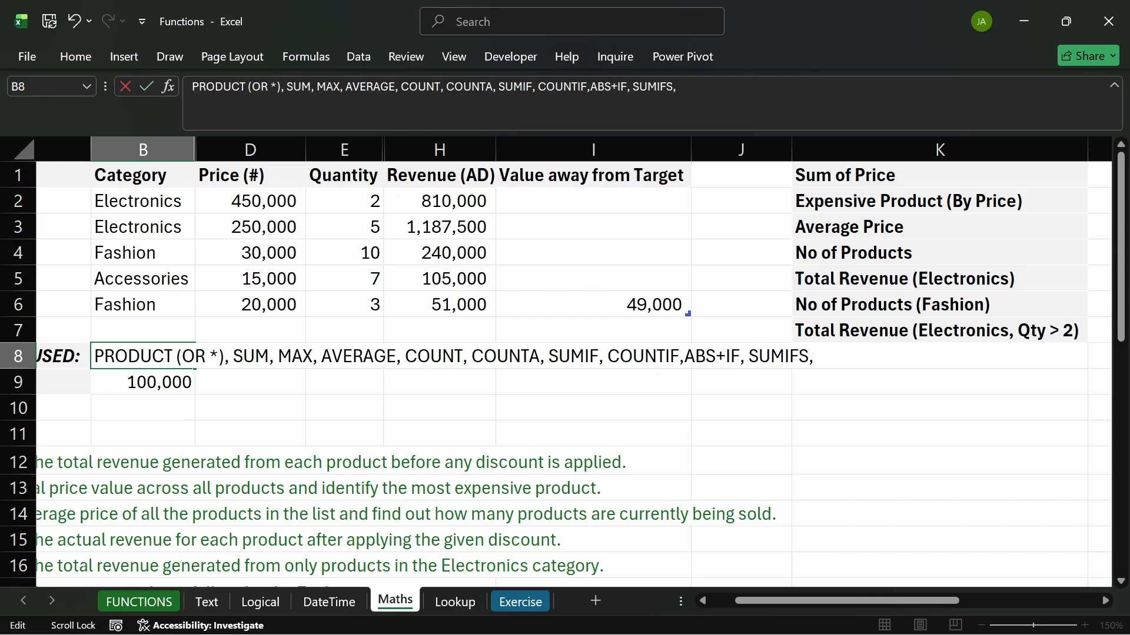
text(,)
key(Return)
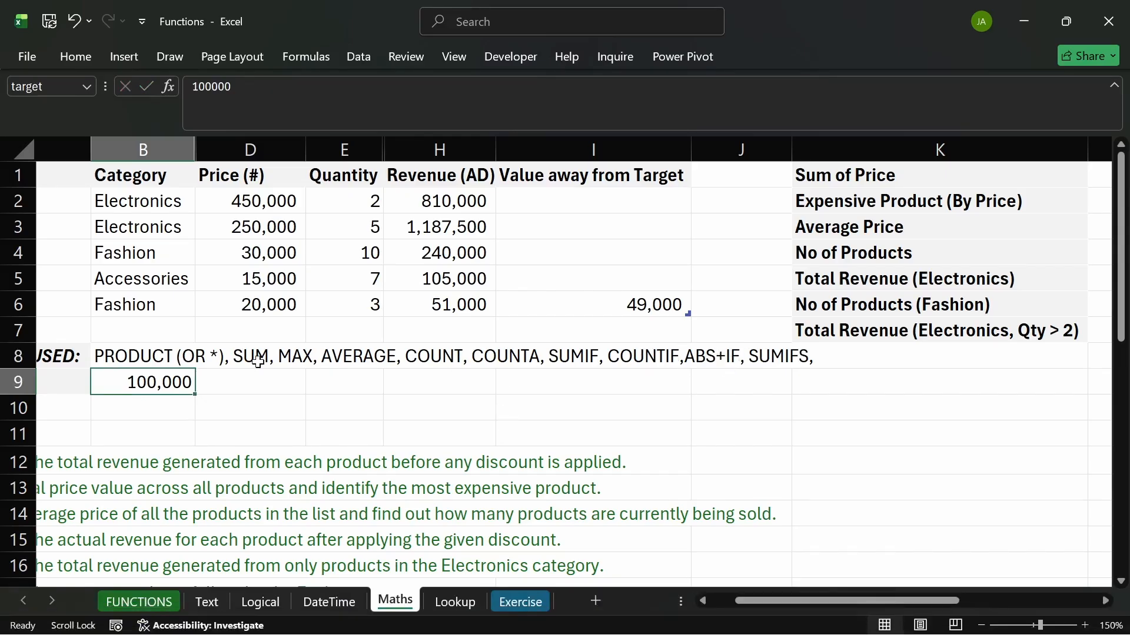
- Append "SUMPRODUCT," after SUMIFS in the list of functions used in B8
double_click(173, 356)
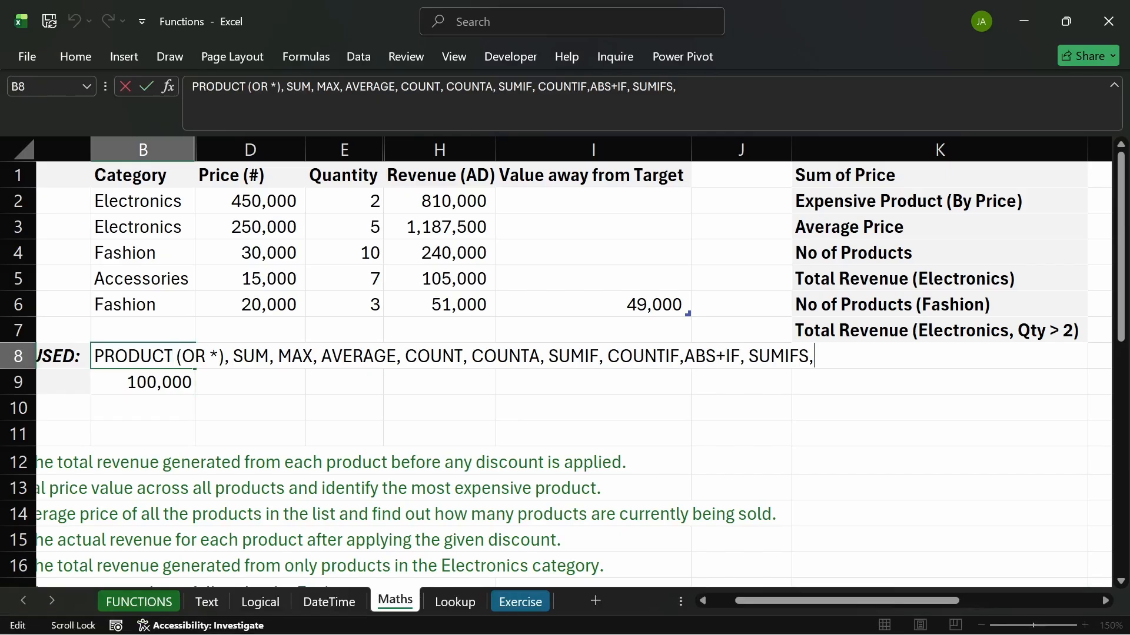
text(SUM)
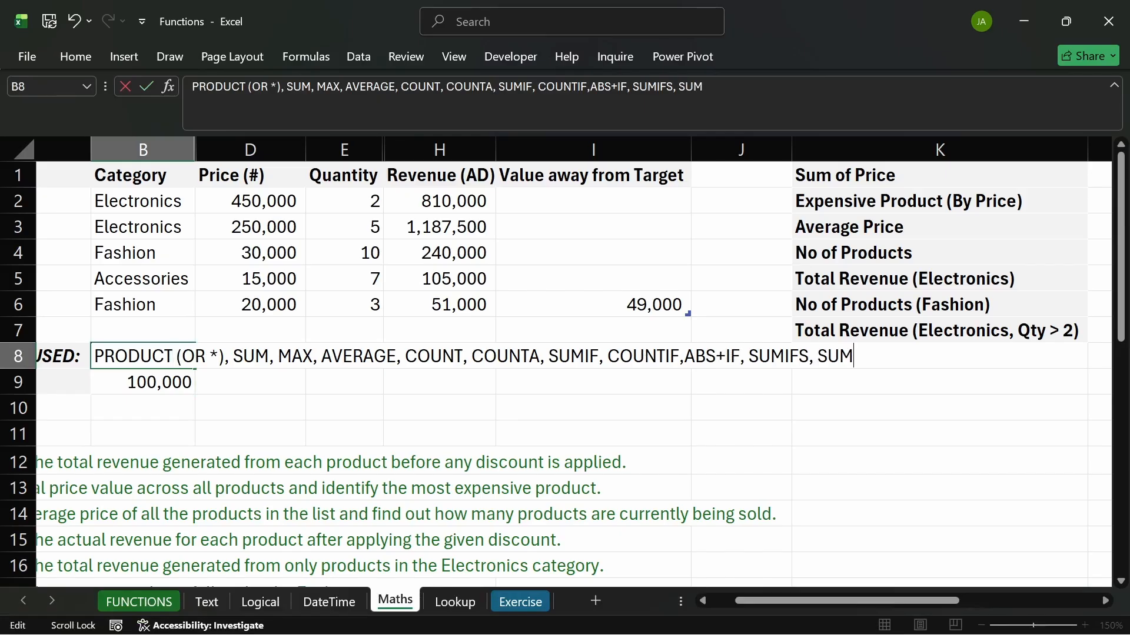
text(PRODUCT)
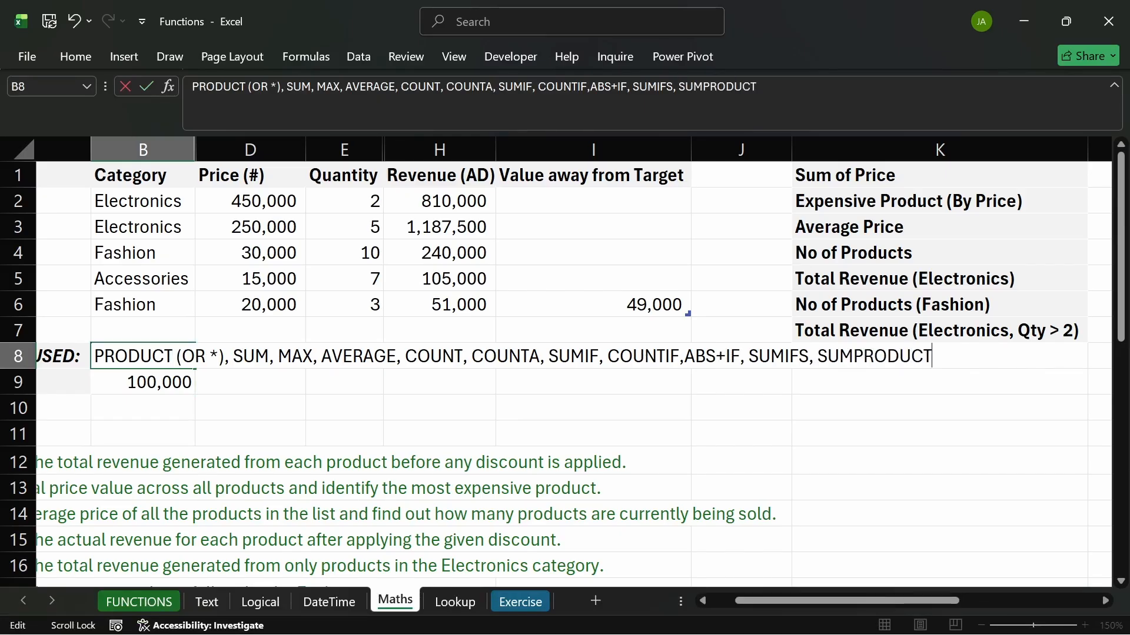
text(,)
key(Return)
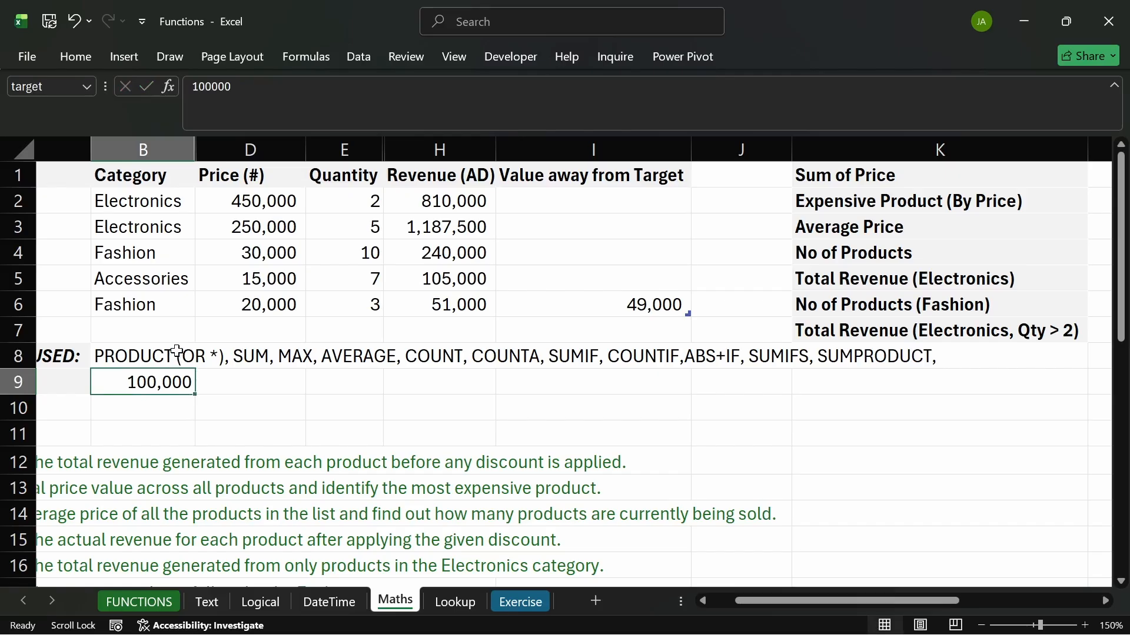
- Fill the formatted label in K7 down into K8 to extend the summary block by one row
scroll(486, 441, down, 3)
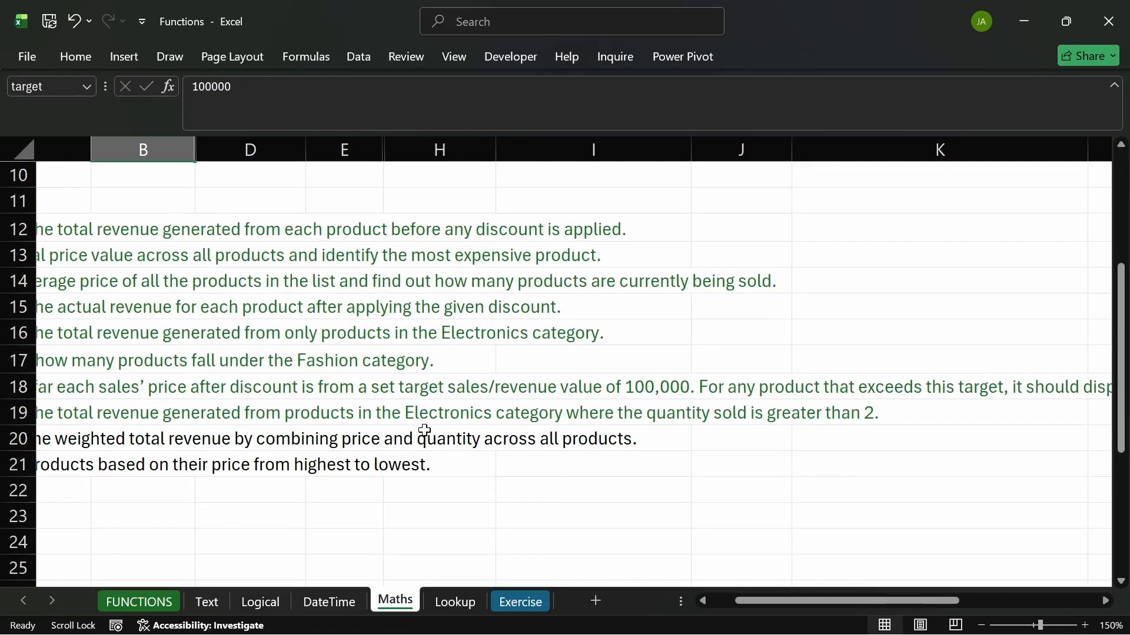
scroll(424, 433, up, 3)
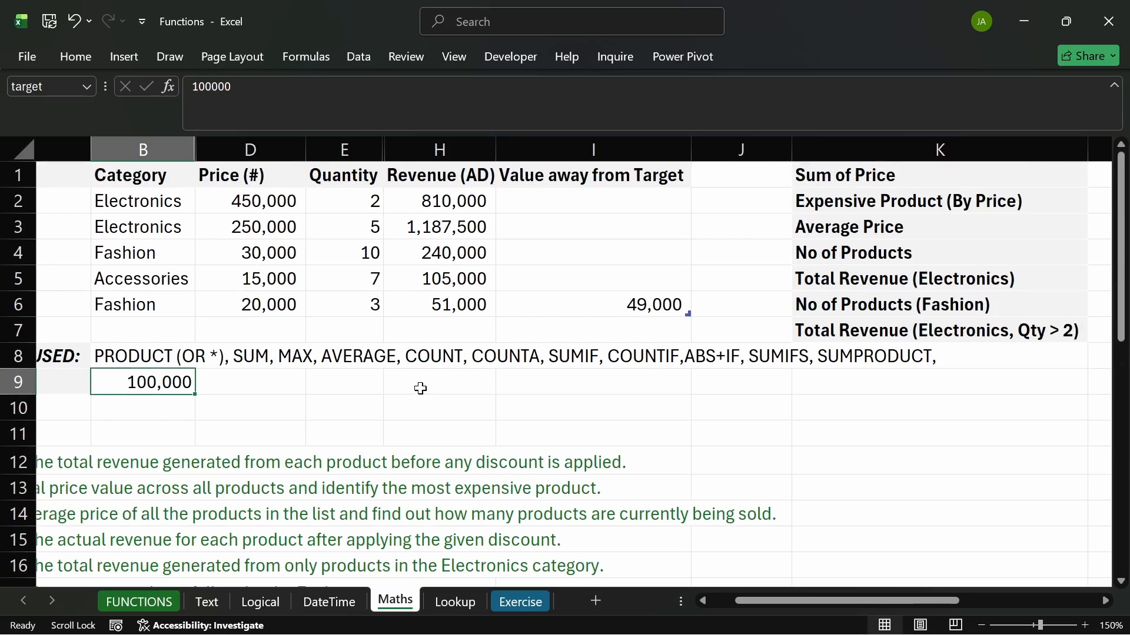
click(891, 356)
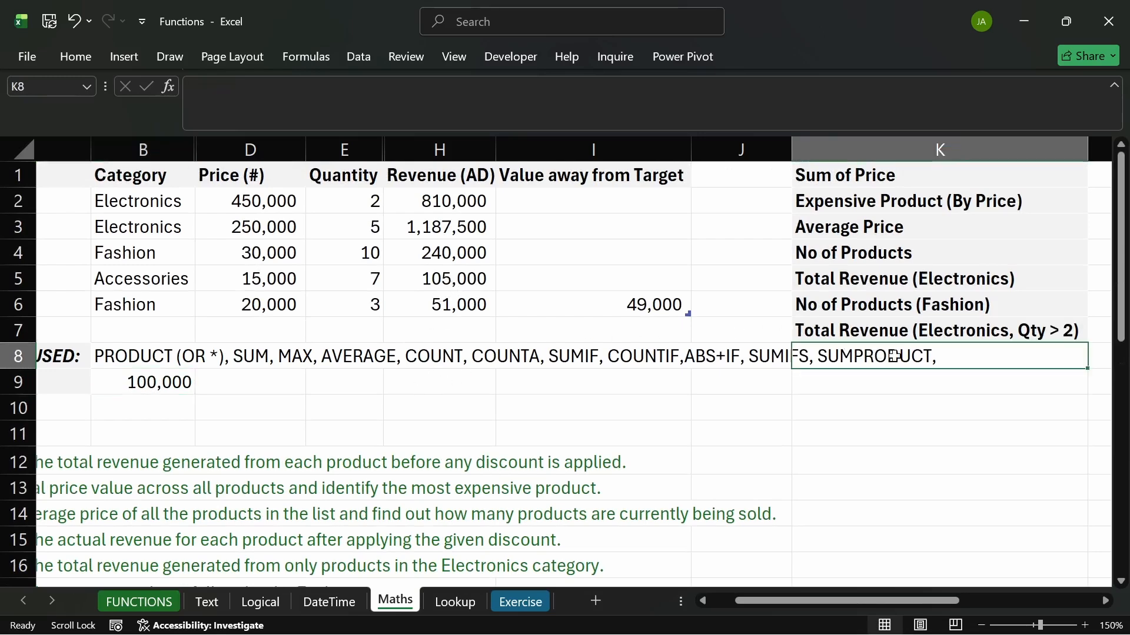
click(889, 339)
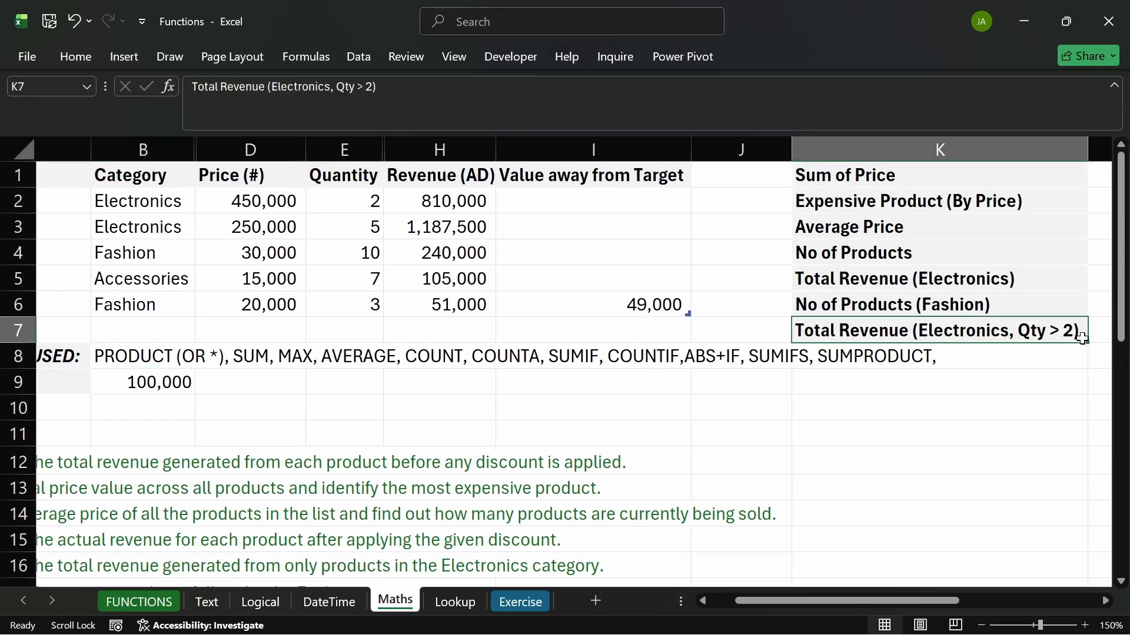
drag(1089, 343, 1084, 361)
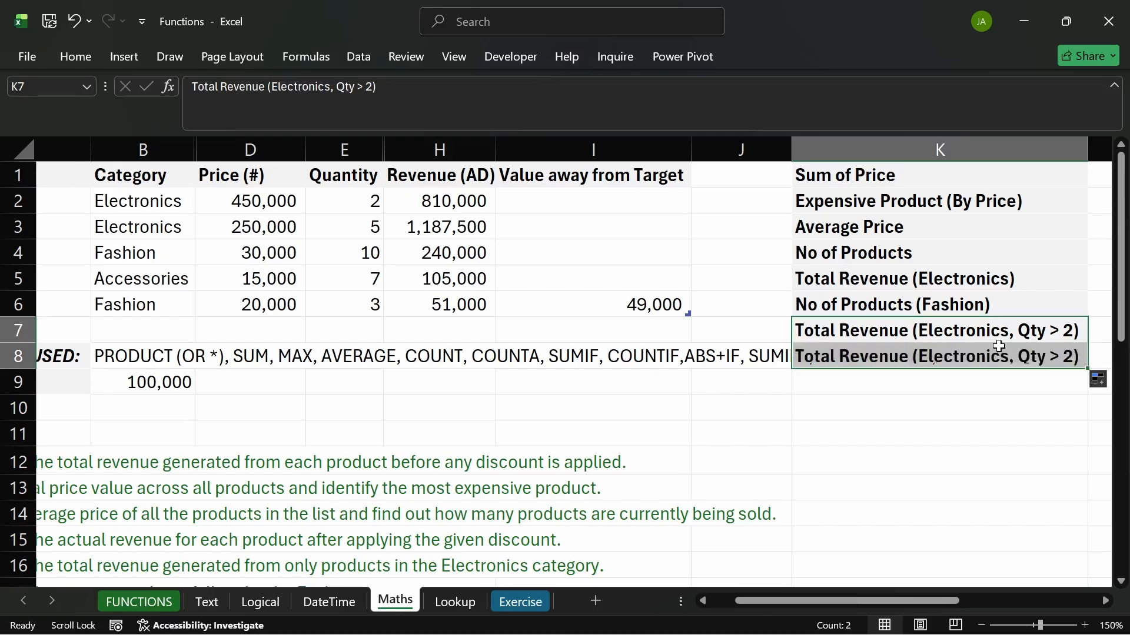
- Replace the label in K8 with "Revenue before Discount"
click(952, 363)
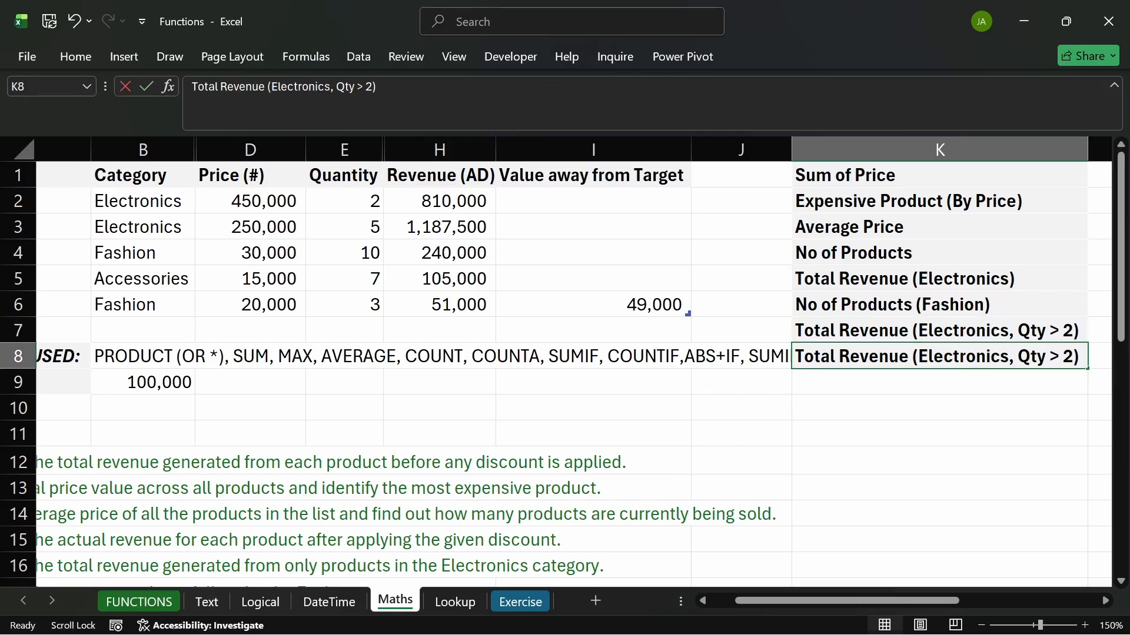
text(r)
key(BackSpace)
text(RE)
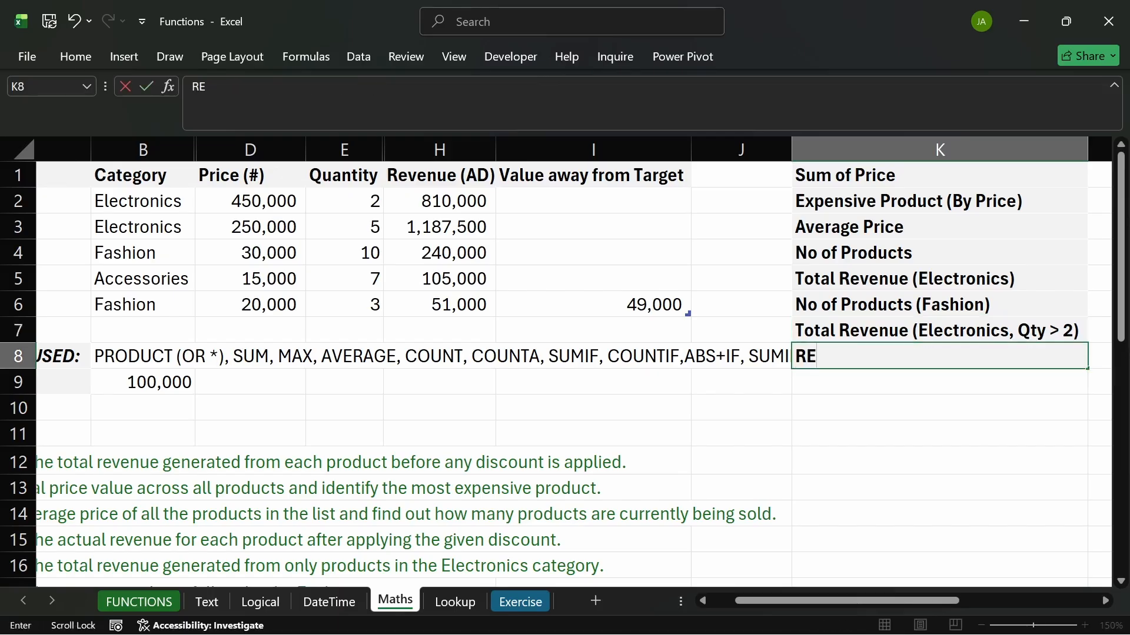
key(BackSpace)
text(evenue)
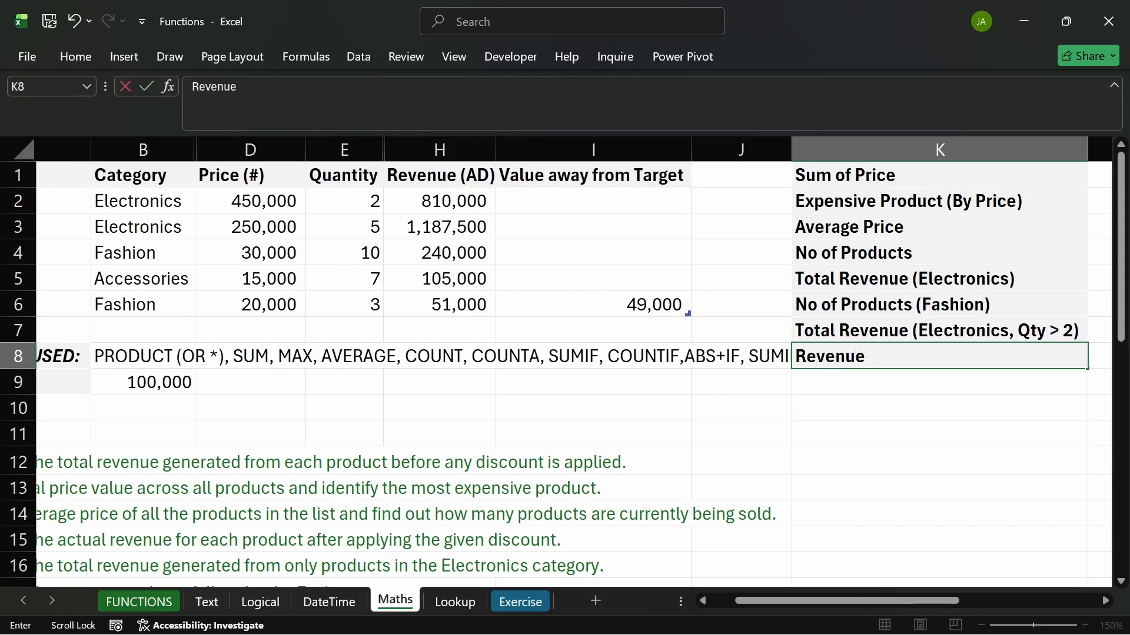
text(B4)
key(BackSpace)
text(before Discount)
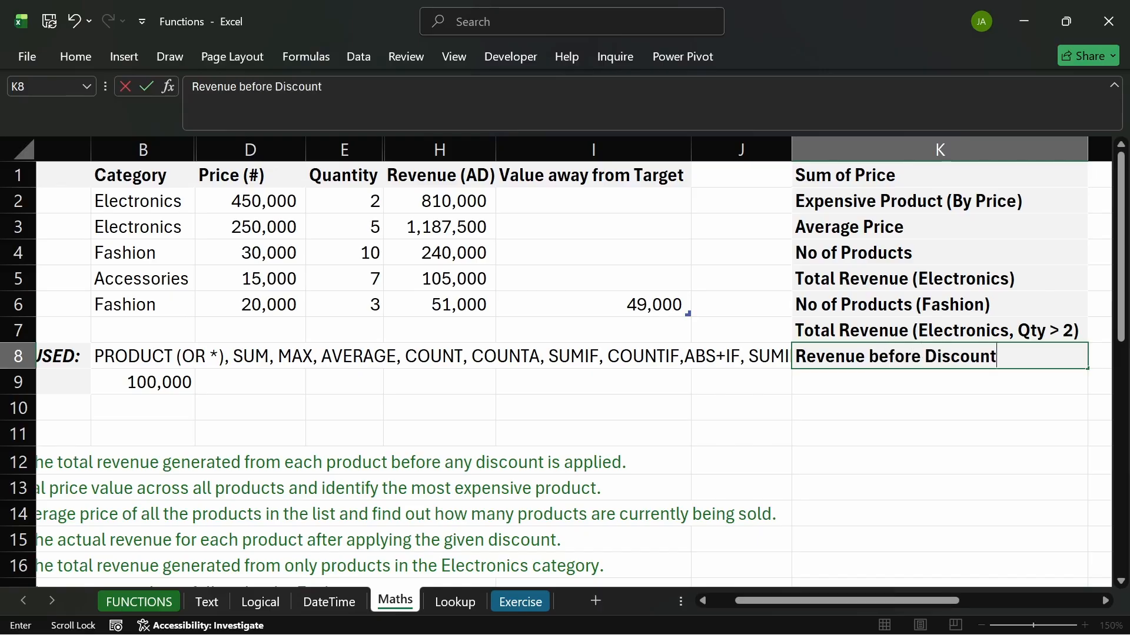
key(Return)
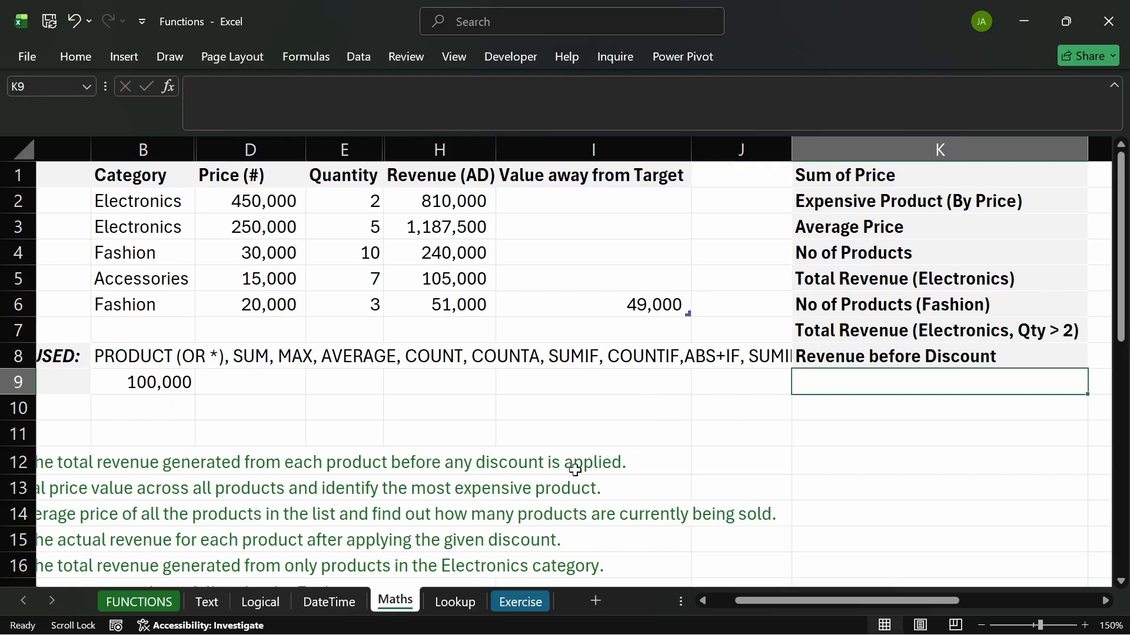
- Read task 9 in row 20 about the weighted total revenue and check it against the price and quantity data
scroll(456, 371, down, 4)
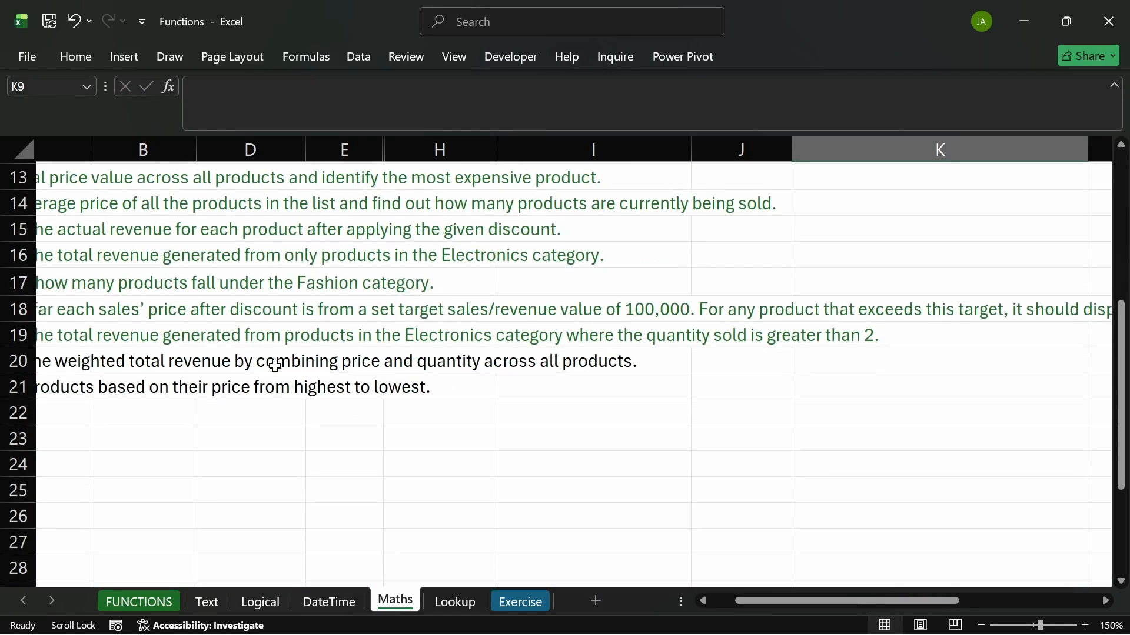
click(450, 362)
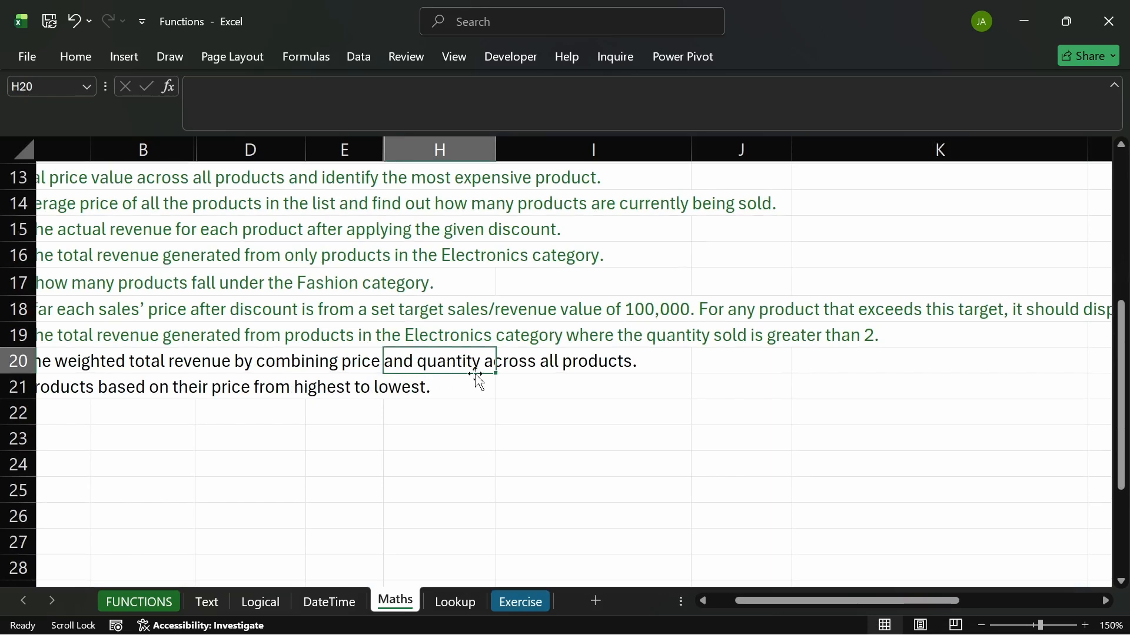
scroll(527, 325, down, 2)
scroll(487, 308, up, 6)
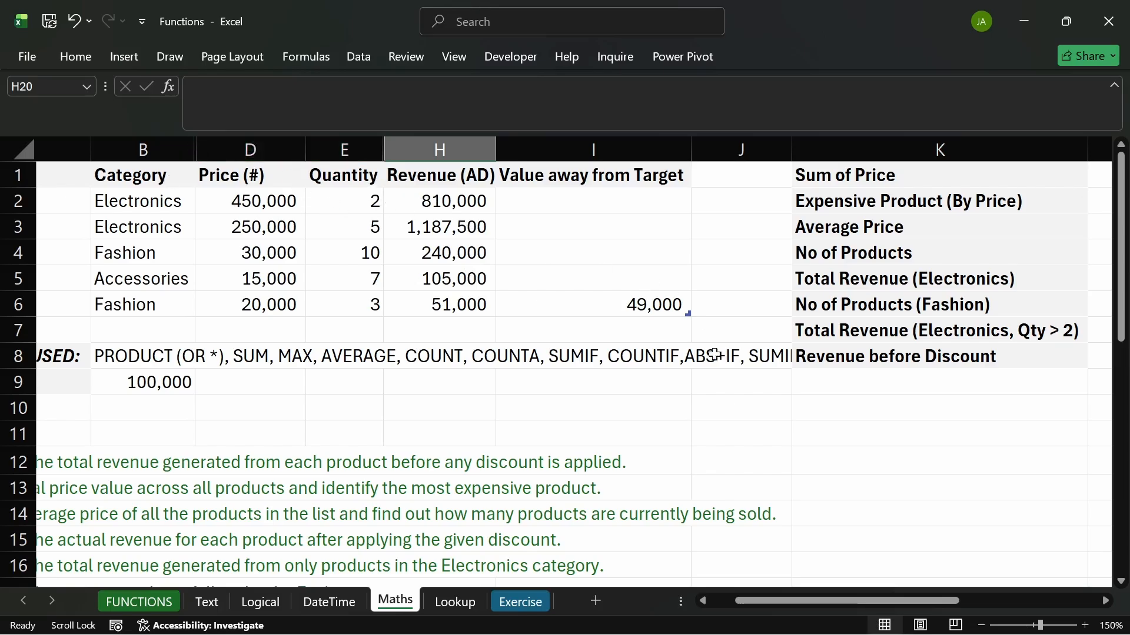
click(844, 601)
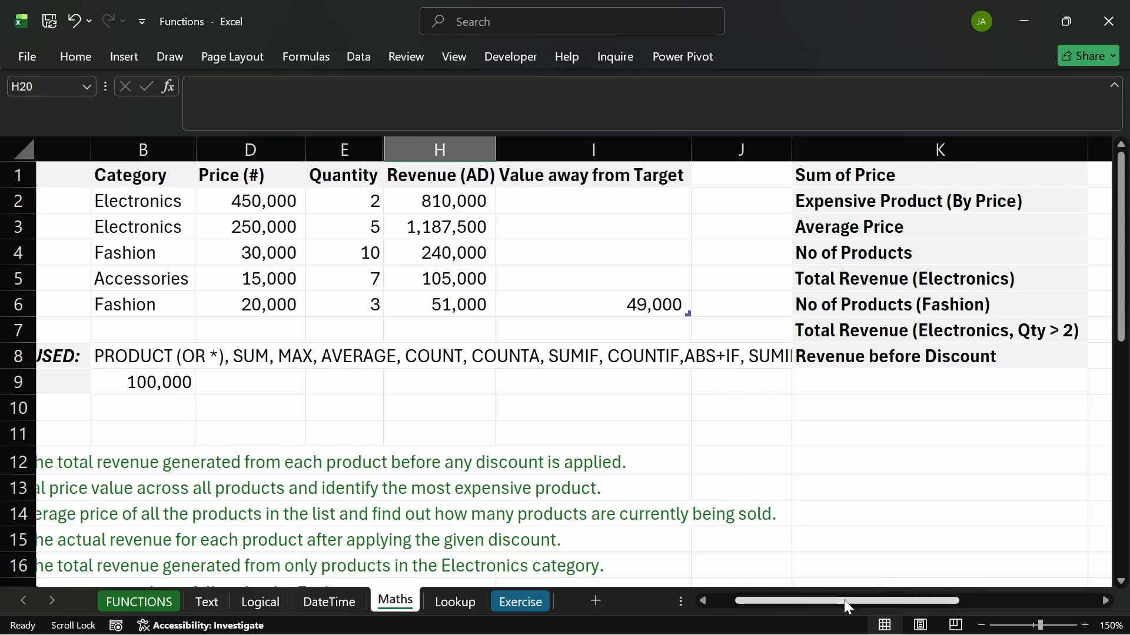
click(842, 603)
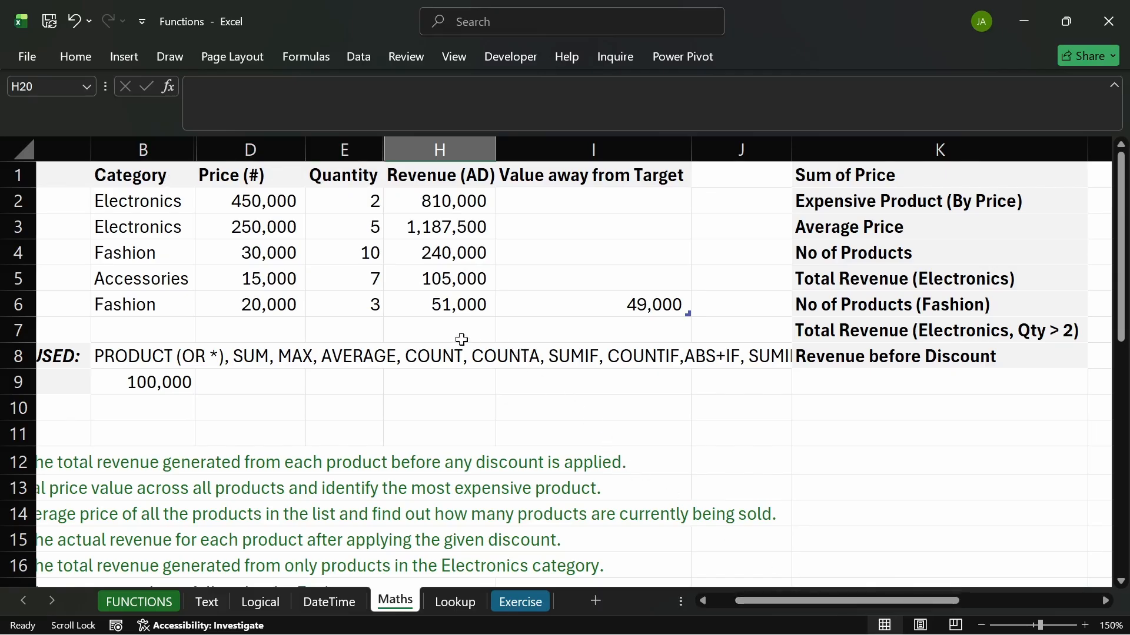
click(291, 201)
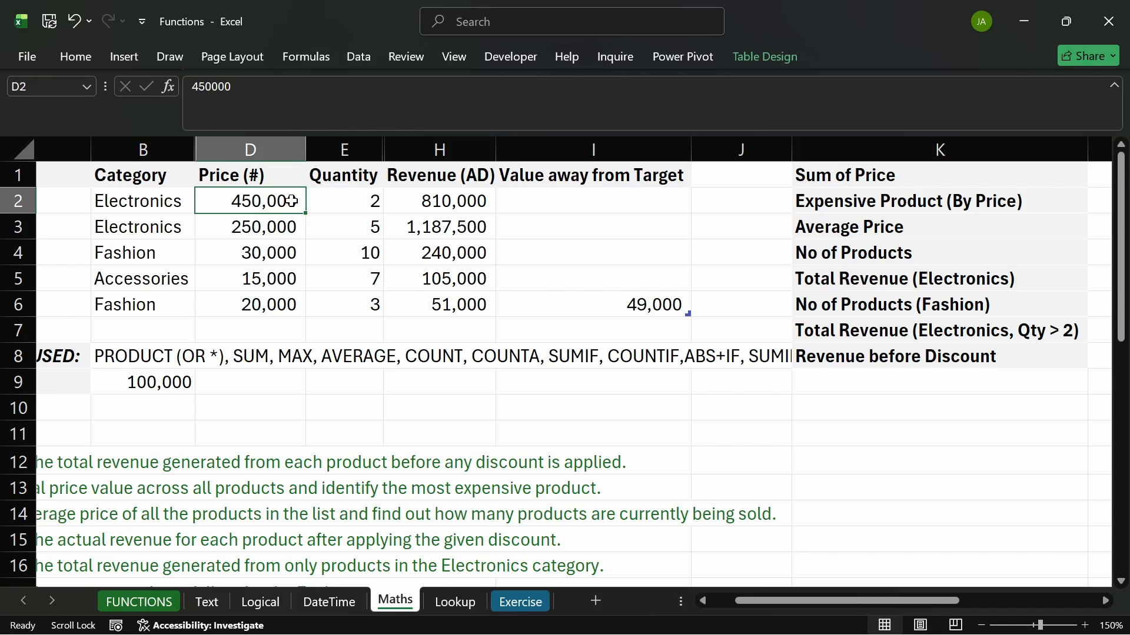
click(269, 407)
text(=()
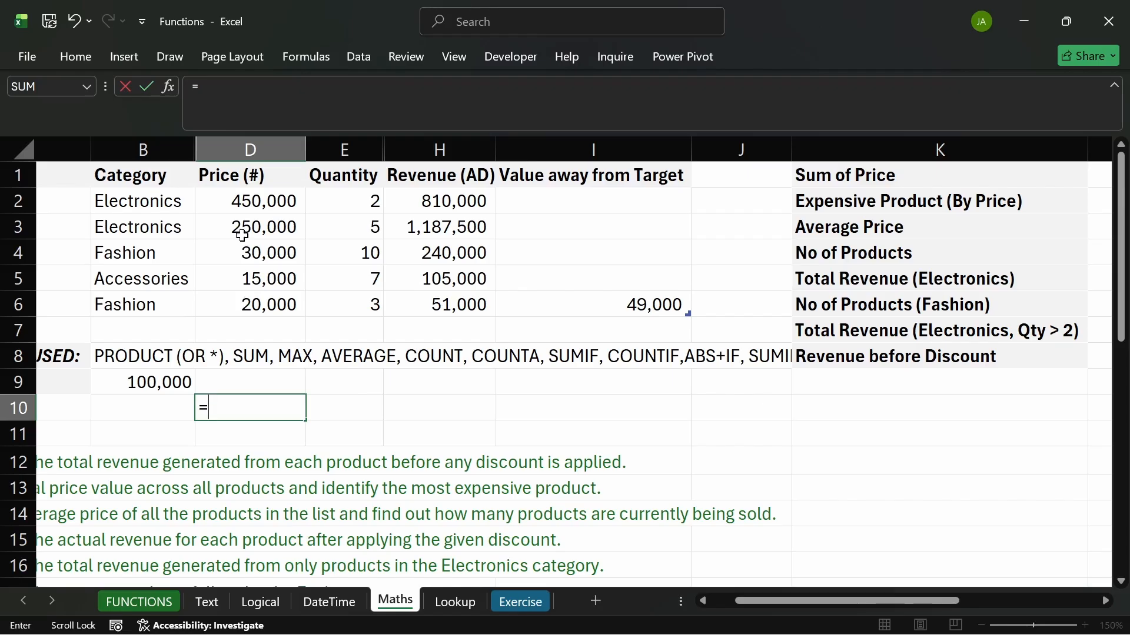
click(262, 201)
text(*)
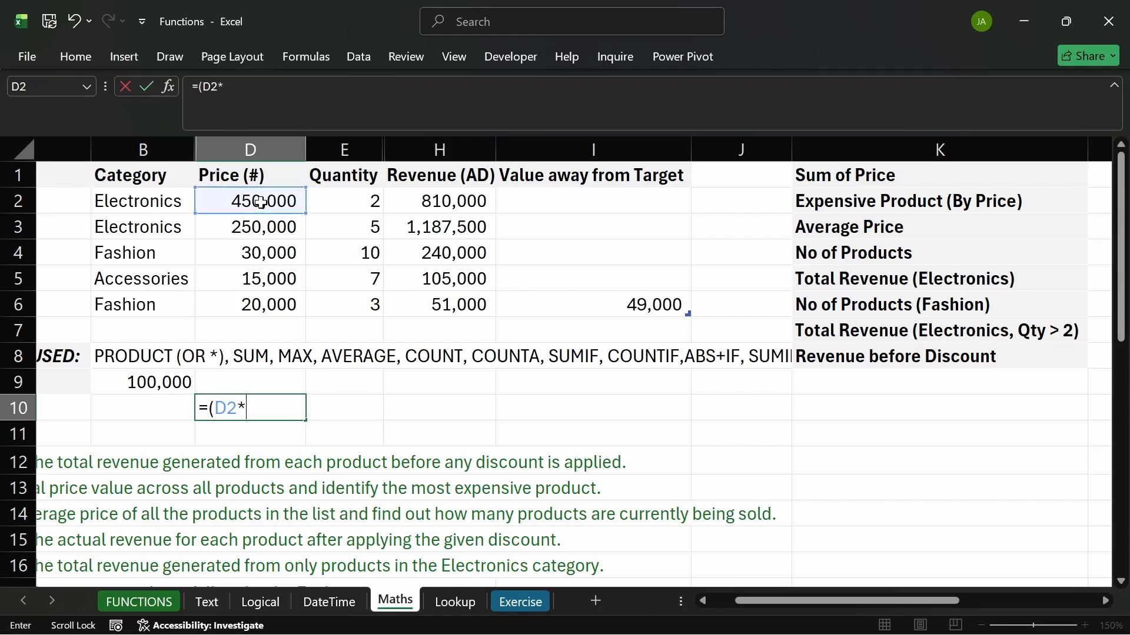
click(334, 203)
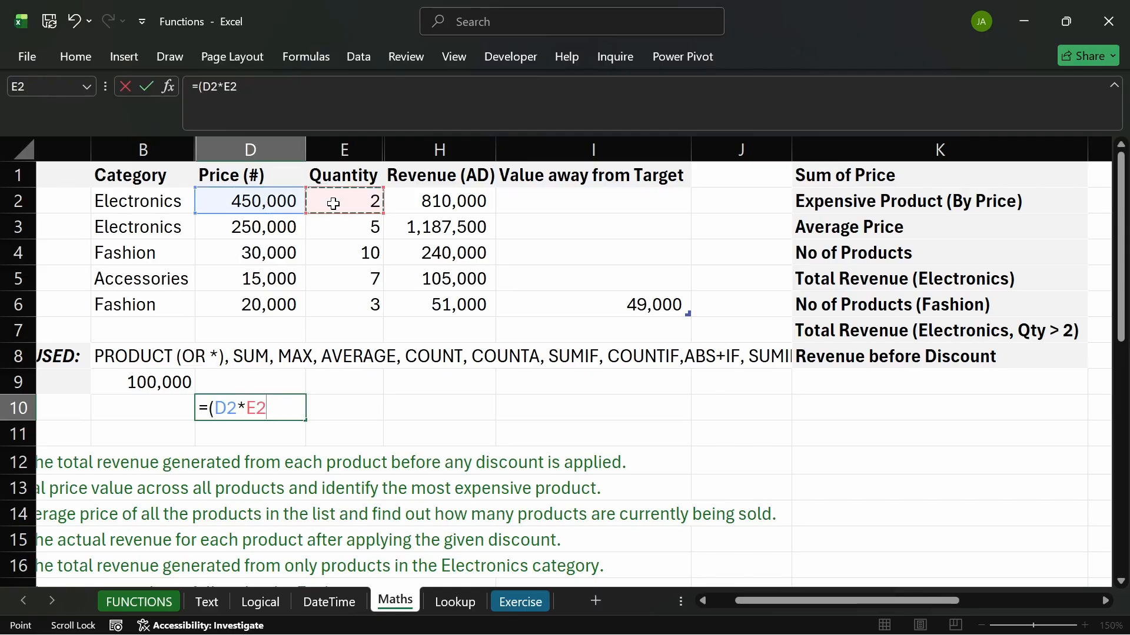
text()+)
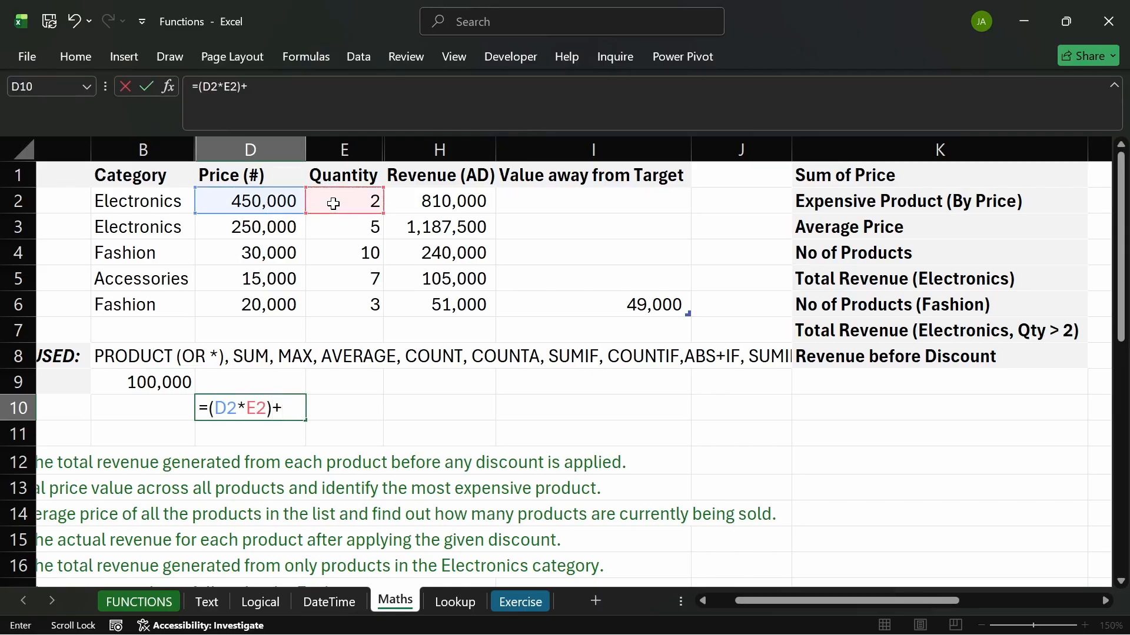
click(279, 226)
key(BackSpace)
click(279, 226)
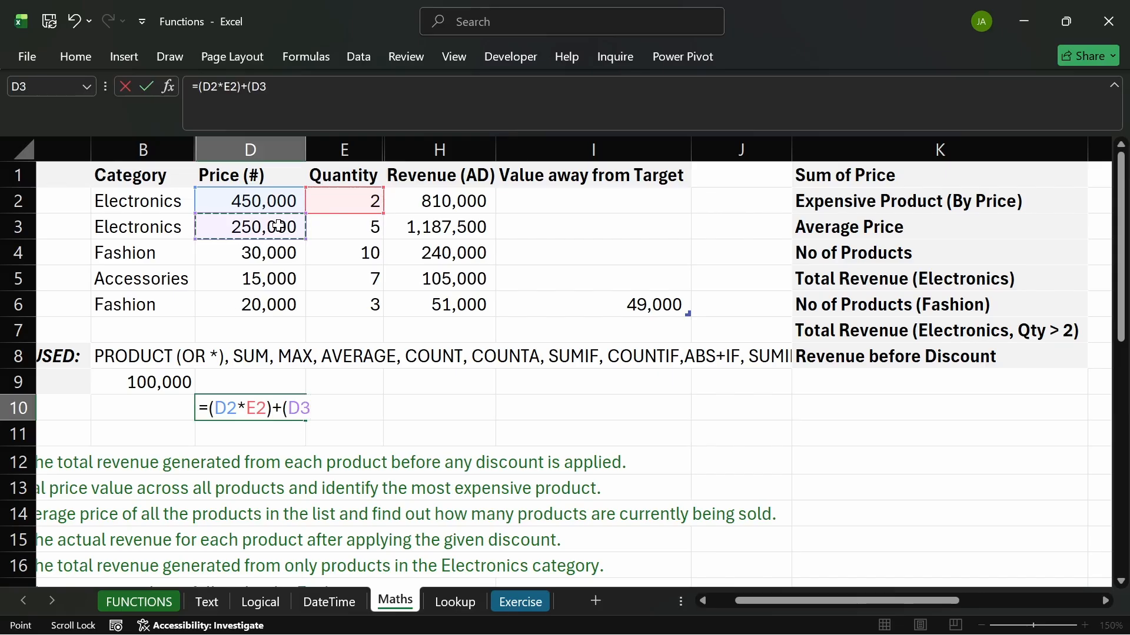
text(*)
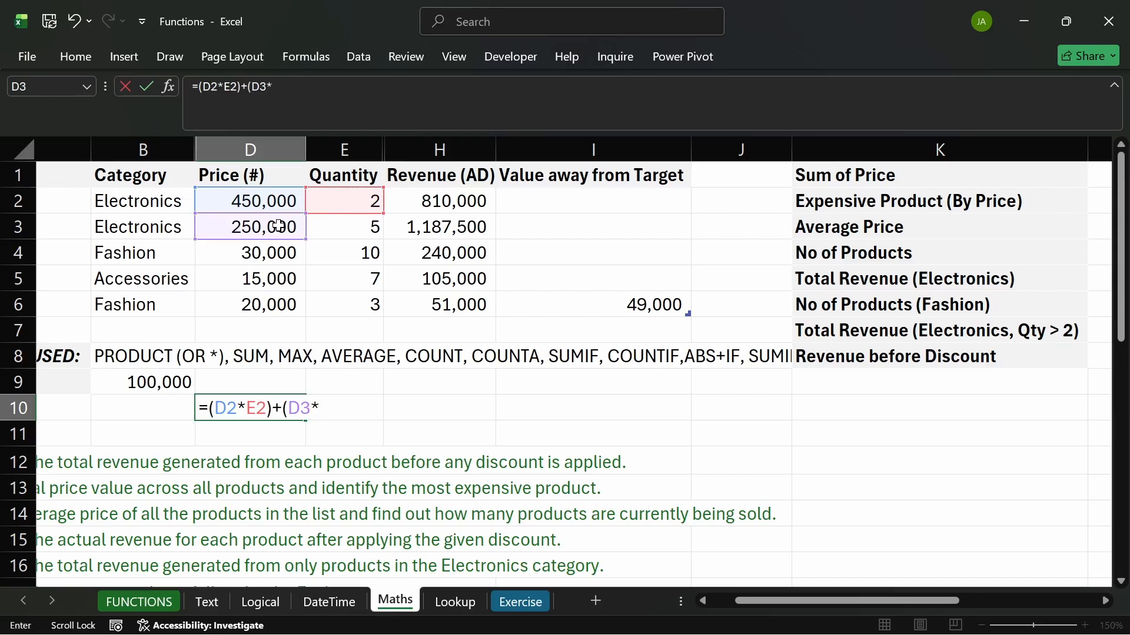
click(348, 233)
text()+)
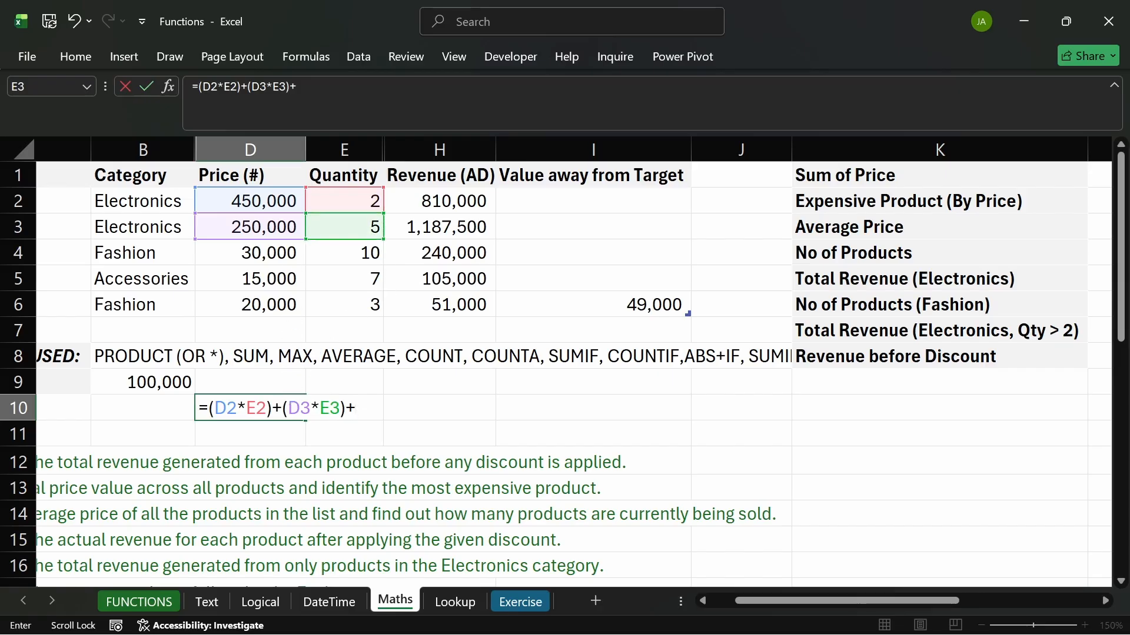
drag(272, 408, 215, 408)
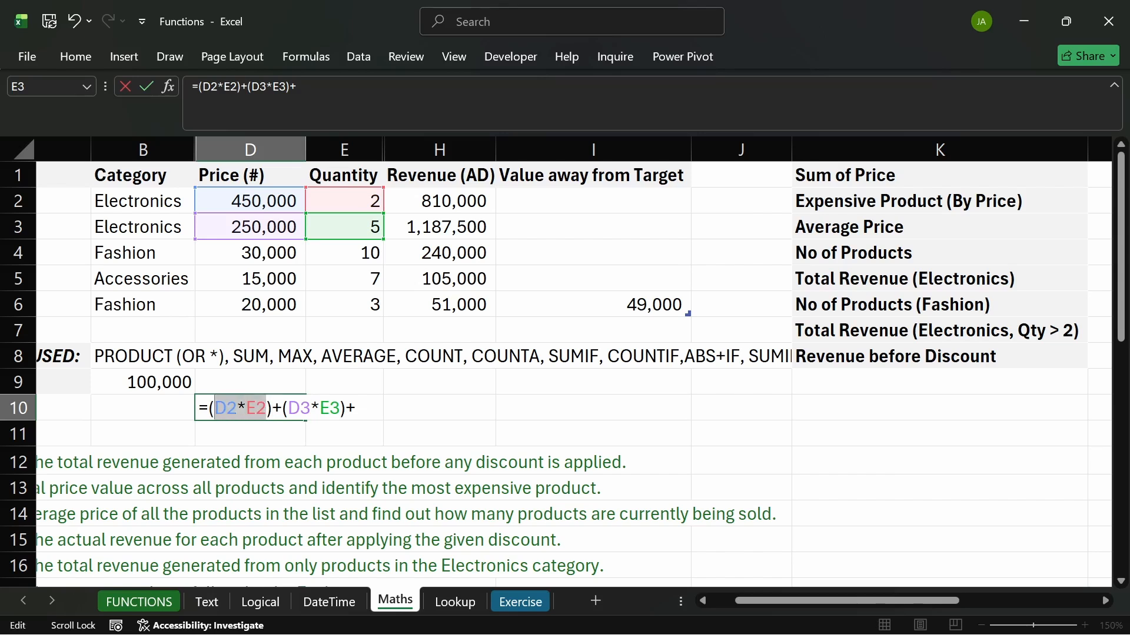
drag(355, 408, 215, 408)
click(237, 408)
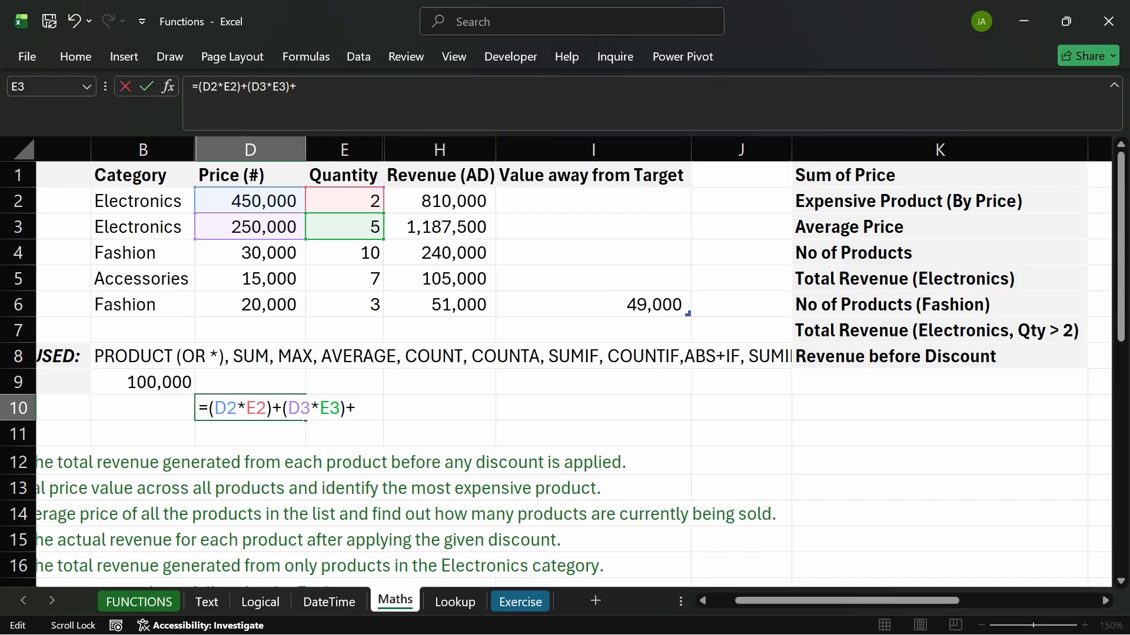
drag(209, 408, 431, 422)
key(BackSpace)
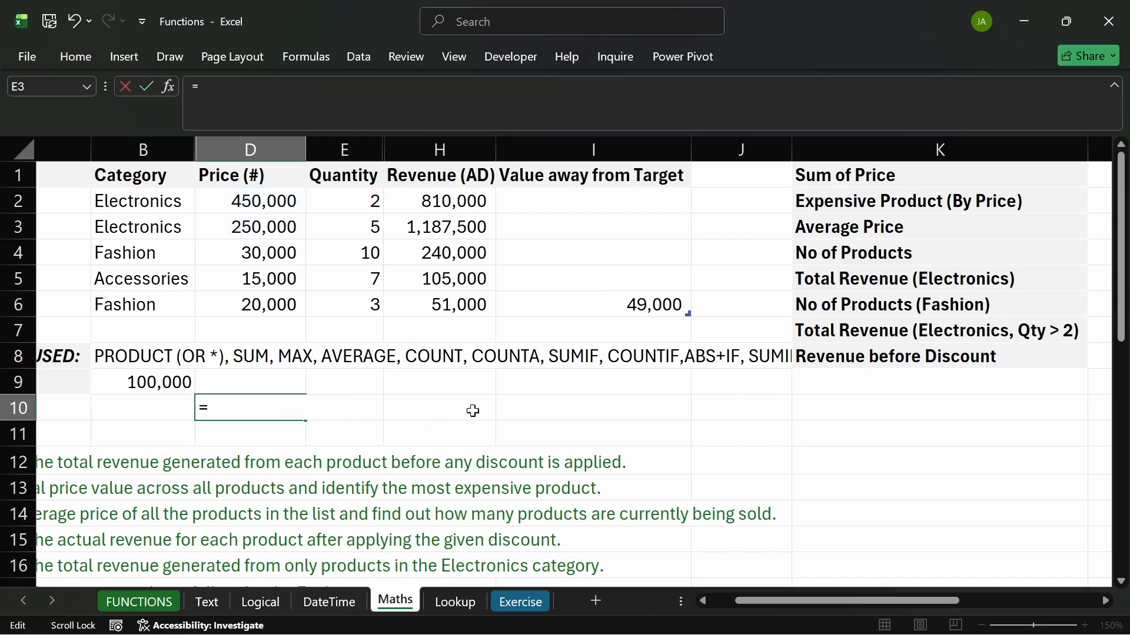
key(Escape)
click(806, 452)
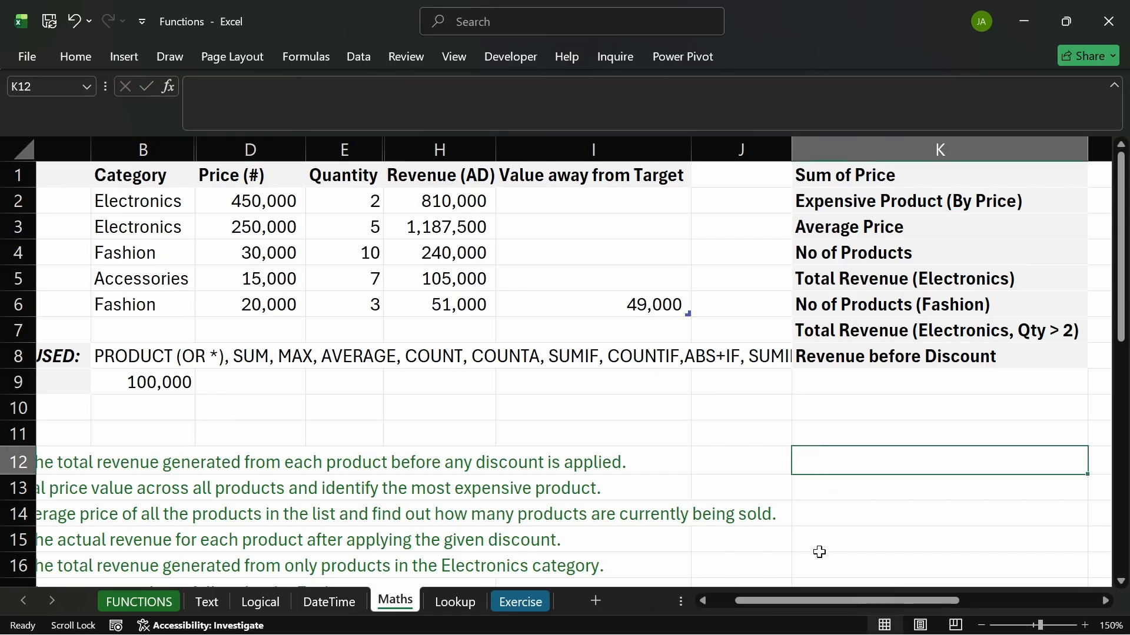
- Calculate the revenue before discount in L8 with =SUMPRODUCT(maths_fn[Price ('#)],maths_fn[Quantity])
drag(820, 604, 866, 601)
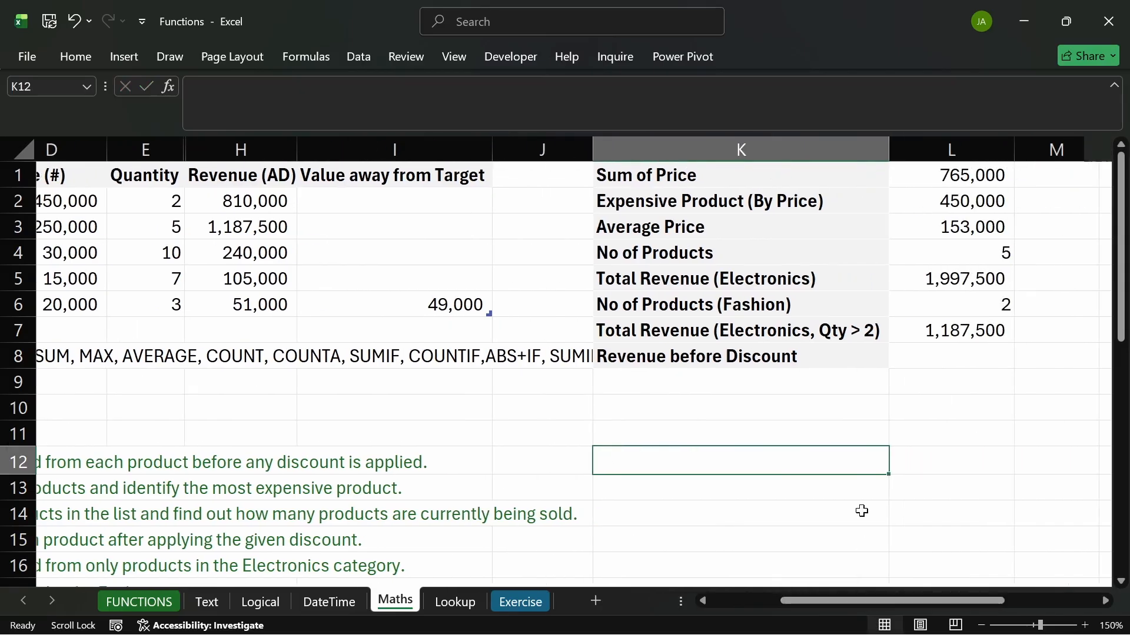
click(929, 354)
text(=sum)
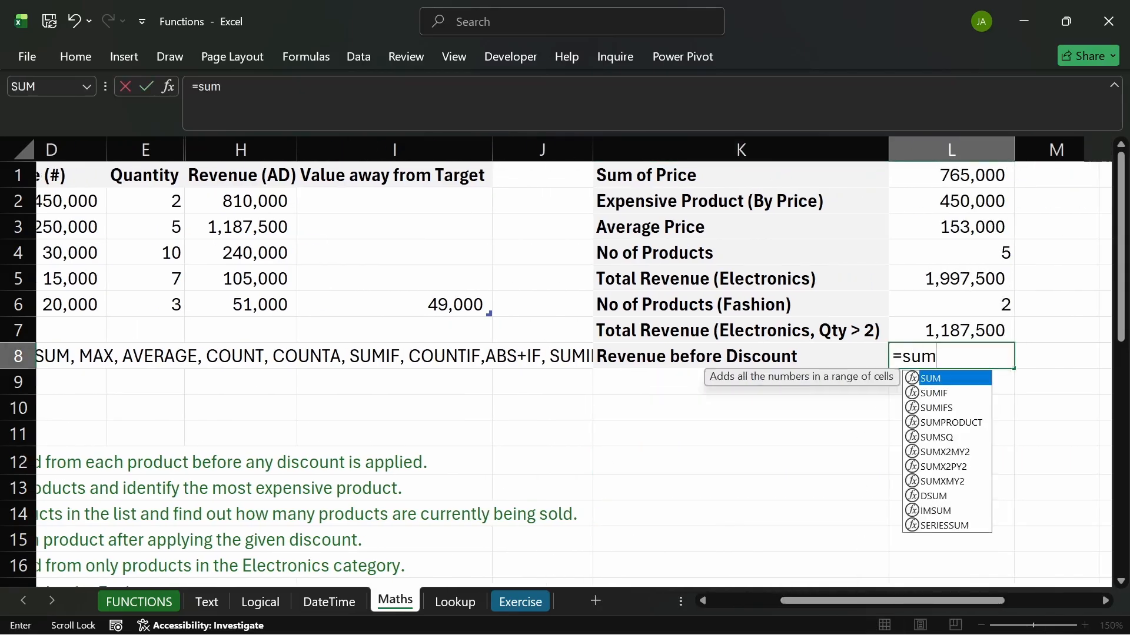
text(prod)
key(Tab)
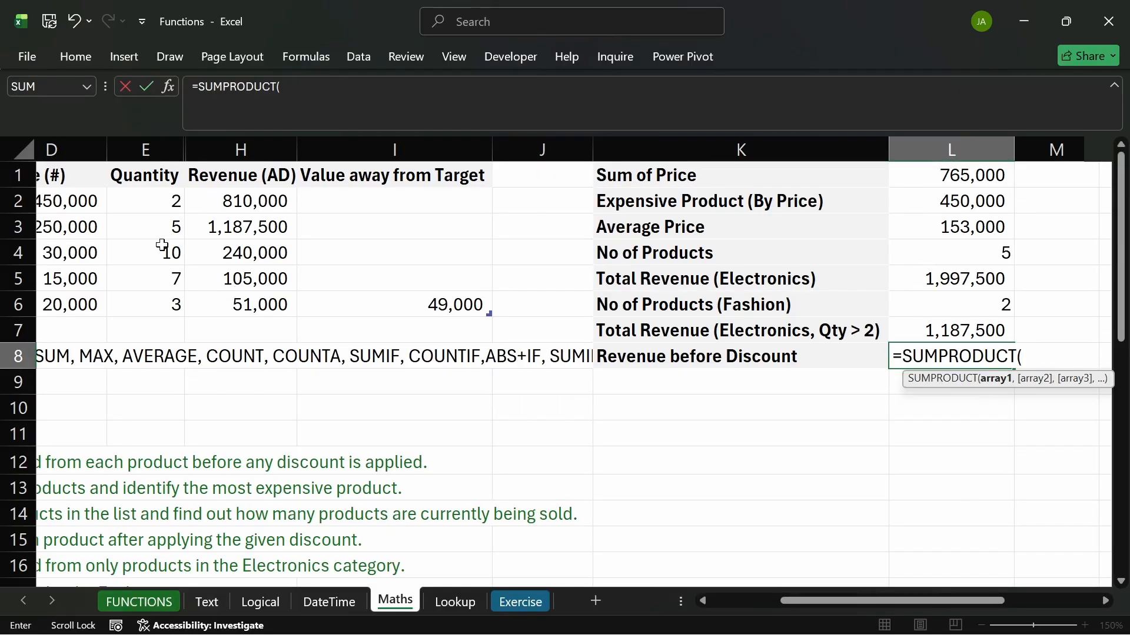
drag(92, 199, 91, 300)
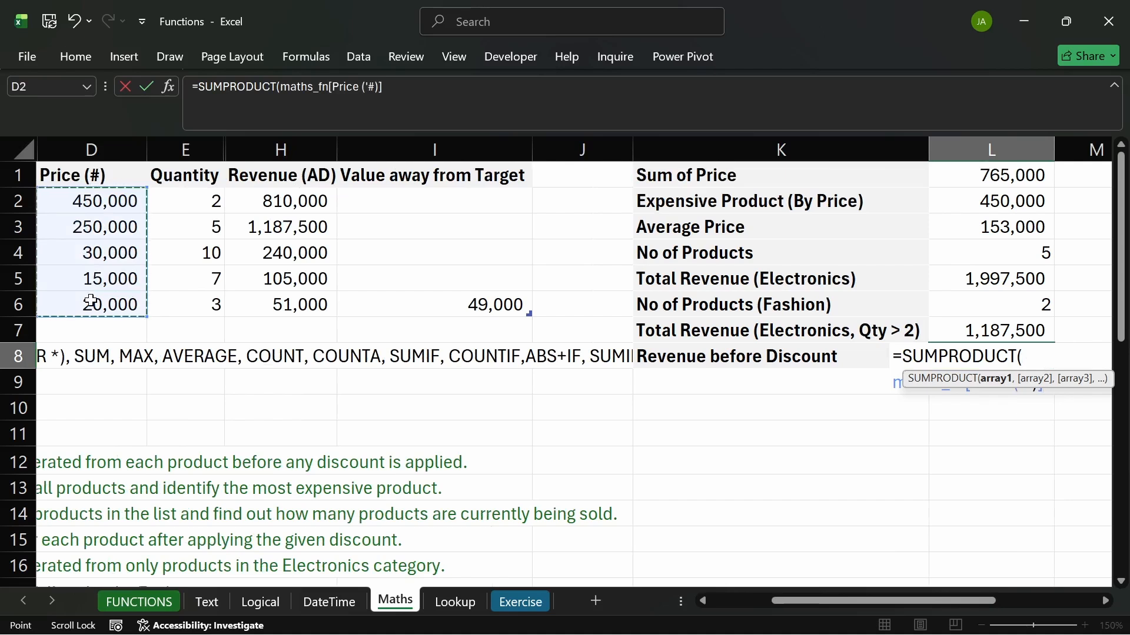
text(,)
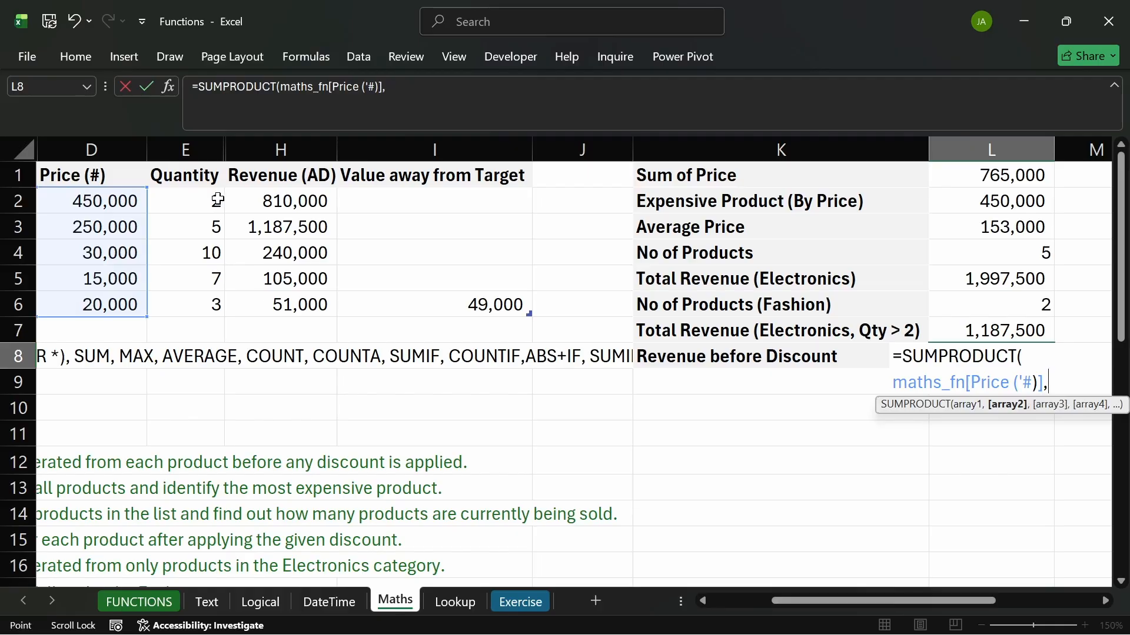
drag(214, 202, 218, 302)
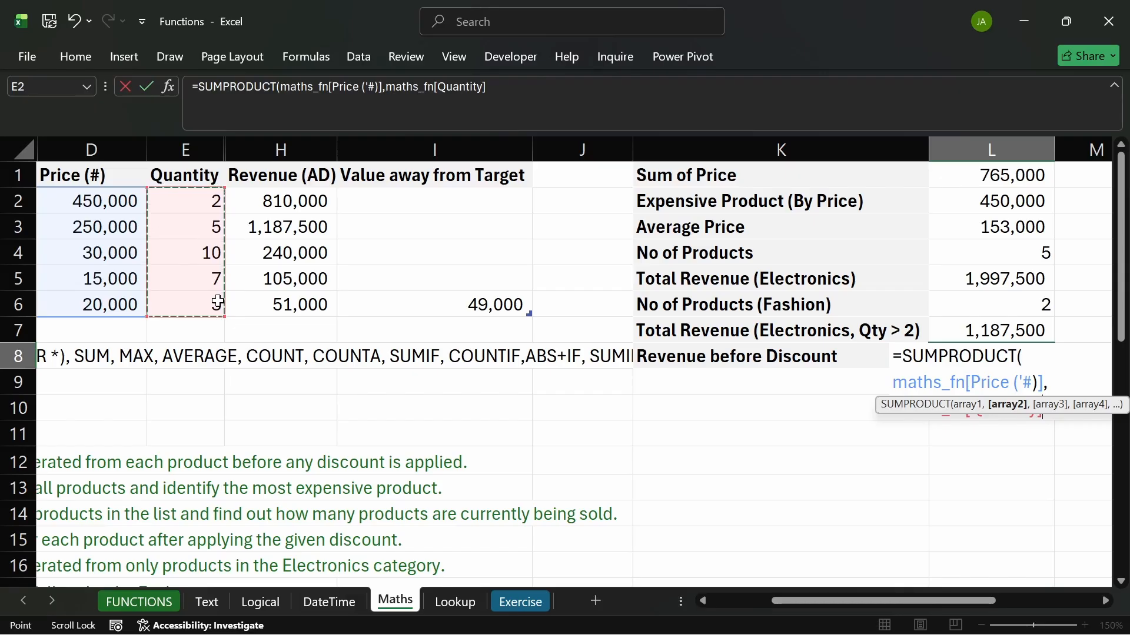
text())
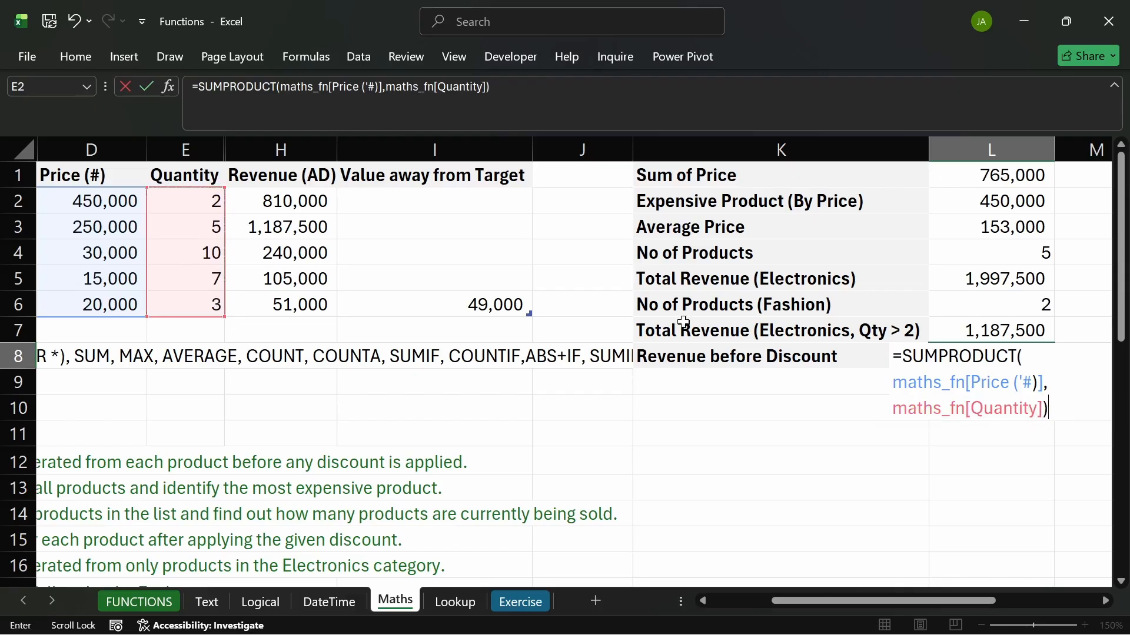
key(Return)
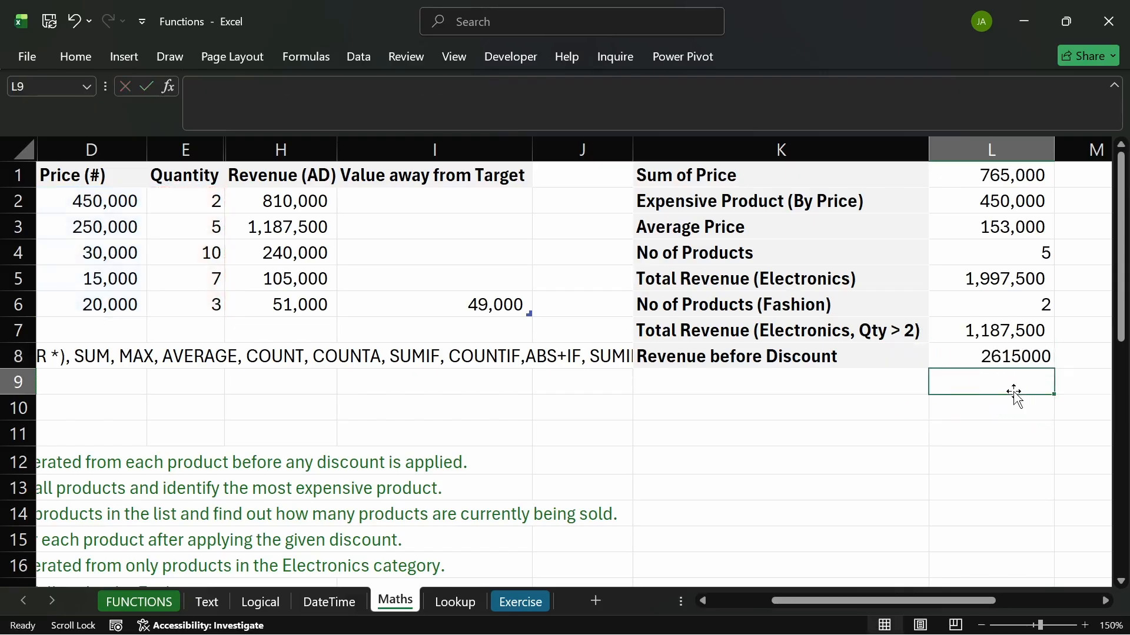
- Copy the number format of L7 onto the revenue before discount value in L8
click(1011, 355)
click(995, 330)
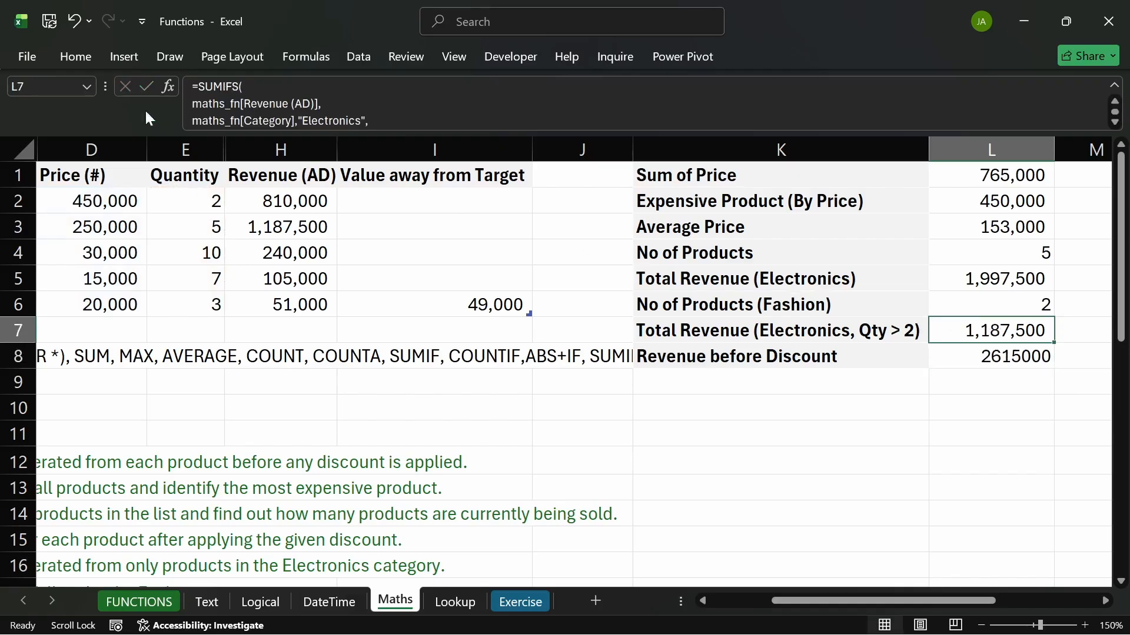
click(61, 53)
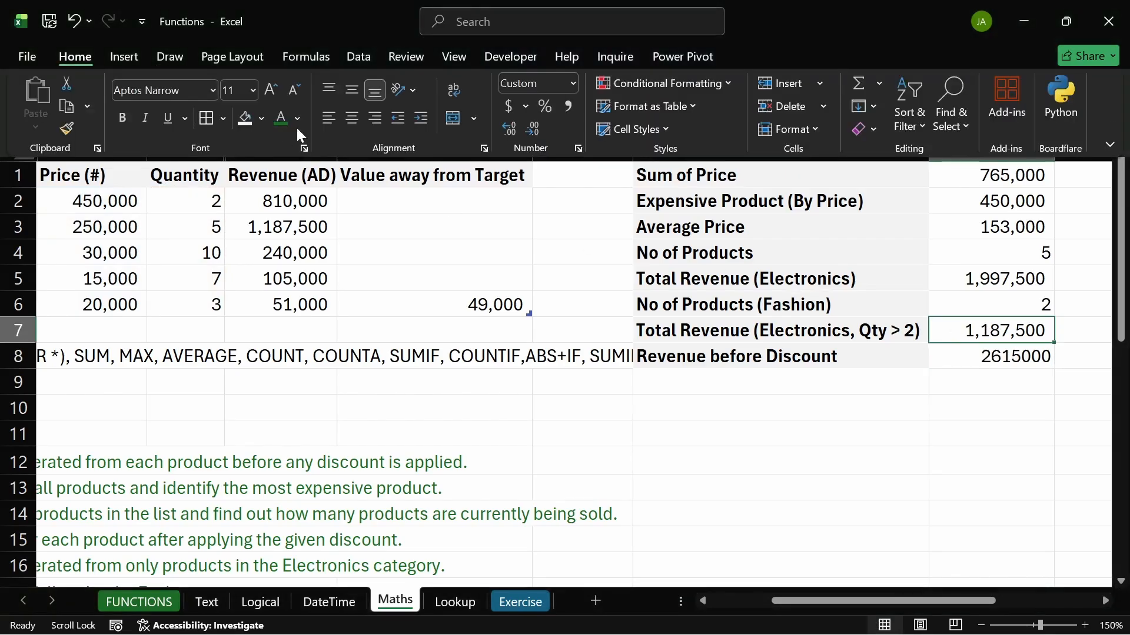
click(67, 129)
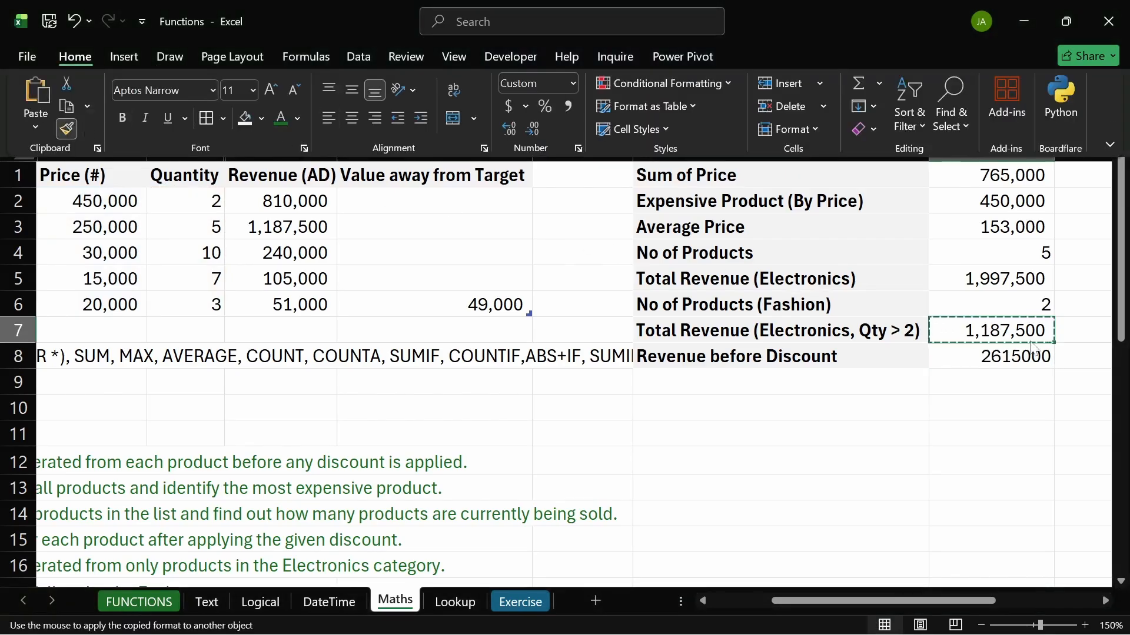
click(1028, 361)
click(794, 406)
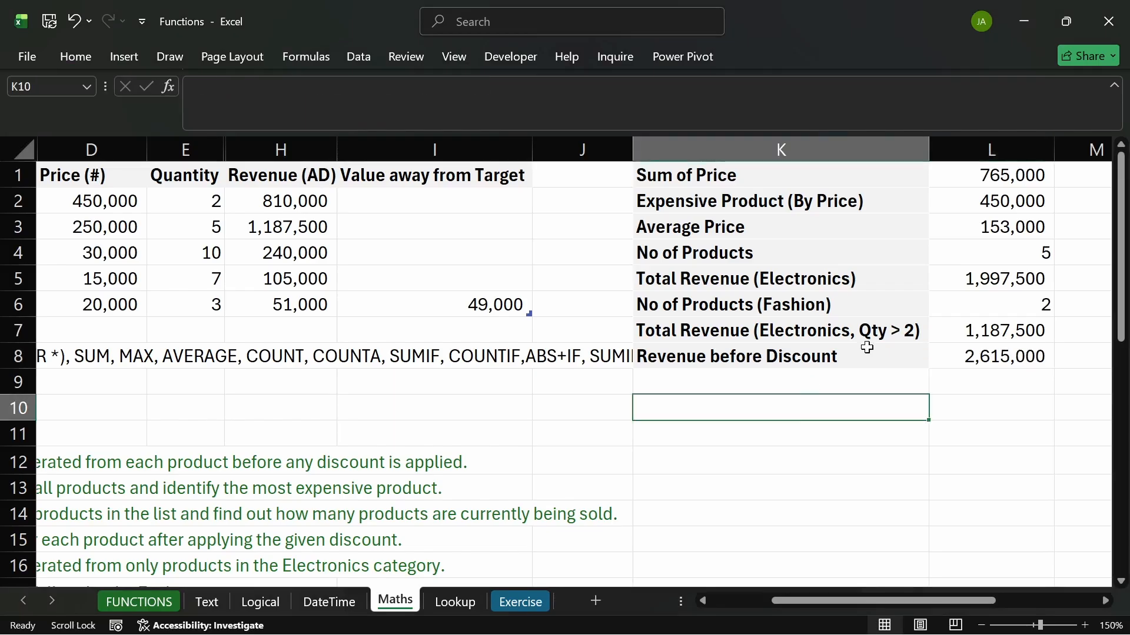
- Unhide the Discount (%) and Revenue (BD) columns and select the first Revenue (BD) value in F2
double_click(226, 149)
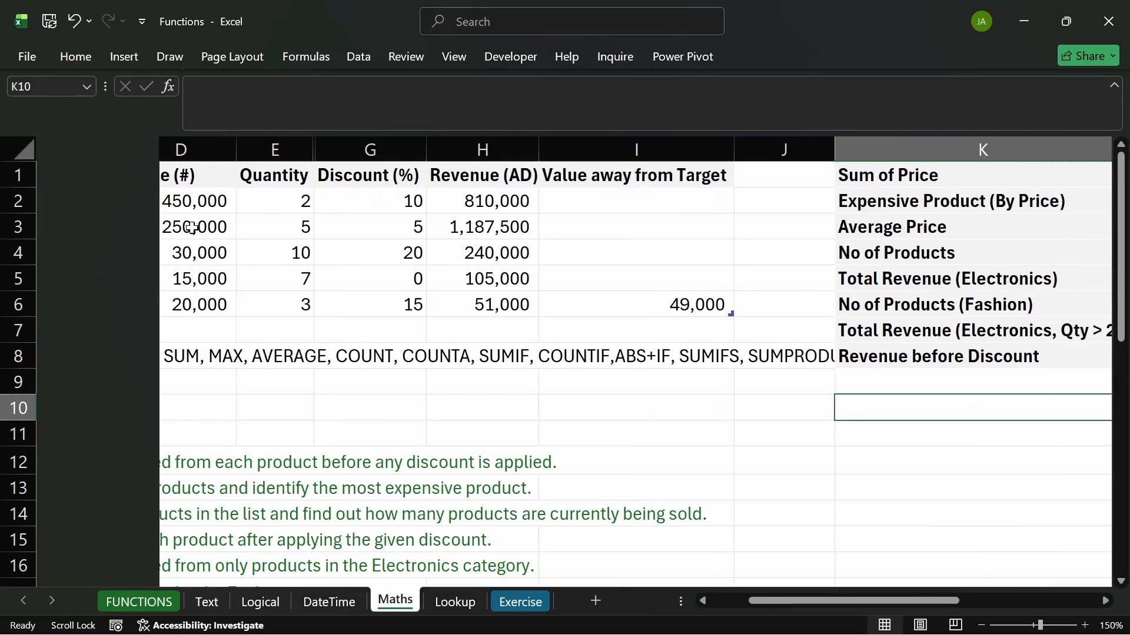
click(316, 243)
scroll(259, 250, down, 1)
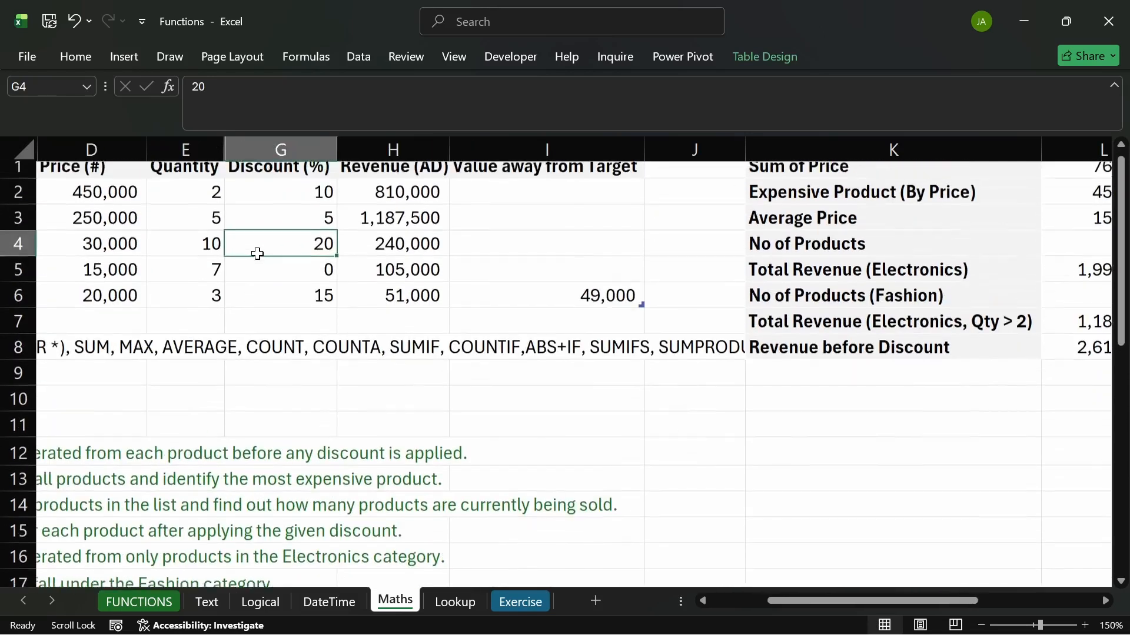
scroll(257, 252, up, 1)
scroll(291, 170, down, 1)
scroll(285, 171, up, 1)
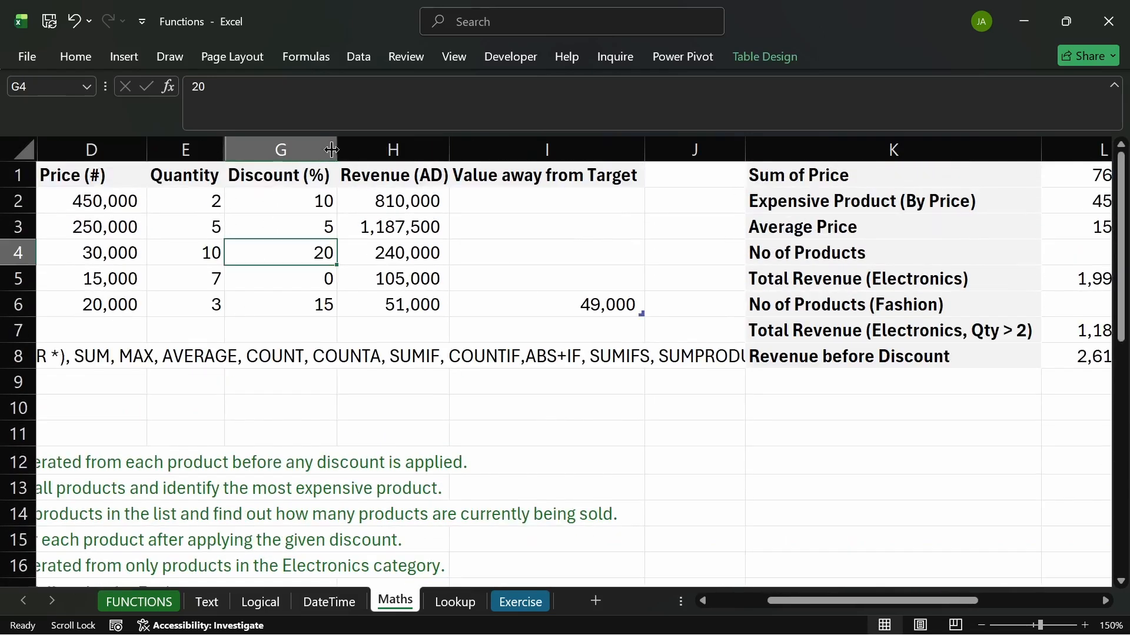
click(231, 147)
double_click(226, 147)
click(272, 197)
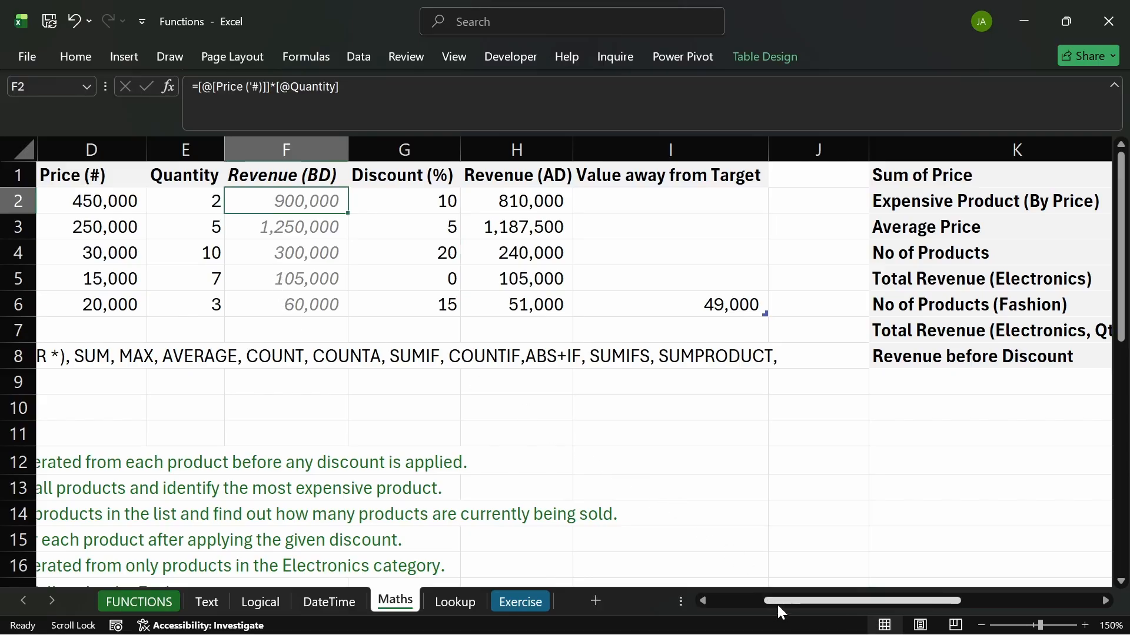
mouse_move(778, 605)
mouse_down()
mouse_move(862, 601)
mouse_move(769, 601)
mouse_up()
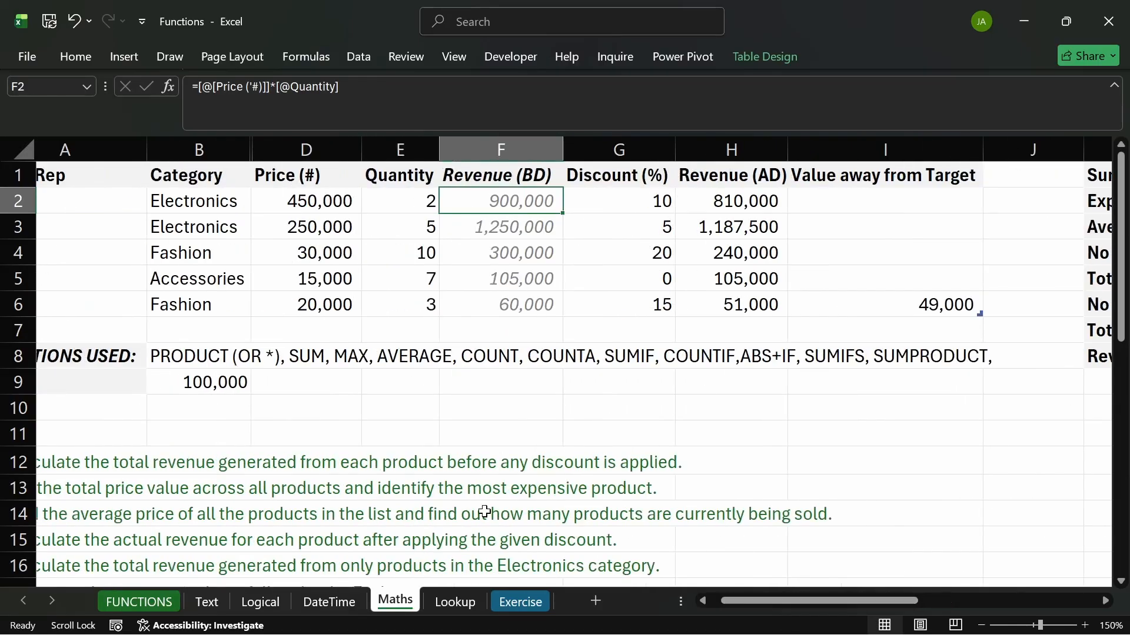
- Total the Revenue (BD) column in F7 with AutoSum to check the SUMPRODUCT value, and undo the total
click(540, 338)
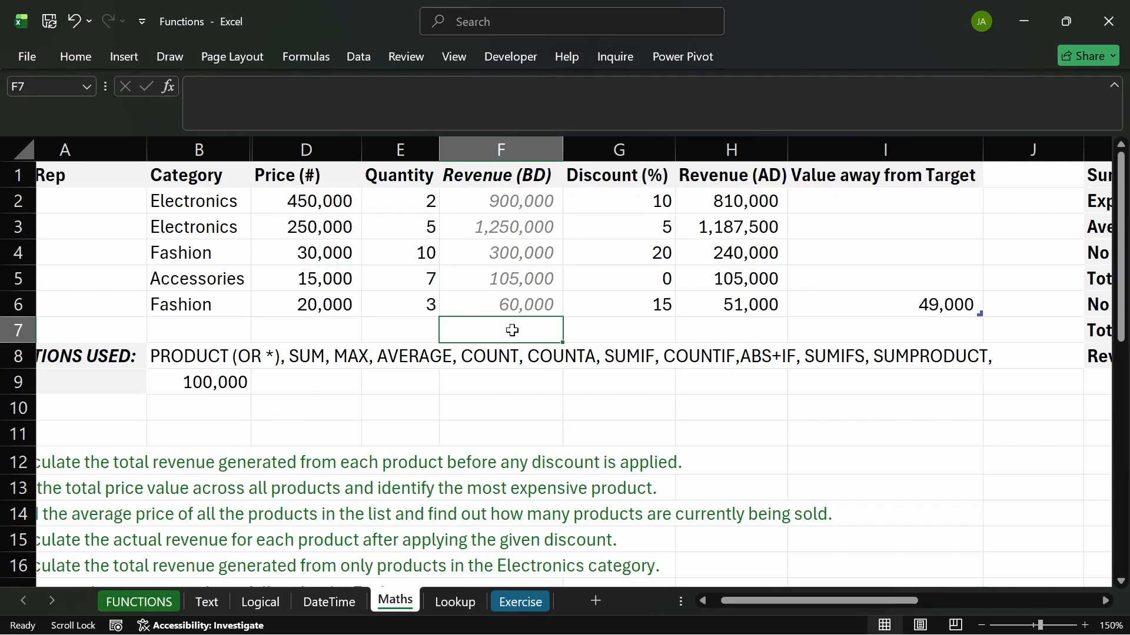
key(alt+equal)
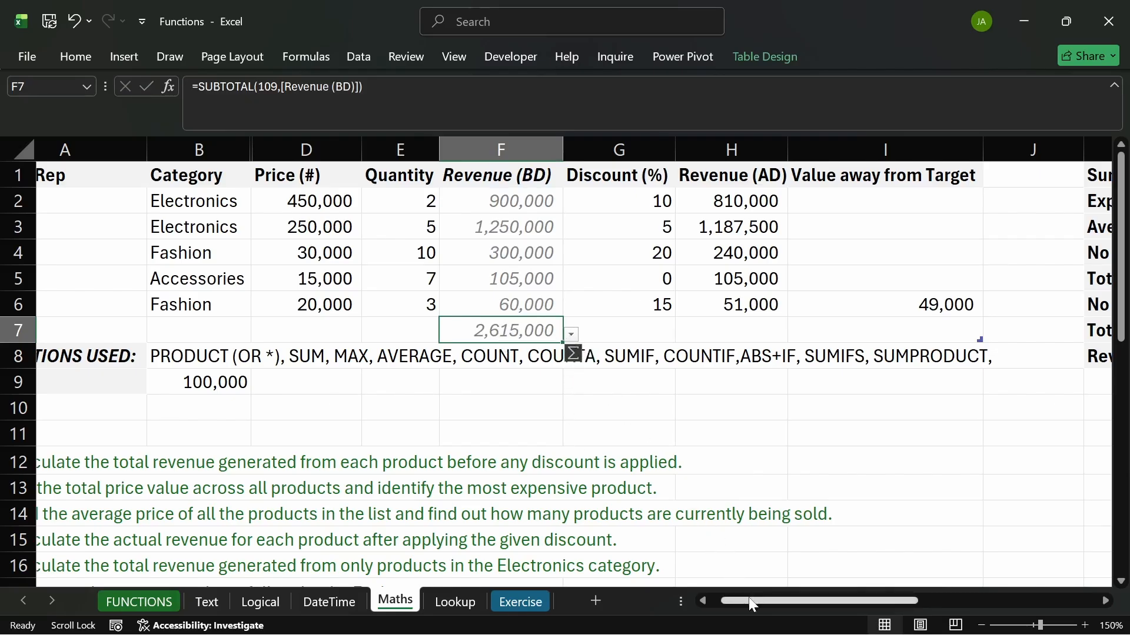
drag(752, 604, 834, 595)
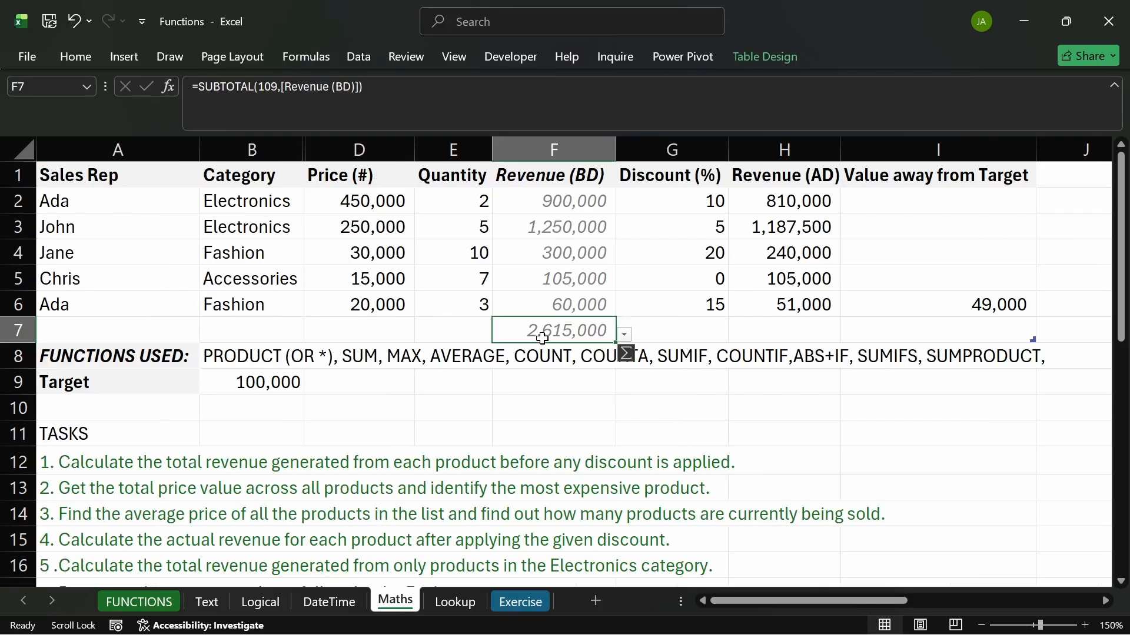
key(ctrl+z)
key(ctrl+z)
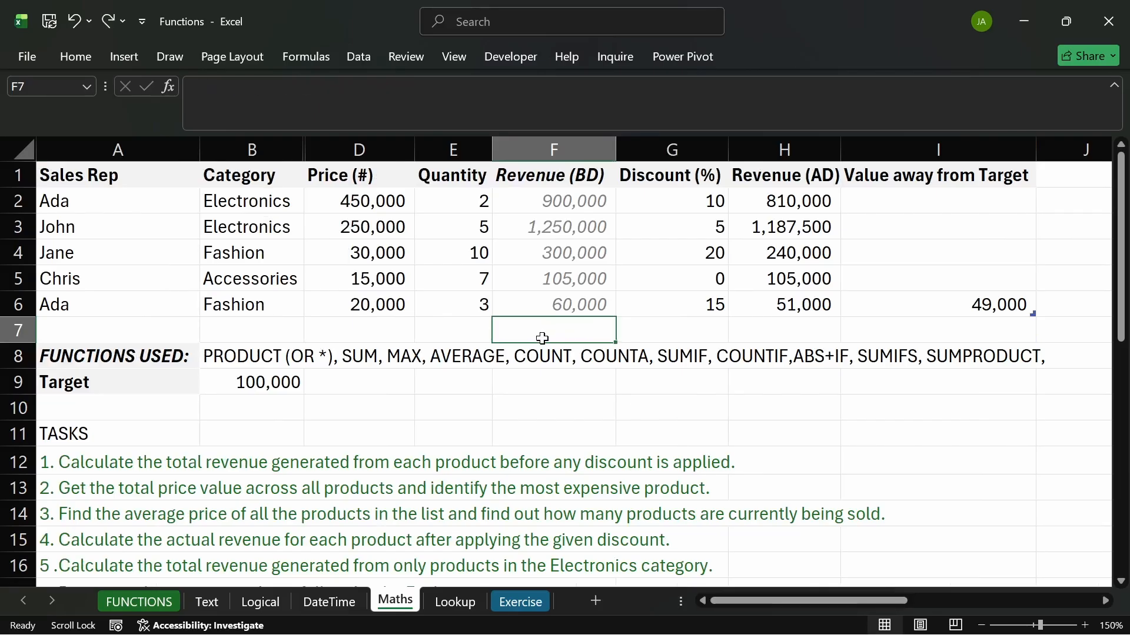
- Cross-check the total in F7 with =SUM(maths_fn[Revenue (BD)]) and clear the cell
click(78, 55)
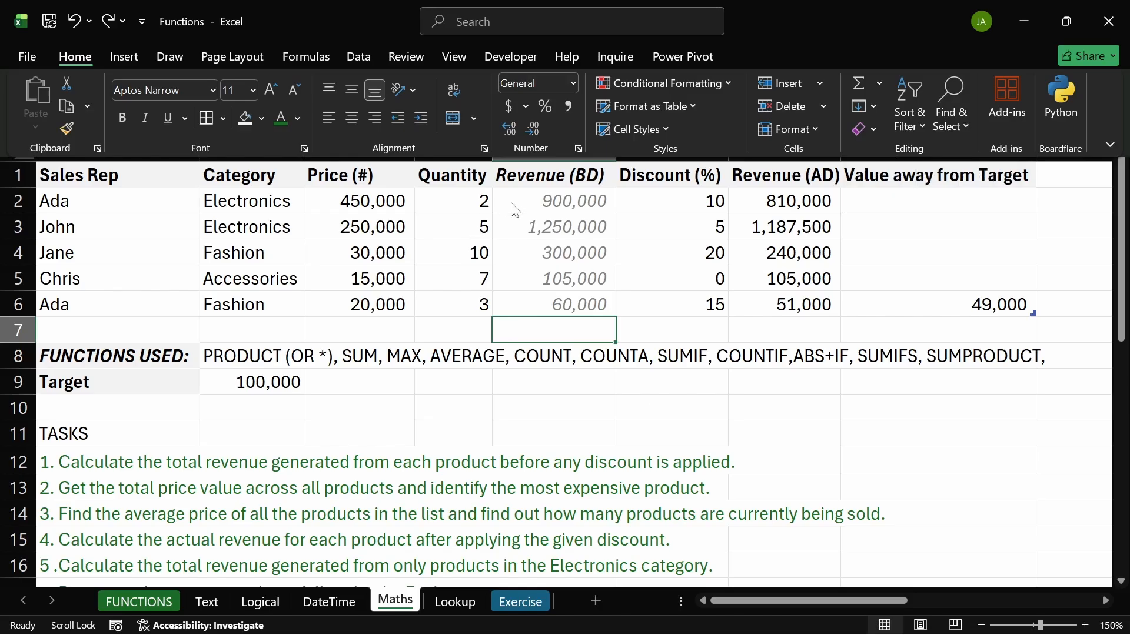
text(=sum)
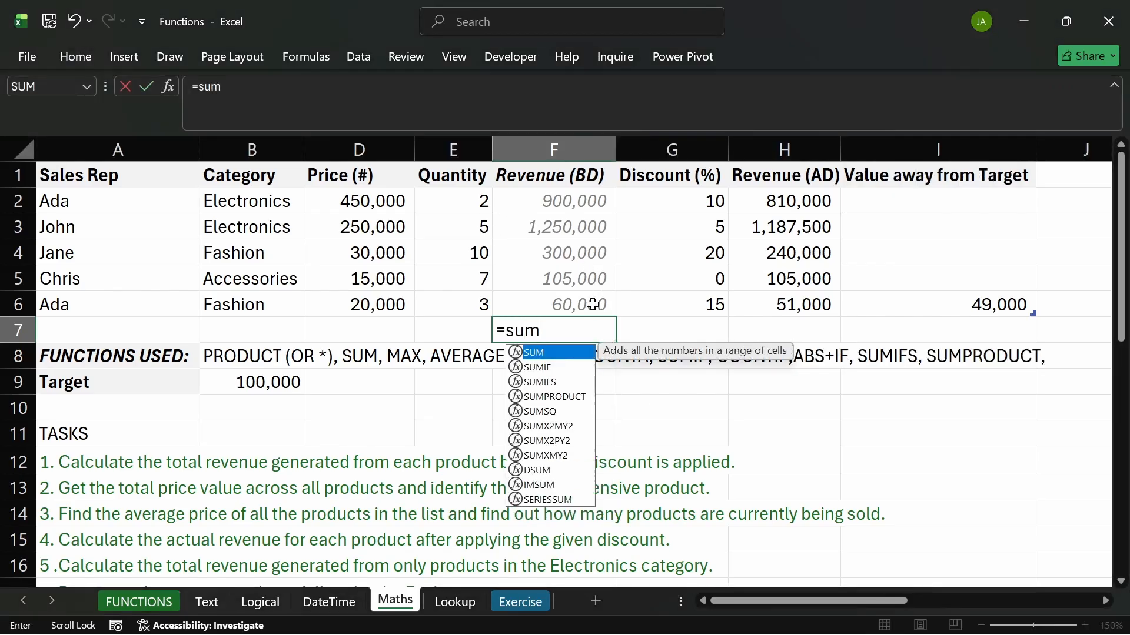
key(Tab)
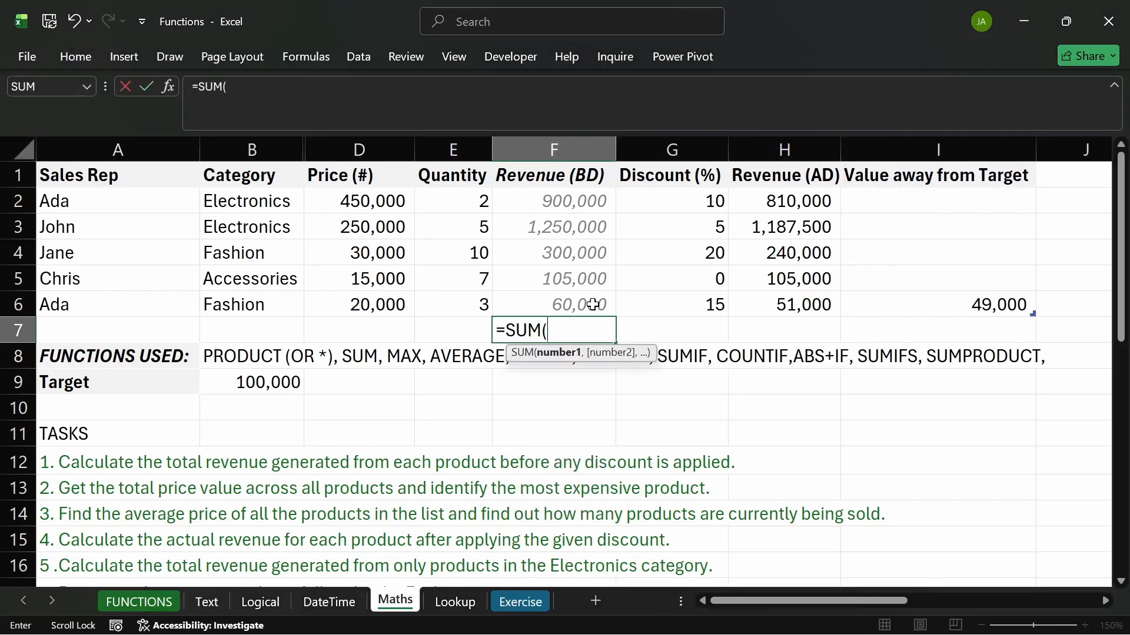
drag(570, 202, 573, 306)
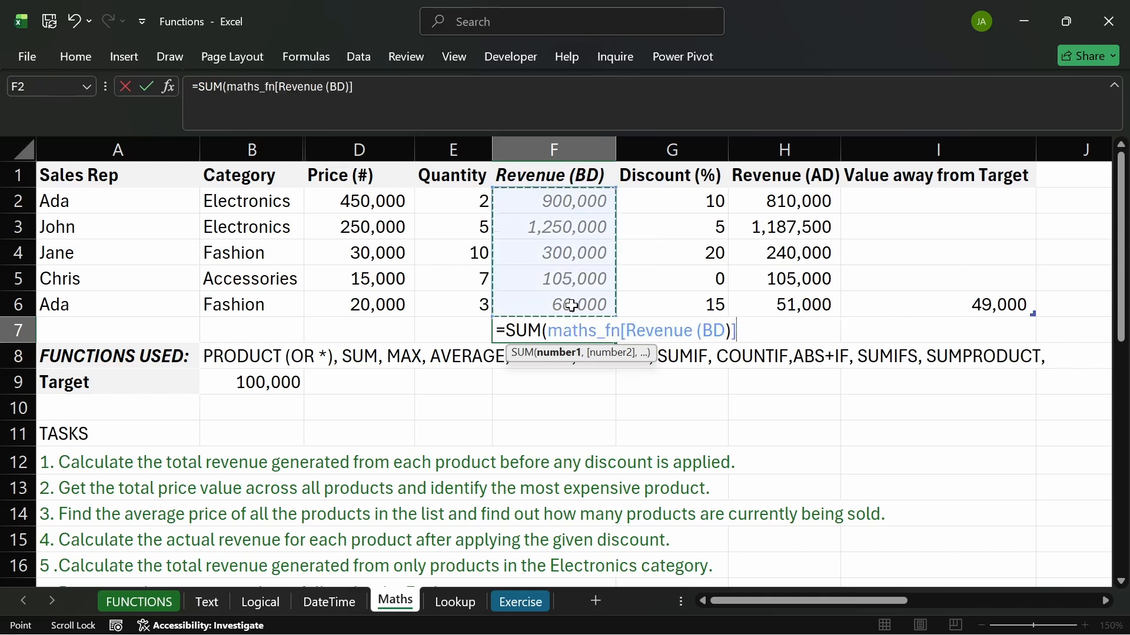
text())
key(Return)
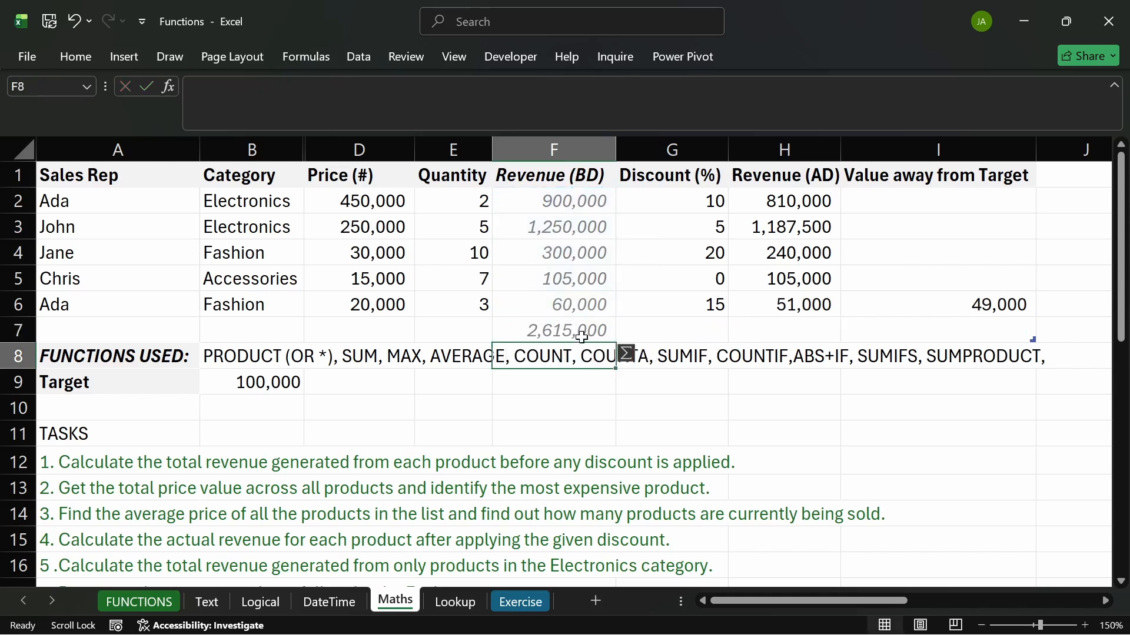
key(ctrl+z)
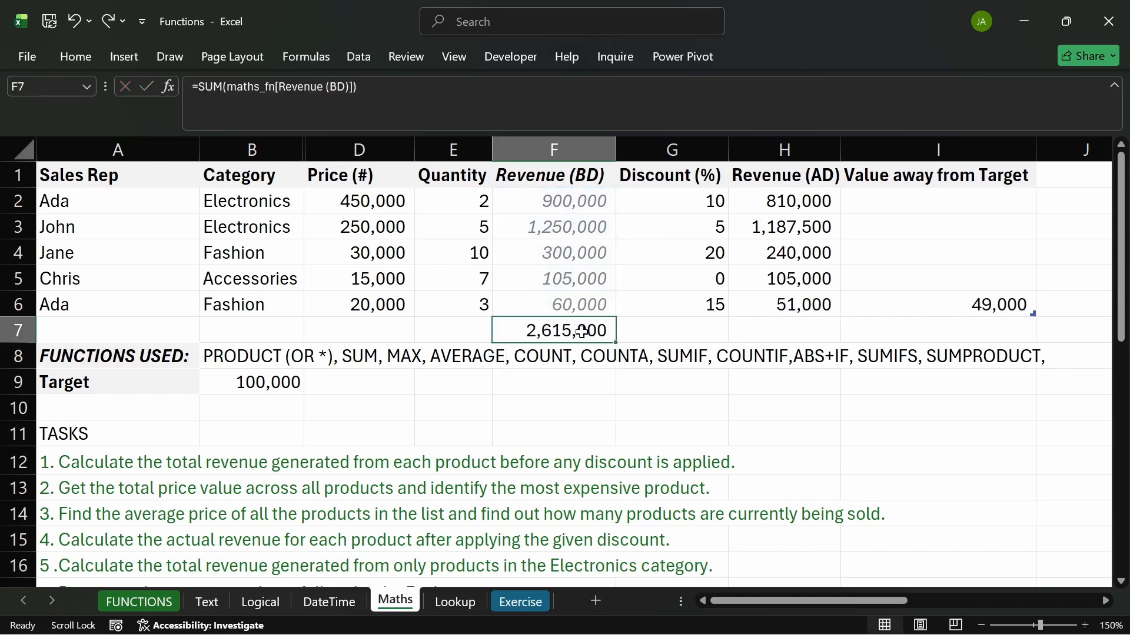
key(Delete)
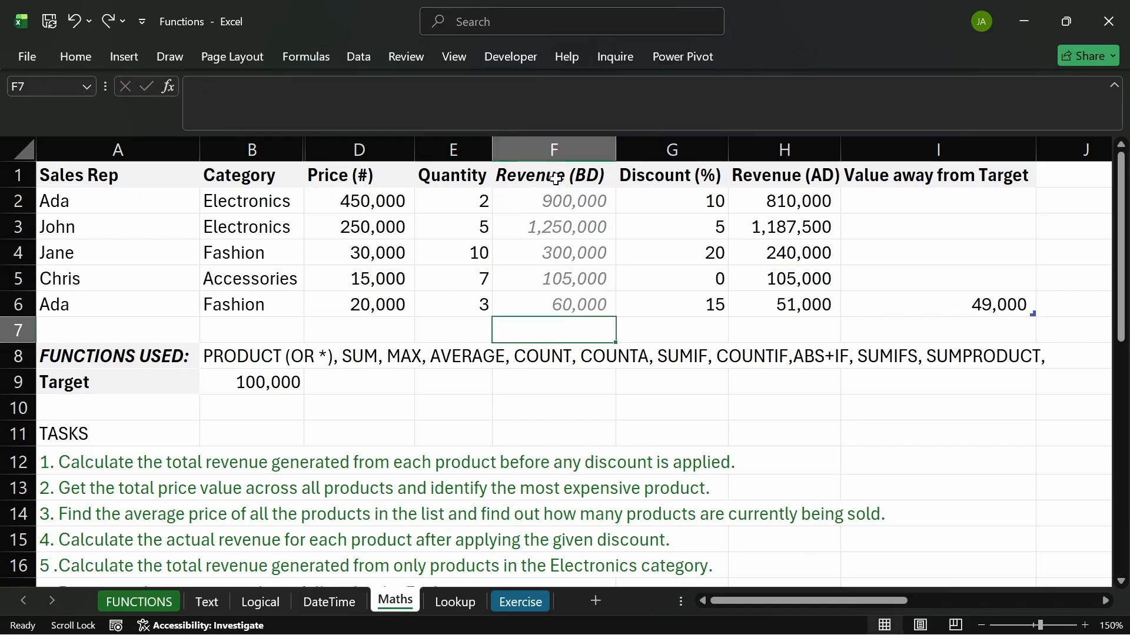
- Hide the Revenue (BD) and Discount (%) columns, as well as the Price (#) and Quantity columns
drag(556, 179, 560, 300)
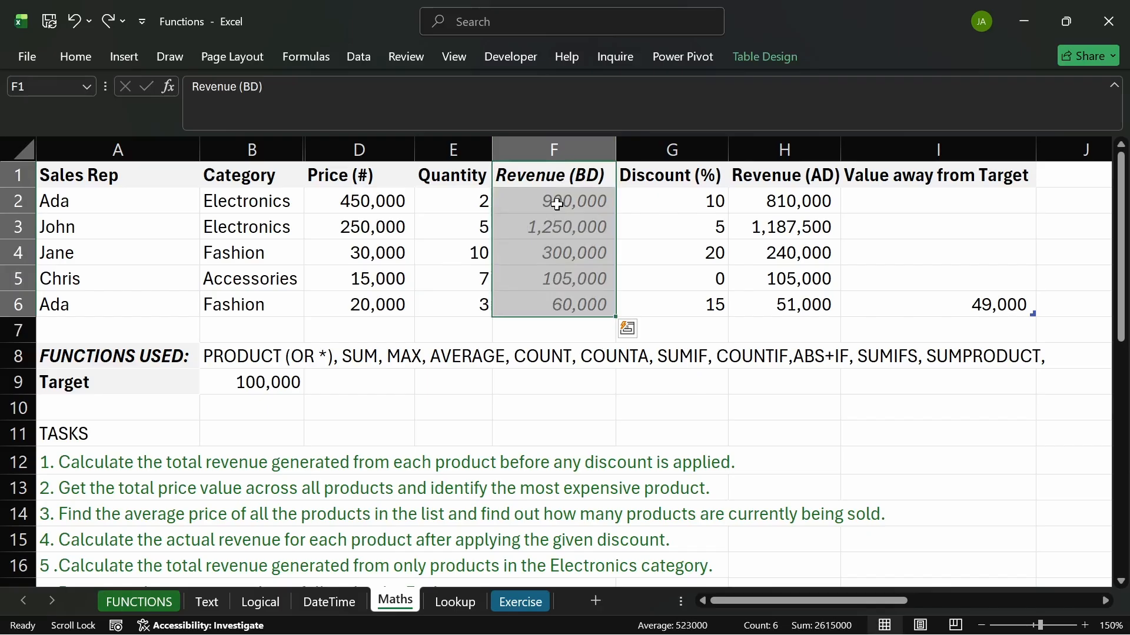
click(554, 150)
drag(657, 145, 671, 149)
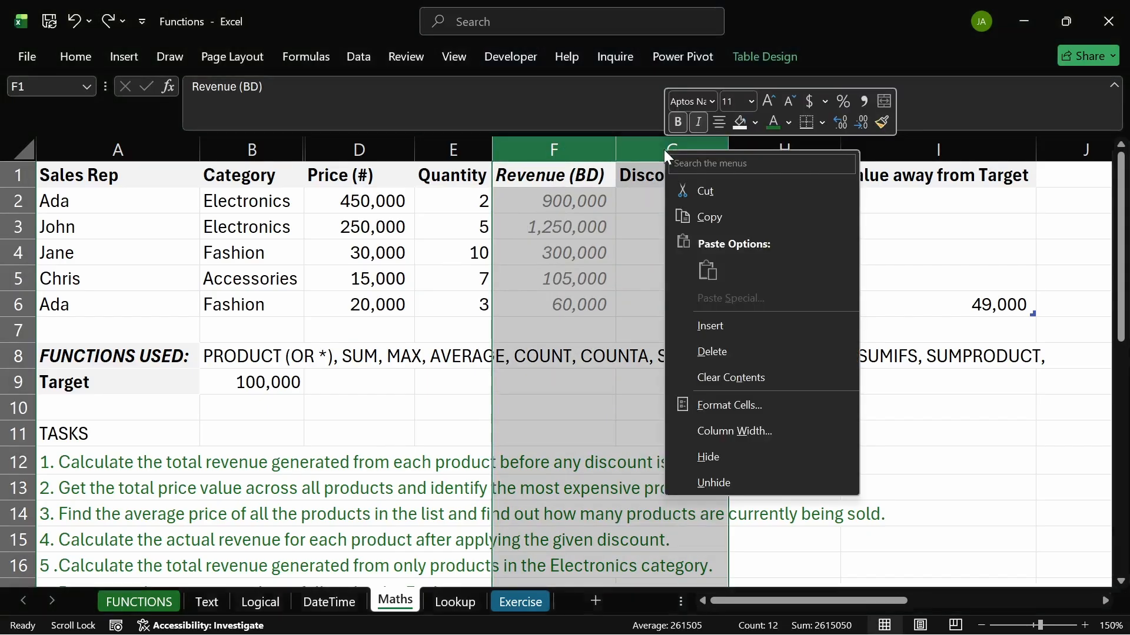
right_click(665, 149)
click(726, 451)
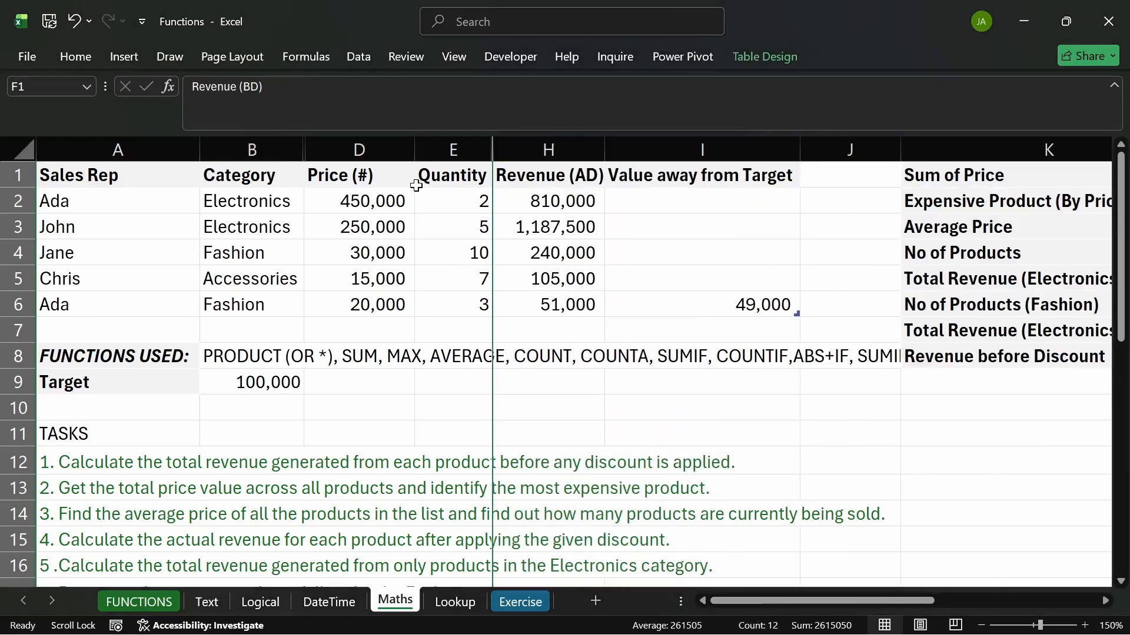
click(357, 149)
drag(358, 150, 453, 150)
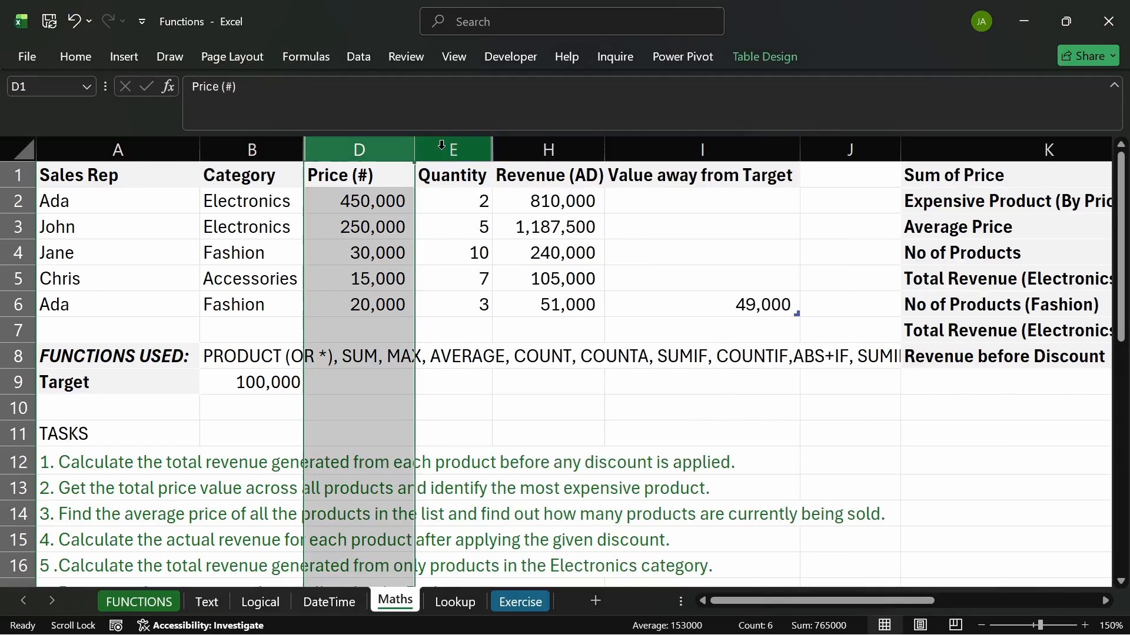
right_click(400, 151)
click(444, 454)
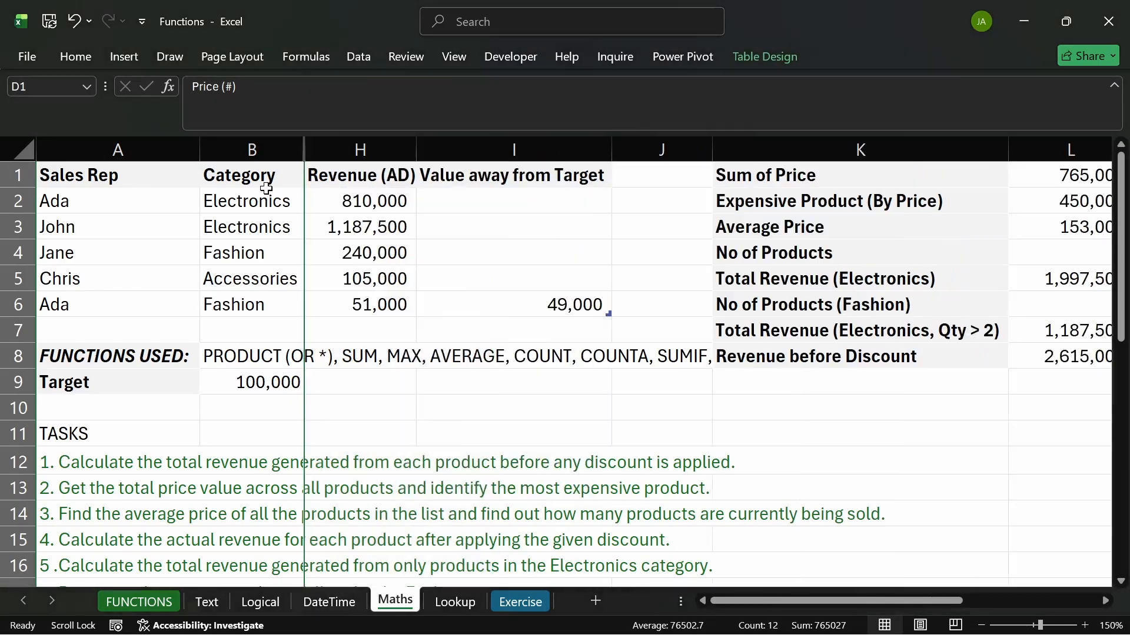
click(404, 390)
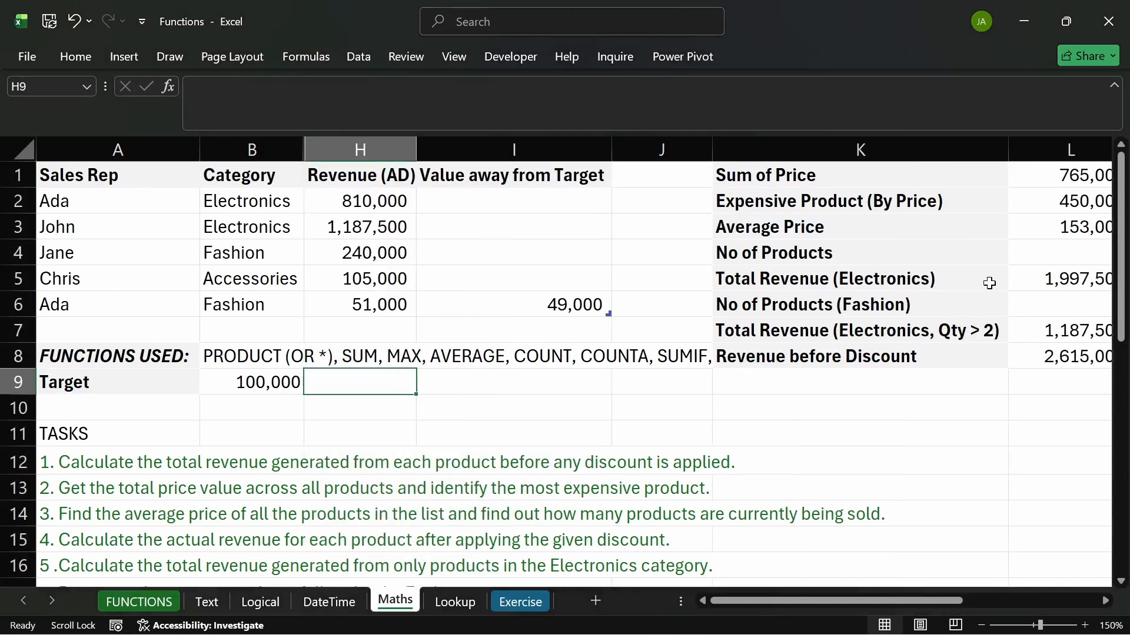
- Check the functions-used list in B8 and mark task 9 in A20 as done with a green font colour
click(667, 357)
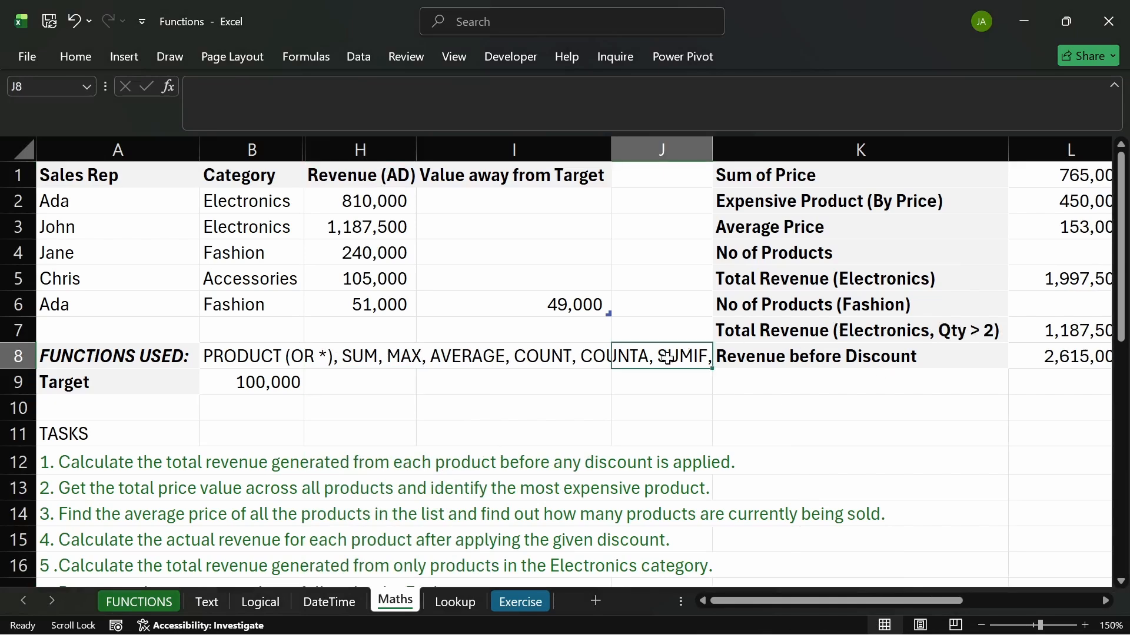
double_click(233, 355)
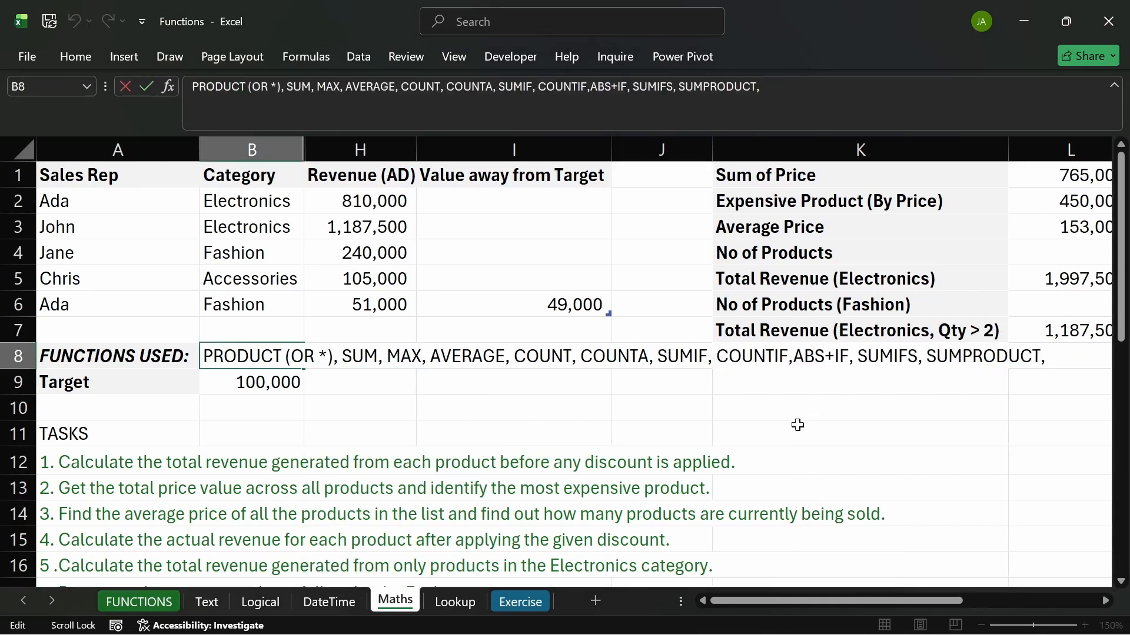
key(Return)
scroll(618, 438, down, 1)
scroll(406, 402, down, 2)
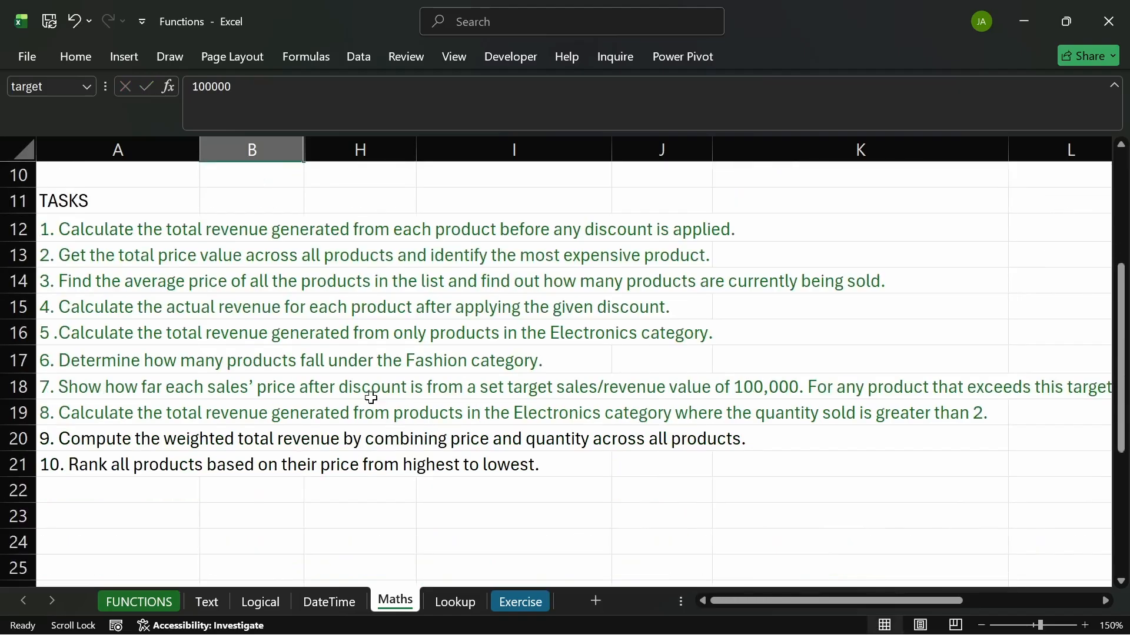
click(105, 437)
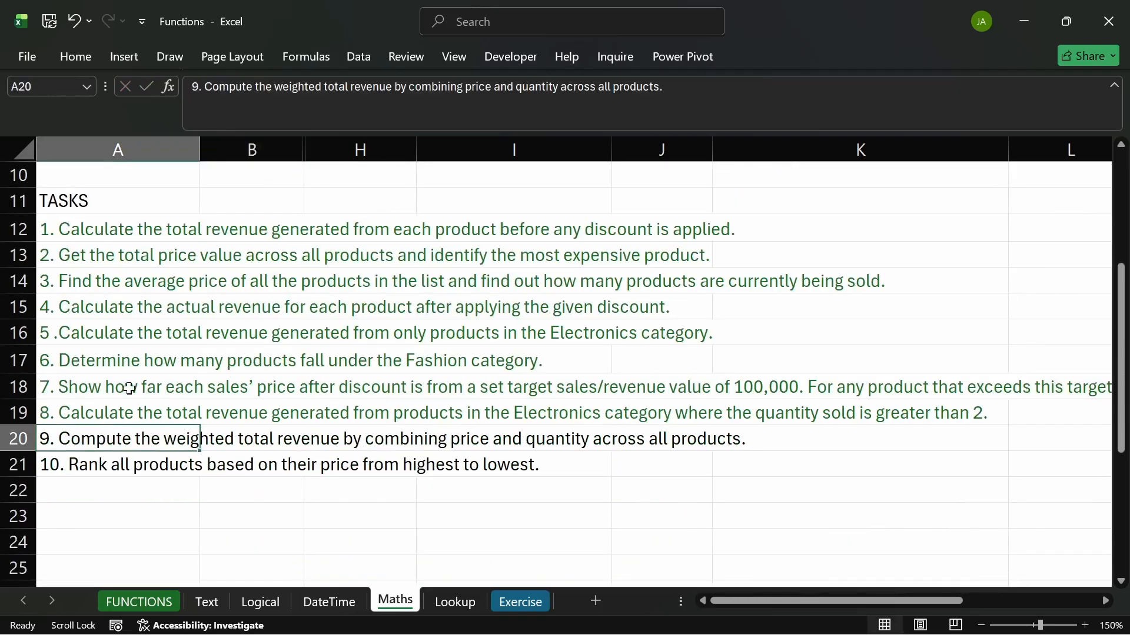
click(79, 57)
click(279, 116)
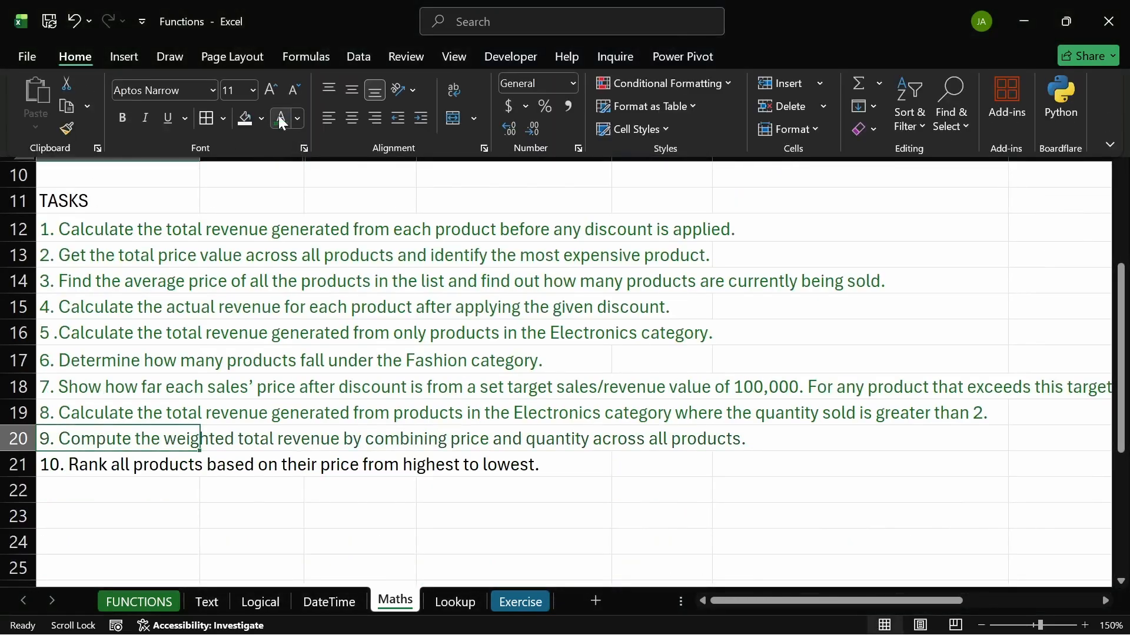
- Read task 10 in A21 about ranking the products by price and return to the sales table
click(124, 465)
click(152, 469)
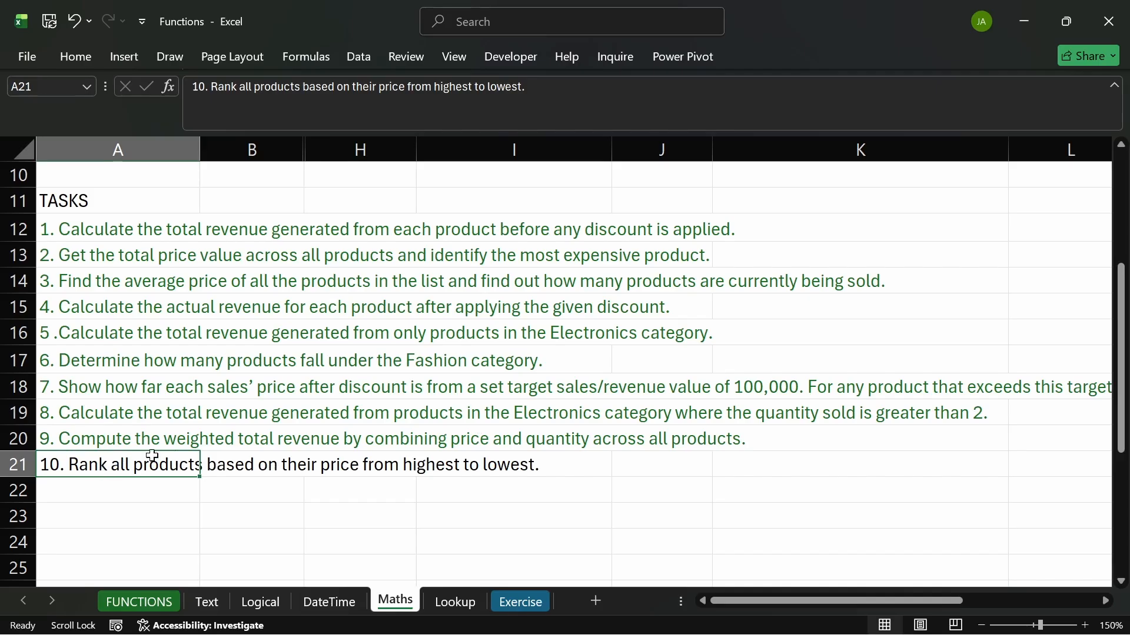
scroll(432, 462, up, 3)
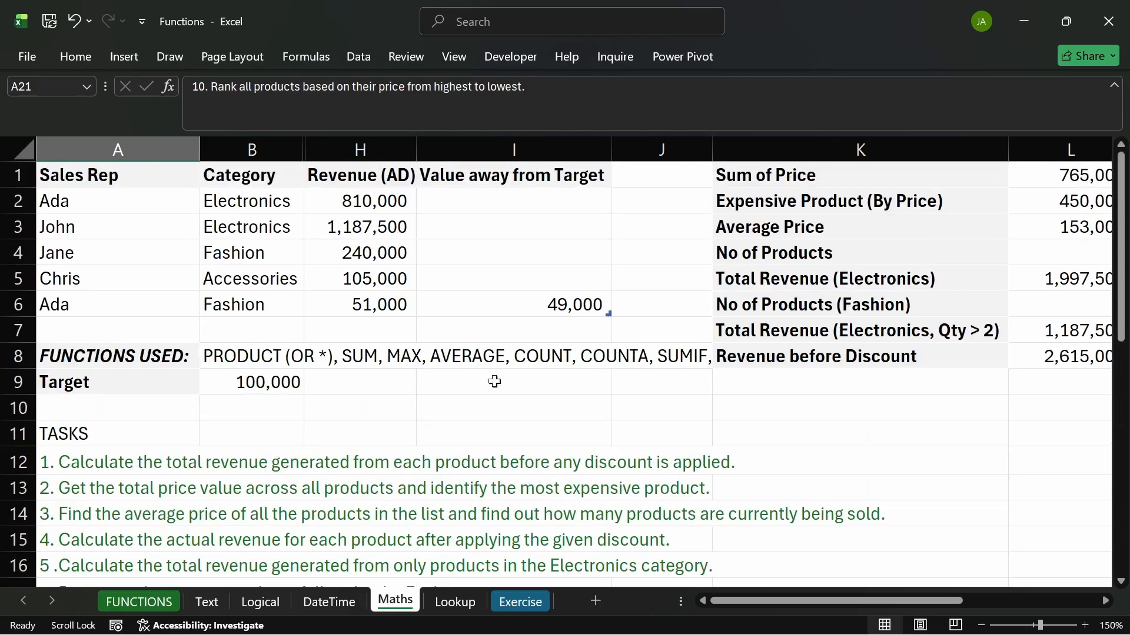
- Widen the Category column to slightly more than the Sales Rep column's width
drag(304, 152, 304, 152)
double_click(304, 151)
click(304, 148)
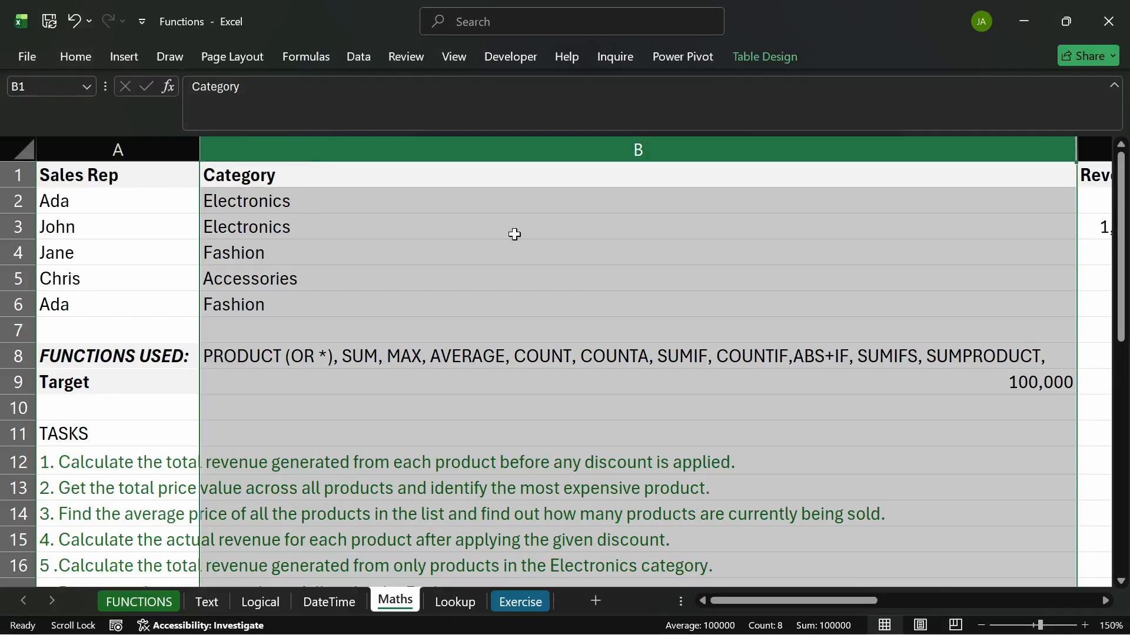
click(811, 228)
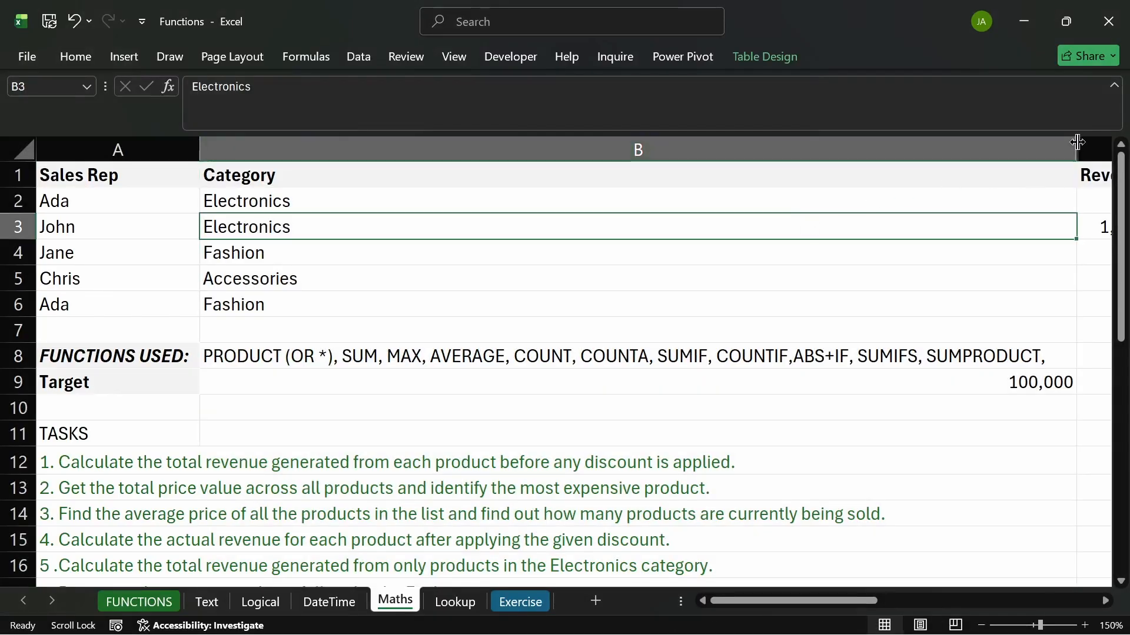
drag(1077, 147, 388, 156)
click(255, 360)
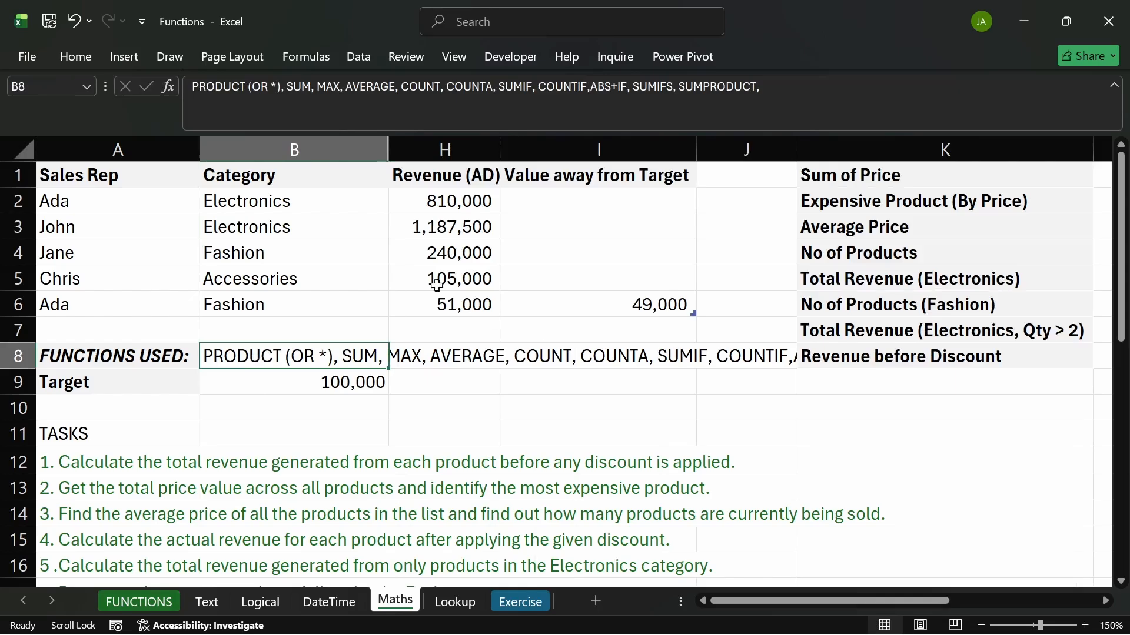
- Unhide the Discount (%), Revenue (BD), Quantity and Price (#) columns beside the Category column
double_click(392, 146)
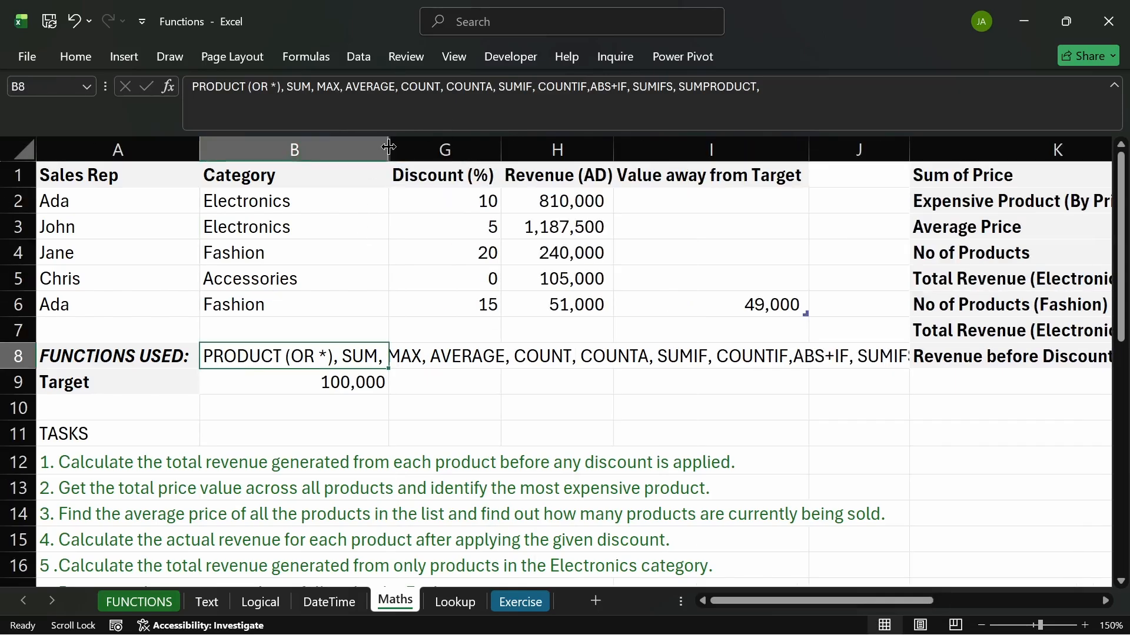
double_click(389, 146)
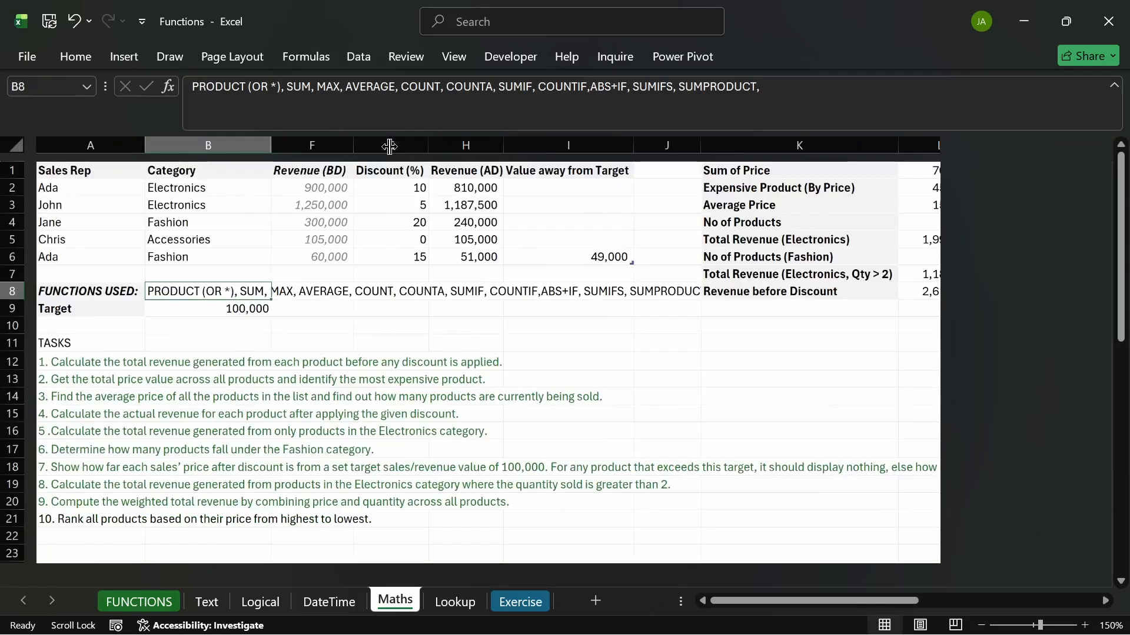
click(486, 240)
click(396, 286)
click(430, 325)
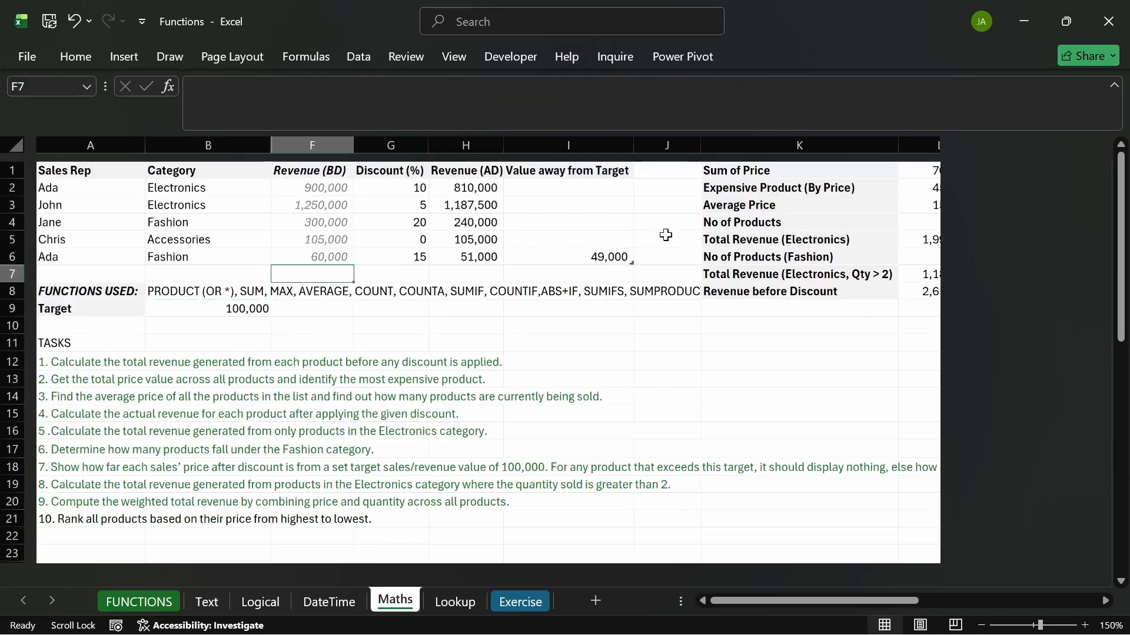
scroll(665, 248, down, 3)
scroll(487, 283, up, 3)
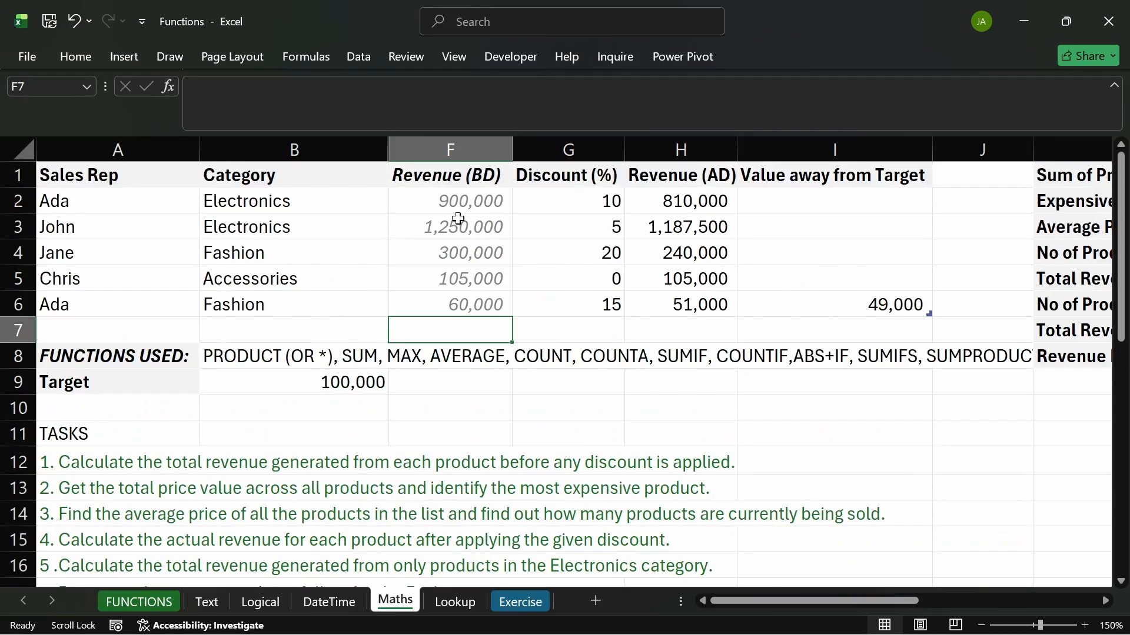
double_click(391, 149)
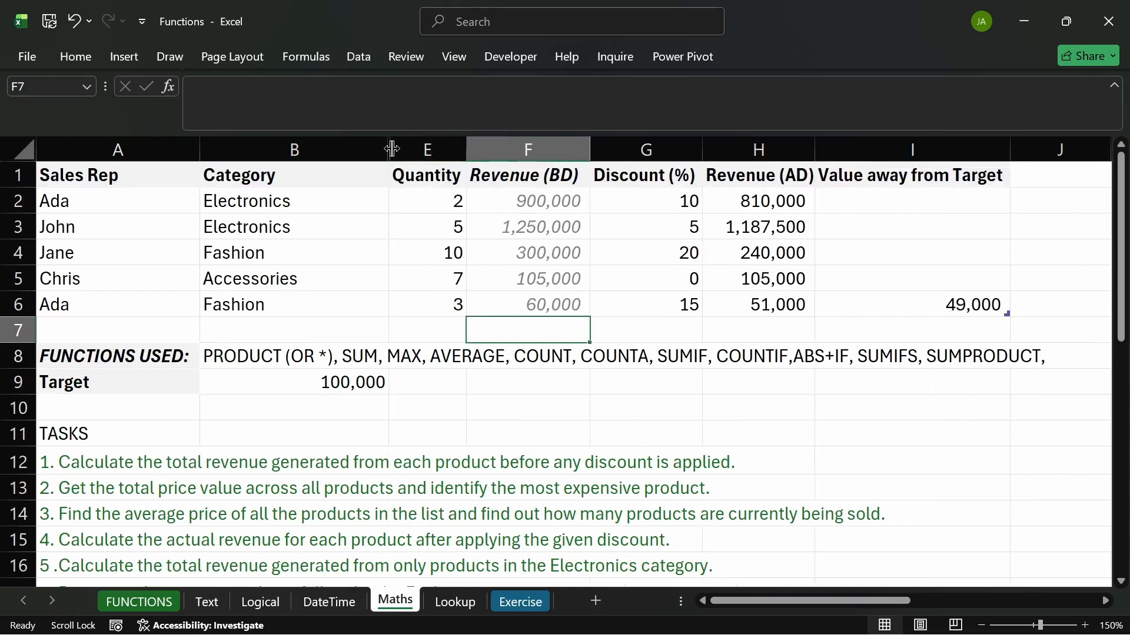
double_click(392, 149)
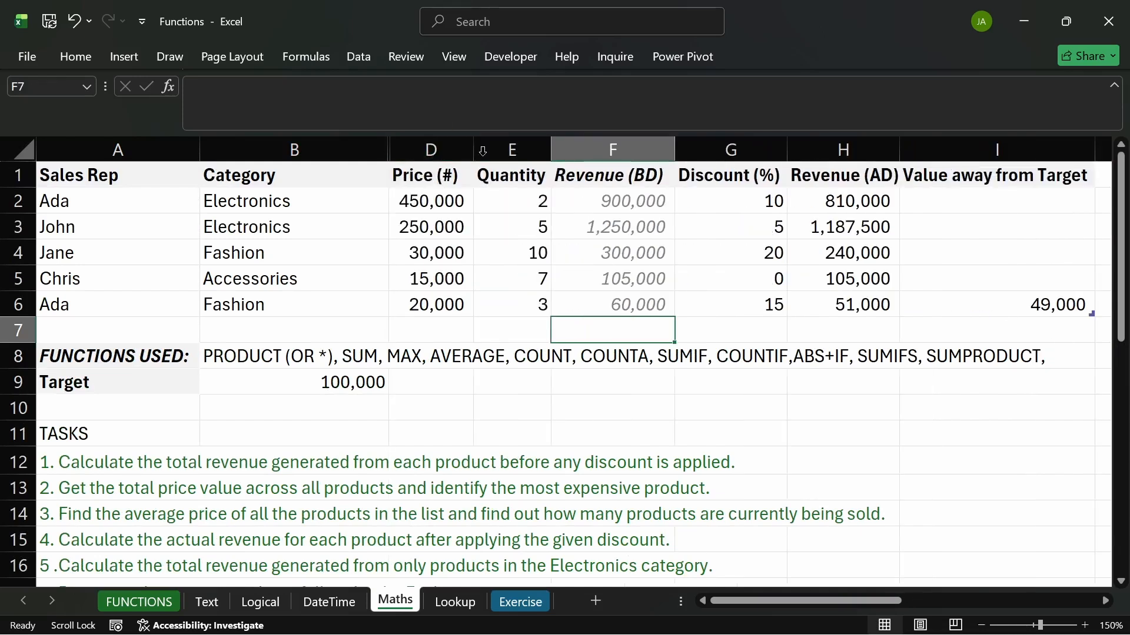
- Hide the Quantity and Revenue (BD) columns
drag(483, 151, 595, 152)
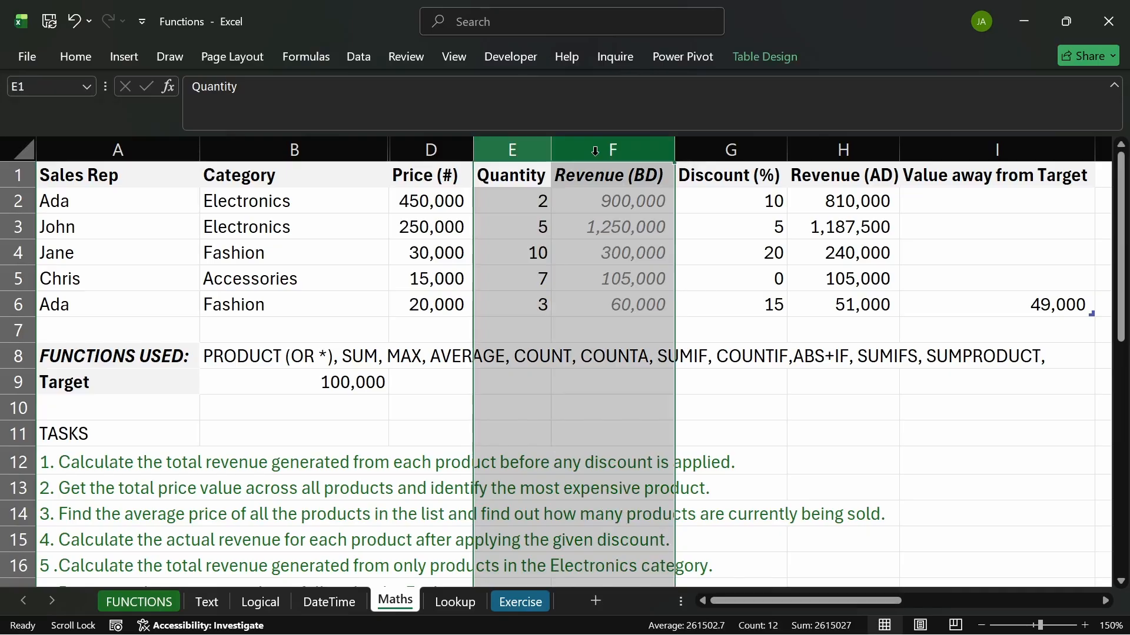
right_click(595, 151)
click(653, 459)
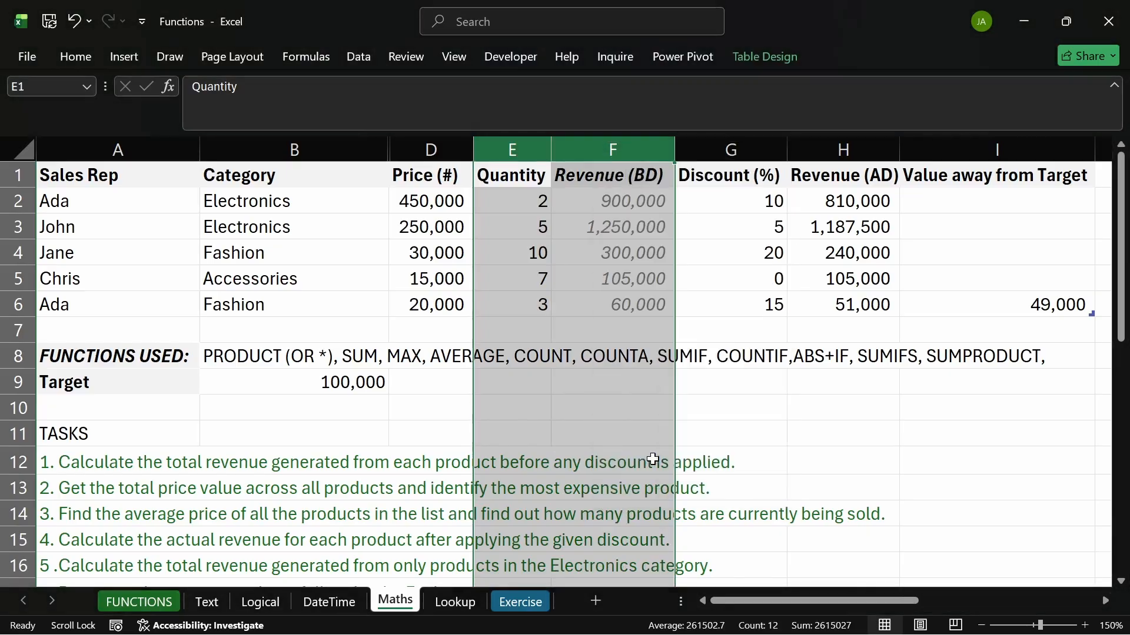
click(648, 149)
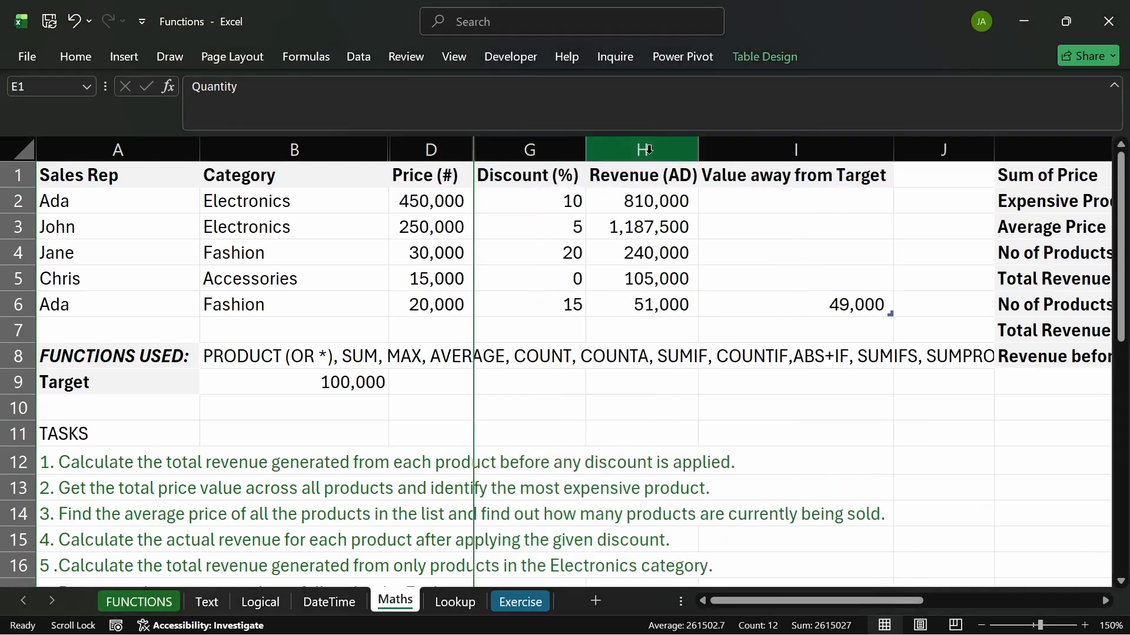
click(827, 449)
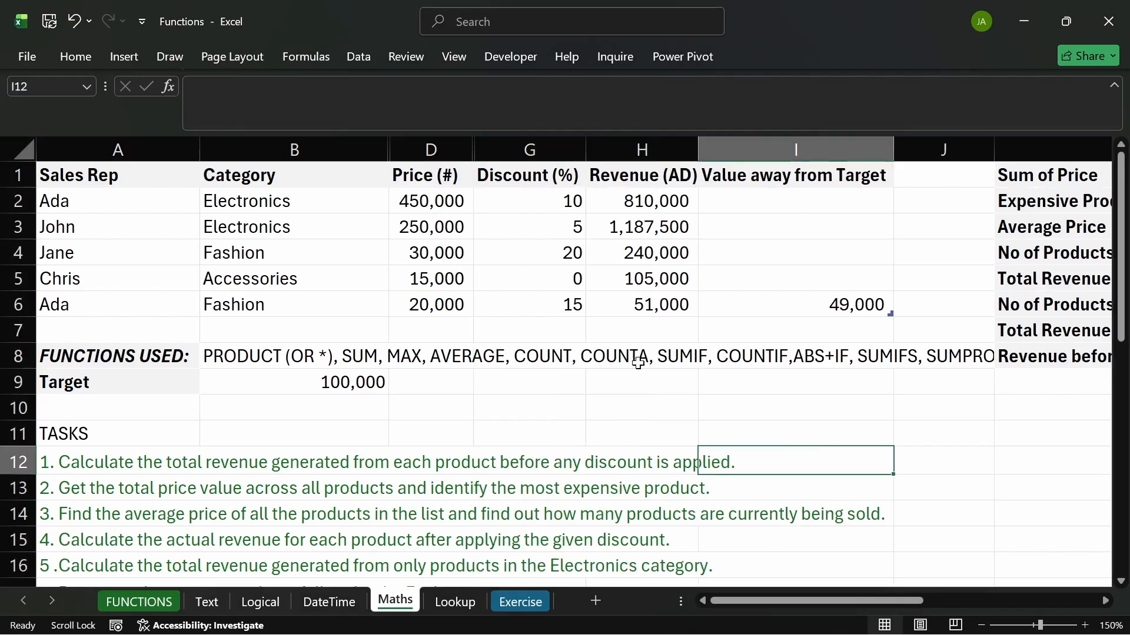
click(431, 299)
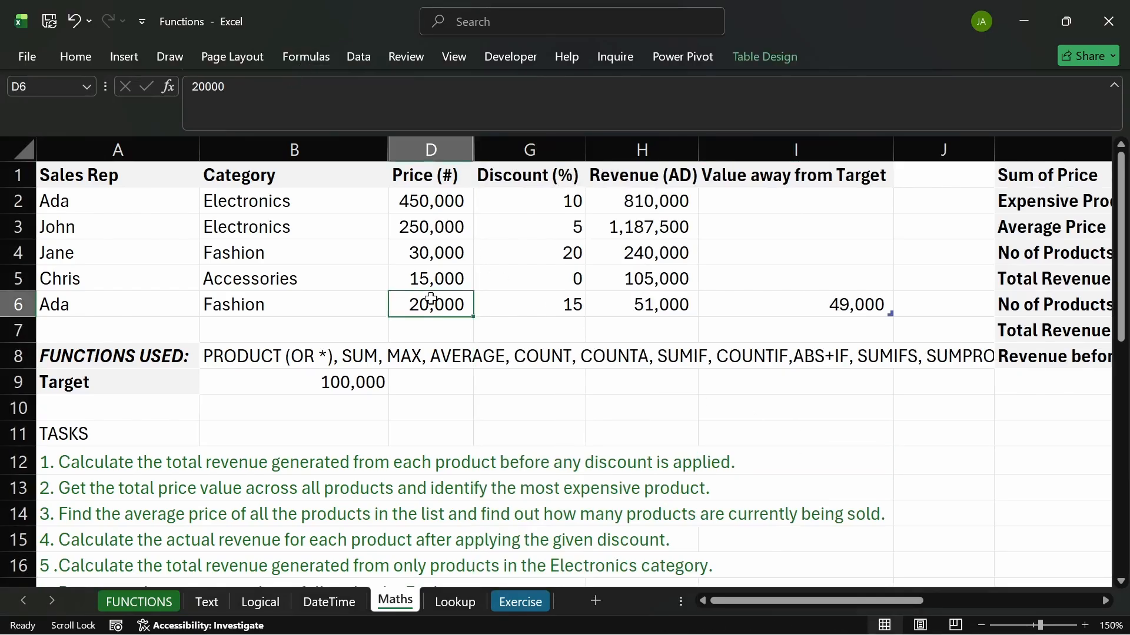
click(517, 202)
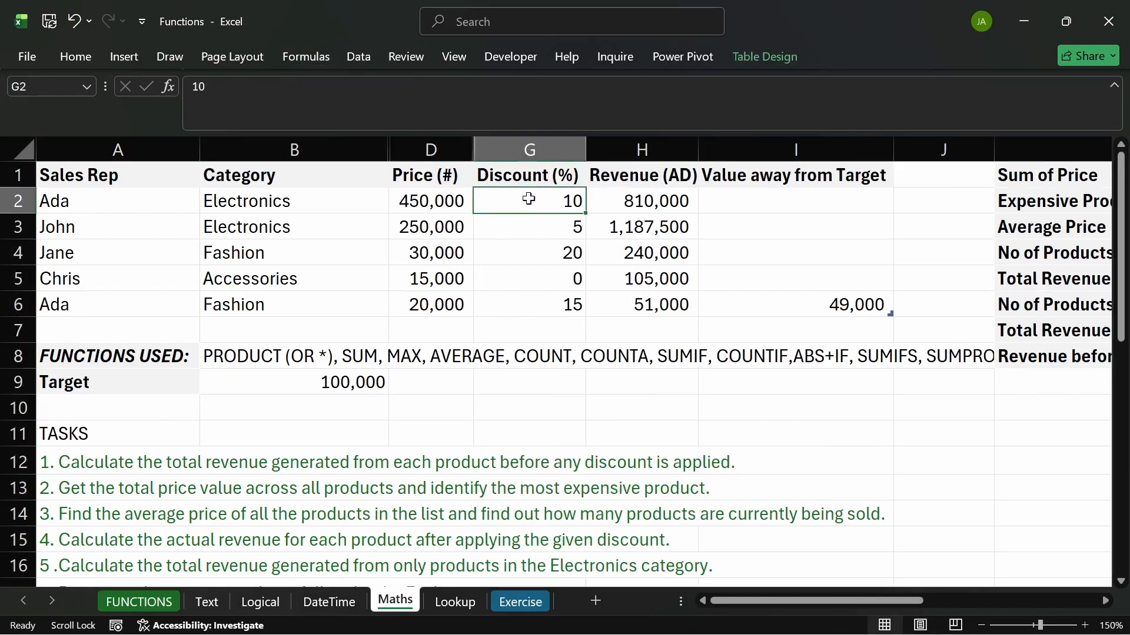
- Unhide the Revenue (BD) and Quantity columns between Price (#) and Discount (%)
drag(503, 149, 516, 148)
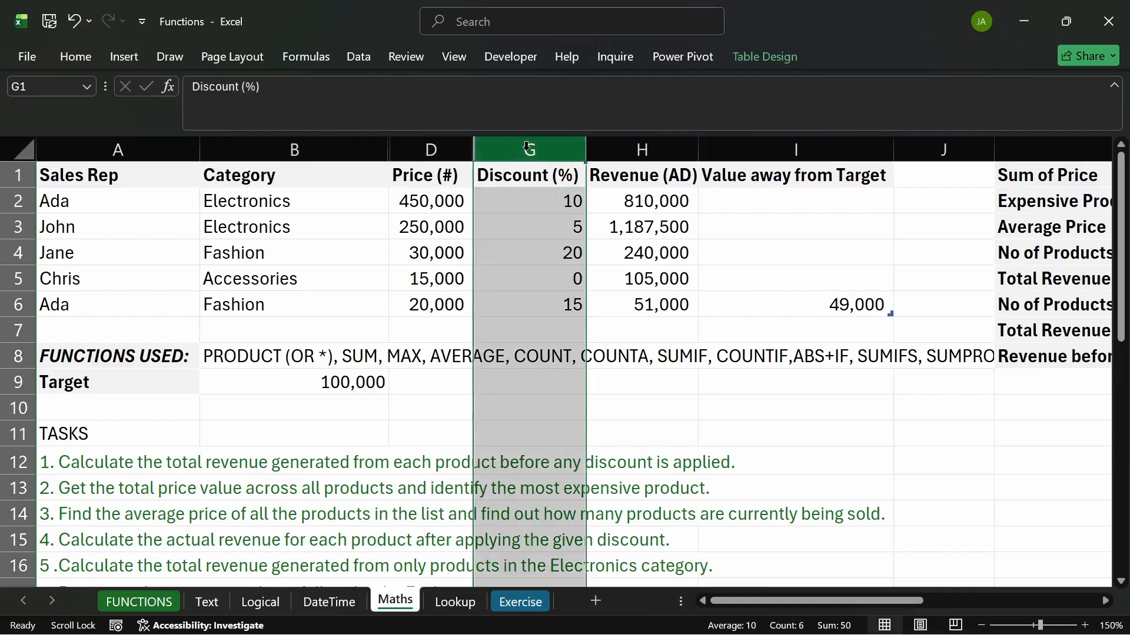
click(473, 146)
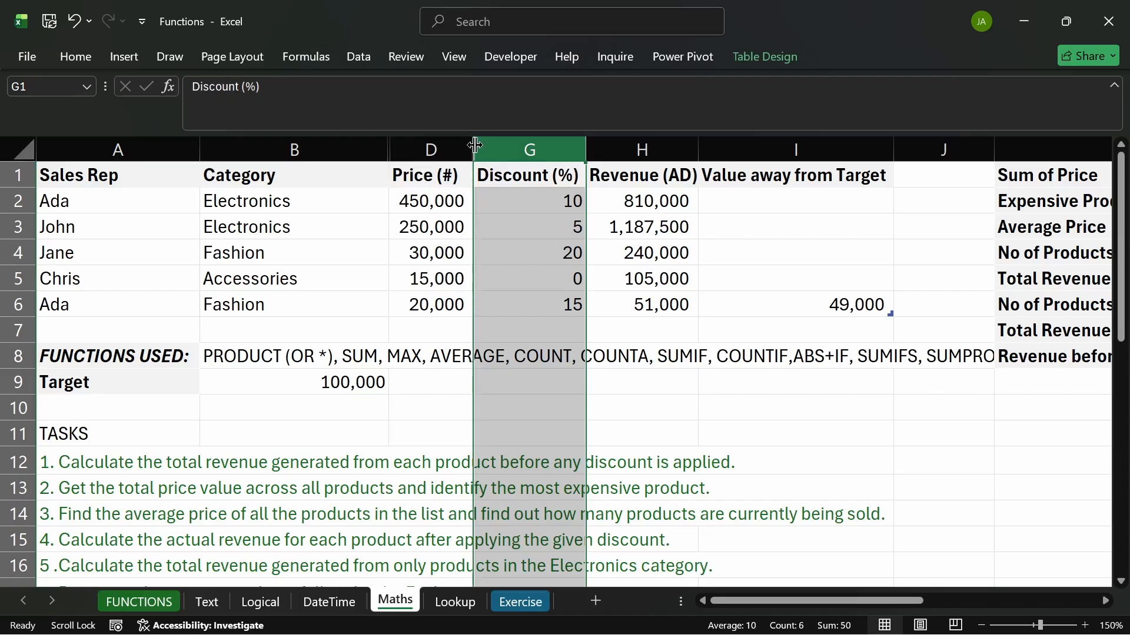
drag(474, 146, 477, 147)
double_click(477, 147)
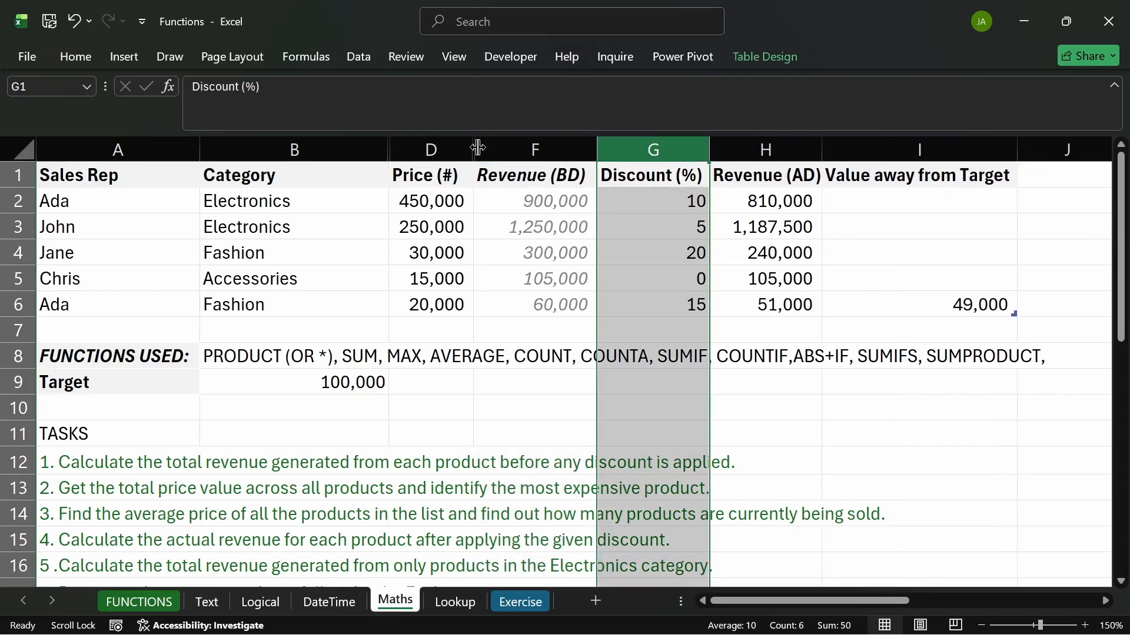
click(524, 151)
double_click(475, 145)
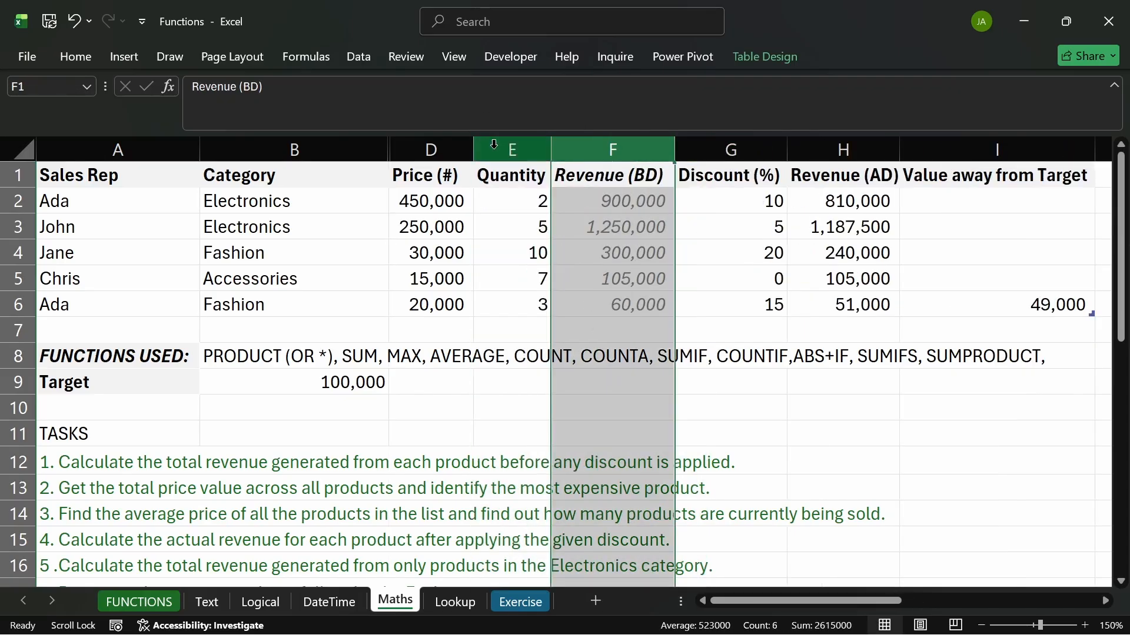
- Insert a new column between Price (#) and Quantity, and hide the Quantity, Revenue (BD) and Discount (%) columns
click(481, 150)
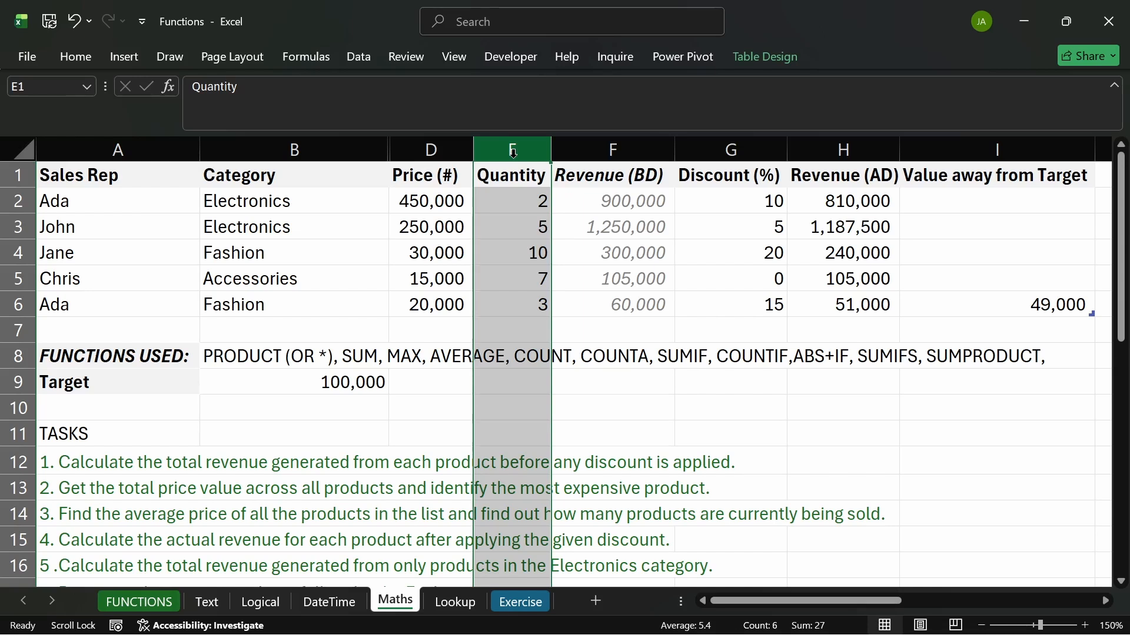
key(ctrl+shift+plus)
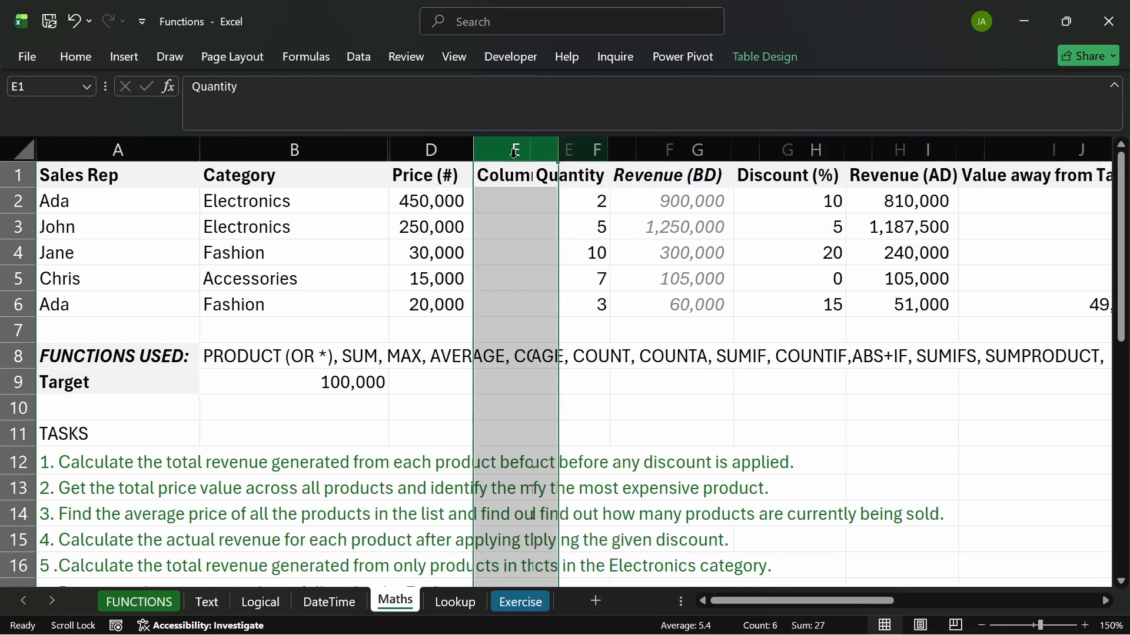
click(602, 147)
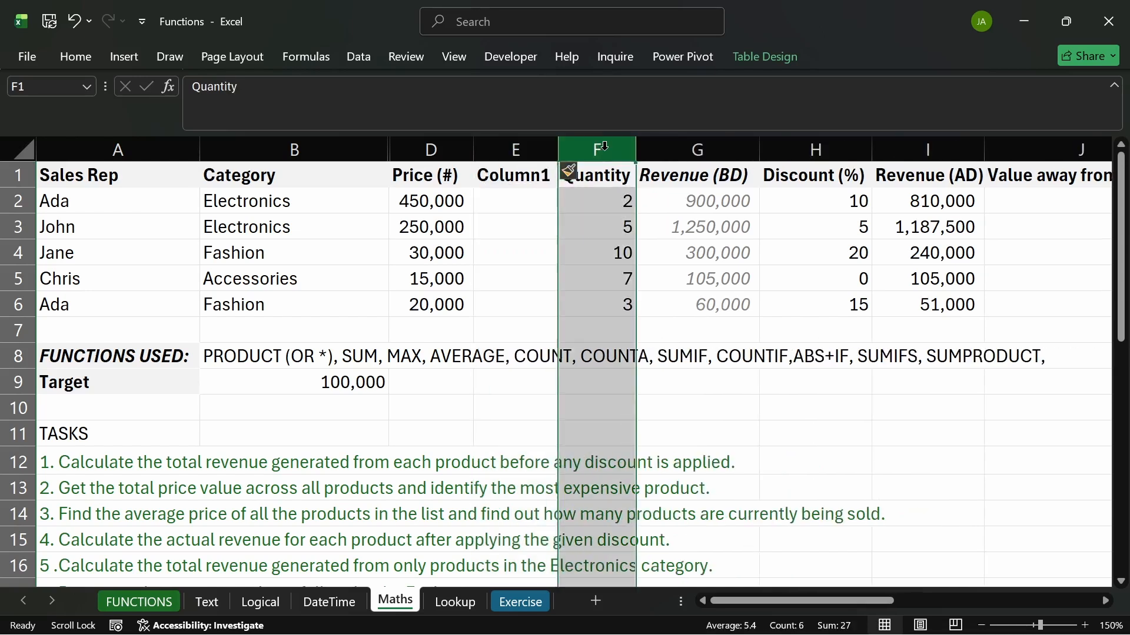
drag(720, 151, 809, 149)
right_click(811, 154)
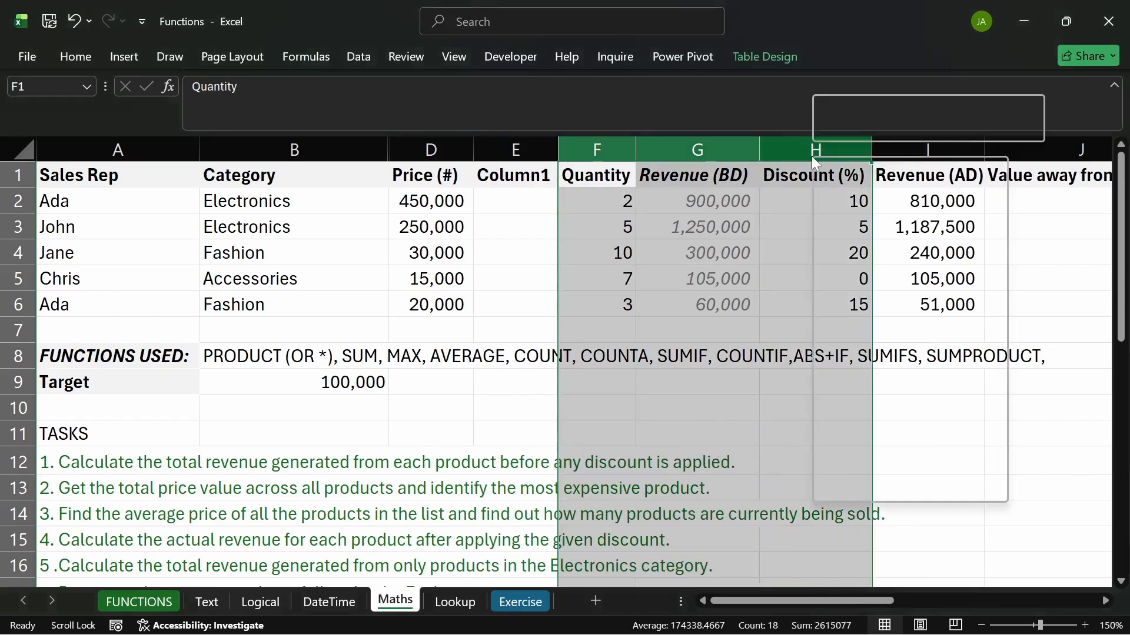
click(834, 456)
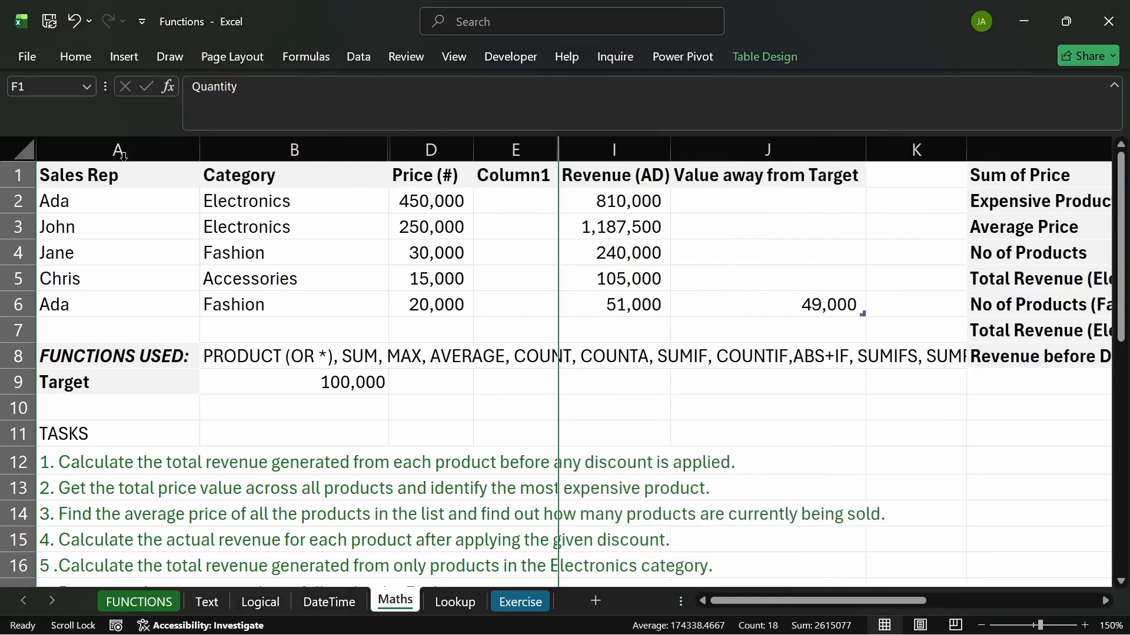
click(120, 147)
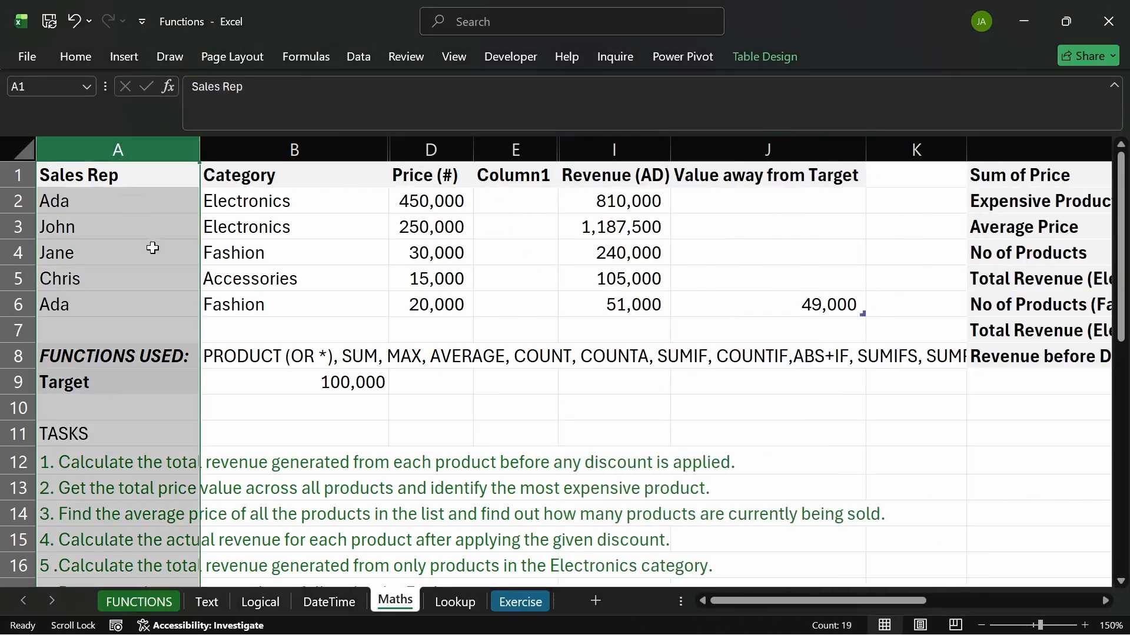
right_click(140, 147)
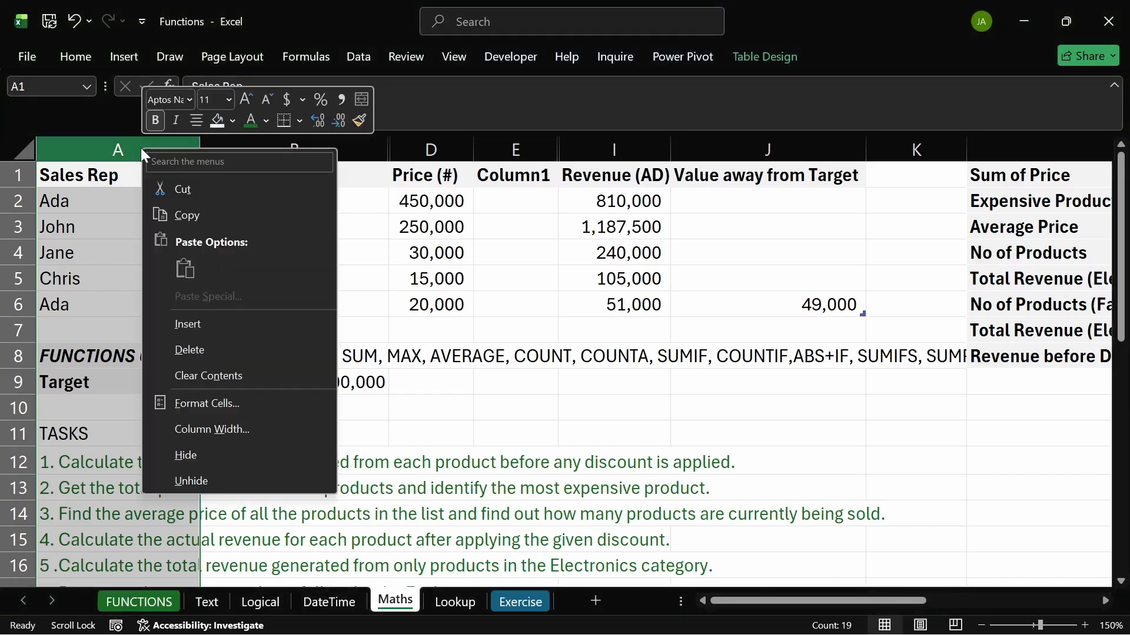
key(Escape)
click(83, 457)
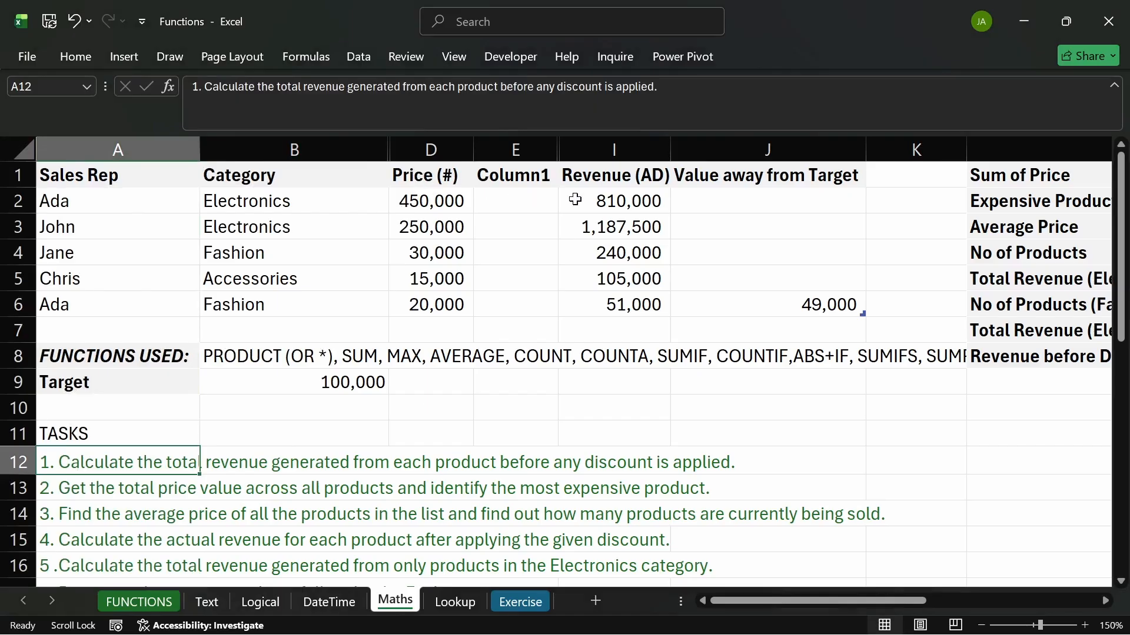
- Name the new column's header in E1 "Price Rank"
click(504, 178)
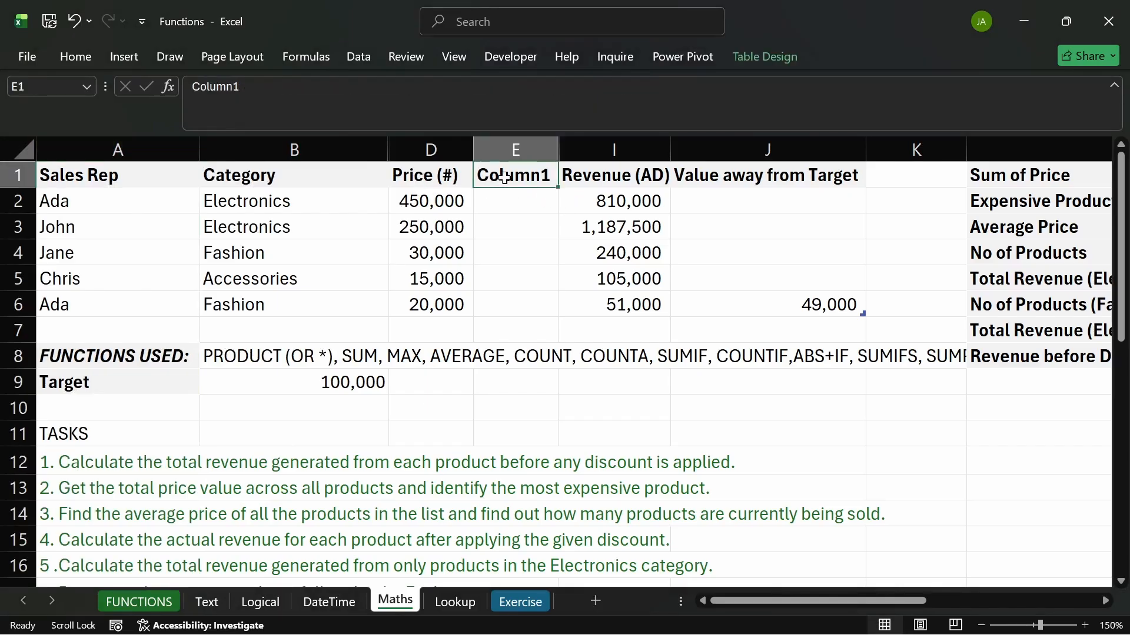
text(PR)
key(BackSpace)
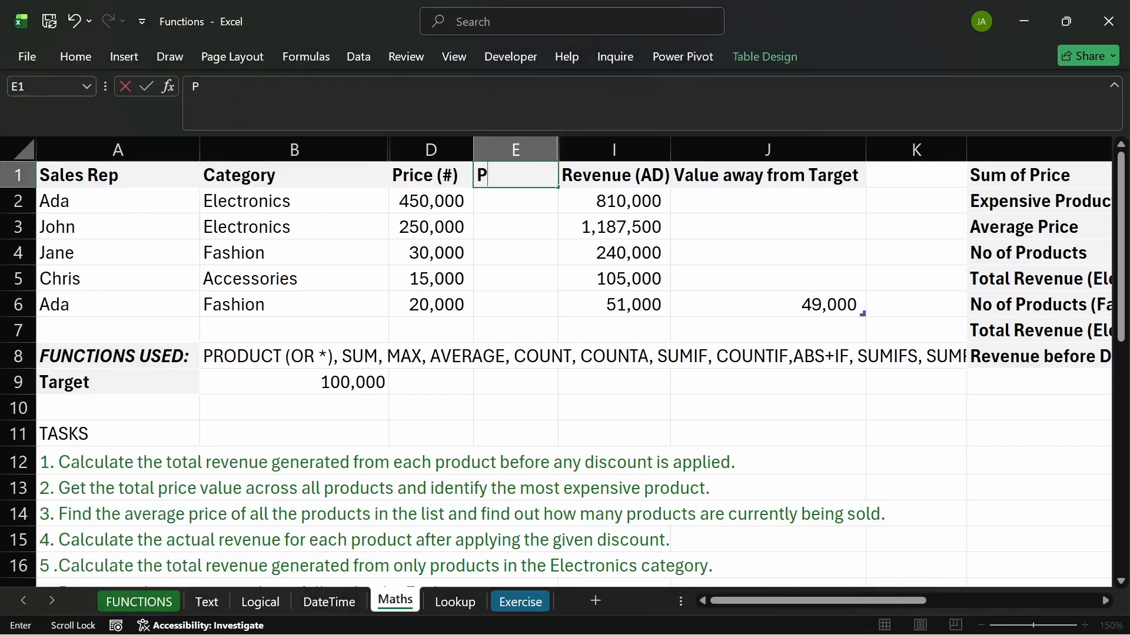
text(rice Rank)
key(Return)
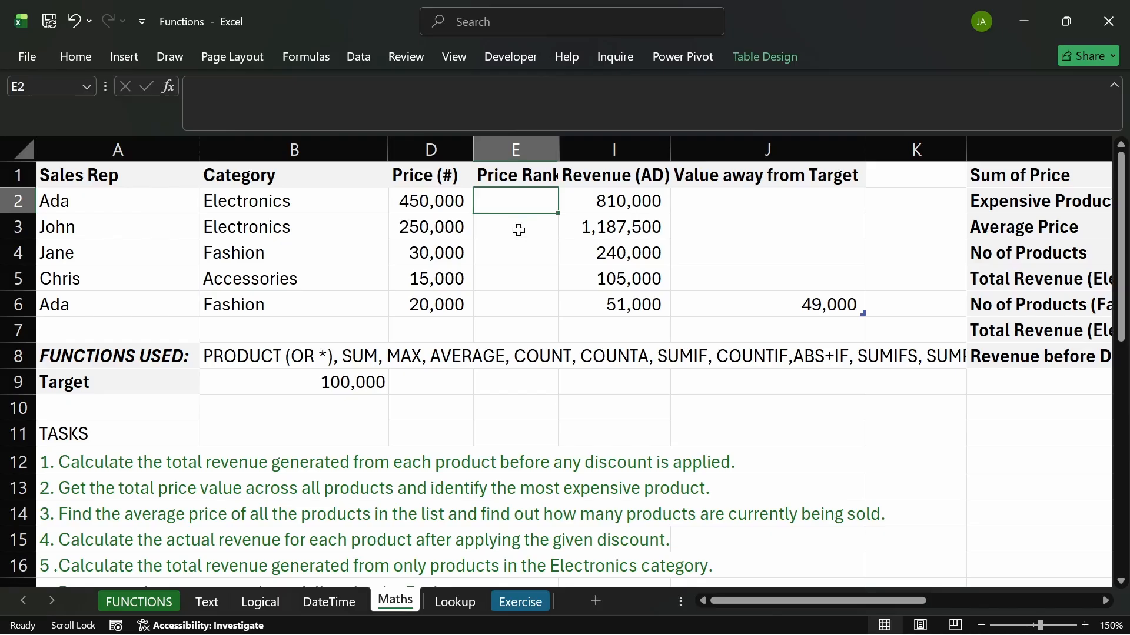
- Rank each product's price from highest to lowest in the Price Rank column with =RANK.EQ([@[Price ('#)]],[Price ('#)]) entered in E2
drag(460, 206, 468, 298)
click(450, 200)
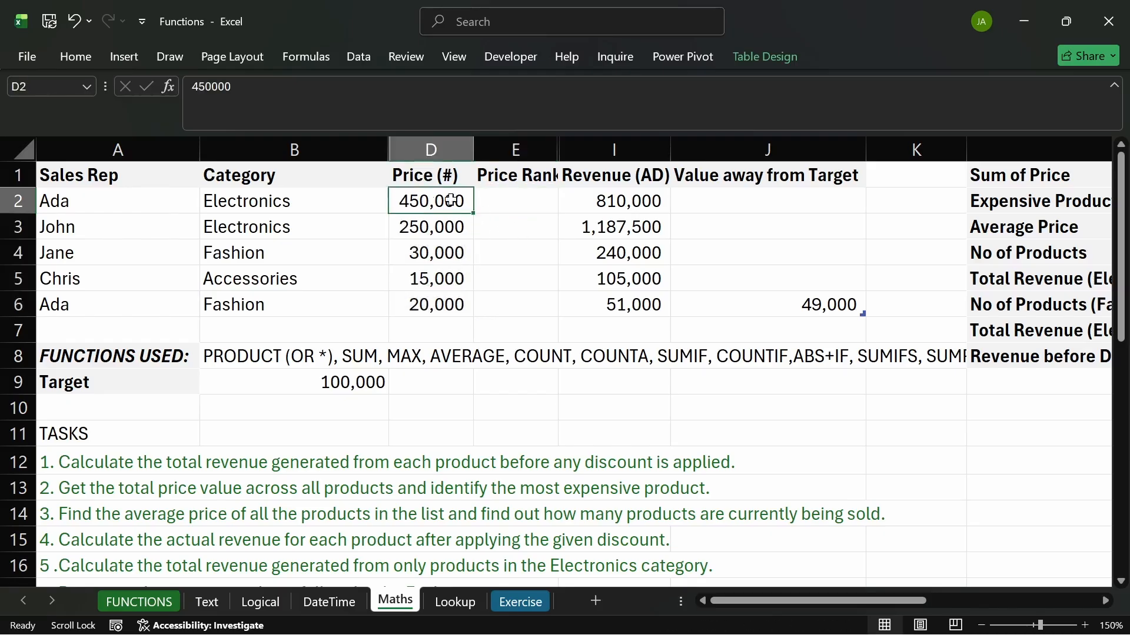
click(503, 203)
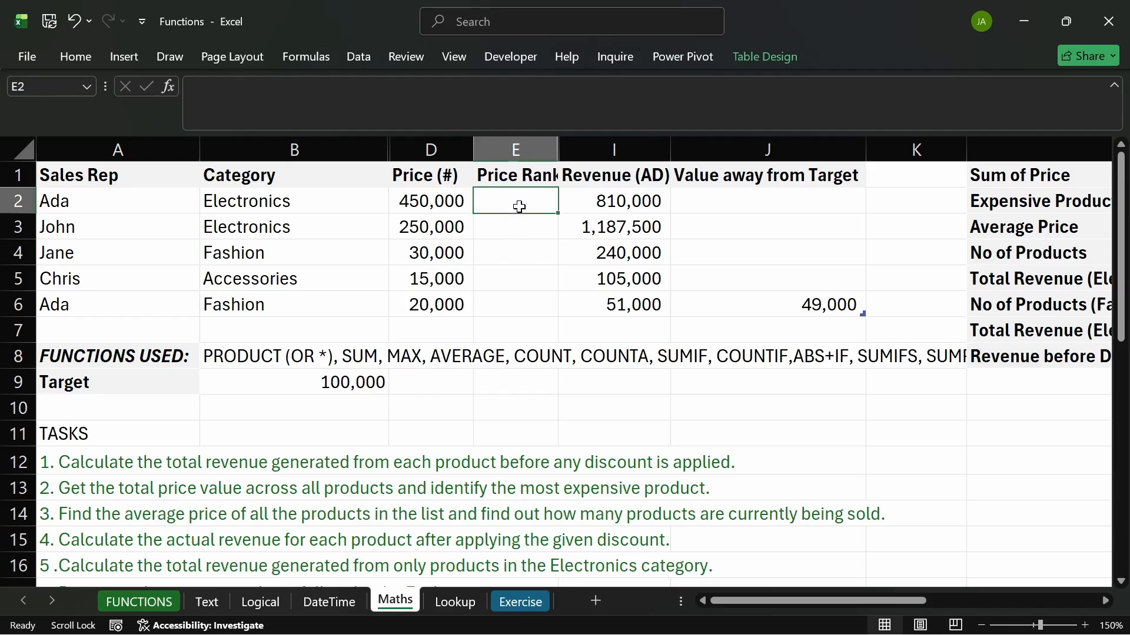
text(=ran)
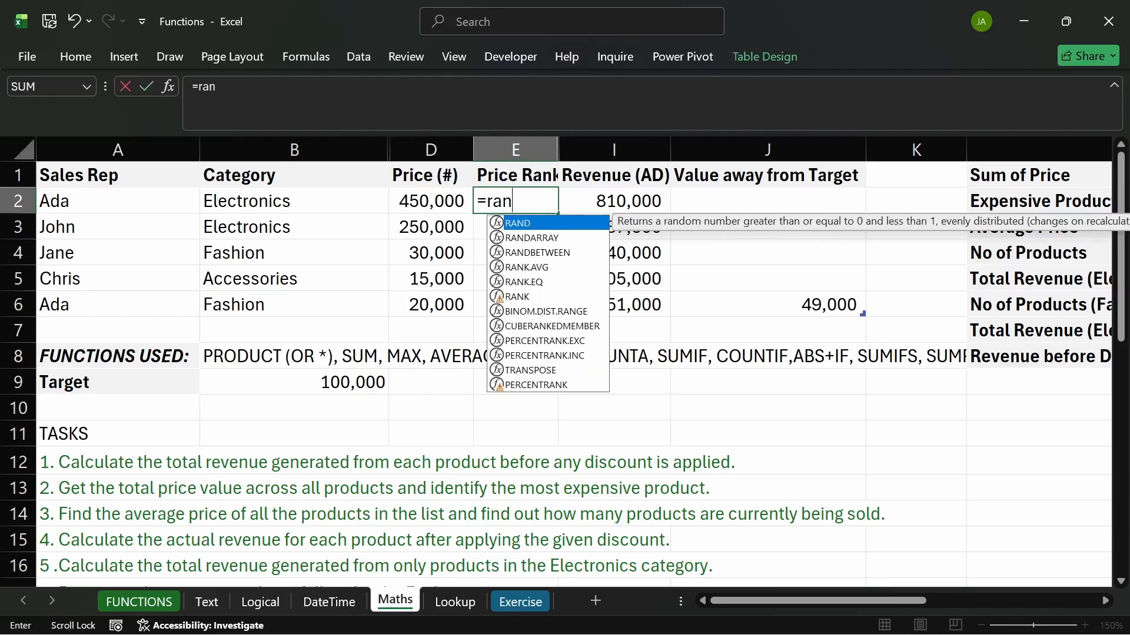
text(k.eq)
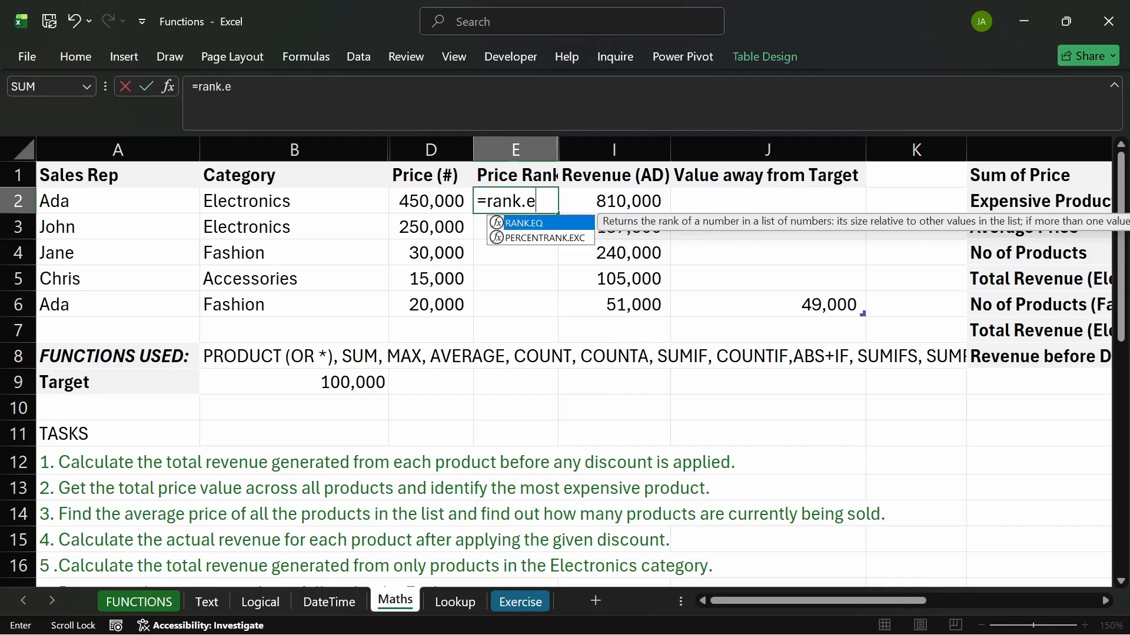
key(BackSpace)
key(BackSpace)
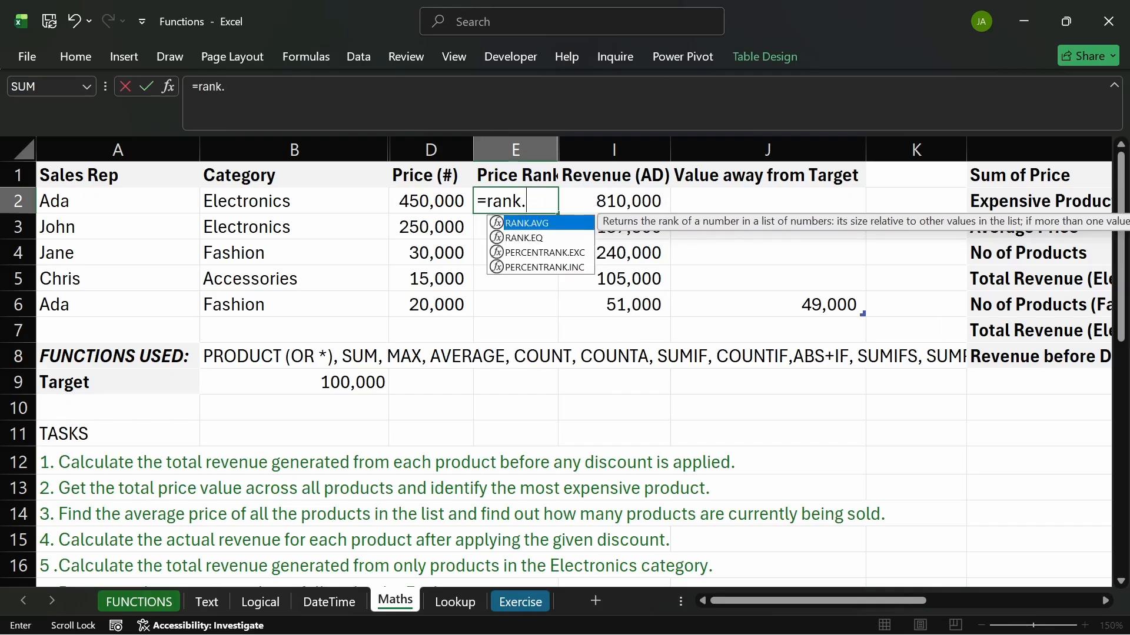
click(542, 241)
double_click(540, 238)
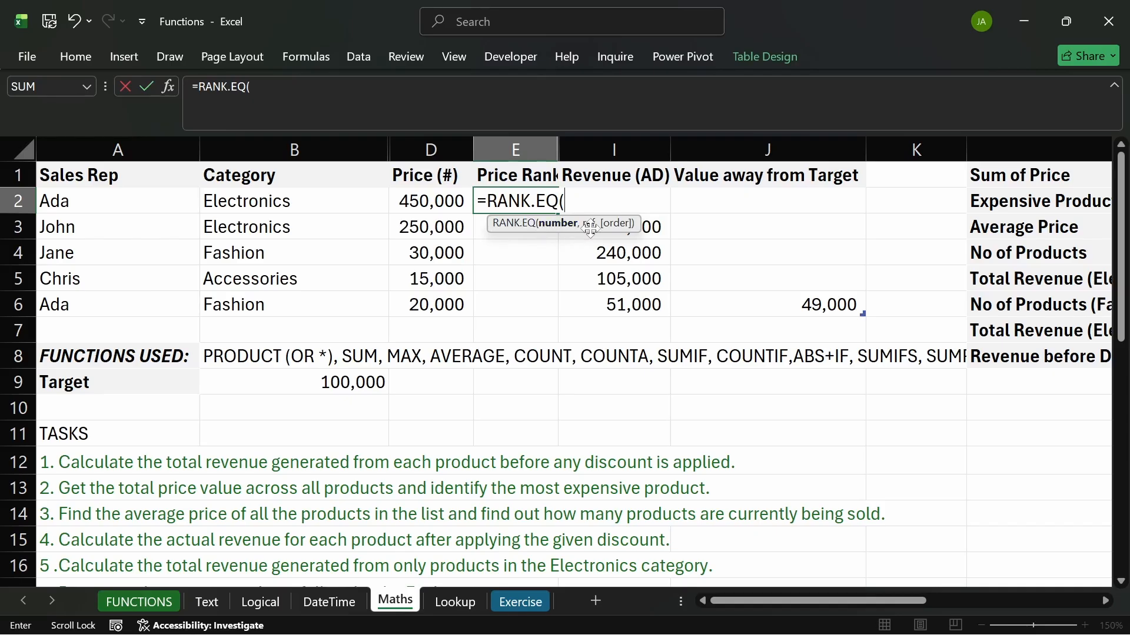
click(435, 205)
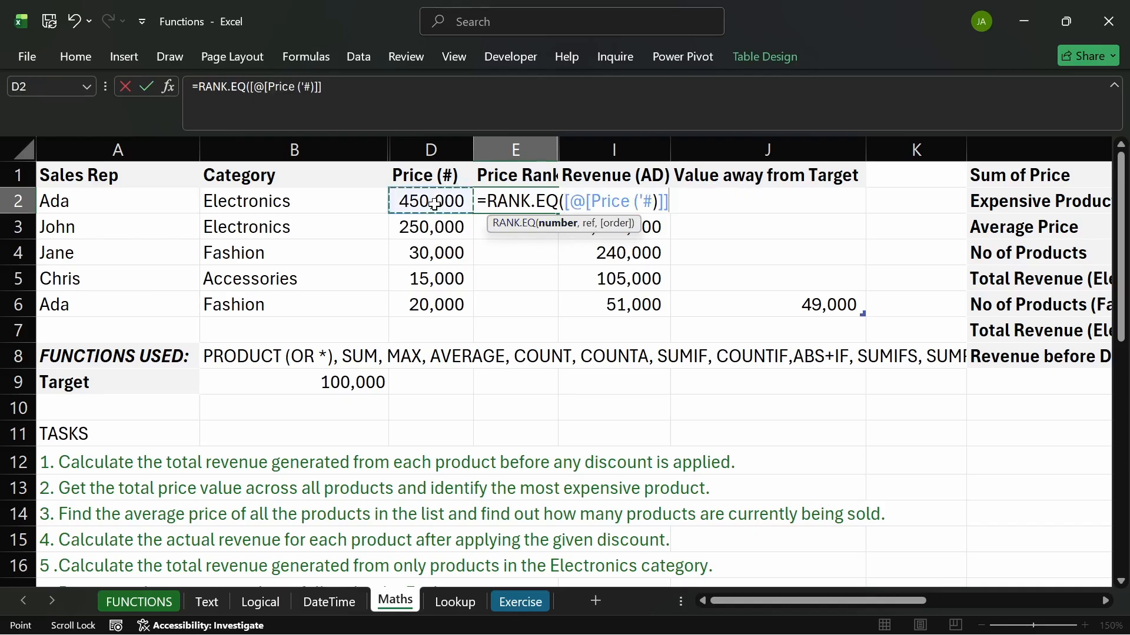
text(,)
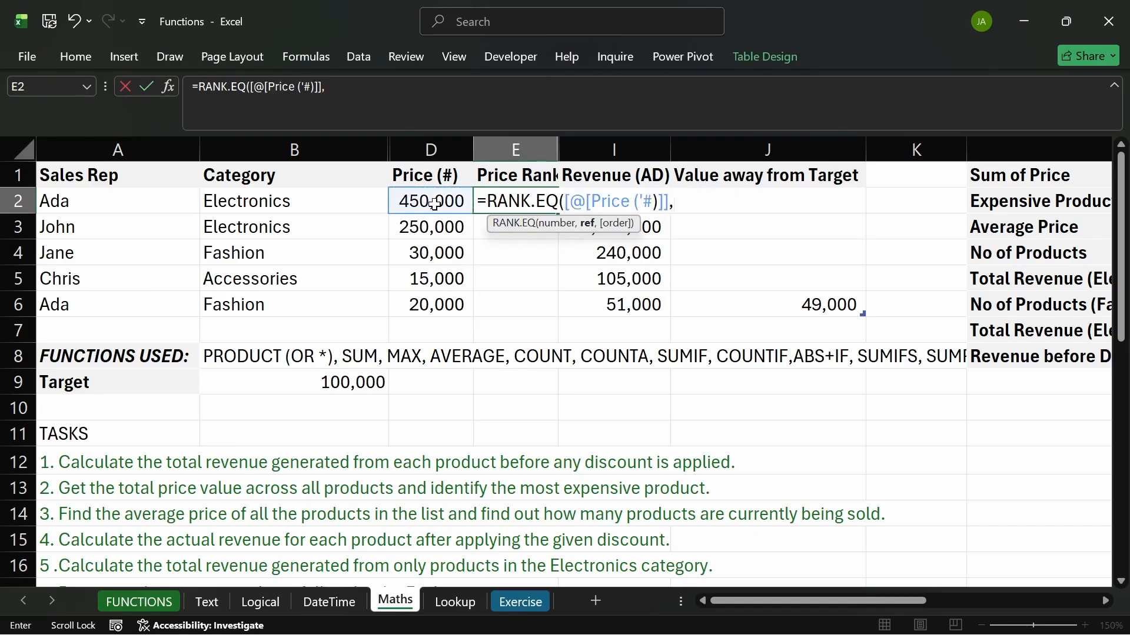
drag(432, 201, 434, 307)
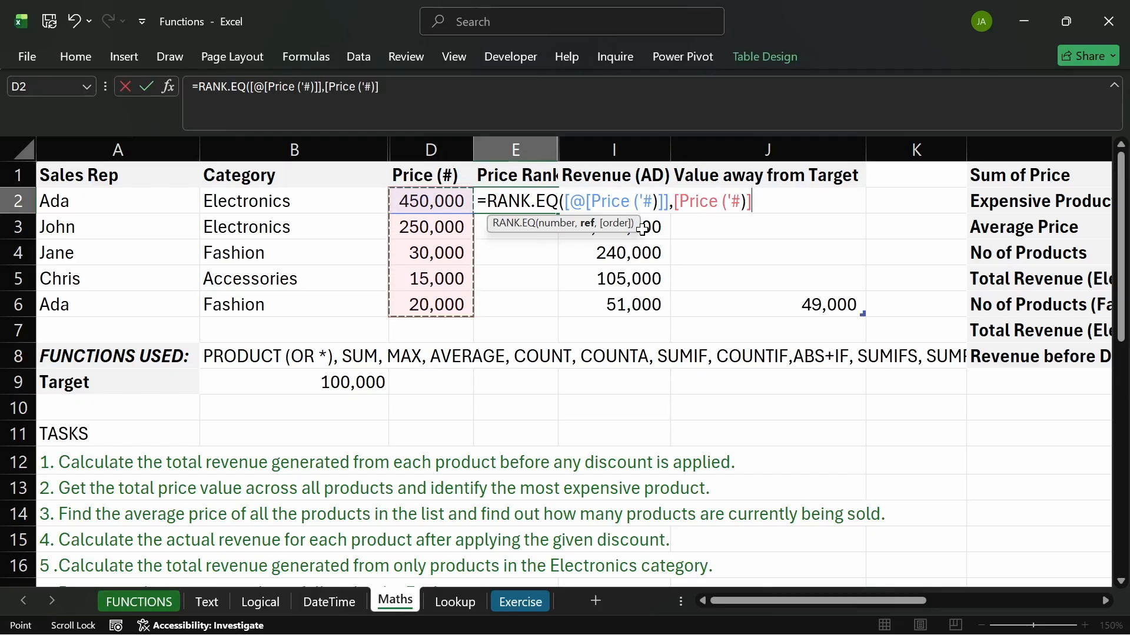
text())
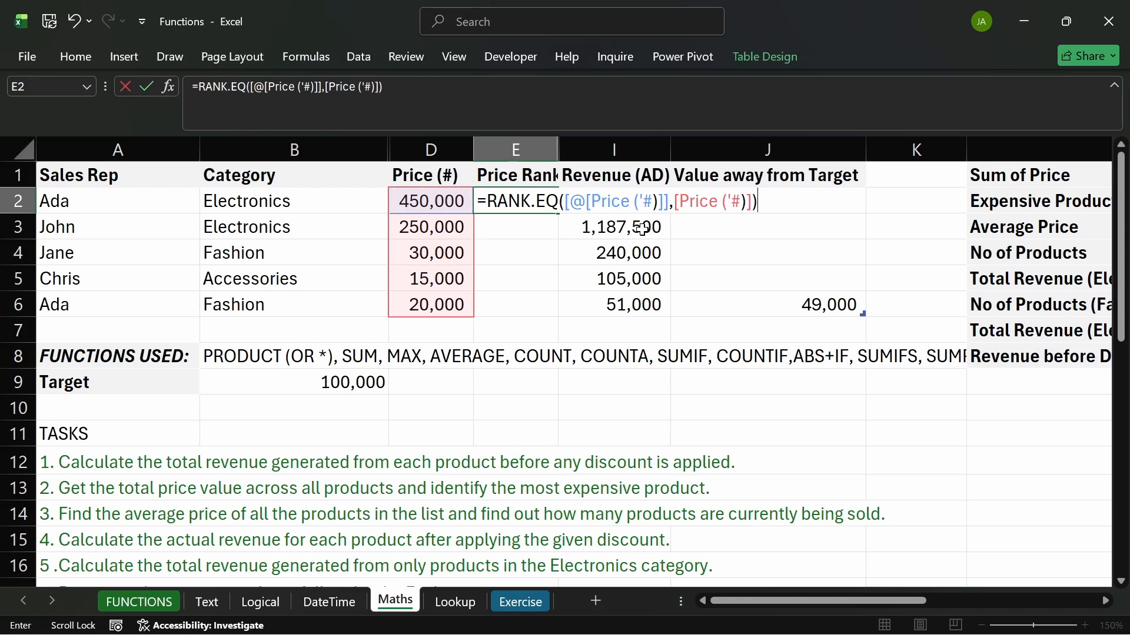
key(Return)
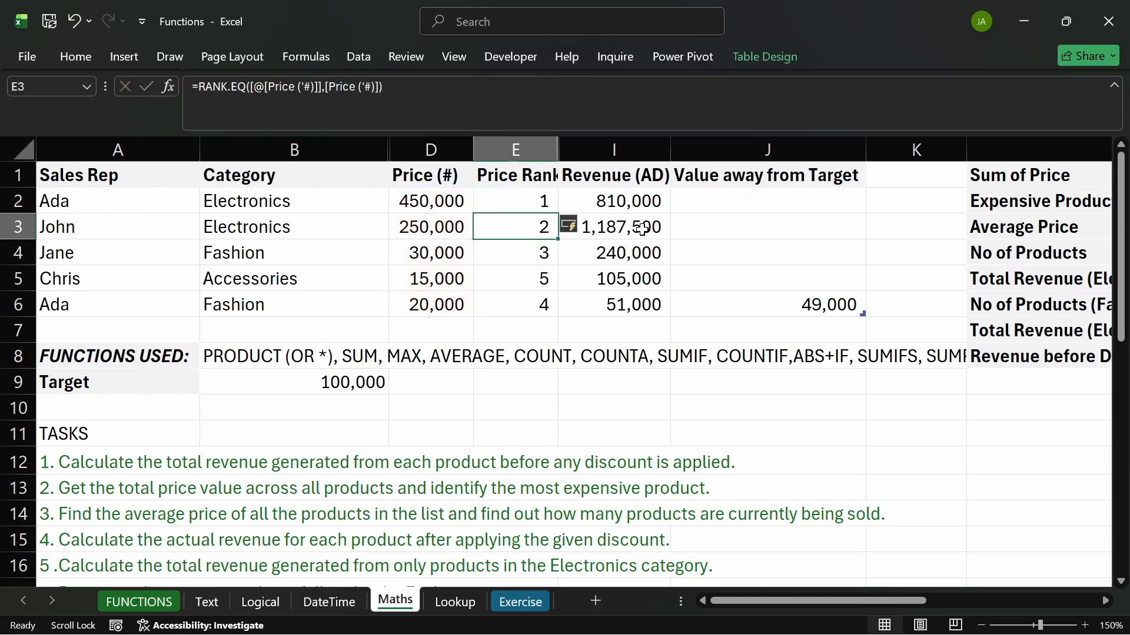
- Compare each rank in the Price Rank column with the price in the same row, from row 2 to row 6
click(515, 198)
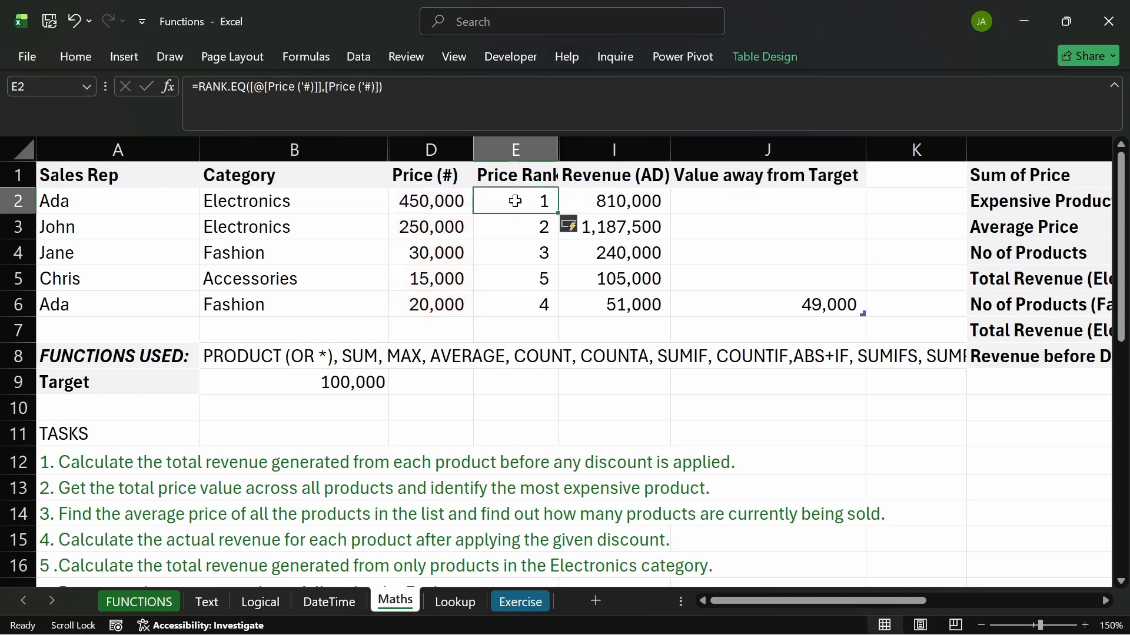
click(463, 204)
click(545, 229)
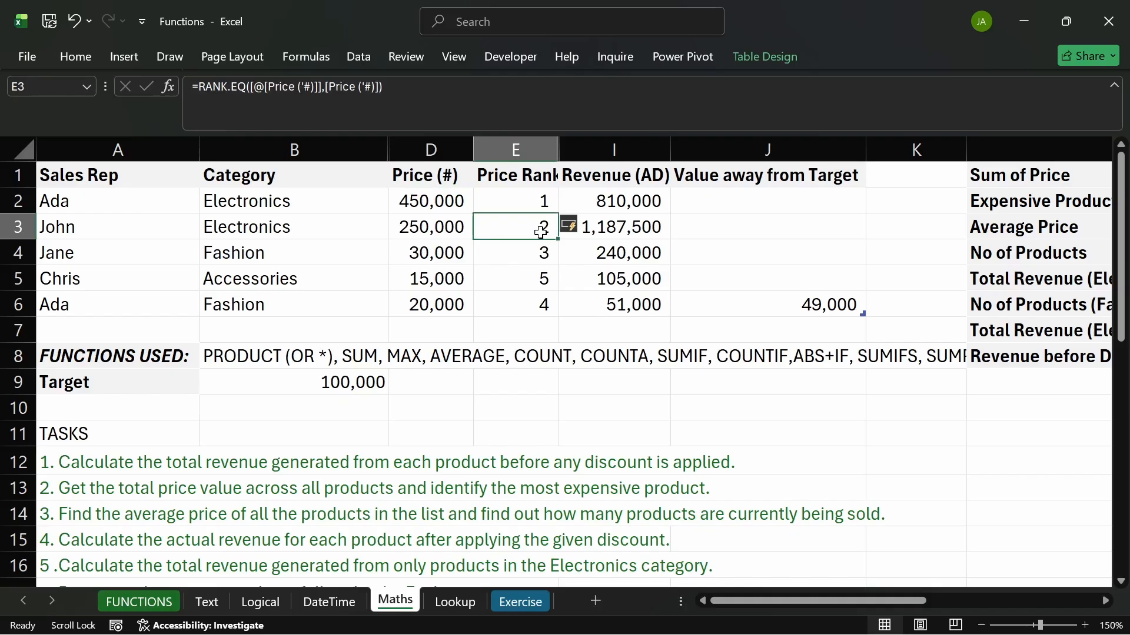
click(452, 230)
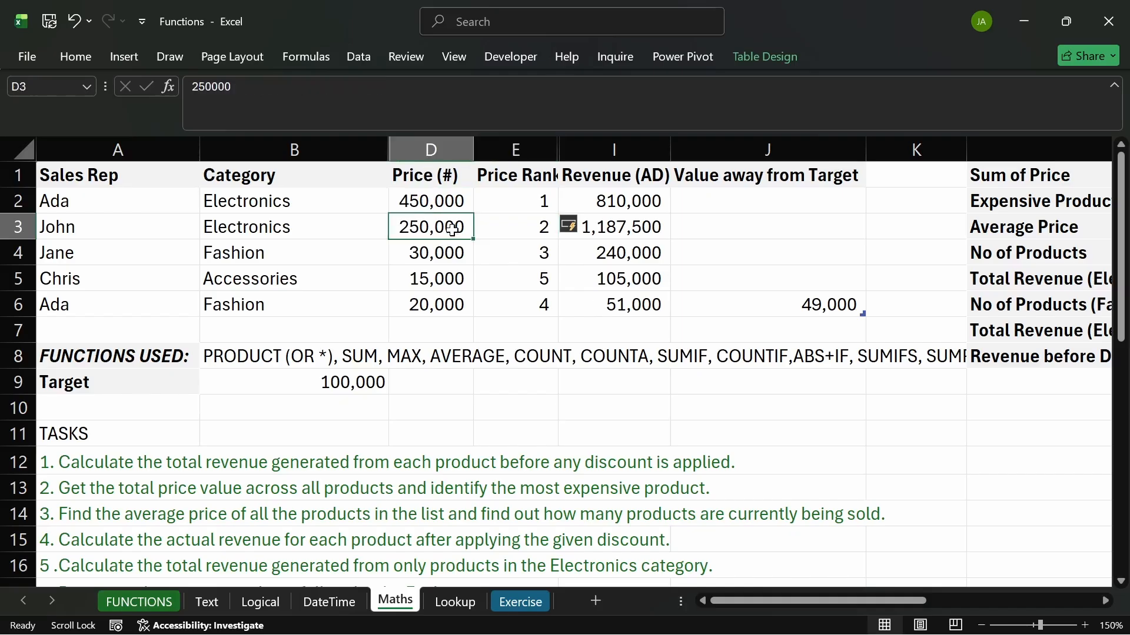
click(512, 254)
click(428, 258)
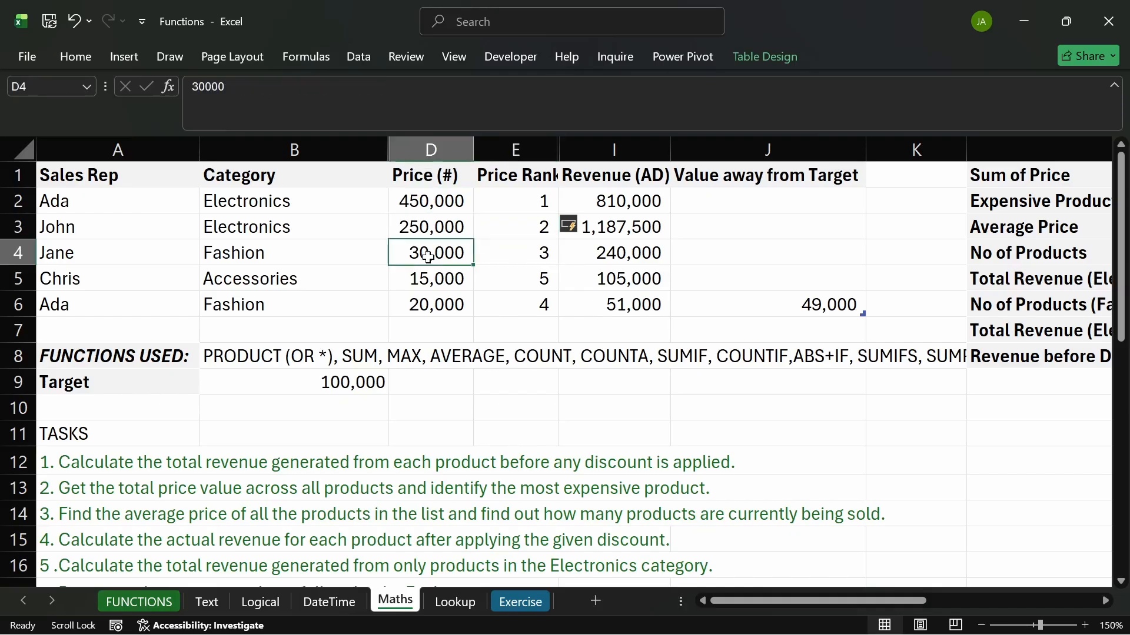
click(545, 301)
click(442, 301)
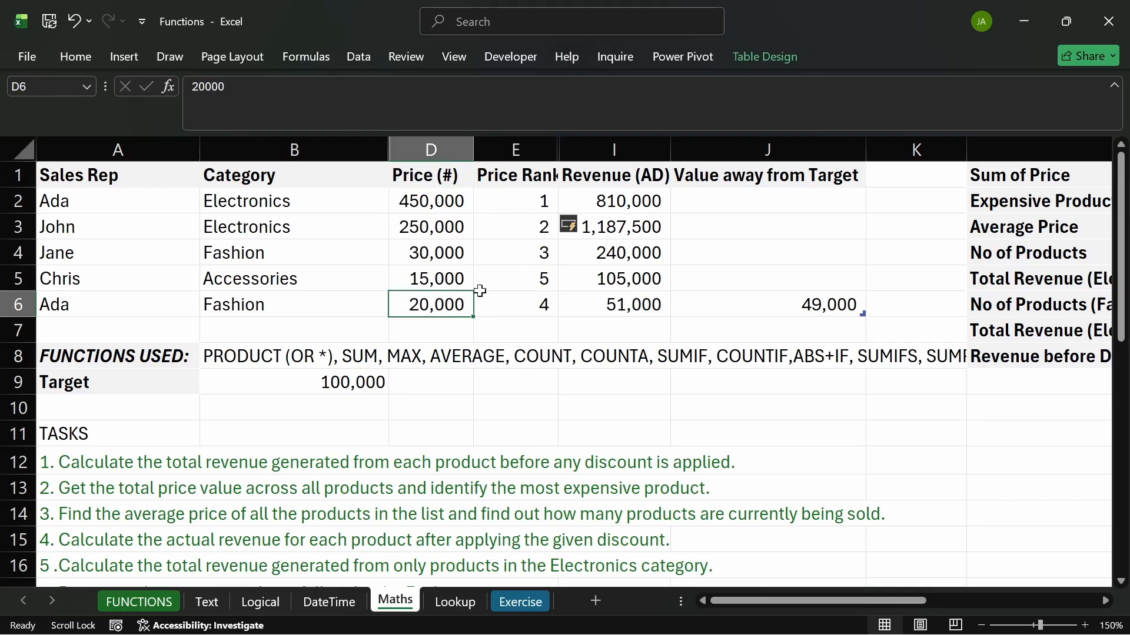
click(517, 301)
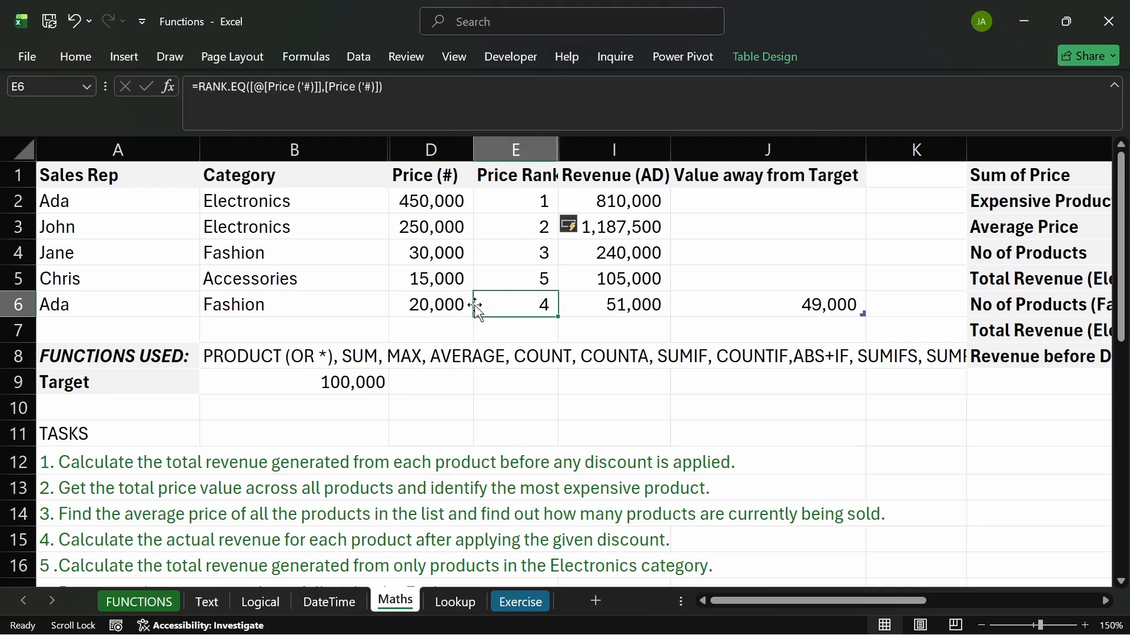
click(517, 282)
click(448, 282)
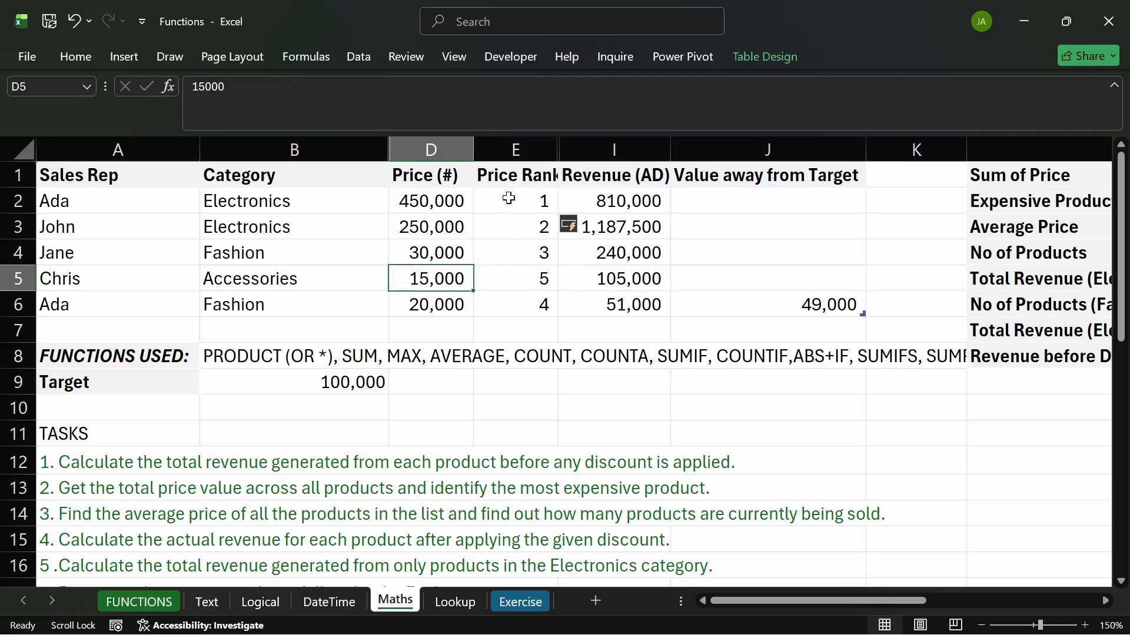
drag(509, 199, 504, 301)
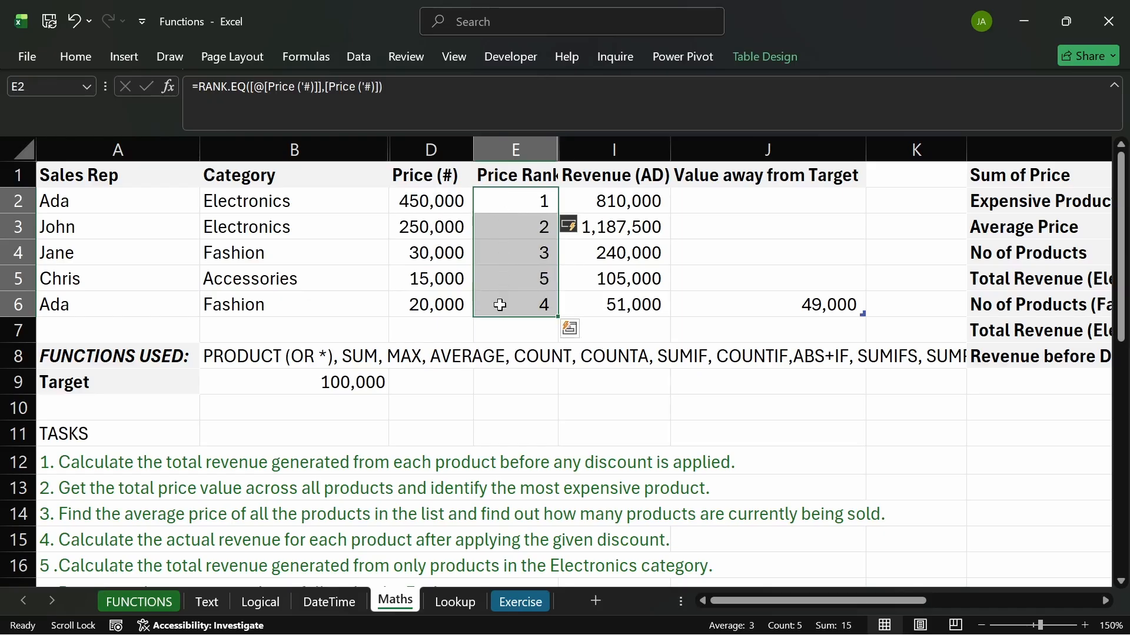
double_click(502, 199)
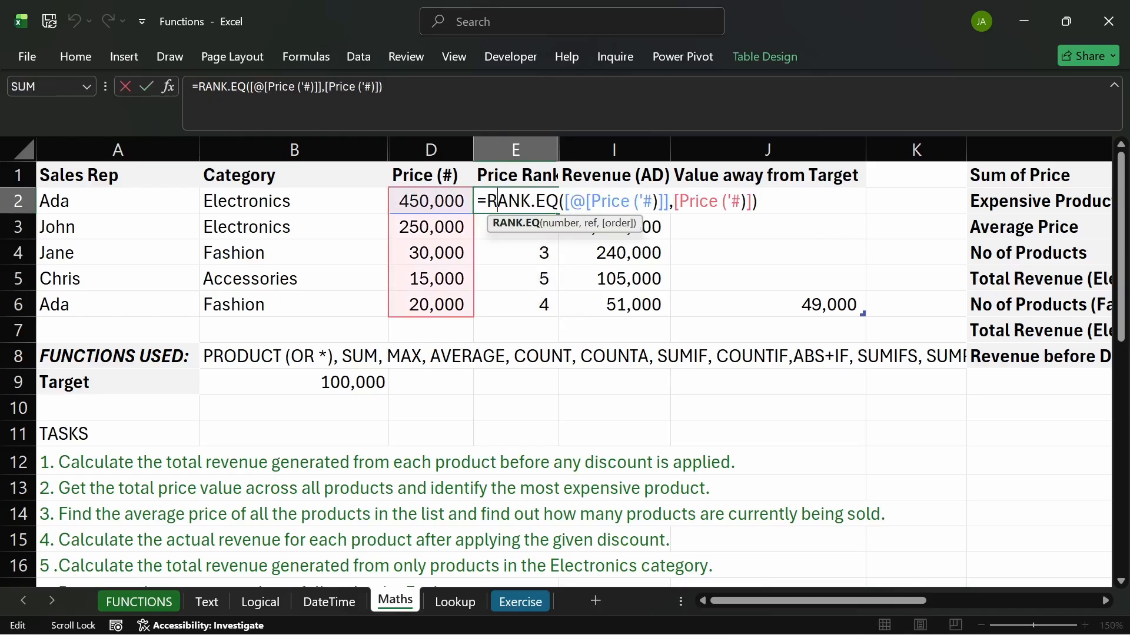
click(752, 200)
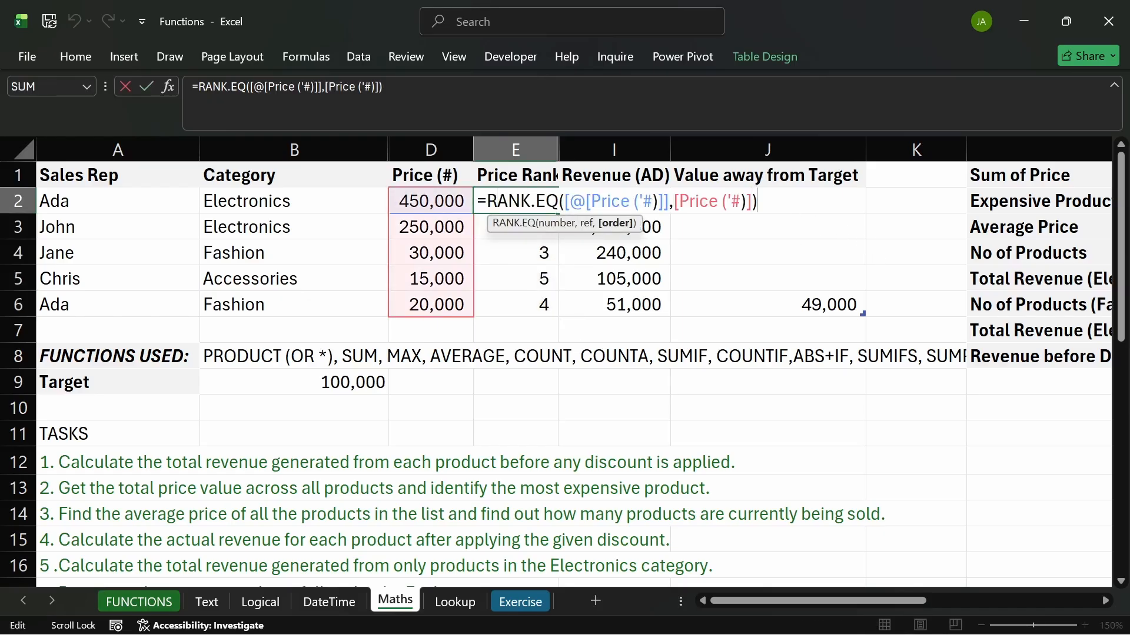
text(,)
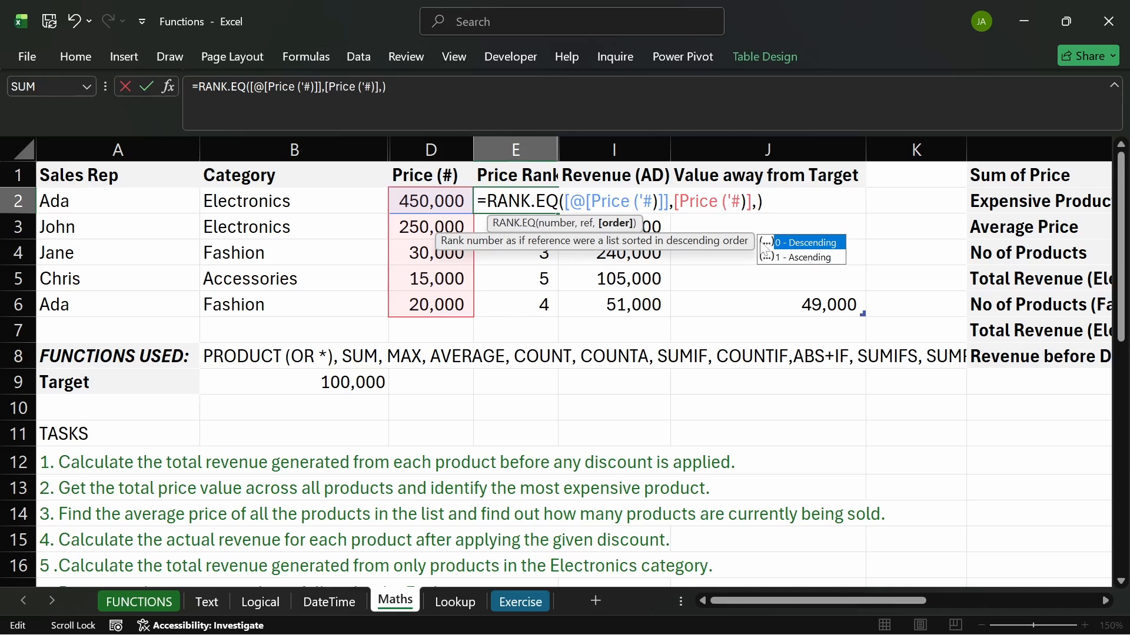
key(Escape)
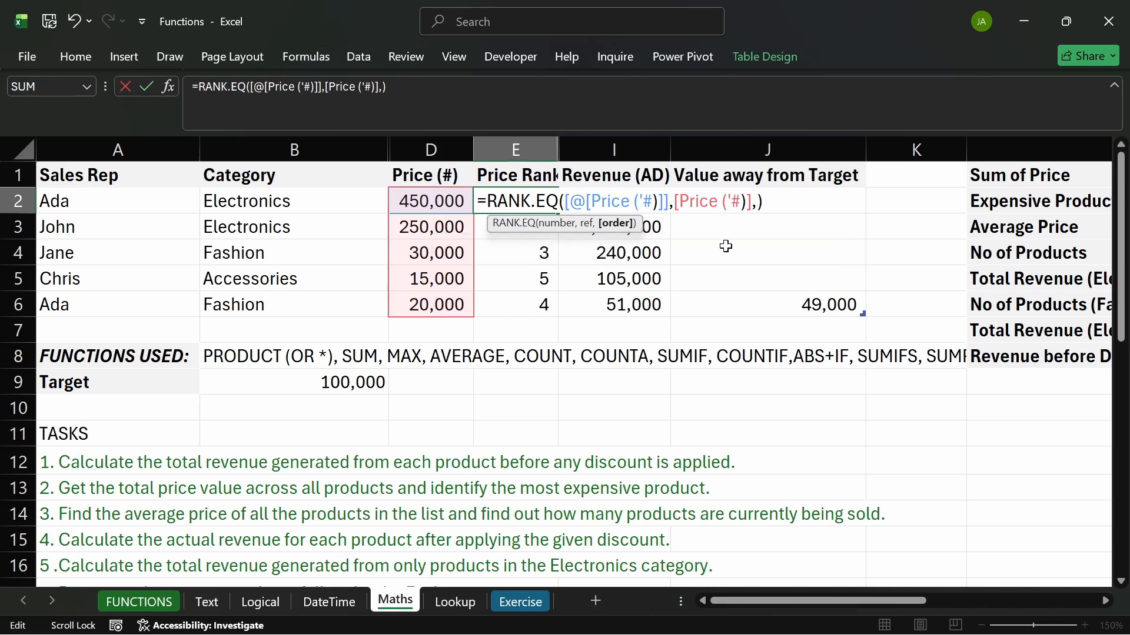
key(BackSpace)
key(ctrl+Return)
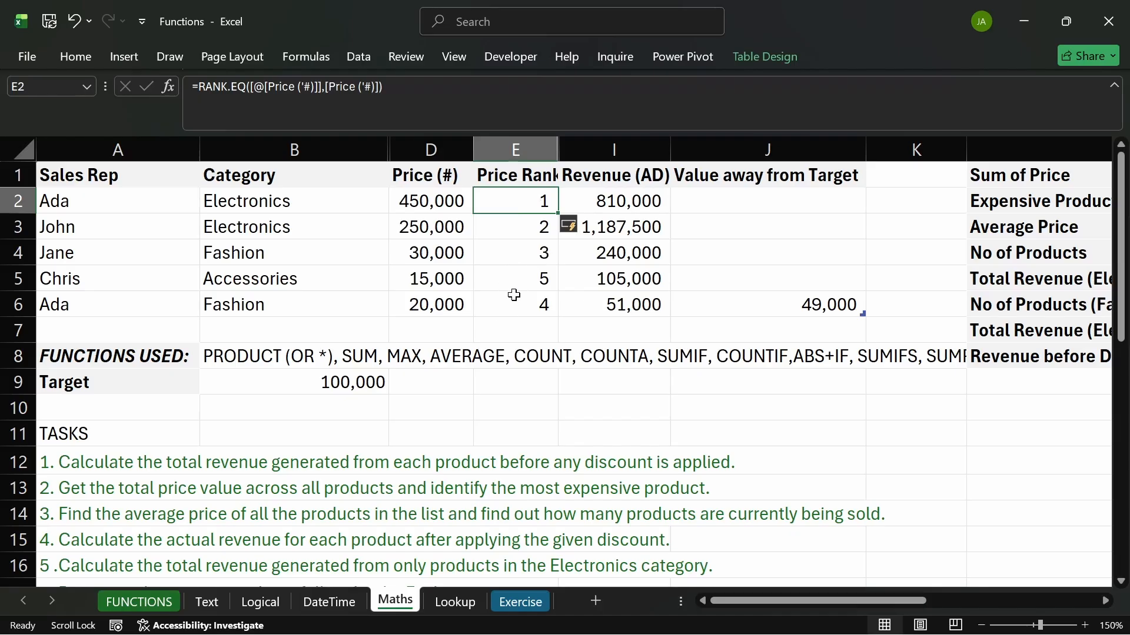
- Mark task 10 in A21 as done by colouring its text green like the tasks above it
scroll(429, 320, down, 4)
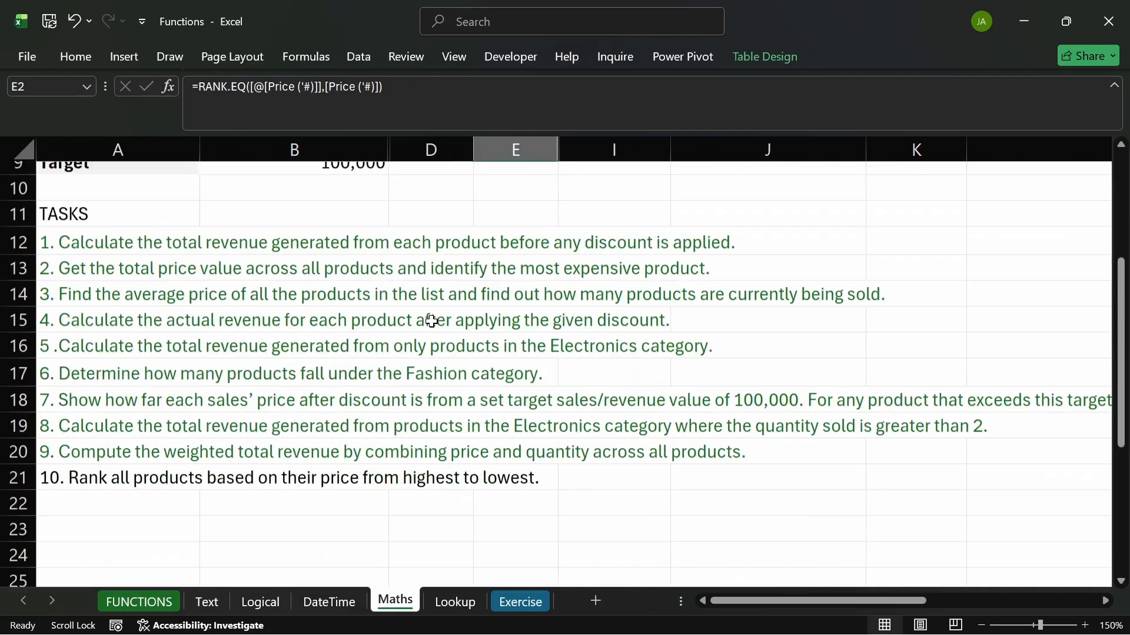
click(107, 380)
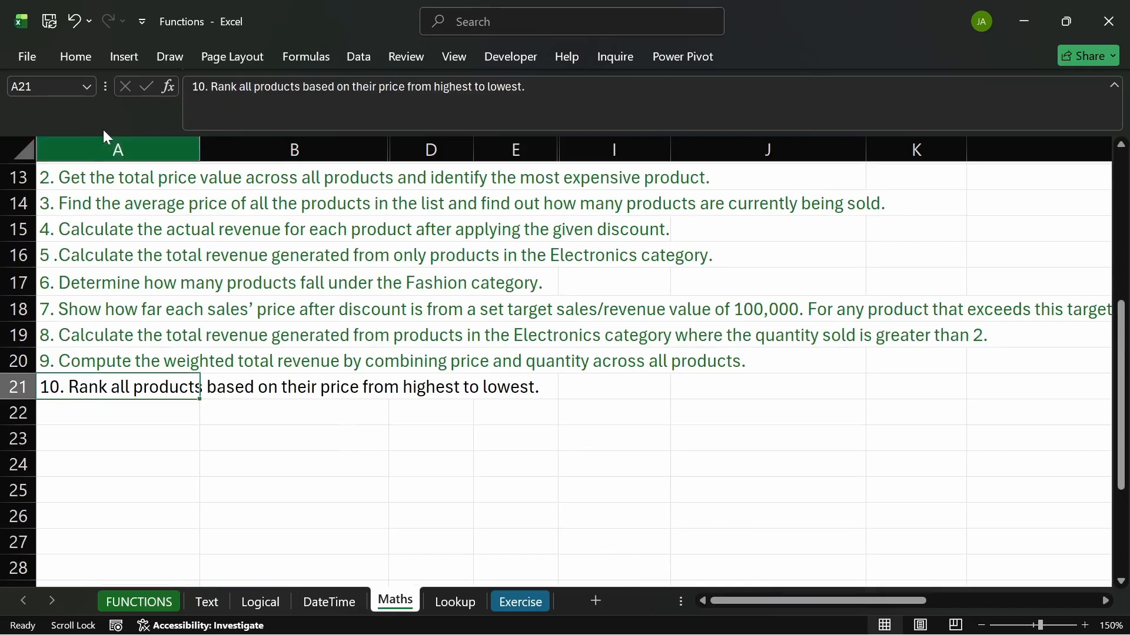
click(88, 63)
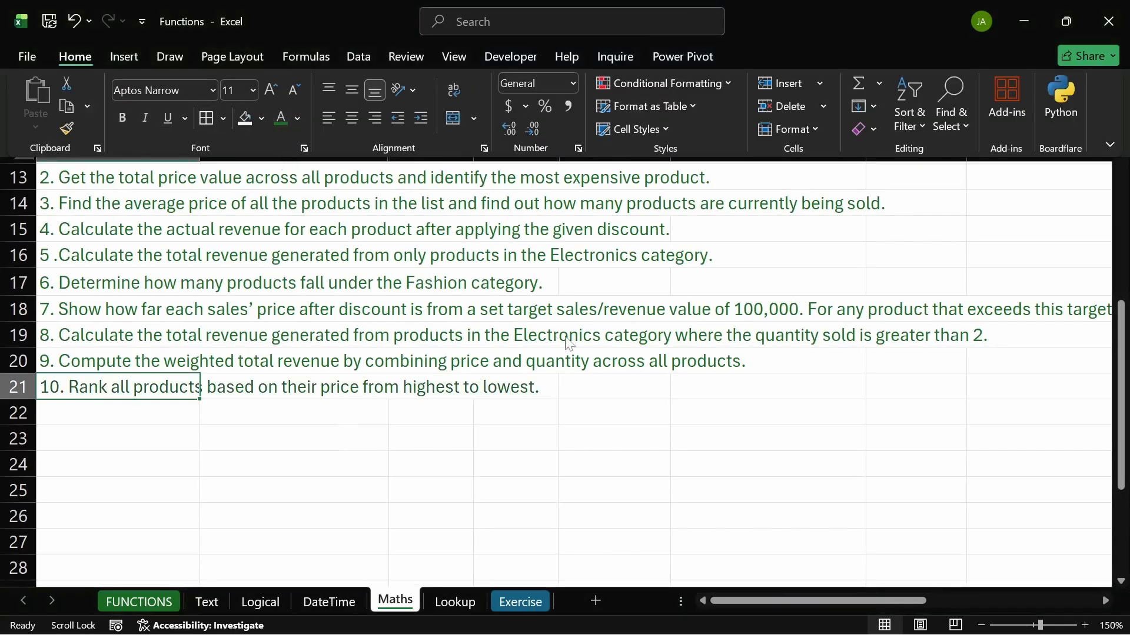
- Append "RANK.EQ, randbetween" to the end of the FUNCTIONS USED list in B8
scroll(566, 335, down, 1)
scroll(566, 336, up, 5)
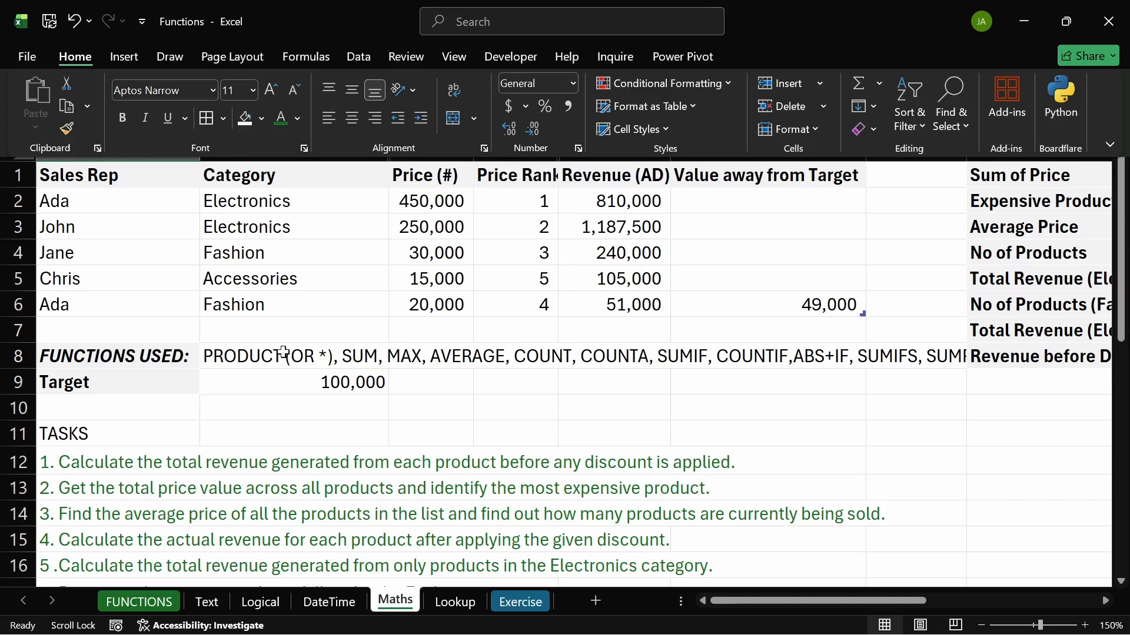
click(262, 356)
double_click(262, 356)
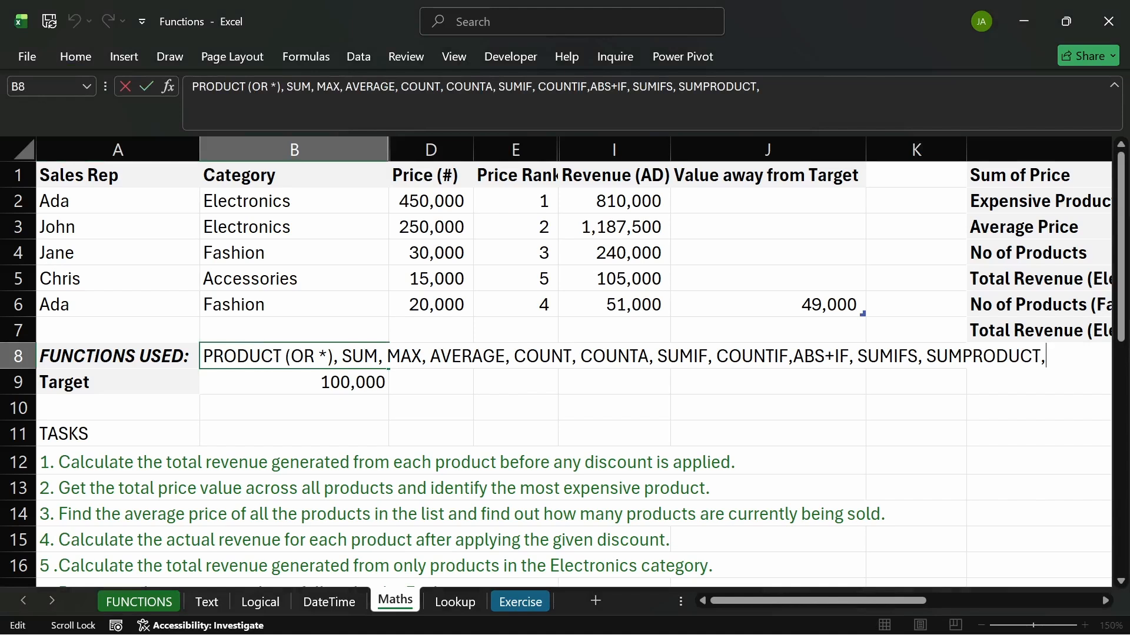
text(RANK.)
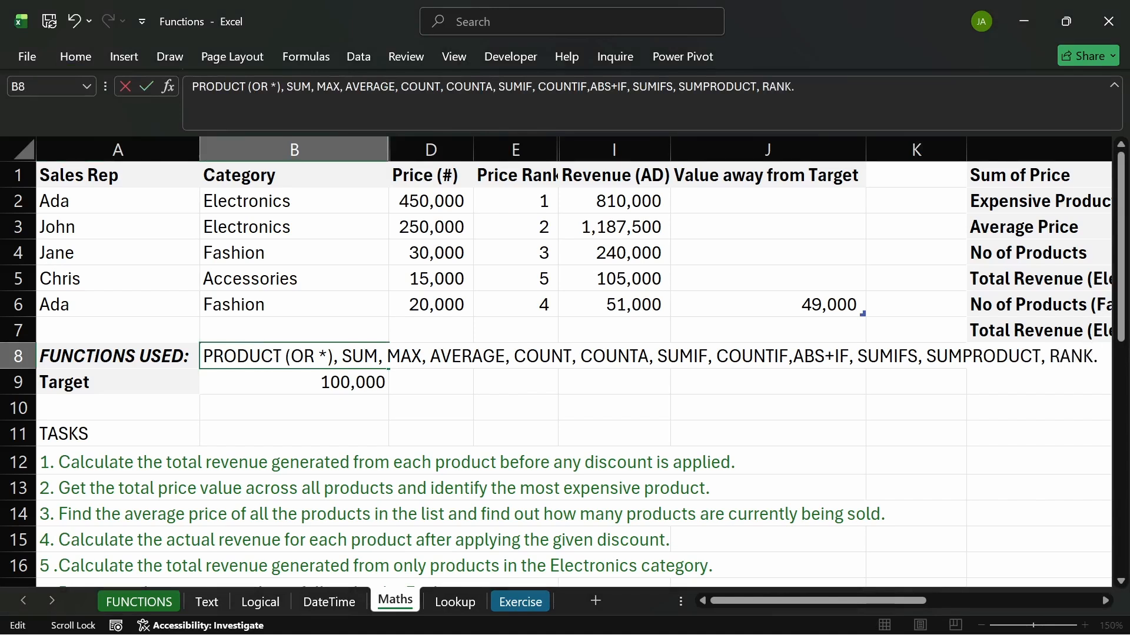
text(EQ)
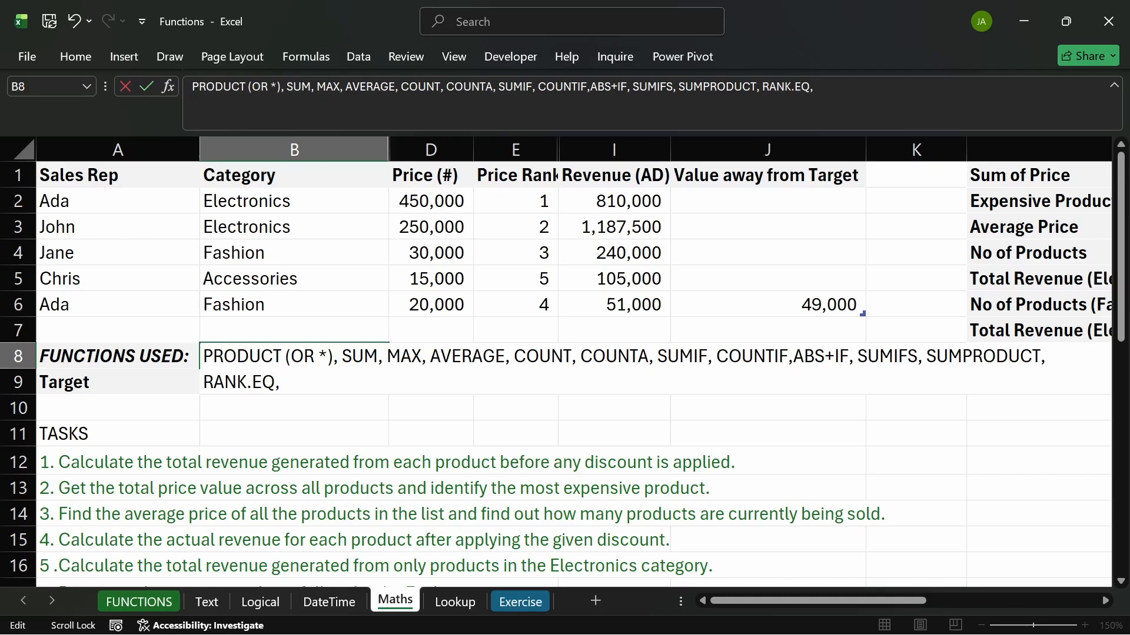
text(, randbe)
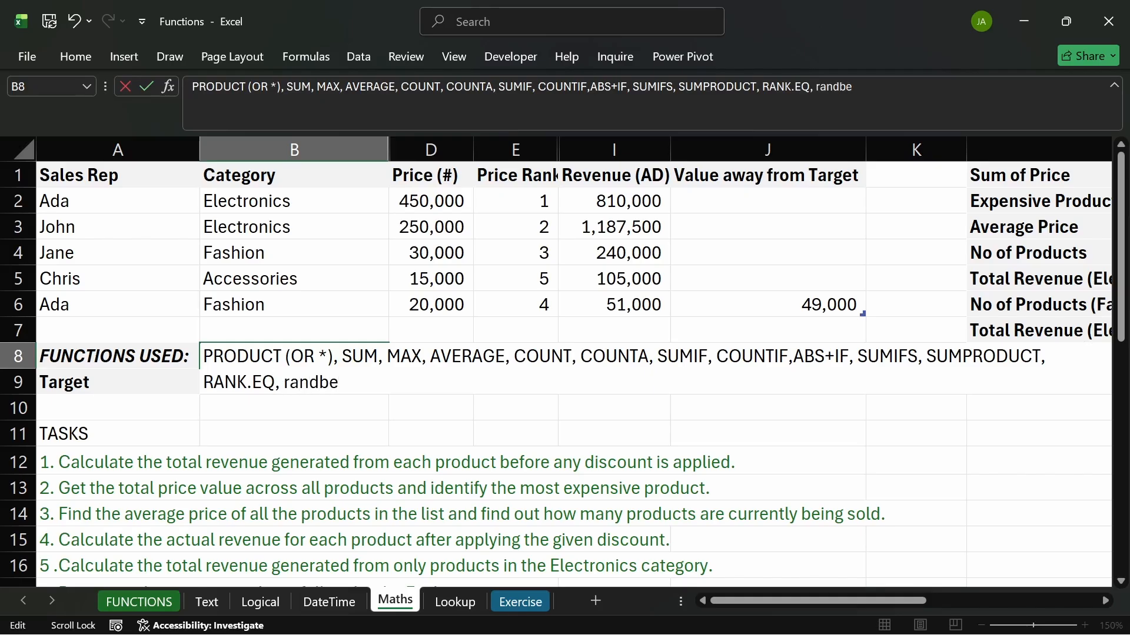
text(tween)
- Italicize the word "randbetween" at the end of the functions list in B8
double_click(365, 383)
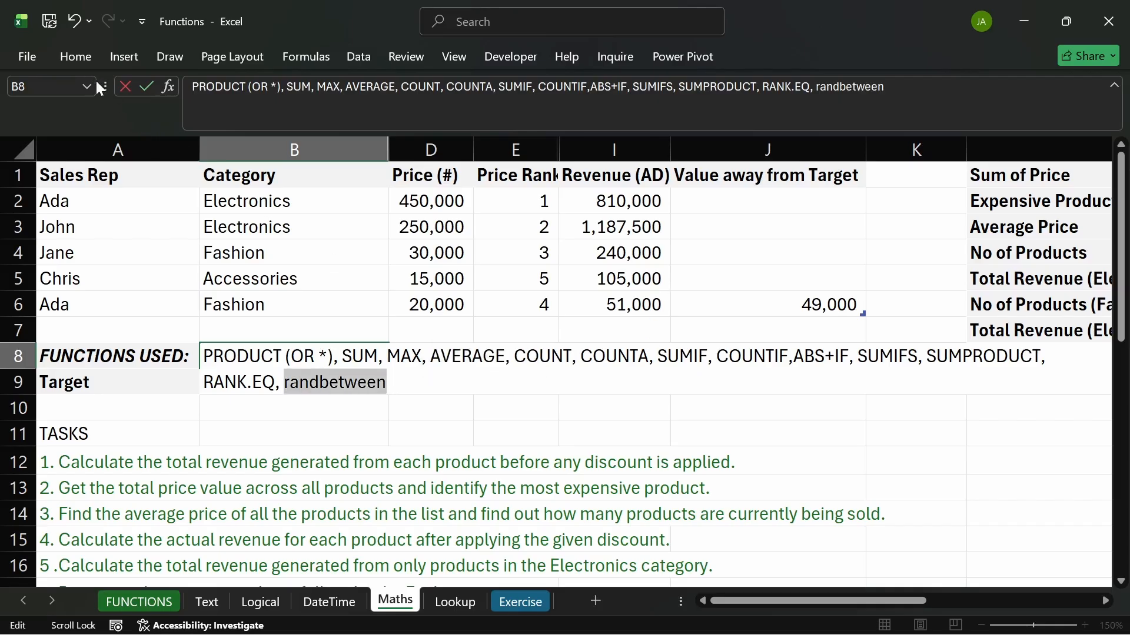
key(ctrl+i)
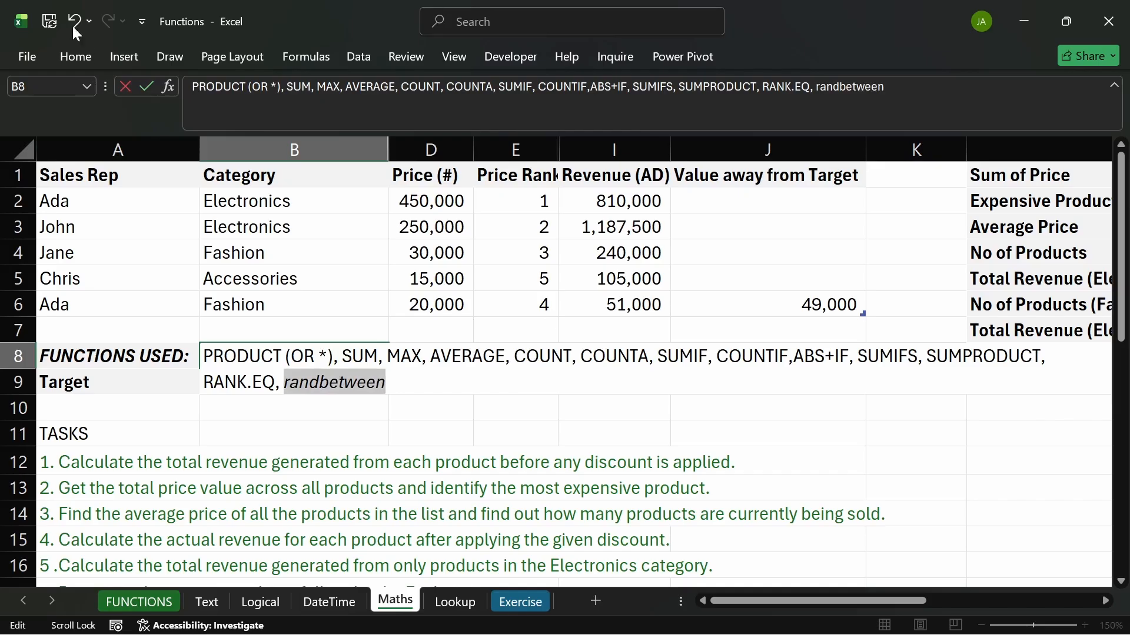
click(65, 57)
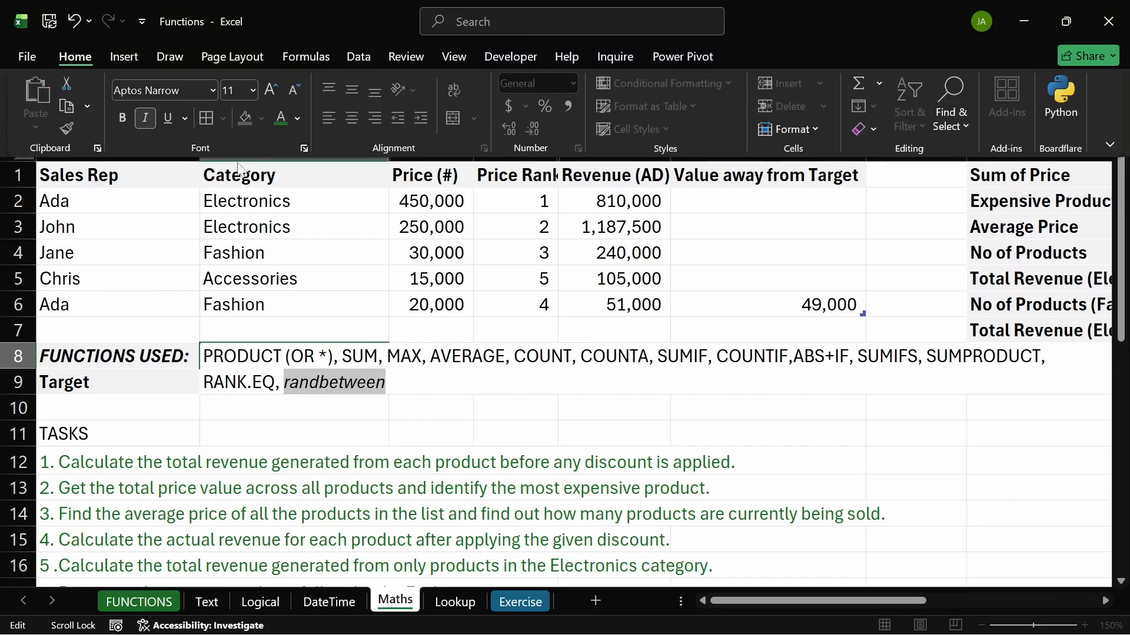
click(437, 420)
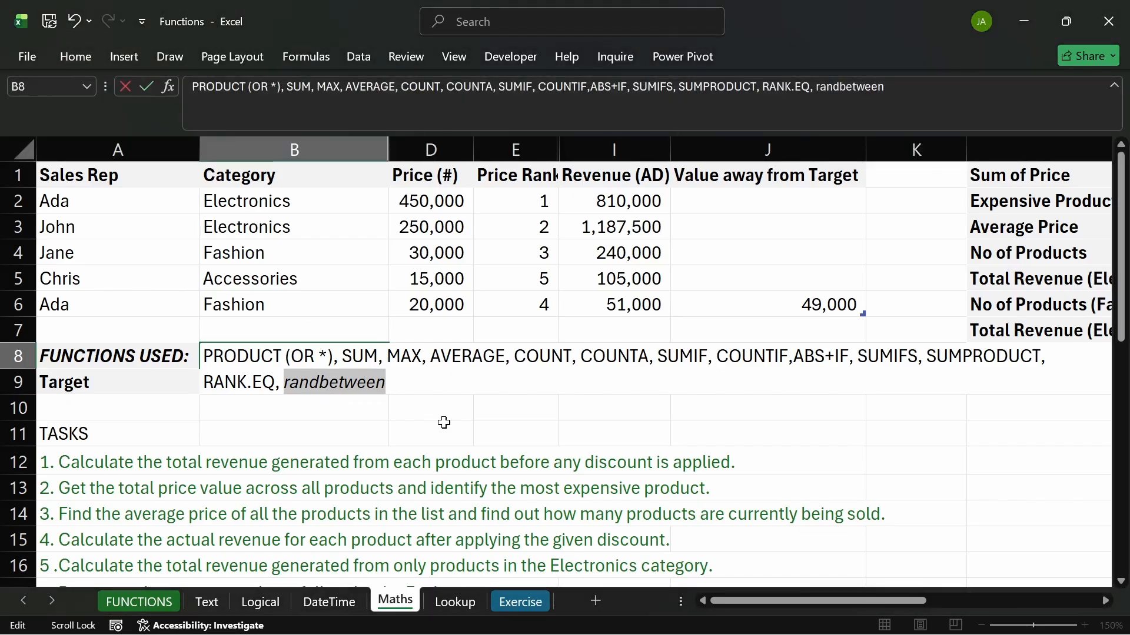
click(518, 478)
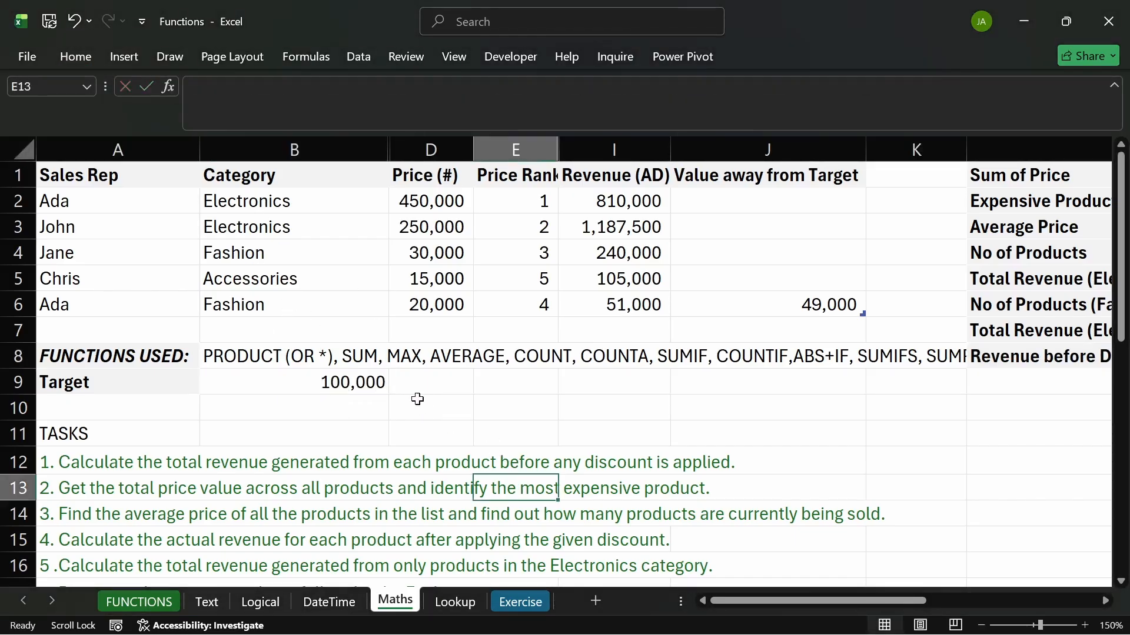
- Color only the word "randbetween" in B8 with the darkest gray shade of the white theme color
double_click(320, 353)
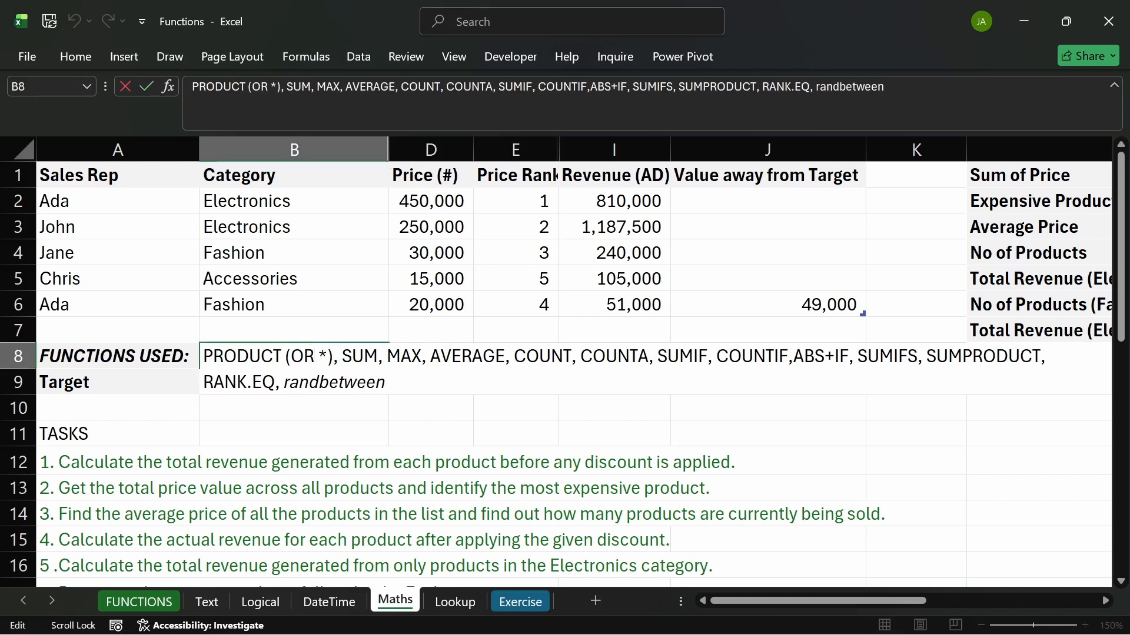
drag(385, 382, 280, 383)
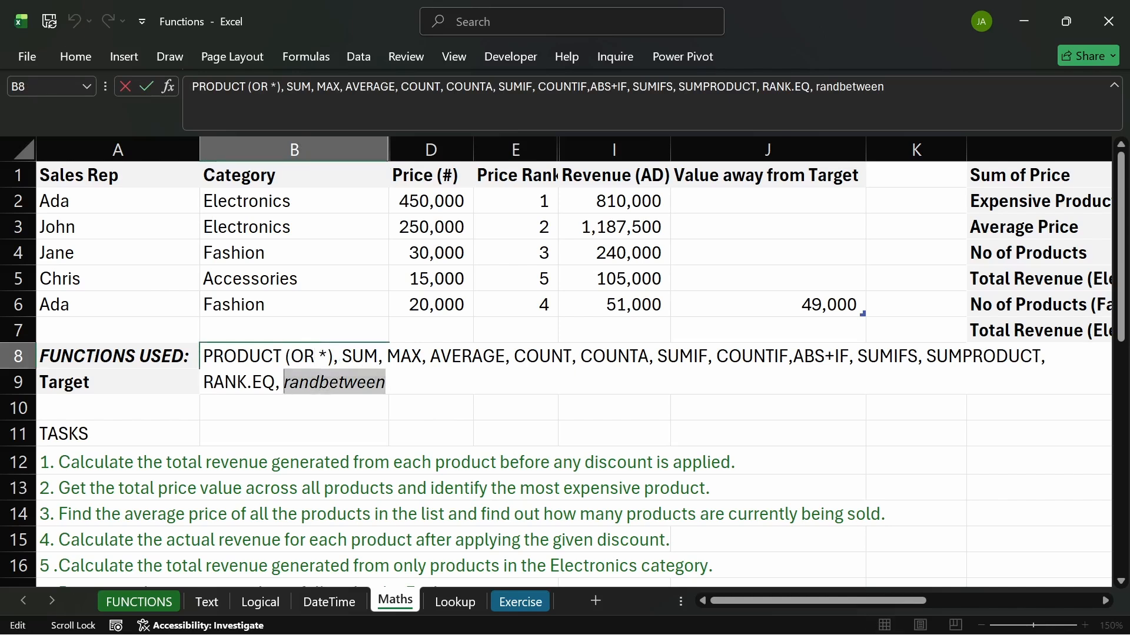
click(76, 59)
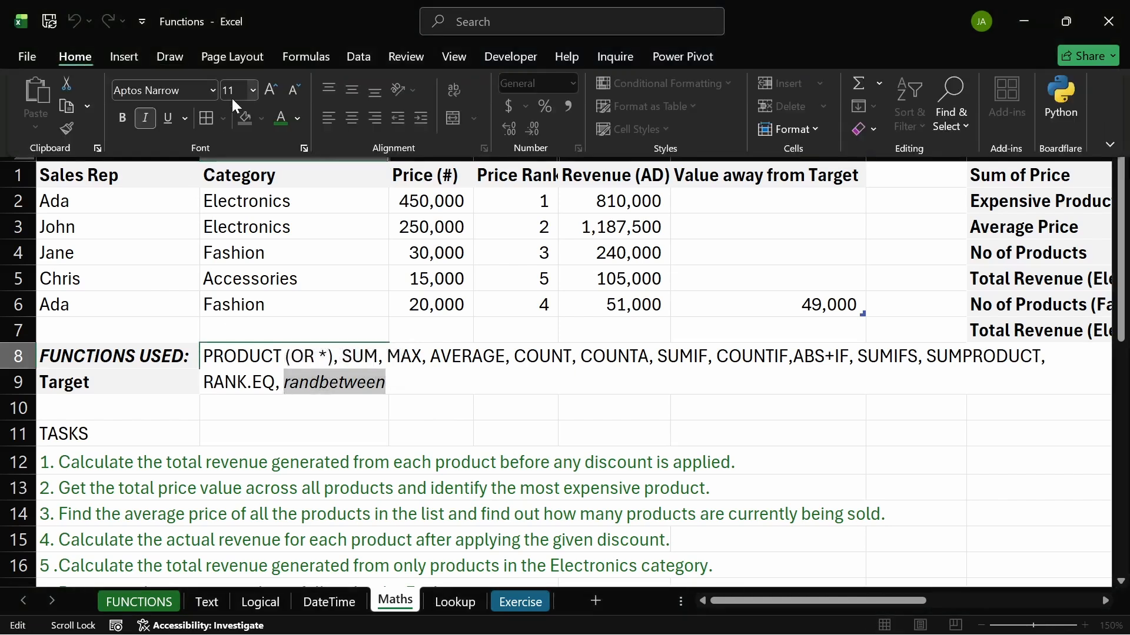
click(299, 117)
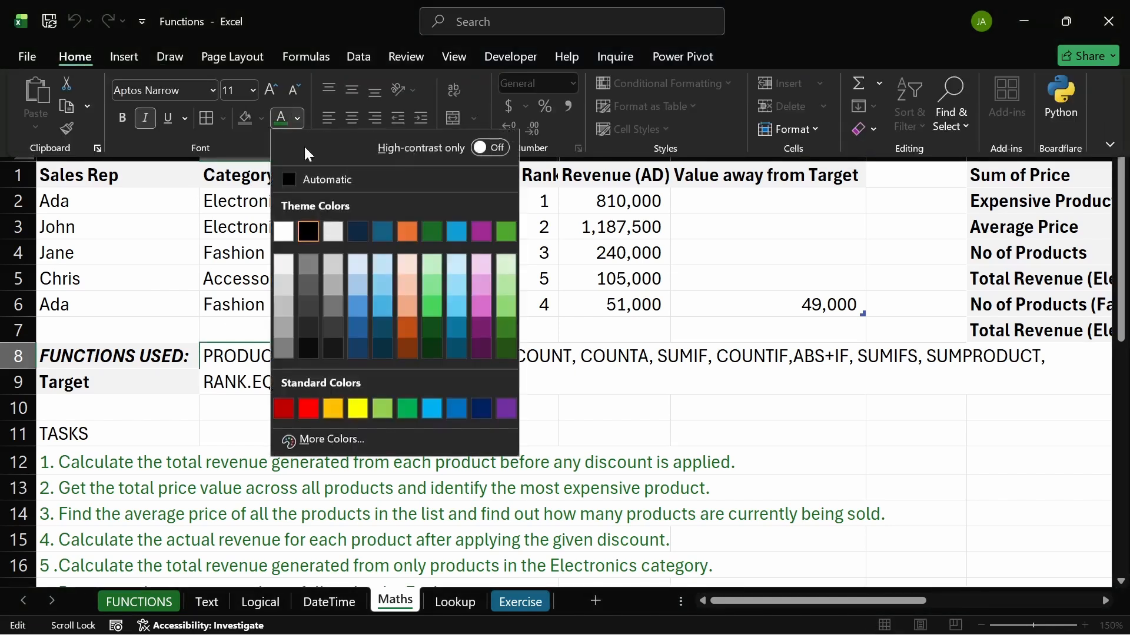
click(288, 351)
click(481, 400)
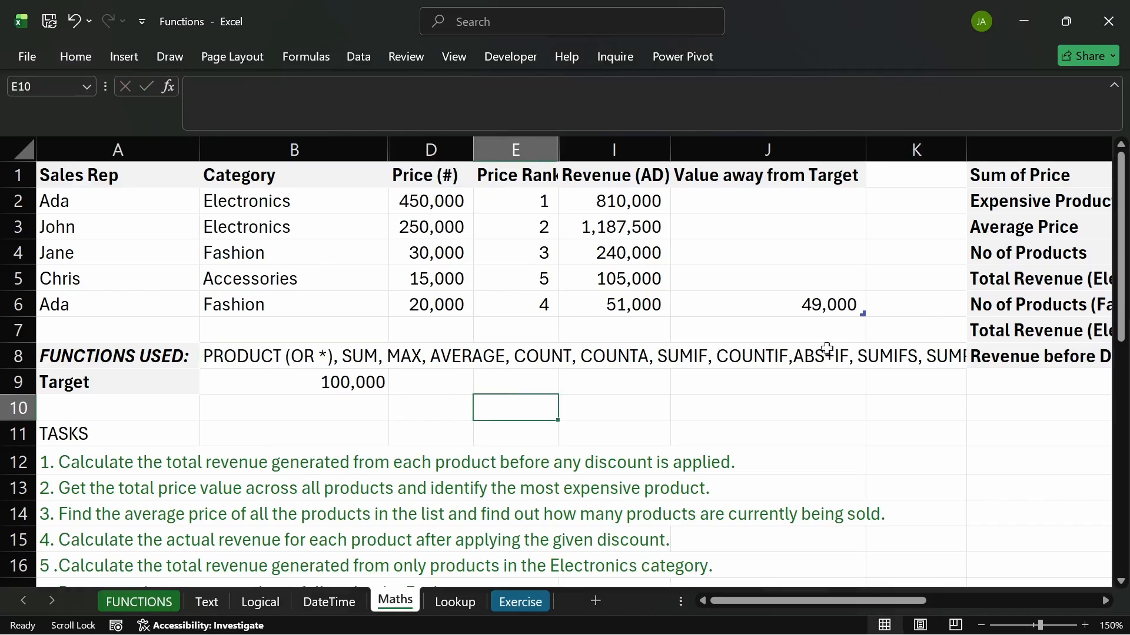
- Wrap the functions list within B8 and make row 8 tall enough for about three lines of text
click(294, 359)
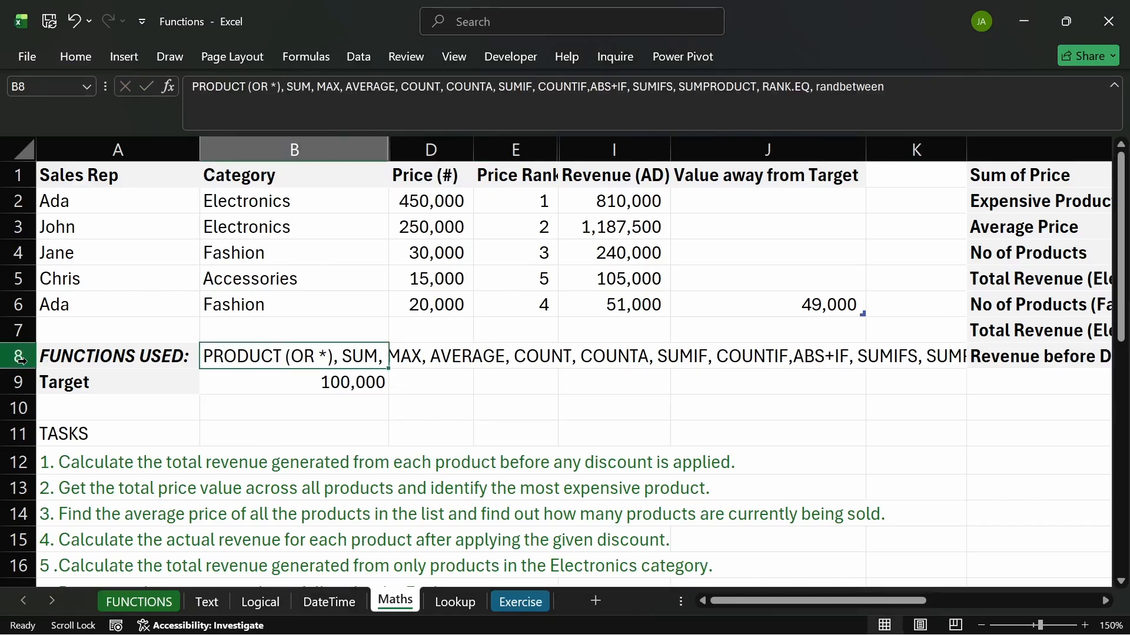
drag(22, 369, 22, 388)
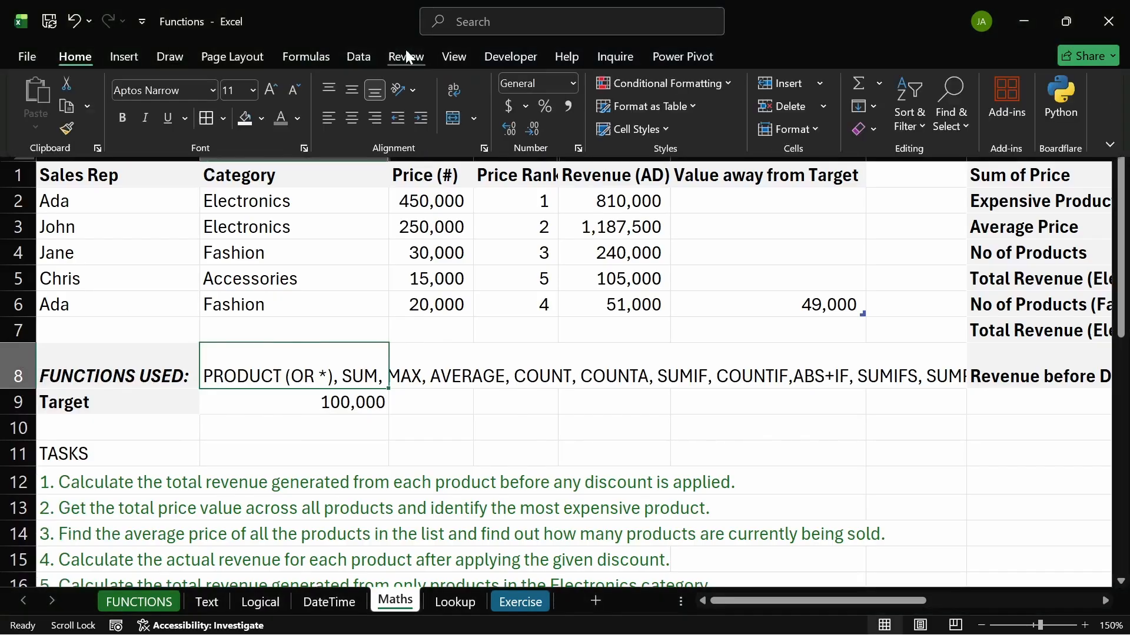
click(453, 89)
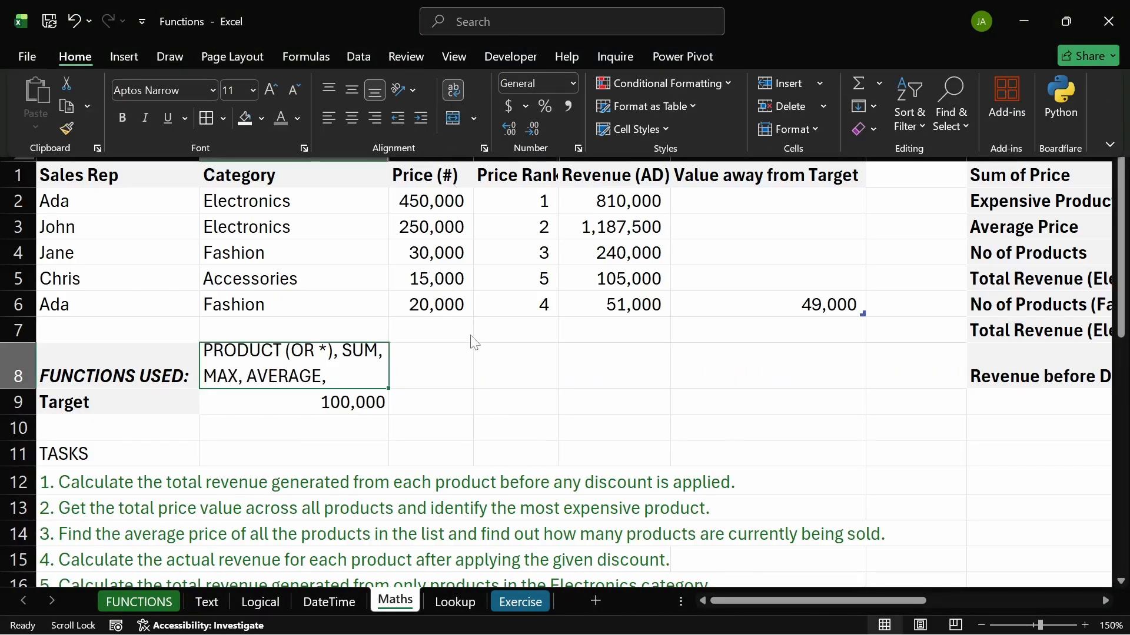
click(817, 388)
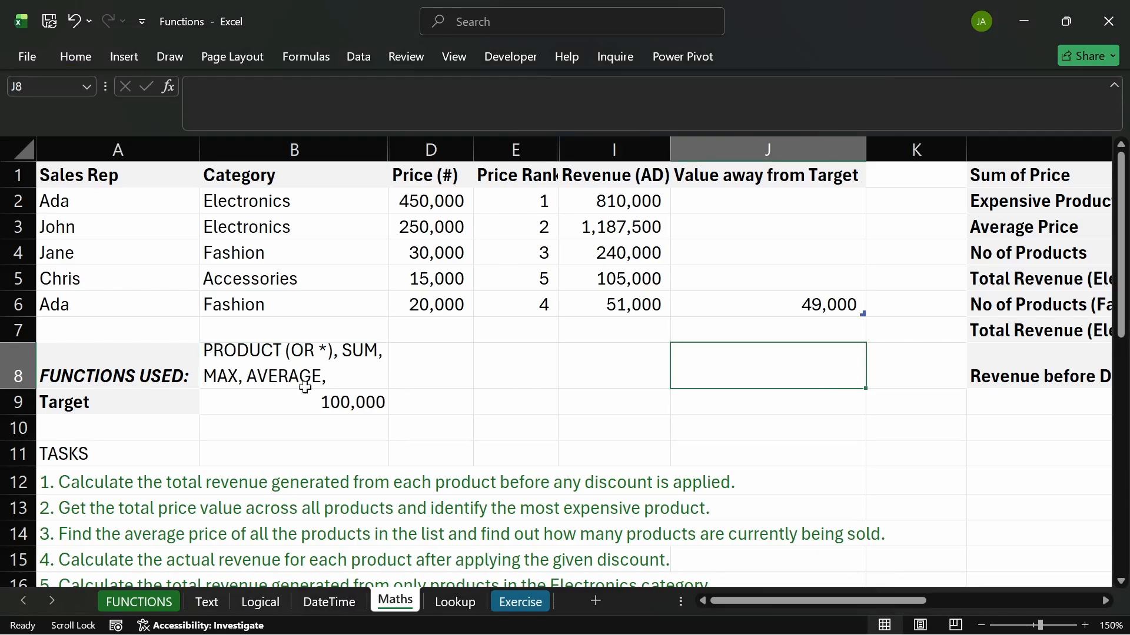
drag(26, 390, 27, 416)
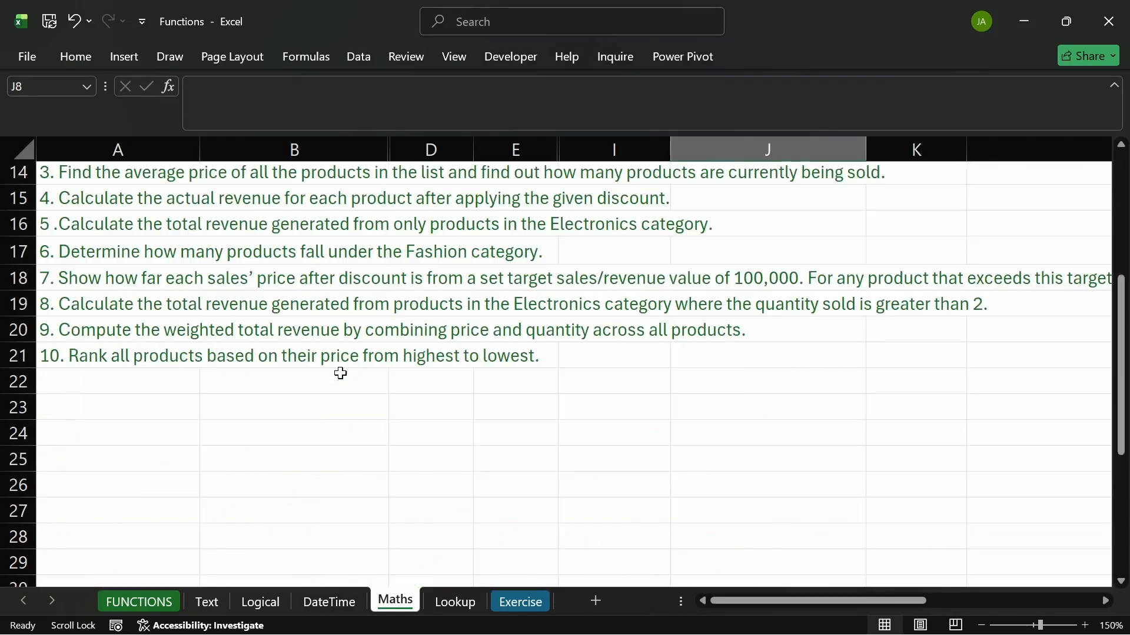
scroll(340, 373, down, 4)
scroll(359, 341, up, 5)
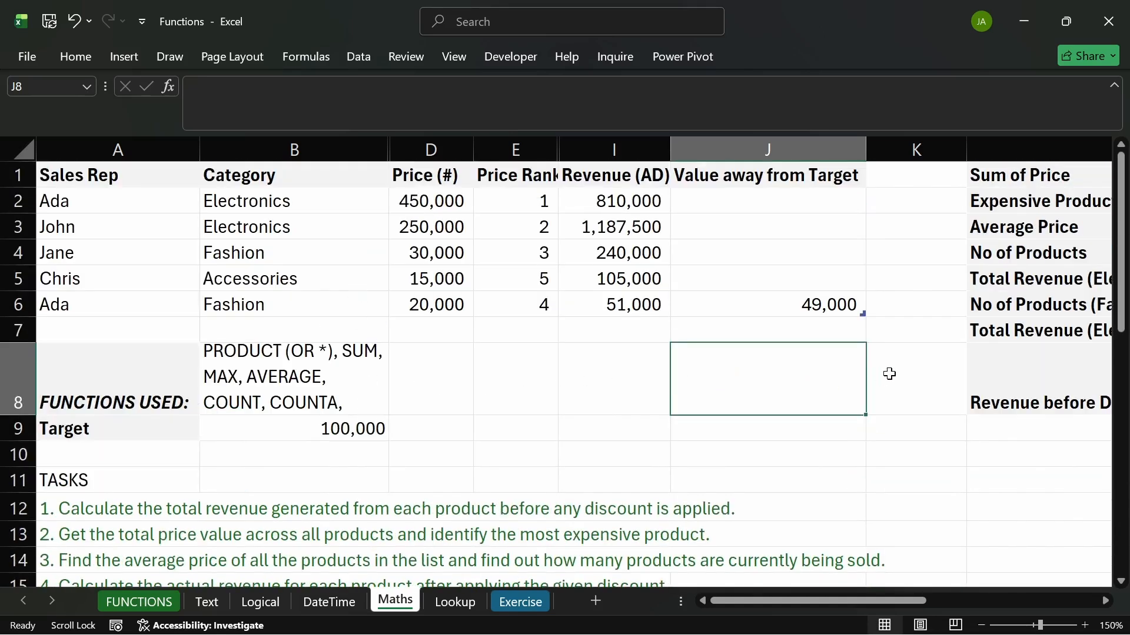
click(496, 451)
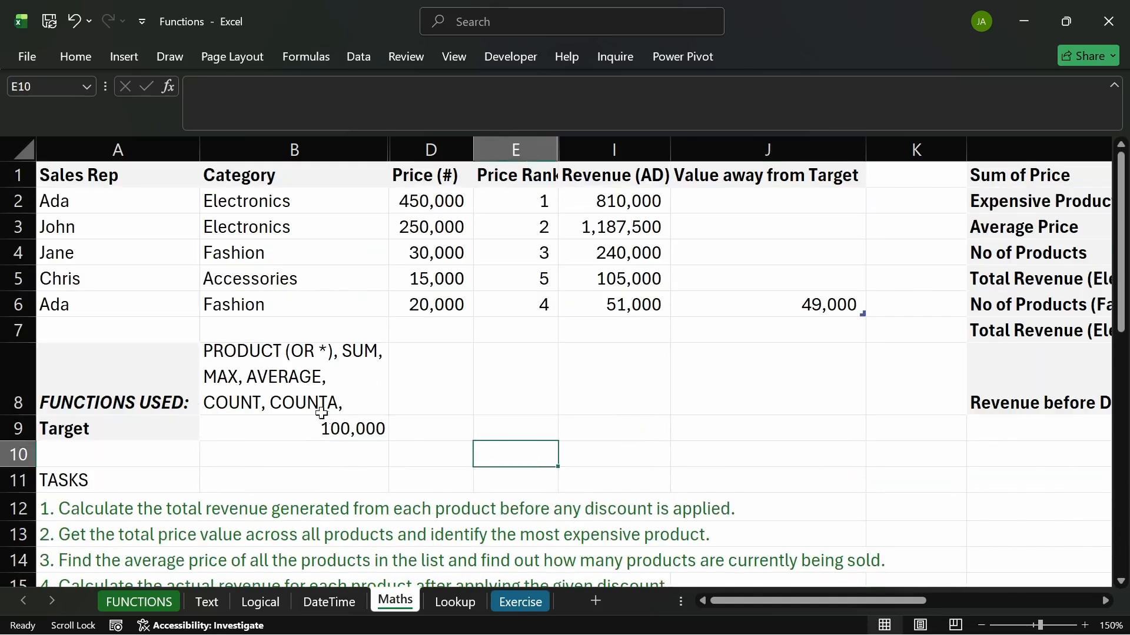
- Enter =RANDBETWEEN(0, 100) in the empty cell I8 to generate a random number
click(626, 380)
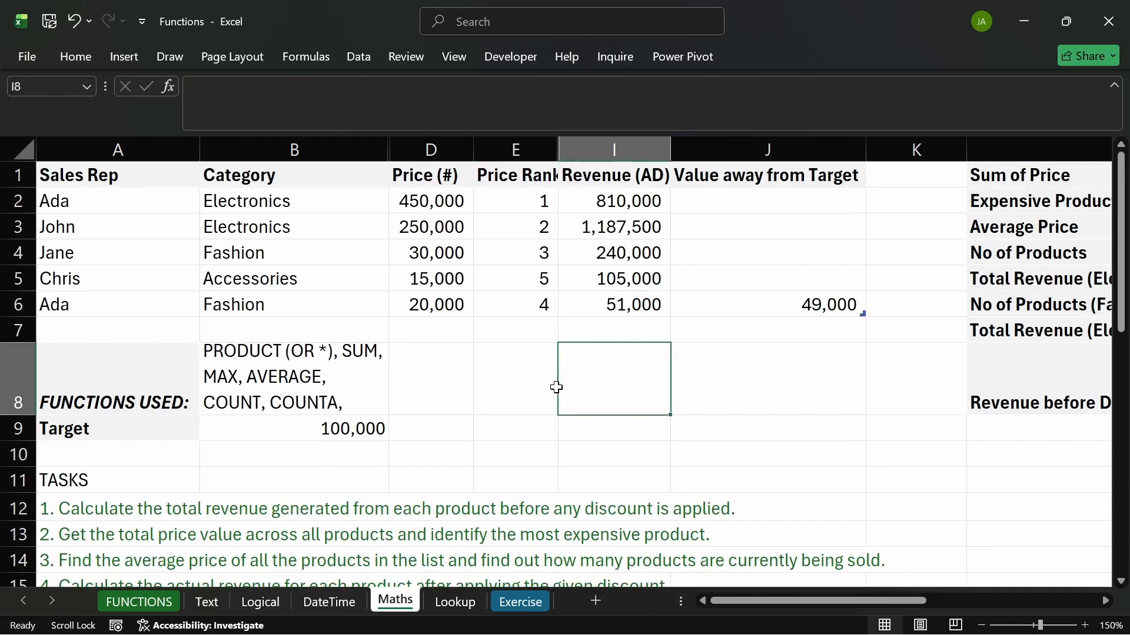
text(=rand)
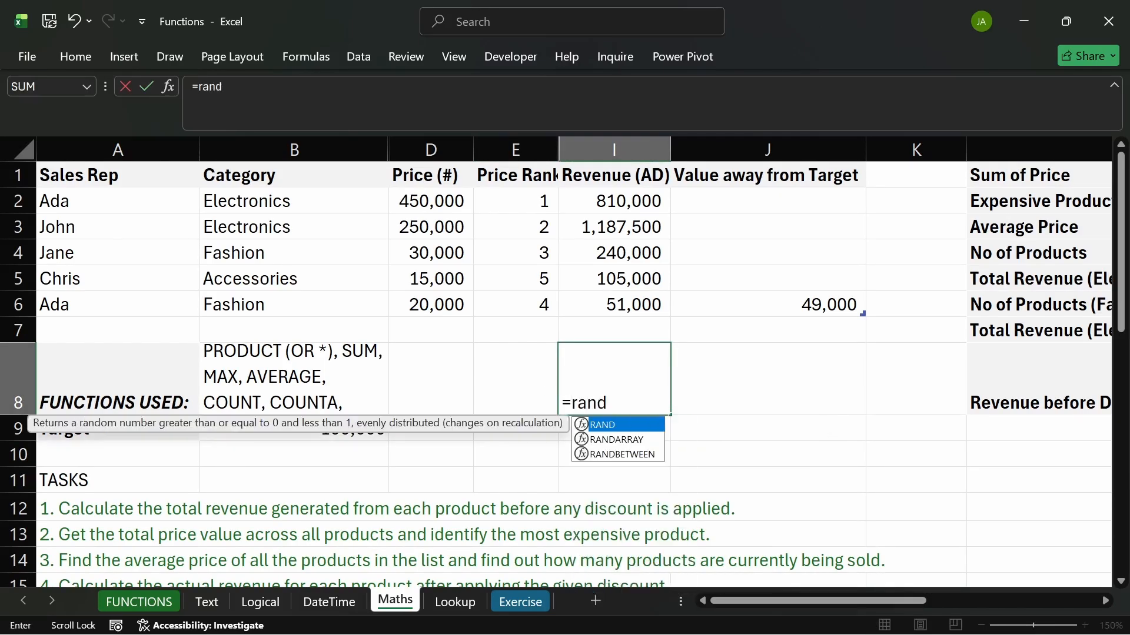
key(Tab)
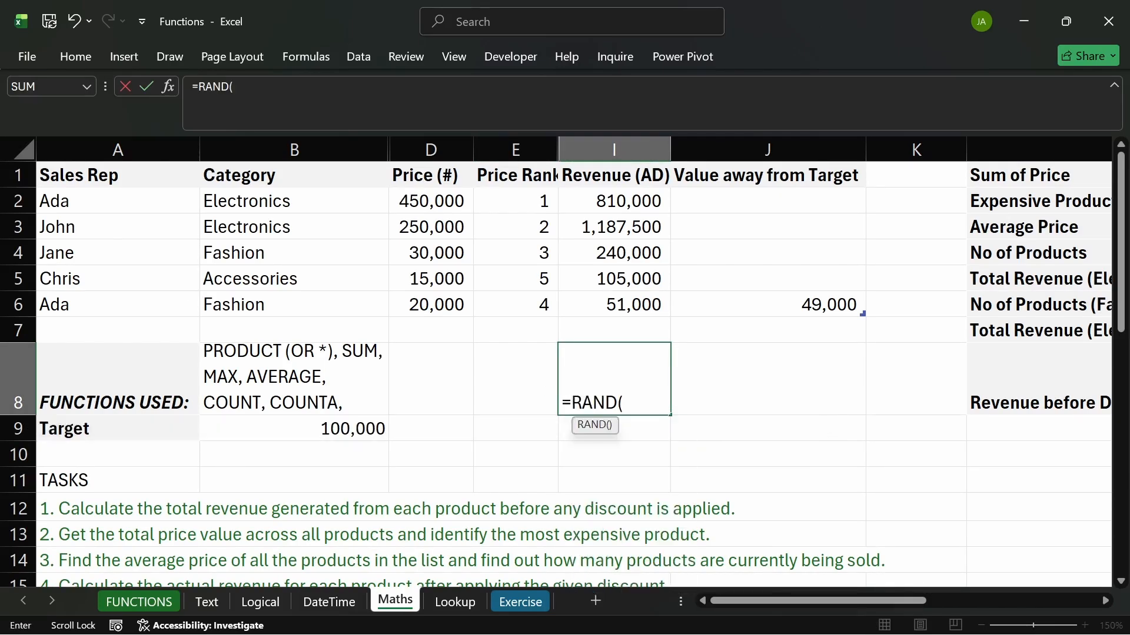
key(BackSpace)
key(Down)
key(Down)
key(Tab)
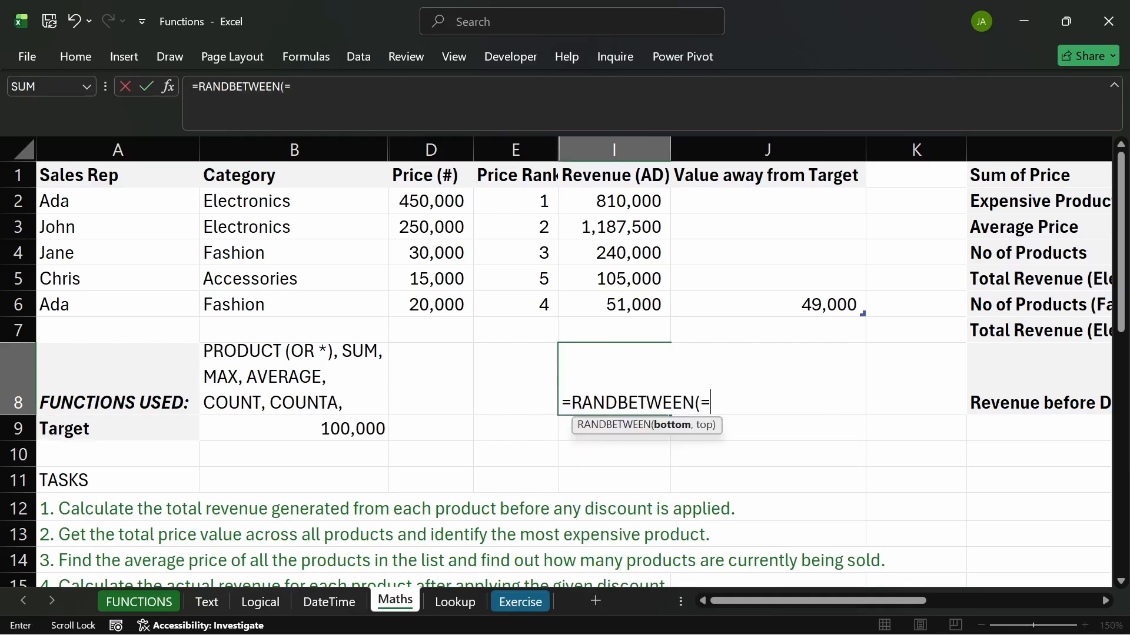
key(BackSpace)
key(BackSpace)
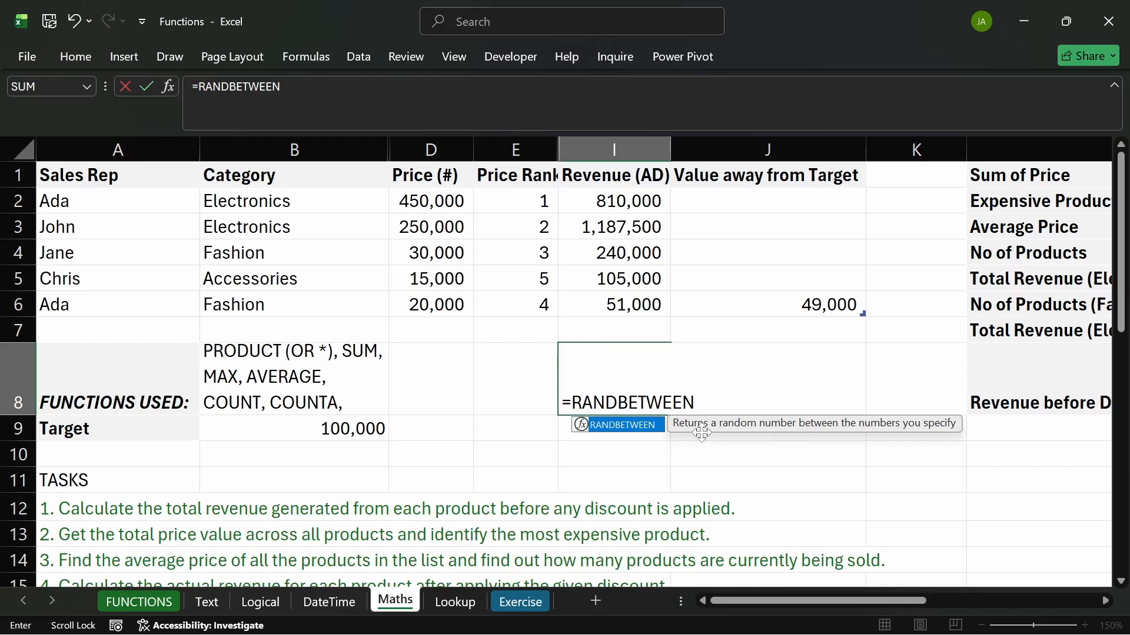
text(()
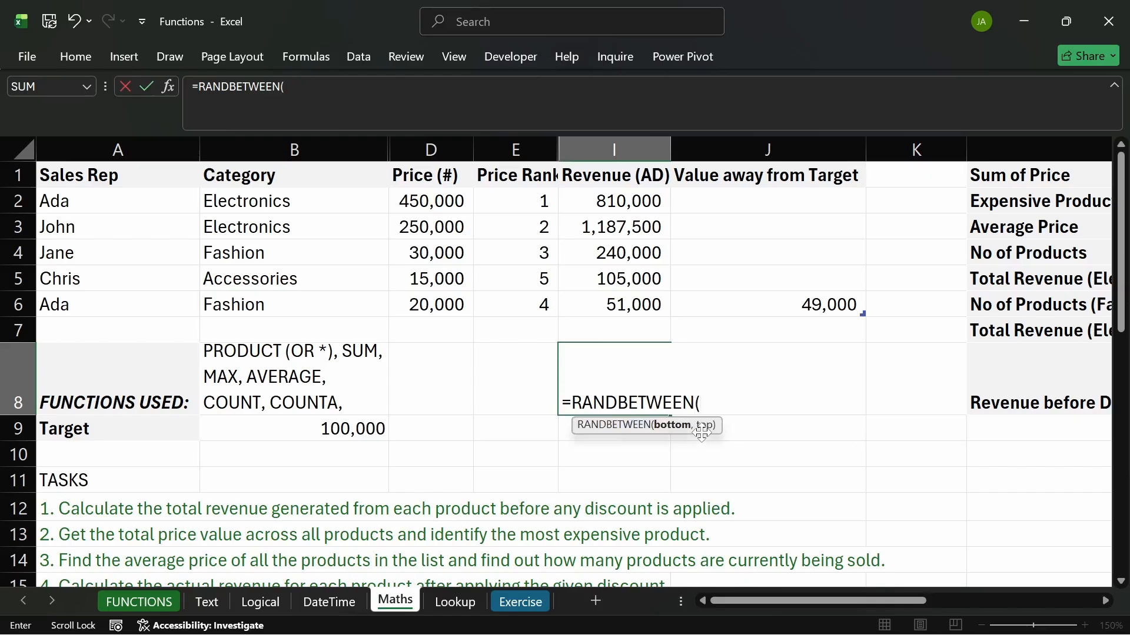
text(10)
text(0,)
text( 100)
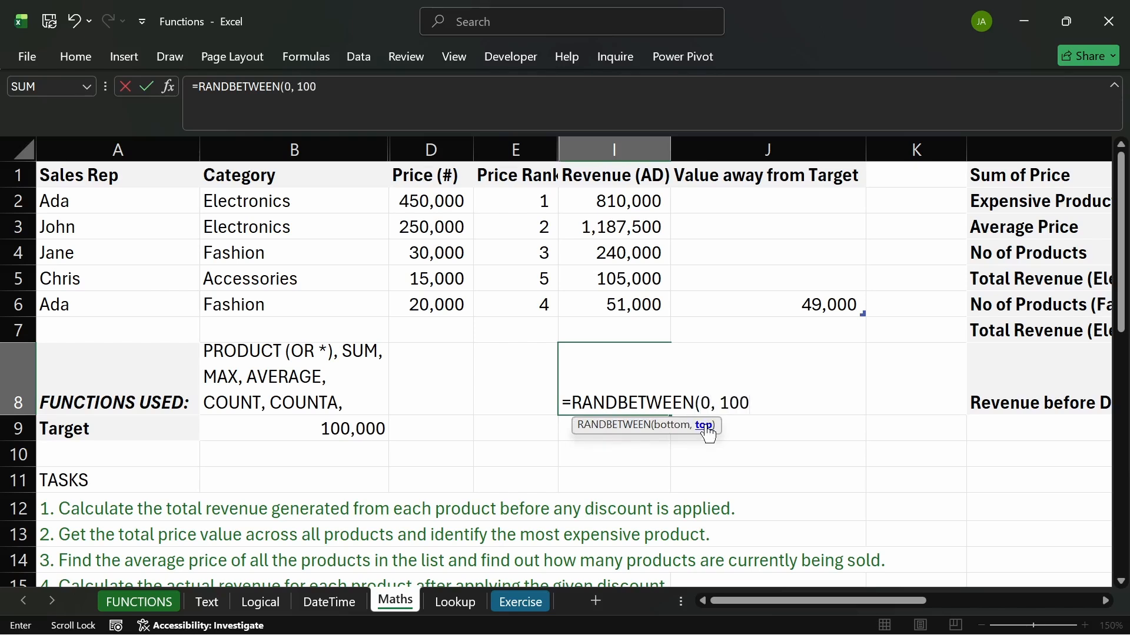
text())
key(Return)
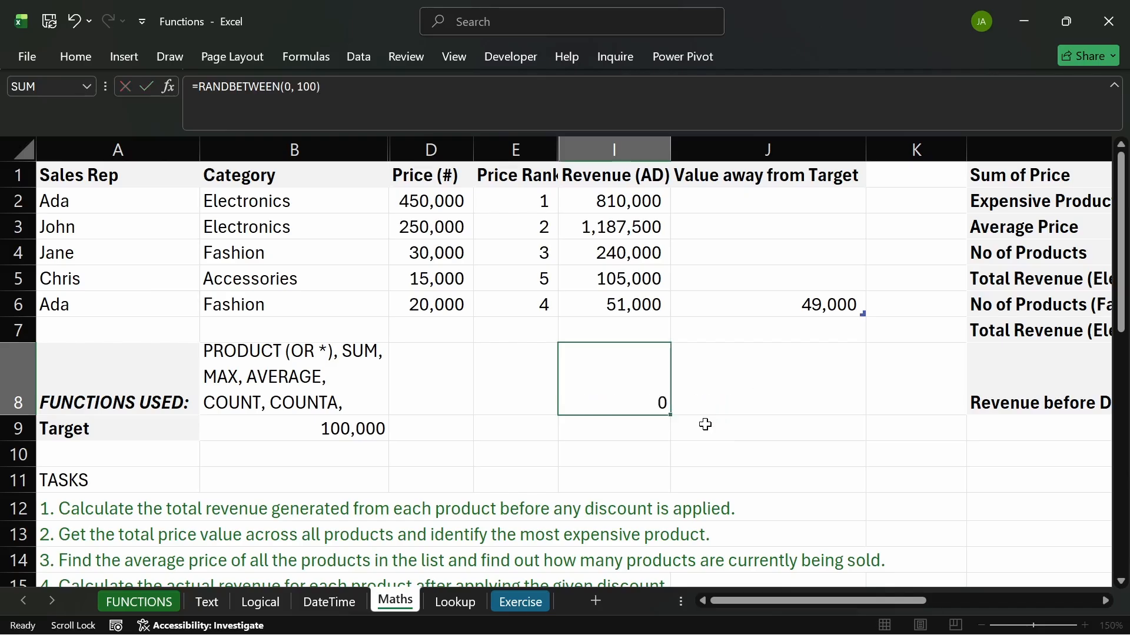
- Fill the random-number formula from I8 across and down to K11
click(626, 390)
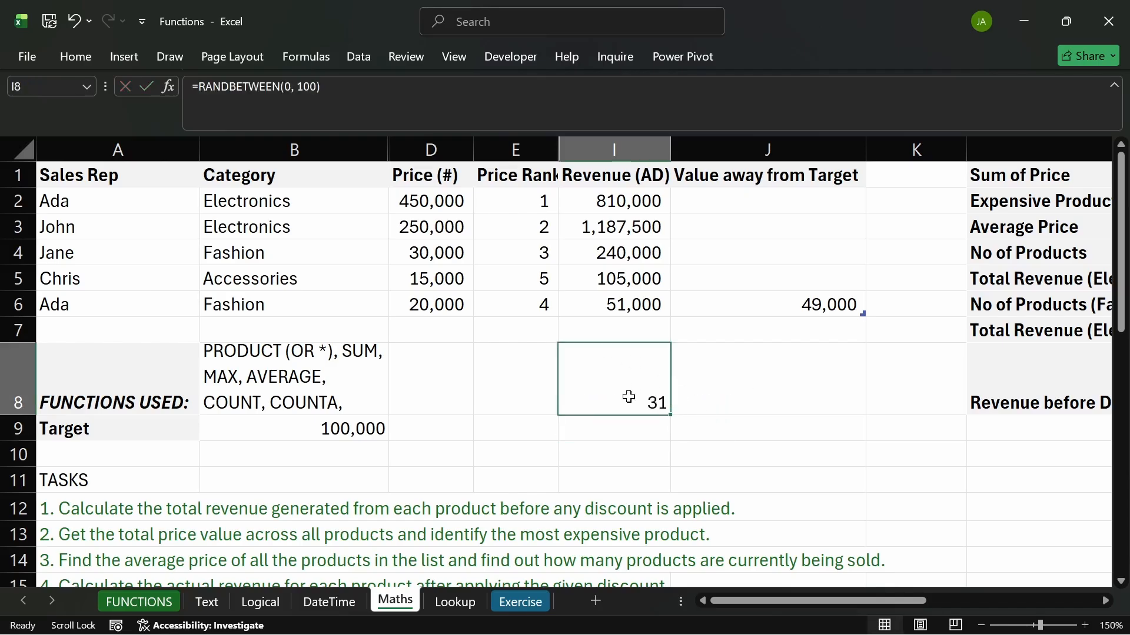
drag(671, 416, 935, 480)
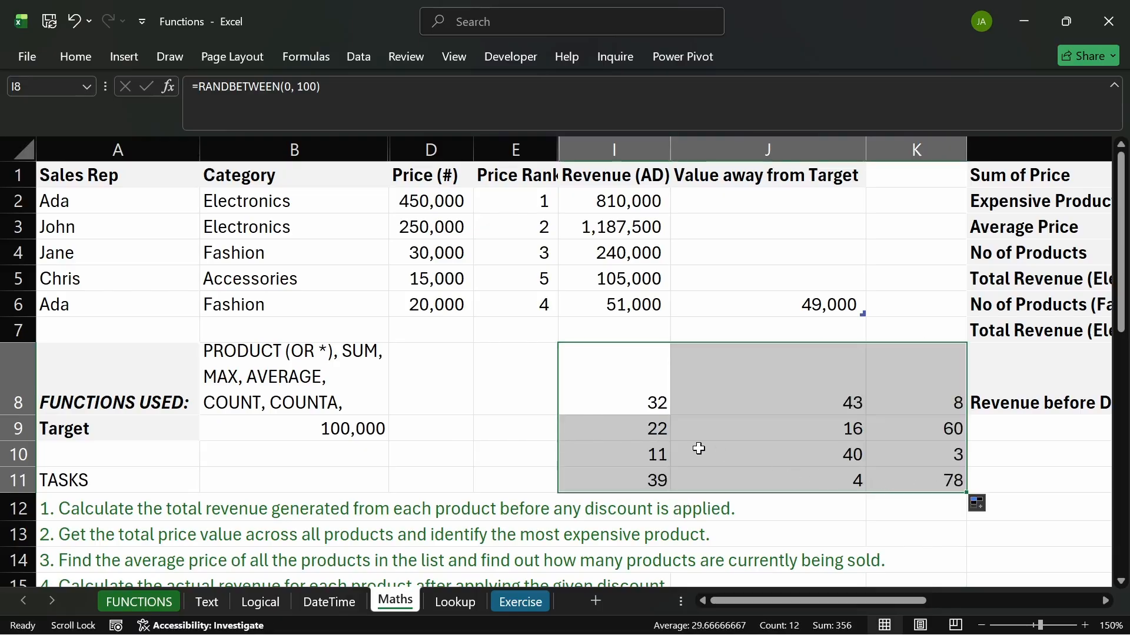
click(504, 406)
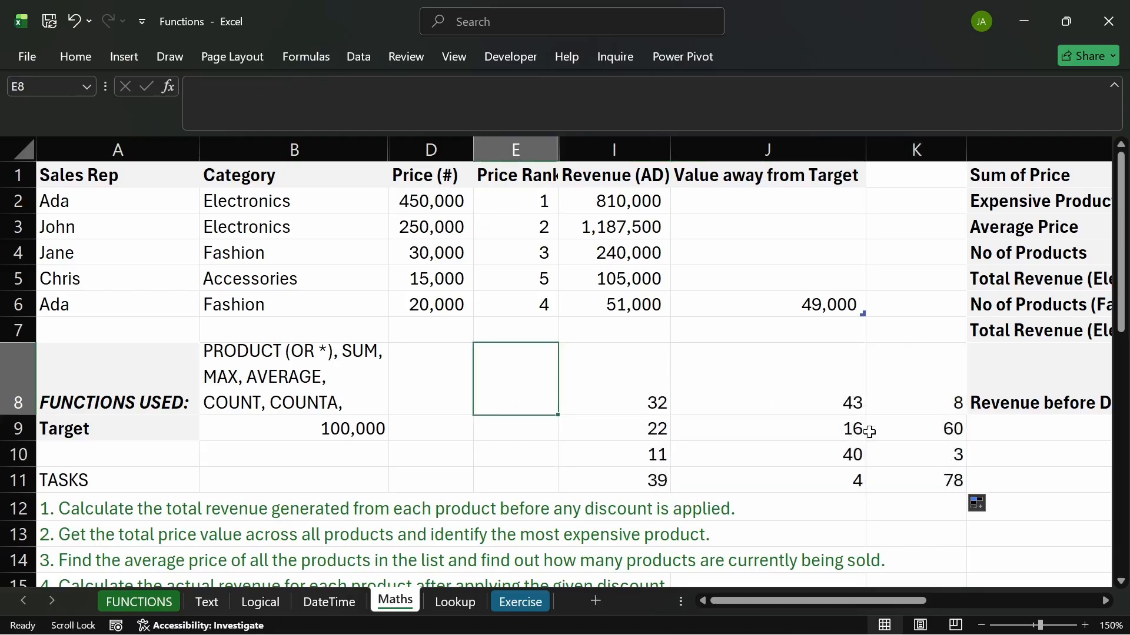
- Set the lower limit of the RANDBETWEEN formula in I8 to 50, giving =RANDBETWEEN(50, 100)
click(635, 400)
double_click(637, 402)
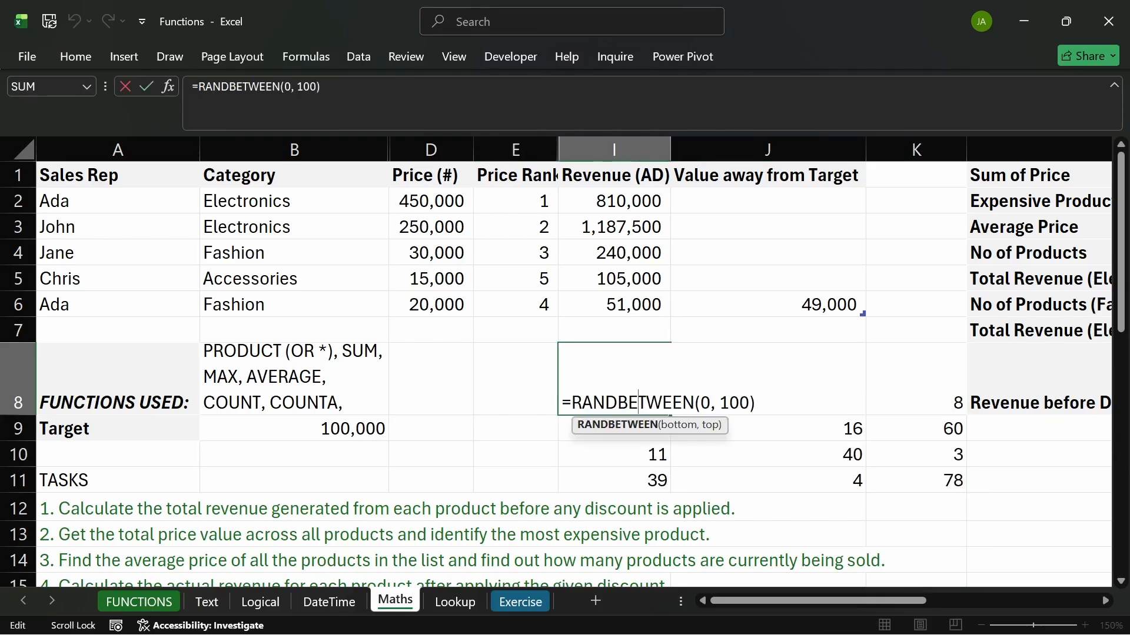
click(701, 403)
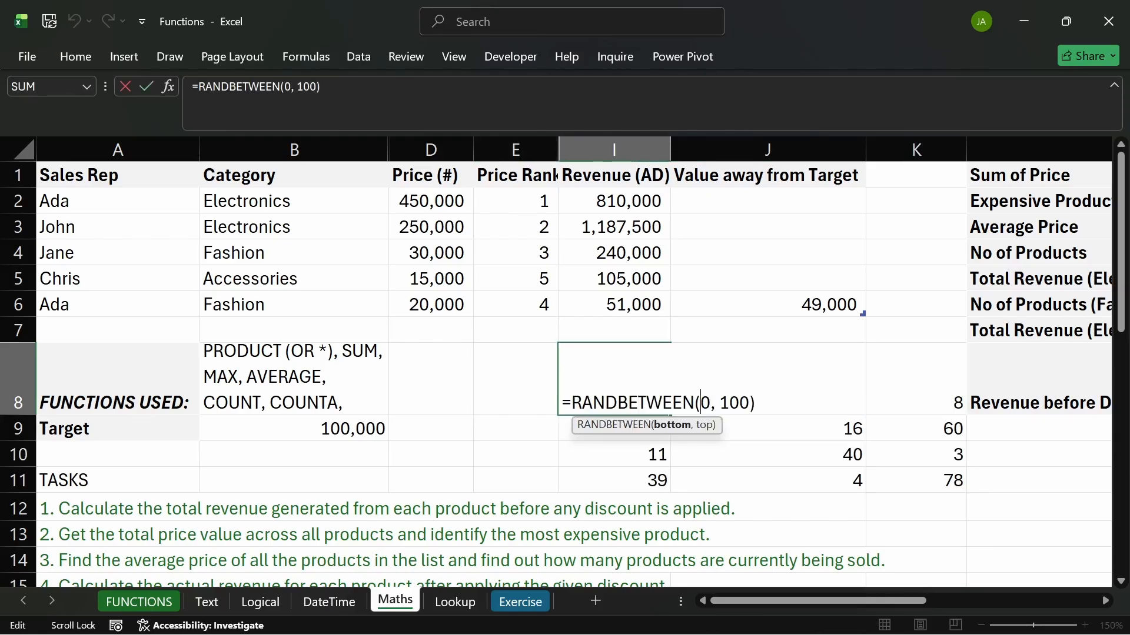
key(Delete)
text(50)
key(Return)
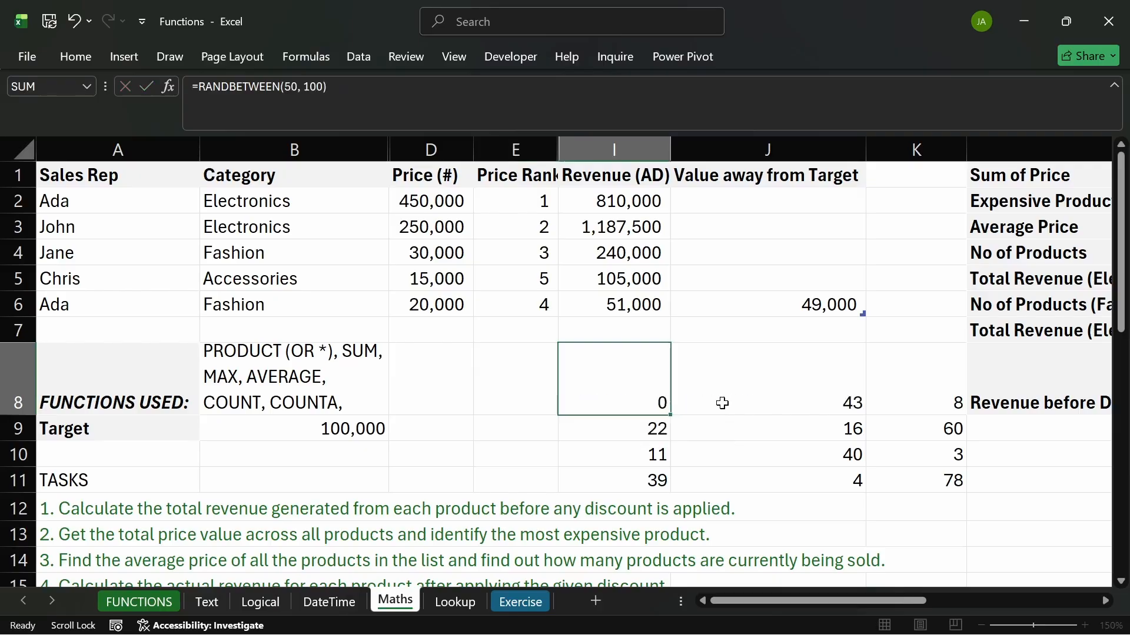
- Refill the range I8:K11 with the =RANDBETWEEN(50, 100) formula from I8
click(623, 396)
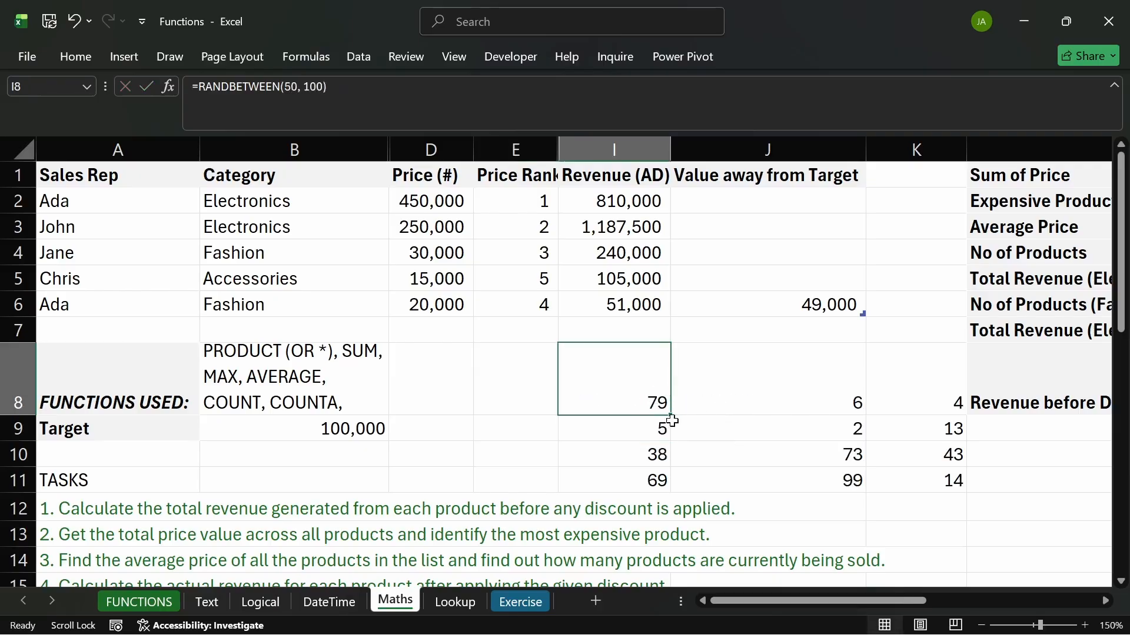
drag(671, 420, 954, 482)
click(855, 512)
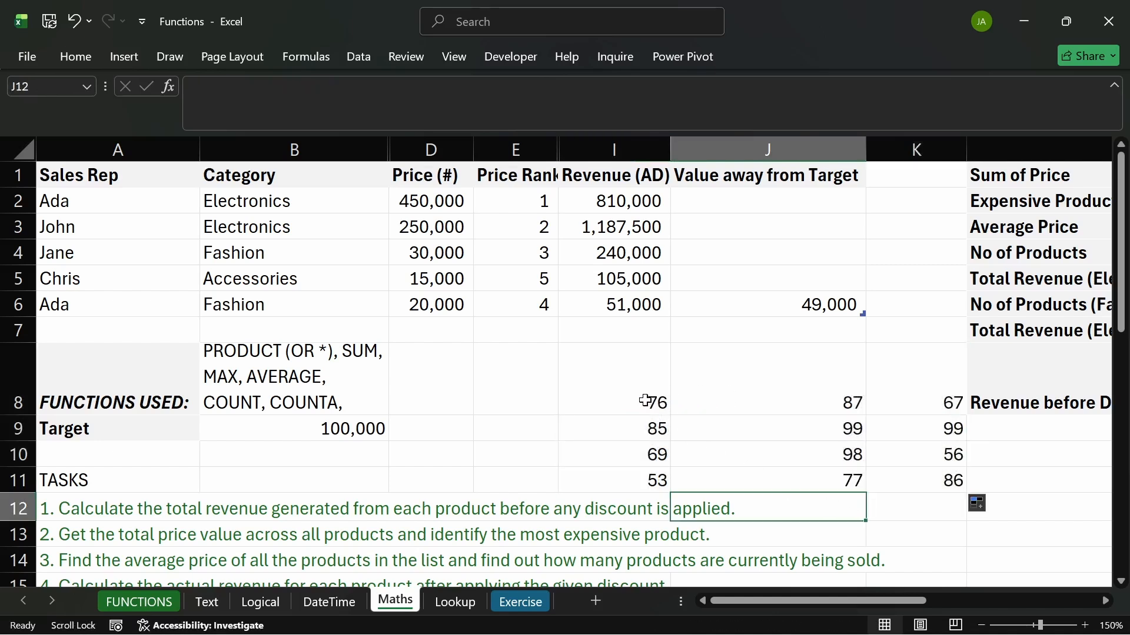
- Clear the demonstration random numbers from the range I8:K11
drag(644, 399, 933, 476)
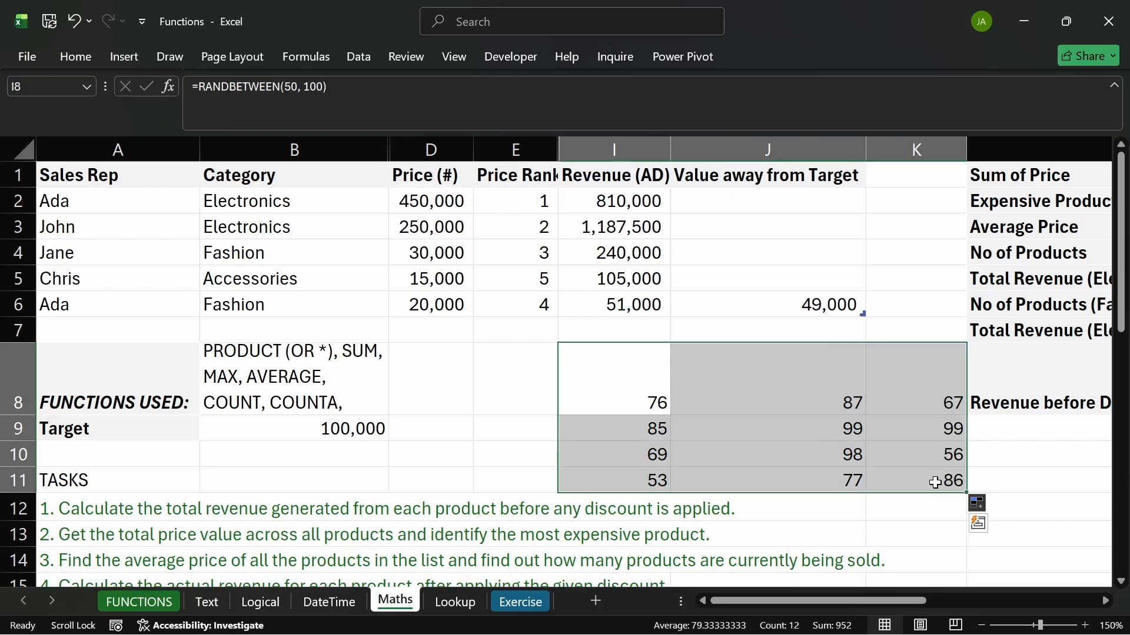
key(Delete)
click(542, 391)
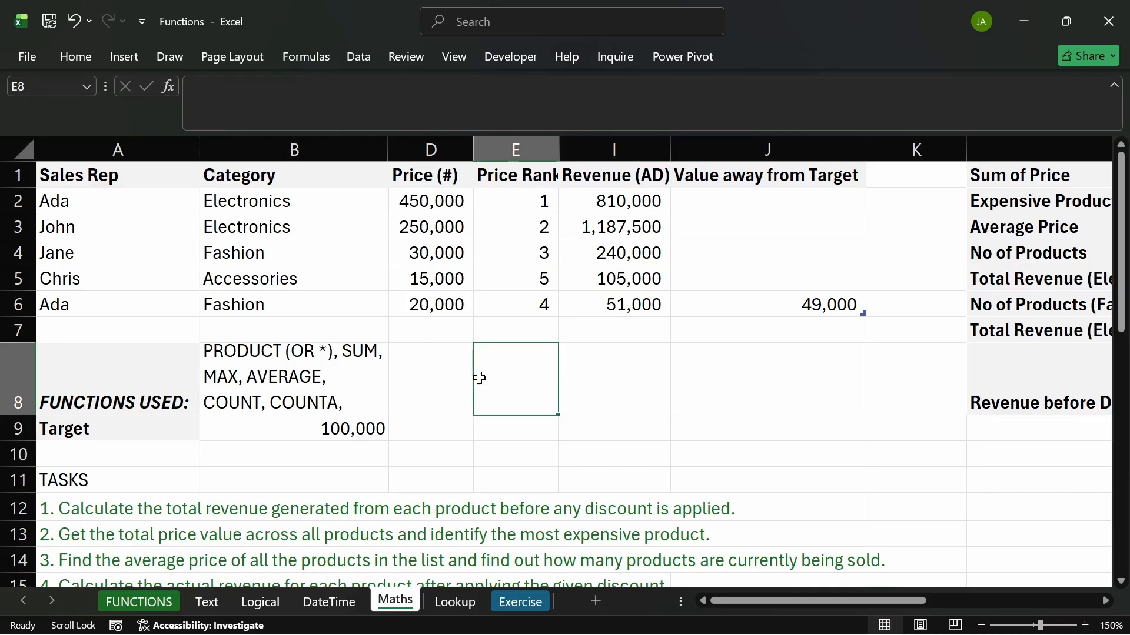
- Examine the Math & Trig category of the function library, from ABS through the SUM family of functions
click(298, 55)
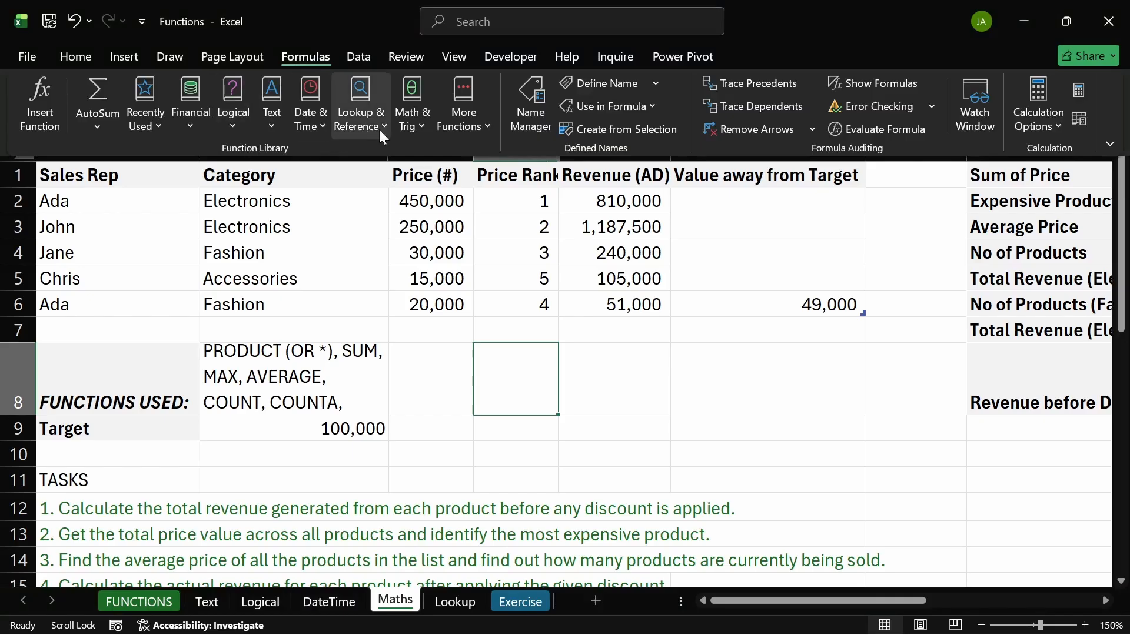
click(405, 125)
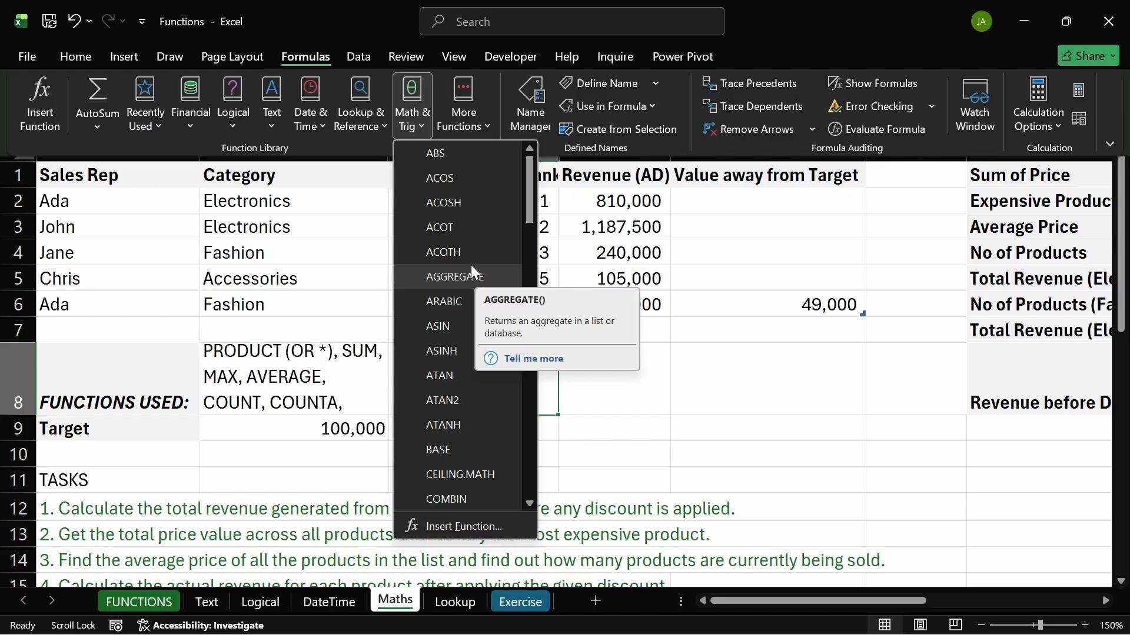
scroll(458, 291, down, 3)
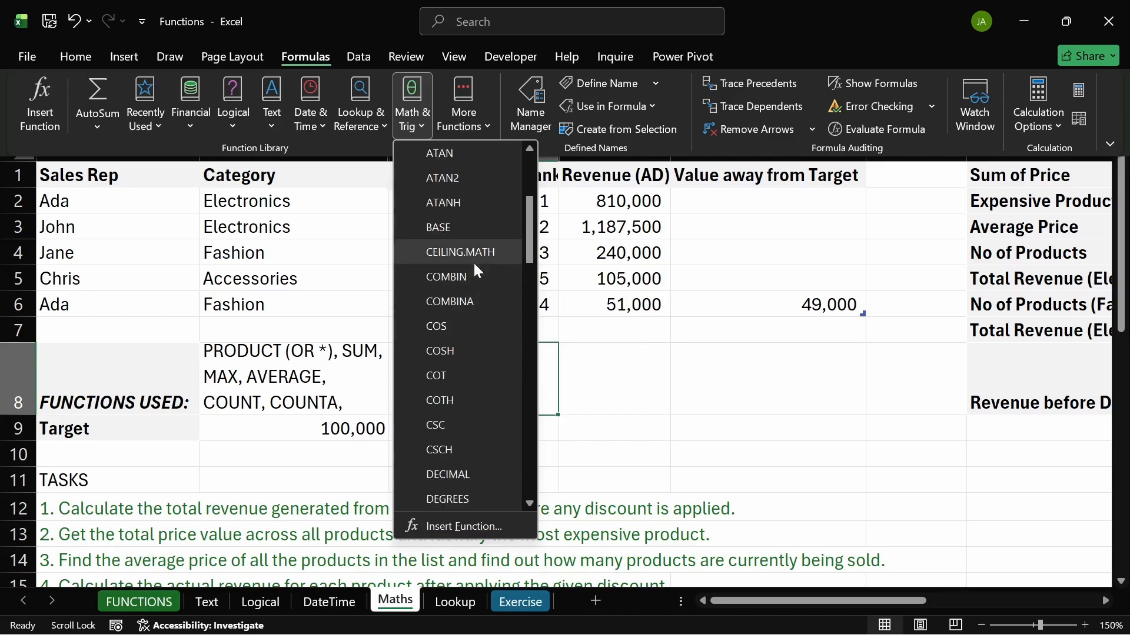
scroll(470, 315, down, 1)
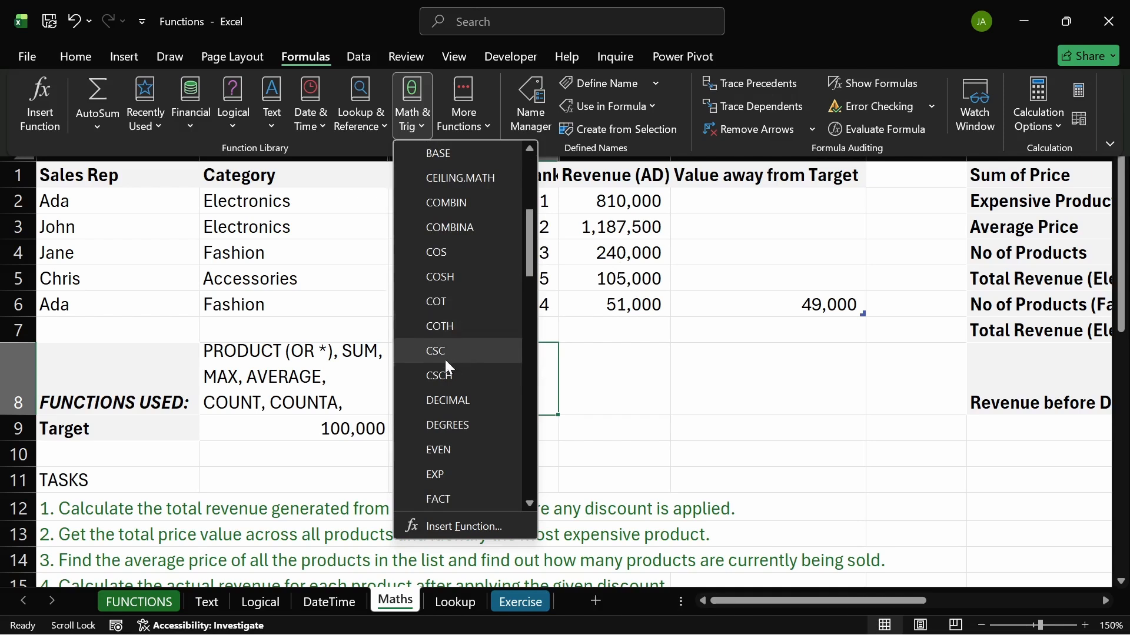
scroll(463, 399, up, 1)
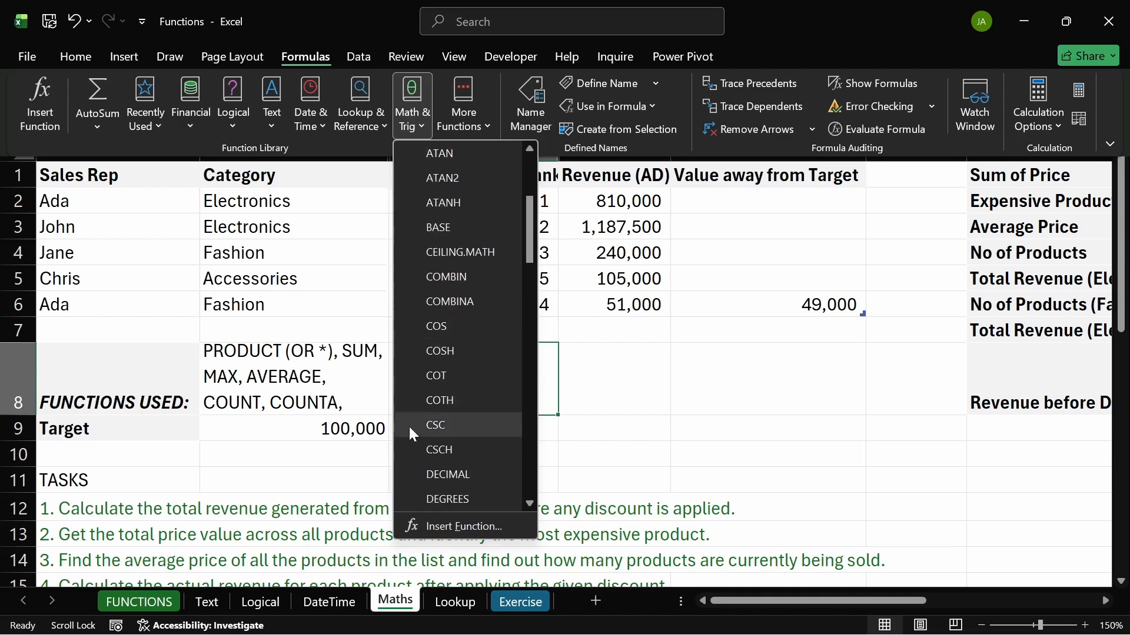
scroll(447, 365, down, 1)
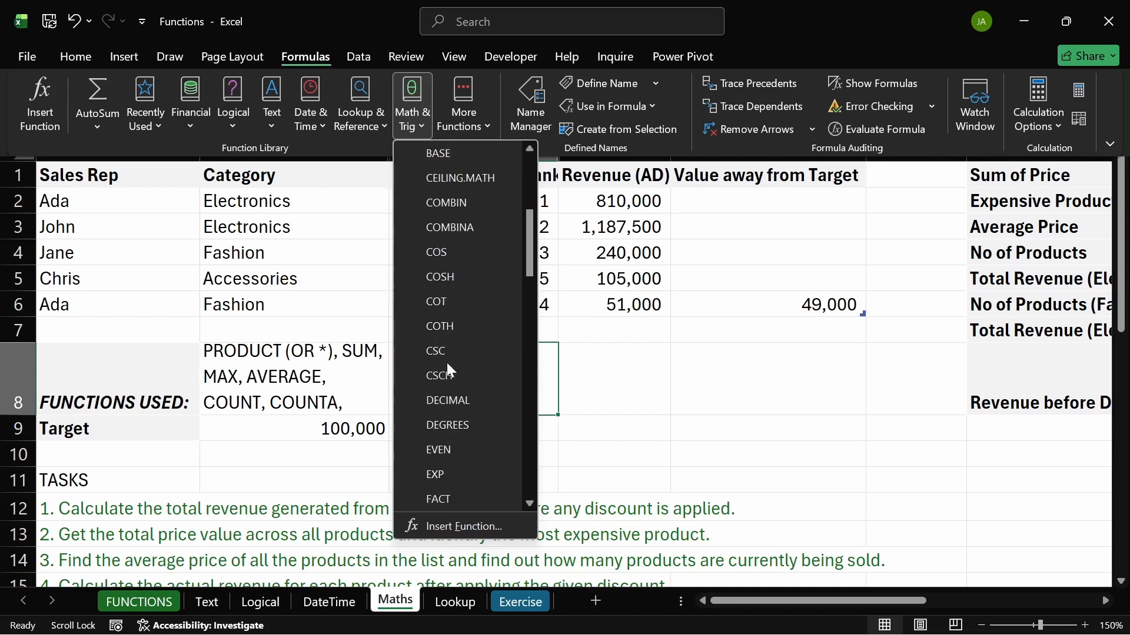
scroll(437, 454, down, 12)
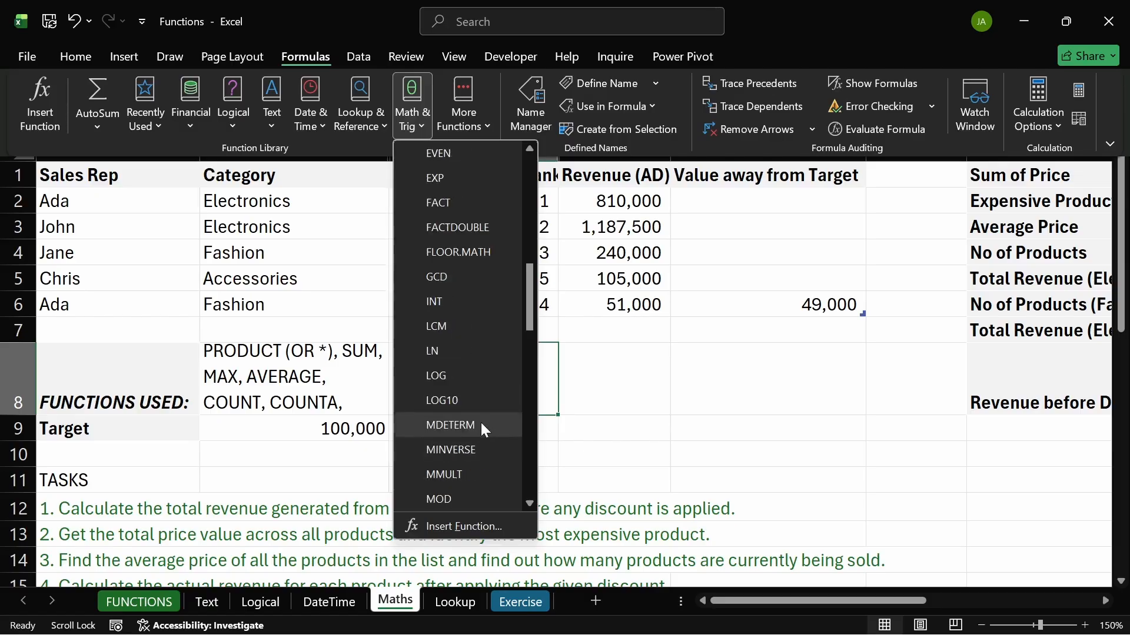
scroll(450, 427, down, 3)
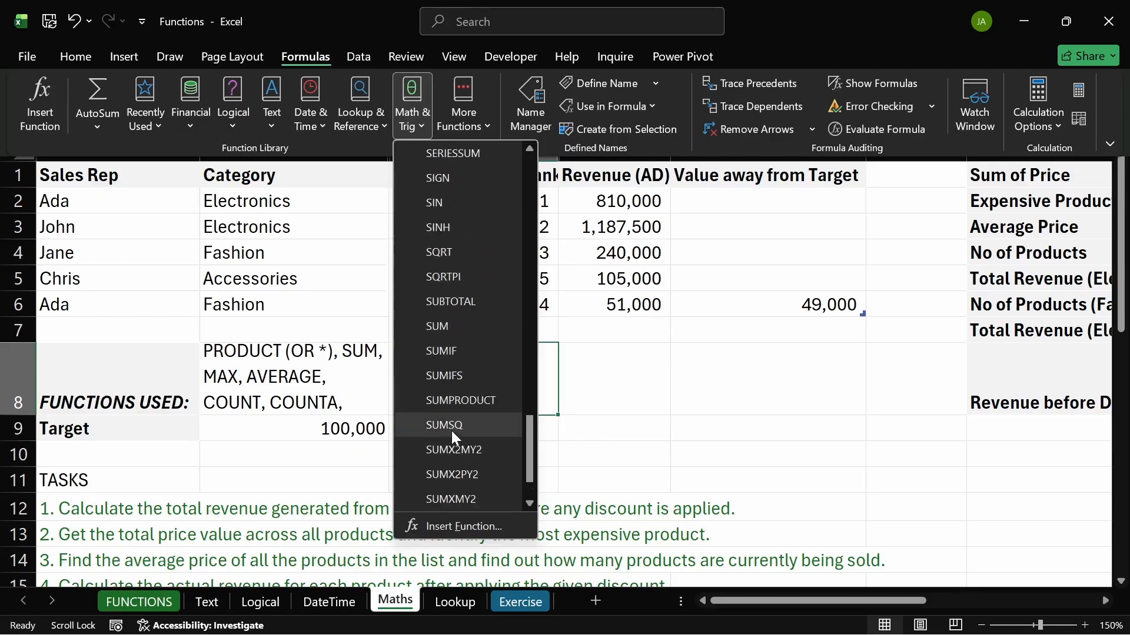
scroll(505, 453, down, 1)
click(642, 410)
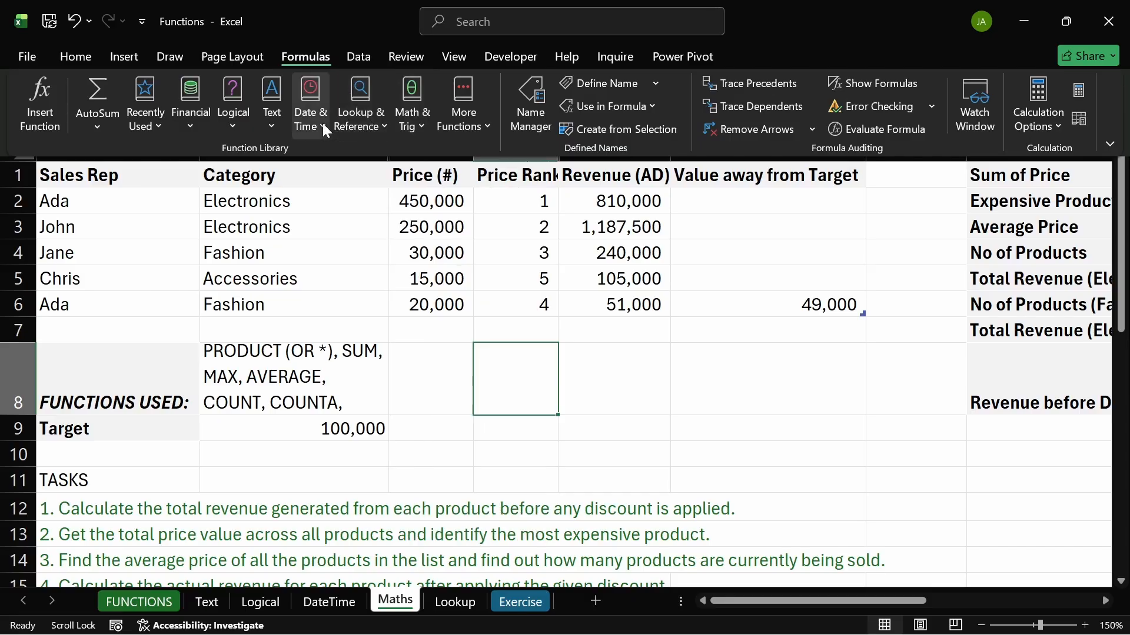
click(559, 348)
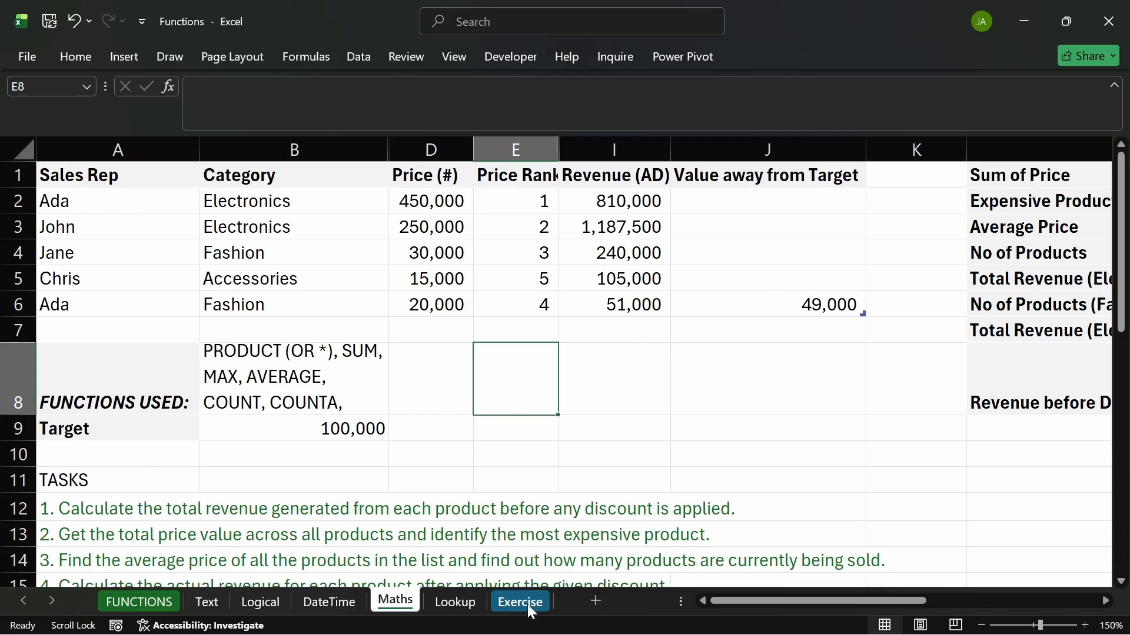
click(625, 386)
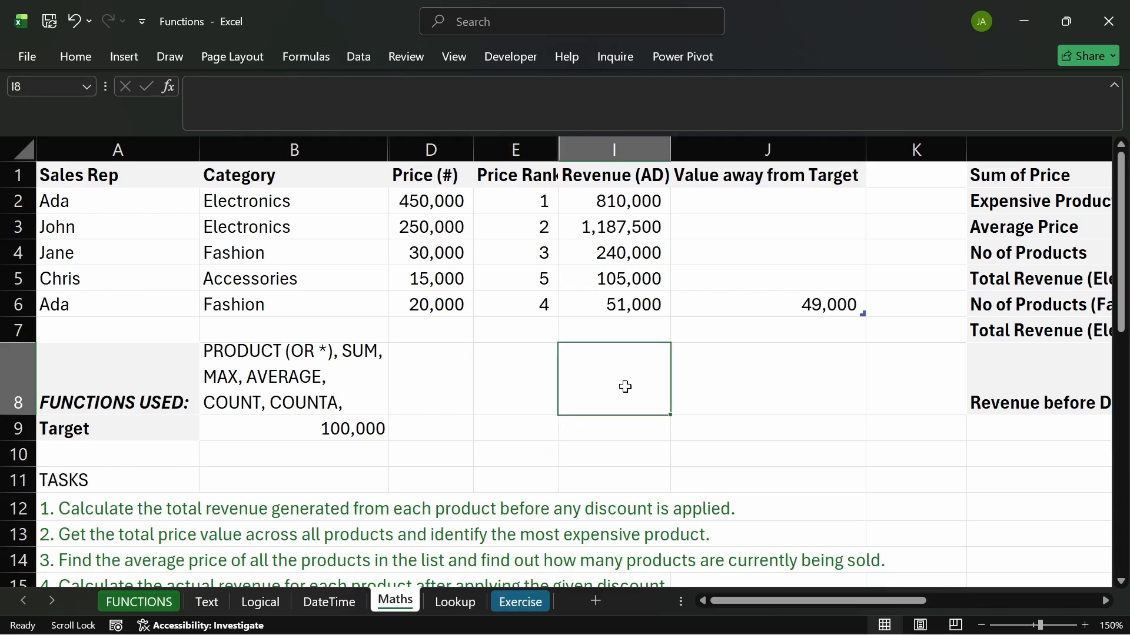
click(447, 366)
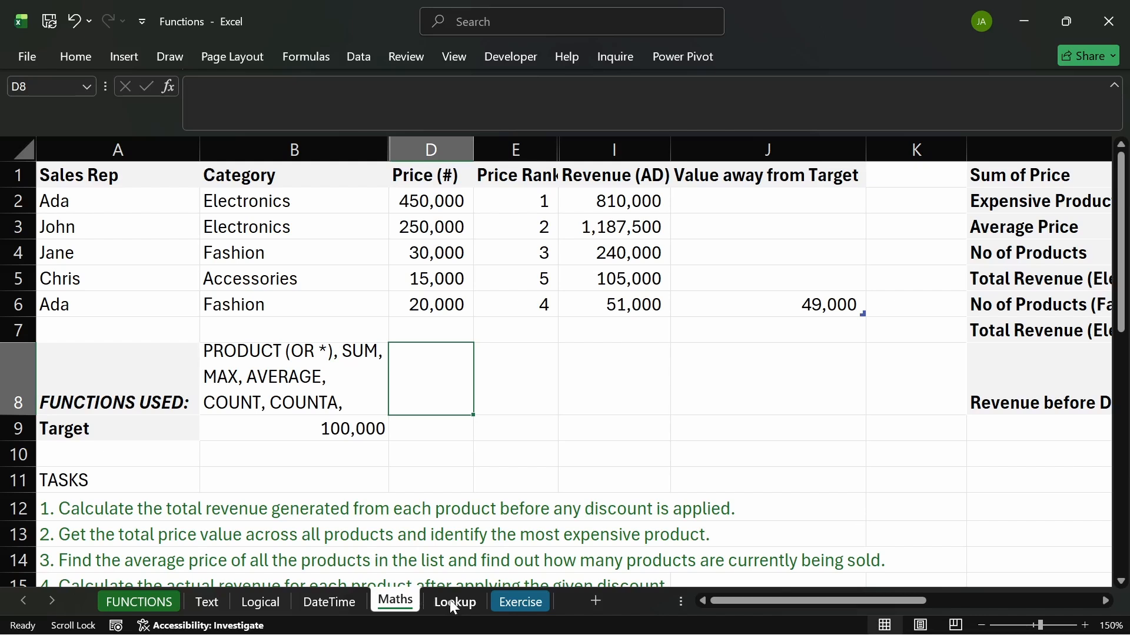
click(445, 450)
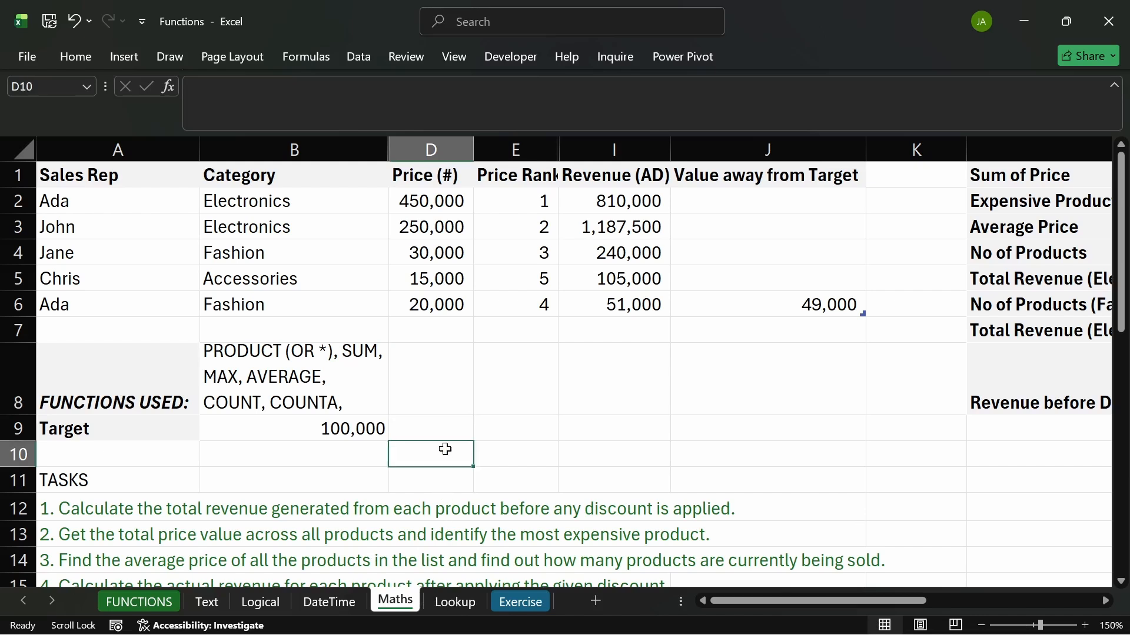